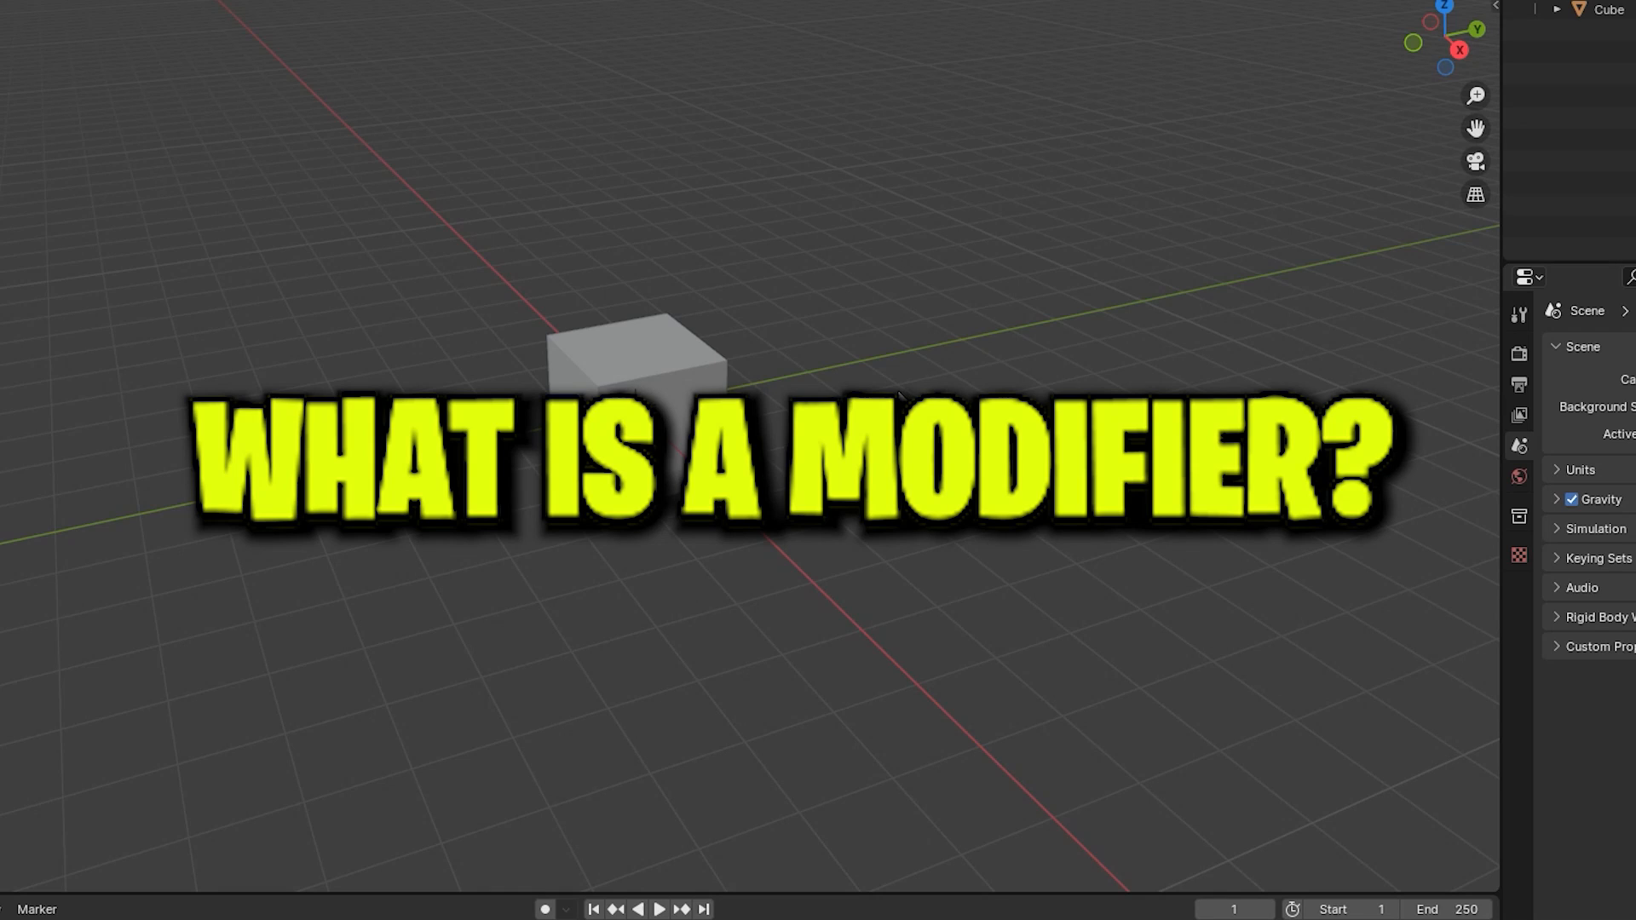
# Stack Subdivision Surface, Bevel, Decimate, Remesh and Smooth modifiers on the cube.
pyautogui.click(704, 392)
pyautogui.click(1518, 588)
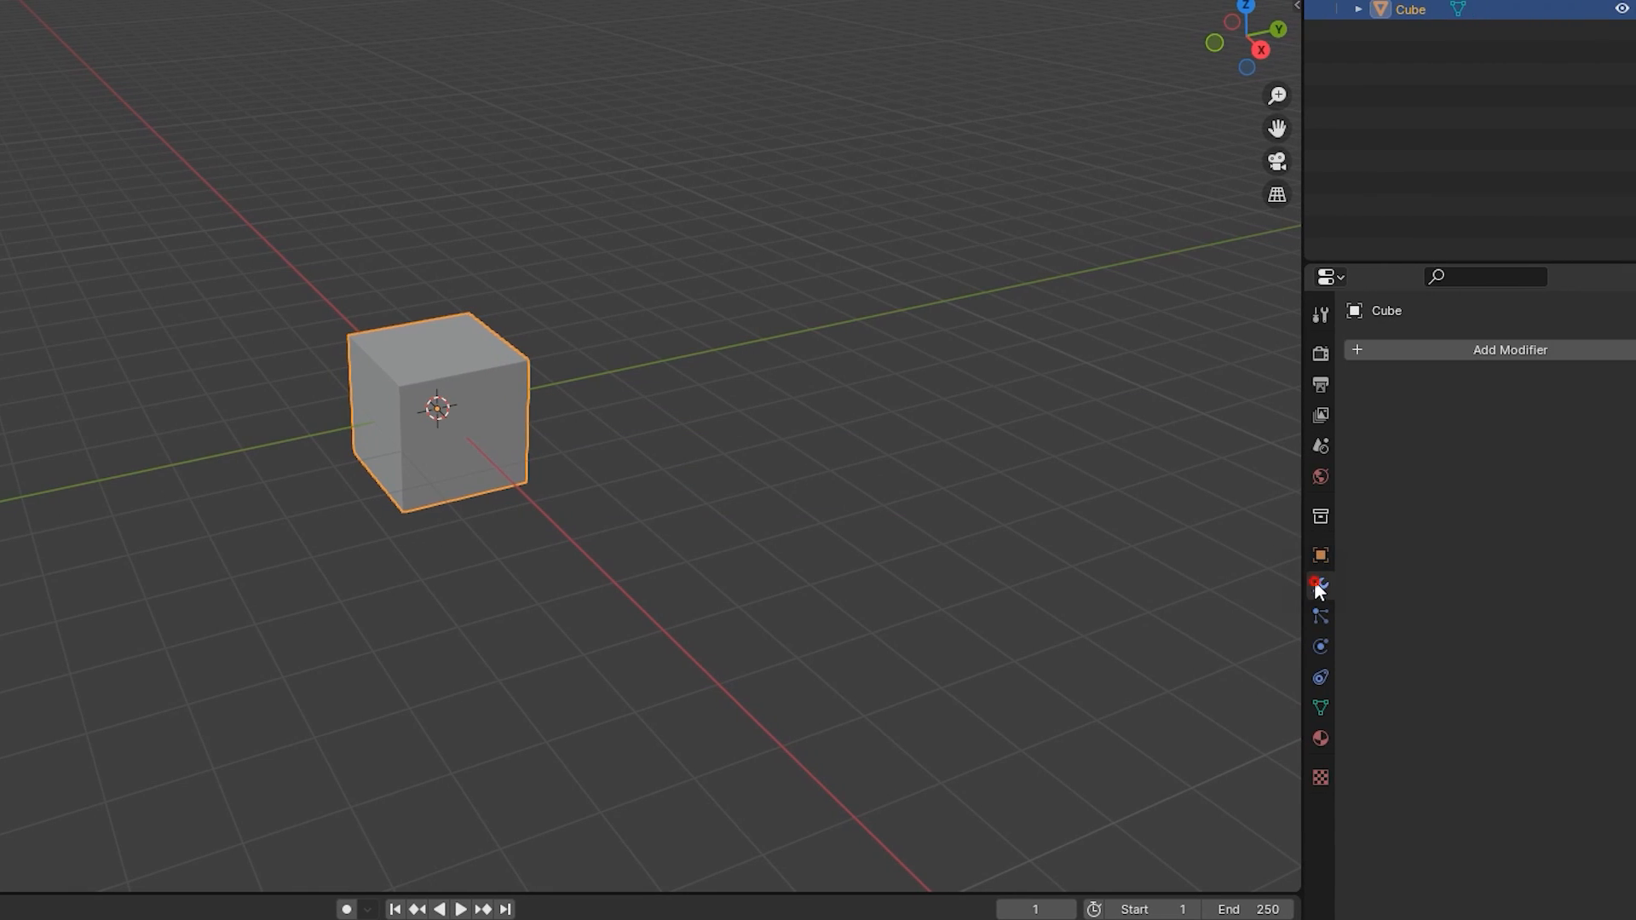
pyautogui.click(1497, 353)
pyautogui.moveTo(1413, 343)
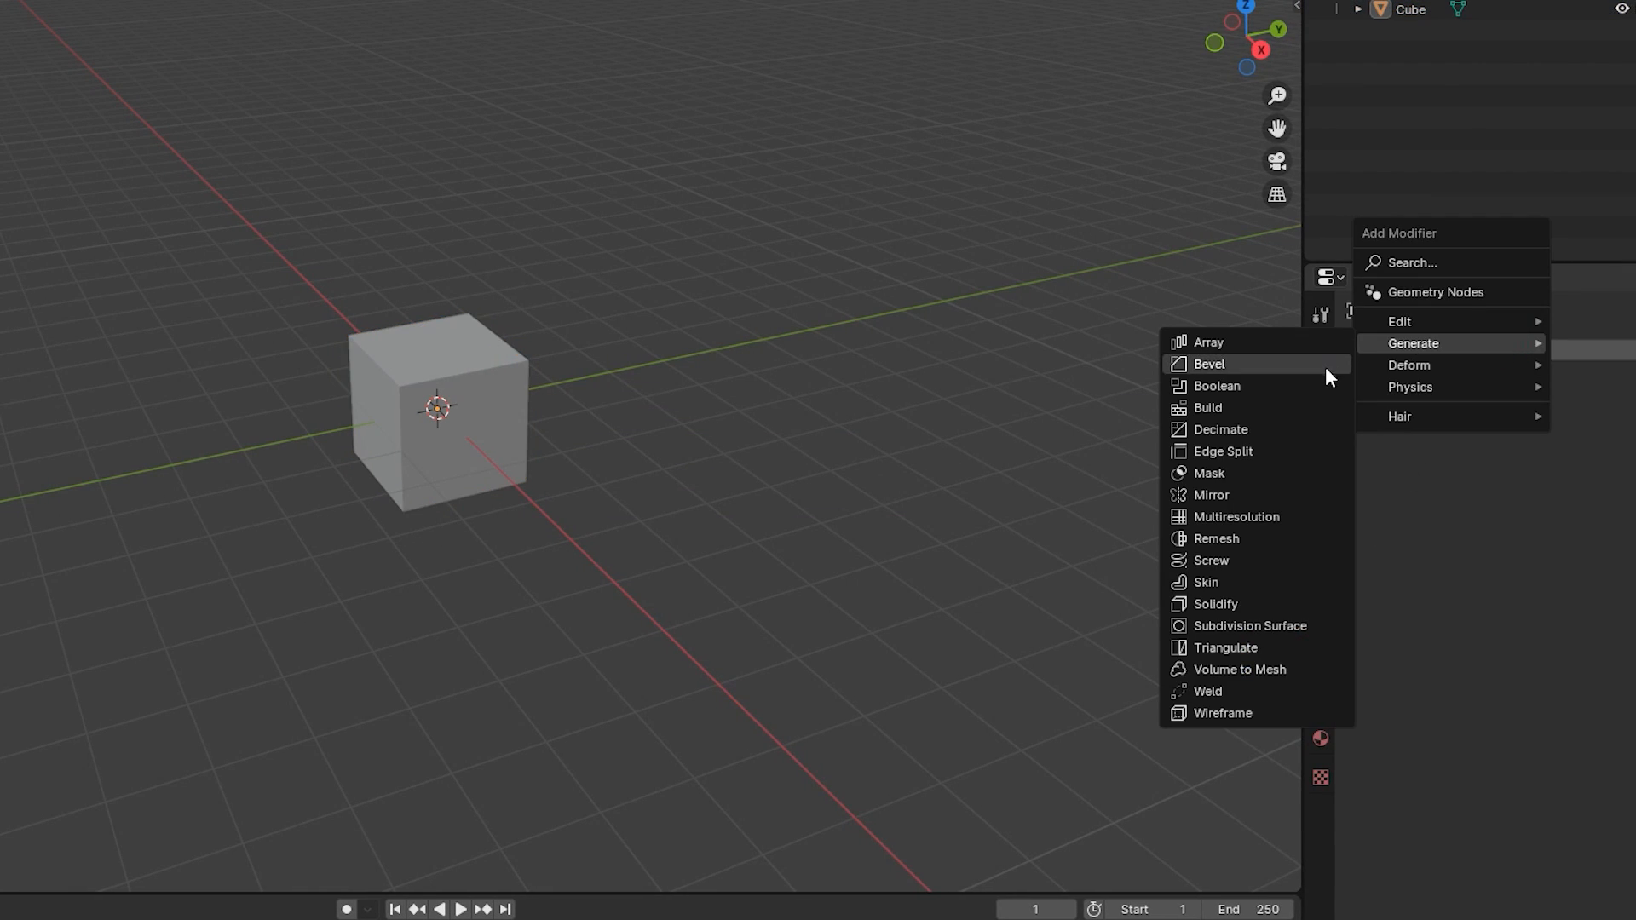
pyautogui.click(1241, 626)
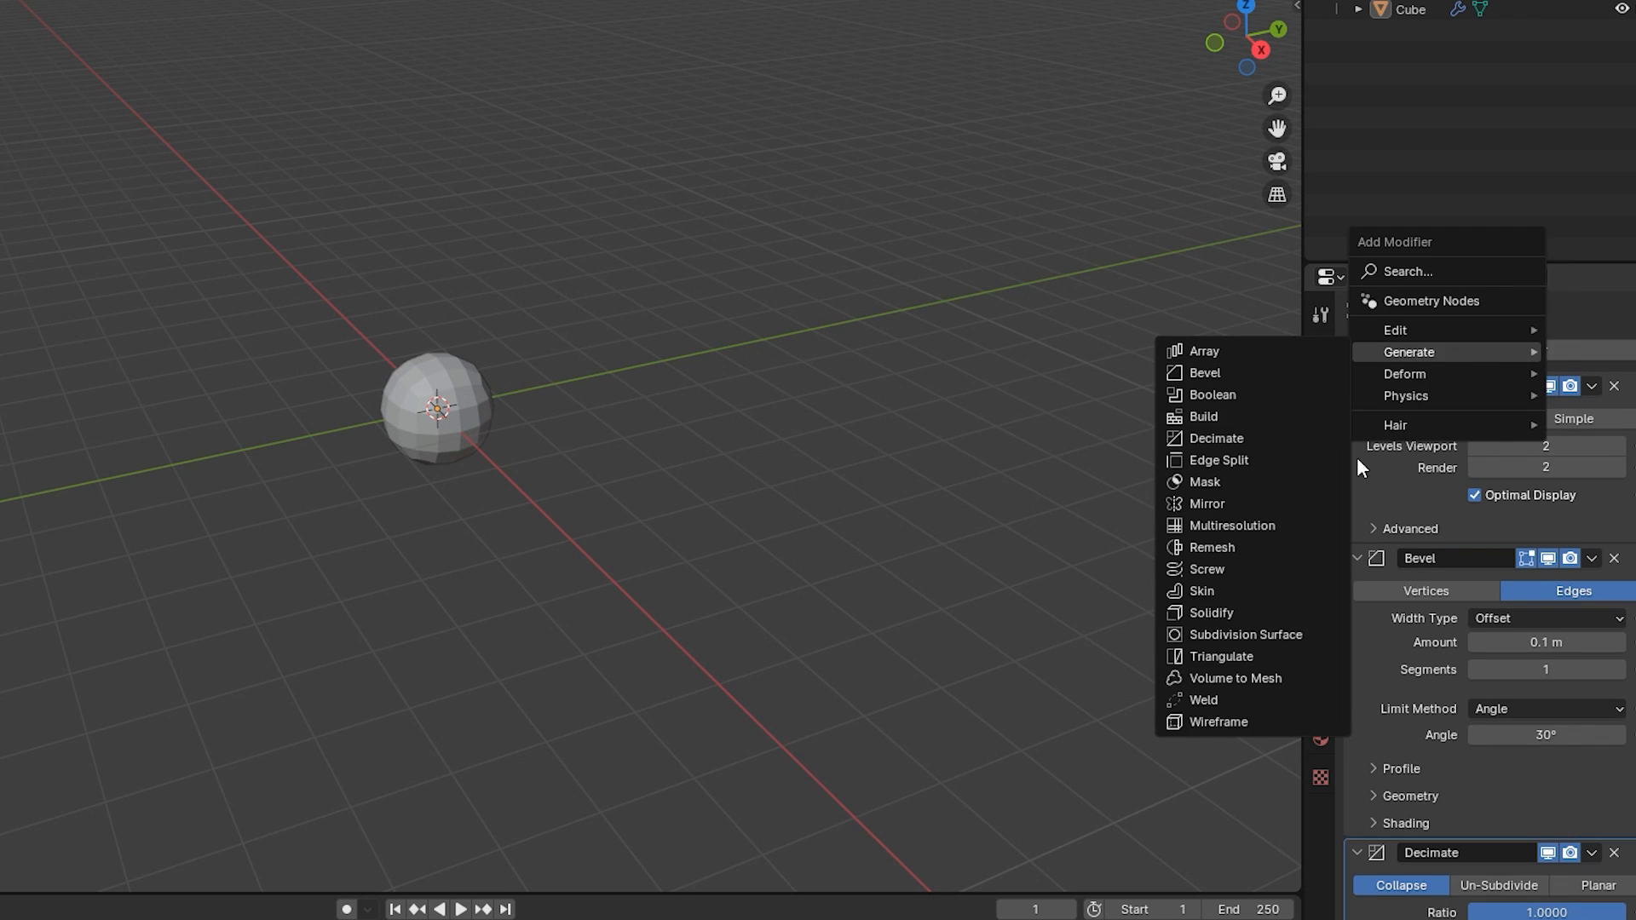
pyautogui.click(1216, 546)
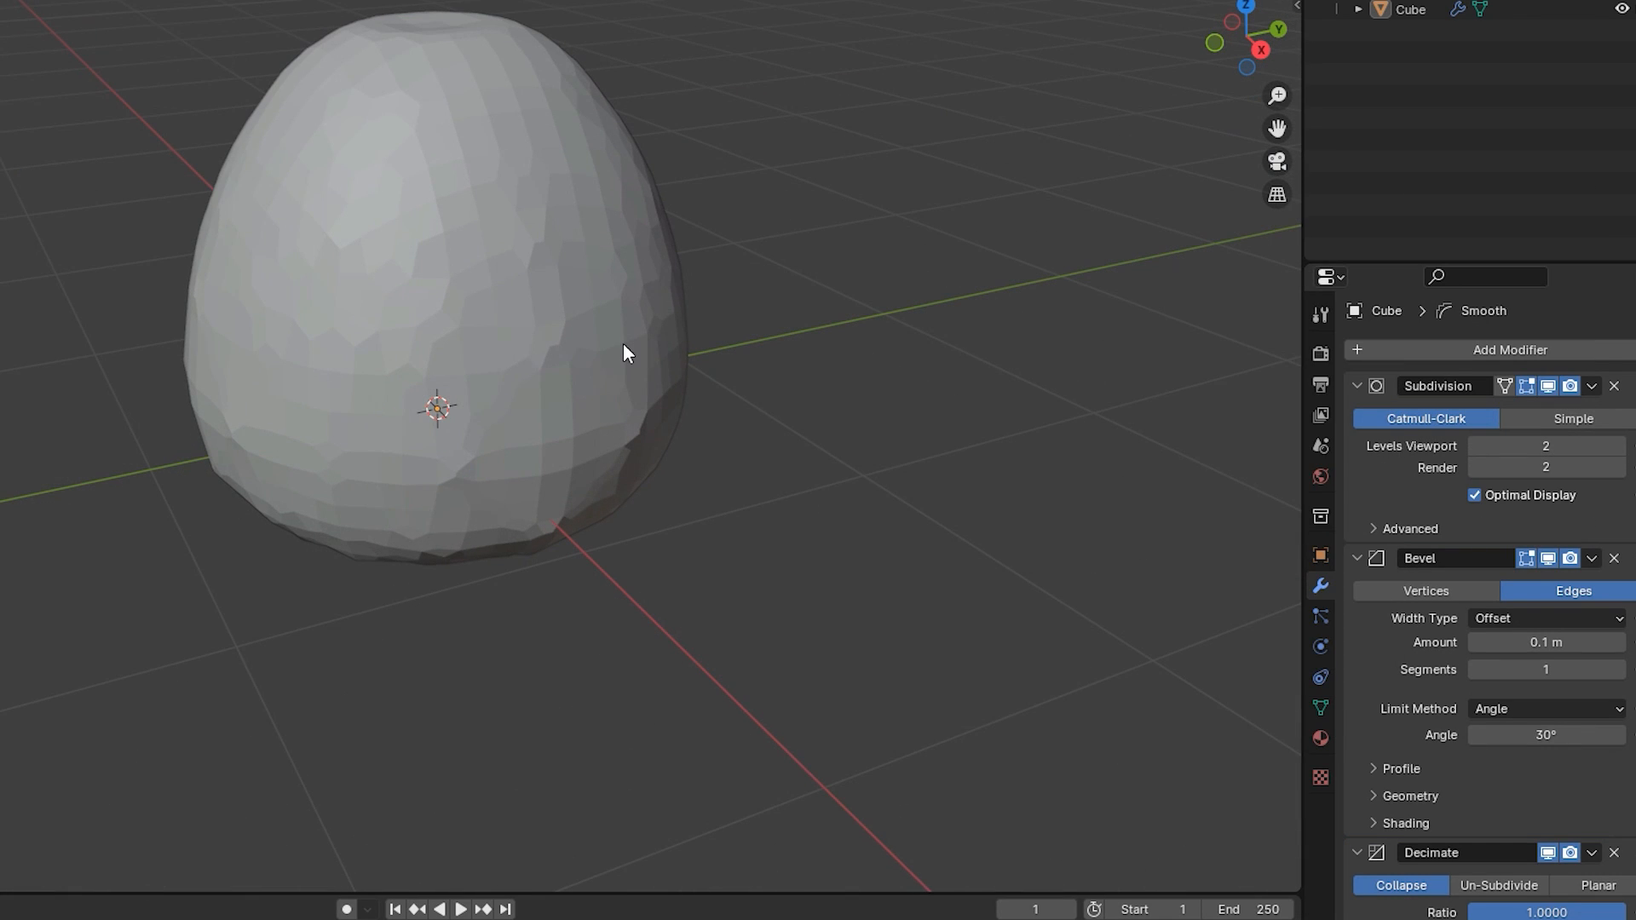
pyautogui.moveTo(625, 345); pyautogui.dragTo(215, 343, button='middle')
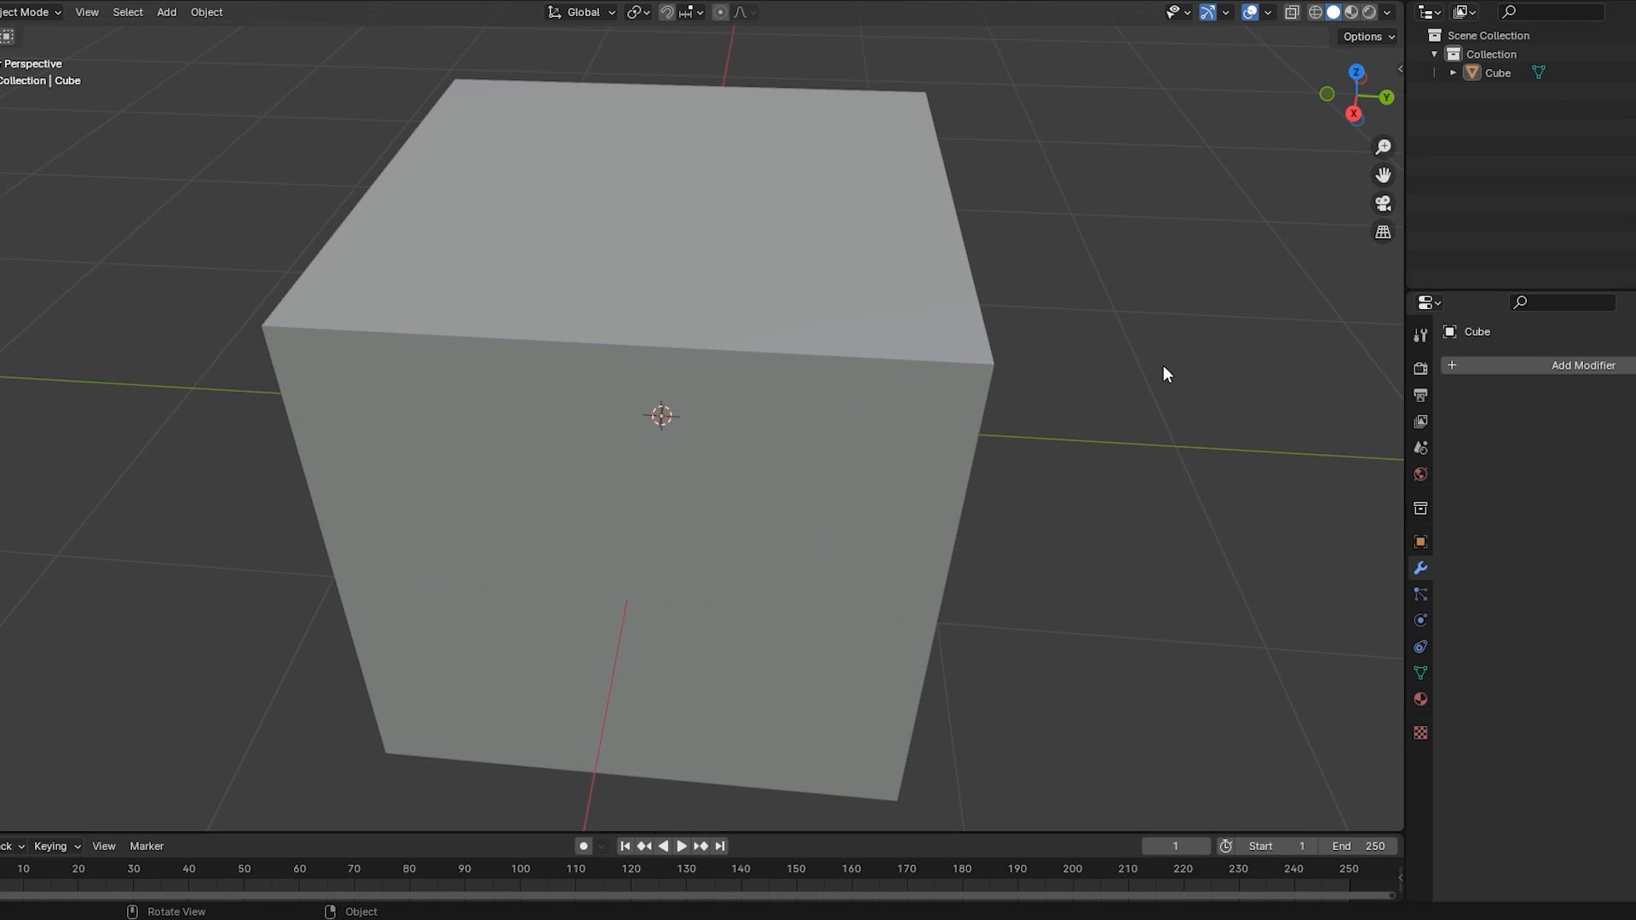
# Add an Array modifier to the plain cube.
pyautogui.scroll(-5, 1164, 366)
pyautogui.moveTo(1166, 374); pyautogui.dragTo(493, 308, button='middle')
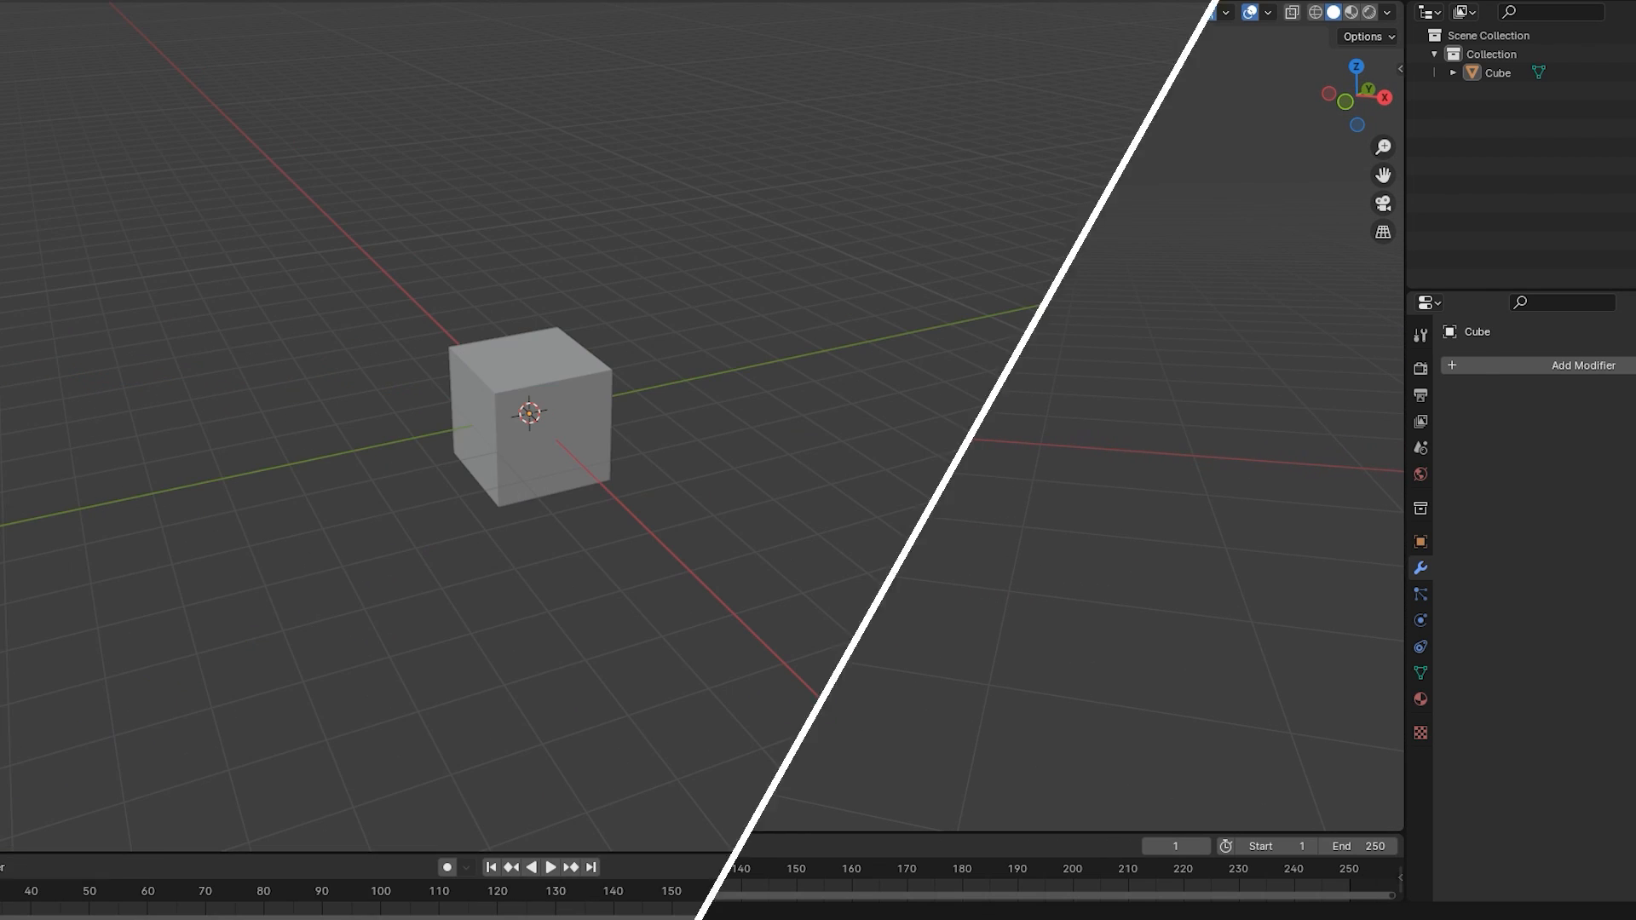
pyautogui.click(1454, 368)
pyautogui.moveTo(1461, 442)
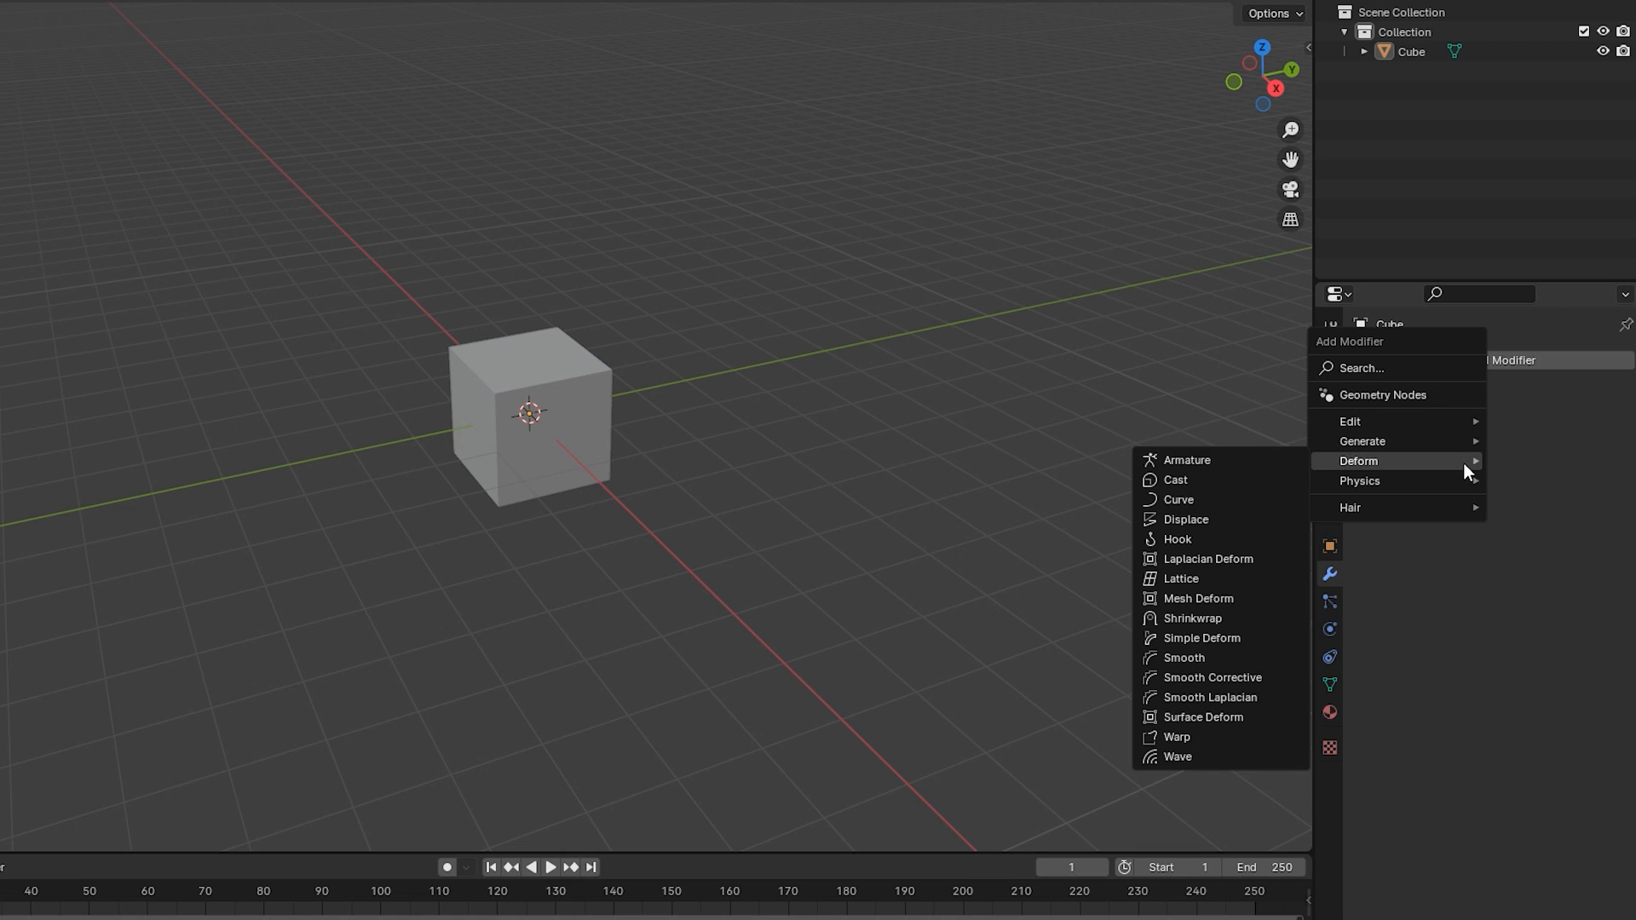
pyautogui.moveTo(1466, 484)
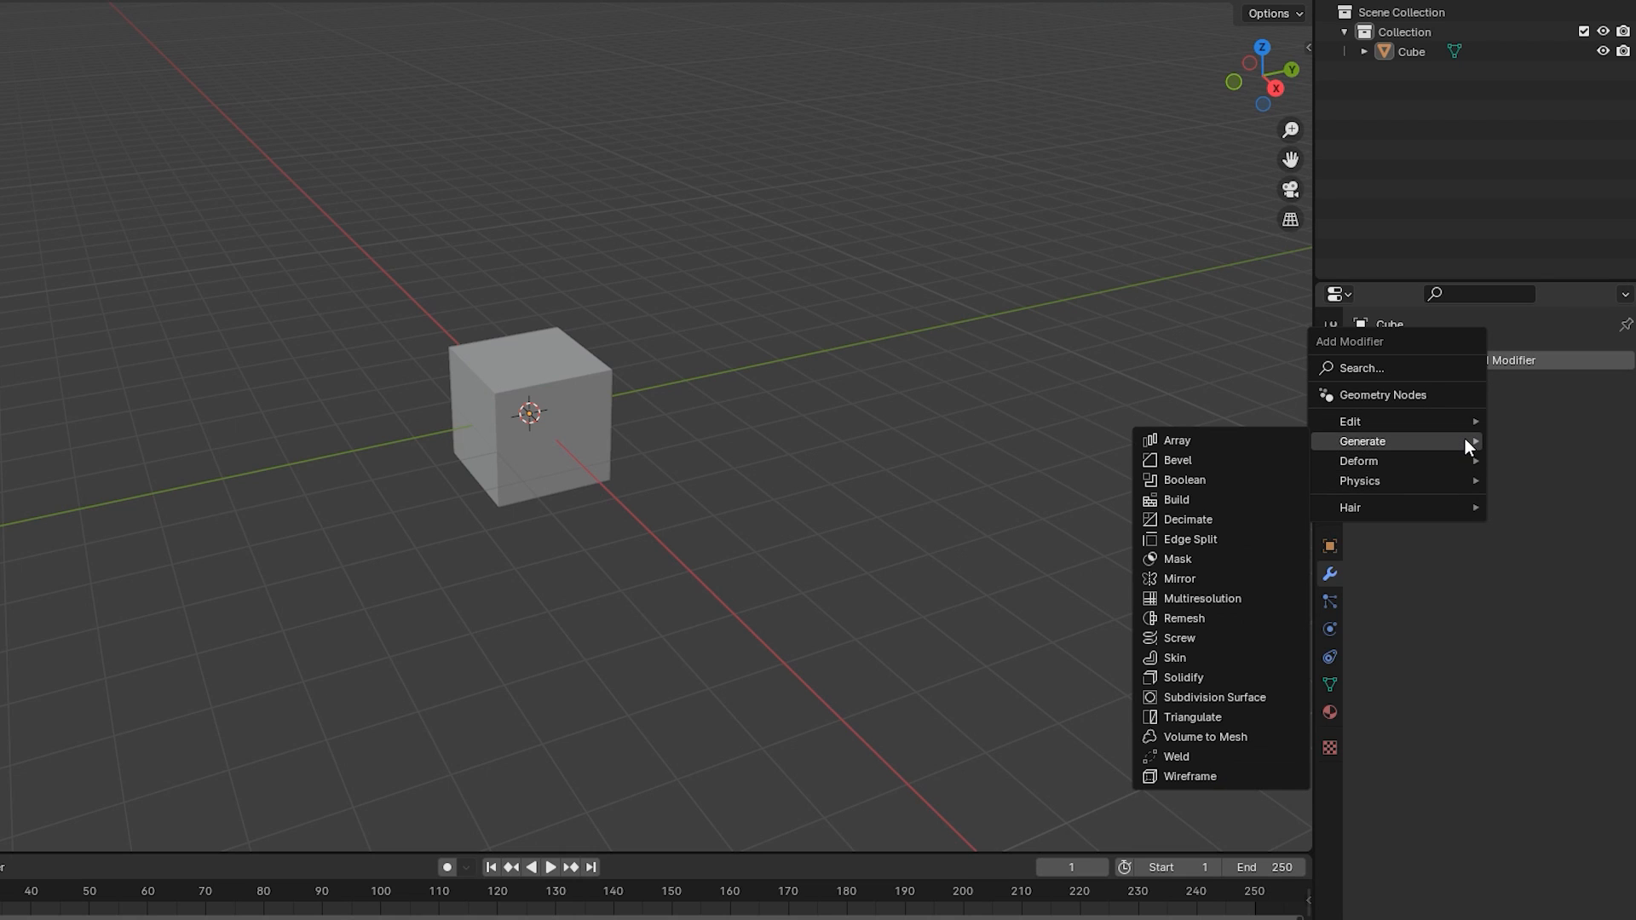
pyautogui.click(1263, 440)
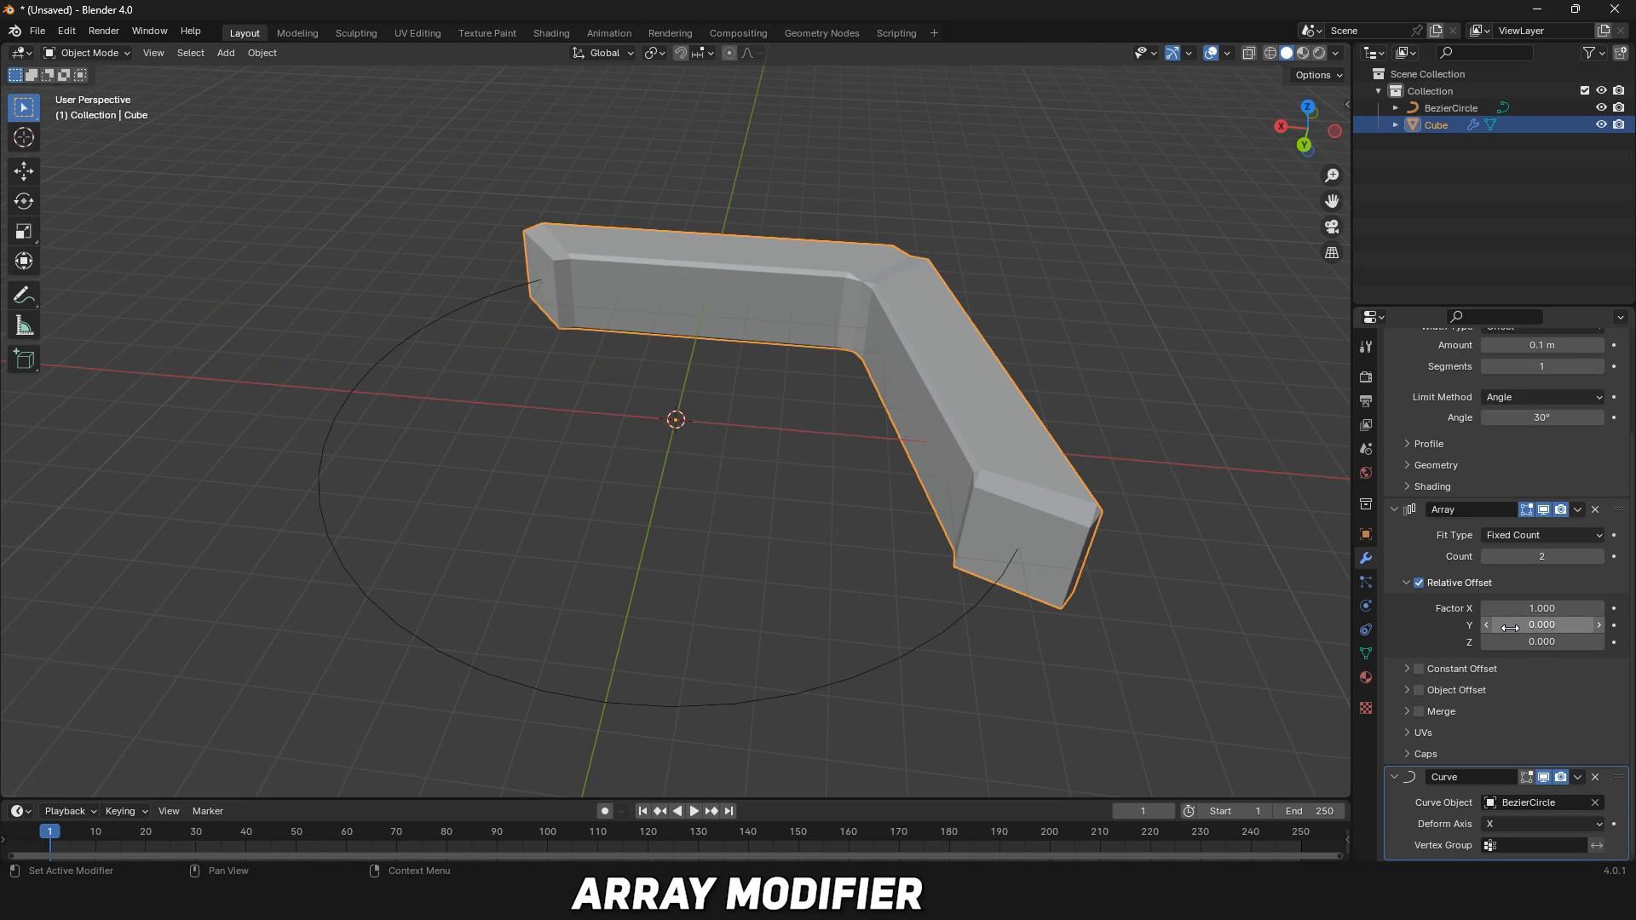
# Set the Array modifier's count to 5 and scale up the cube that follows the Bezier circle.
pyautogui.click(1593, 664)
pyautogui.click(1593, 664)
pyautogui.click(1593, 663)
pyautogui.press('s')
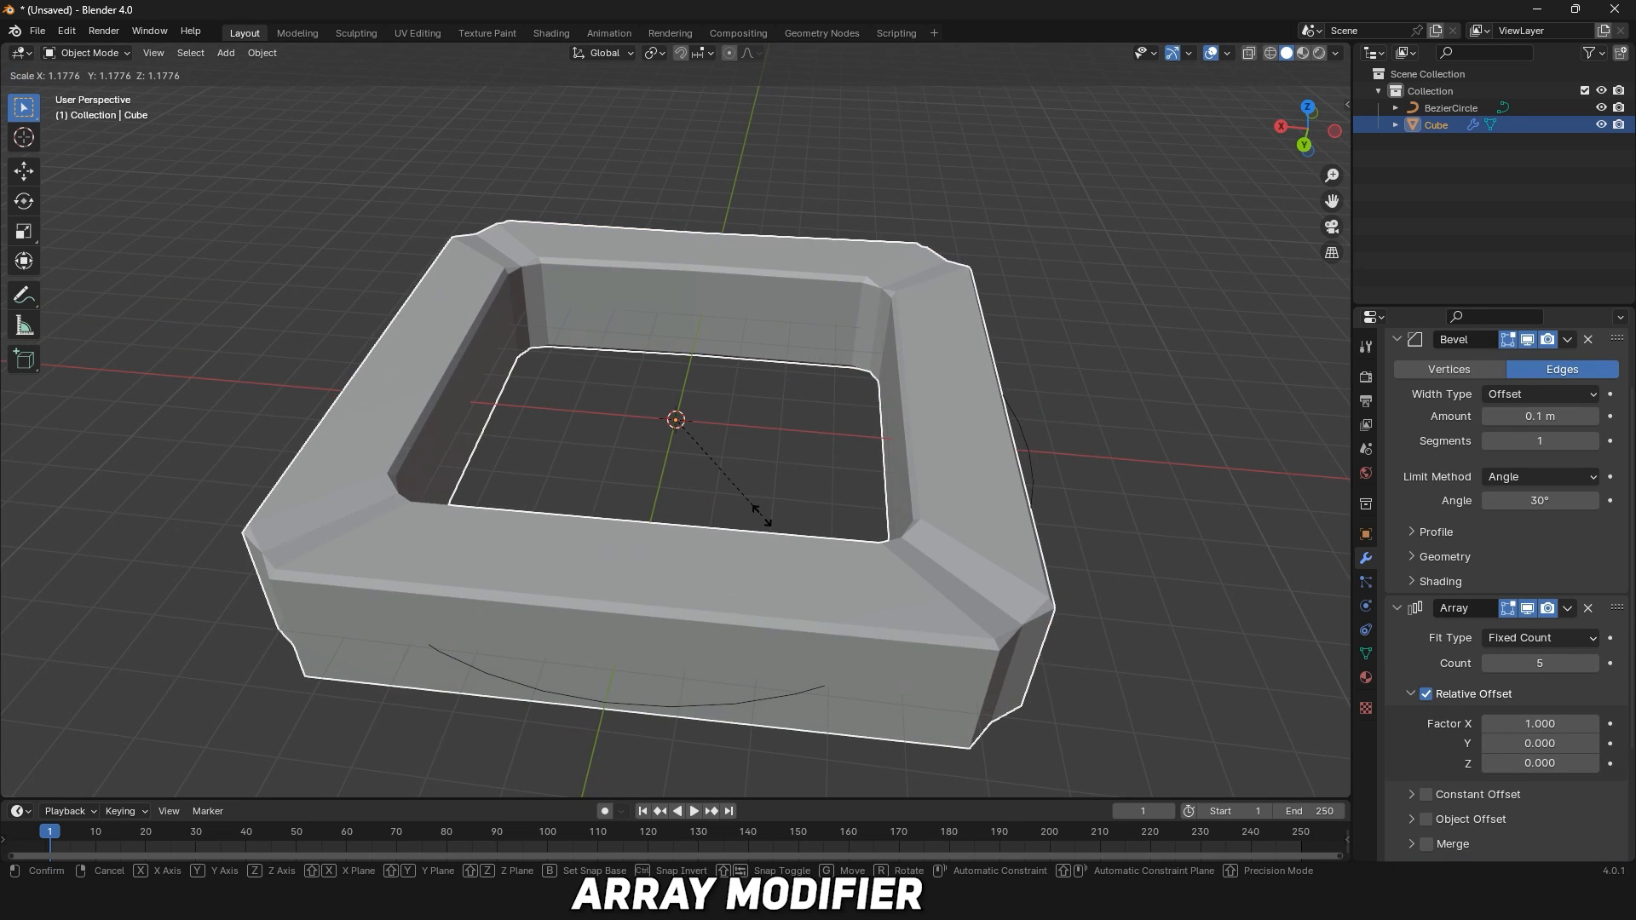
pyautogui.click(746, 500)
# Add a second Array modifier to the ring-shaped cube, placed after the Curve modifier.
pyautogui.moveTo(758, 501); pyautogui.dragTo(904, 495, button='middle')
pyautogui.scroll(-2, 978, 500)
pyautogui.scroll(3, 1463, 380)
pyautogui.click(1462, 378)
pyautogui.click(1269, 370)
pyautogui.scroll(-3, 1511, 605)
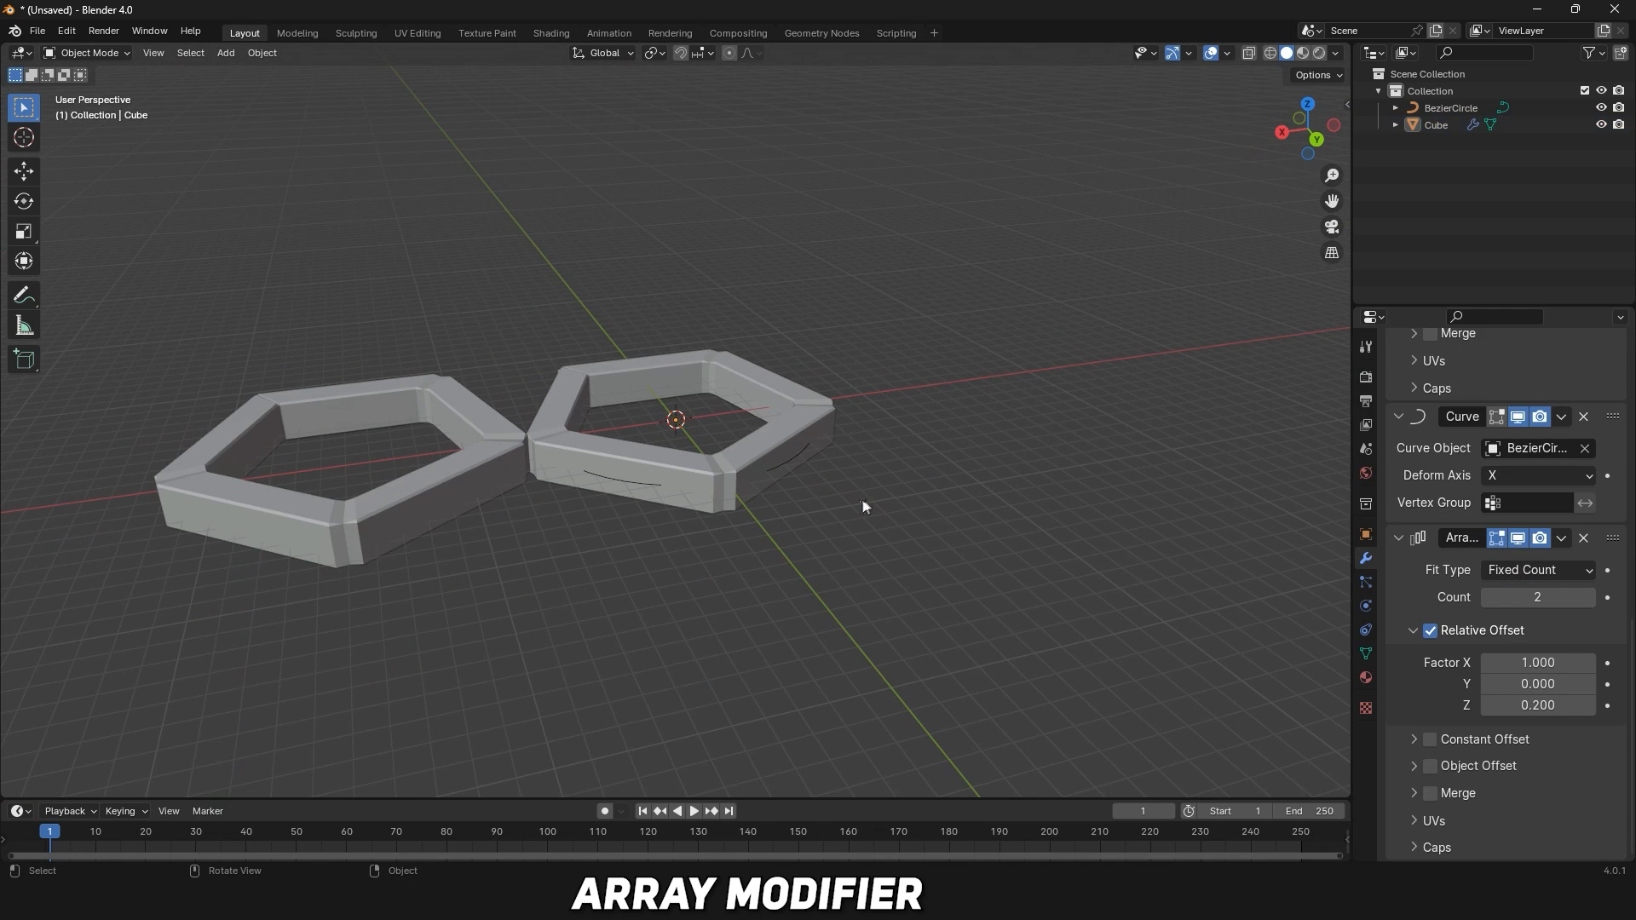
# Stack the rings vertically by setting the second array's relative offset to X 0, Y 0, Z 1 and its count to 7.
pyautogui.click(457, 485)
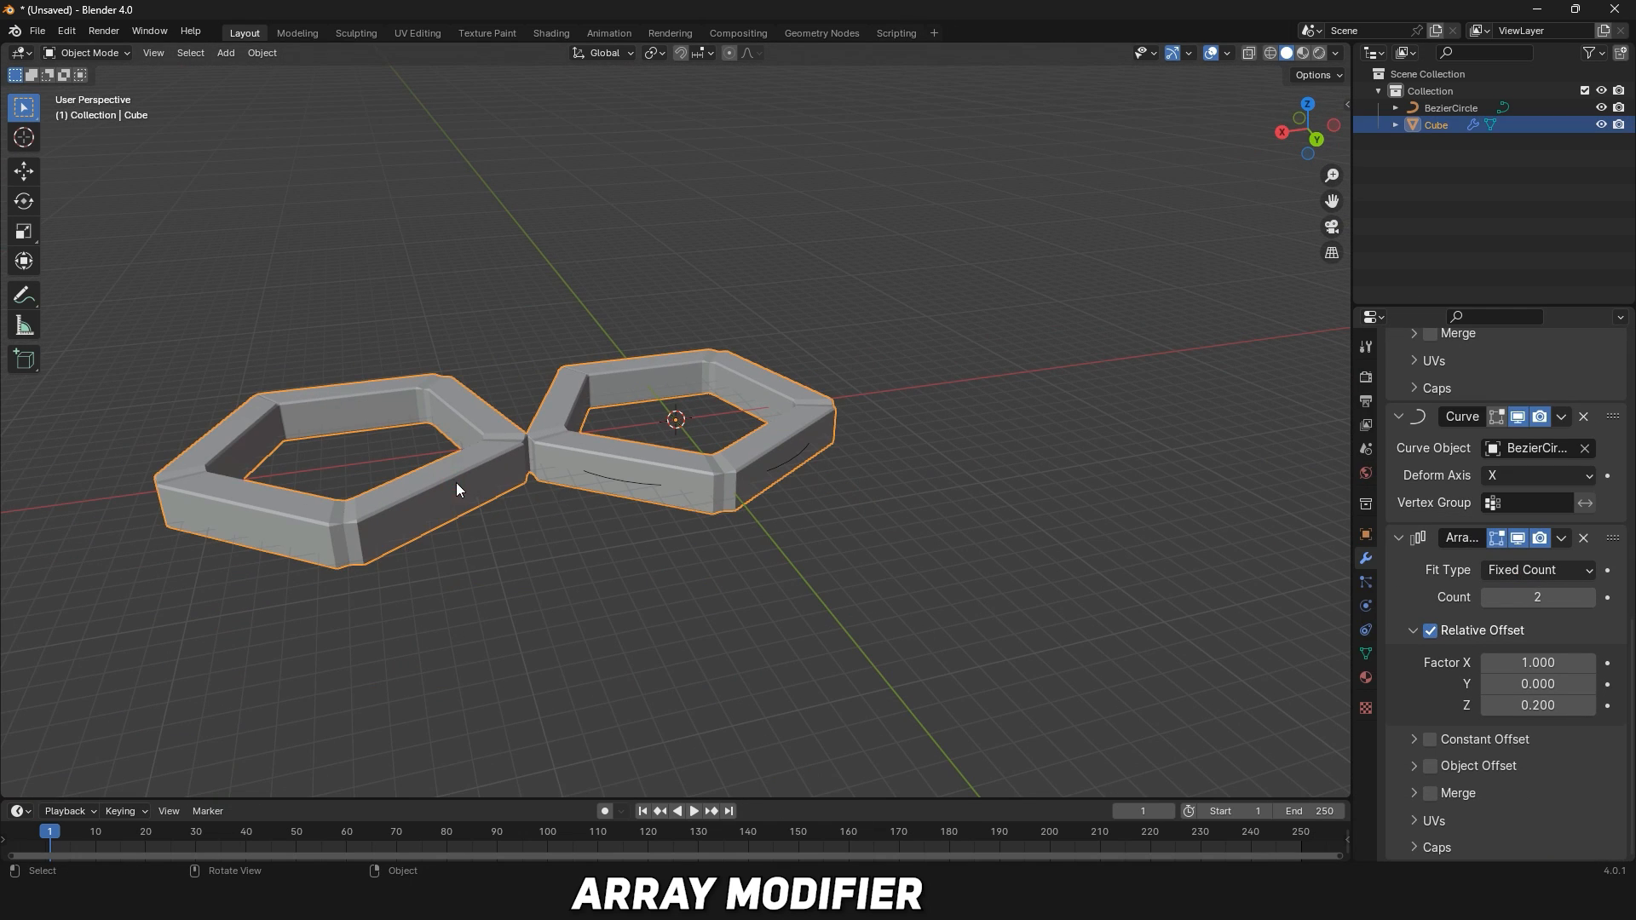
pyautogui.click(1591, 598)
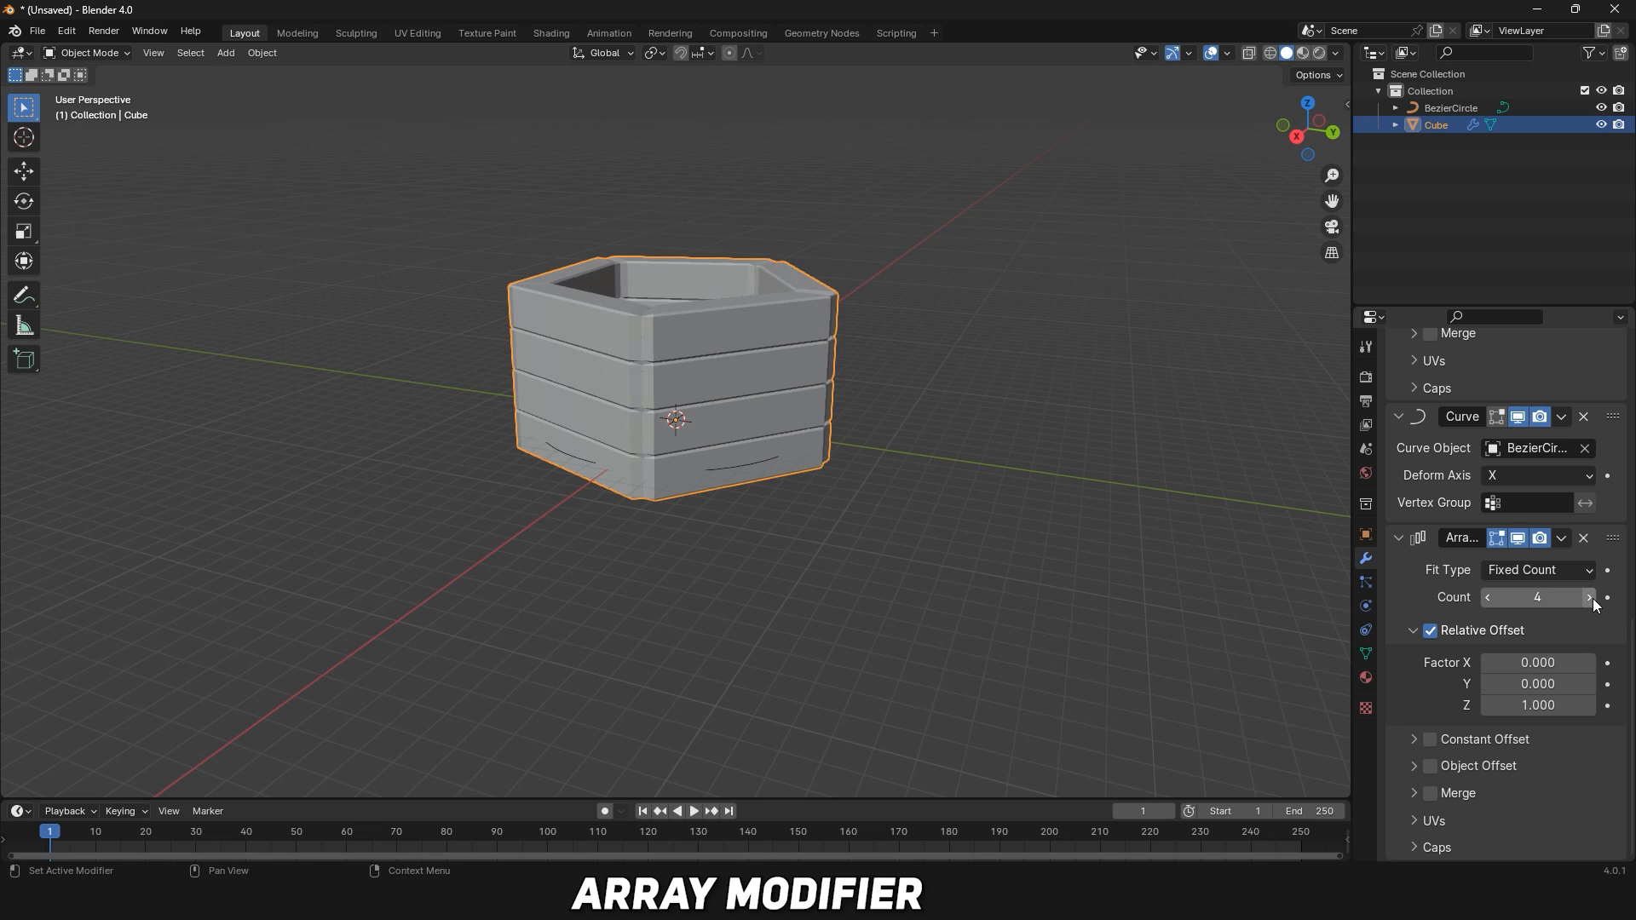
pyautogui.click(1590, 597)
pyautogui.click(1590, 598)
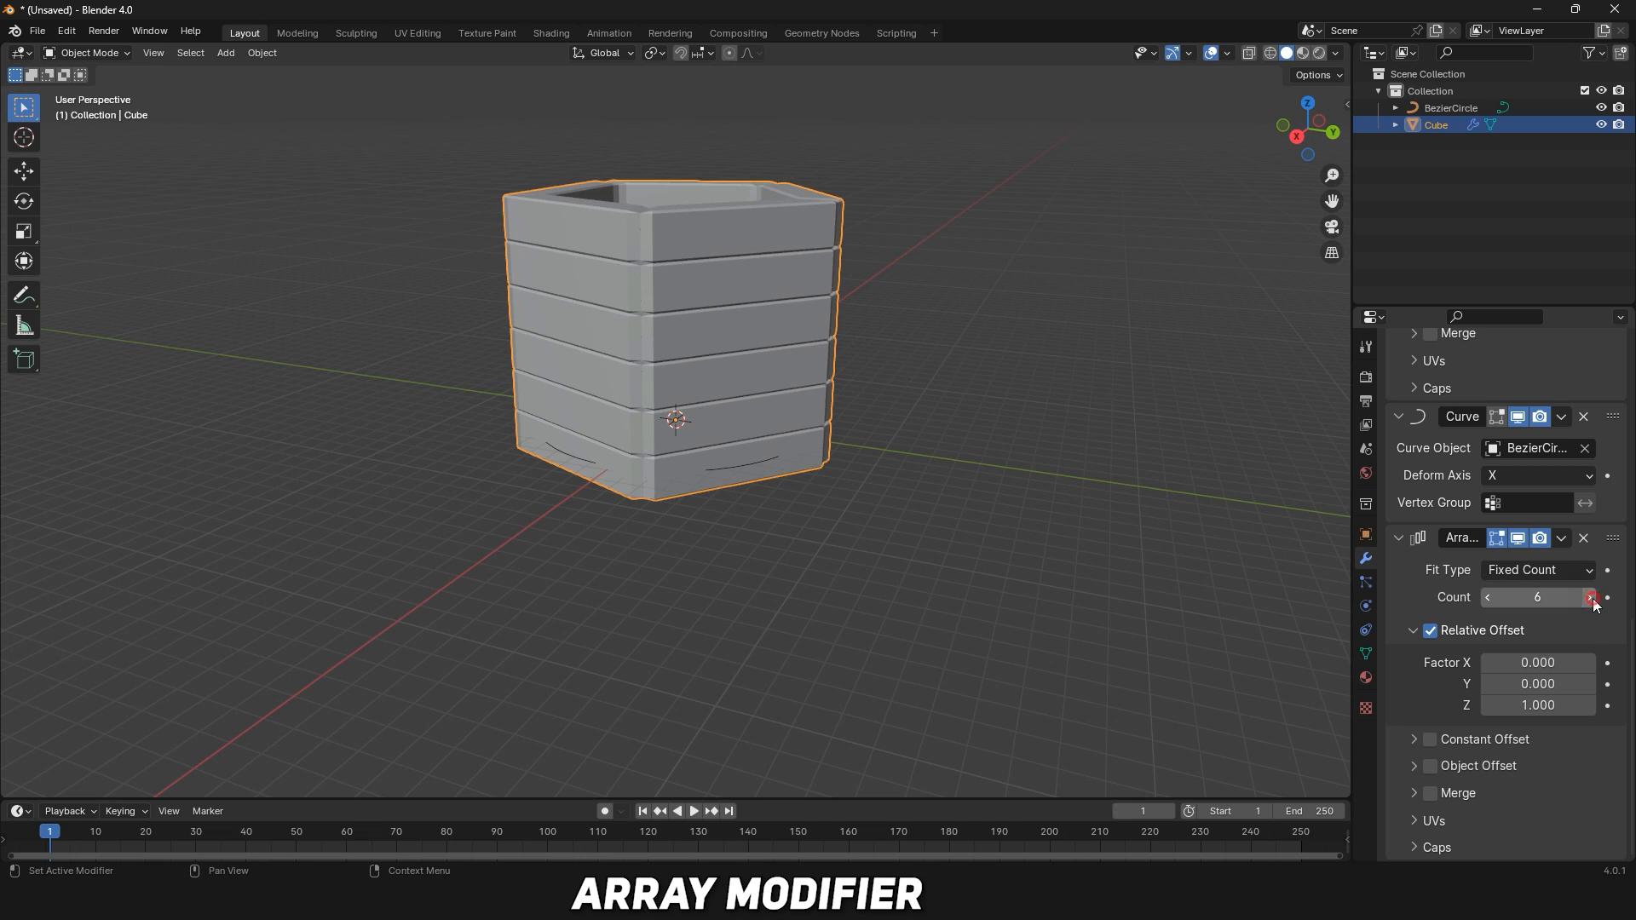
pyautogui.click(1590, 597)
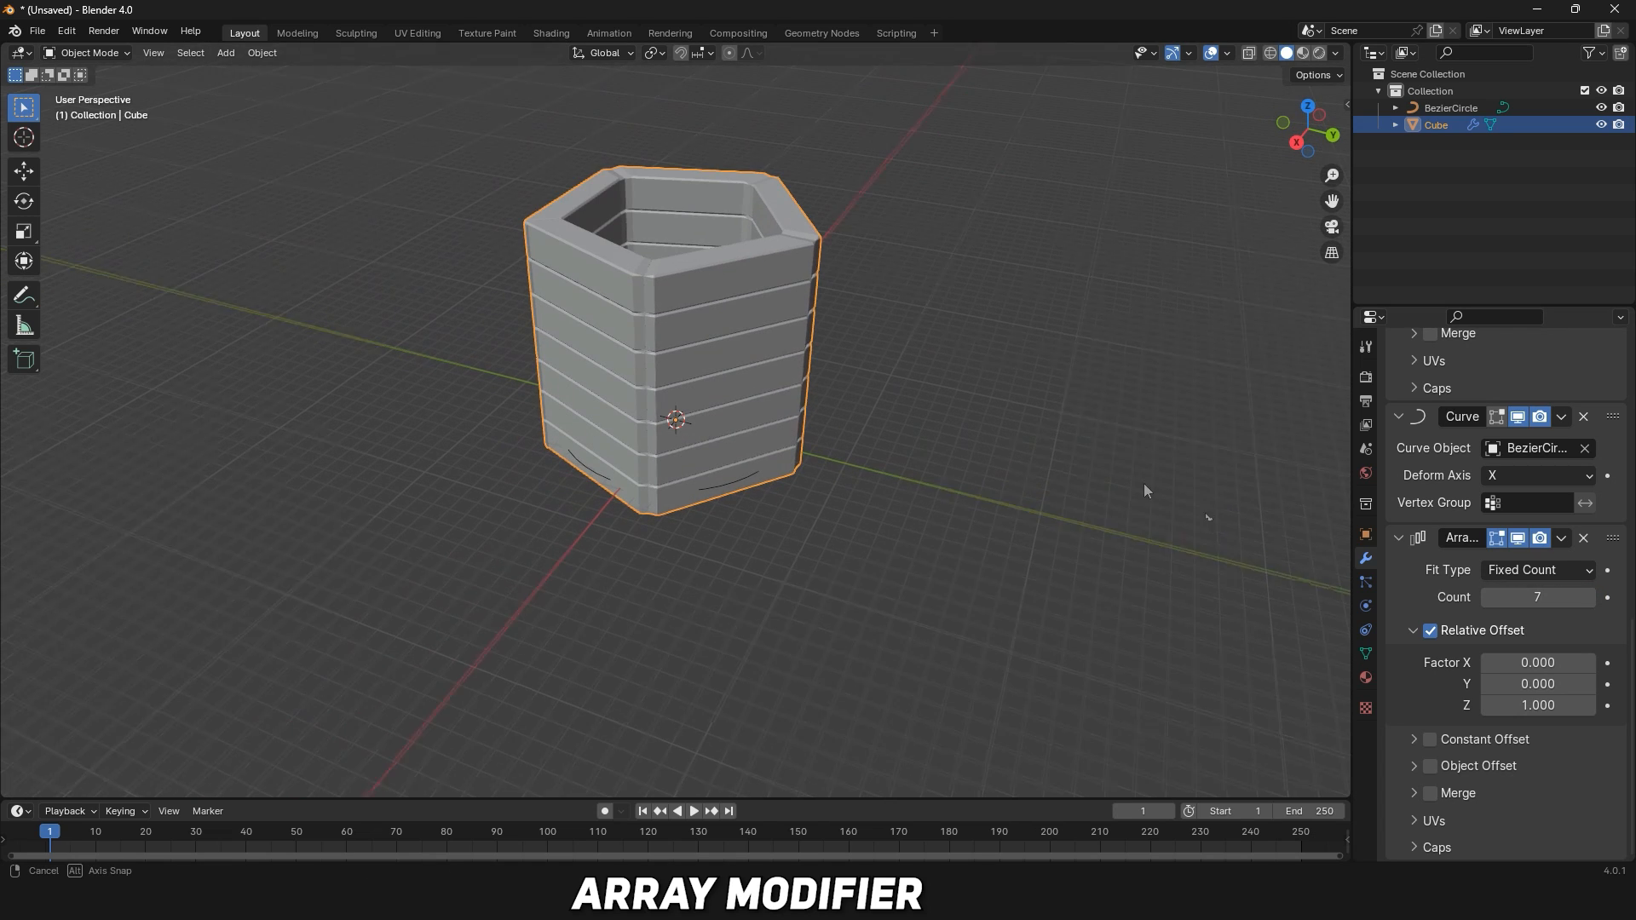
pyautogui.moveTo(1143, 483); pyautogui.dragTo(924, 391, button='middle')
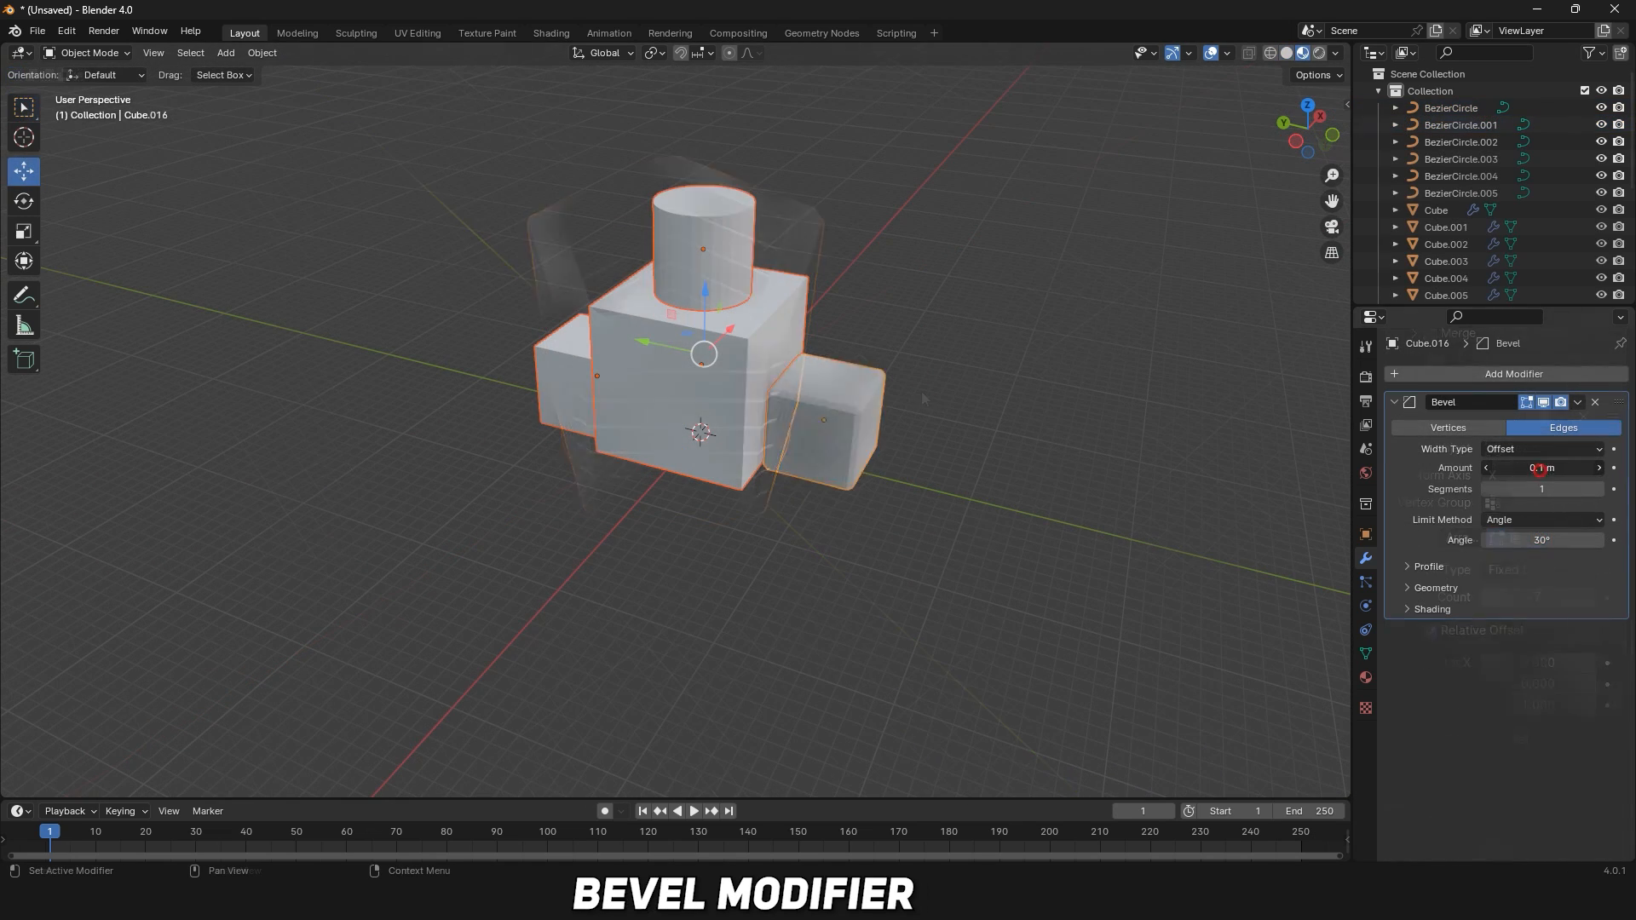
# Add a Bevel modifier to the cylinder on top of the large cube.
pyautogui.click(693, 252)
pyautogui.click(1471, 375)
pyautogui.moveTo(1415, 369)
pyautogui.click(1279, 388)
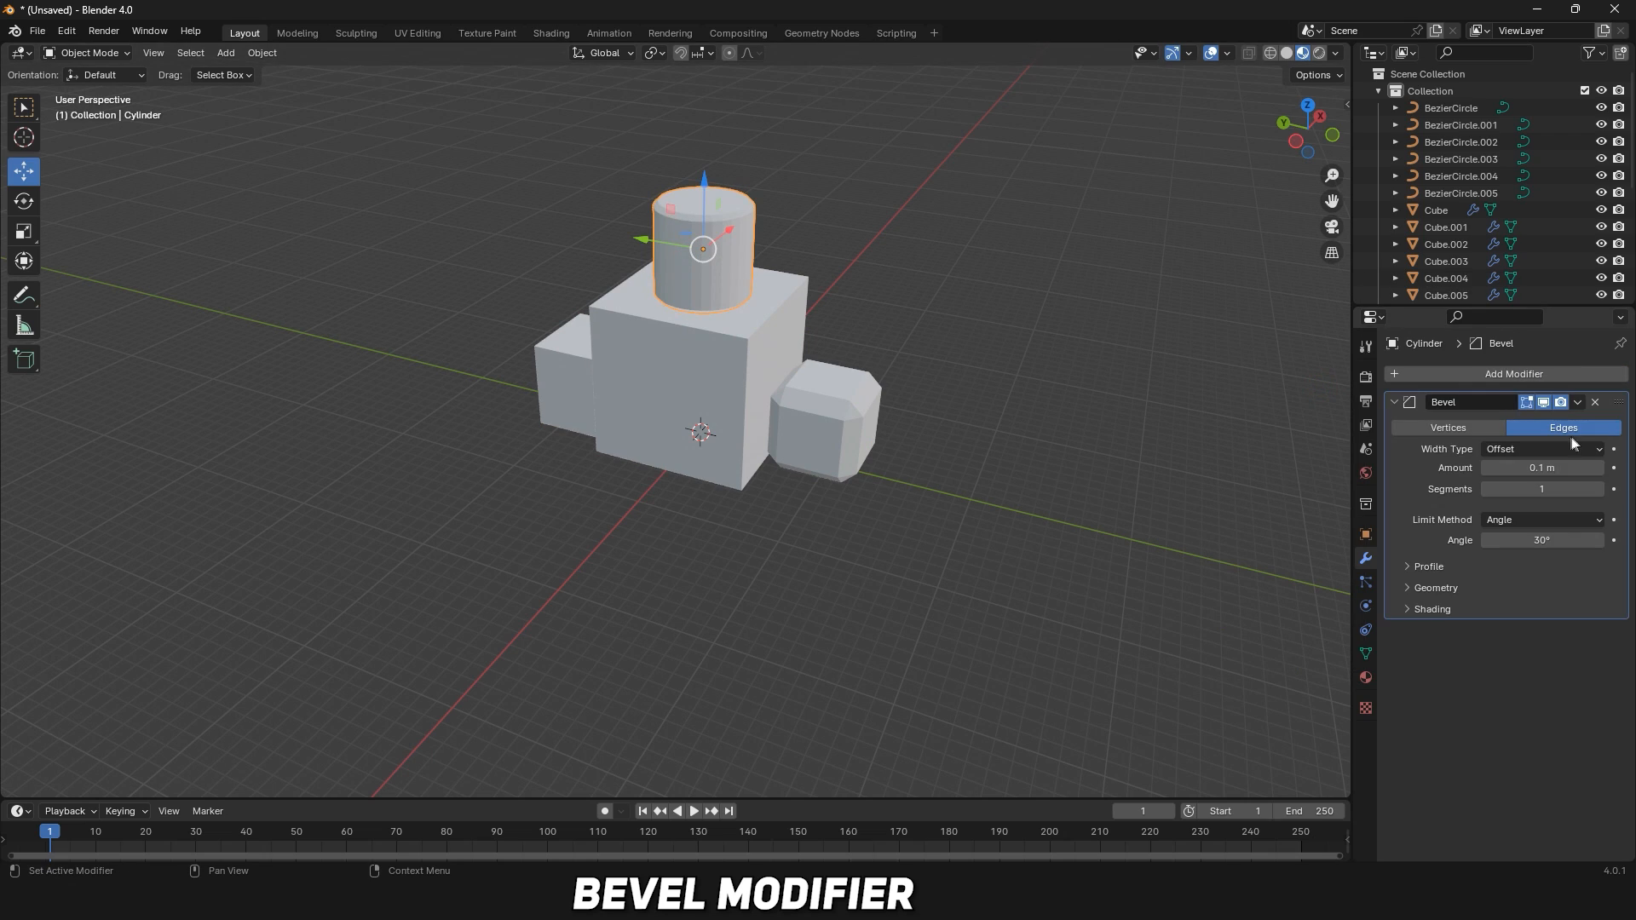
# Set the cylinder's bevel amount to 0.38 m, its segments to 11 and its limit angle to 25°.
pyautogui.moveTo(1600, 471); pyautogui.dragTo(1631, 471)
pyautogui.moveTo(1595, 490); pyautogui.dragTo(1615, 490)
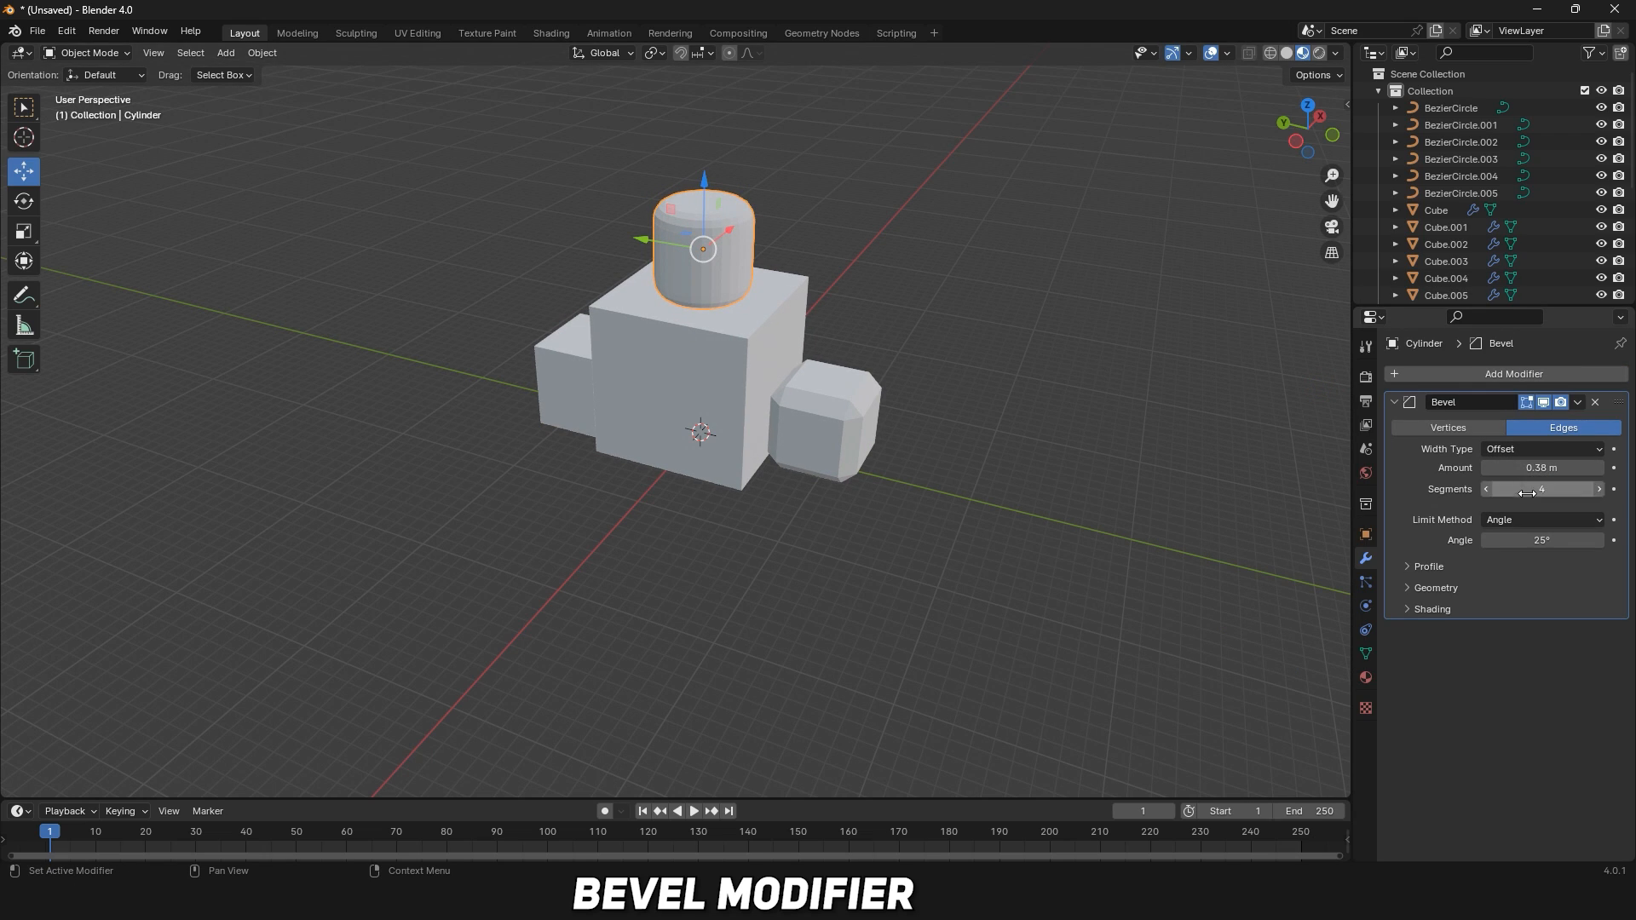
pyautogui.scroll(5, 864, 175)
pyautogui.moveTo(1332, 202); pyautogui.dragTo(1352, 516)
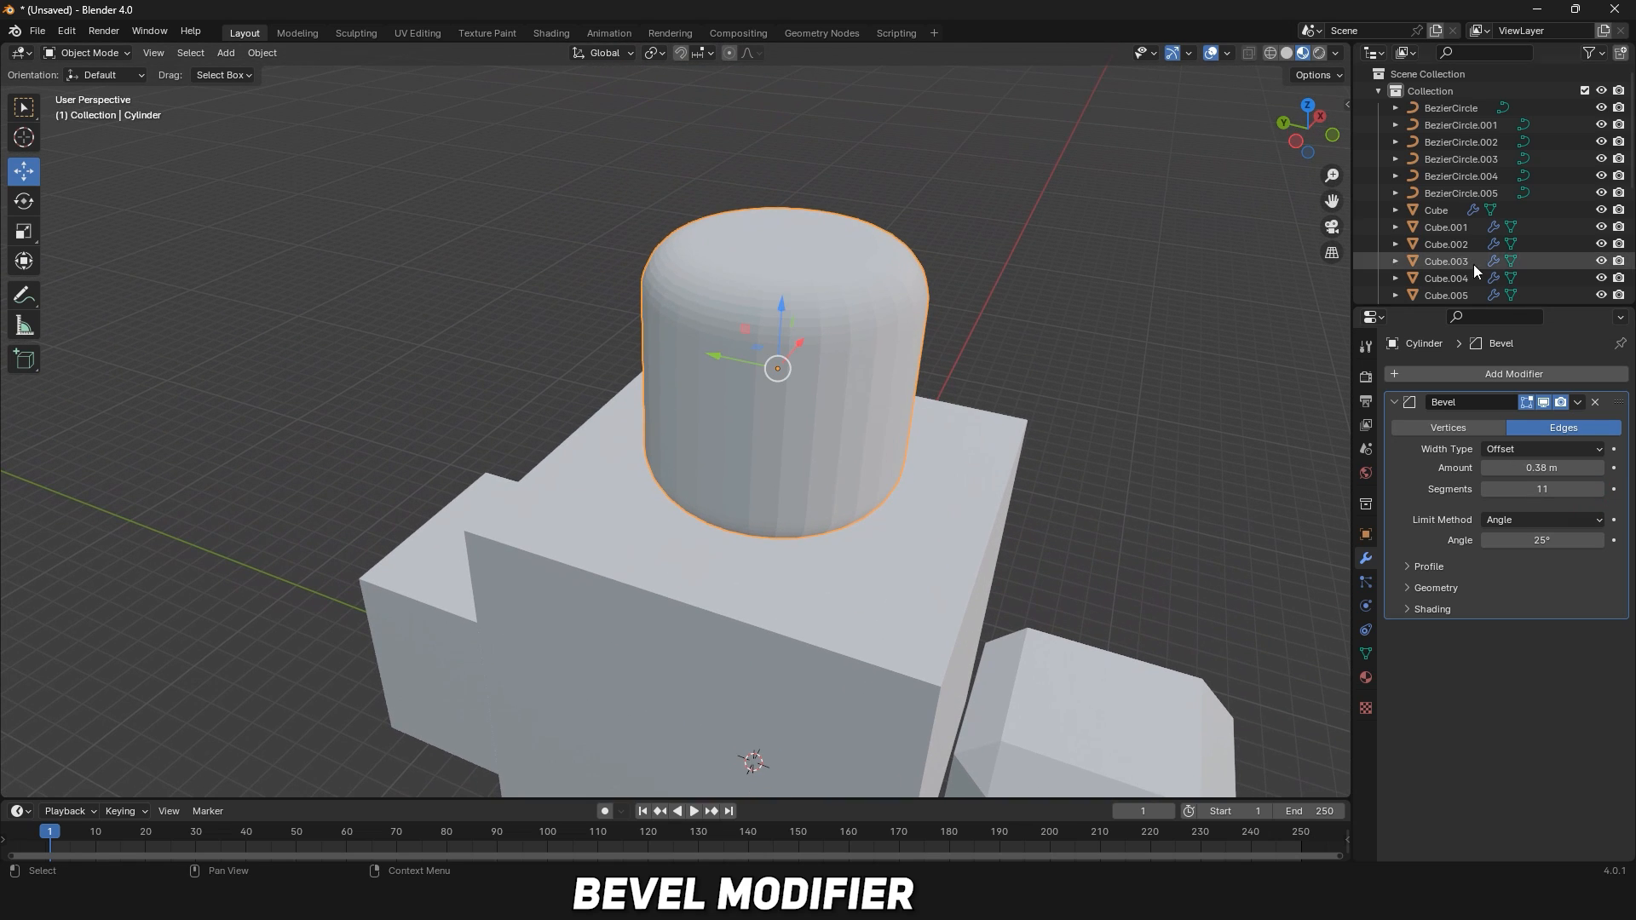
pyautogui.moveTo(1554, 494)
pyautogui.mouseDown()
pyautogui.moveTo(1526, 494)
pyautogui.moveTo(1566, 491)
pyautogui.moveTo(1547, 491)
pyautogui.moveTo(1570, 470)
pyautogui.moveTo(1573, 491)
pyautogui.moveTo(1539, 491)
pyautogui.mouseUp()
# Add a Bevel modifier to the large central cube with an amount of 0.28 m and 4 segments.
pyautogui.scroll(-5, 914, 539)
pyautogui.click(914, 539)
pyautogui.click(1416, 373)
pyautogui.moveTo(1417, 363)
pyautogui.click(1278, 382)
pyautogui.click(1122, 422)
pyautogui.scroll(-2, 1121, 422)
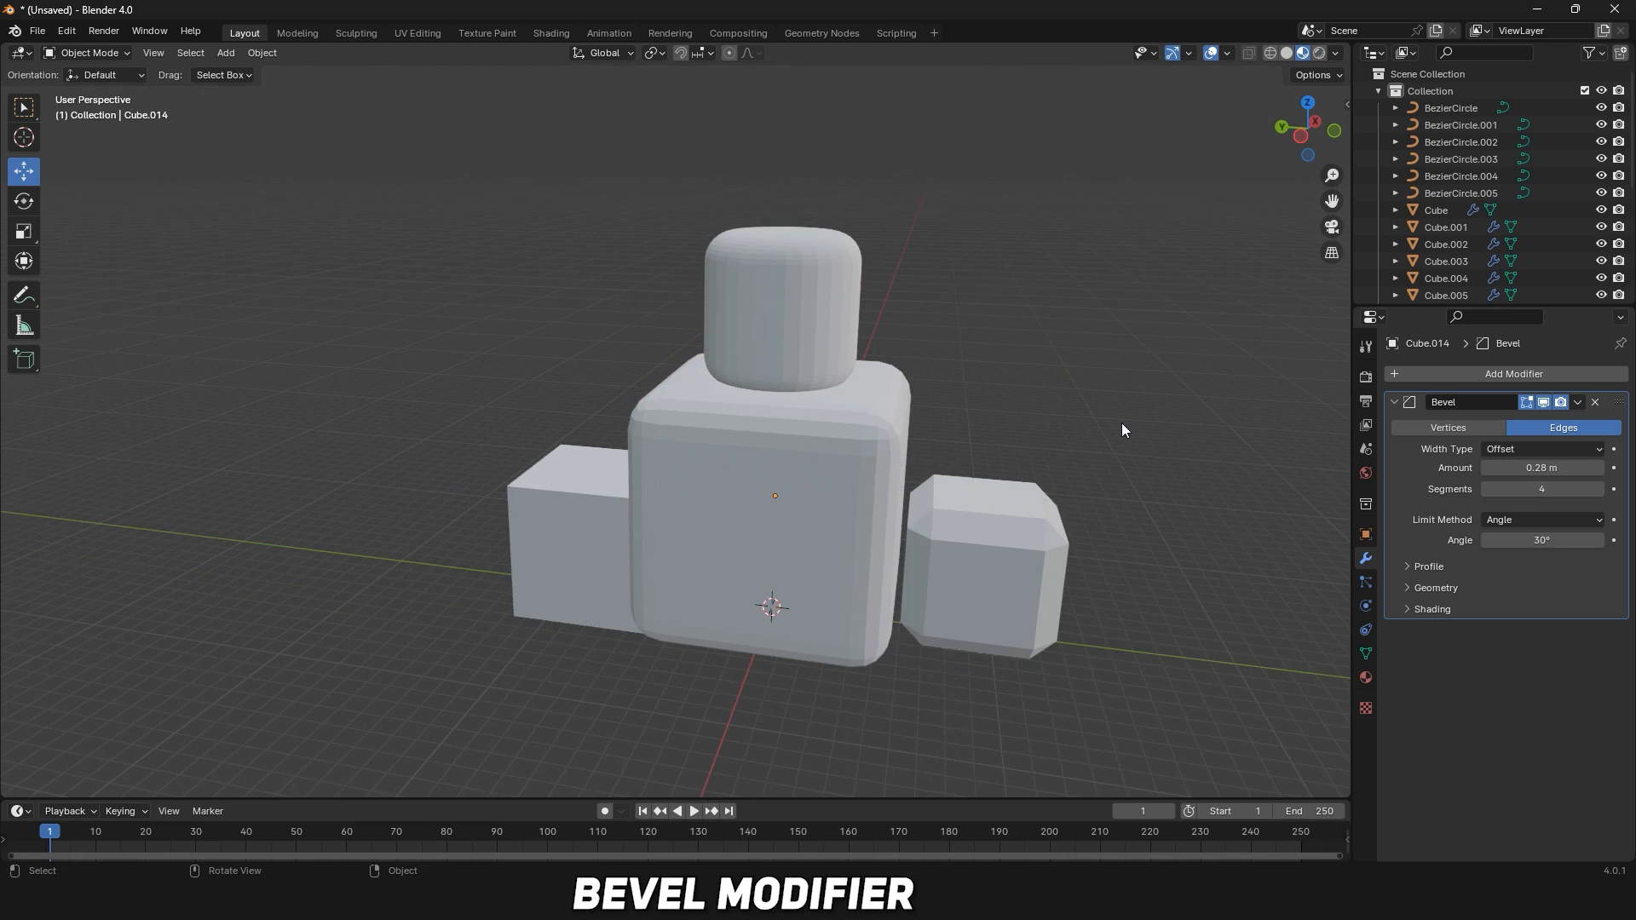
# Move the unbeveled small cube along the Y axis, away from the large central cube.
pyautogui.moveTo(1122, 423); pyautogui.dragTo(1157, 422, button='middle')
pyautogui.click(658, 550)
pyautogui.moveTo(591, 542); pyautogui.dragTo(555, 542)
# Add a Bevel modifier to the small cube just moved and set its amount to 0.3 m.
pyautogui.click(1449, 374)
pyautogui.click(1432, 392)
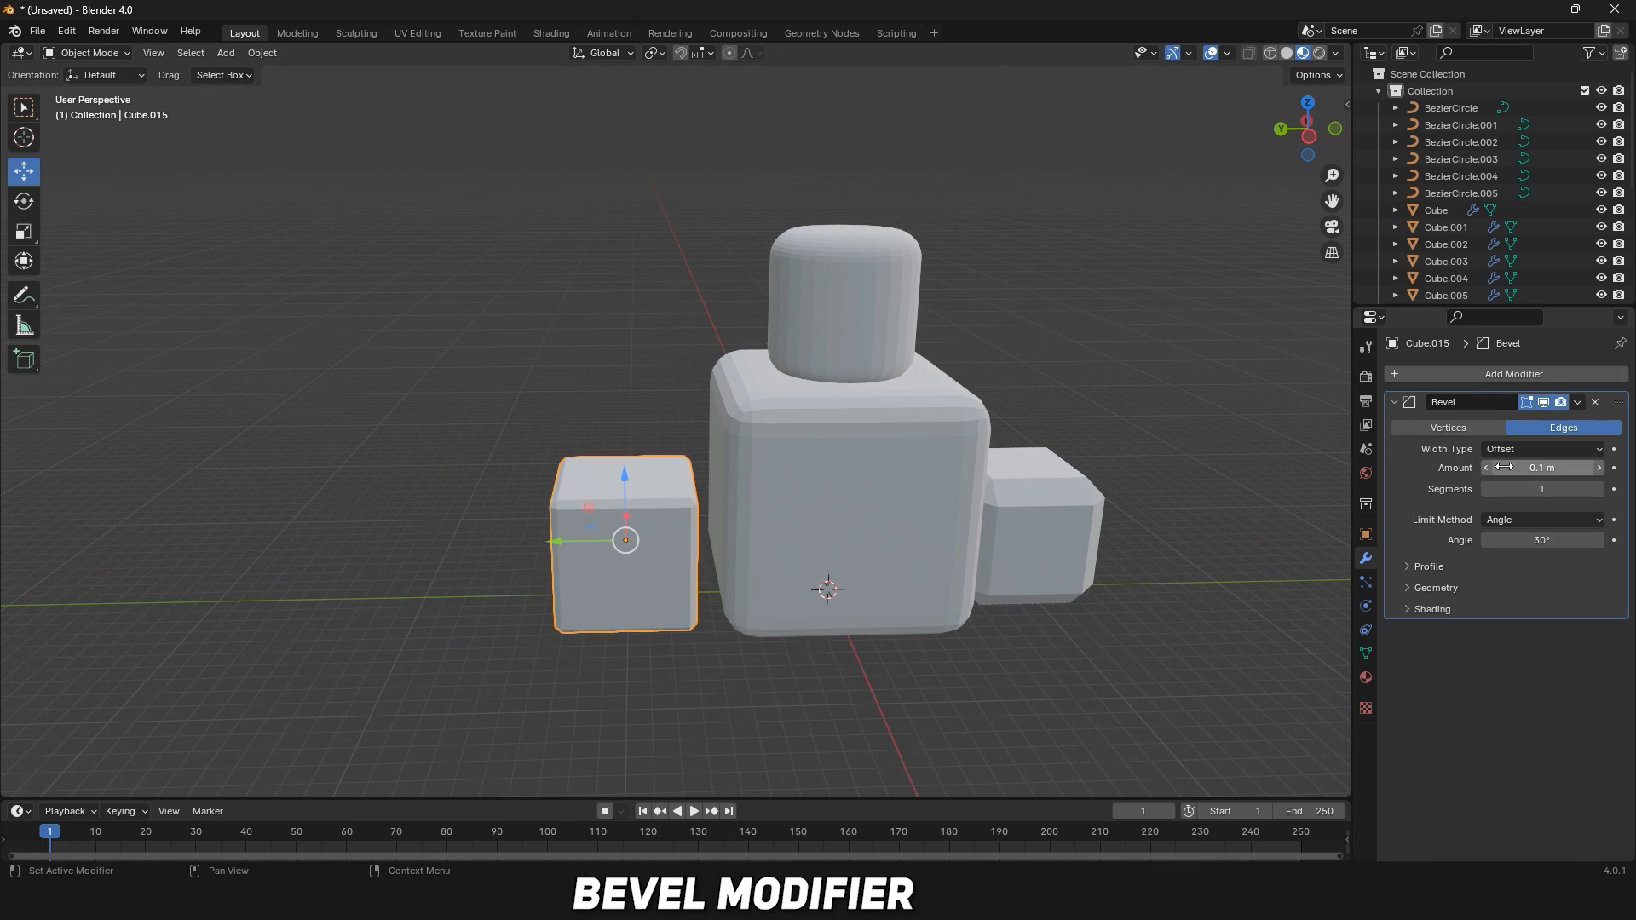
pyautogui.moveTo(1512, 468)
pyautogui.mouseDown()
pyautogui.moveTo(1534, 468)
pyautogui.moveTo(1526, 489)
pyautogui.moveTo(1540, 489)
pyautogui.moveTo(1517, 489)
pyautogui.mouseUp()
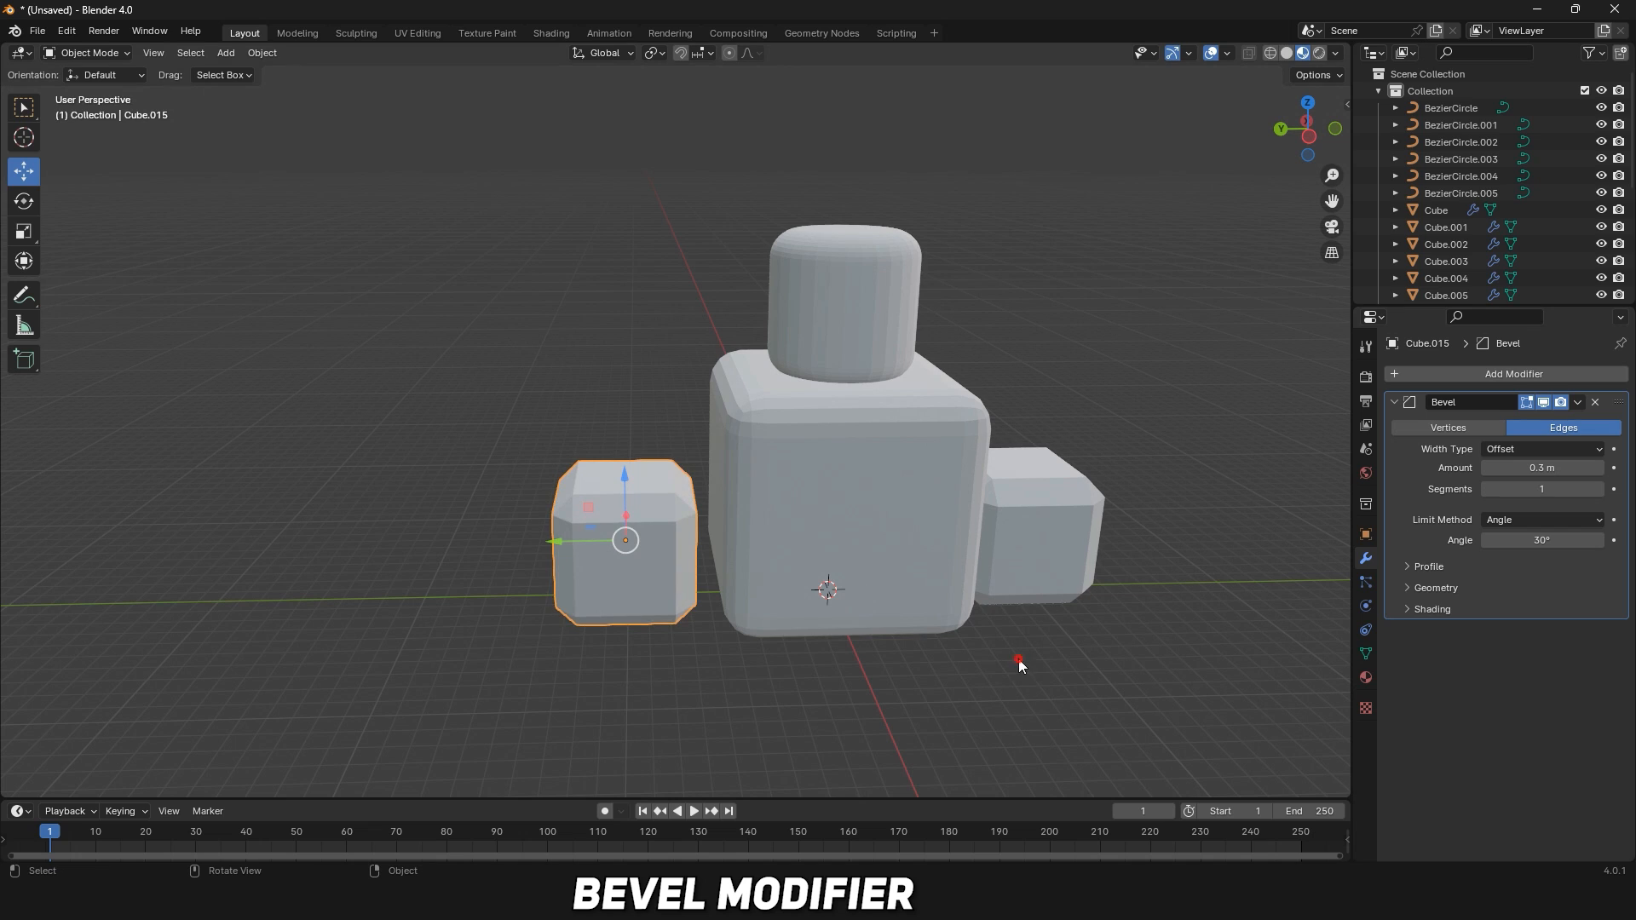
pyautogui.click(1019, 658)
# Move the other small beveled cube along the Y axis, away from the large central cube.
pyautogui.scroll(-1, 1020, 658)
pyautogui.click(943, 520)
pyautogui.moveTo(883, 507); pyautogui.dragTo(911, 508)
pyautogui.click(911, 508)
pyautogui.click(812, 324)
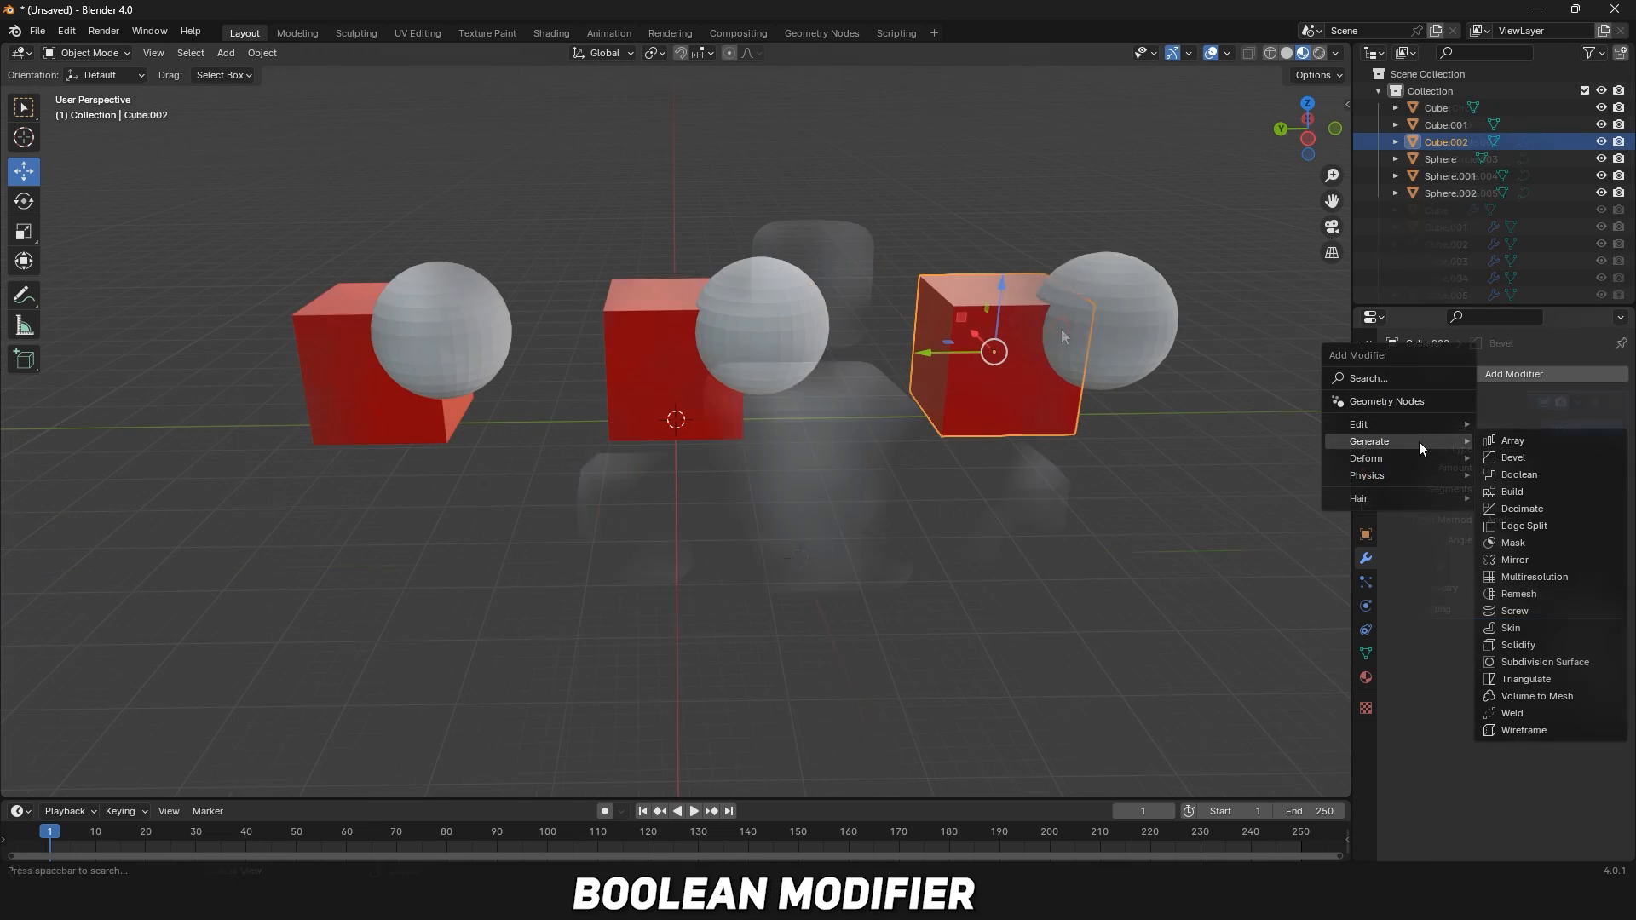
# Cut Sphere.001 out of Cube.002 with a Boolean modifier set to Difference and hide the sphere.
pyautogui.click(1498, 473)
pyautogui.click(1595, 471)
pyautogui.click(1125, 317)
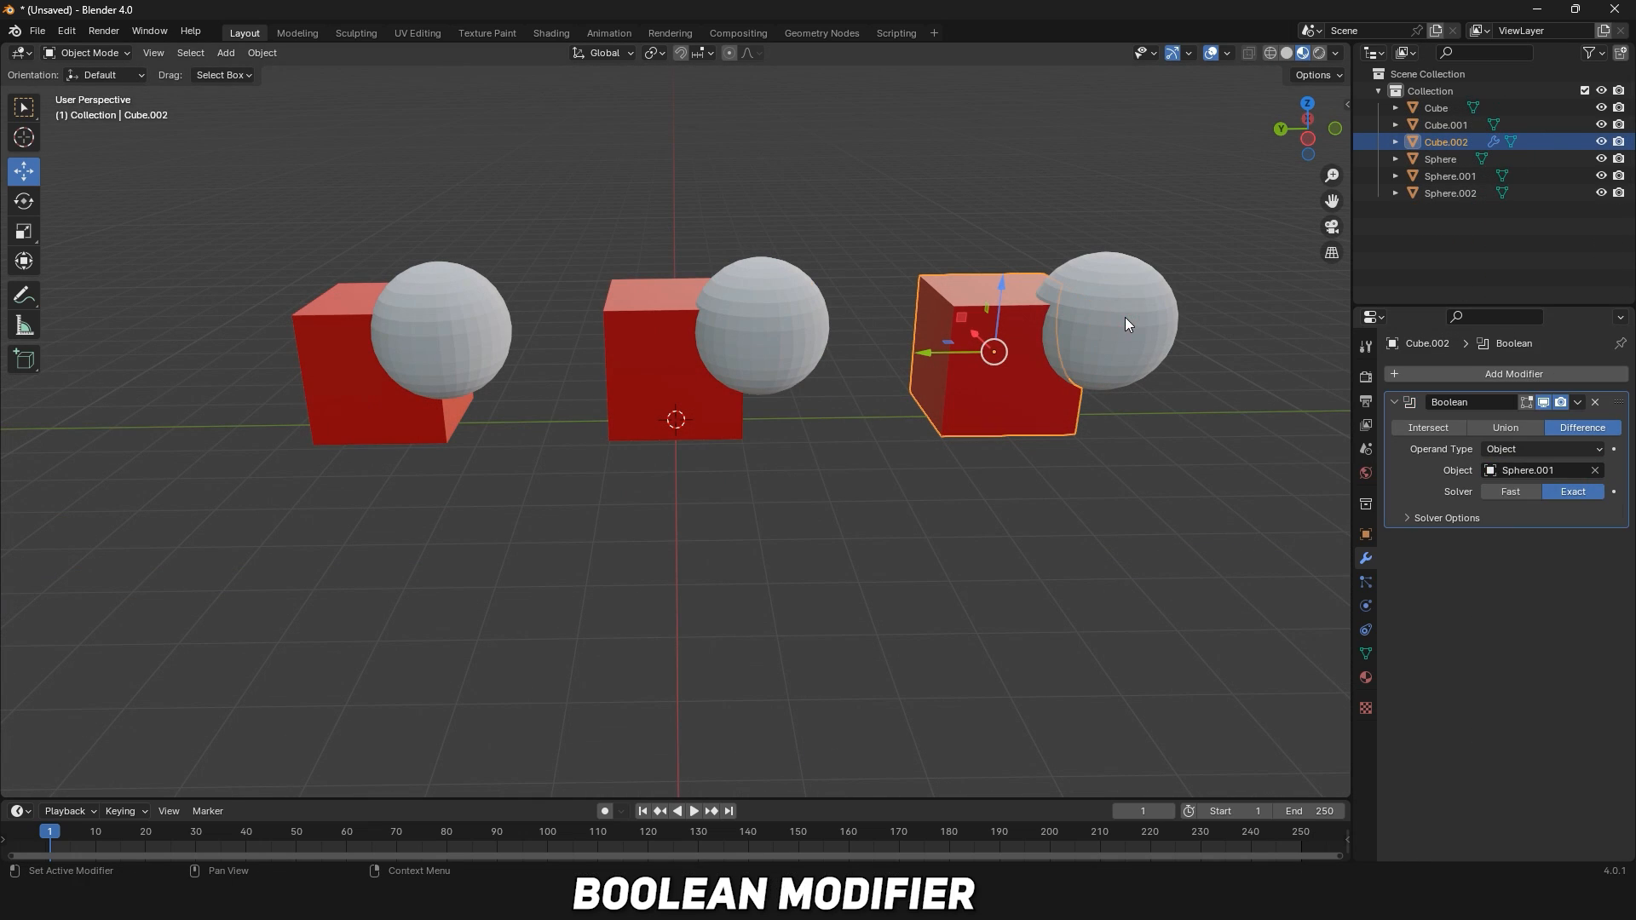
pyautogui.click(1227, 443)
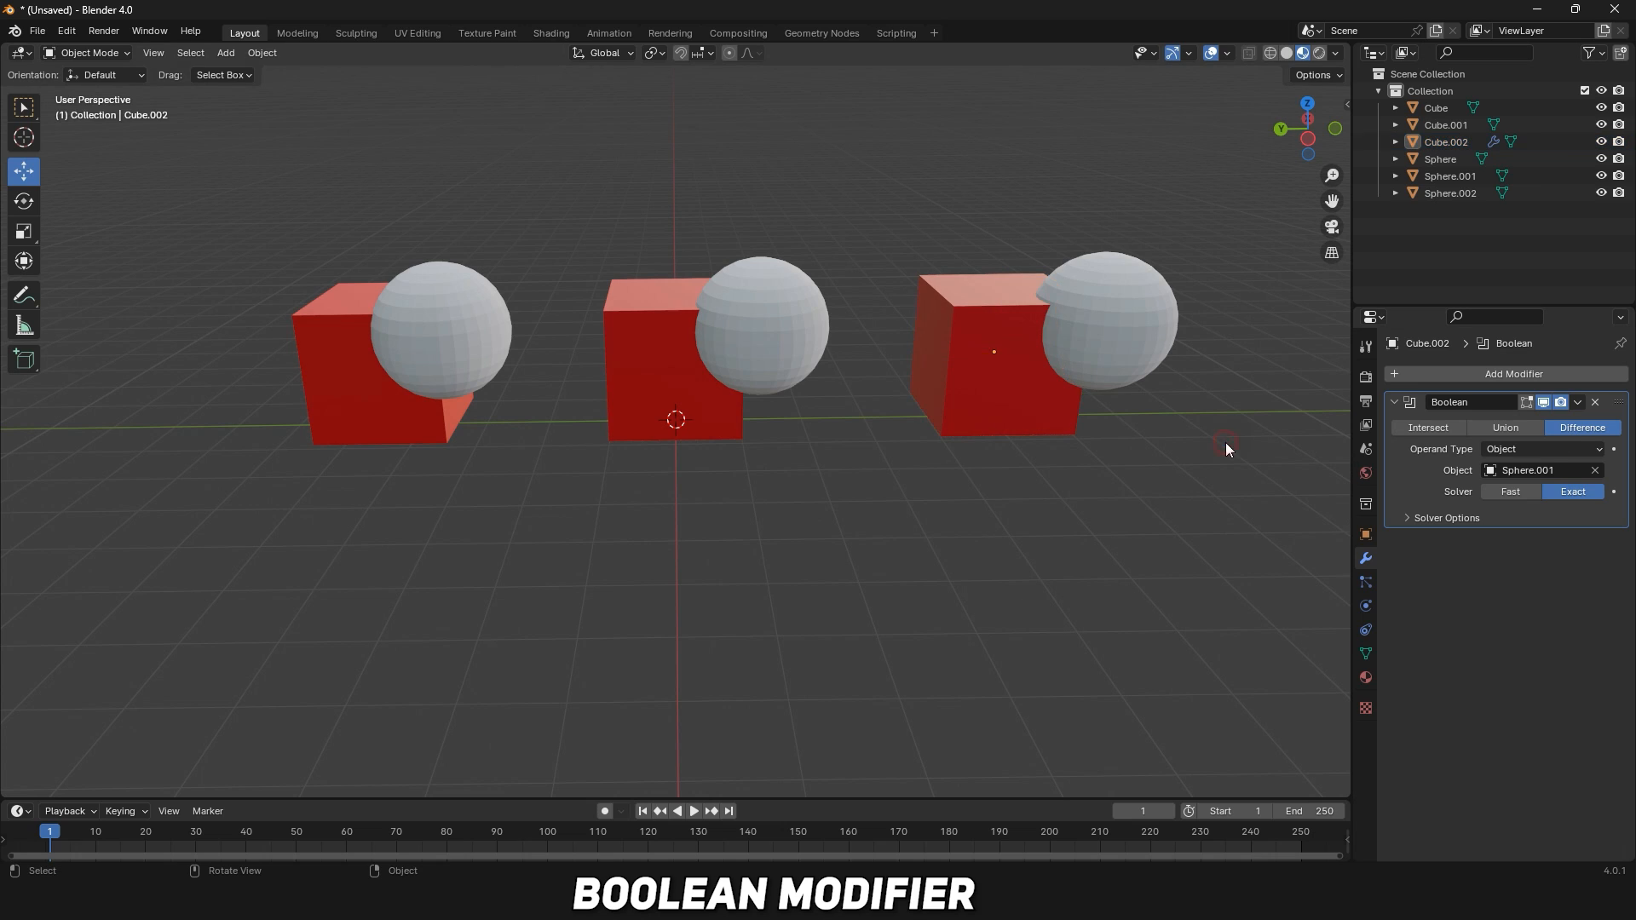
pyautogui.click(1127, 351)
pyautogui.press('h')
# Add a Boolean modifier set to Union to the middle cube, using its overlapping sphere as the object, and hide that sphere.
pyautogui.moveTo(1127, 351); pyautogui.dragTo(1070, 385, button='middle')
pyautogui.click(659, 421)
pyautogui.click(1514, 374)
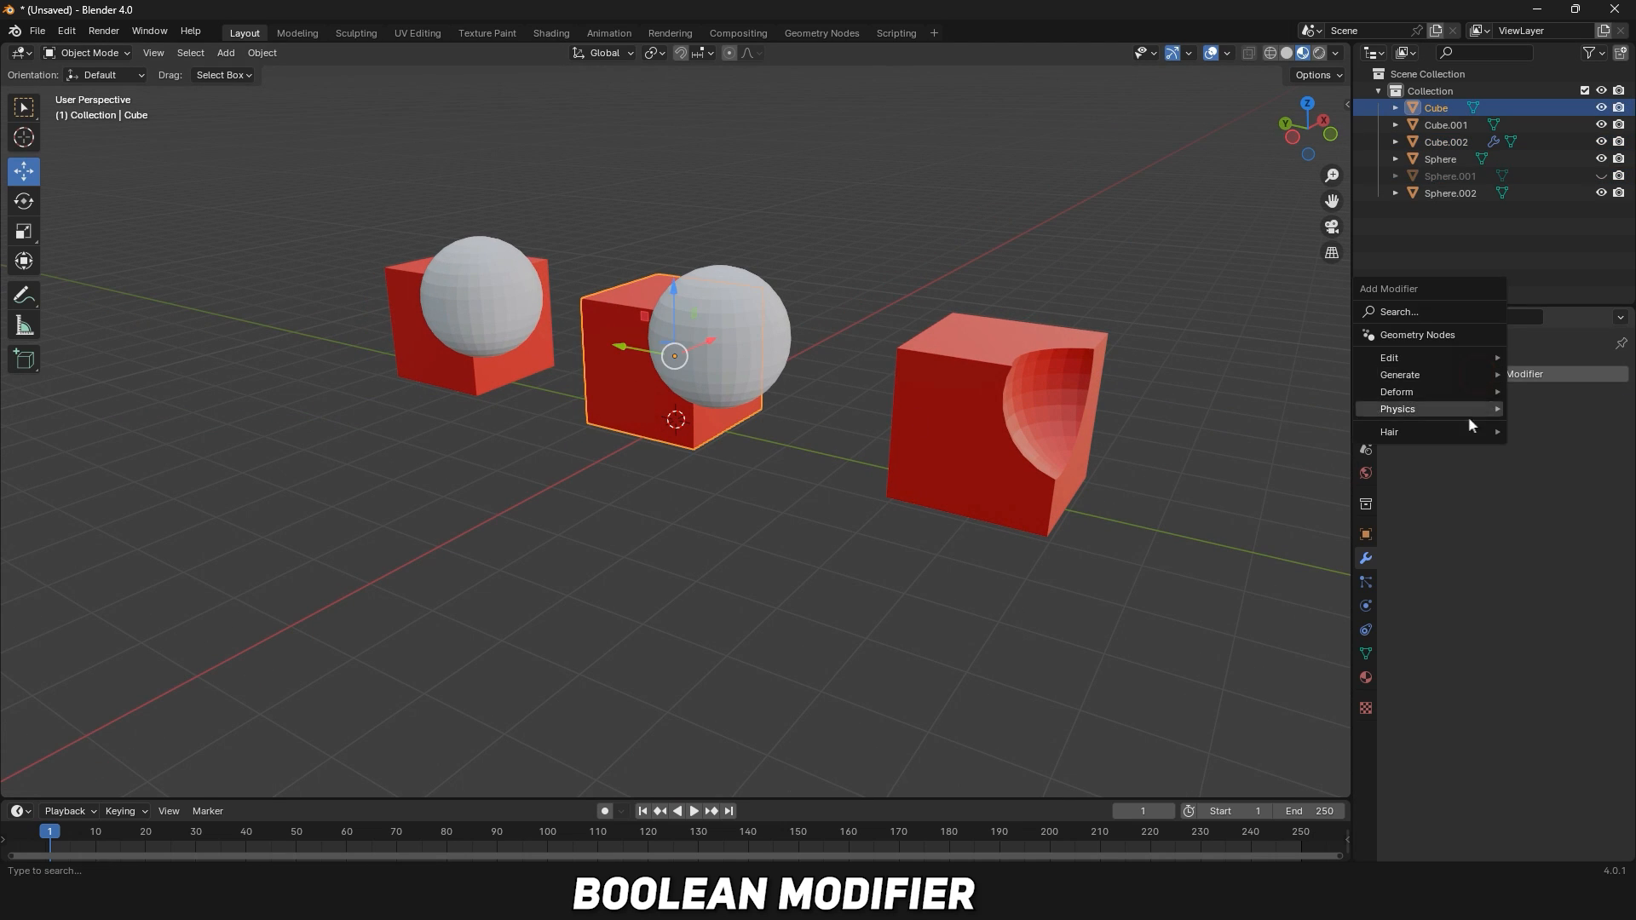
pyautogui.moveTo(1469, 416)
pyautogui.click(1291, 400)
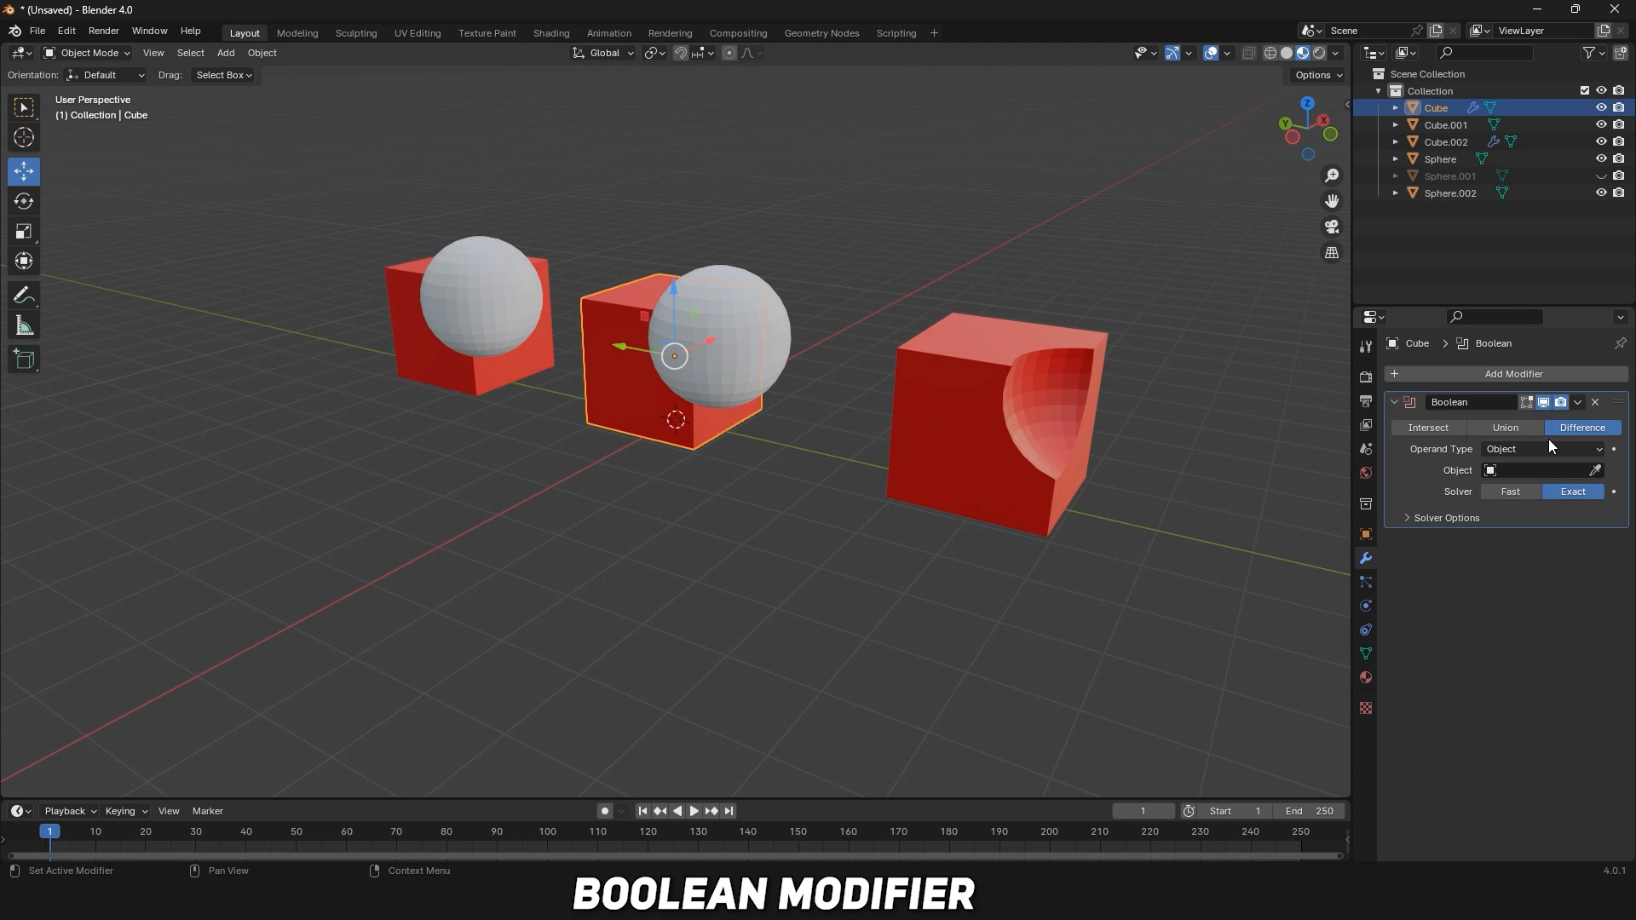
pyautogui.click(1595, 471)
pyautogui.click(771, 354)
pyautogui.press('h')
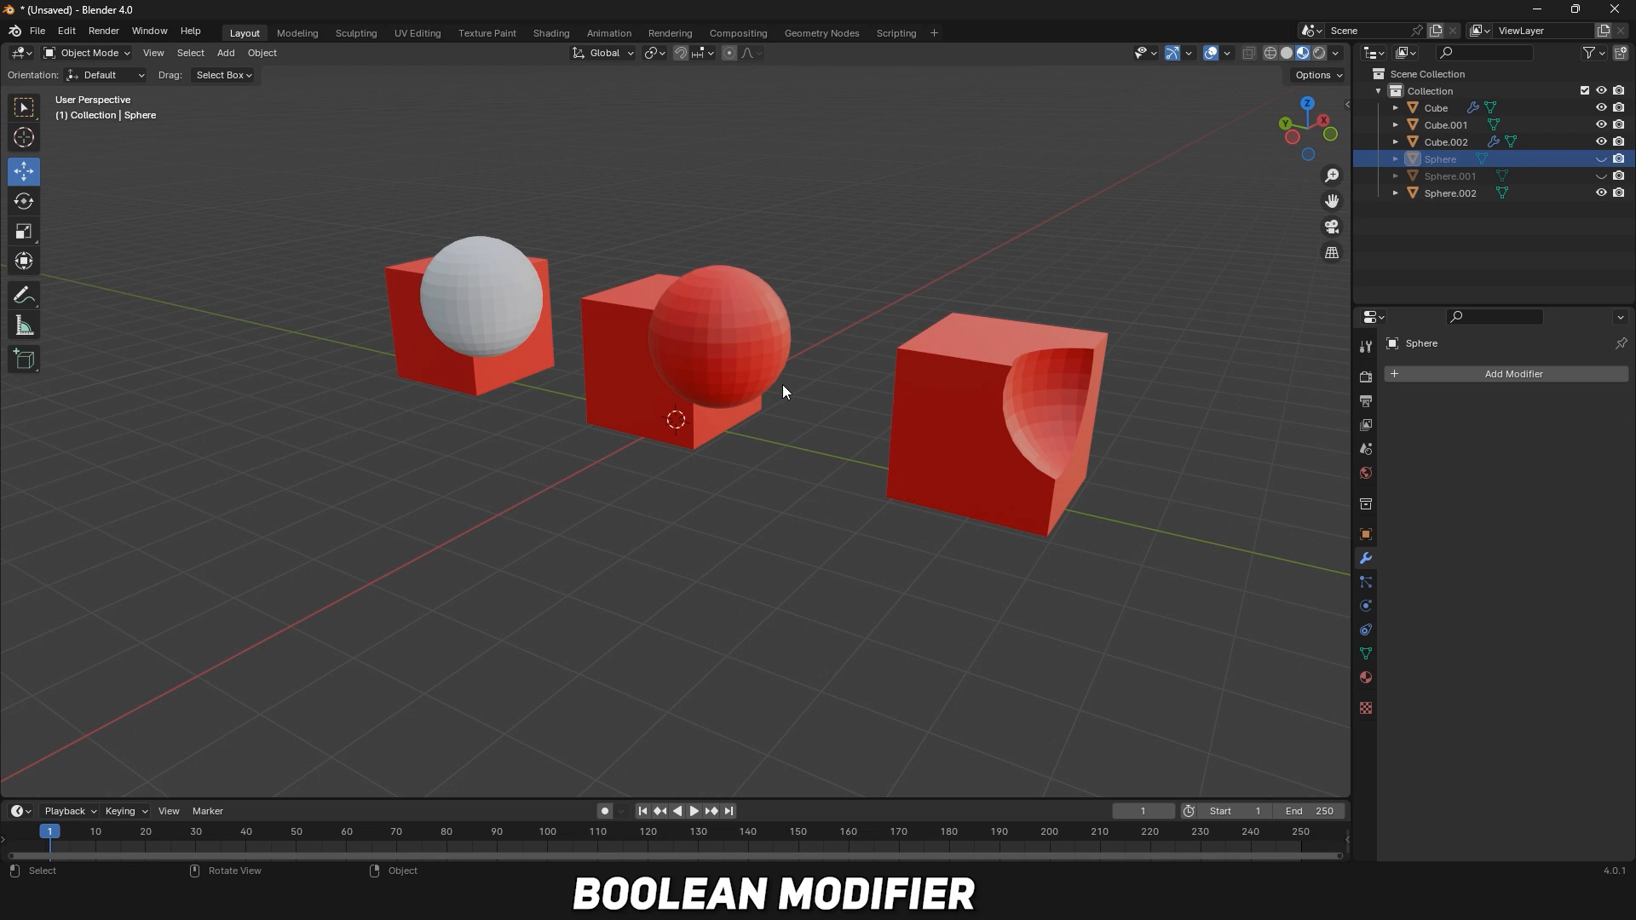
# Add a Boolean modifier set to Intersect to Cube.001, using Sphere.002 as the object, and hide that sphere.
pyautogui.click(503, 369)
pyautogui.click(1544, 375)
pyautogui.moveTo(1406, 379)
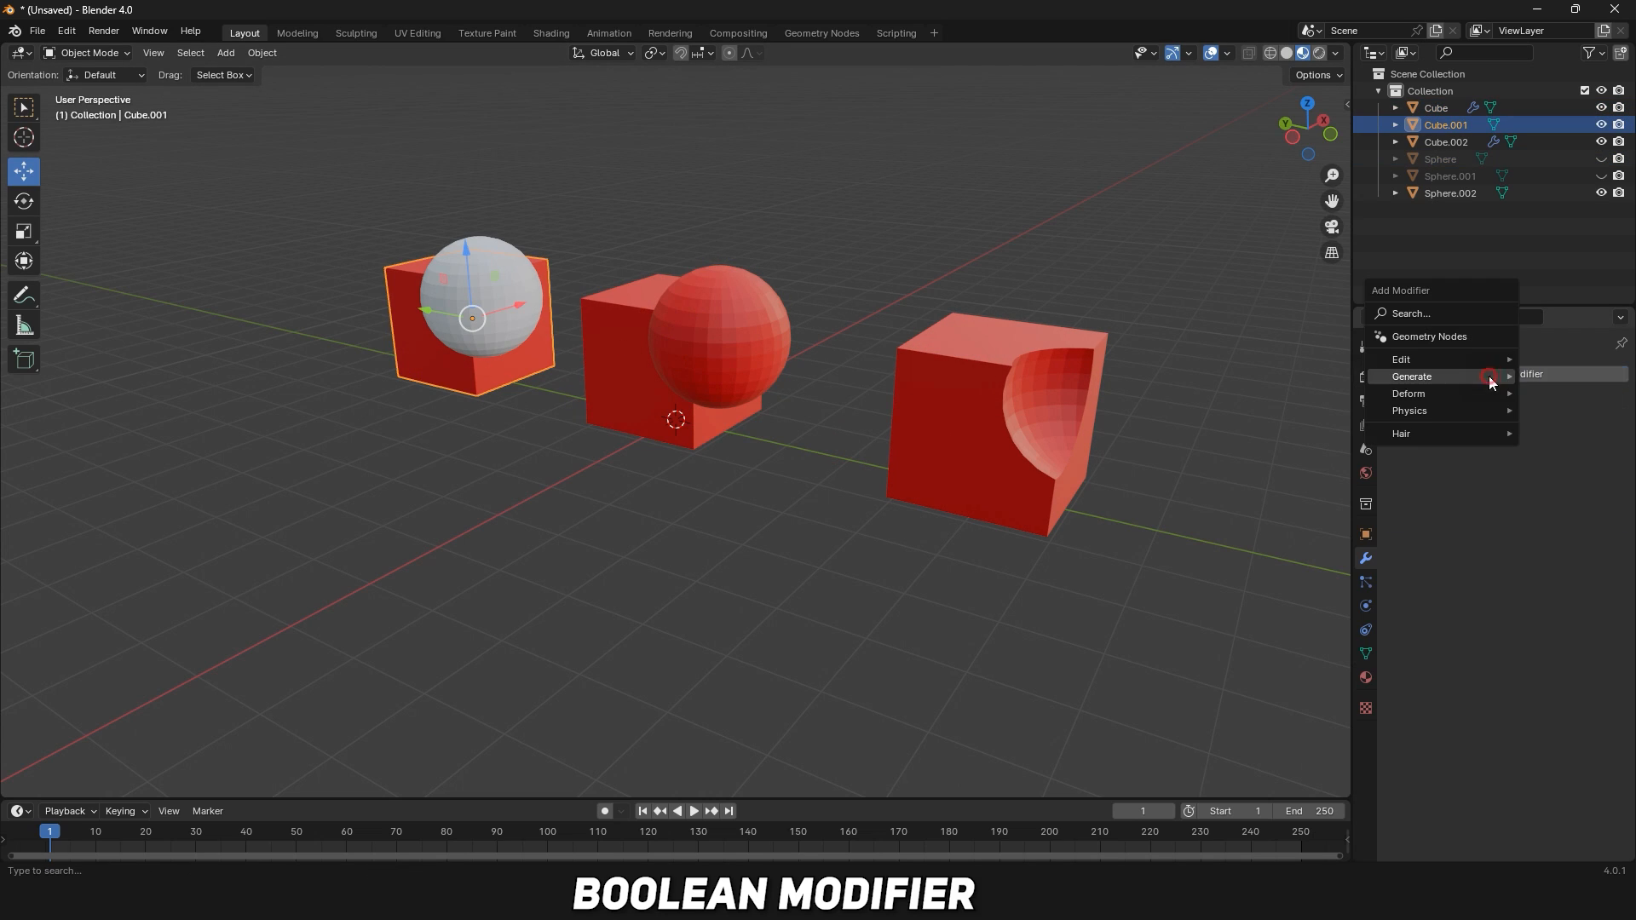
pyautogui.click(1358, 412)
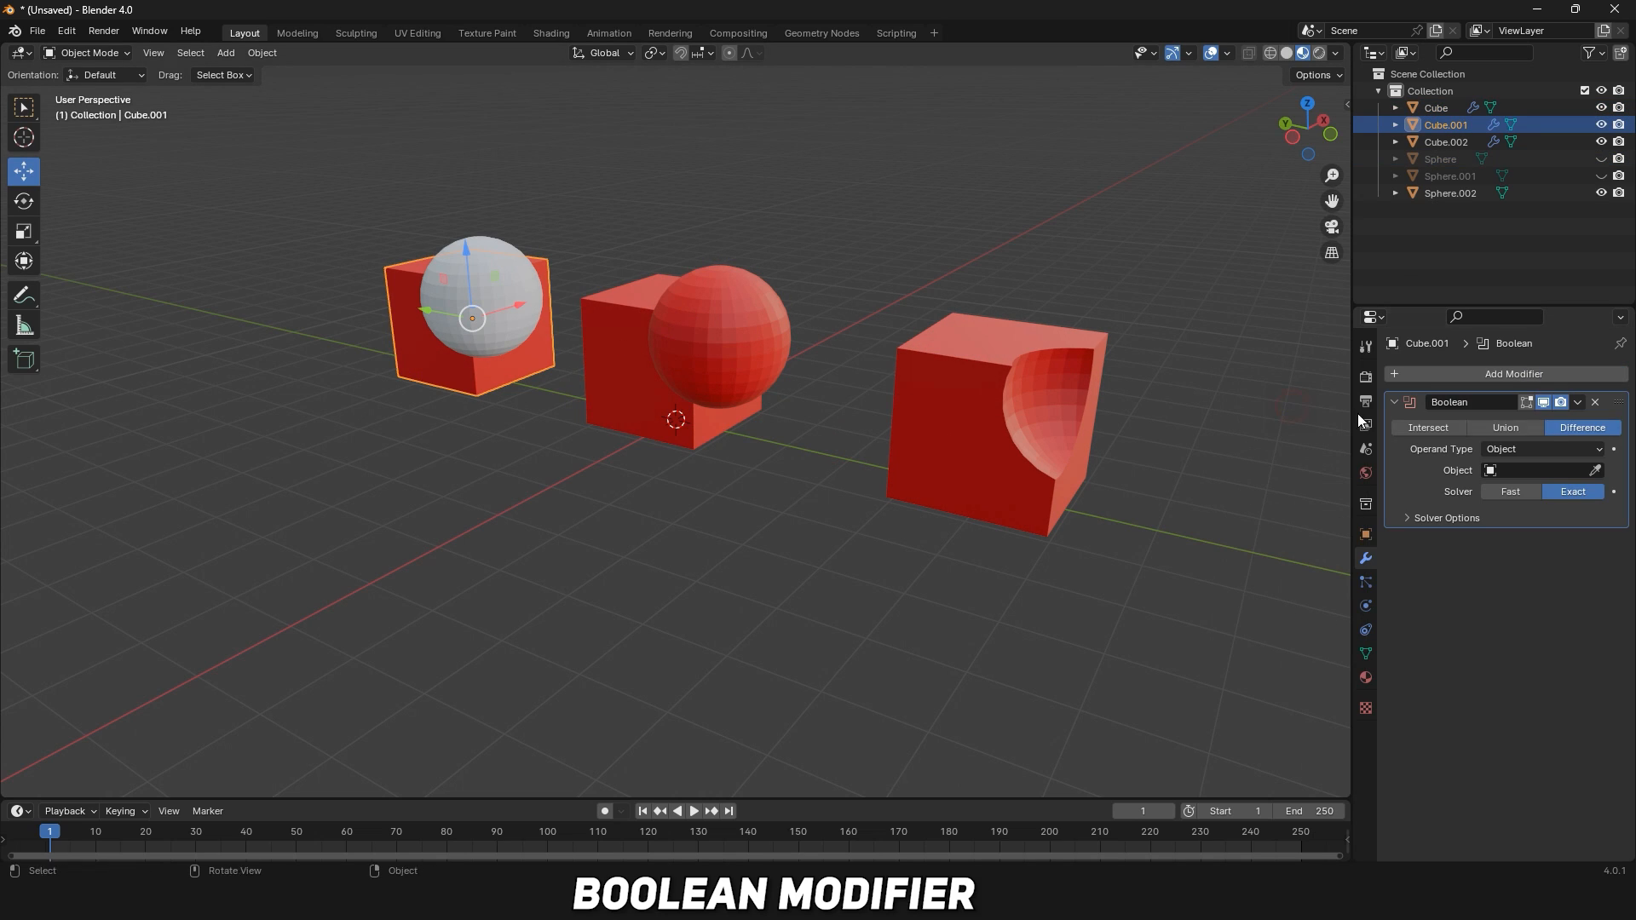
pyautogui.click(504, 277)
pyautogui.click(597, 414)
pyautogui.click(508, 322)
pyautogui.press('h')
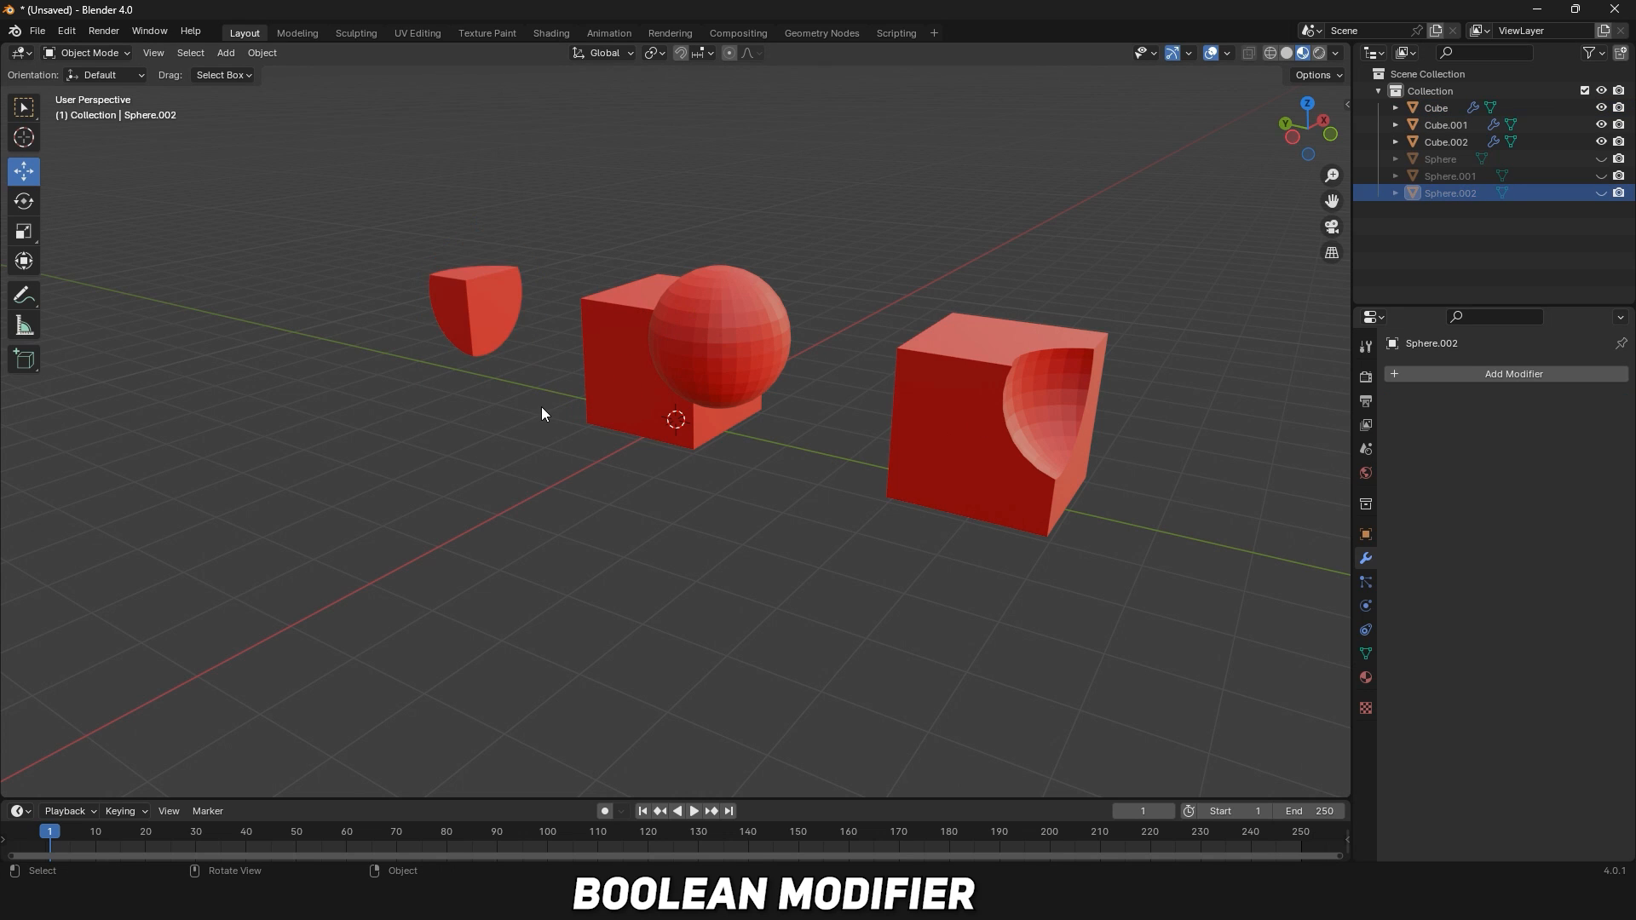
pyautogui.moveTo(540, 407)
pyautogui.mouseDown(button='middle')
pyautogui.moveTo(627, 403)
pyautogui.moveTo(270, 402)
pyautogui.moveTo(549, 399)
pyautogui.mouseUp(button='middle')
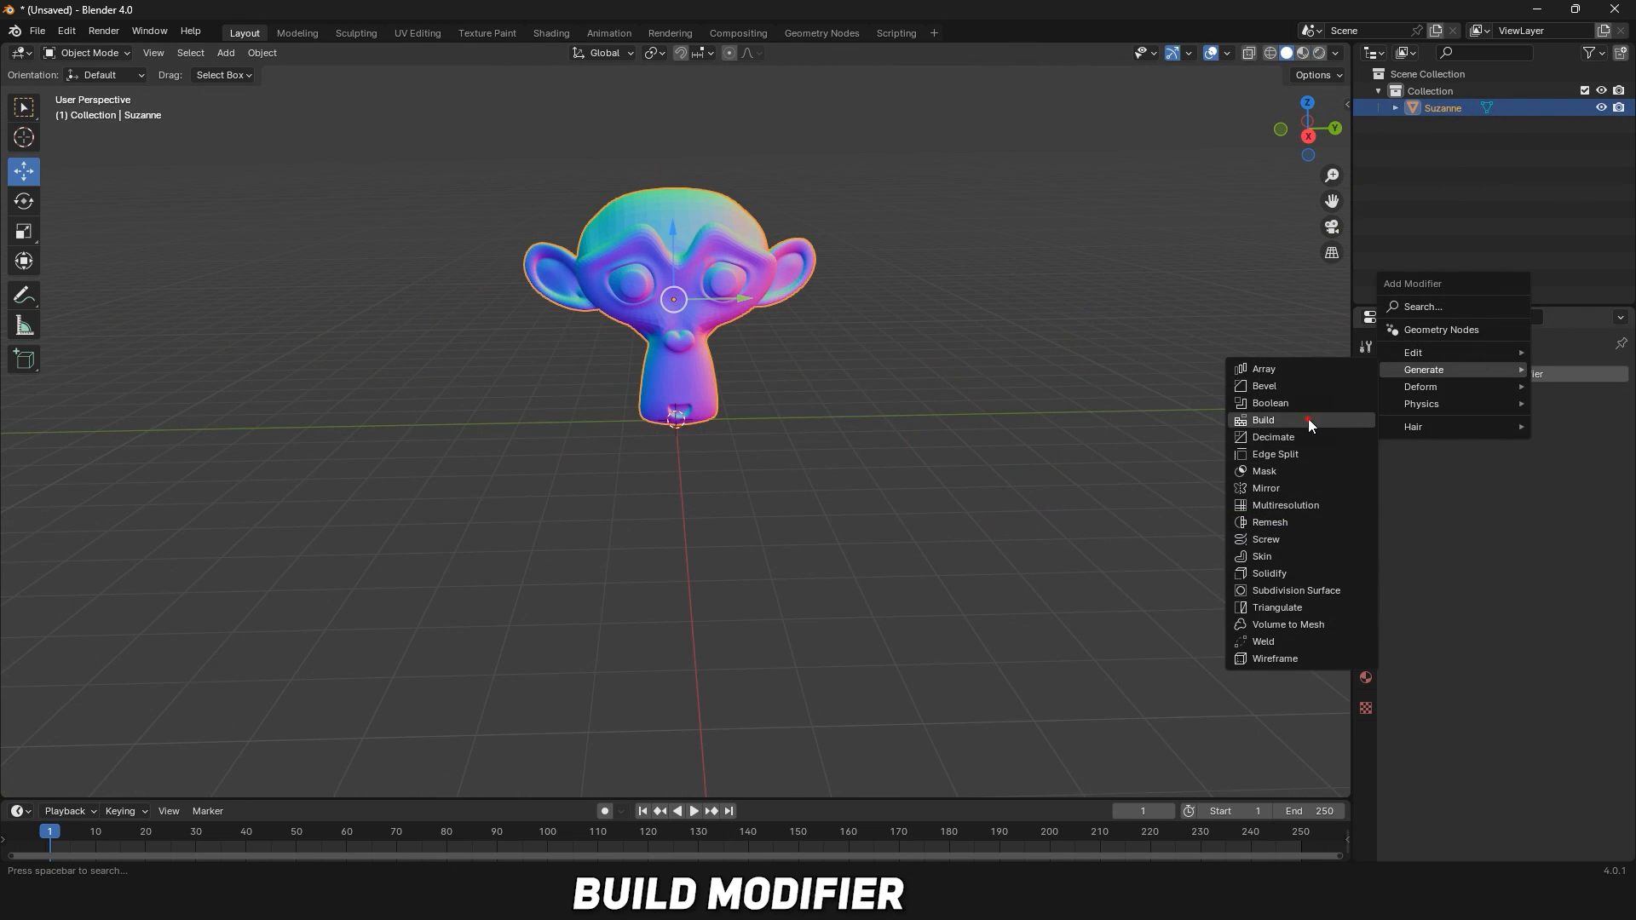
# Add a Build modifier to the Suzanne monkey head and preview its build animation on the timeline.
pyautogui.click(1309, 421)
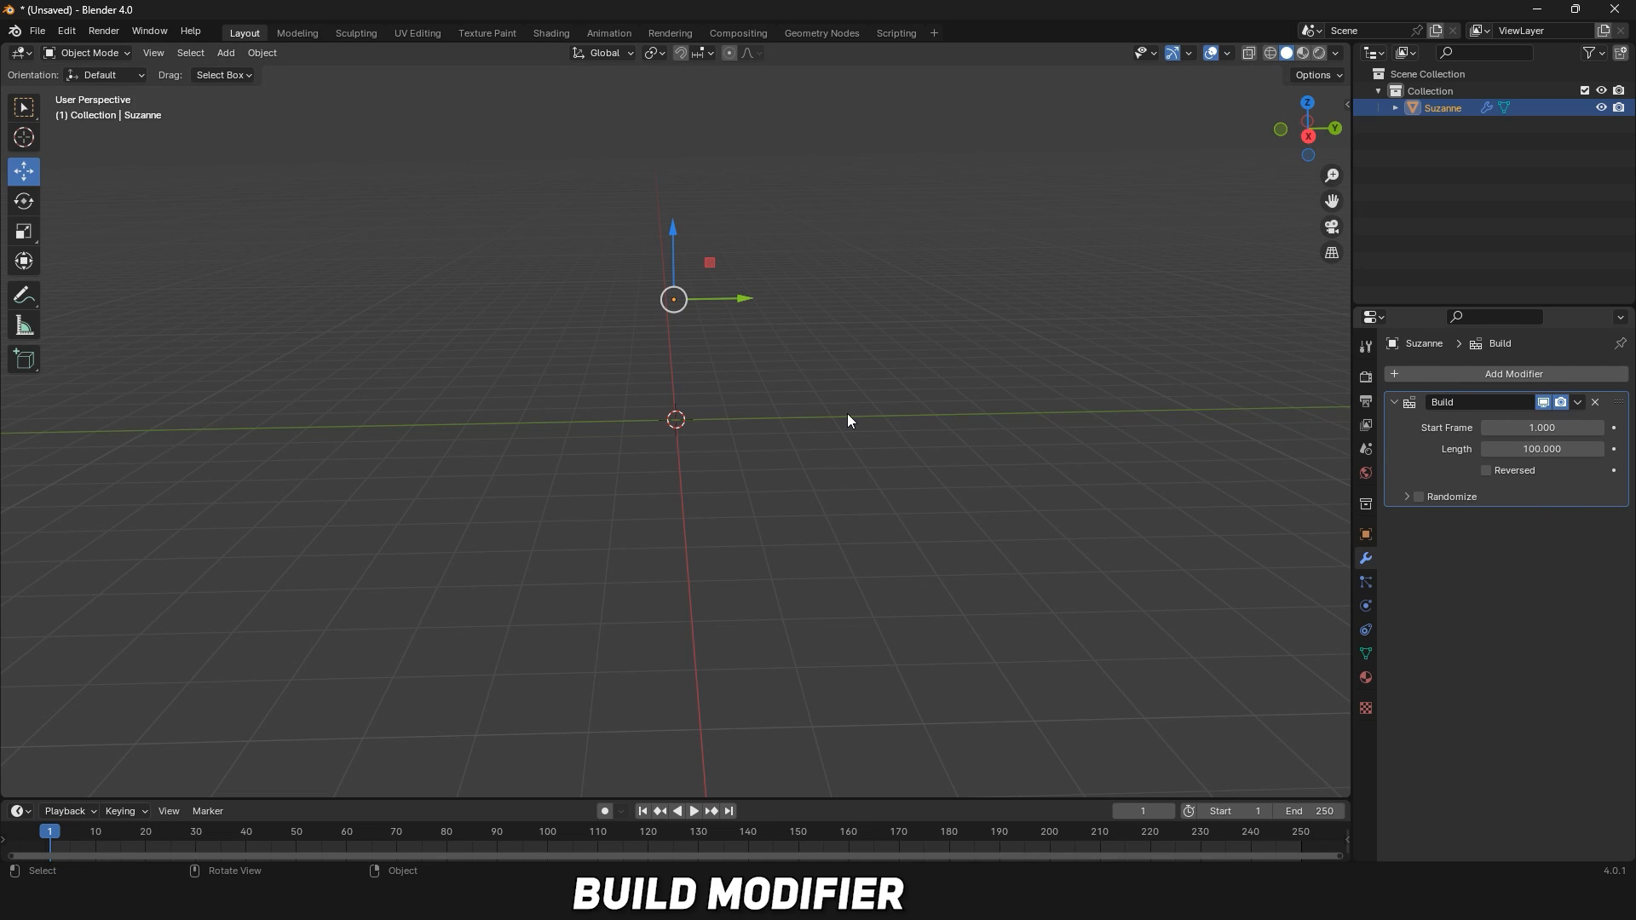
pyautogui.press('space')
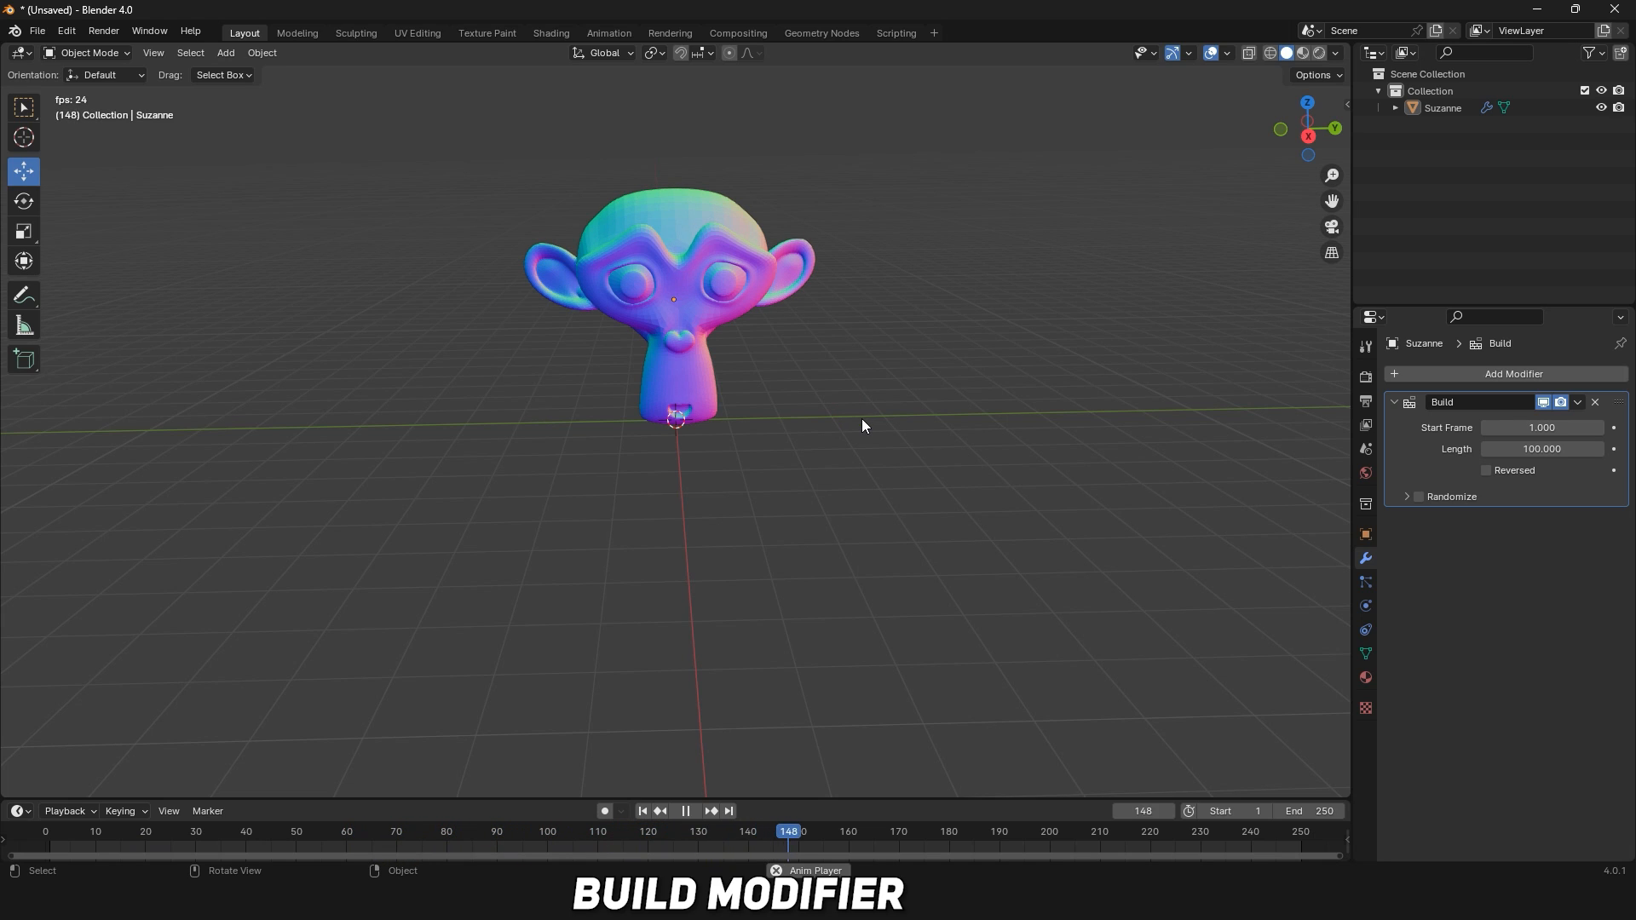
pyautogui.moveTo(779, 844); pyautogui.dragTo(86, 841)
pyautogui.press('space')
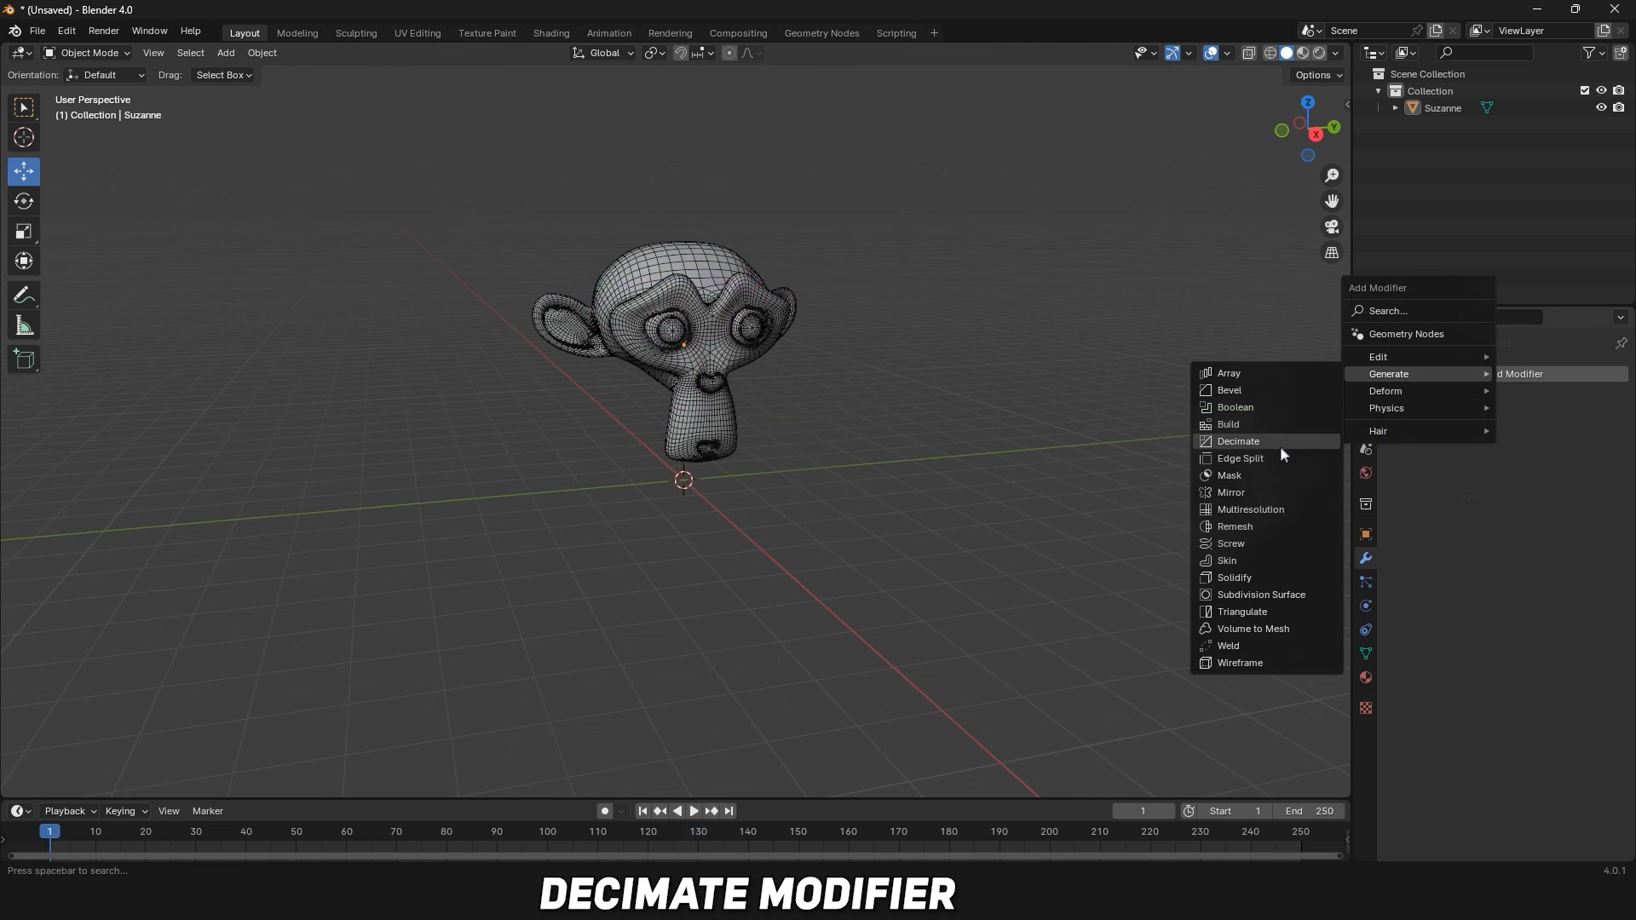
# Add a Decimate modifier in Collapse mode to Suzanne and lower its ratio to about 0.02.
pyautogui.click(1280, 449)
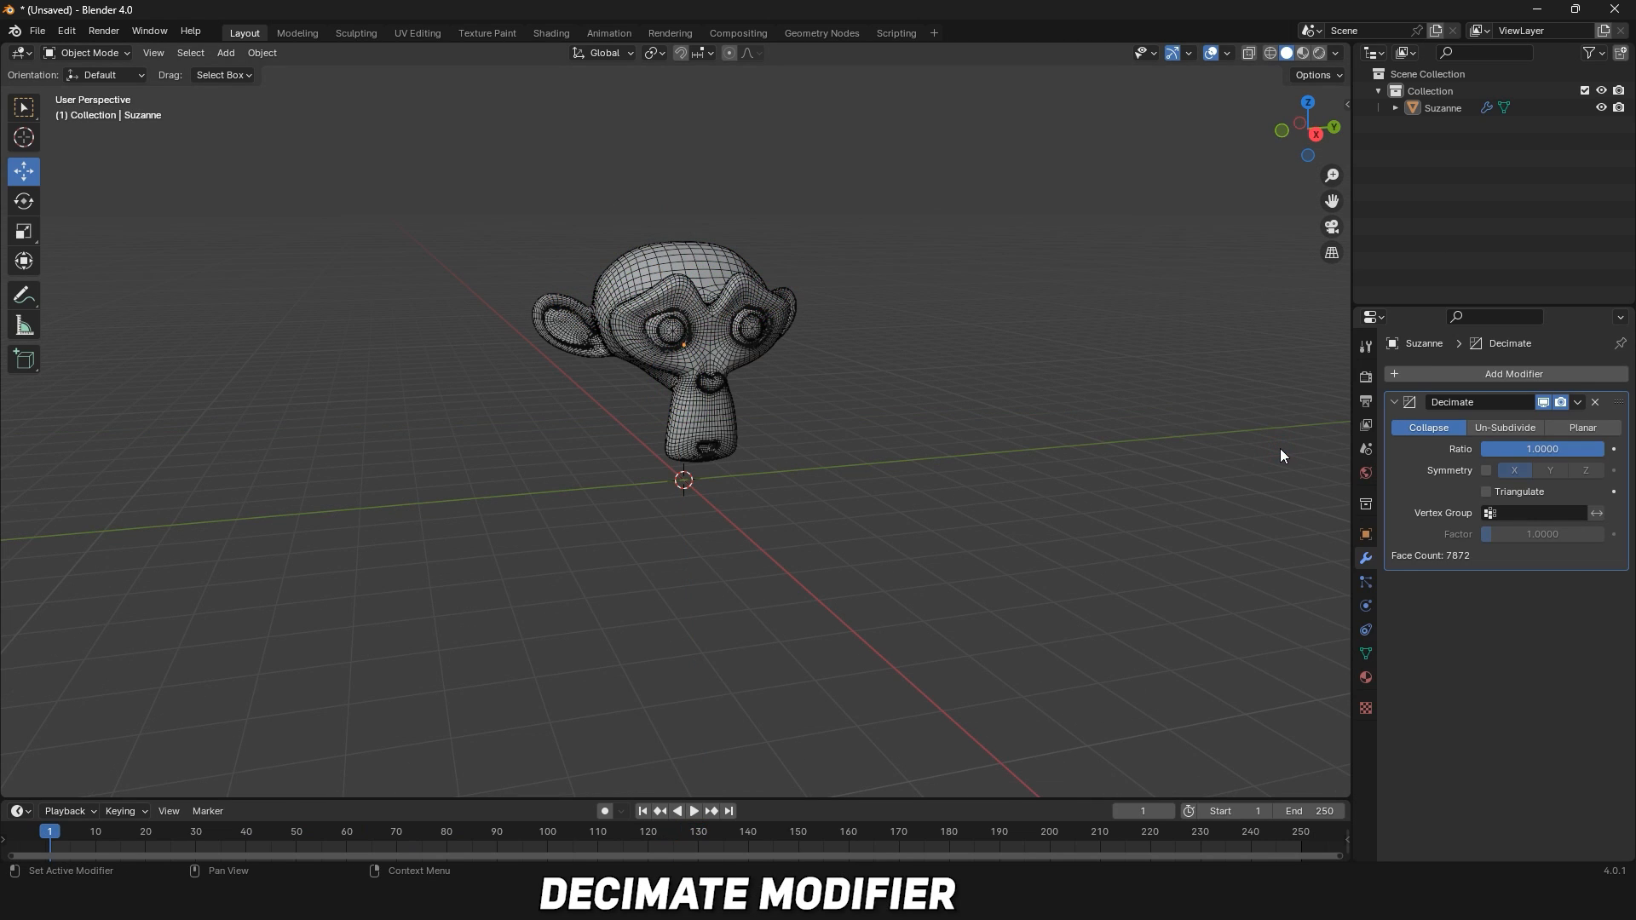
pyautogui.press('KP_3')
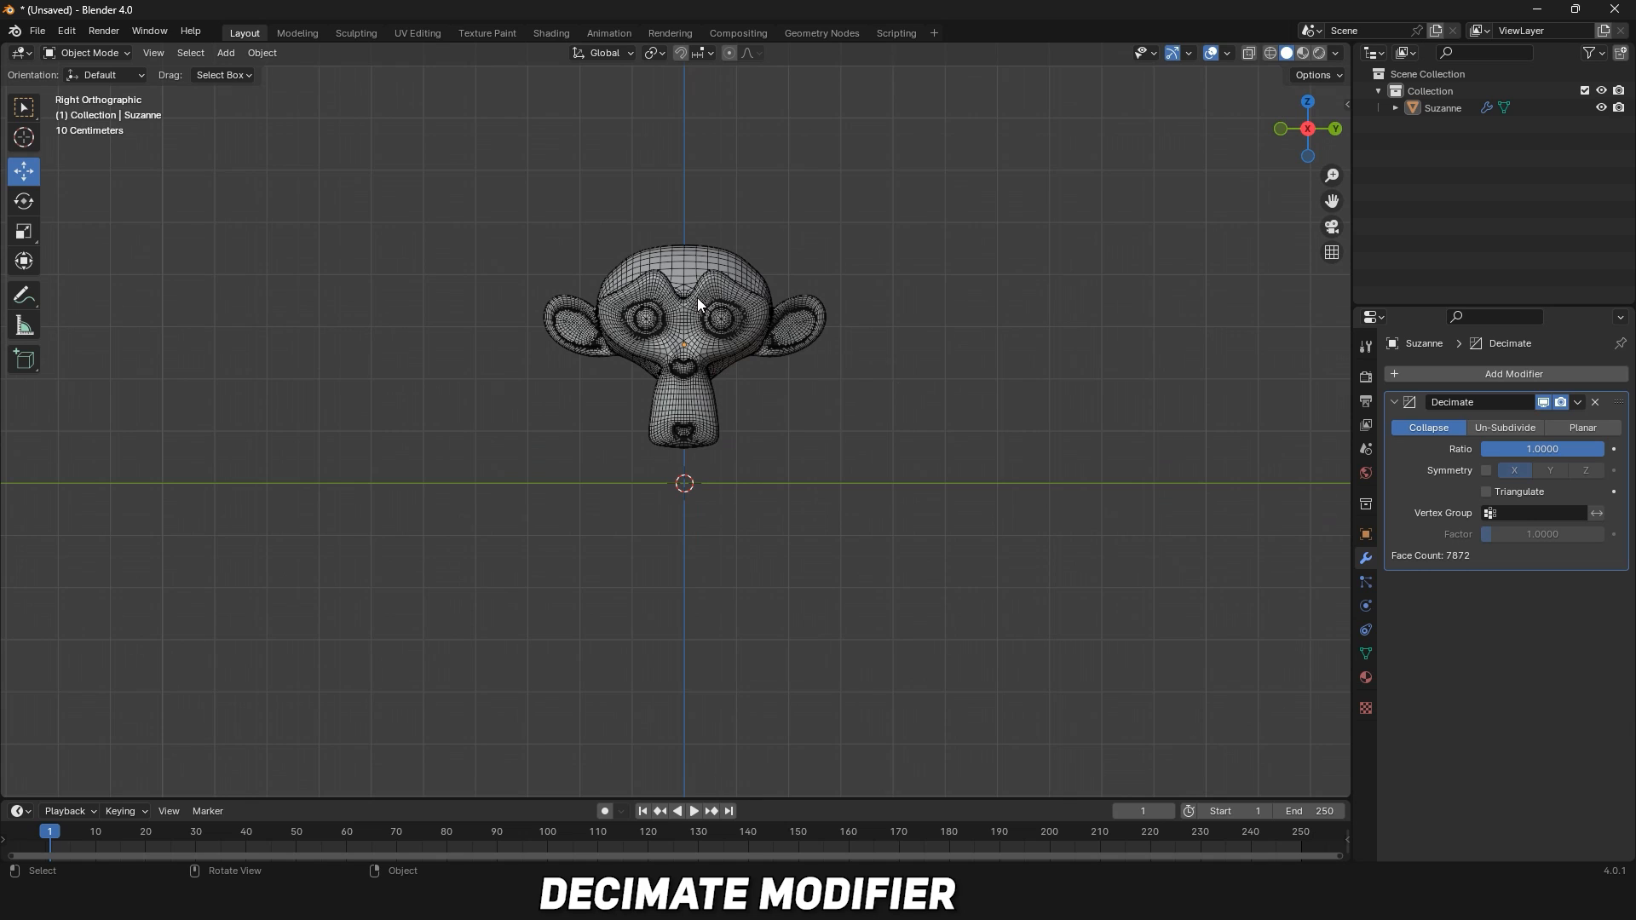
pyautogui.scroll(5, 697, 298)
pyautogui.moveTo(1332, 201); pyautogui.dragTo(1341, 329)
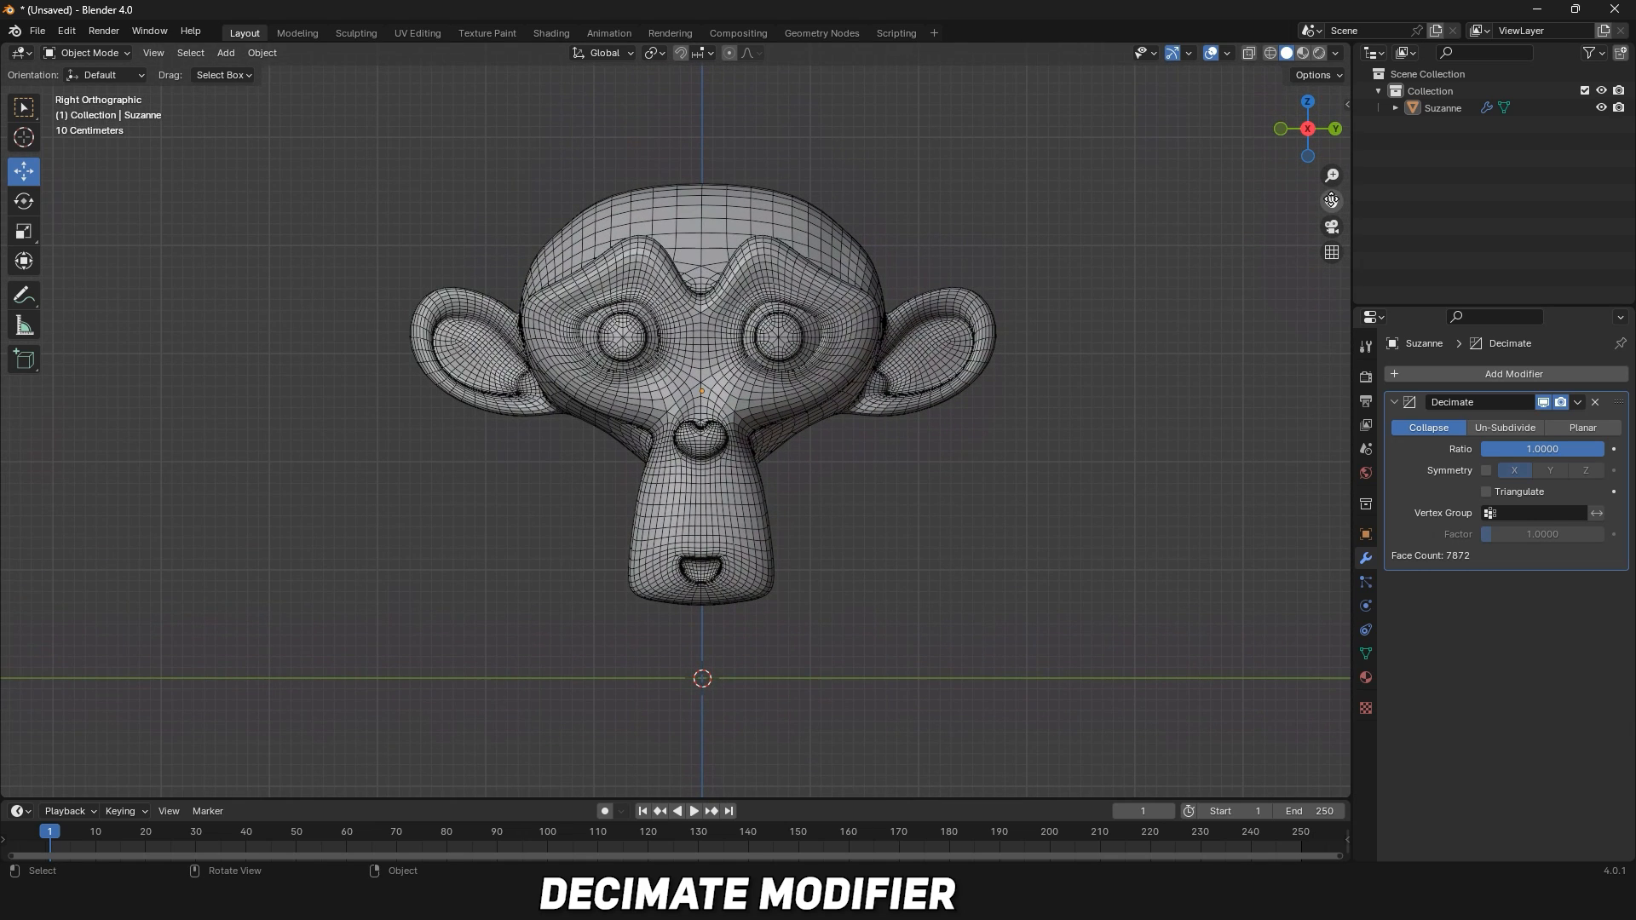
pyautogui.doubleClick(1553, 450)
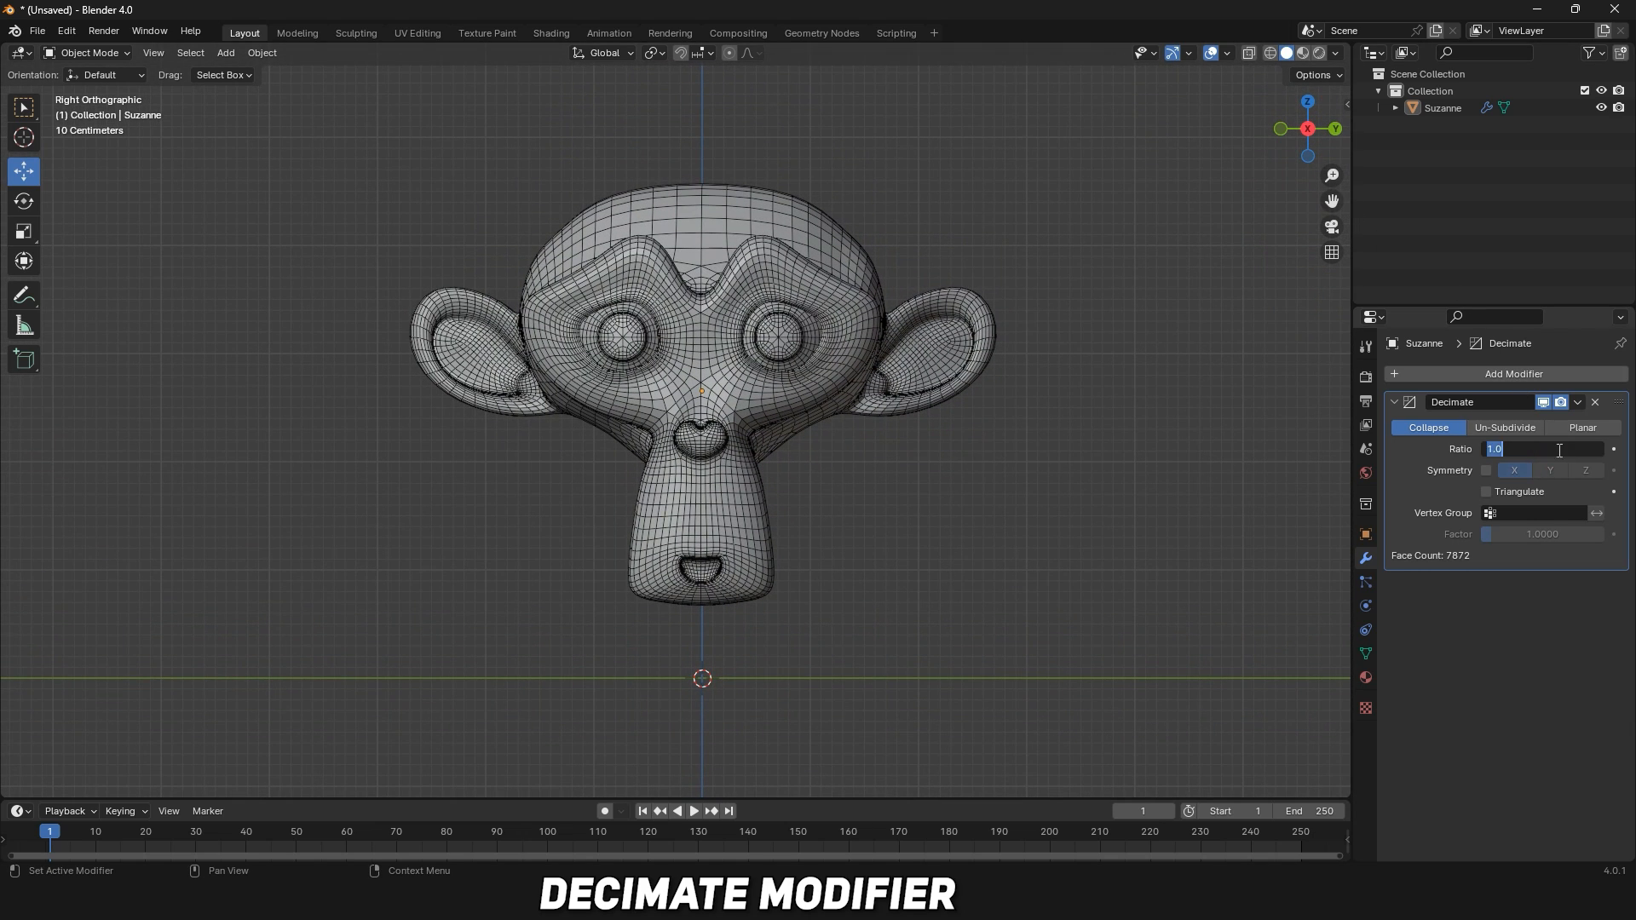
pyautogui.click(1572, 592)
pyautogui.moveTo(1575, 449); pyautogui.dragTo(1494, 450)
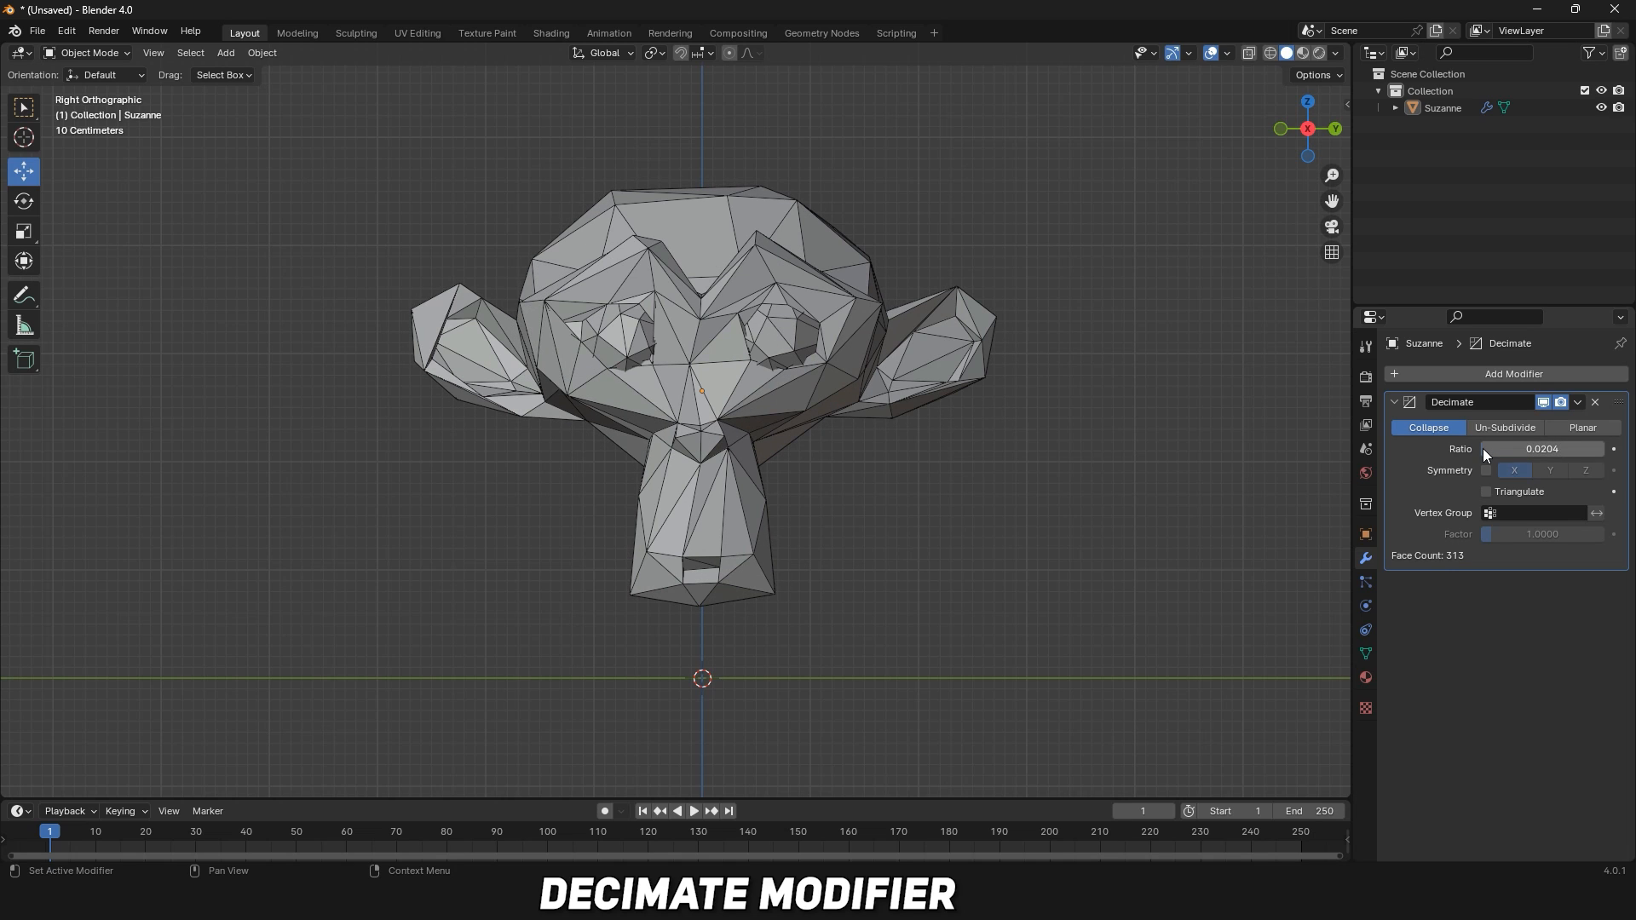
# Try the Decimate modifier's Symmetry option on the X and Y axes and turn it off again.
pyautogui.click(1487, 471)
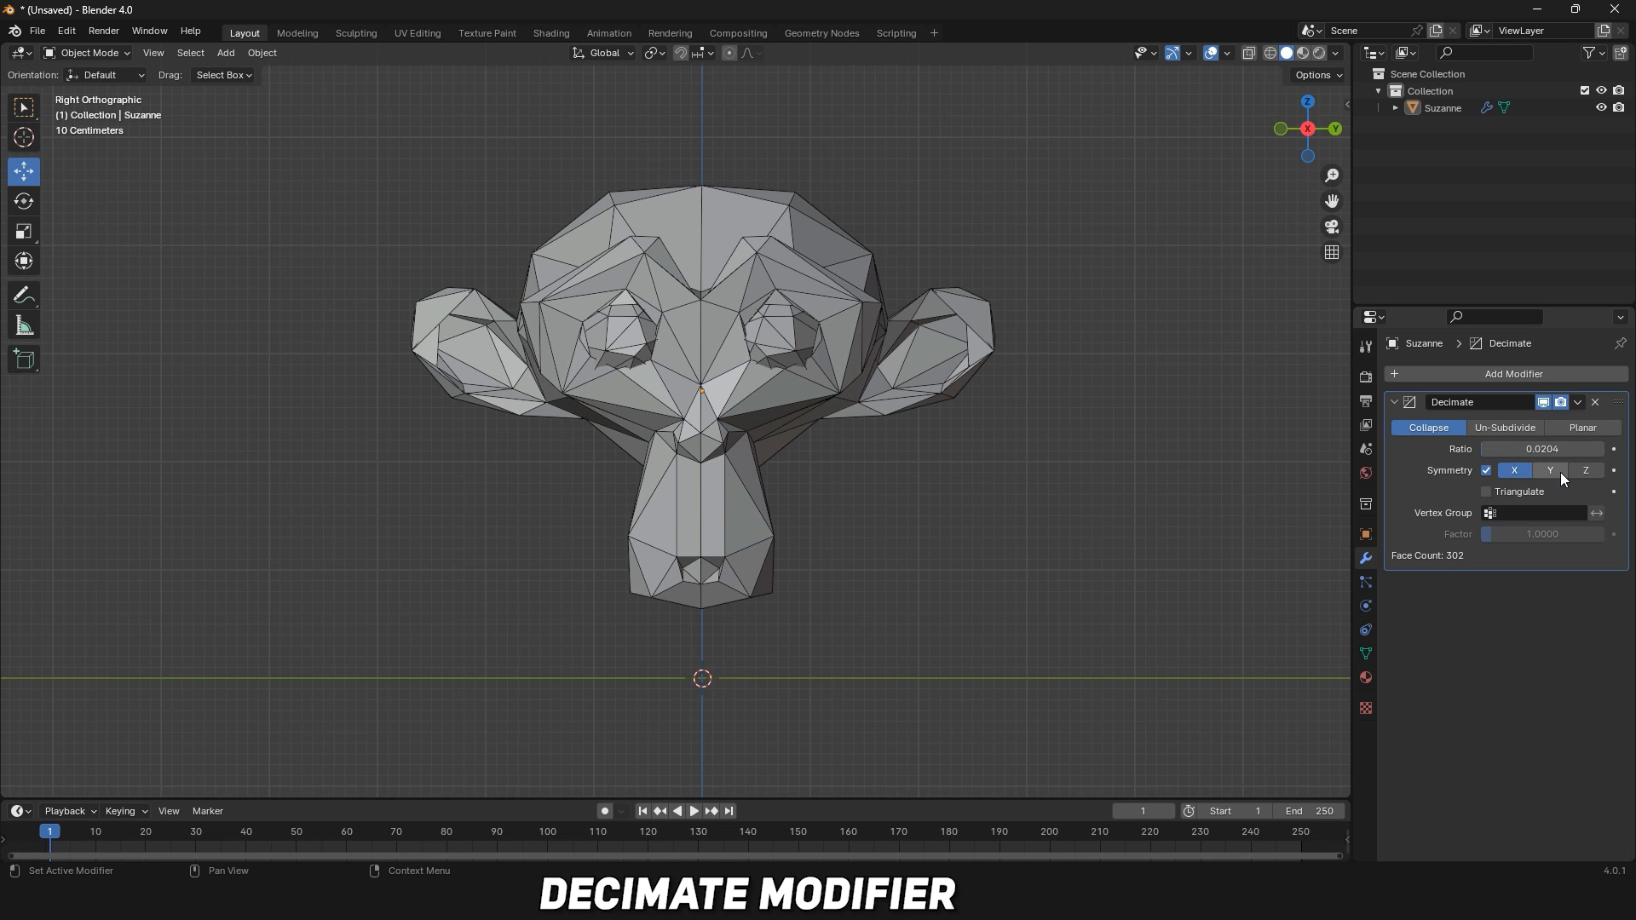
pyautogui.click(1555, 471)
pyautogui.click(1521, 471)
pyautogui.click(1488, 471)
# Raise the Decimate ratio and switch the modifier to Un-Subdivide mode.
pyautogui.moveTo(1499, 449); pyautogui.dragTo(1594, 449)
pyautogui.click(1522, 429)
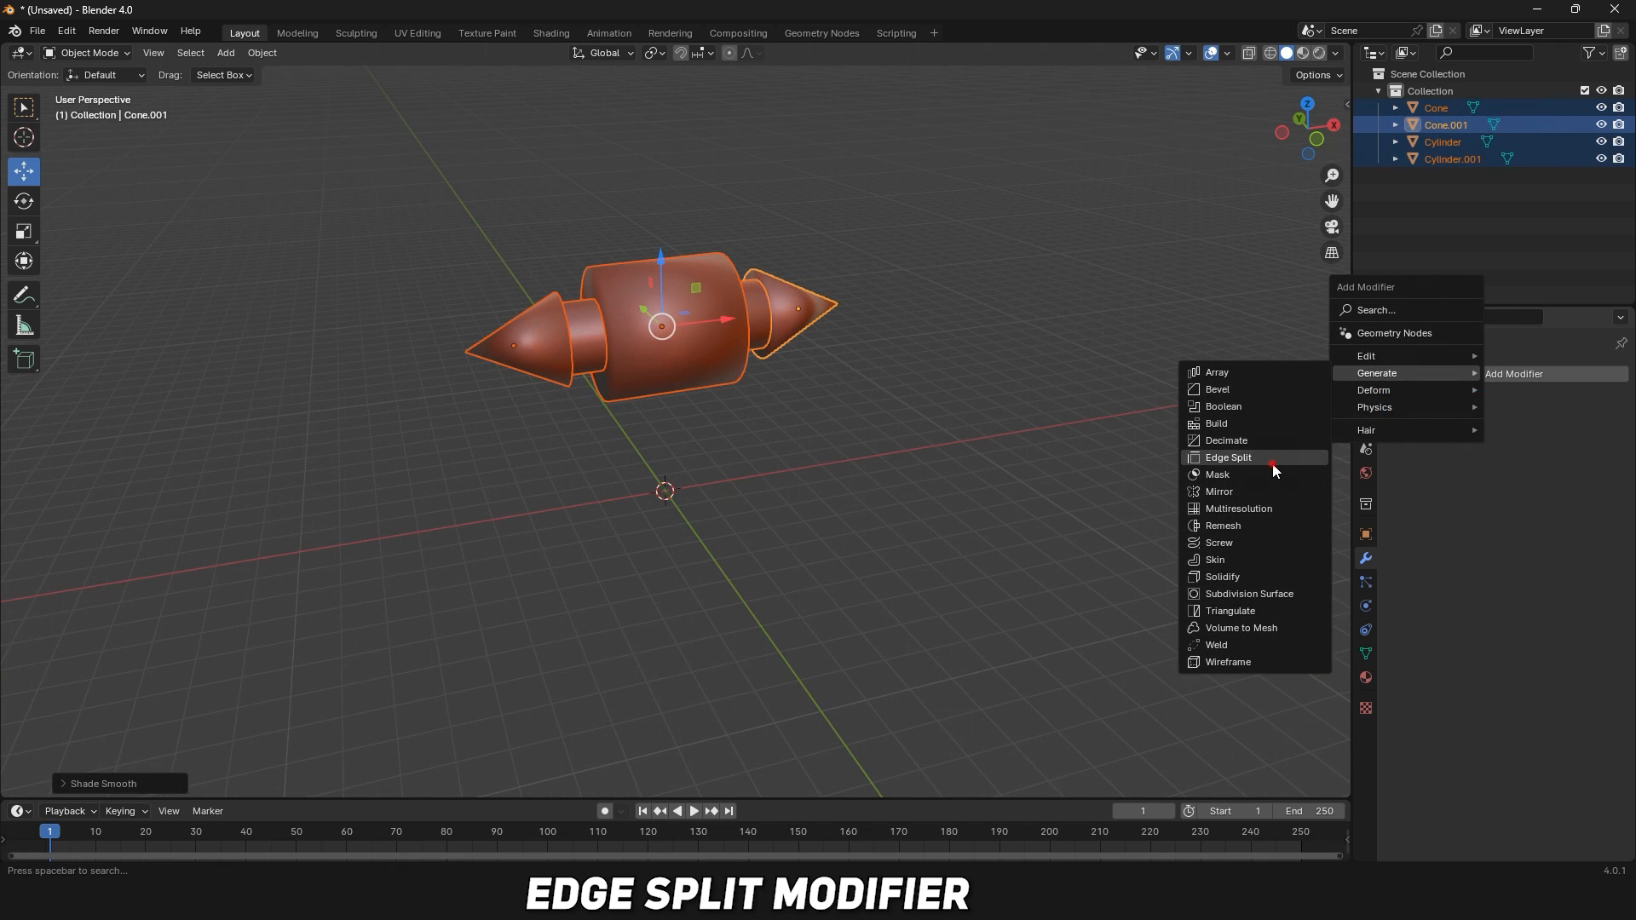
# Add Edge Split modifiers to Cone.001 and Cone with edge angles of 7.1° and 7.2°.
pyautogui.click(1274, 466)
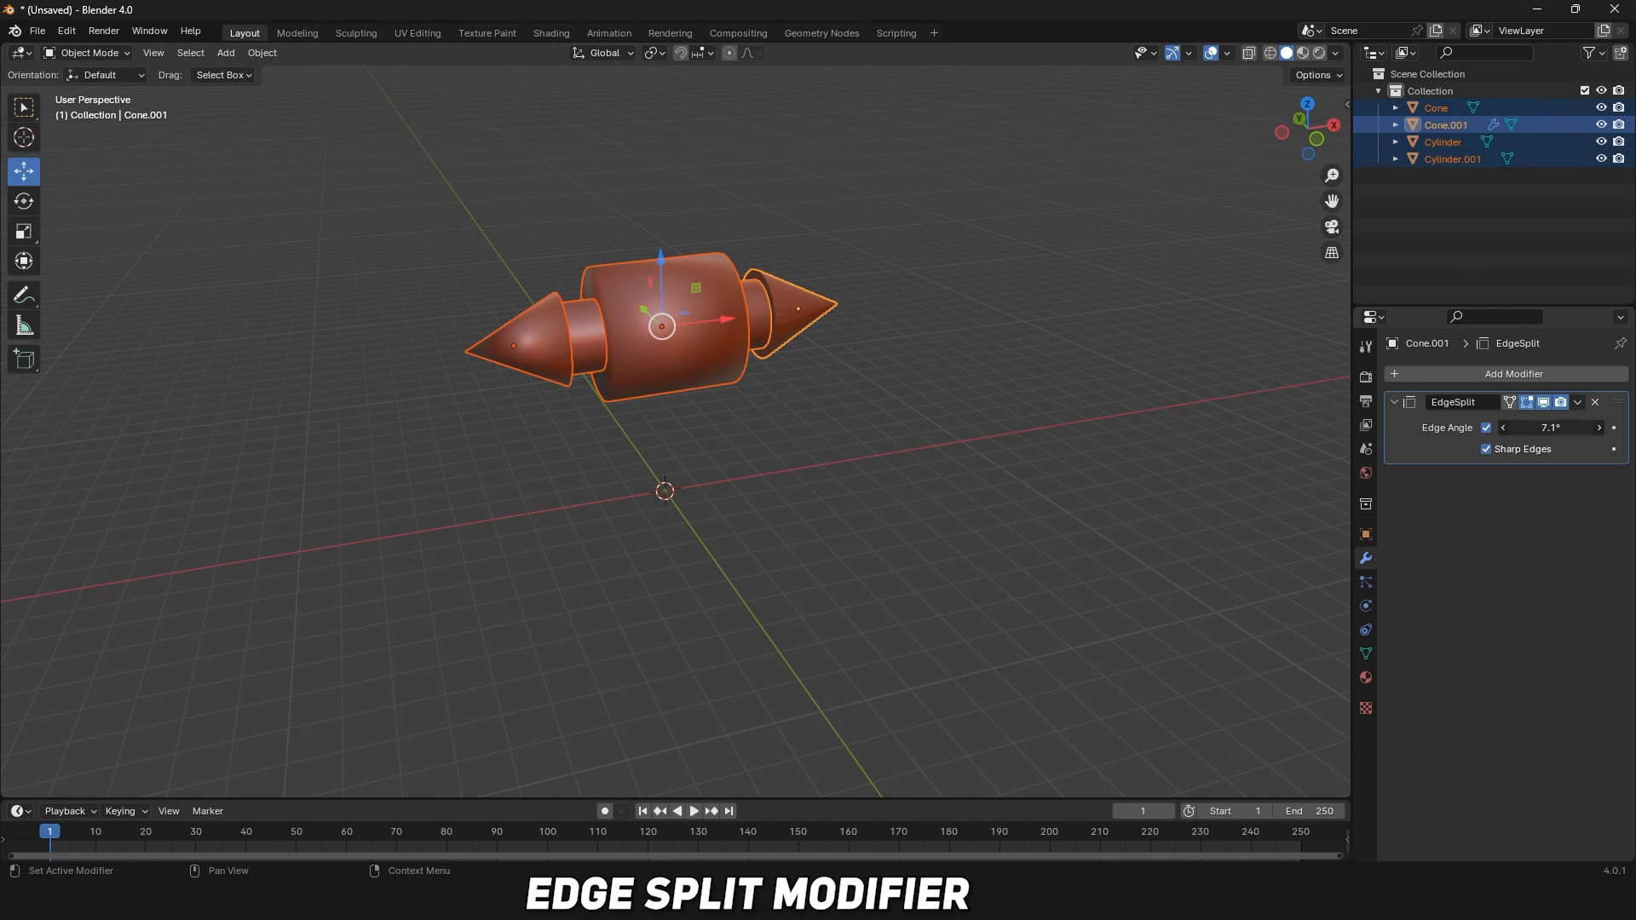
pyautogui.click(1090, 329)
pyautogui.click(512, 346)
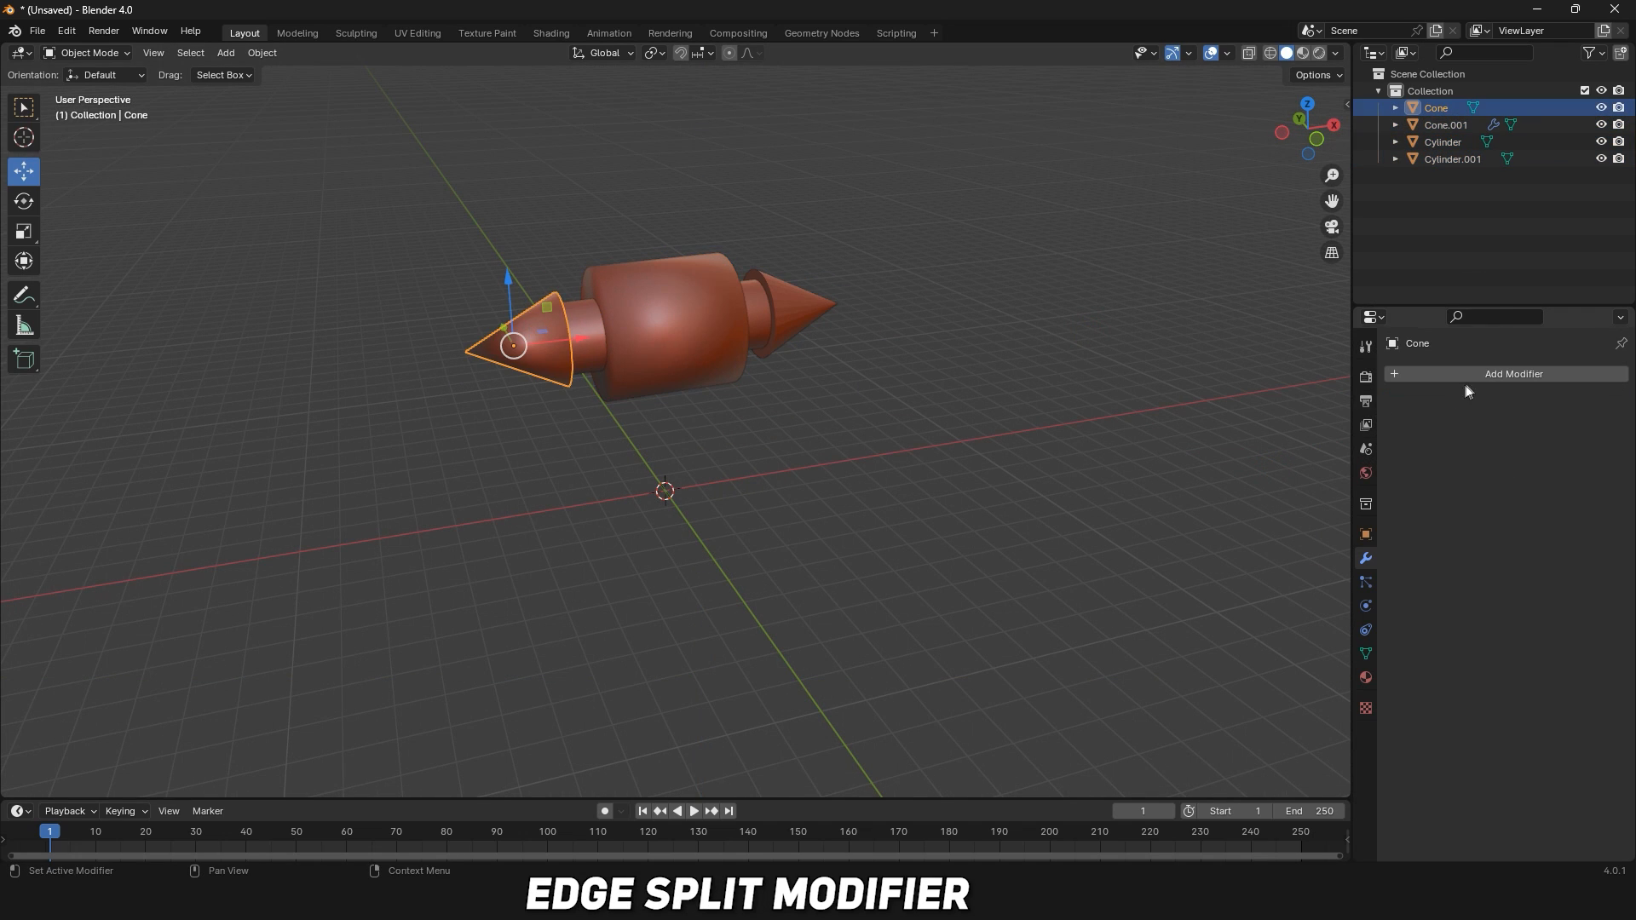
pyautogui.click(1514, 373)
pyautogui.moveTo(1381, 371)
pyautogui.click(1274, 460)
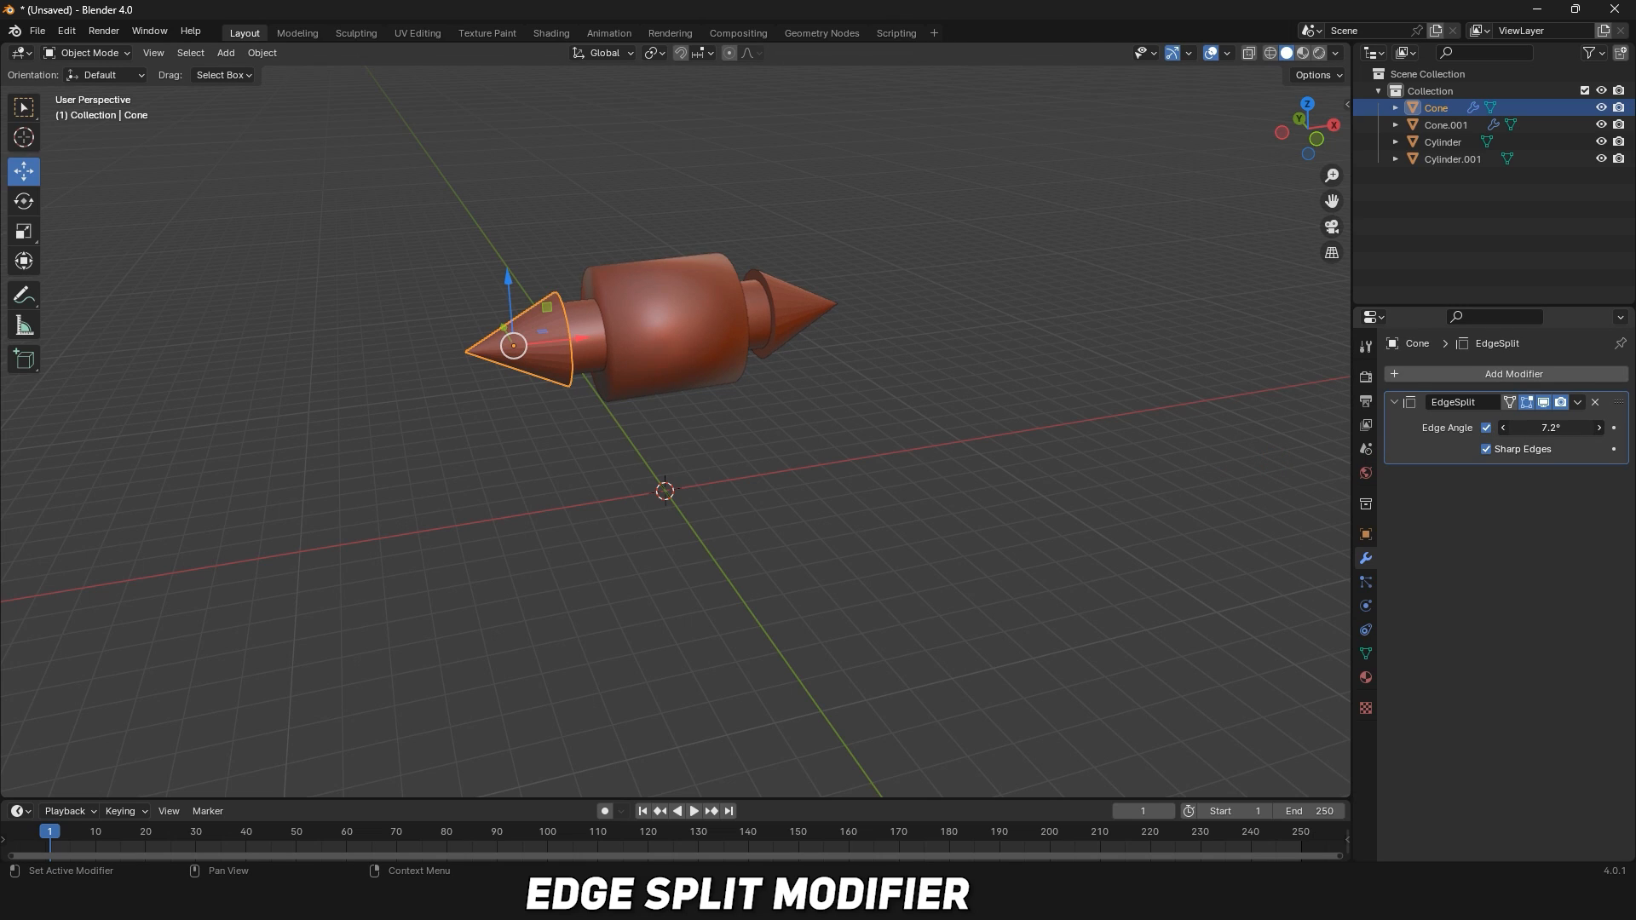
# Add Edge Split modifiers to Cylinder and Cylinder.001, with a 10° edge angle on Cylinder.001.
pyautogui.click(743, 314)
pyautogui.click(1495, 372)
pyautogui.moveTo(1495, 372)
pyautogui.click(1274, 460)
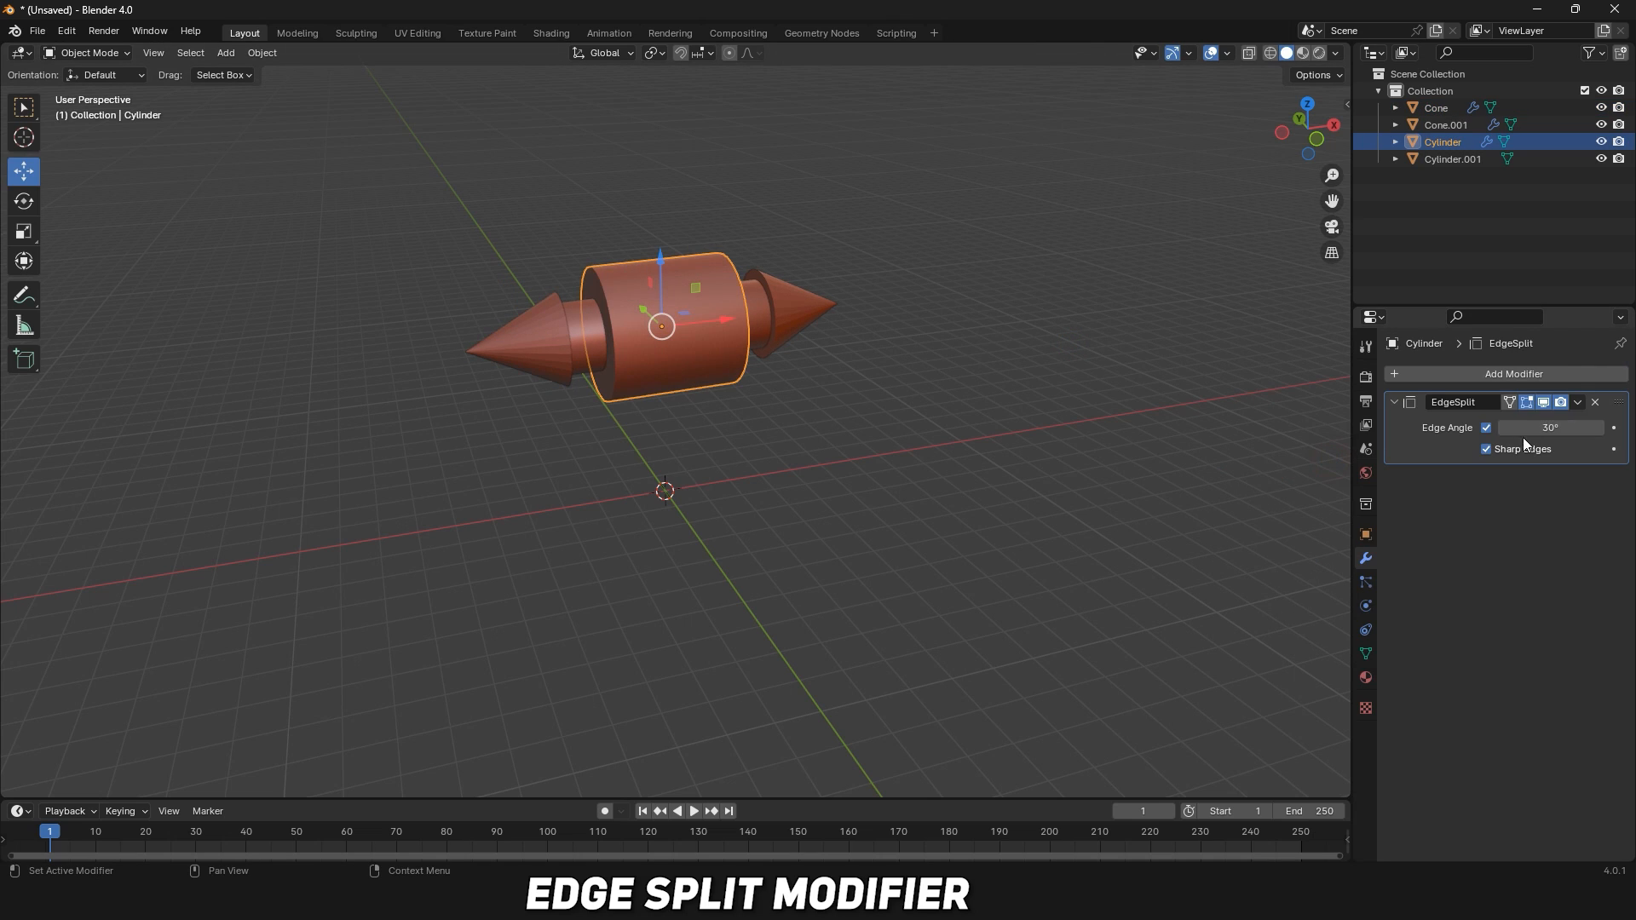
pyautogui.click(1127, 331)
pyautogui.click(765, 305)
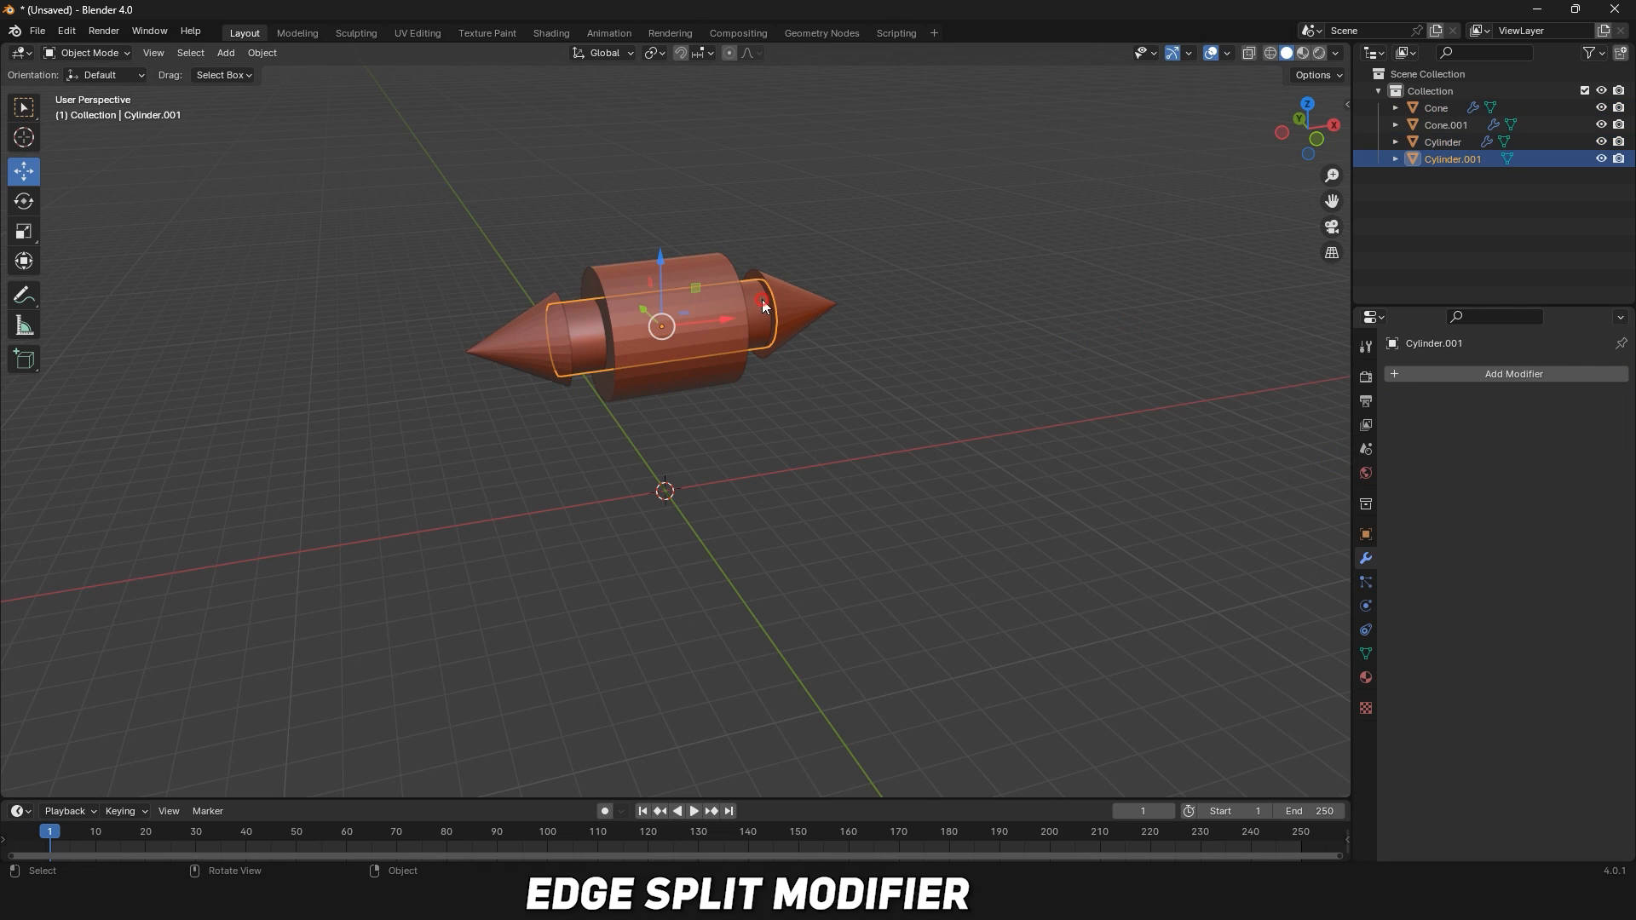
pyautogui.click(1458, 375)
pyautogui.moveTo(1381, 372)
pyautogui.click(1268, 458)
pyautogui.click(941, 308)
# Examine the edge shading on the cones and cylinders from several angles and distances.
pyautogui.scroll(5, 651, 268)
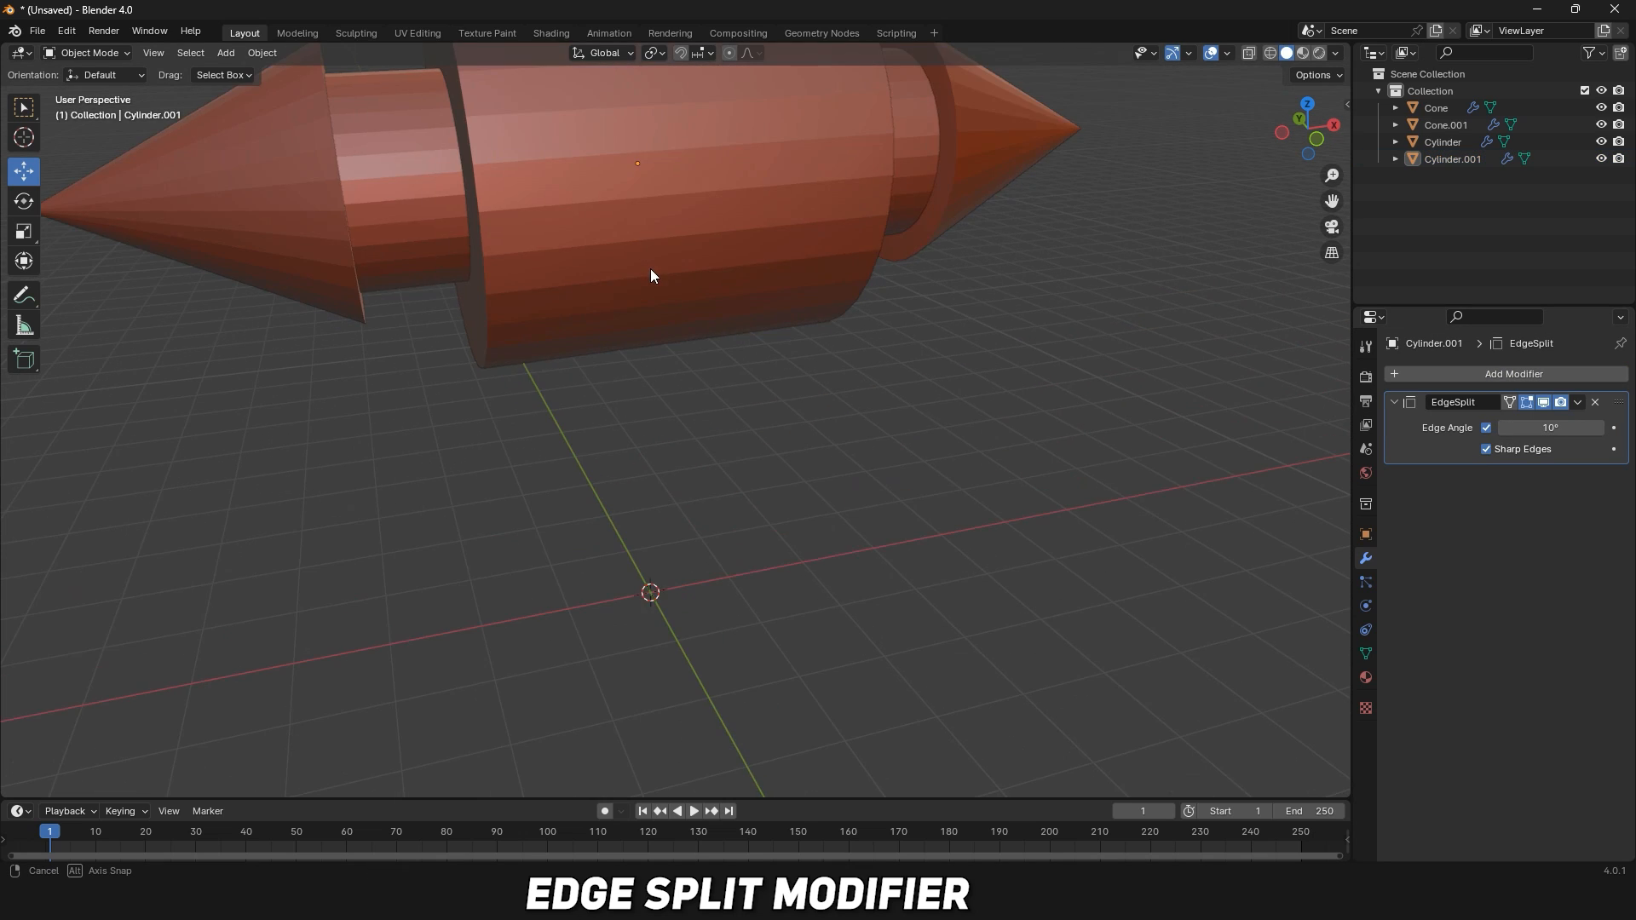
pyautogui.moveTo(651, 268); pyautogui.dragTo(633, 307, button='middle')
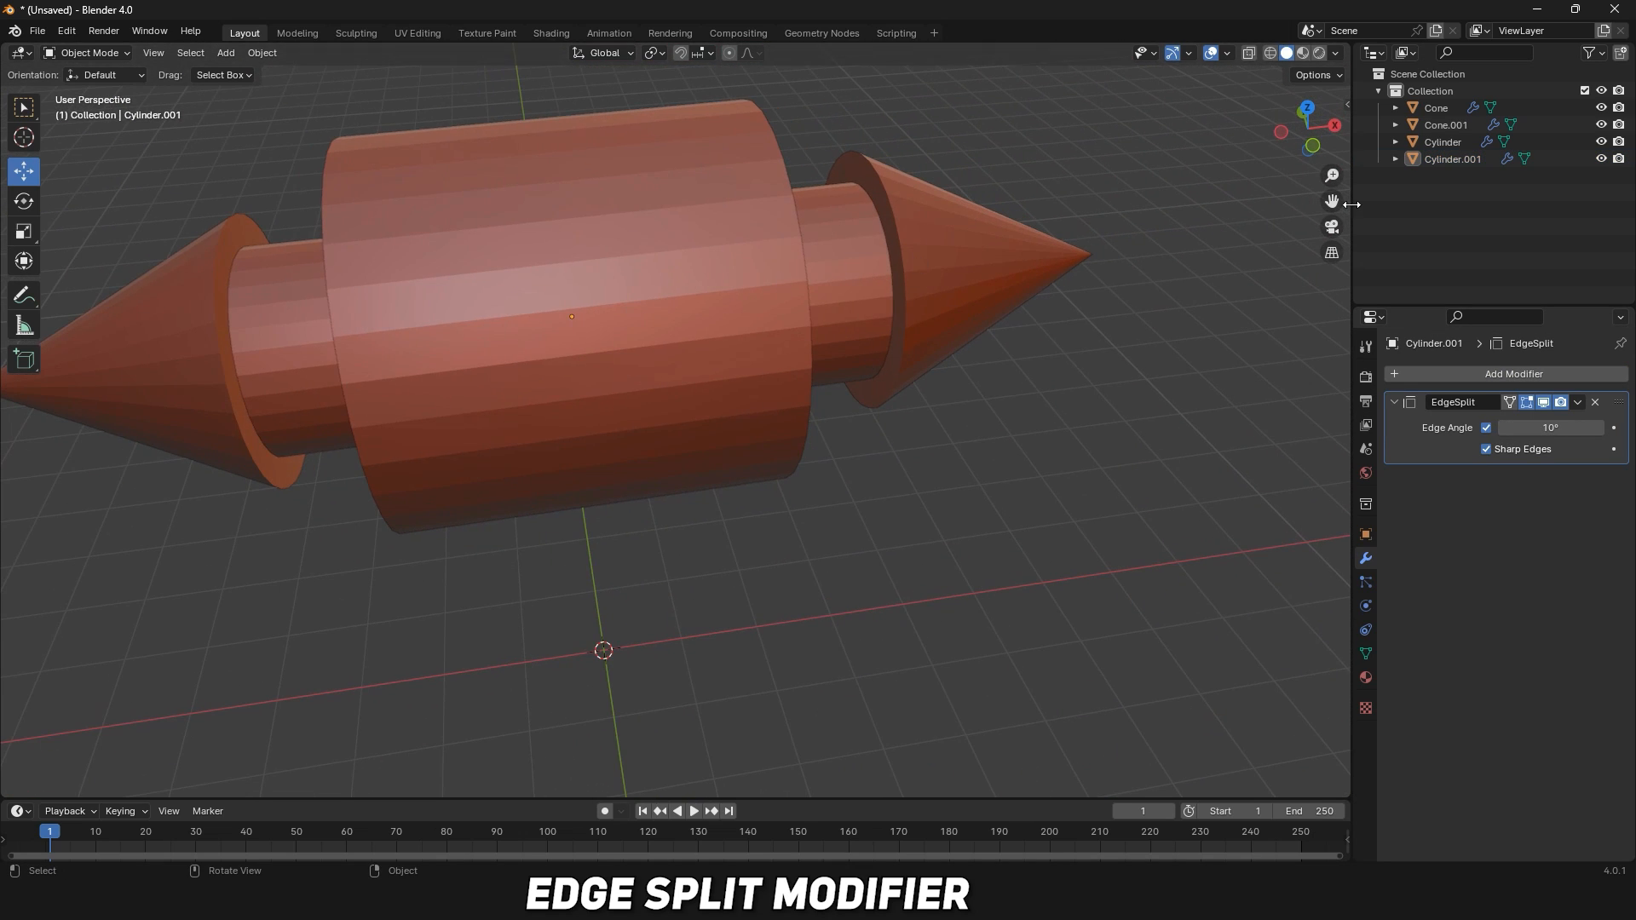
pyautogui.moveTo(1332, 202); pyautogui.dragTo(1337, 209)
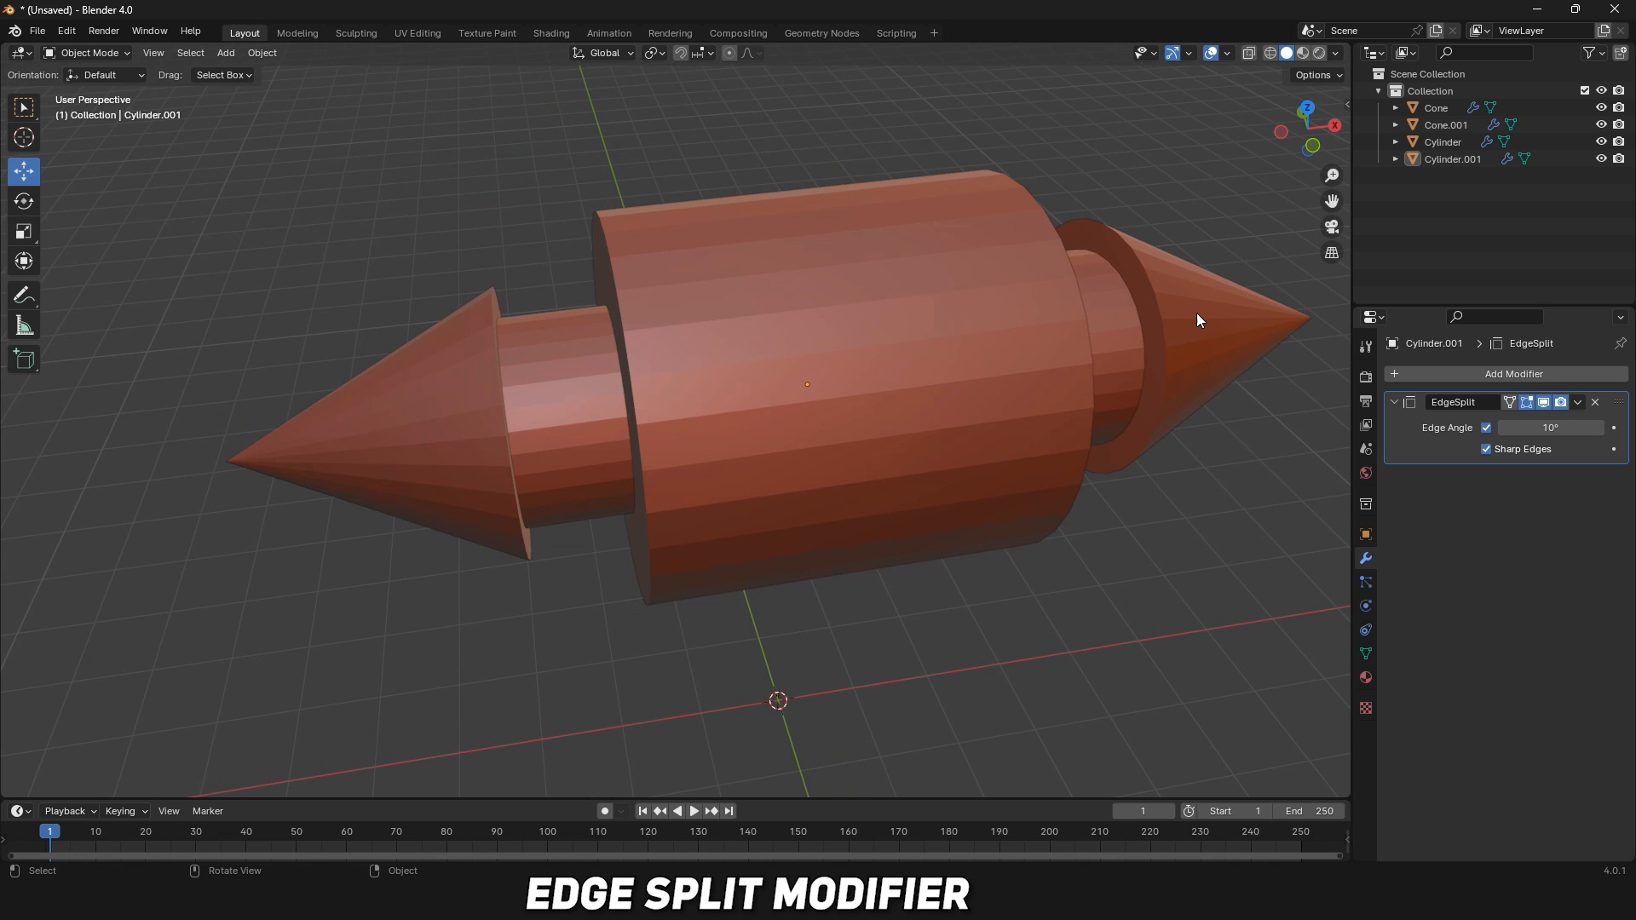
pyautogui.scroll(-5, 1197, 314)
pyautogui.moveTo(1197, 314); pyautogui.dragTo(1187, 261, button='middle')
pyautogui.scroll(7, 821, 240)
pyautogui.scroll(-2, 822, 240)
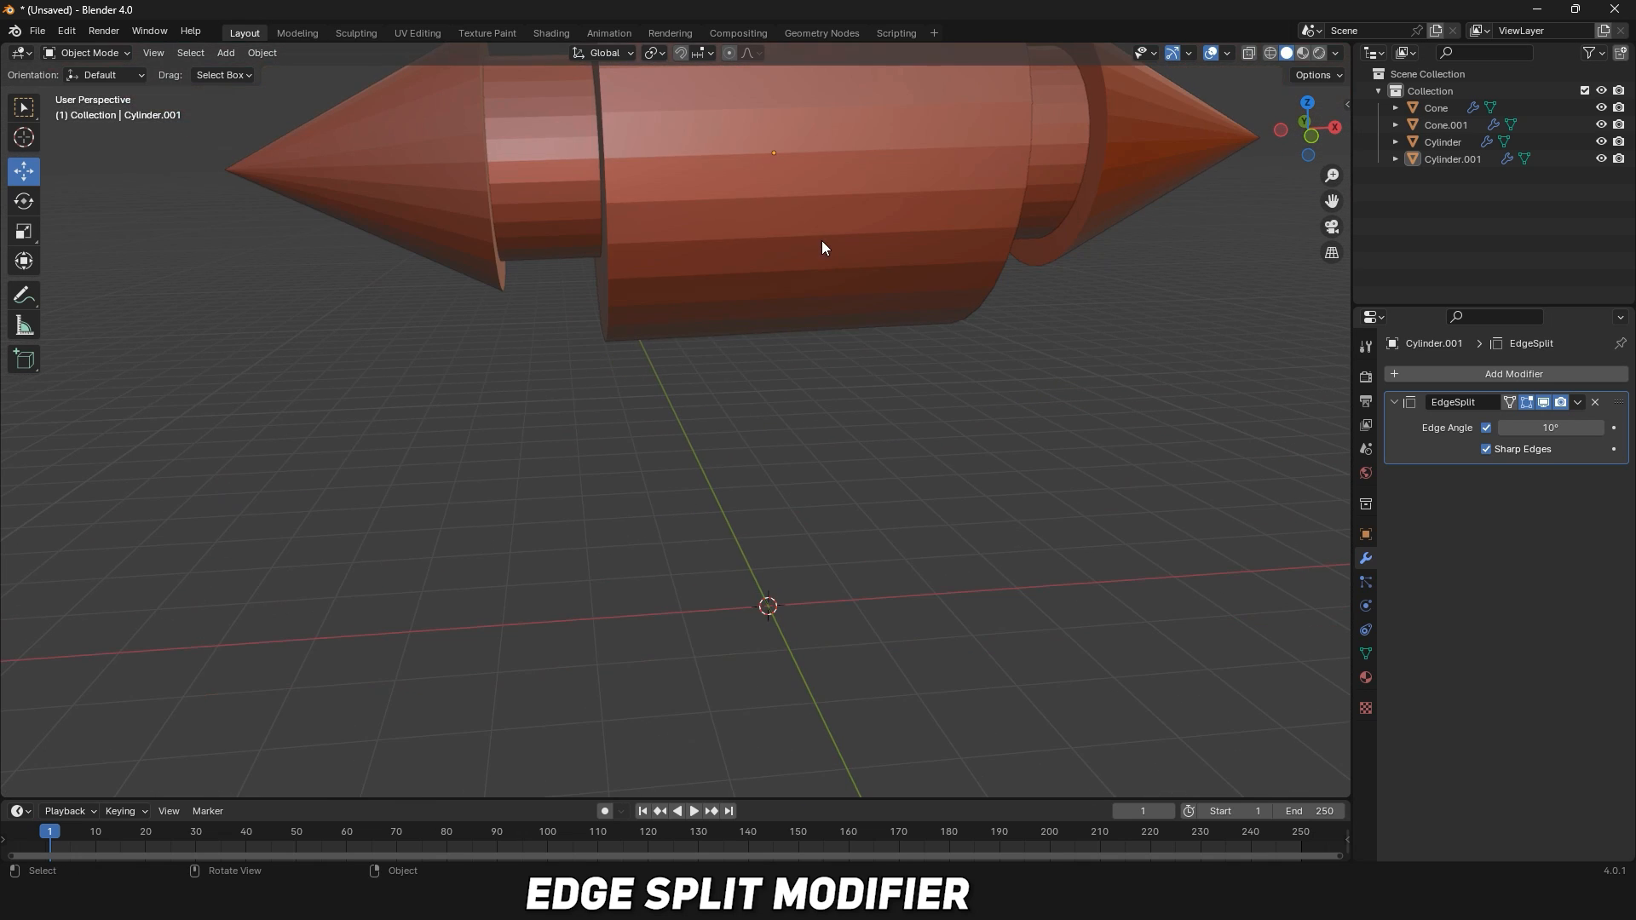
pyautogui.moveTo(1332, 202); pyautogui.dragTo(1334, 375)
pyautogui.moveTo(1076, 204); pyautogui.dragTo(1028, 201, button='middle')
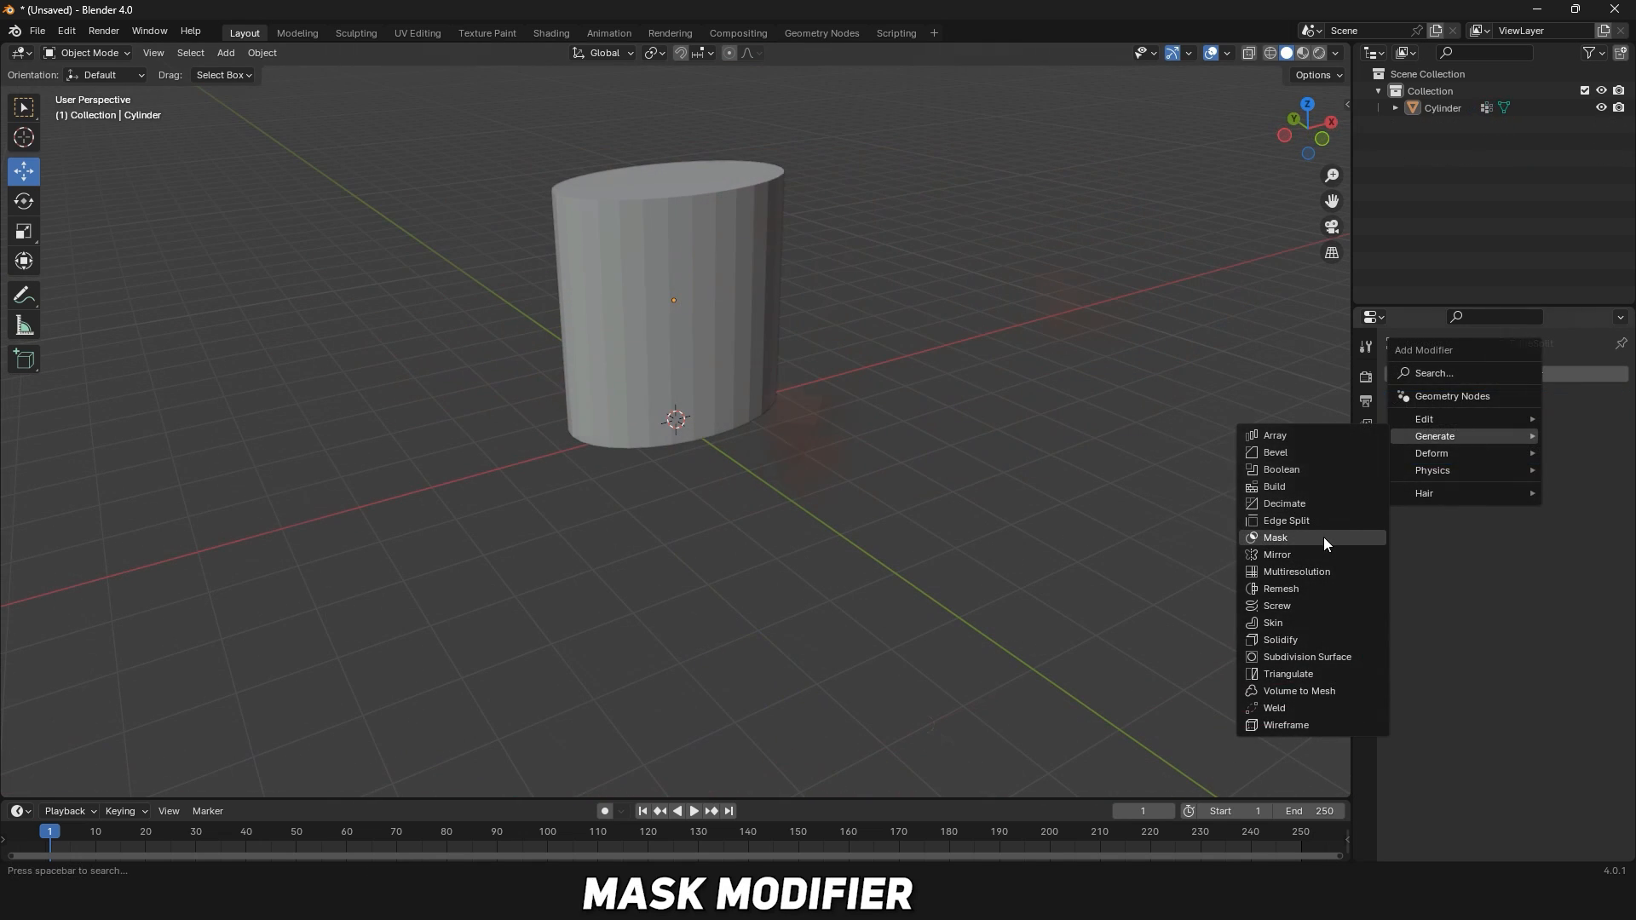
# Add a Mask modifier to the cylinder using its "cylinder" vertex group, and adjust the threshold.
pyautogui.click(1323, 537)
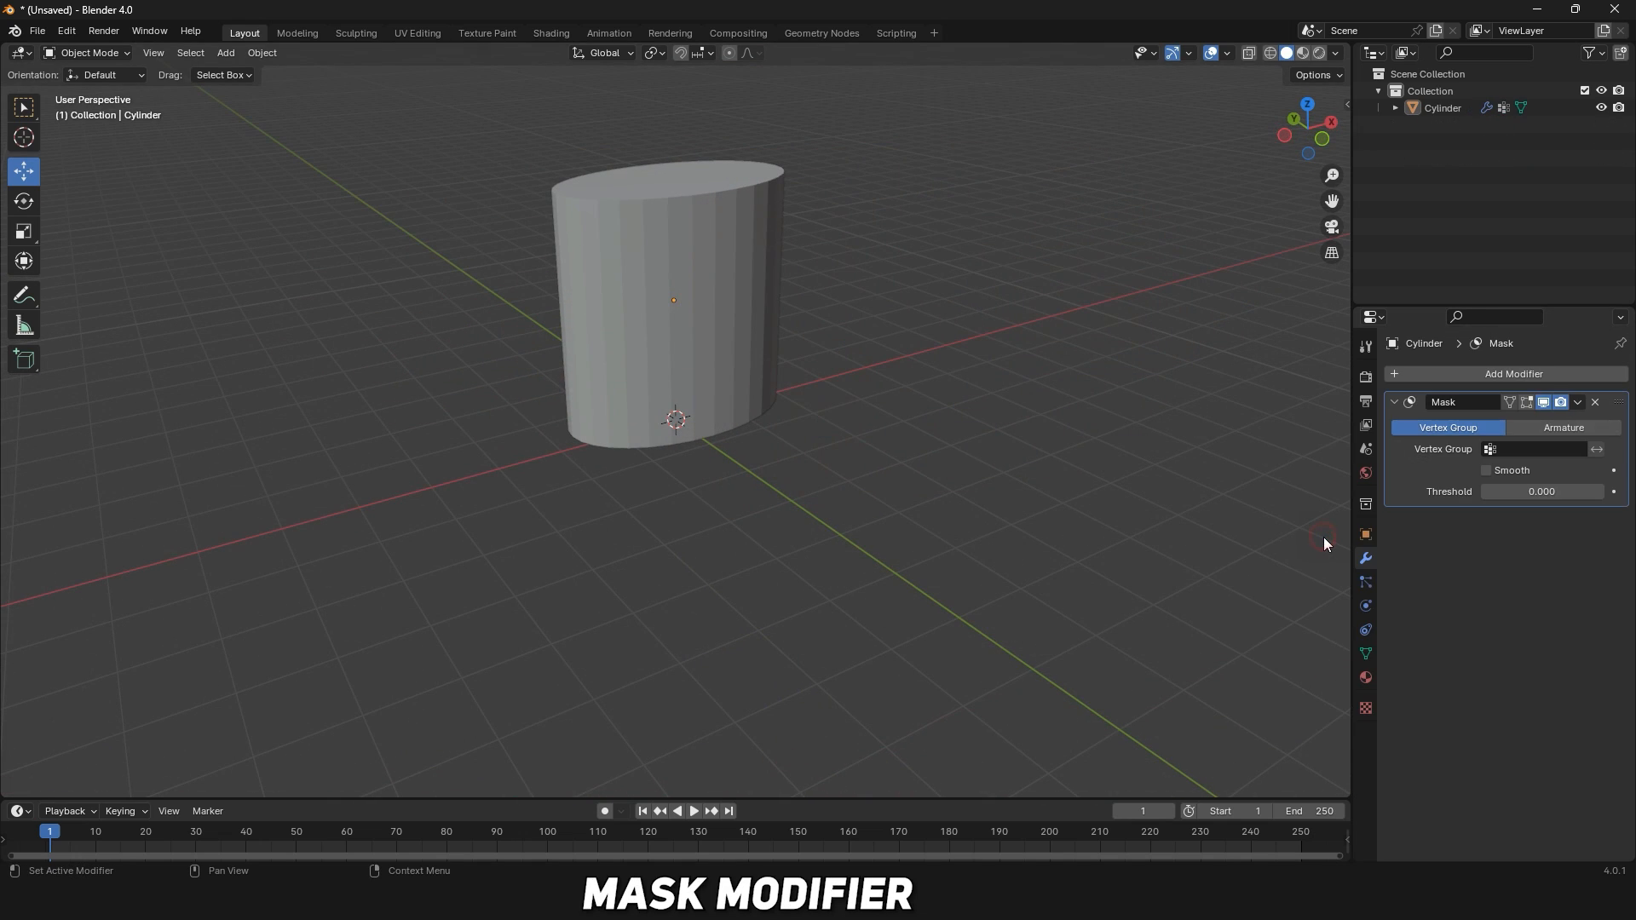
pyautogui.click(1534, 449)
pyautogui.click(1517, 467)
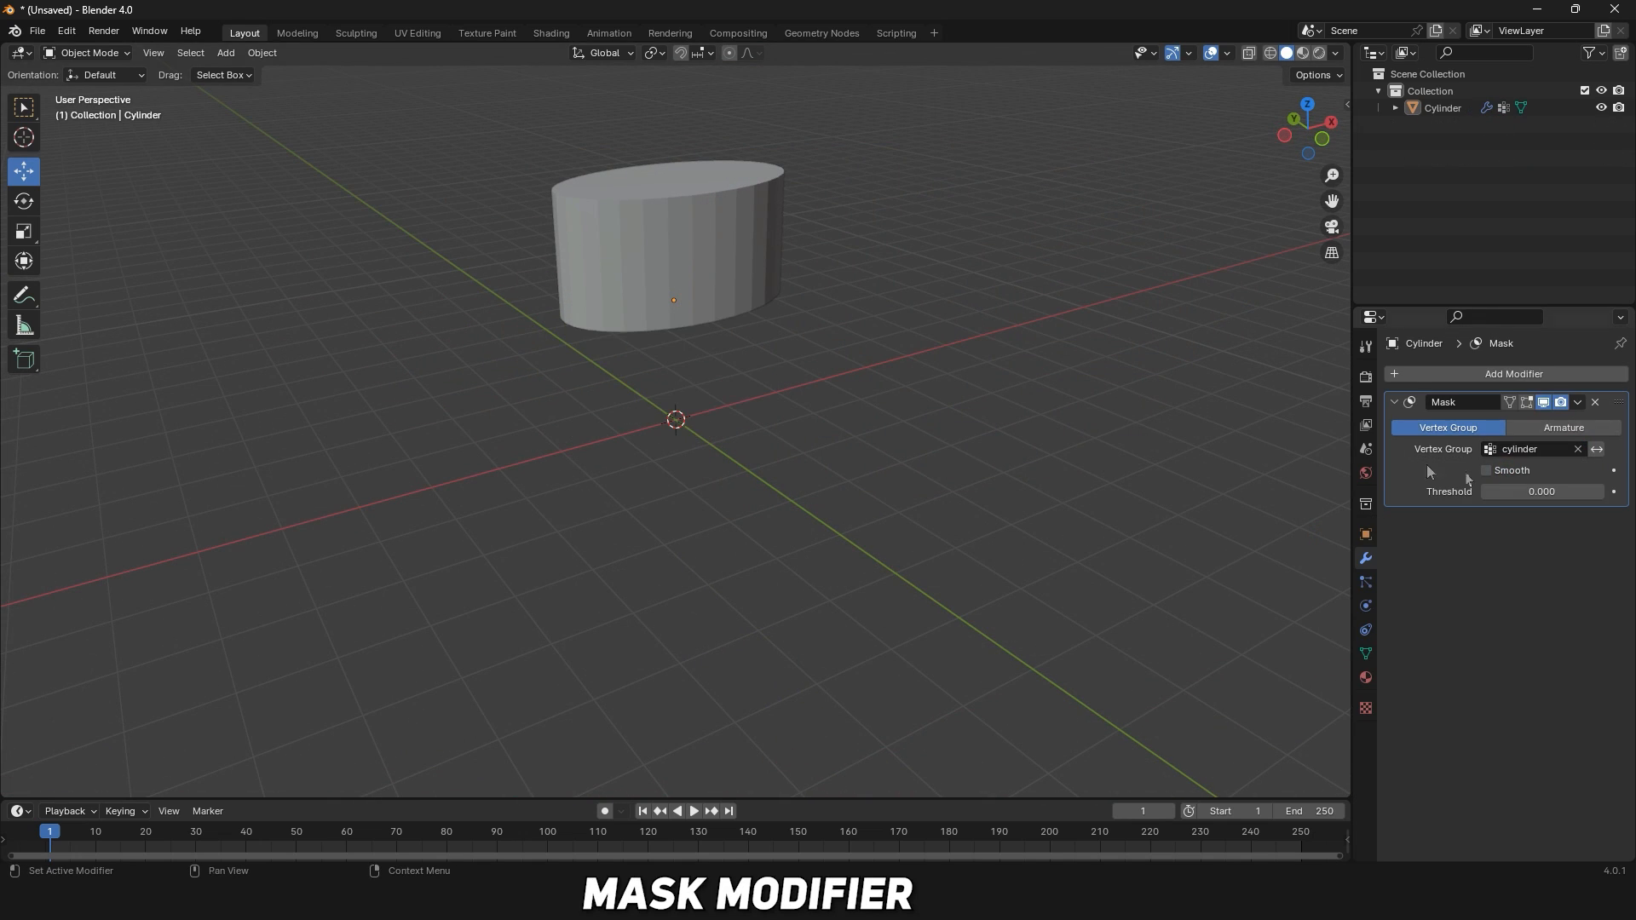
pyautogui.moveTo(1334, 463); pyautogui.dragTo(557, 370, button='middle')
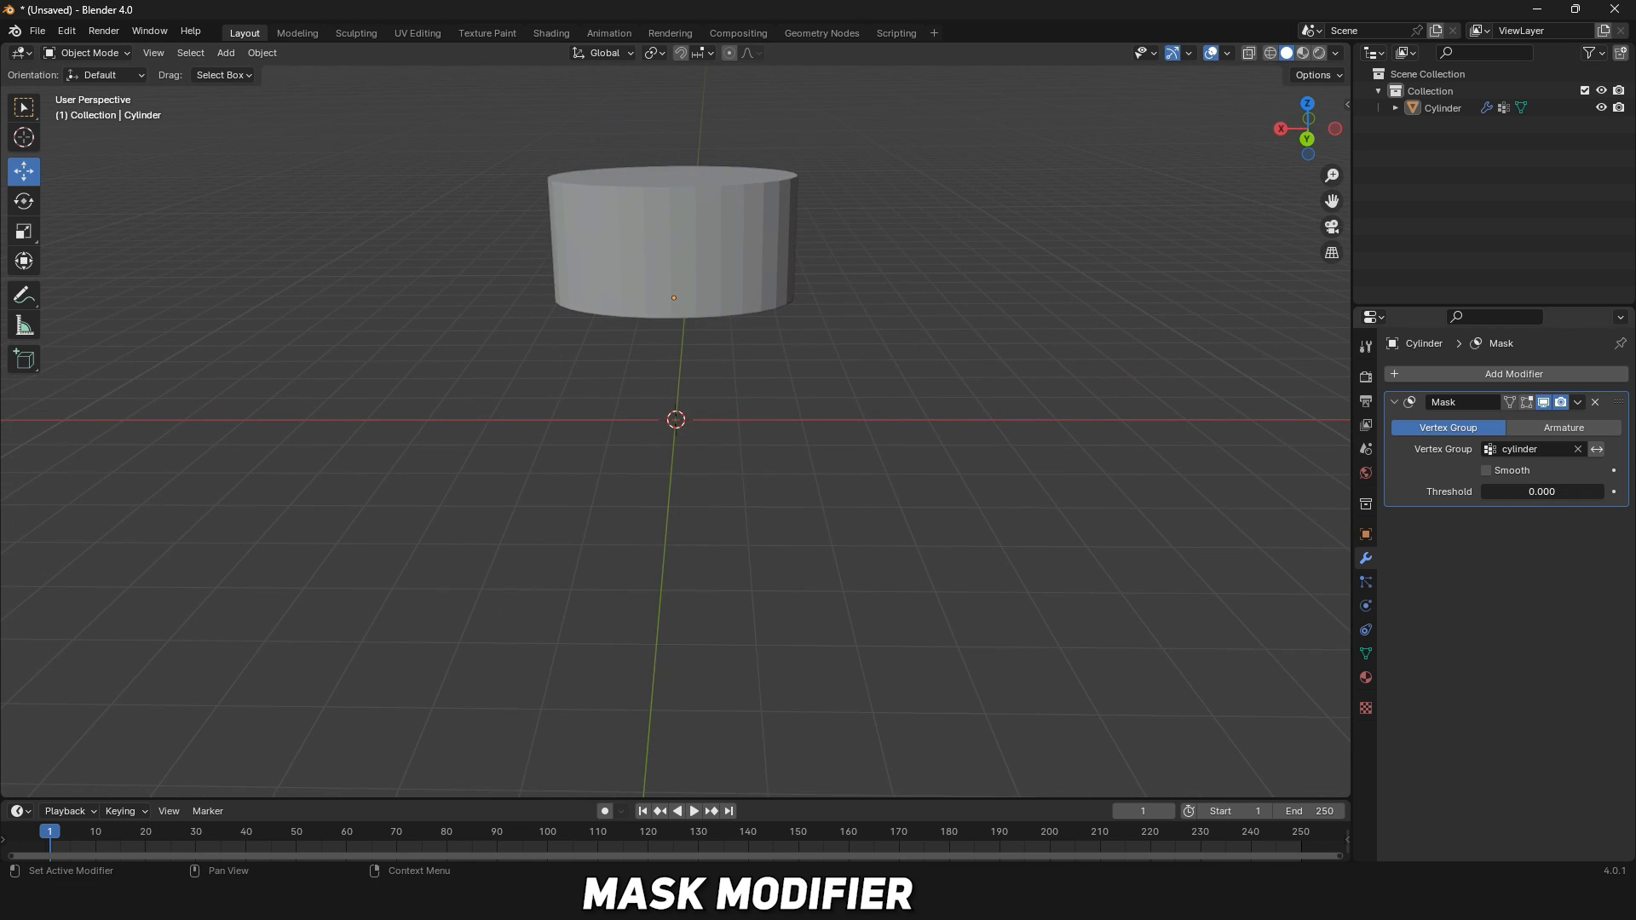
pyautogui.moveTo(1517, 492); pyautogui.dragTo(1553, 491)
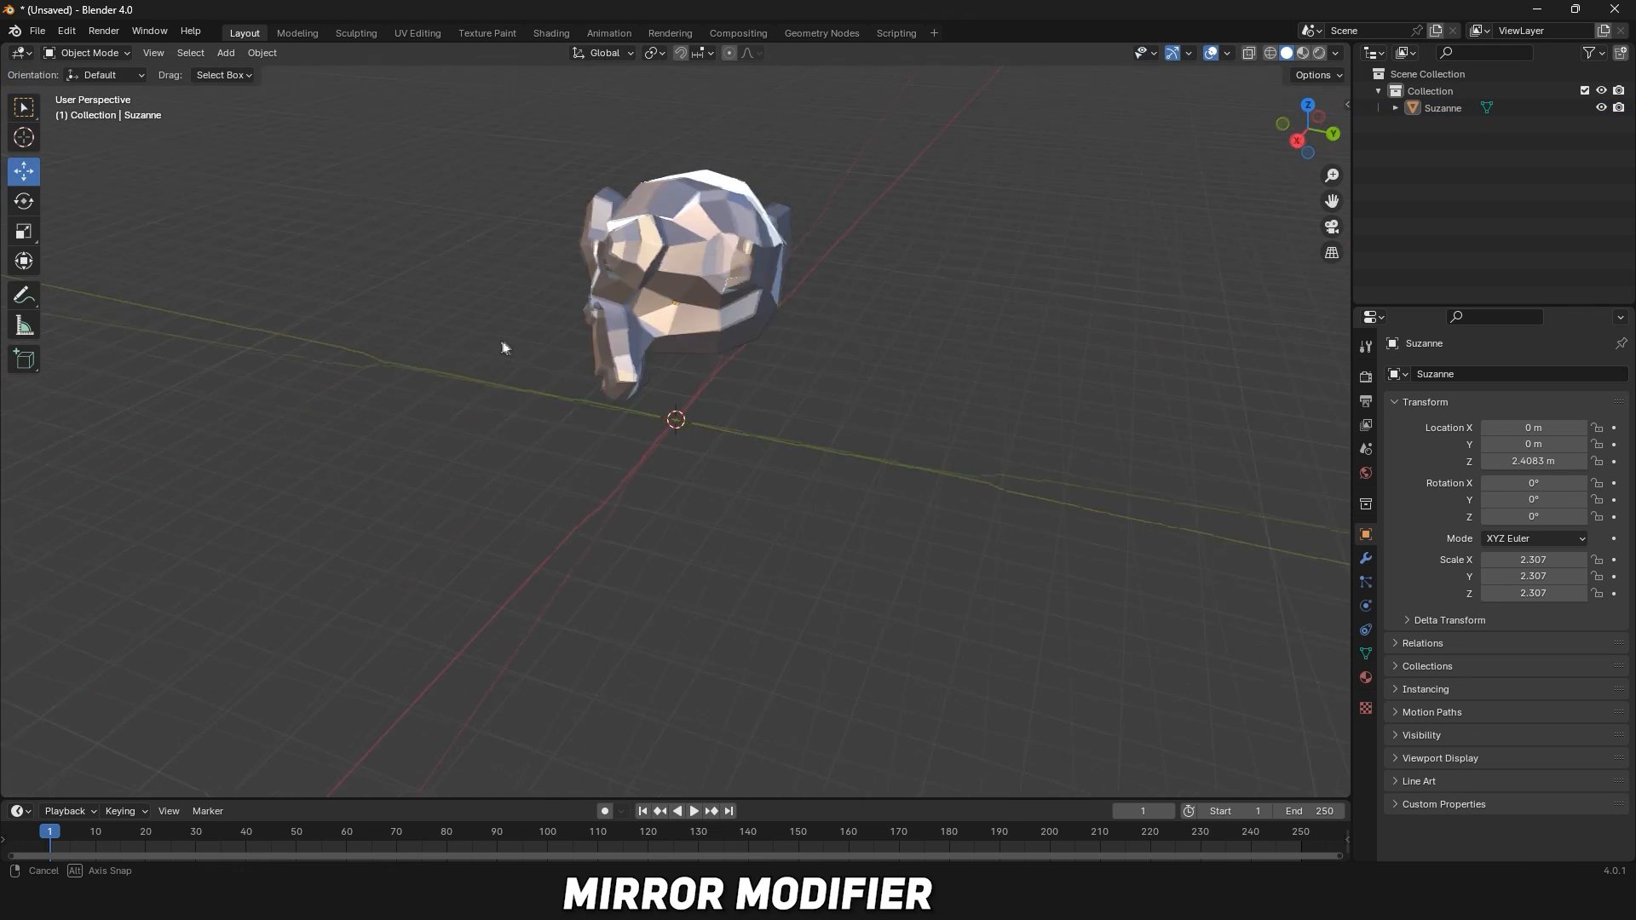
# Add a Mirror modifier on the X axis to the half Suzanne head.
pyautogui.moveTo(504, 347); pyautogui.dragTo(744, 351, button='middle')
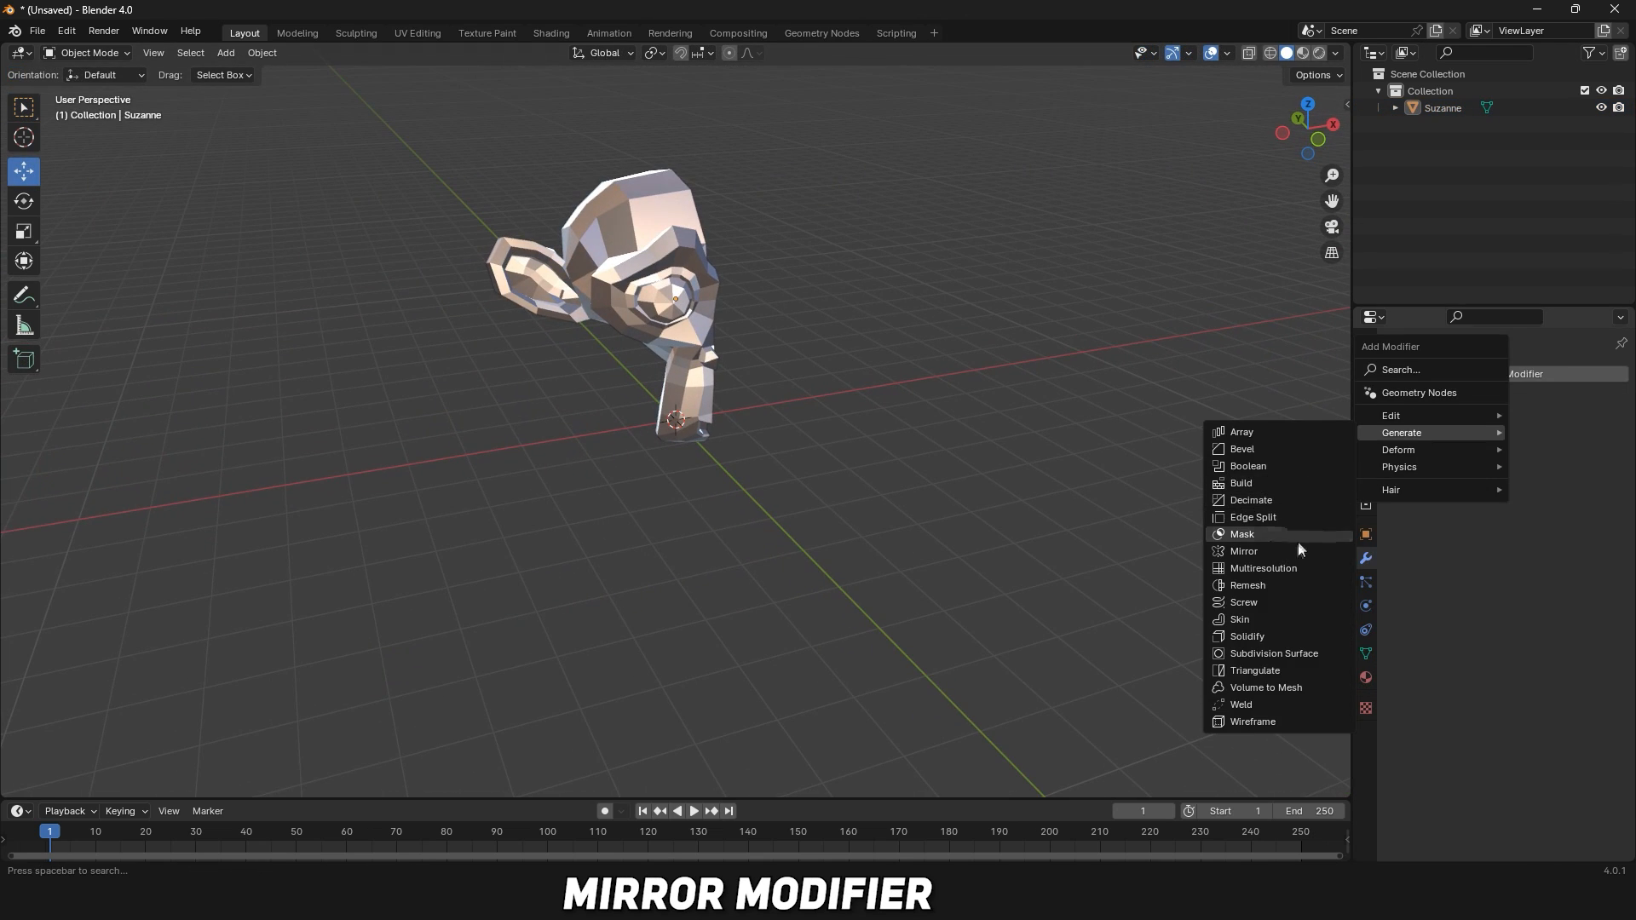
pyautogui.click(1291, 552)
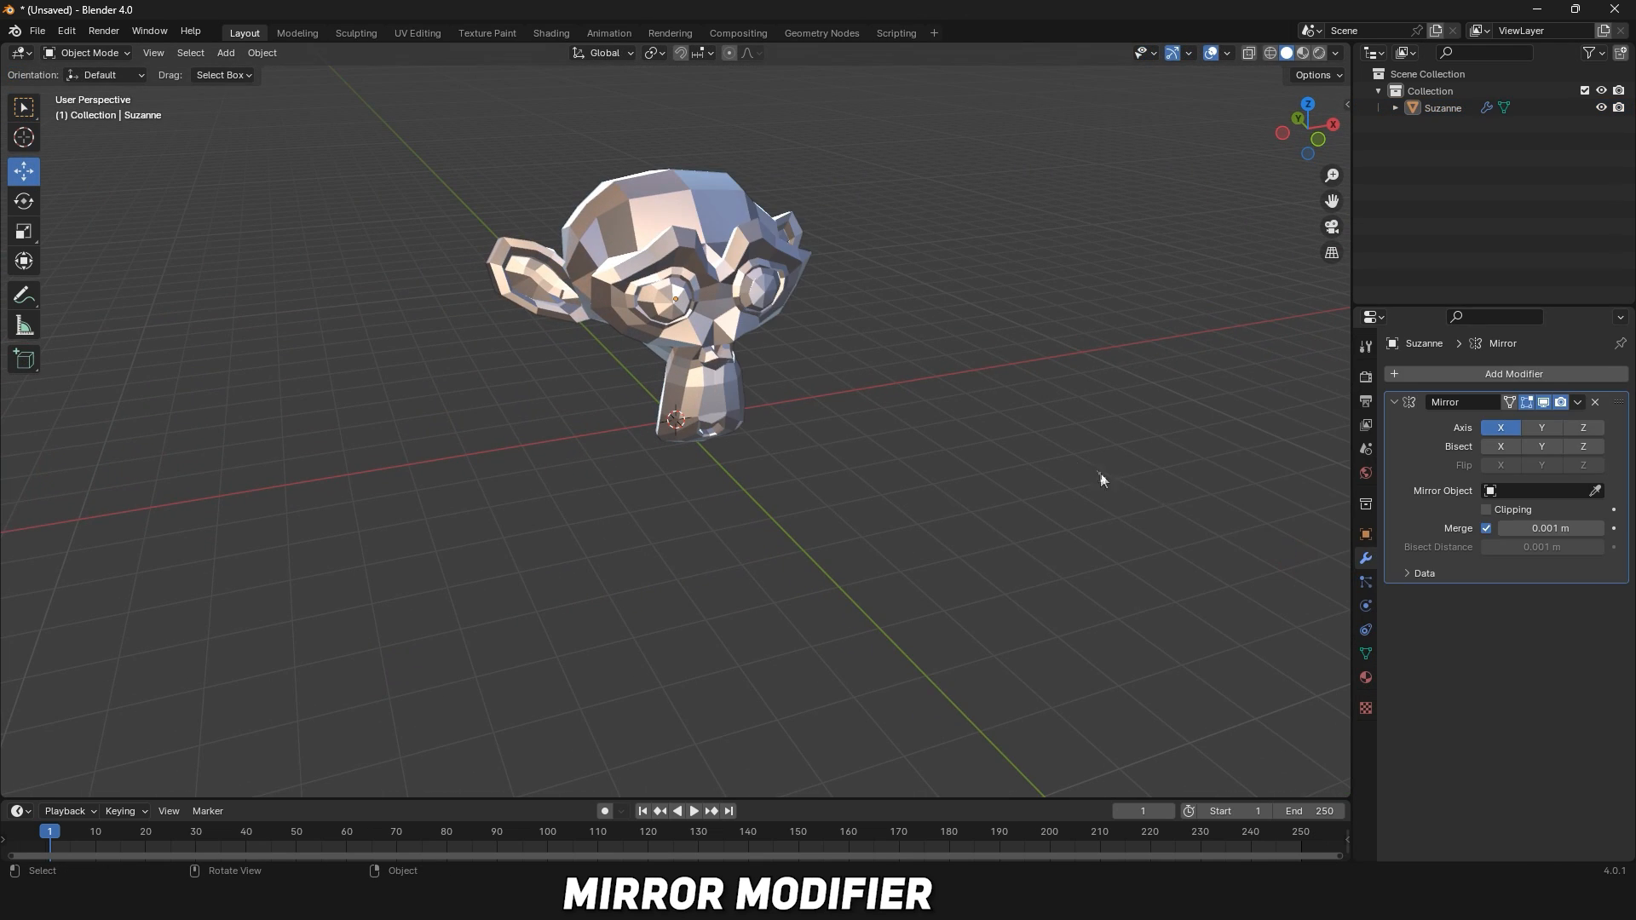
pyautogui.moveTo(943, 390)
pyautogui.mouseDown(button='middle')
pyautogui.moveTo(885, 396)
pyautogui.moveTo(895, 361)
pyautogui.moveTo(895, 376)
pyautogui.moveTo(968, 380)
pyautogui.moveTo(873, 380)
pyautogui.moveTo(922, 381)
pyautogui.mouseUp(button='middle')
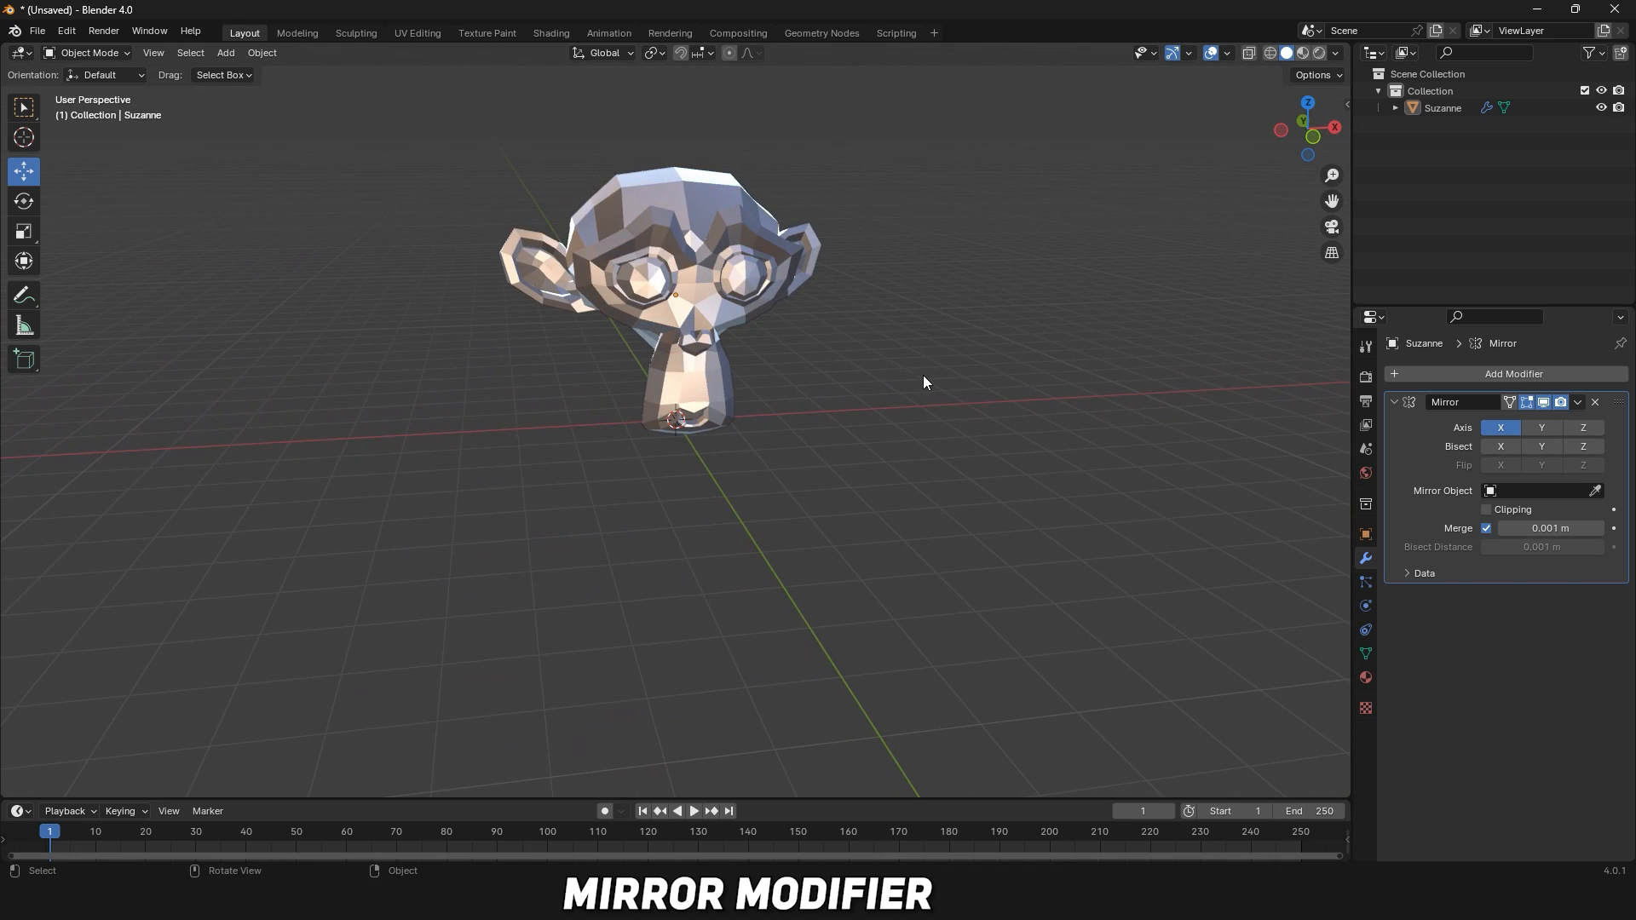
# Try mirroring Suzanne on the Y and Z axes, and test the X Bisect and Clipping options.
pyautogui.click(1543, 426)
pyautogui.click(1578, 428)
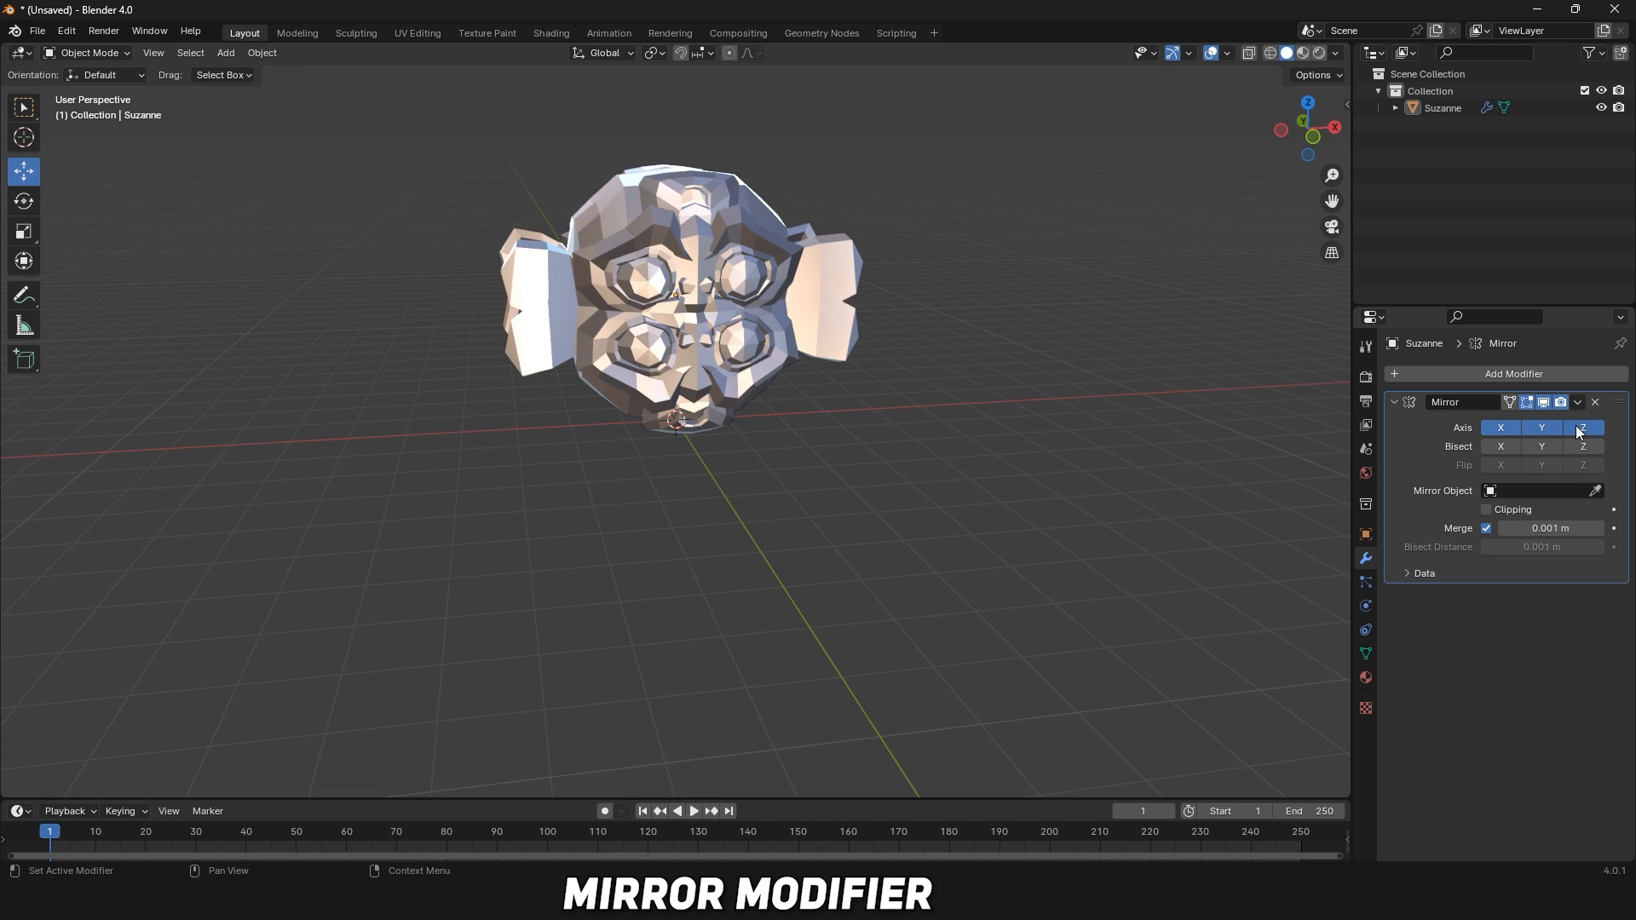
pyautogui.click(1545, 428)
pyautogui.click(1578, 430)
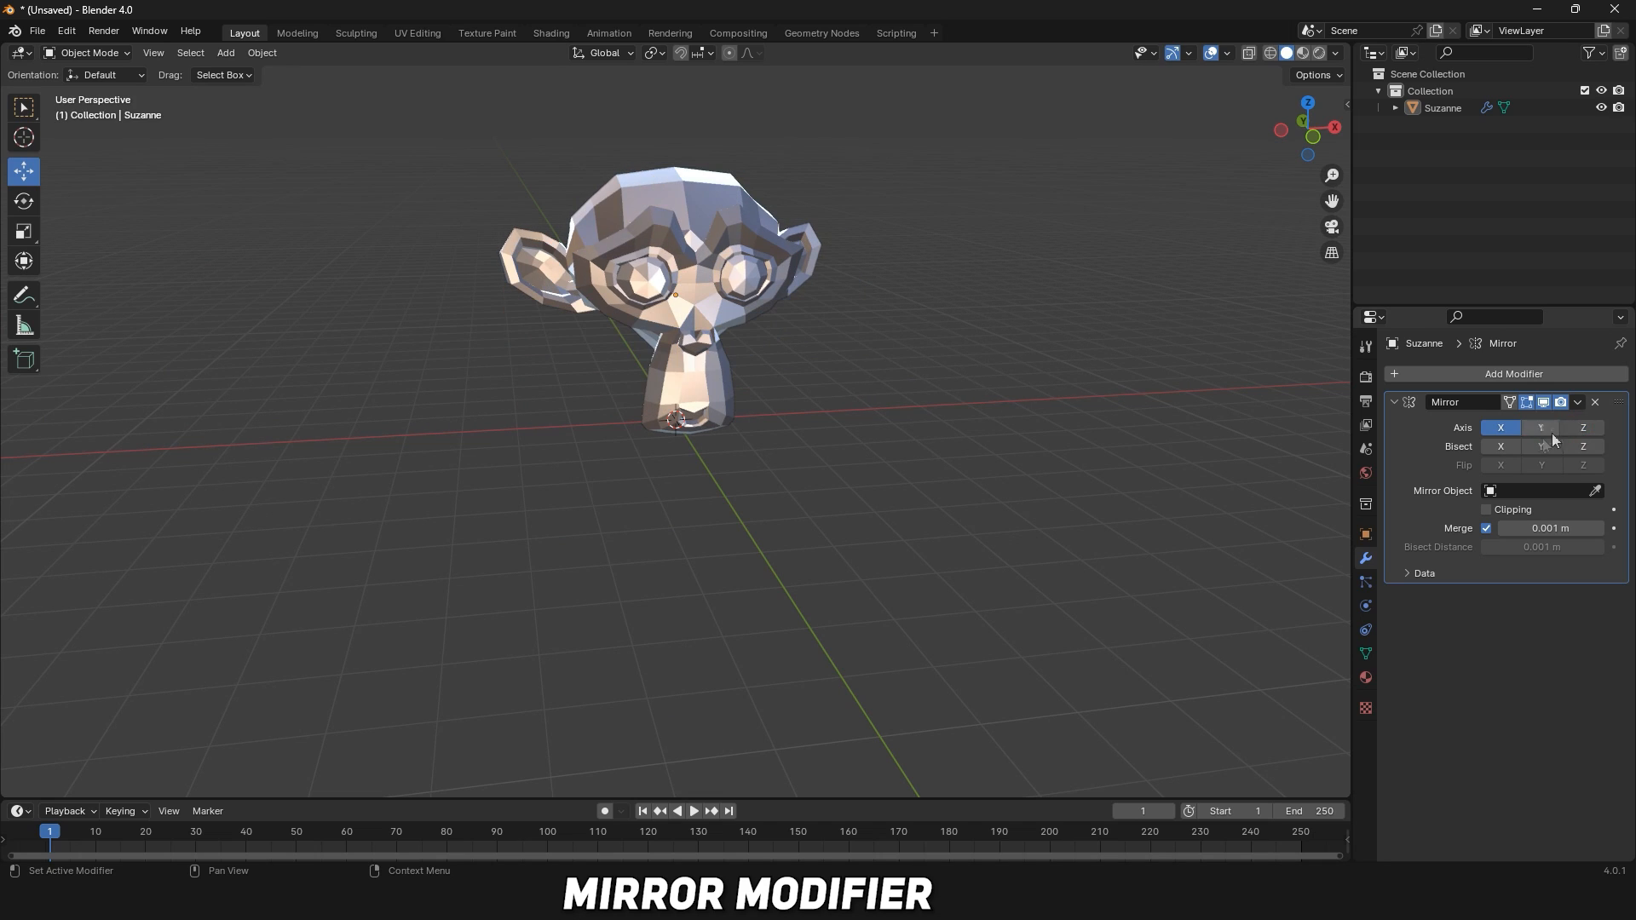
pyautogui.click(1493, 446)
pyautogui.click(1493, 447)
pyautogui.click(1486, 510)
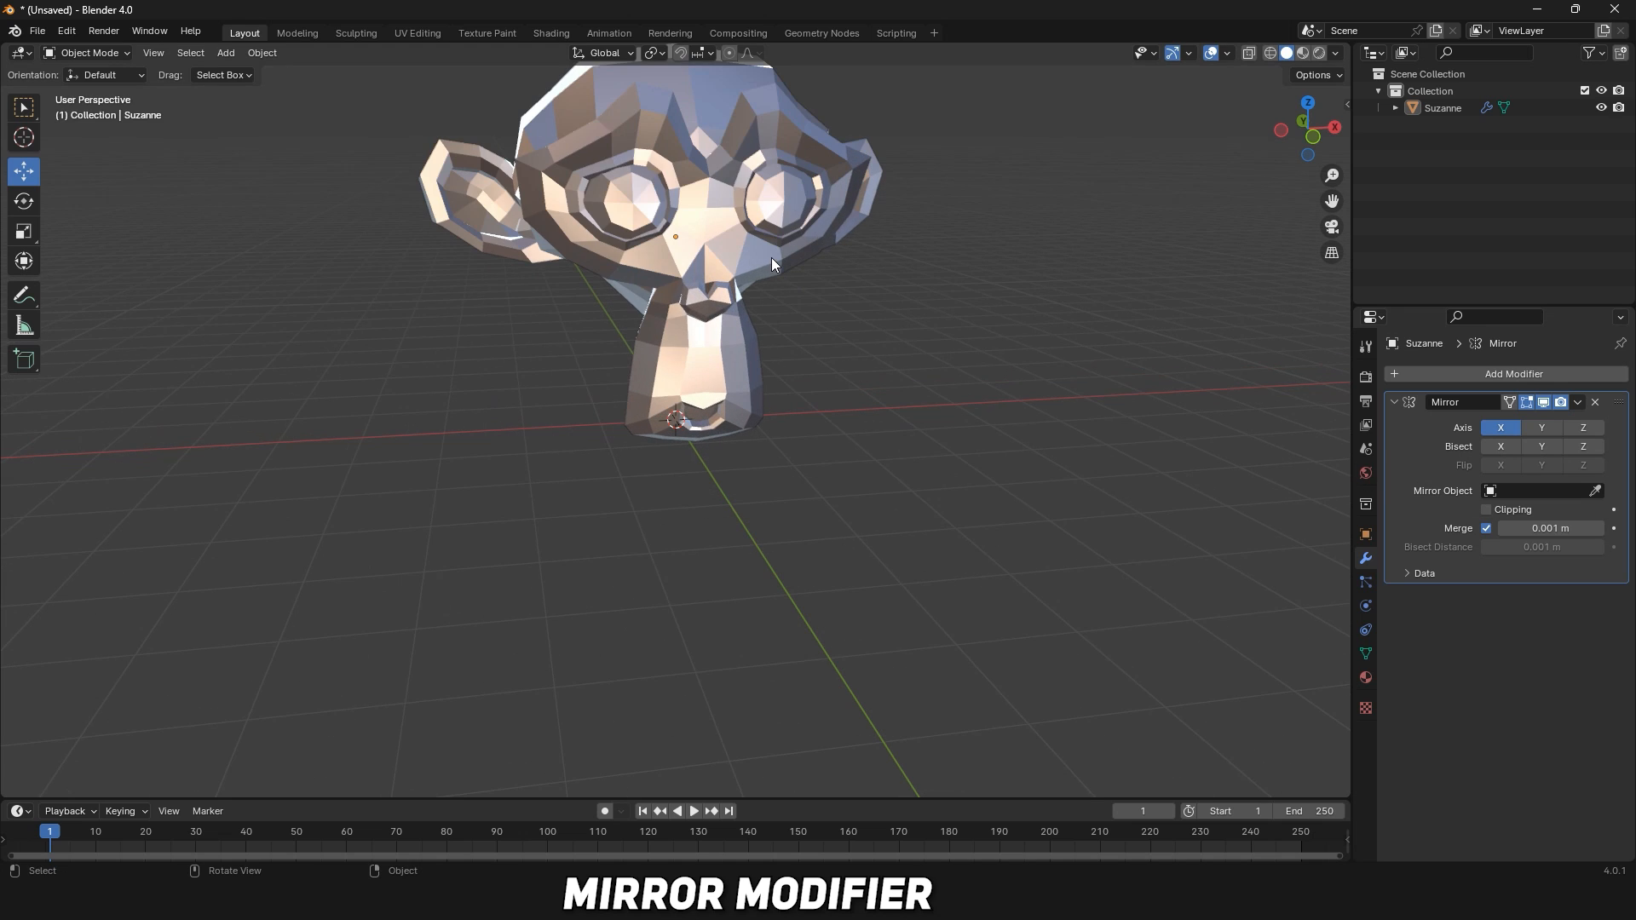
pyautogui.moveTo(771, 258); pyautogui.dragTo(812, 265, button='middle')
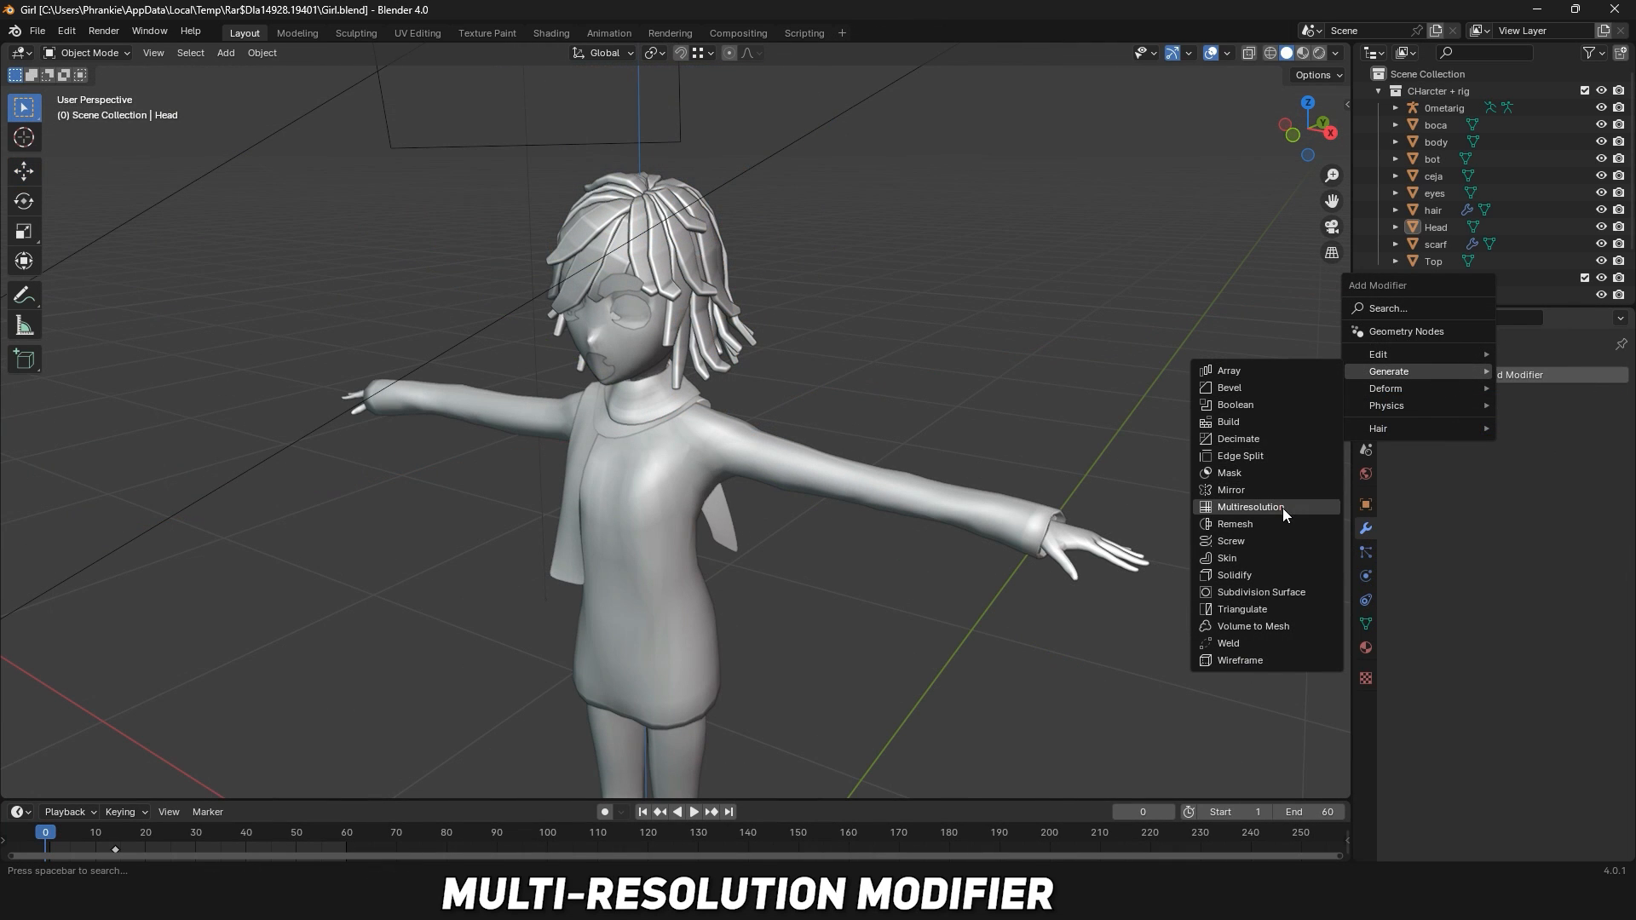
# Add a Multiresolution modifier to the character's Head mesh and subdivide it several times.
pyautogui.click(1282, 508)
pyautogui.click(1532, 552)
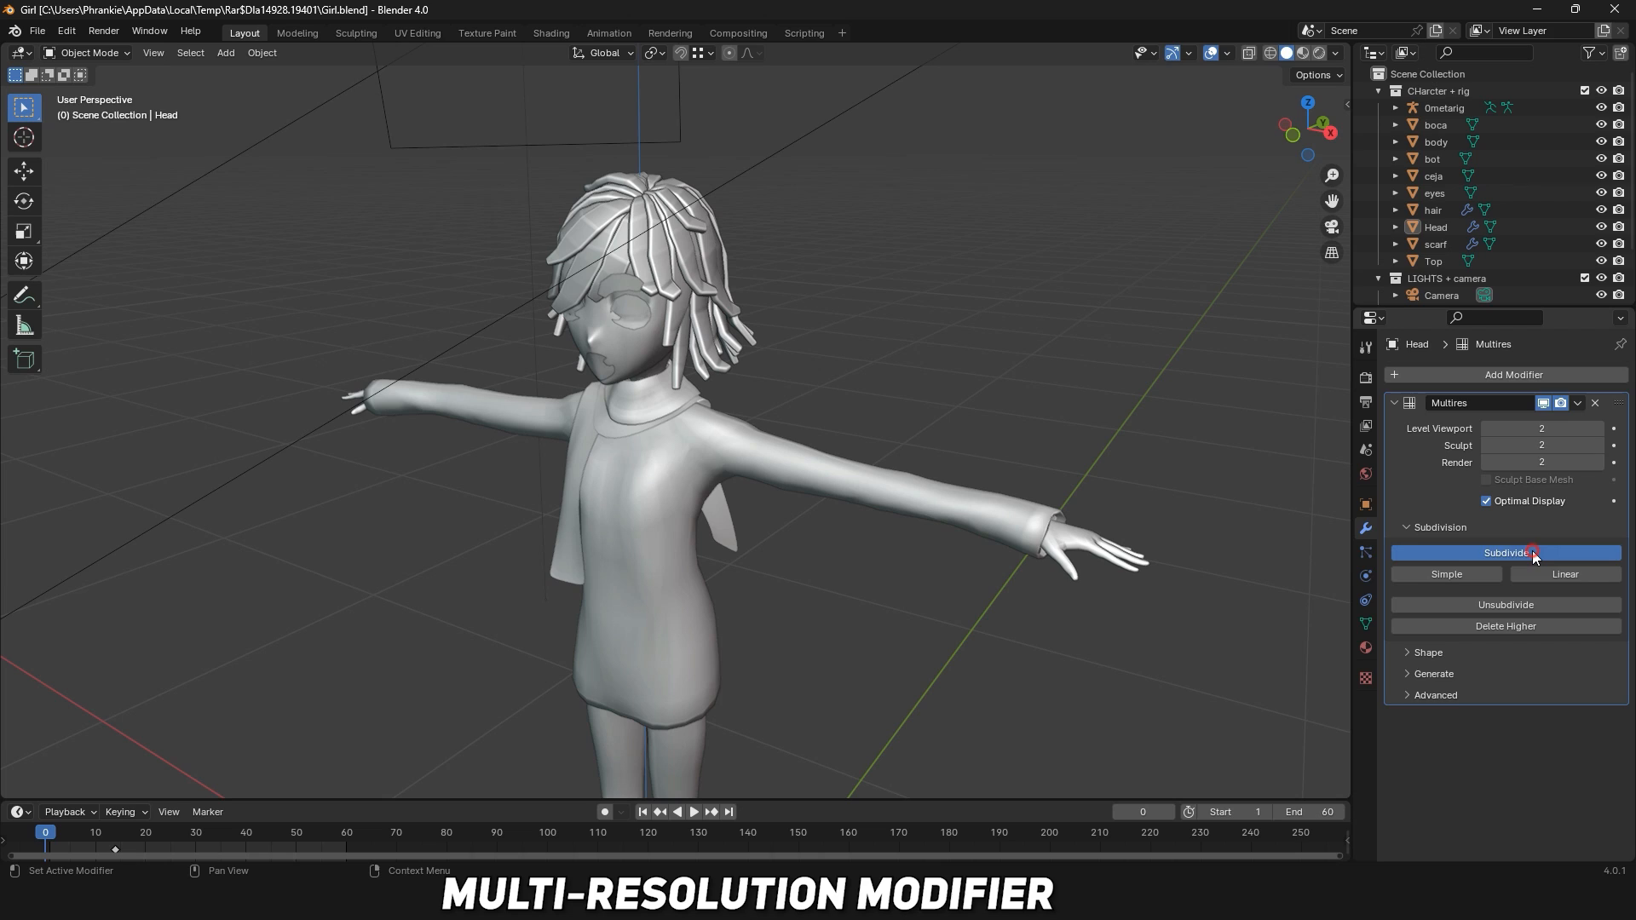
pyautogui.click(1532, 552)
pyautogui.click(1532, 552)
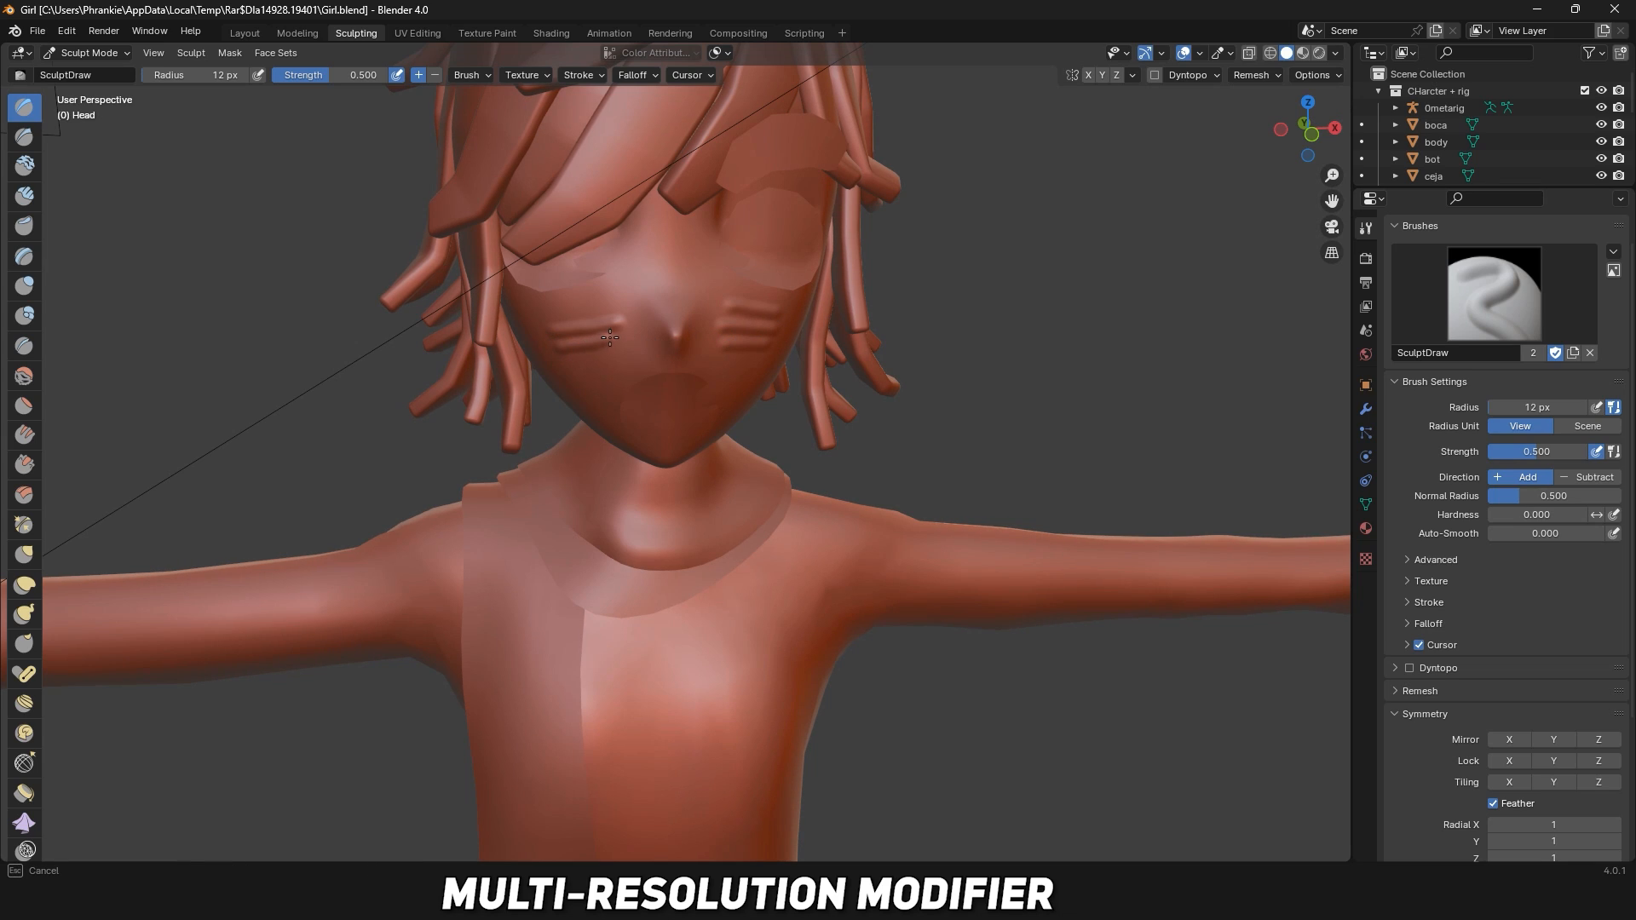
# Sculpt raised lines on the character's cheeks with the SculptDraw brush at 12 px radius and 0.500 strength.
pyautogui.moveTo(553, 317); pyautogui.dragTo(608, 313)
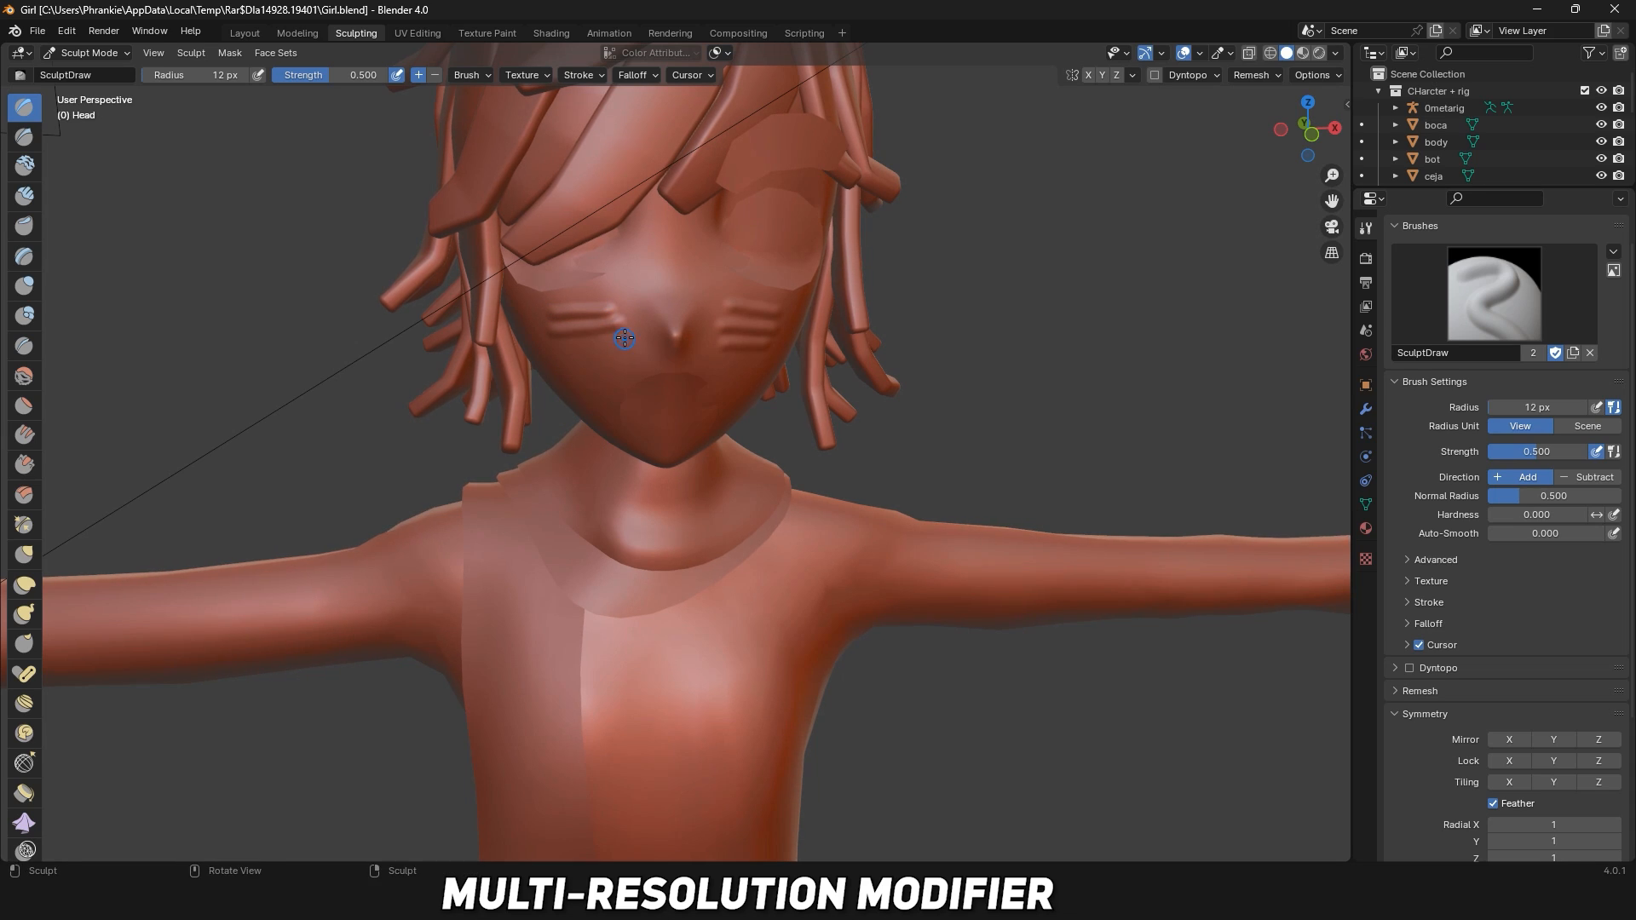
pyautogui.moveTo(652, 372); pyautogui.dragTo(661, 371, button='middle')
pyautogui.scroll(3, 660, 370)
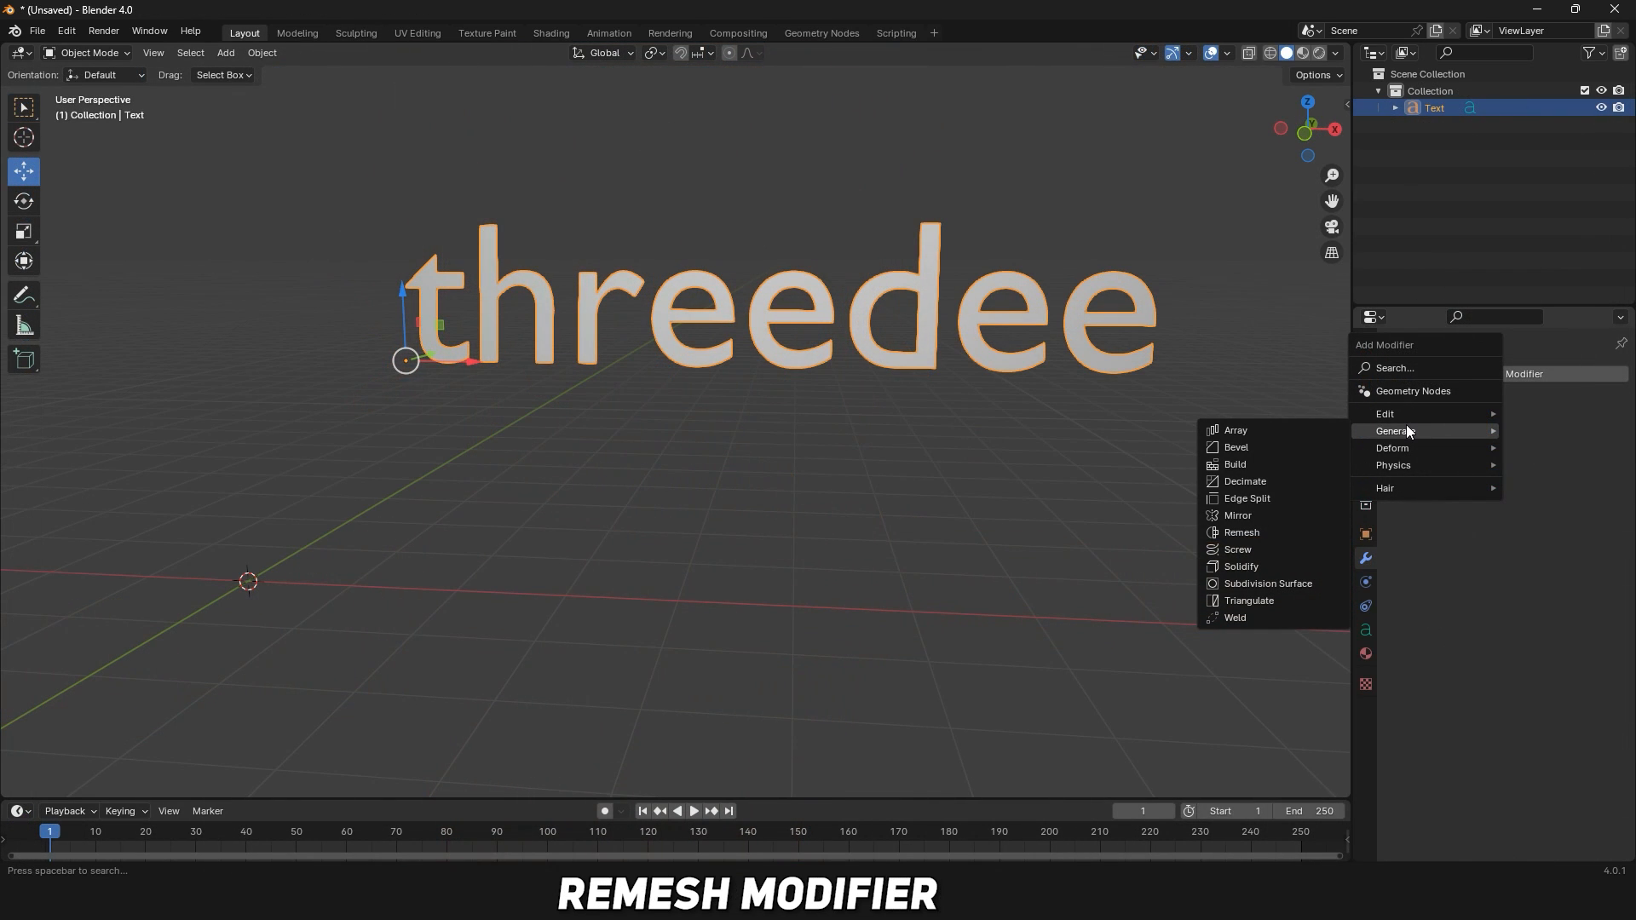
# Add a Remesh modifier to the "threedee" text, try the Smooth mode, return to Voxel, and reduce the Voxel Size to about 0.002 m.
pyautogui.click(1302, 534)
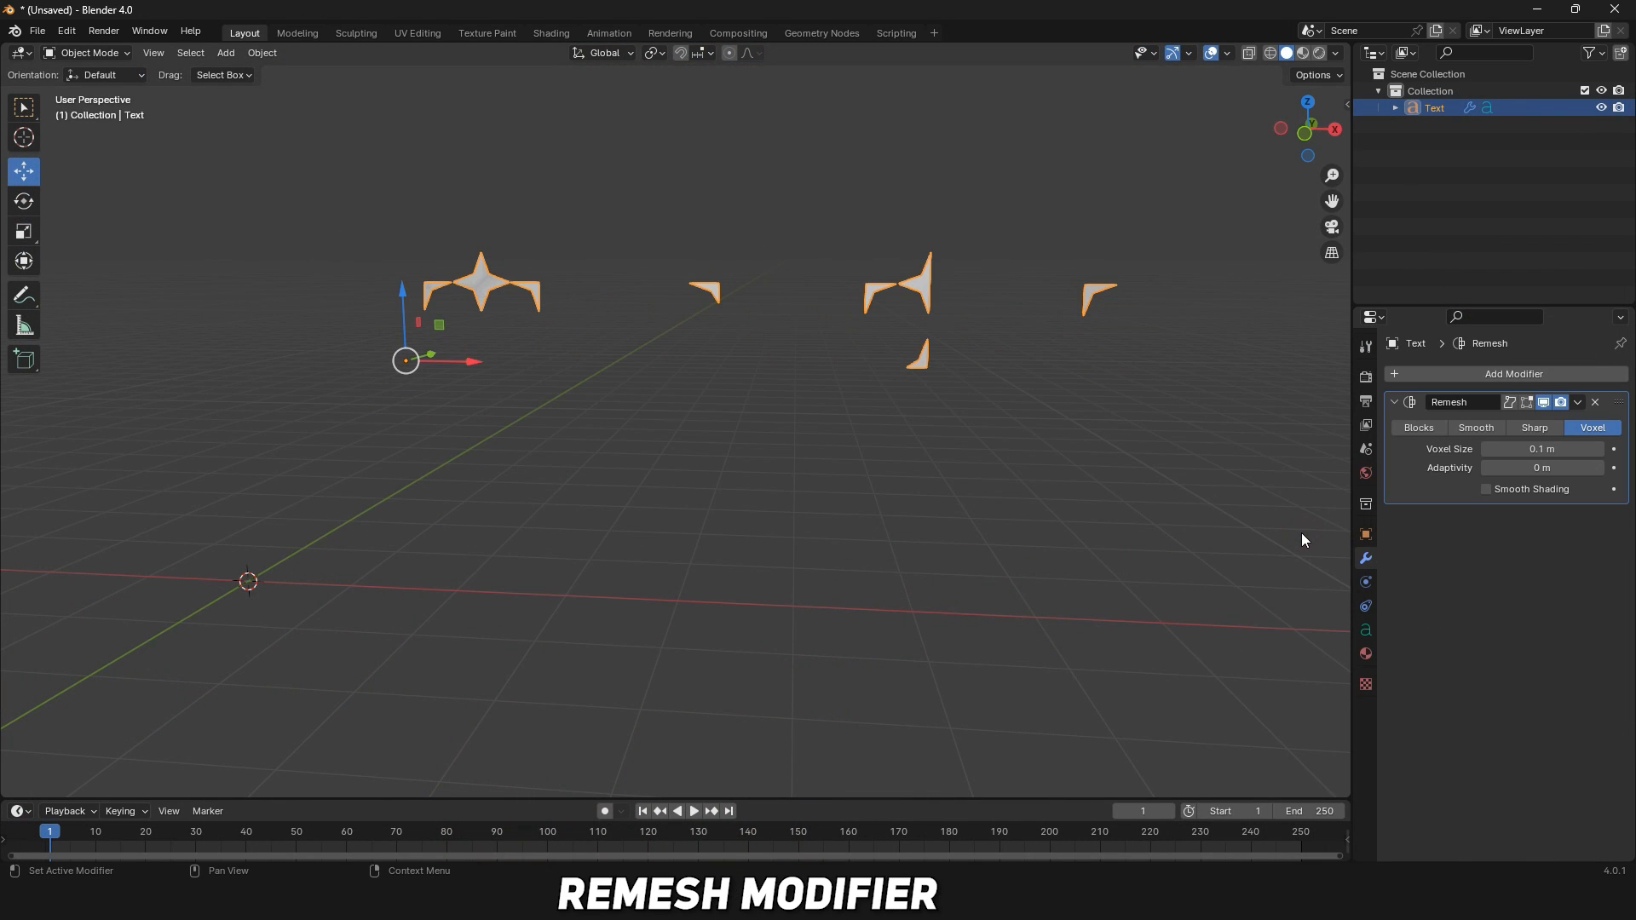
pyautogui.click(1519, 425)
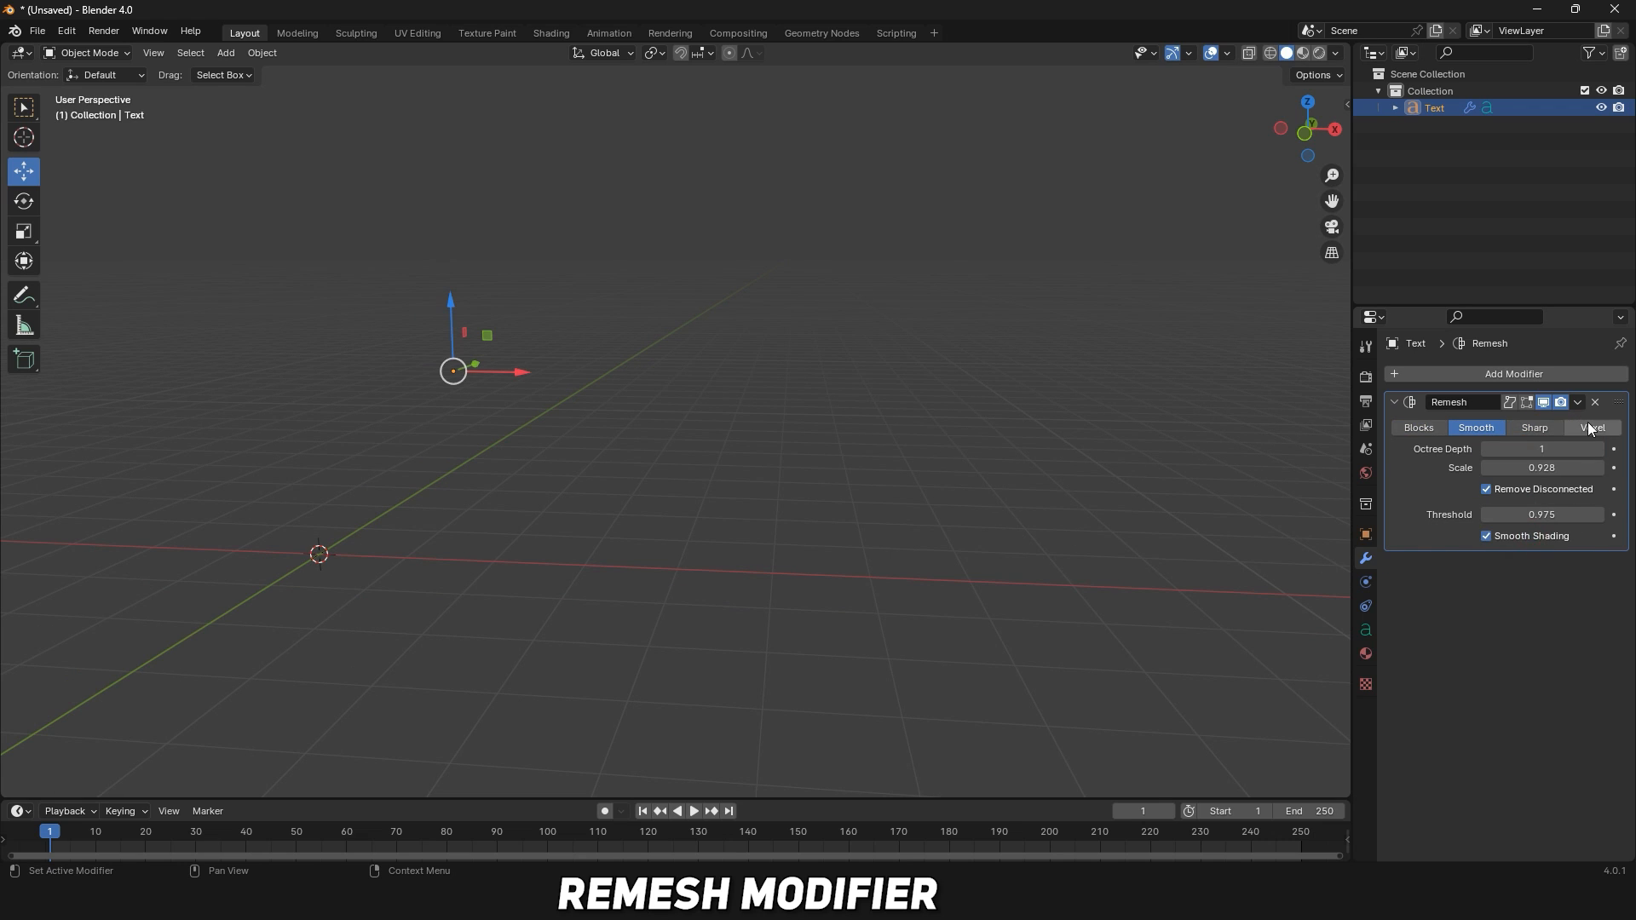
pyautogui.click(1591, 427)
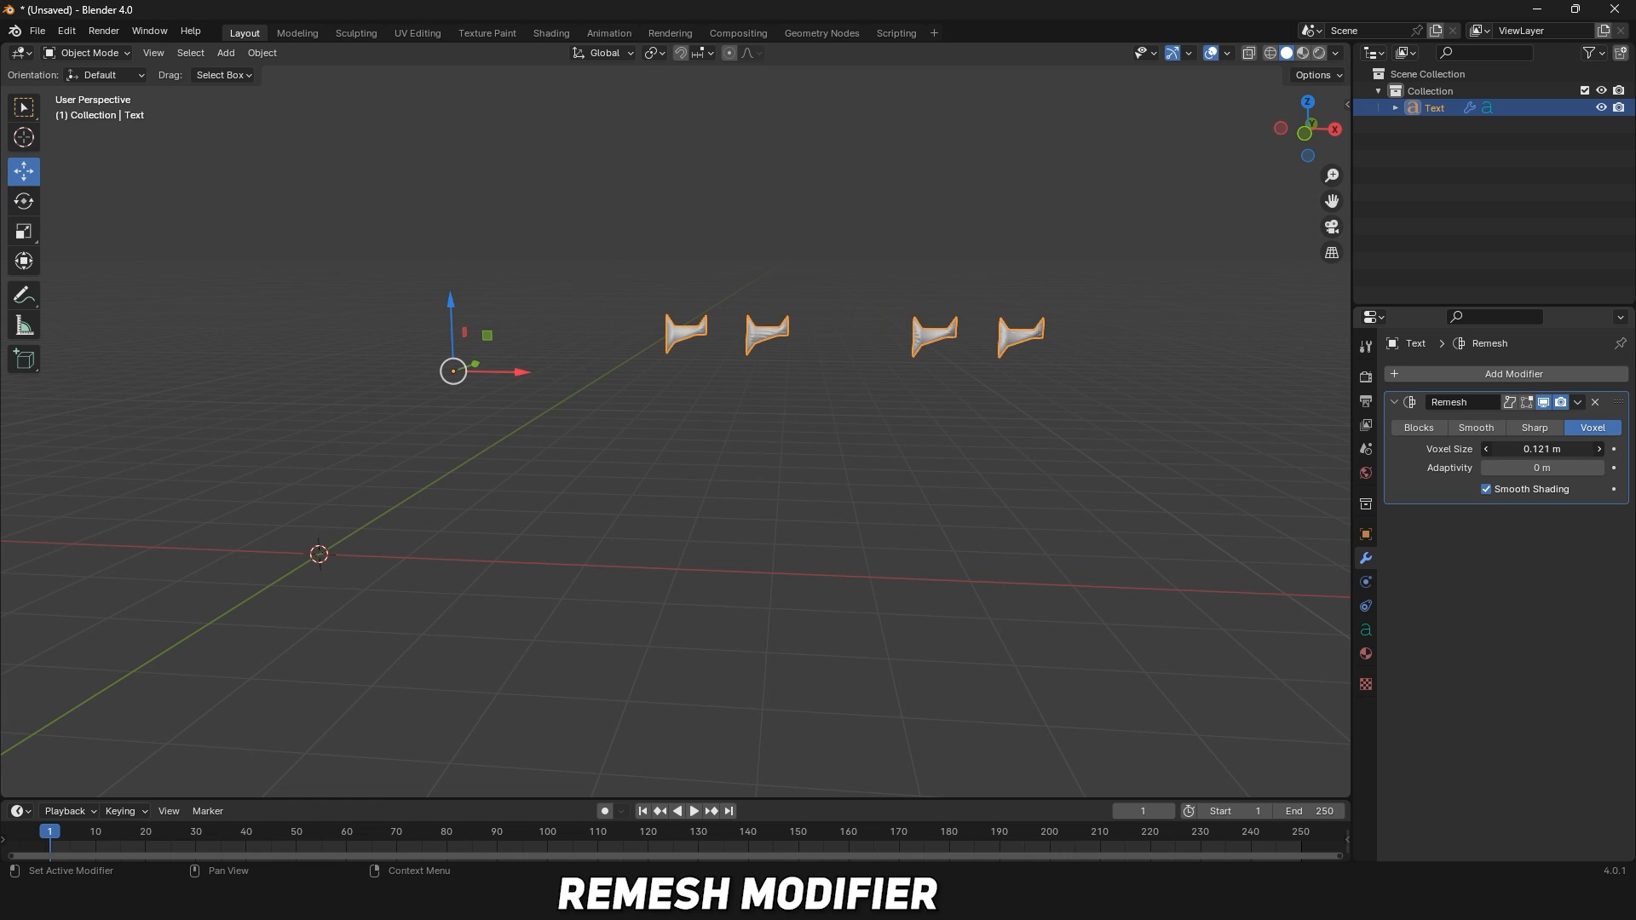
pyautogui.moveTo(1542, 449); pyautogui.dragTo(1406, 449)
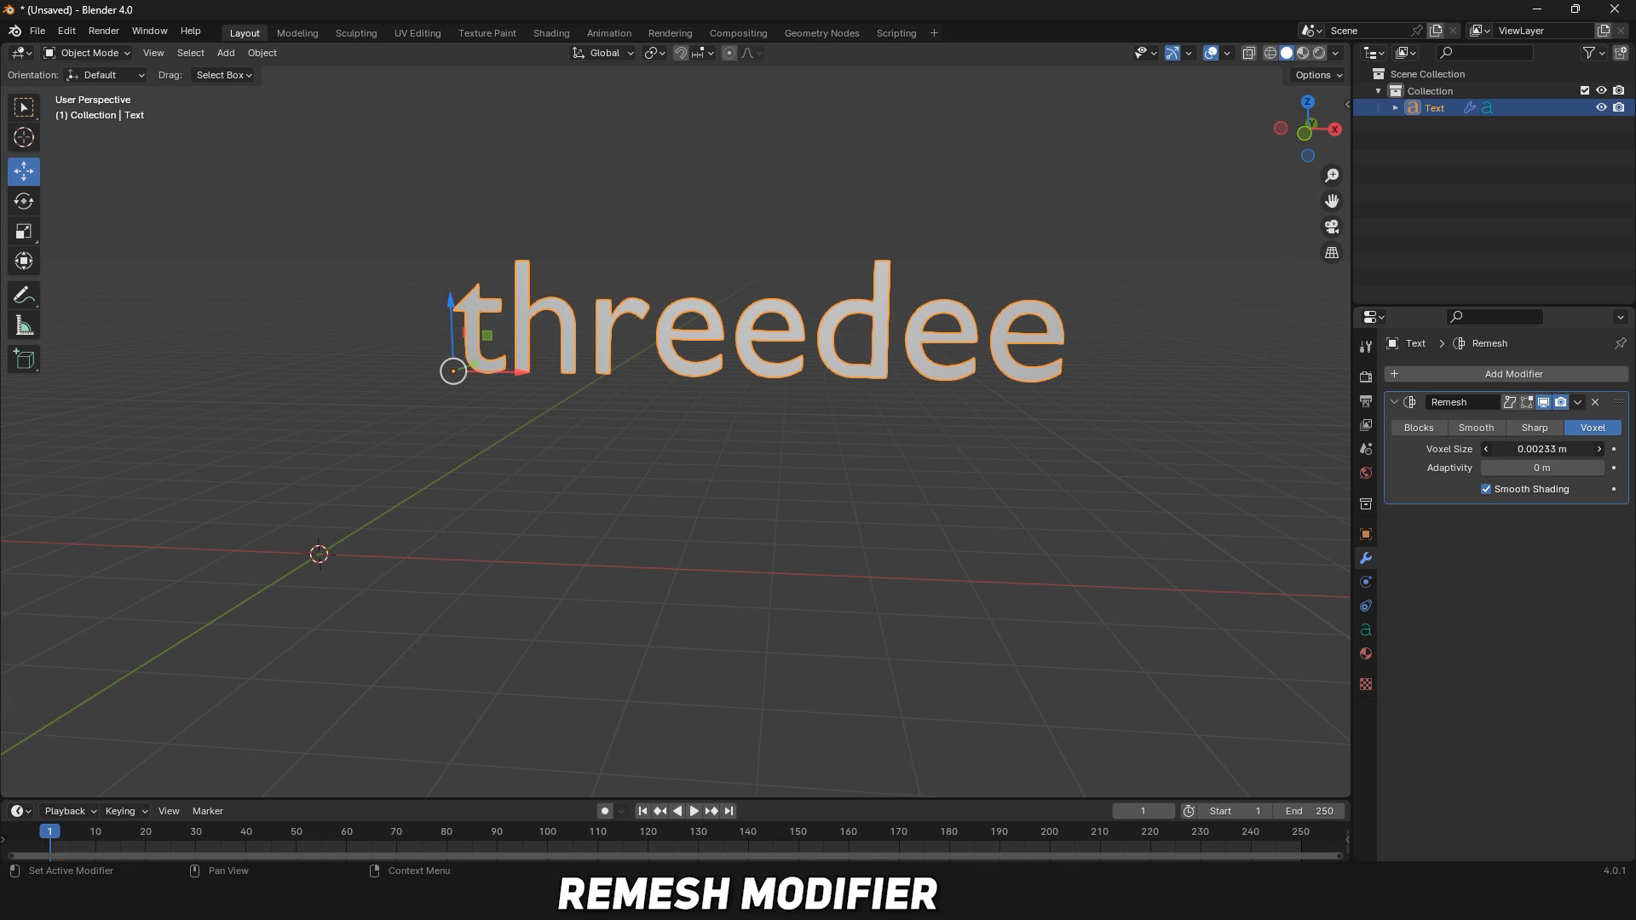
pyautogui.moveTo(1406, 449); pyautogui.dragTo(1414, 450)
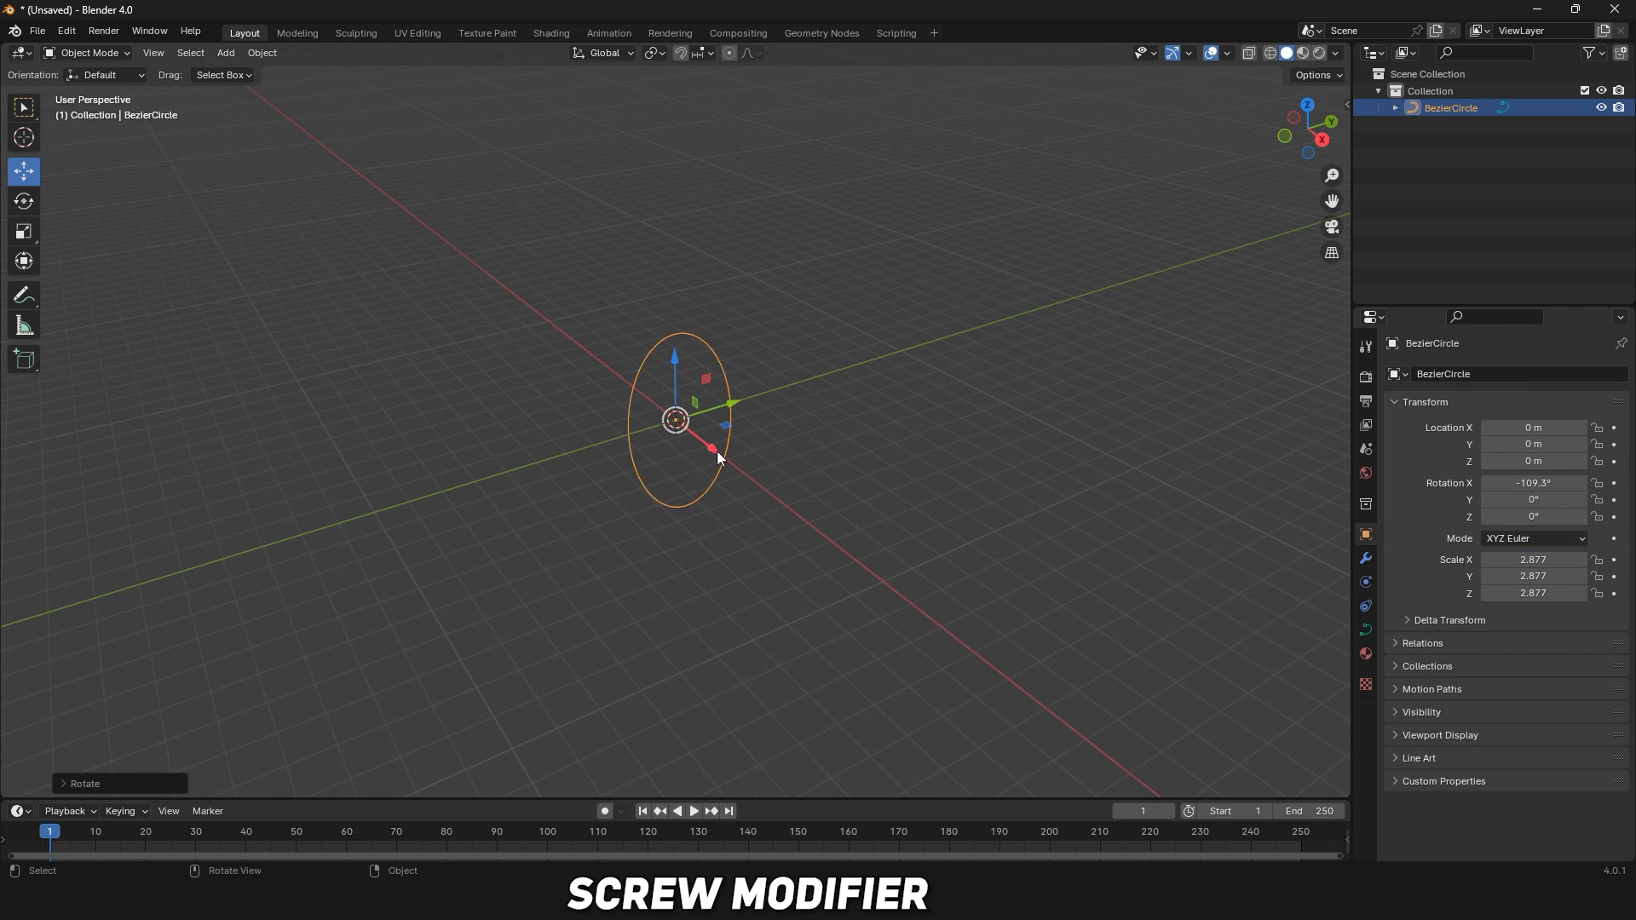
# Move the Bezier circle about 9.47 m along the X axis and set its origin to the 3D cursor.
pyautogui.moveTo(717, 452); pyautogui.dragTo(847, 554)
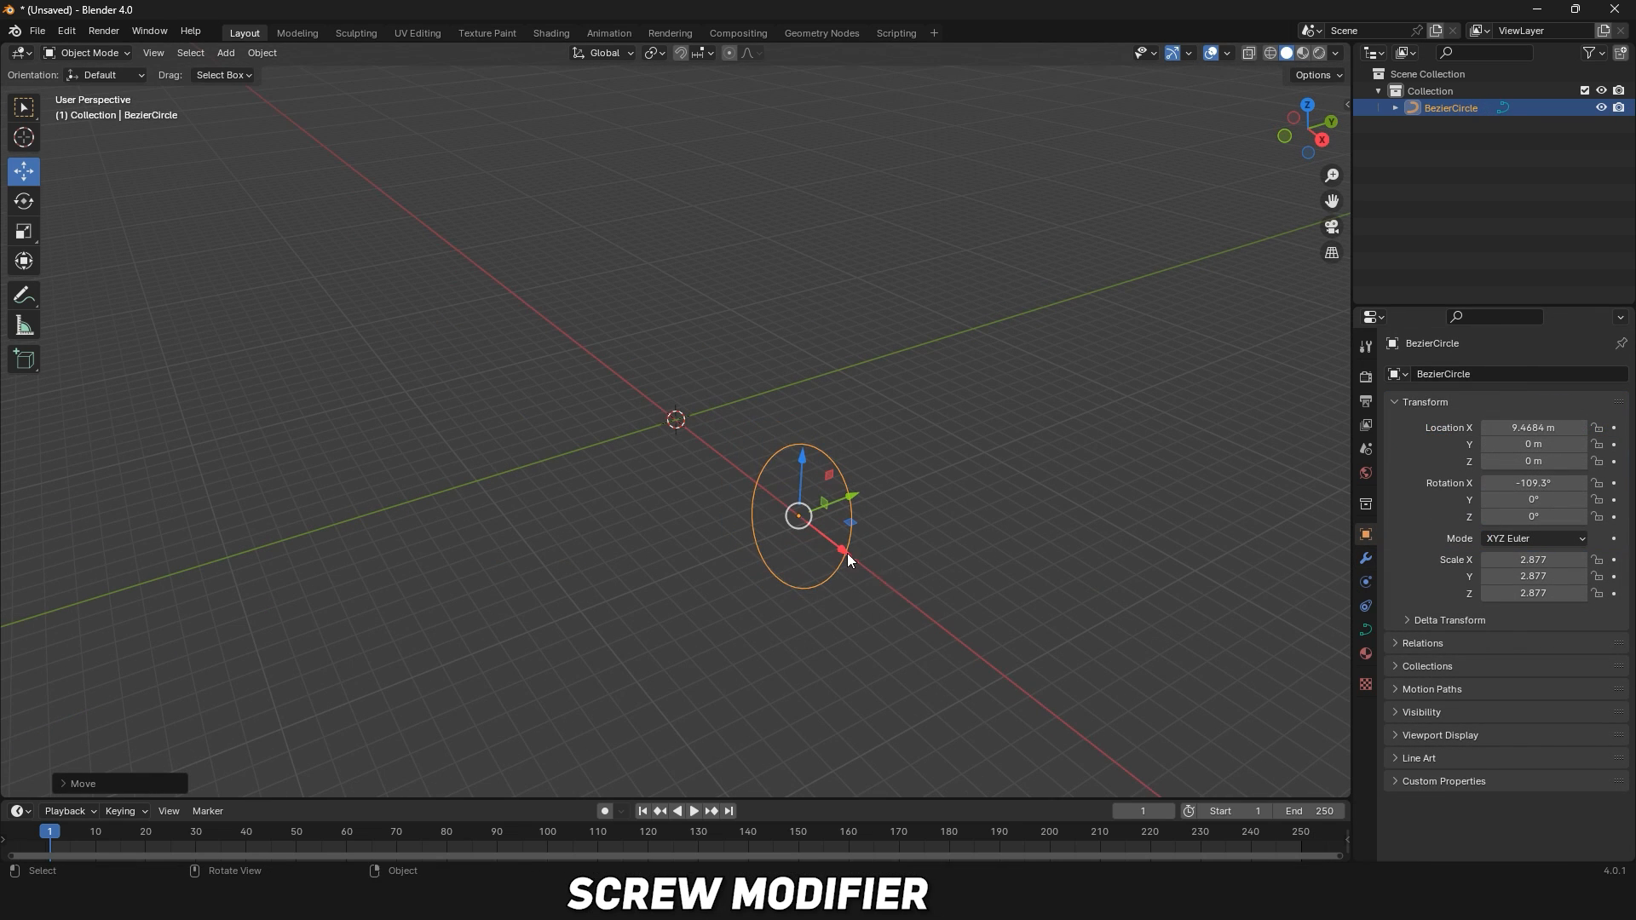
pyautogui.rightClick(918, 576)
pyautogui.moveTo(907, 635)
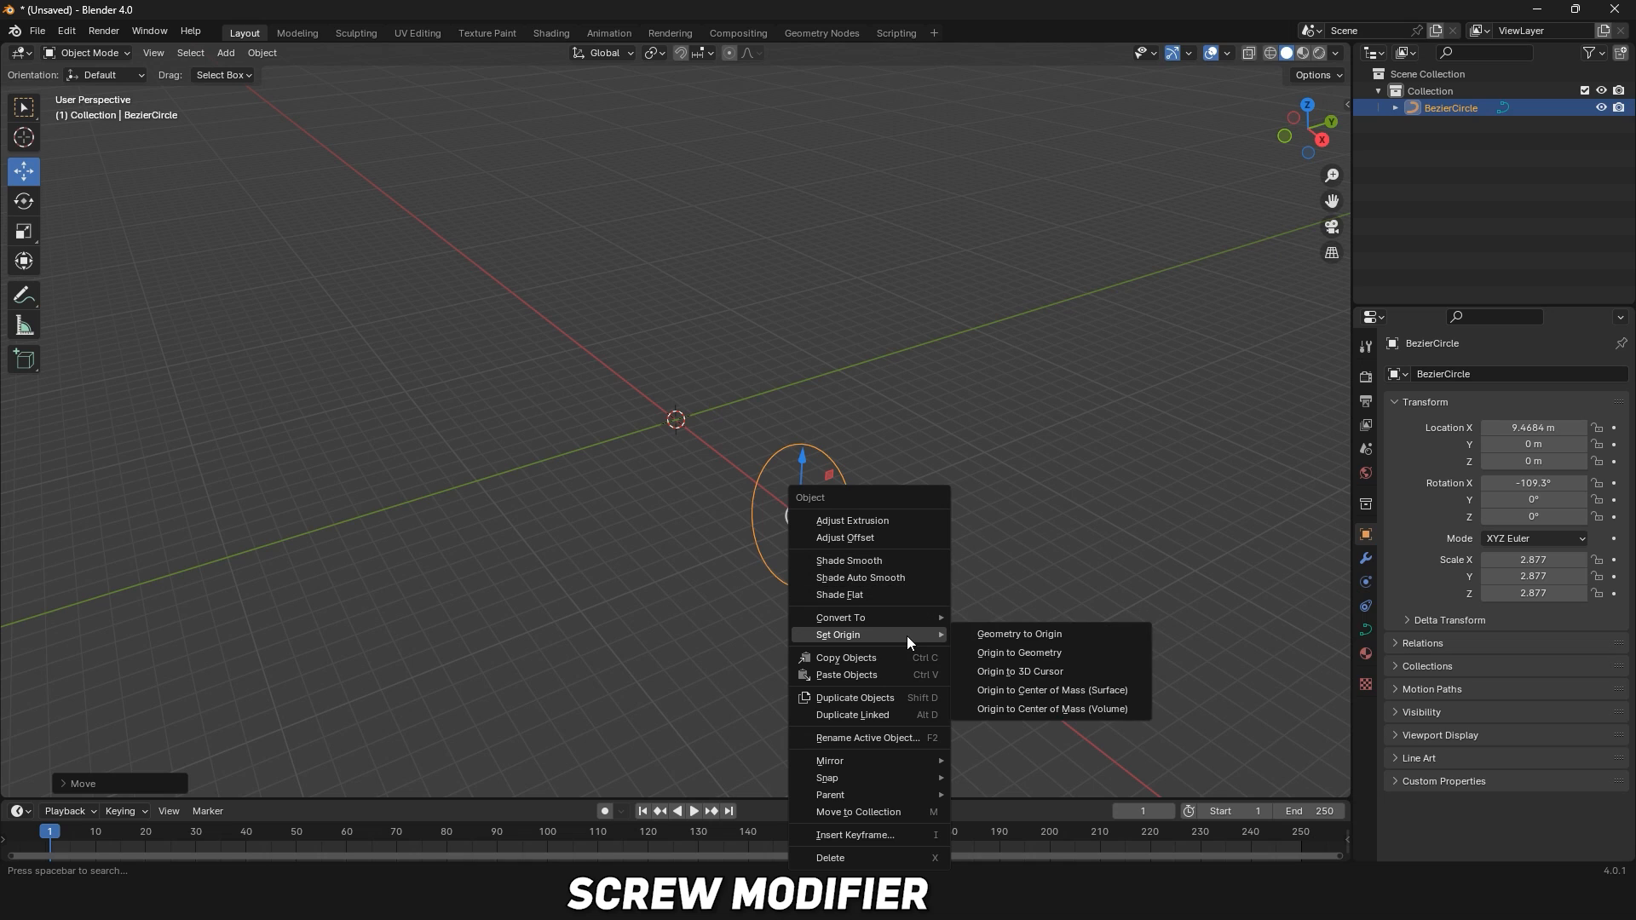
pyautogui.click(1019, 672)
# Apply the Bezier circle's object transforms and add a Screw modifier to it.
pyautogui.click(263, 53)
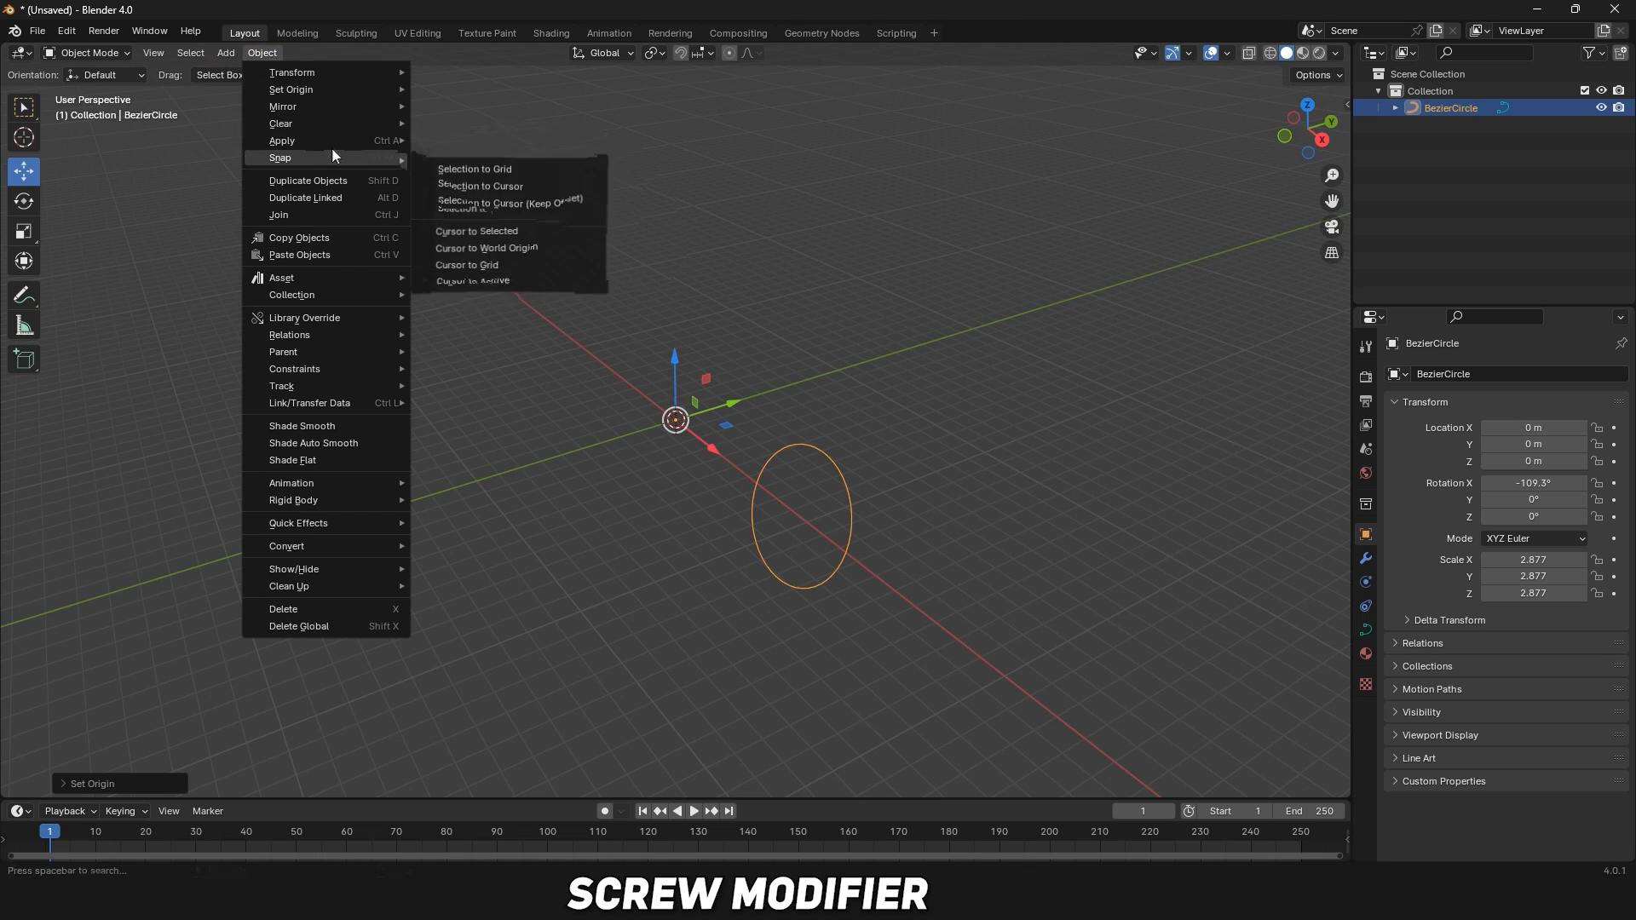
pyautogui.moveTo(335, 145)
pyautogui.click(546, 157)
pyautogui.click(1366, 559)
pyautogui.click(1399, 375)
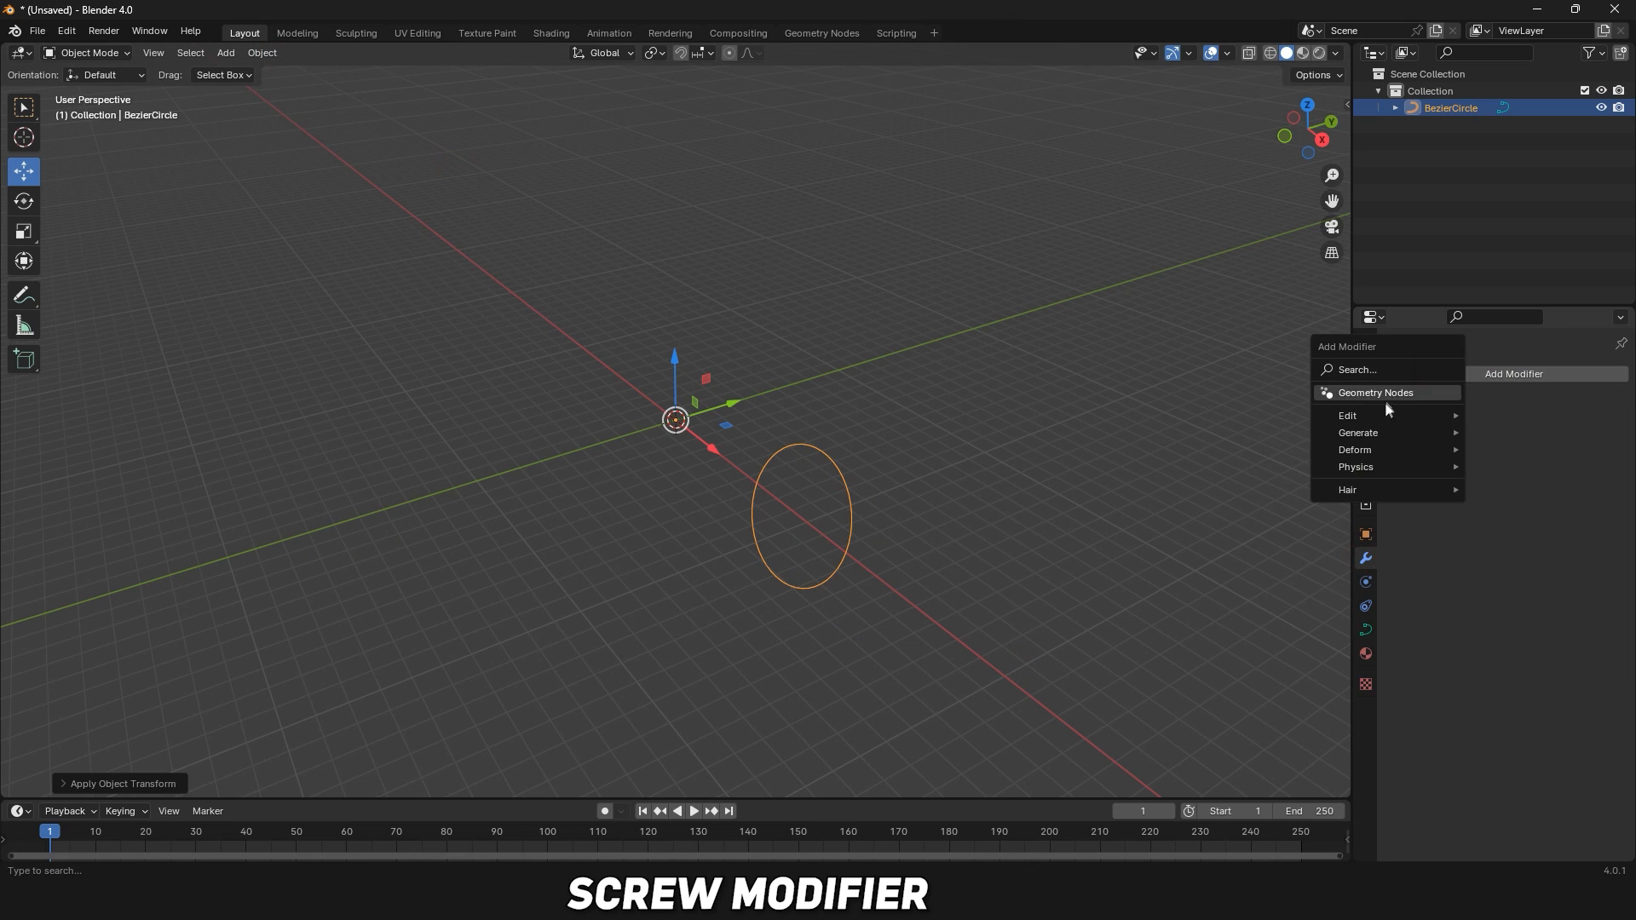
pyautogui.moveTo(1378, 433)
pyautogui.click(1521, 551)
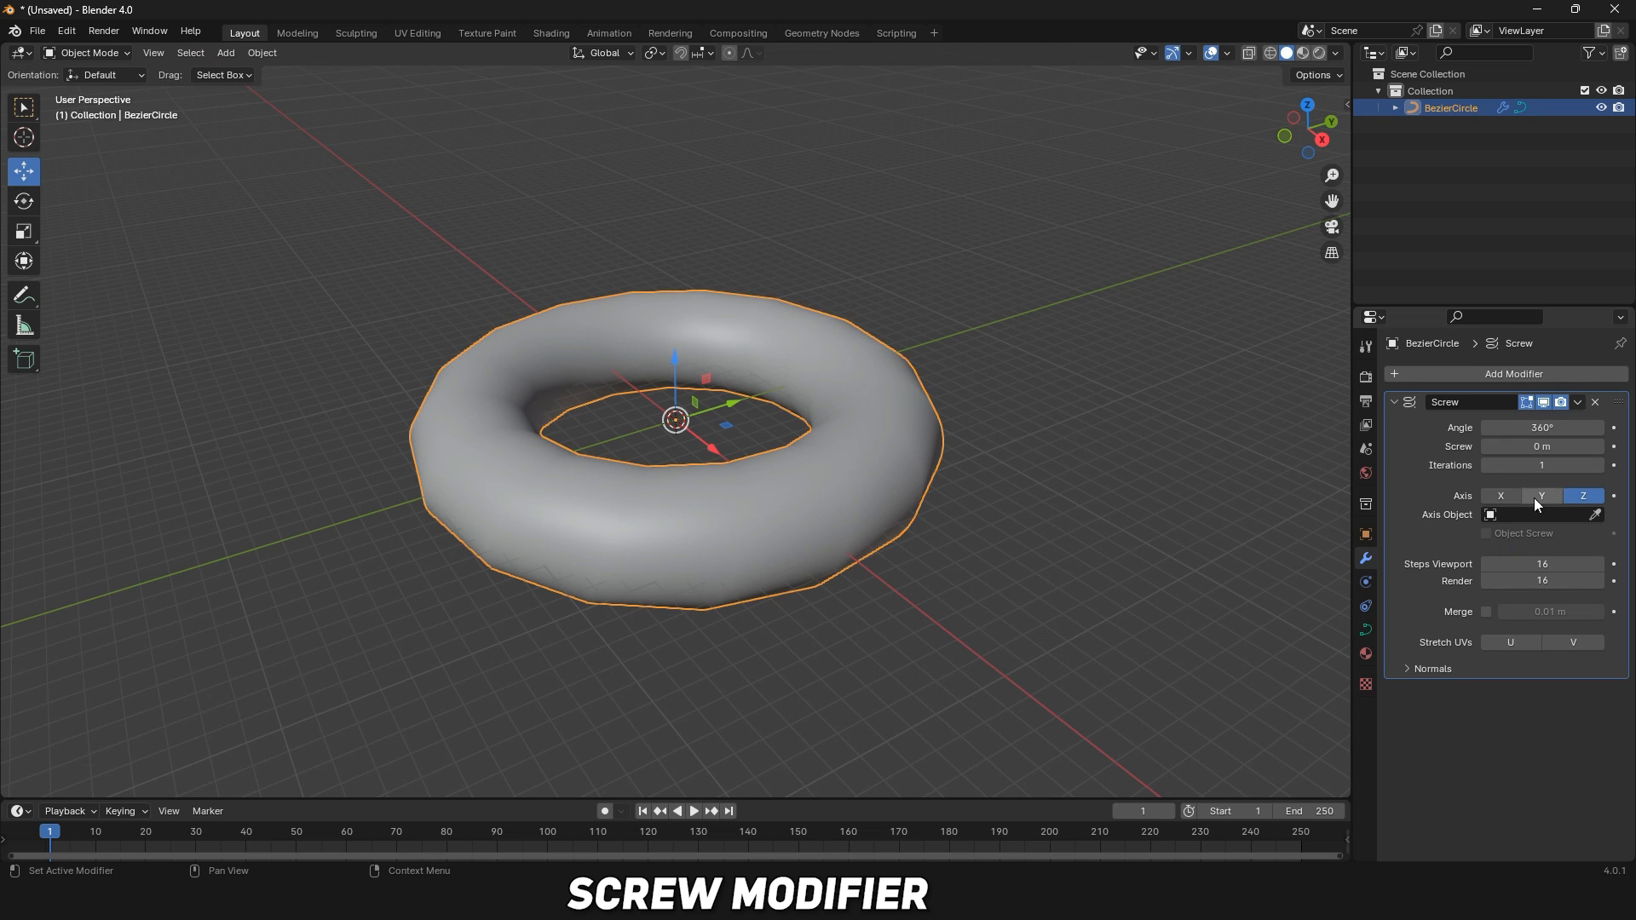
# Set the Screw modifier's Screw offset to 2.2 m so the ring opens into a helix turn.
pyautogui.moveTo(1534, 446); pyautogui.dragTo(1586, 446)
pyautogui.moveTo(1040, 462); pyautogui.dragTo(879, 461, button='middle')
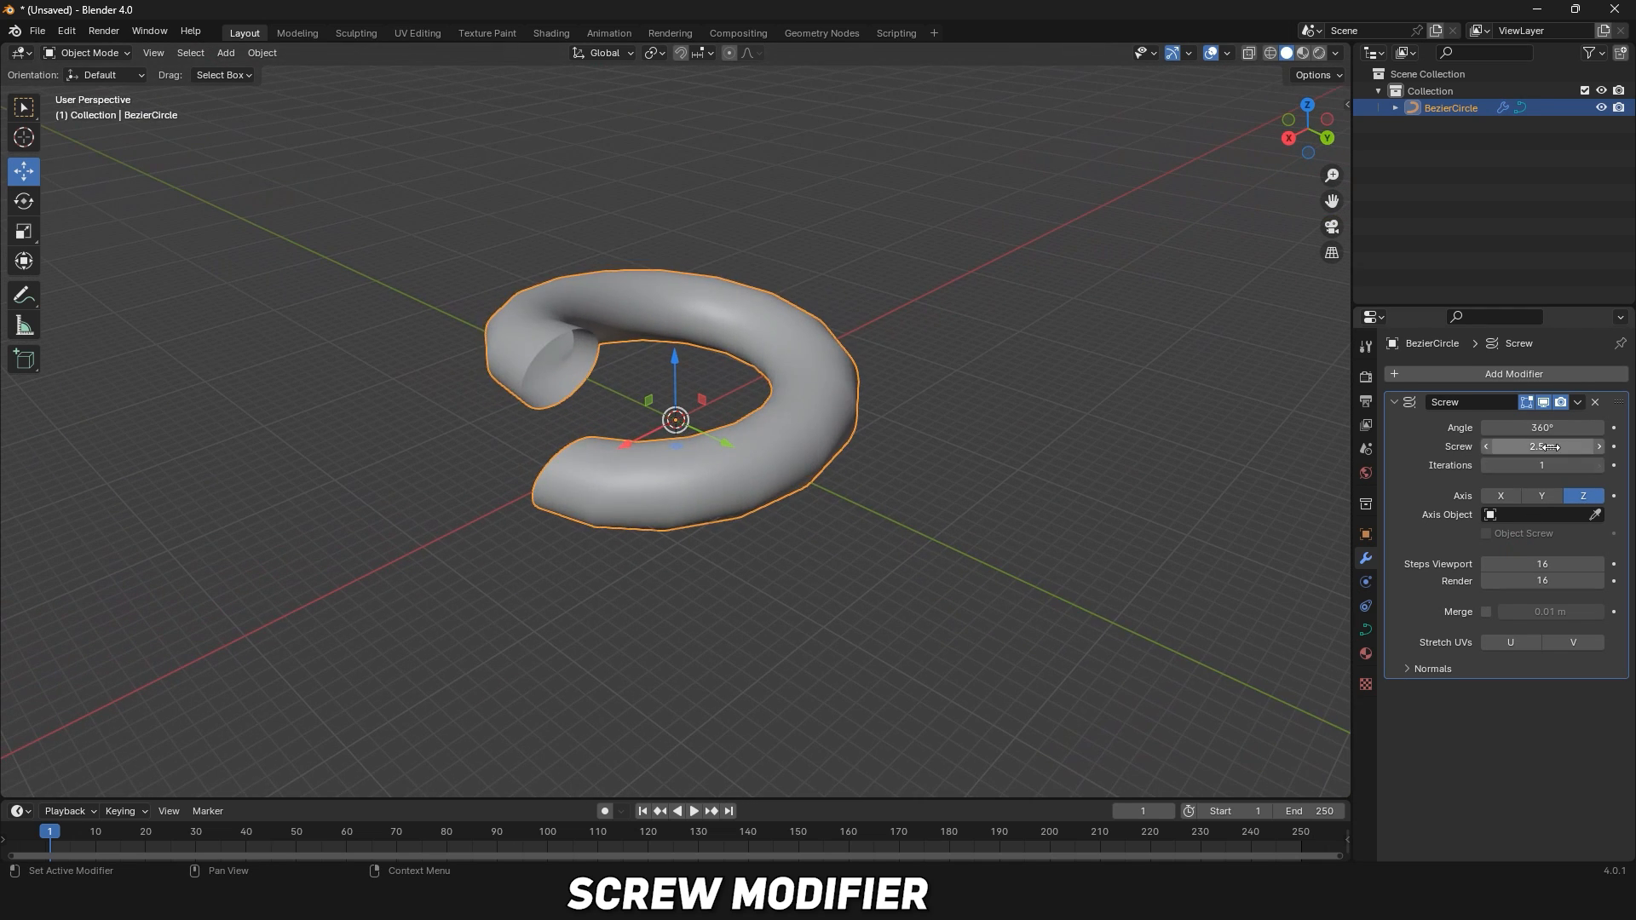
pyautogui.moveTo(1552, 447)
pyautogui.mouseDown()
pyautogui.moveTo(1527, 448)
pyautogui.moveTo(1546, 447)
pyautogui.mouseUp()
# Raise the Screw modifier's Iterations to 7 to build a tall spring.
pyautogui.click(1599, 467)
pyautogui.click(1599, 466)
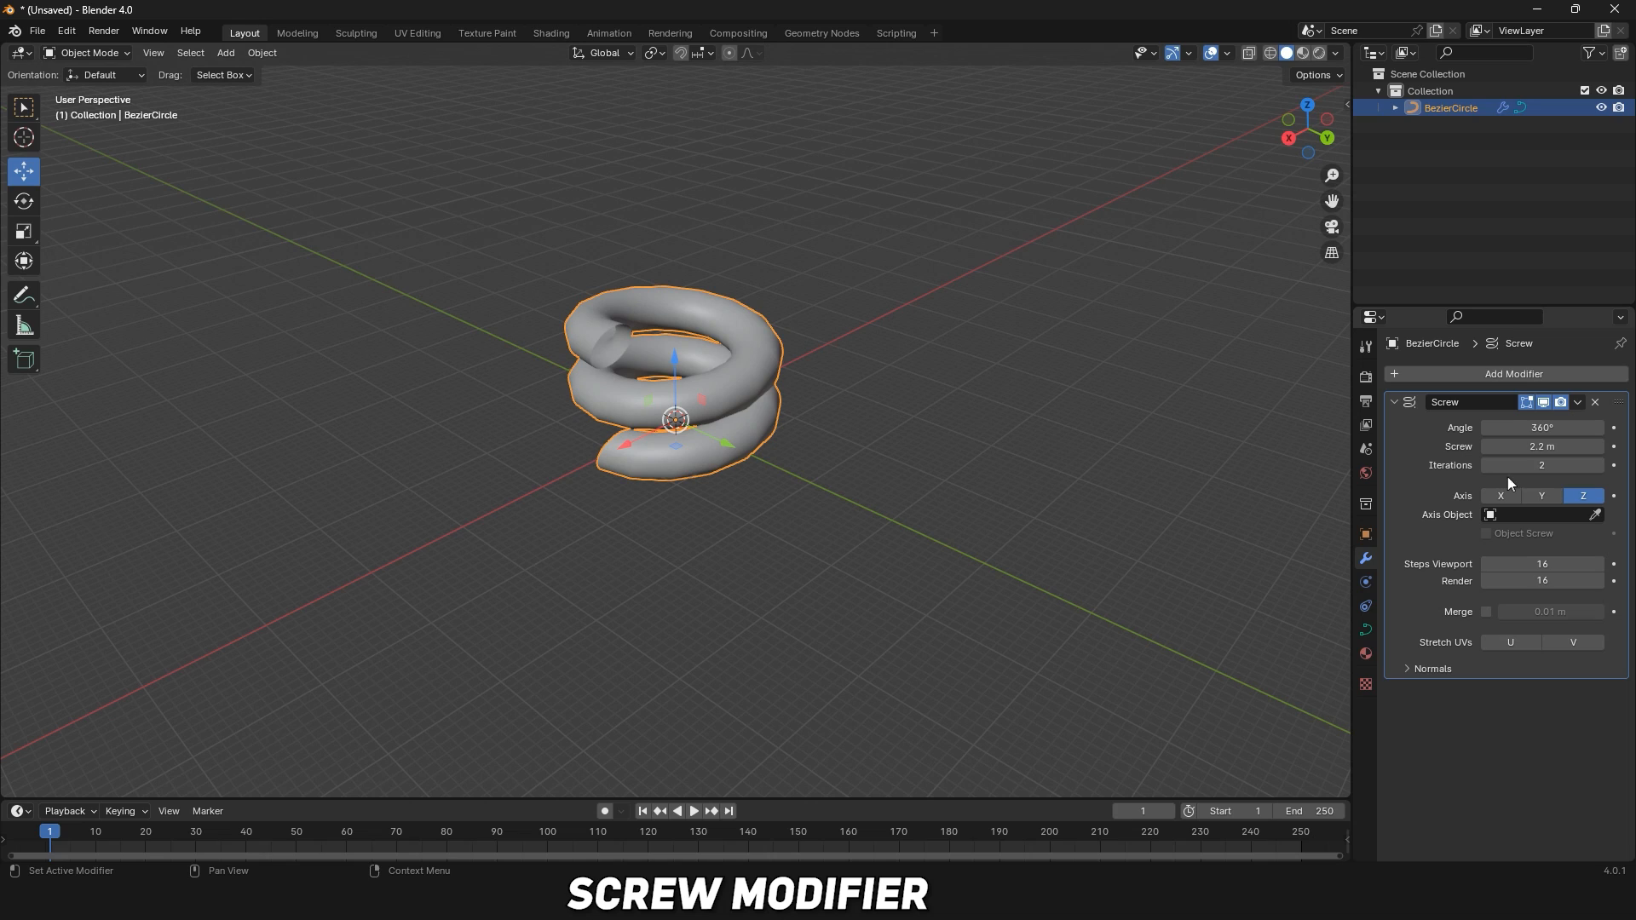
pyautogui.click(1599, 466)
pyautogui.click(1599, 465)
pyautogui.moveTo(1103, 424); pyautogui.dragTo(1230, 445, button='middle')
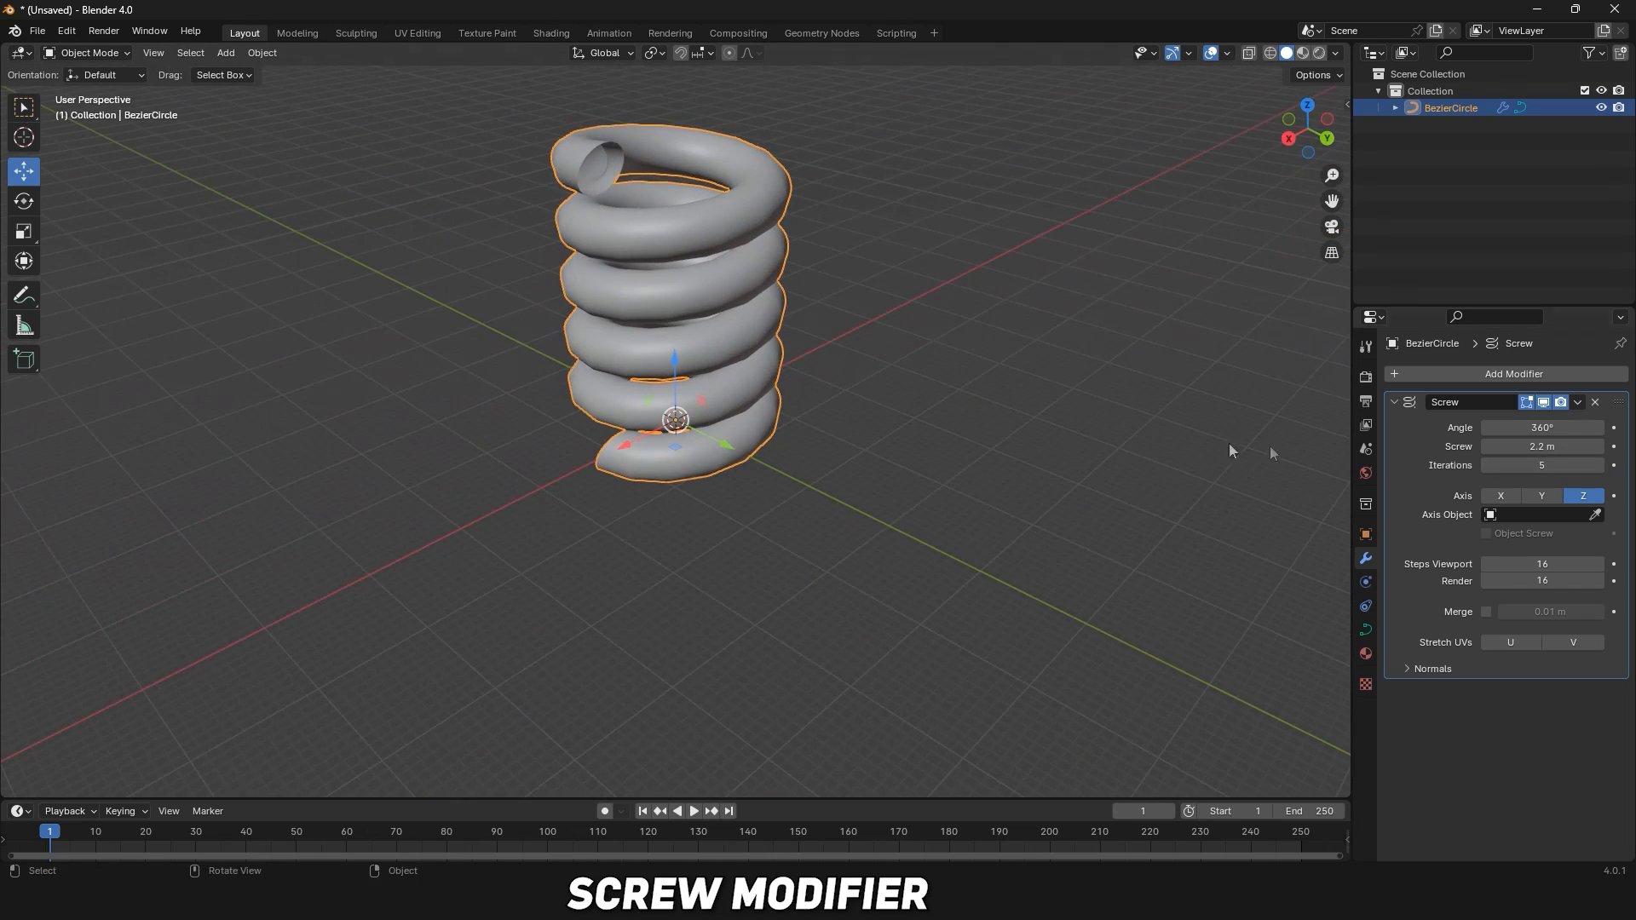
pyautogui.click(1599, 465)
pyautogui.click(1599, 465)
pyautogui.moveTo(941, 384); pyautogui.dragTo(859, 353, button='middle')
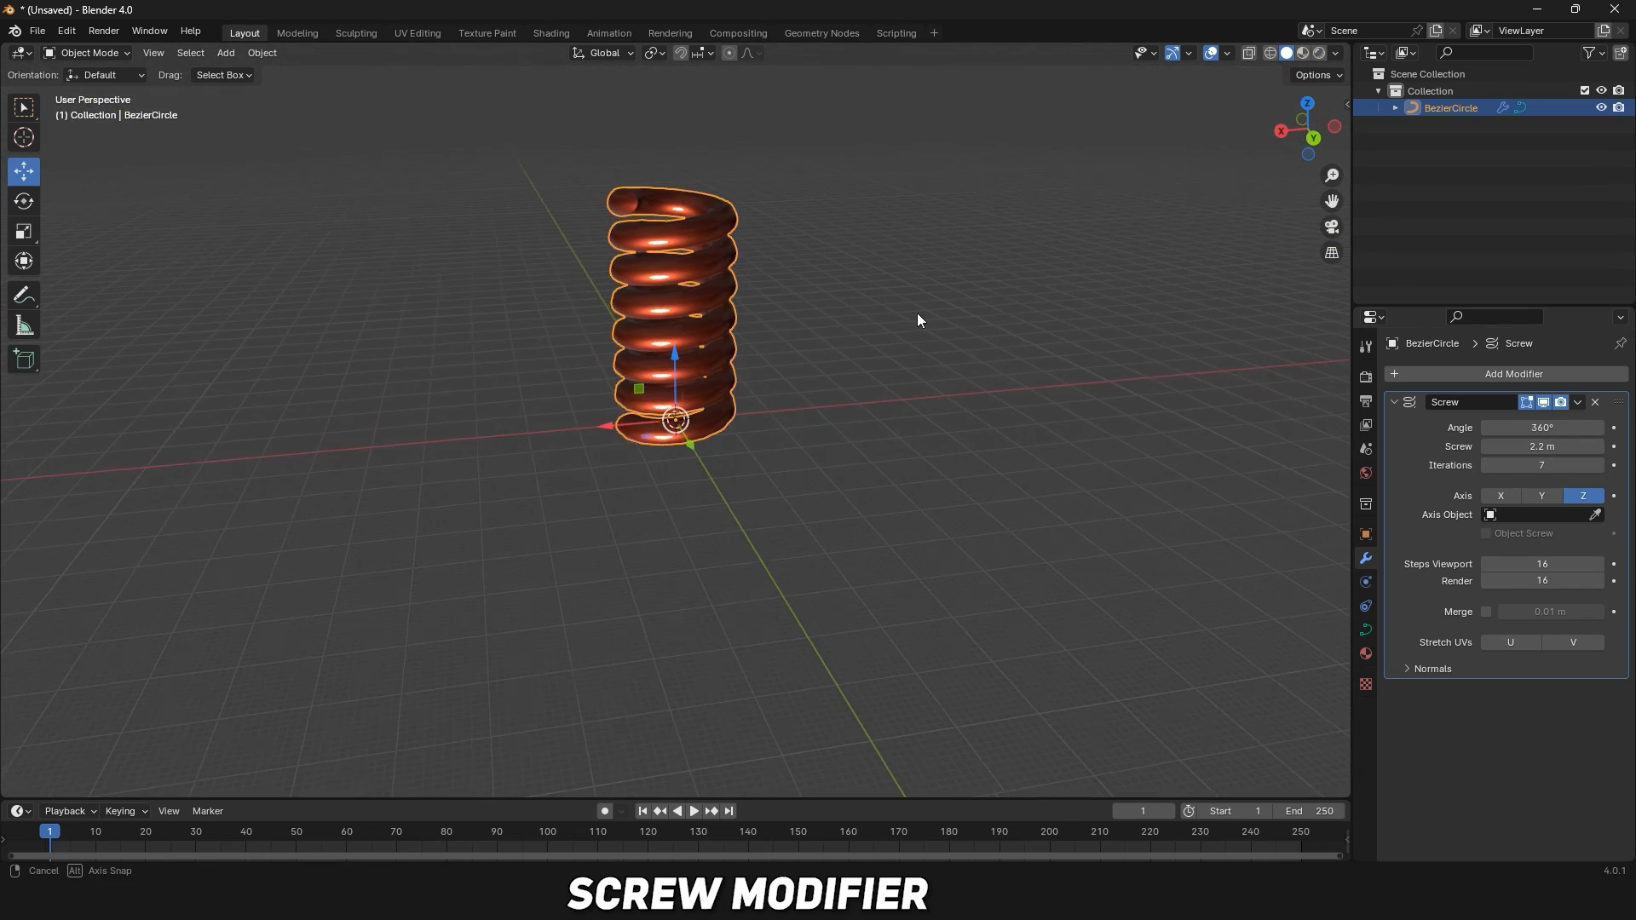
pyautogui.moveTo(917, 313); pyautogui.dragTo(997, 314, button='middle')
# Increase the spring's Screw offset and reduce the Screw modifier's Angle.
pyautogui.moveTo(1543, 446)
pyautogui.mouseDown()
pyautogui.moveTo(1618, 446)
pyautogui.moveTo(1575, 447)
pyautogui.mouseUp()
pyautogui.scroll(-2, 1312, 464)
pyautogui.moveTo(1543, 428); pyautogui.dragTo(1513, 447)
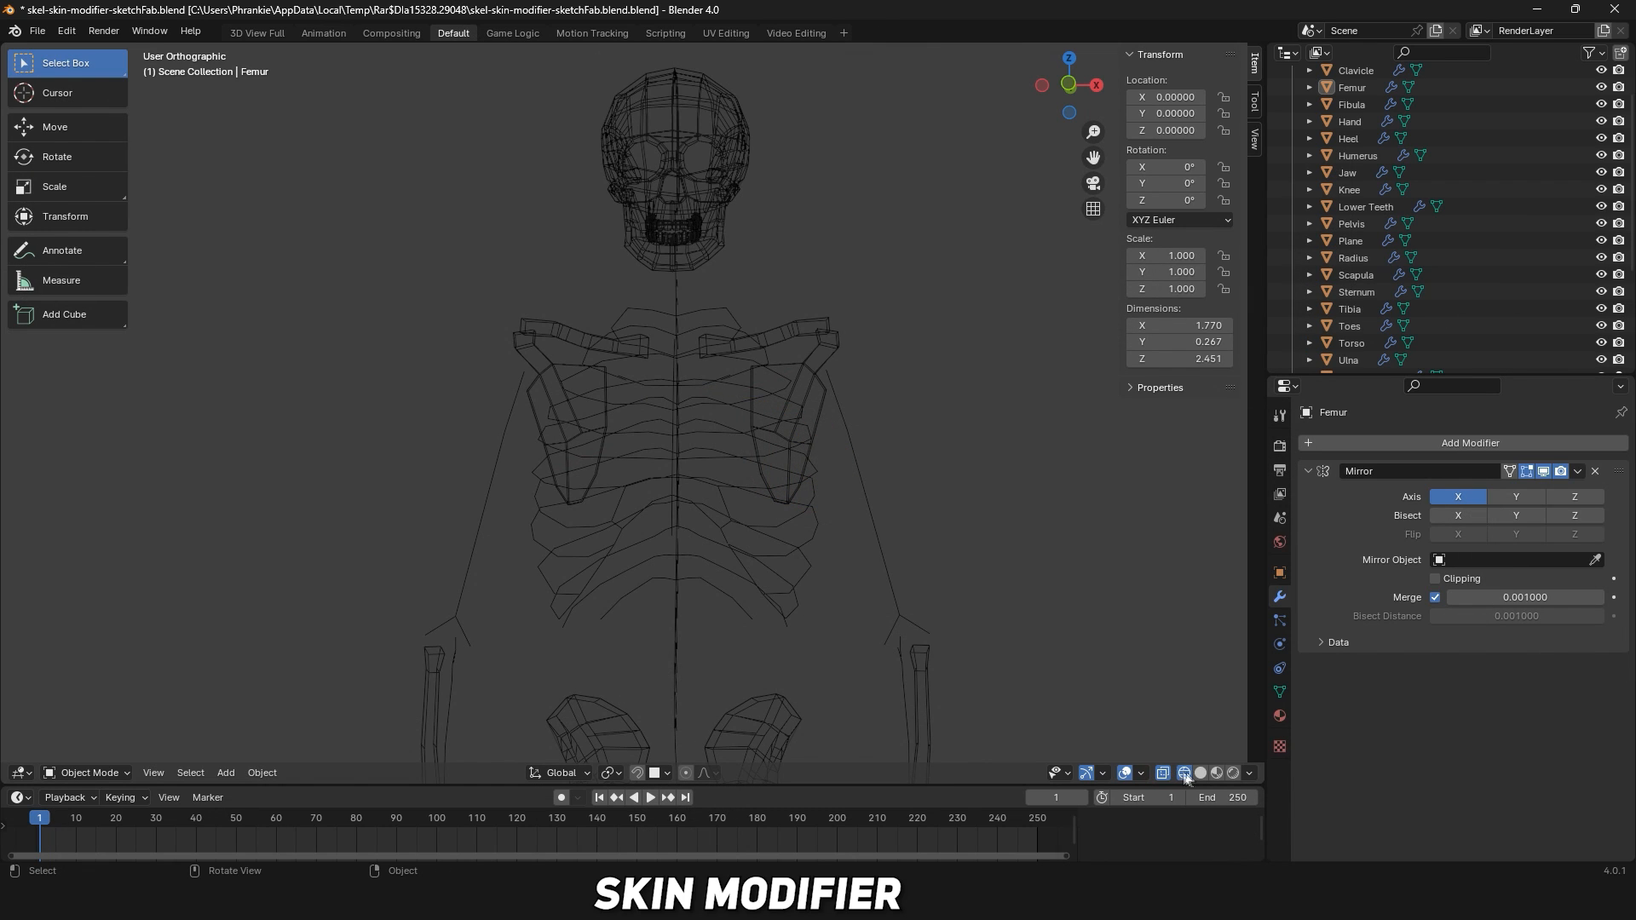
# Compare the skeleton in Solid, Material Preview and Rendered viewport shading, ending on Material Preview.
pyautogui.click(1199, 774)
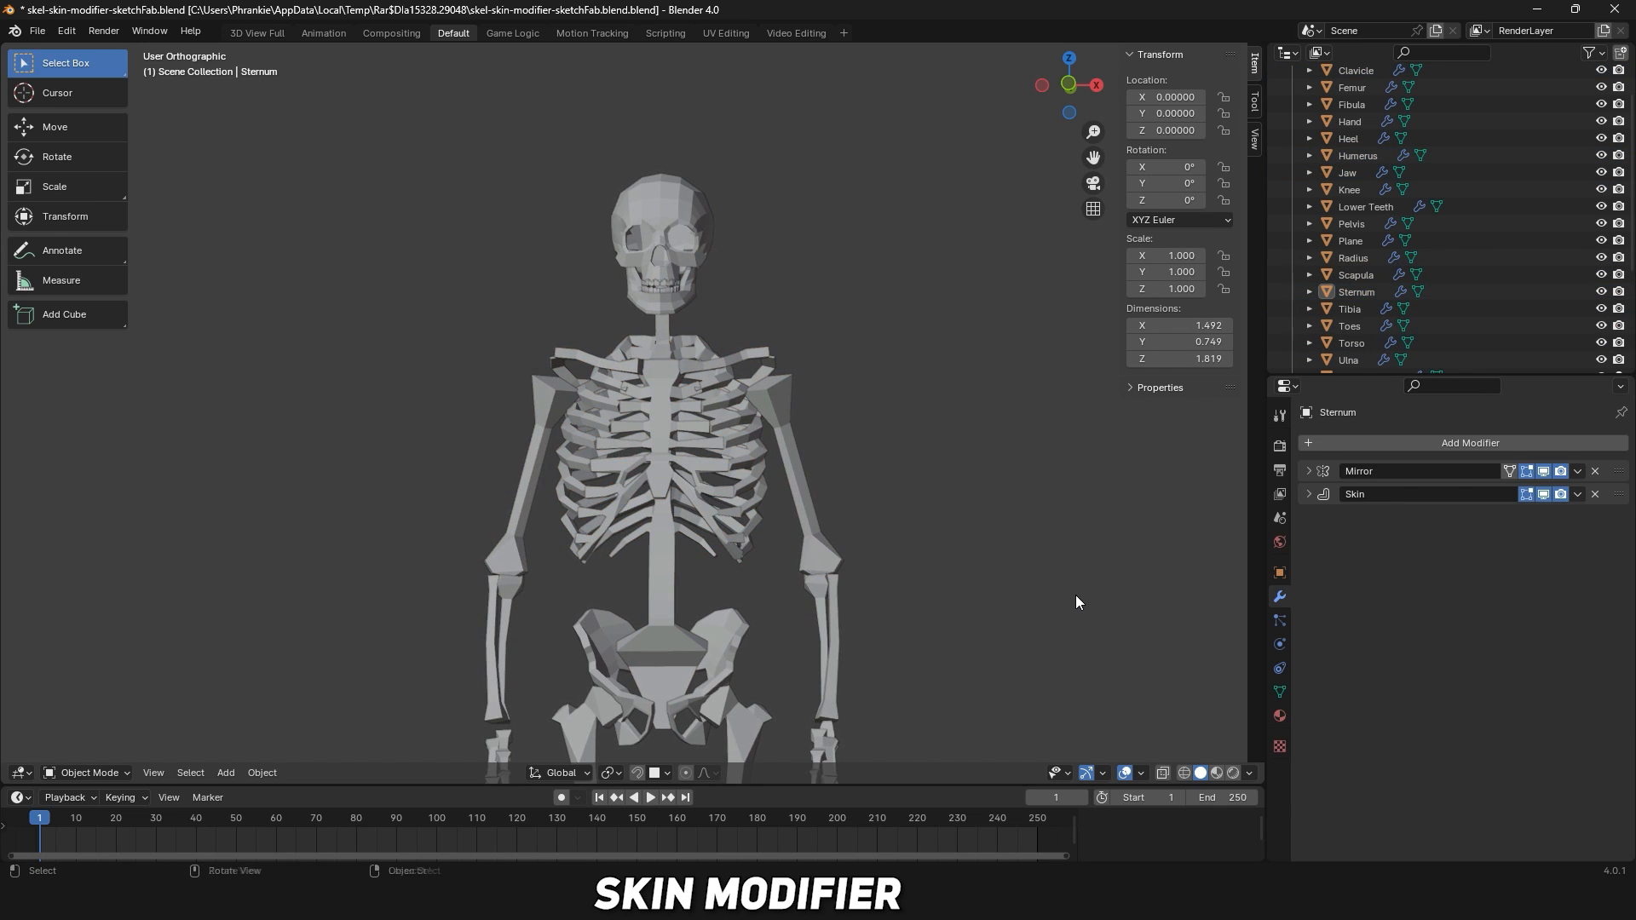
pyautogui.click(1216, 773)
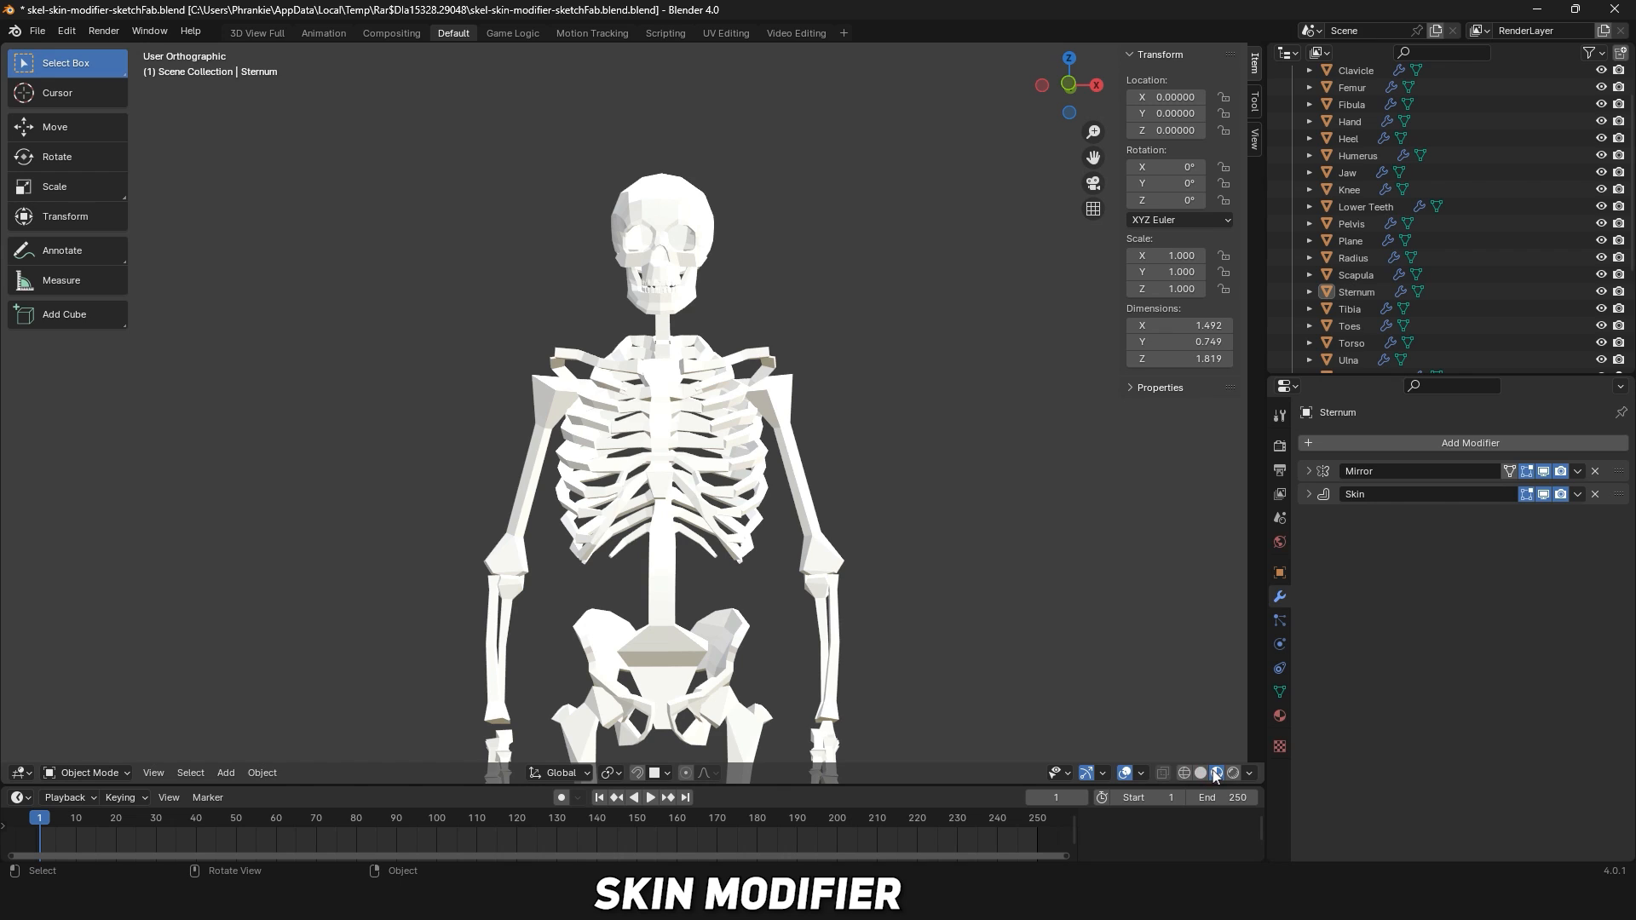
pyautogui.click(1232, 773)
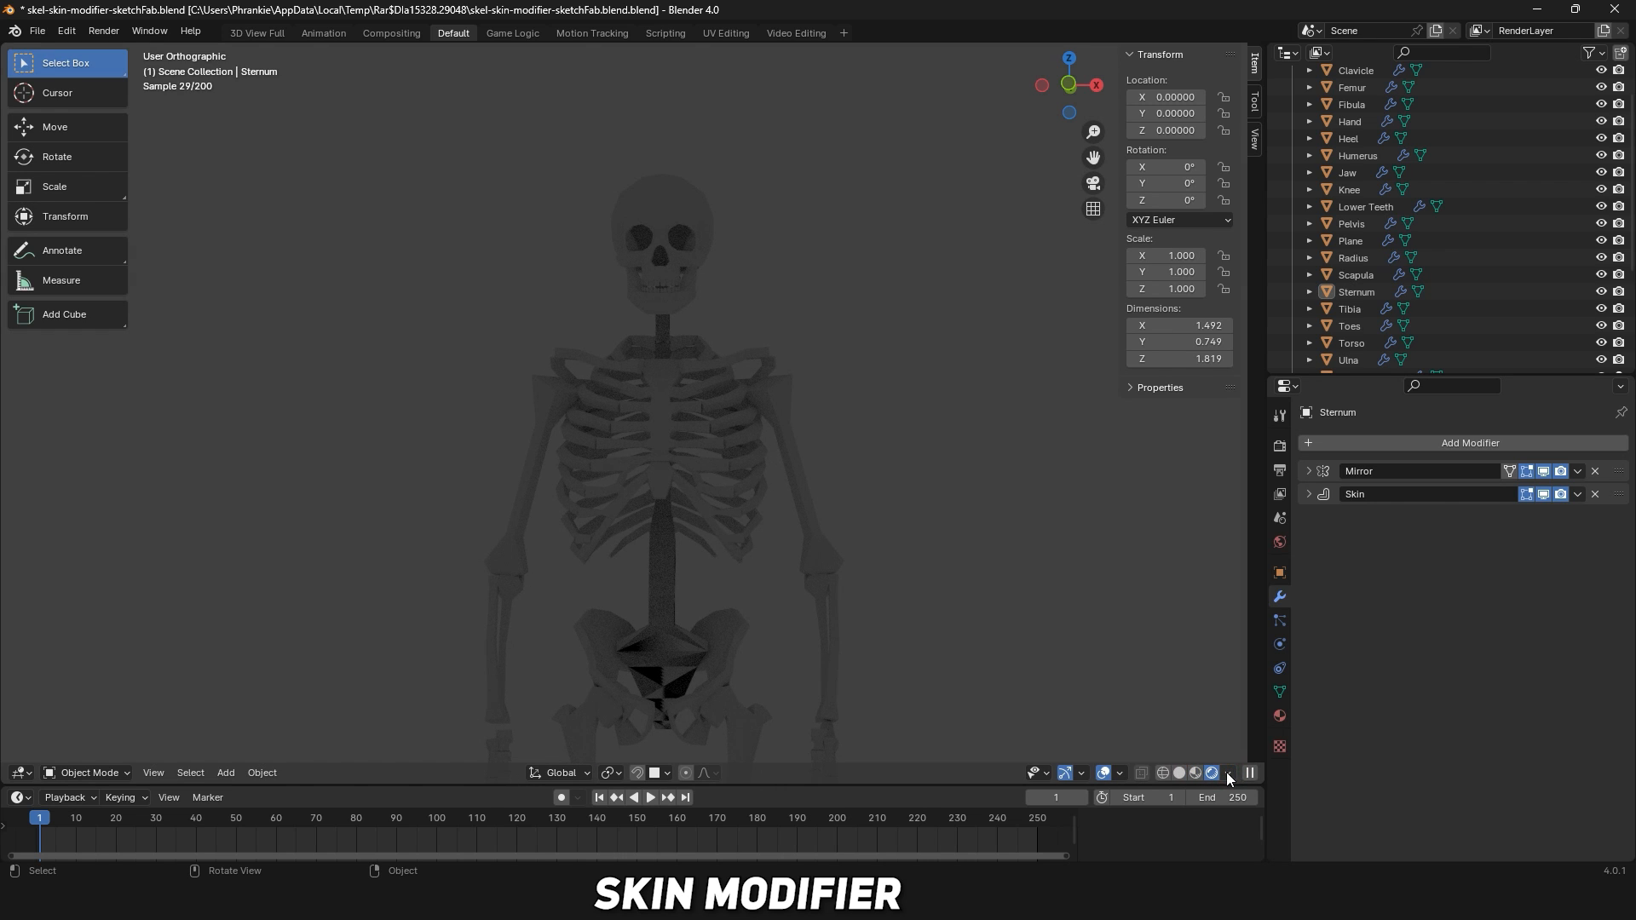
pyautogui.click(1195, 772)
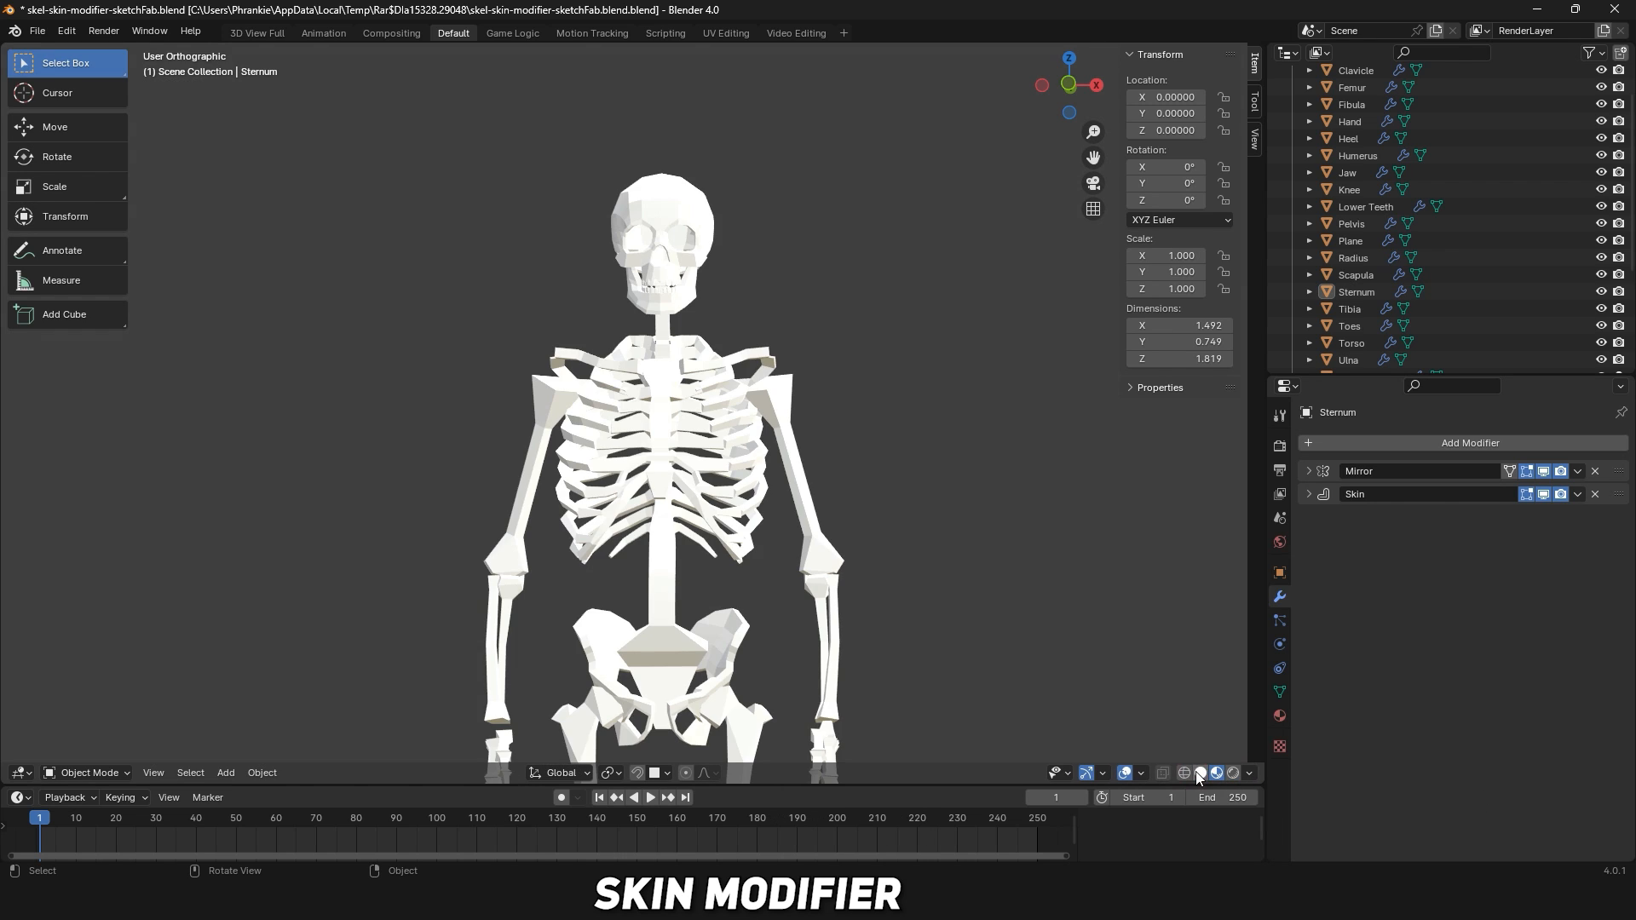
pyautogui.click(1232, 774)
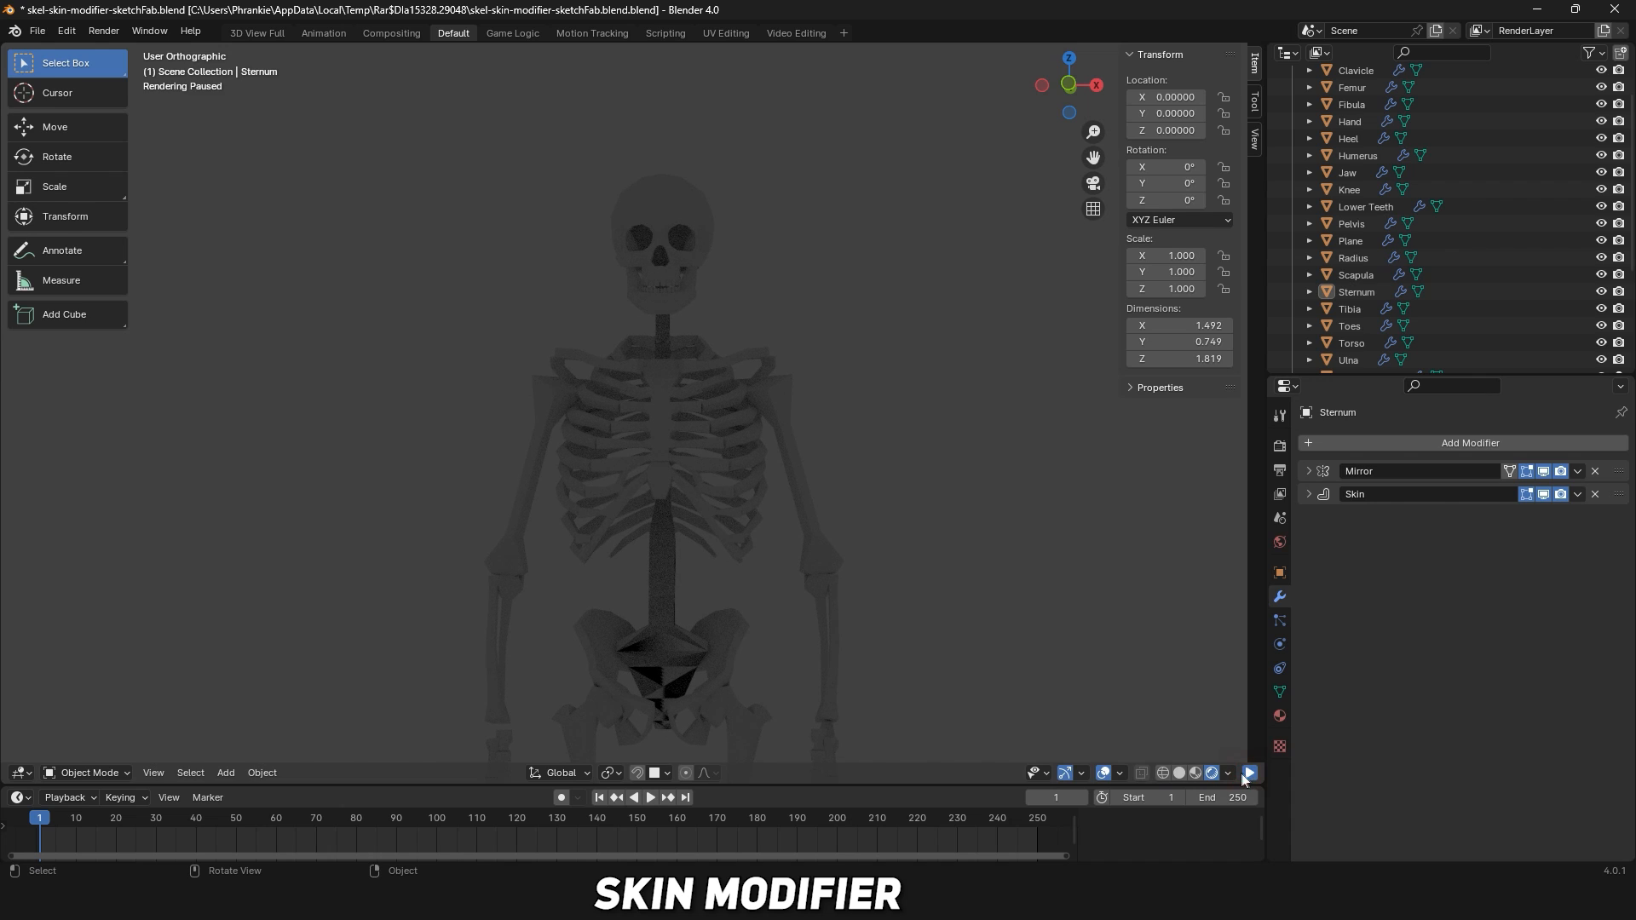
pyautogui.click(1198, 773)
# Try different HDRI lighting environments for the Material Preview and inspect the skeleton's skull and rib cage.
pyautogui.click(1247, 773)
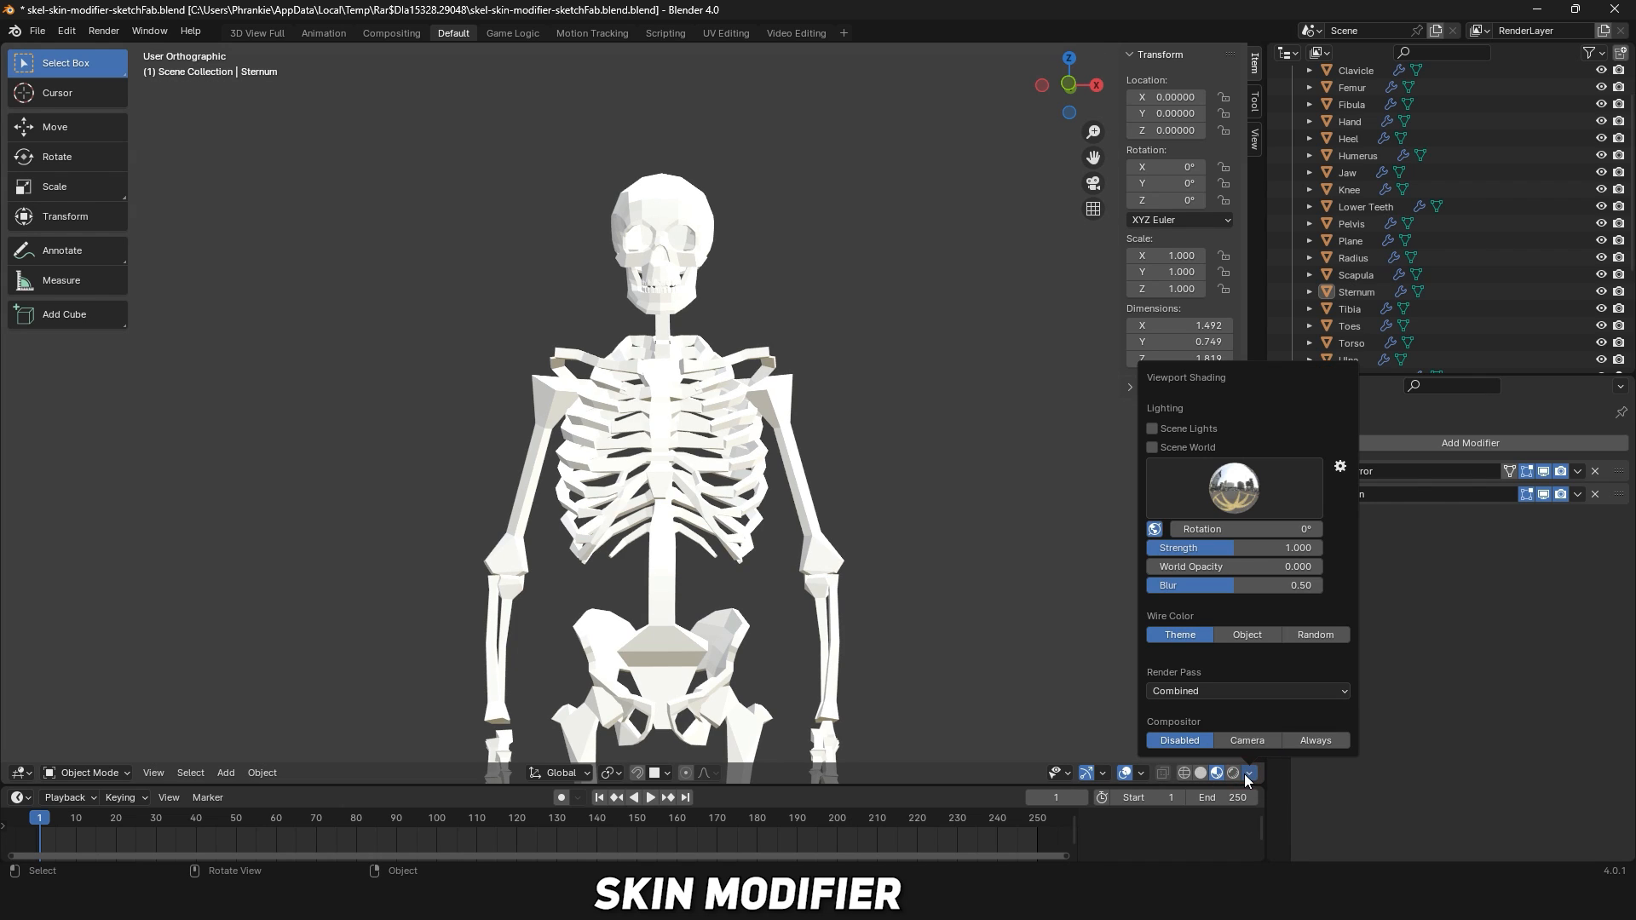
pyautogui.click(1230, 515)
pyautogui.click(1010, 552)
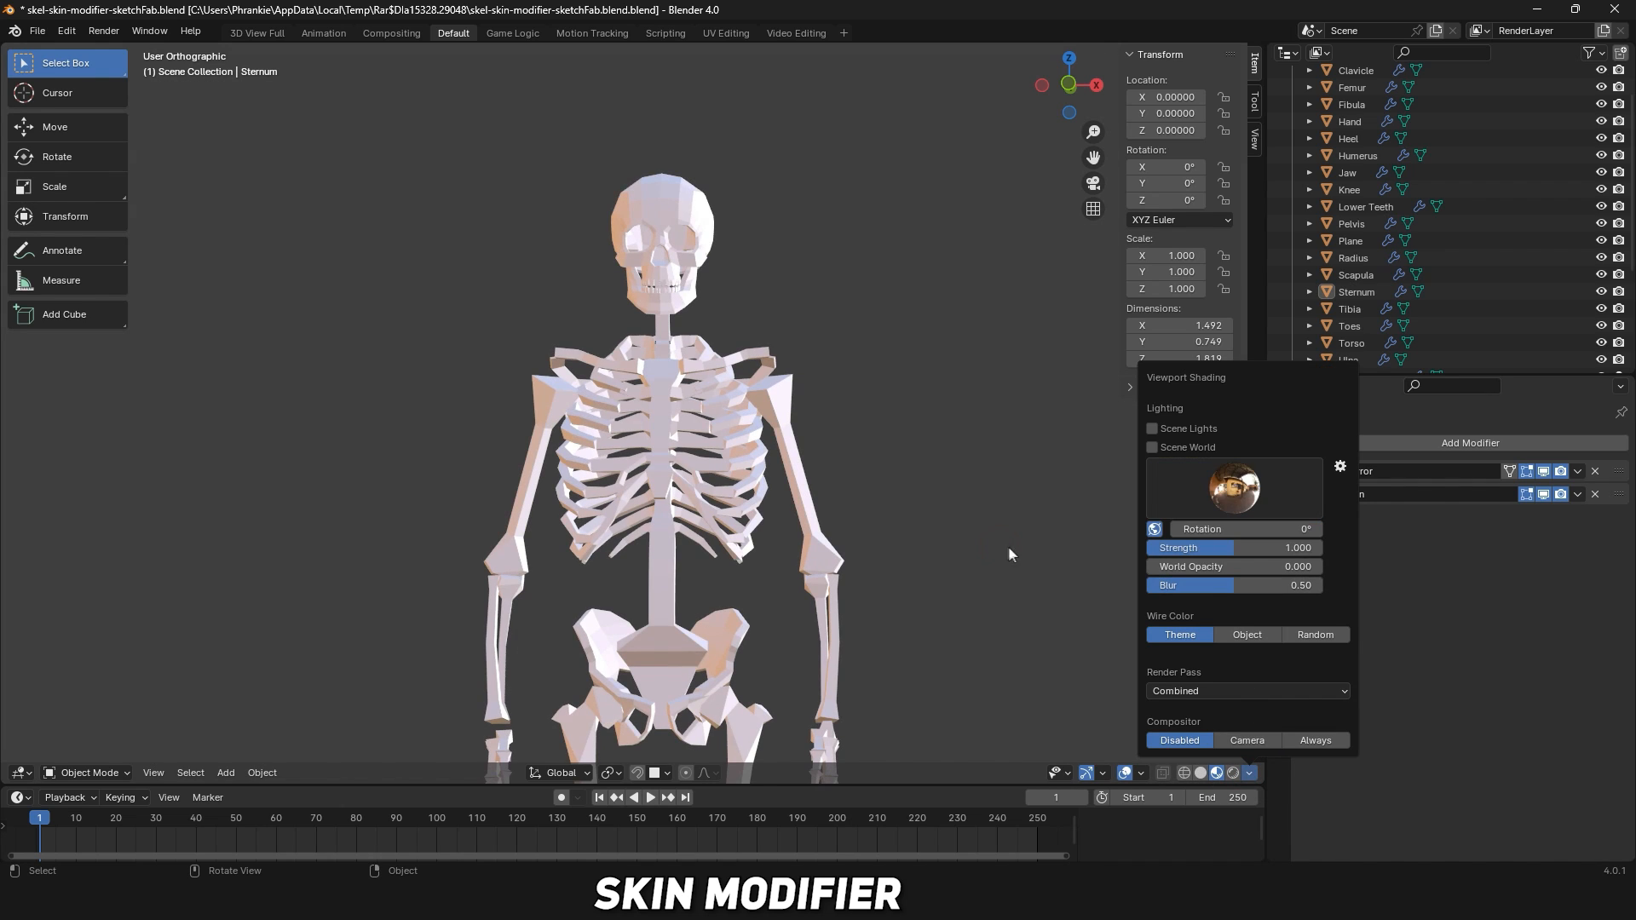
pyautogui.click(1228, 510)
pyautogui.click(1291, 570)
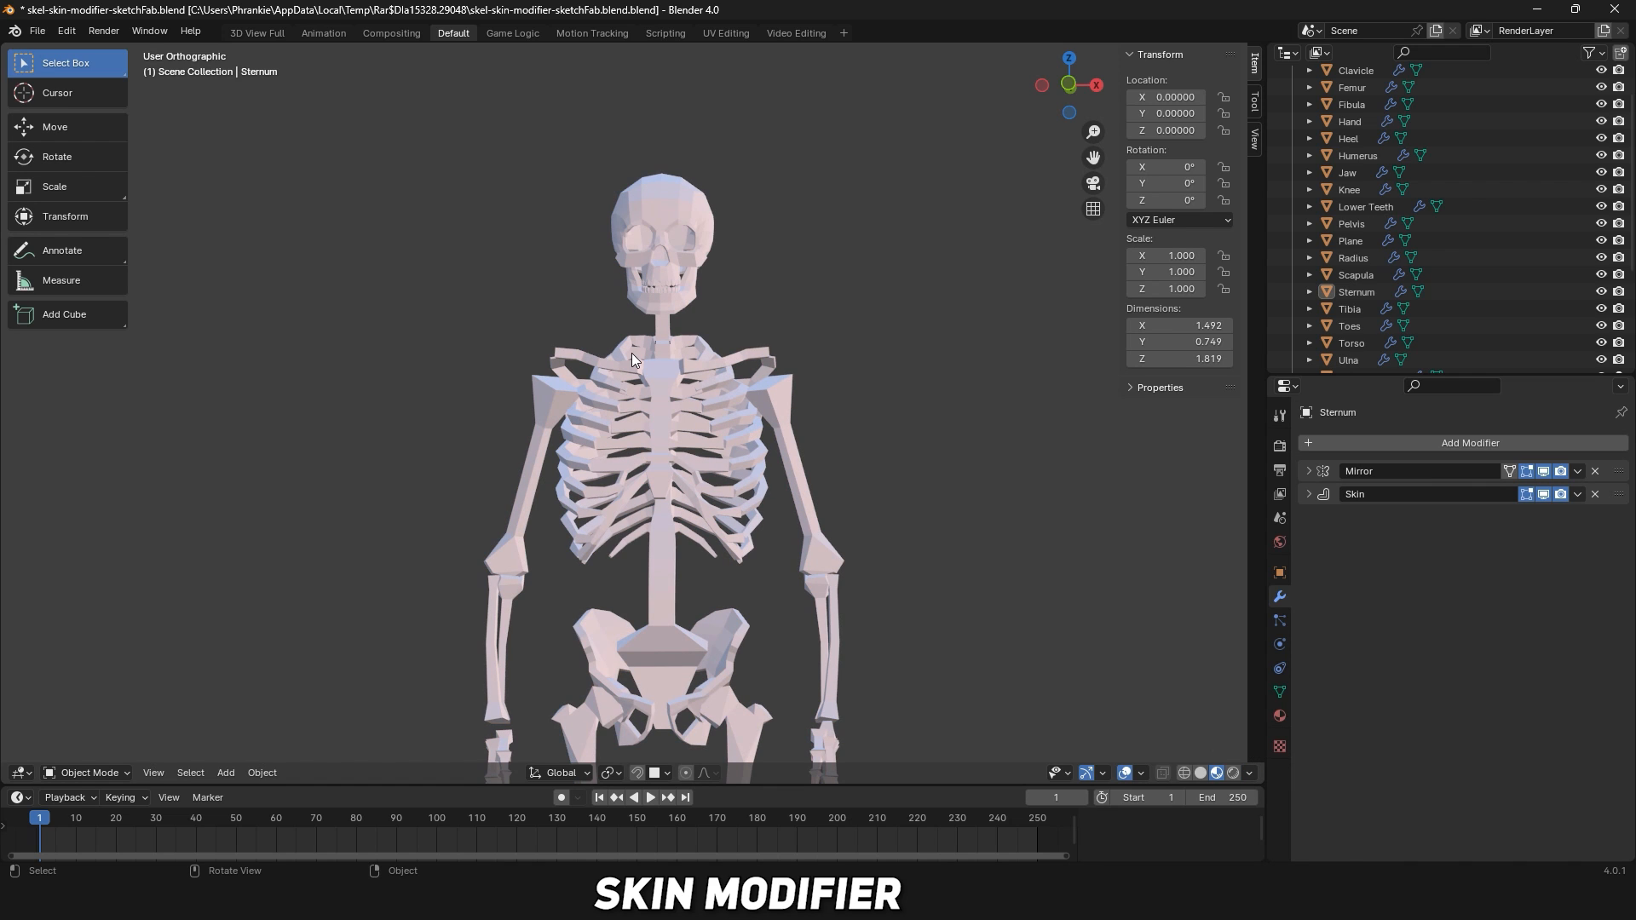
pyautogui.scroll(3, 631, 353)
pyautogui.scroll(-3, 633, 353)
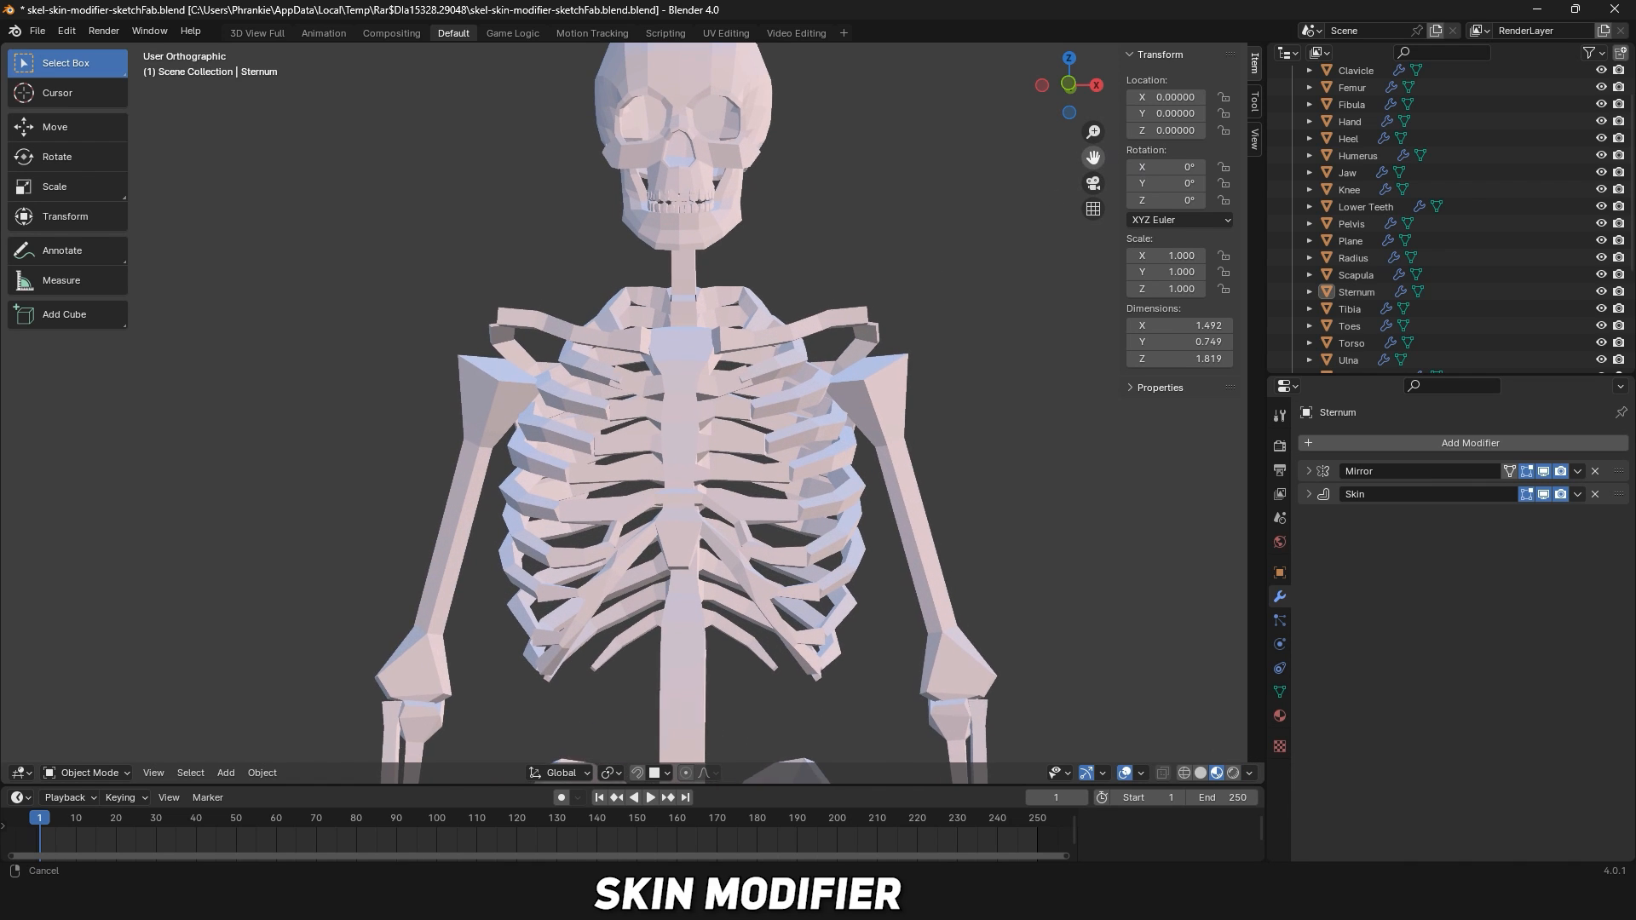
pyautogui.moveTo(633, 353); pyautogui.dragTo(897, 353, button='middle')
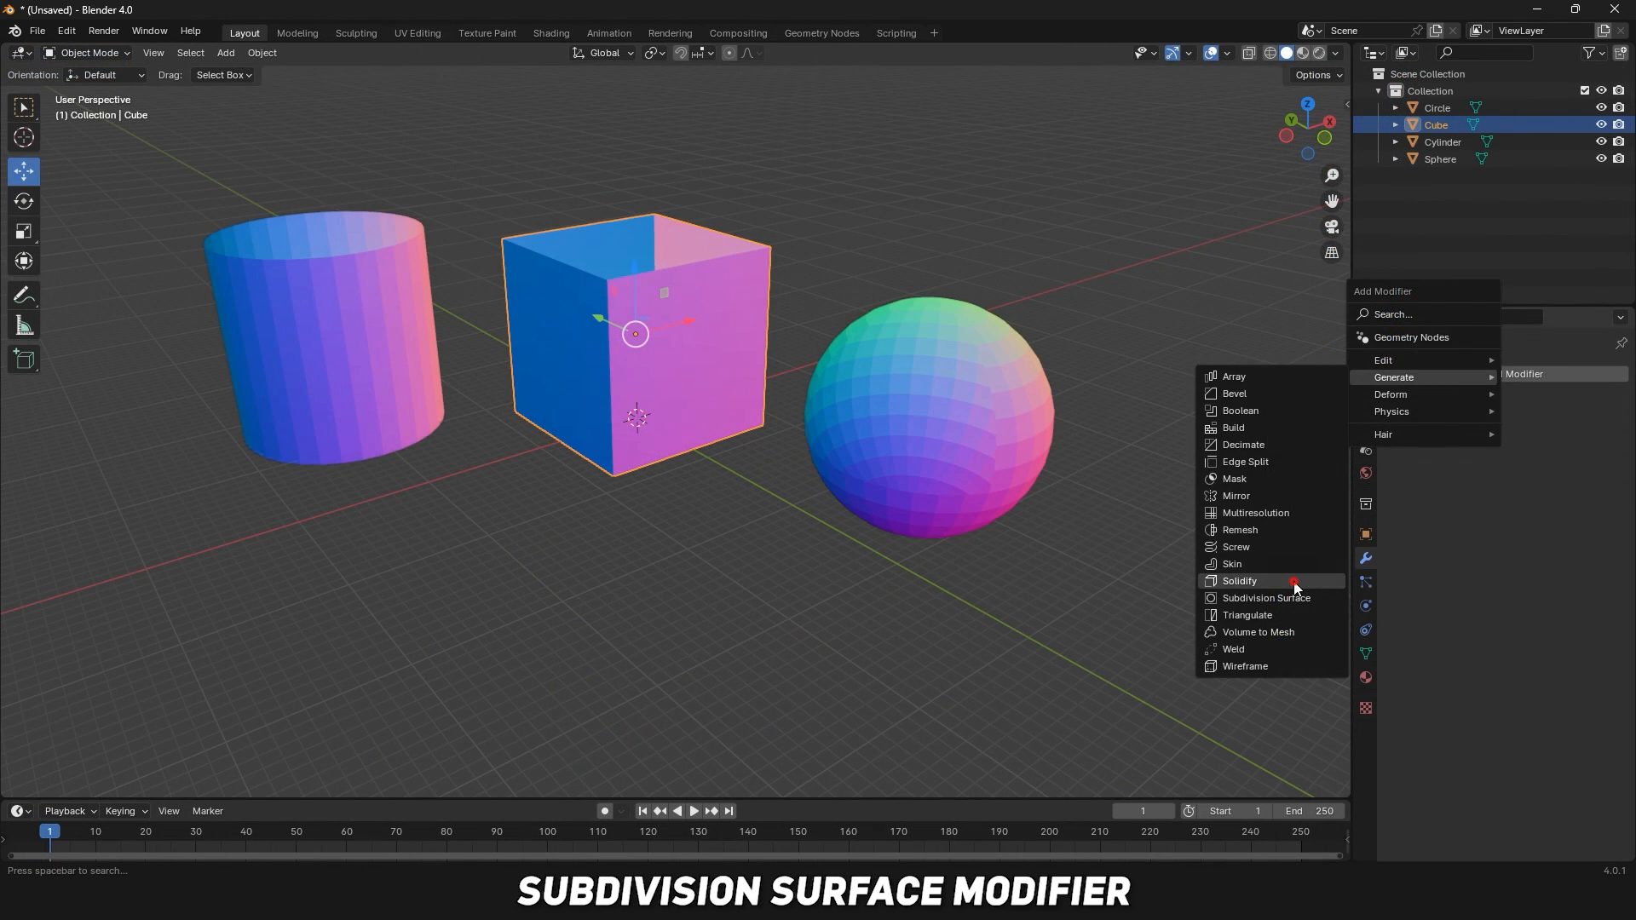
# Add a Solidify modifier to the open cube, raise its Thickness to about 1.09 m, and enable Even Thickness.
pyautogui.click(1240, 581)
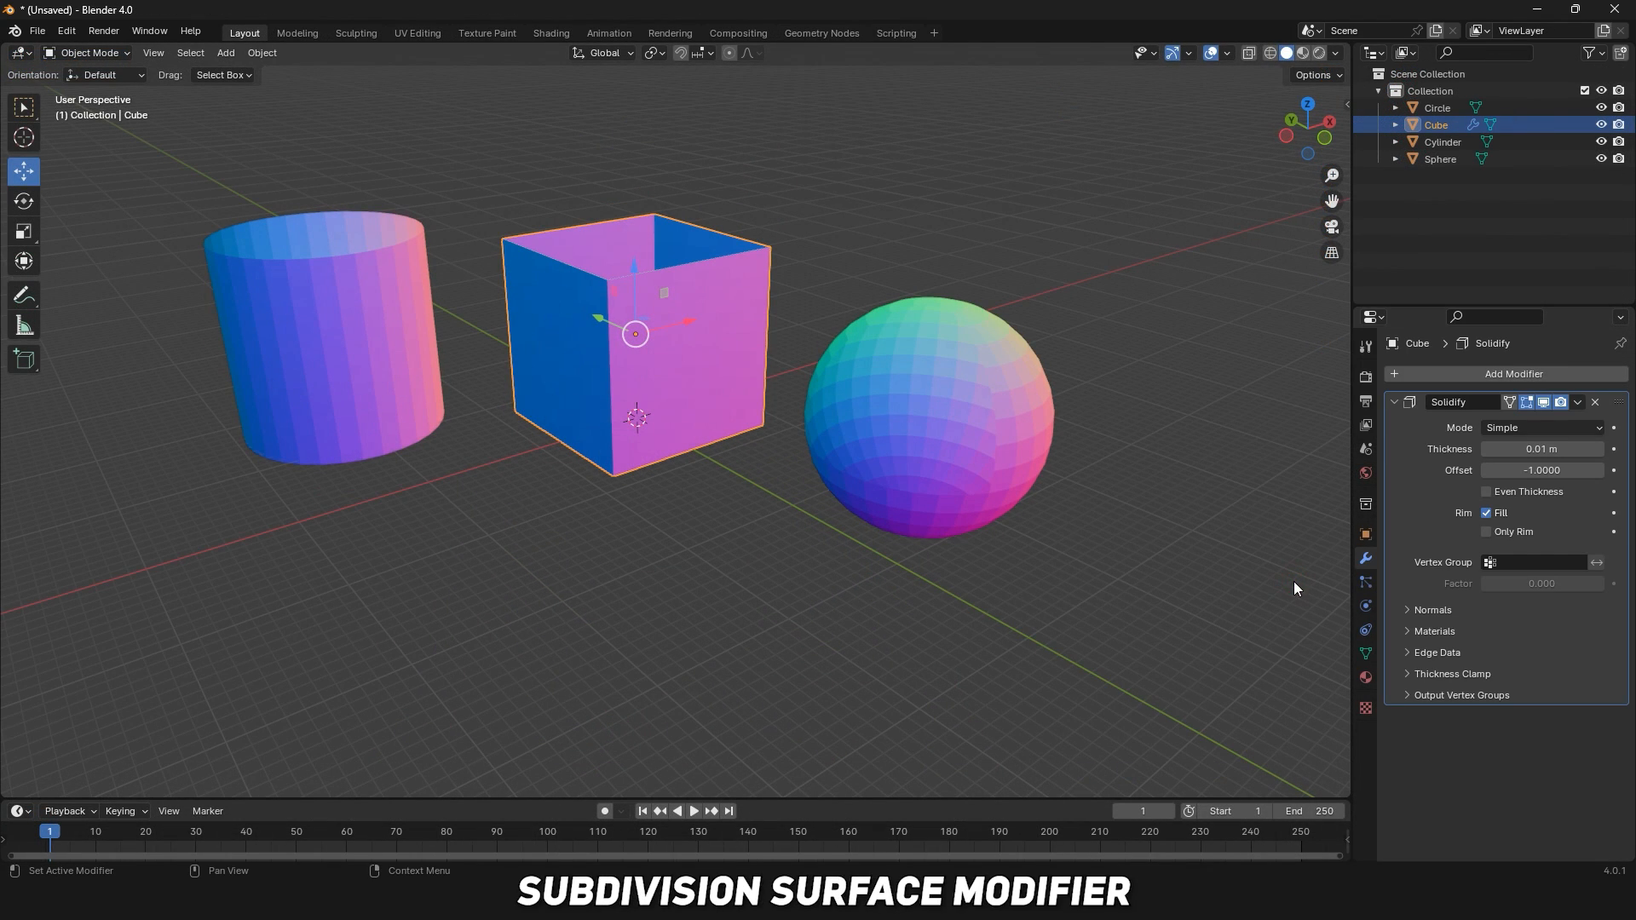
pyautogui.moveTo(886, 242); pyautogui.dragTo(903, 299, button='middle')
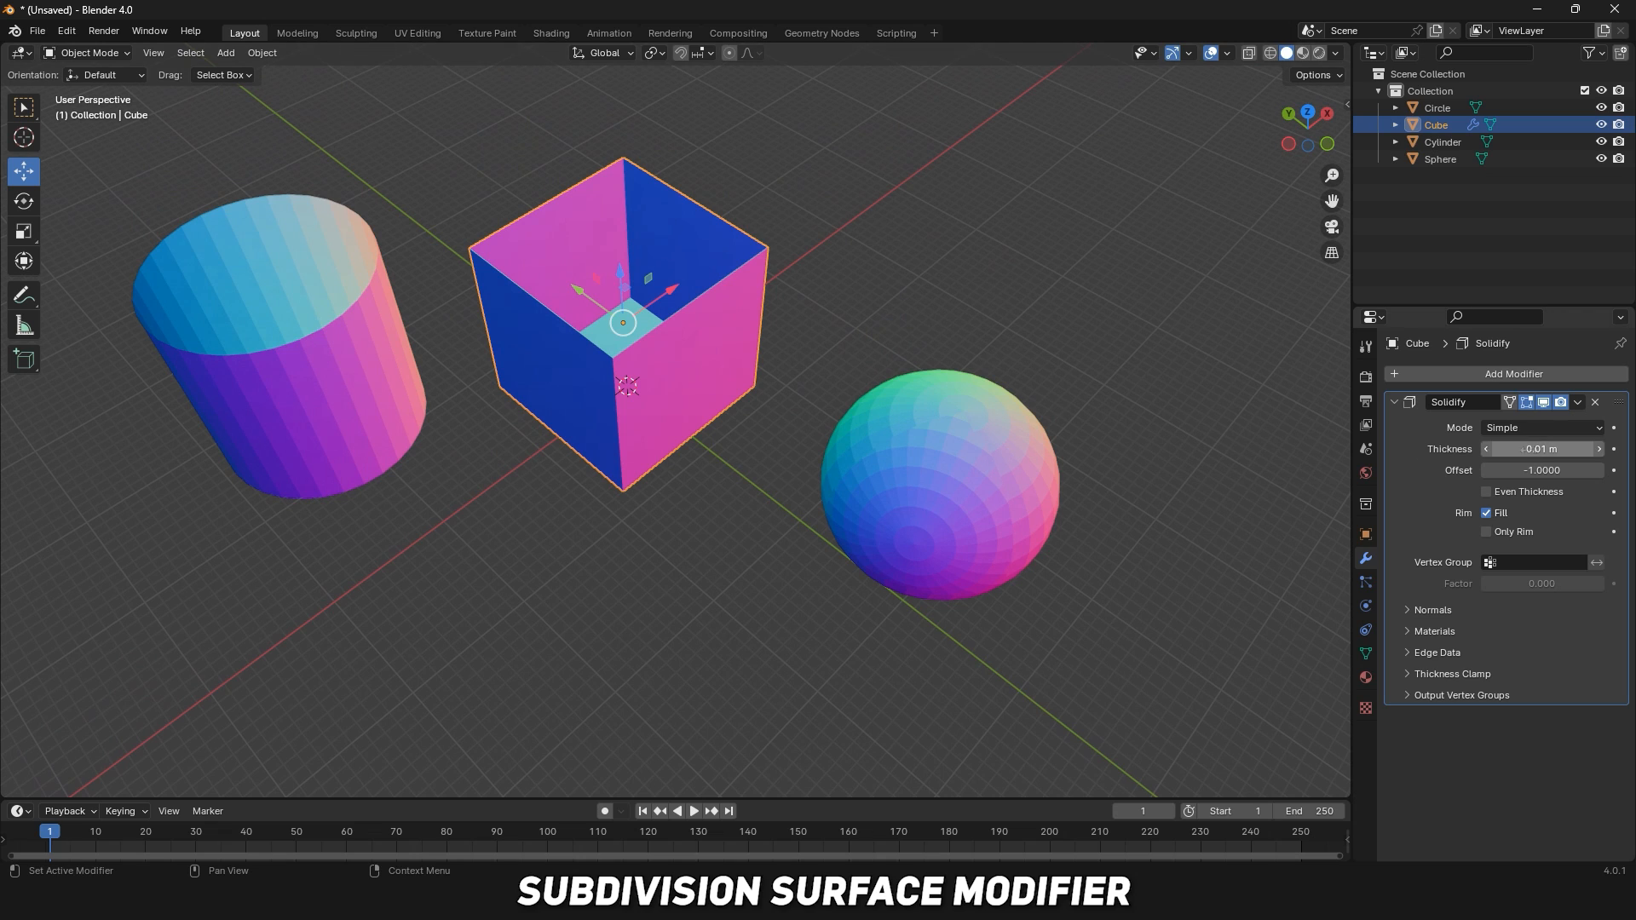
pyautogui.moveTo(1543, 450); pyautogui.dragTo(1598, 449)
pyautogui.click(1495, 490)
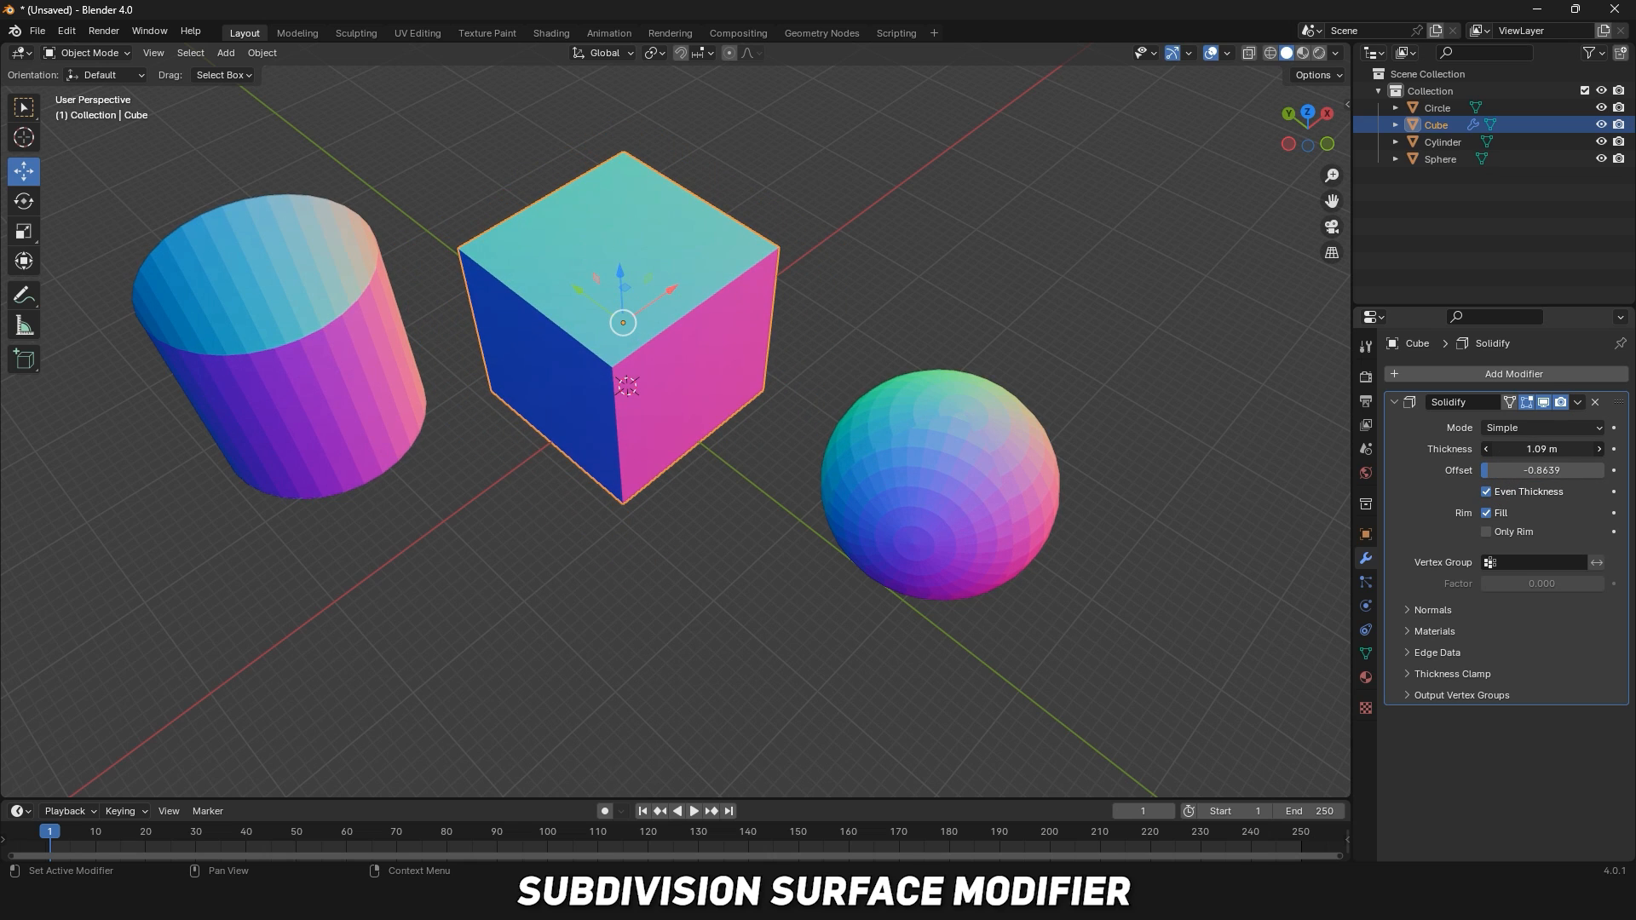
# Turn on X-ray and add a Solidify modifier to the cut-open sphere with a Thickness of about 0.44 m.
pyautogui.click(1025, 477)
pyautogui.moveTo(1025, 477); pyautogui.dragTo(1153, 239, button='middle')
pyautogui.click(1250, 53)
pyautogui.click(1454, 373)
pyautogui.moveTo(1454, 373)
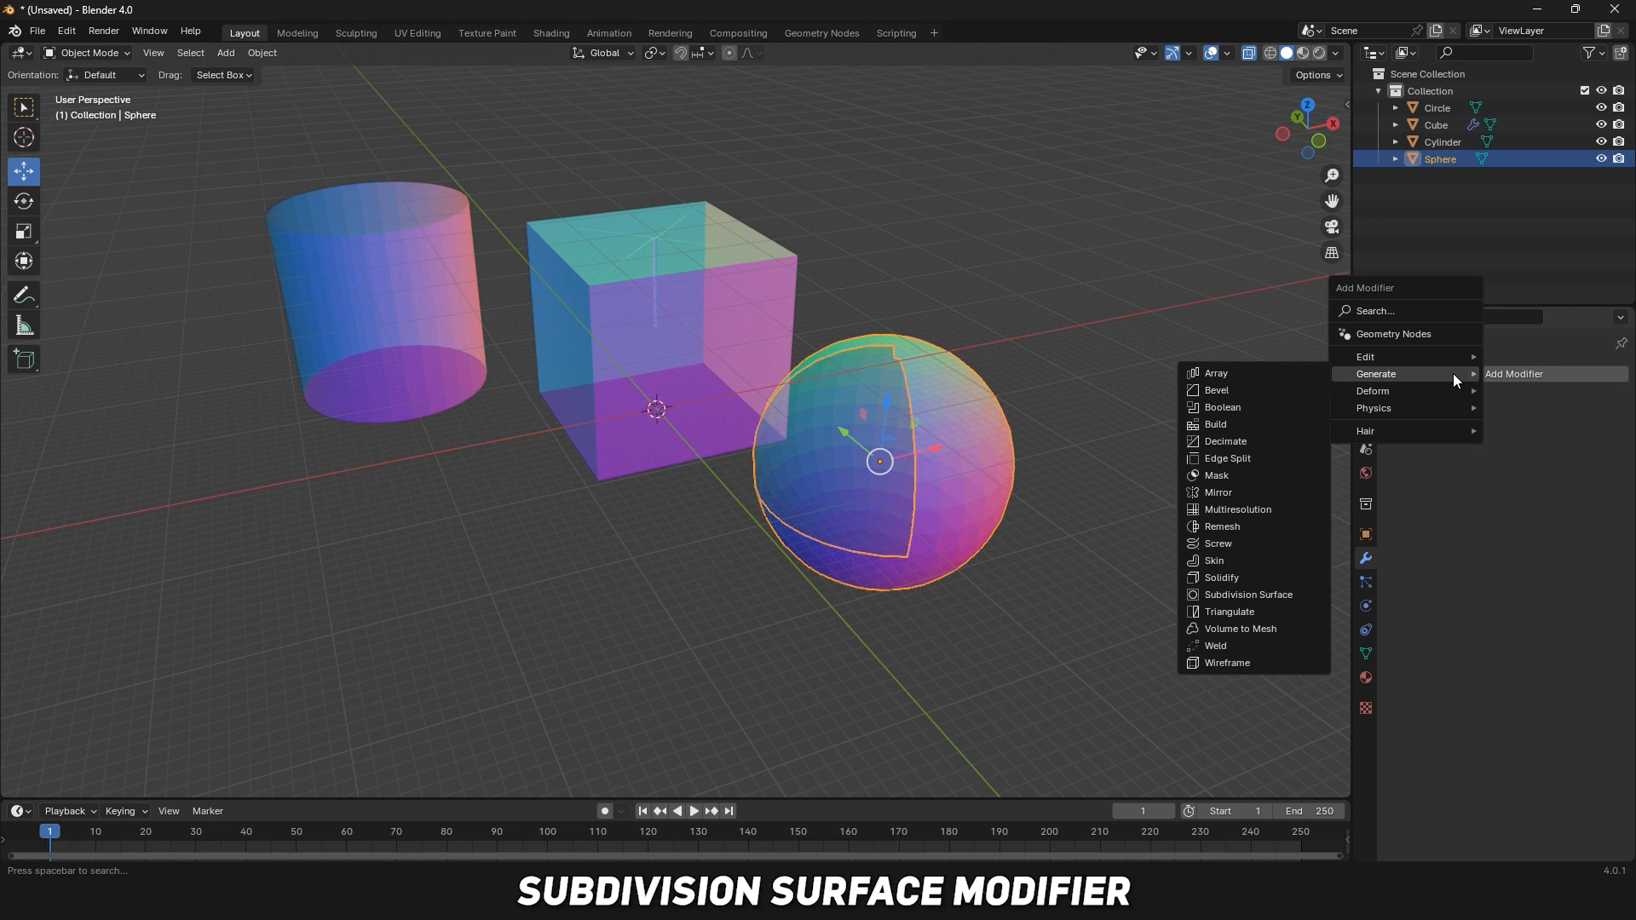
pyautogui.click(1270, 577)
pyautogui.moveTo(1543, 449); pyautogui.dragTo(1585, 449)
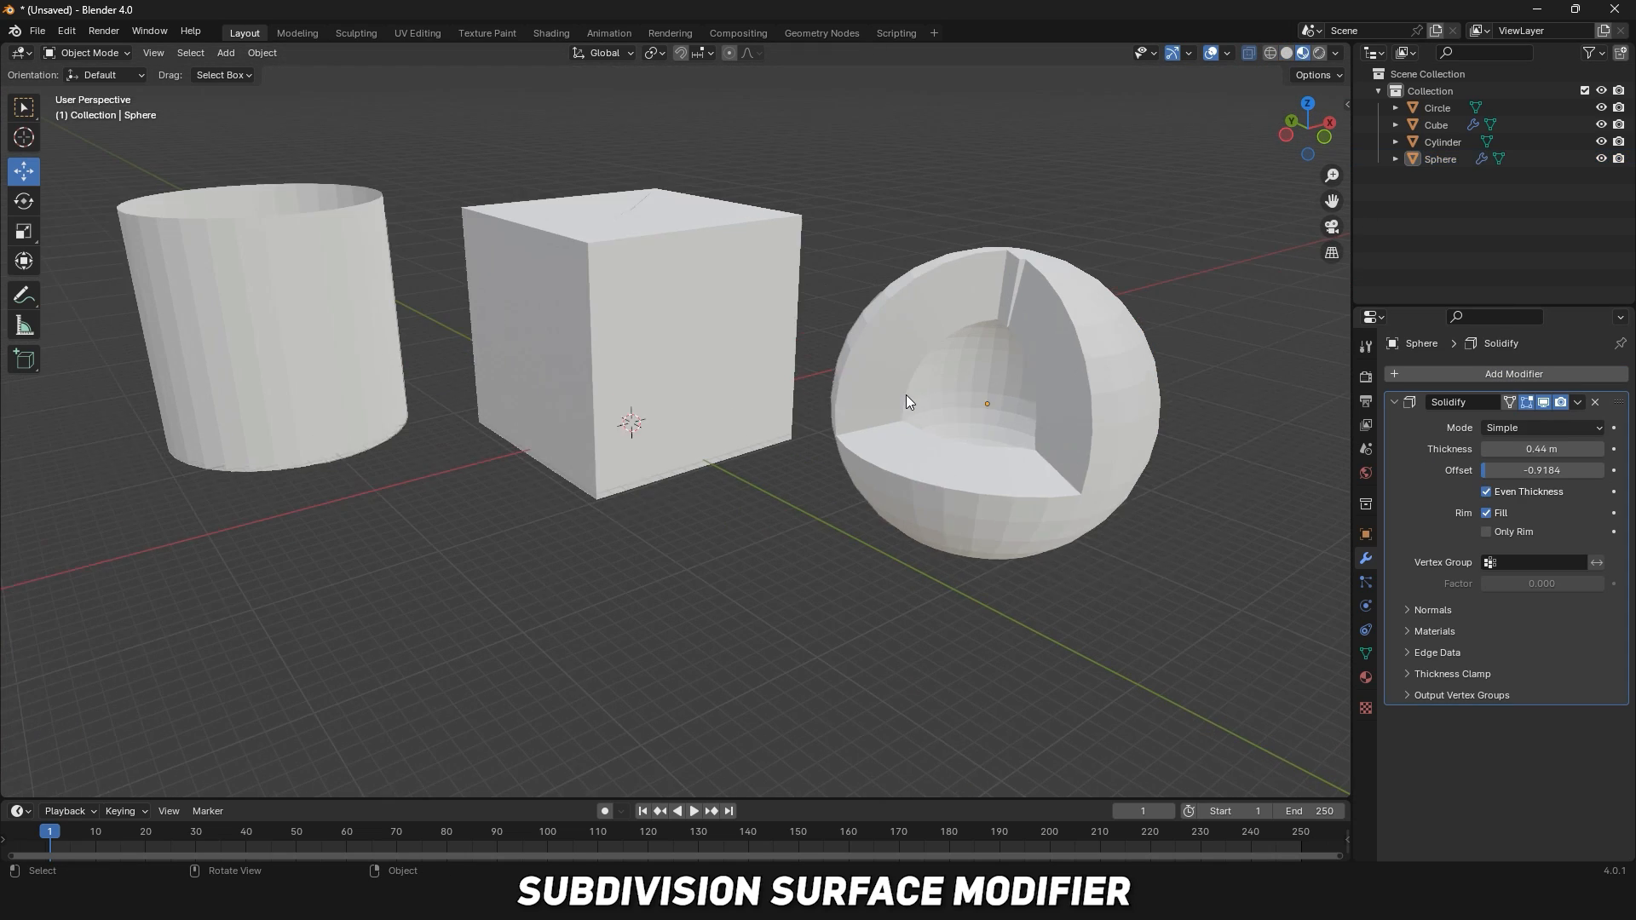
# Add a Solidify modifier to the open cylinder, thicken its wall with Even Thickness enabled, and toggle X-ray.
pyautogui.scroll(1, 907, 396)
pyautogui.scroll(-3, 907, 395)
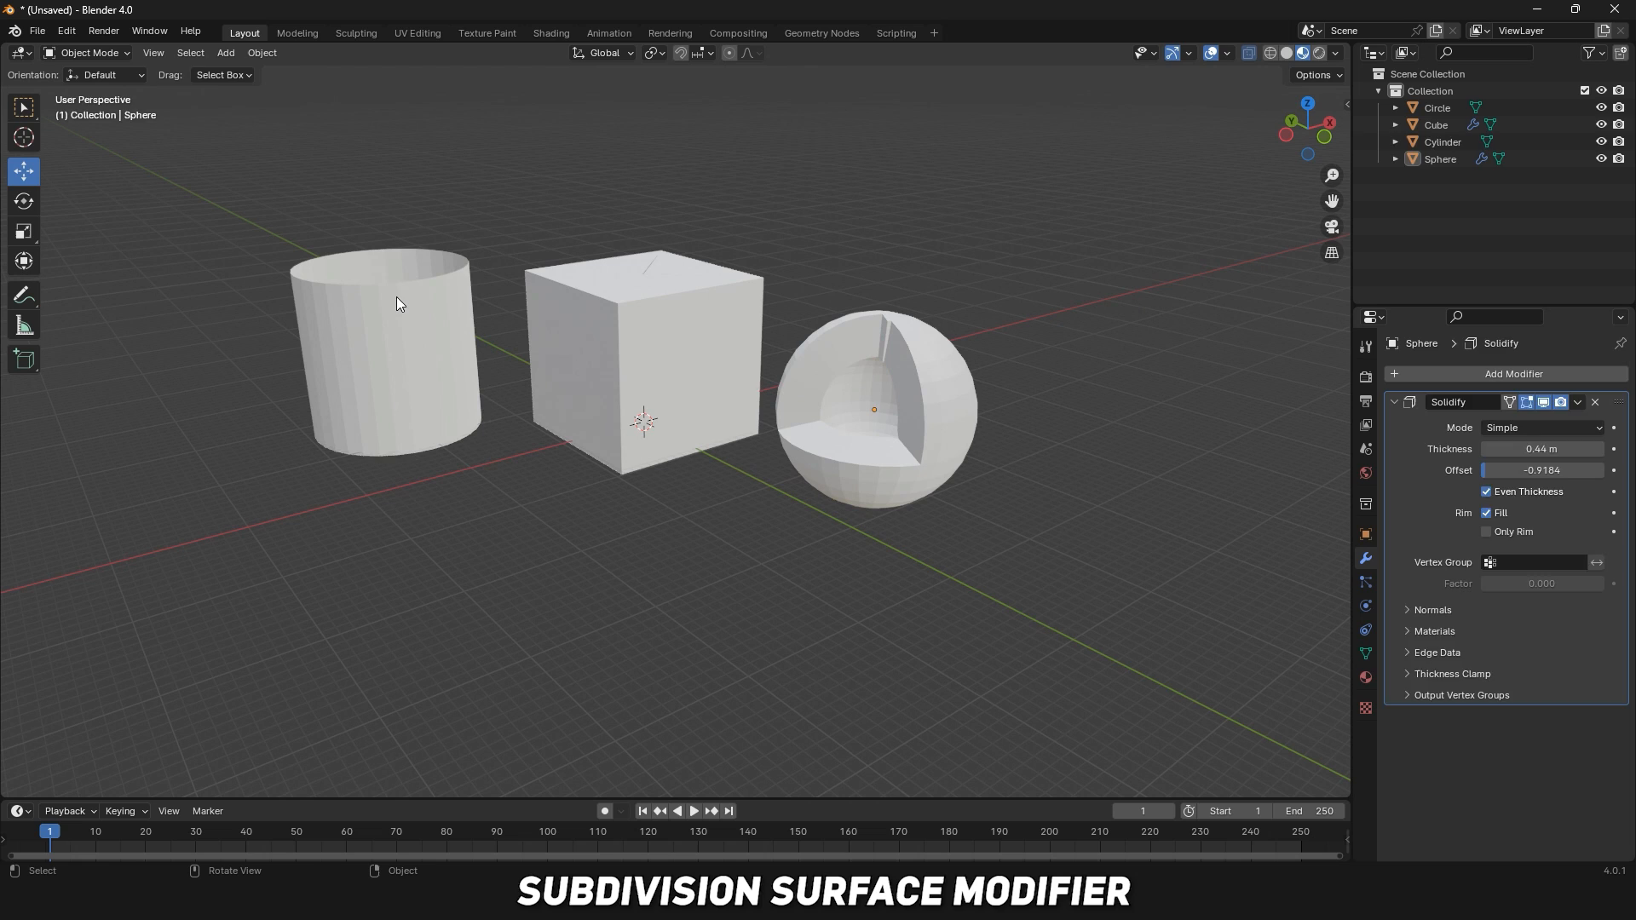
pyautogui.click(397, 298)
pyautogui.click(1515, 376)
pyautogui.moveTo(1513, 376)
pyautogui.click(1333, 580)
pyautogui.moveTo(1333, 579); pyautogui.dragTo(1006, 528, button='middle')
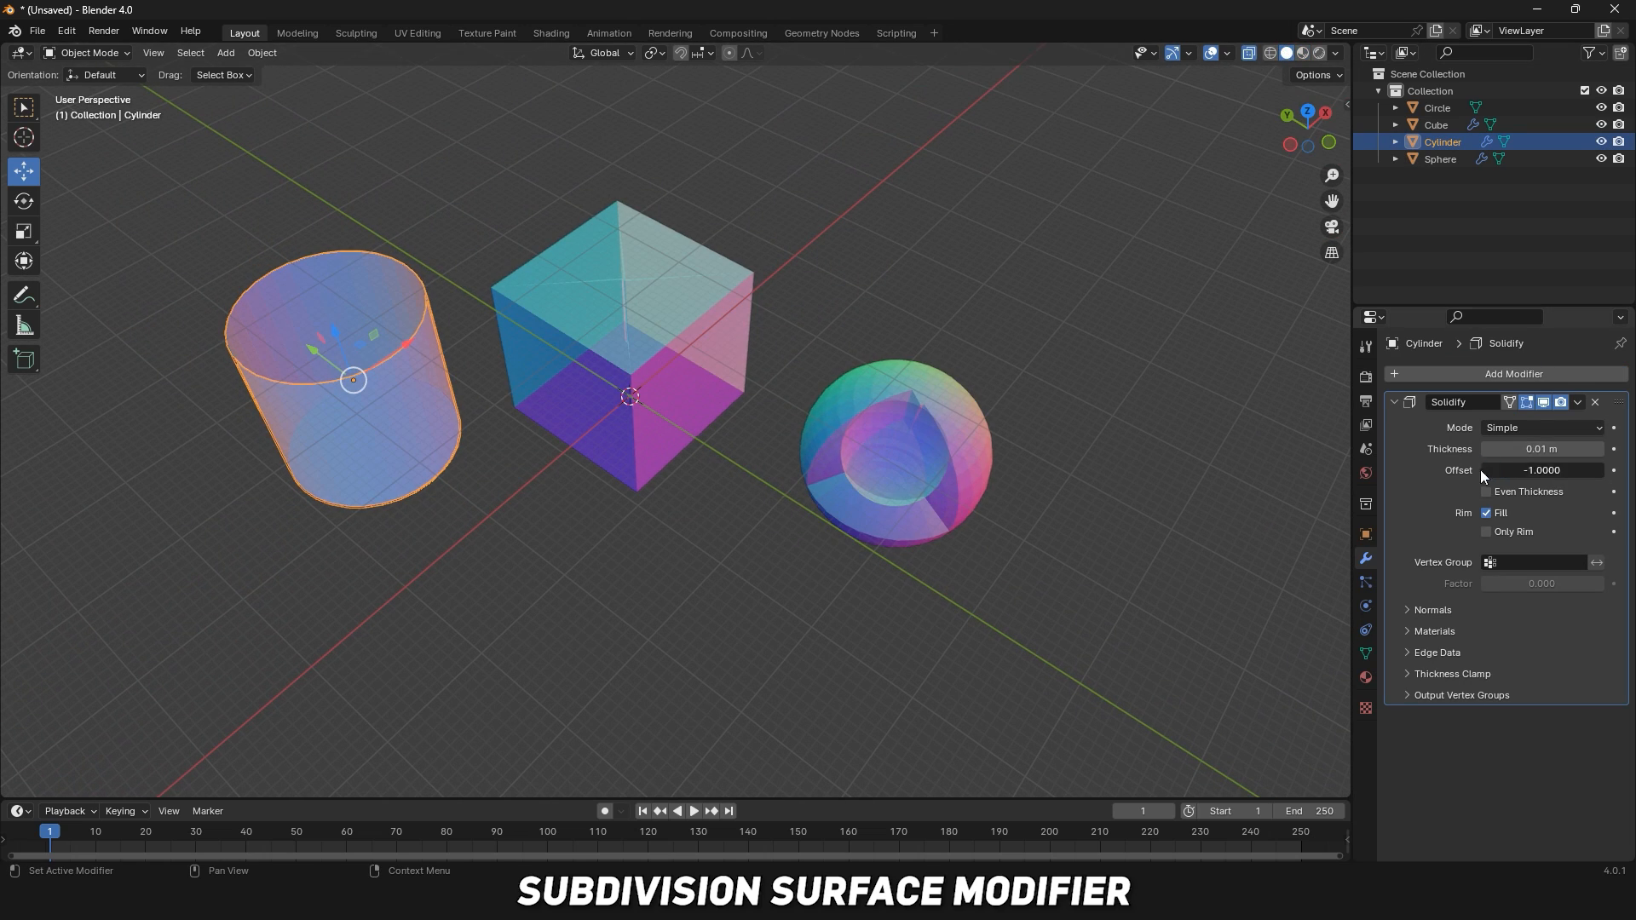
pyautogui.moveTo(1527, 449)
pyautogui.mouseDown()
pyautogui.moveTo(1585, 449)
pyautogui.moveTo(1503, 450)
pyautogui.moveTo(1543, 450)
pyautogui.mouseUp()
pyautogui.click(1487, 492)
pyautogui.click(1250, 52)
pyautogui.click(1250, 53)
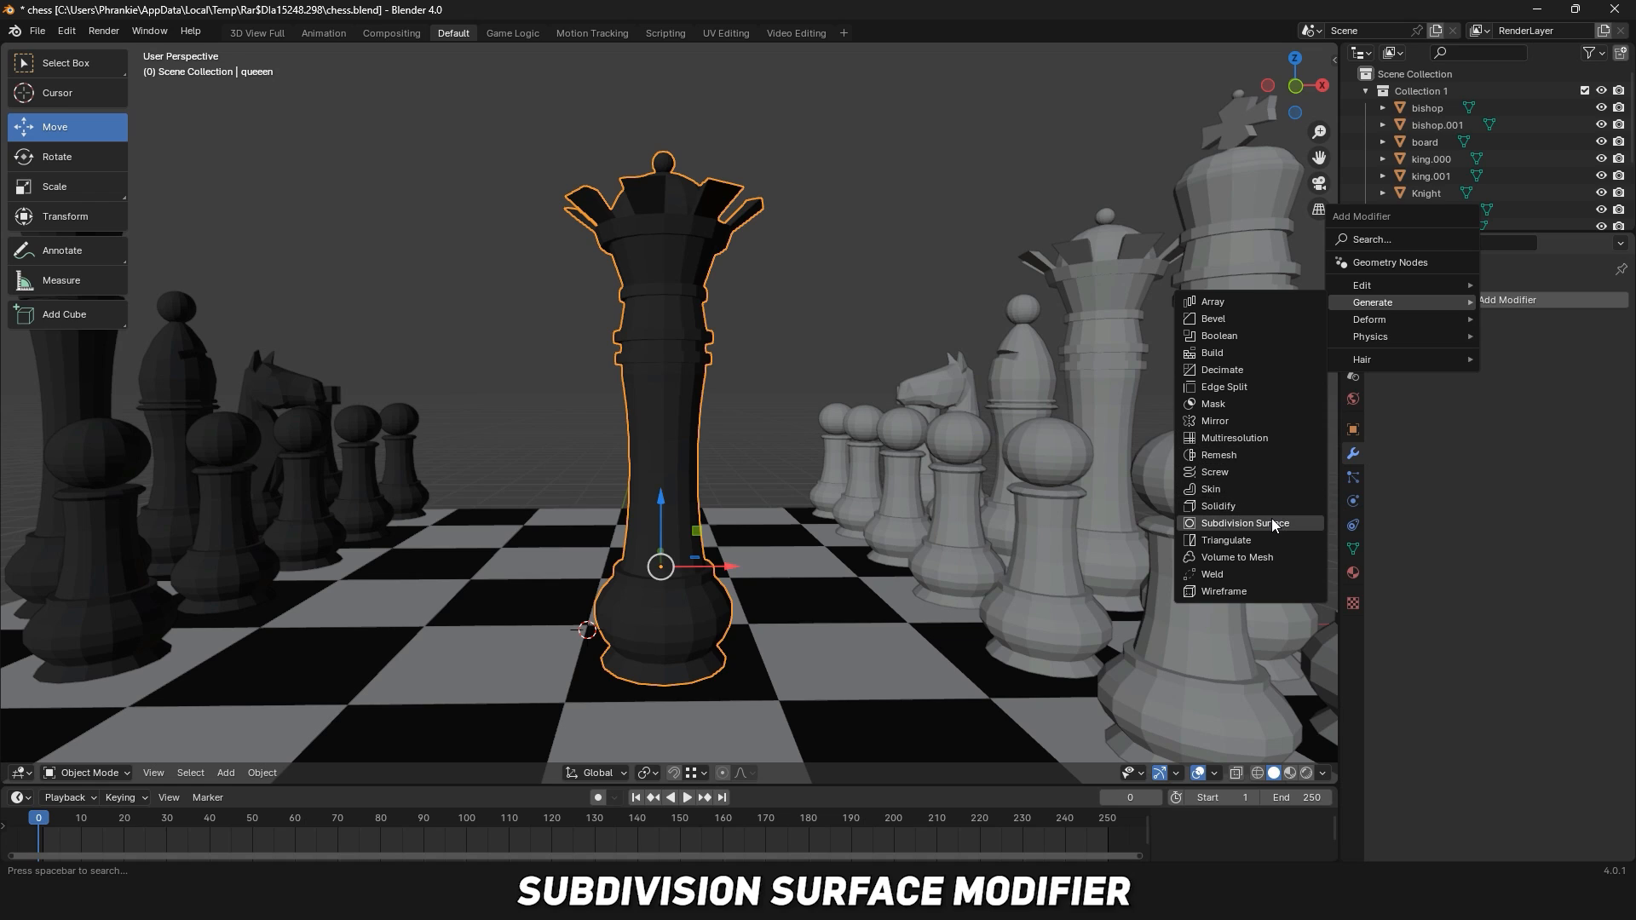
# Add a Subdivision Surface modifier to the black chess queen and deselect the piece.
pyautogui.click(1272, 522)
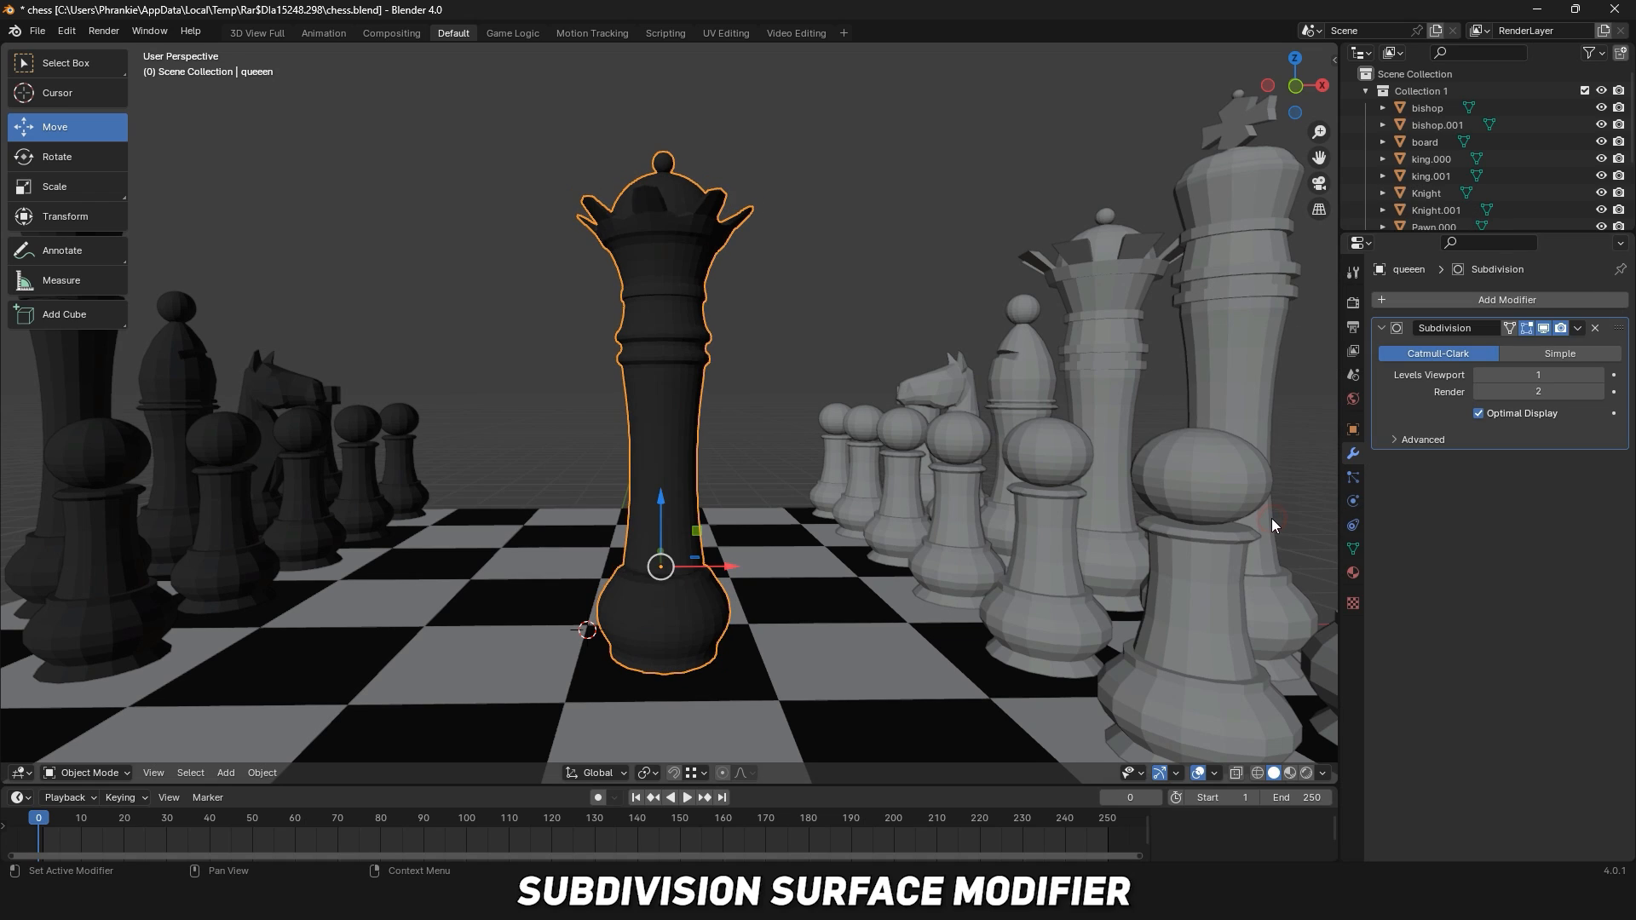
pyautogui.click(831, 341)
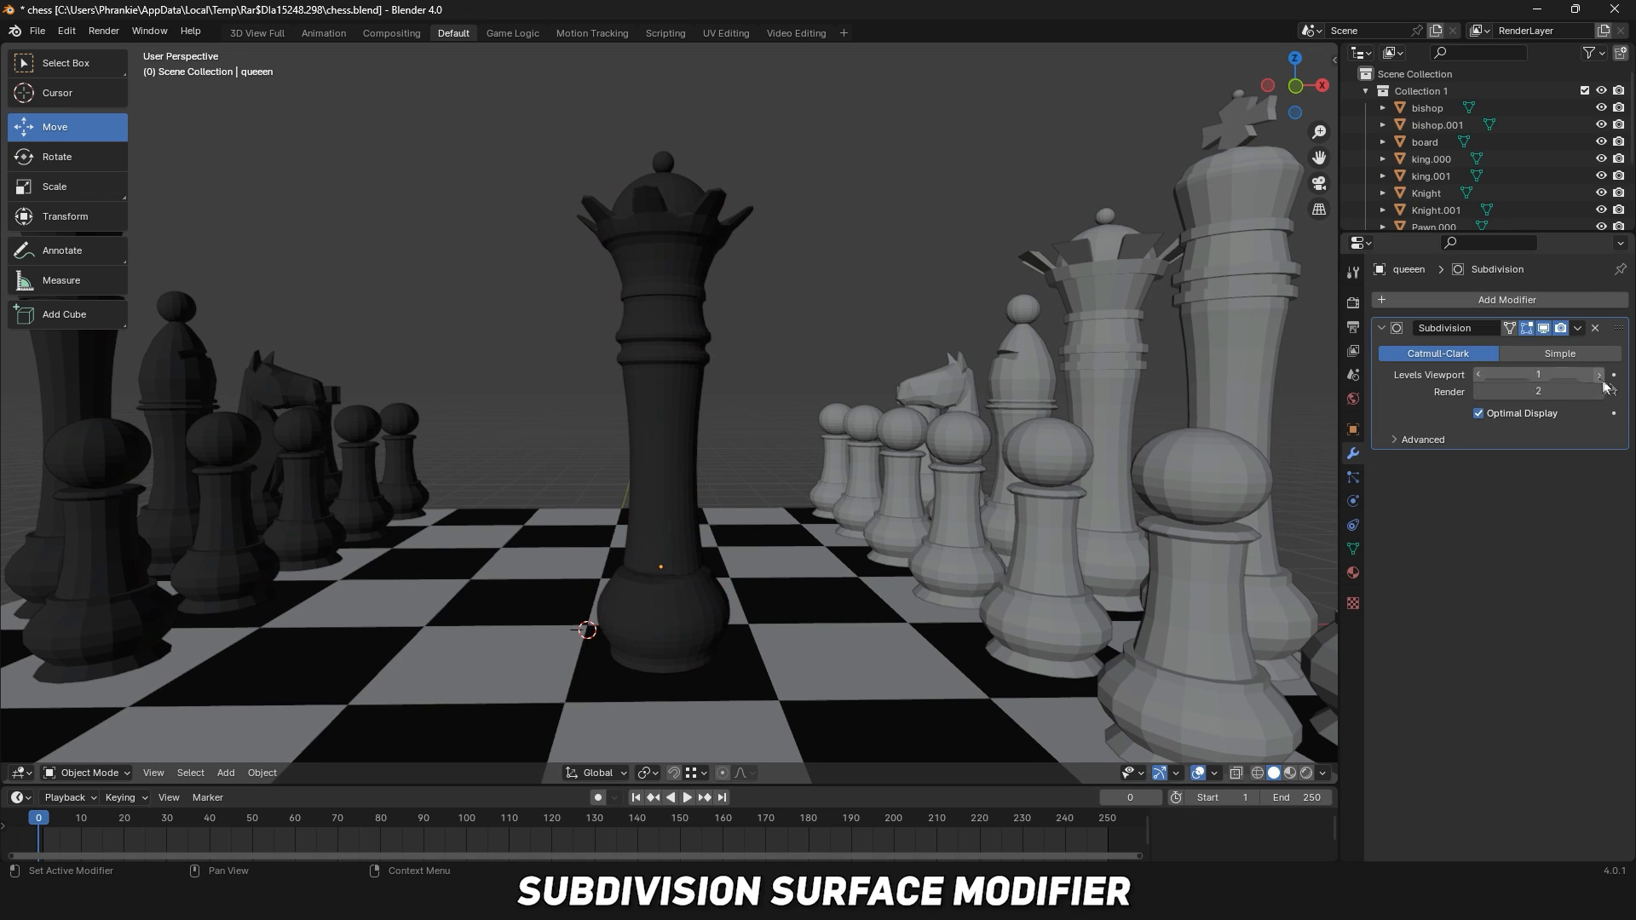
# Raise the queen's Subdivision levels to 6 for the viewport and 5 for rendering.
pyautogui.click(1599, 376)
pyautogui.click(1599, 376)
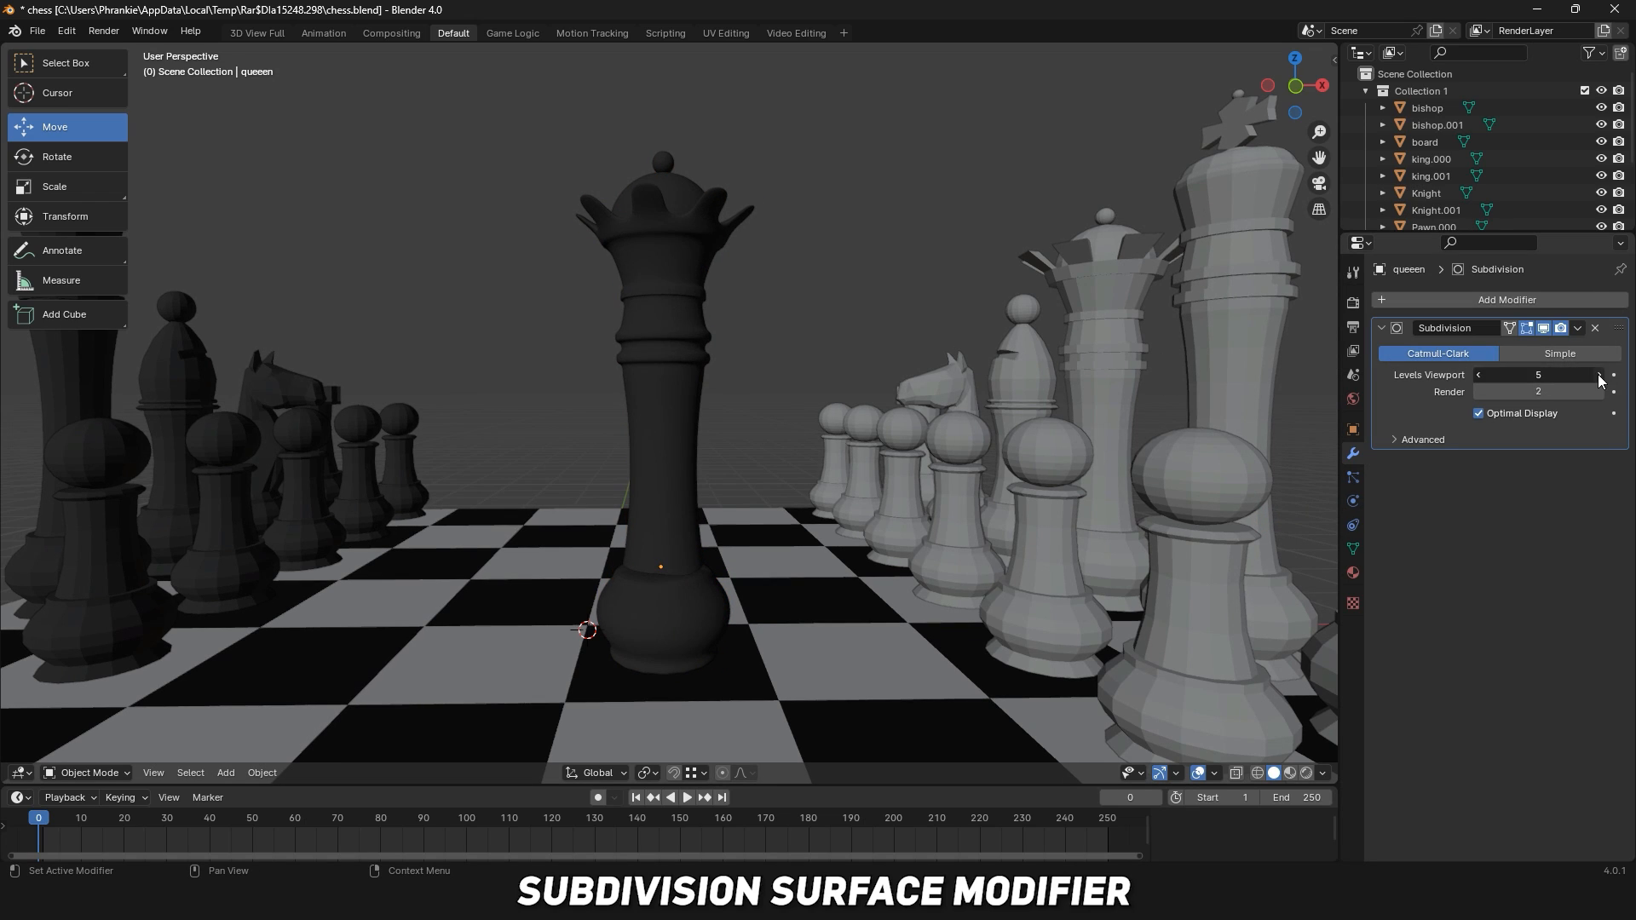
pyautogui.click(1599, 392)
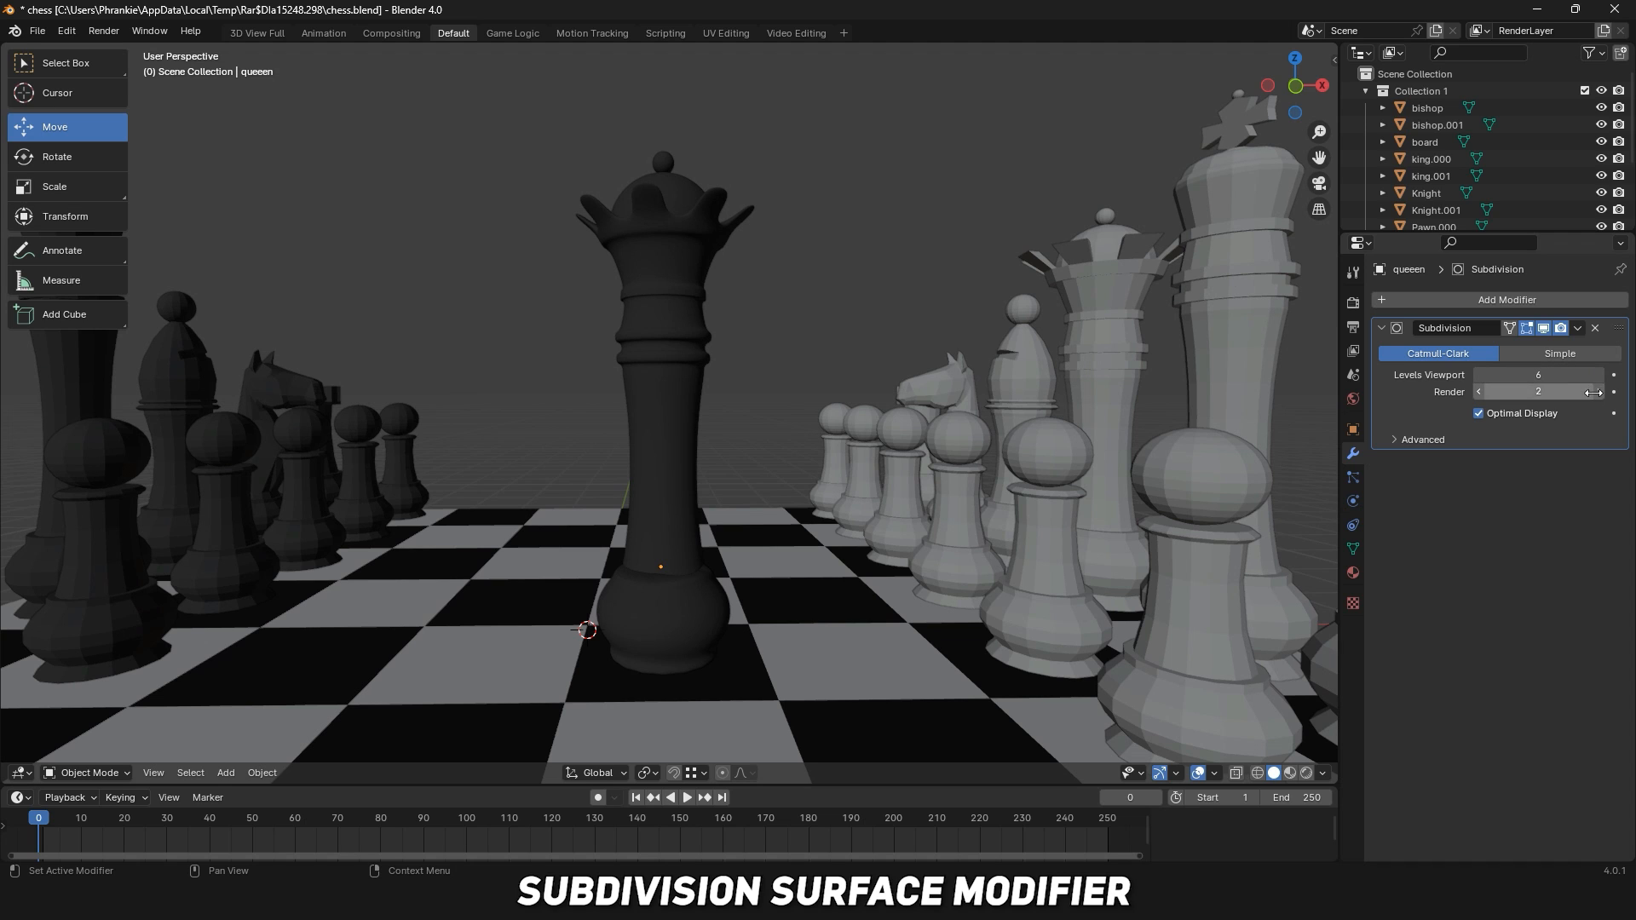
pyautogui.click(1598, 392)
pyautogui.click(1599, 392)
# Switch the viewport to Material Preview shading and inspect the queen's body and crown from several sides.
pyautogui.scroll(3, 742, 396)
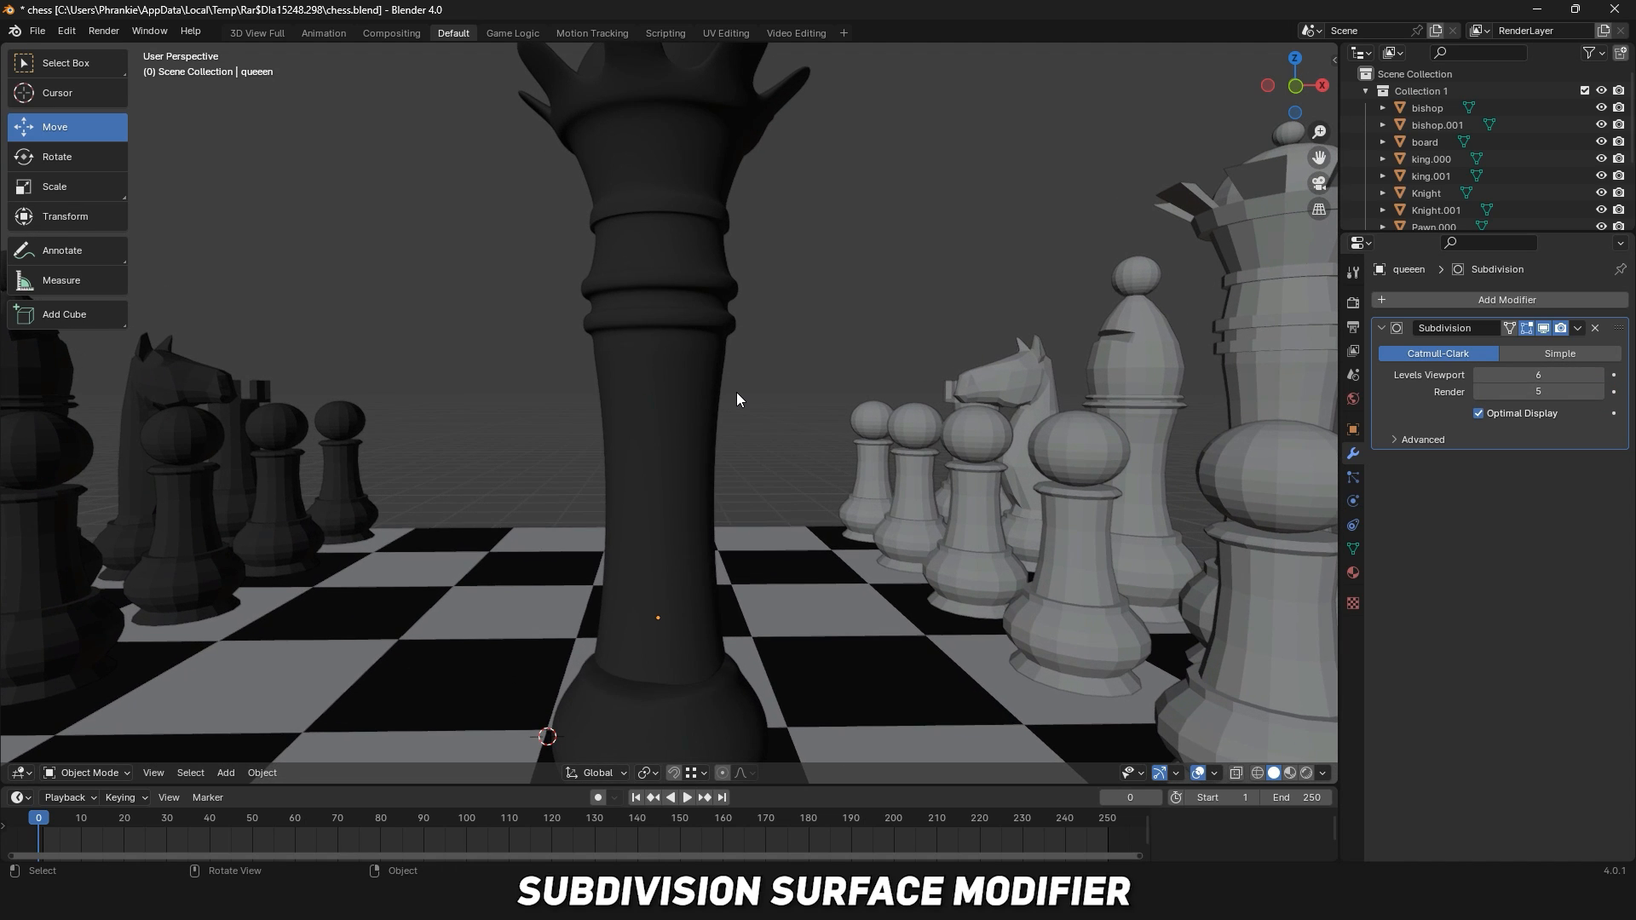
pyautogui.moveTo(736, 399)
pyautogui.mouseDown(button='middle')
pyautogui.moveTo(861, 399)
pyautogui.moveTo(750, 394)
pyautogui.mouseUp(button='middle')
pyautogui.moveTo(1320, 157); pyautogui.dragTo(1319, 159)
pyautogui.scroll(-2, 881, 413)
pyautogui.click(1290, 773)
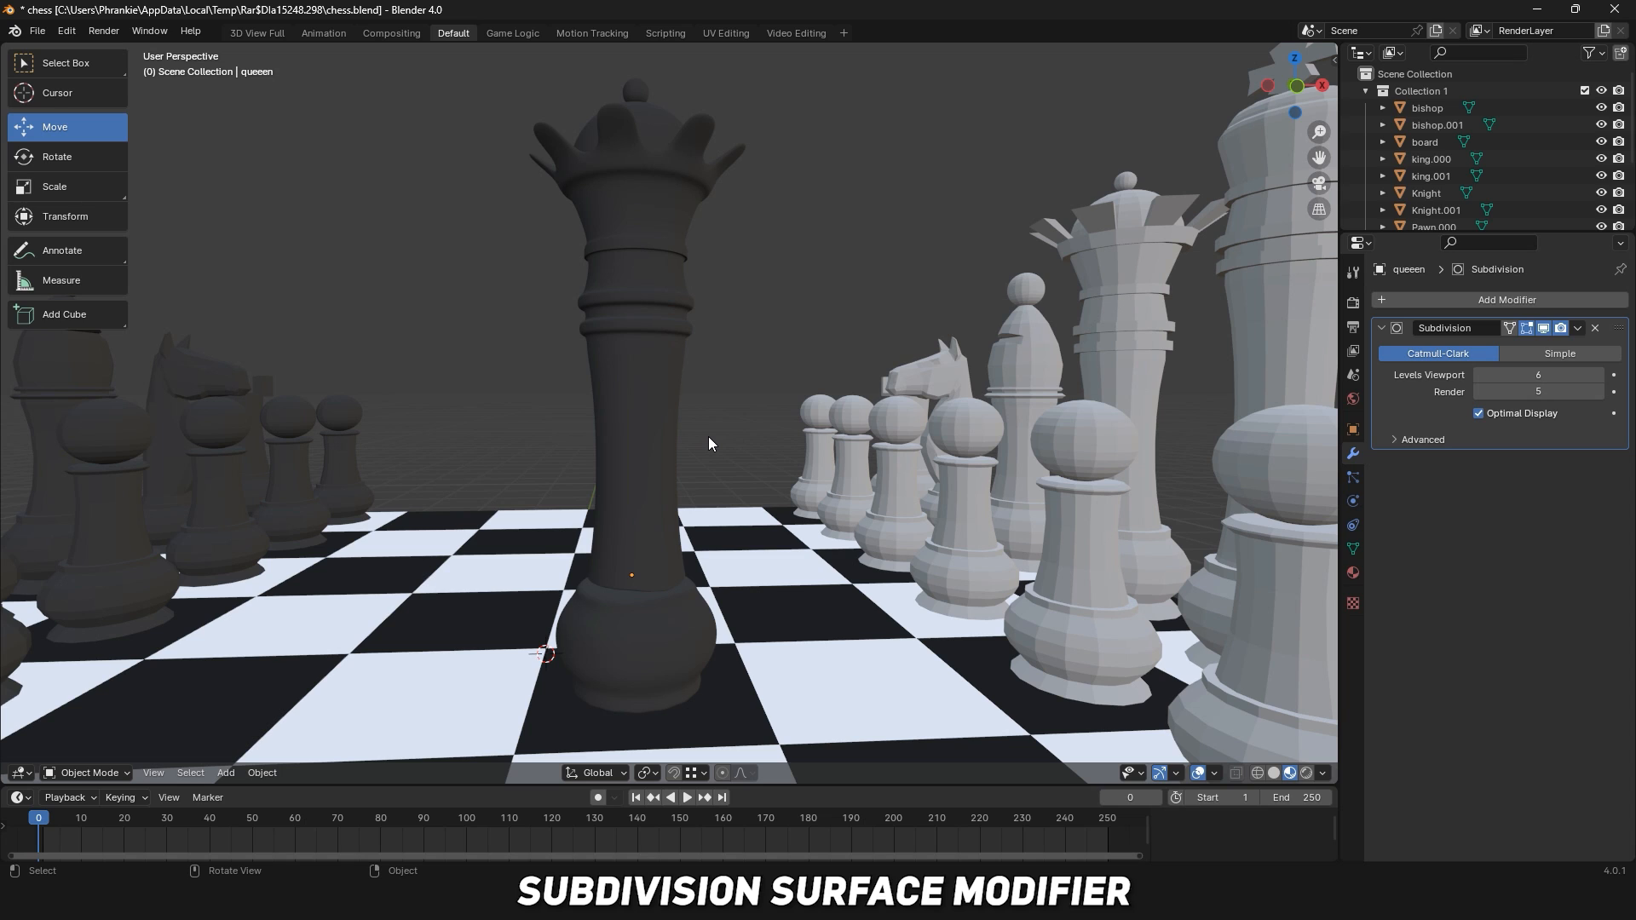
pyautogui.moveTo(855, 662)
pyautogui.mouseDown(button='middle')
pyautogui.moveTo(832, 664)
pyautogui.moveTo(857, 655)
pyautogui.mouseUp(button='middle')
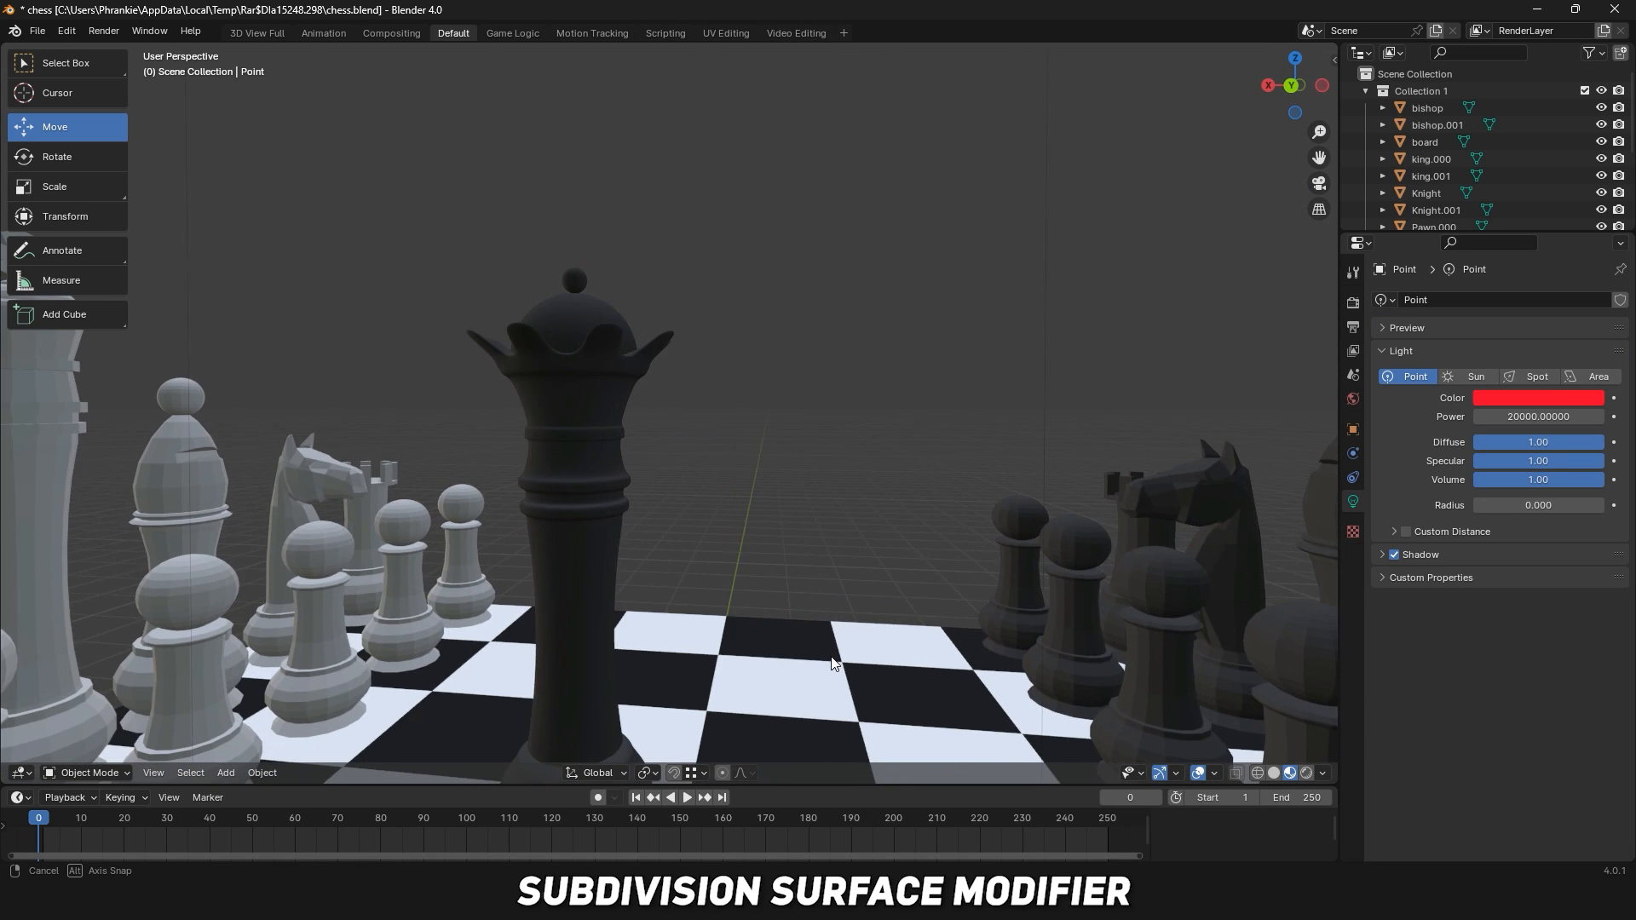
pyautogui.scroll(2, 725, 564)
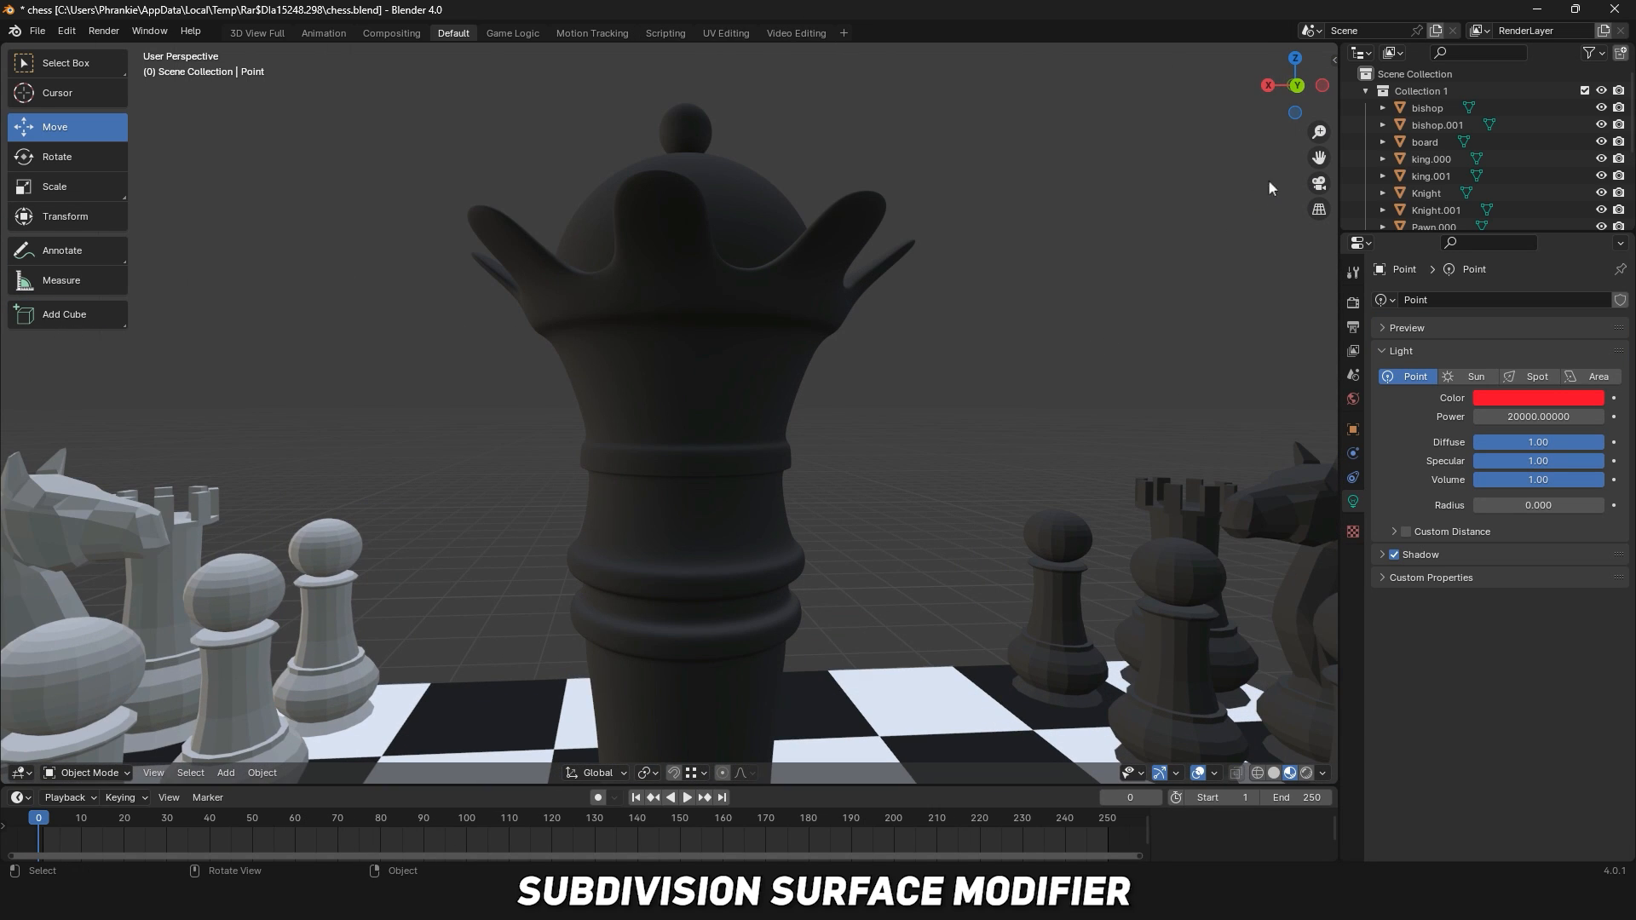
pyautogui.moveTo(1320, 158)
pyautogui.mouseDown()
pyautogui.moveTo(1360, 51)
pyautogui.moveTo(1320, 158)
pyautogui.mouseUp()
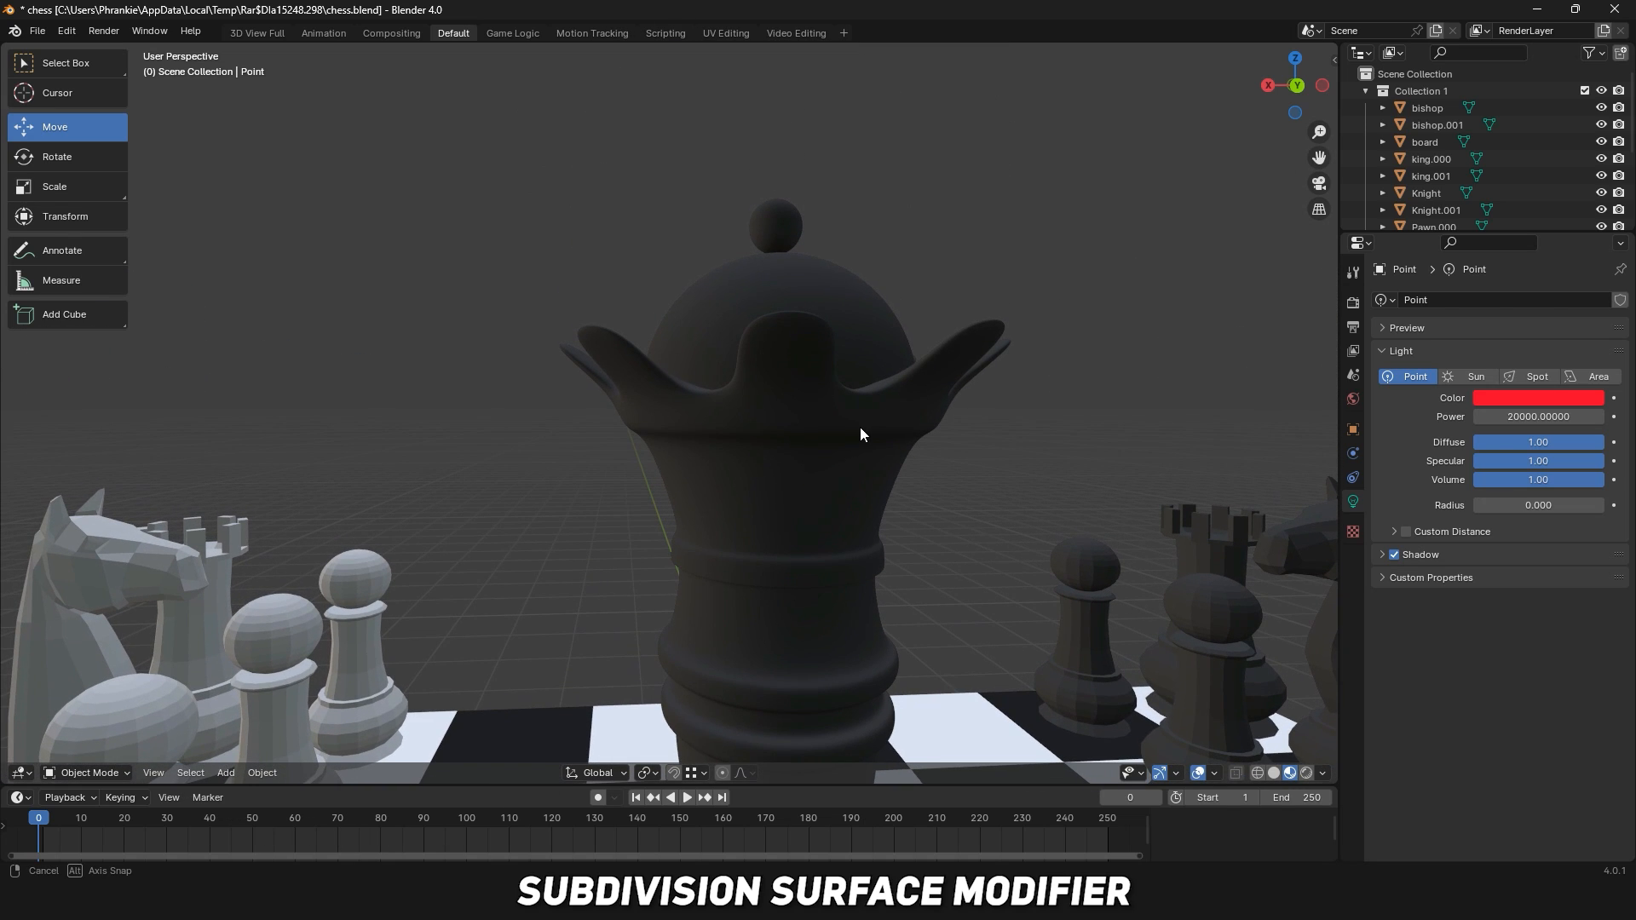
pyautogui.moveTo(862, 433); pyautogui.dragTo(805, 434, button='middle')
pyautogui.scroll(2, 805, 435)
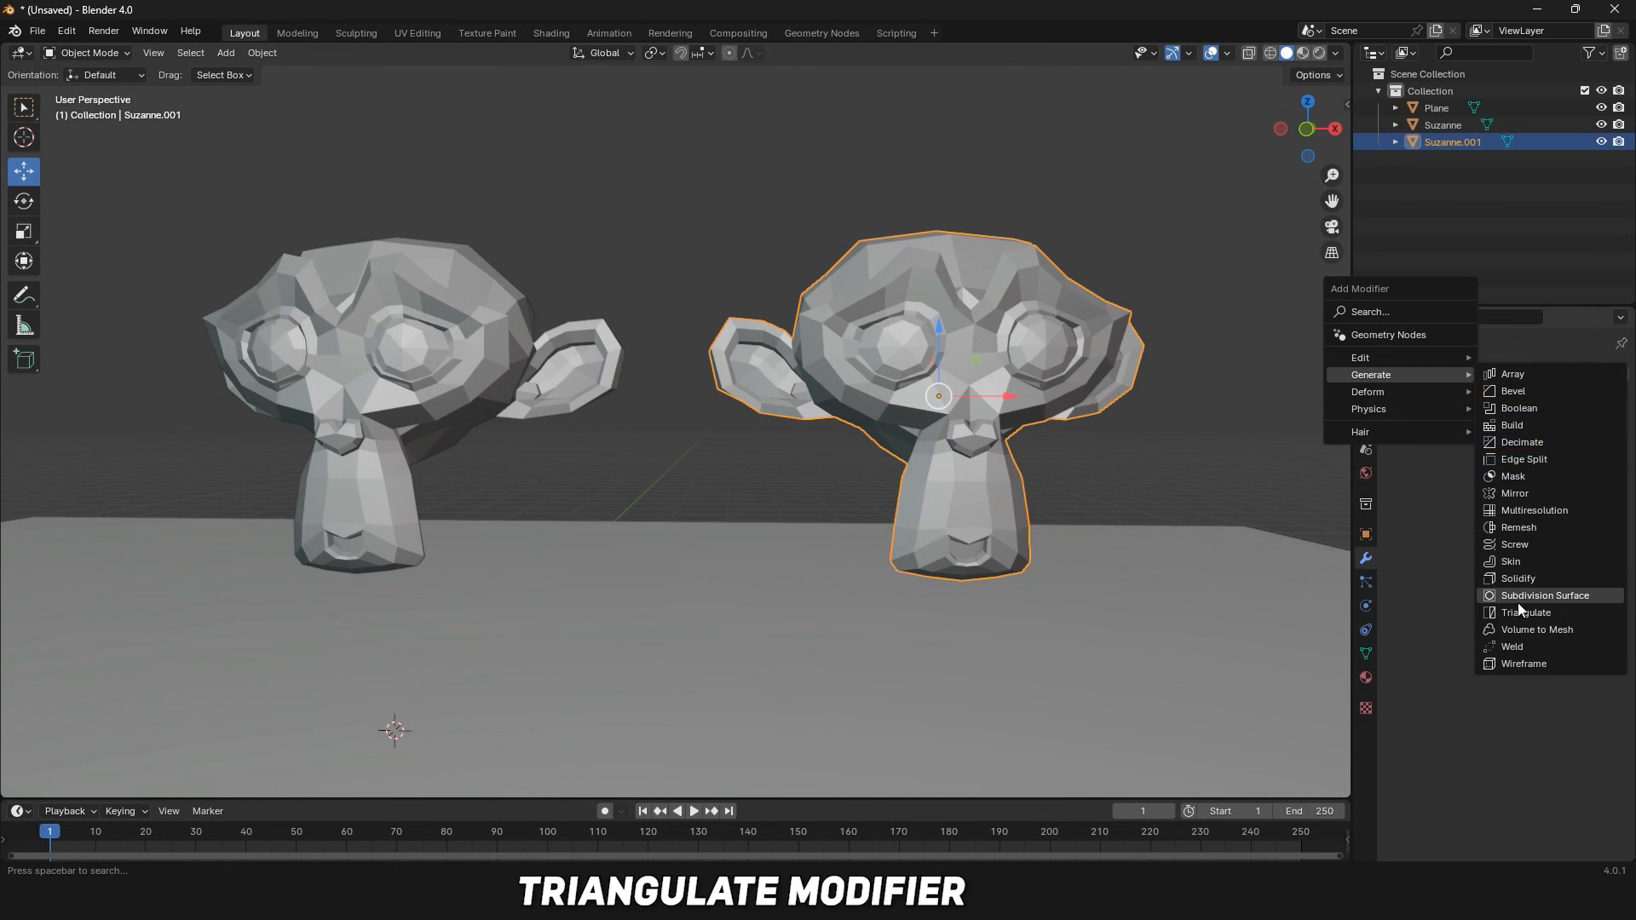
# Add a Triangulate modifier to Suzanne.001 with Keep Normals enabled, raise Minimum Vertices to try its effect, and return it to 4.
pyautogui.click(1517, 612)
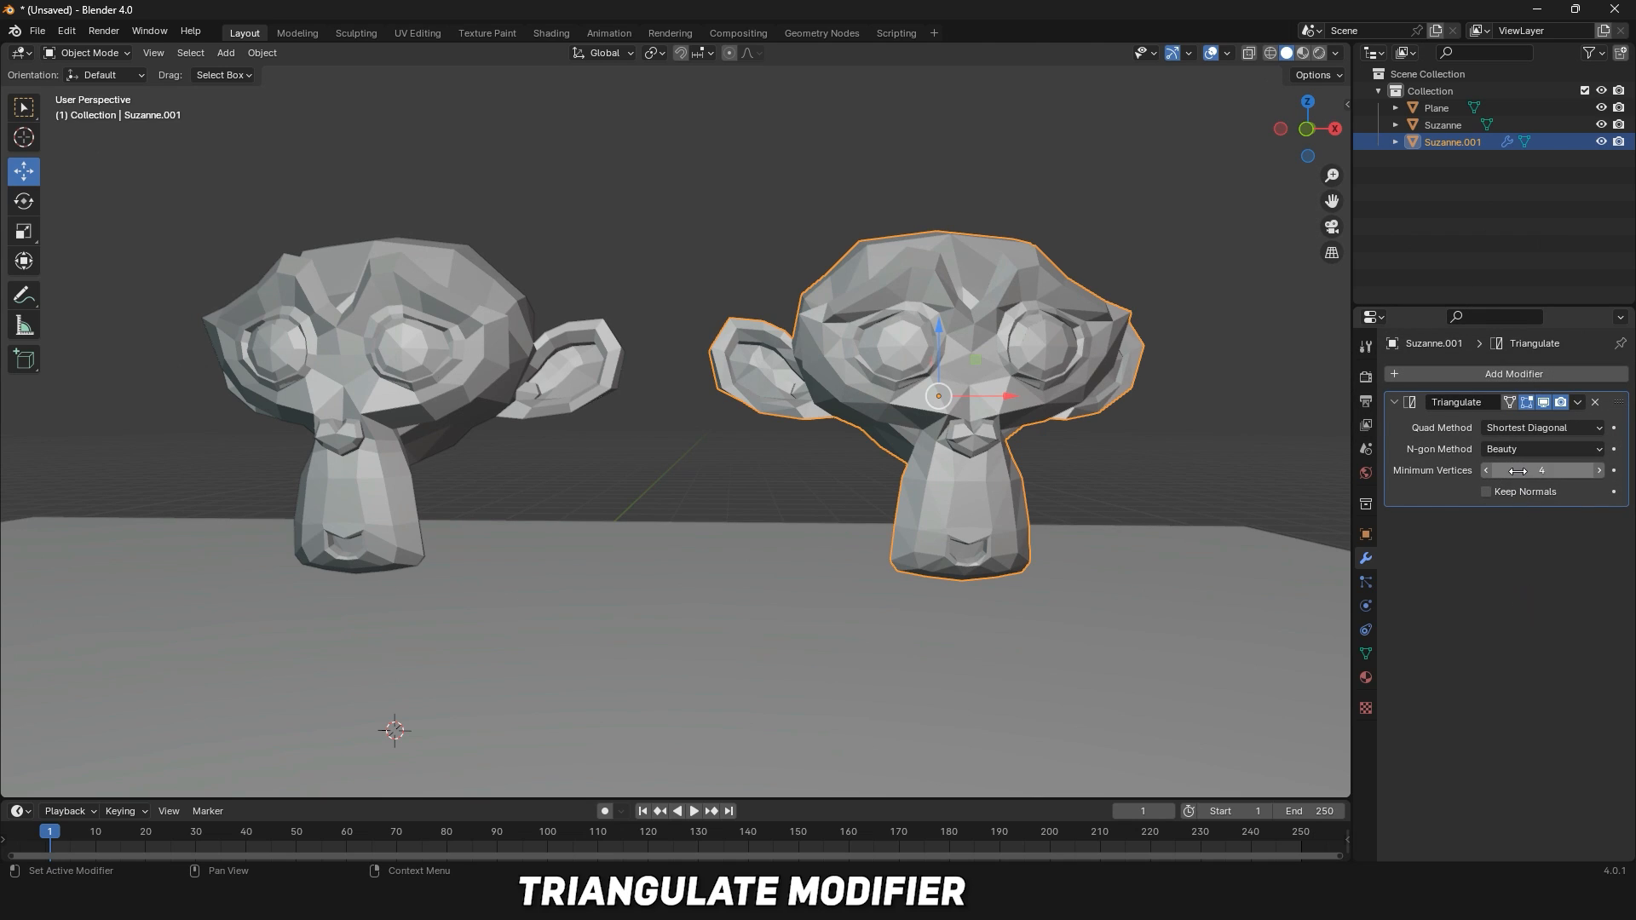
pyautogui.moveTo(1542, 471)
pyautogui.mouseDown()
pyautogui.moveTo(1603, 470)
pyautogui.moveTo(1500, 471)
pyautogui.moveTo(1595, 473)
pyautogui.mouseUp()
pyautogui.moveTo(1138, 439); pyautogui.dragTo(1229, 479, button='middle')
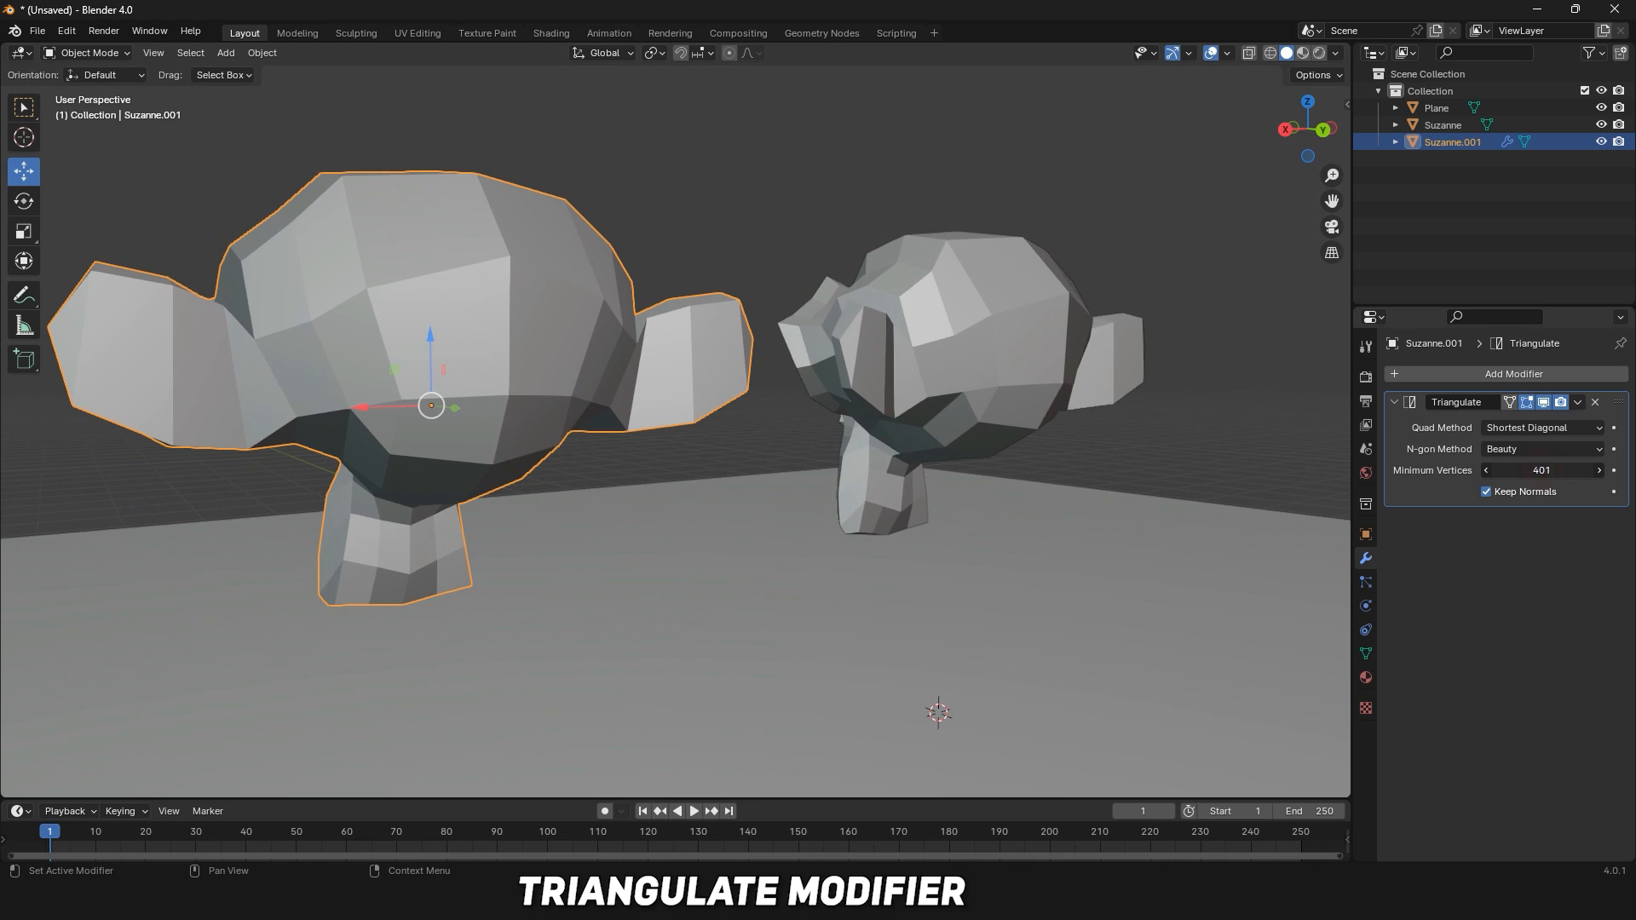
pyautogui.moveTo(1541, 470)
pyautogui.mouseDown()
pyautogui.moveTo(1500, 470)
pyautogui.moveTo(1542, 470)
pyautogui.mouseUp()
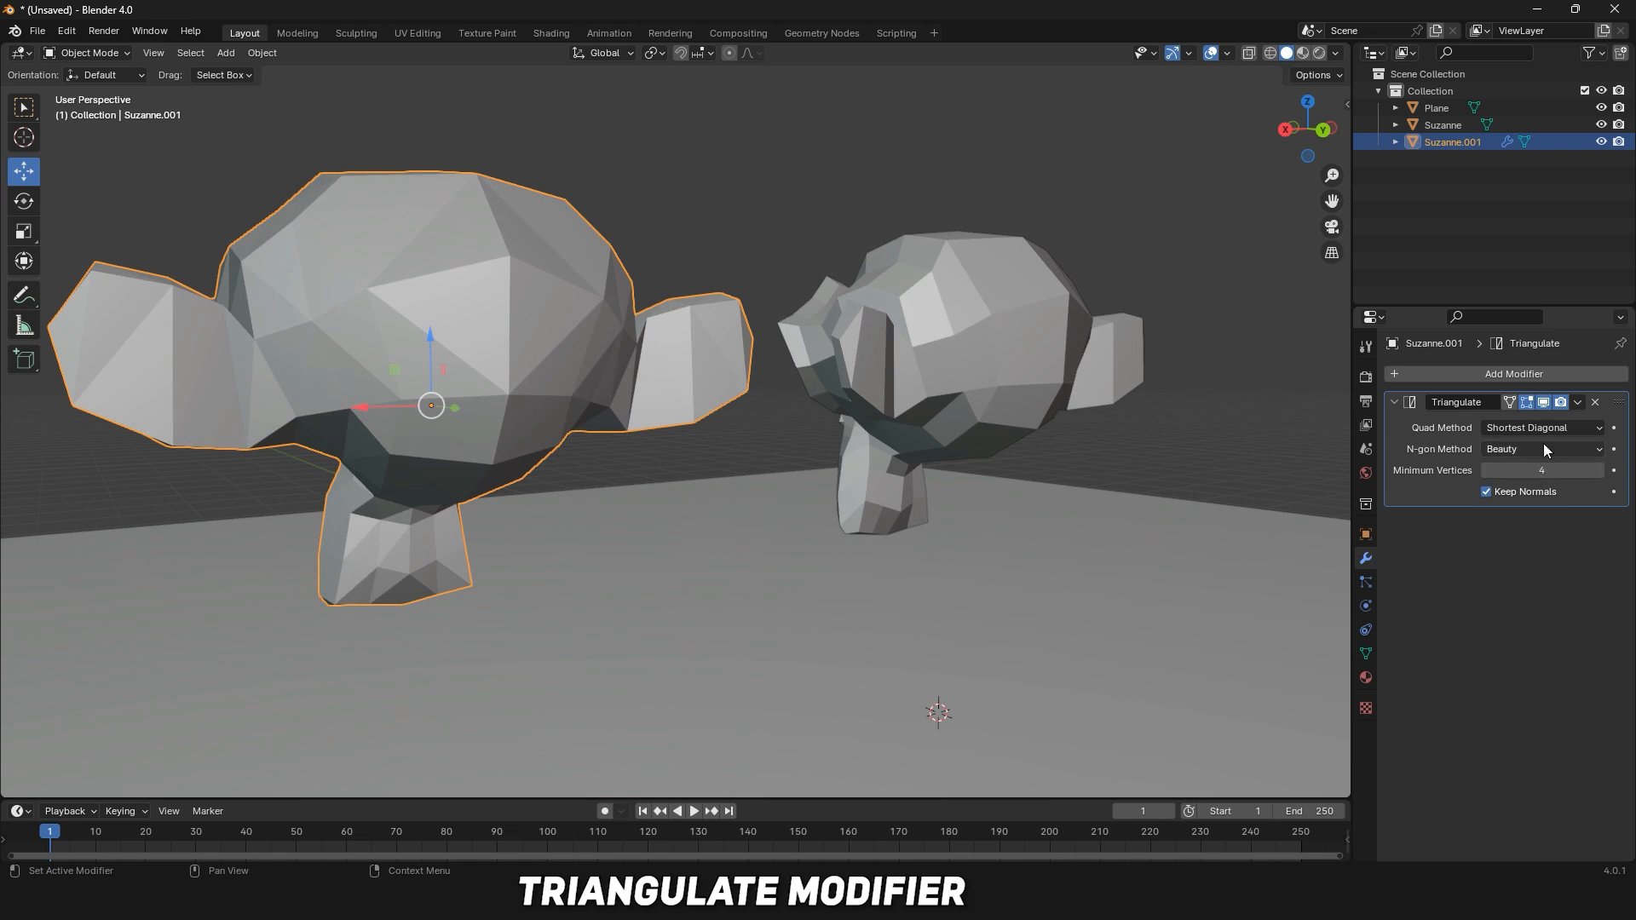
# Try different Quad Method options in the Triangulate modifier and compare the triangulation on the back of the monkey head.
pyautogui.click(1541, 431)
pyautogui.click(1536, 451)
pyautogui.click(1534, 430)
pyautogui.click(1533, 444)
pyautogui.click(1531, 504)
pyautogui.click(1534, 428)
pyautogui.click(1526, 522)
pyautogui.moveTo(1193, 473); pyautogui.dragTo(1151, 464, button='middle')
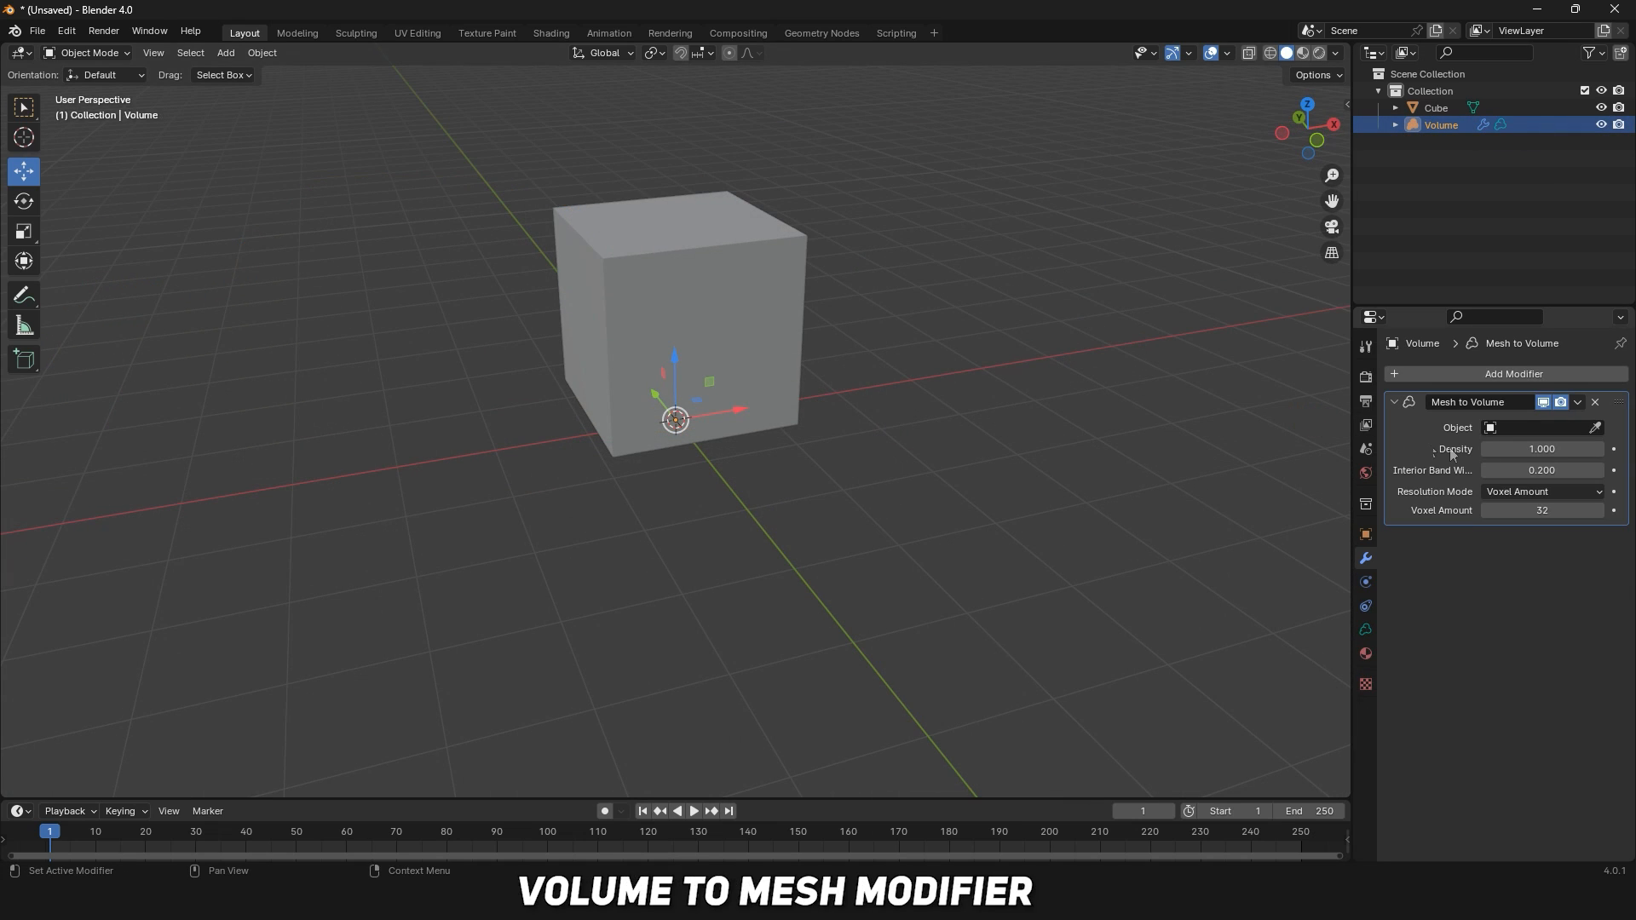
# Assign the cube as the Mesh to Volume source object and raise the Voxel Amount to 200.
pyautogui.click(730, 276)
pyautogui.moveTo(1018, 468); pyautogui.dragTo(837, 375, button='middle')
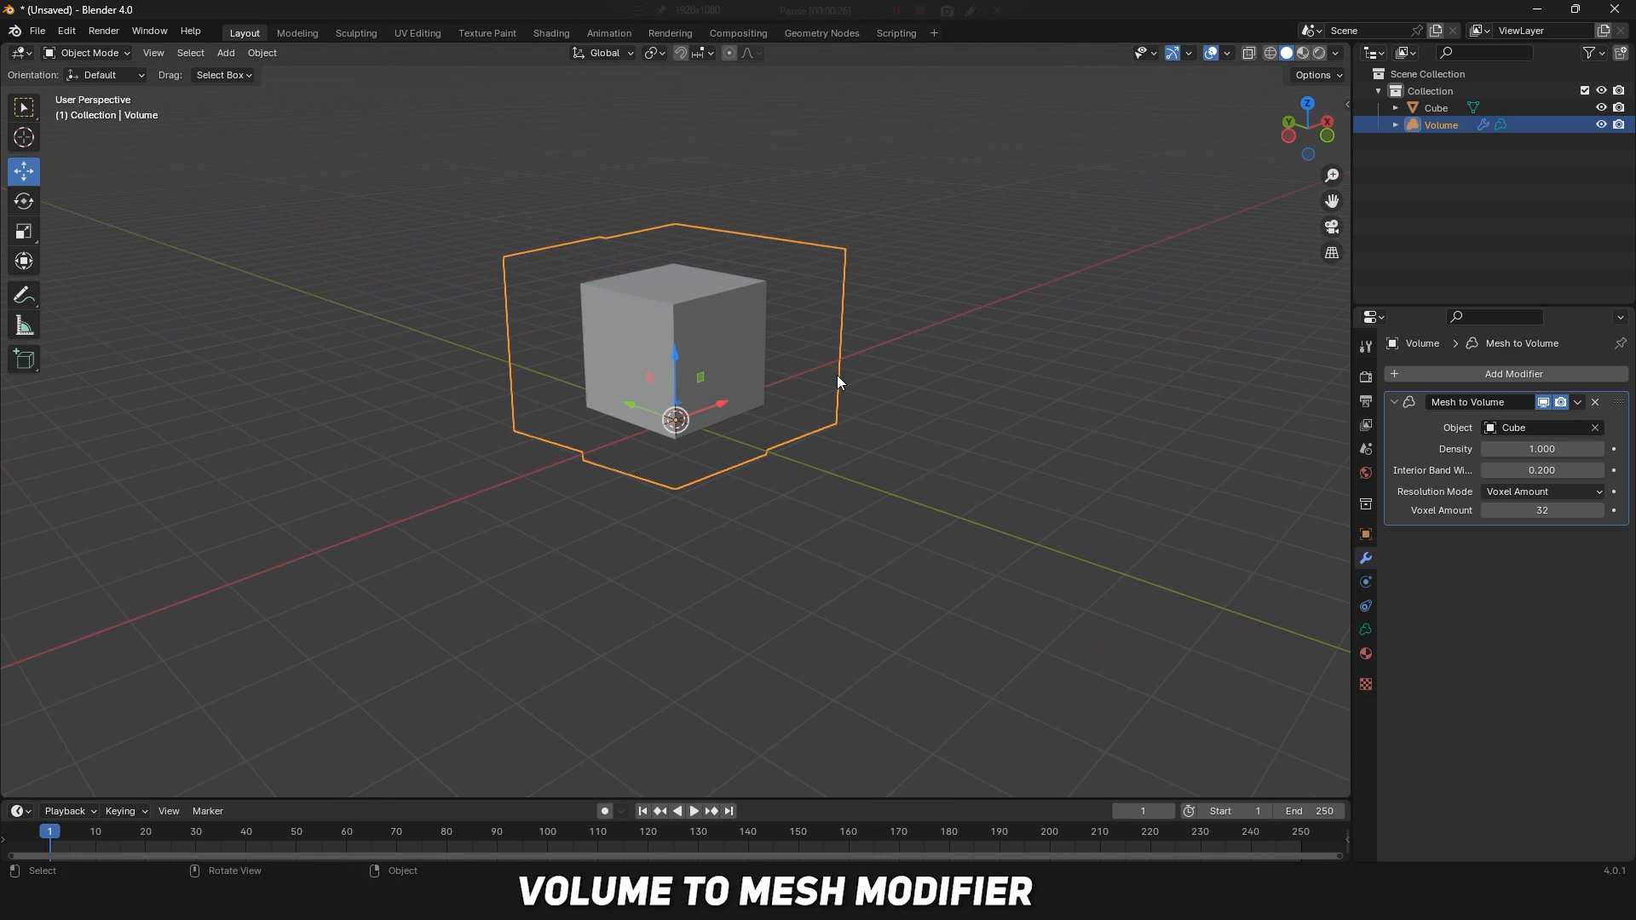
pyautogui.moveTo(1541, 511)
pyautogui.mouseDown()
pyautogui.moveTo(1577, 512)
pyautogui.moveTo(1524, 511)
pyautogui.moveTo(1572, 511)
pyautogui.mouseUp()
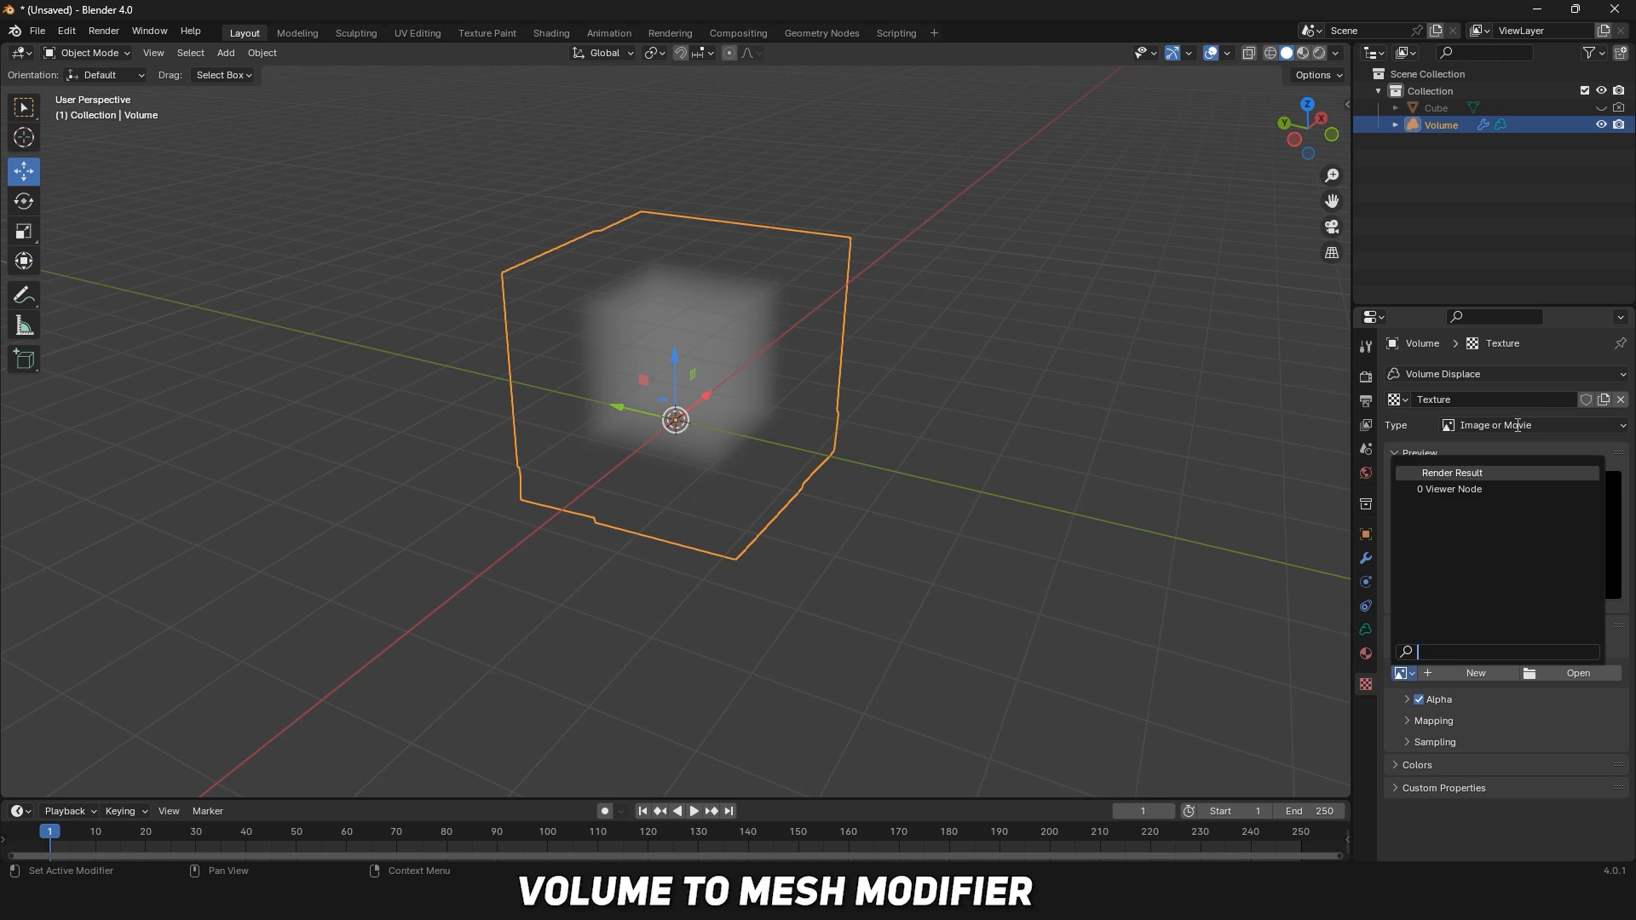
# Set the Volume Displace texture type to Marble and give the sphere a Volume to Mesh modifier with Volume as its object.
pyautogui.click(1516, 427)
pyautogui.click(1491, 550)
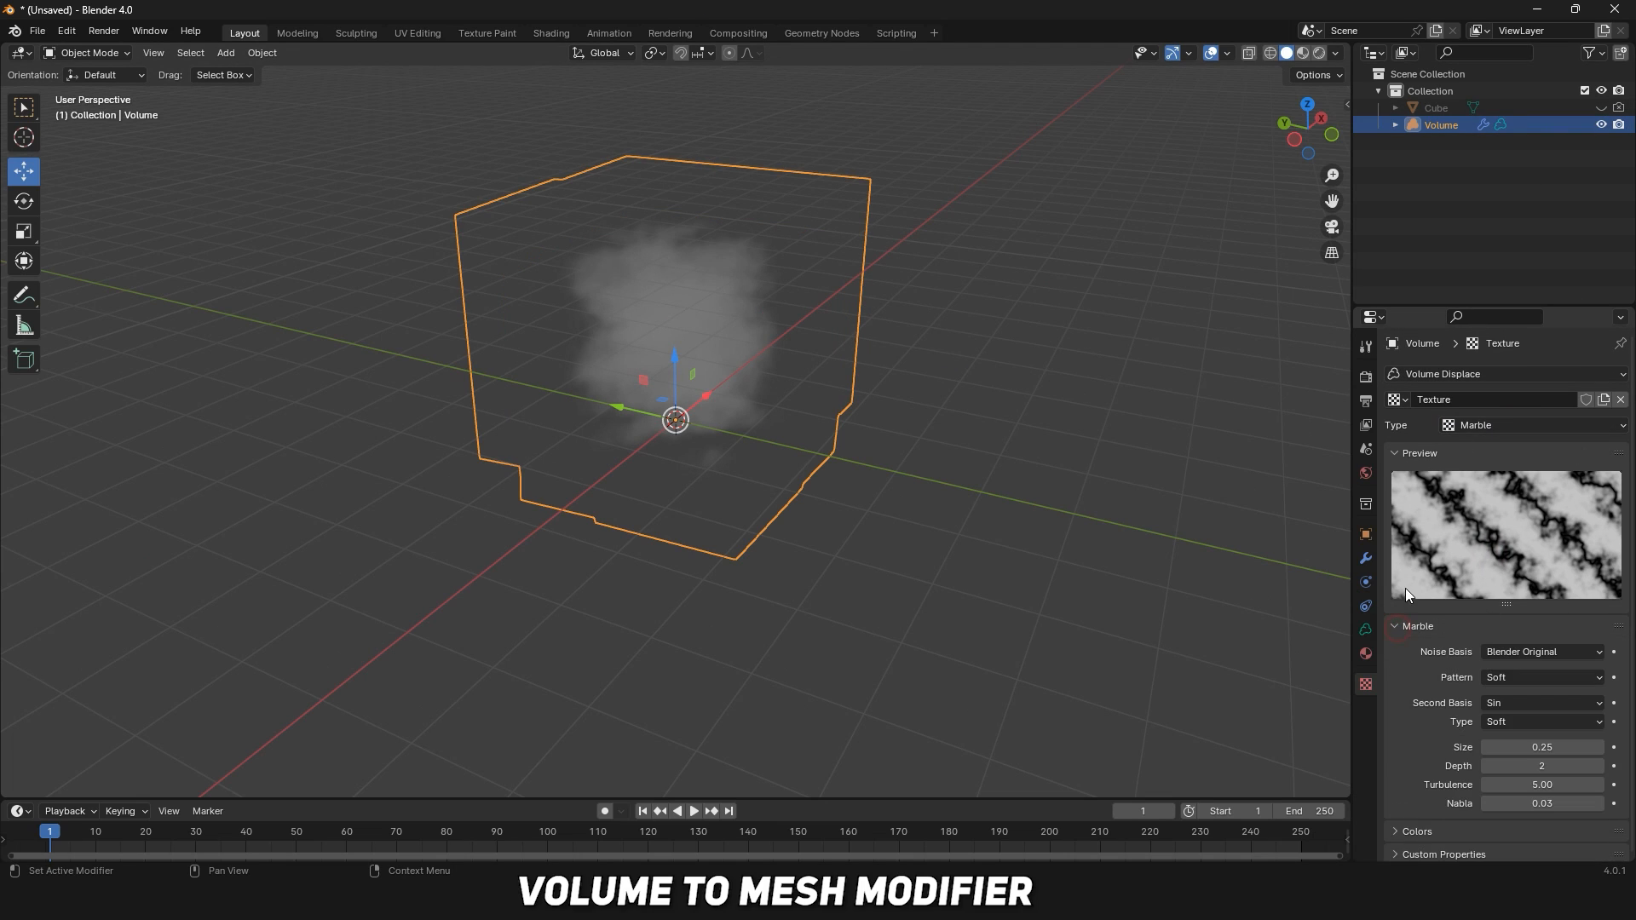
pyautogui.click(1517, 109)
pyautogui.click(1512, 126)
pyautogui.scroll(-1, 1547, 596)
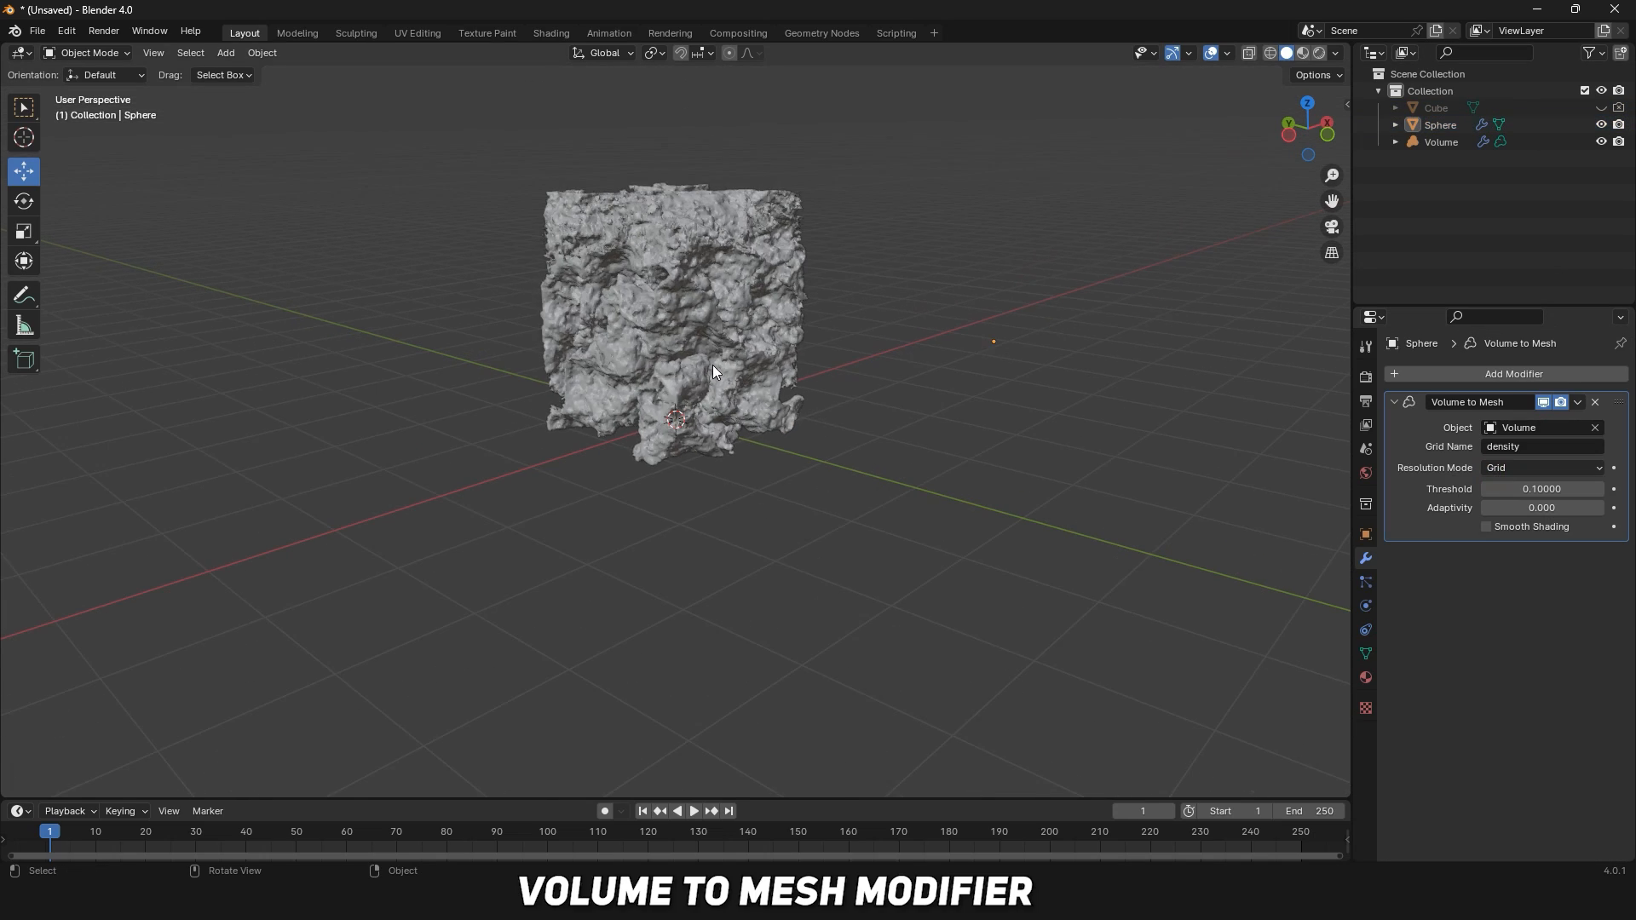
pyautogui.moveTo(713, 365); pyautogui.dragTo(682, 315, button='middle')
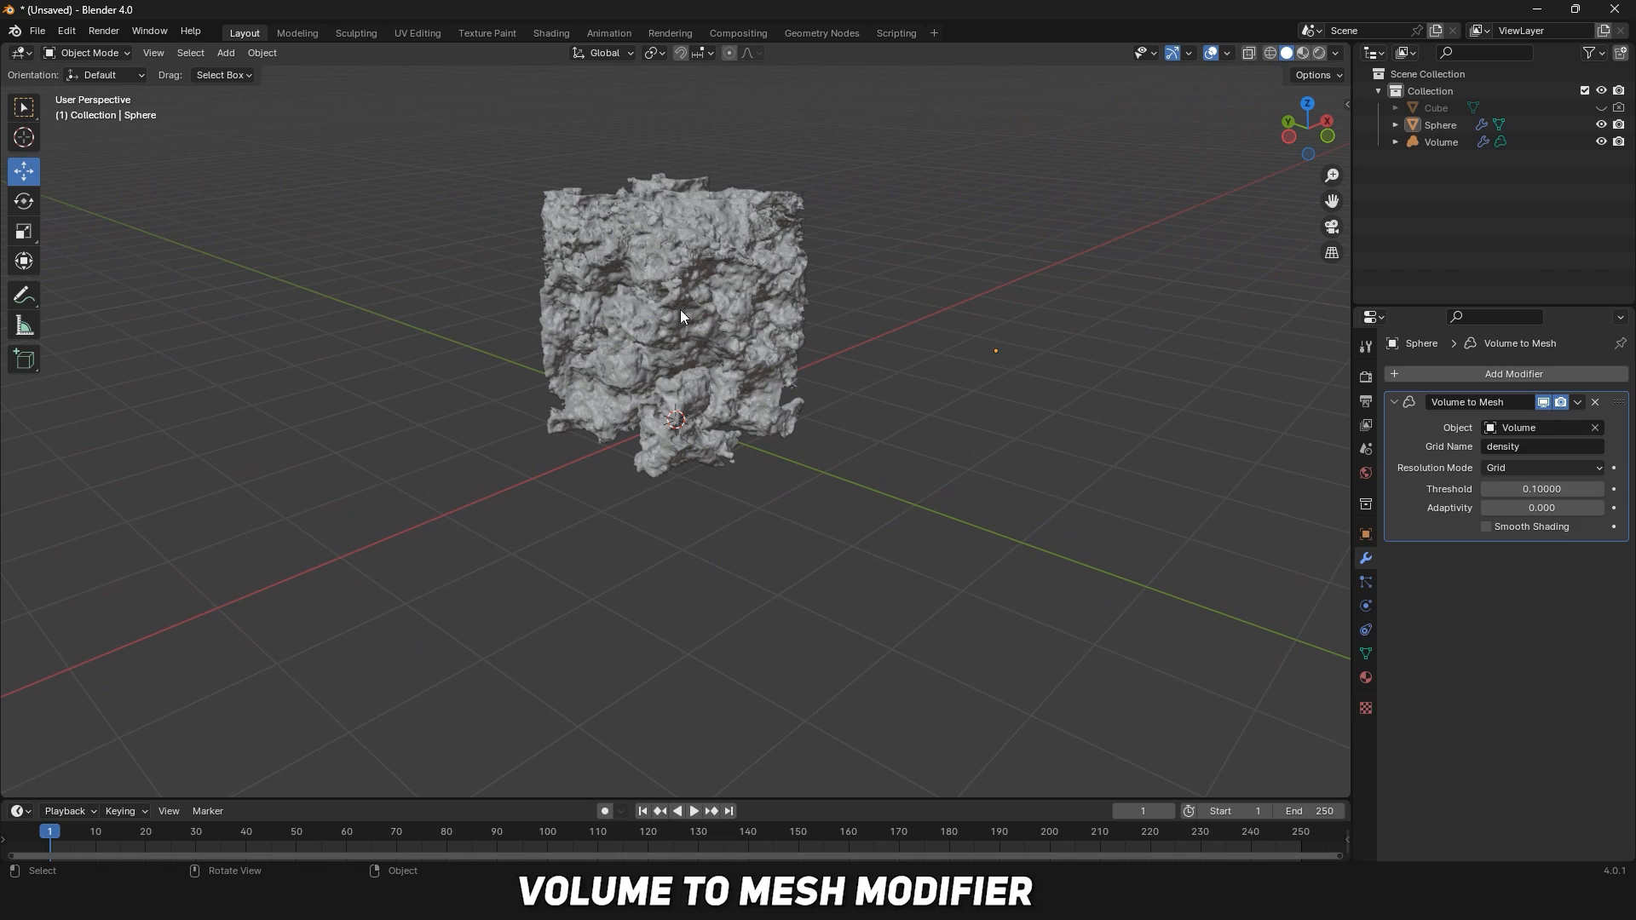
# Adjust the volume's displacement Strength to about 0.477, its Density to 13.3 and its Interior Band Width to 37.6.
pyautogui.click(681, 315)
pyautogui.moveTo(1571, 610); pyautogui.dragTo(1546, 609)
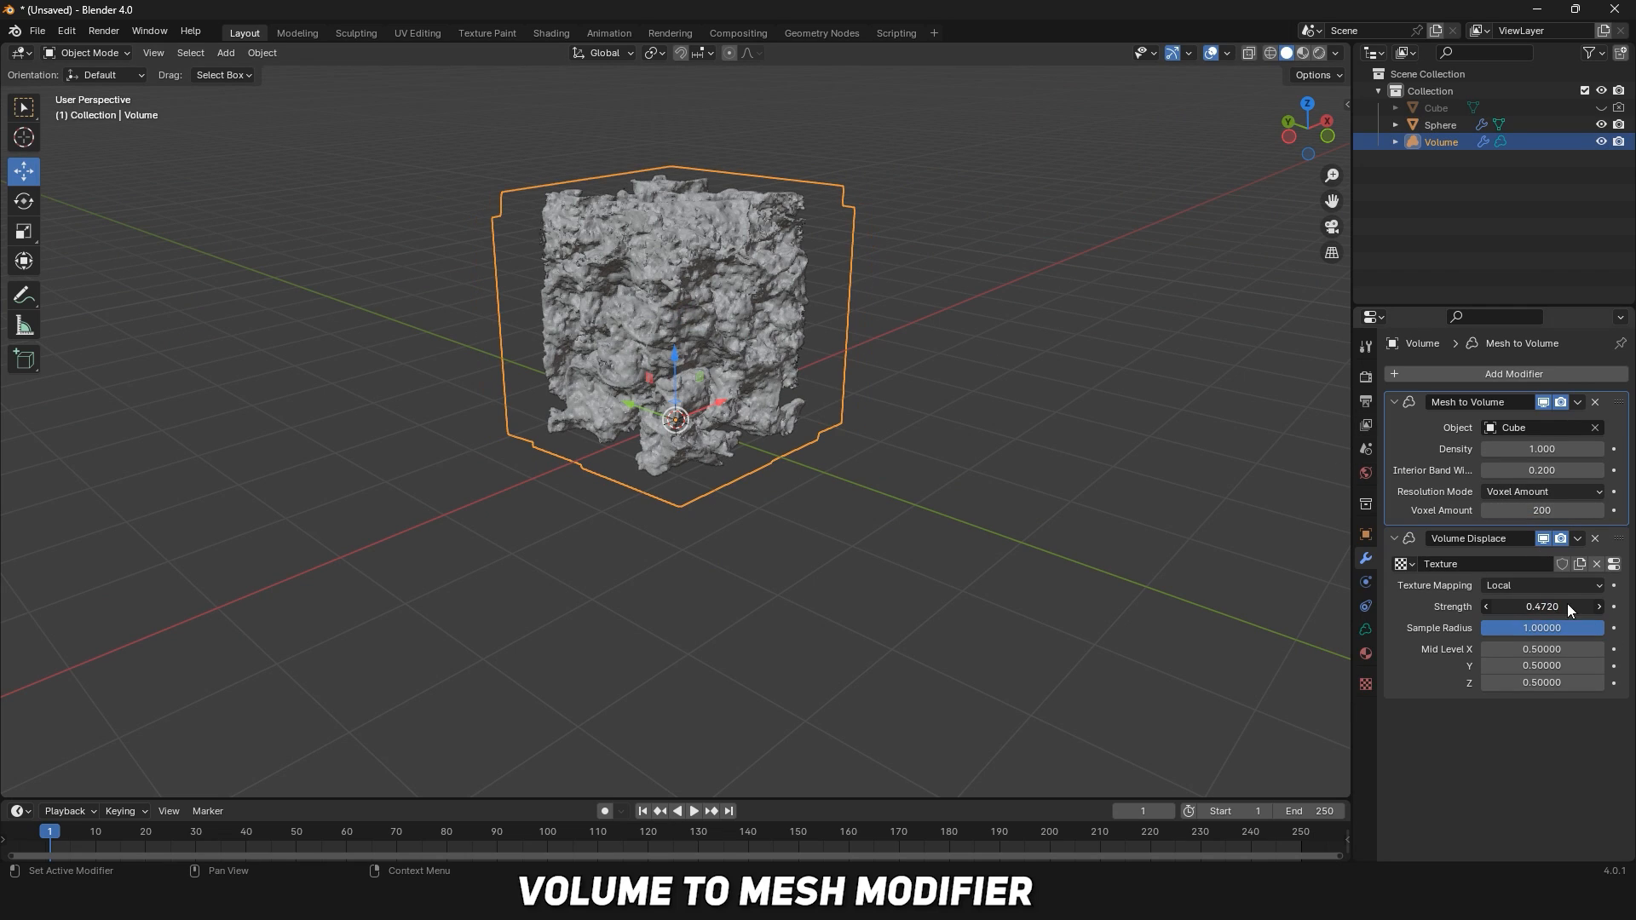
pyautogui.moveTo(1543, 471)
pyautogui.mouseDown()
pyautogui.moveTo(1602, 470)
pyautogui.moveTo(1525, 449)
pyautogui.moveTo(1566, 466)
pyautogui.mouseUp()
pyautogui.click(966, 394)
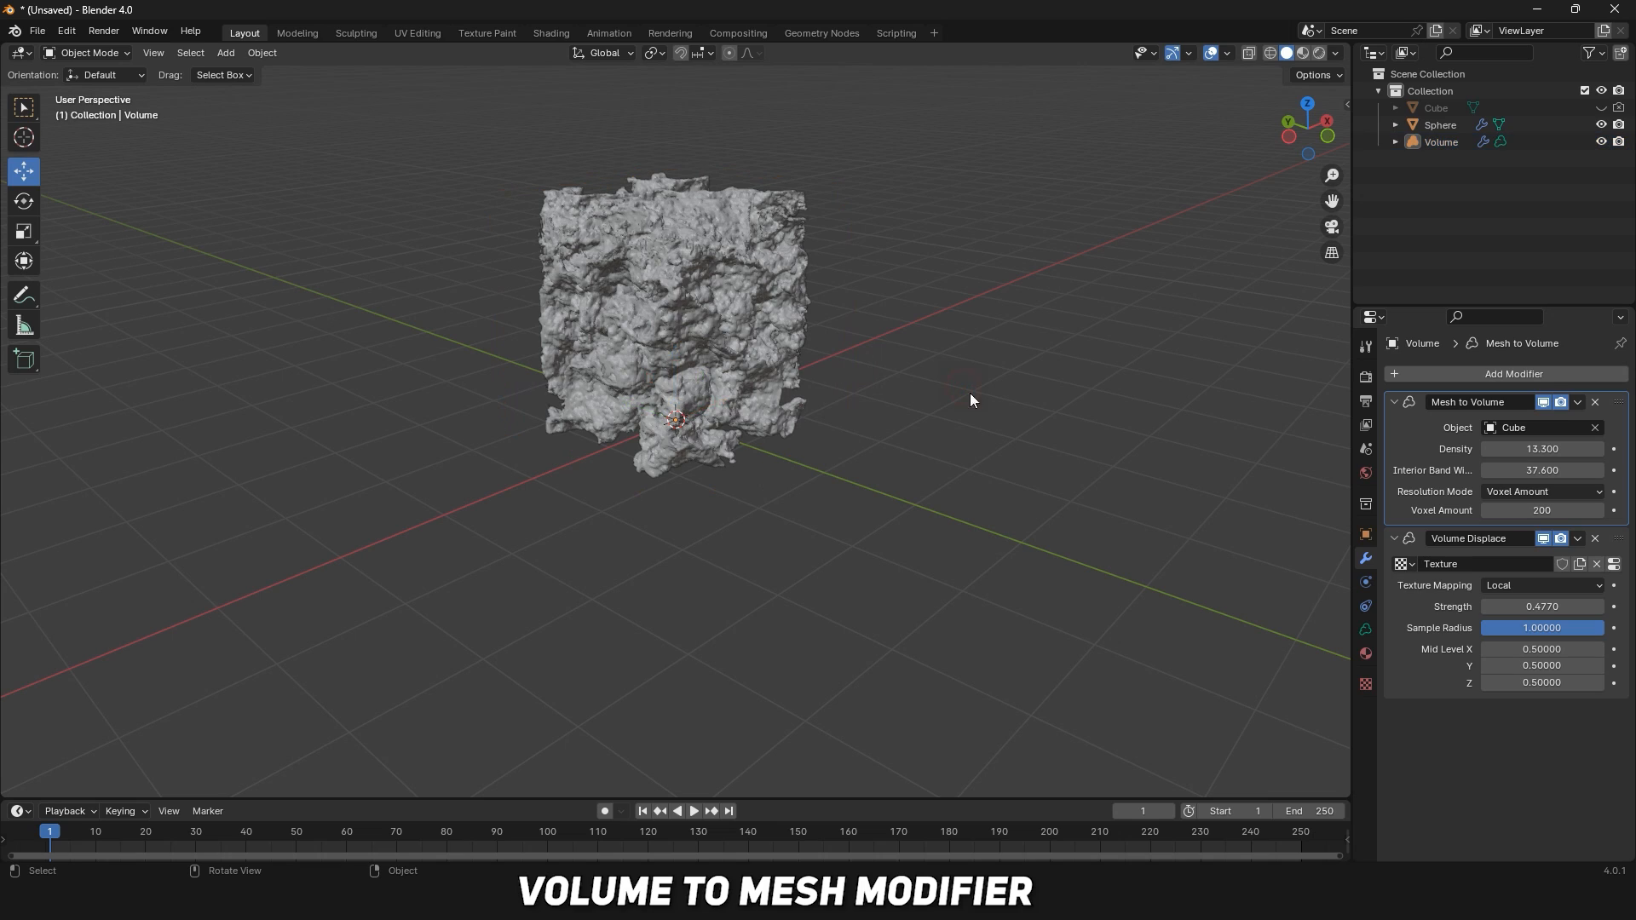
pyautogui.moveTo(972, 401)
pyautogui.mouseDown(button='middle')
pyautogui.moveTo(1074, 387)
pyautogui.moveTo(865, 370)
pyautogui.moveTo(892, 404)
pyautogui.mouseUp(button='middle')
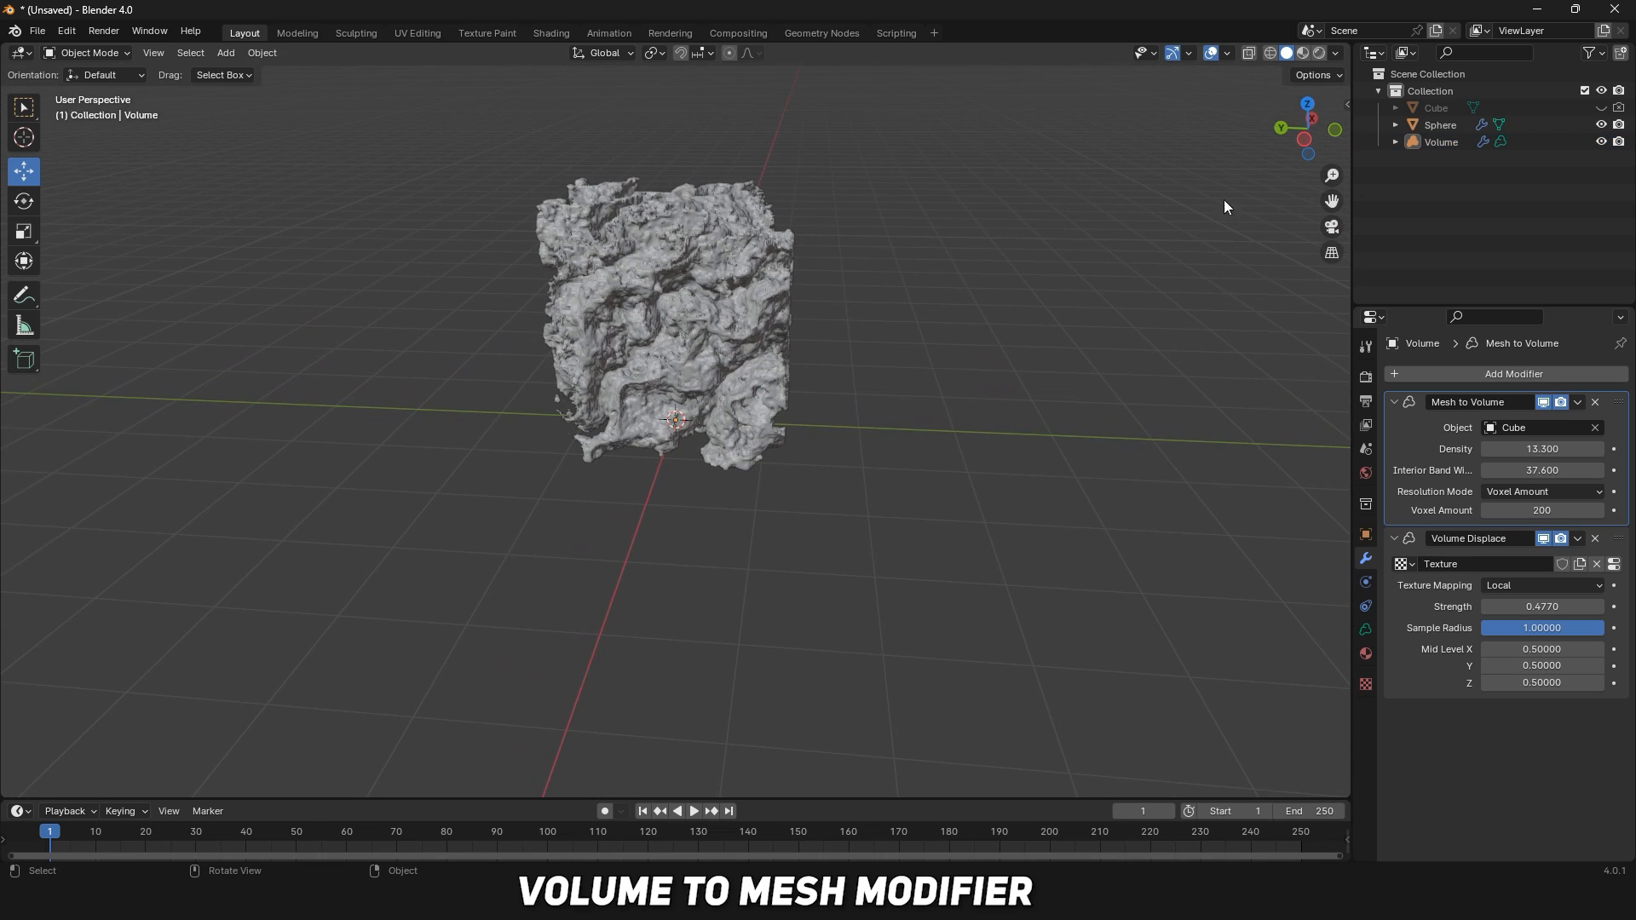
# Set the solid viewport shading to MatCap lighting and choose the bright orange matcap for the rocky mesh.
pyautogui.click(1304, 57)
pyautogui.click(1287, 55)
pyautogui.click(1335, 58)
pyautogui.click(1320, 136)
pyautogui.click(1321, 176)
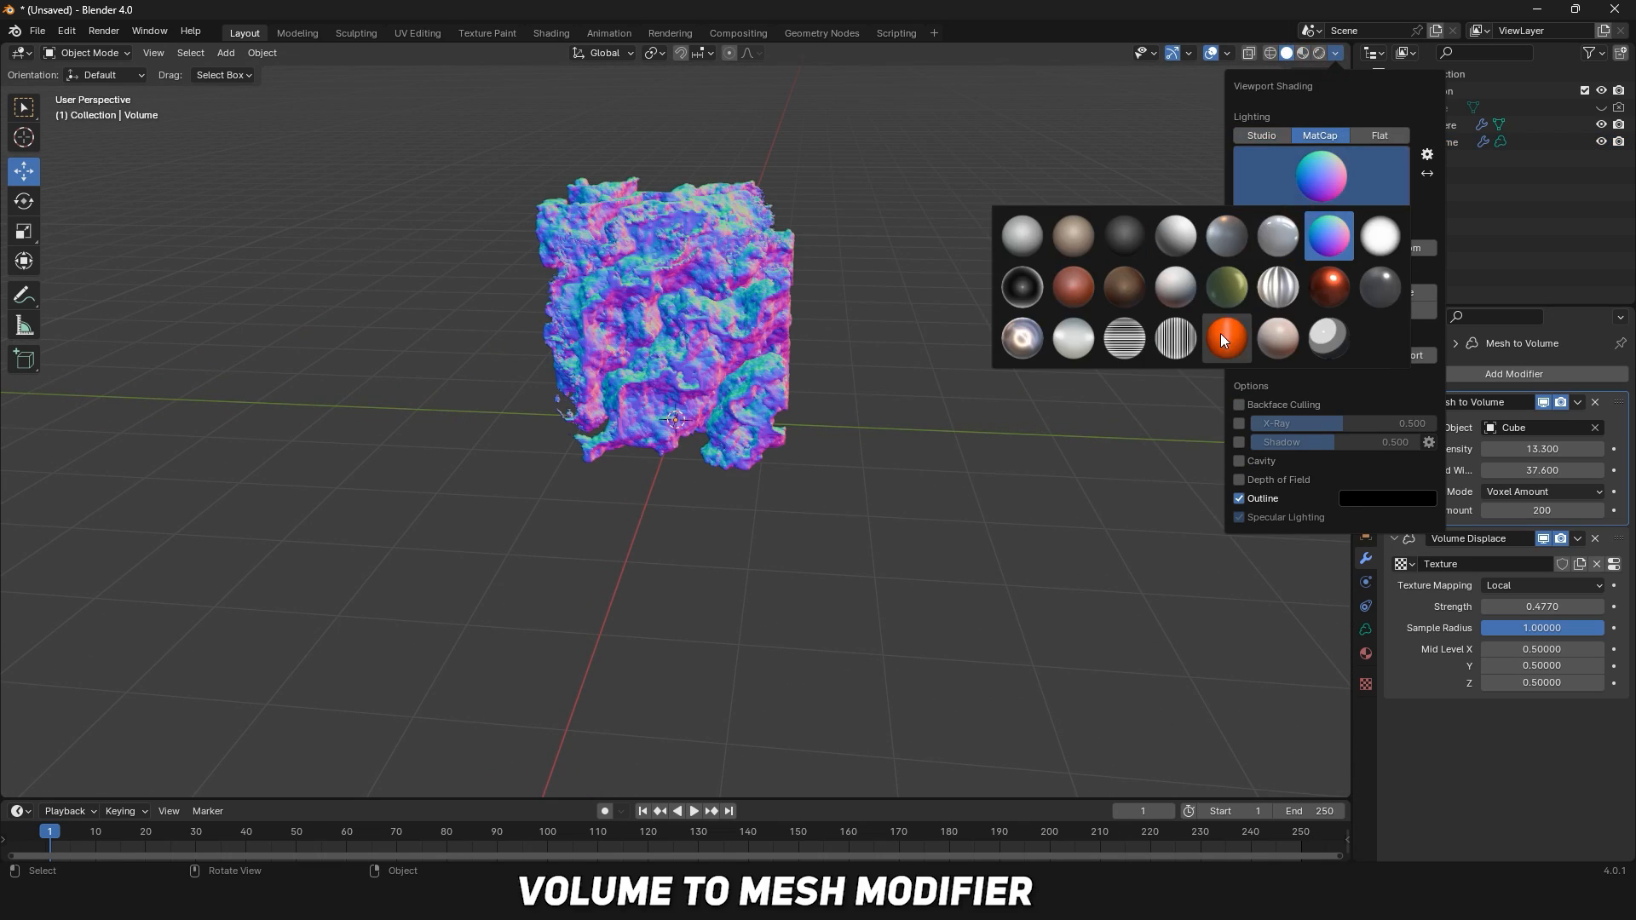
pyautogui.click(1221, 334)
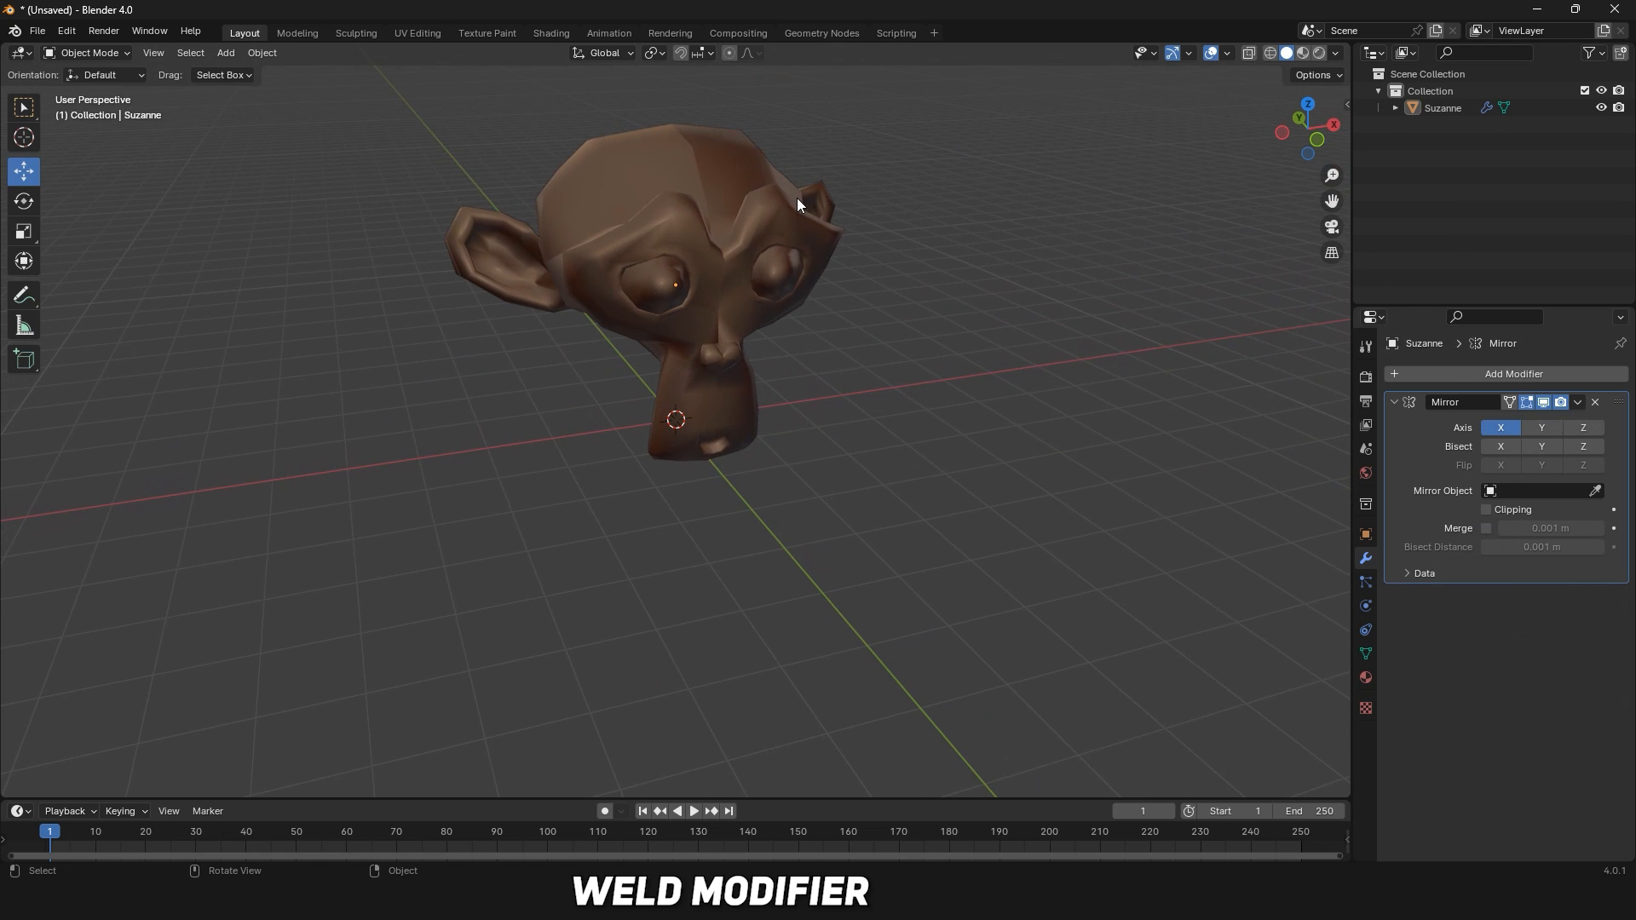
# Add a Weld modifier to the mirrored monkey head.
pyautogui.scroll(1, 798, 200)
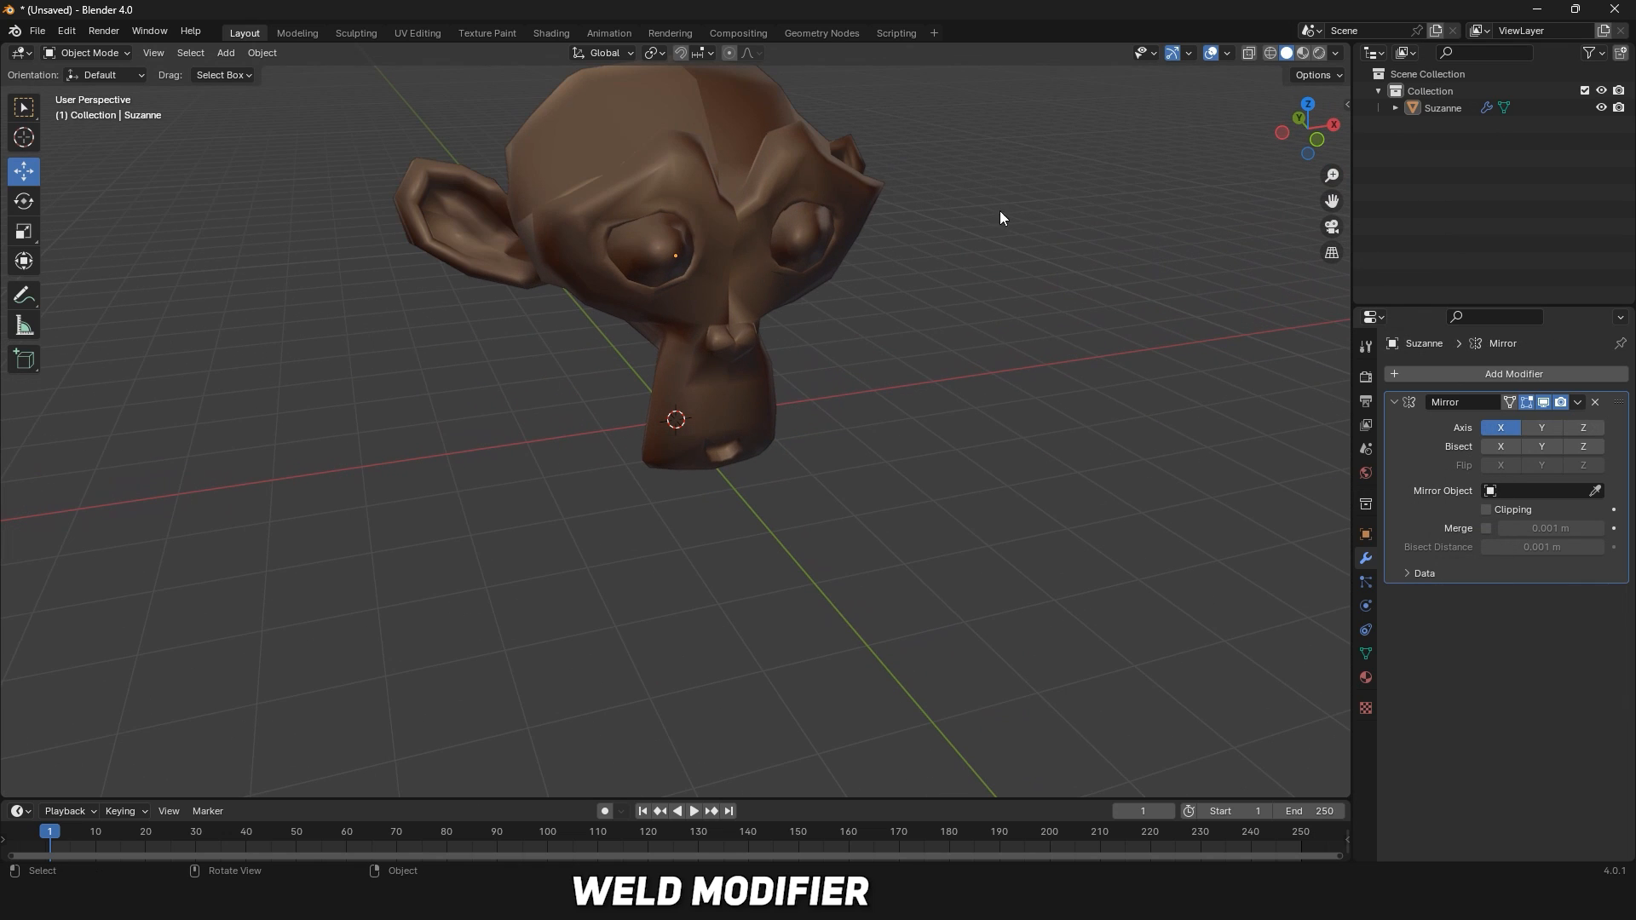
pyautogui.keyDown('shift'); pyautogui.moveTo(1025, 107); pyautogui.dragTo(973, 254, button='middle'); pyautogui.keyUp('shift')
pyautogui.scroll(1, 1026, 194)
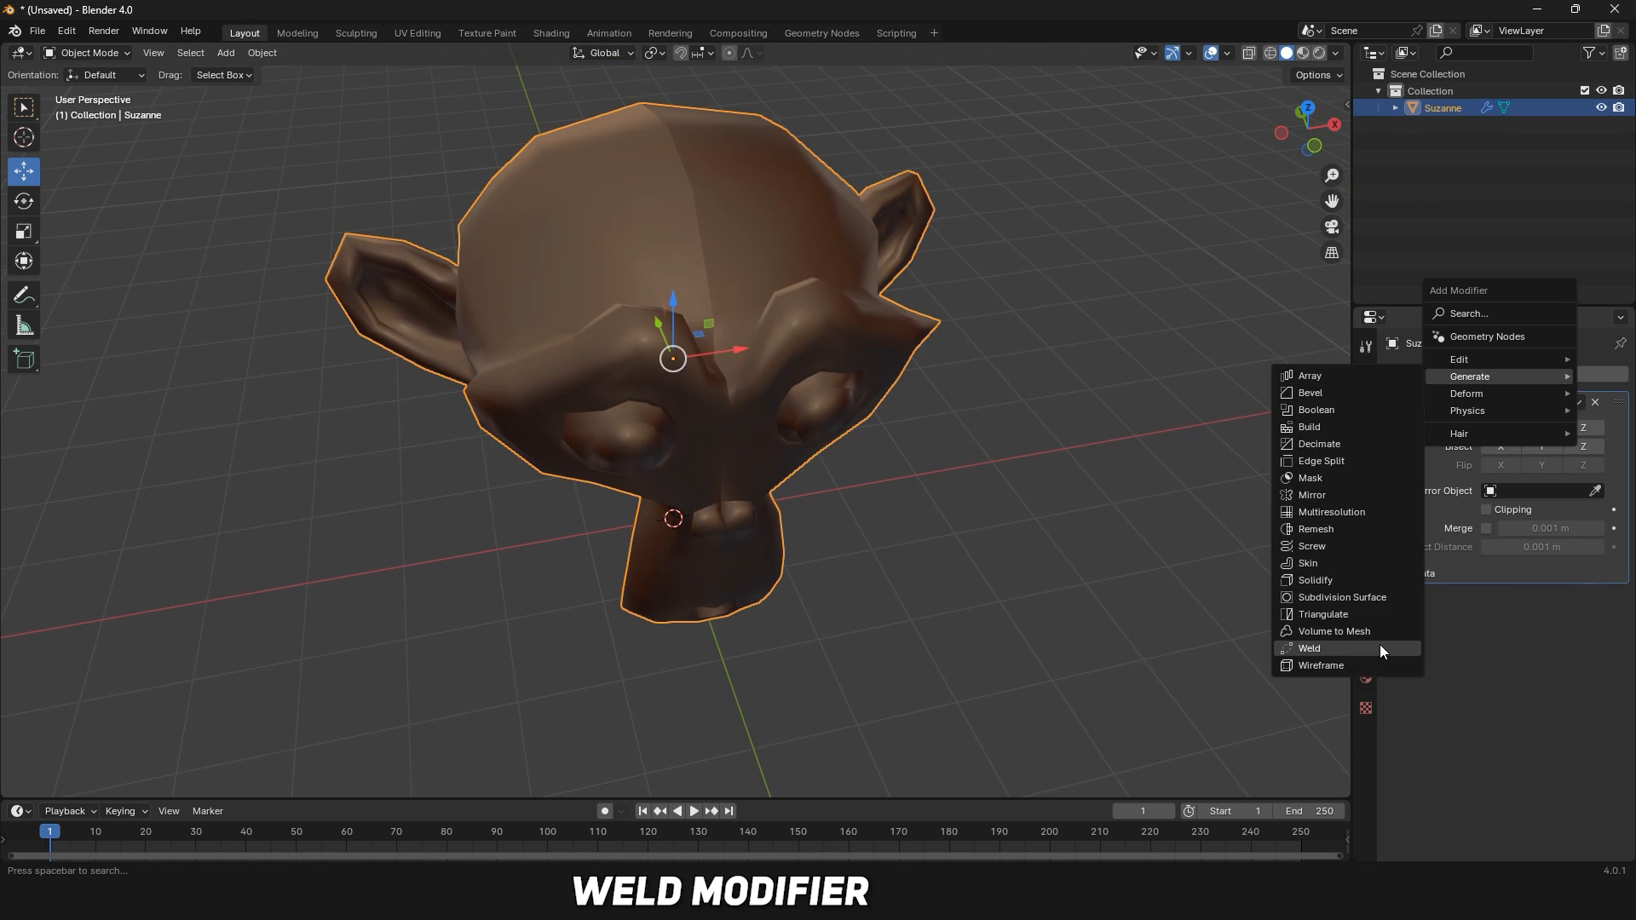
pyautogui.click(1355, 648)
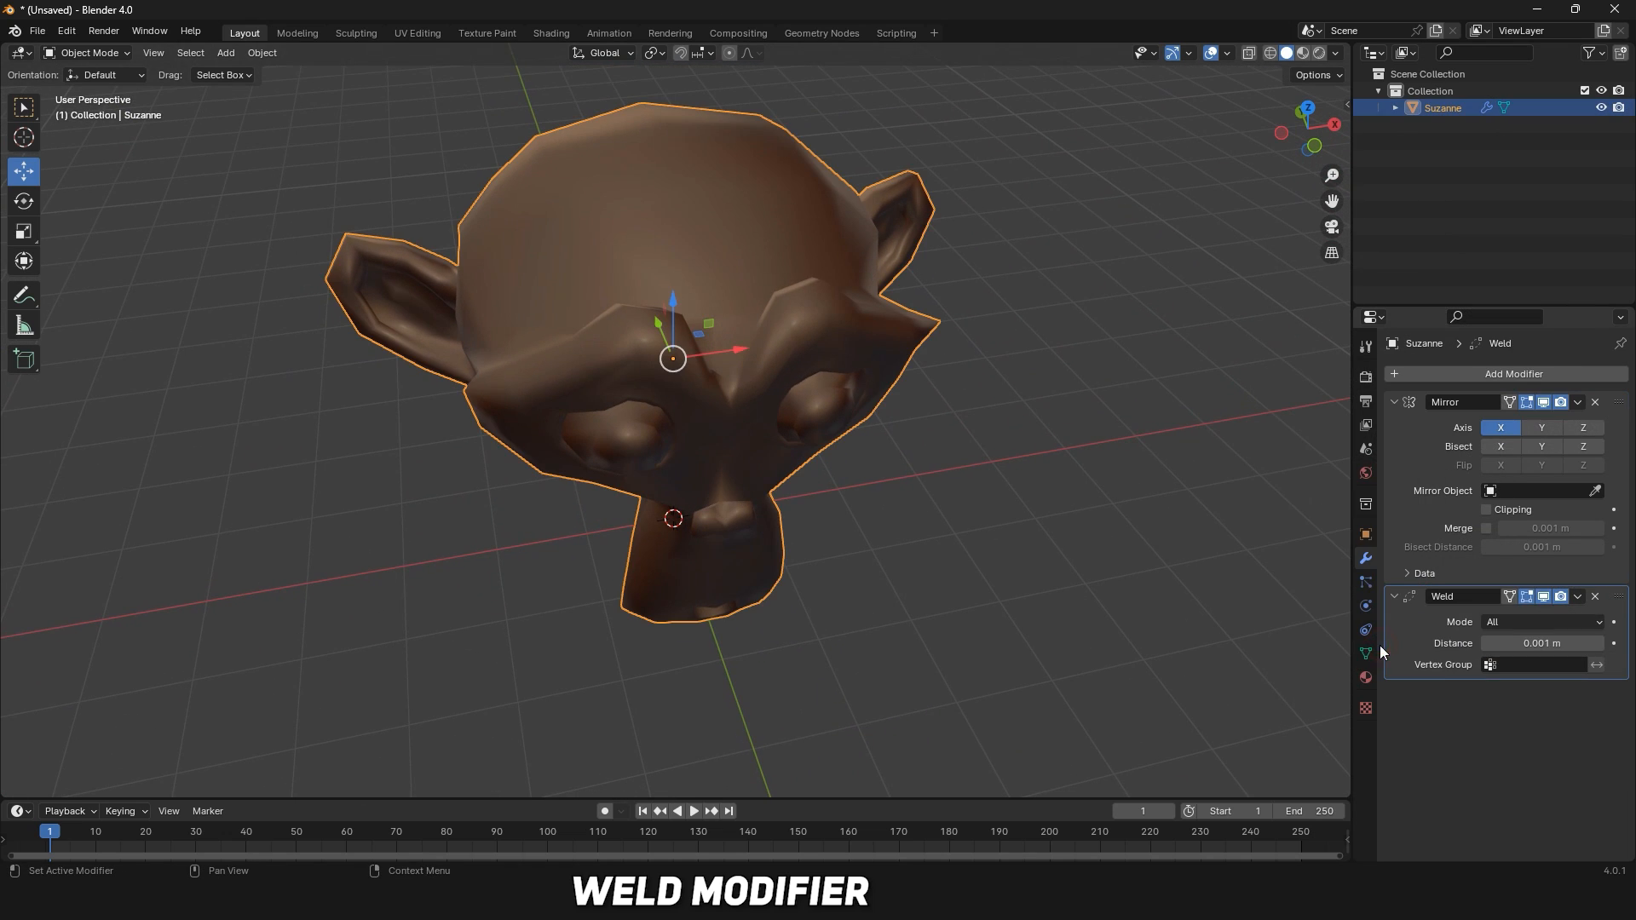
# Adjust the Weld modifier's Distance on the monkey head, ending at 0 m, and check the seam from other sides.
pyautogui.moveTo(956, 513); pyautogui.dragTo(955, 446, button='middle')
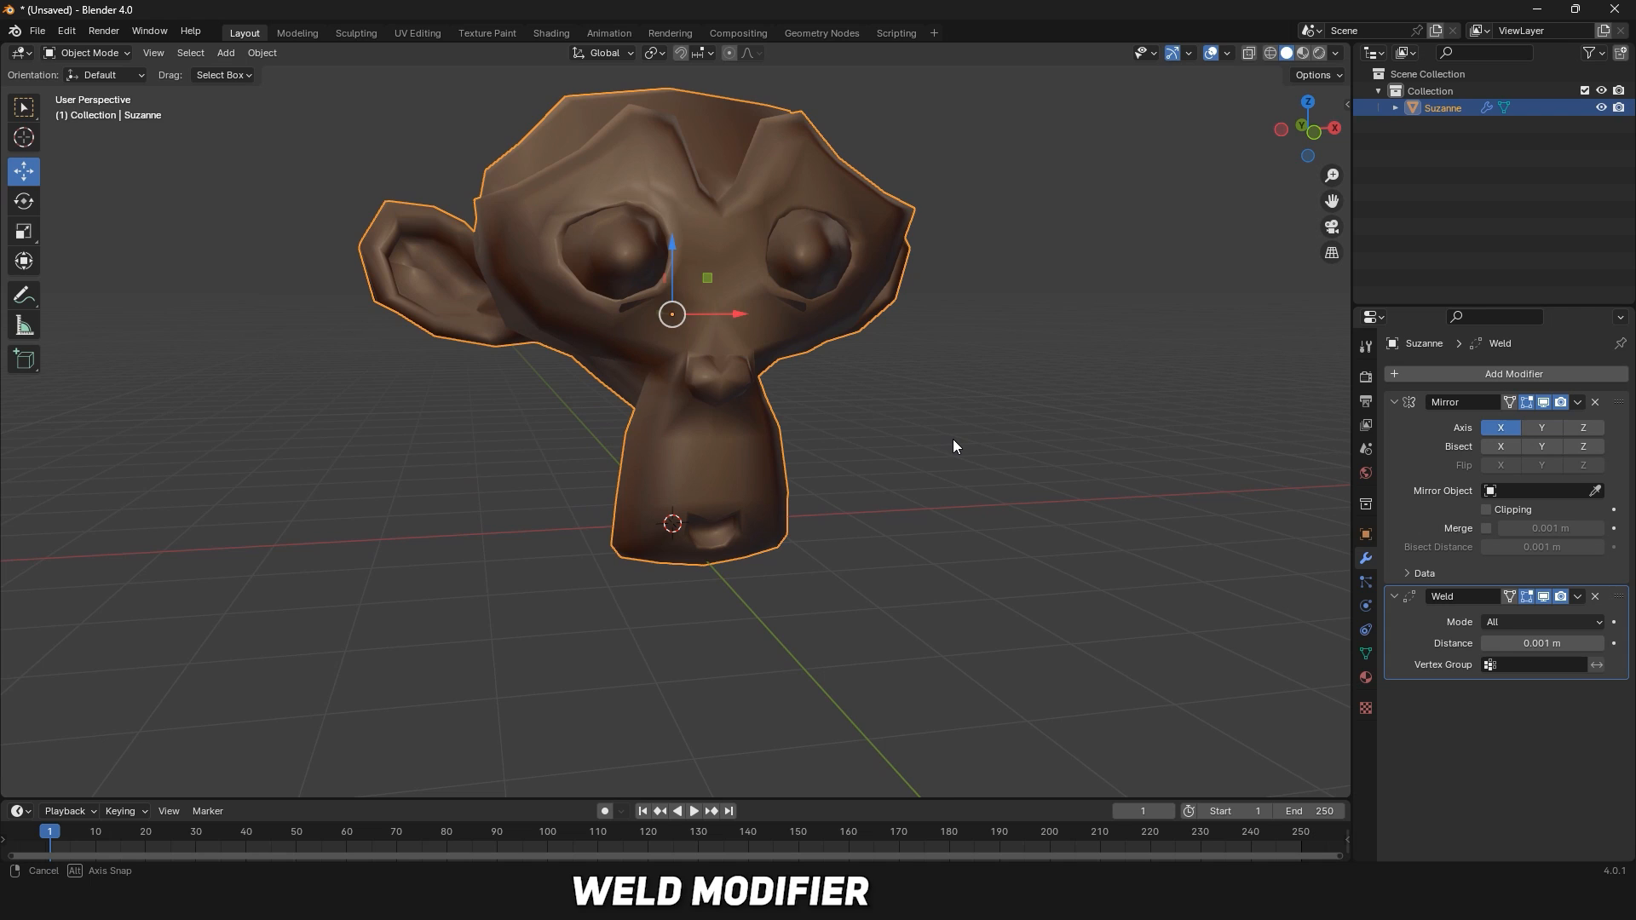
pyautogui.scroll(-1, 953, 439)
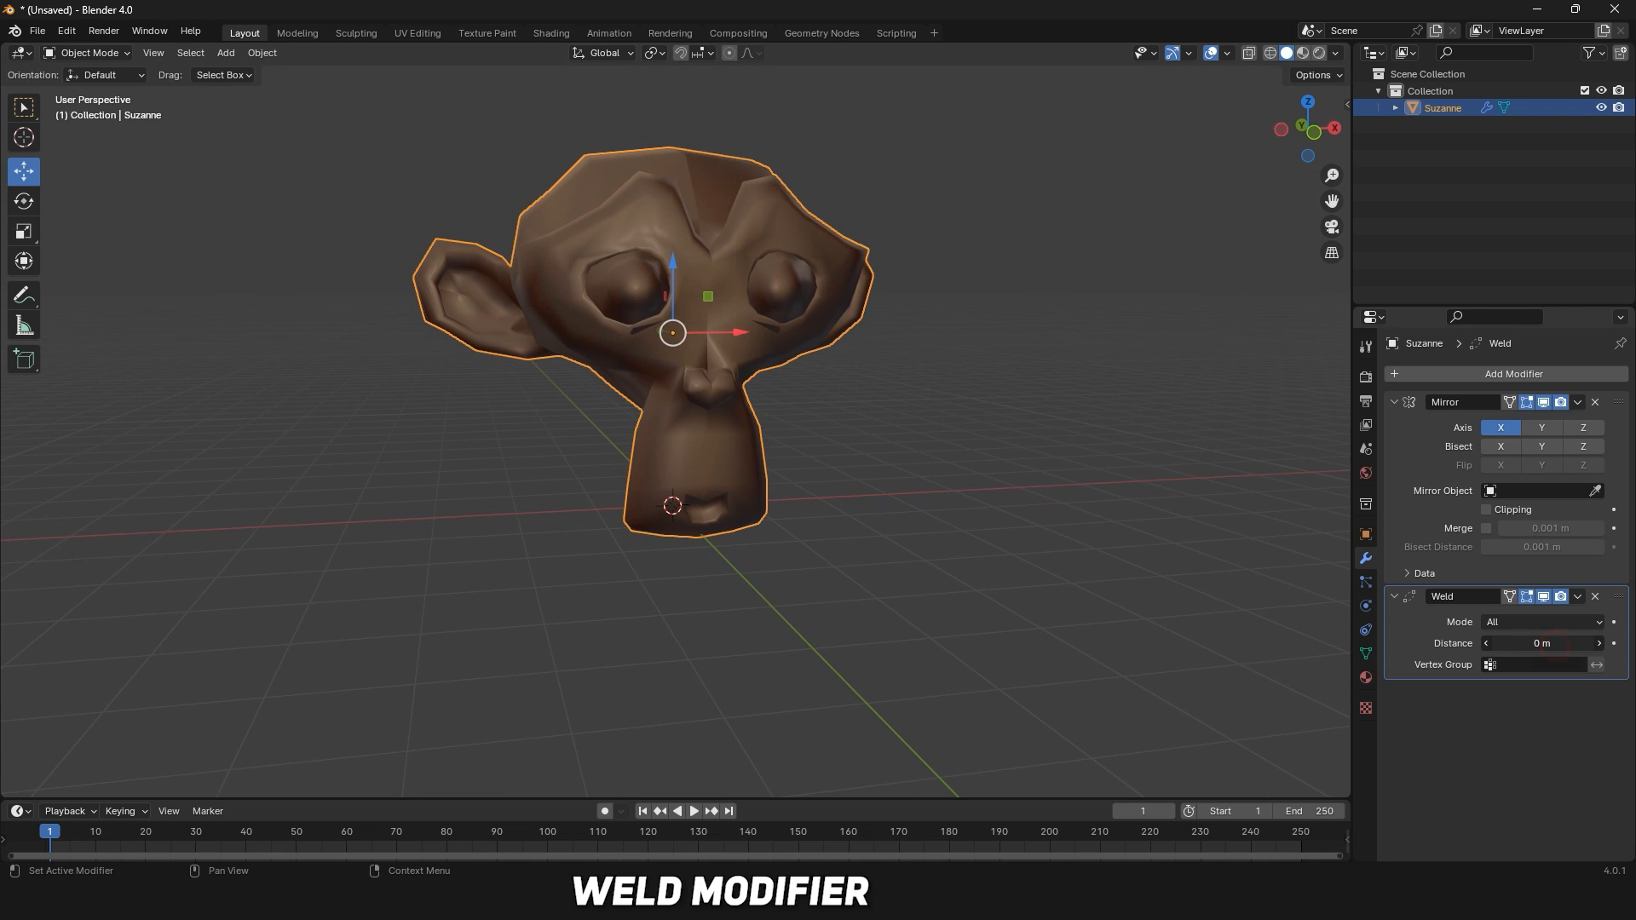
pyautogui.moveTo(1542, 644)
pyautogui.mouseDown()
pyautogui.moveTo(1594, 644)
pyautogui.moveTo(1538, 643)
pyautogui.mouseUp()
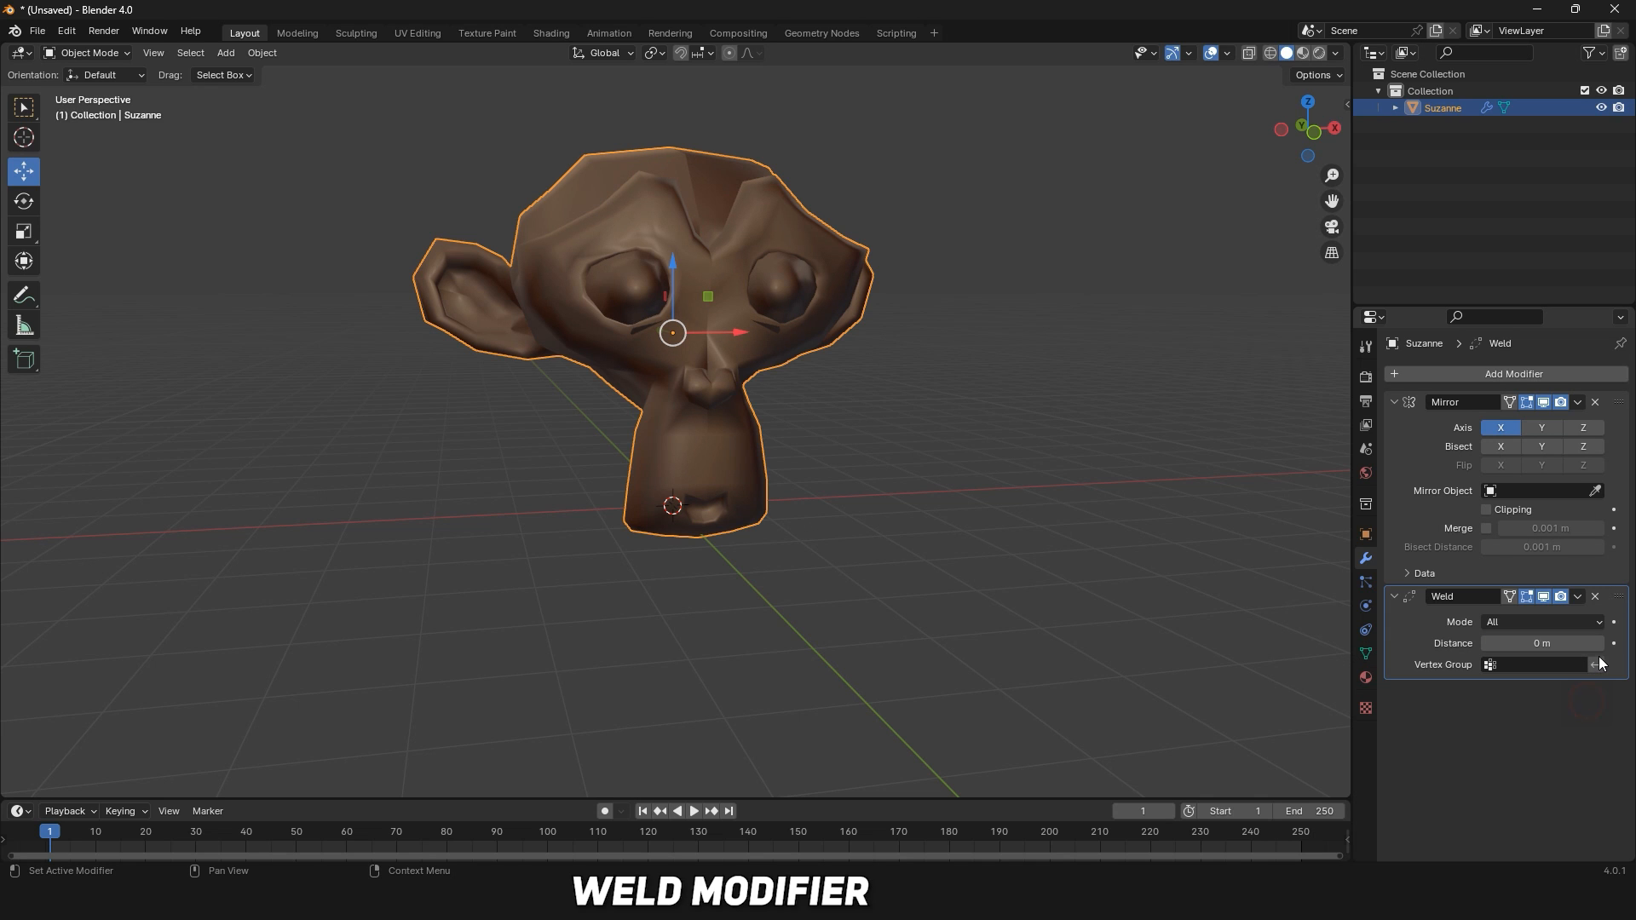
pyautogui.moveTo(965, 403); pyautogui.dragTo(1274, 409, button='middle')
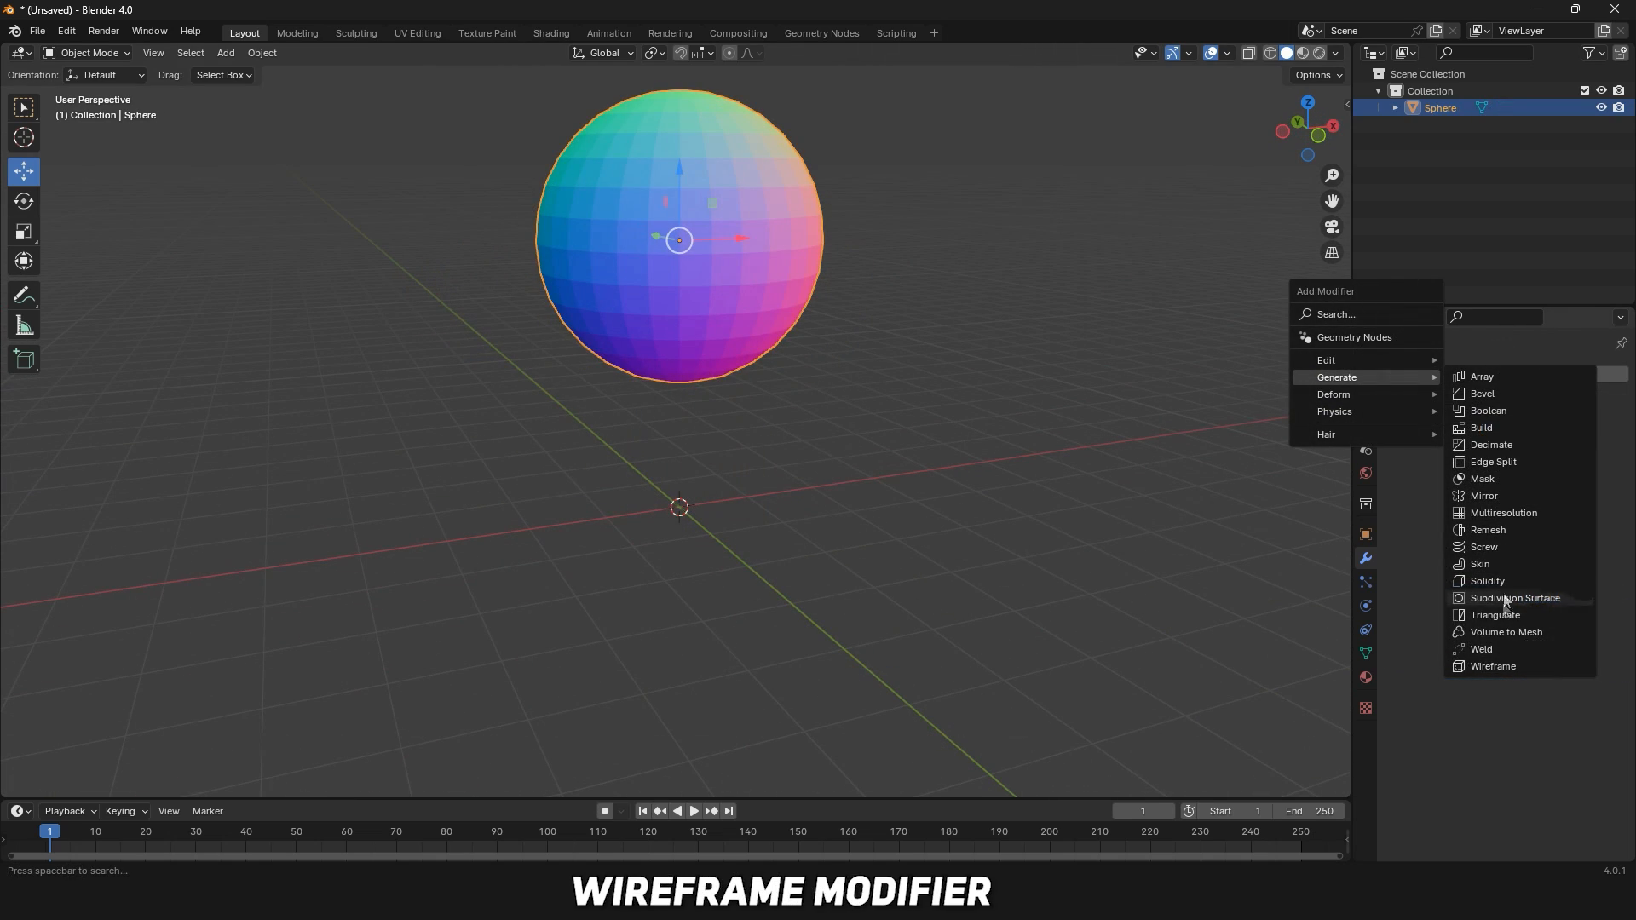
# Add a Wireframe modifier to the sphere and deselect it.
pyautogui.click(1494, 665)
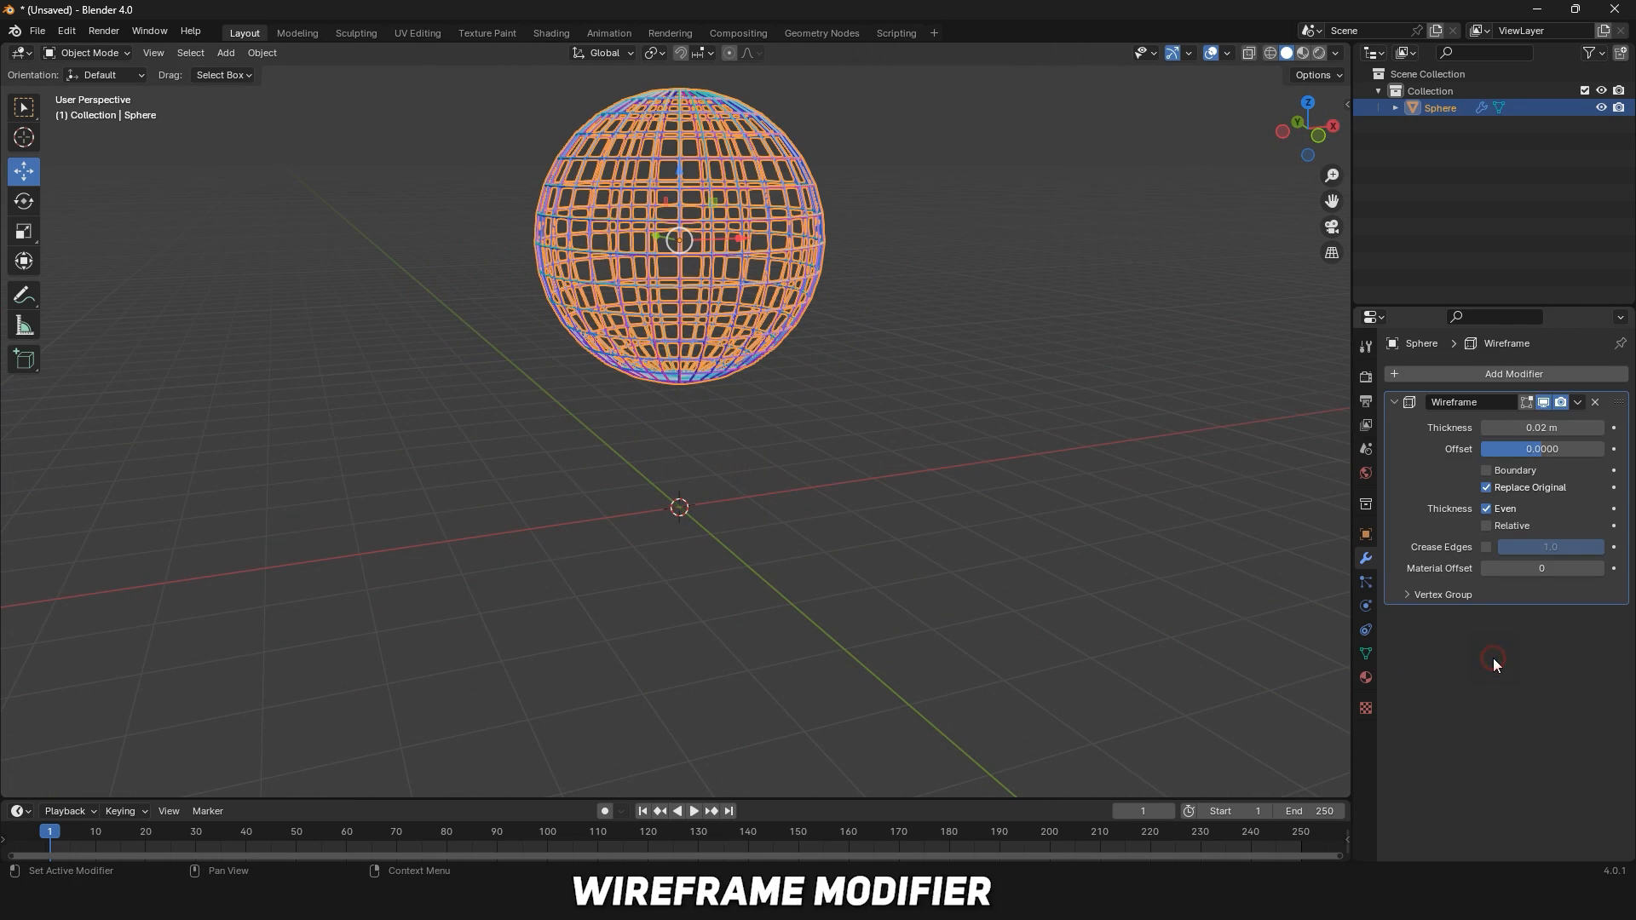
pyautogui.click(901, 313)
pyautogui.moveTo(776, 227); pyautogui.dragTo(1224, 284, button='middle')
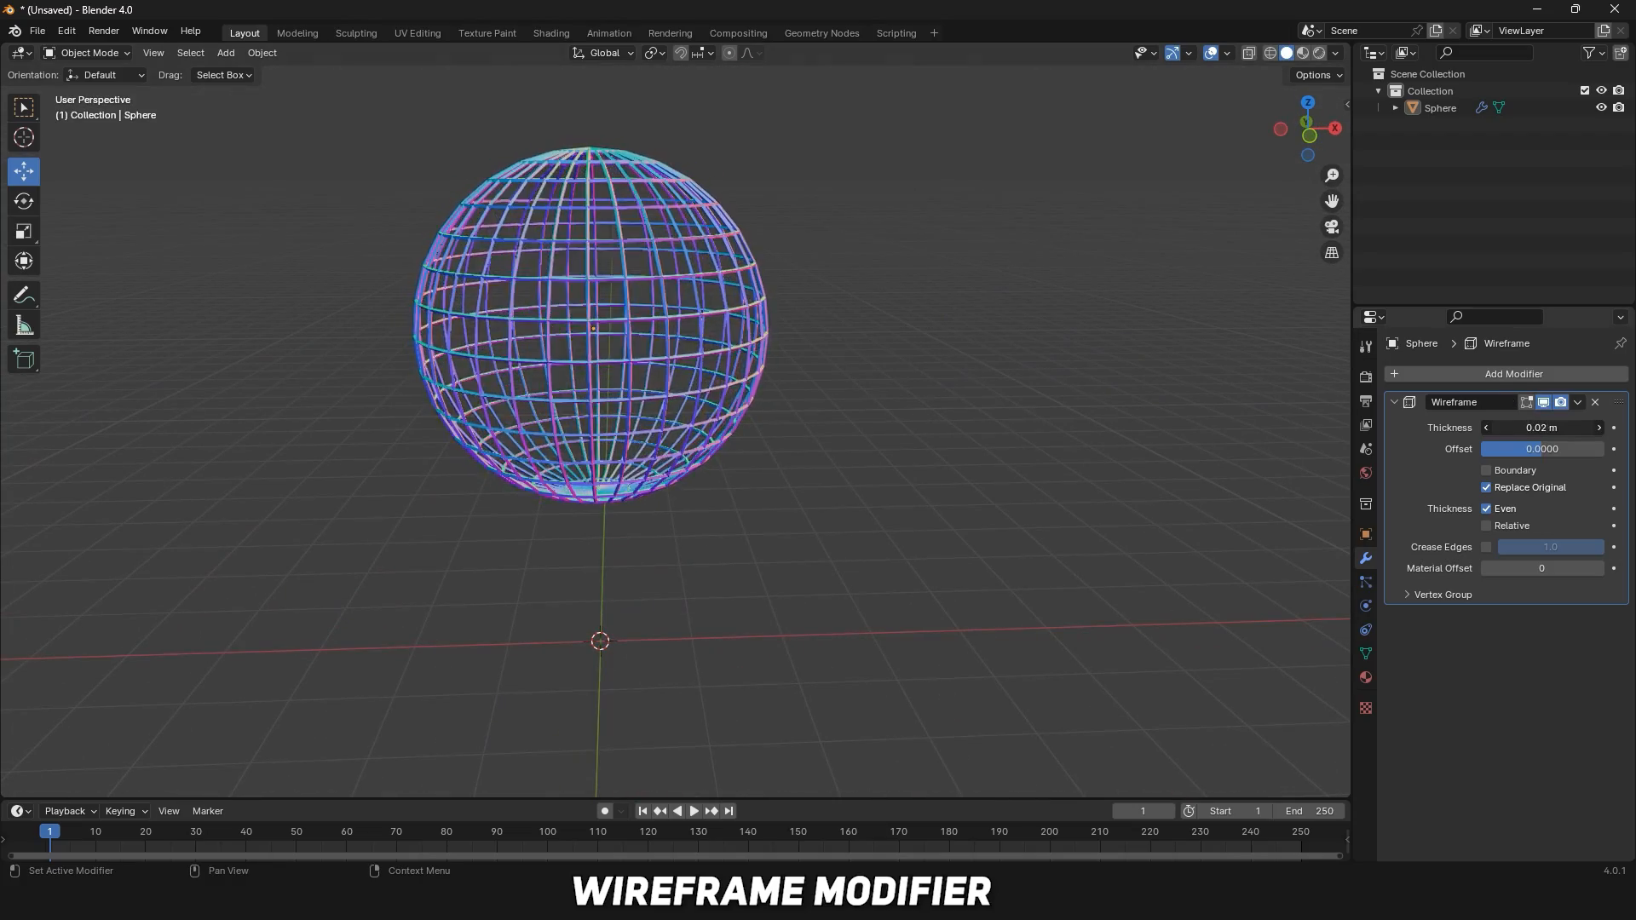
# Set the Wireframe Thickness to about 0.042 m and examine the sphere's struts up close.
pyautogui.moveTo(1543, 428); pyautogui.dragTo(1577, 428)
pyautogui.scroll(8, 882, 286)
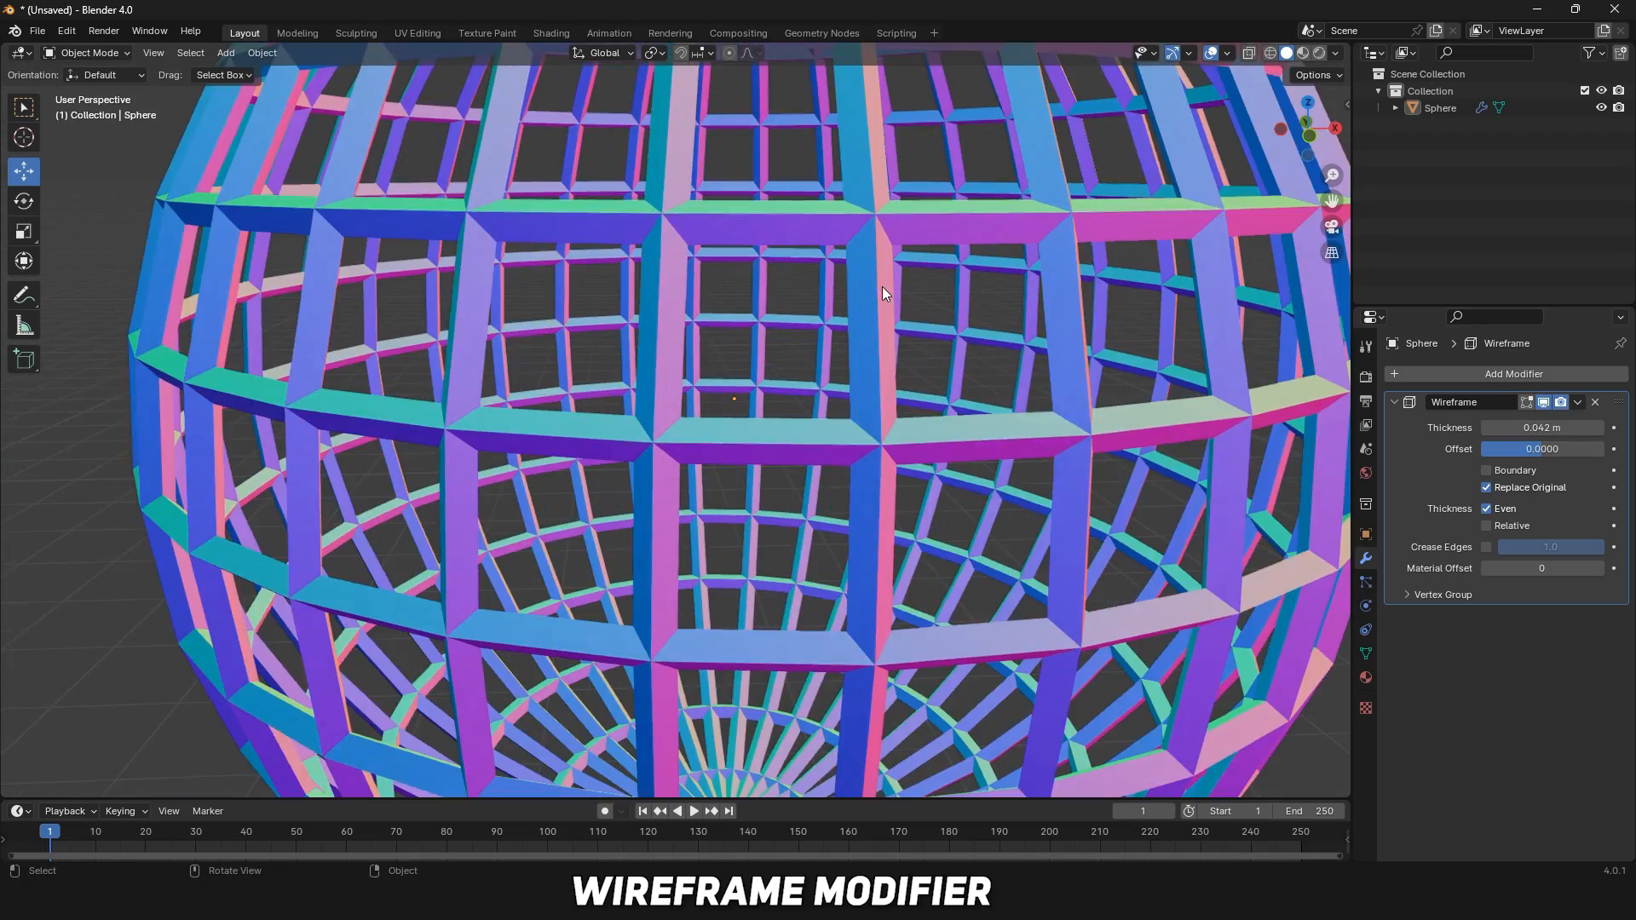
pyautogui.scroll(-5, 882, 287)
pyautogui.moveTo(883, 286); pyautogui.dragTo(955, 286, button='middle')
pyautogui.scroll(-3, 958, 286)
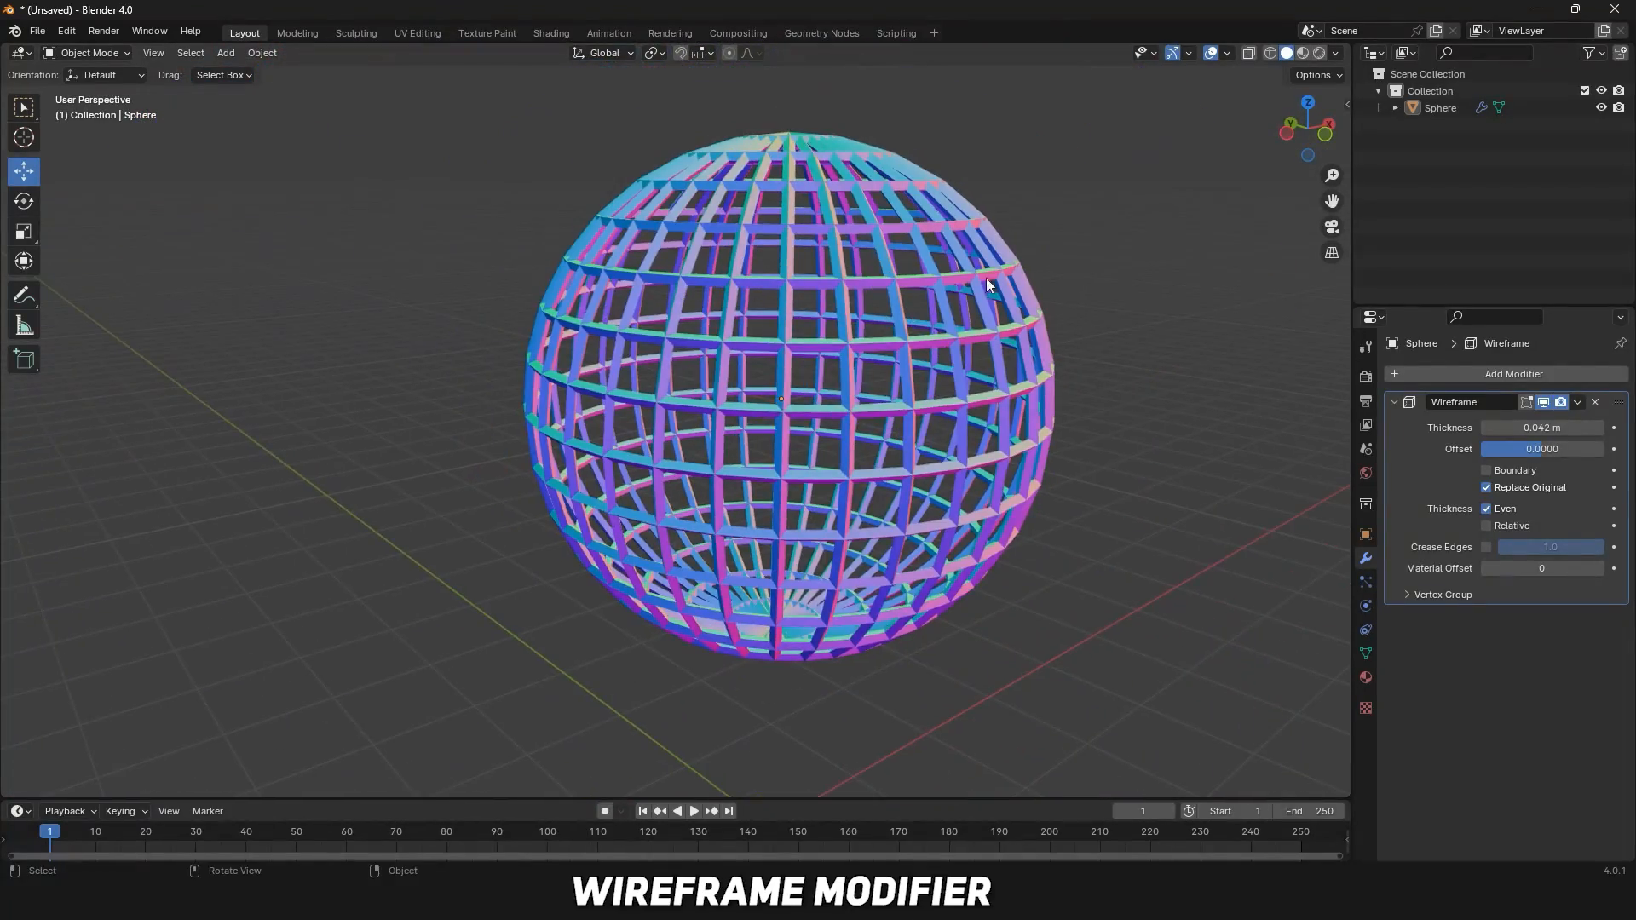
pyautogui.moveTo(1332, 202); pyautogui.dragTo(1321, 263)
pyautogui.scroll(7, 984, 225)
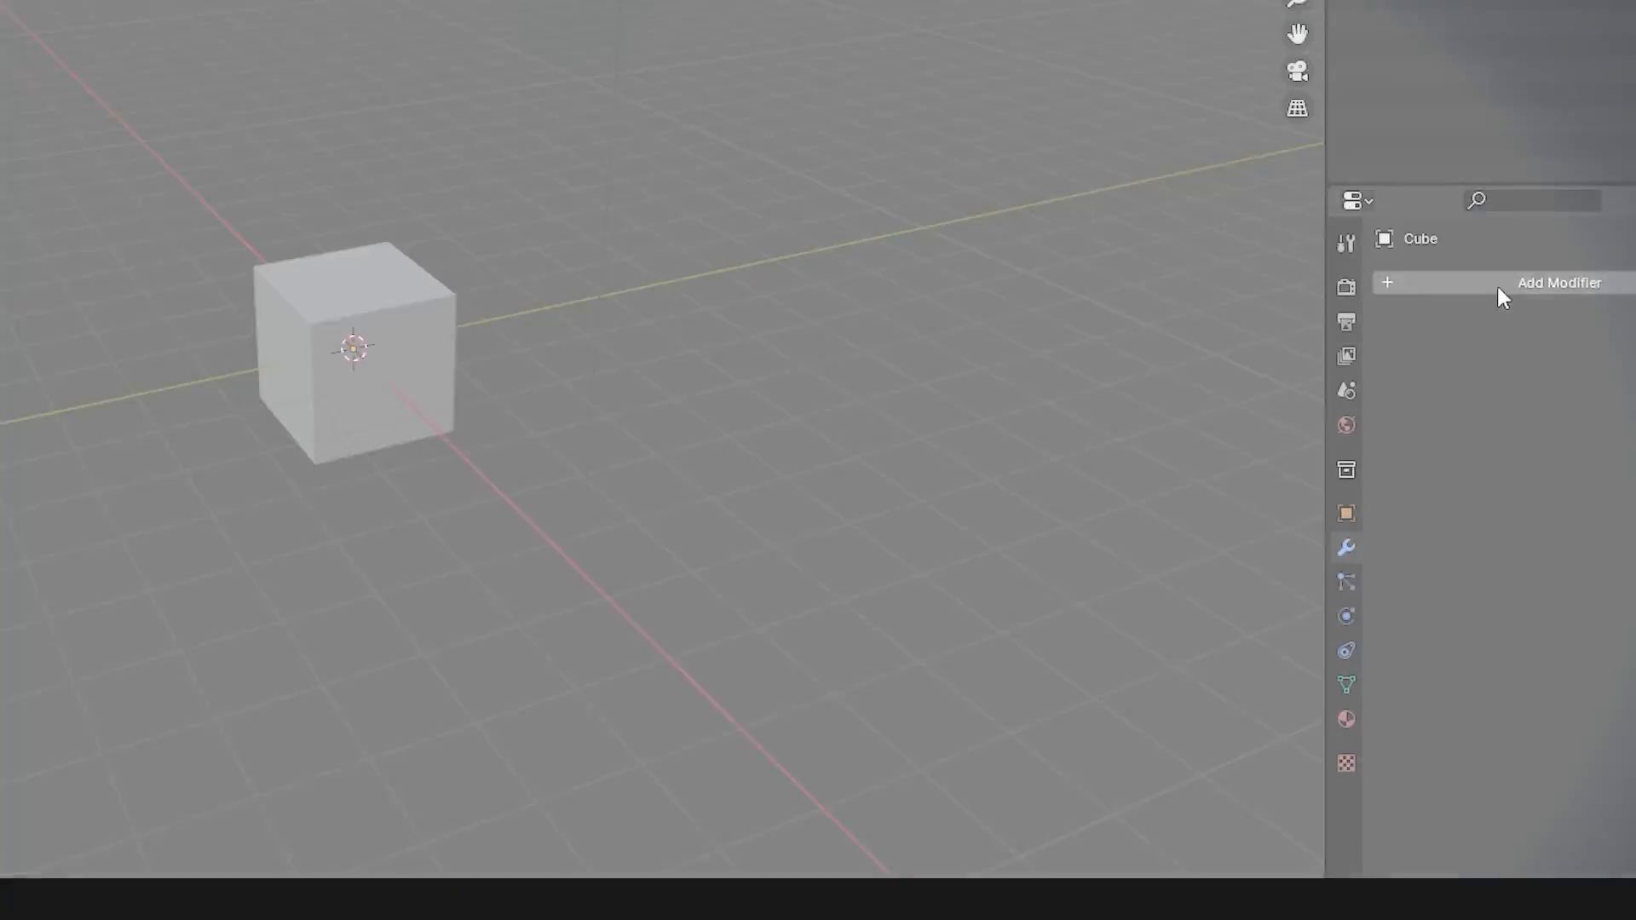
# Open the list of modifiers that can be added to the cube.
pyautogui.click(1496, 285)
pyautogui.moveTo(1388, 247)
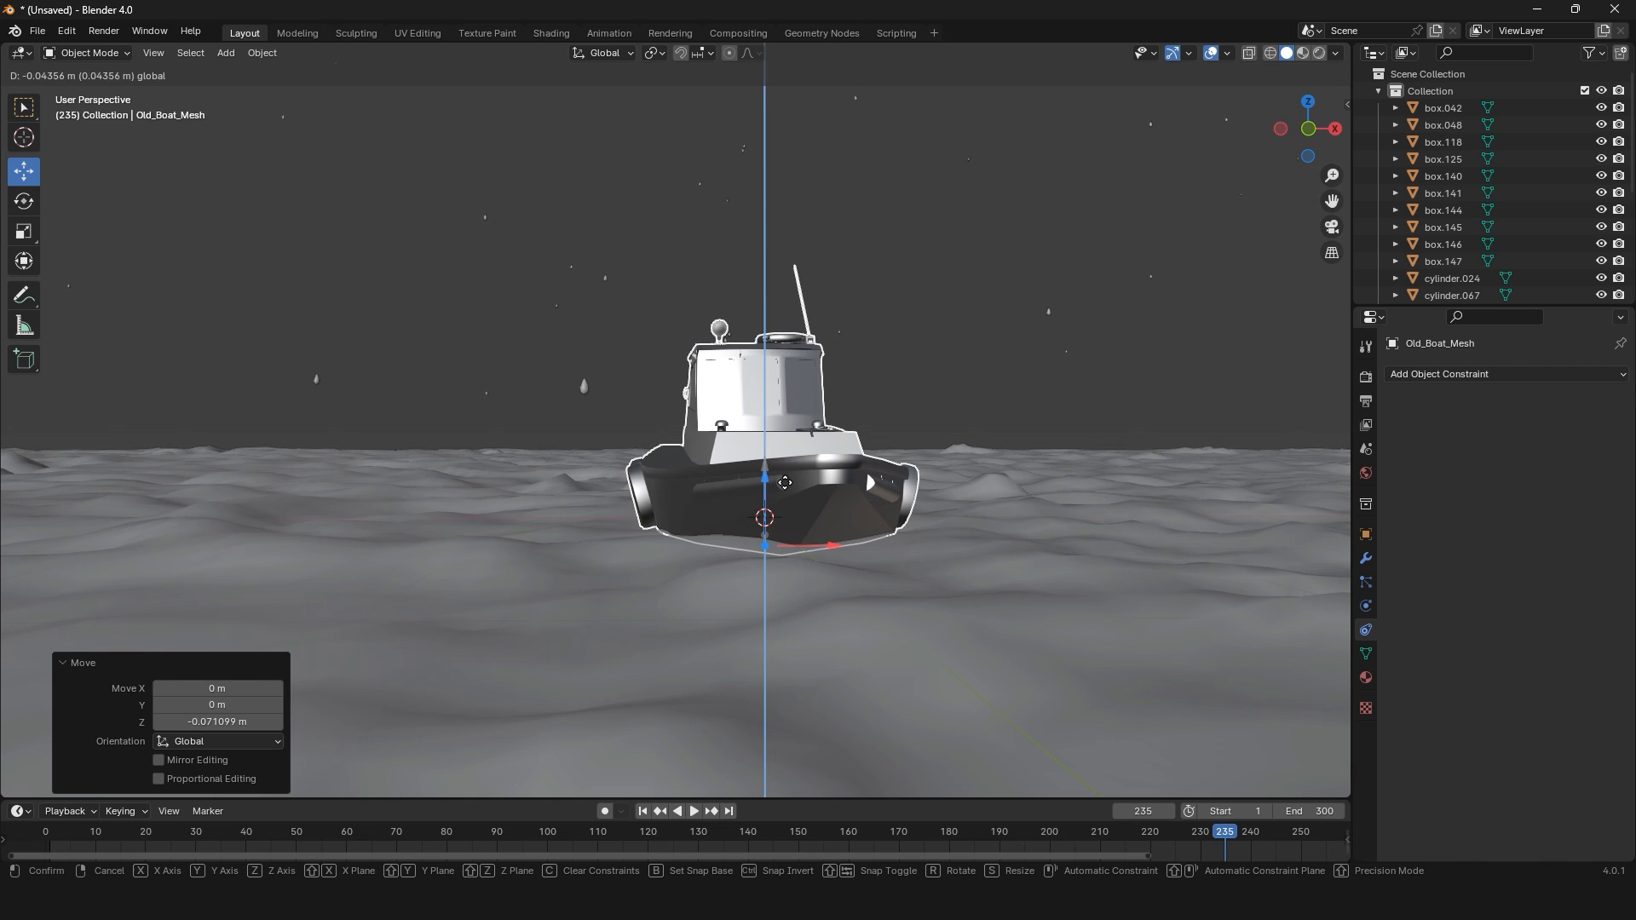
# Lower the boat slightly along the vertical axis so it sits deeper in the water.
pyautogui.click(789, 494)
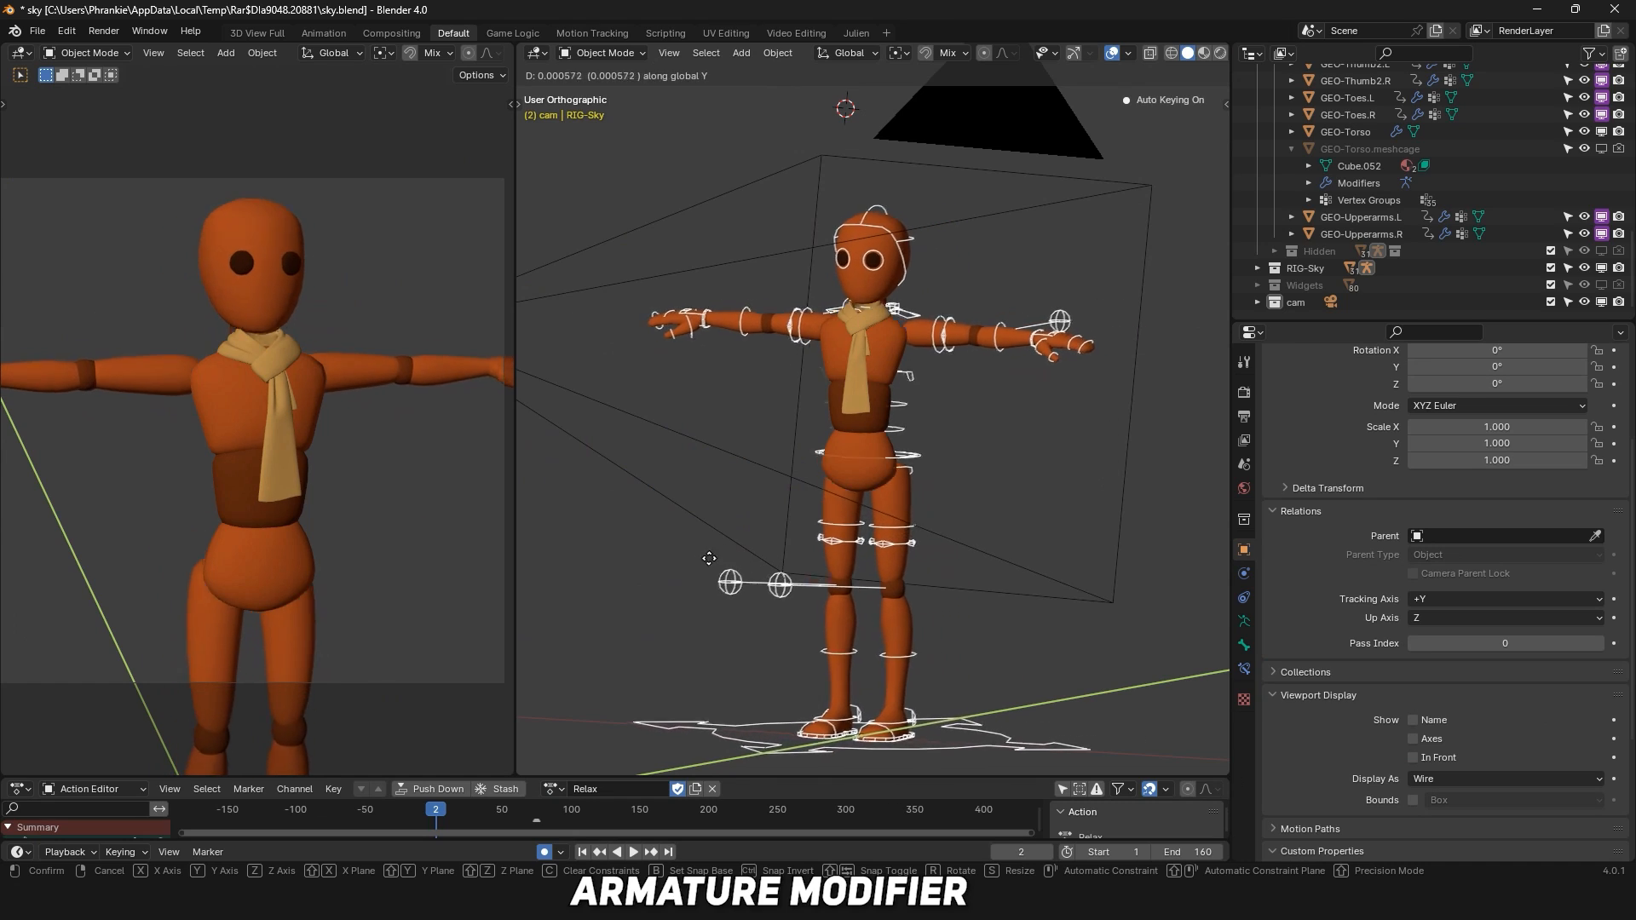
# Nudge the character rig along the global Y axis and deselect it.
pyautogui.click(705, 563)
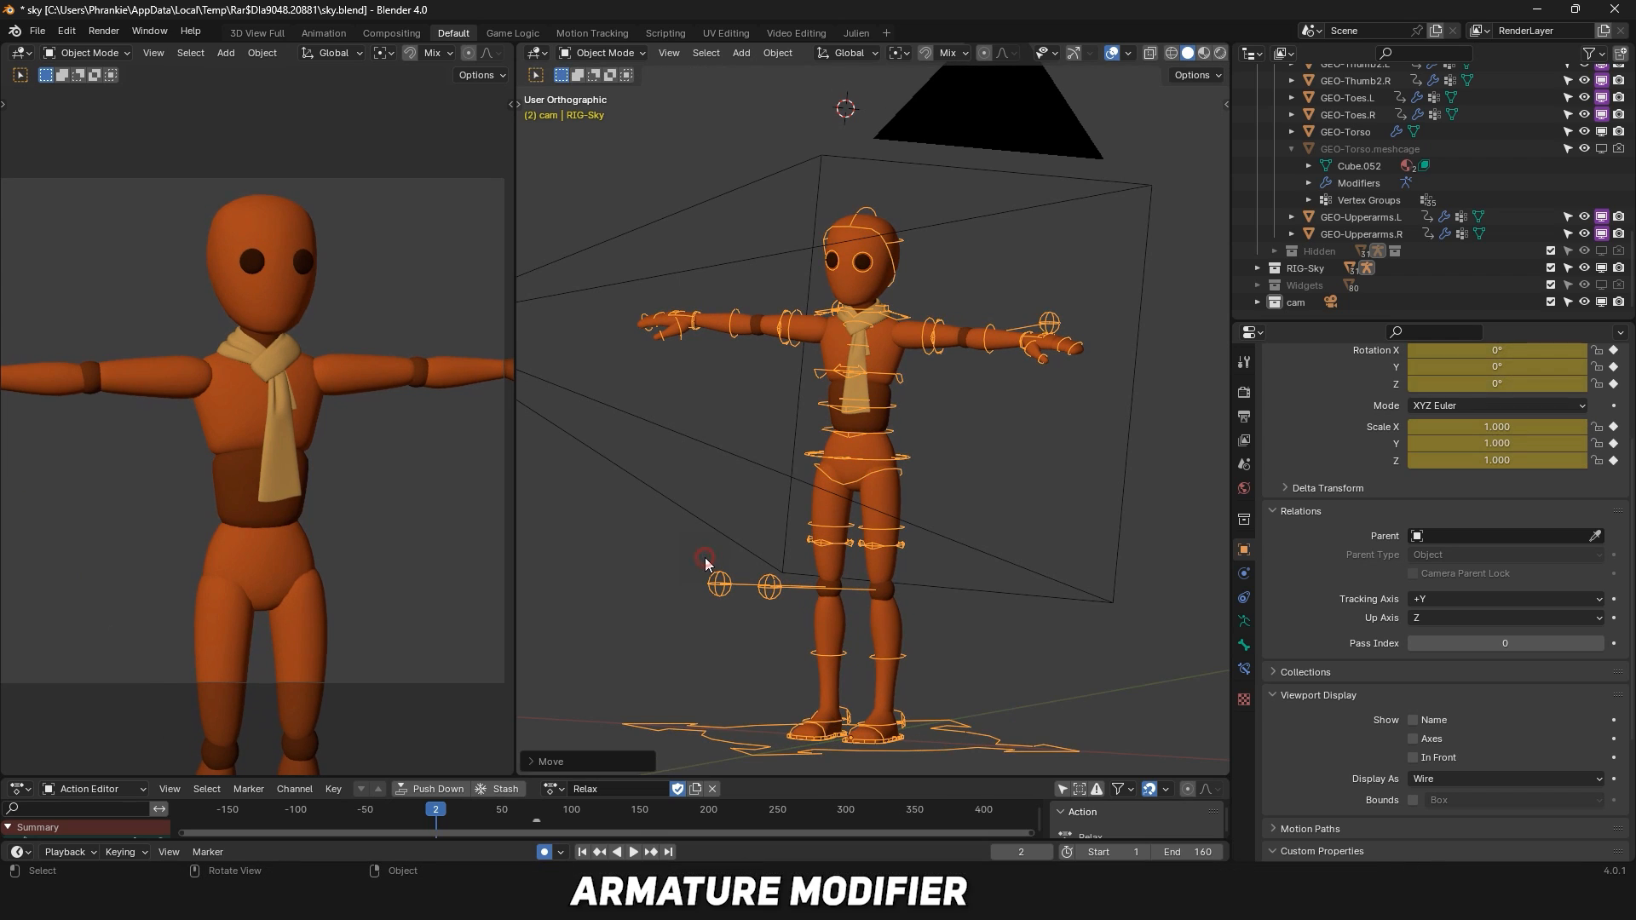
pyautogui.click(652, 587)
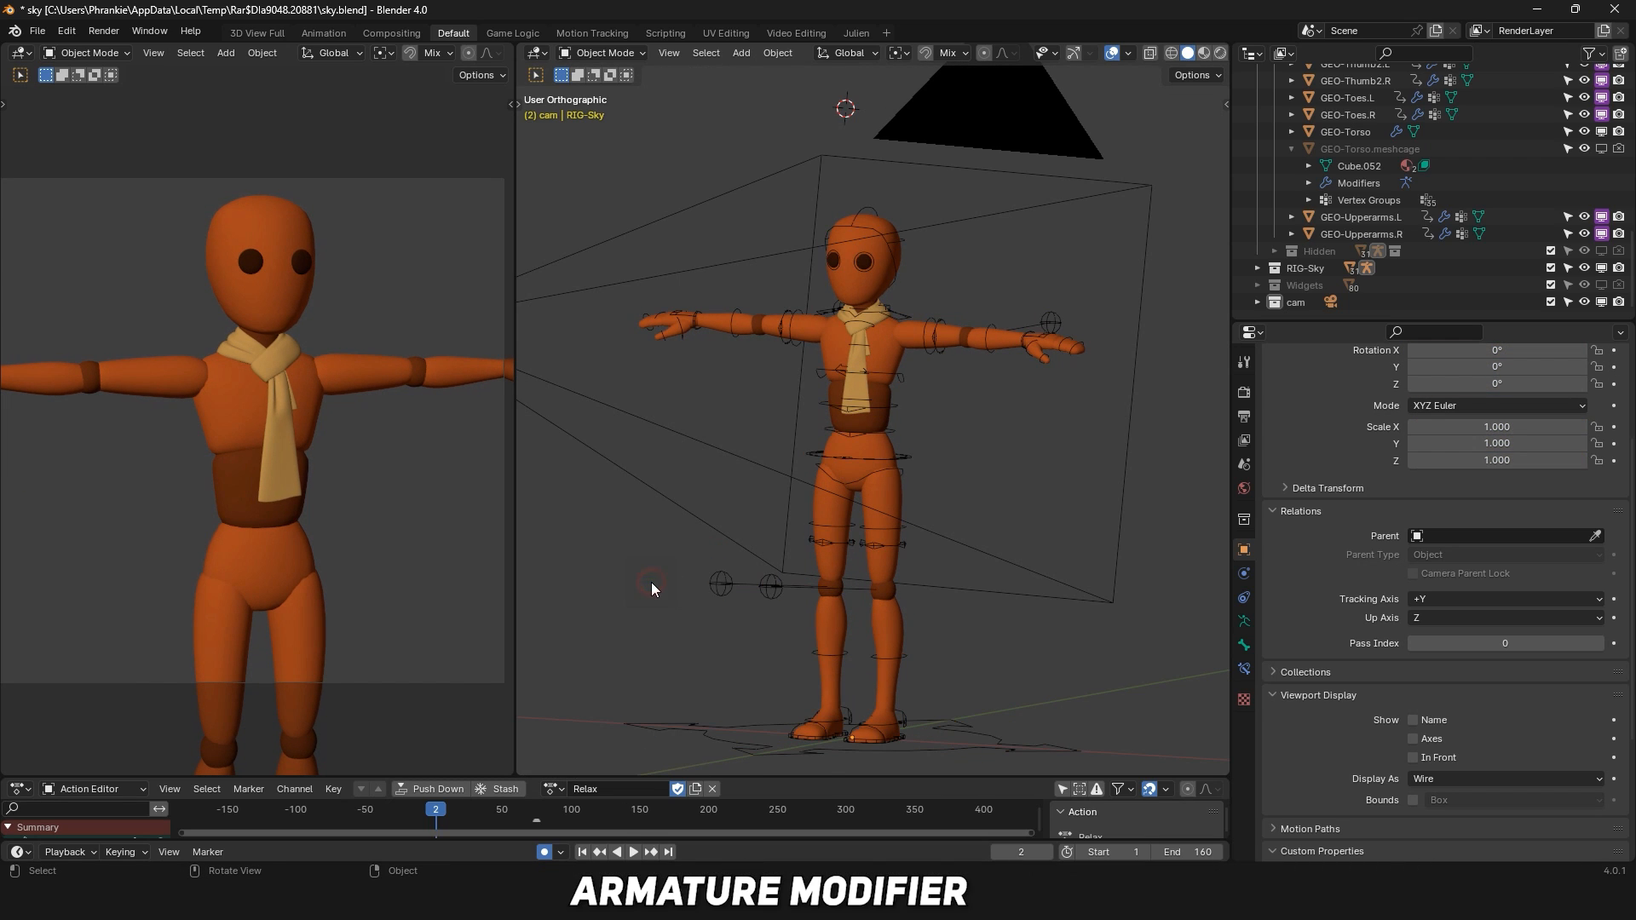
# Play the character rig's animation and scrub through its early frames from a turned view.
pyautogui.moveTo(616, 591)
pyautogui.mouseDown(button='middle')
pyautogui.moveTo(566, 592)
pyautogui.moveTo(750, 524)
pyautogui.moveTo(803, 575)
pyautogui.moveTo(625, 575)
pyautogui.mouseUp(button='middle')
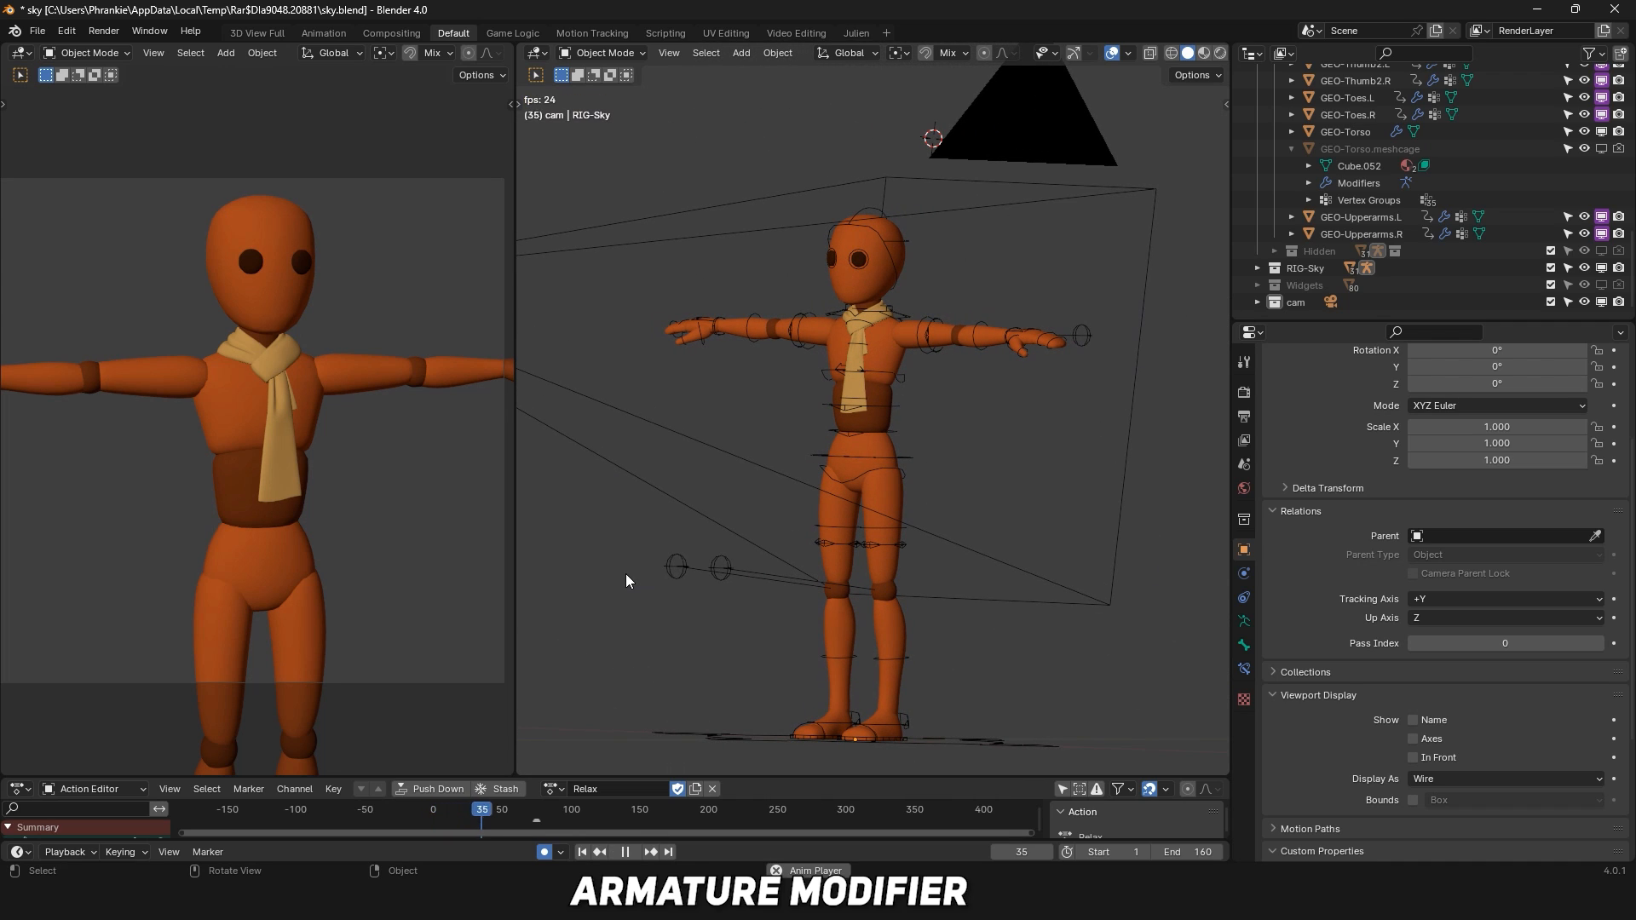
pyautogui.press('space')
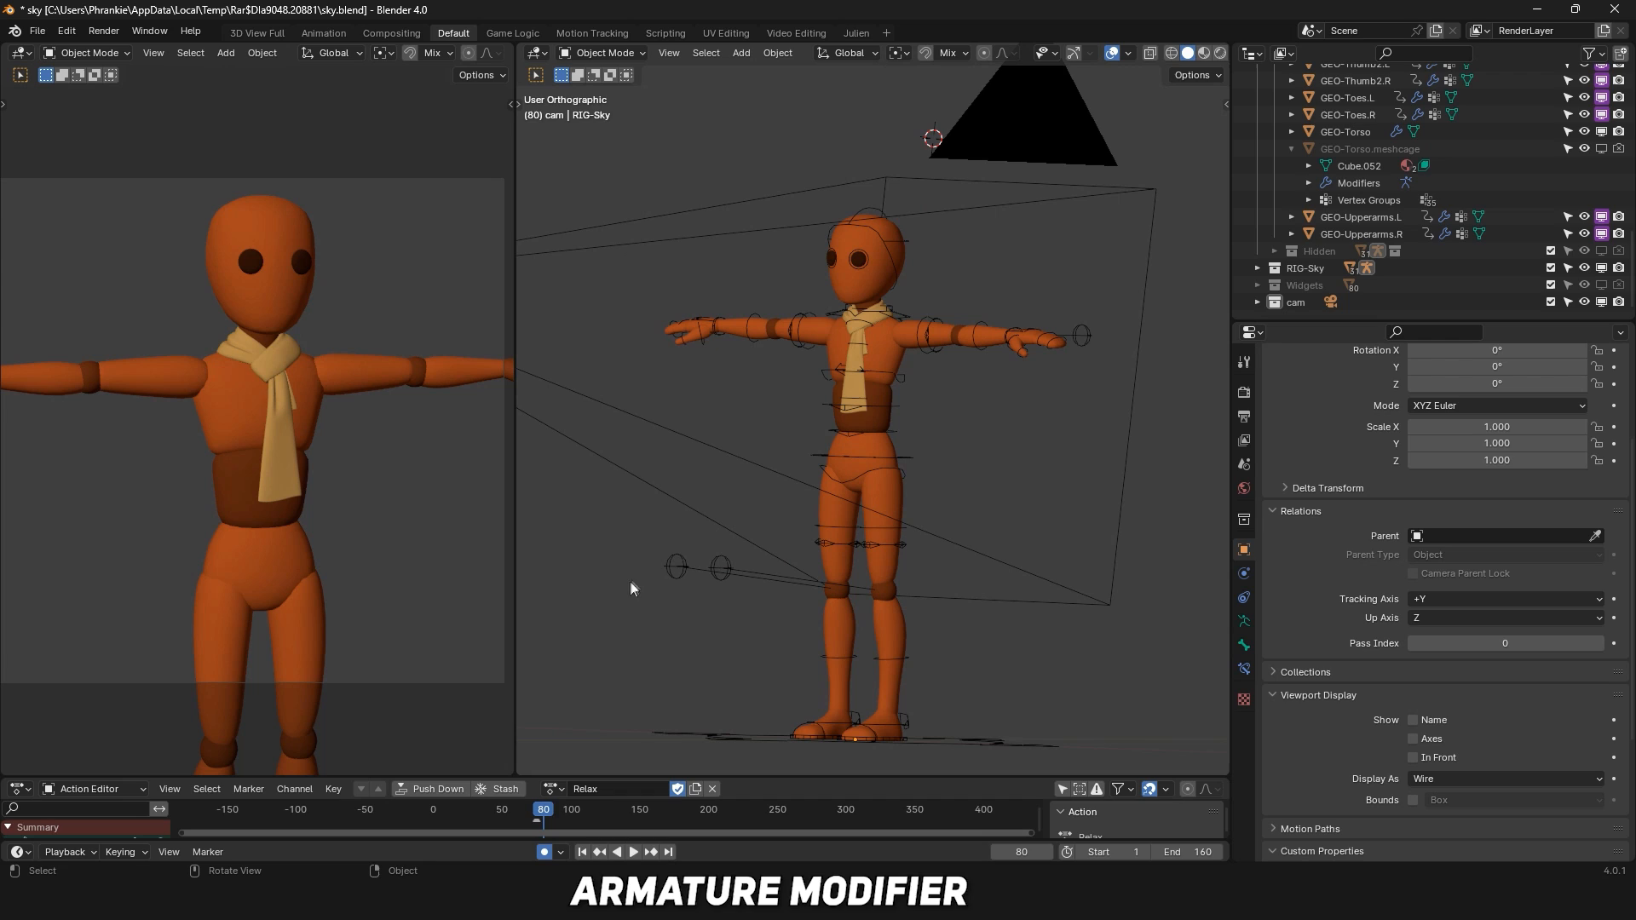
pyautogui.moveTo(542, 810); pyautogui.dragTo(483, 810)
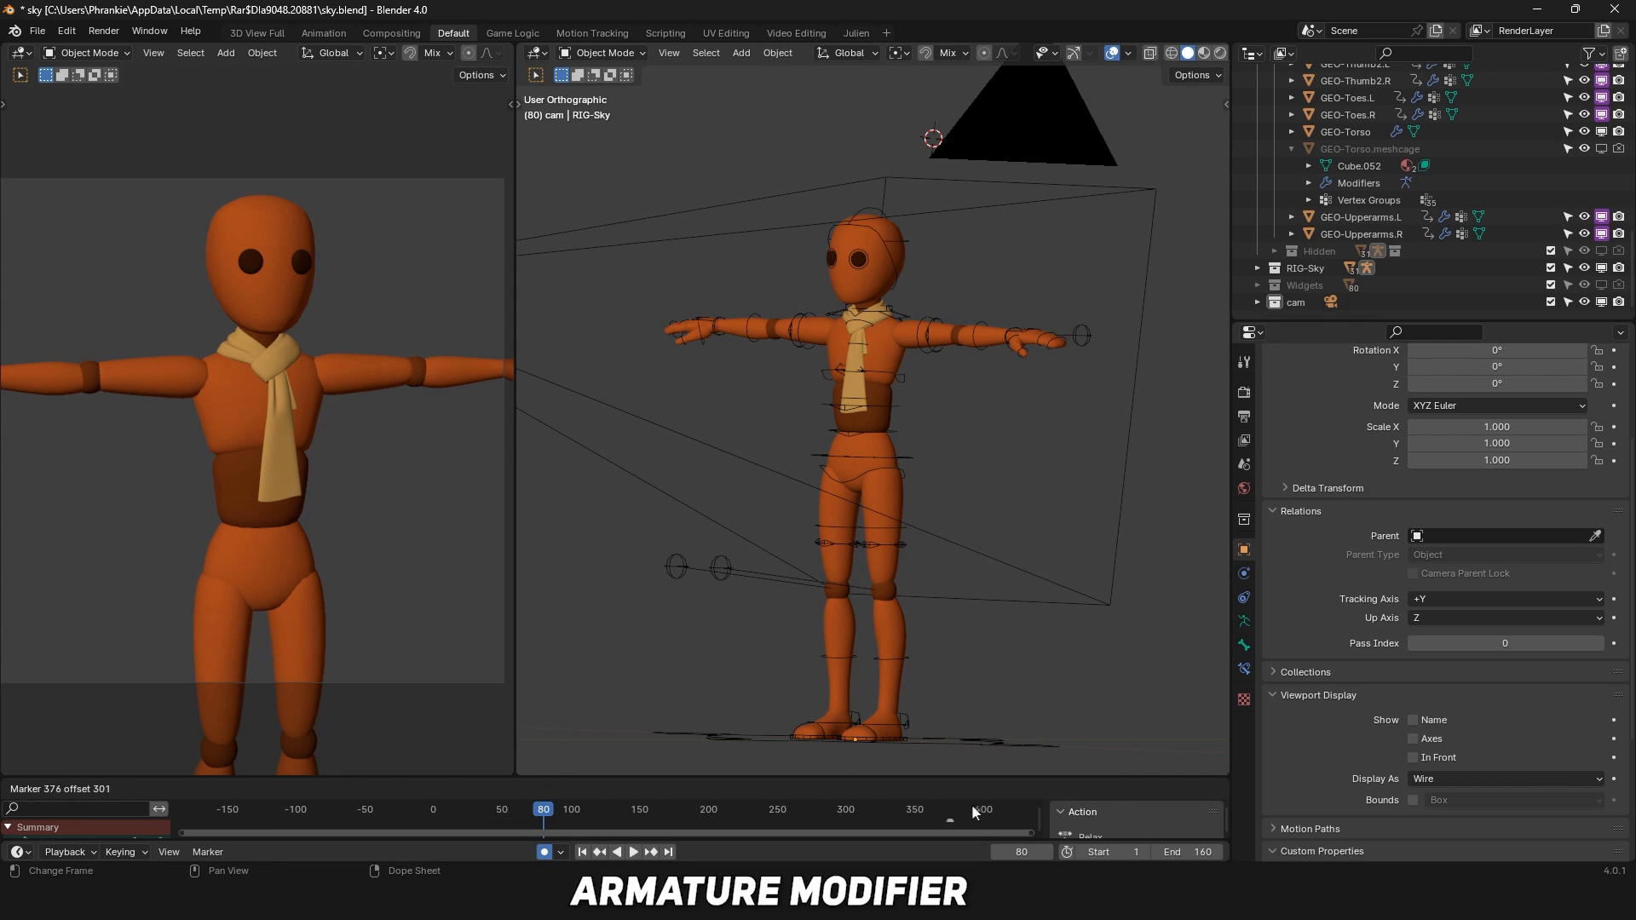
pyautogui.moveTo(543, 810)
pyautogui.mouseDown()
pyautogui.moveTo(340, 815)
pyautogui.moveTo(449, 820)
pyautogui.mouseUp()
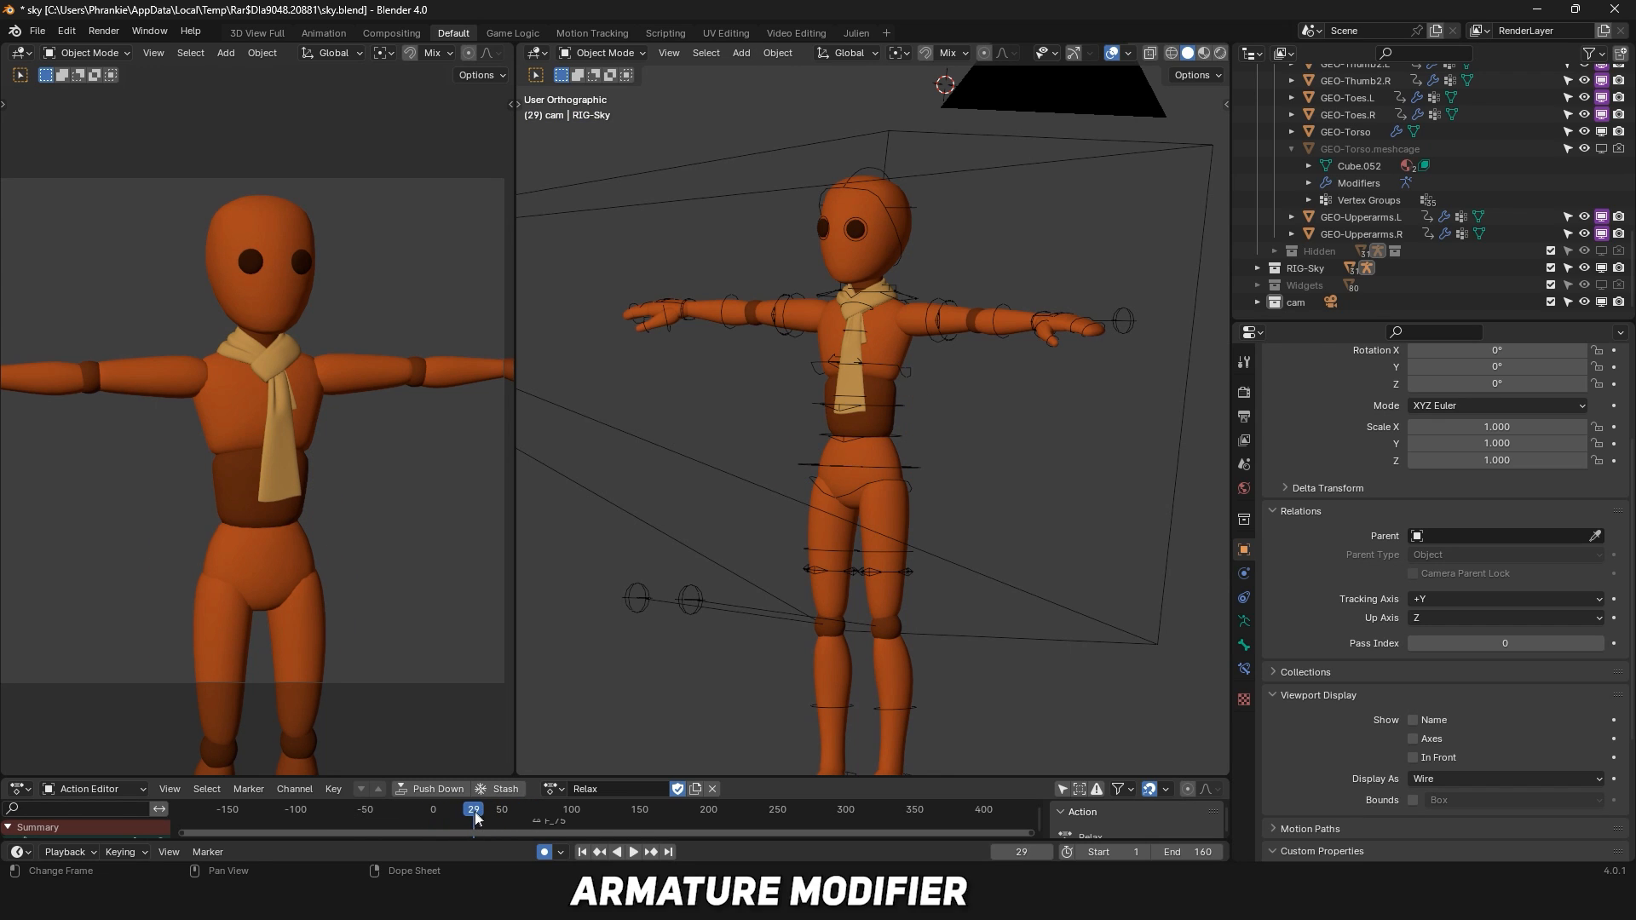
pyautogui.scroll(-3, 755, 590)
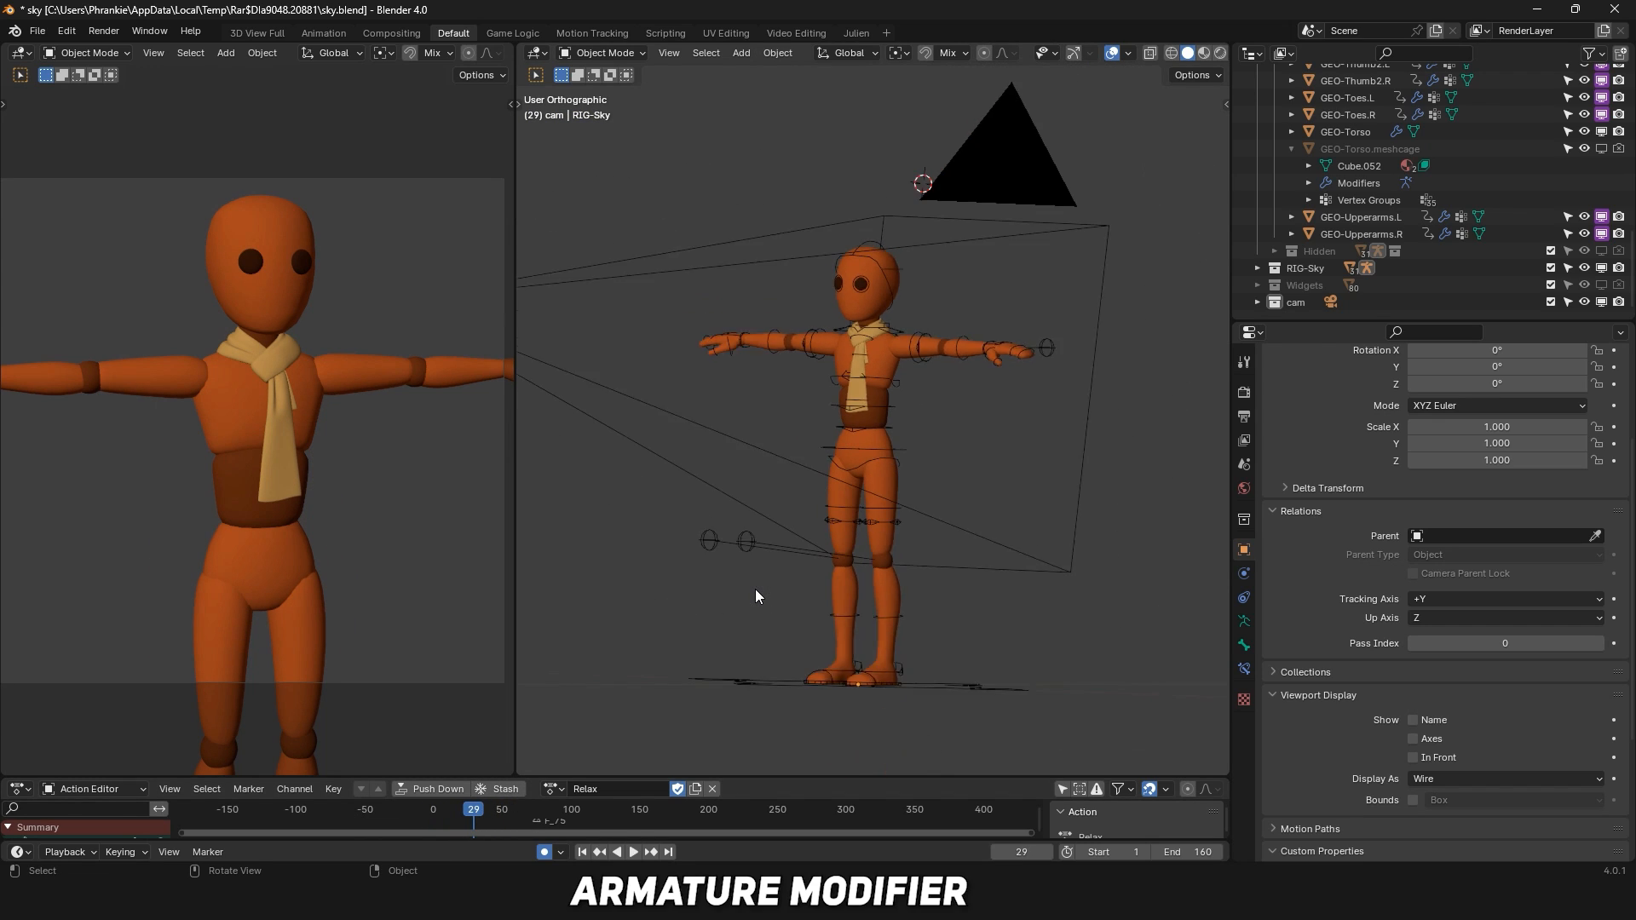
pyautogui.moveTo(473, 815)
pyautogui.mouseDown()
pyautogui.moveTo(325, 813)
pyautogui.moveTo(505, 820)
pyautogui.moveTo(360, 821)
pyautogui.moveTo(489, 815)
pyautogui.mouseUp()
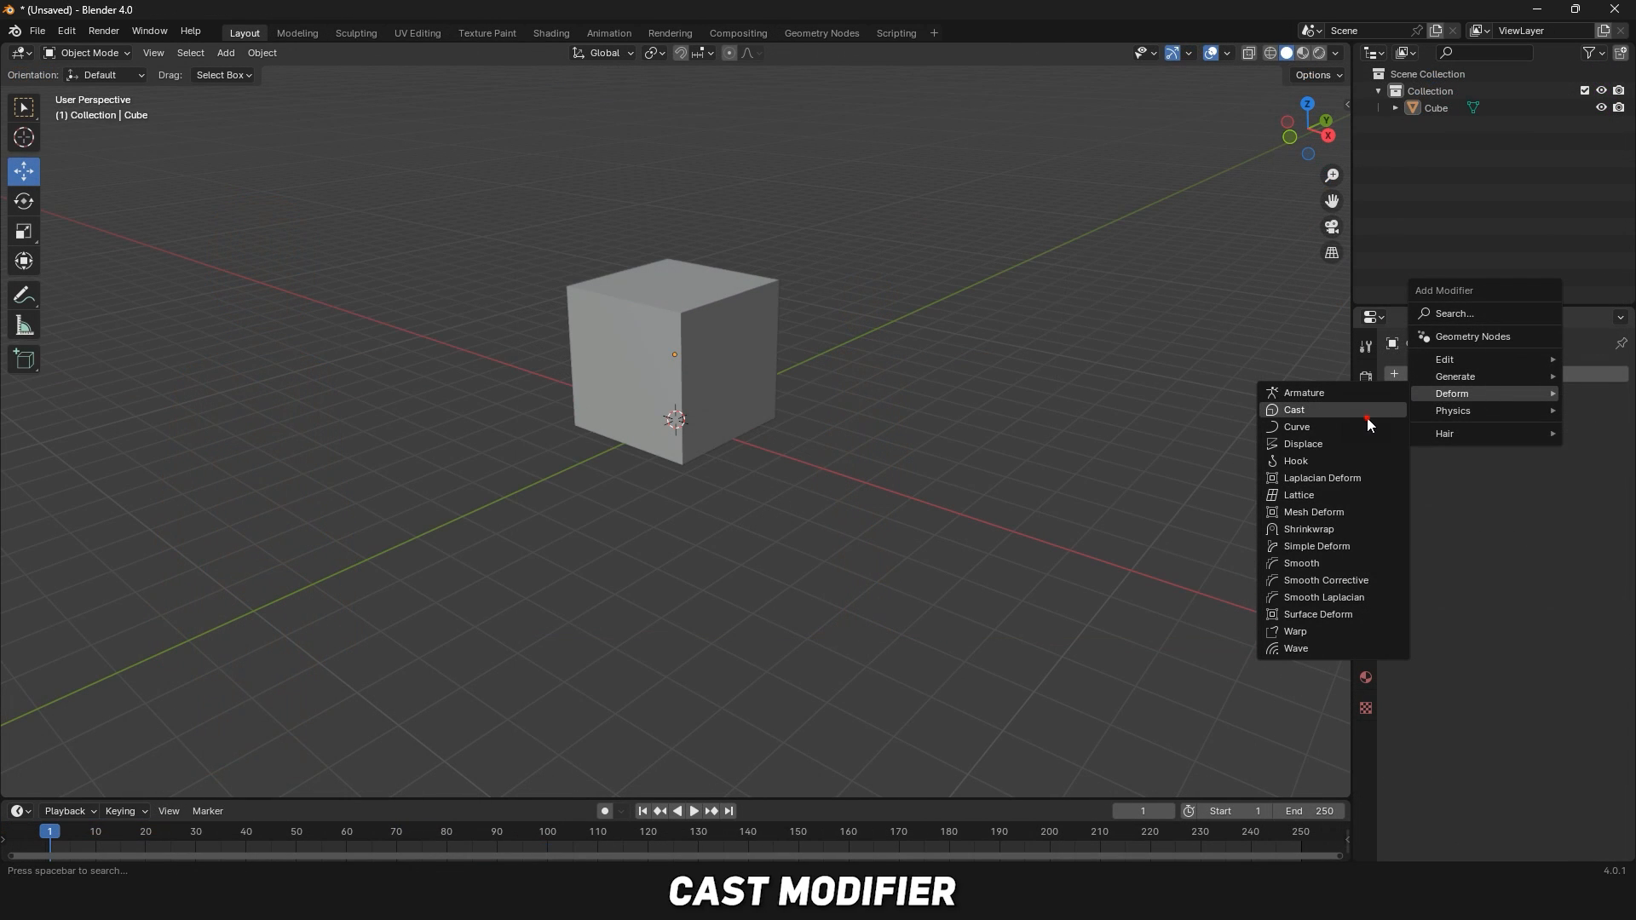
# Add a Cast modifier to the cube and set its Factor to 0.
pyautogui.click(1313, 410)
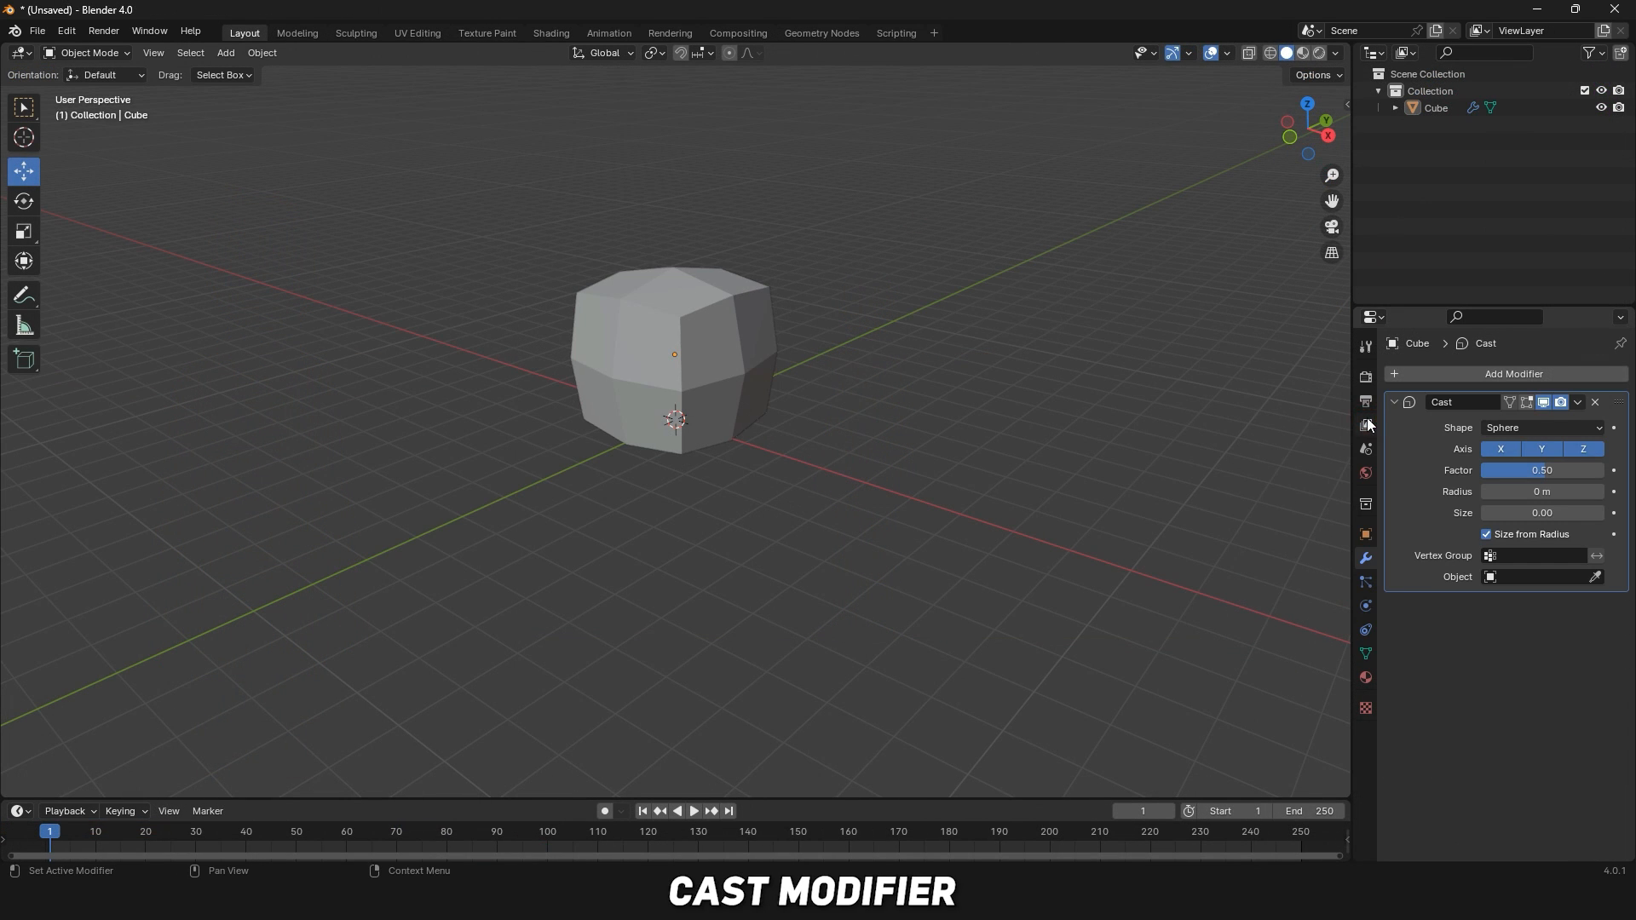
pyautogui.moveTo(808, 416); pyautogui.dragTo(858, 417, button='middle')
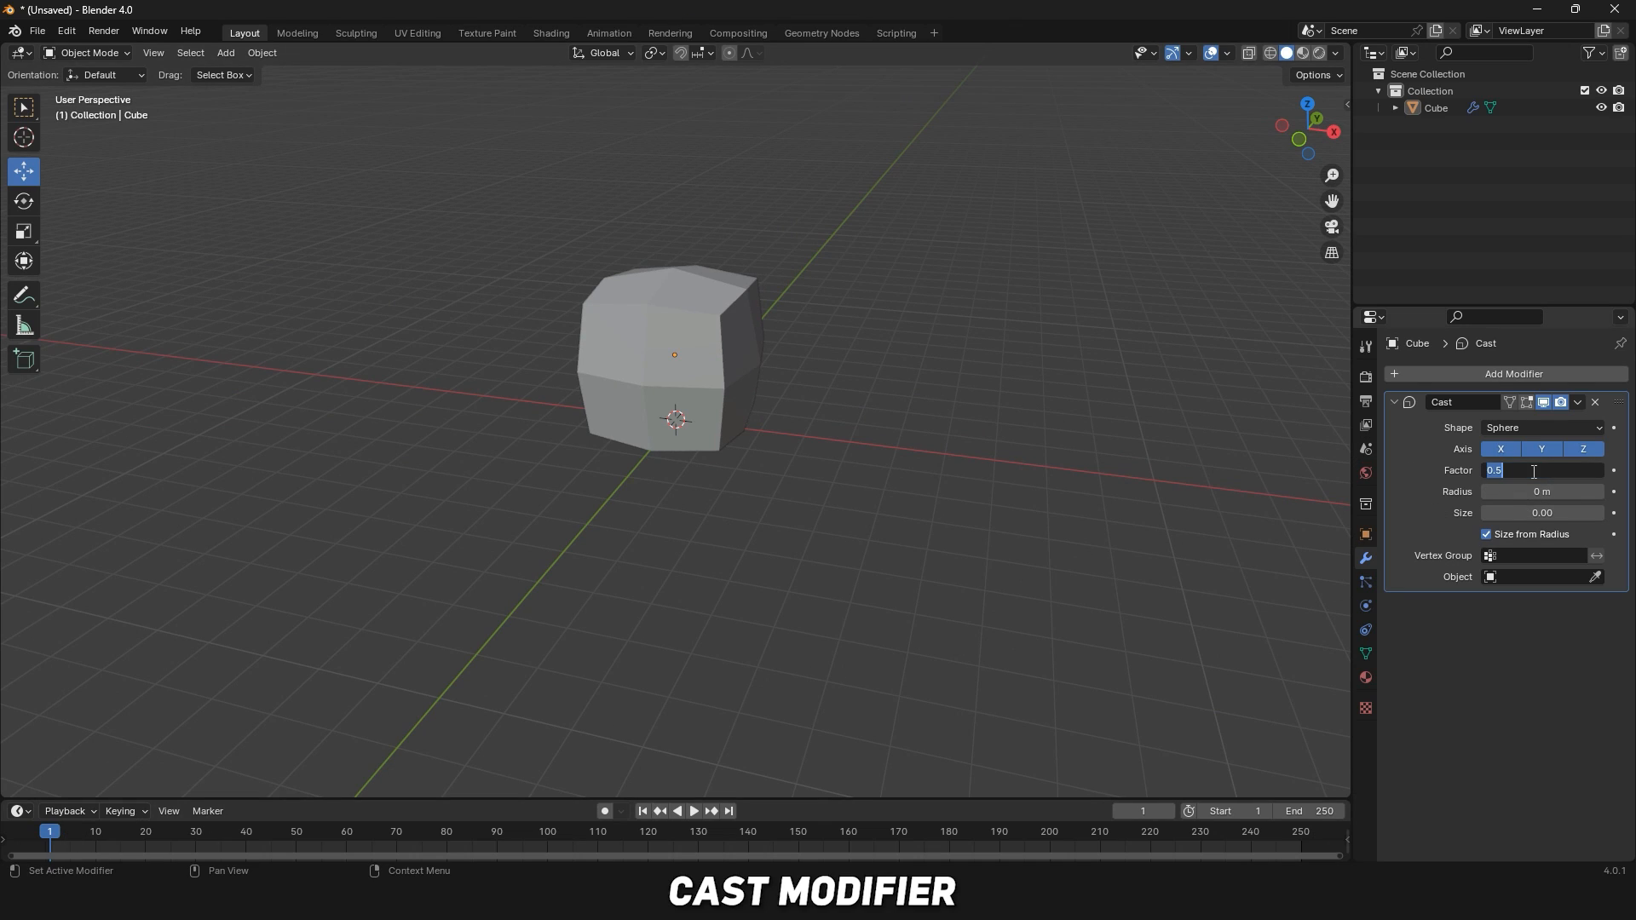
pyautogui.press('Return')
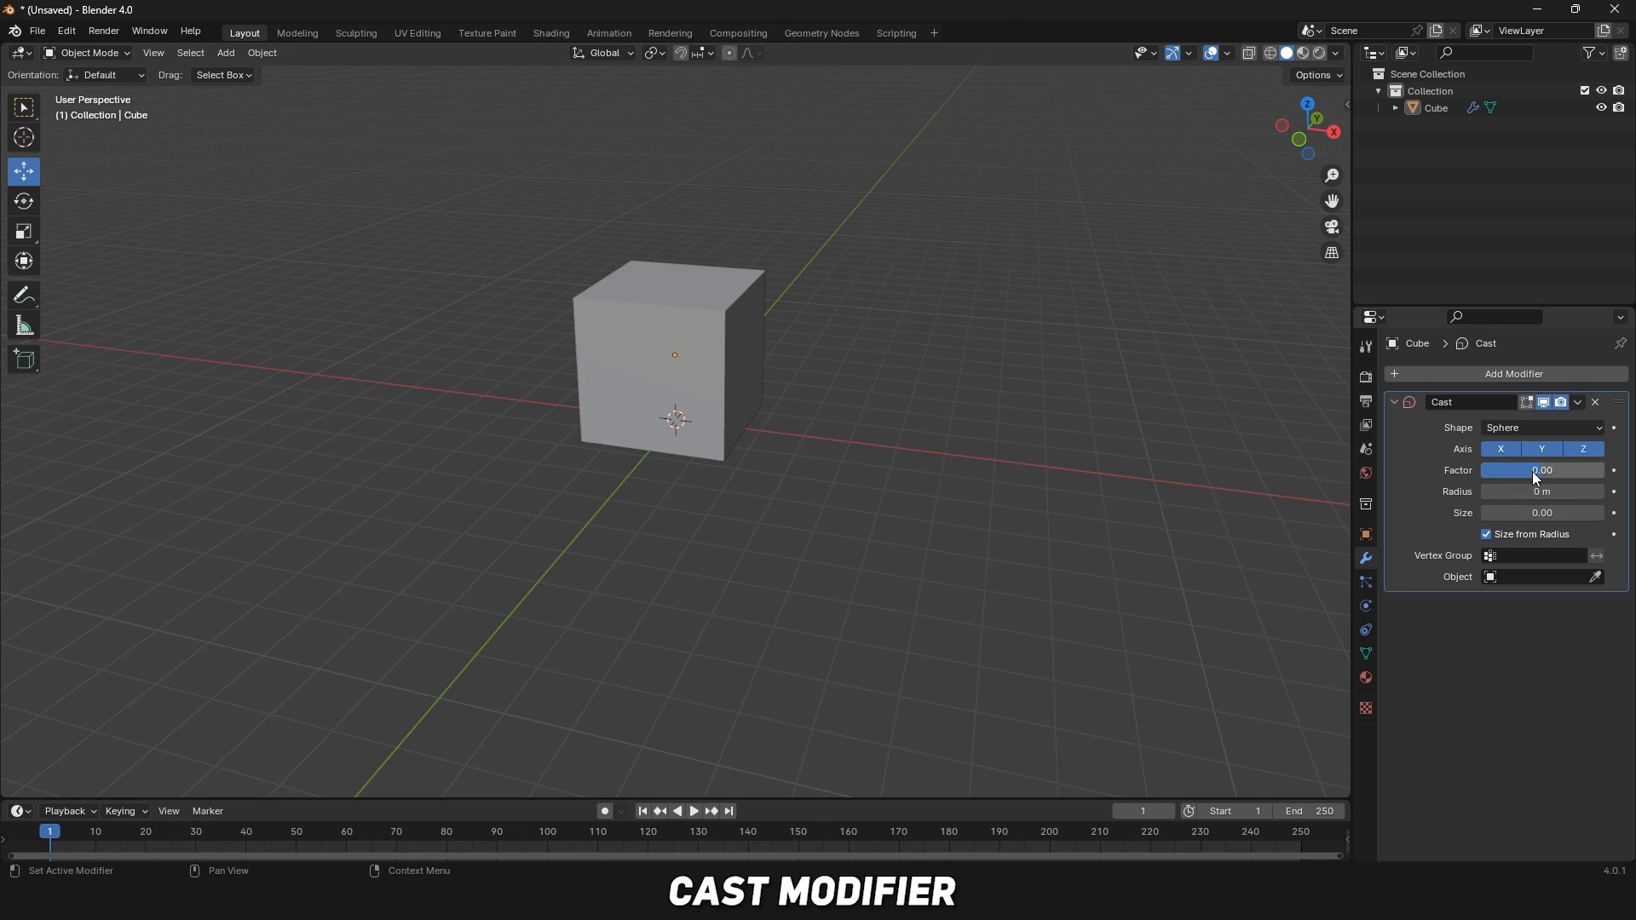
# Keyframe the Cast Factor at frame 1 and set it to 1 at frame 40.
pyautogui.rightClick(1605, 474)
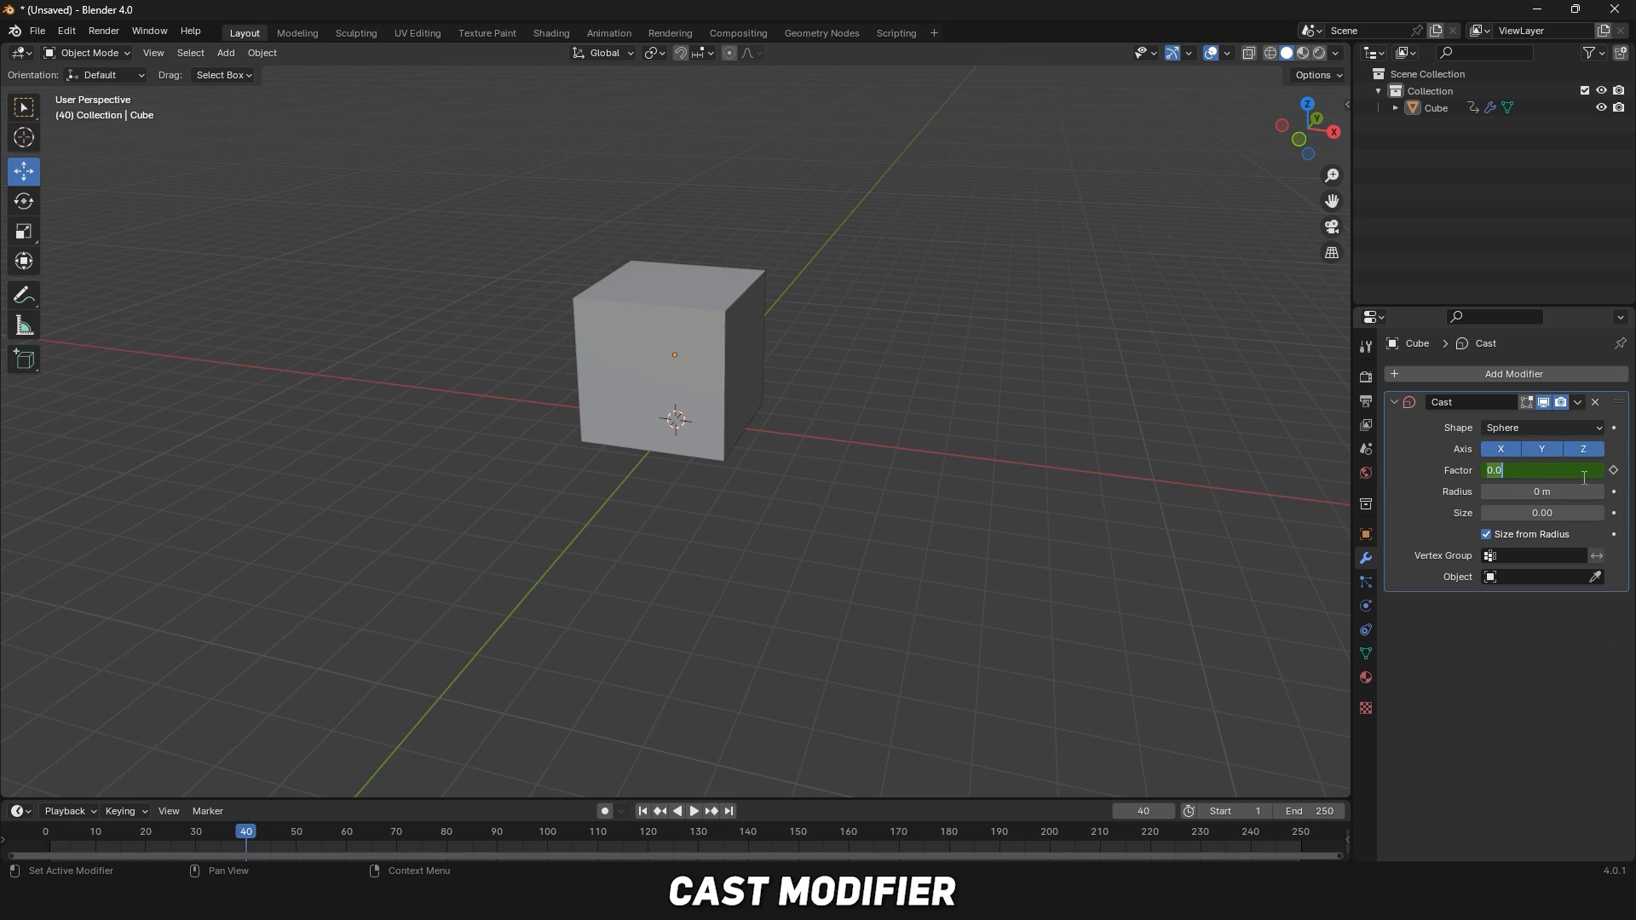
pyautogui.press('Return')
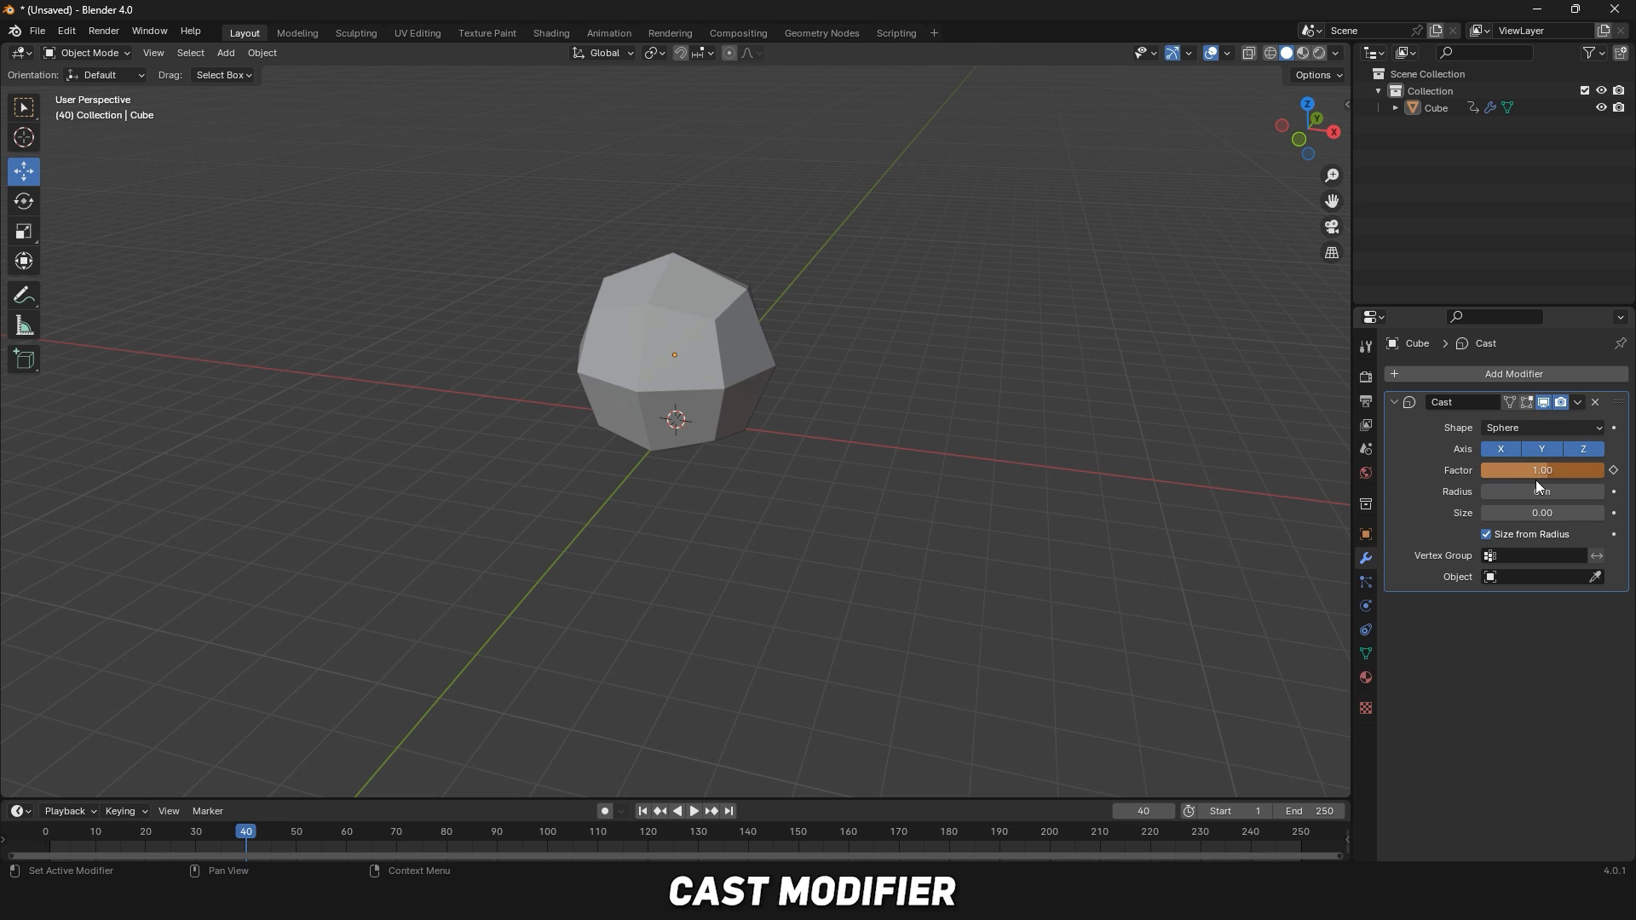
pyautogui.moveTo(1536, 477)
pyautogui.mouseDown()
pyautogui.moveTo(1603, 478)
pyautogui.moveTo(1508, 477)
pyautogui.moveTo(1553, 475)
pyautogui.moveTo(1568, 495)
pyautogui.moveTo(1526, 495)
pyautogui.mouseUp()
pyautogui.press('Return')
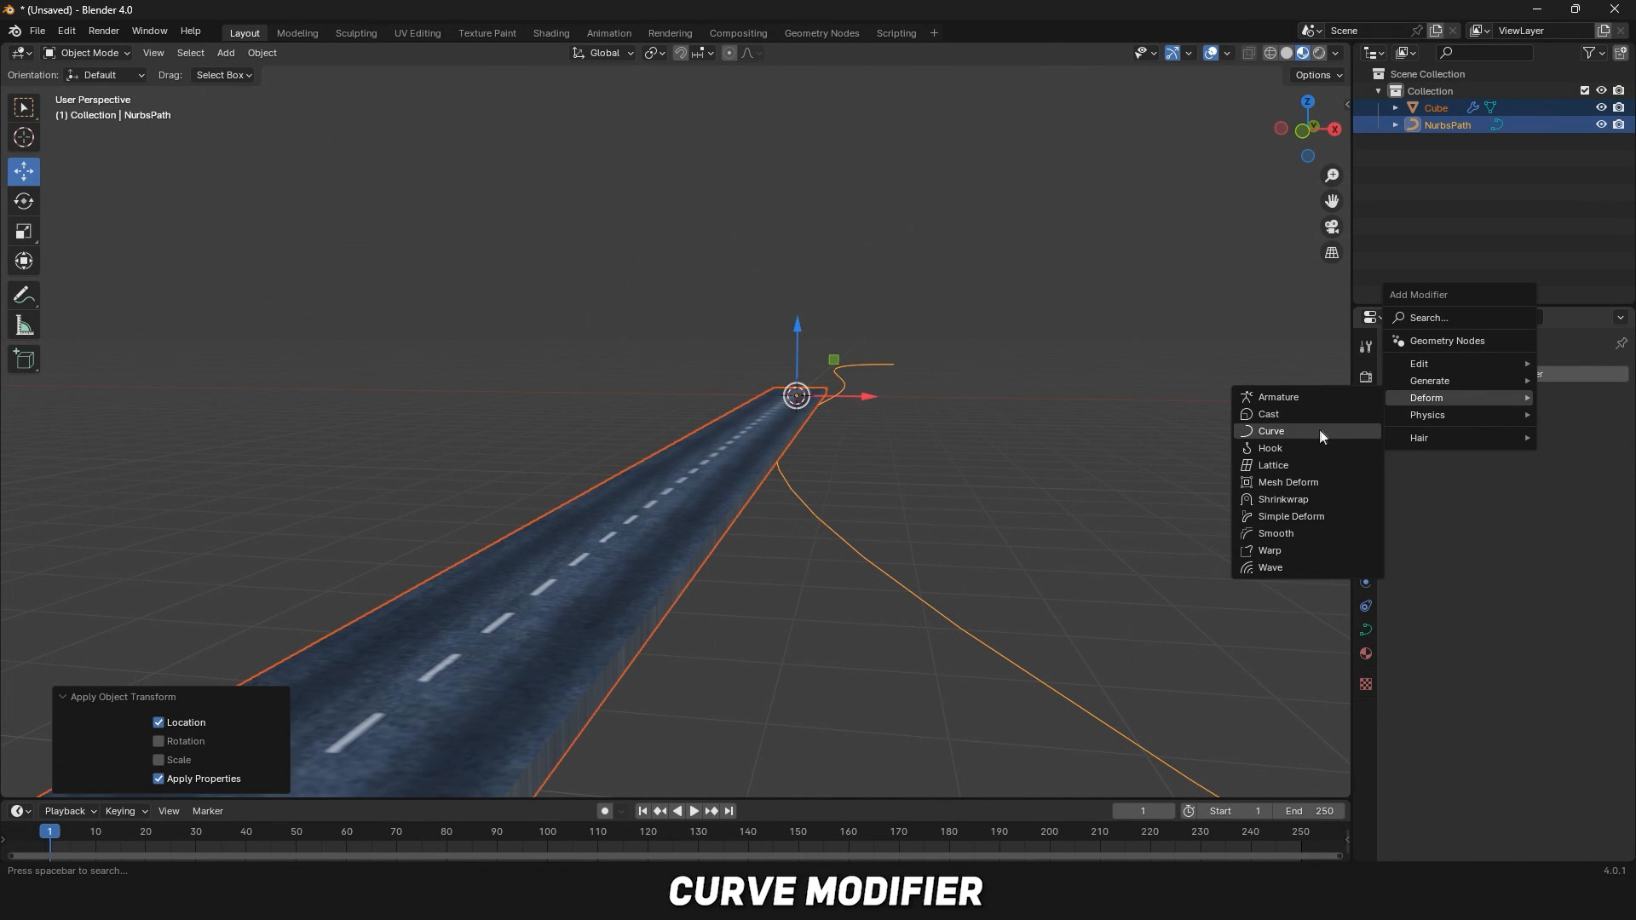
# Add a Curve modifier to the arrayed road and pick NurbsPath as its curve object.
pyautogui.click(1319, 431)
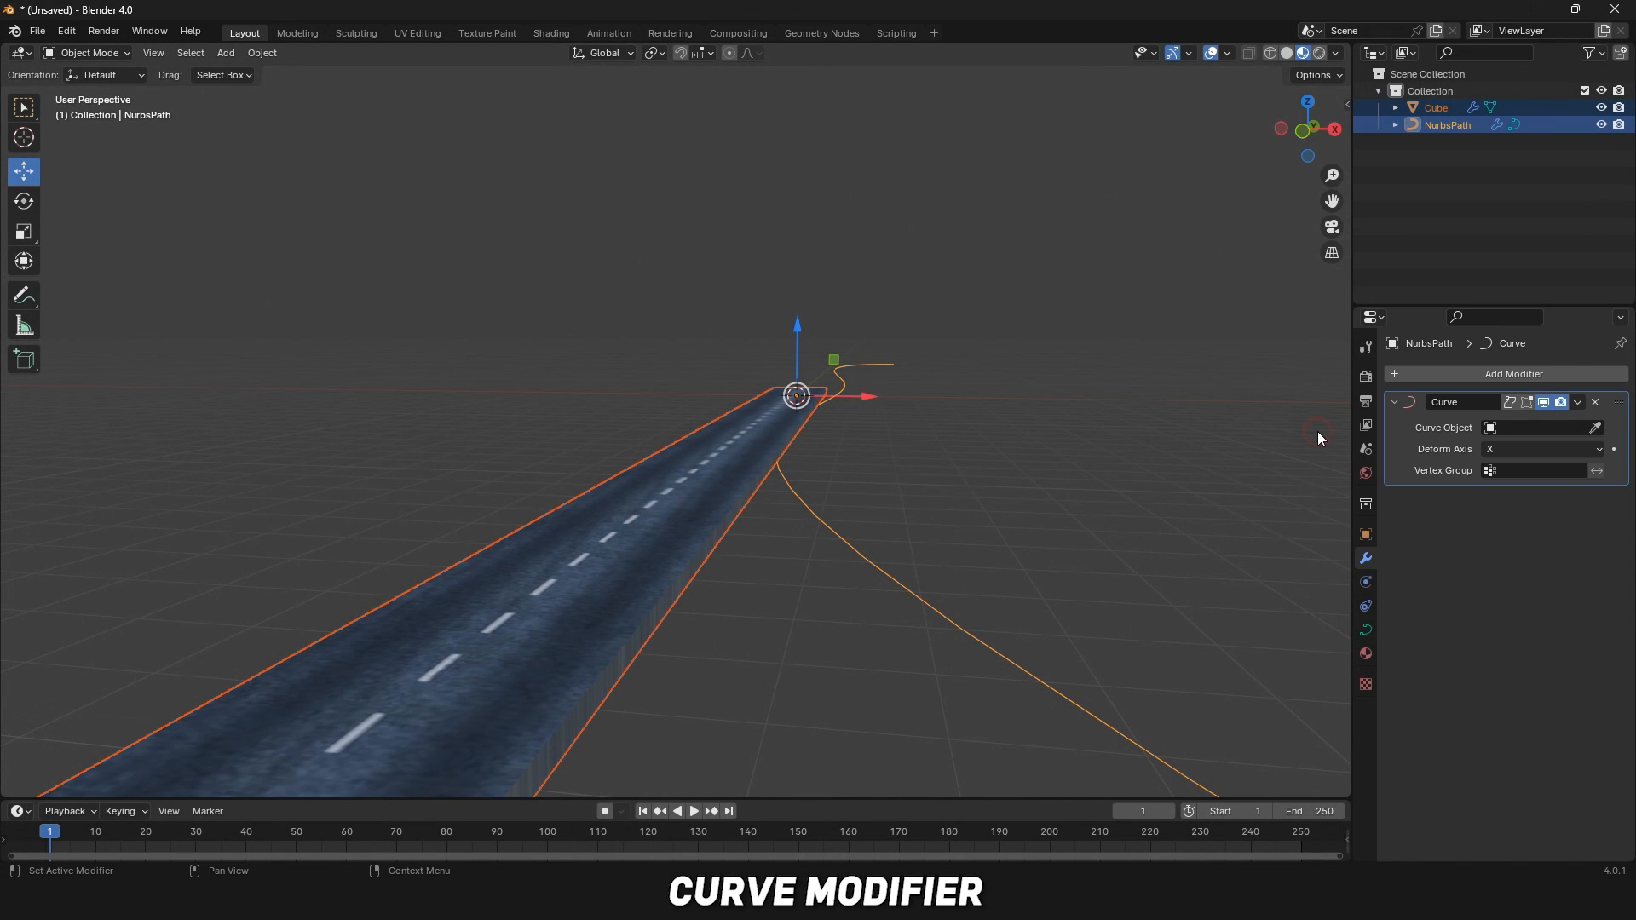
pyautogui.click(1543, 428)
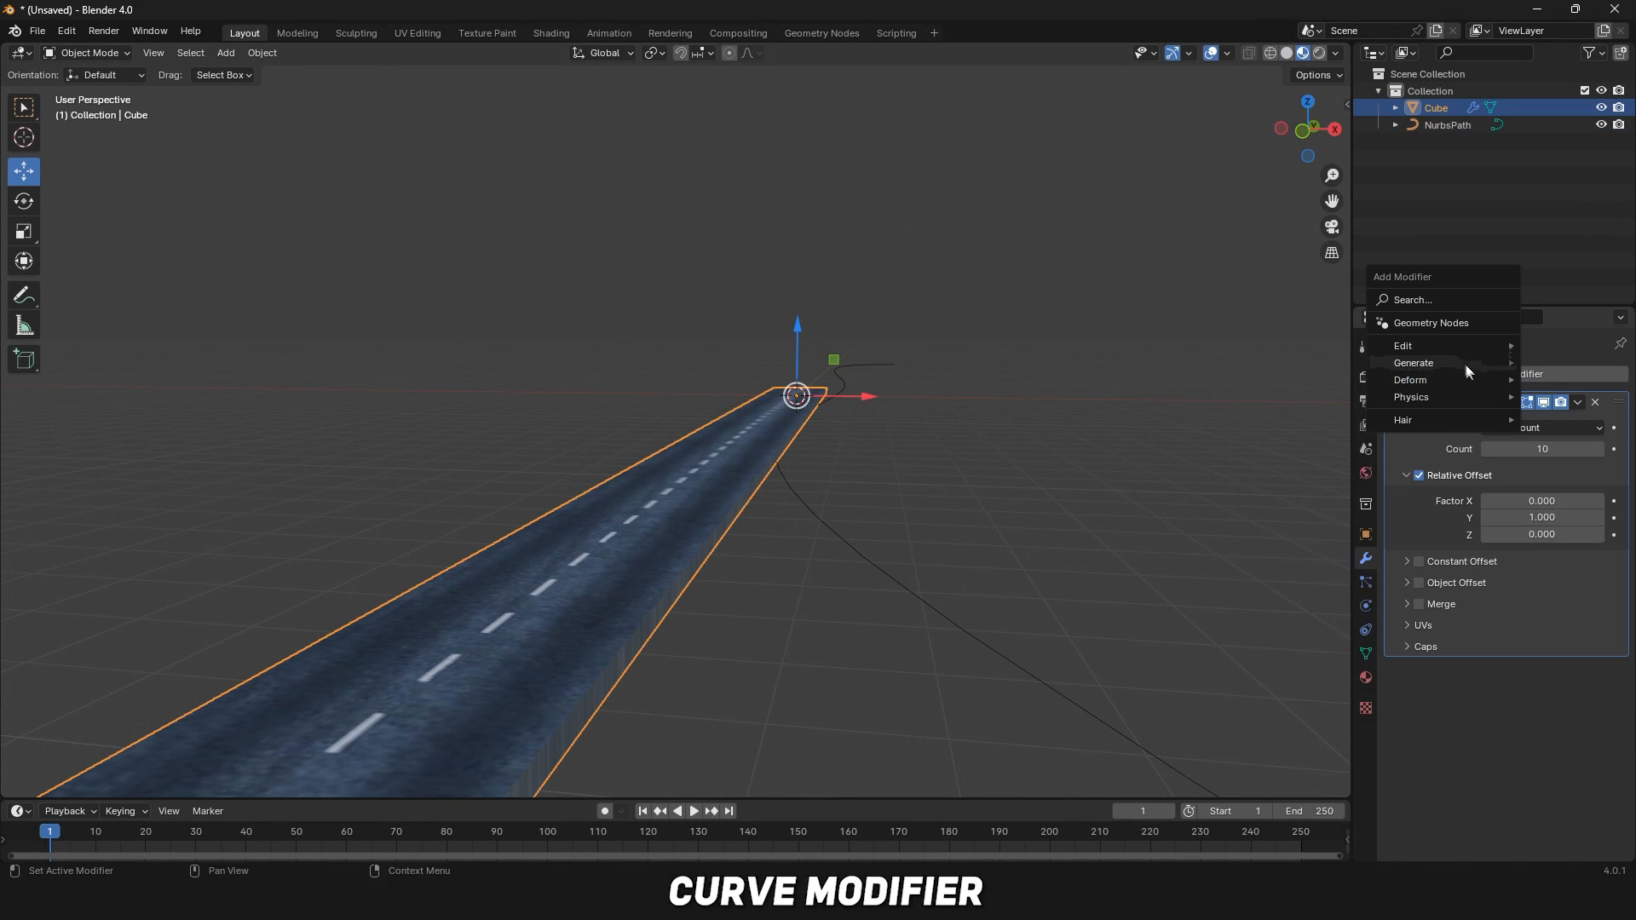
pyautogui.moveTo(1466, 375)
pyautogui.click(1336, 419)
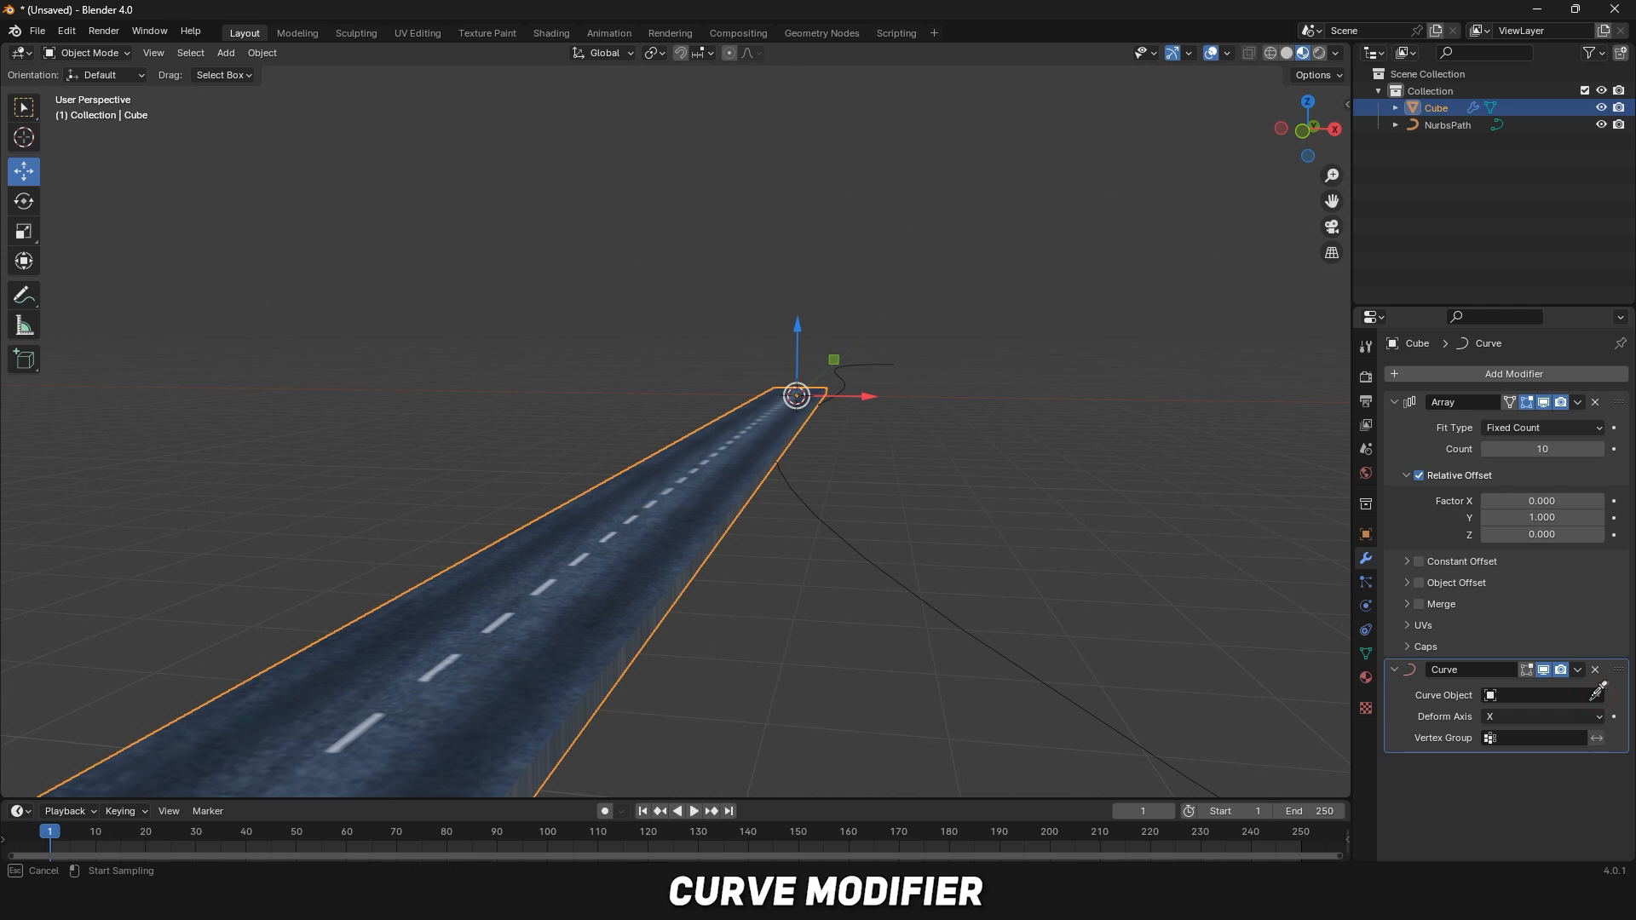
pyautogui.click(1012, 656)
# Slide the road along its path by moving it slightly along the global Y axis.
pyautogui.moveTo(1012, 661); pyautogui.dragTo(453, 341, button='middle')
pyautogui.scroll(-8, 453, 341)
pyautogui.scroll(8, 426, 345)
pyautogui.moveTo(1332, 201); pyautogui.dragTo(929, 187)
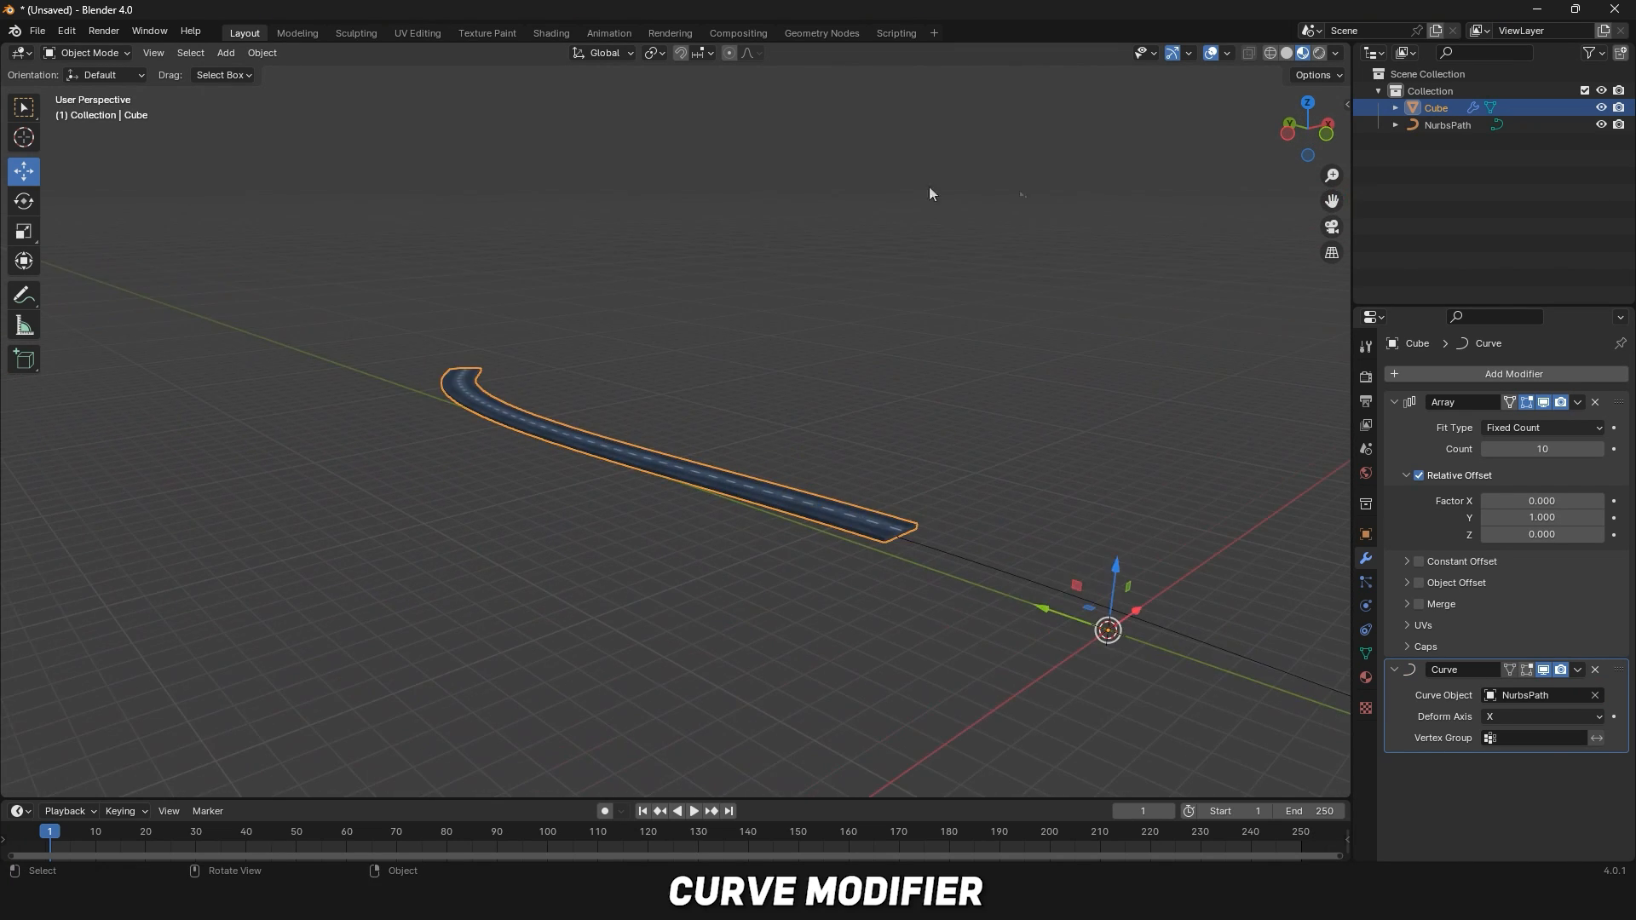
pyautogui.scroll(2, 891, 341)
pyautogui.press('g')
pyautogui.click(902, 489)
pyautogui.press('g')
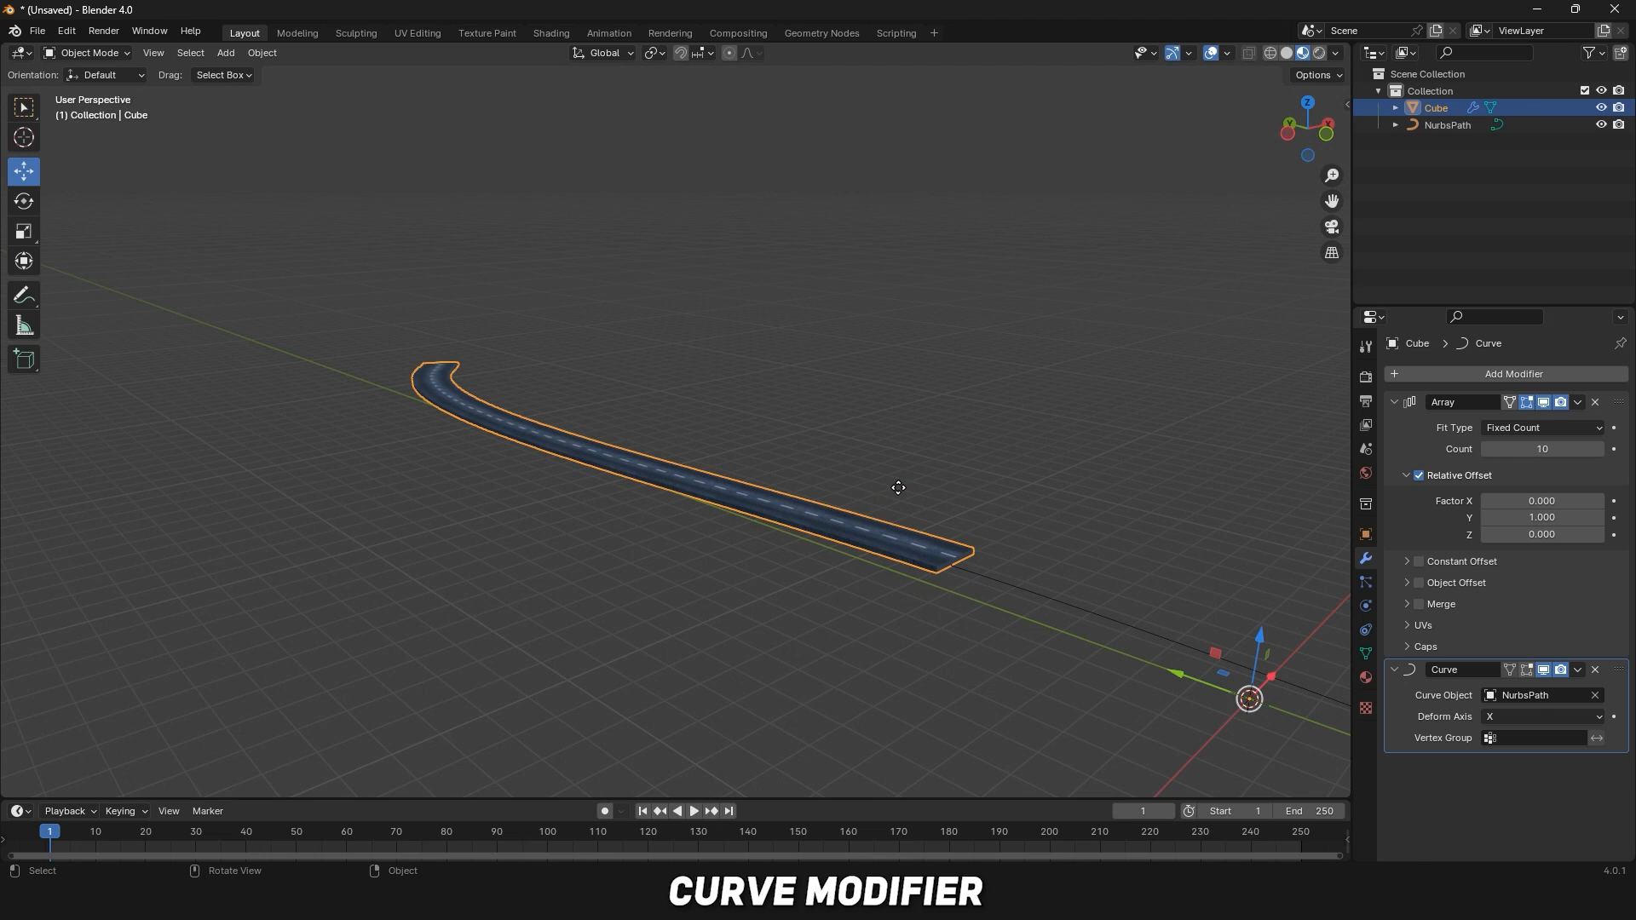
pyautogui.press('y')
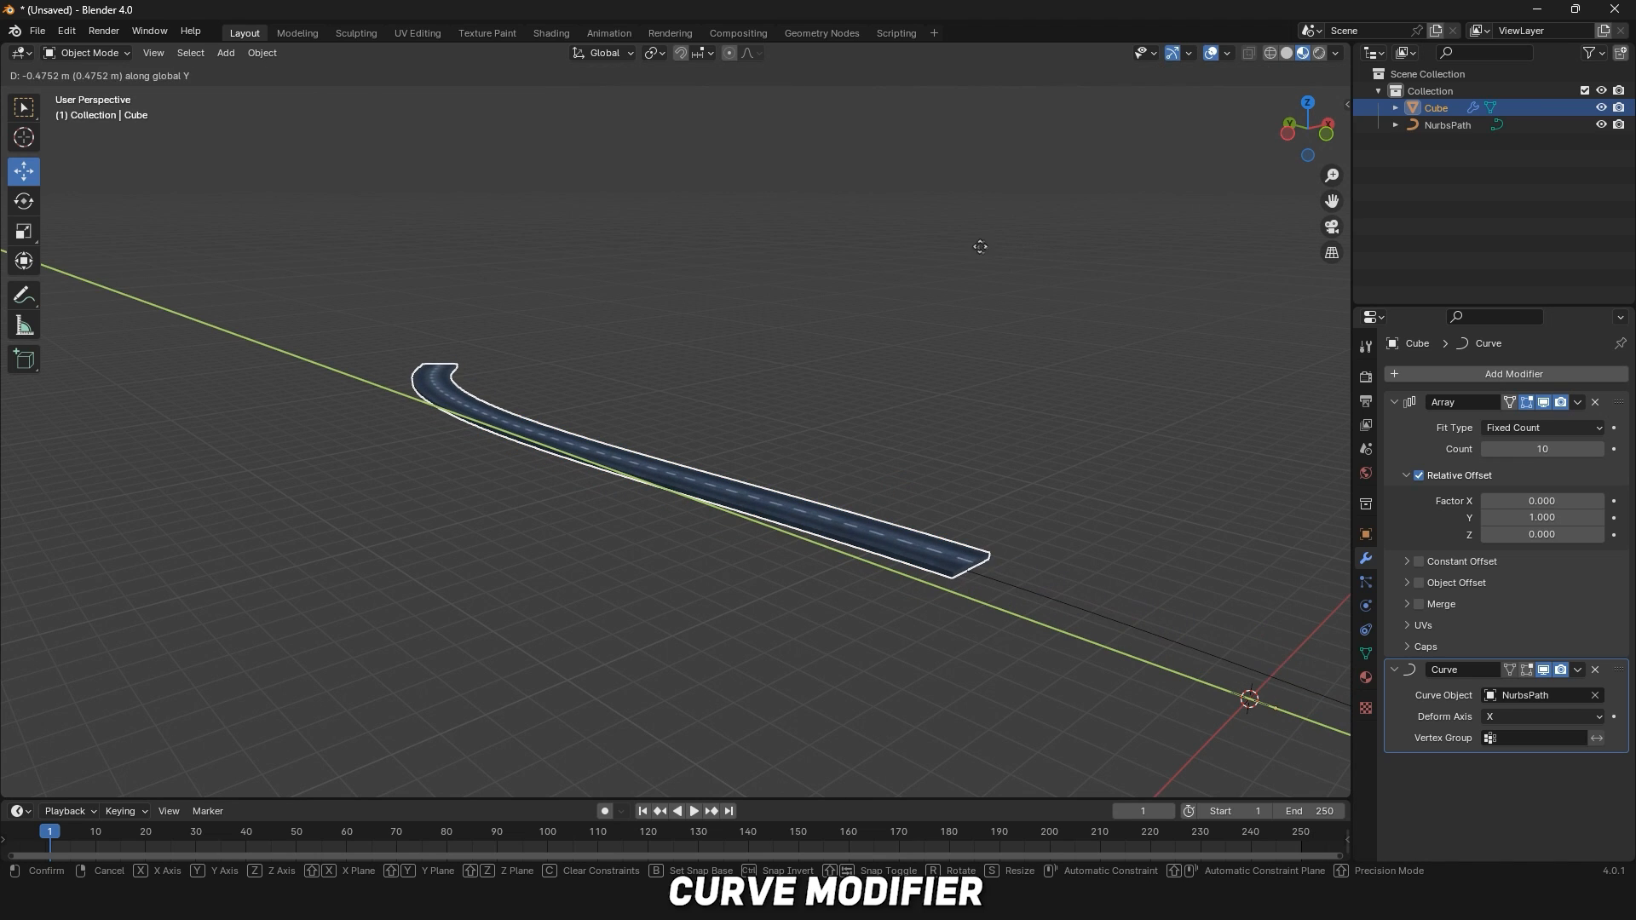
pyautogui.click(566, 627)
# Move the road about -20 m along the global Y axis, deselect it and inspect the bend.
pyautogui.moveTo(688, 606); pyautogui.dragTo(996, 667, button='middle')
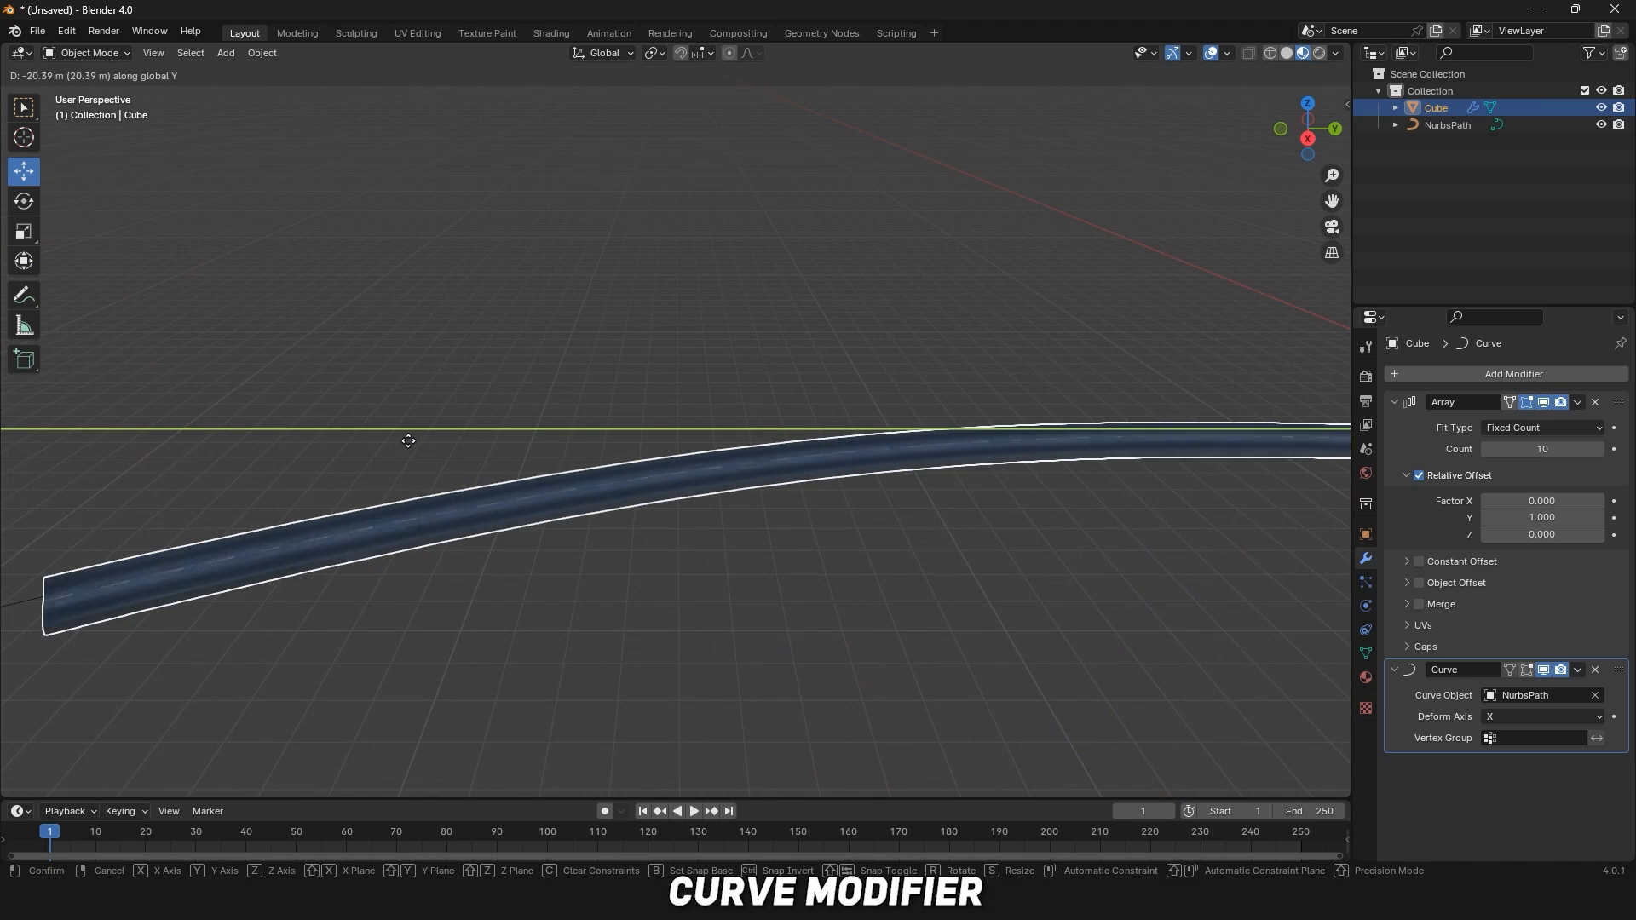
pyautogui.click(245, 447)
pyautogui.moveTo(608, 550)
pyautogui.mouseDown(button='middle')
pyautogui.moveTo(727, 580)
pyautogui.moveTo(596, 573)
pyautogui.mouseUp(button='middle')
pyautogui.moveTo(1321, 201); pyautogui.dragTo(1432, 171, button='middle')
pyautogui.moveTo(1202, 322); pyautogui.dragTo(976, 290, button='middle')
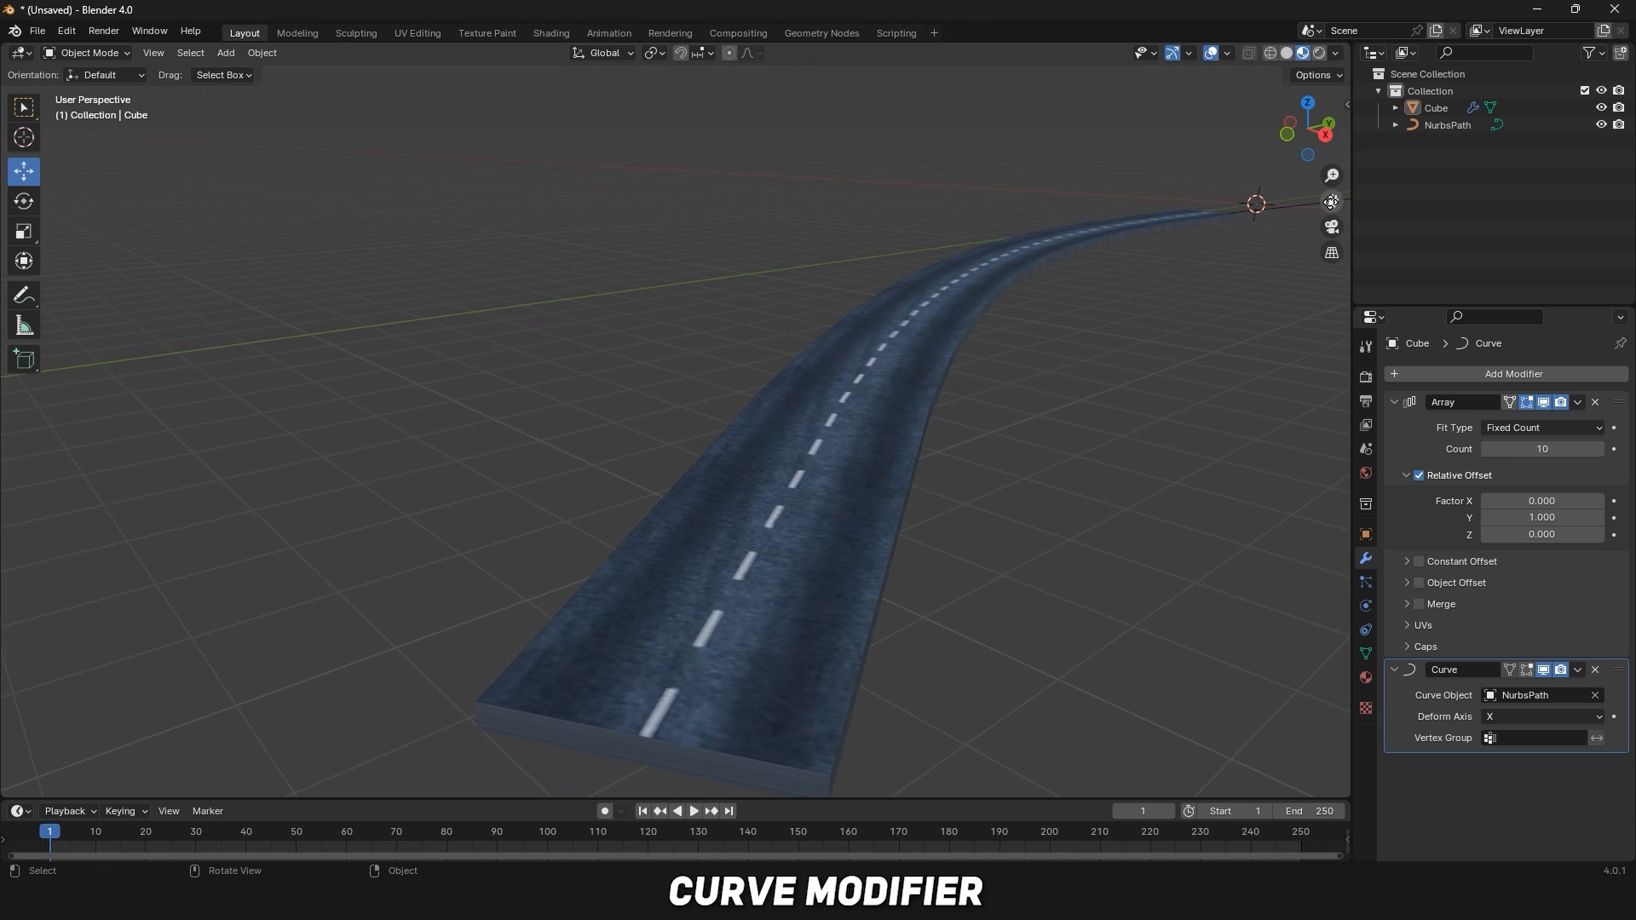
pyautogui.click(976, 290)
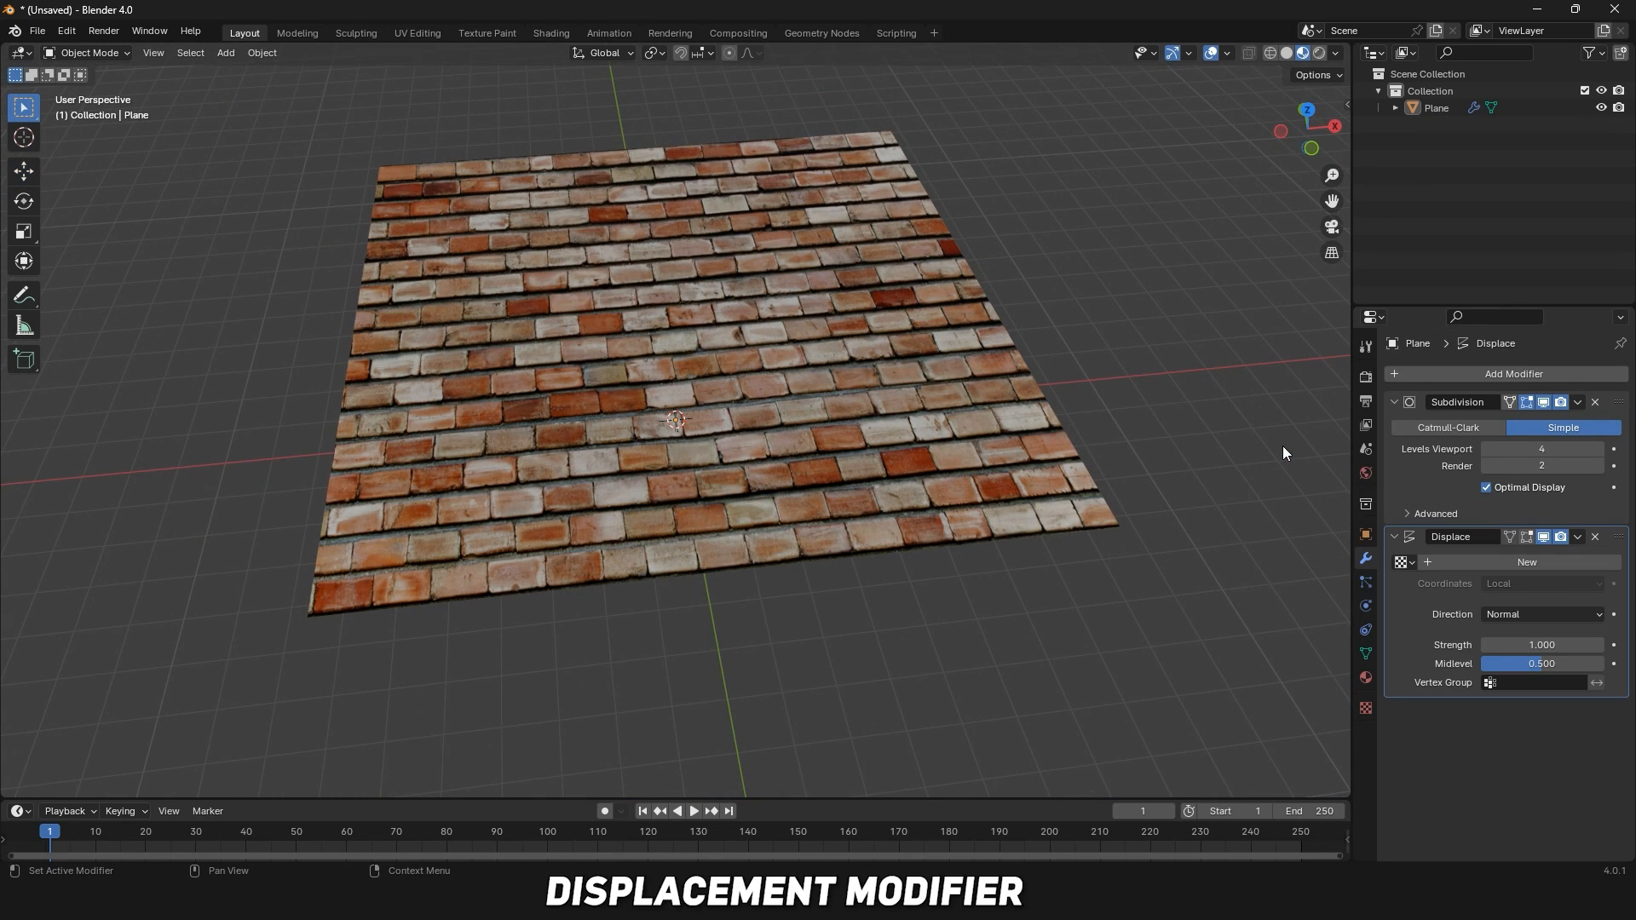
# Create a Clouds texture for the plane's Displace modifier and show the viewport in solid shading.
pyautogui.click(1507, 562)
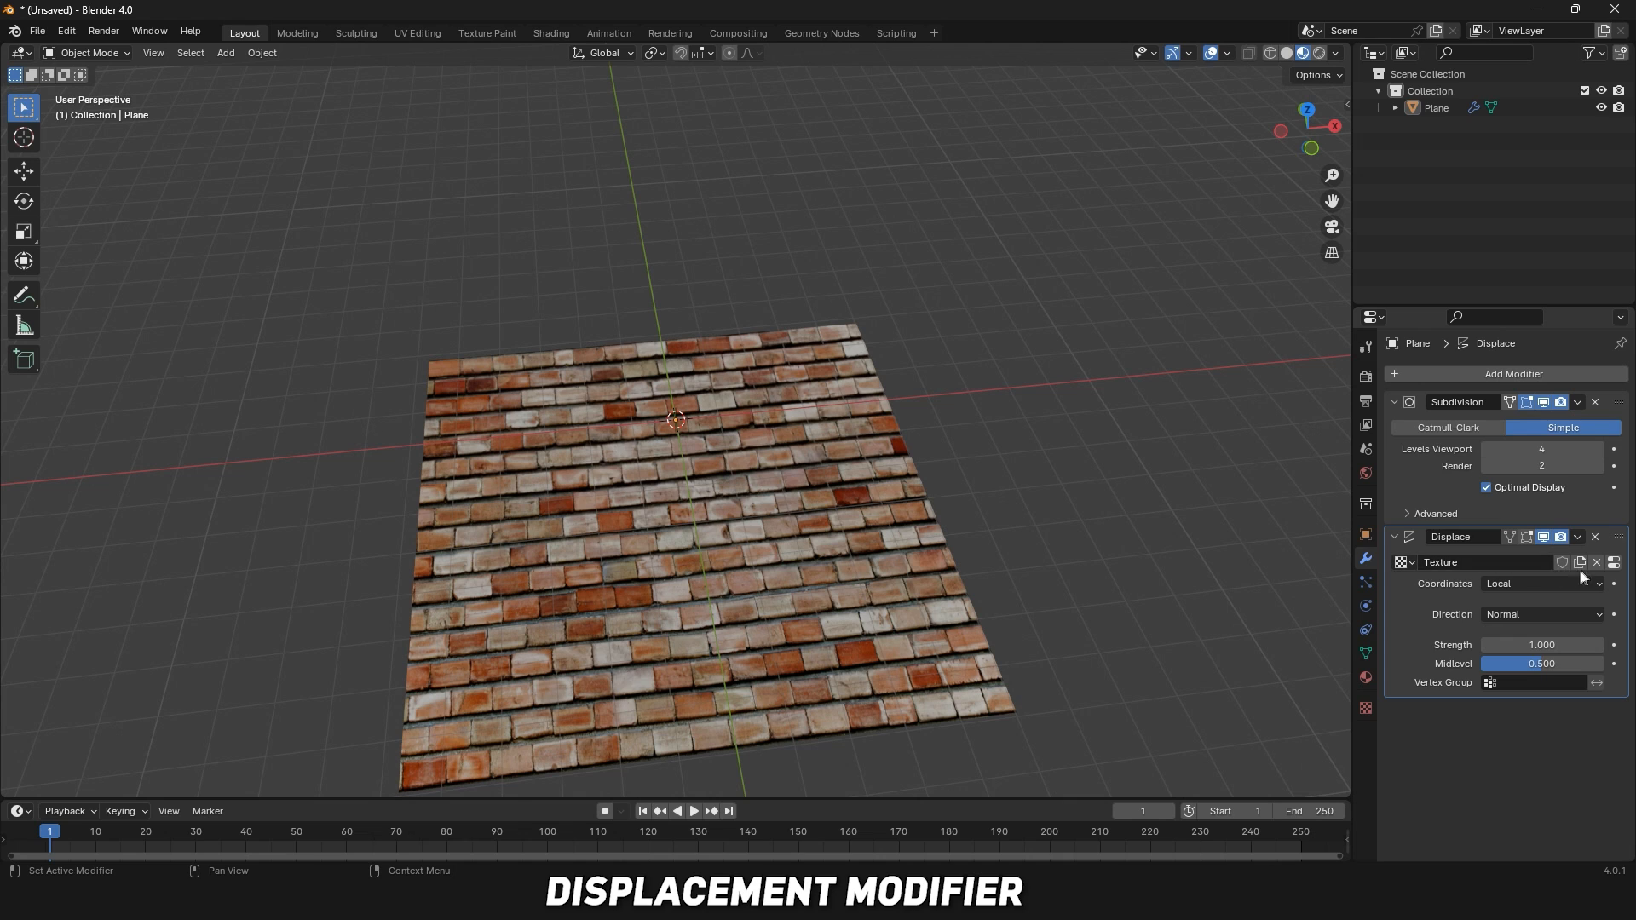
pyautogui.click(1614, 563)
pyautogui.click(1536, 425)
pyautogui.click(1512, 482)
pyautogui.click(1287, 53)
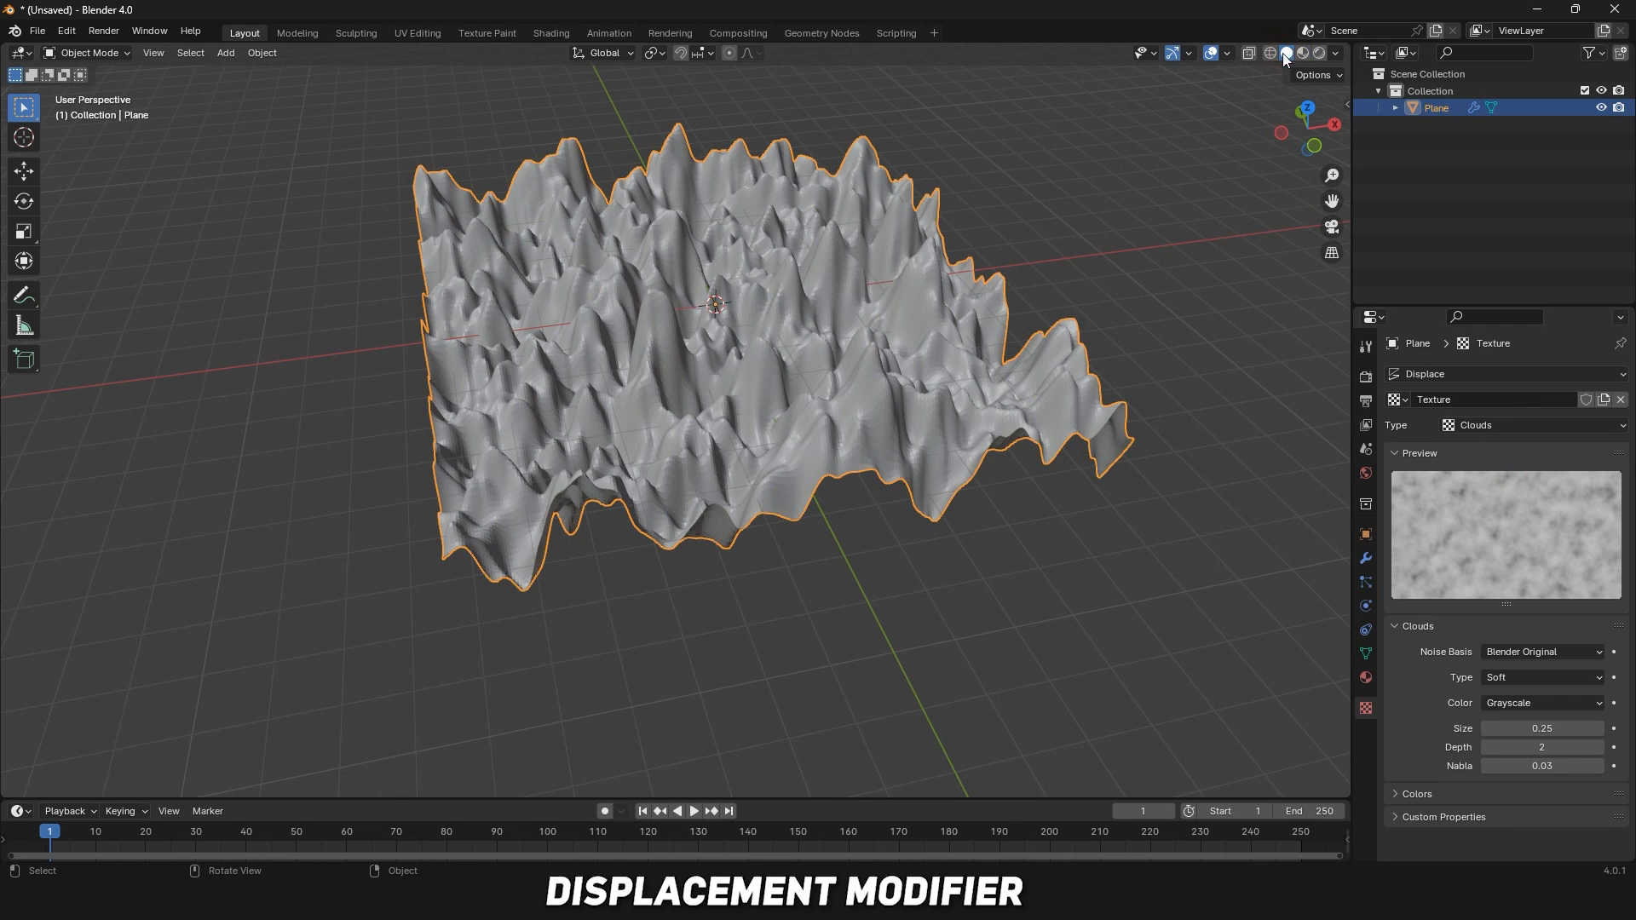
# Try several other displacement texture types on the plane, including Marble and Noise.
pyautogui.click(1508, 426)
pyautogui.click(1486, 494)
pyautogui.click(1489, 425)
pyautogui.click(1500, 515)
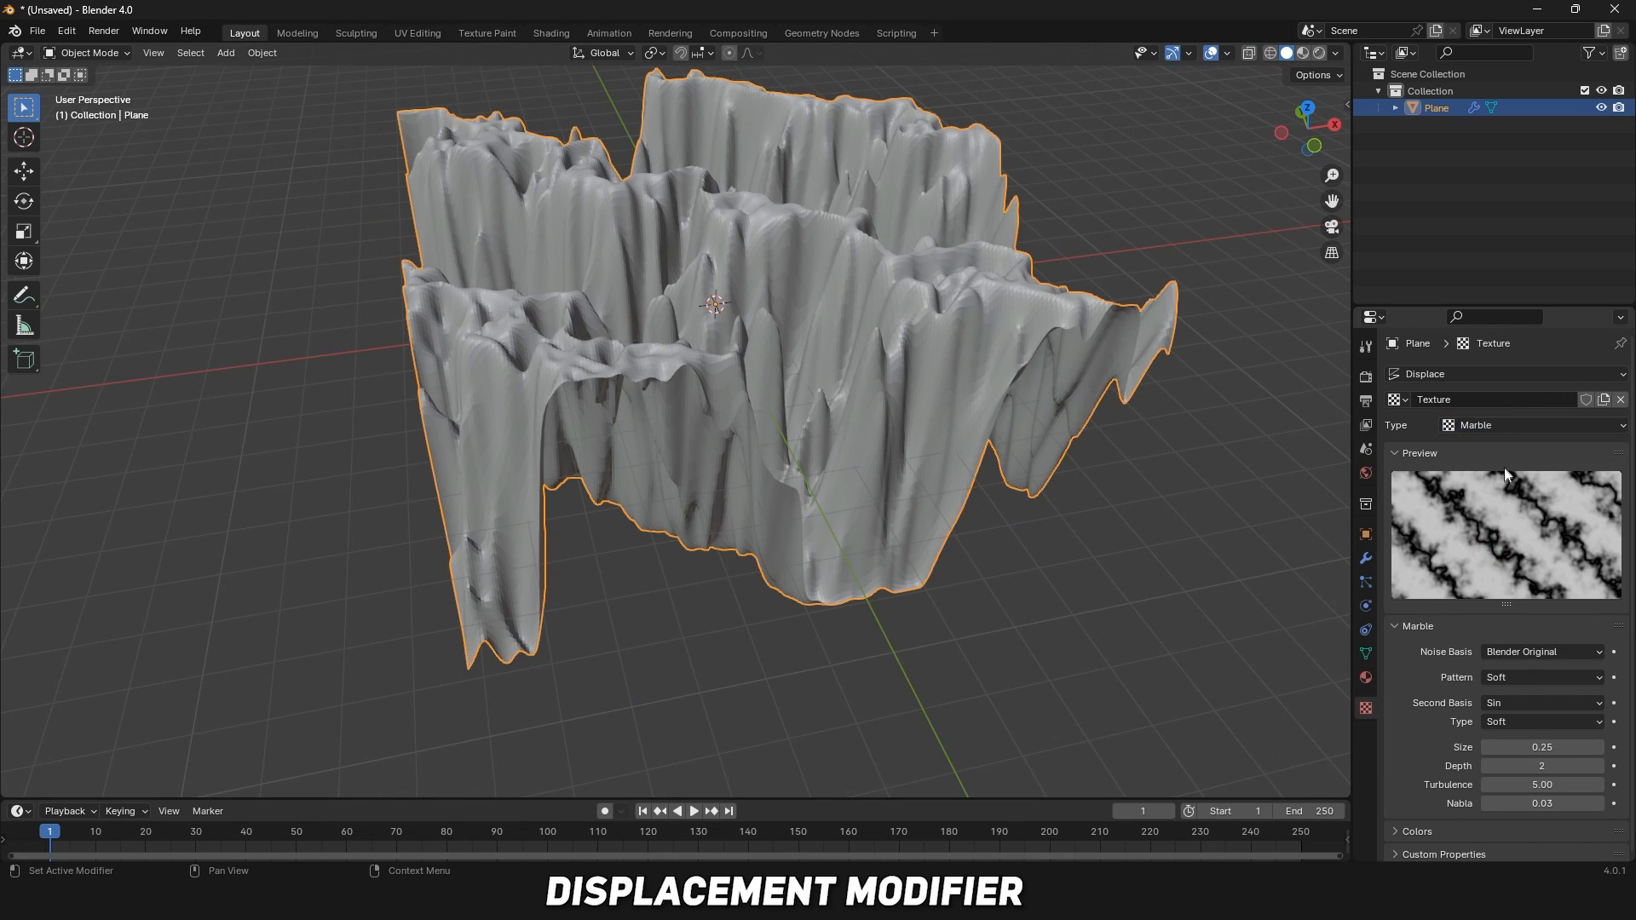
pyautogui.click(1500, 425)
pyautogui.click(1481, 471)
pyautogui.click(1496, 425)
pyautogui.click(1476, 594)
# Set the displacement texture to Clouds with a depth of 30 and deselect the plane.
pyautogui.click(1492, 425)
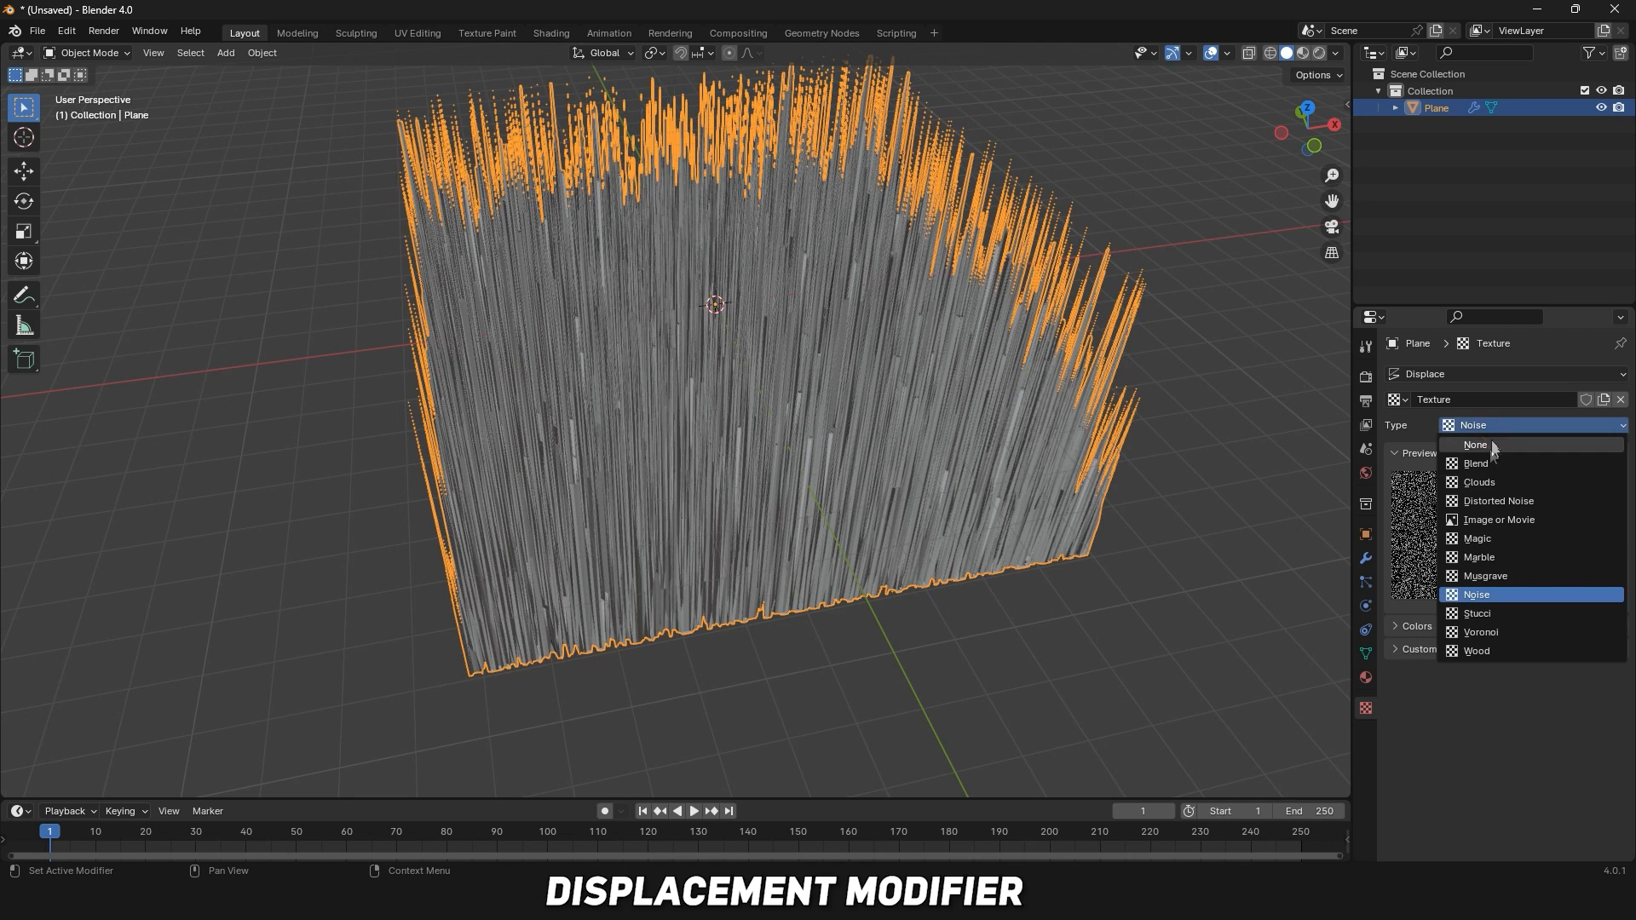
pyautogui.click(1480, 482)
pyautogui.rightClick(755, 383)
pyautogui.click(941, 532)
pyautogui.scroll(5, 640, 377)
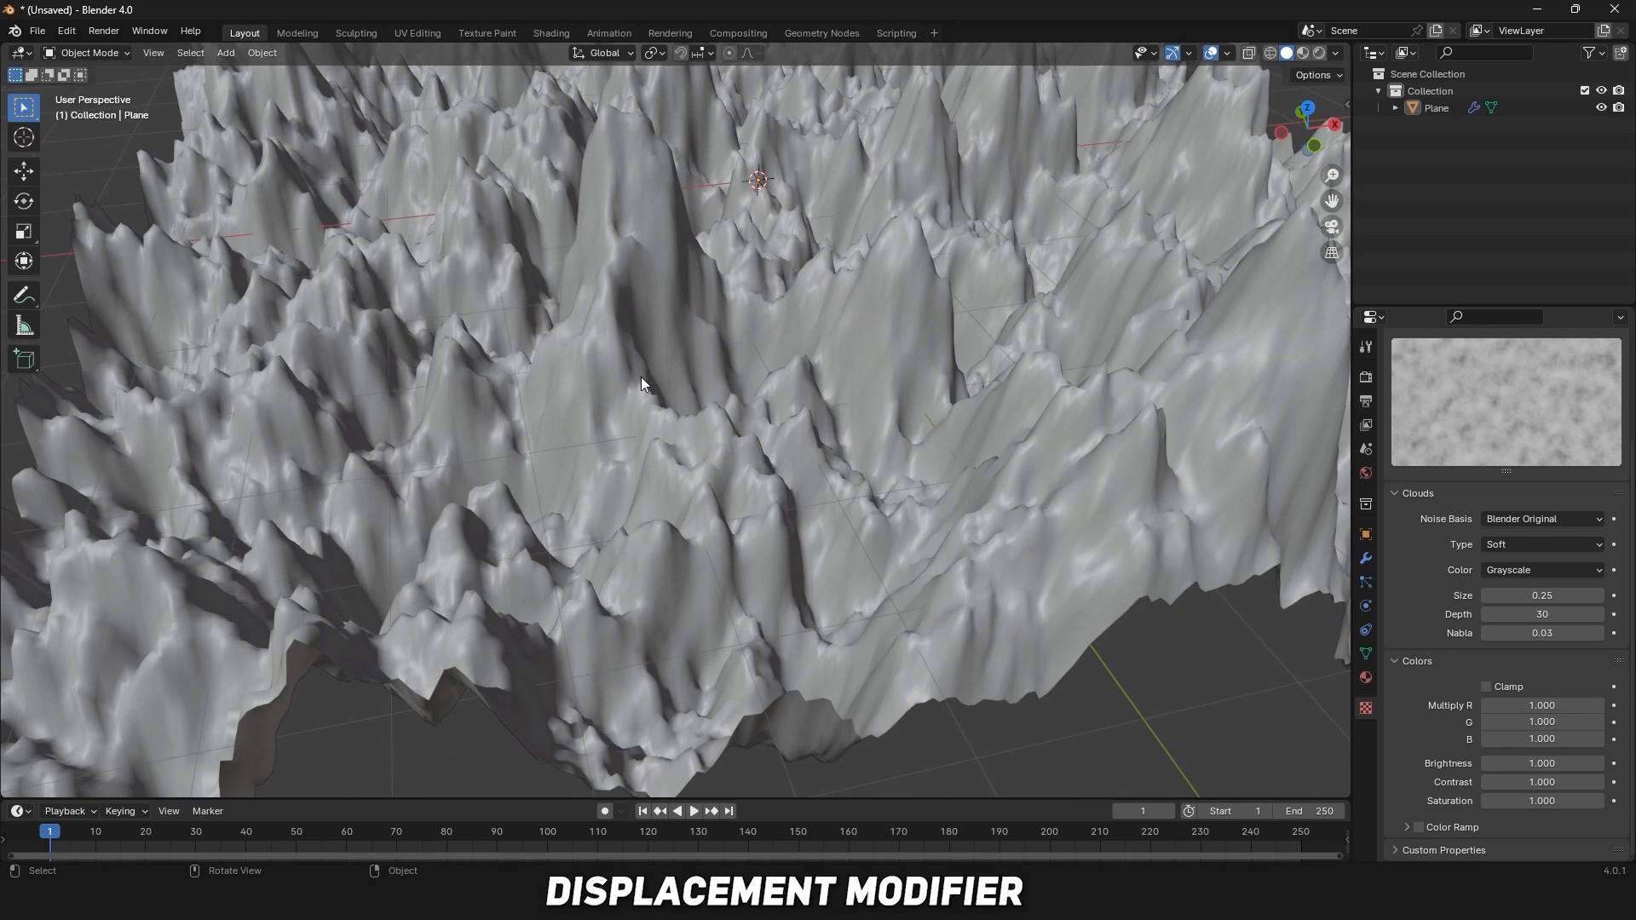
pyautogui.scroll(-4, 641, 377)
# Set the Displace Strength to 0.1 and the Subdivision levels to 6 for viewport and 4 for render, showing the tile material.
pyautogui.click(1366, 559)
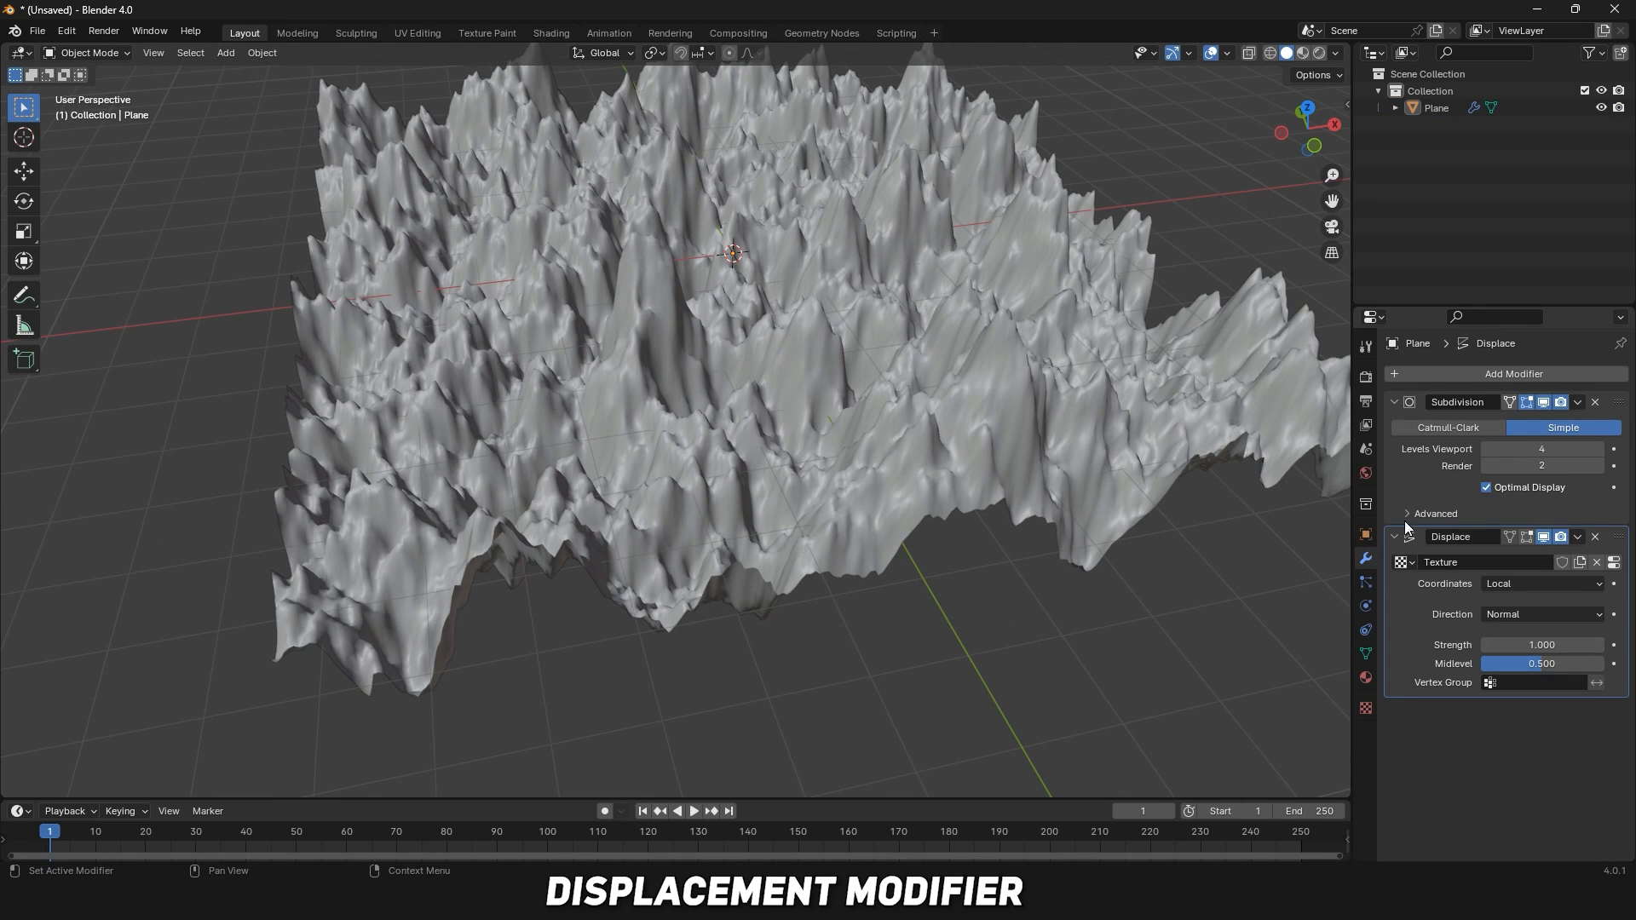
pyautogui.moveTo(1539, 645); pyautogui.dragTo(1474, 646)
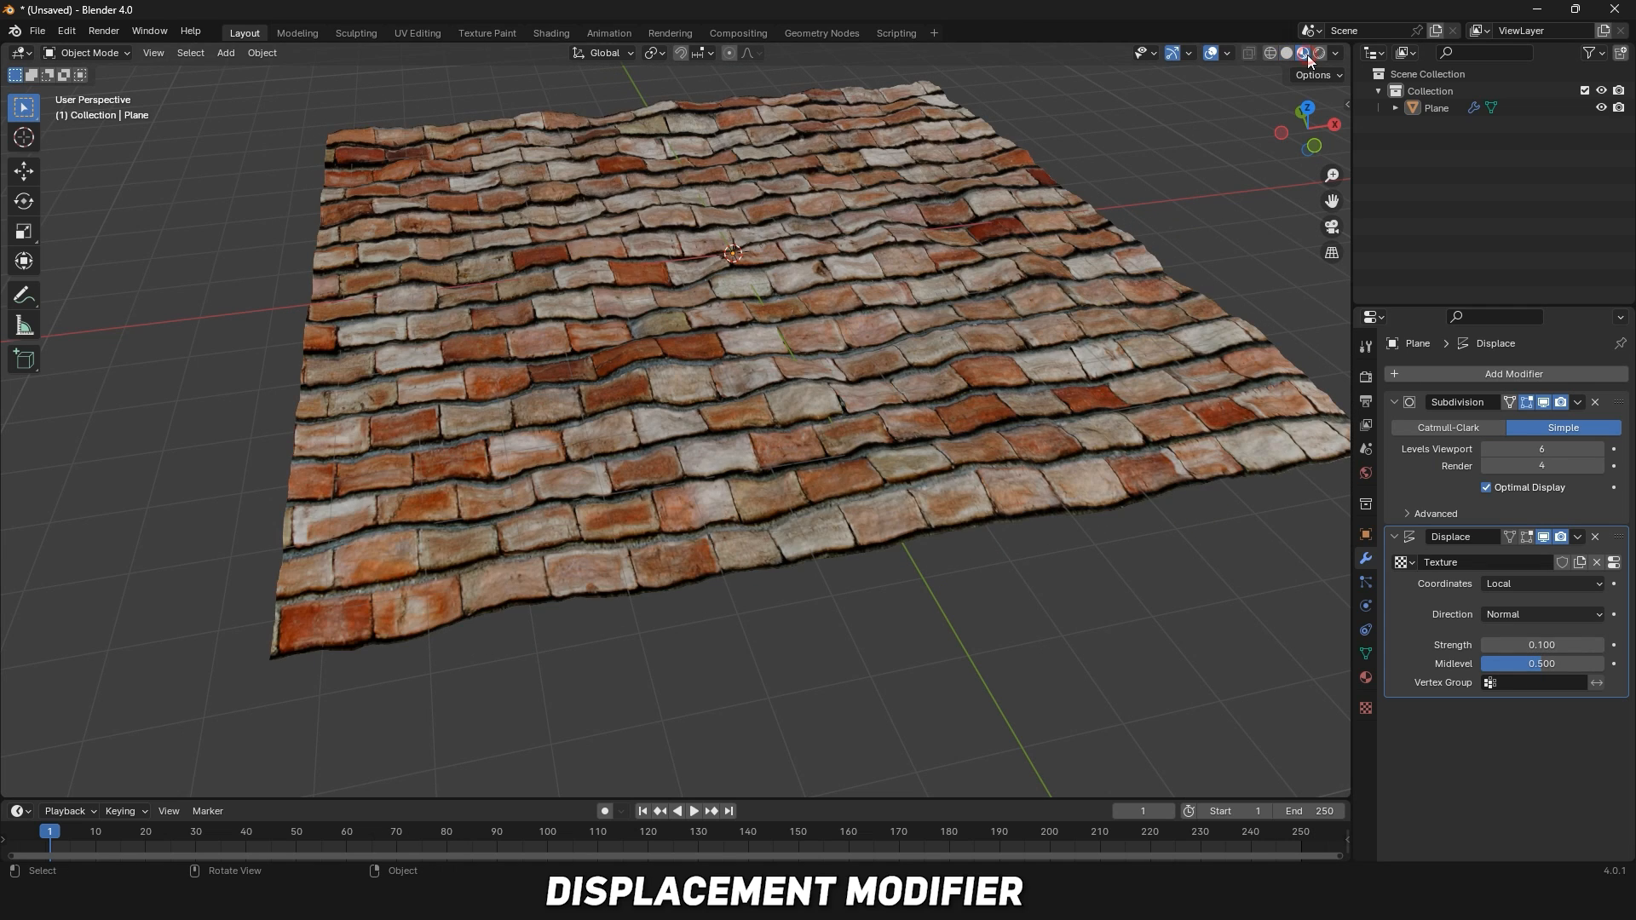
pyautogui.moveTo(1065, 238); pyautogui.dragTo(794, 398, button='middle')
pyautogui.scroll(4, 779, 397)
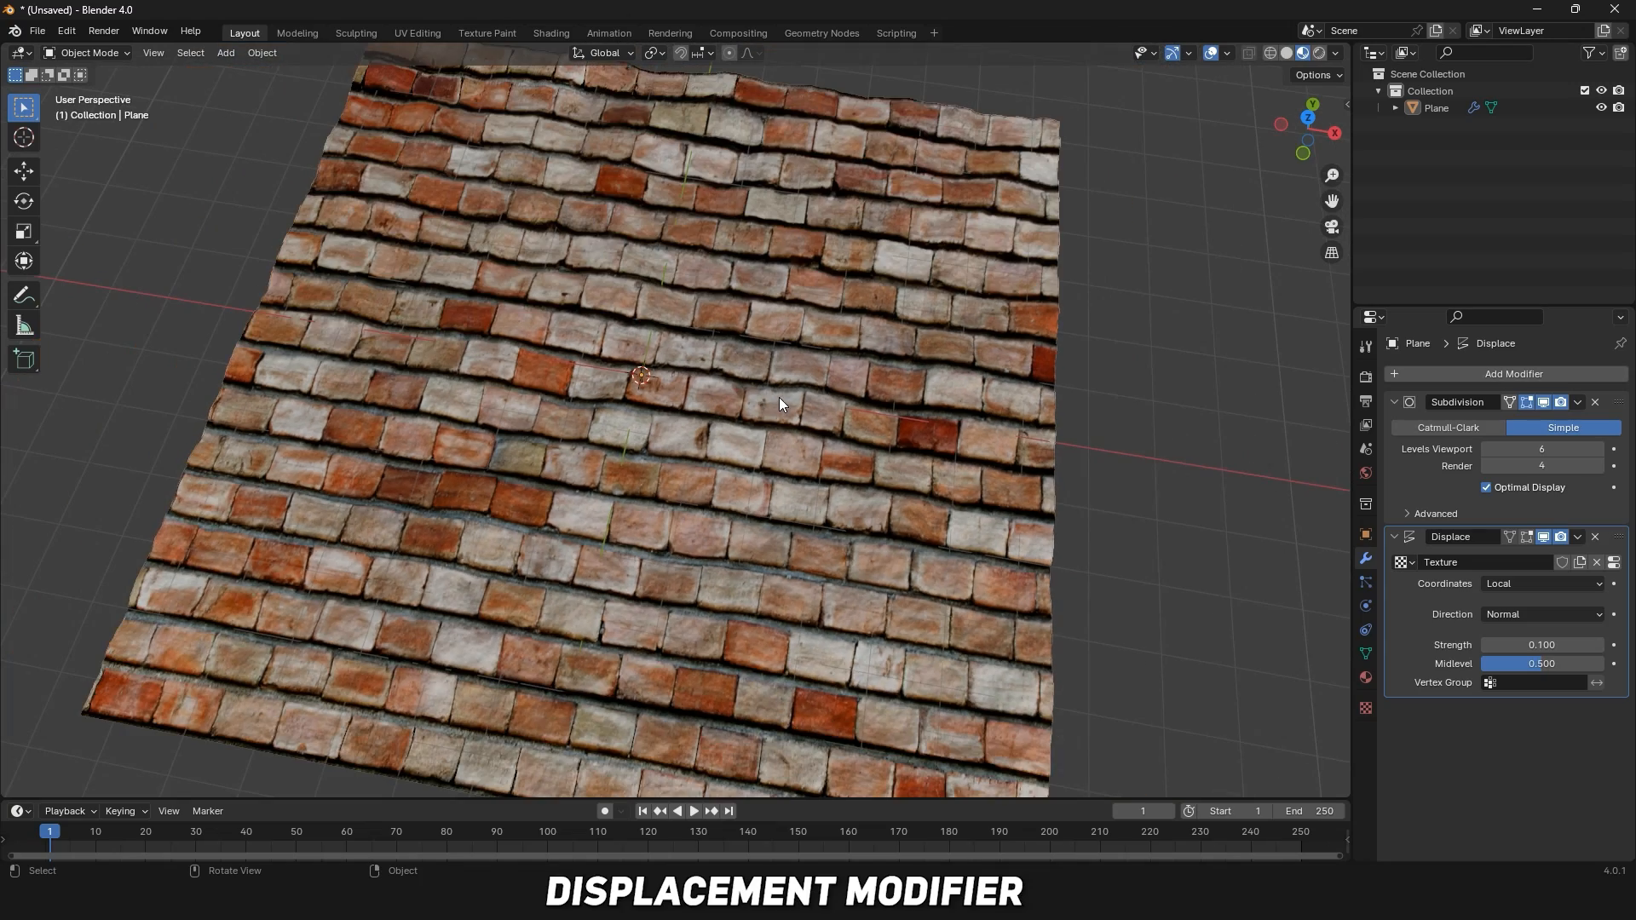
# Set the Displace Midlevel to 1 and examine the tiled surface.
pyautogui.moveTo(1560, 663); pyautogui.dragTo(1616, 663)
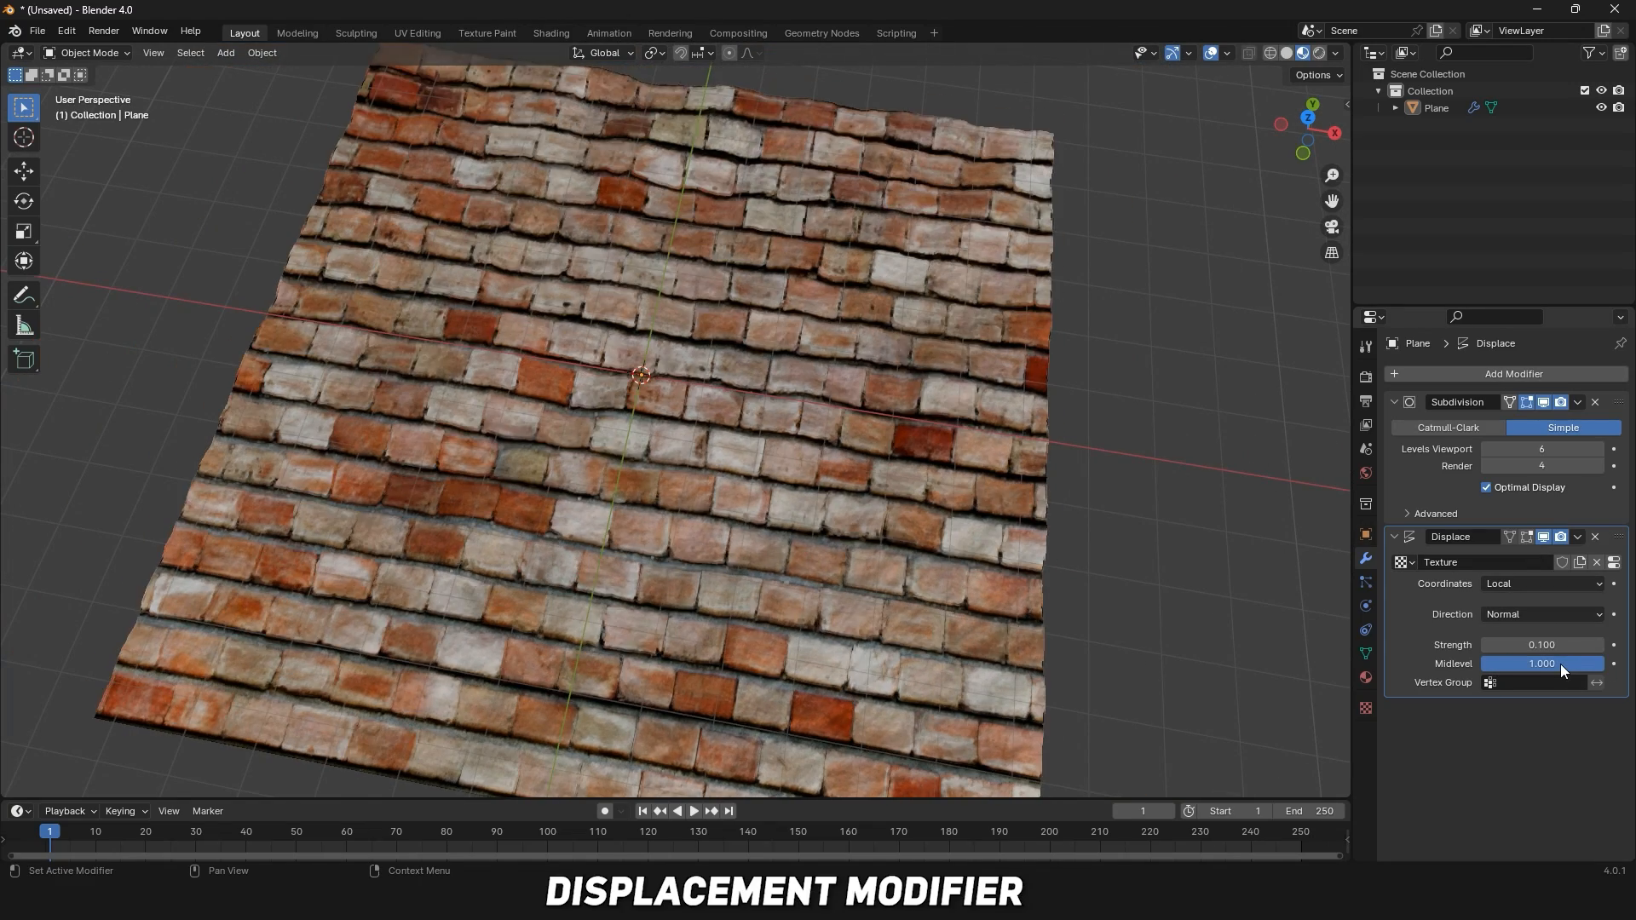
pyautogui.scroll(3, 694, 563)
pyautogui.scroll(-4, 694, 562)
pyautogui.press('KP_7')
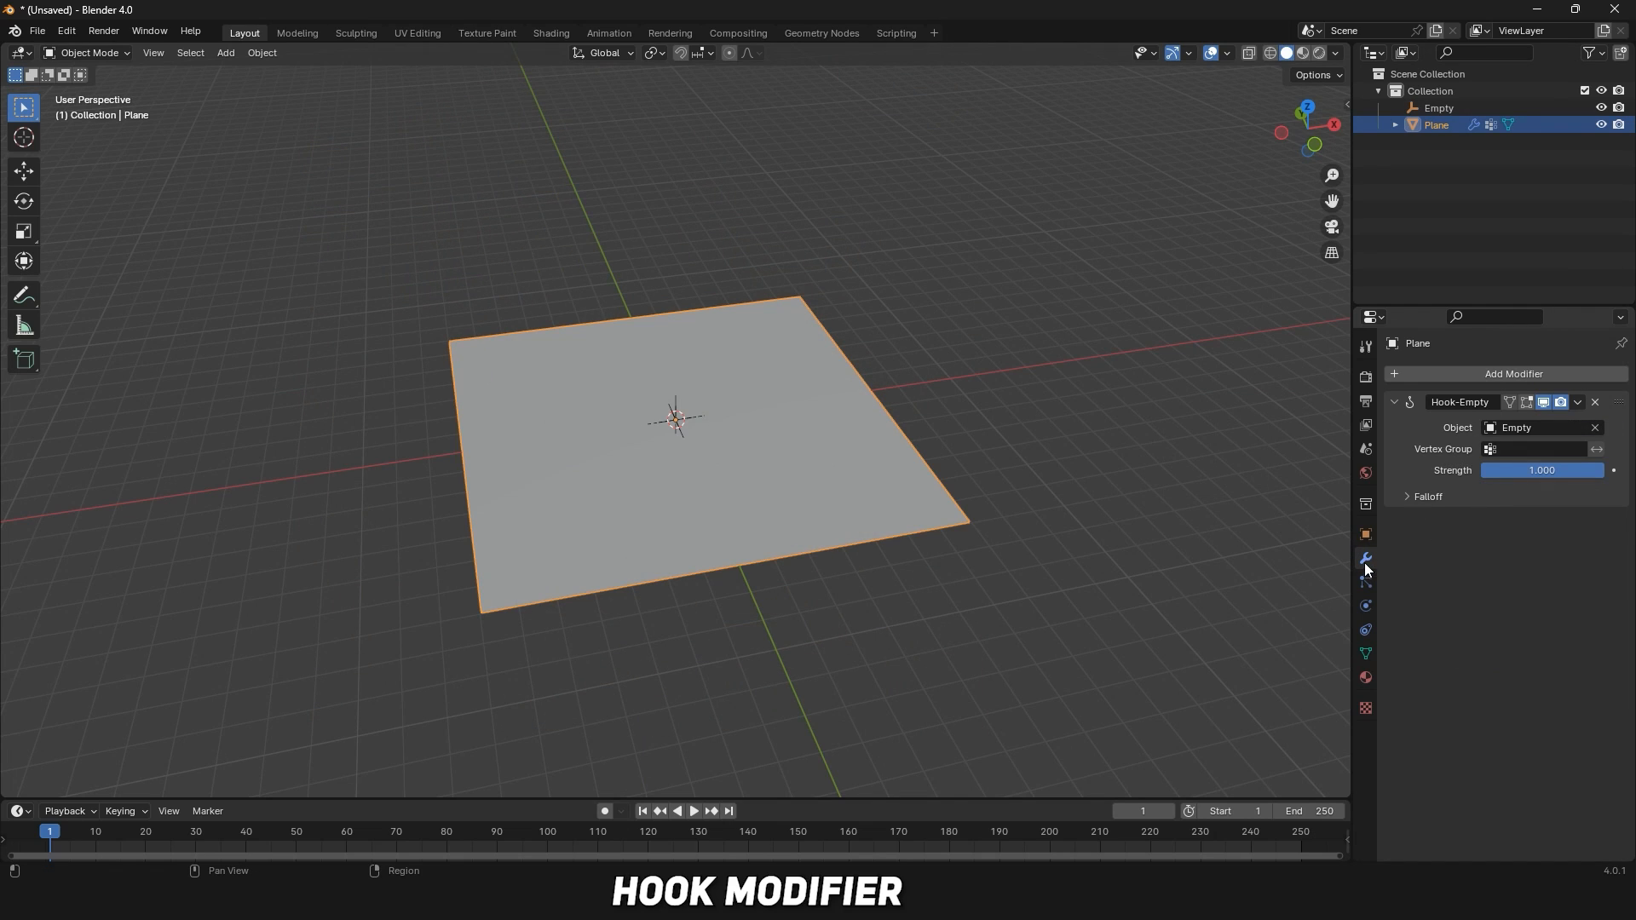
# Assign the vertex group named Group to the plane's Hook modifier and view the plane from a lower angle.
pyautogui.click(1534, 450)
pyautogui.click(1503, 478)
pyautogui.moveTo(1080, 471); pyautogui.dragTo(1200, 445, button='middle')
pyautogui.scroll(7, 708, 424)
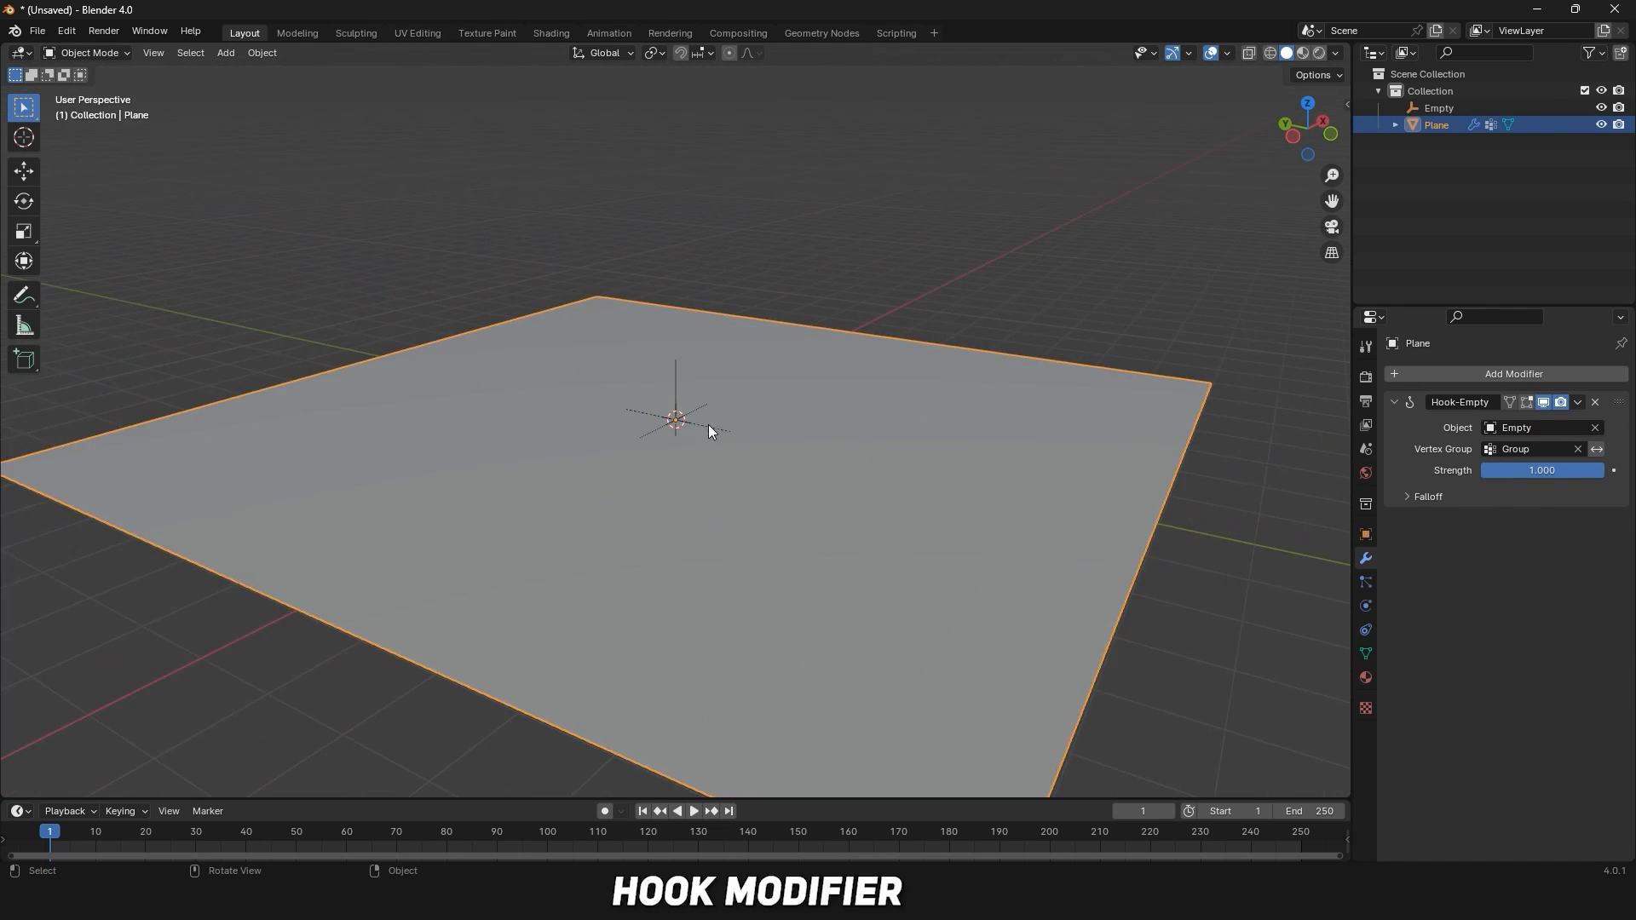
# Move the empty up about 1.14 m along Z so the hooked vertices rise from the plane.
pyautogui.click(1053, 192)
pyautogui.click(674, 383)
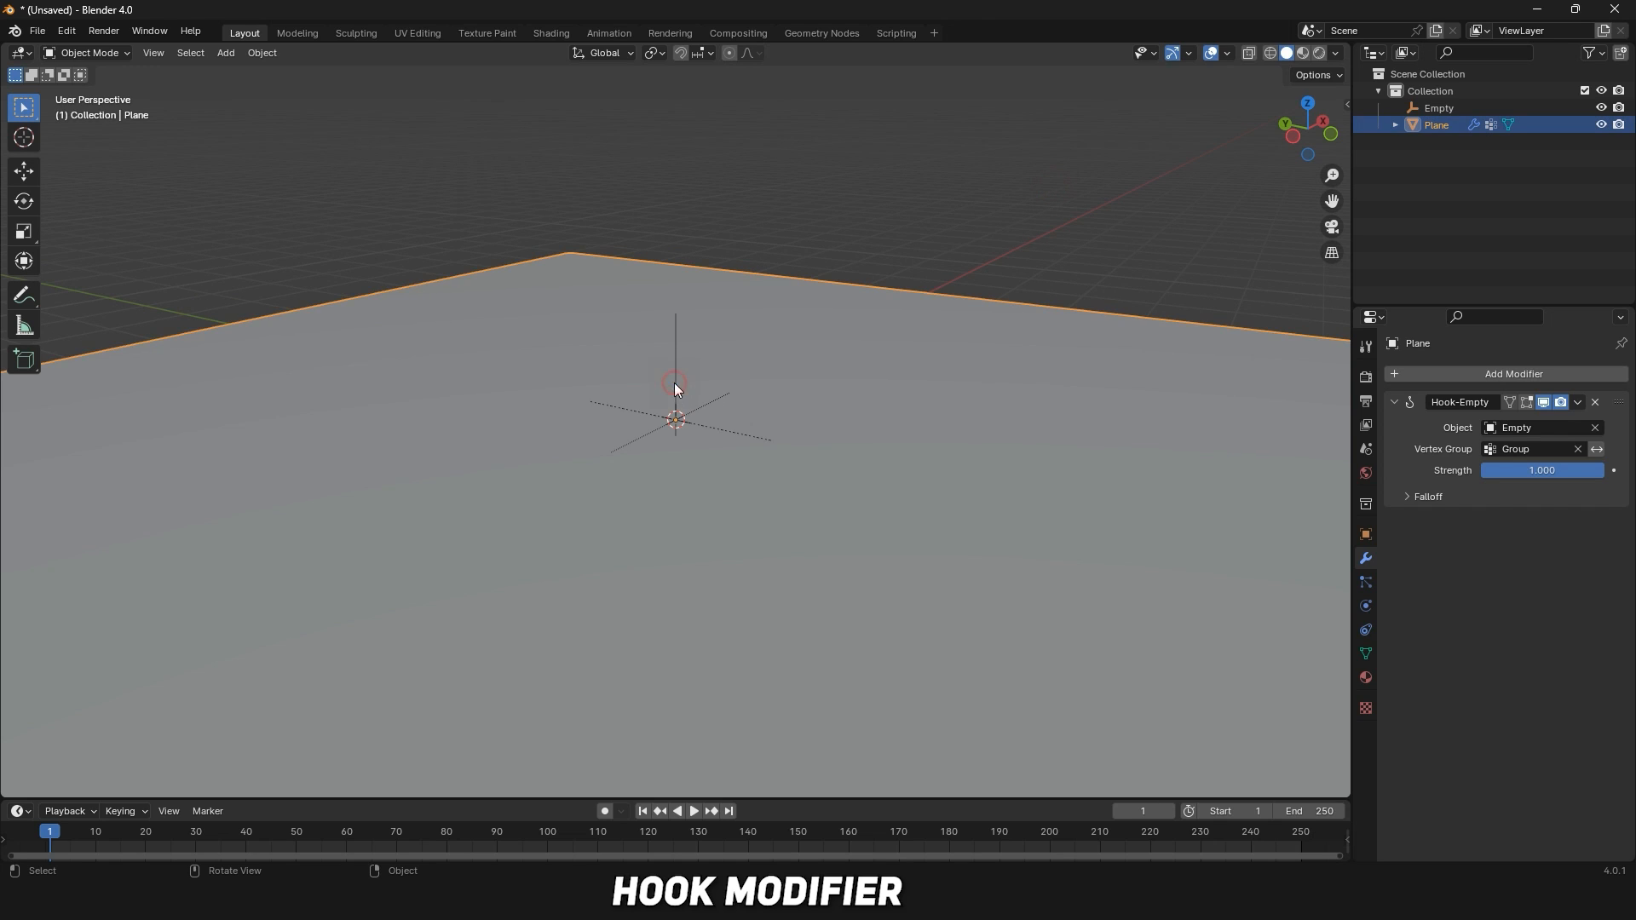
pyautogui.click(675, 383)
pyautogui.press('g')
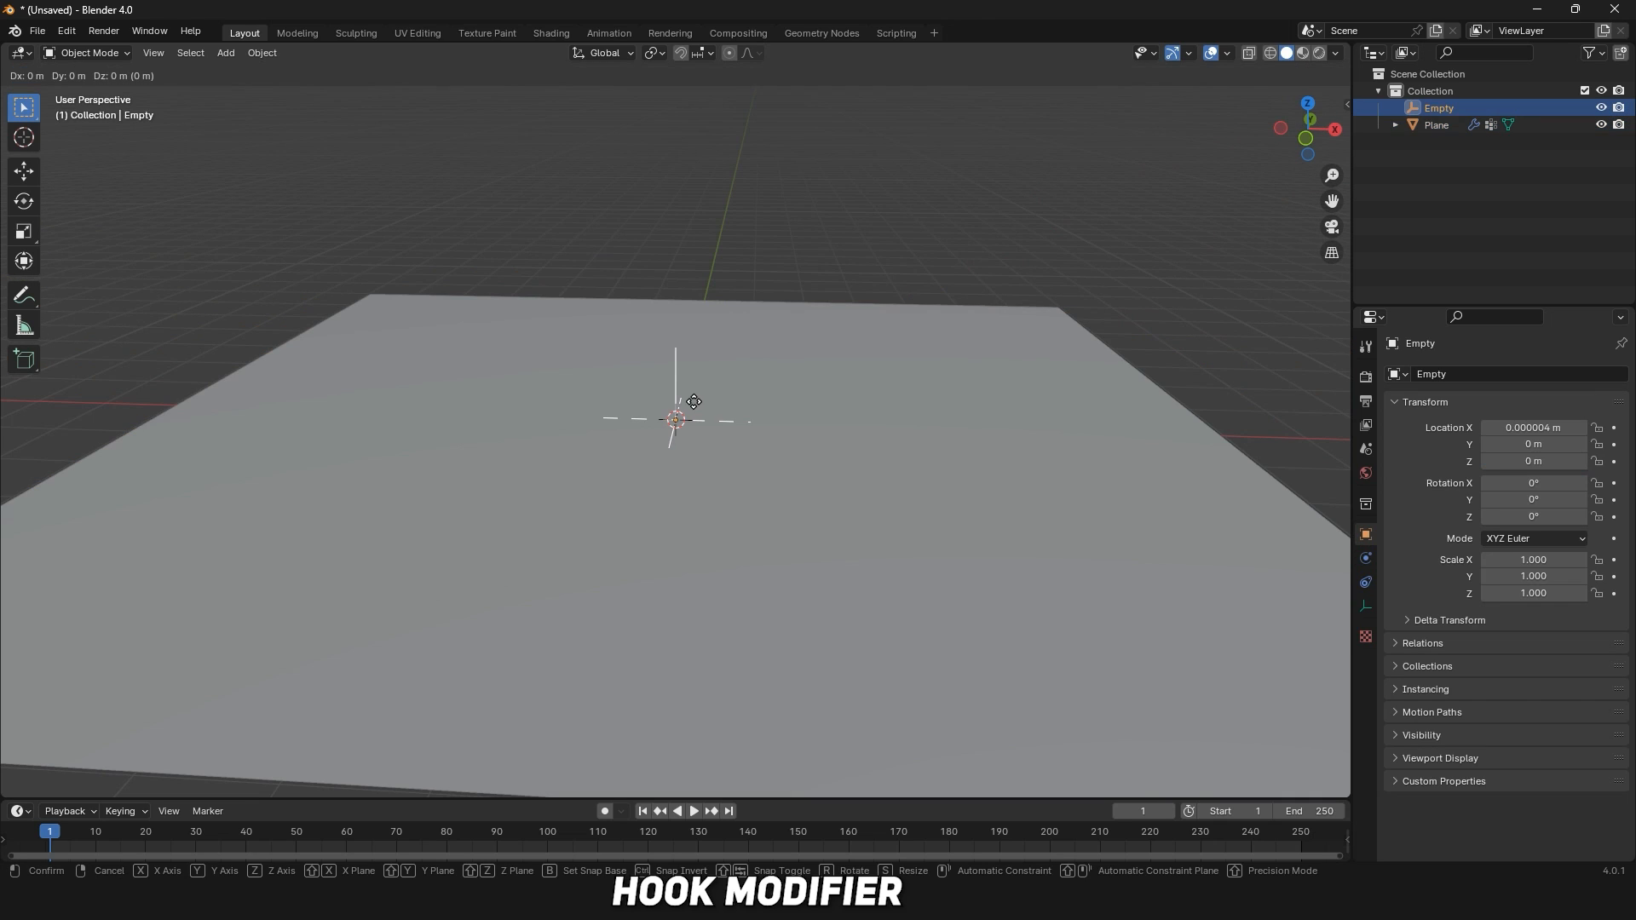
pyautogui.press('z')
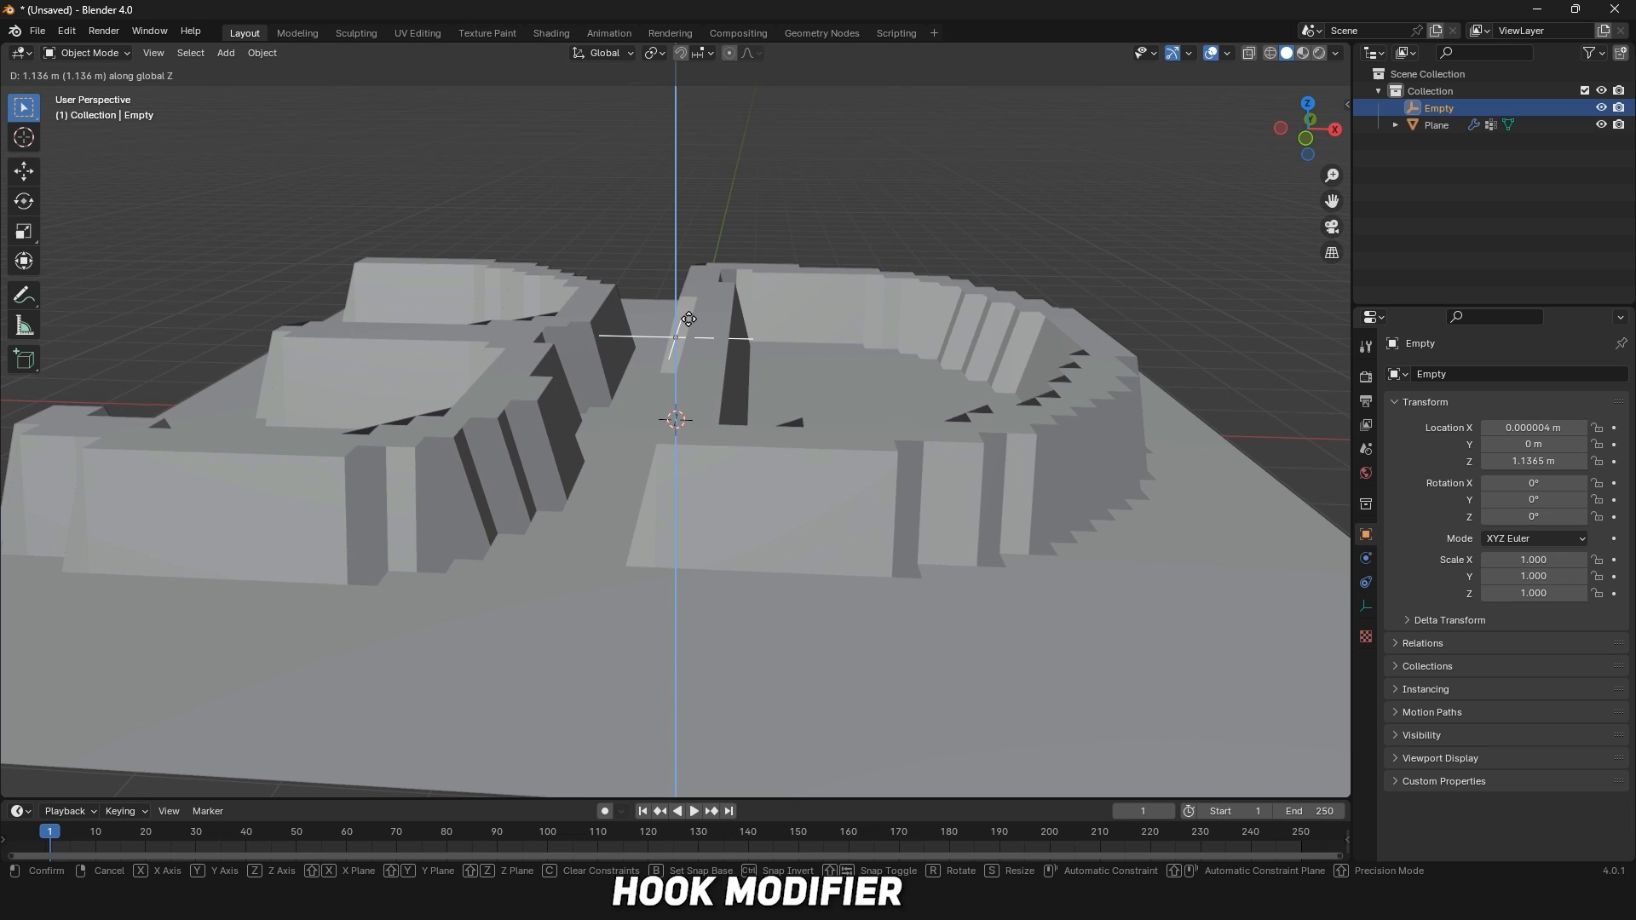
pyautogui.click(689, 319)
pyautogui.moveTo(689, 320); pyautogui.dragTo(697, 356, button='middle')
pyautogui.scroll(-5, 697, 356)
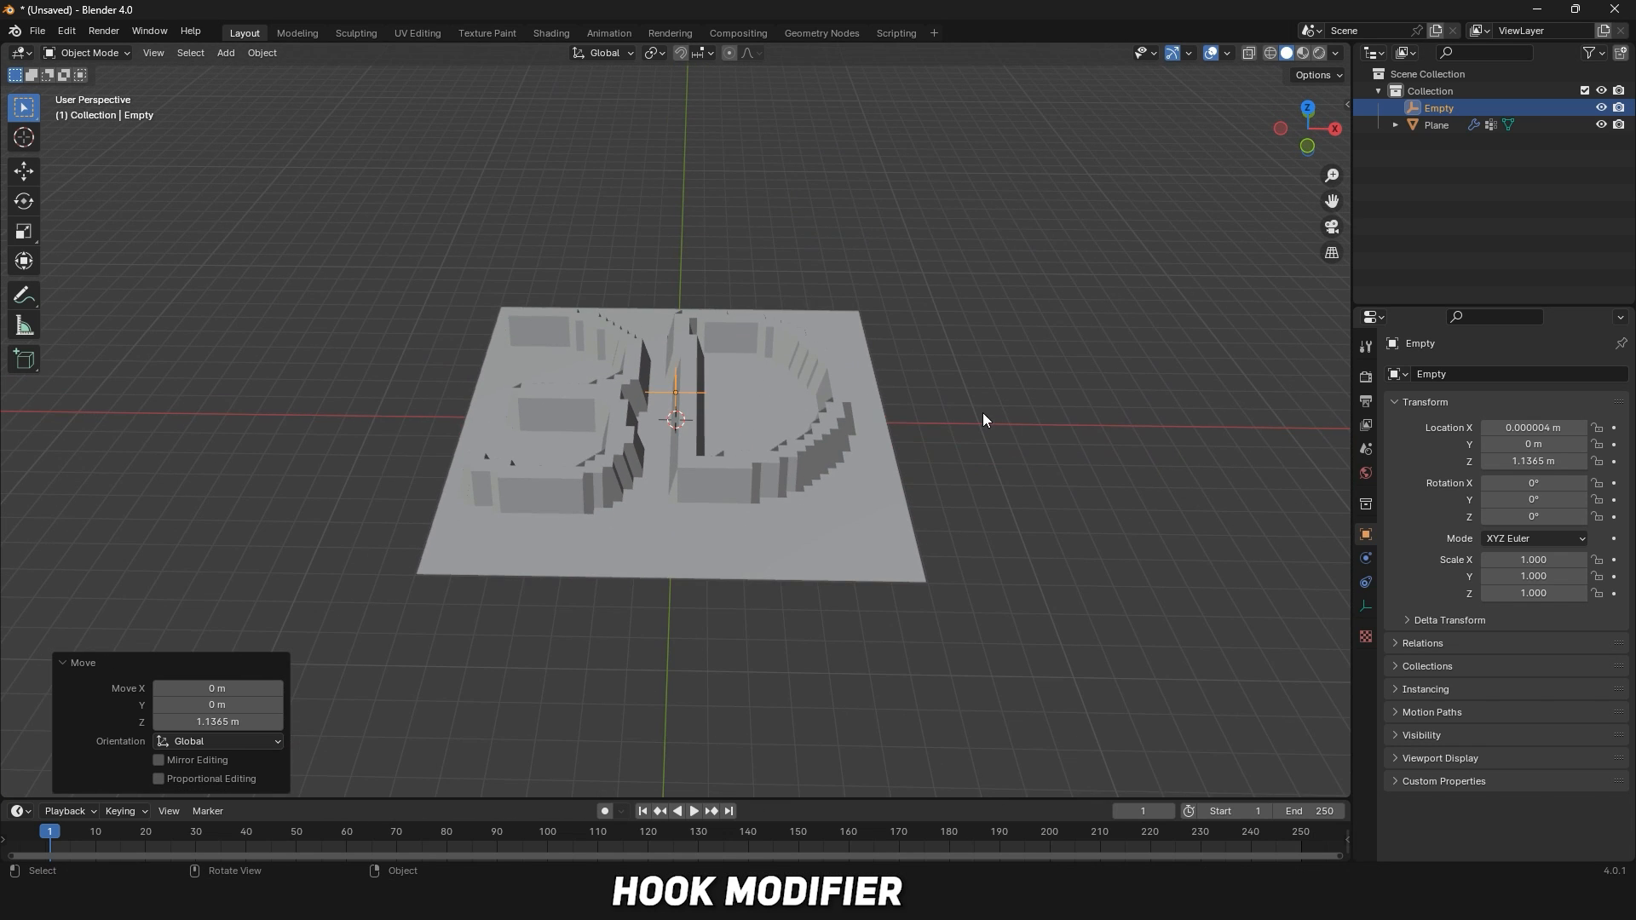
# Shade the viewport with a red MatCap and examine the raised letters on the plane from several angles.
pyautogui.moveTo(984, 412)
pyautogui.mouseDown(button='middle')
pyautogui.moveTo(1043, 459)
pyautogui.moveTo(979, 457)
pyautogui.mouseUp(button='middle')
pyautogui.click(1336, 53)
pyautogui.click(1326, 286)
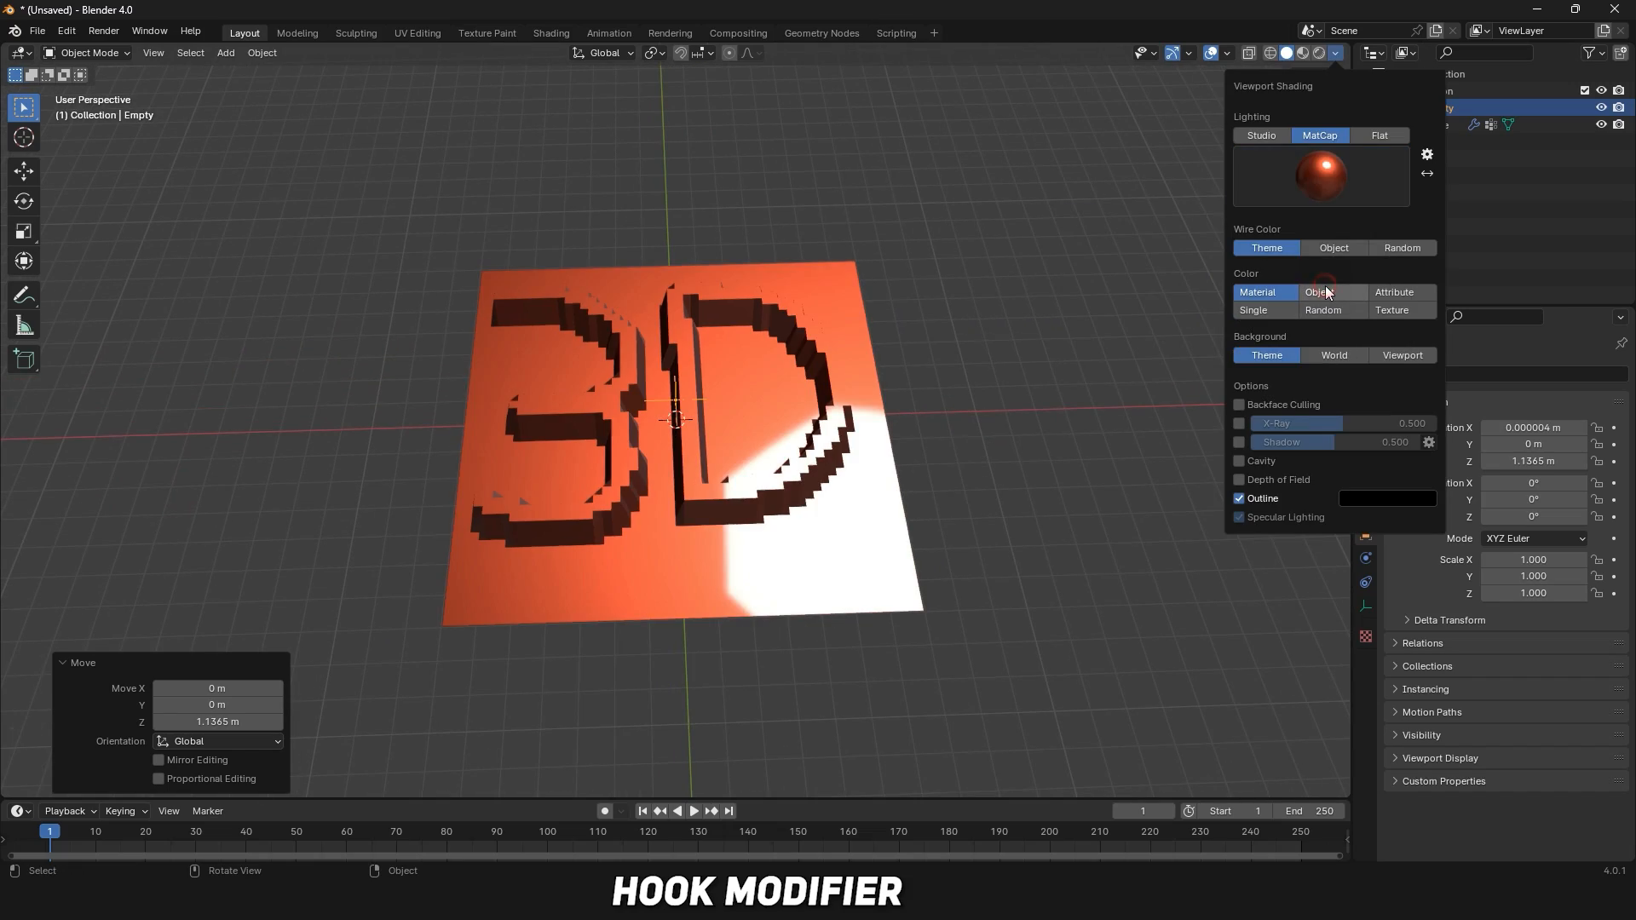
pyautogui.moveTo(1078, 434); pyautogui.dragTo(243, 409, button='middle')
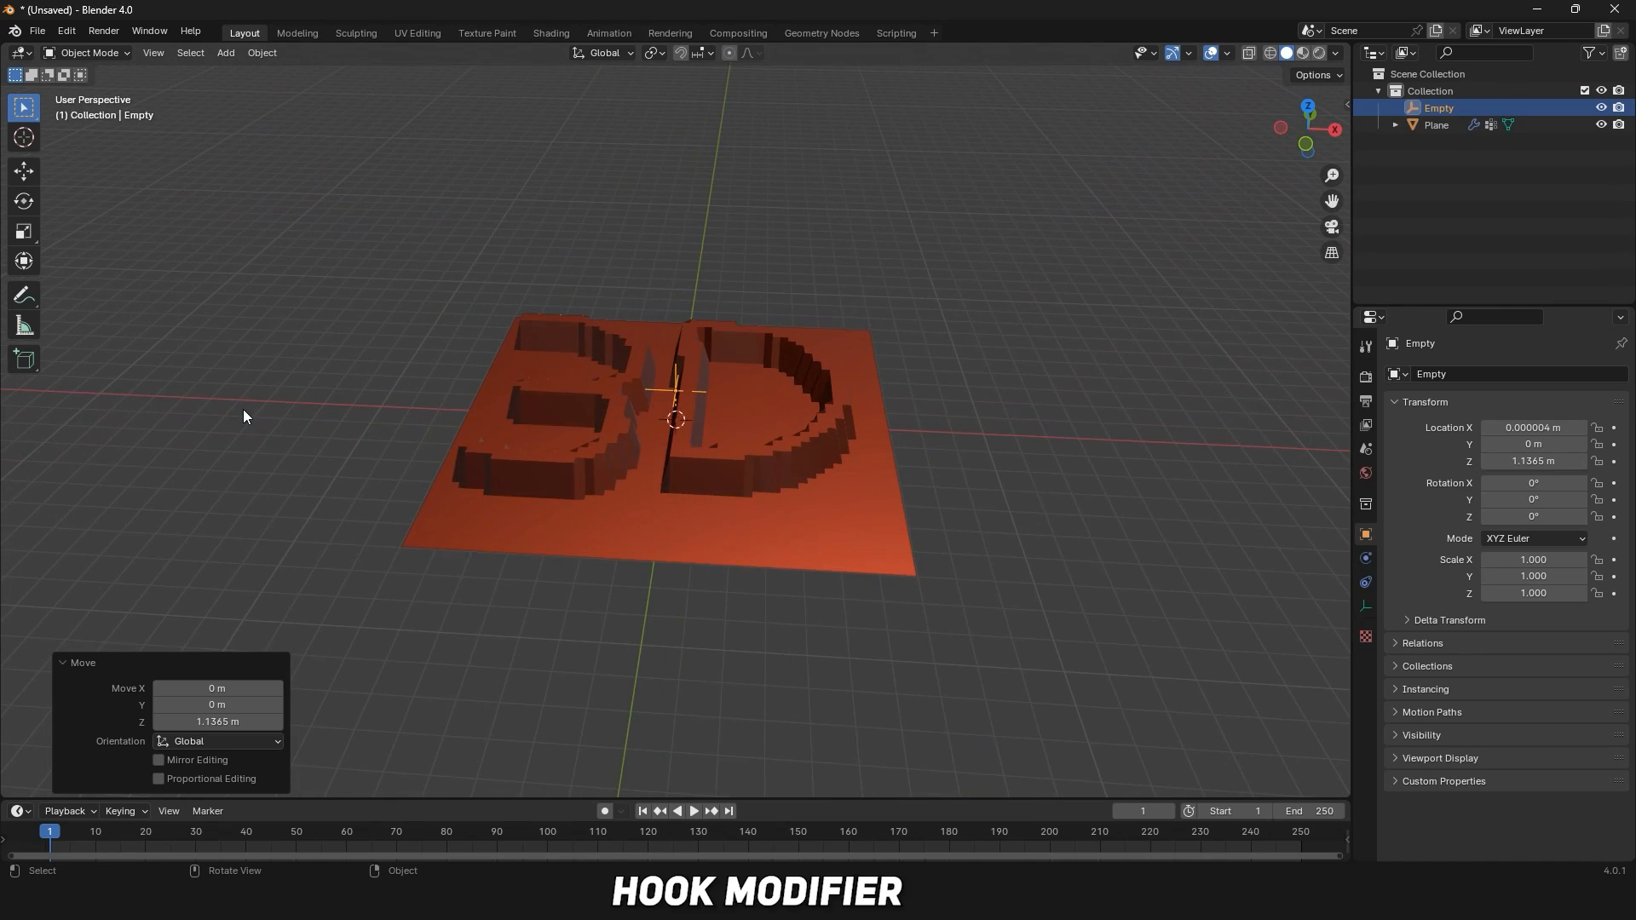
pyautogui.scroll(5, 473, 432)
pyautogui.moveTo(472, 431); pyautogui.dragTo(626, 488, button='middle')
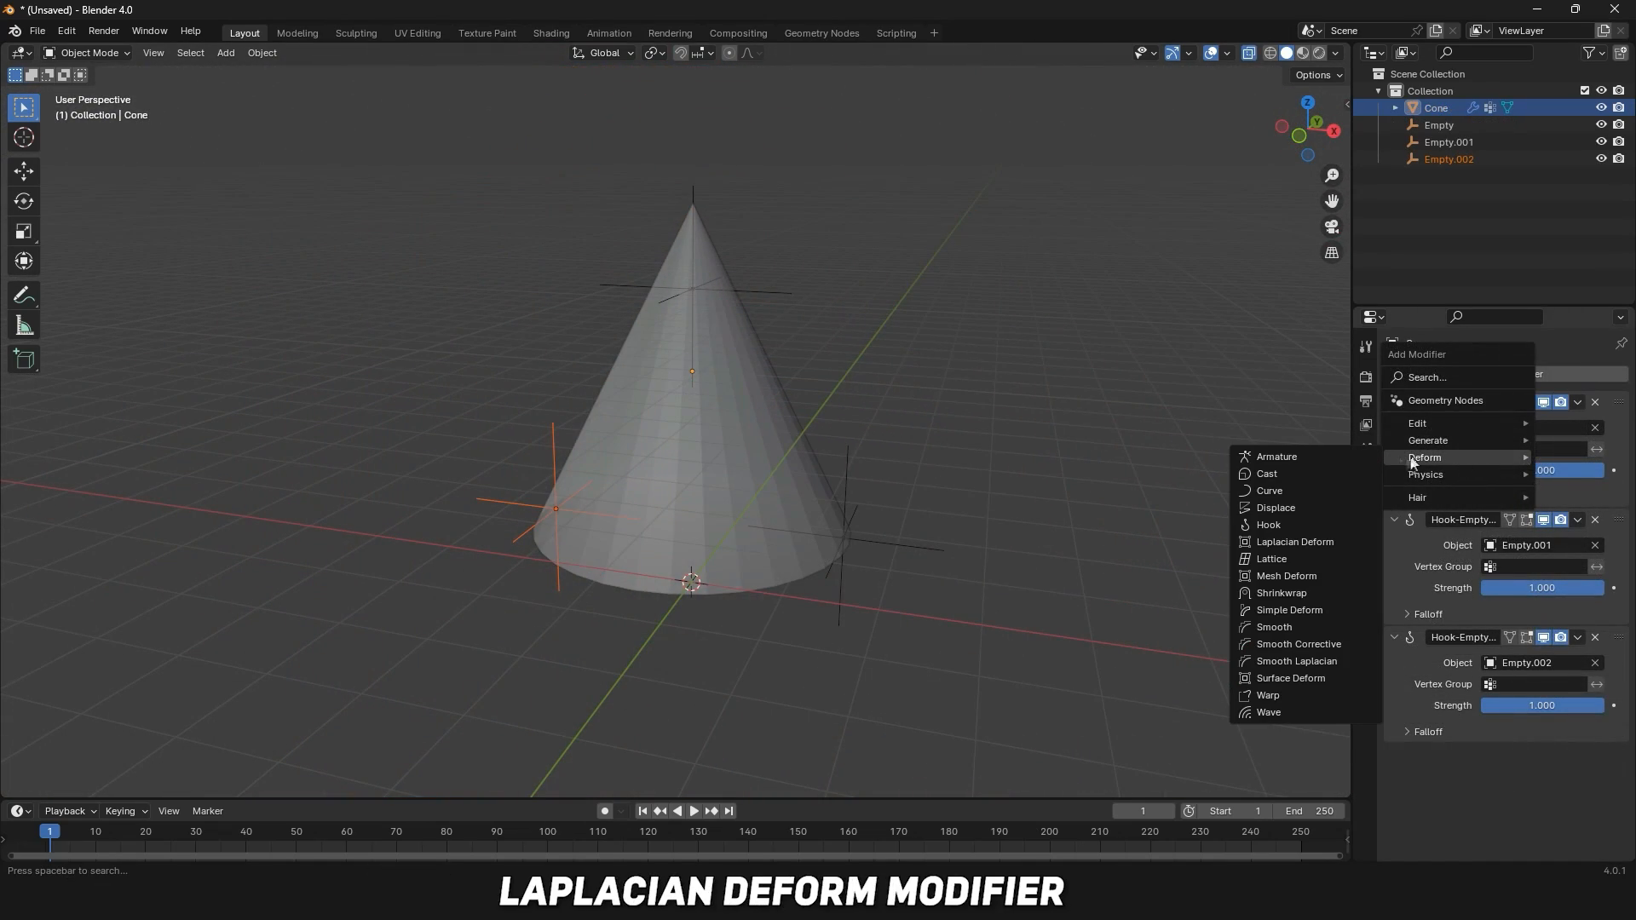
# Add a Laplacian Deform modifier to the cone, set its anchor weights to Group and bind it.
pyautogui.click(1316, 547)
pyautogui.click(1514, 801)
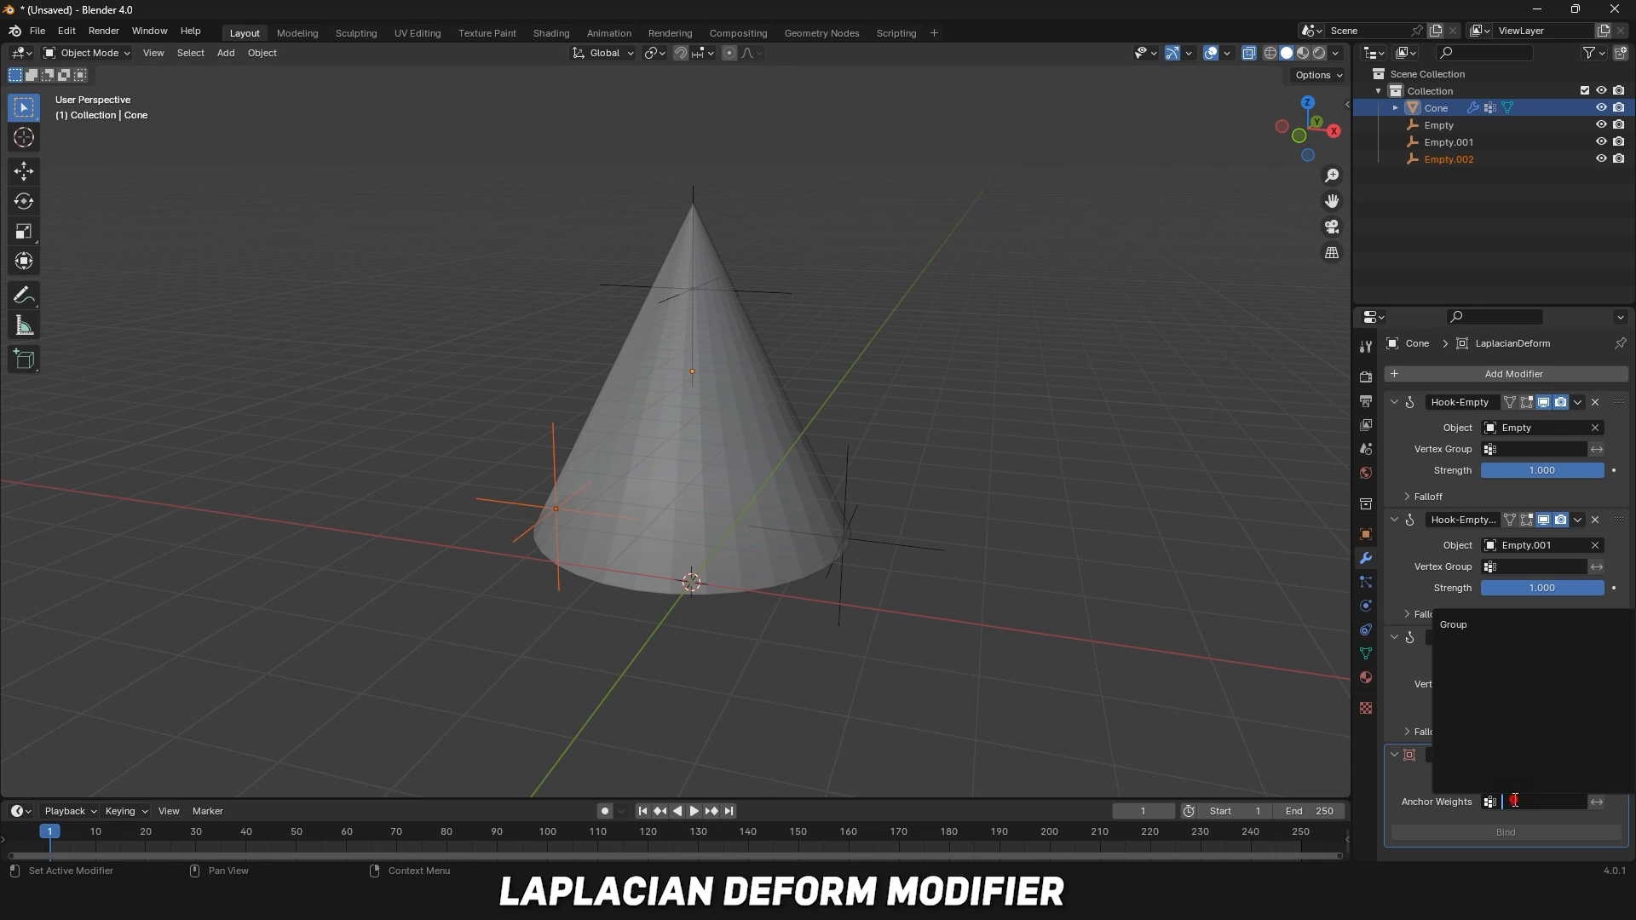
pyautogui.click(1489, 627)
pyautogui.moveTo(969, 564); pyautogui.dragTo(987, 529, button='middle')
pyautogui.click(1466, 829)
pyautogui.moveTo(911, 595); pyautogui.dragTo(1236, 117, button='middle')
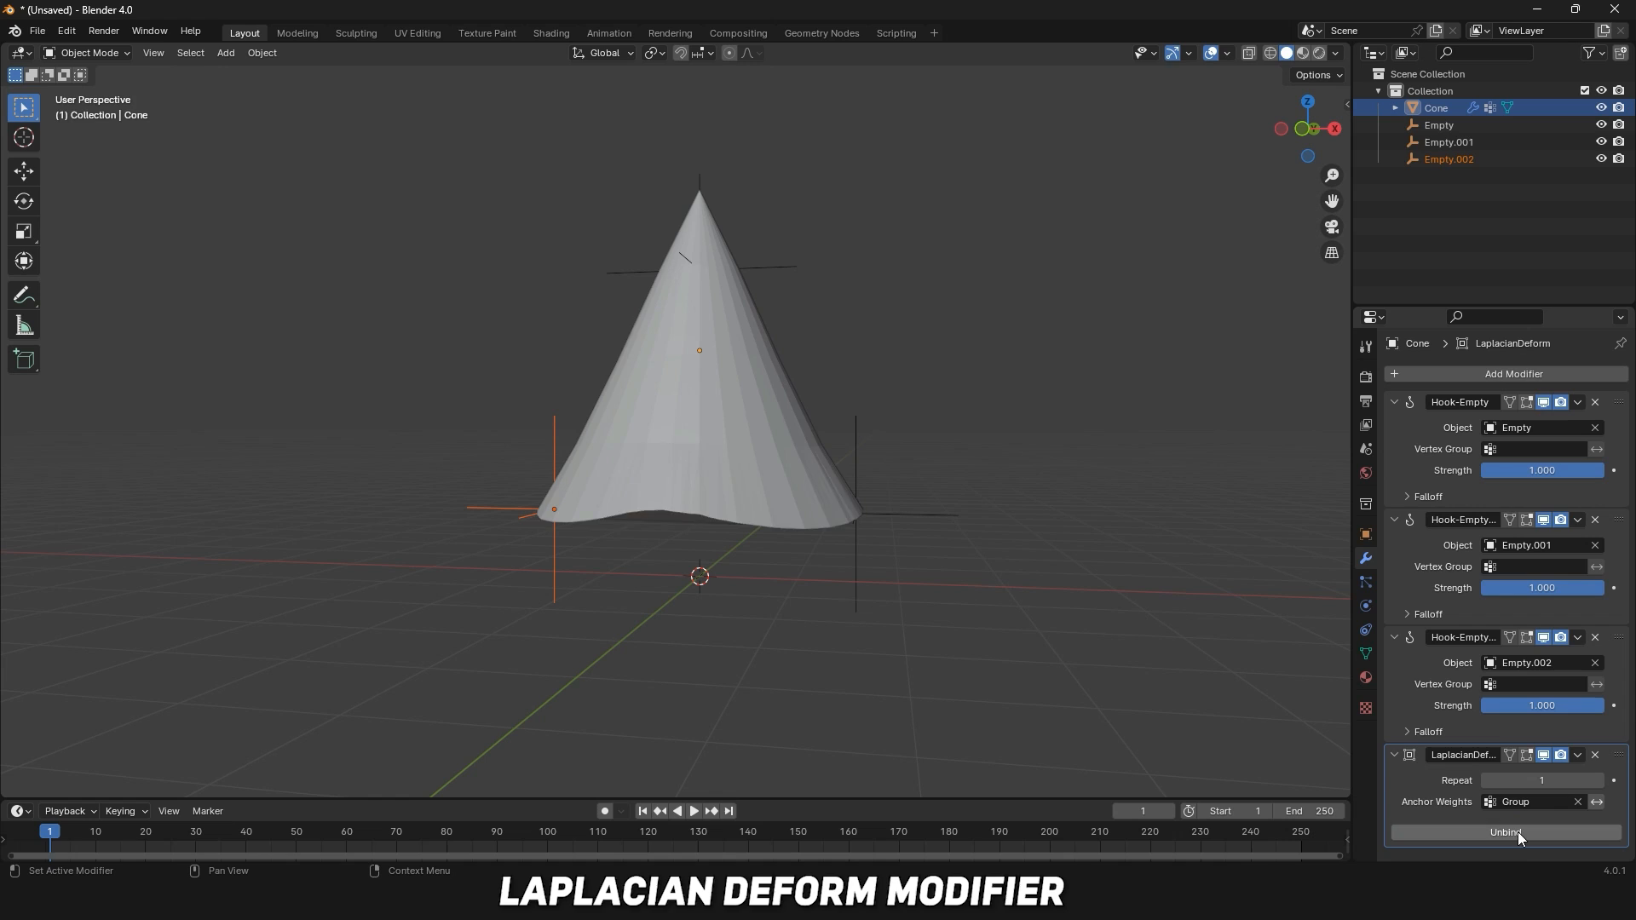
# Raise the Laplacian Deform Repeat value to 12 and reduce it again.
pyautogui.click(1600, 780)
pyautogui.click(1600, 781)
pyautogui.click(1600, 780)
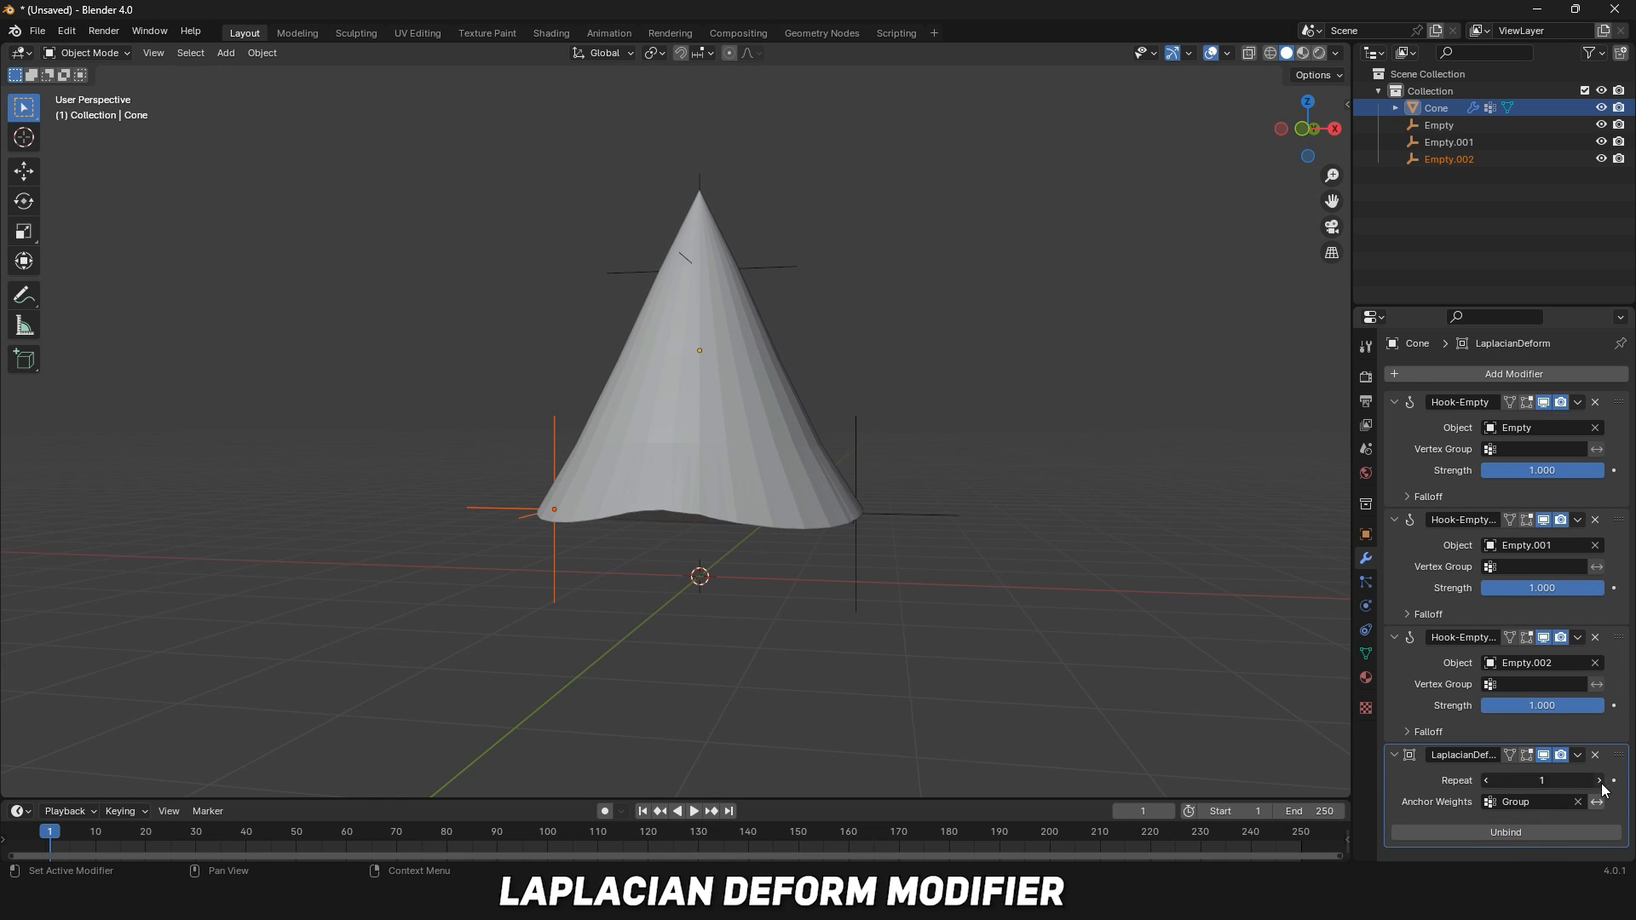
pyautogui.click(1599, 781)
pyautogui.click(1599, 781)
pyautogui.click(1602, 783)
pyautogui.click(1601, 783)
pyautogui.click(1601, 783)
pyautogui.click(1602, 783)
pyautogui.click(1602, 783)
pyautogui.click(1601, 783)
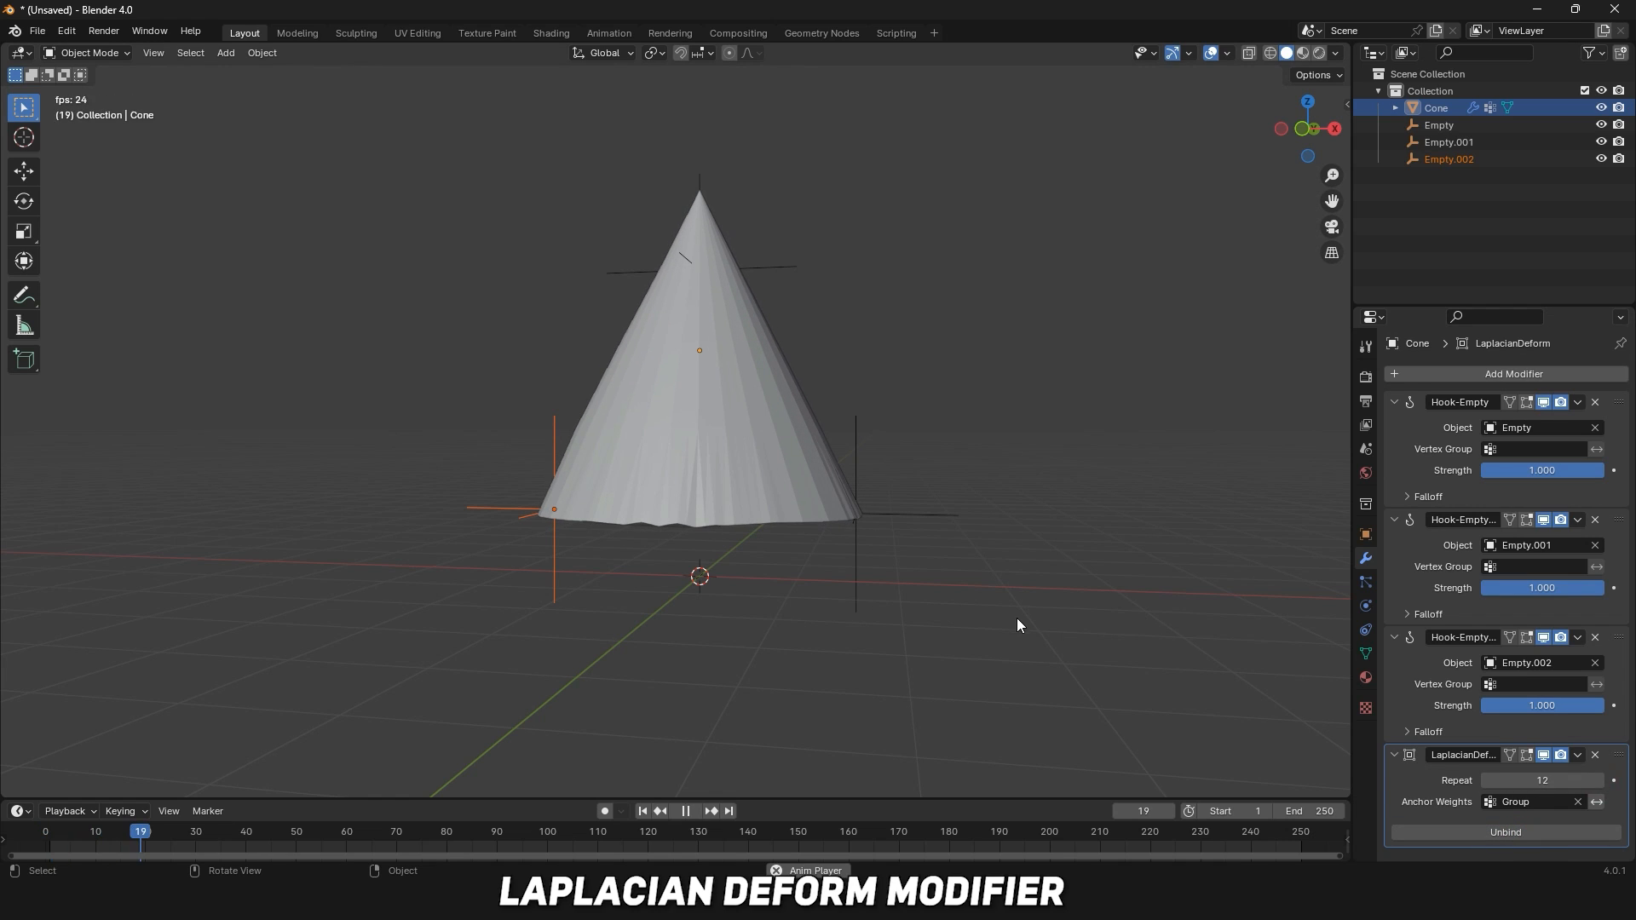
pyautogui.moveTo(1541, 780); pyautogui.dragTo(1487, 781)
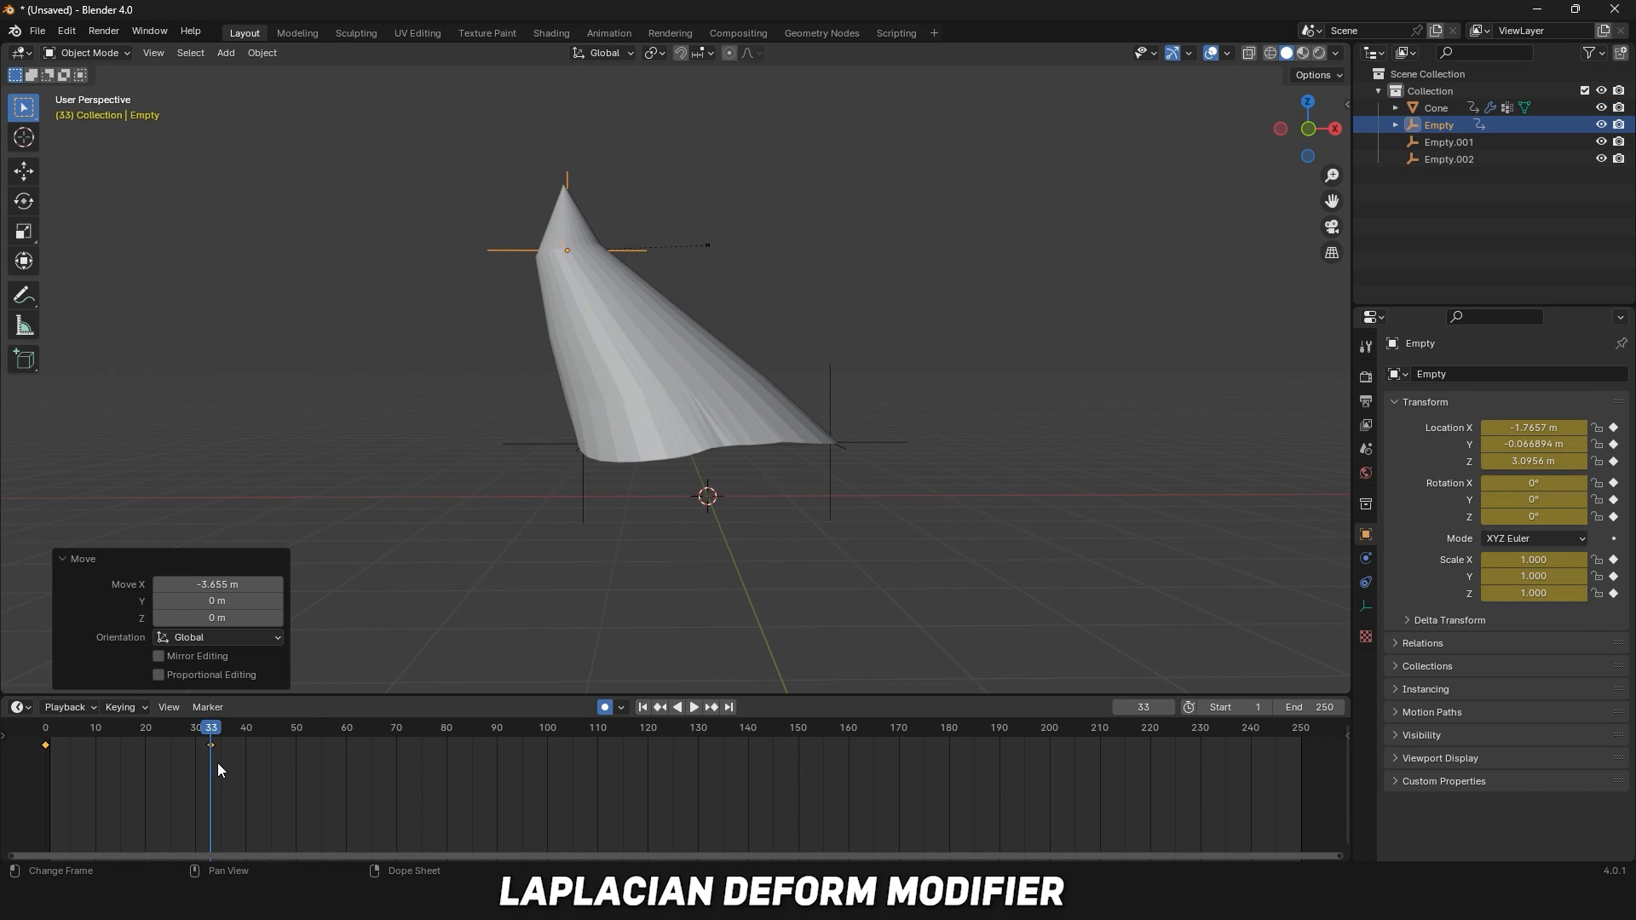
# Play and scrub the timeline from the start to examine how the animated empty deforms the cone.
pyautogui.hotkey('shift', 'Left')
pyautogui.press('space')
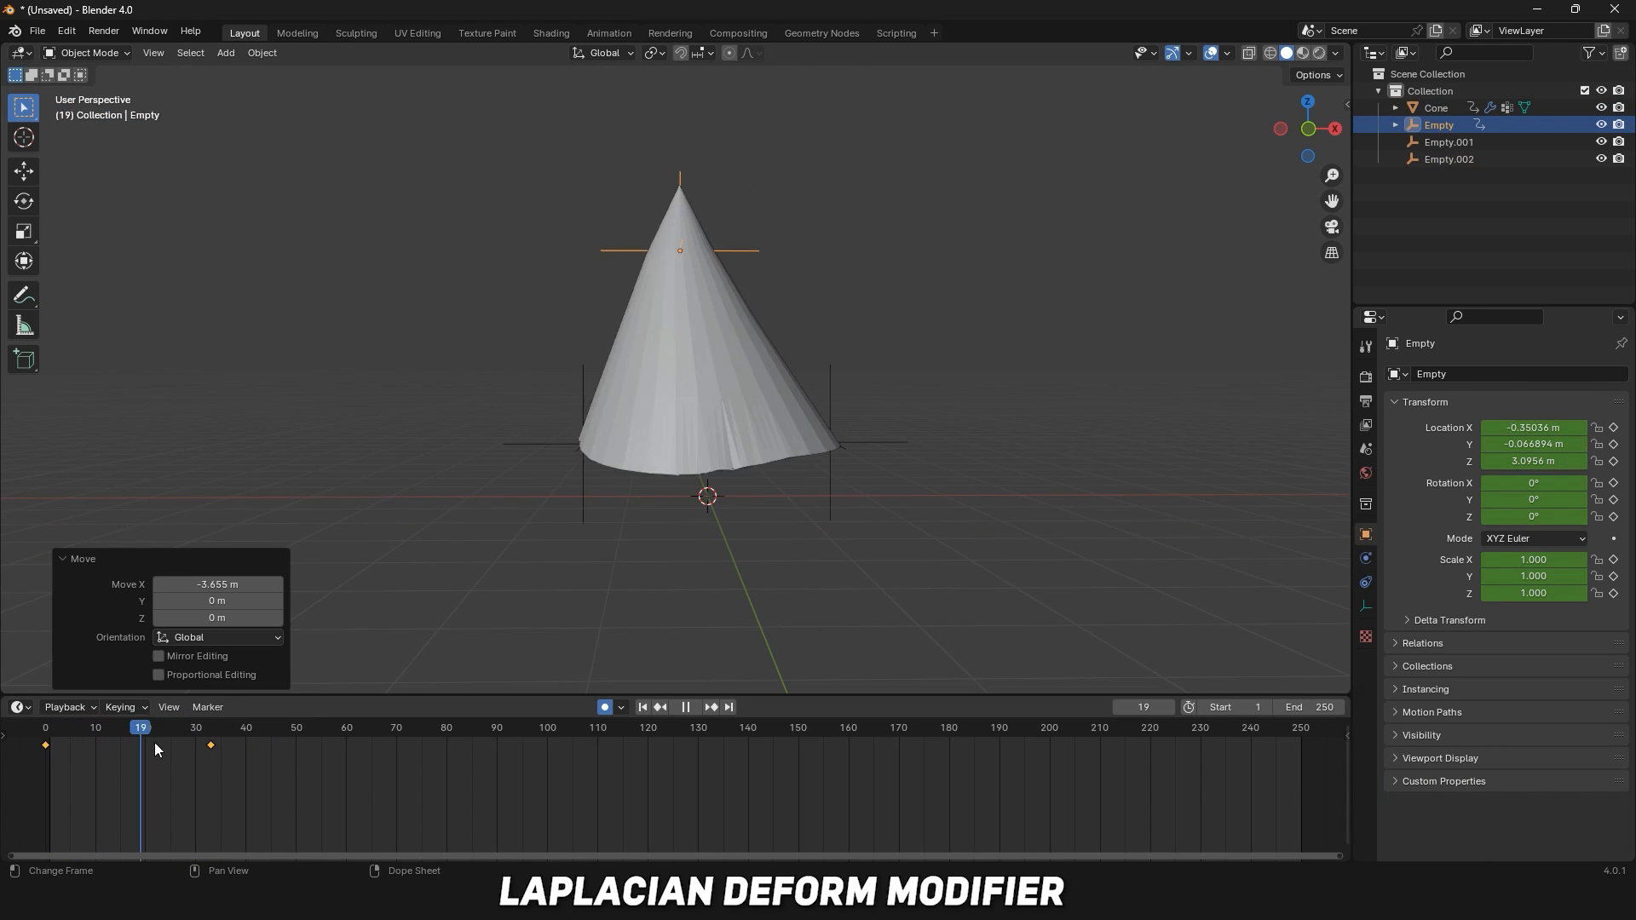
pyautogui.moveTo(155, 743); pyautogui.dragTo(129, 775)
pyautogui.press('space')
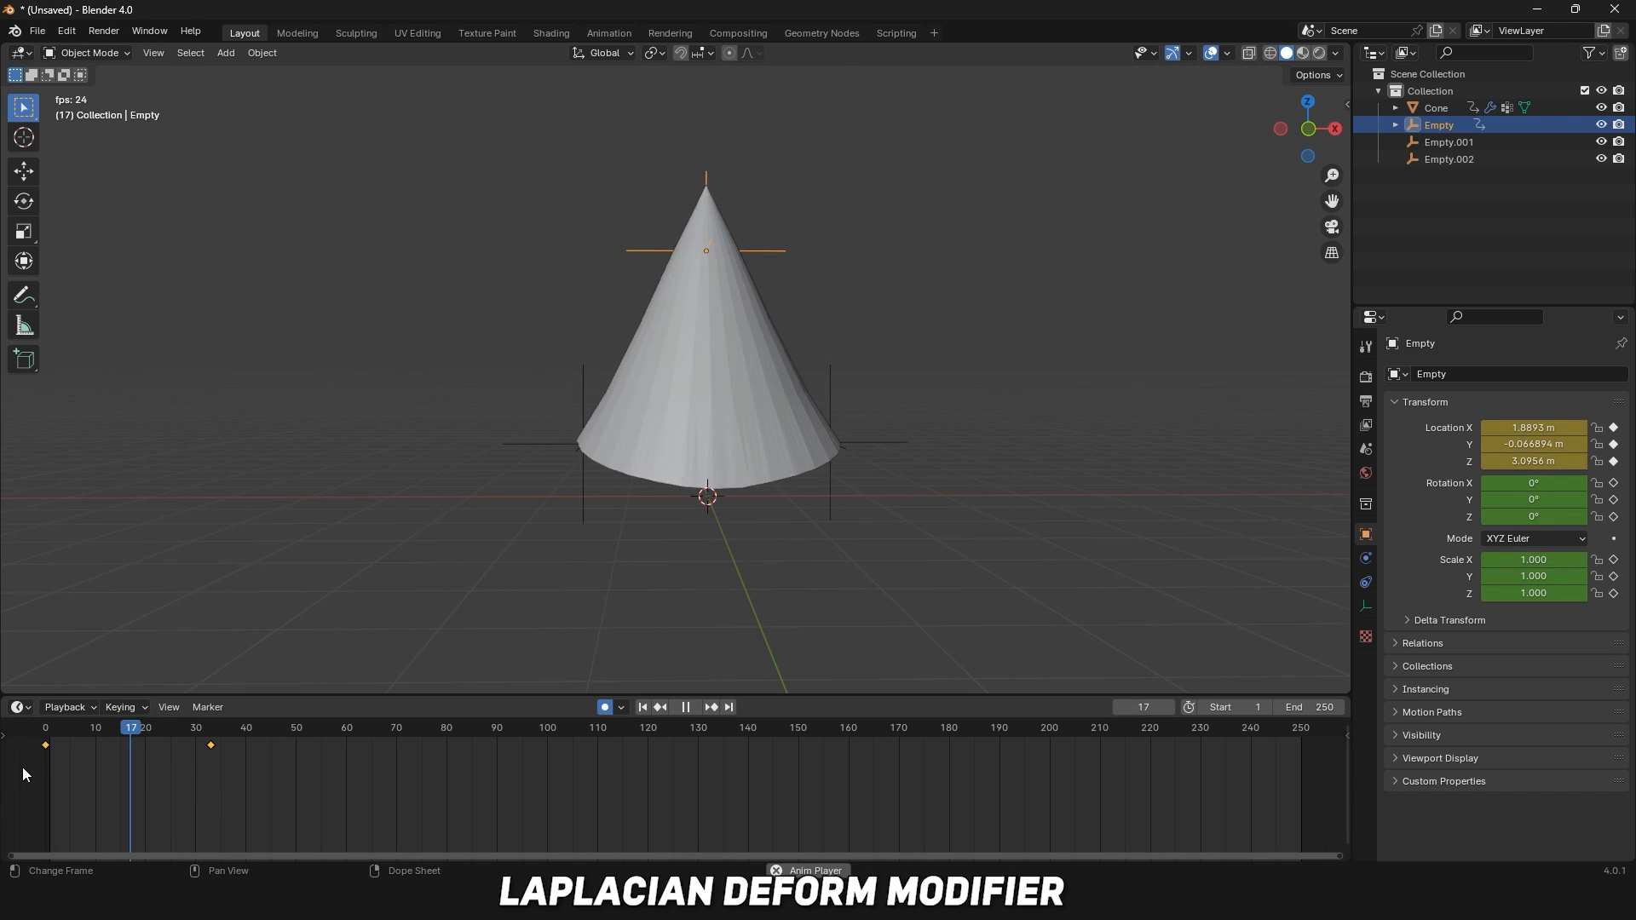
pyautogui.press('space')
# Select the cone at frame 54 and move it in the positive X direction.
pyautogui.click(645, 363)
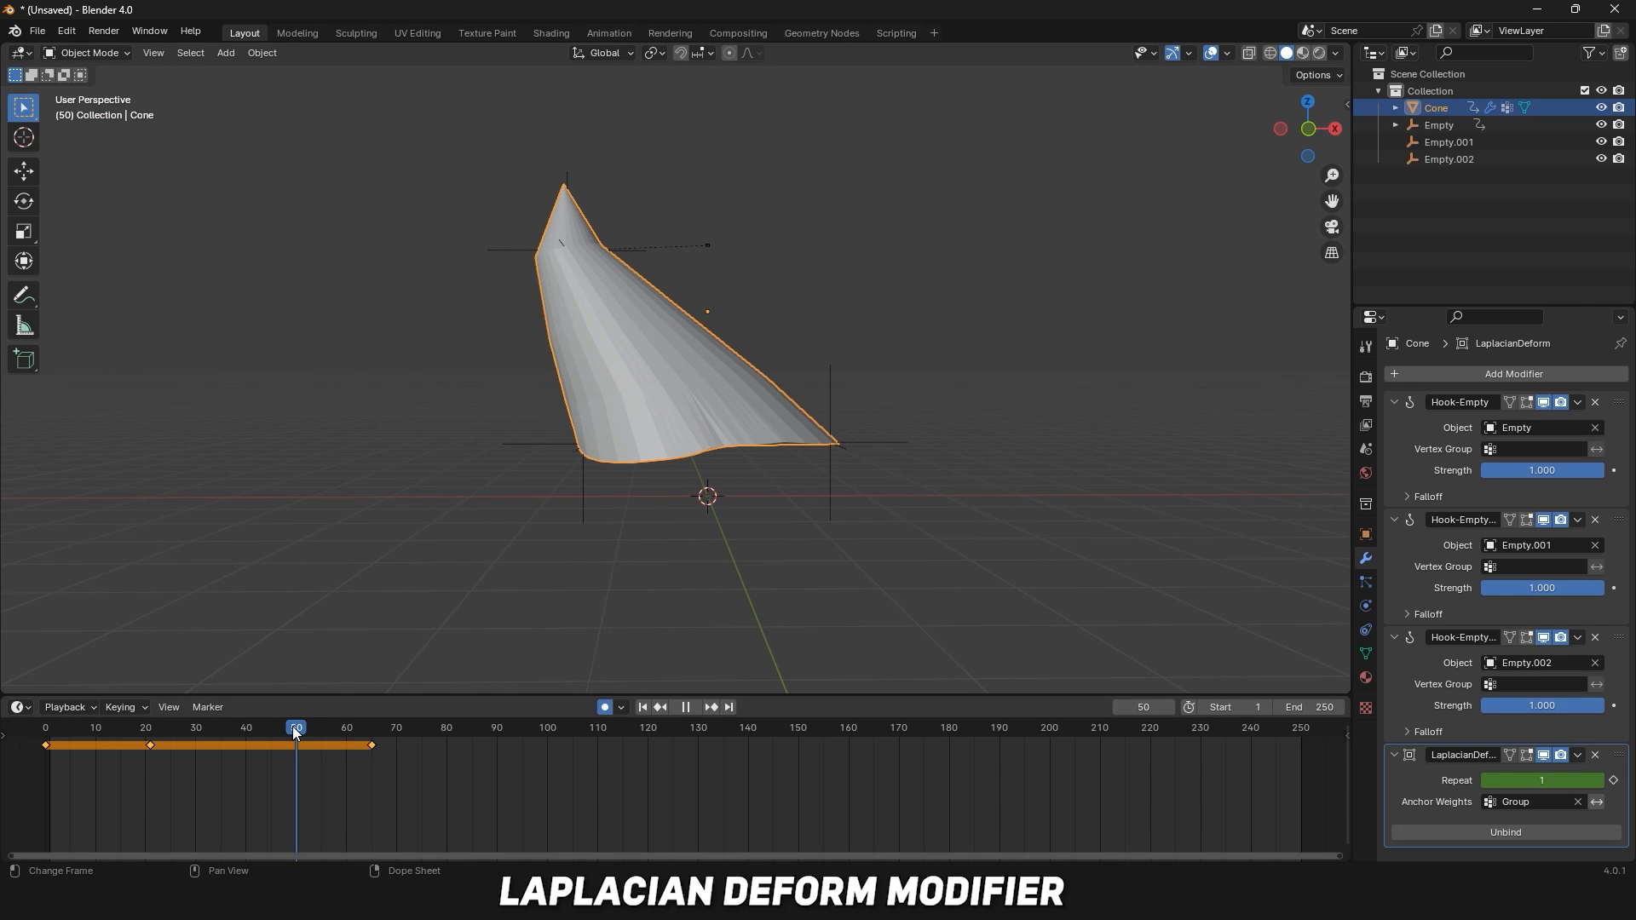
pyautogui.press('g')
pyautogui.press('y')
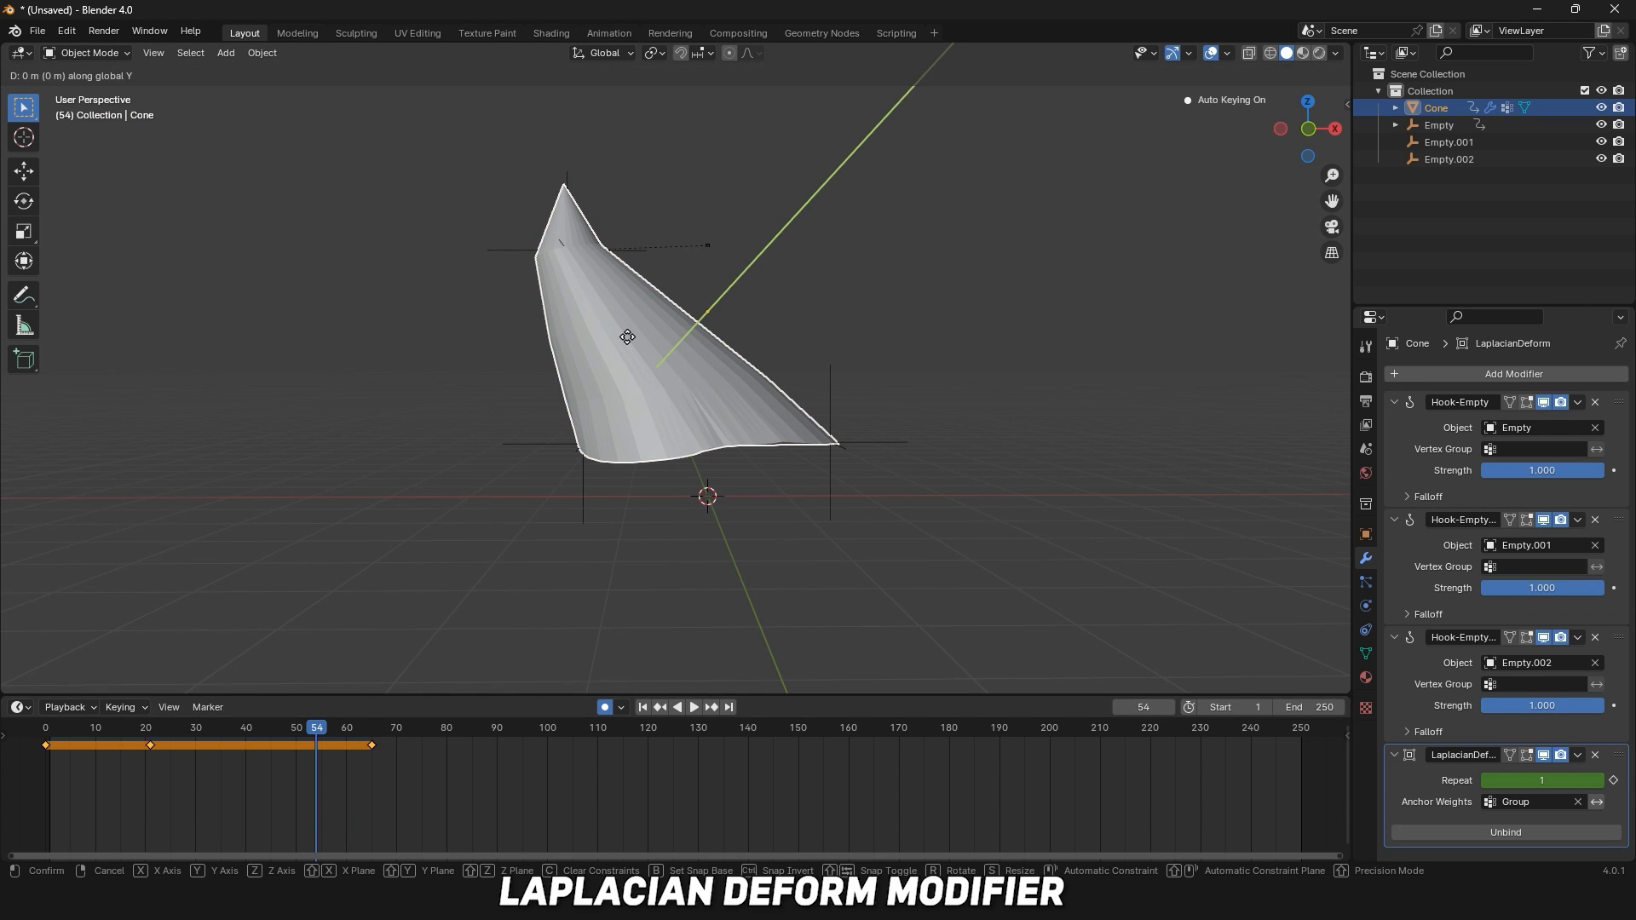
pyautogui.press('z')
pyautogui.press('x')
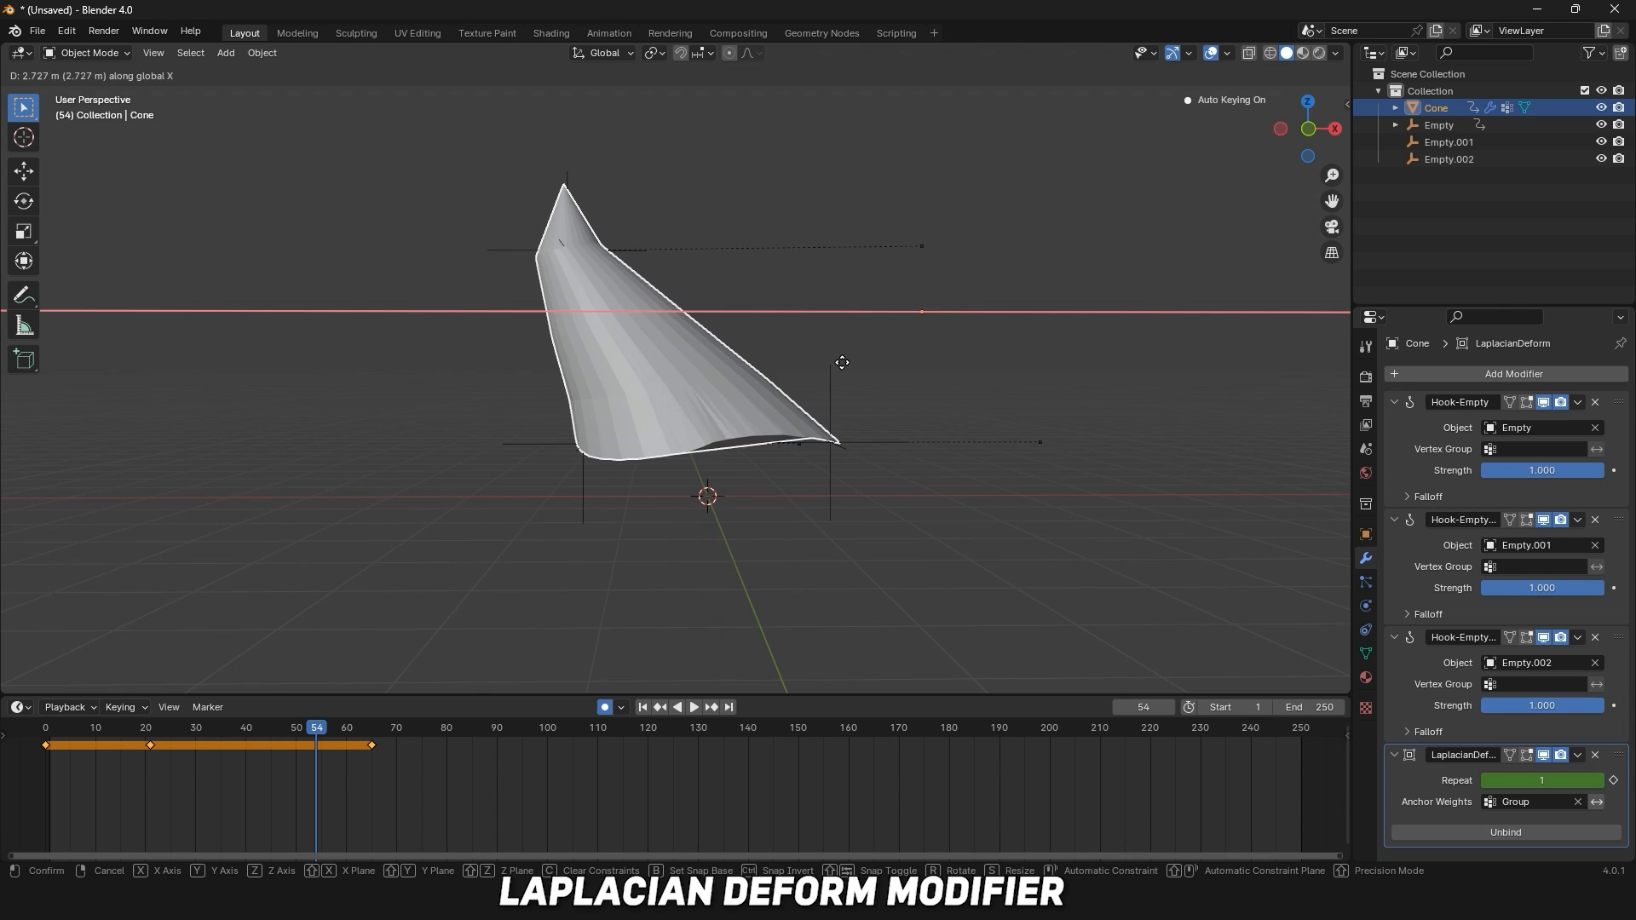
pyautogui.click(798, 397)
# Move the empty at the cone's tip along X to the opposite side of the cone.
pyautogui.click(583, 319)
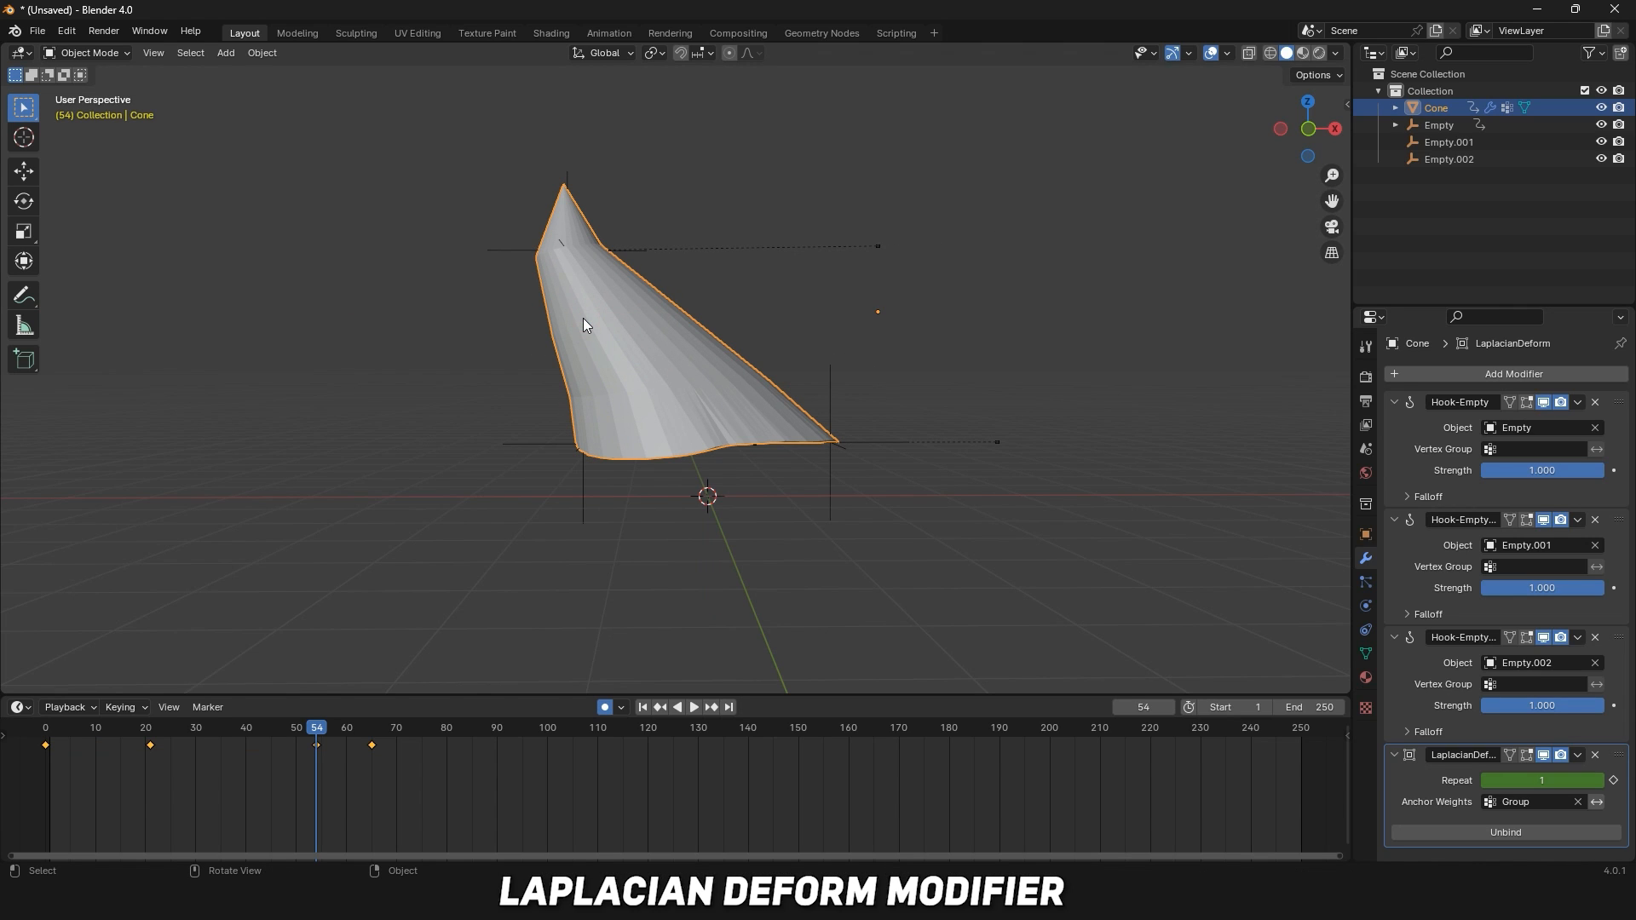
pyautogui.press('g')
pyautogui.click(586, 321)
pyautogui.click(518, 247)
pyautogui.click(519, 248)
pyautogui.press('g')
pyautogui.press('x')
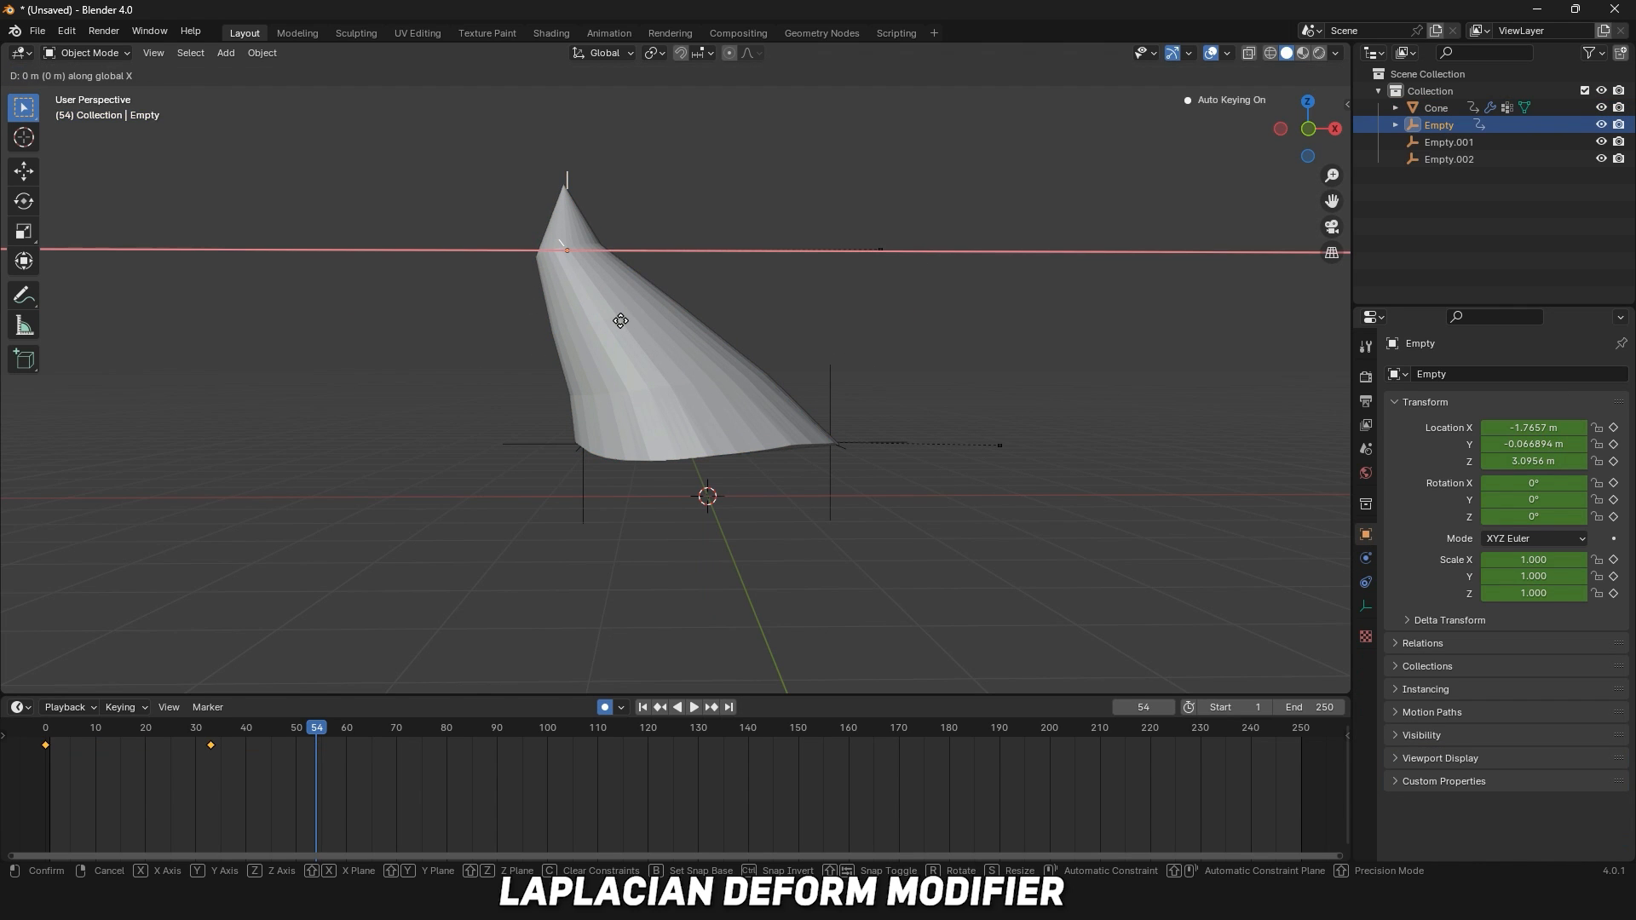
pyautogui.click(899, 347)
# Shift the cone object slightly farther along the X axis.
pyautogui.click(584, 474)
pyautogui.click(645, 410)
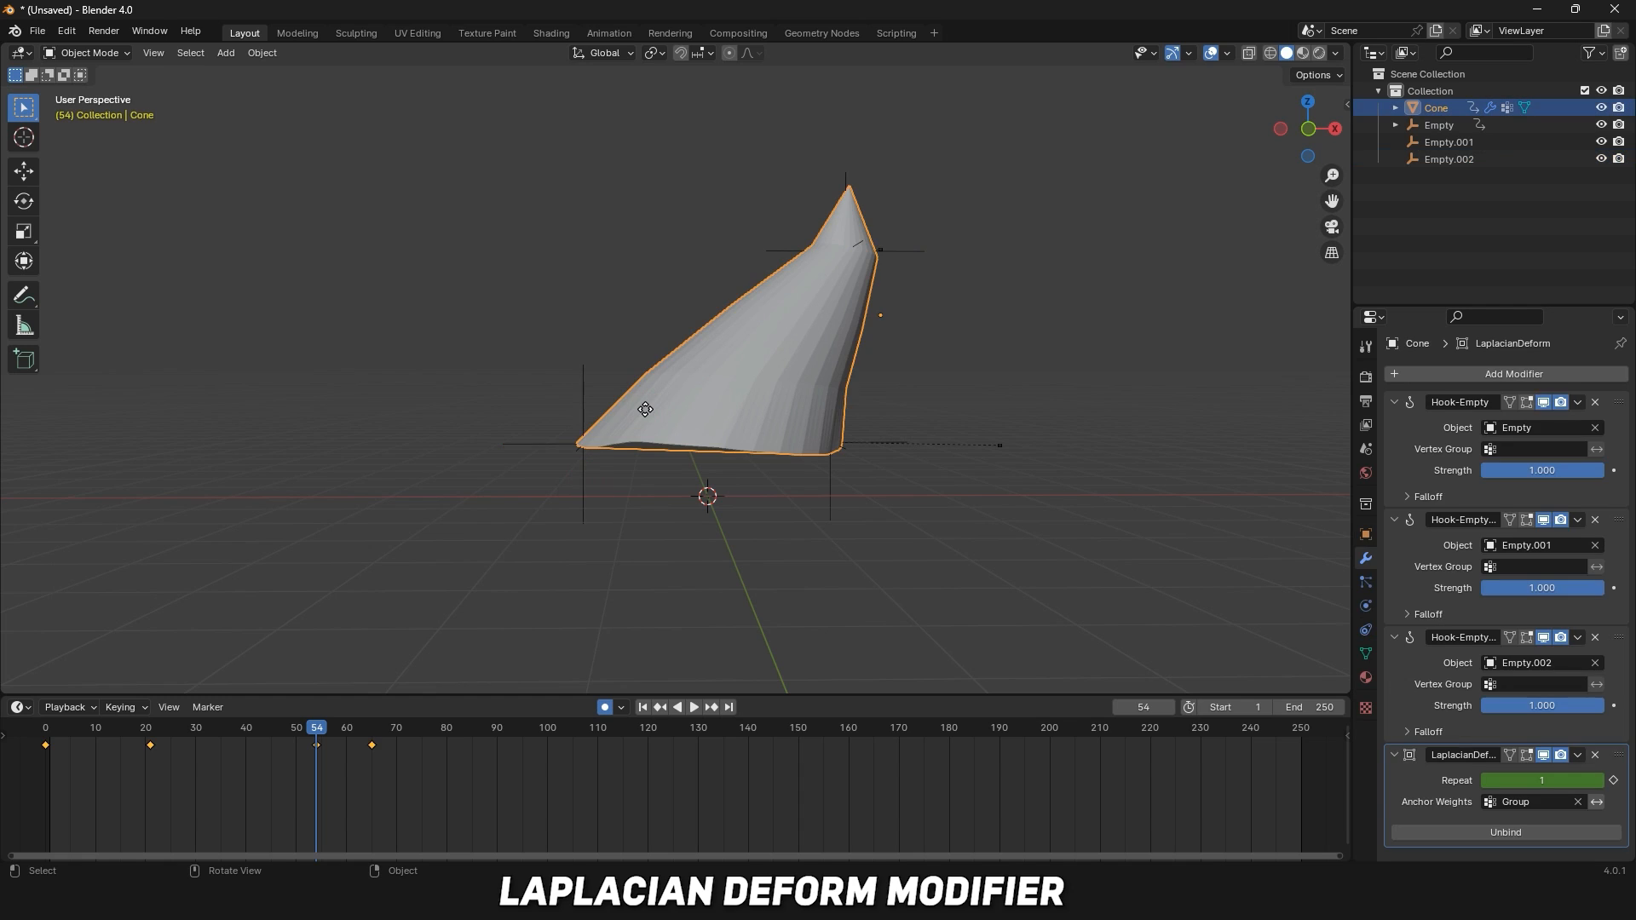
pyautogui.press('g')
pyautogui.press('x')
pyautogui.click(682, 423)
# Move Empty.002 outward along X to about -4.75 m and start moving the empty at the opposite base corner.
pyautogui.click(578, 473)
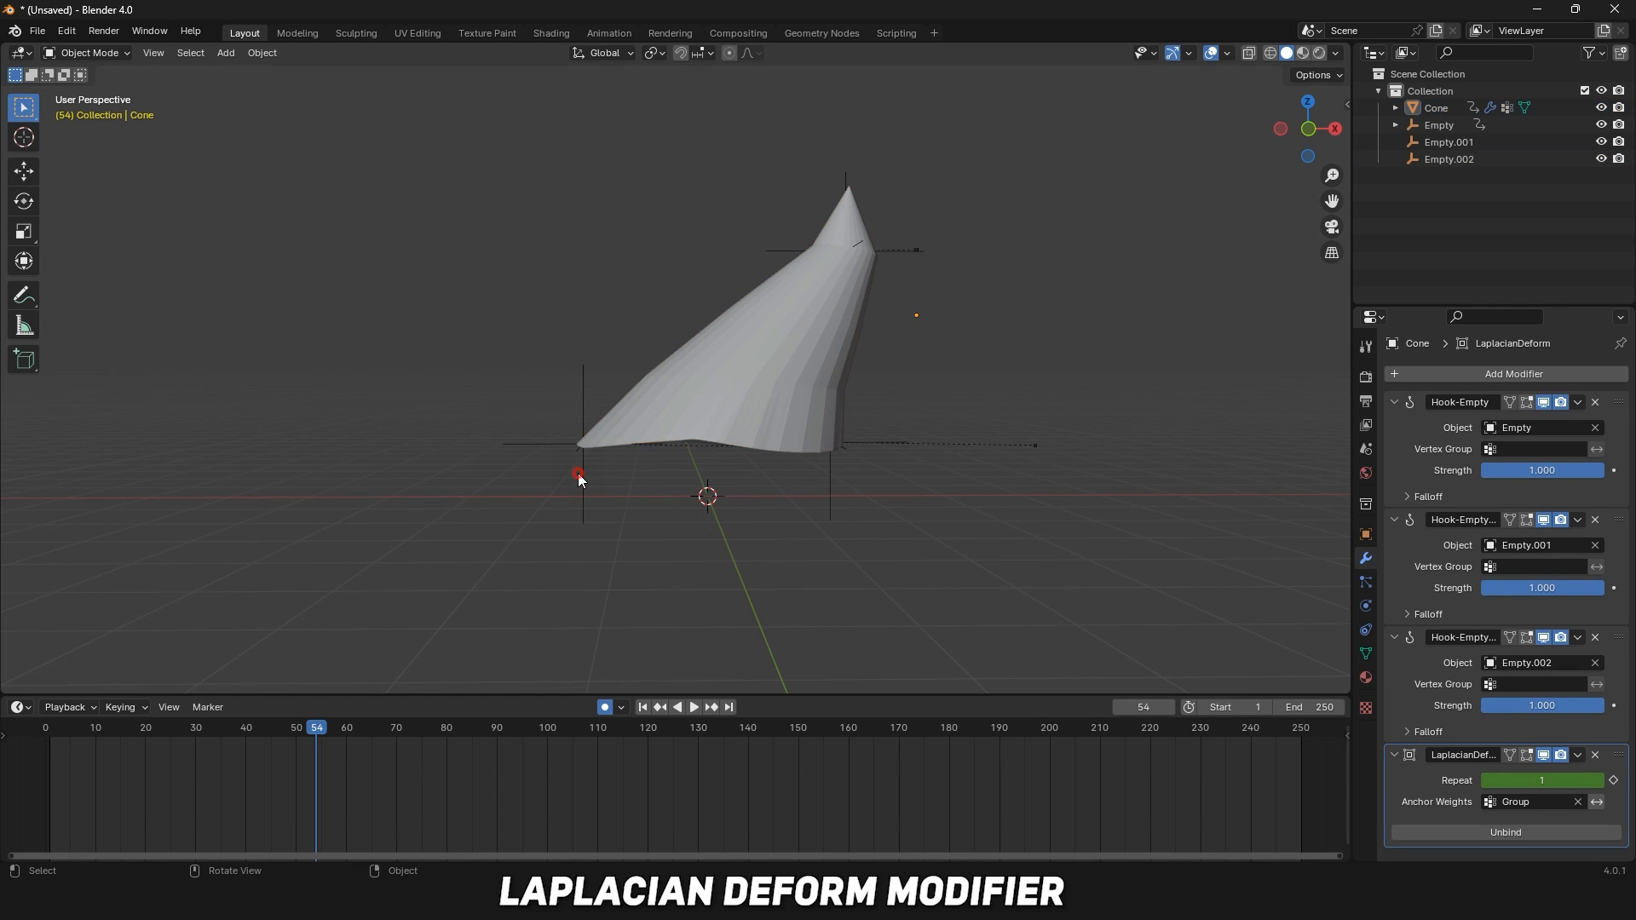
pyautogui.press('g')
pyautogui.press('x')
pyautogui.click(362, 459)
pyautogui.click(828, 489)
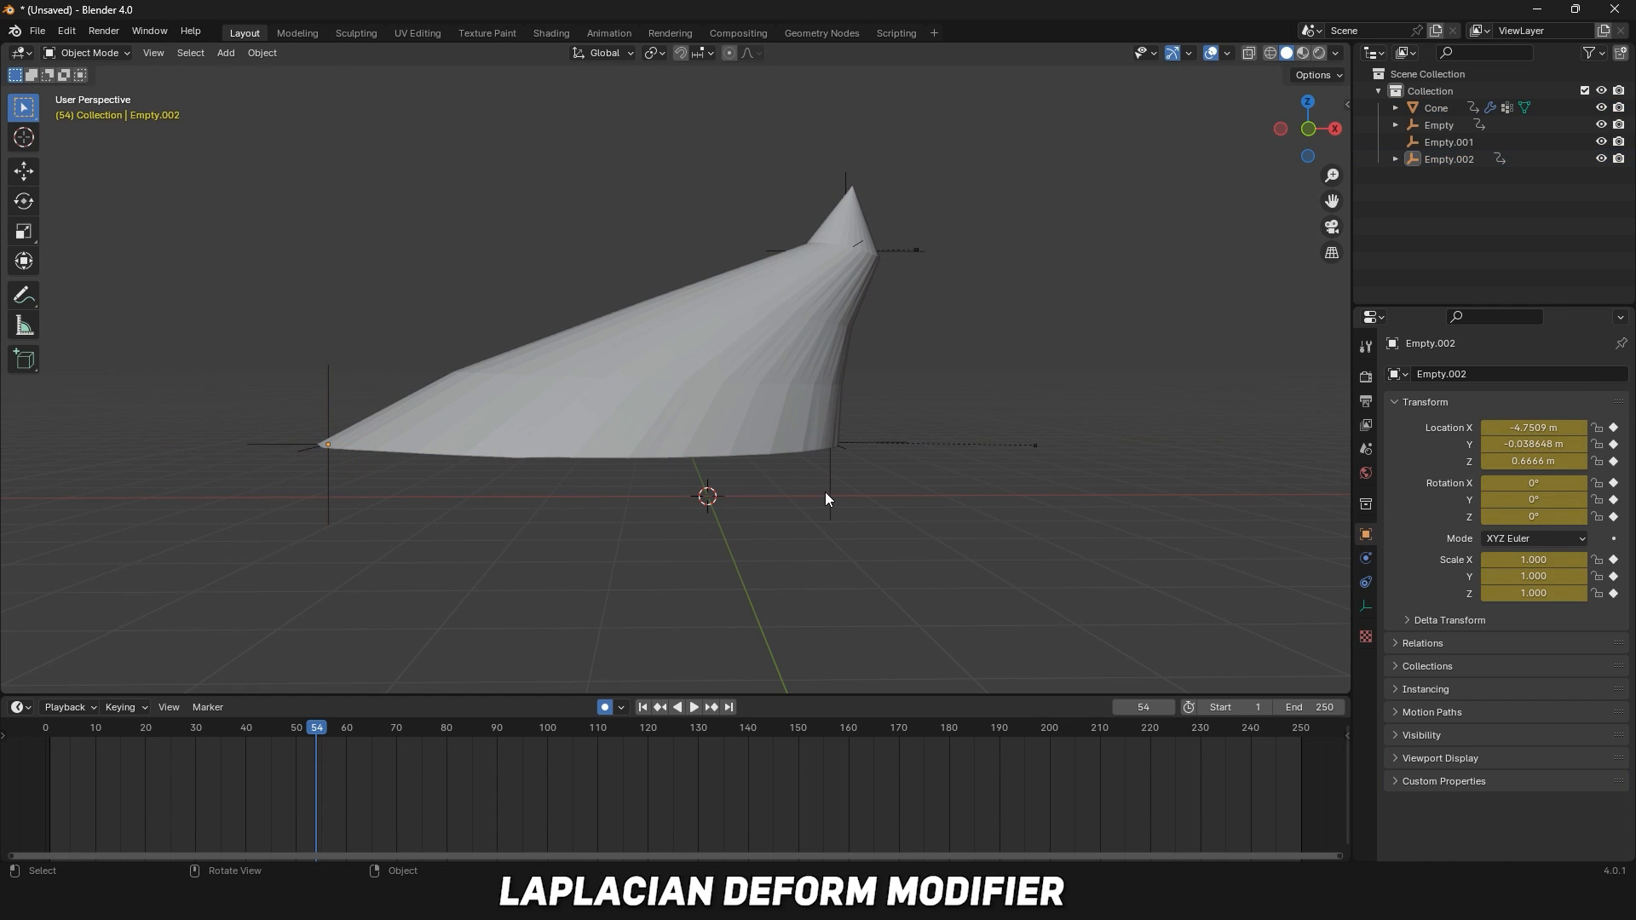
pyautogui.press('g')
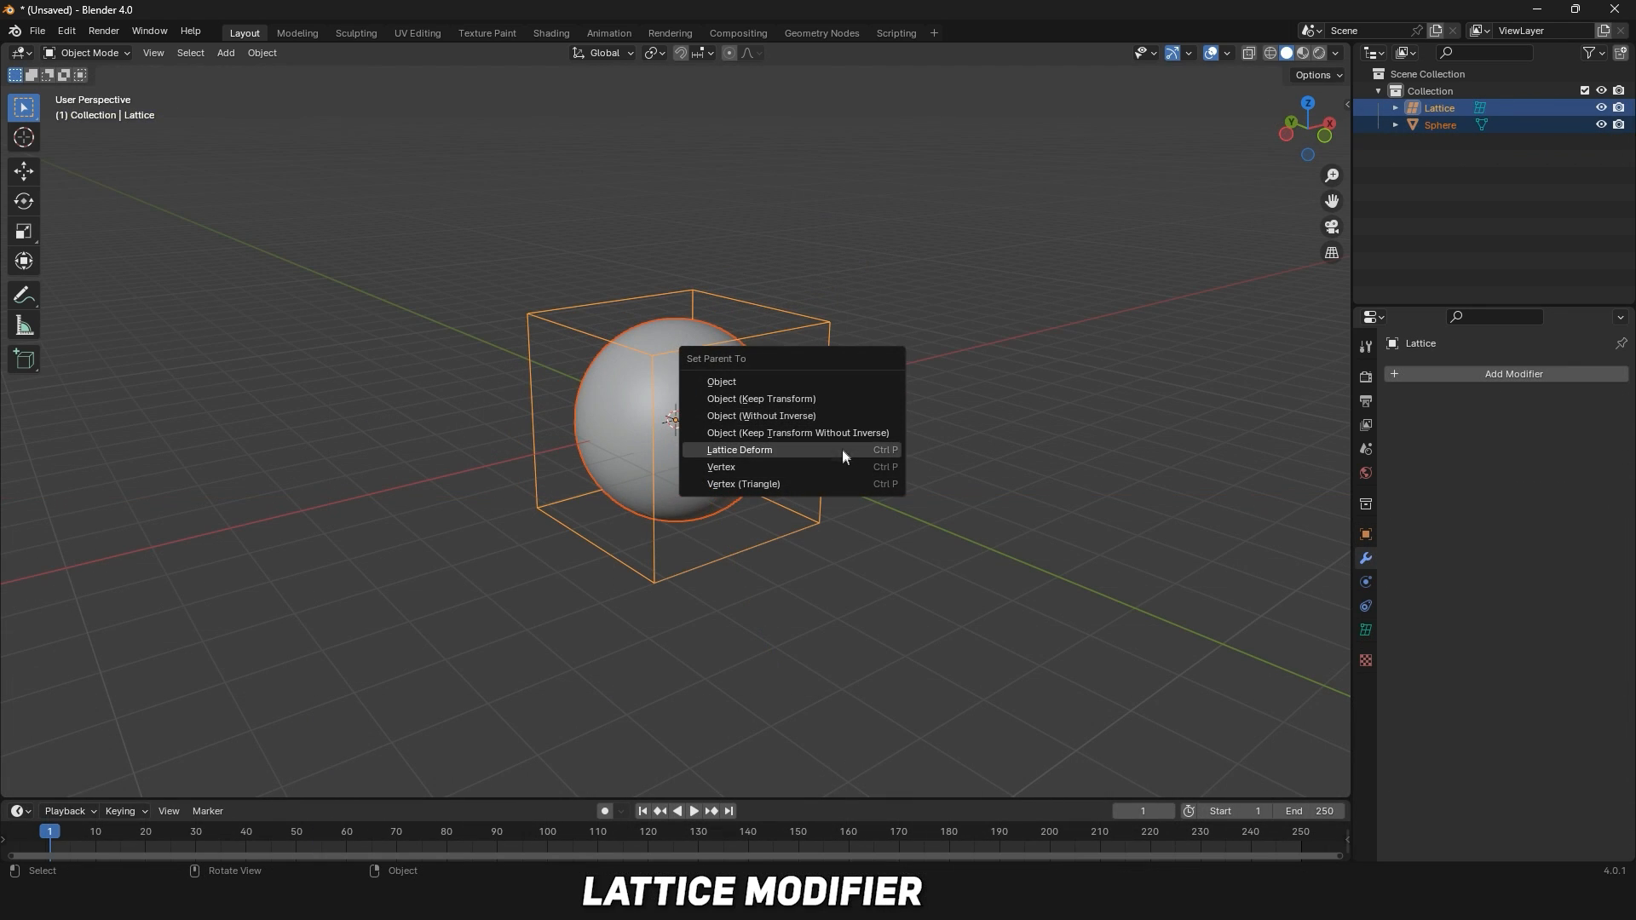
# Parent the sphere to the lattice with Lattice Deform and inspect the sphere's Lattice modifier settings.
pyautogui.click(842, 450)
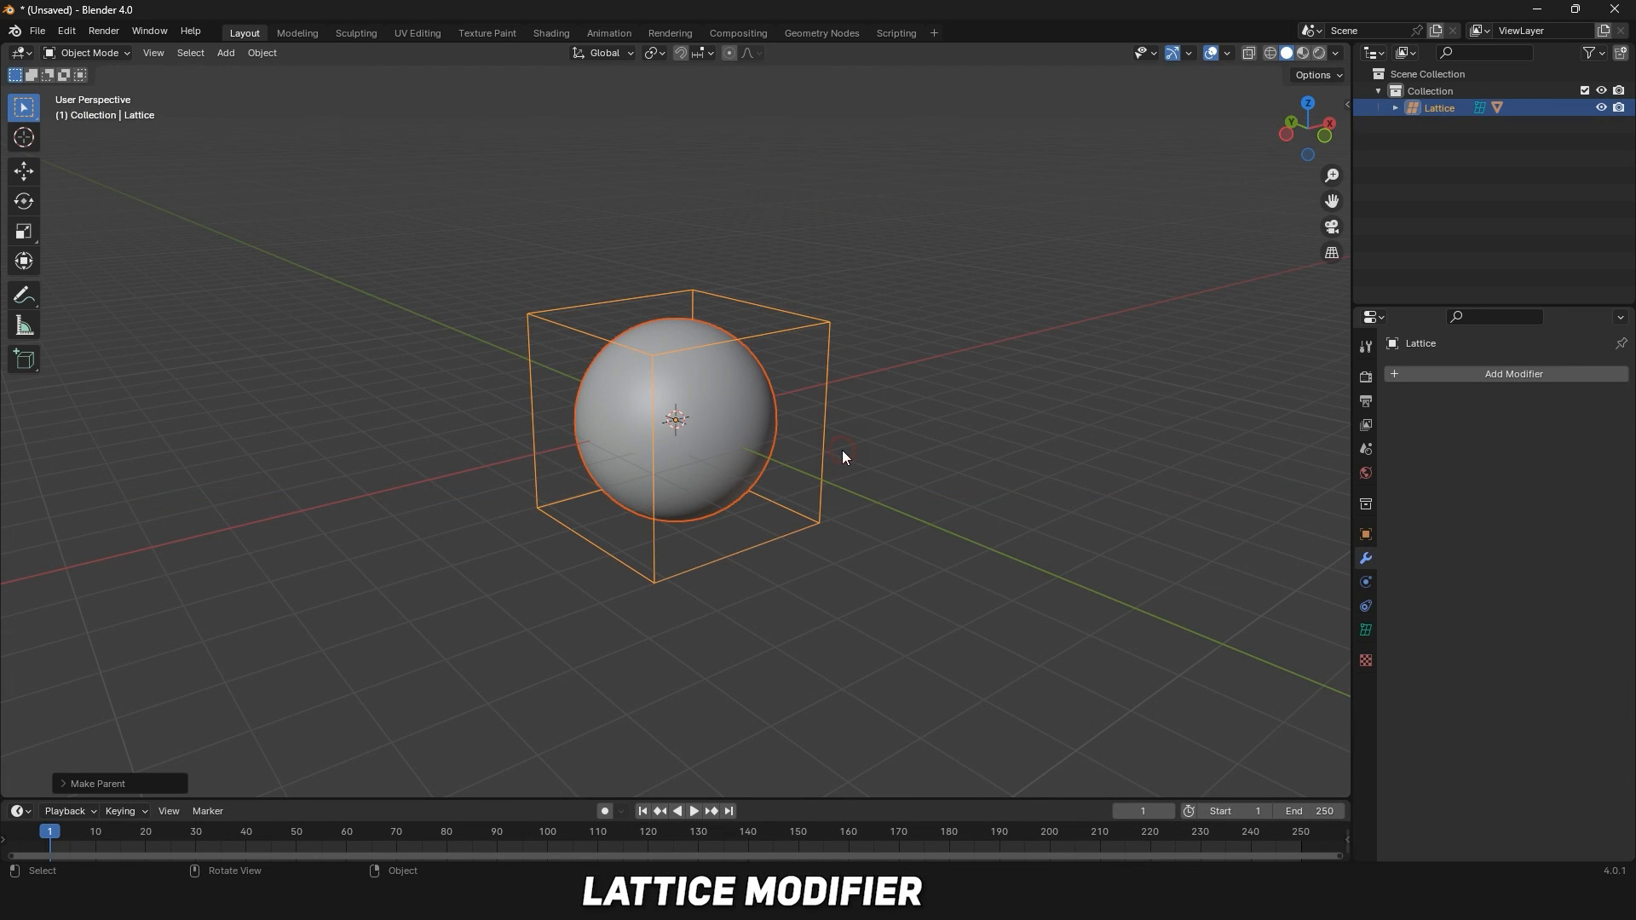
pyautogui.click(742, 437)
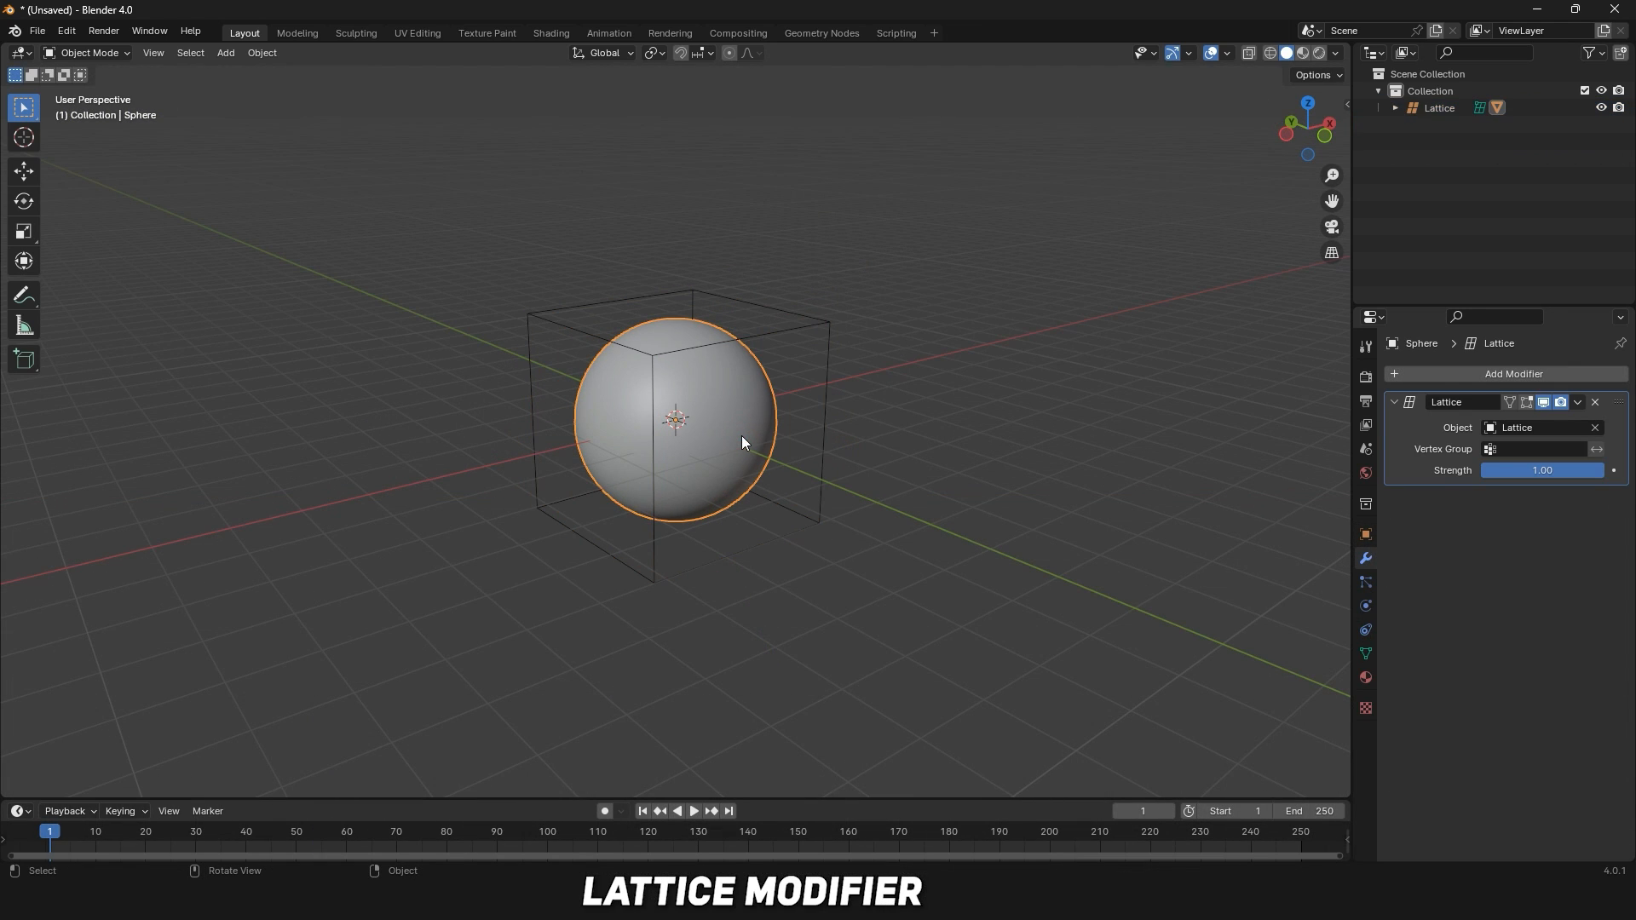
pyautogui.click(1547, 427)
pyautogui.click(1523, 453)
# Scale the lattice's four top points inward in Edit Mode to shape the sphere like an egg.
pyautogui.click(818, 326)
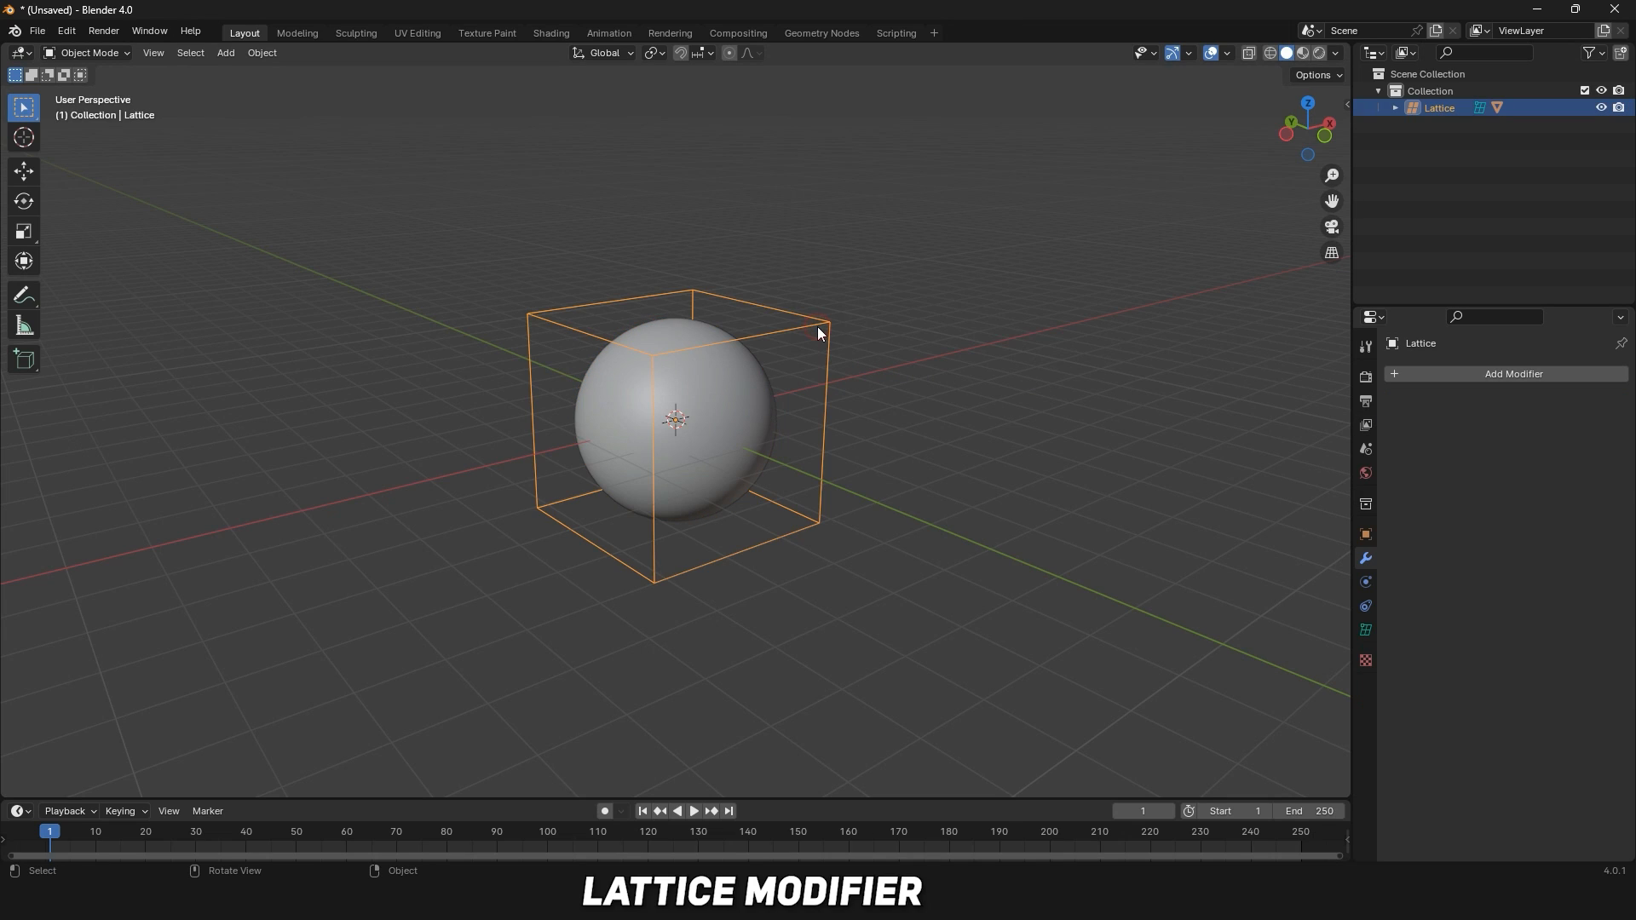
pyautogui.press('Tab')
pyautogui.moveTo(583, 297); pyautogui.dragTo(895, 363)
pyautogui.press('s')
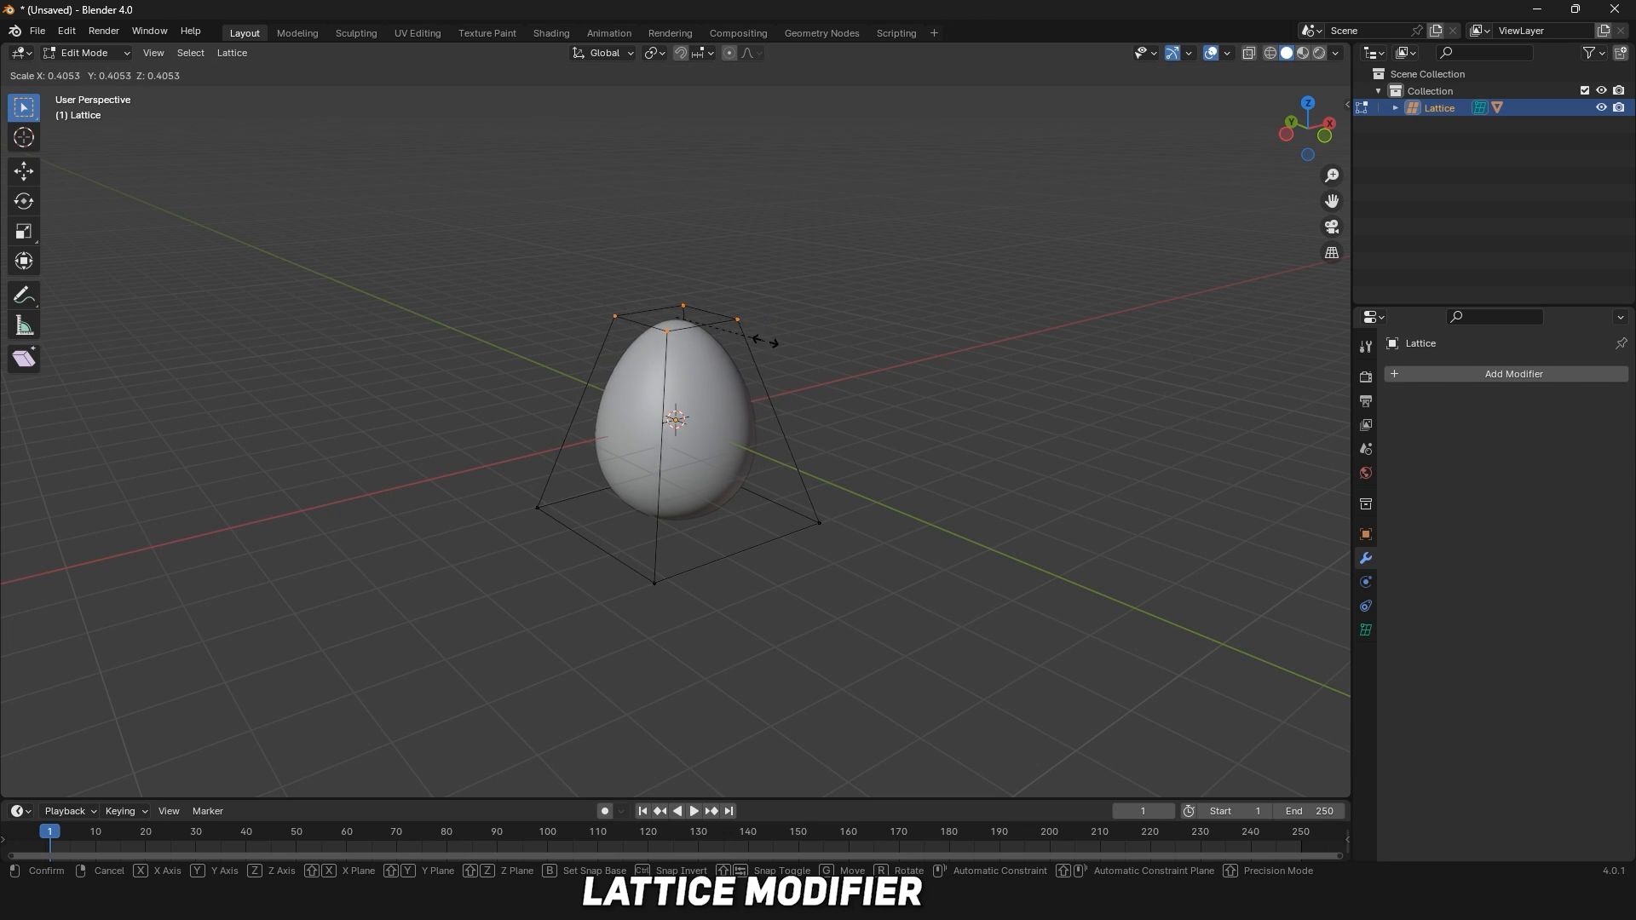
pyautogui.click(726, 356)
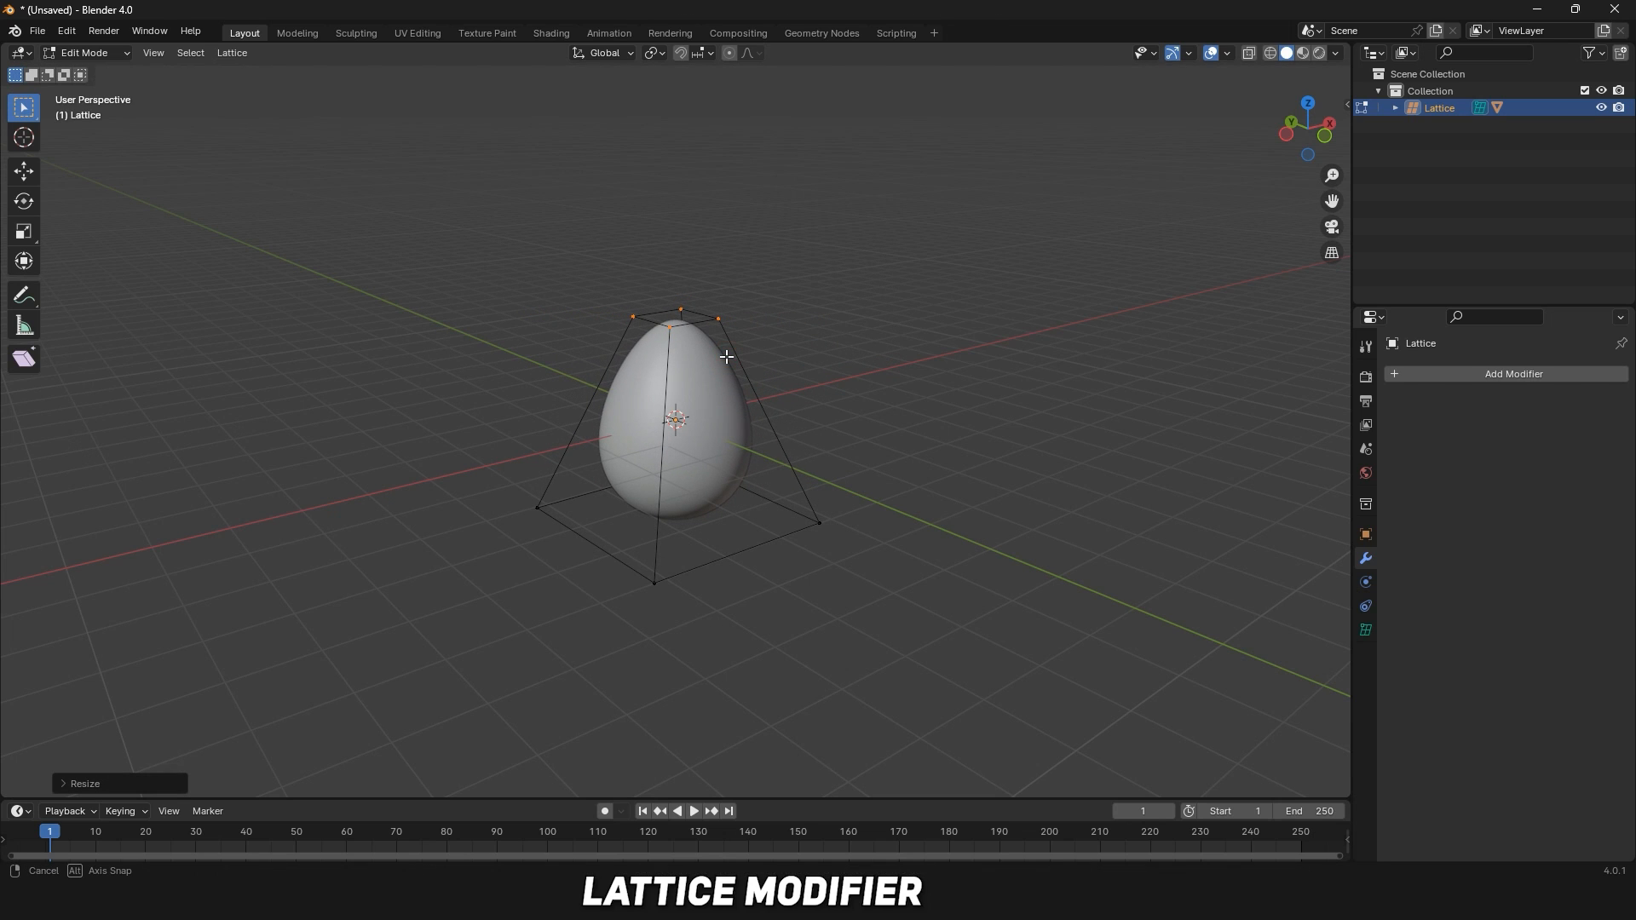
pyautogui.moveTo(726, 357); pyautogui.dragTo(660, 345, button='middle')
# Move the lattice's top points up about 1 m along Z to stretch the egg.
pyautogui.press('s')
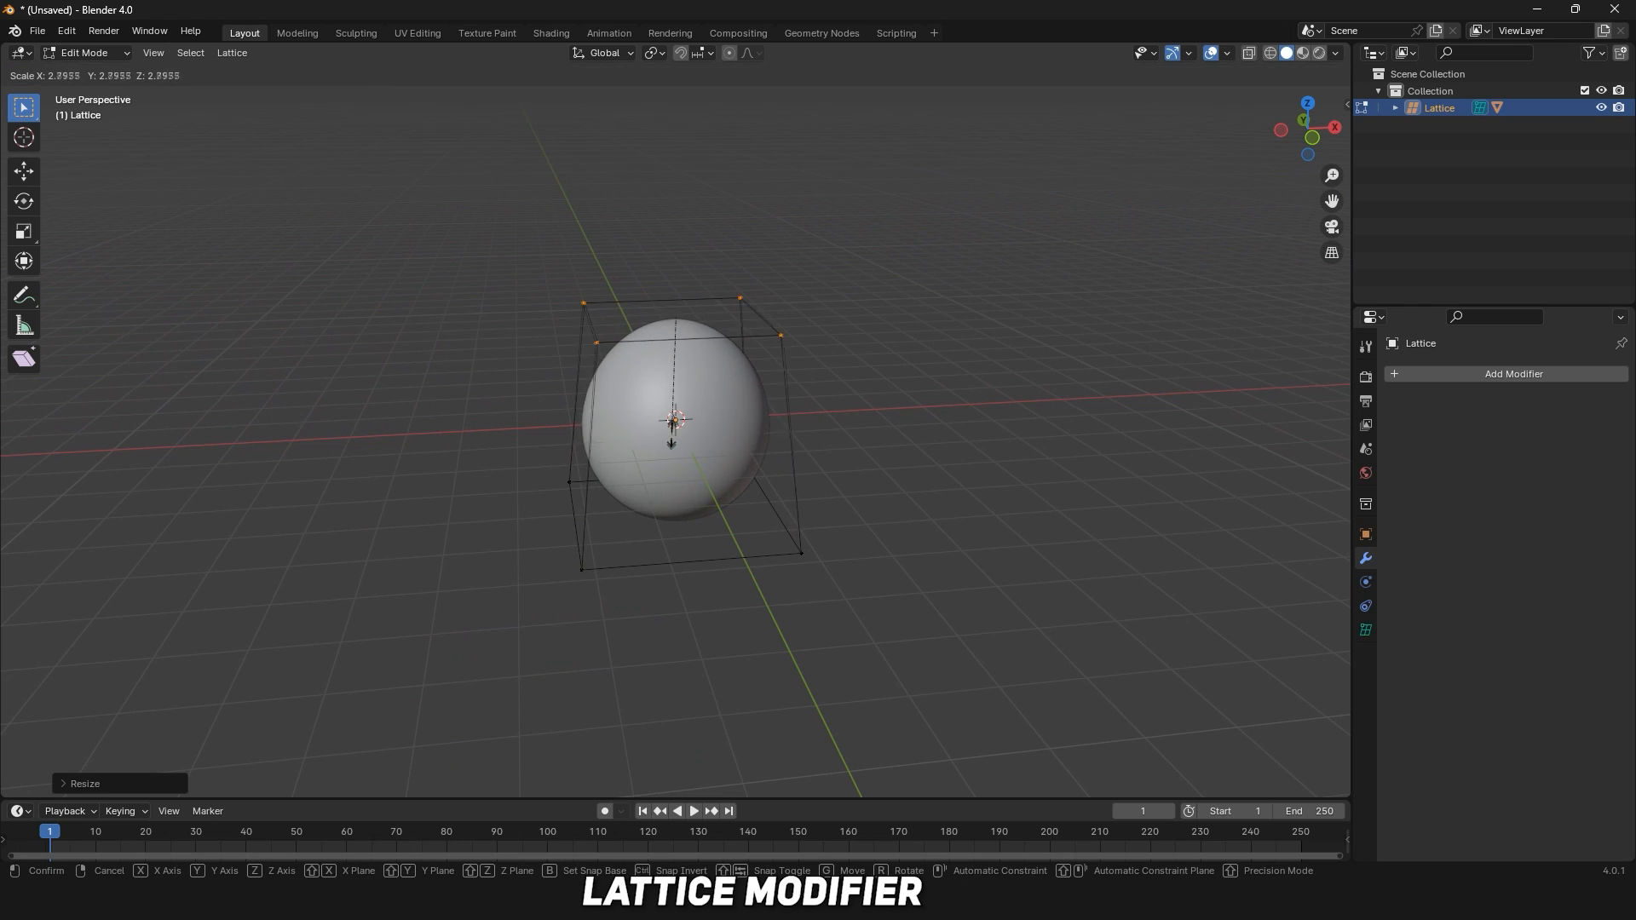
pyautogui.press('x')
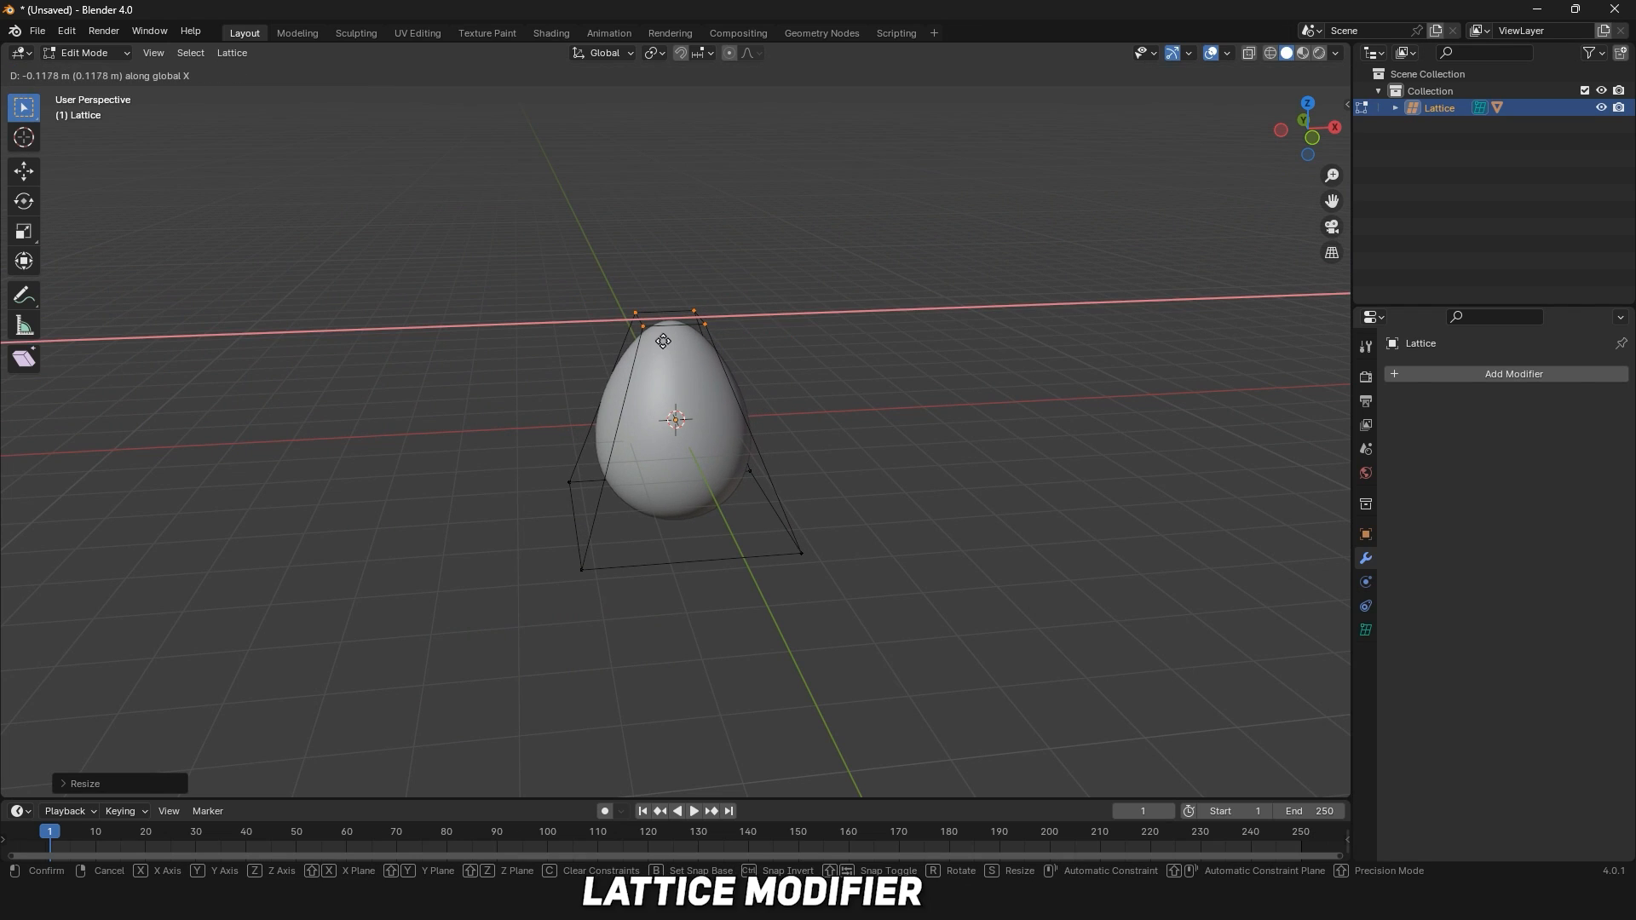
pyautogui.press('z')
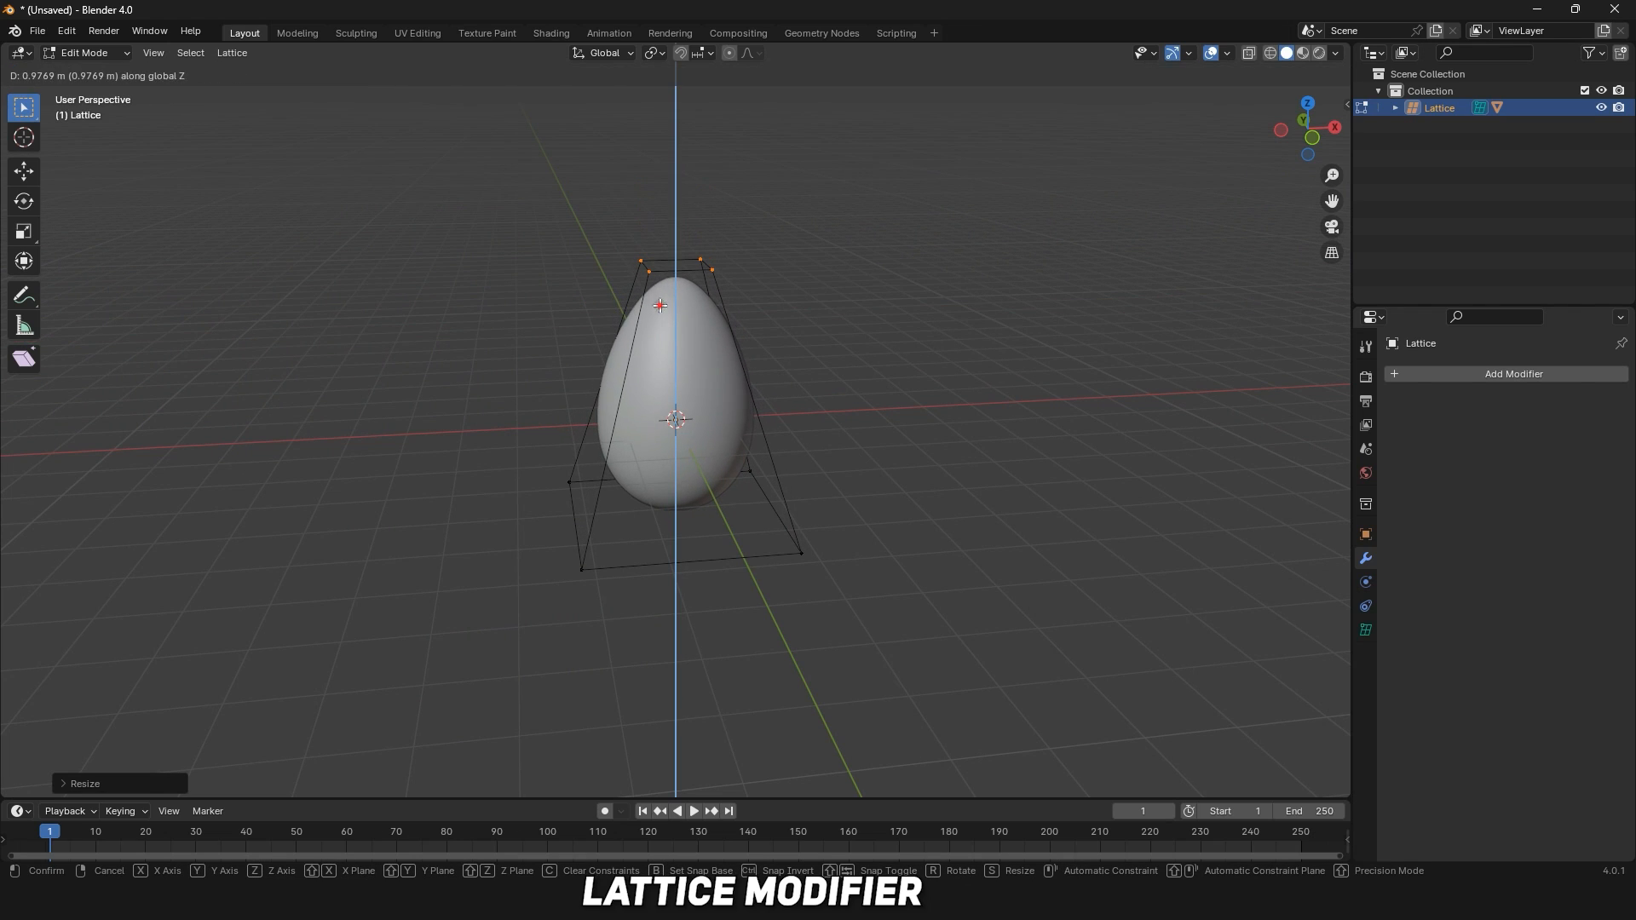
pyautogui.click(656, 303)
pyautogui.press('g')
pyautogui.press('x')
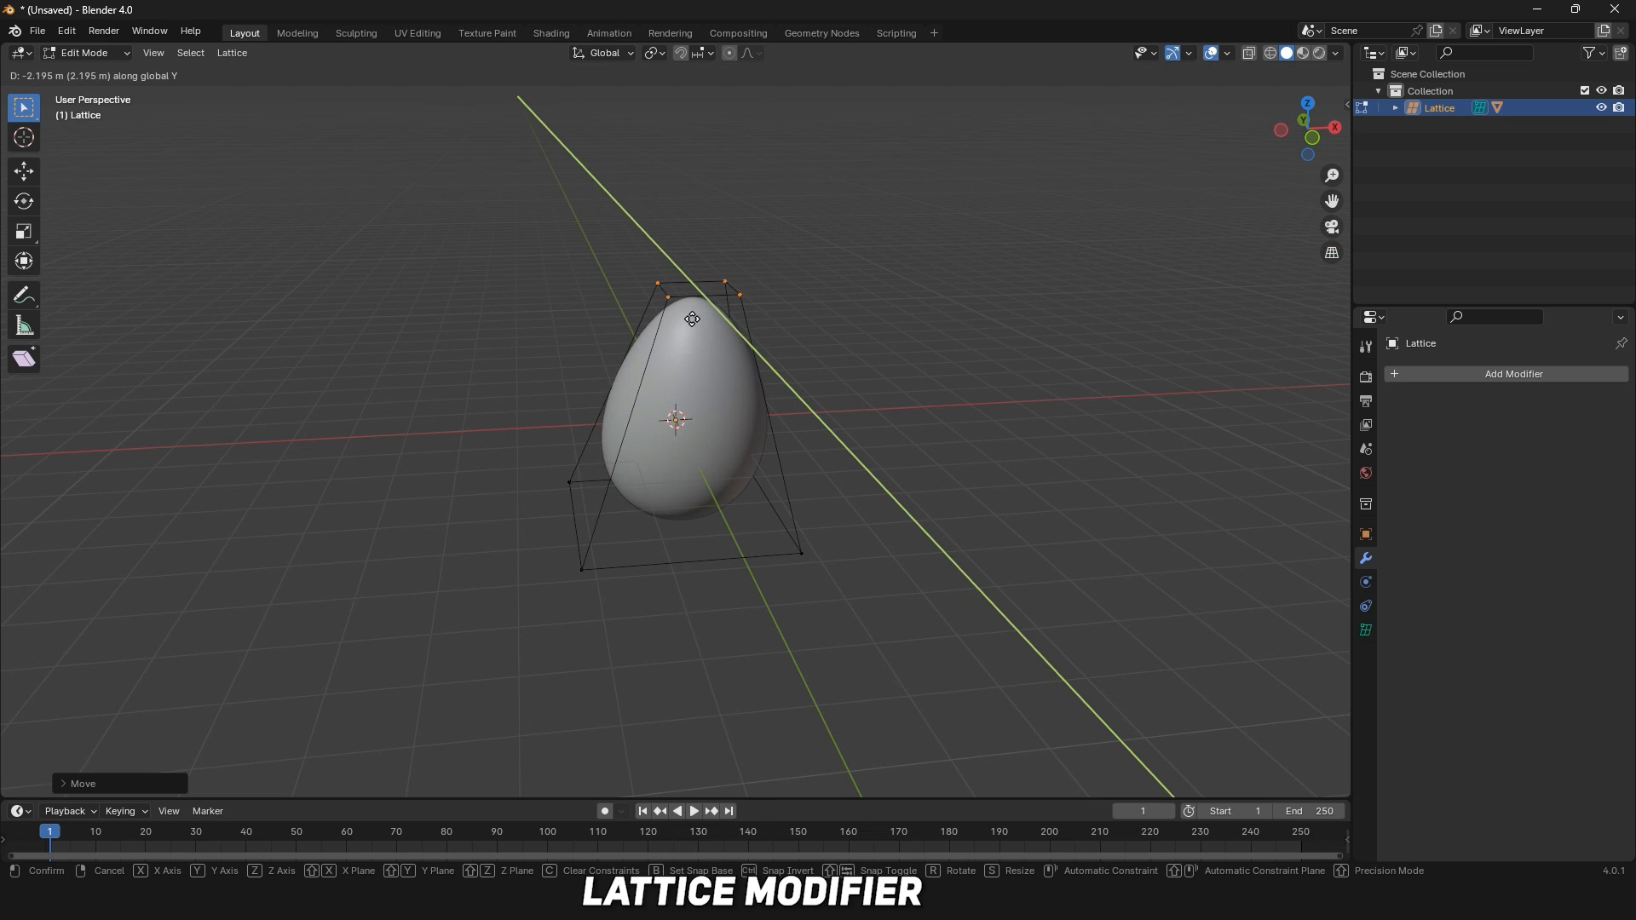
pyautogui.press('Escape')
# Scale the lattice's top points far outward to widen the upper part of the sphere.
pyautogui.press('s')
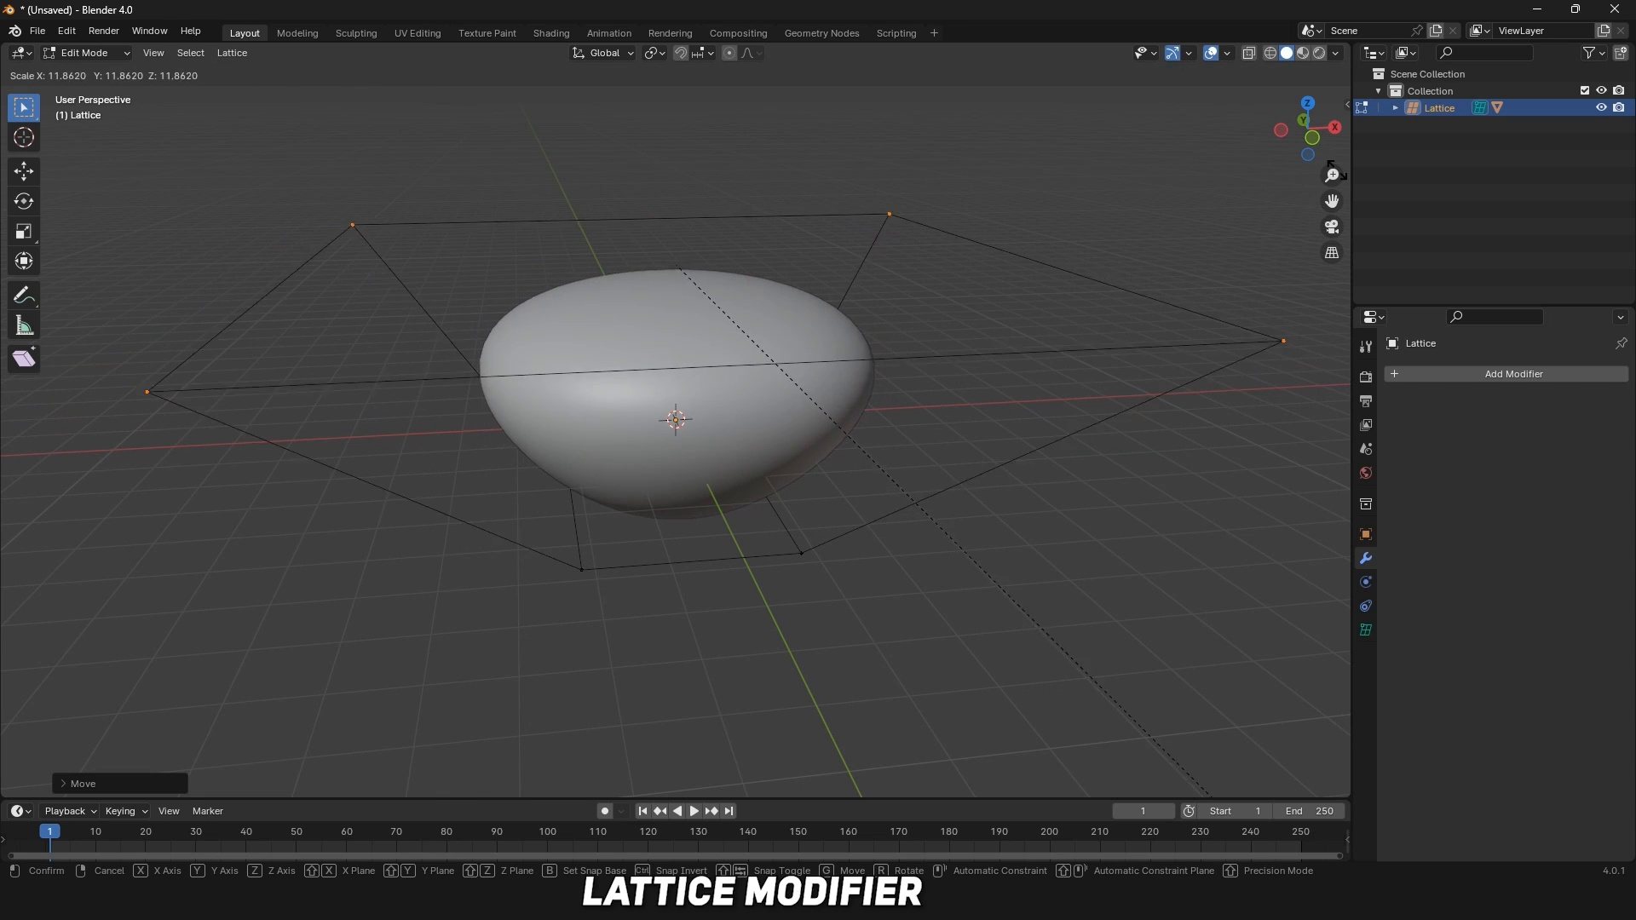
pyautogui.click(1093, 527)
pyautogui.moveTo(1092, 527)
pyautogui.mouseDown(button='middle')
pyautogui.moveTo(37, 514)
pyautogui.moveTo(1078, 533)
pyautogui.mouseUp(button='middle')
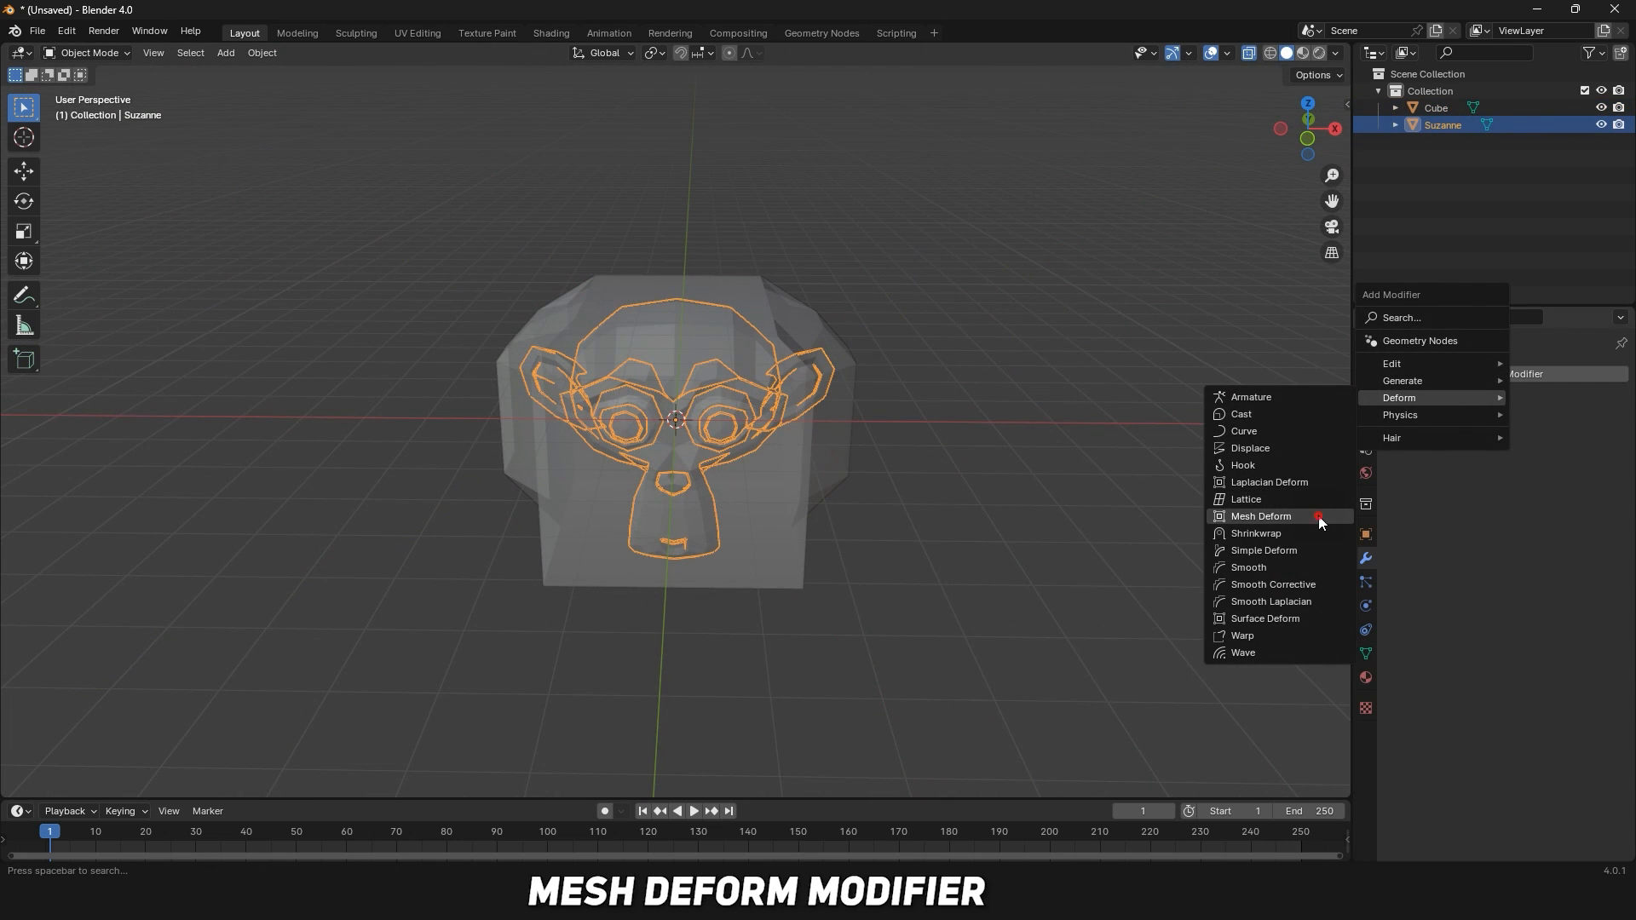
# Add a Mesh Deform modifier to Suzanne, set the Cube cage as its object and bind it.
pyautogui.click(1319, 519)
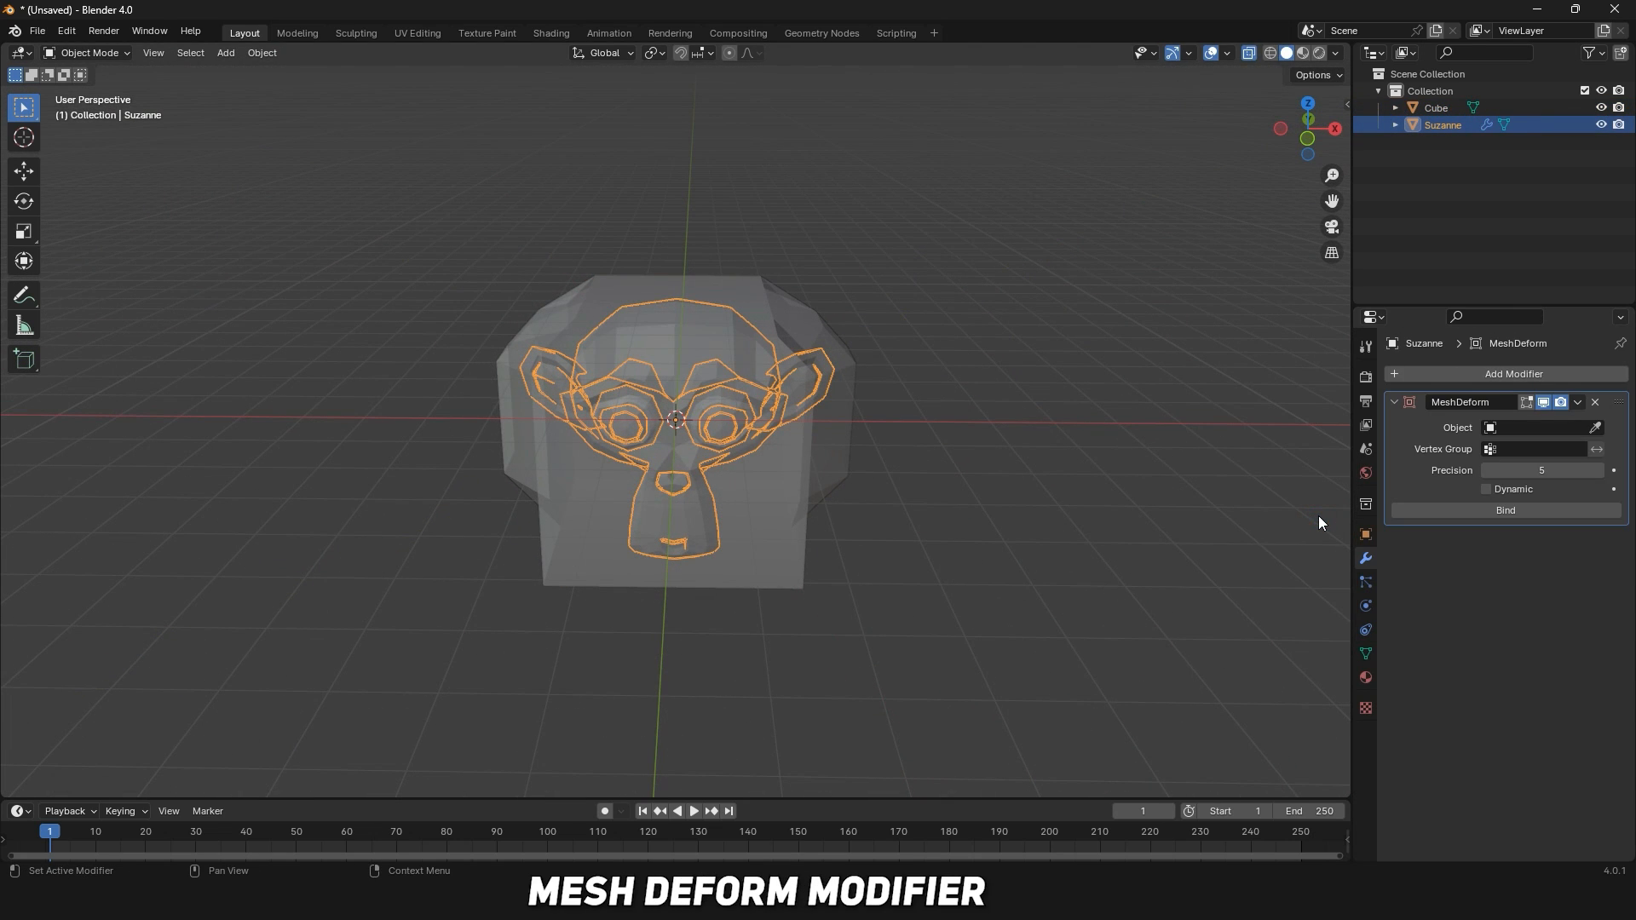
pyautogui.click(1047, 482)
pyautogui.moveTo(1047, 483)
pyautogui.mouseDown(button='middle')
pyautogui.moveTo(1103, 456)
pyautogui.moveTo(1024, 461)
pyautogui.moveTo(1045, 472)
pyautogui.mouseUp(button='middle')
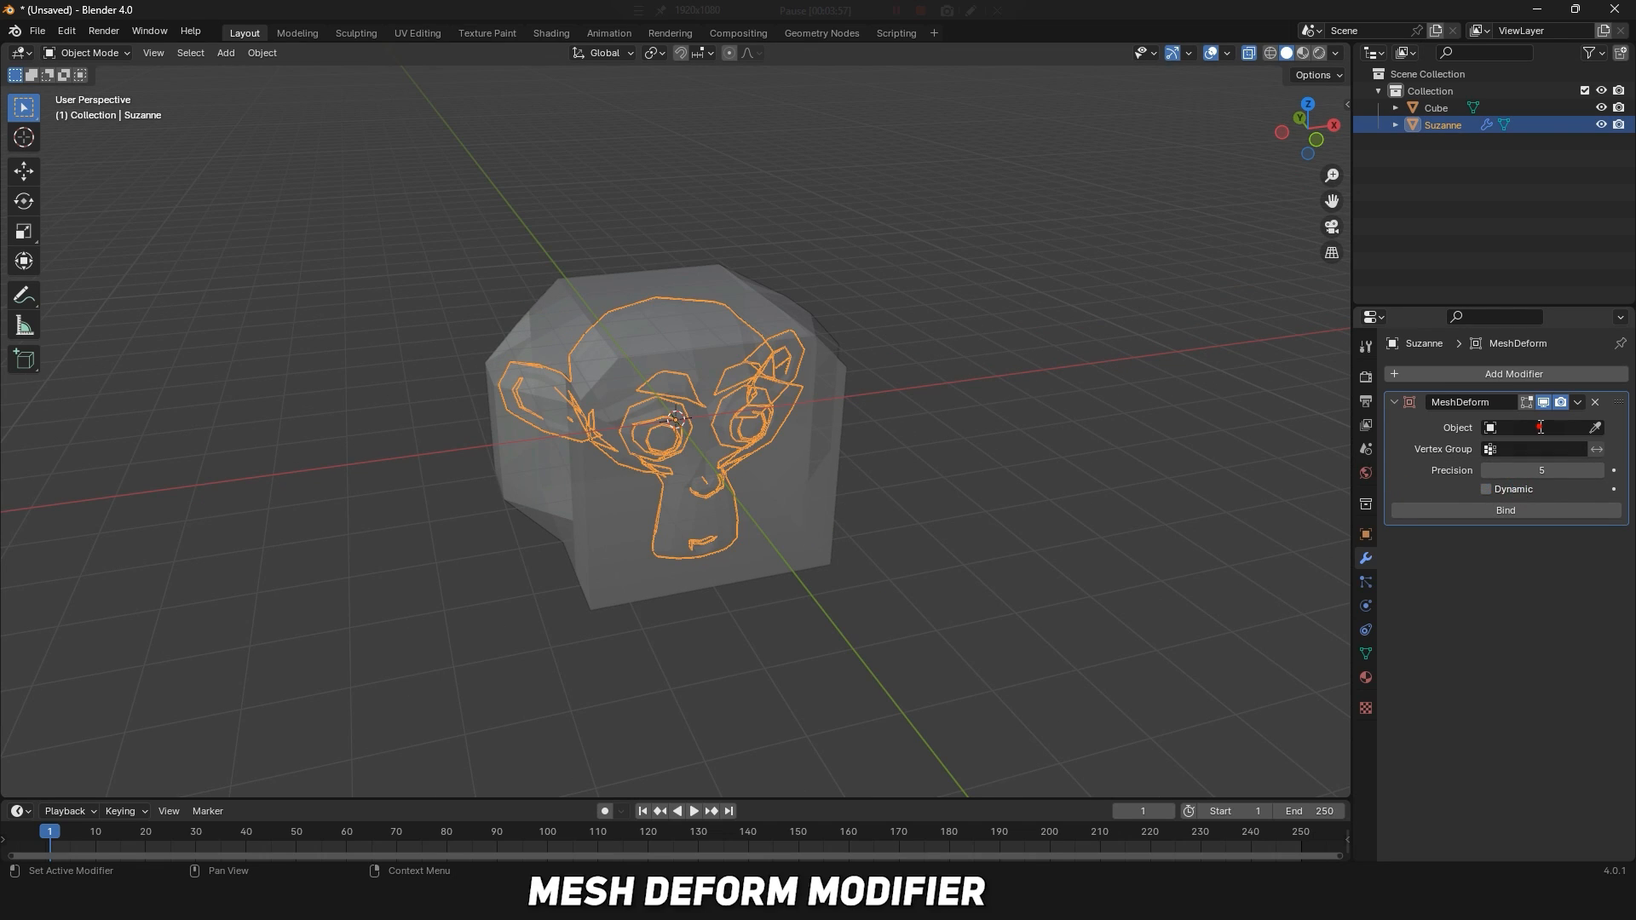
pyautogui.click(1541, 427)
pyautogui.click(1509, 453)
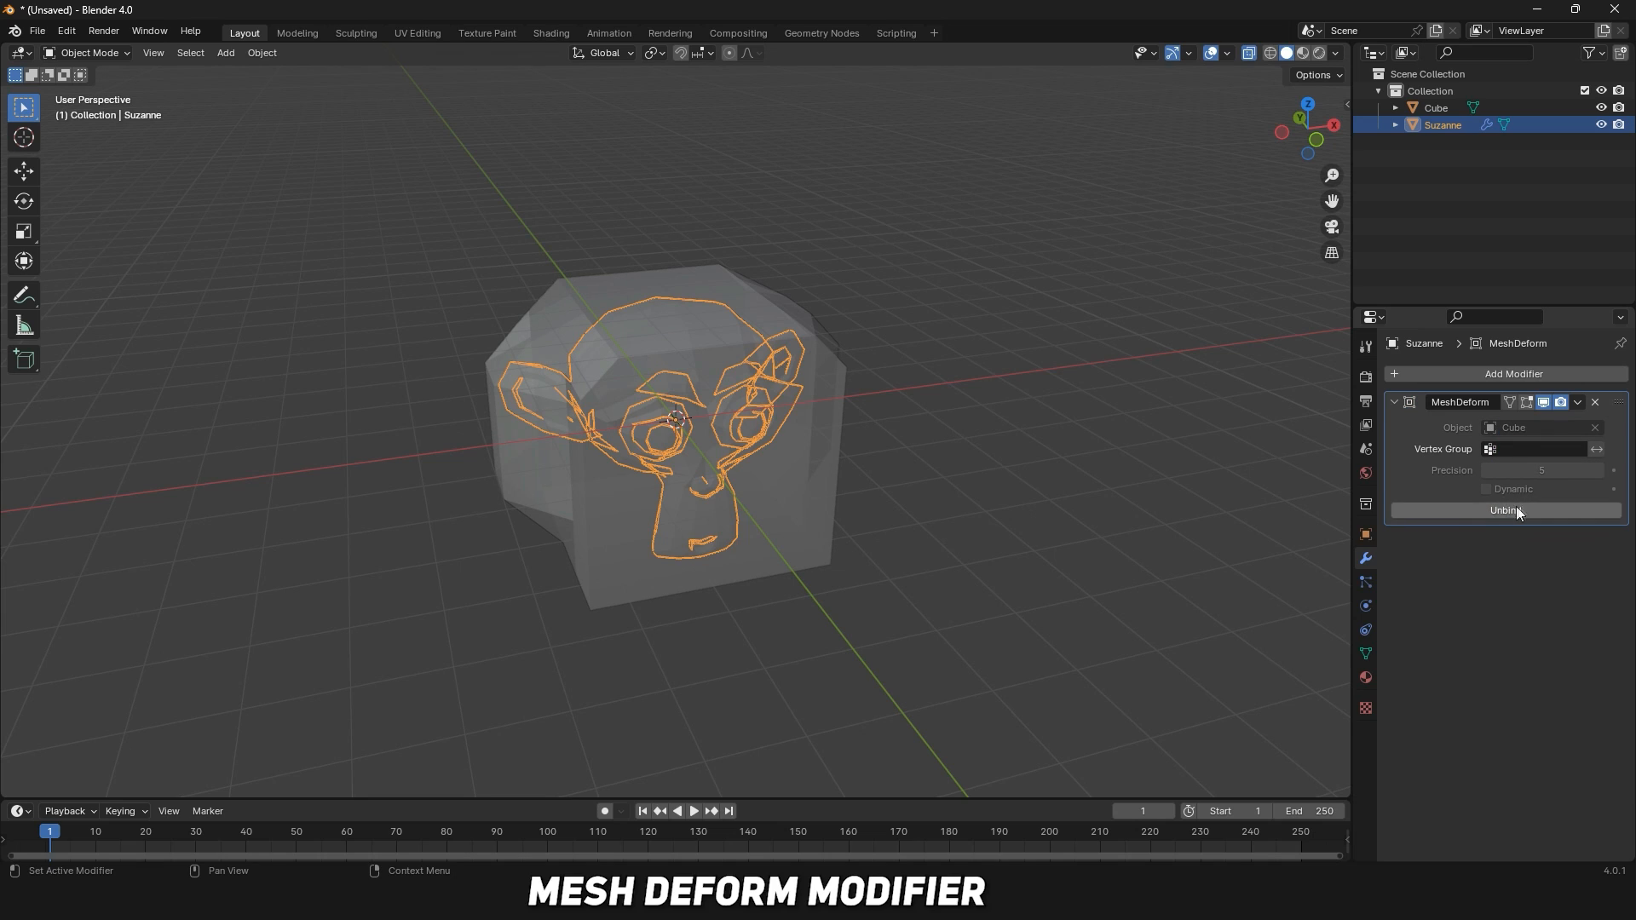
# Edit the Cube cage and move the vertices around one ear about -2.29 m along X to stretch that ear.
pyautogui.click(825, 514)
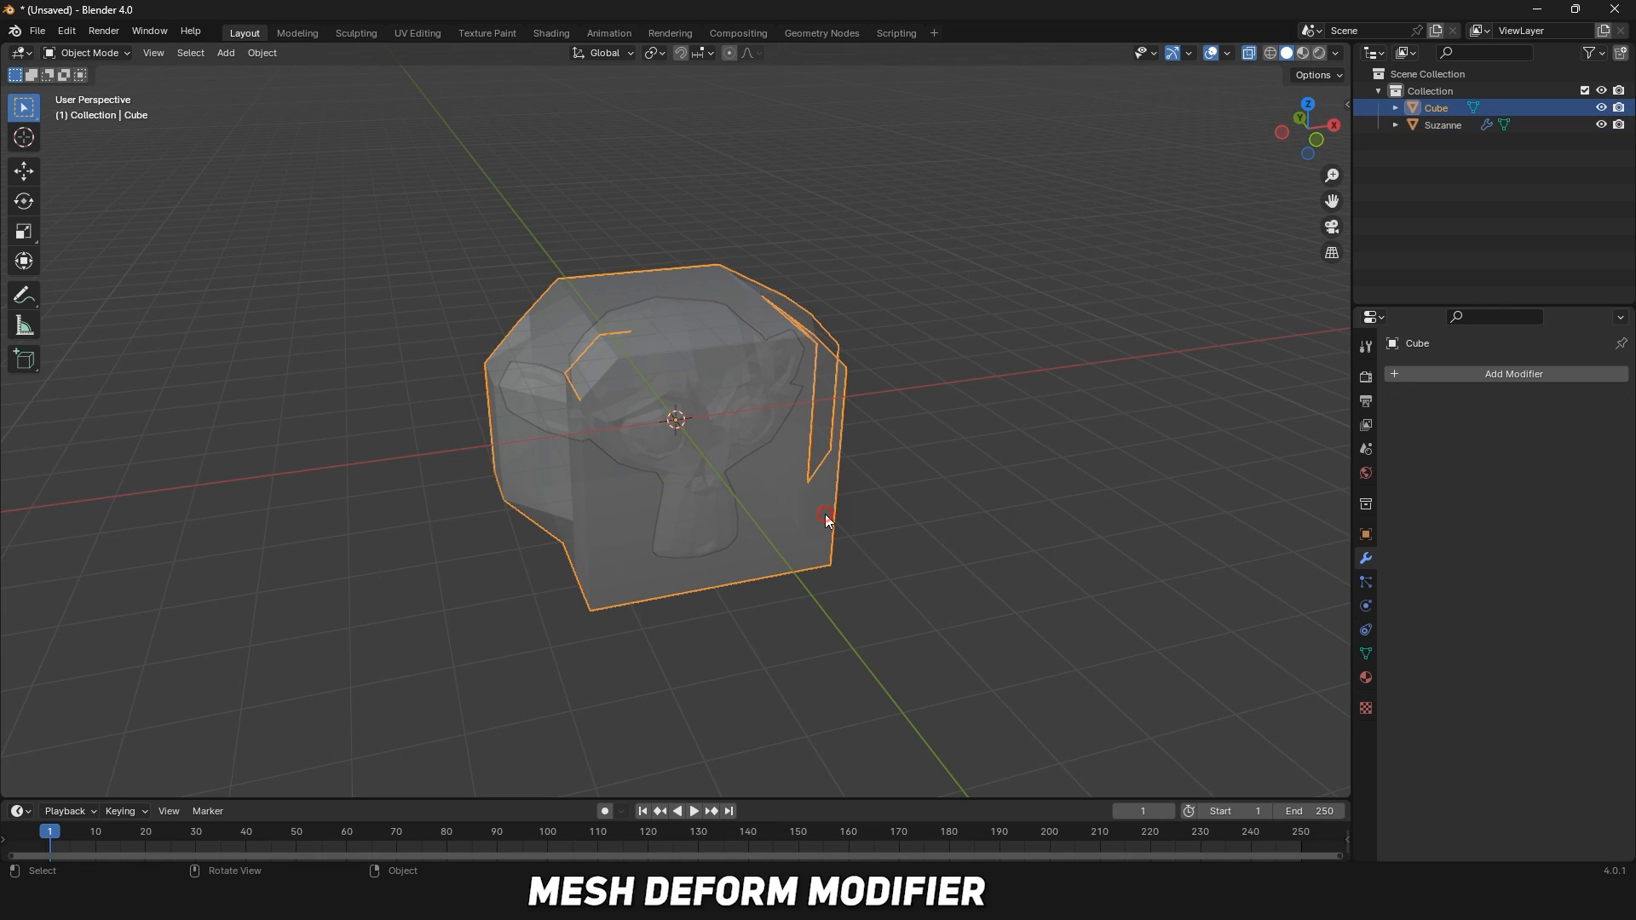
pyautogui.click(917, 533)
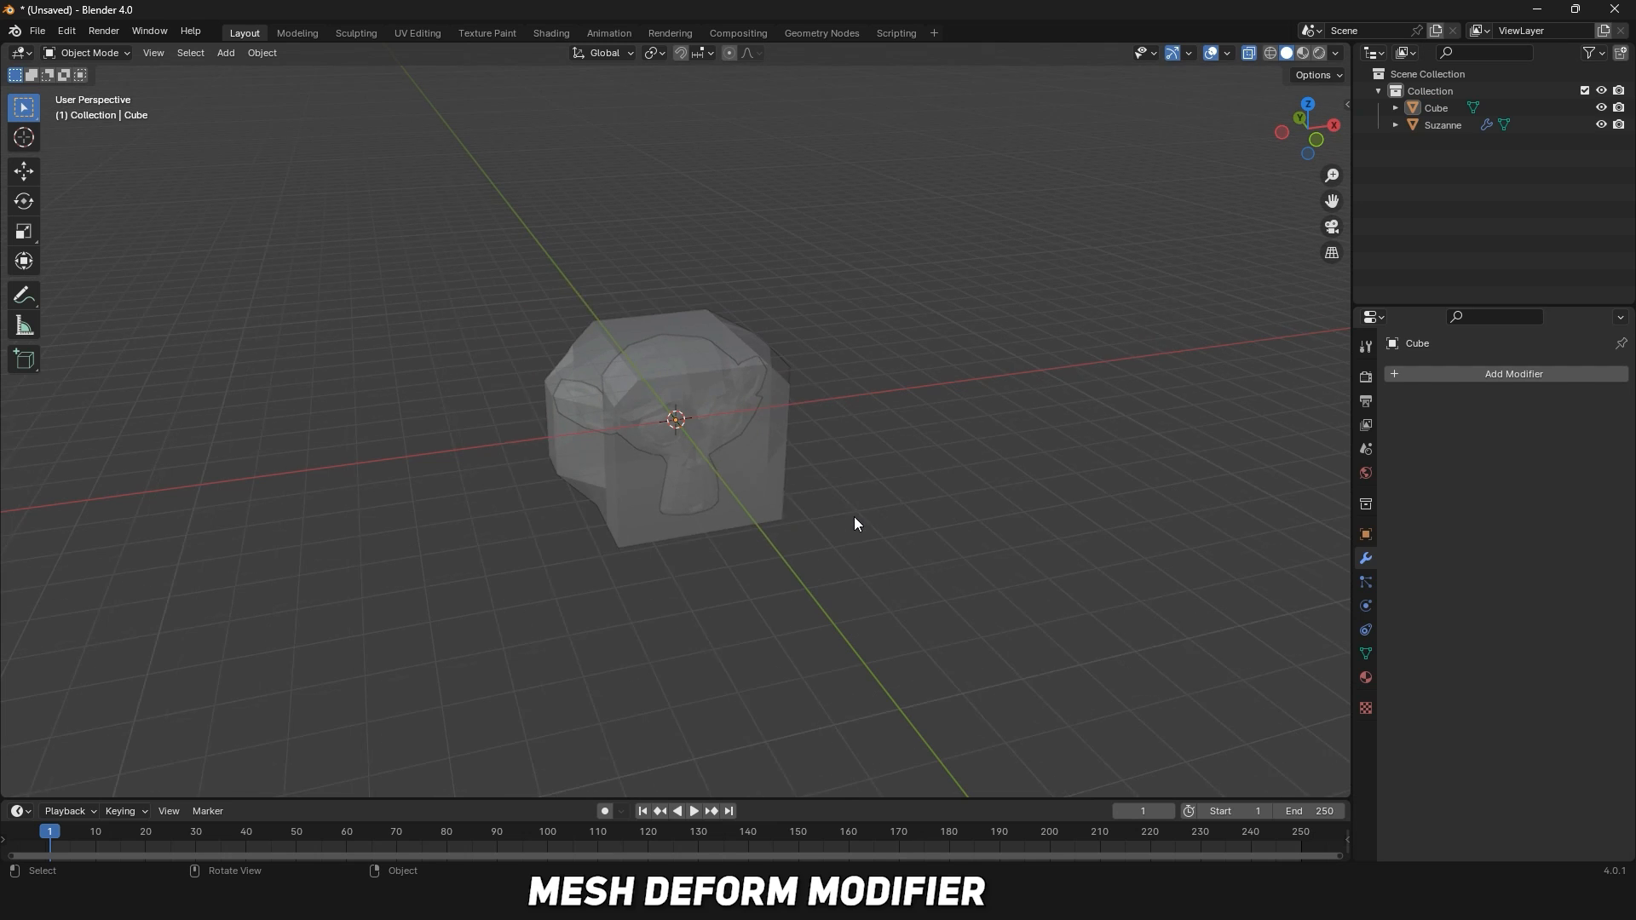
pyautogui.click(759, 504)
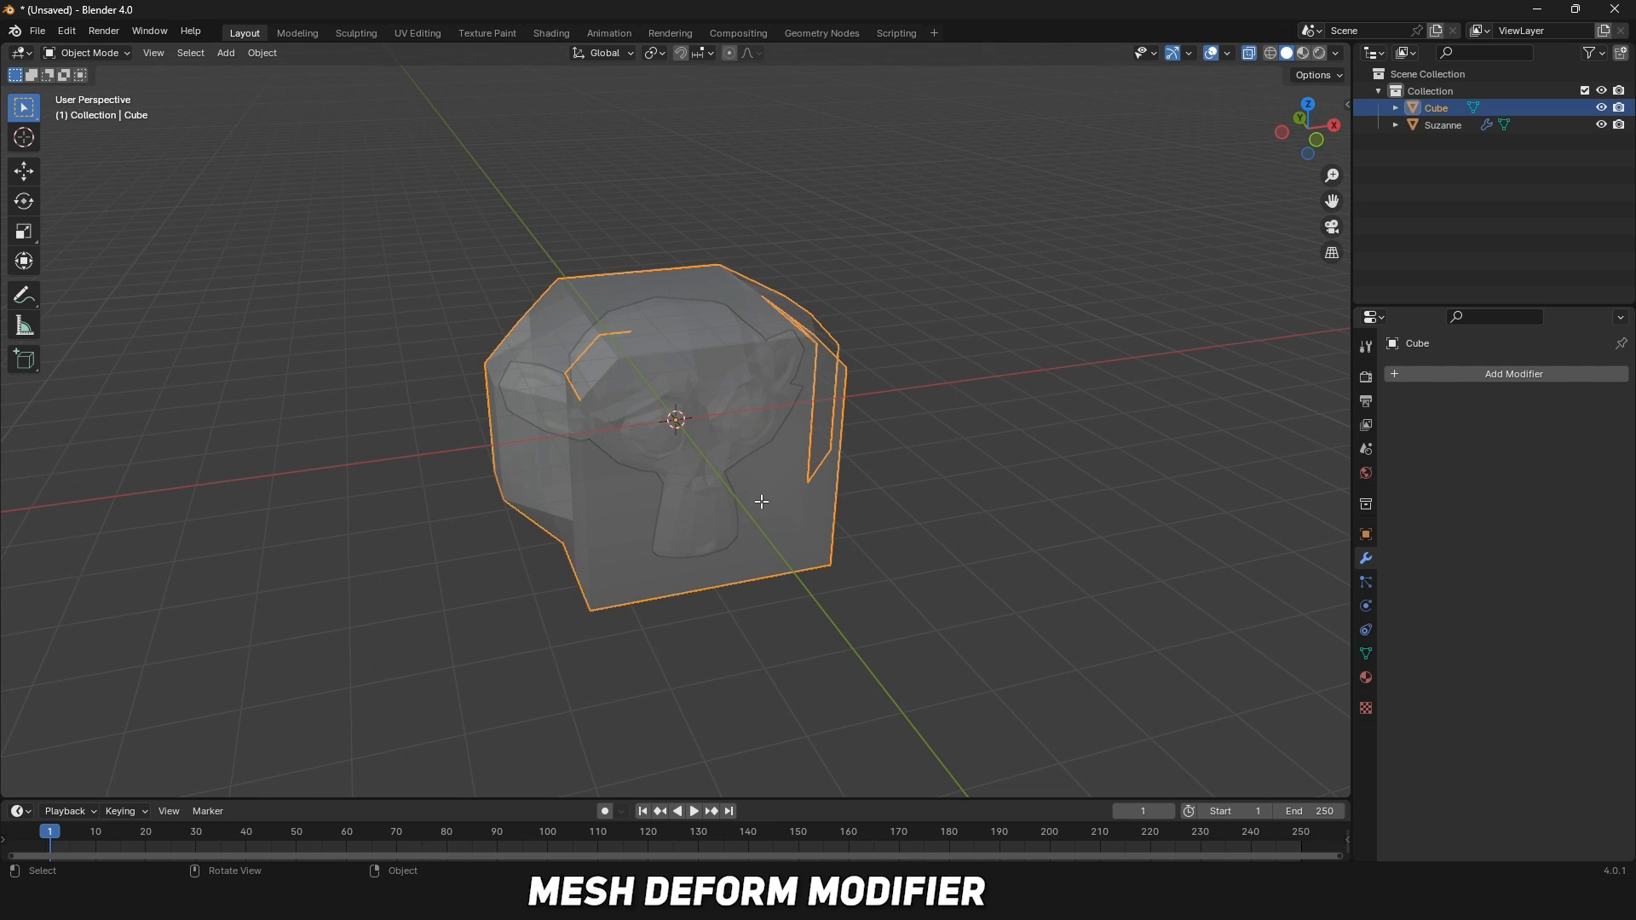
pyautogui.press('Tab')
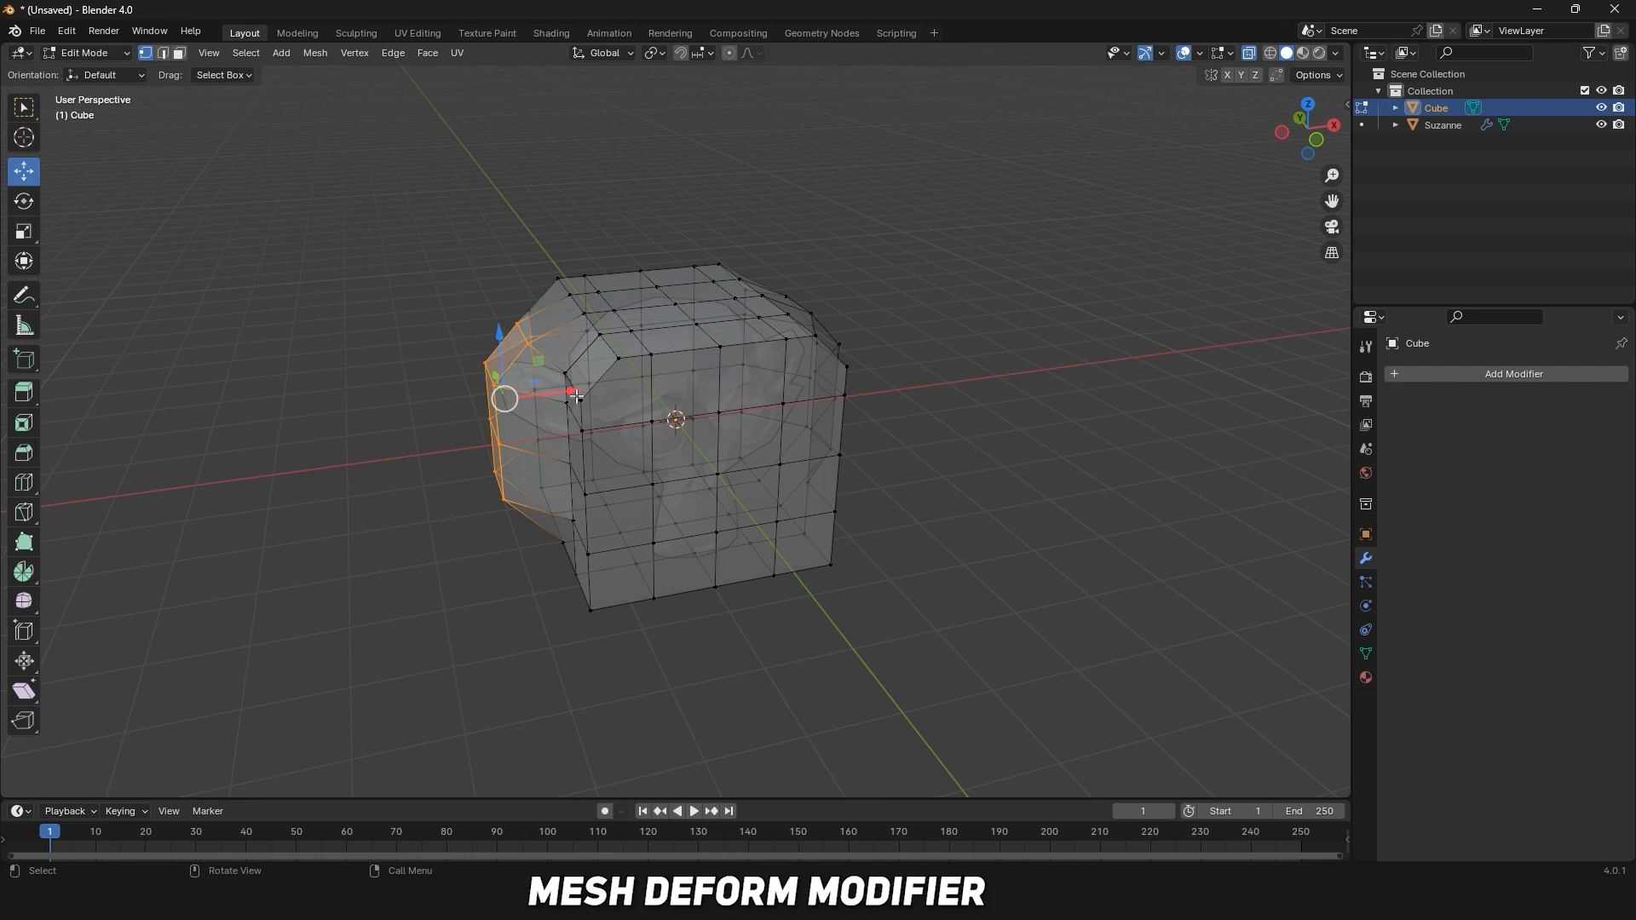
pyautogui.moveTo(576, 396); pyautogui.dragTo(421, 417)
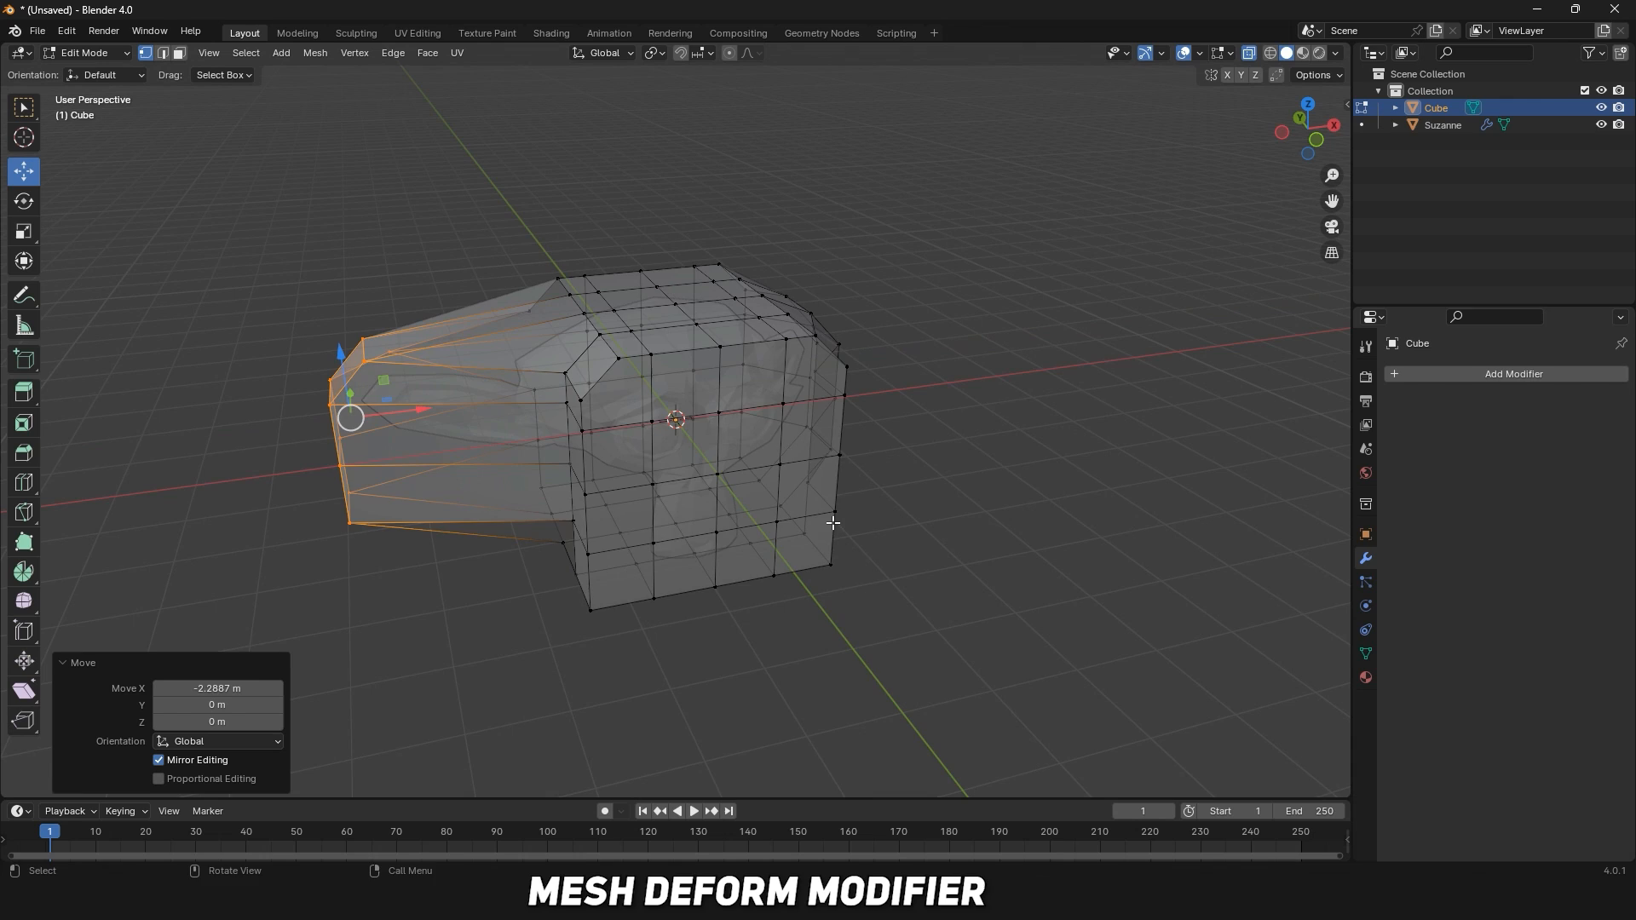
# Select the cage vertices around Suzanne's opposite ear and move them outward along X.
pyautogui.moveTo(833, 523); pyautogui.dragTo(724, 519, button='middle')
pyautogui.moveTo(838, 401); pyautogui.dragTo(939, 569)
pyautogui.moveTo(908, 470); pyautogui.dragTo(1024, 532)
pyautogui.moveTo(1024, 532); pyautogui.dragTo(811, 568, button='middle')
# Select the cage's front face vertices and pull them forward along Y to extend Suzanne's face.
pyautogui.moveTo(503, 357); pyautogui.dragTo(712, 577)
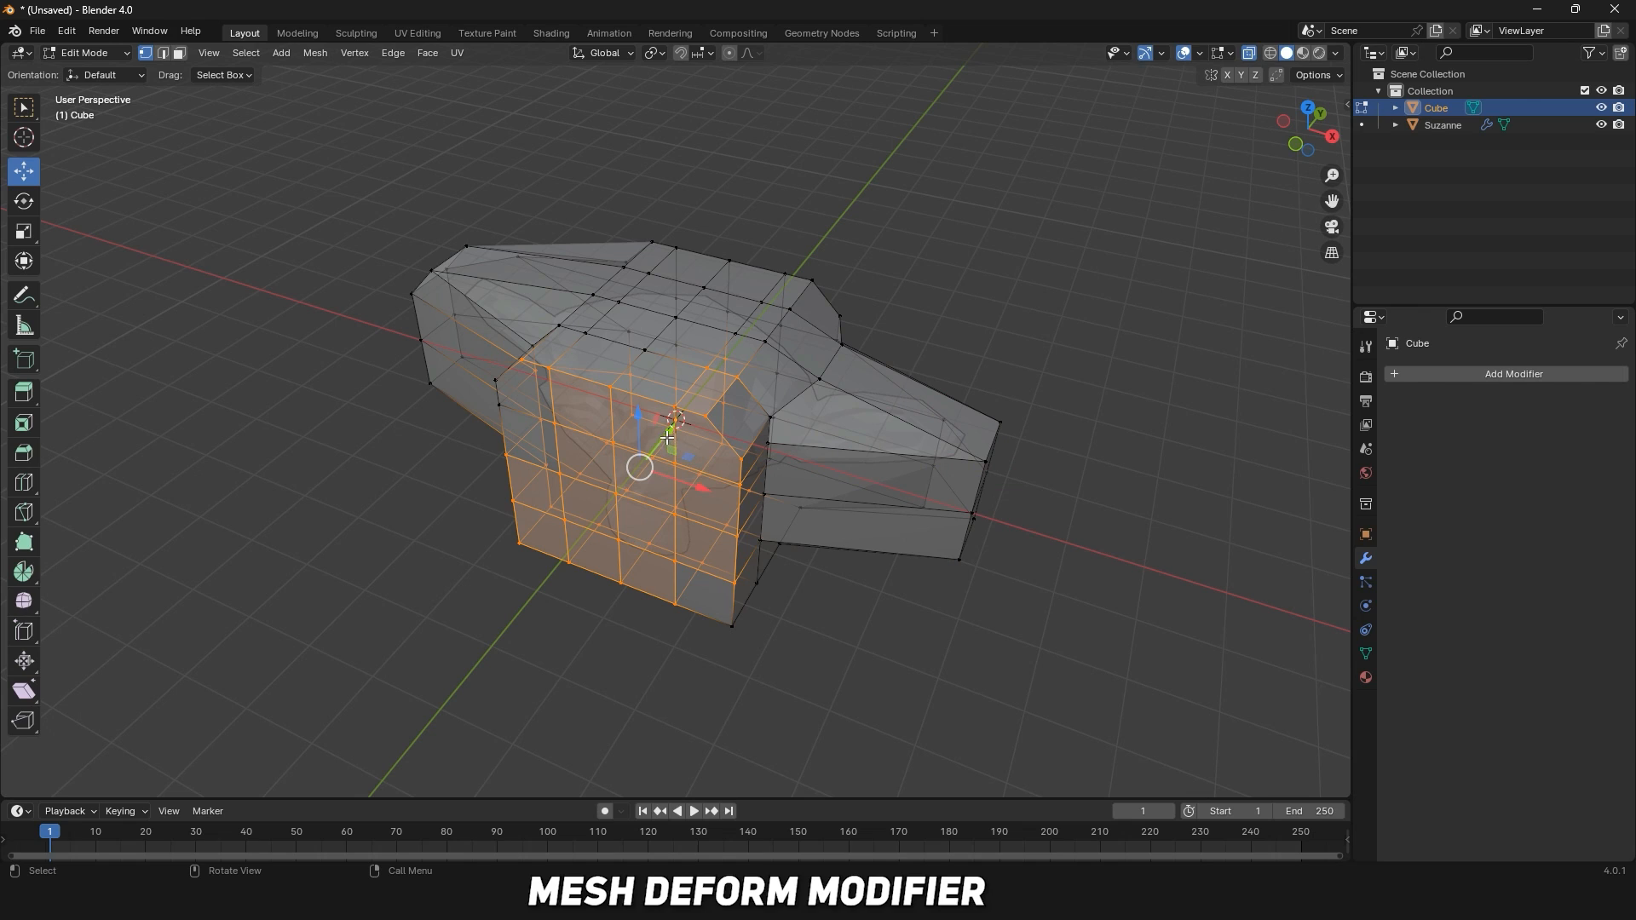
pyautogui.moveTo(667, 438); pyautogui.dragTo(582, 540)
pyautogui.moveTo(643, 541); pyautogui.dragTo(717, 458, button='middle')
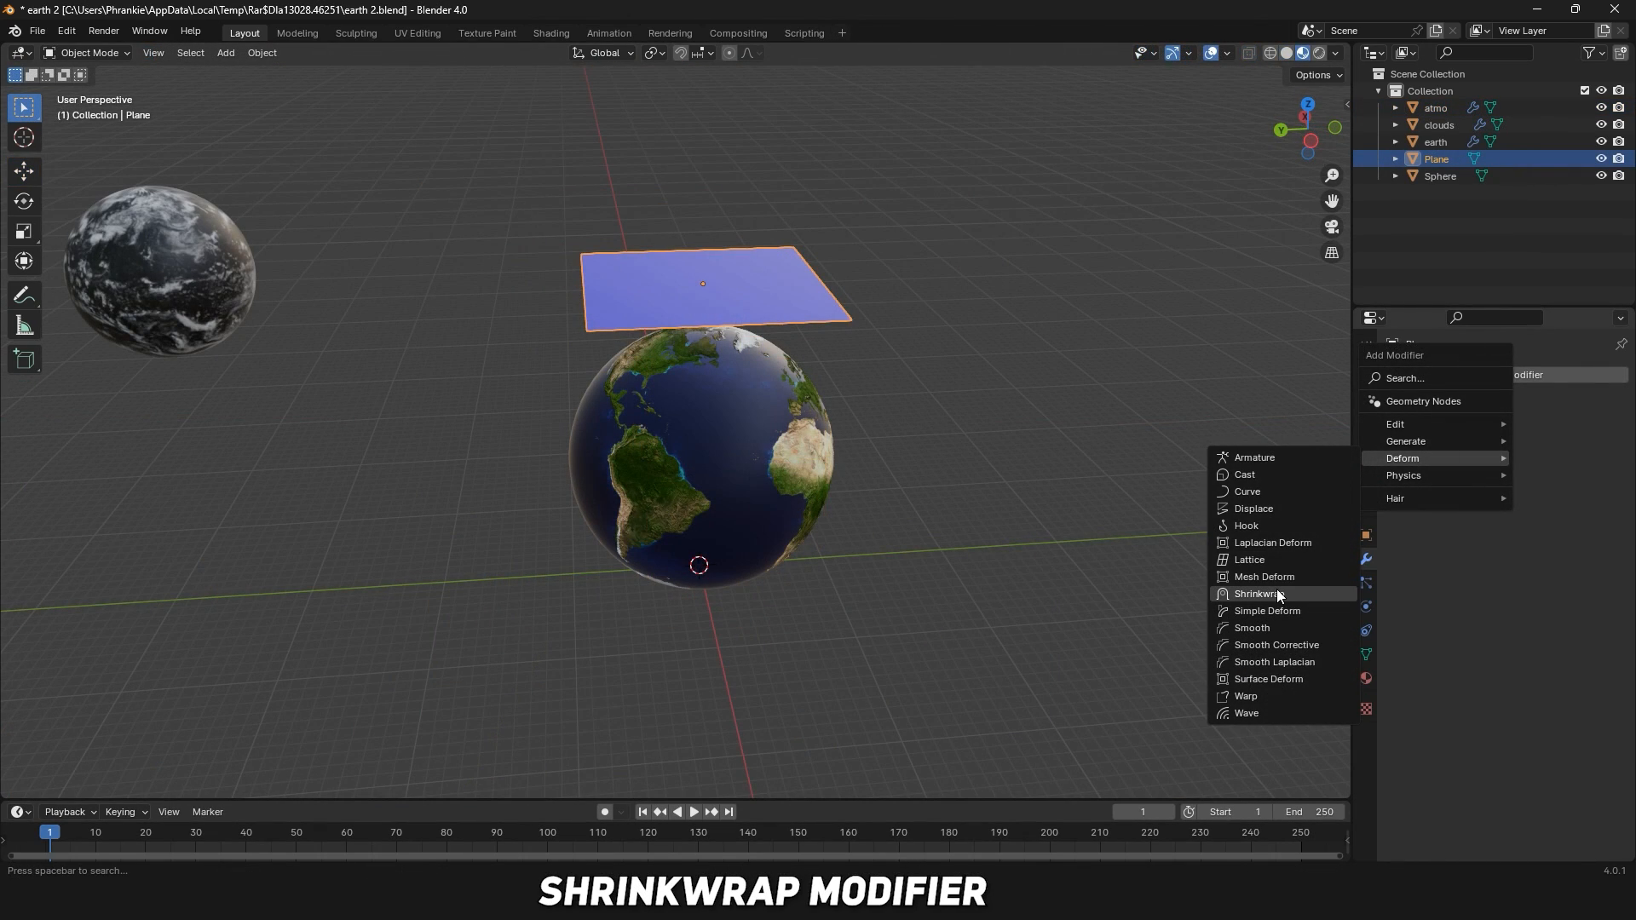
# Add a Shrinkwrap modifier to the Plane and pick the earth sphere as its target.
pyautogui.click(1276, 594)
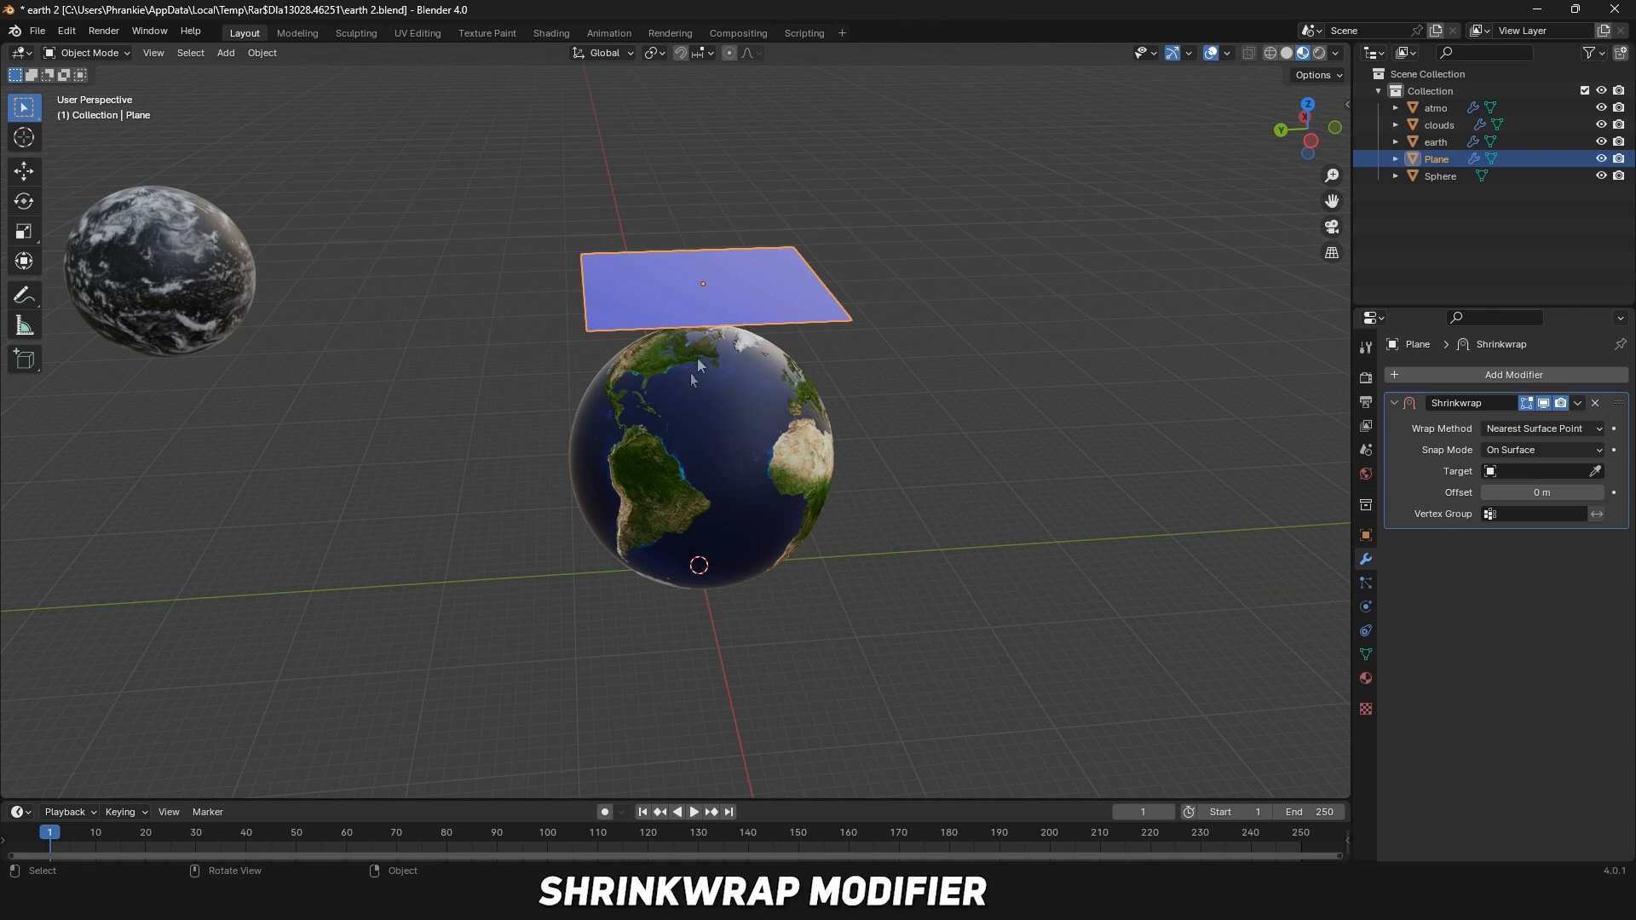
pyautogui.click(1595, 471)
pyautogui.click(743, 410)
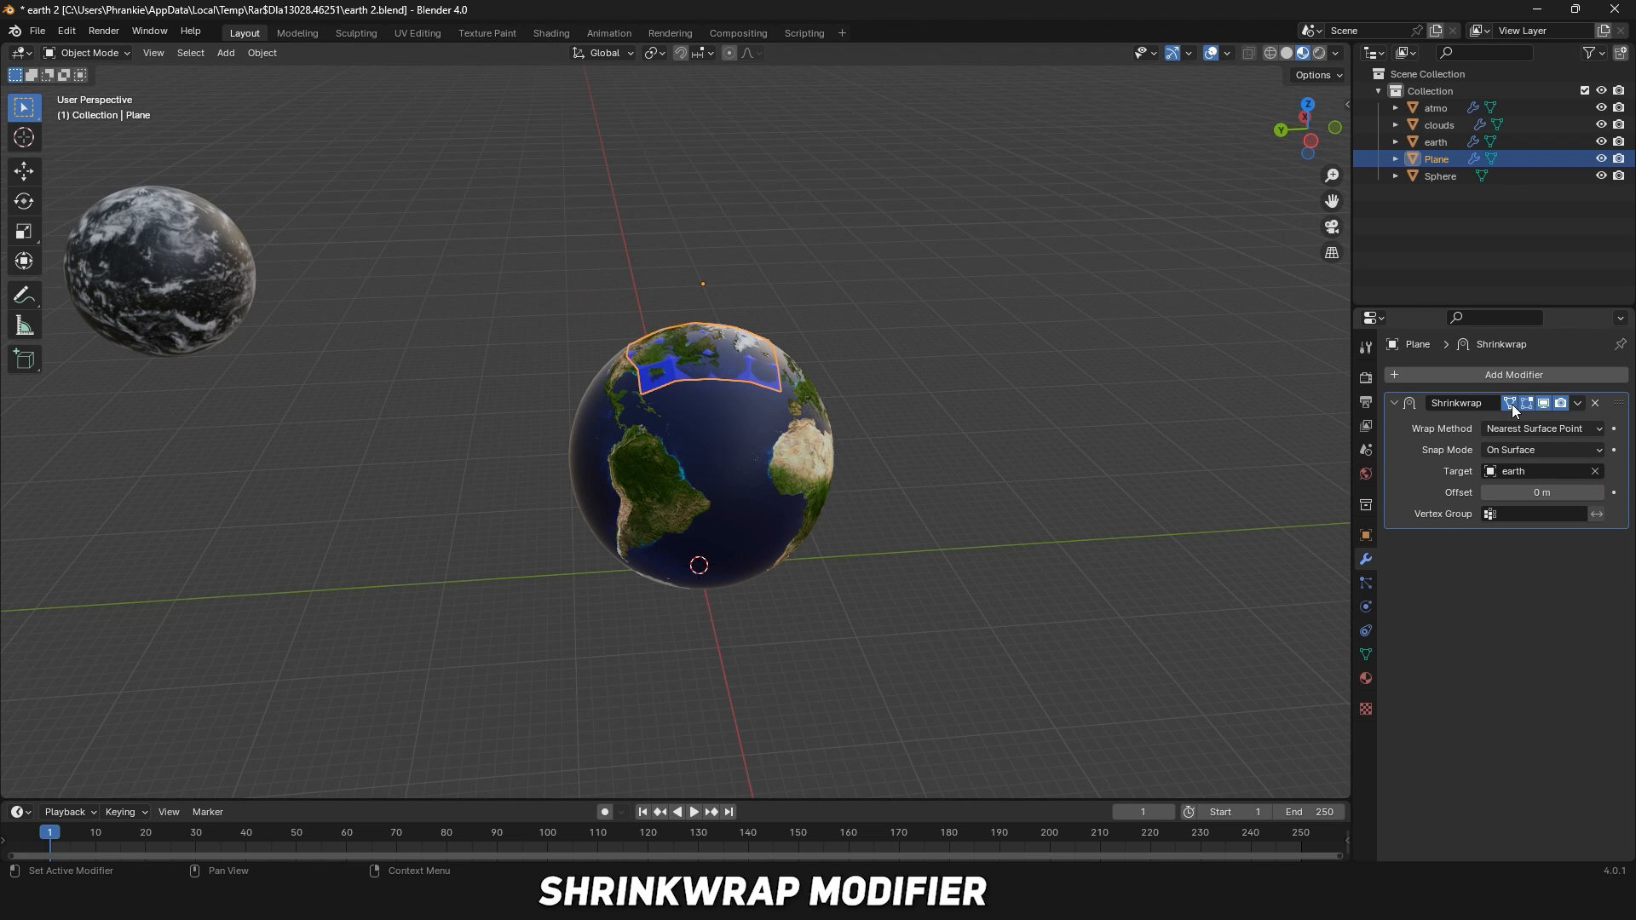
# Examine from several angles and distances how the Plane projects onto the earth along Z.
pyautogui.moveTo(1125, 426); pyautogui.dragTo(742, 401, button='middle')
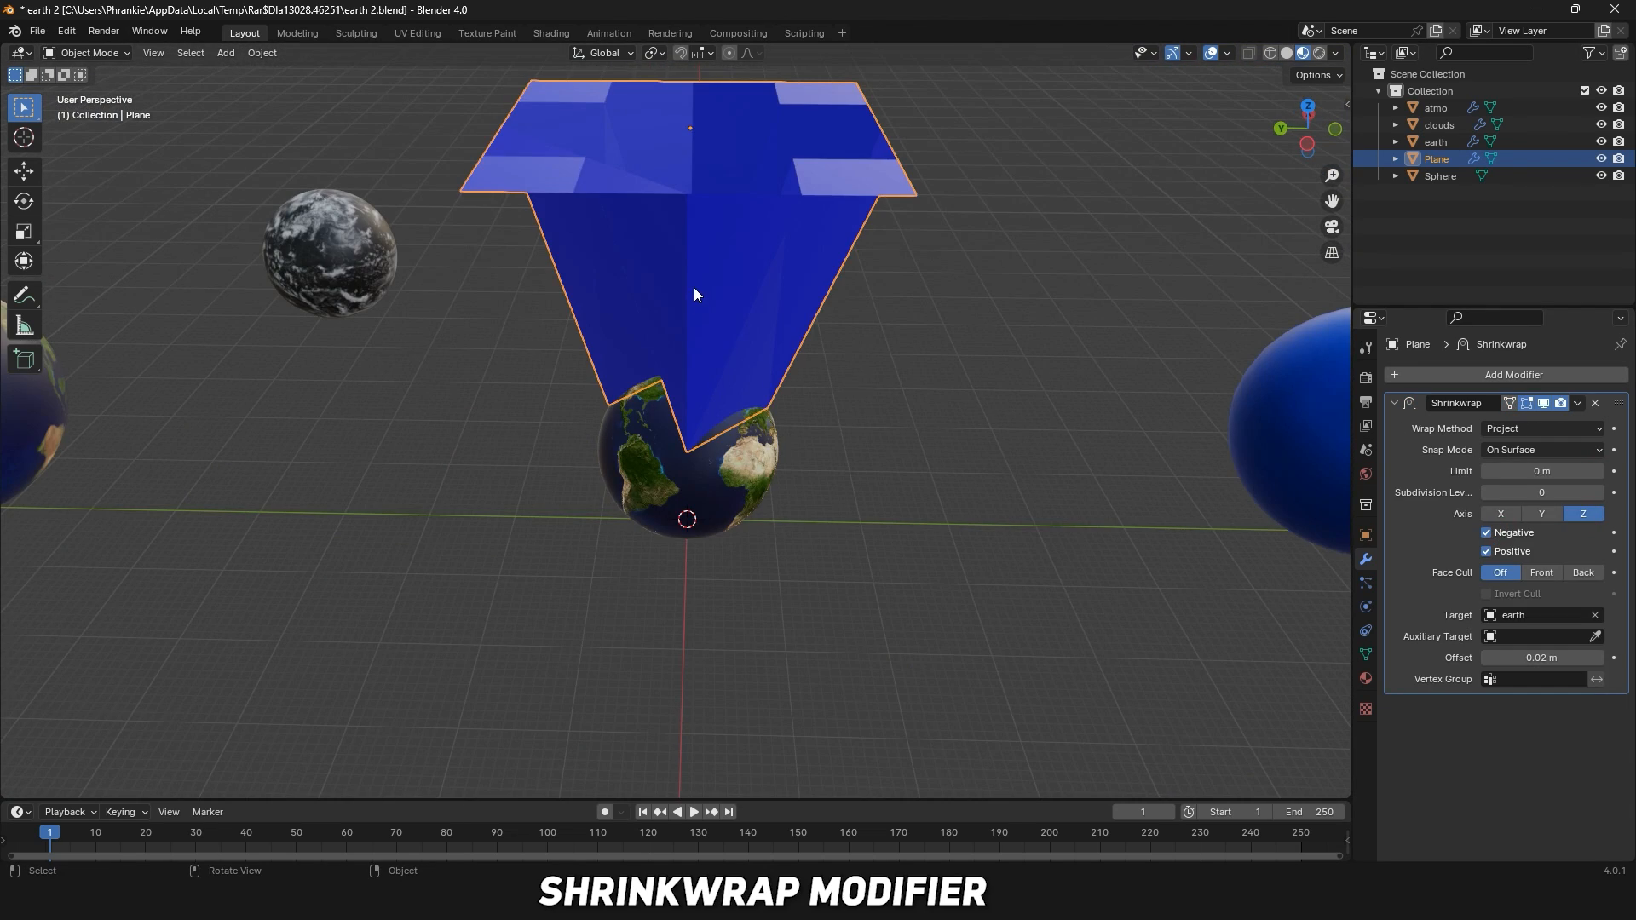
pyautogui.scroll(-4, 693, 288)
pyautogui.scroll(8, 707, 360)
pyautogui.moveTo(708, 359); pyautogui.dragTo(765, 317, button='middle')
pyautogui.scroll(-4, 765, 317)
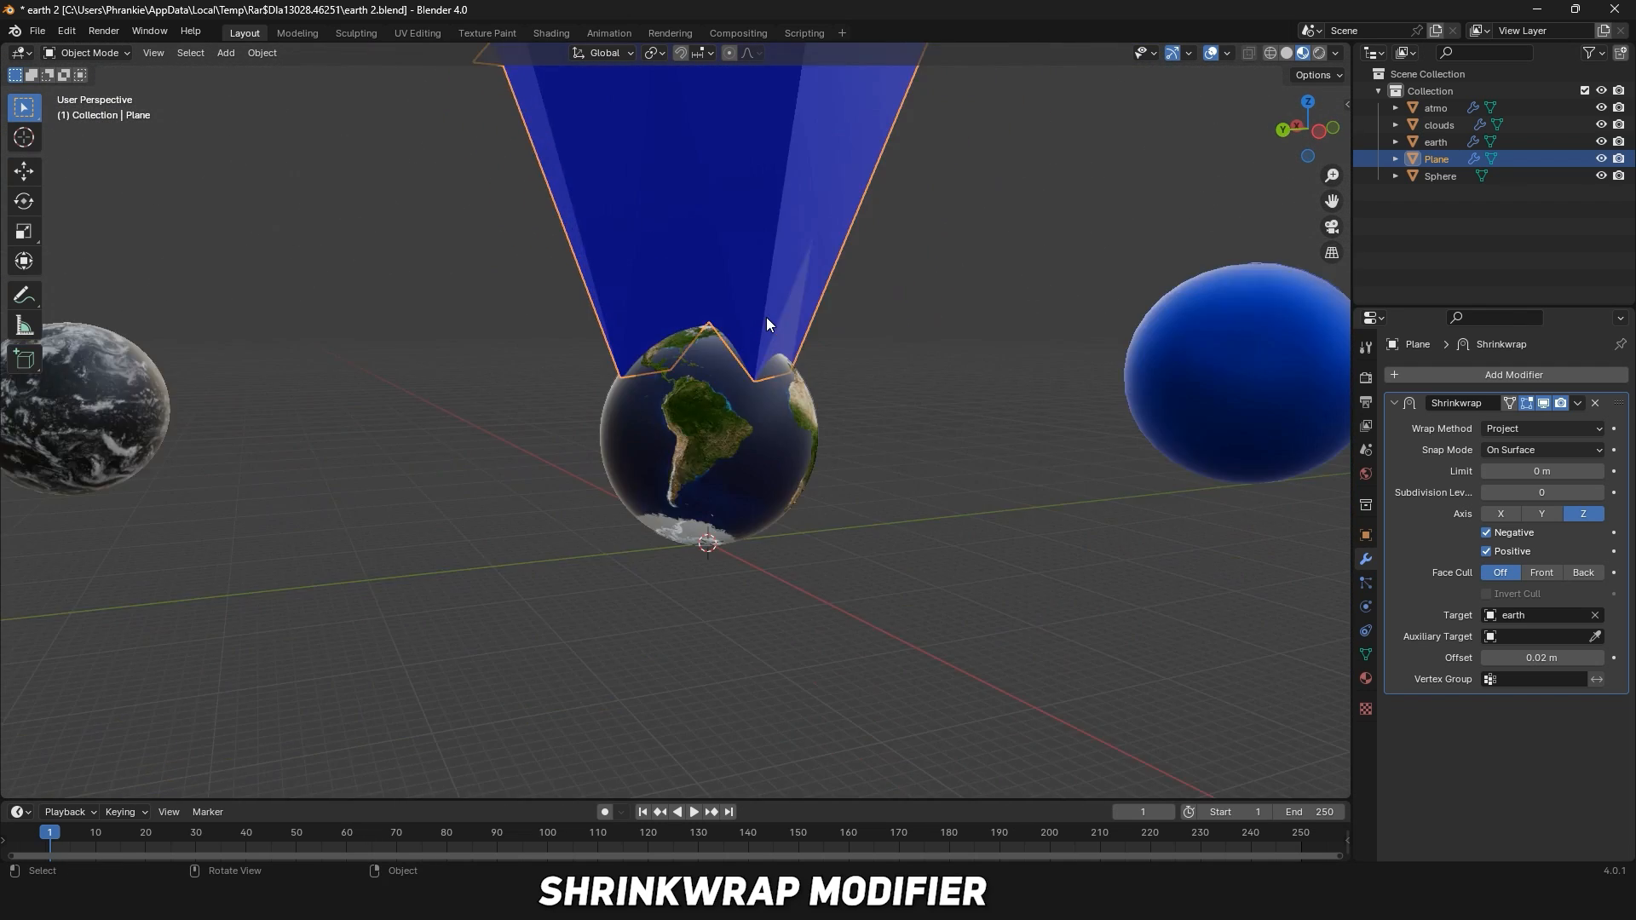
pyautogui.scroll(-3, 765, 317)
pyautogui.scroll(4, 766, 317)
pyautogui.scroll(-1, 766, 317)
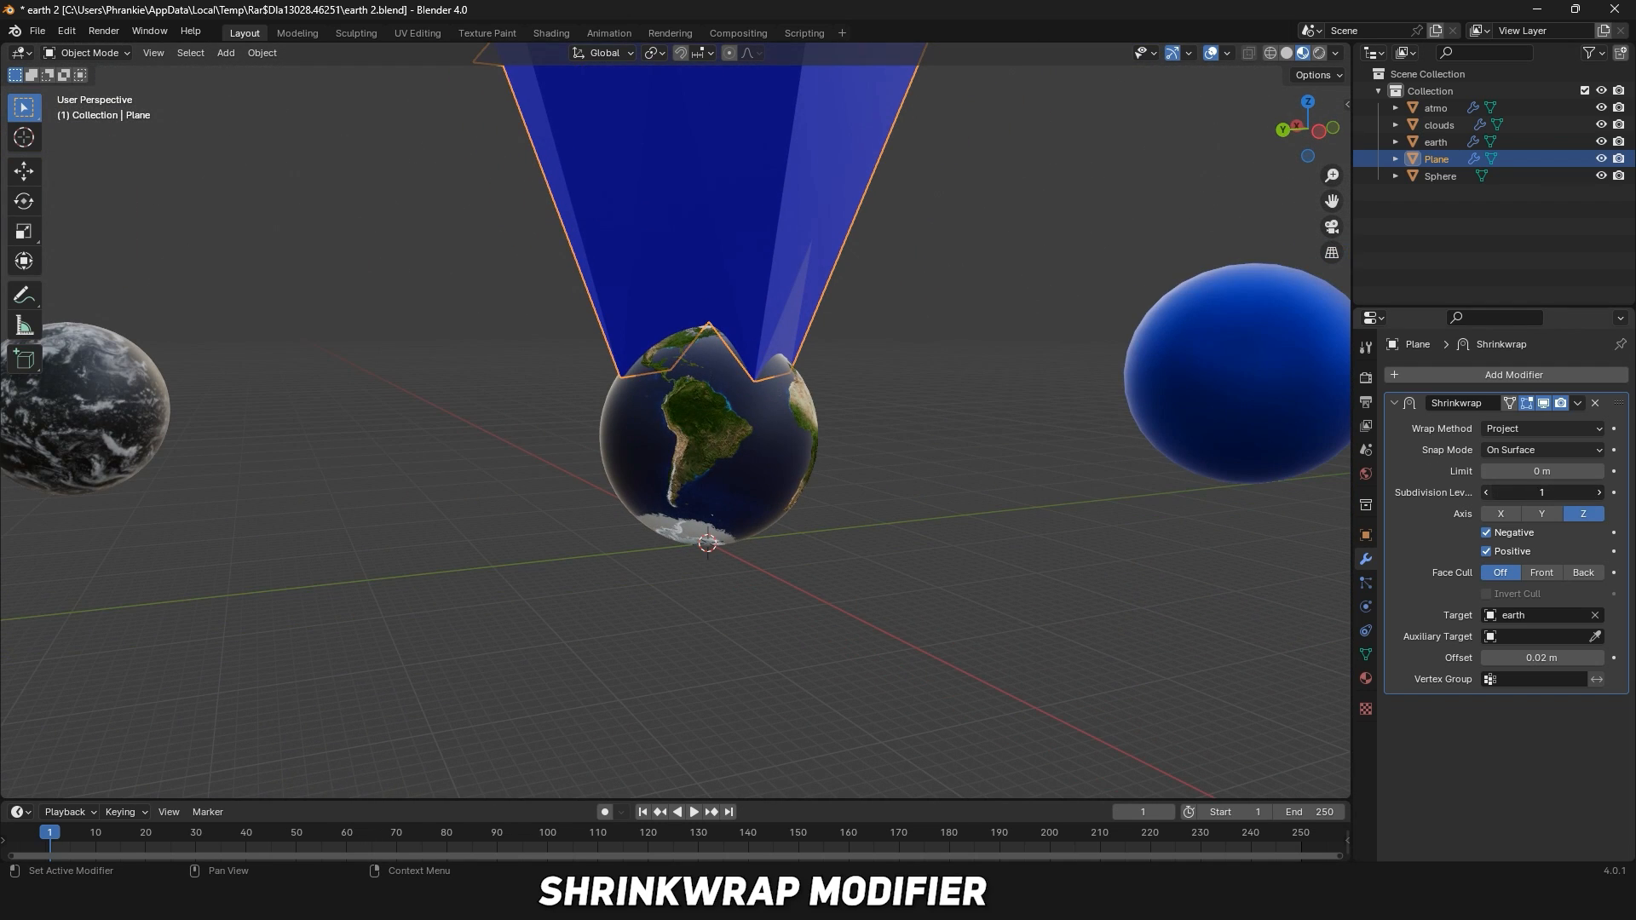
# Try out the Shrinkwrap limit and scale the Plane down above the earth.
pyautogui.moveTo(1580, 472); pyautogui.dragTo(1441, 477)
pyautogui.scroll(-2, 1325, 426)
pyautogui.press('s')
pyautogui.click(739, 143)
pyautogui.click(818, 182)
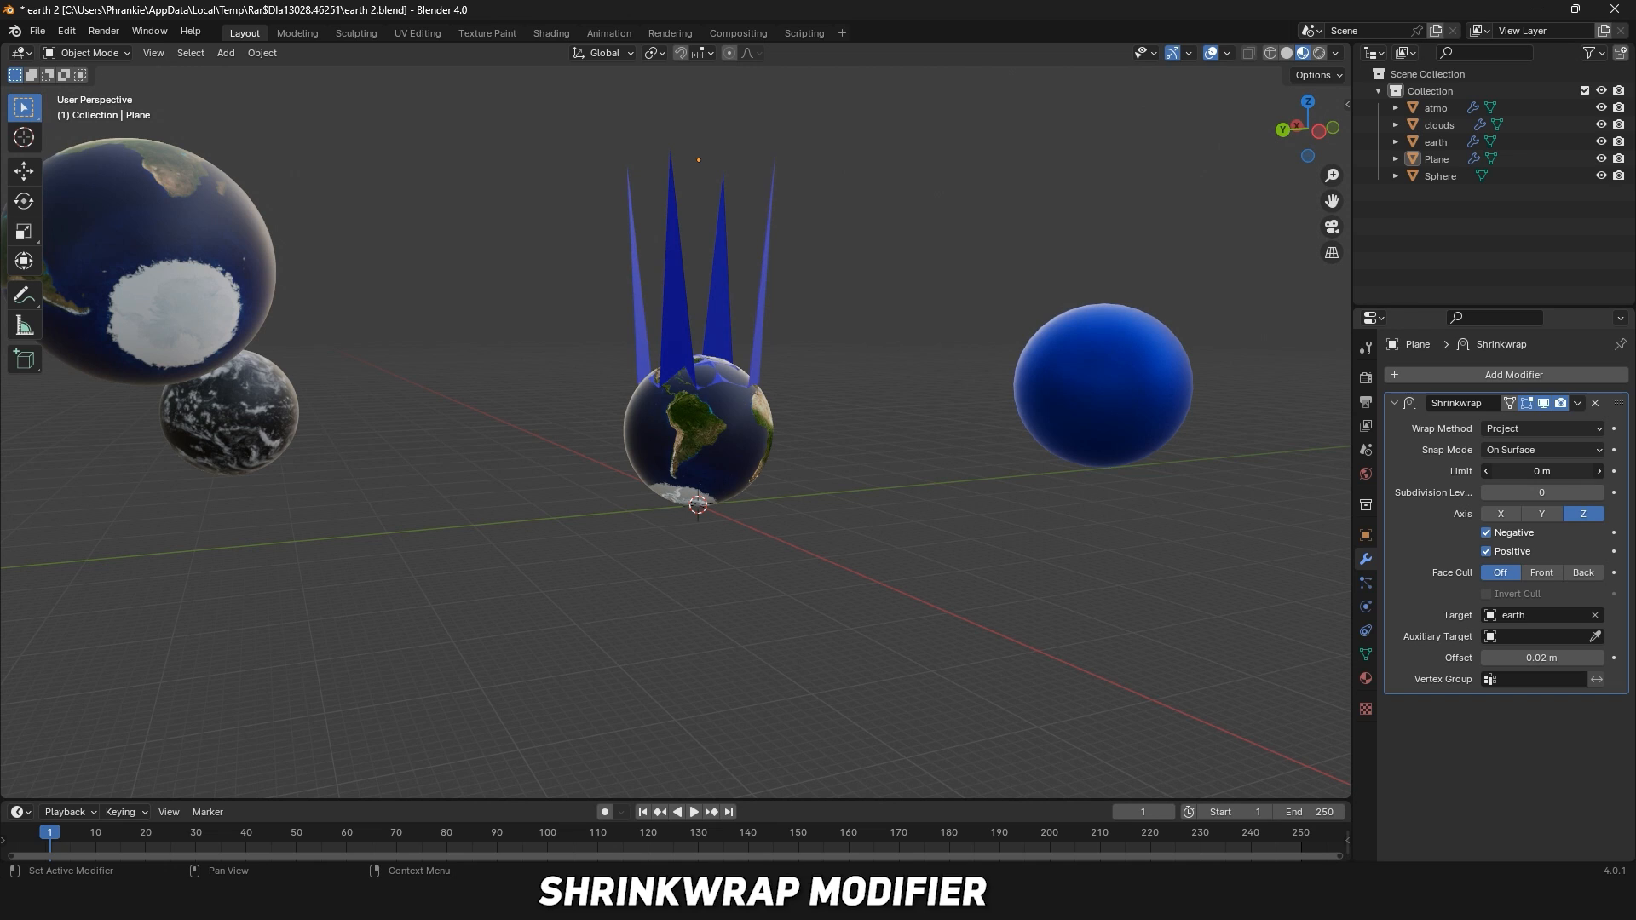
# Scale the Plane to about 0.594 so that it wraps entirely onto the earth's surface.
pyautogui.click(1437, 159)
pyautogui.press('s')
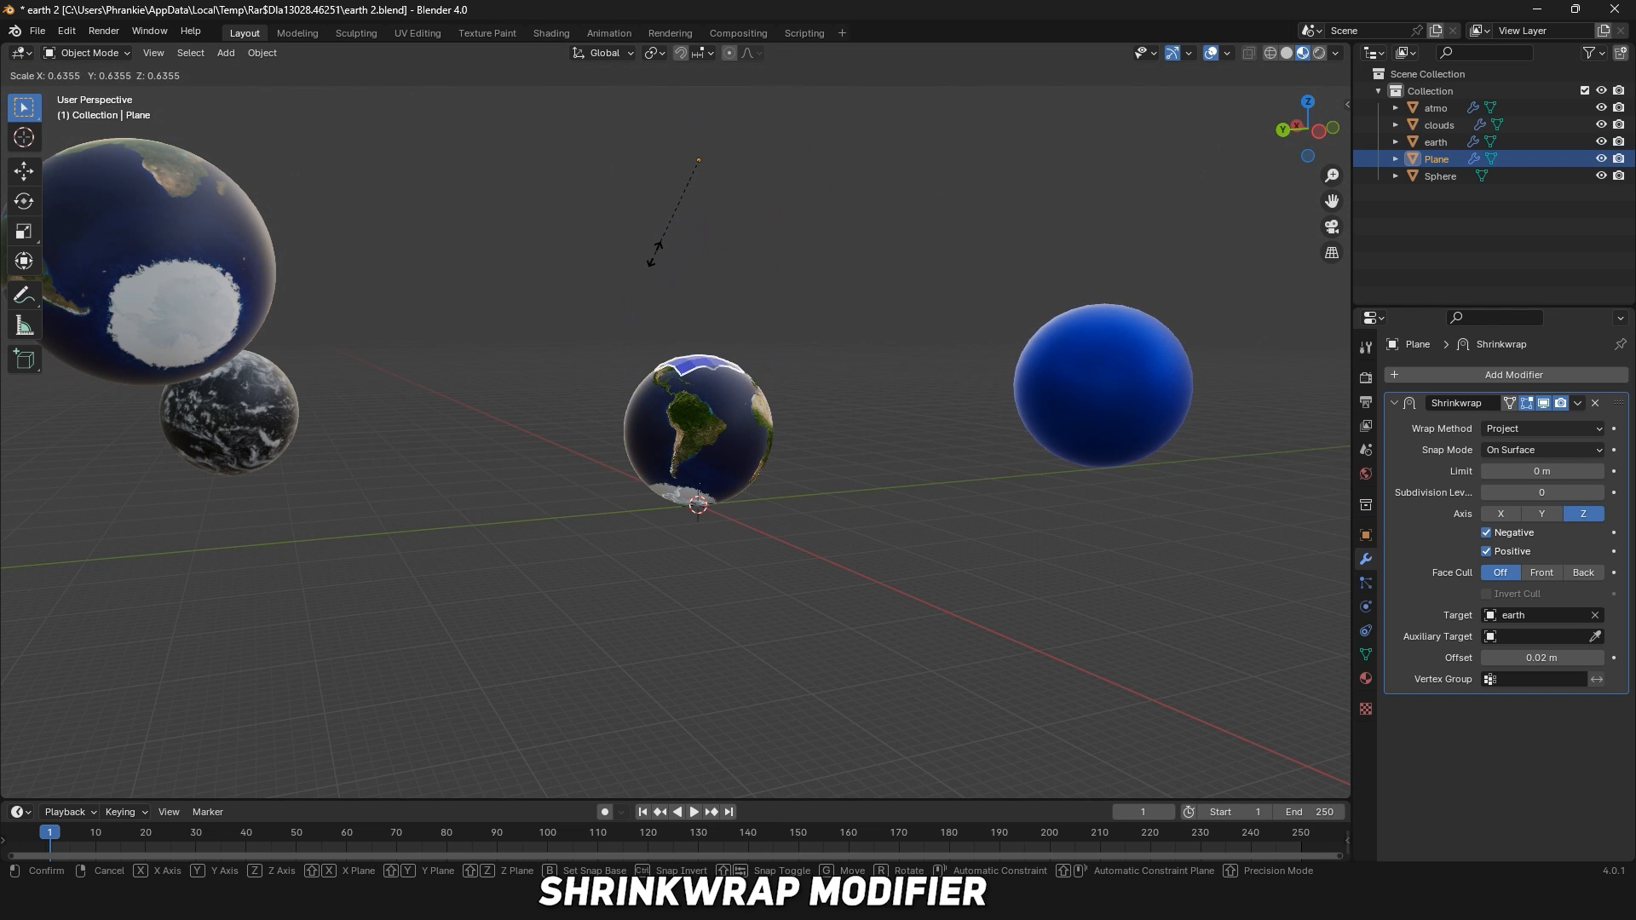
pyautogui.click(657, 258)
pyautogui.scroll(4, 750, 366)
pyautogui.moveTo(801, 371); pyautogui.dragTo(629, 426, button='middle')
pyautogui.scroll(2, 750, 409)
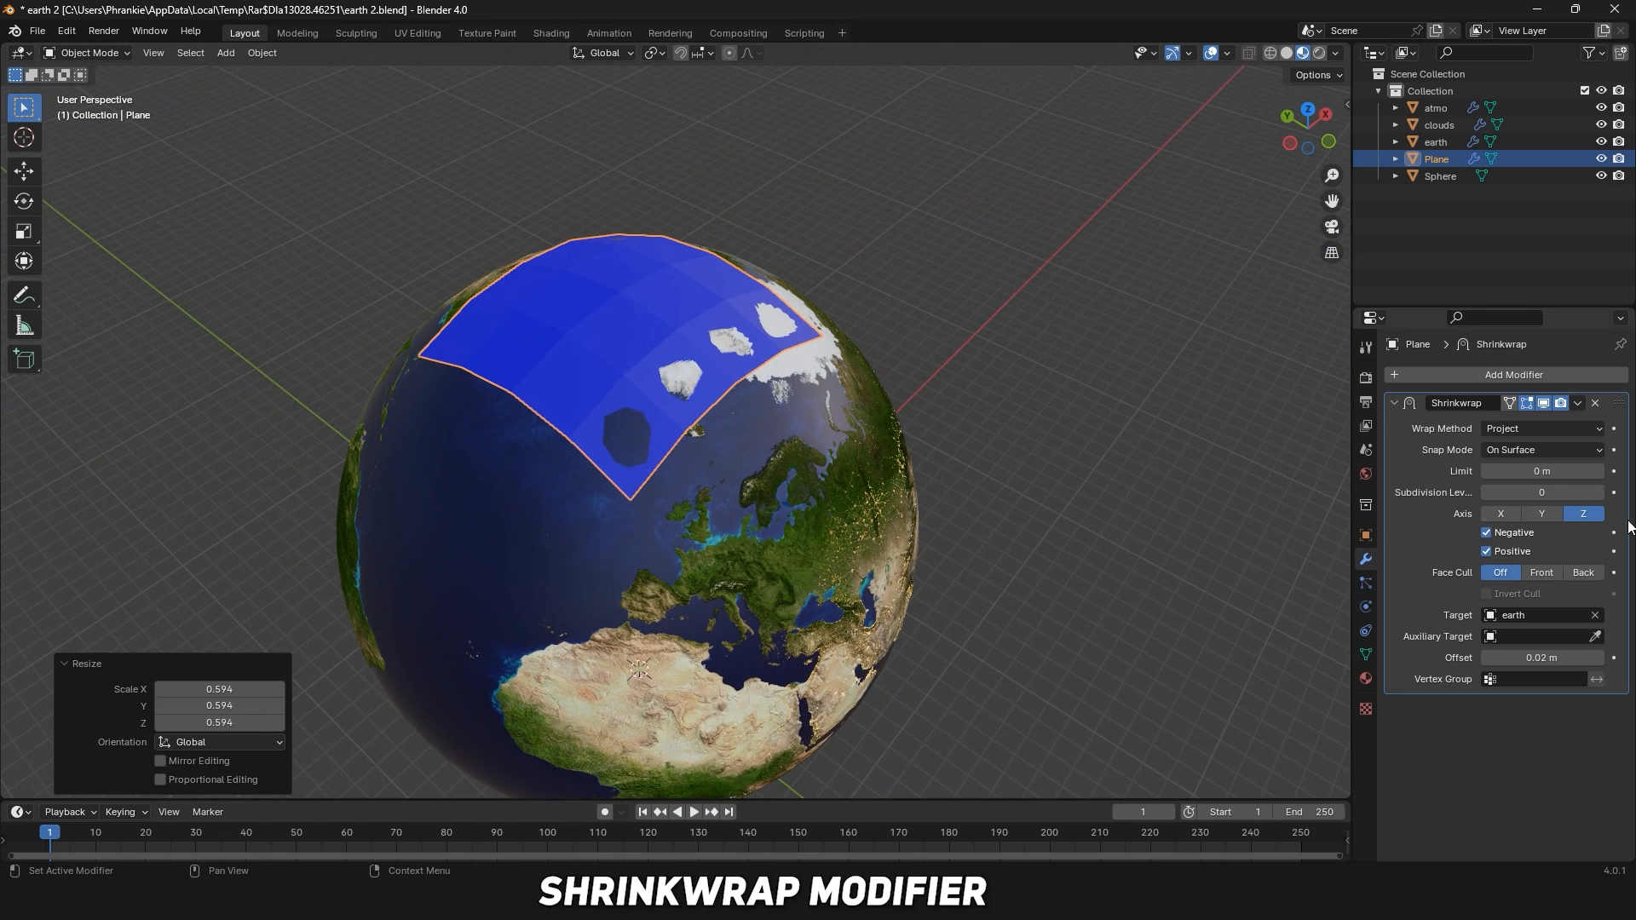
# Rescale the Plane once more and move it across the earth's surface.
pyautogui.press('s')
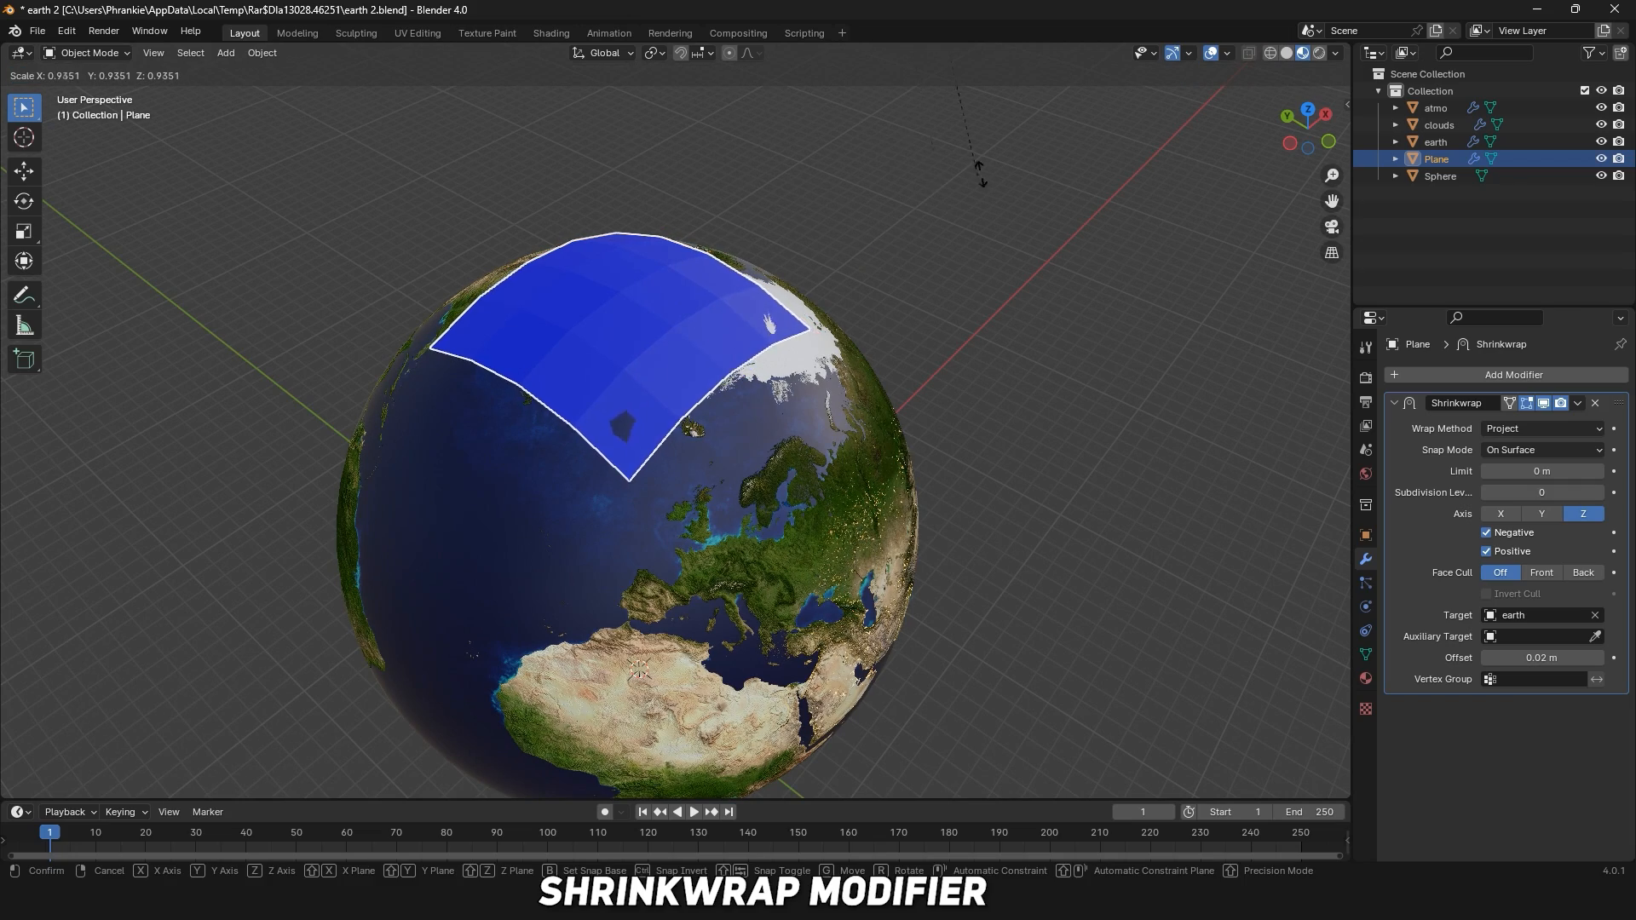
pyautogui.click(1148, 772)
pyautogui.moveTo(1151, 521); pyautogui.dragTo(1091, 579, button='middle')
pyautogui.click(750, 358)
pyautogui.press('g')
pyautogui.click(745, 397)
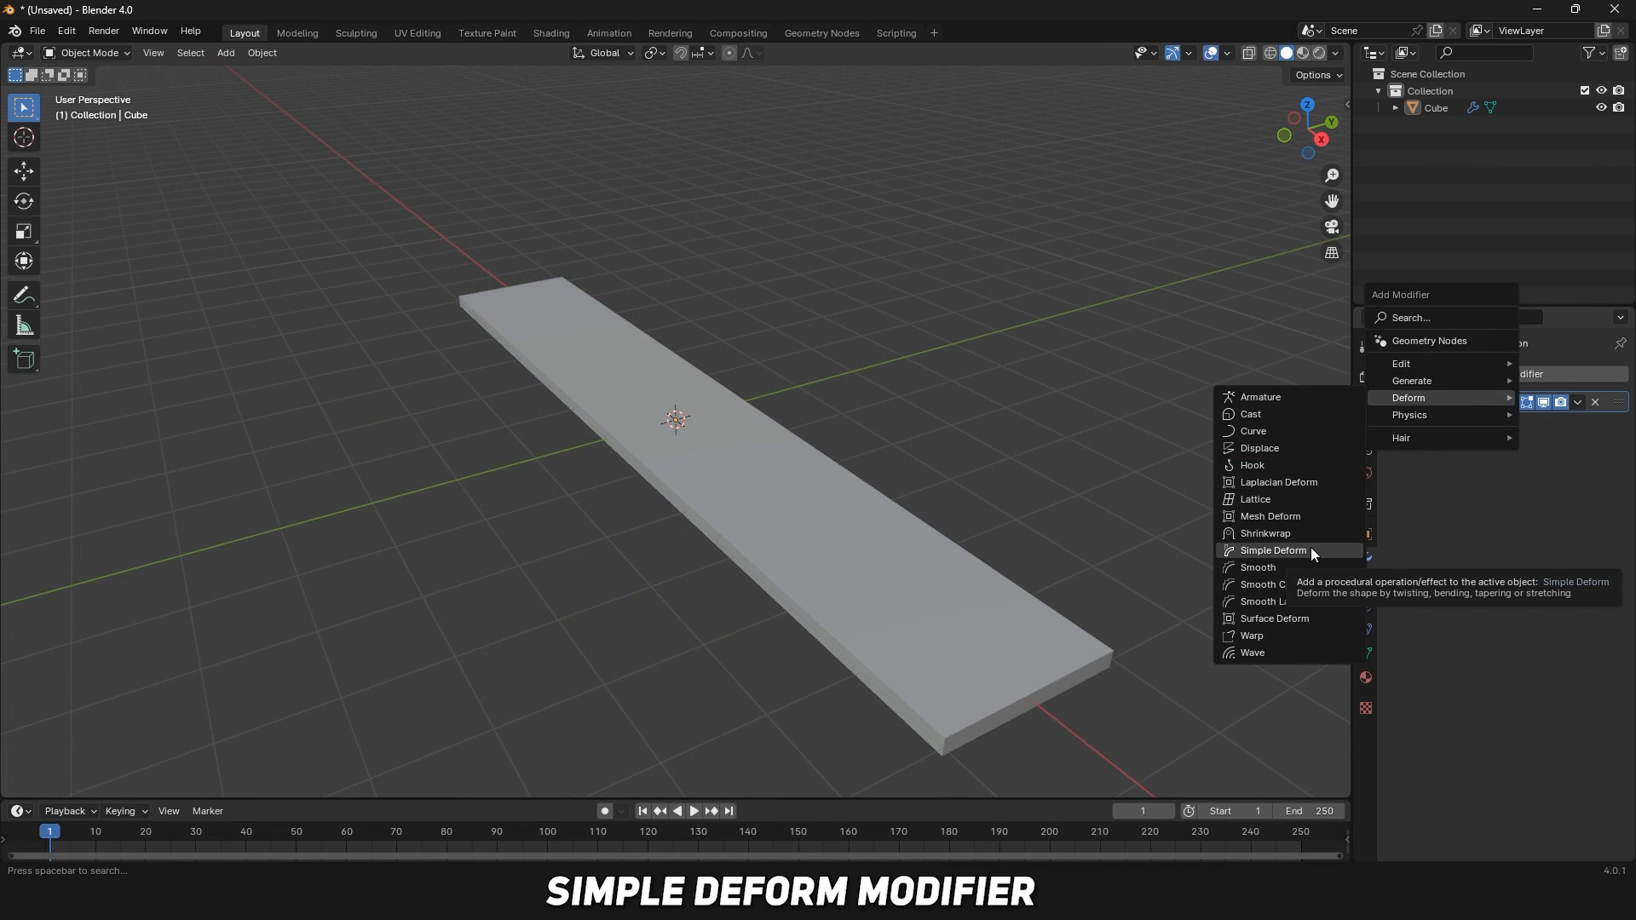
# Add a Simple Deform modifier to the bar, switch it to Bend and set the Empty as its origin.
pyautogui.click(1274, 551)
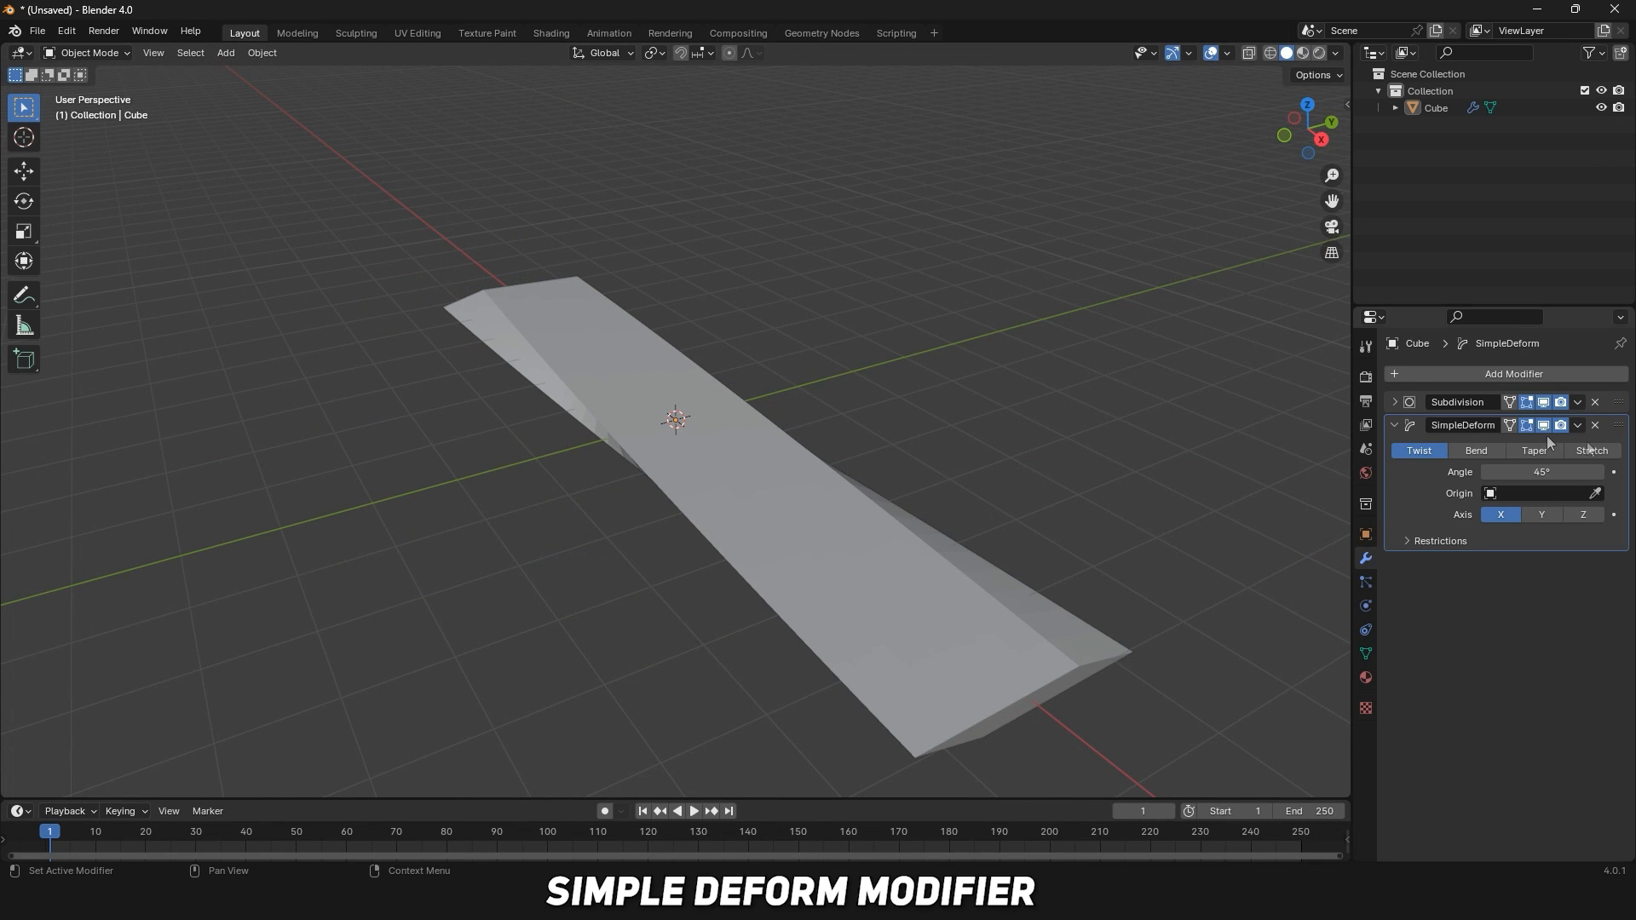
pyautogui.click(1477, 451)
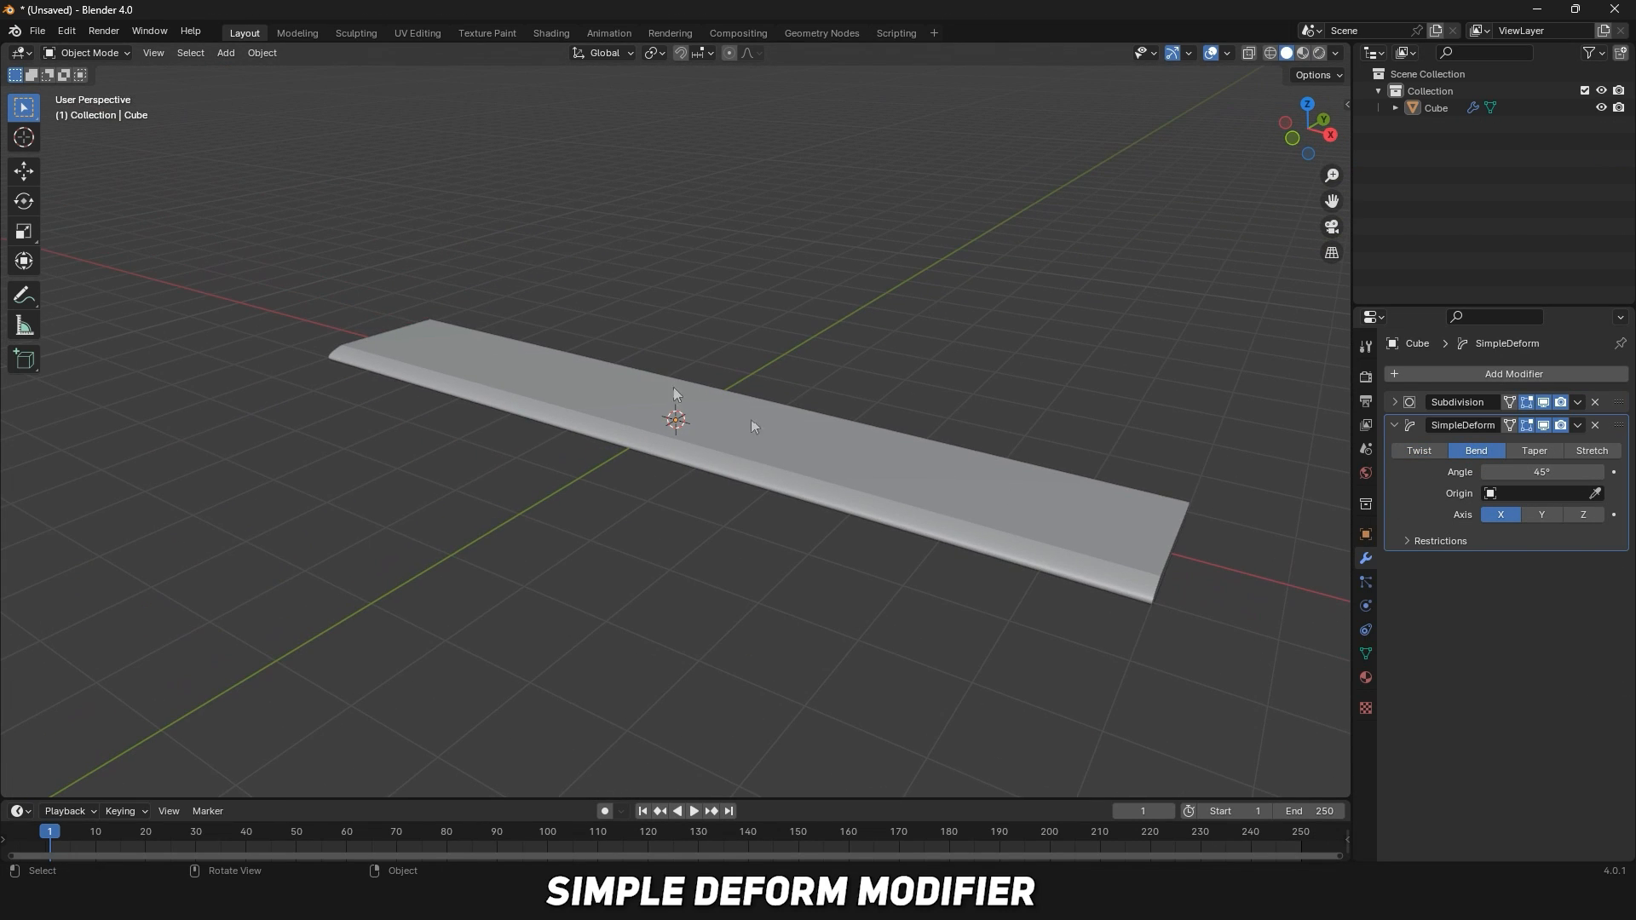
pyautogui.click(751, 422)
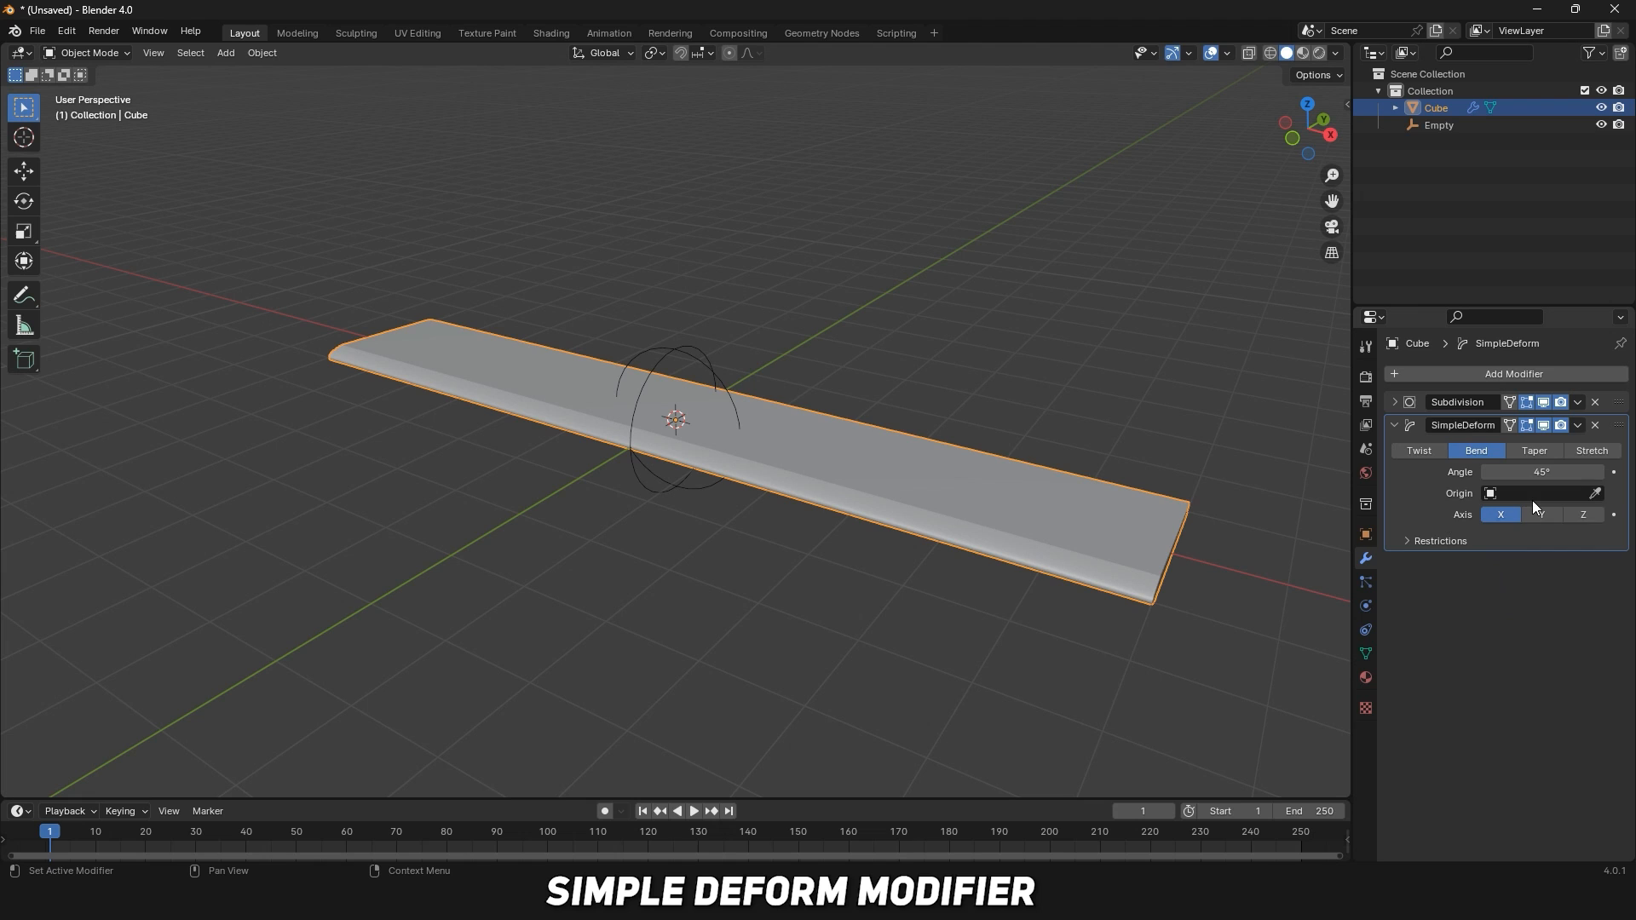
pyautogui.click(1532, 494)
pyautogui.click(1505, 520)
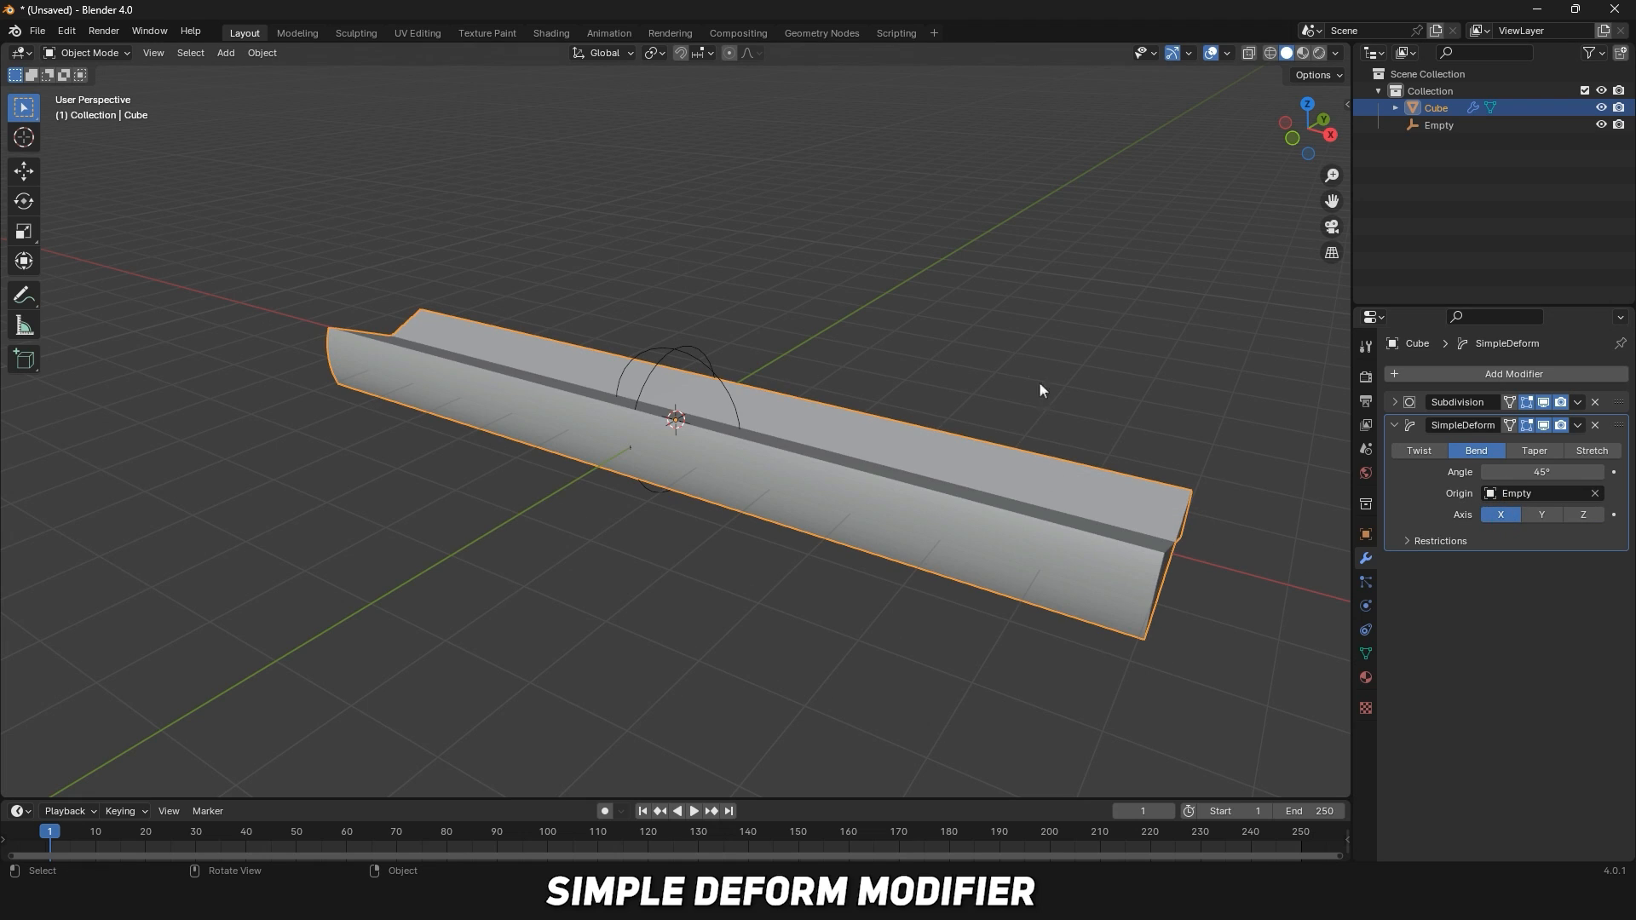
# Vary the bar's Simple Deform angle and its Stretch factor with the deformation on the Z axis.
pyautogui.click(1336, 53)
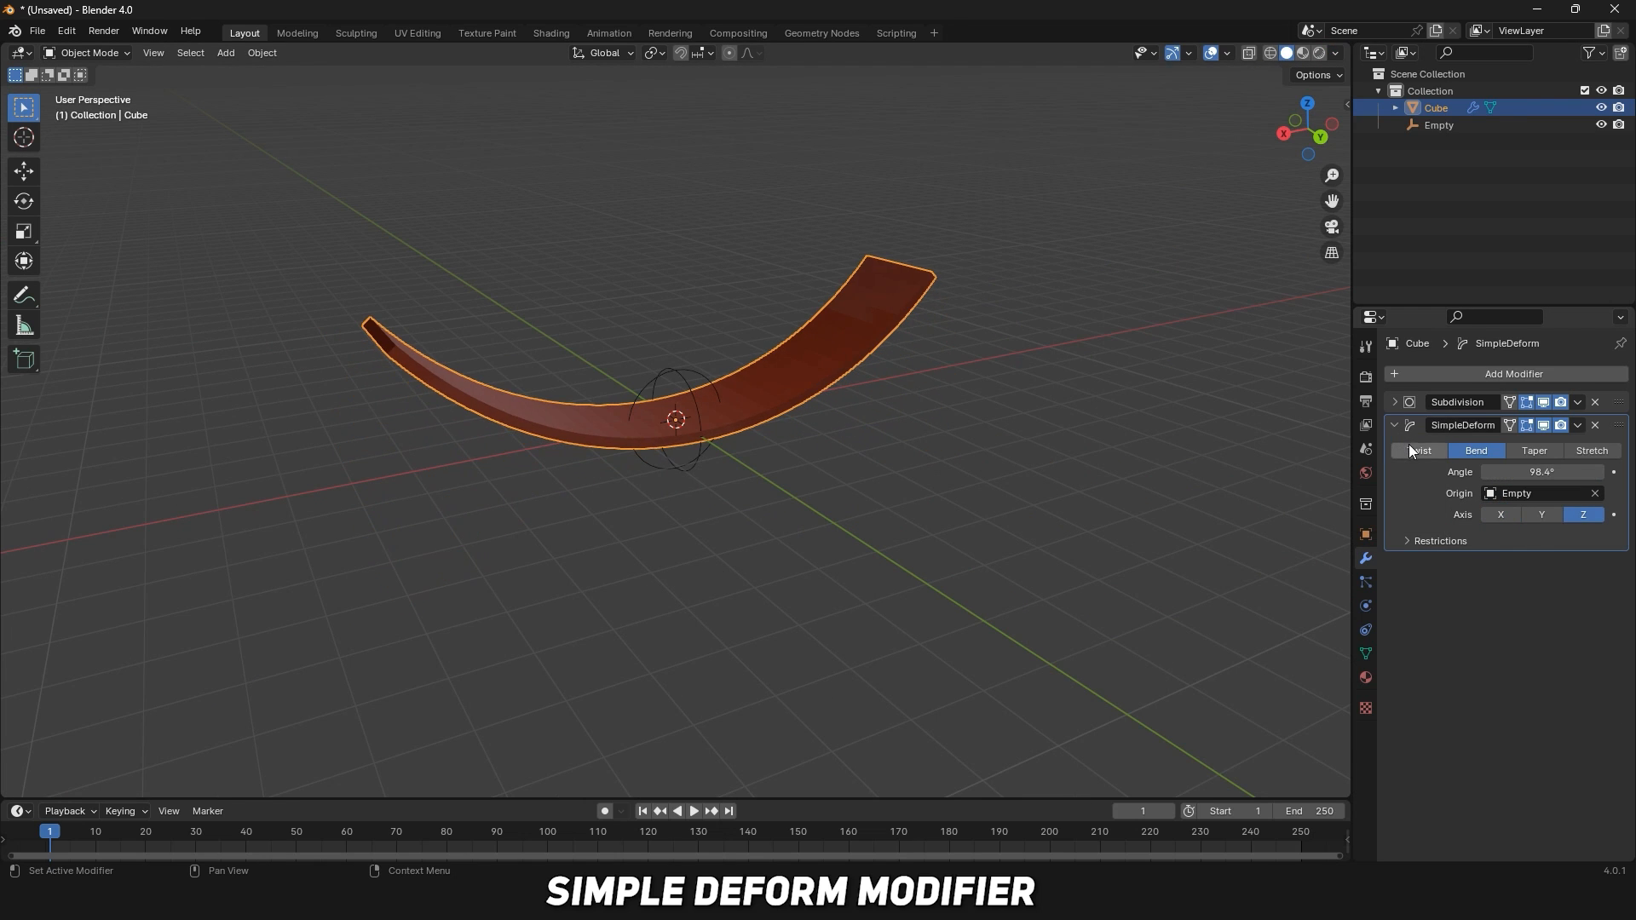
pyautogui.moveTo(1542, 472); pyautogui.dragTo(1526, 472)
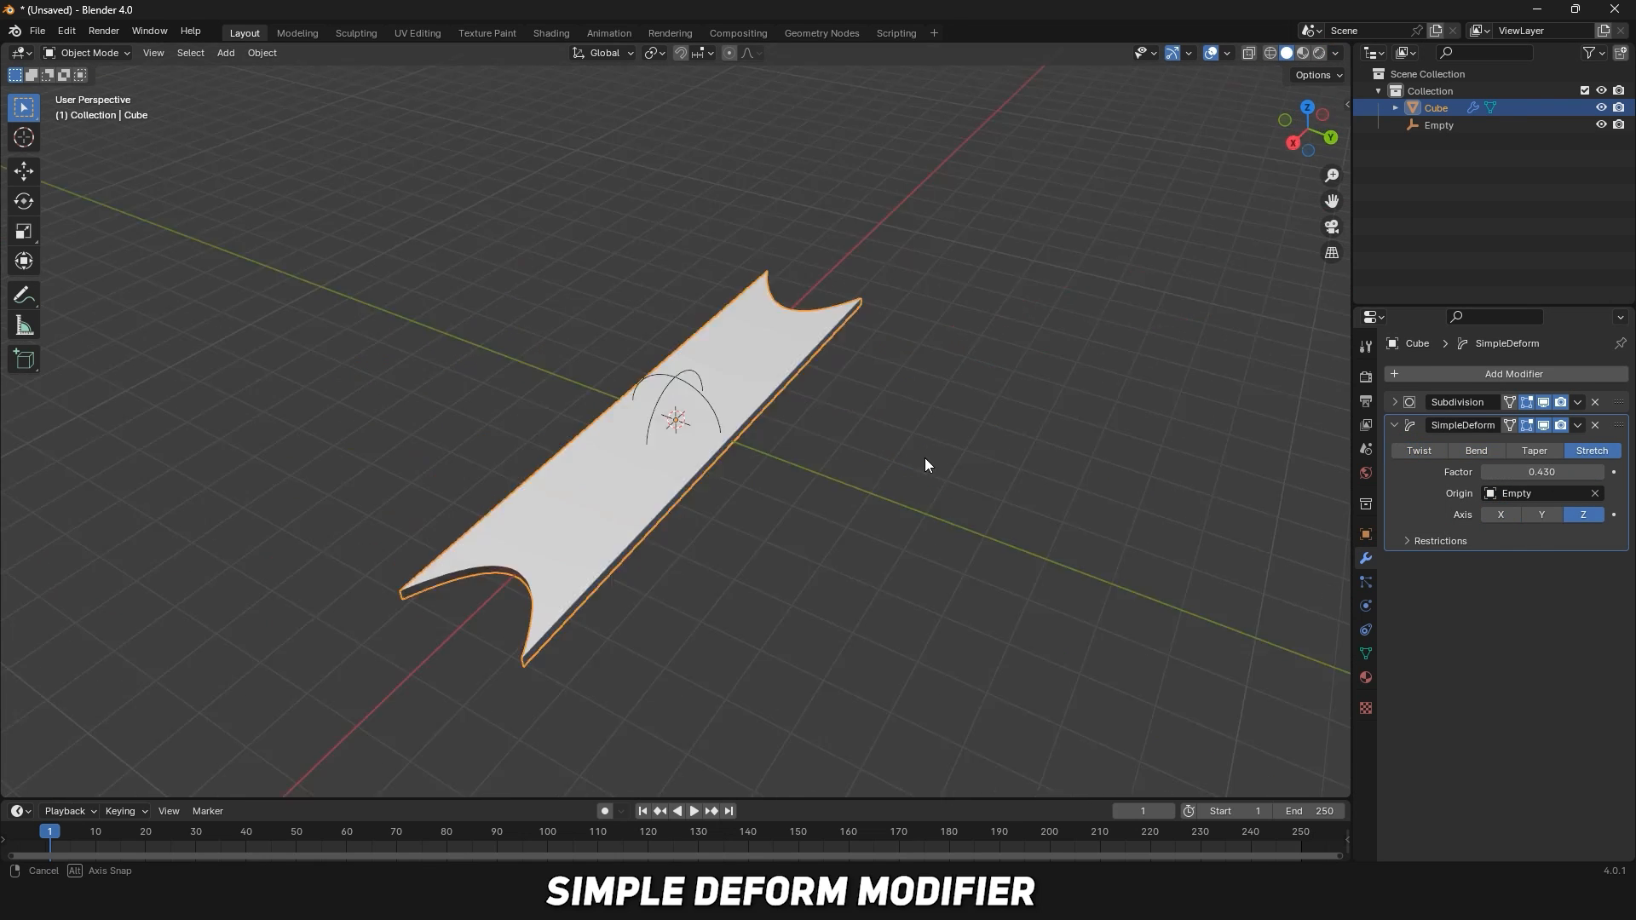
pyautogui.moveTo(923, 458); pyautogui.dragTo(1005, 477, button='middle')
pyautogui.moveTo(1543, 472)
pyautogui.mouseDown()
pyautogui.moveTo(1568, 472)
pyautogui.moveTo(1518, 473)
pyautogui.mouseUp()
pyautogui.click(1335, 52)
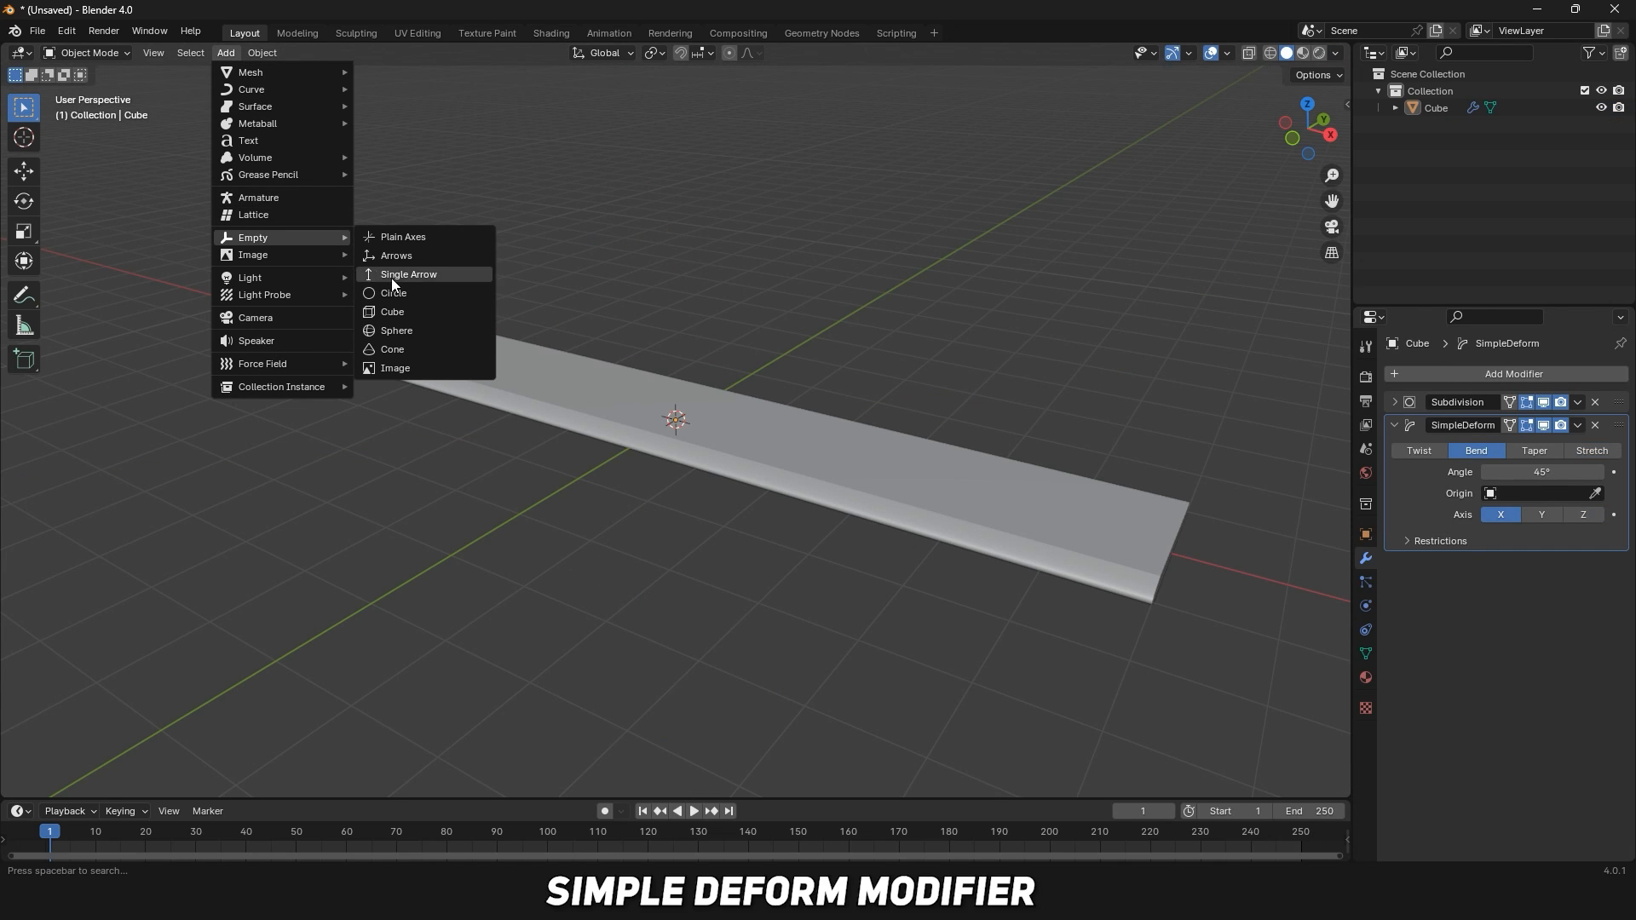
# Add a sphere-shaped Empty and use it as the origin of the bar's 45° bend about X.
pyautogui.click(447, 330)
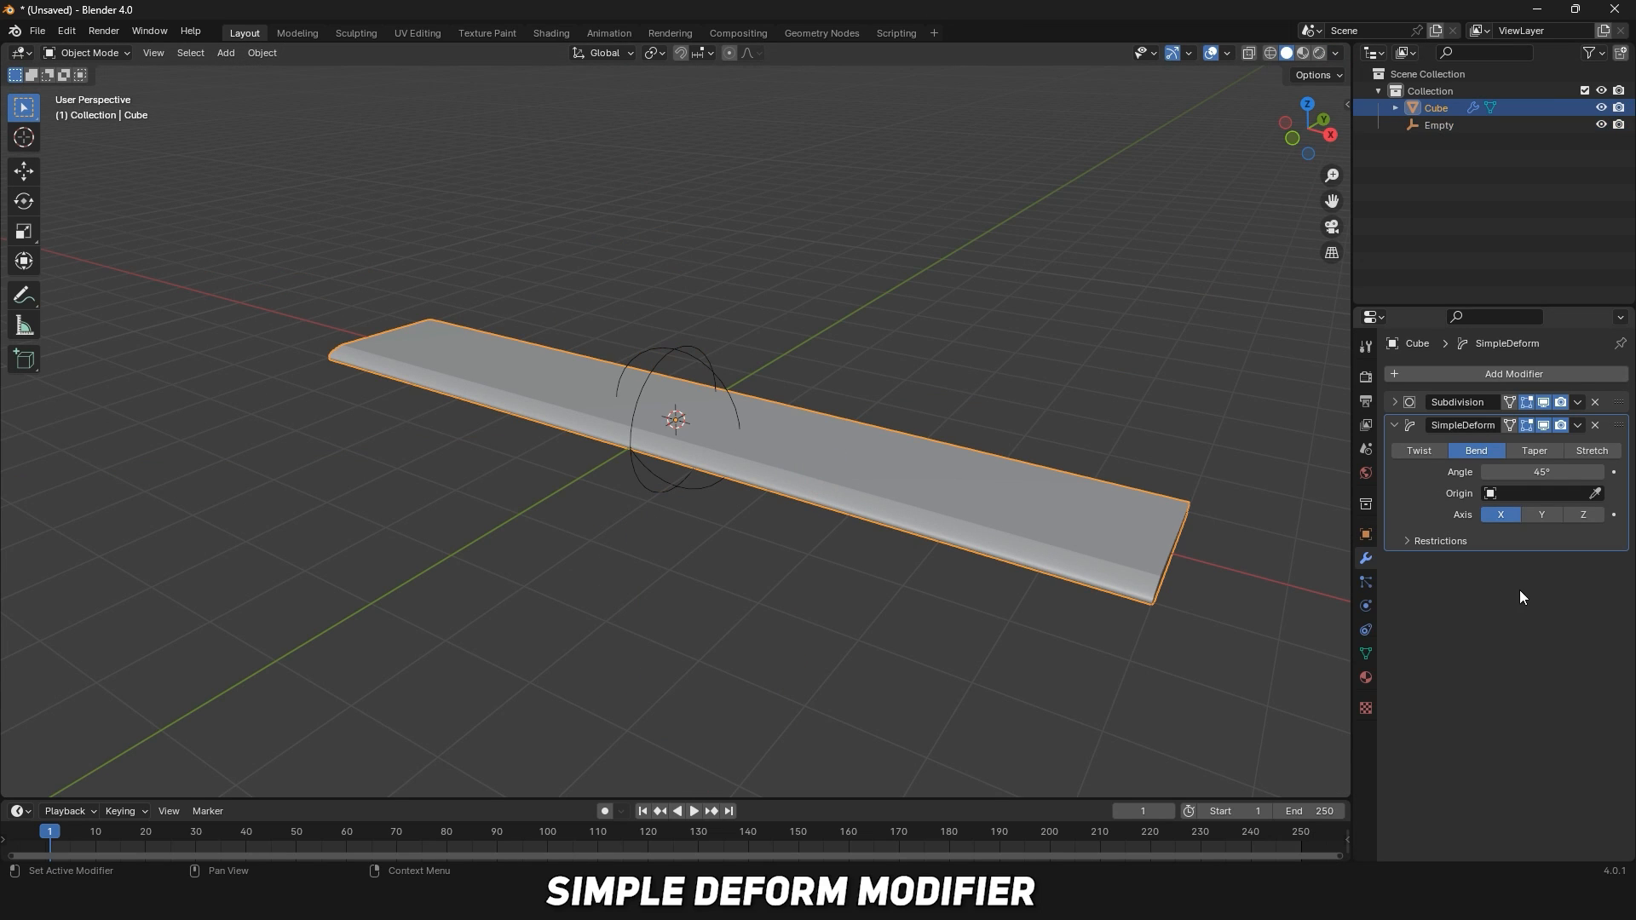
pyautogui.click(1502, 515)
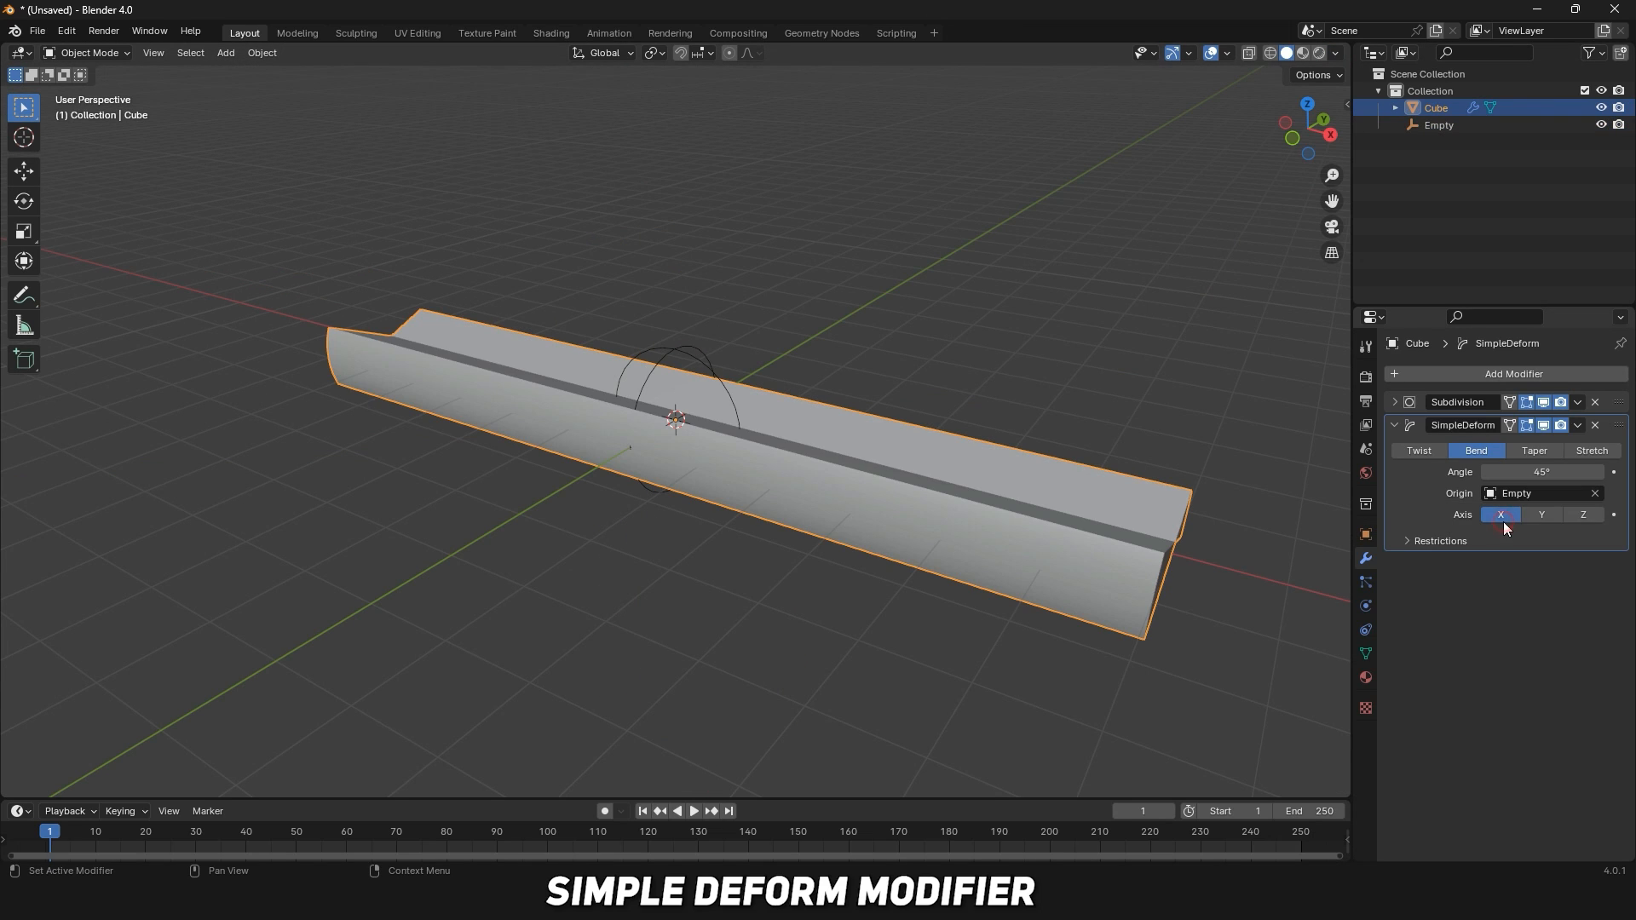
# Change the viewport's solid shading to a dark red MatCap.
pyautogui.click(1336, 53)
pyautogui.click(1326, 136)
pyautogui.click(1321, 176)
pyautogui.click(1323, 294)
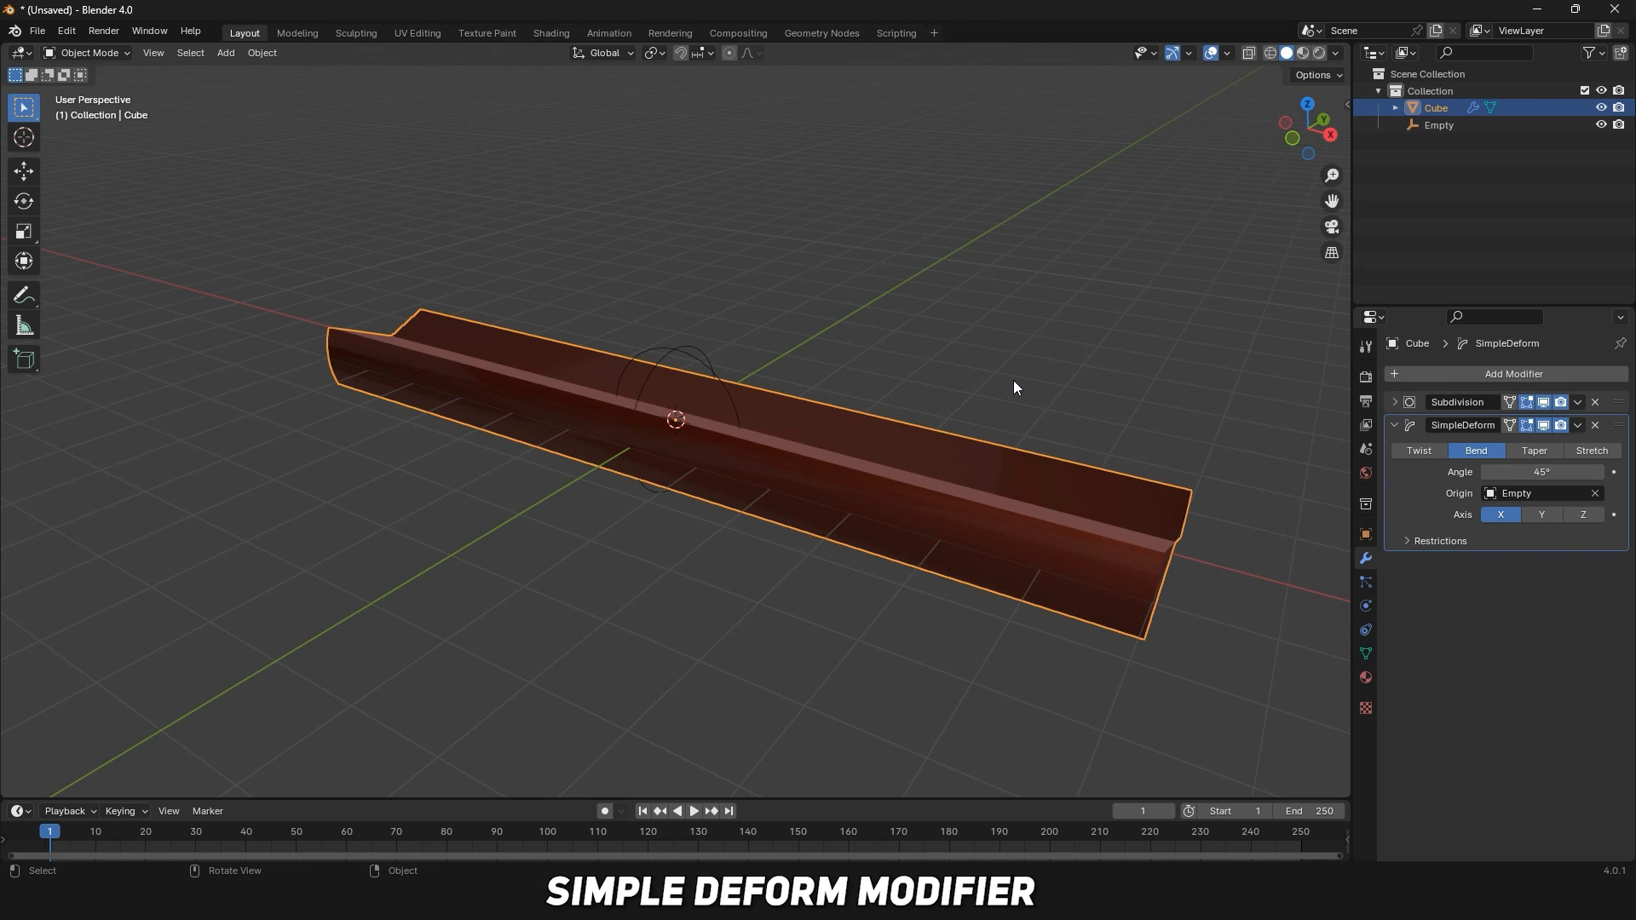
# Switch the bar's bend axis to Y and compare it with bending about Z.
pyautogui.moveTo(1014, 380)
pyautogui.mouseDown(button='middle')
pyautogui.moveTo(873, 385)
pyautogui.moveTo(920, 345)
pyautogui.mouseUp(button='middle')
pyautogui.click(1547, 516)
pyautogui.moveTo(1193, 490); pyautogui.dragTo(91, 520, button='middle')
pyautogui.click(1576, 516)
pyautogui.moveTo(929, 482); pyautogui.dragTo(543, 489, button='middle')
# Set the Empty's X rotation to 90° so that the bar bends upward.
pyautogui.click(720, 393)
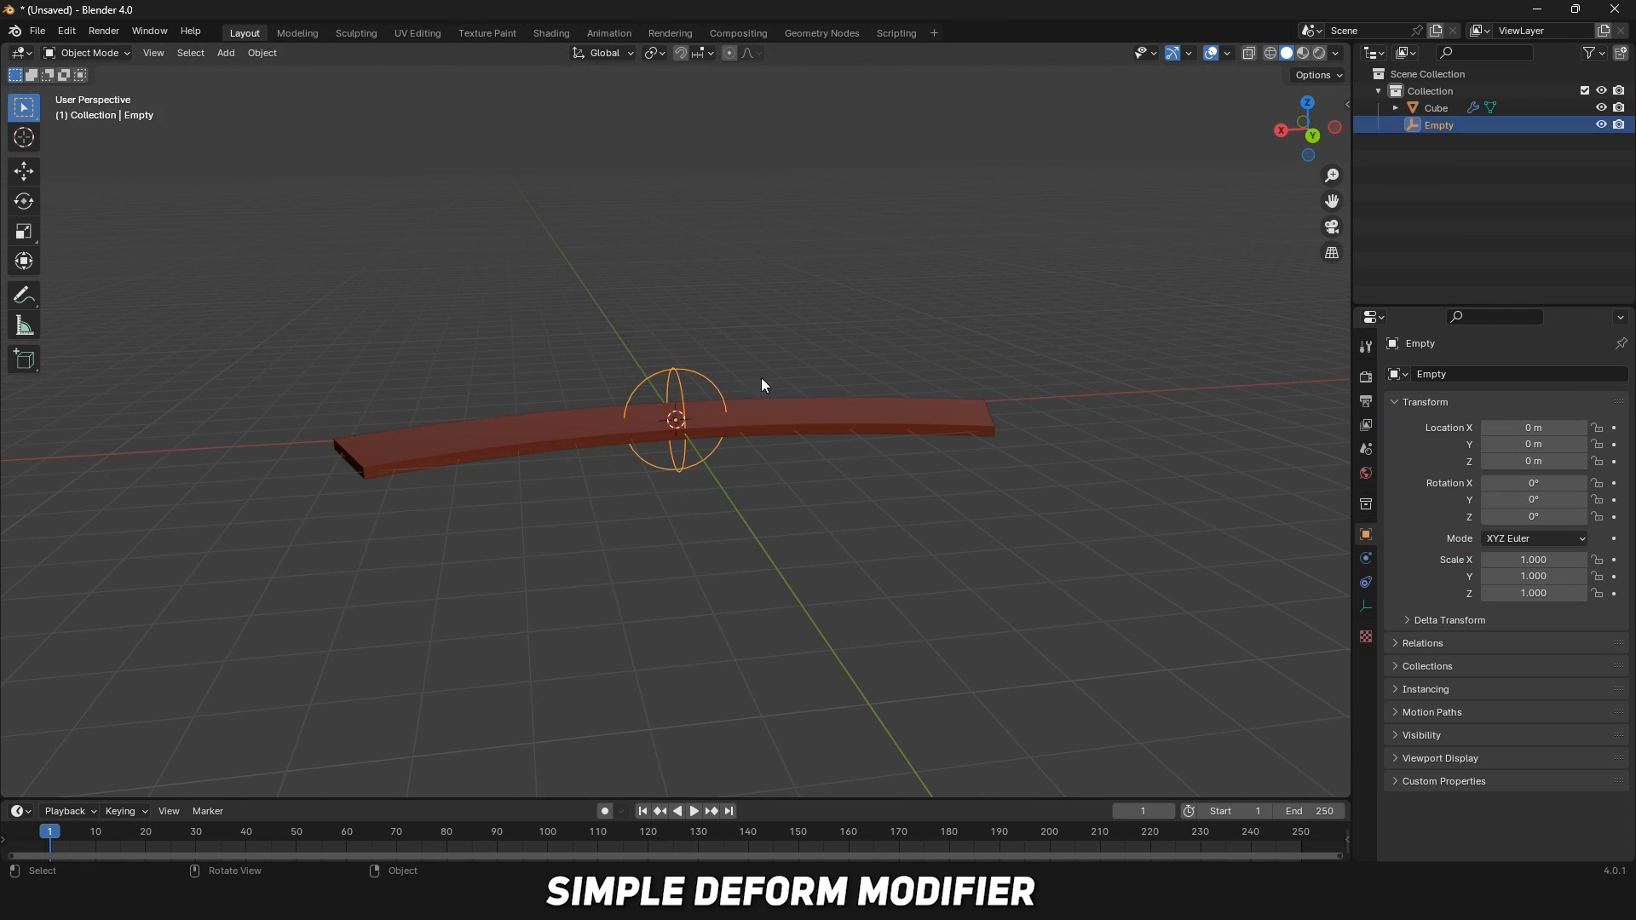
pyautogui.write('90')
pyautogui.press('Return')
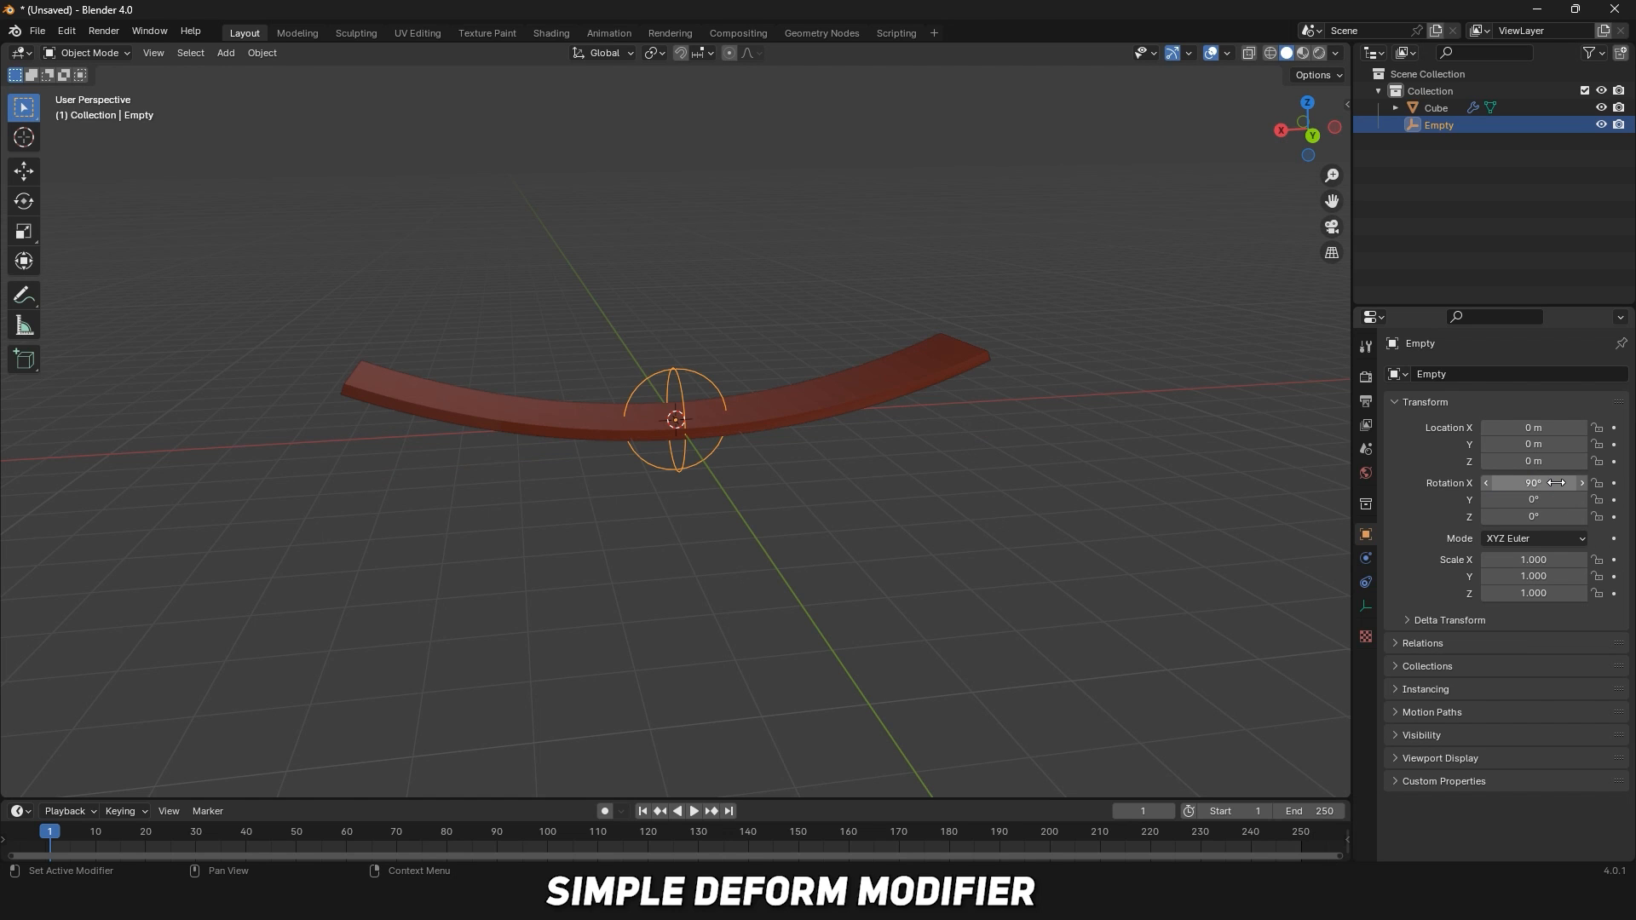
pyautogui.moveTo(896, 433); pyautogui.dragTo(934, 443, button='middle')
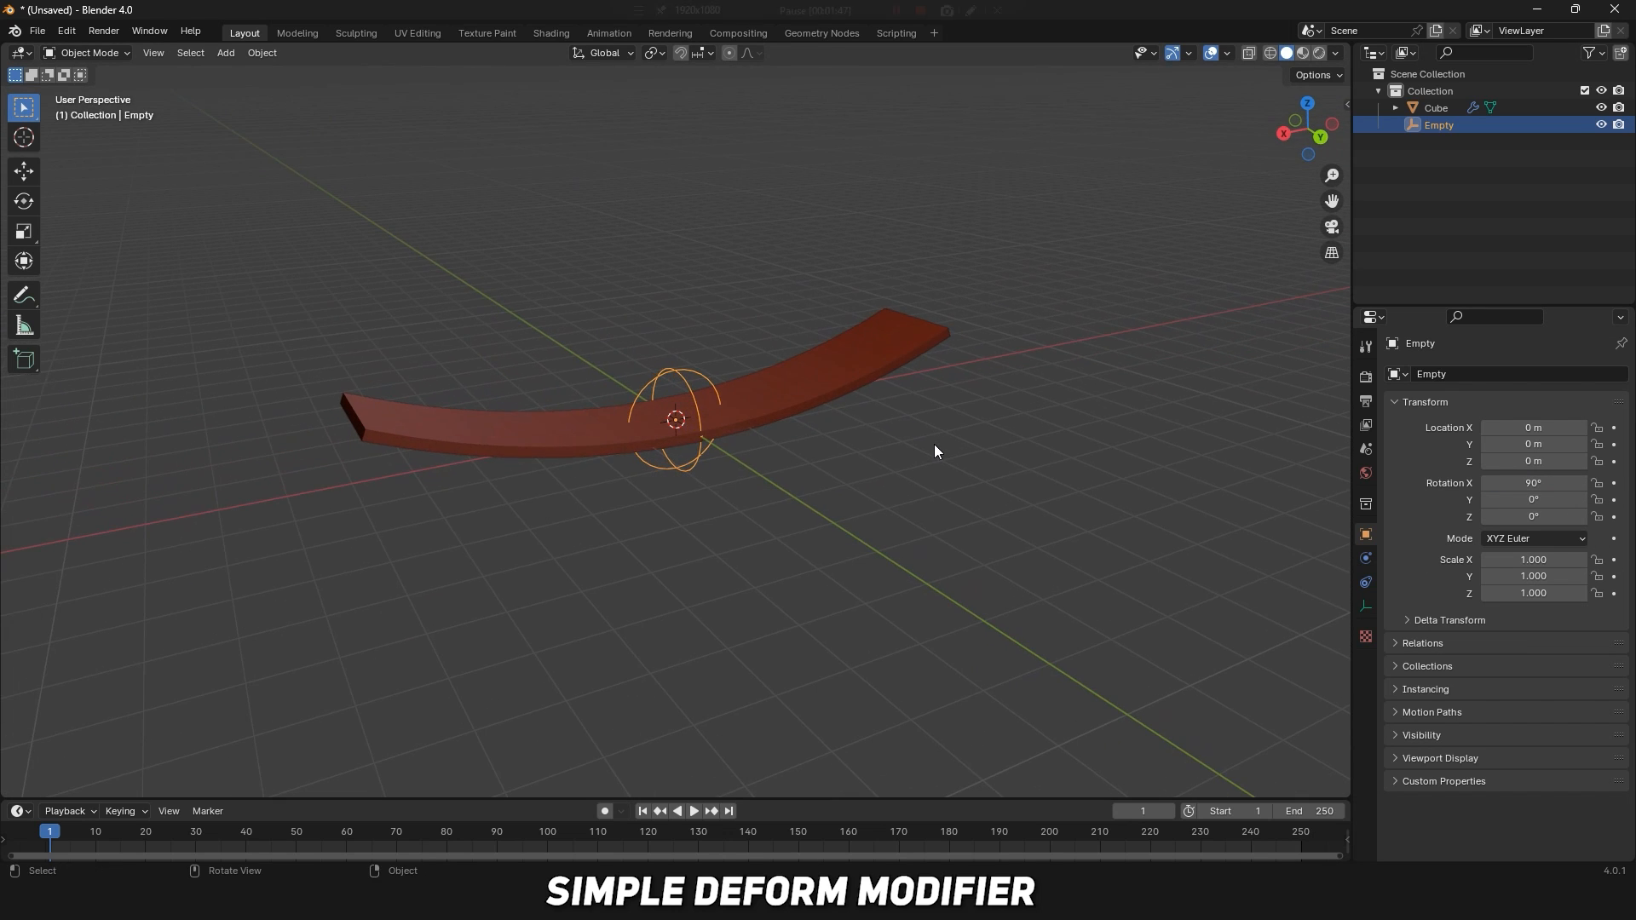
# Select the bar, set its Simple Deform mode to Stretch and adjust the stretch factor.
pyautogui.click(869, 366)
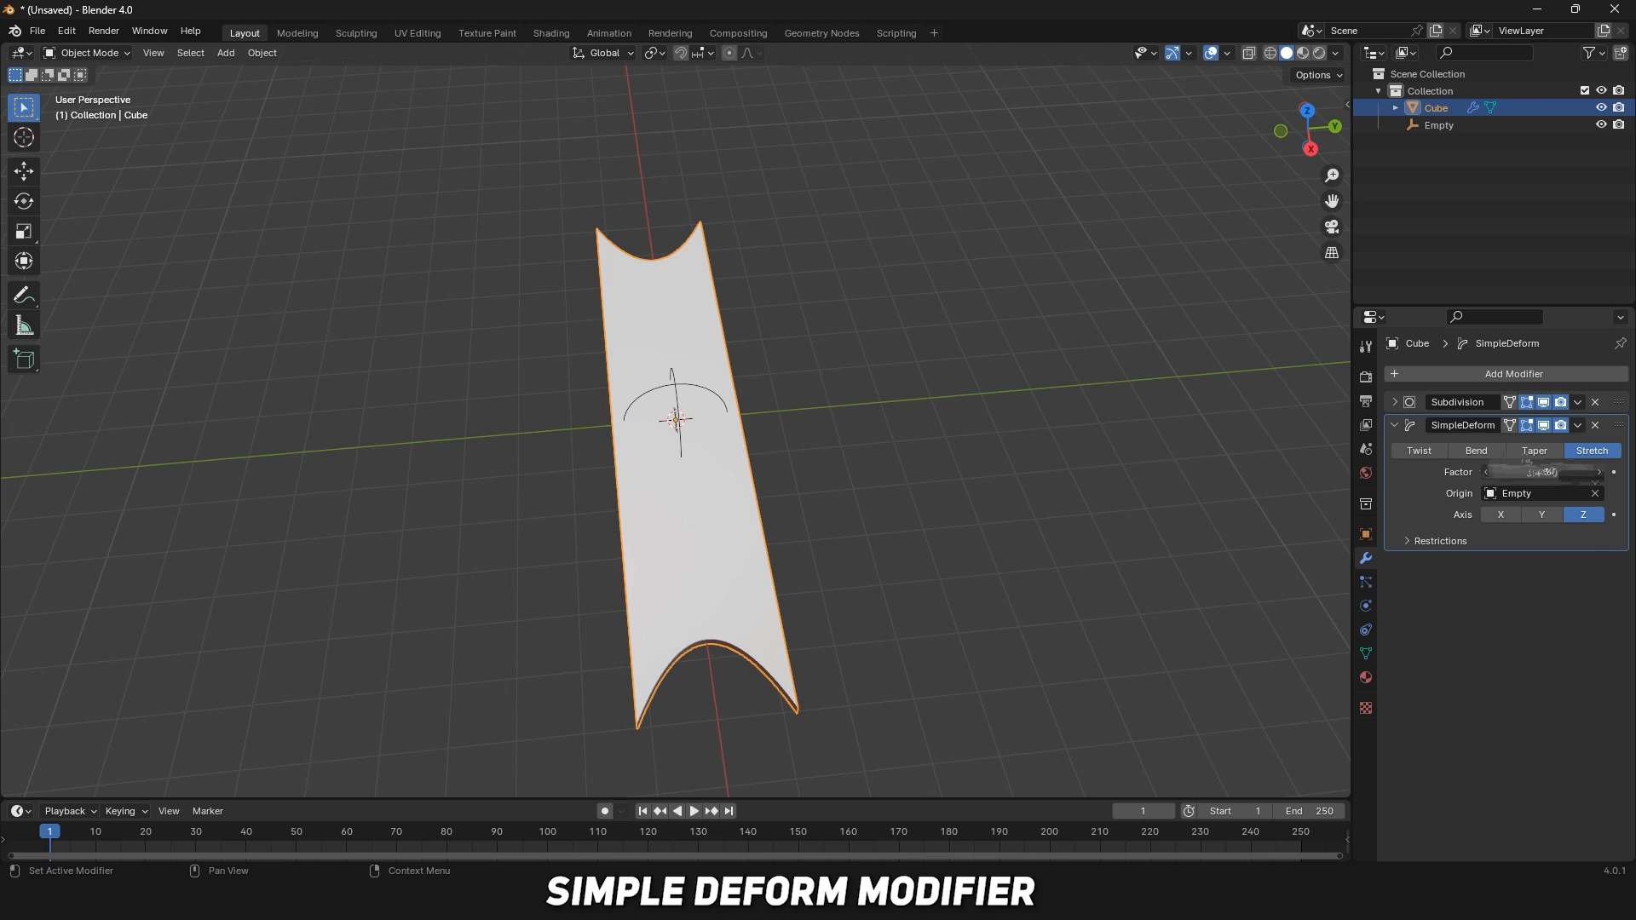
pyautogui.moveTo(1543, 472)
pyautogui.mouseDown()
pyautogui.moveTo(1577, 472)
pyautogui.moveTo(1531, 475)
pyautogui.mouseUp()
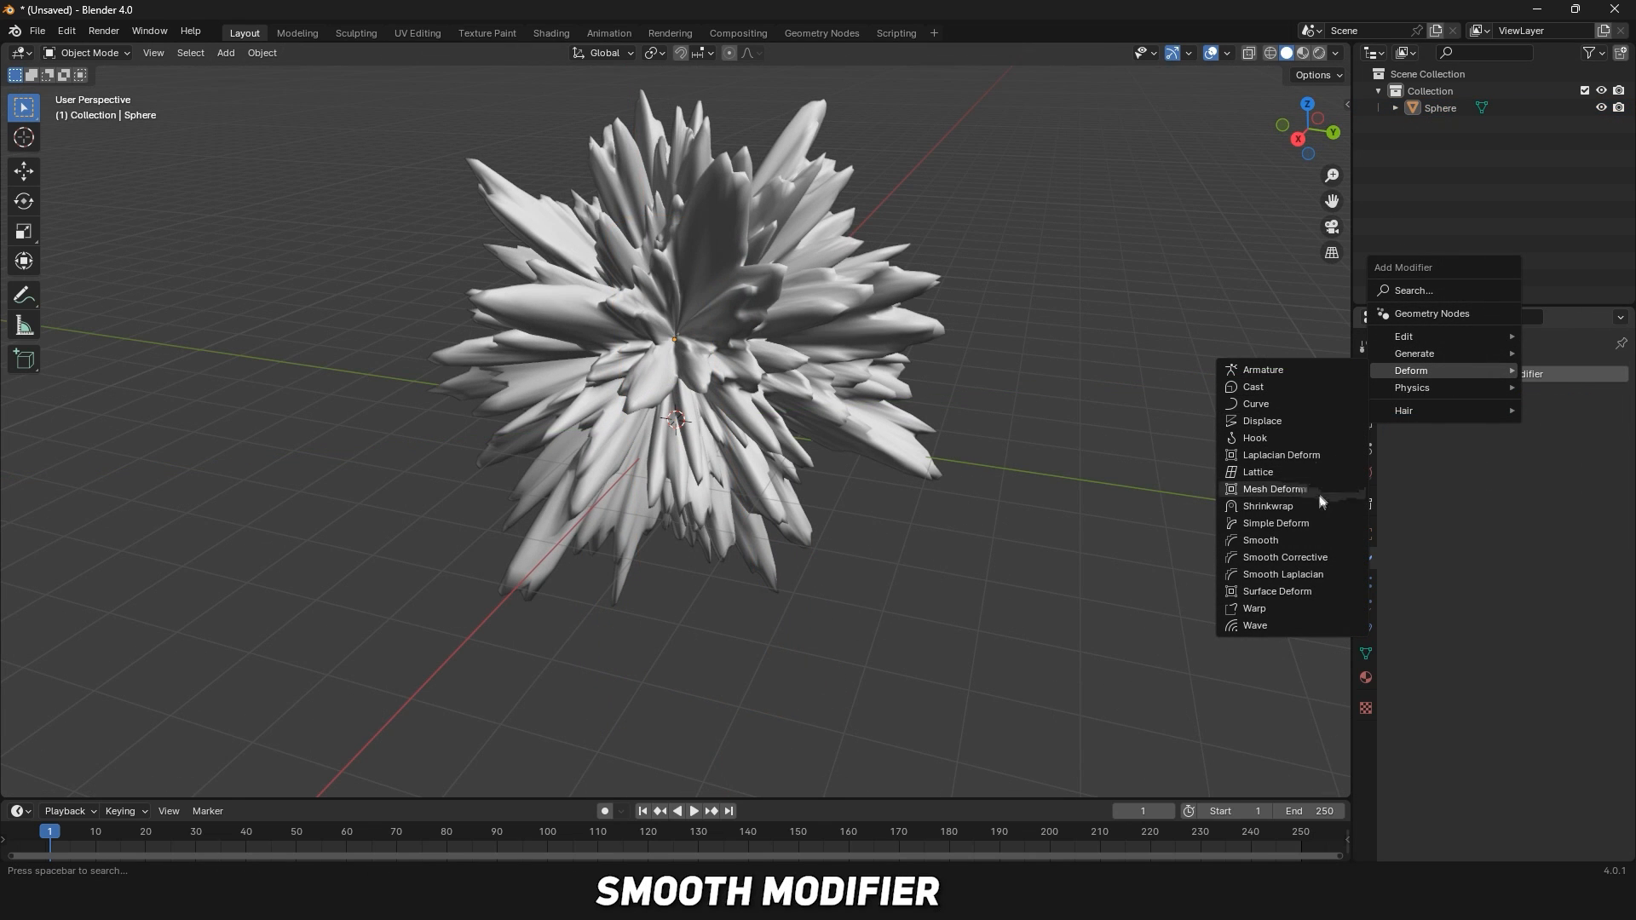
# Add a Smooth modifier to the spiky Sphere and raise its factor to about 1.997.
pyautogui.click(1300, 541)
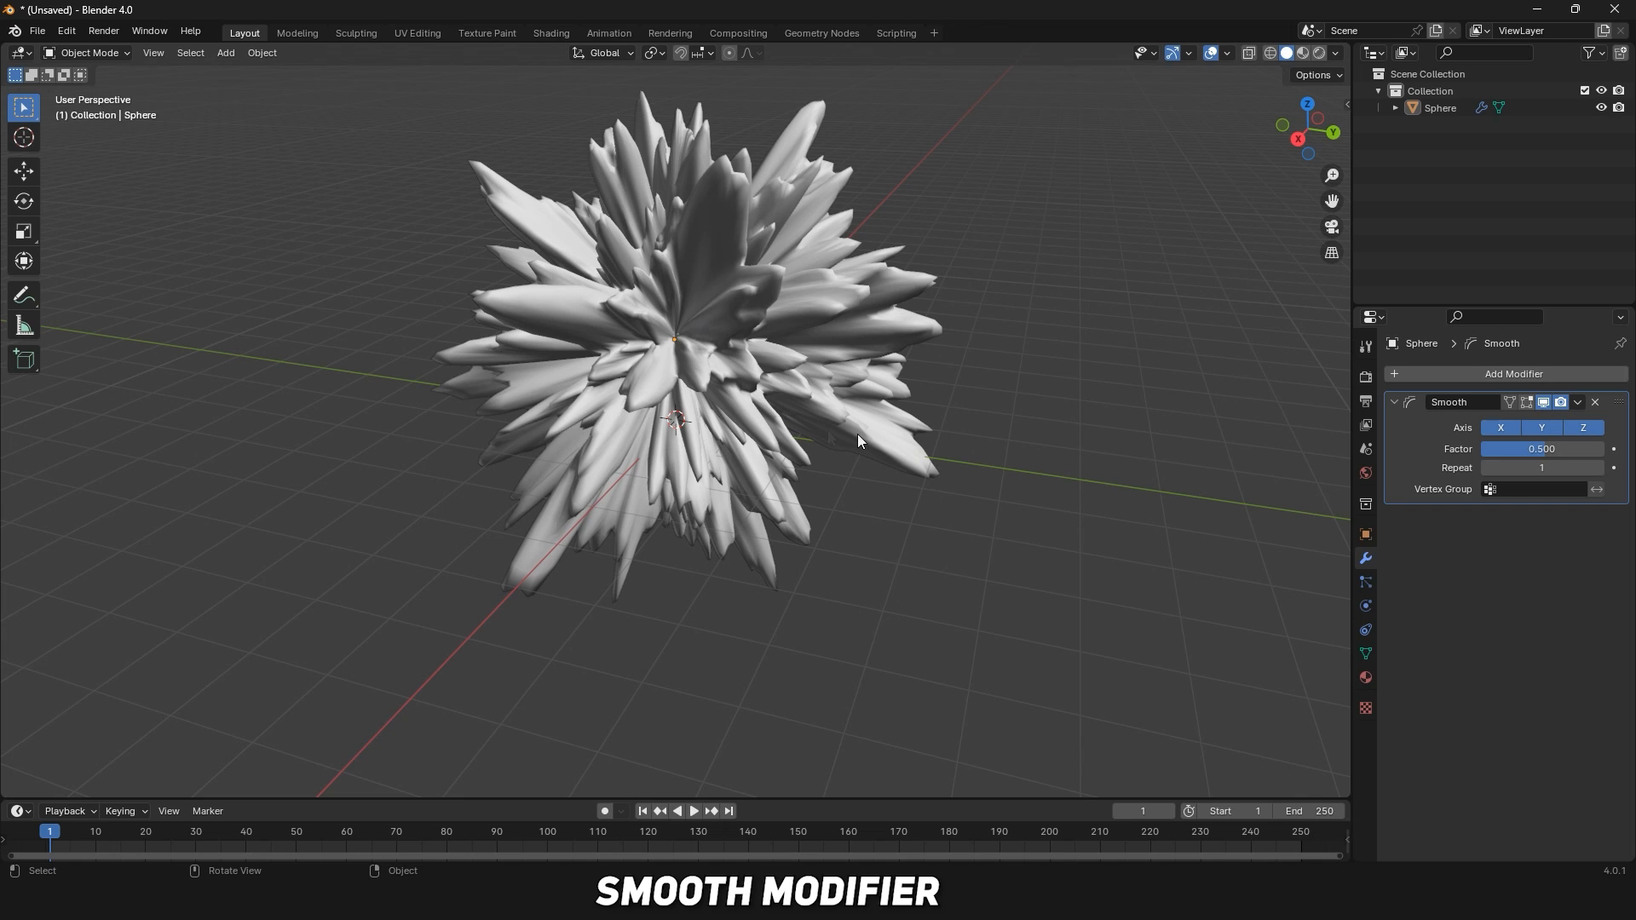
pyautogui.scroll(3, 750, 340)
pyautogui.scroll(-1, 750, 340)
pyautogui.scroll(-1, 750, 340)
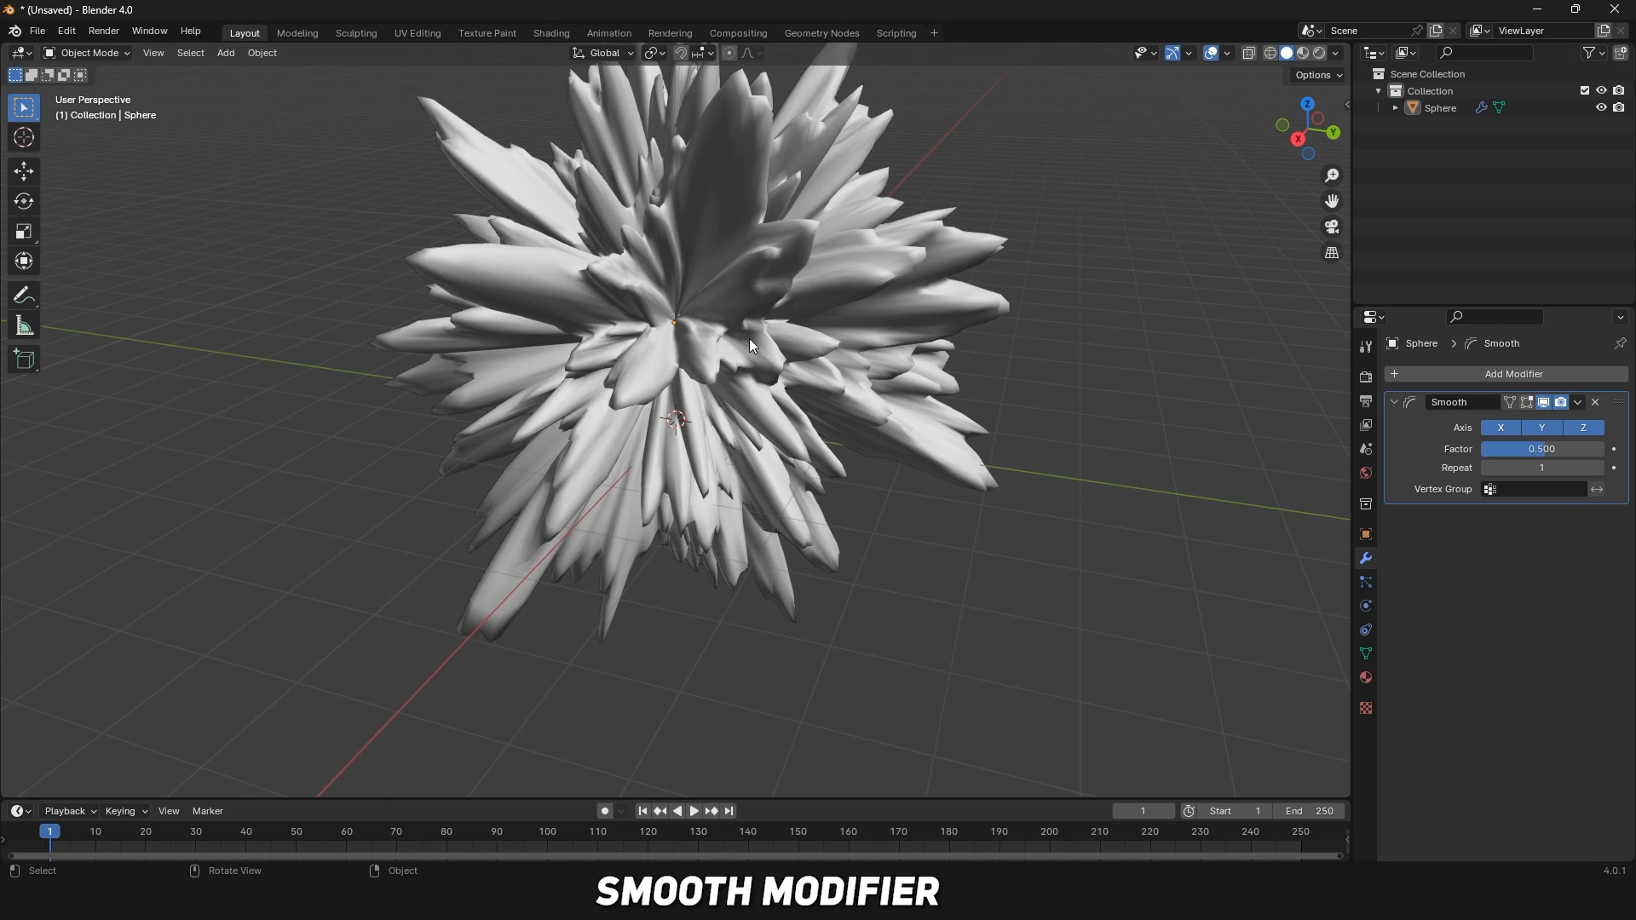
pyautogui.moveTo(1544, 449)
pyautogui.mouseDown()
pyautogui.moveTo(1594, 449)
pyautogui.moveTo(1567, 449)
pyautogui.mouseUp()
# Increase the Smooth modifier's repeat count step by step to 14.
pyautogui.click(1601, 467)
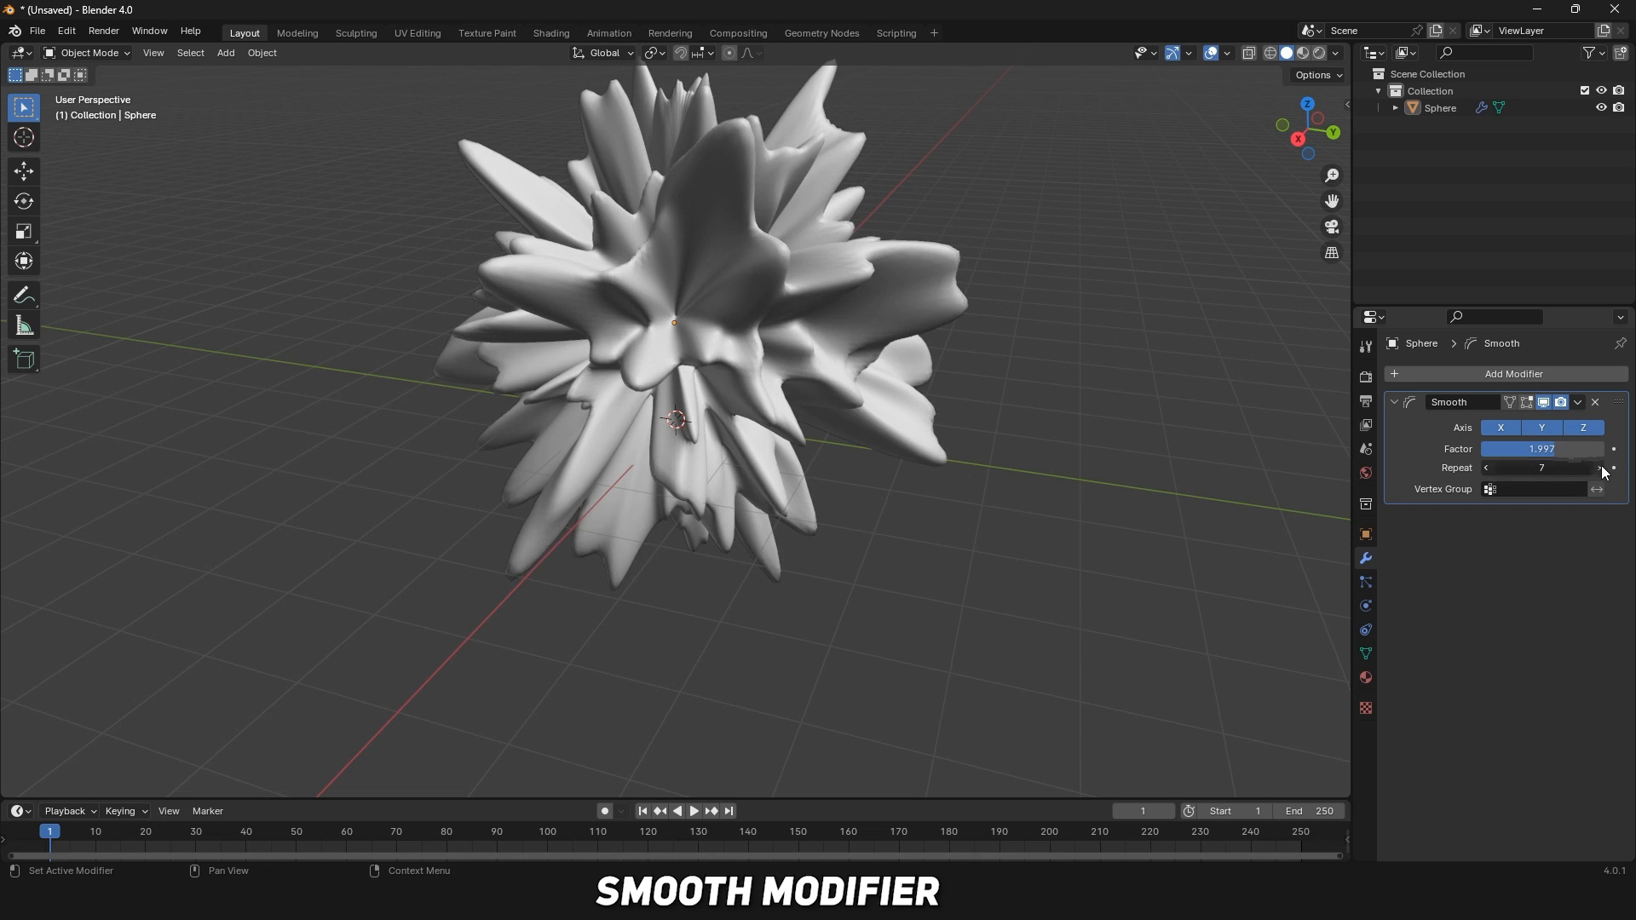
pyautogui.click(1601, 468)
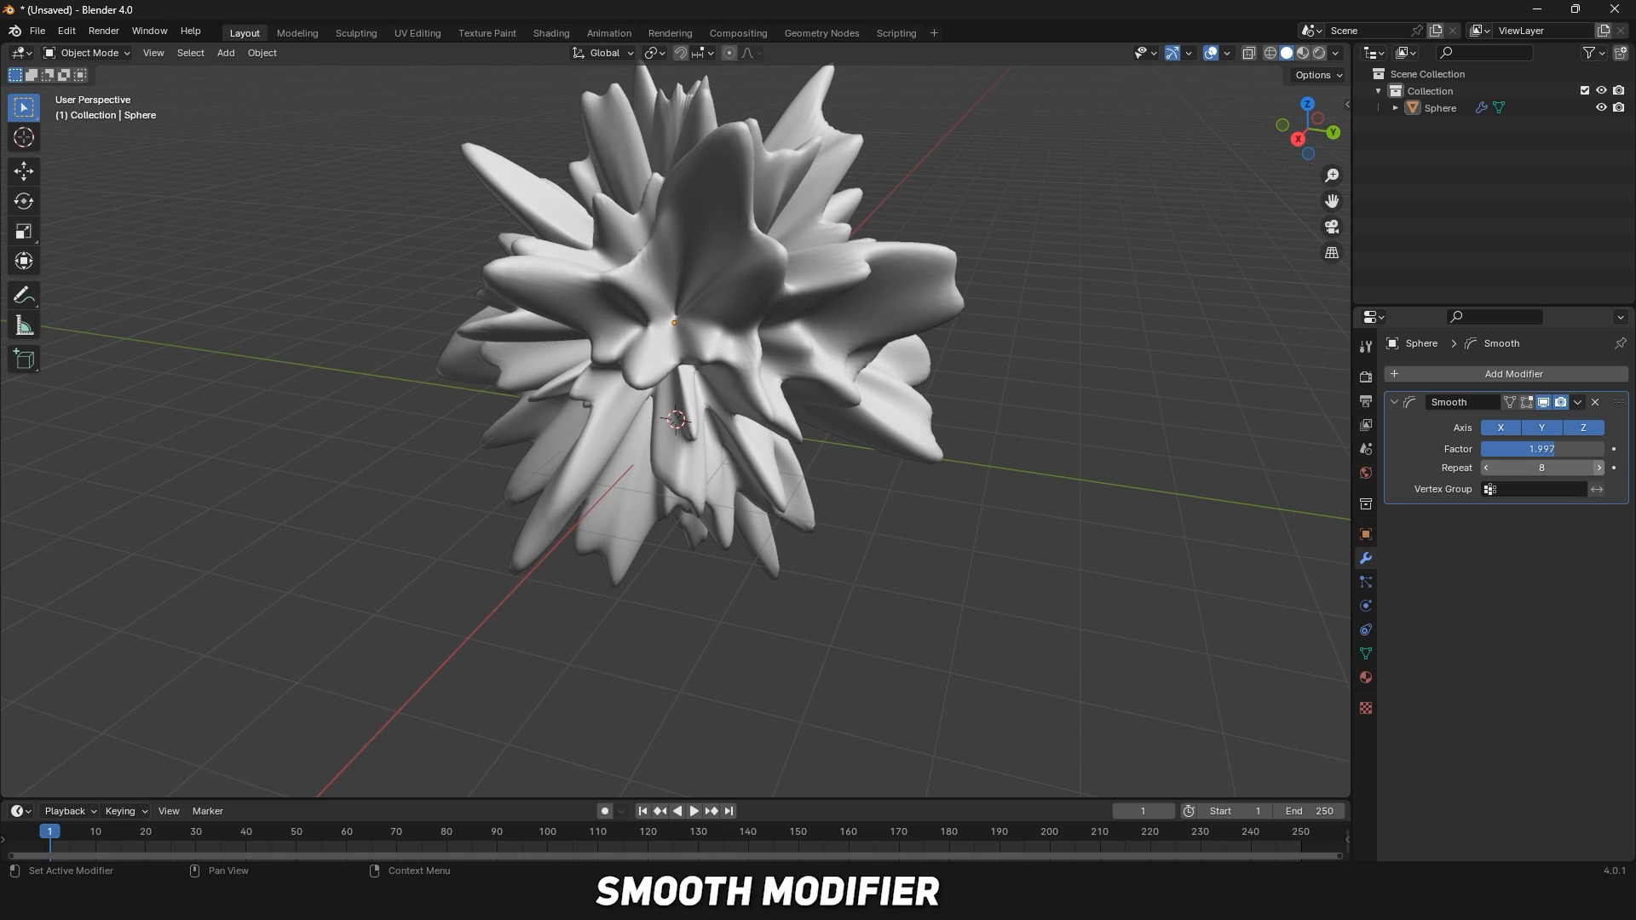
pyautogui.click(1602, 468)
pyautogui.click(1601, 467)
pyautogui.click(1602, 468)
pyautogui.click(1601, 468)
pyautogui.click(1602, 468)
pyautogui.click(1602, 468)
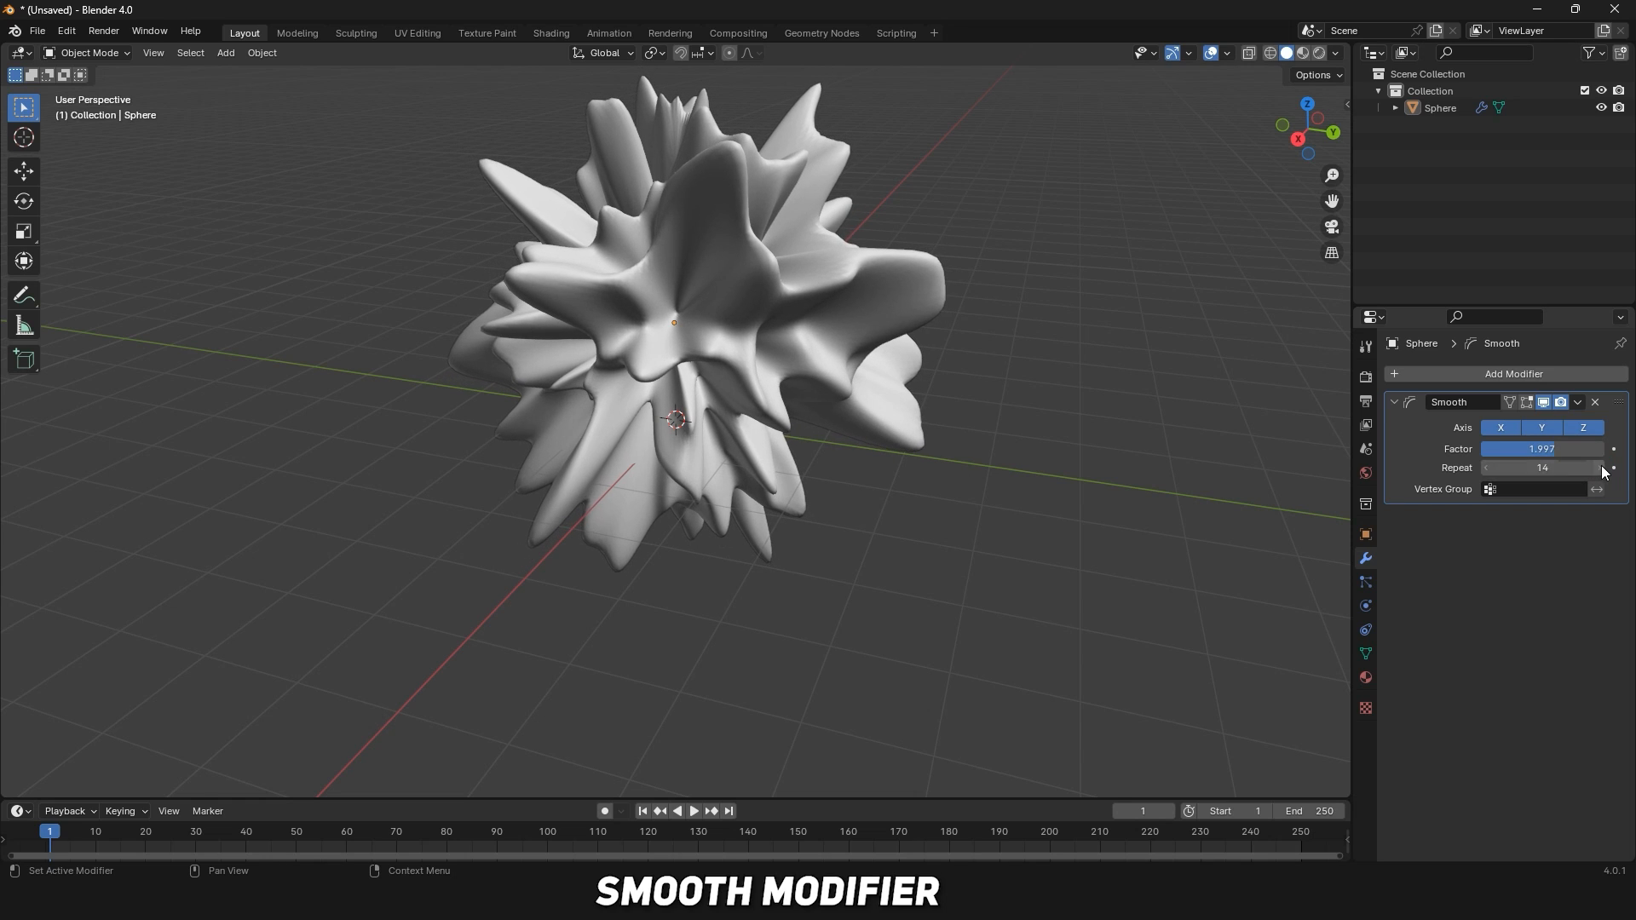
# Raise the repeat count of the sphere's Smooth modifier to 30.
pyautogui.click(1602, 468)
pyautogui.click(1602, 468)
pyautogui.click(1601, 468)
pyautogui.click(1602, 468)
pyautogui.click(1602, 468)
pyautogui.click(1601, 468)
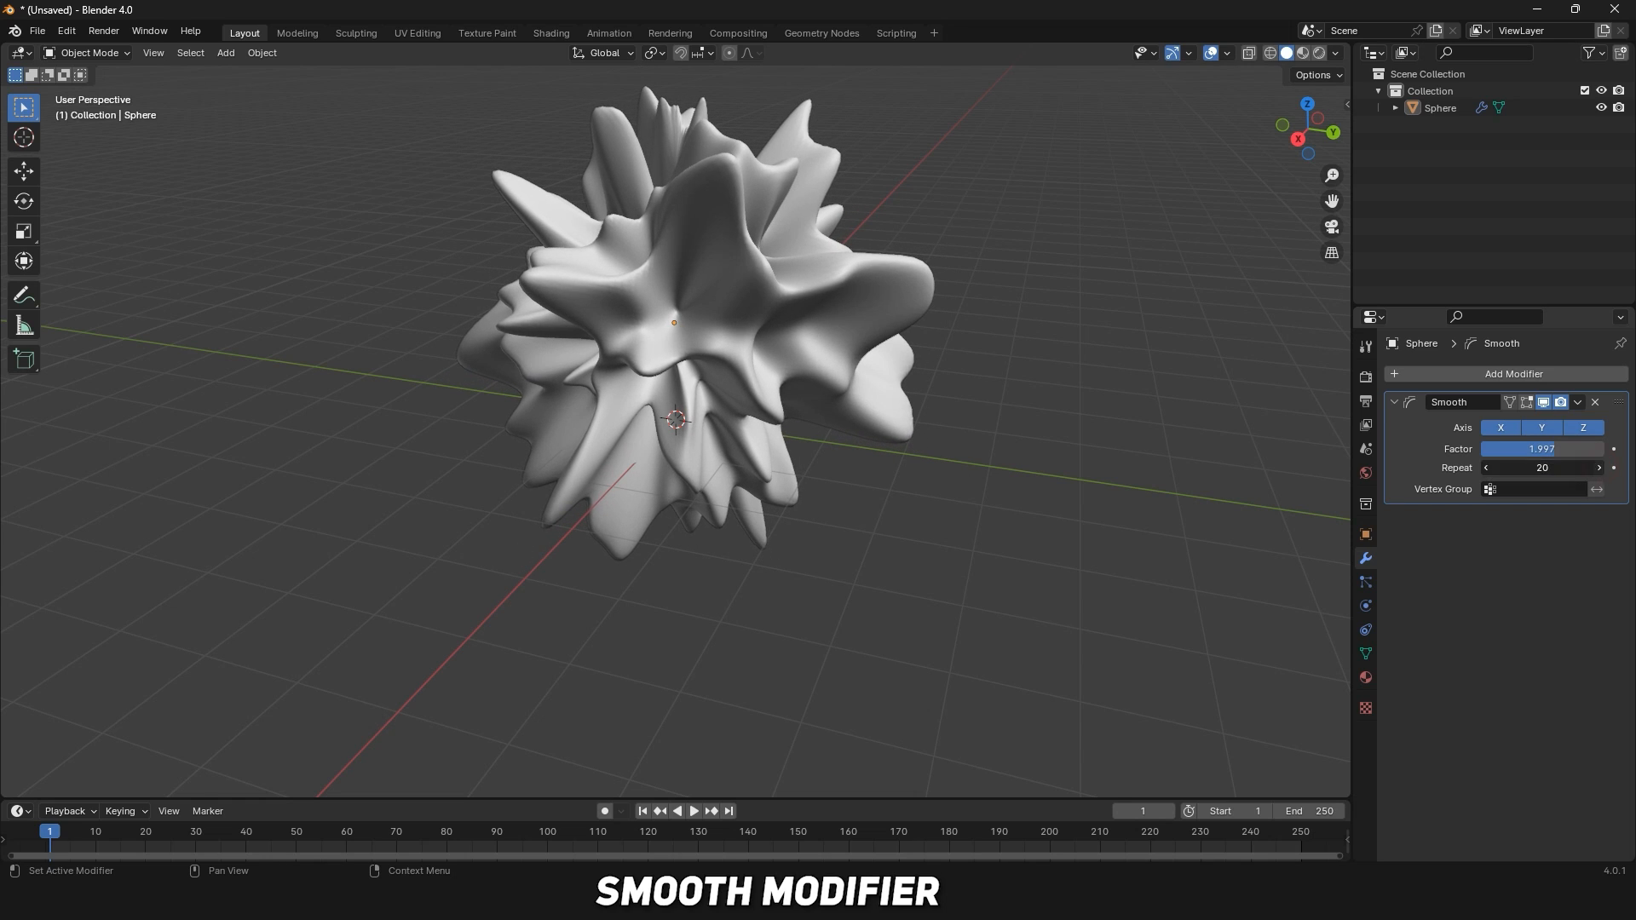
pyautogui.click(1601, 468)
pyautogui.click(1601, 468)
pyautogui.click(1602, 468)
pyautogui.click(1602, 468)
pyautogui.click(1601, 468)
pyautogui.click(1602, 468)
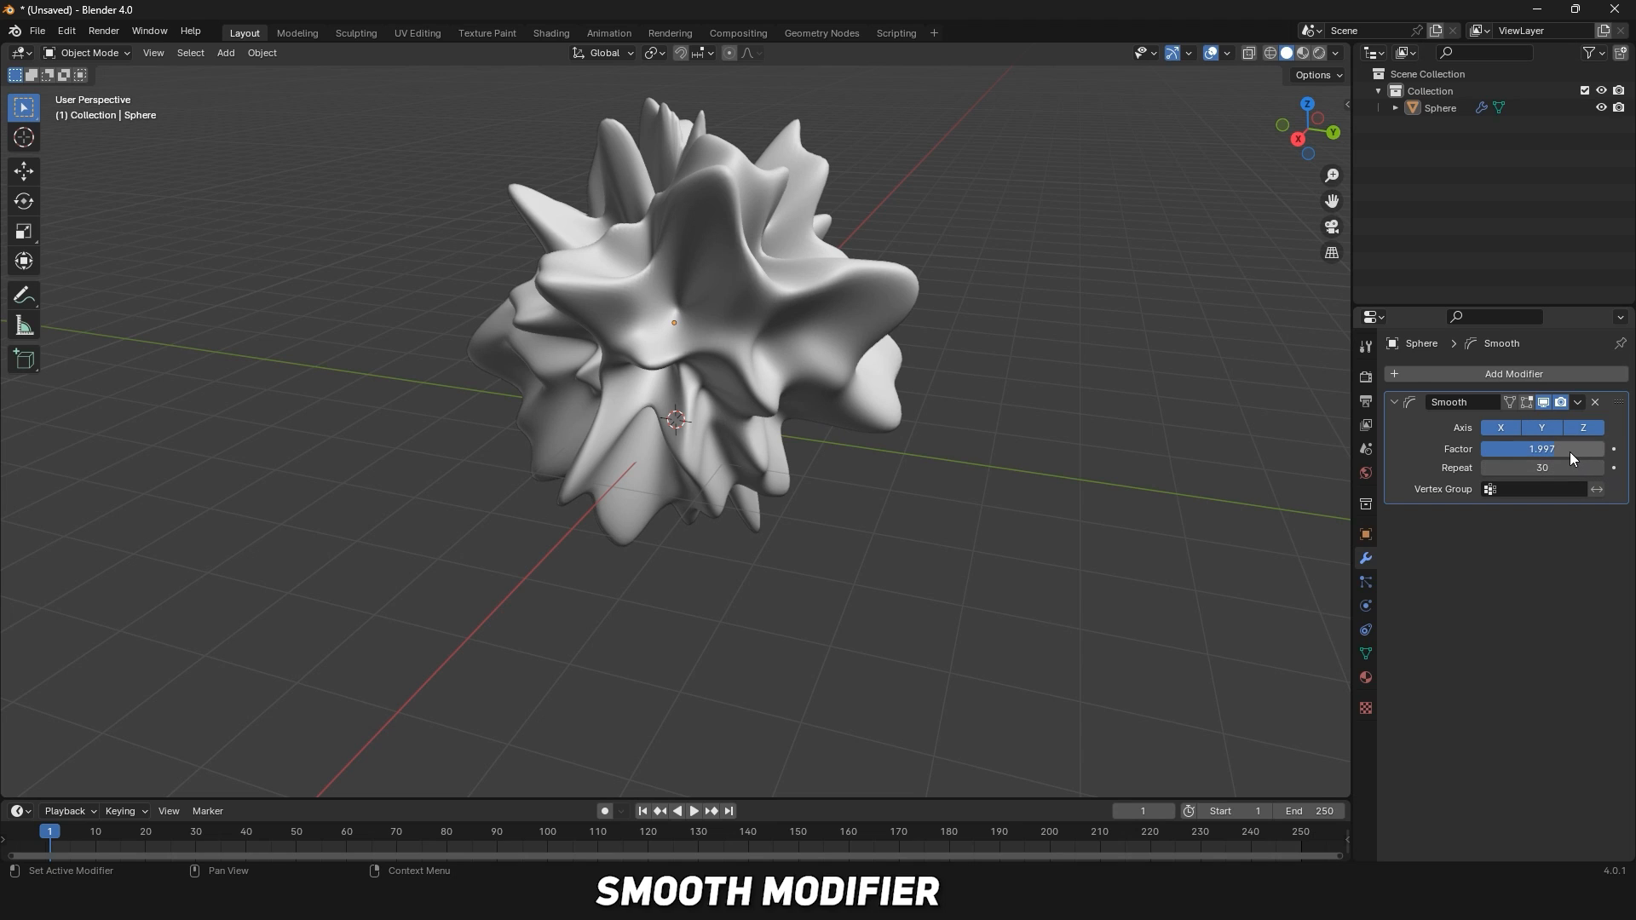
# Set the Smooth modifier's factor on the sphere to about 2.133 and look over the smoothed shape.
pyautogui.moveTo(1553, 449); pyautogui.dragTo(1554, 450)
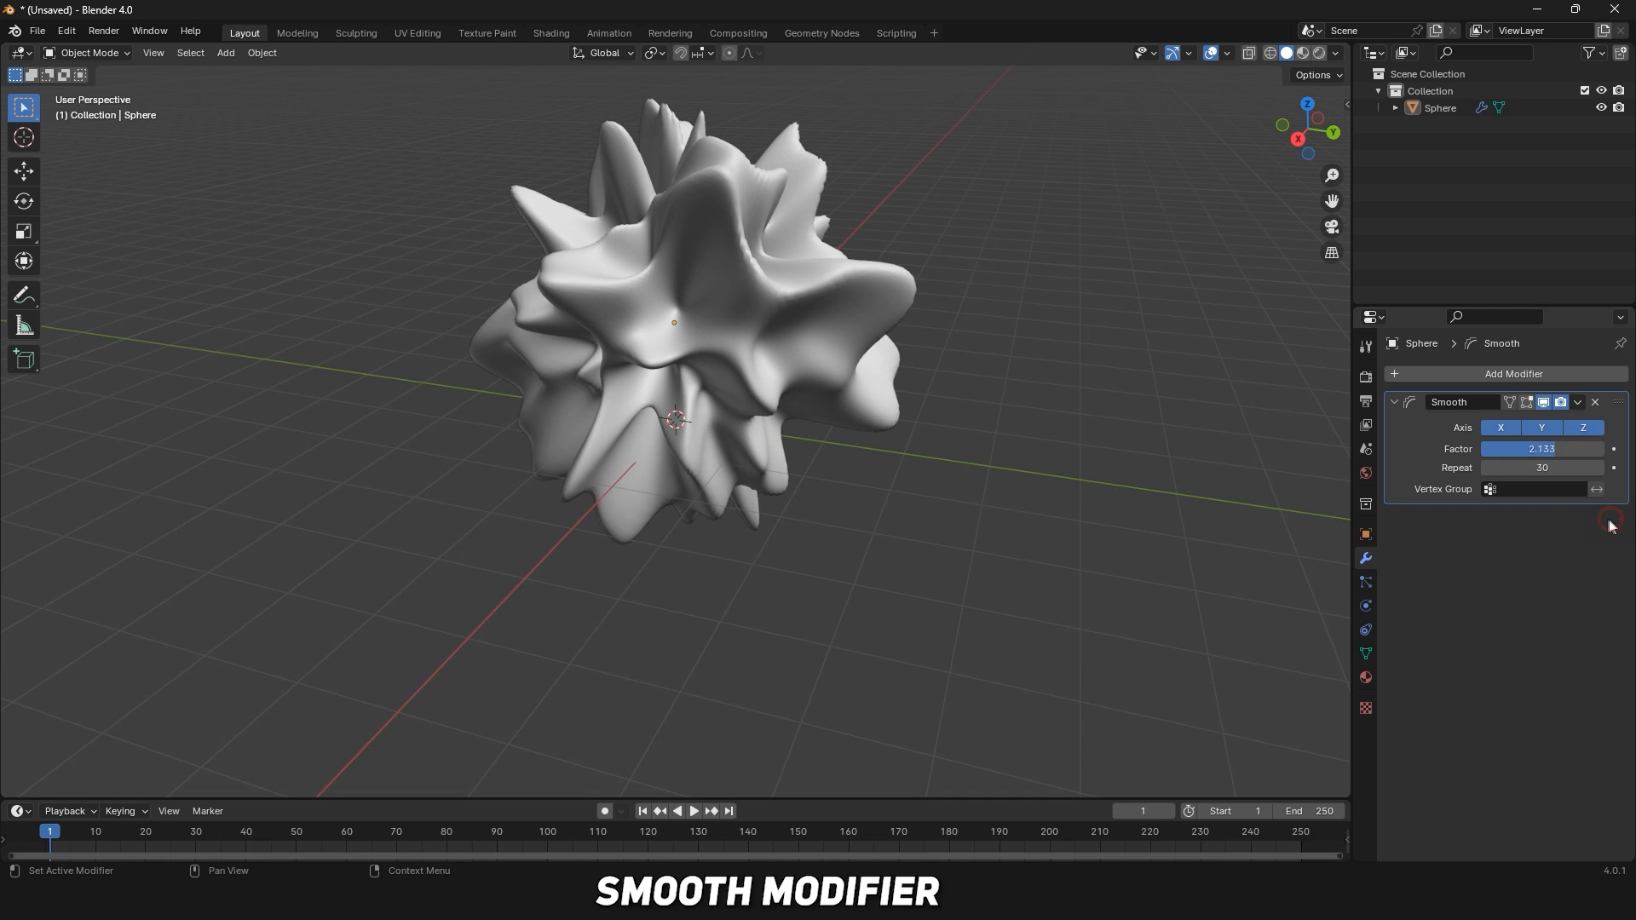
pyautogui.scroll(2, 733, 324)
pyautogui.scroll(-1, 734, 324)
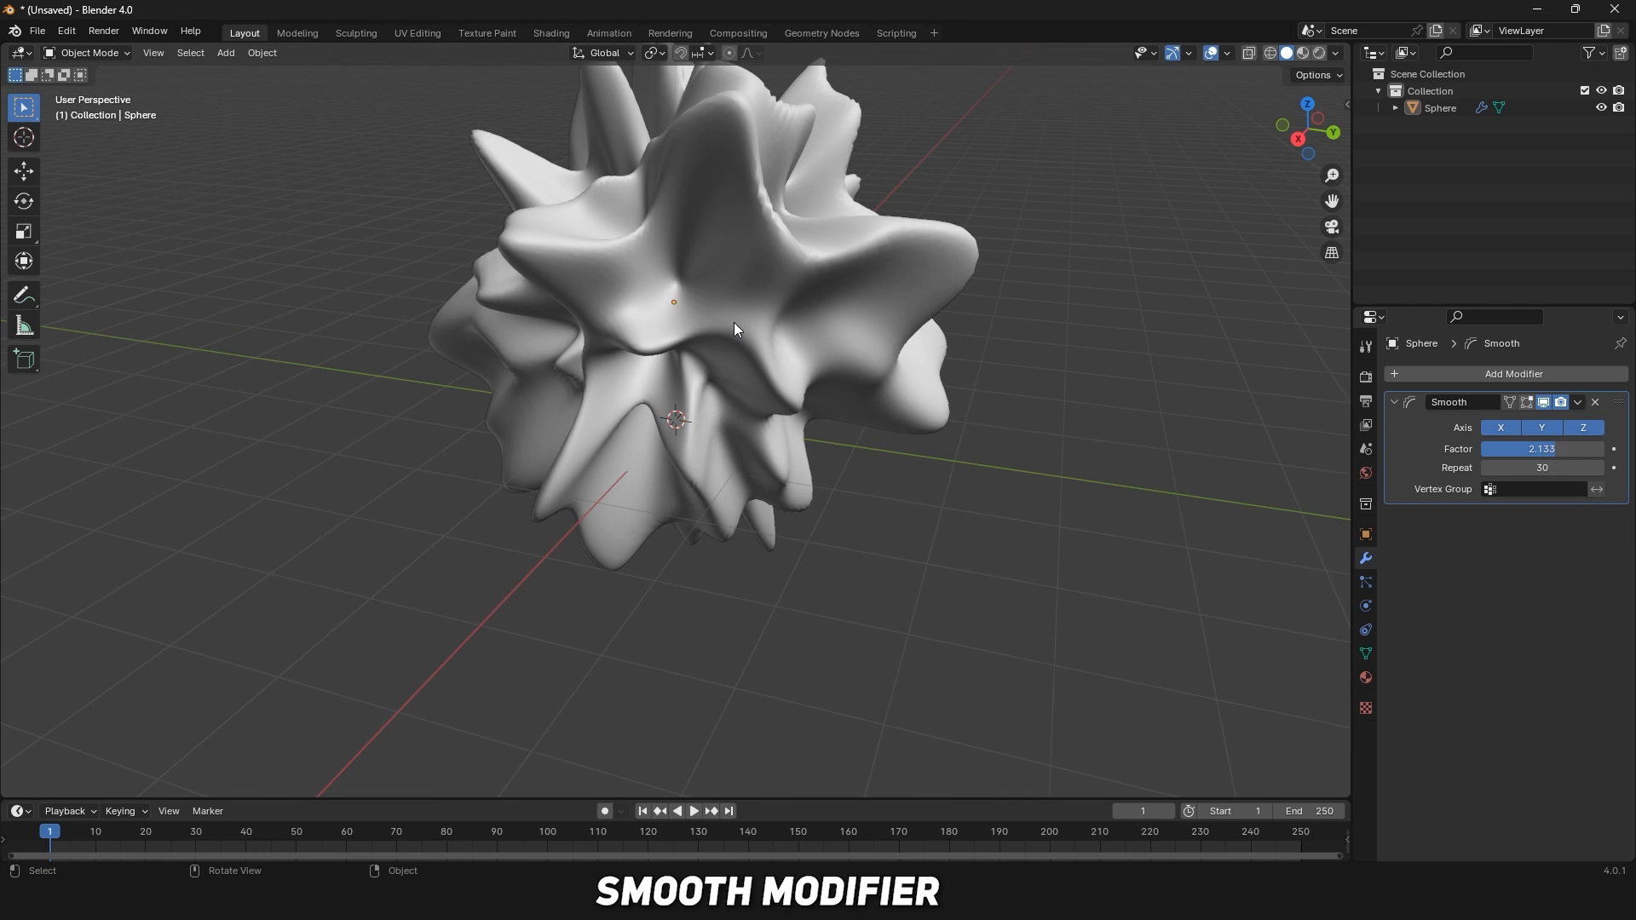
pyautogui.moveTo(734, 324); pyautogui.dragTo(479, 303, button='middle')
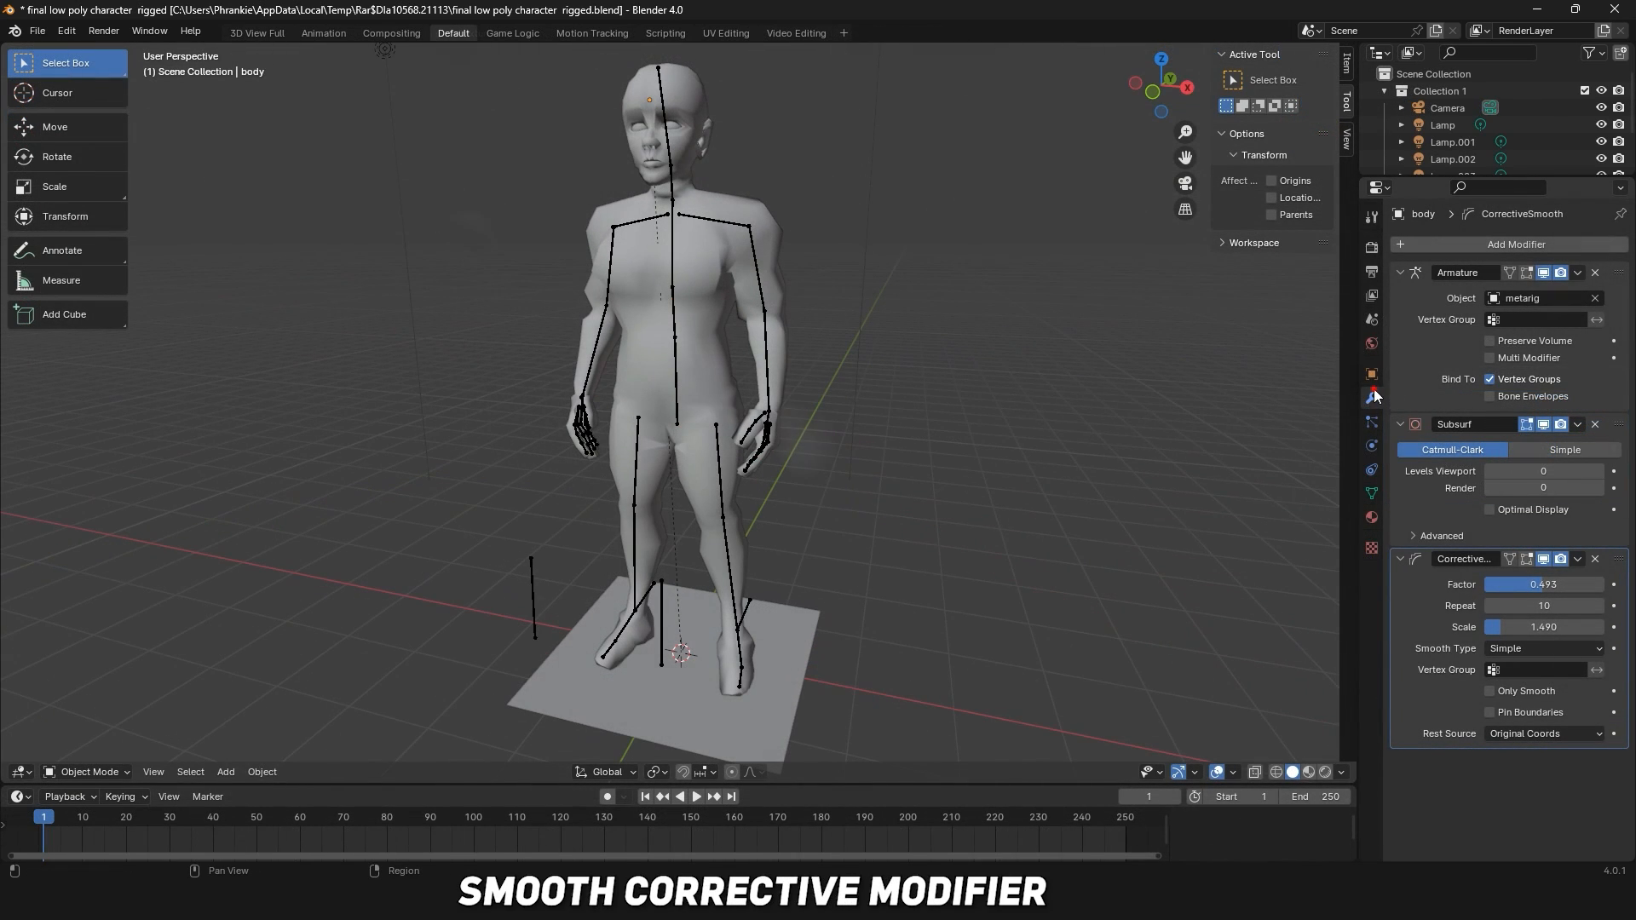
# Set the body's Corrective Smooth modifier to a factor of about 0.643, repeat 1 and scale 0, and inspect the character.
pyautogui.moveTo(1544, 585); pyautogui.dragTo(1493, 584)
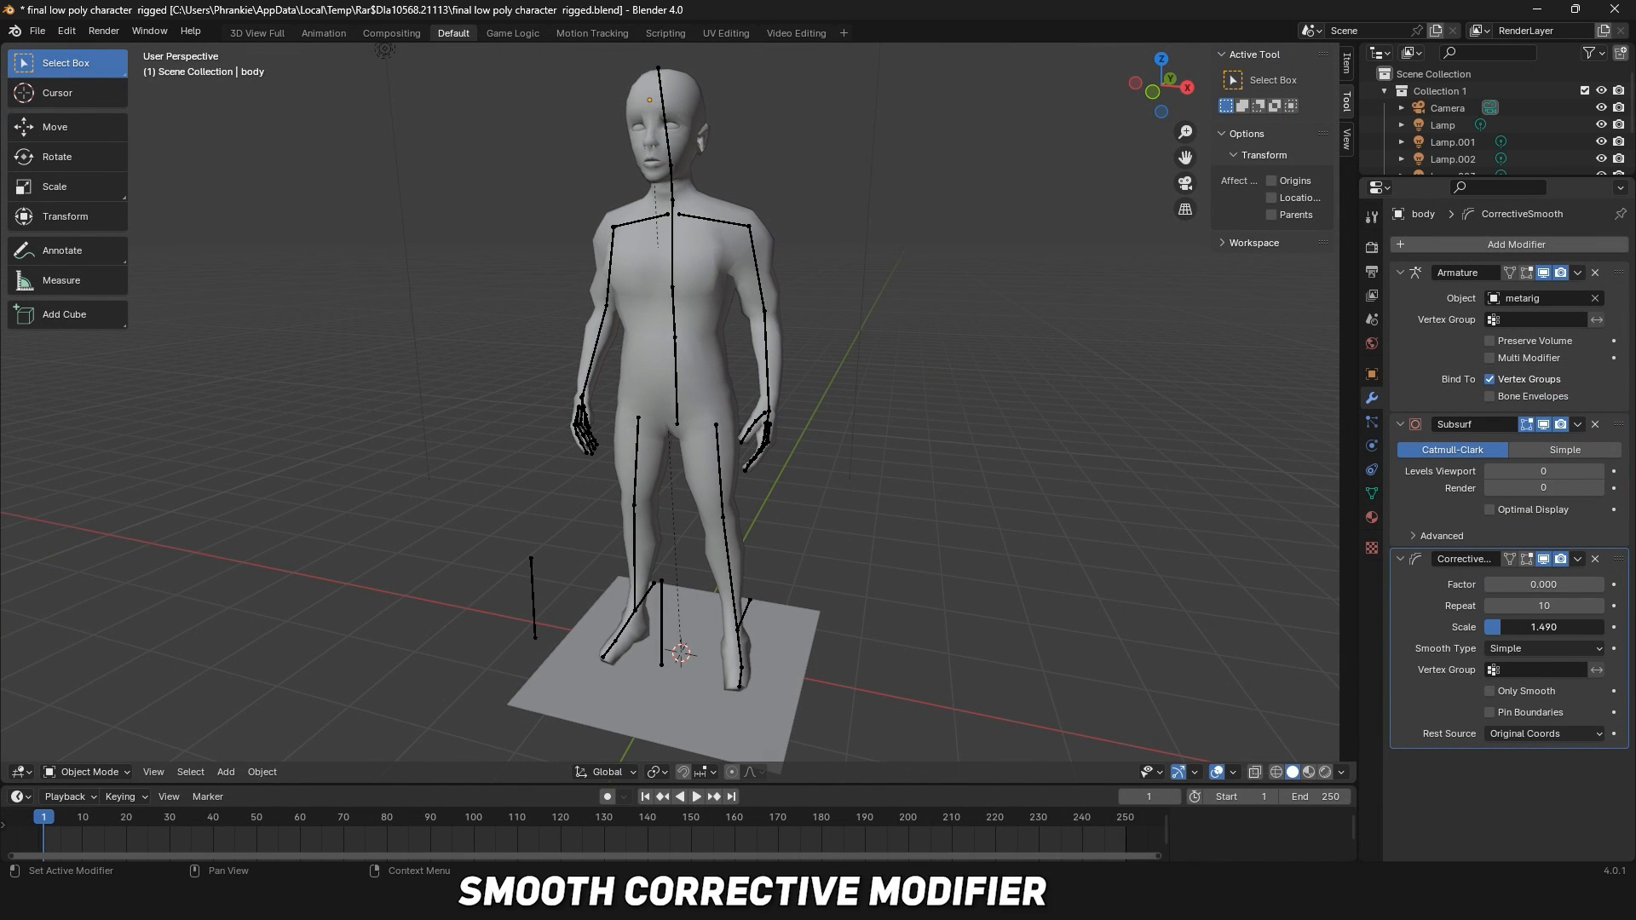
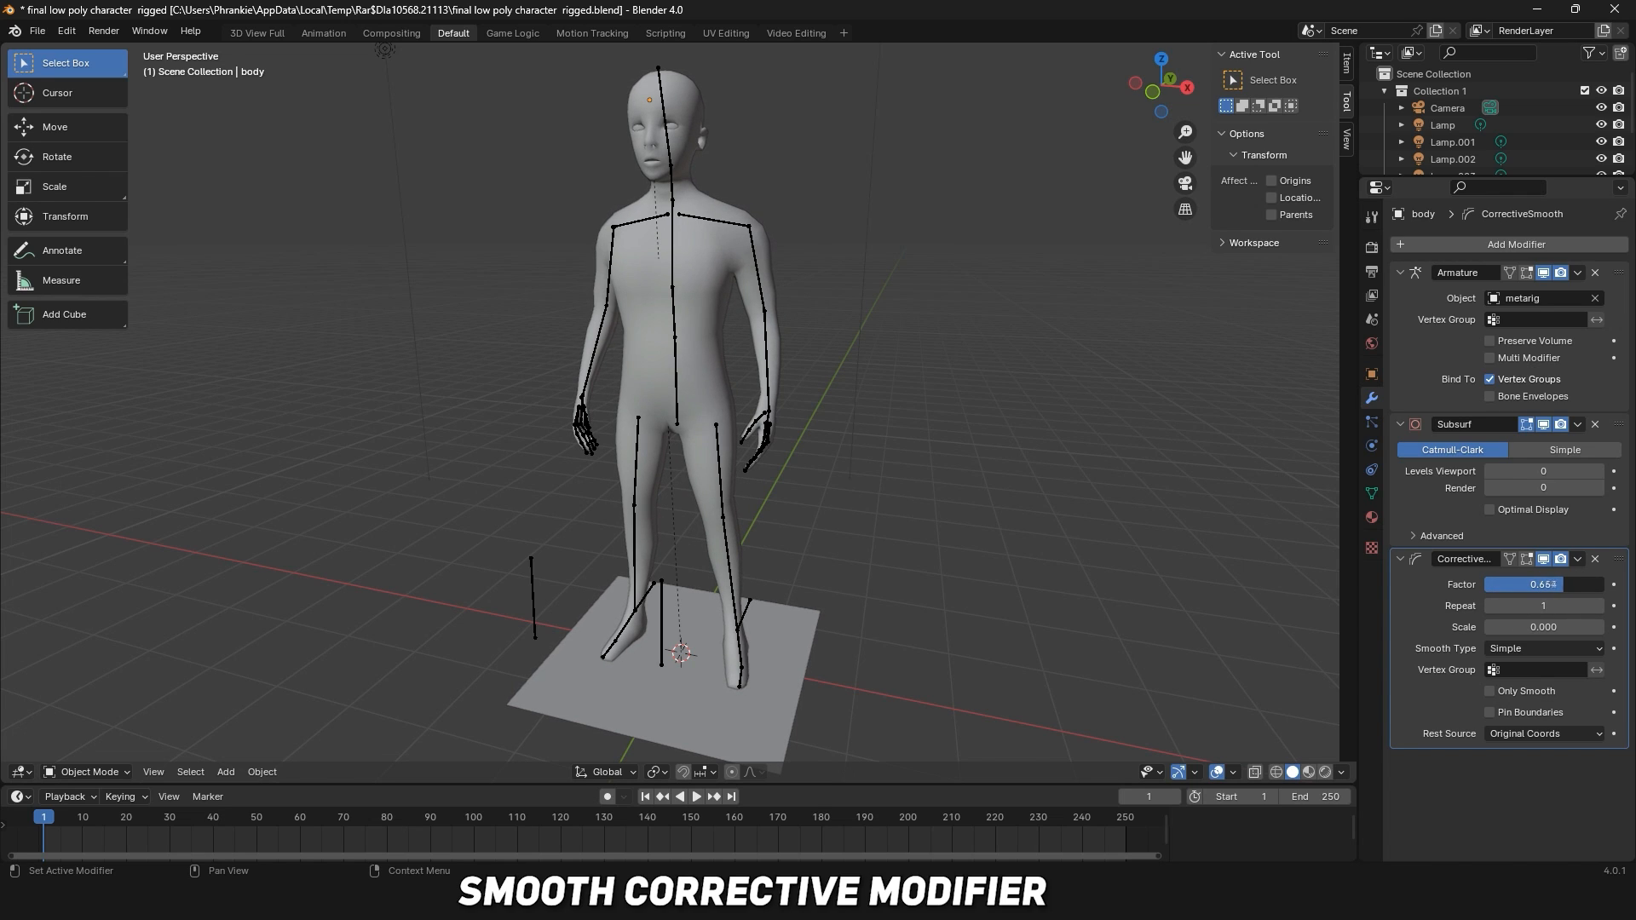
pyautogui.scroll(5, 738, 255)
pyautogui.moveTo(738, 254); pyautogui.dragTo(849, 273, button='middle')
pyautogui.scroll(-2, 848, 273)
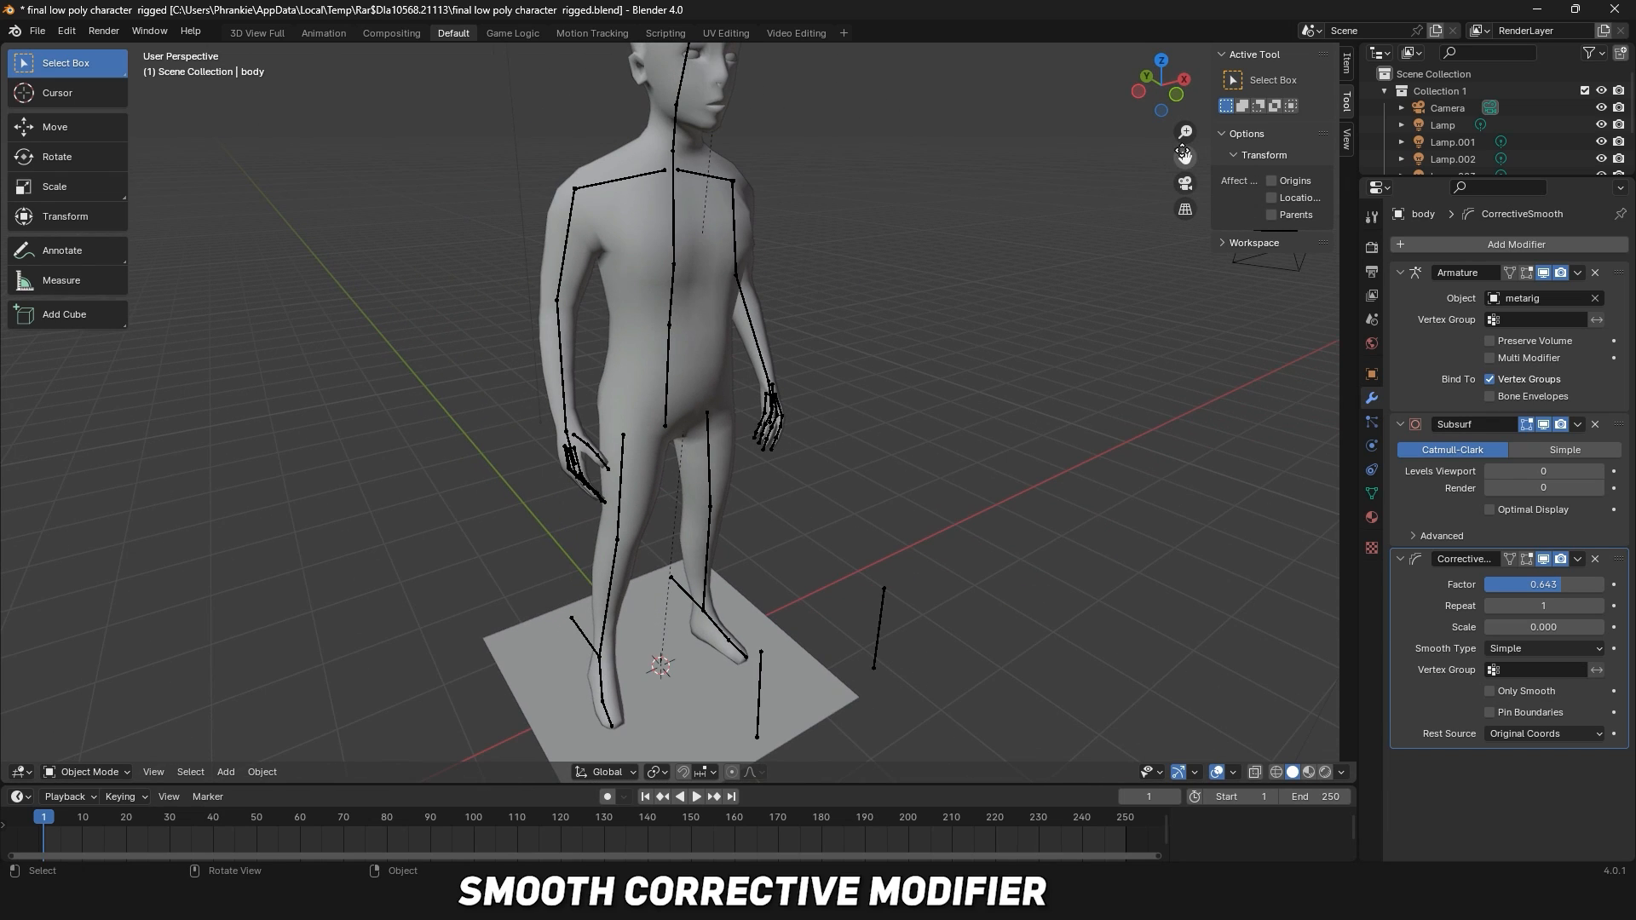
pyautogui.moveTo(1183, 152); pyautogui.dragTo(1161, 247)
pyautogui.moveTo(883, 223)
pyautogui.mouseDown(button='middle')
pyautogui.moveTo(682, 196)
pyautogui.moveTo(986, 190)
pyautogui.moveTo(871, 208)
pyautogui.mouseUp(button='middle')
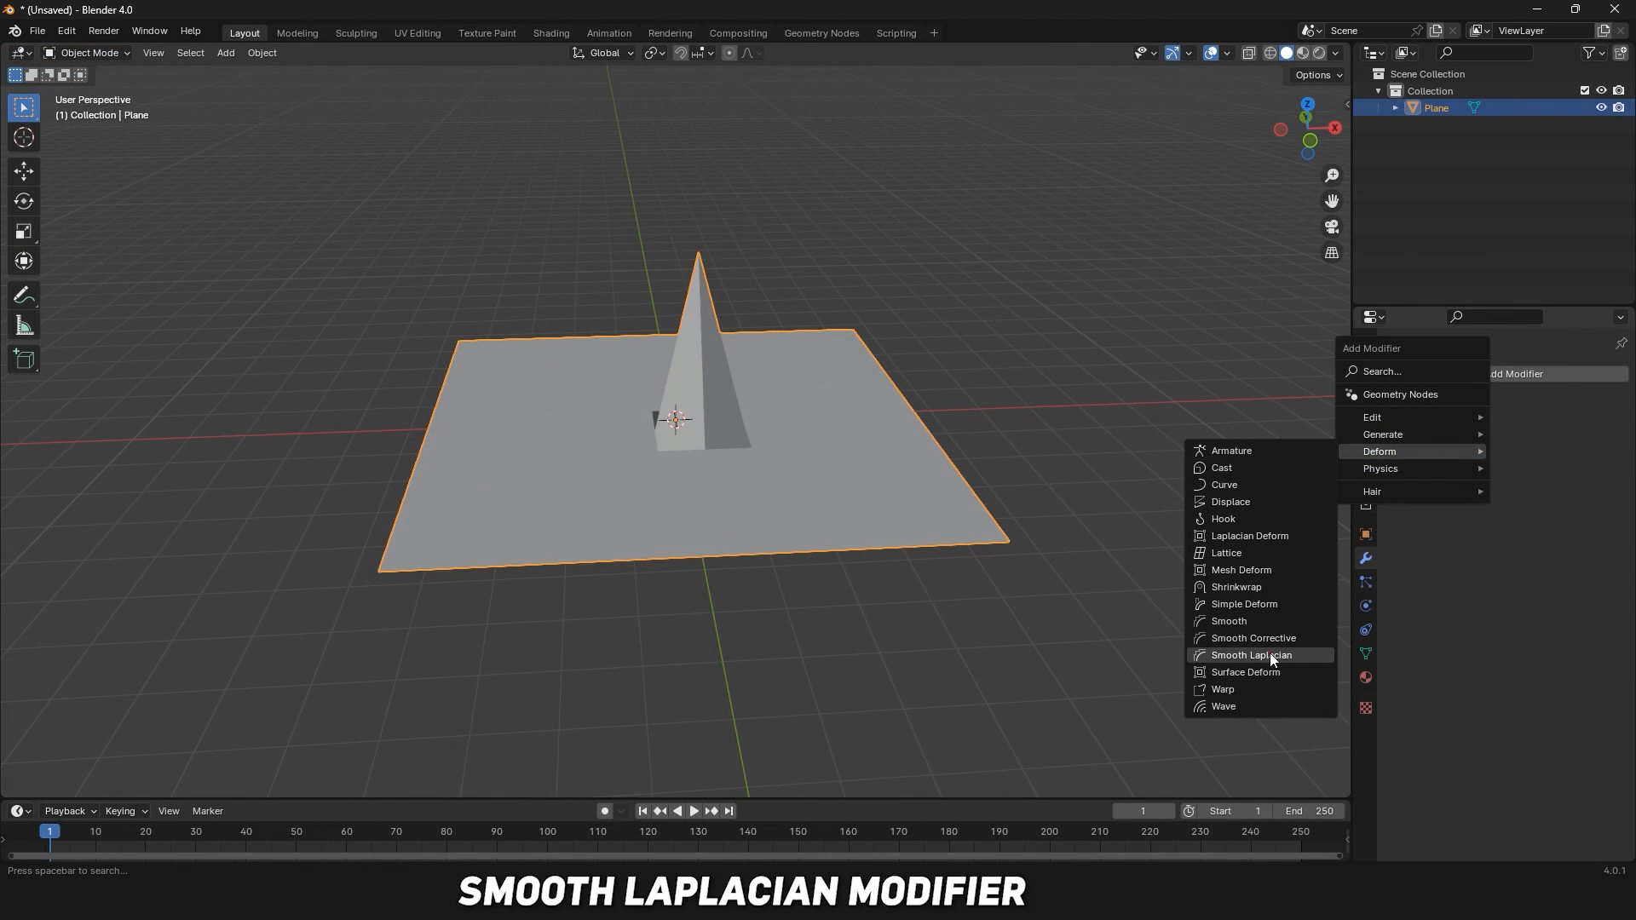
# Add a Smooth Laplacian modifier to the spiked plane and set its repeat count to 71.
pyautogui.click(1270, 653)
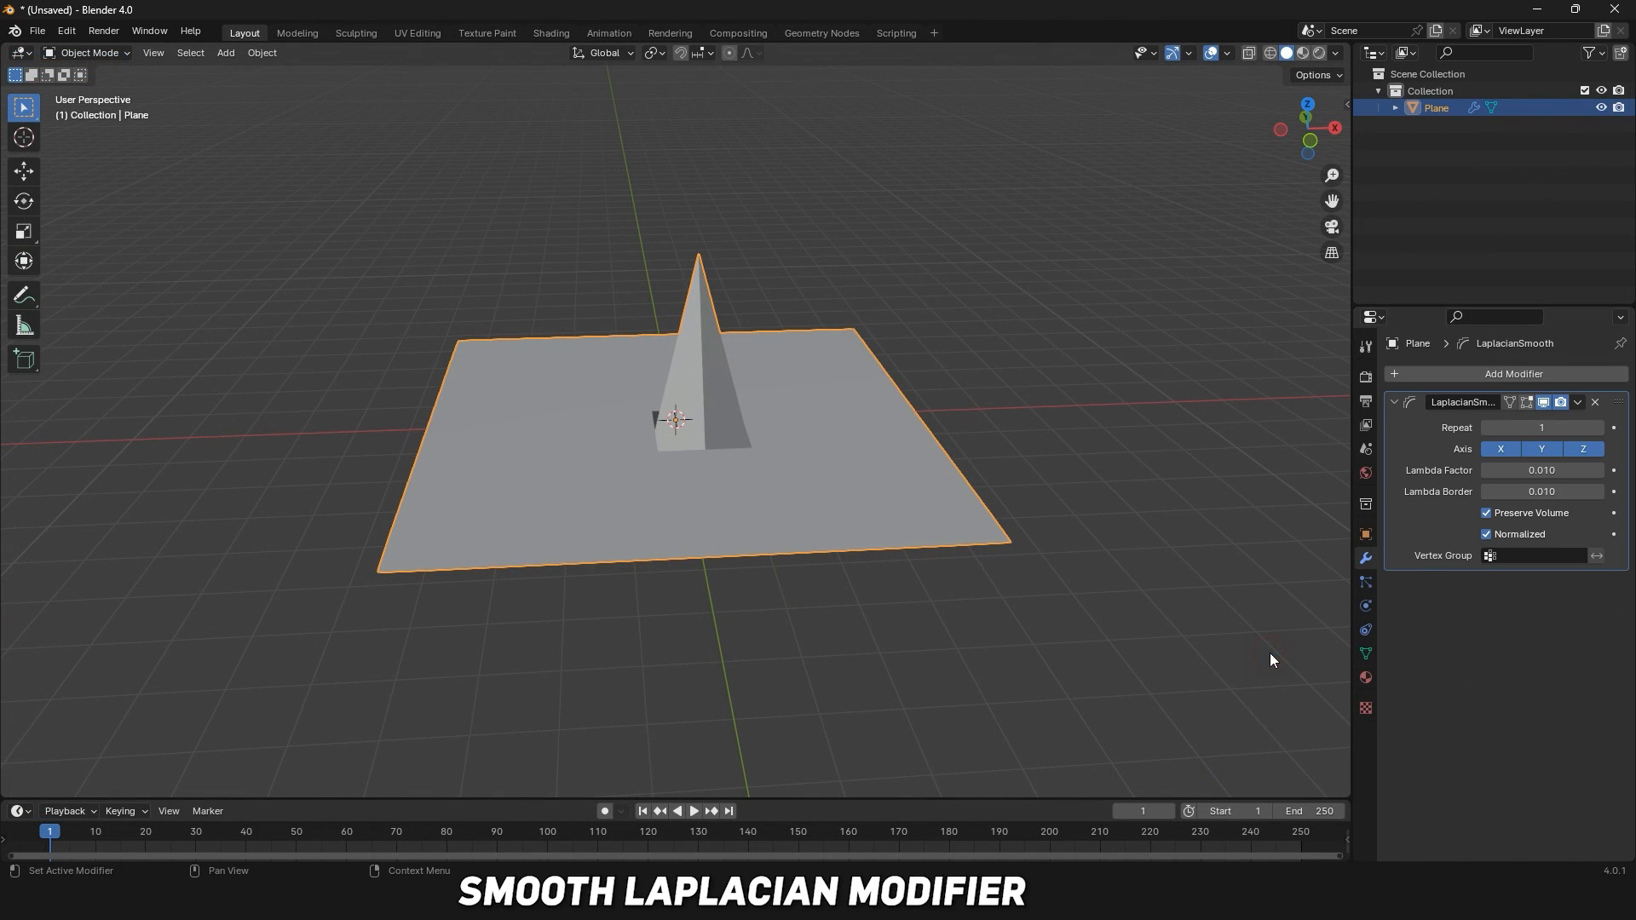
pyautogui.moveTo(1525, 428)
pyautogui.mouseDown()
pyautogui.moveTo(1595, 428)
pyautogui.moveTo(1537, 426)
pyautogui.mouseUp()
pyautogui.moveTo(724, 409); pyautogui.dragTo(885, 449, button='middle')
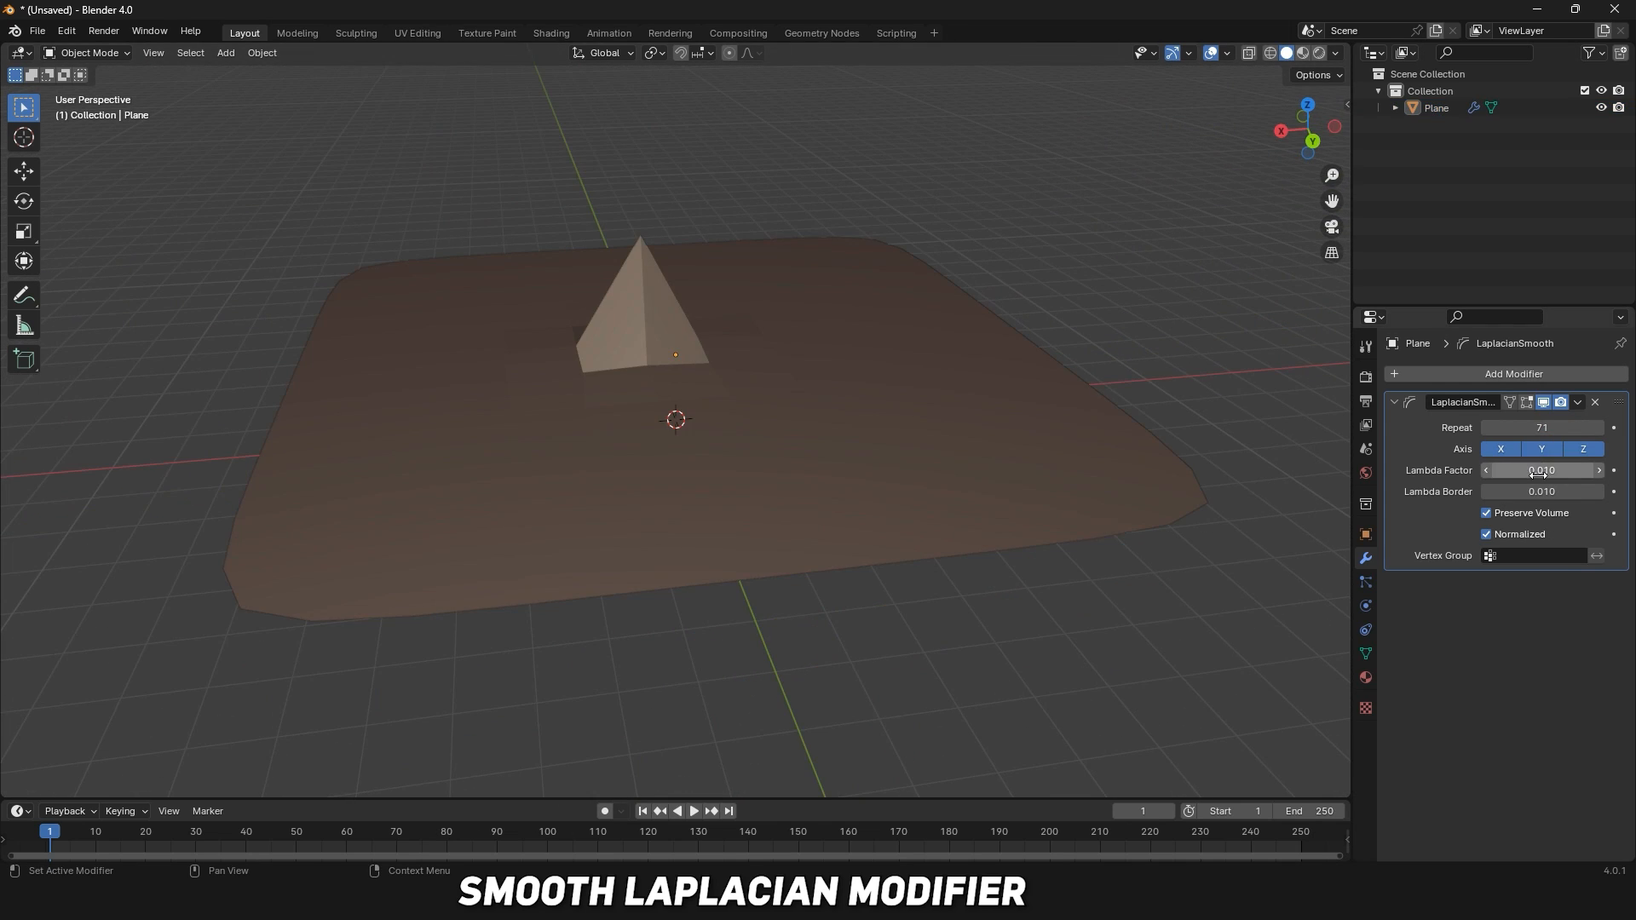
# Try a Lambda Factor of up to 1.100 on the Laplacian Smooth modifier and restore it to 0.010.
pyautogui.click(1600, 471)
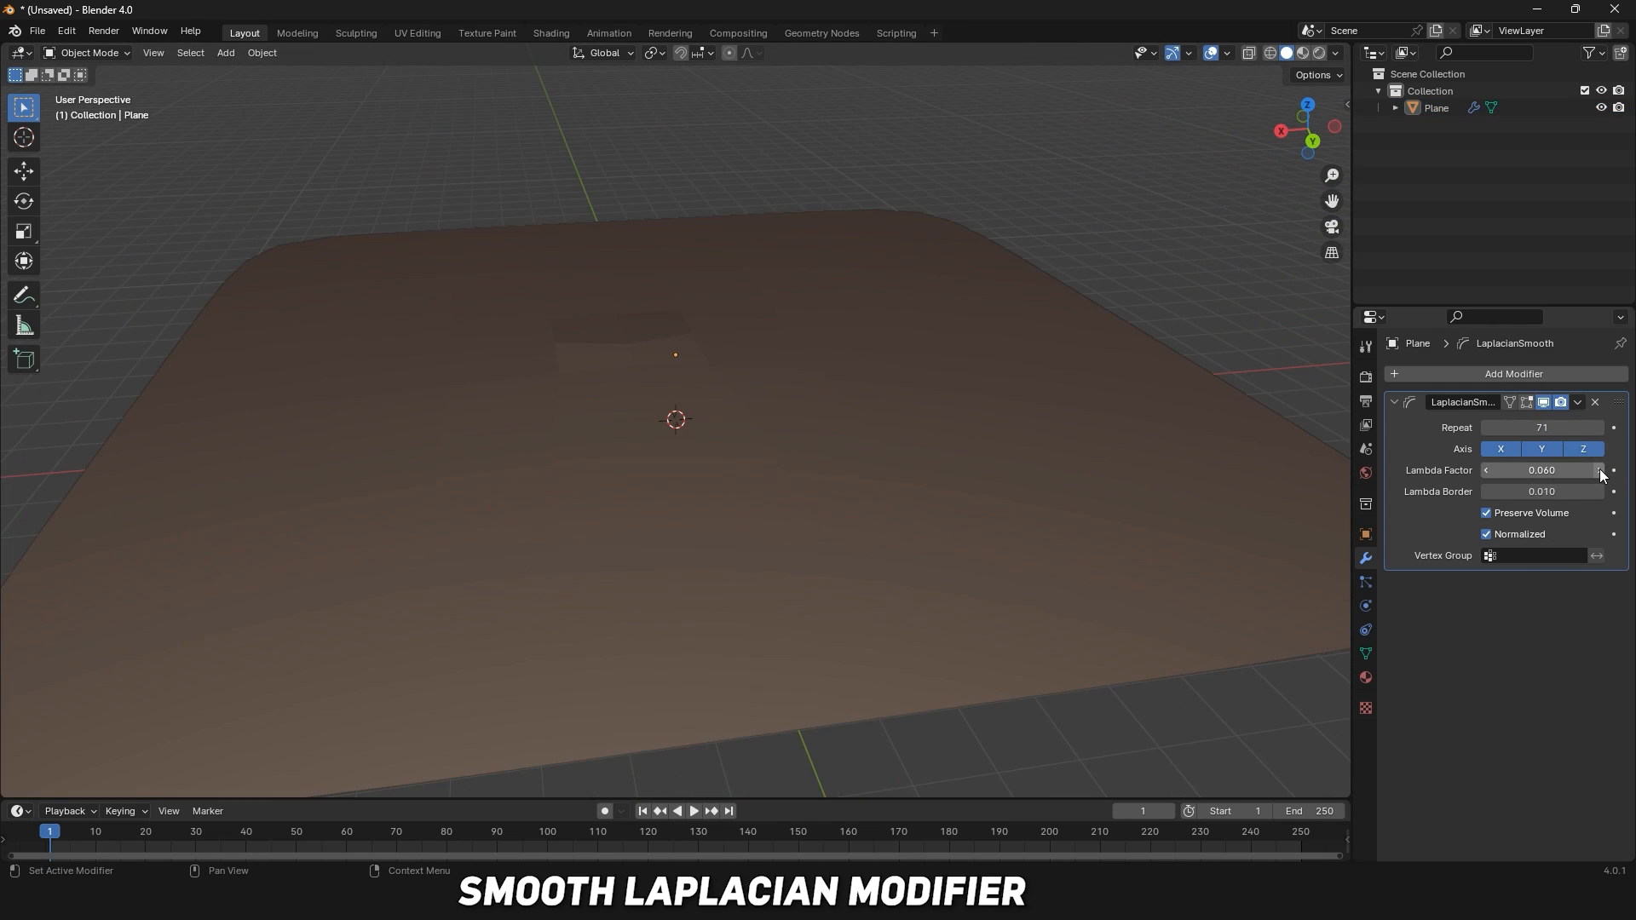
pyautogui.press('Return')
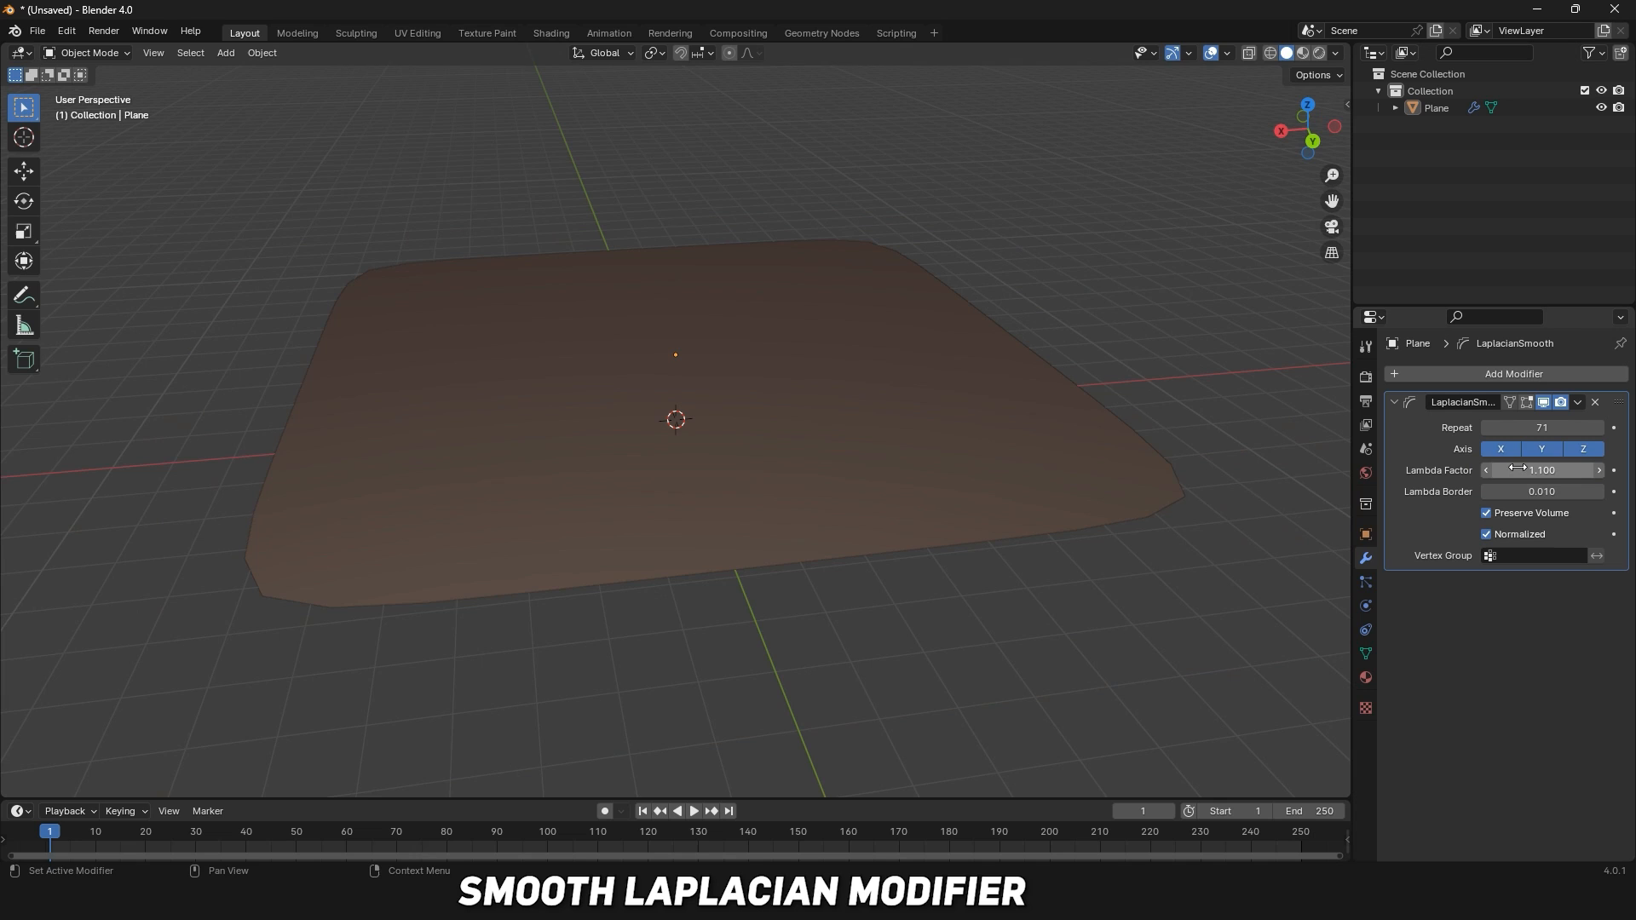
pyautogui.moveTo(1065, 324); pyautogui.dragTo(661, 285, button='middle')
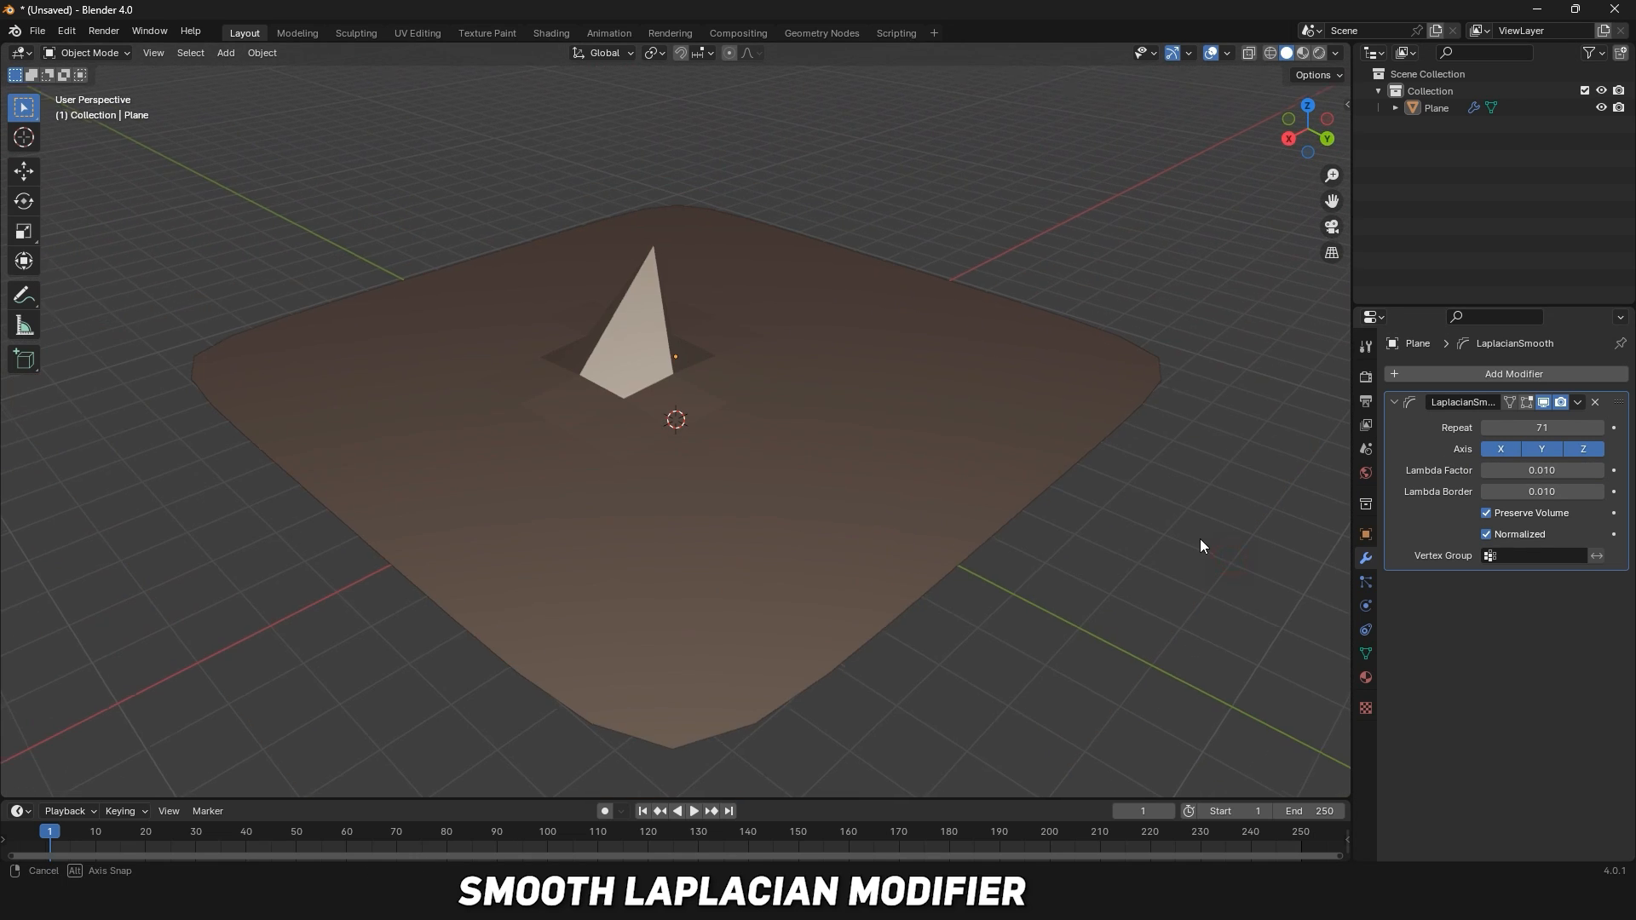
pyautogui.moveTo(1201, 546); pyautogui.dragTo(1347, 511, button='middle')
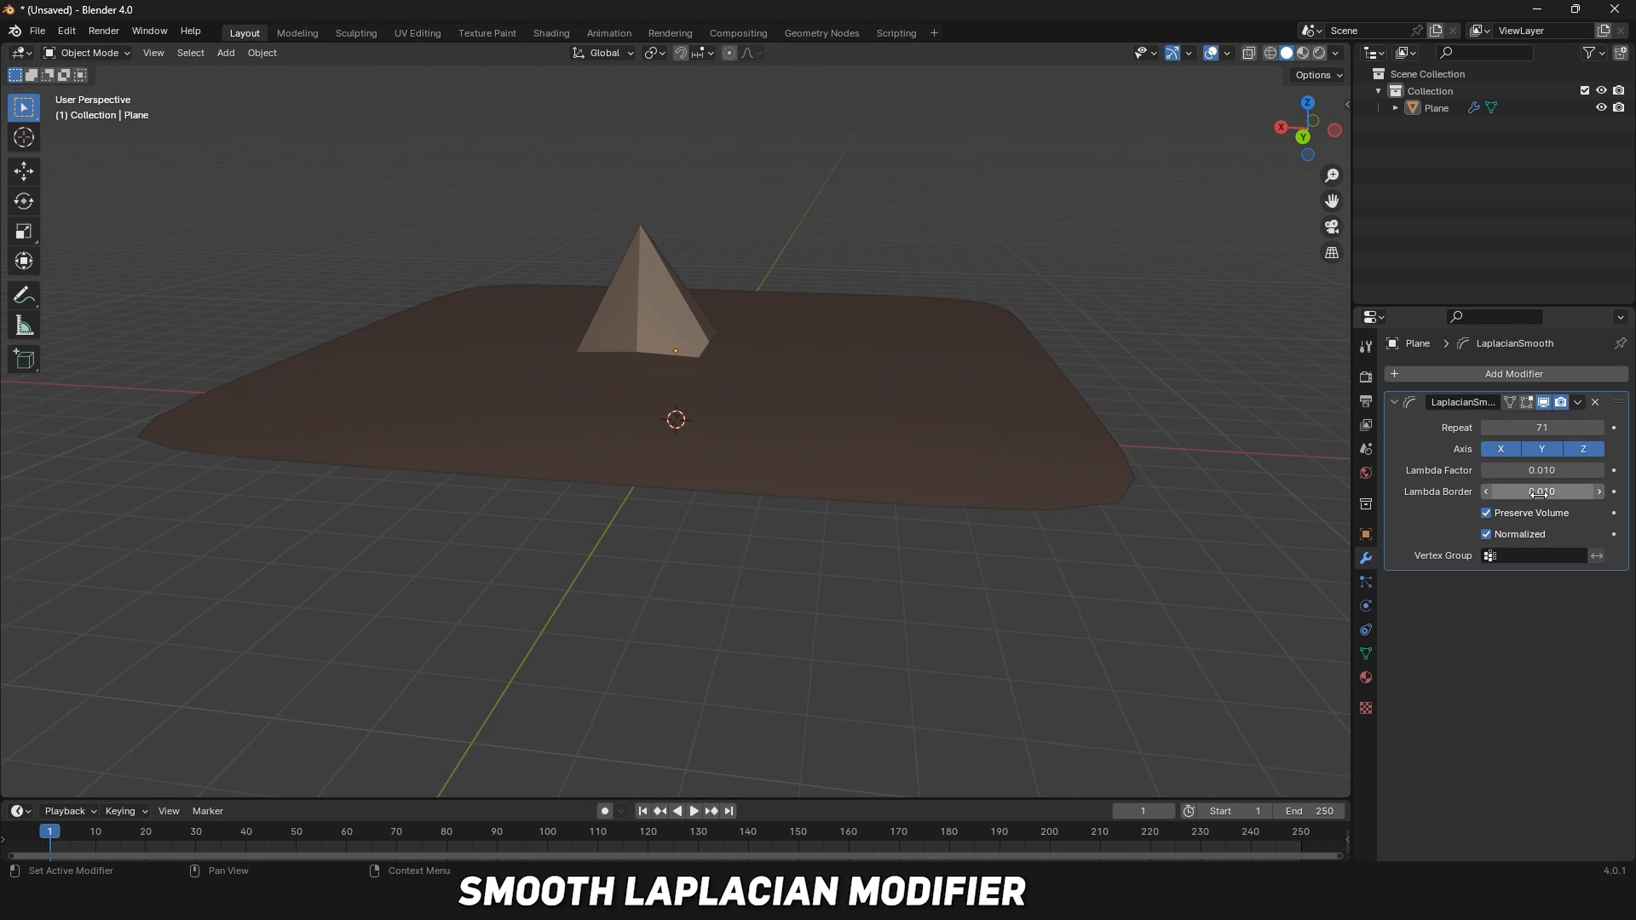
# Adjust the Laplacian Smooth modifier with a Lambda Border of 3.560, Normalized turned off and a lower repeat count.
pyautogui.moveTo(1543, 492); pyautogui.dragTo(1585, 491)
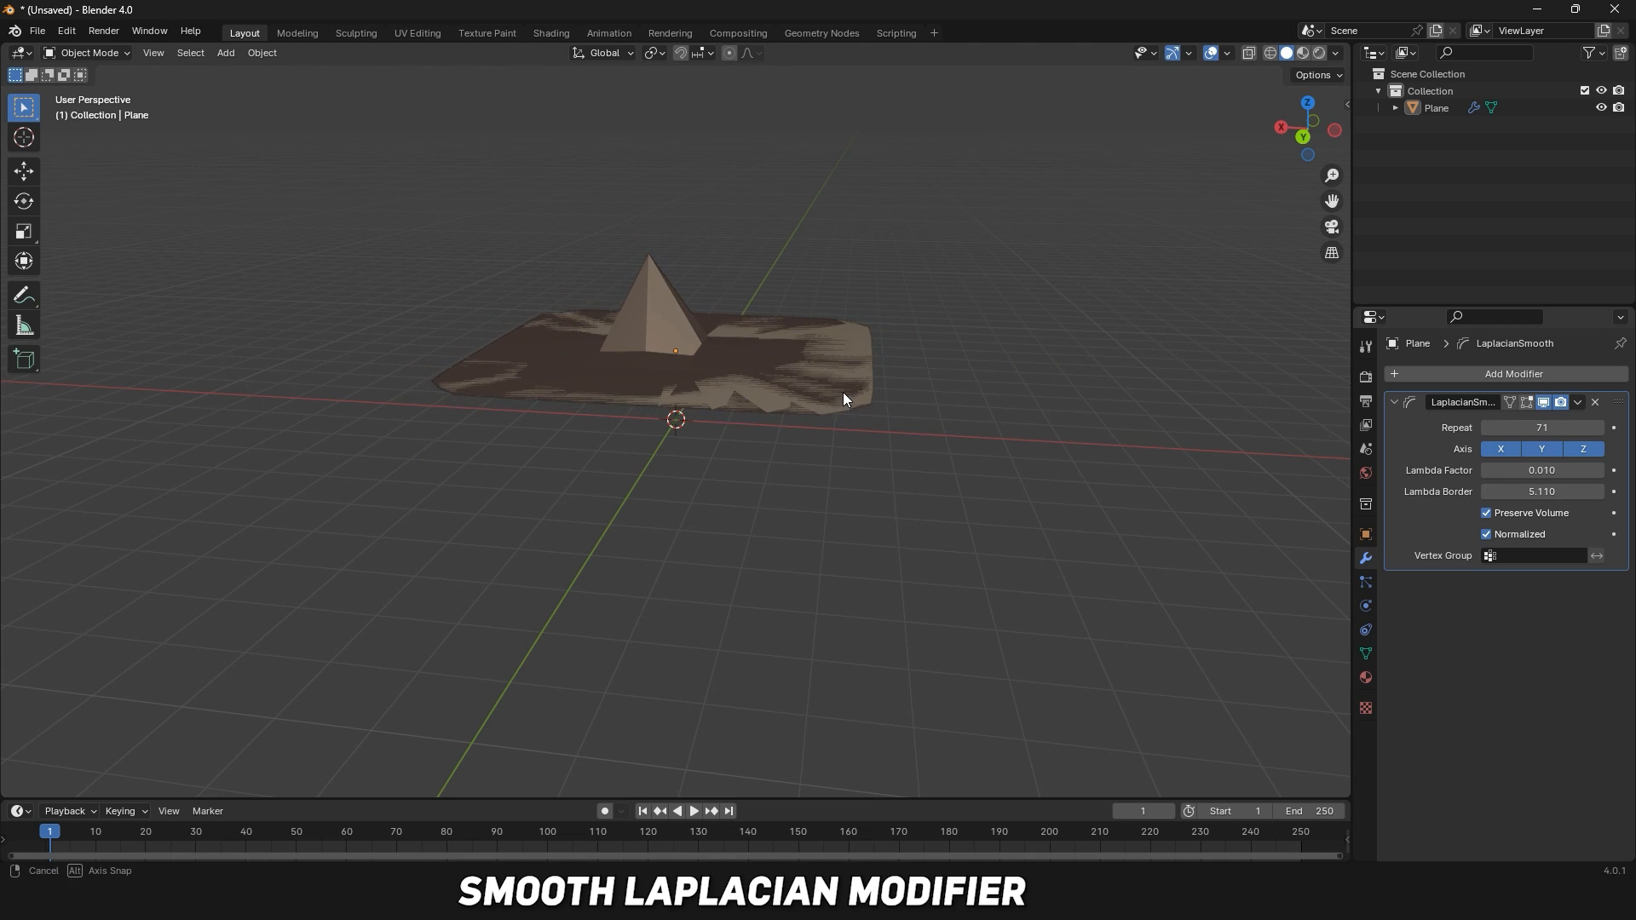
pyautogui.scroll(4, 759, 396)
pyautogui.moveTo(759, 397); pyautogui.dragTo(761, 443, button='middle')
pyautogui.moveTo(1541, 492); pyautogui.dragTo(1561, 523)
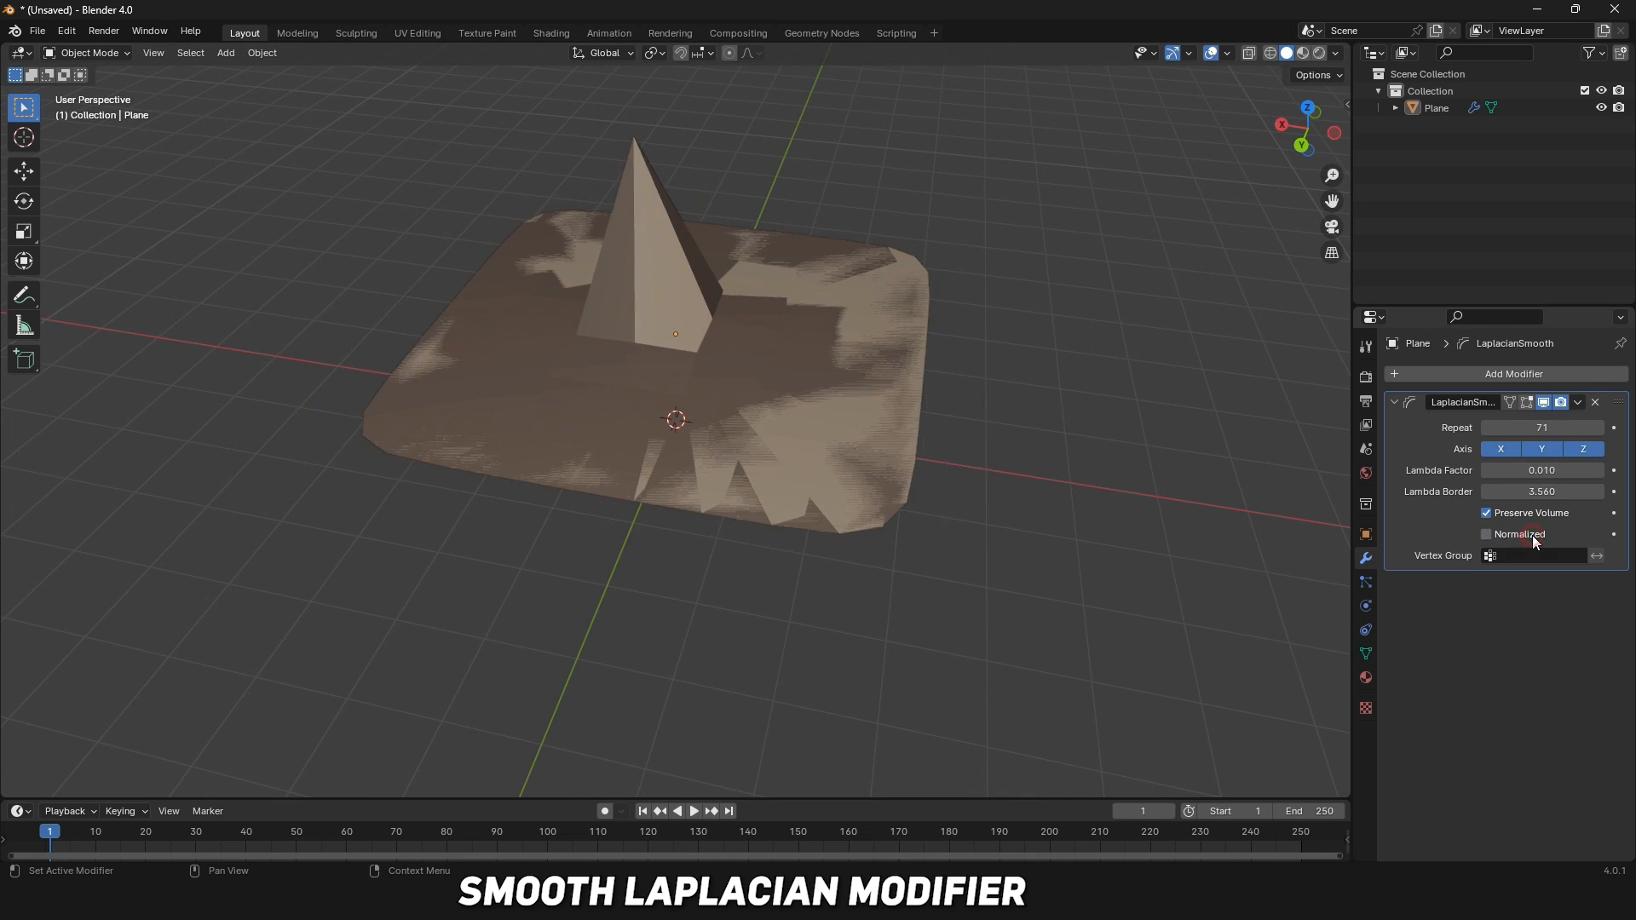
pyautogui.moveTo(1542, 427); pyautogui.dragTo(1479, 427)
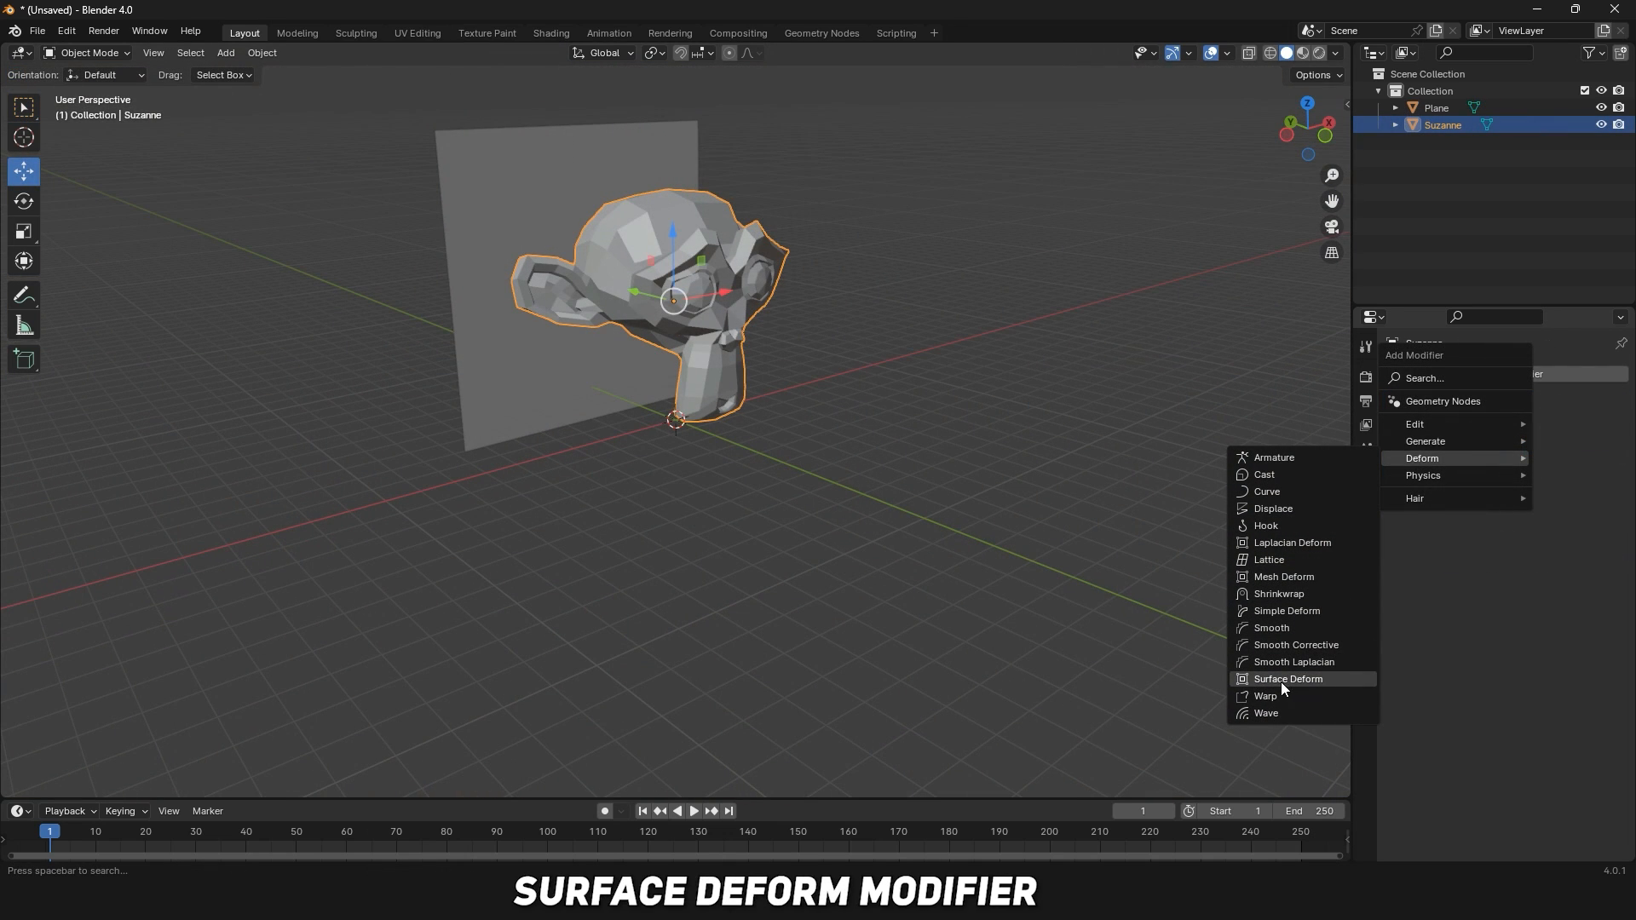
# Add a Surface Deform modifier to Suzanne with Plane as its target and bind it.
pyautogui.click(1288, 680)
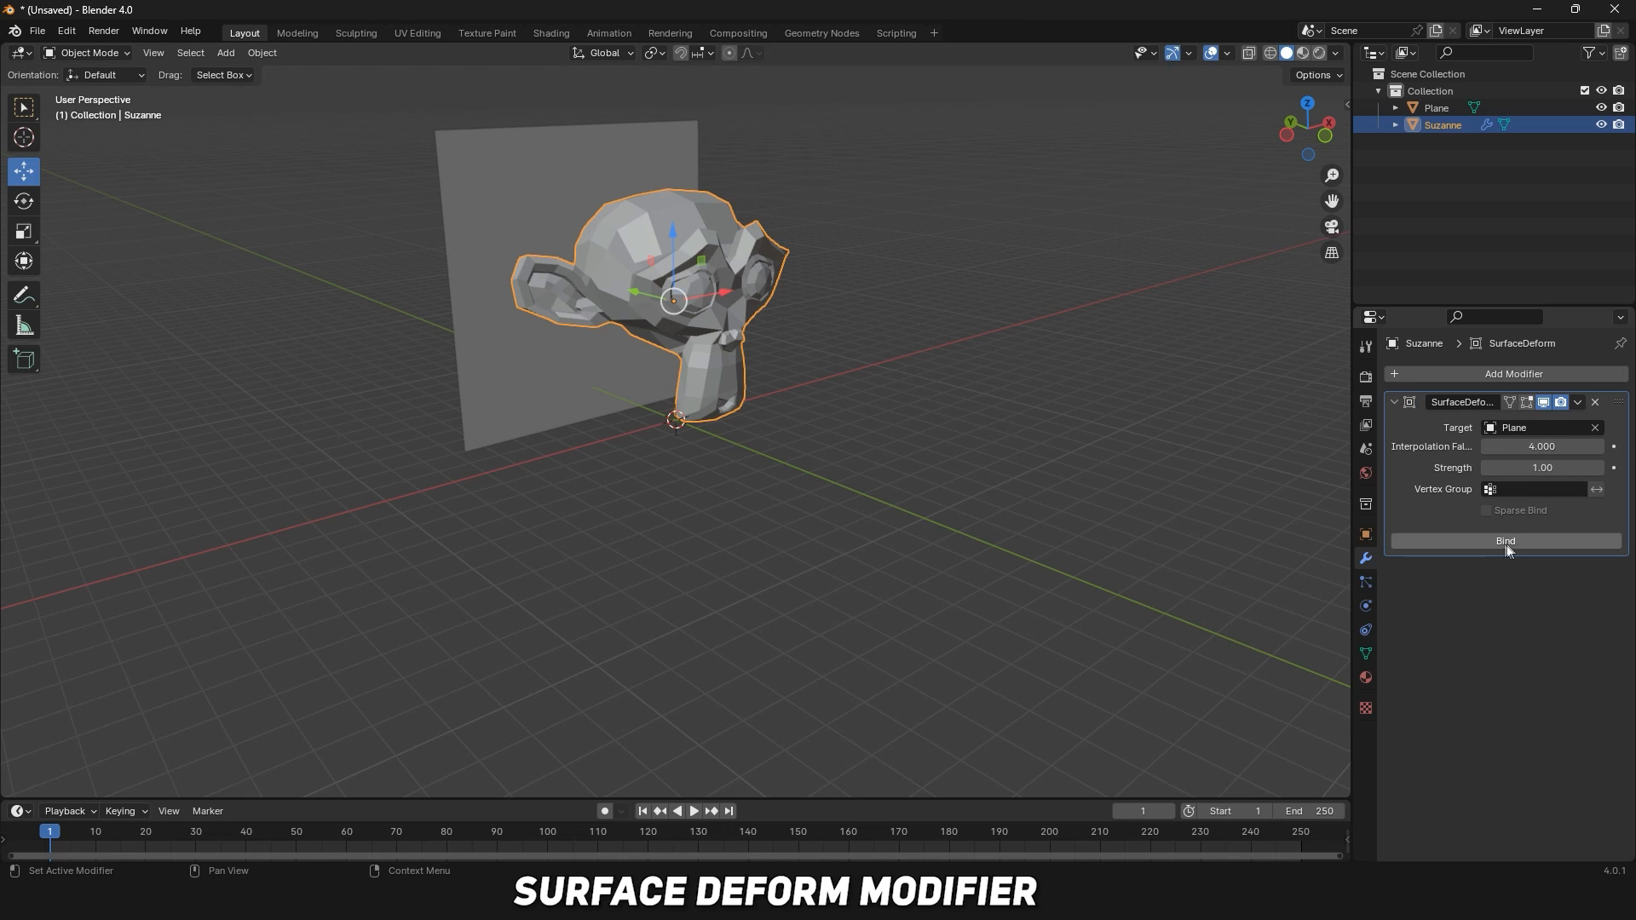
pyautogui.click(898, 398)
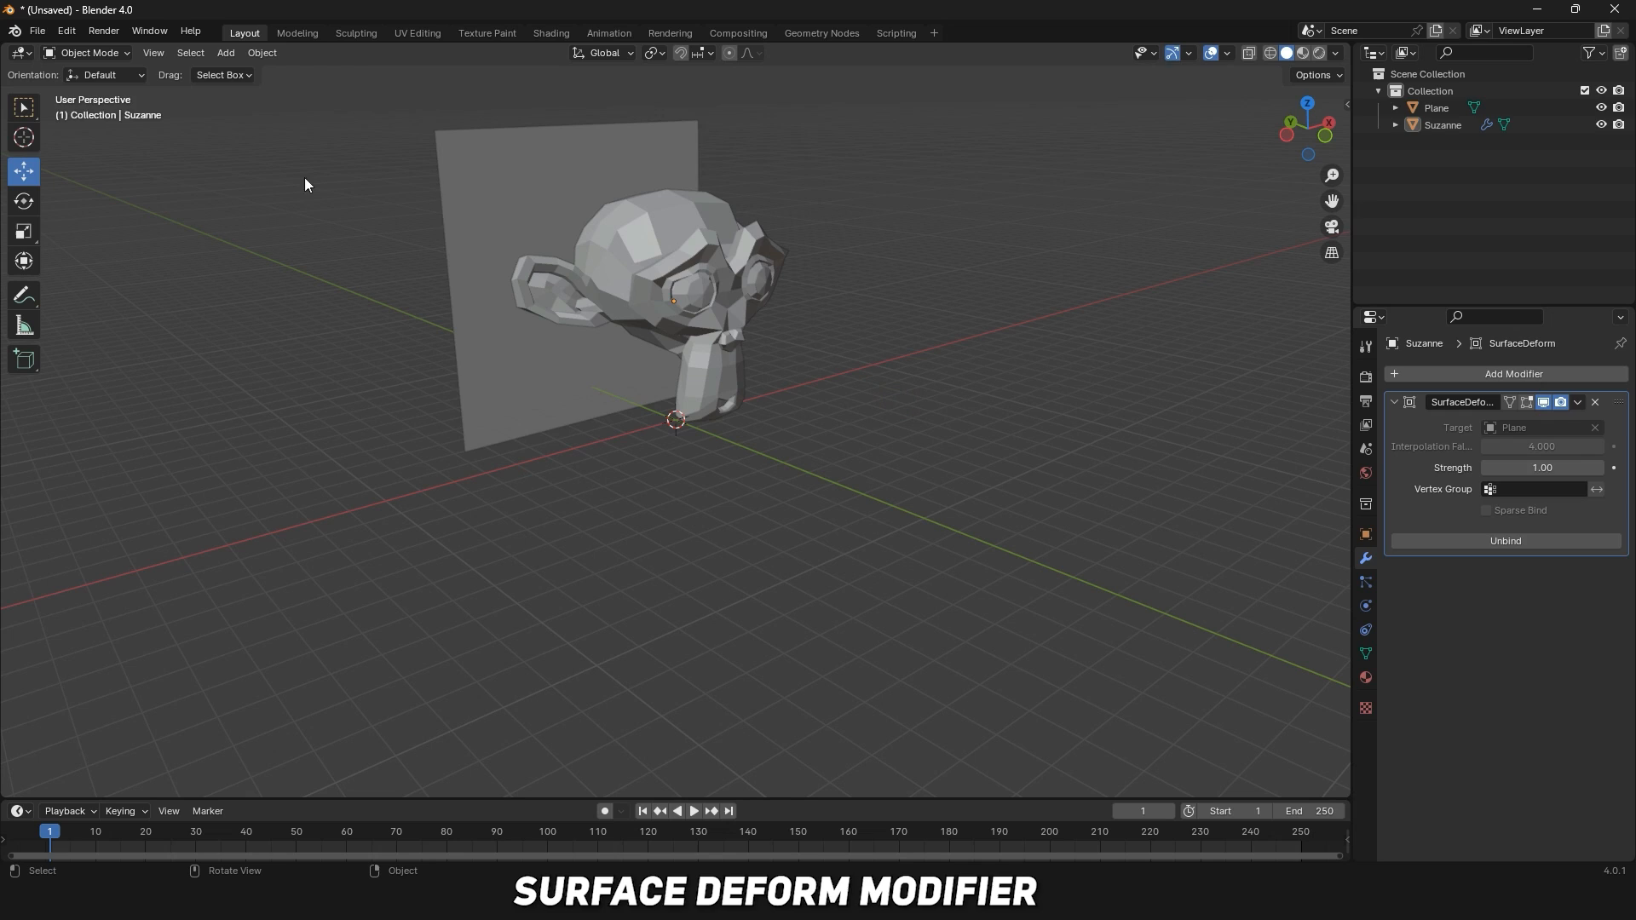
# Try moving an upper corner block of the plane's vertices about -0.21 m in X, 0.09 m in Y and -0.18 m in Z.
pyautogui.click(490, 187)
pyautogui.press('Tab')
pyautogui.moveTo(384, 104); pyautogui.dragTo(526, 217)
pyautogui.press('g')
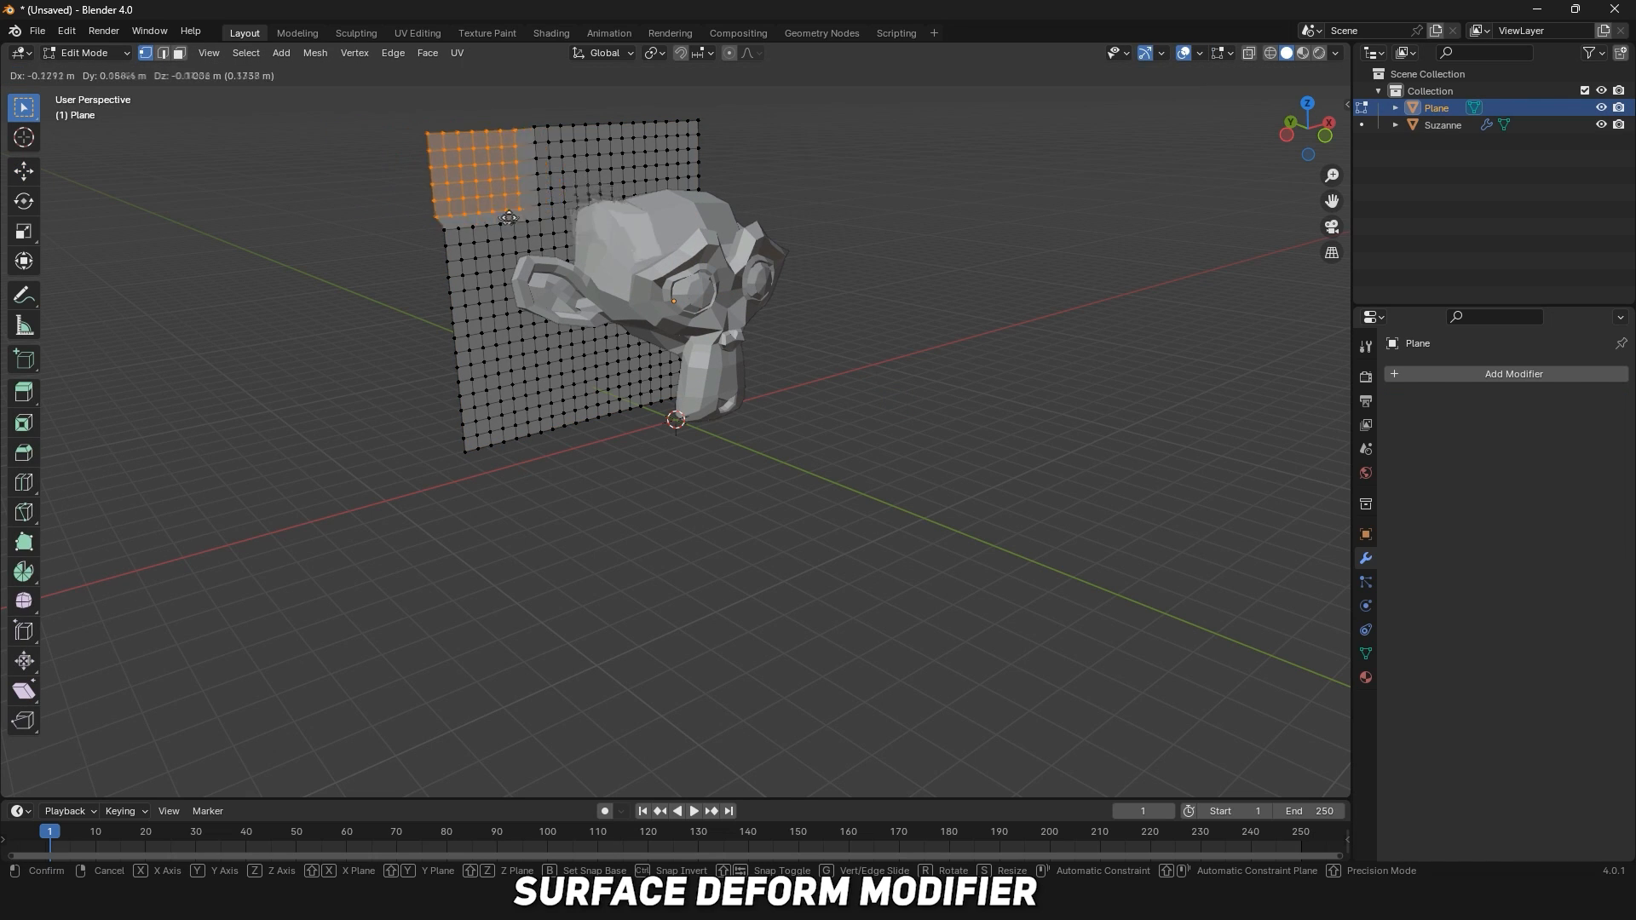
pyautogui.click(519, 223)
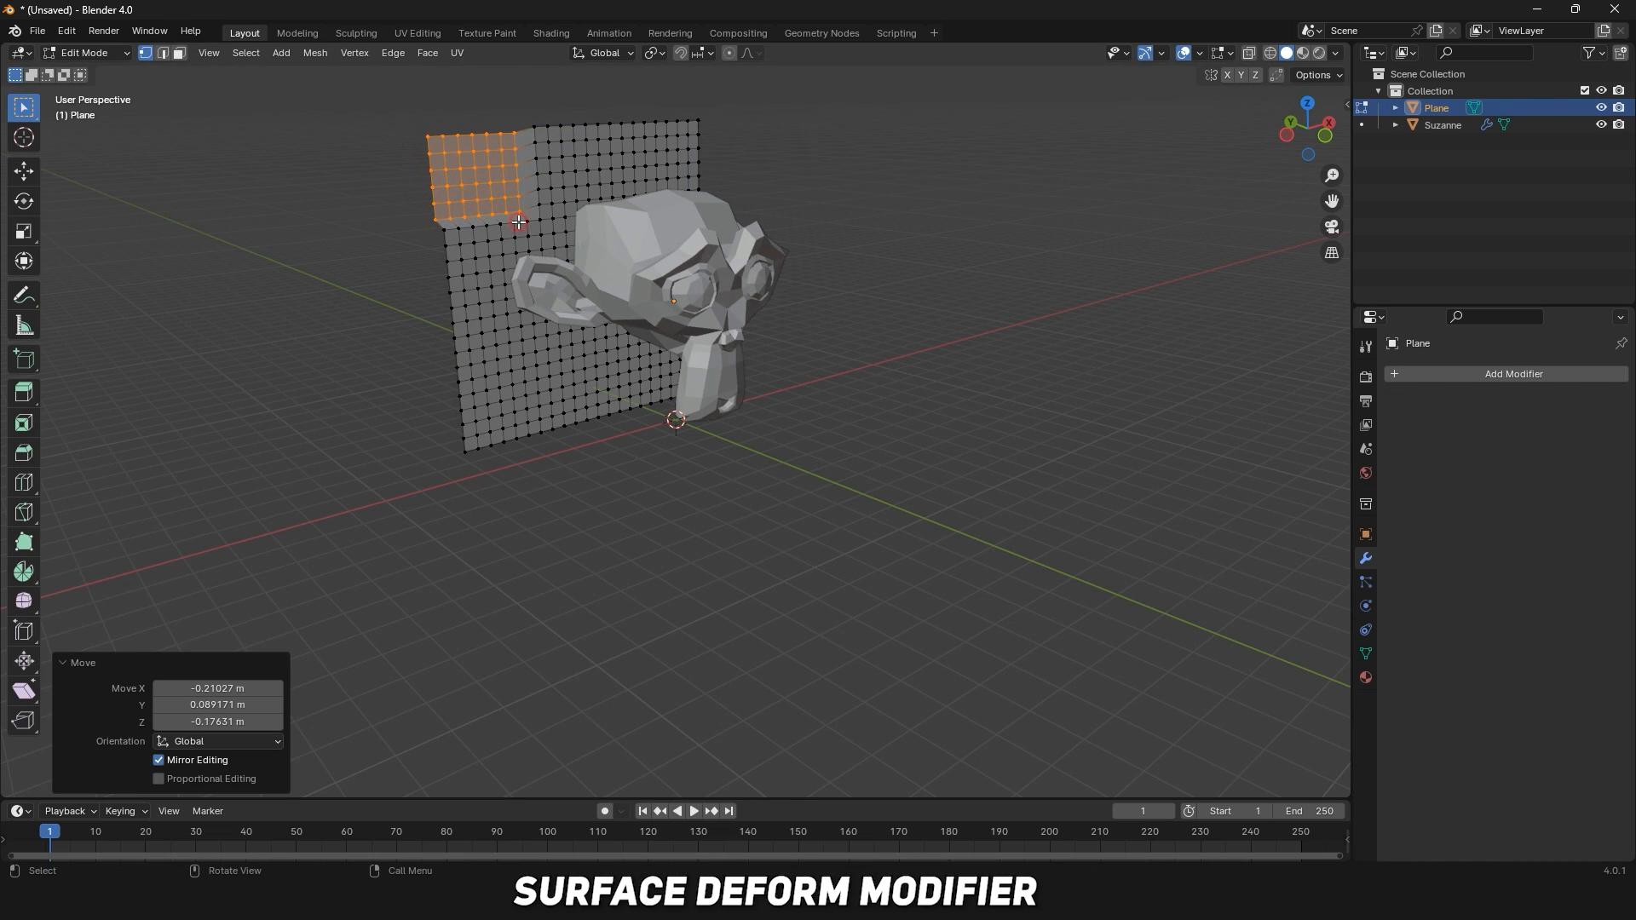
pyautogui.moveTo(847, 365); pyautogui.dragTo(815, 108, button='middle')
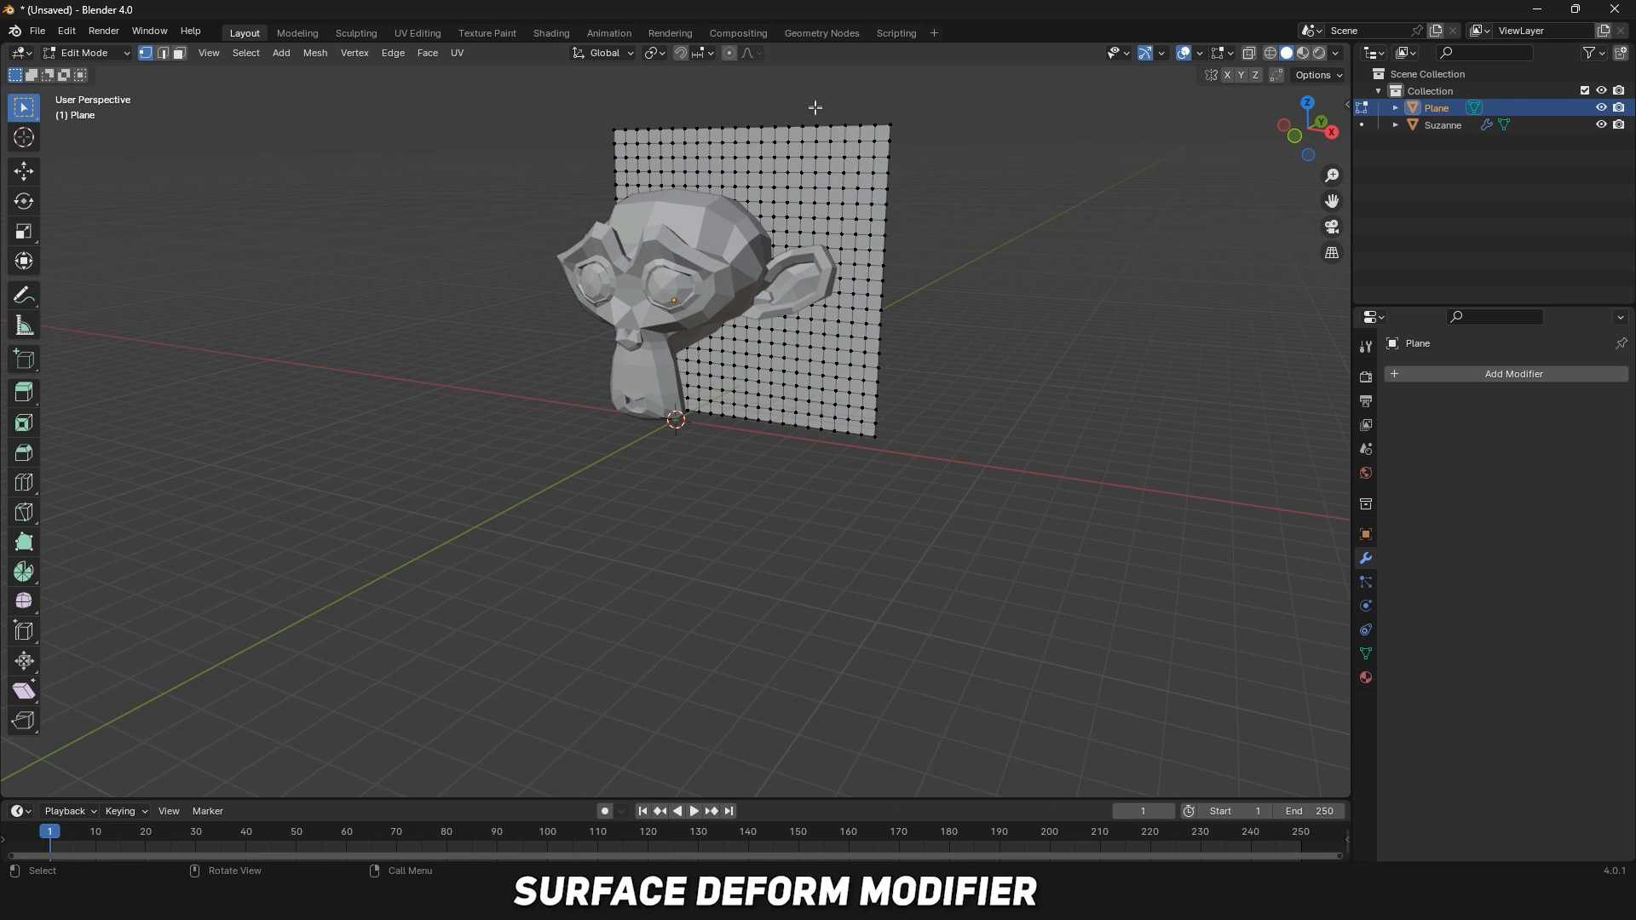
# Try pulling the vertices of the plane's opposite upper corner outward, undo the move and leave mesh editing.
pyautogui.press('g')
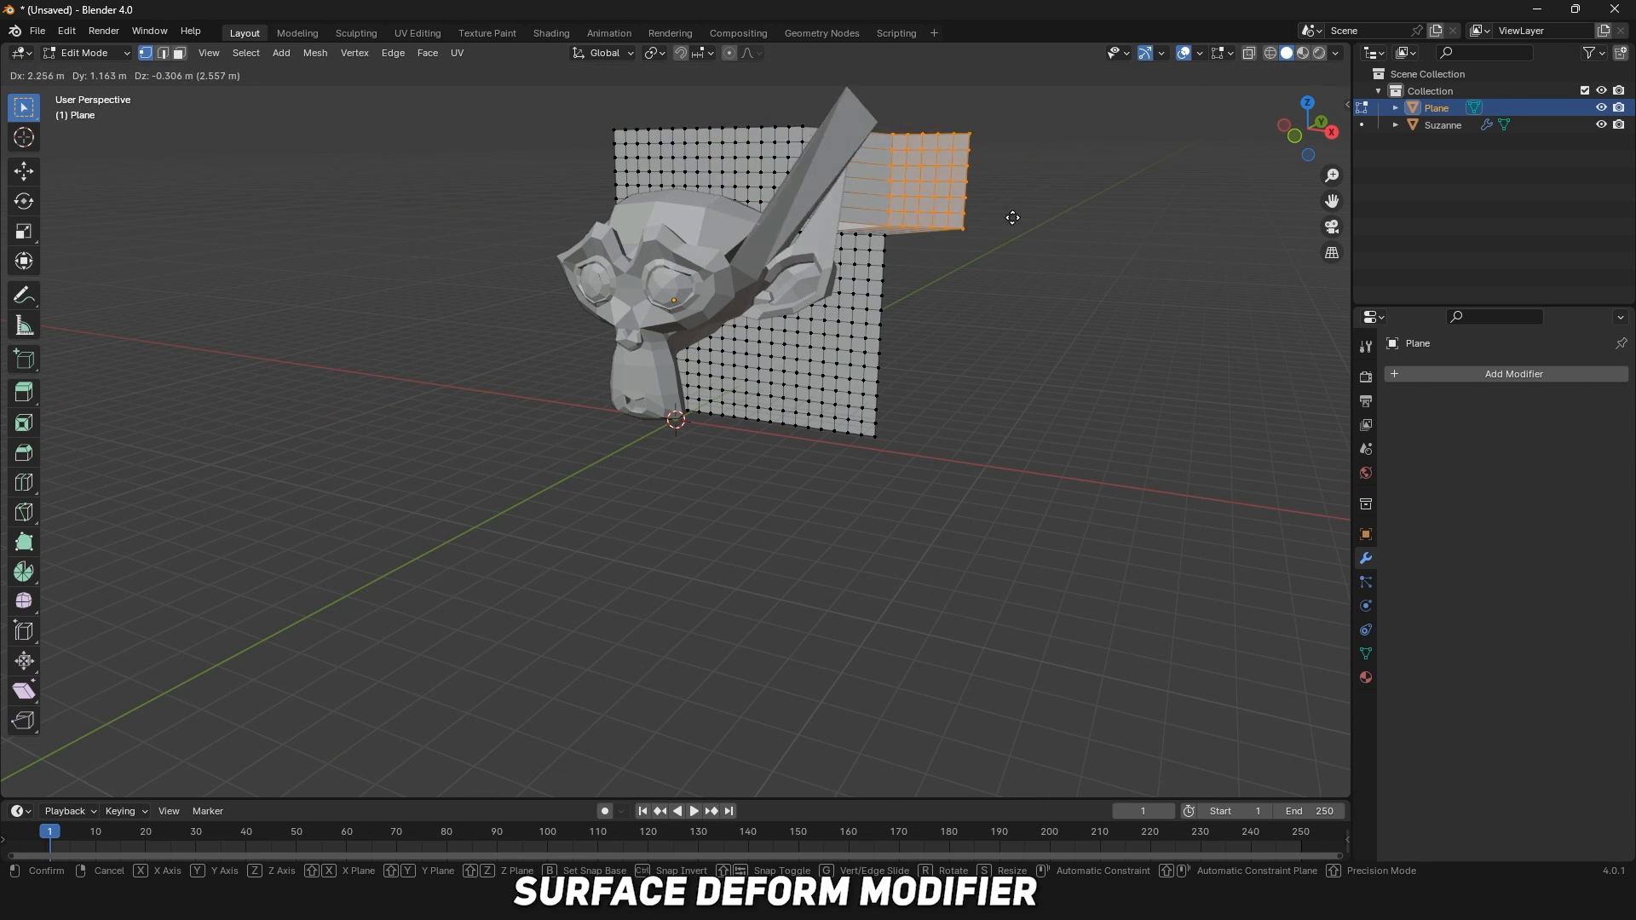
pyautogui.click(914, 209)
pyautogui.hotkey('ctrl', 'z')
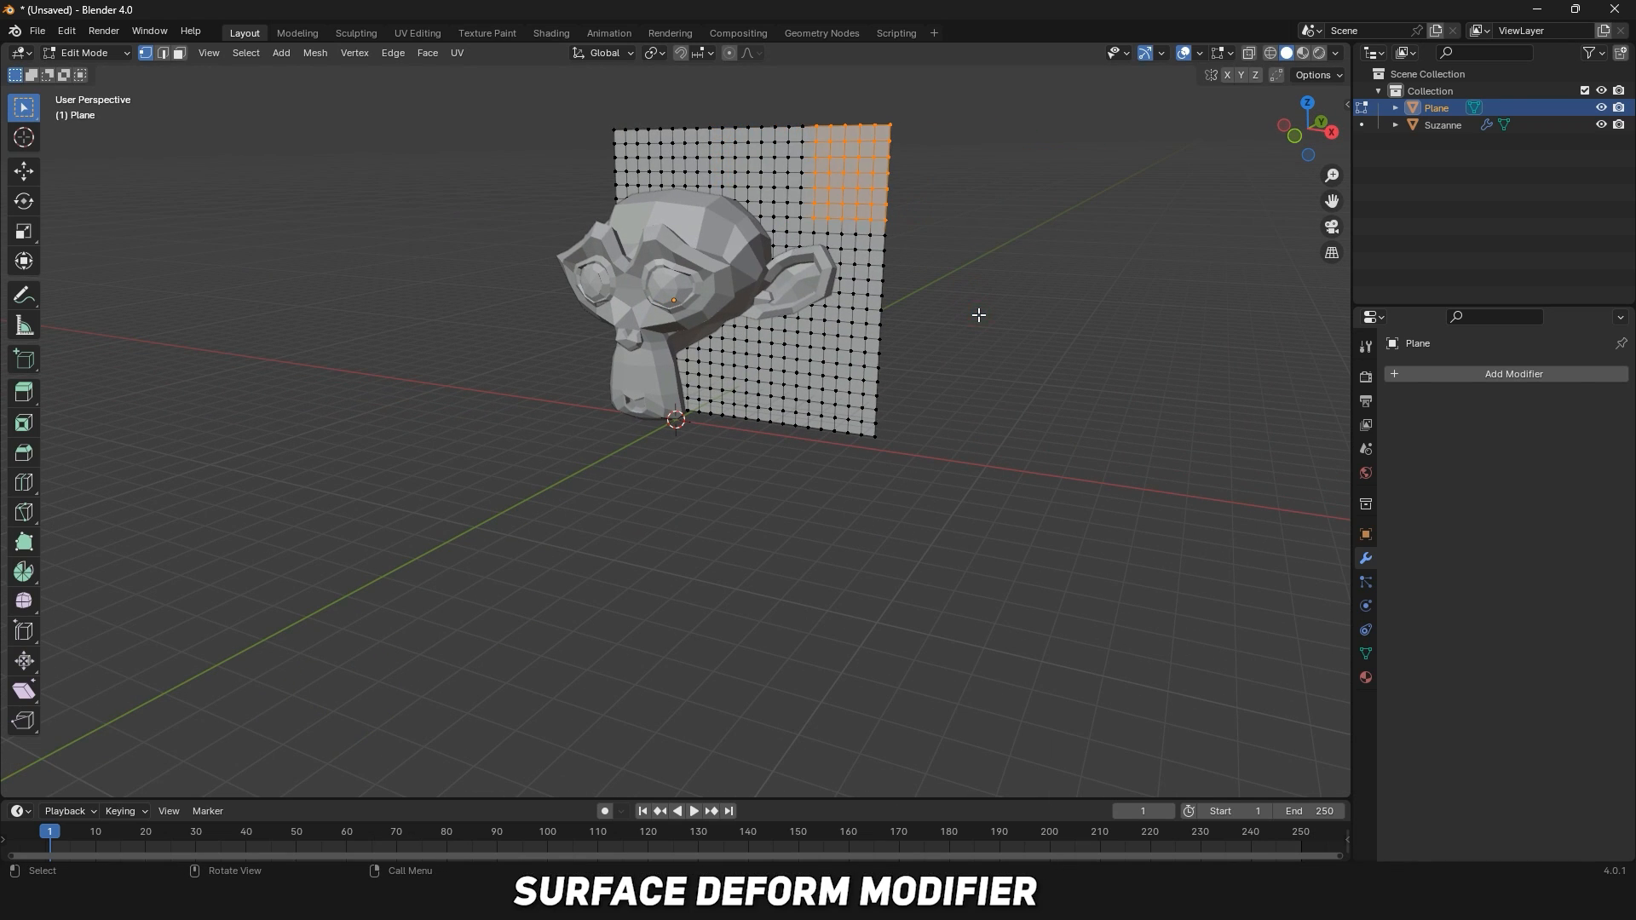
pyautogui.press('Tab')
# Move Suzanne along the Y axis so that the head is partly embedded in the plane.
pyautogui.click(687, 300)
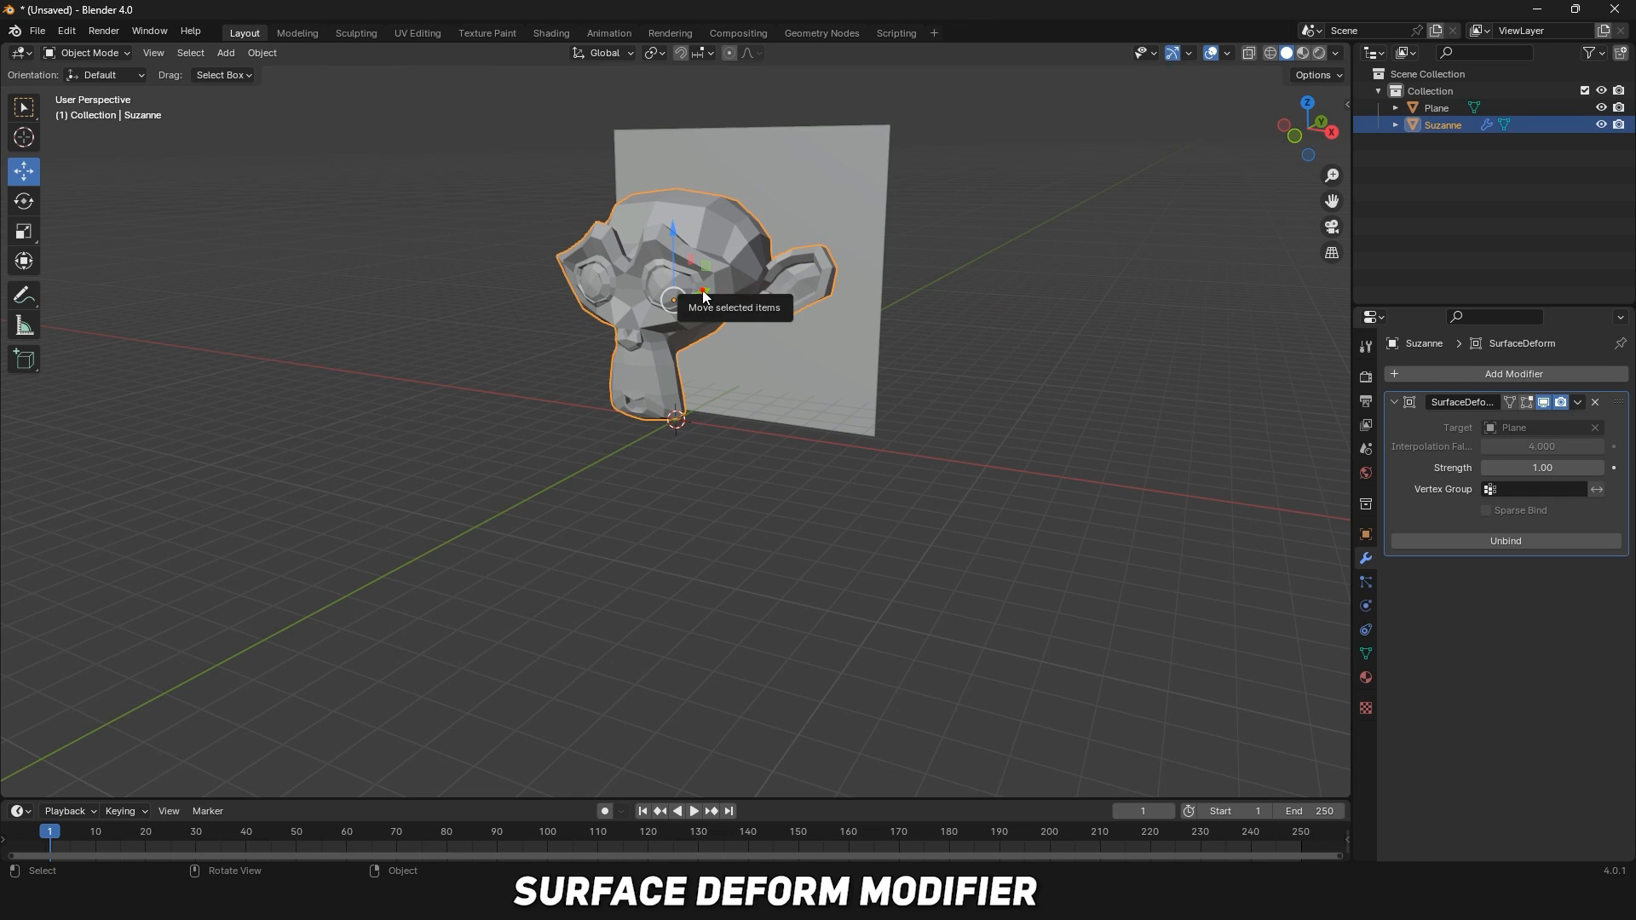
pyautogui.moveTo(702, 290); pyautogui.dragTo(781, 266)
pyautogui.click(963, 327)
pyautogui.moveTo(963, 327); pyautogui.dragTo(772, 341, button='middle')
pyautogui.click(889, 272)
pyautogui.moveTo(927, 312); pyautogui.dragTo(895, 309)
pyautogui.click(956, 378)
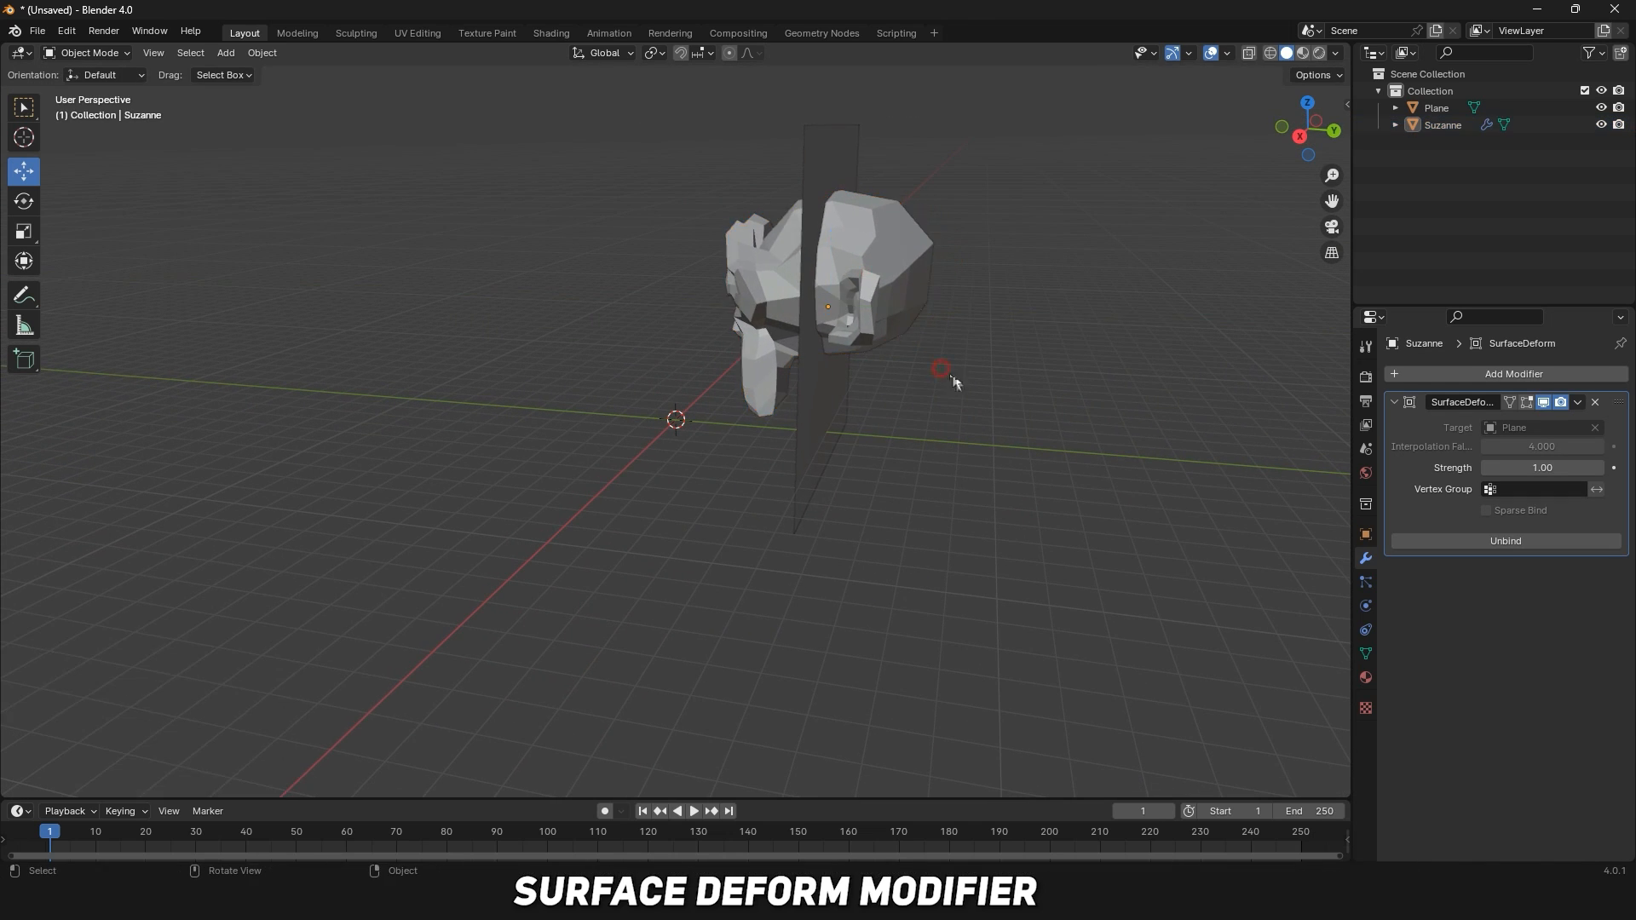
# Try shifting the plane's upper corner vertices about -0.08 m in X, undo the shift and clear the vertex selection.
pyautogui.moveTo(956, 380); pyautogui.dragTo(878, 405, button='middle')
pyautogui.click(874, 402)
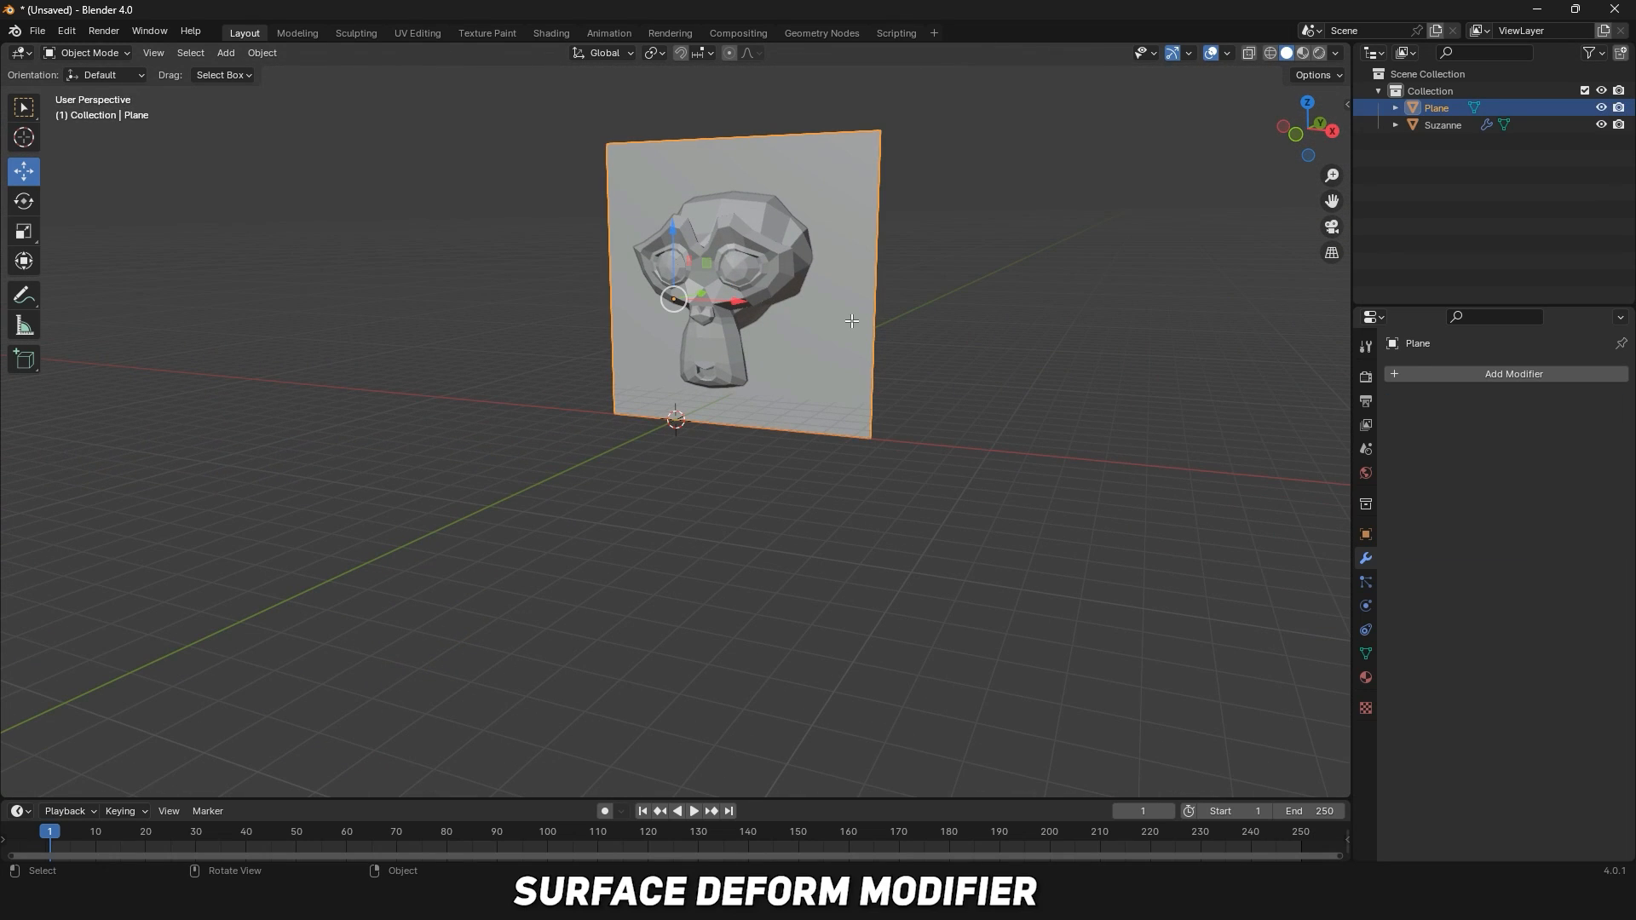
pyautogui.press('Tab')
pyautogui.press('g')
pyautogui.click(854, 185)
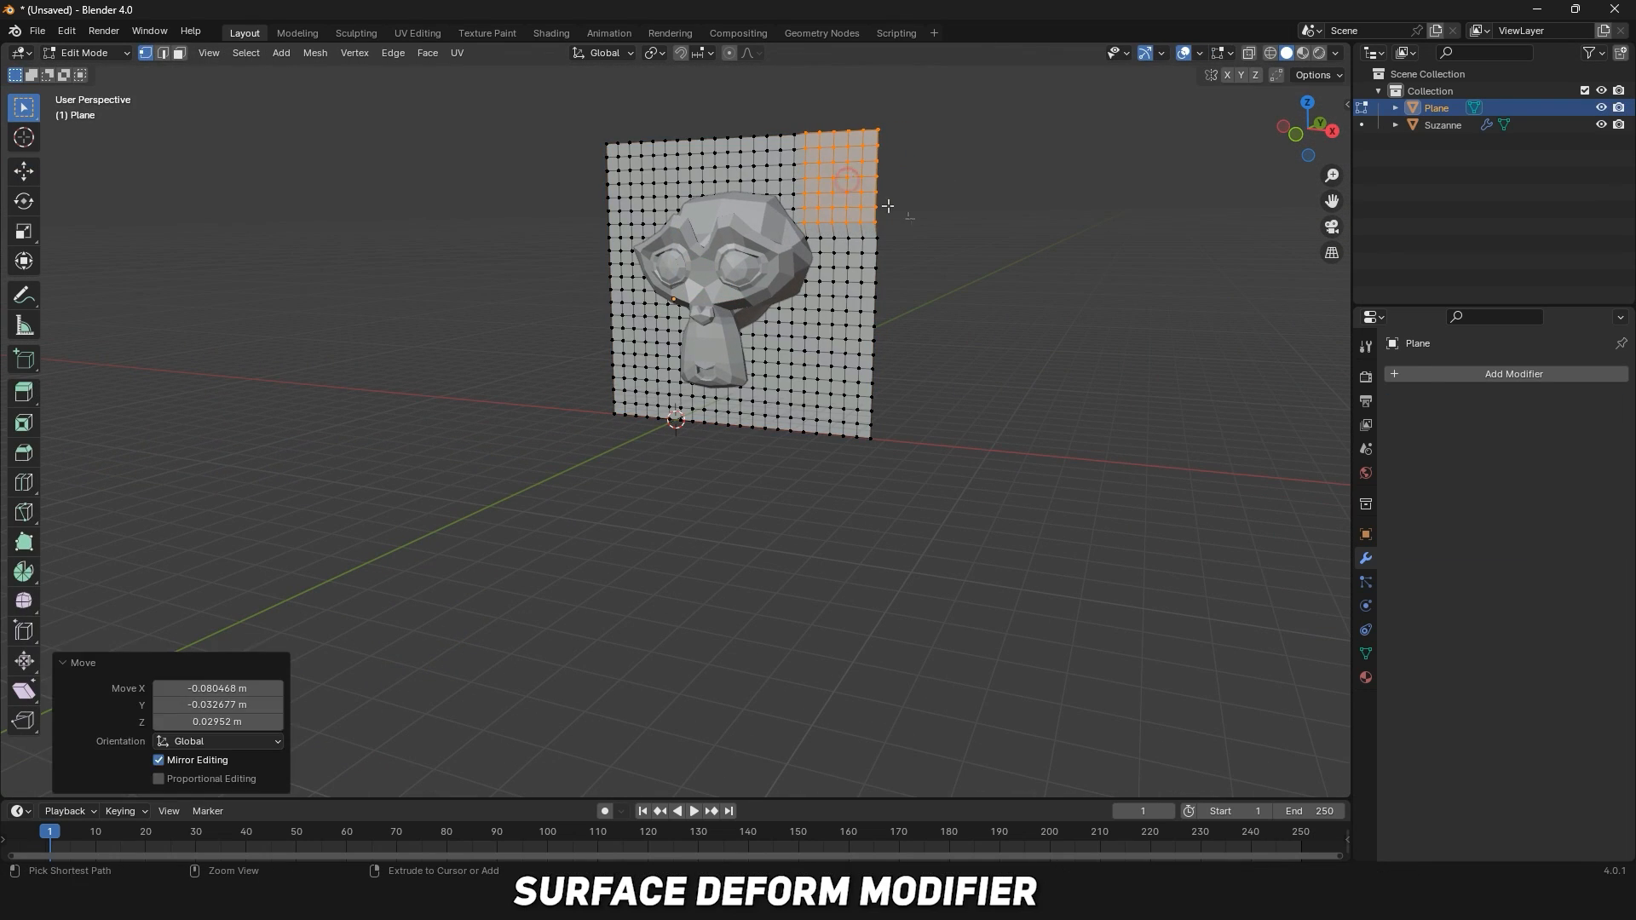
pyautogui.hotkey('ctrl', 'z')
pyautogui.click(950, 289)
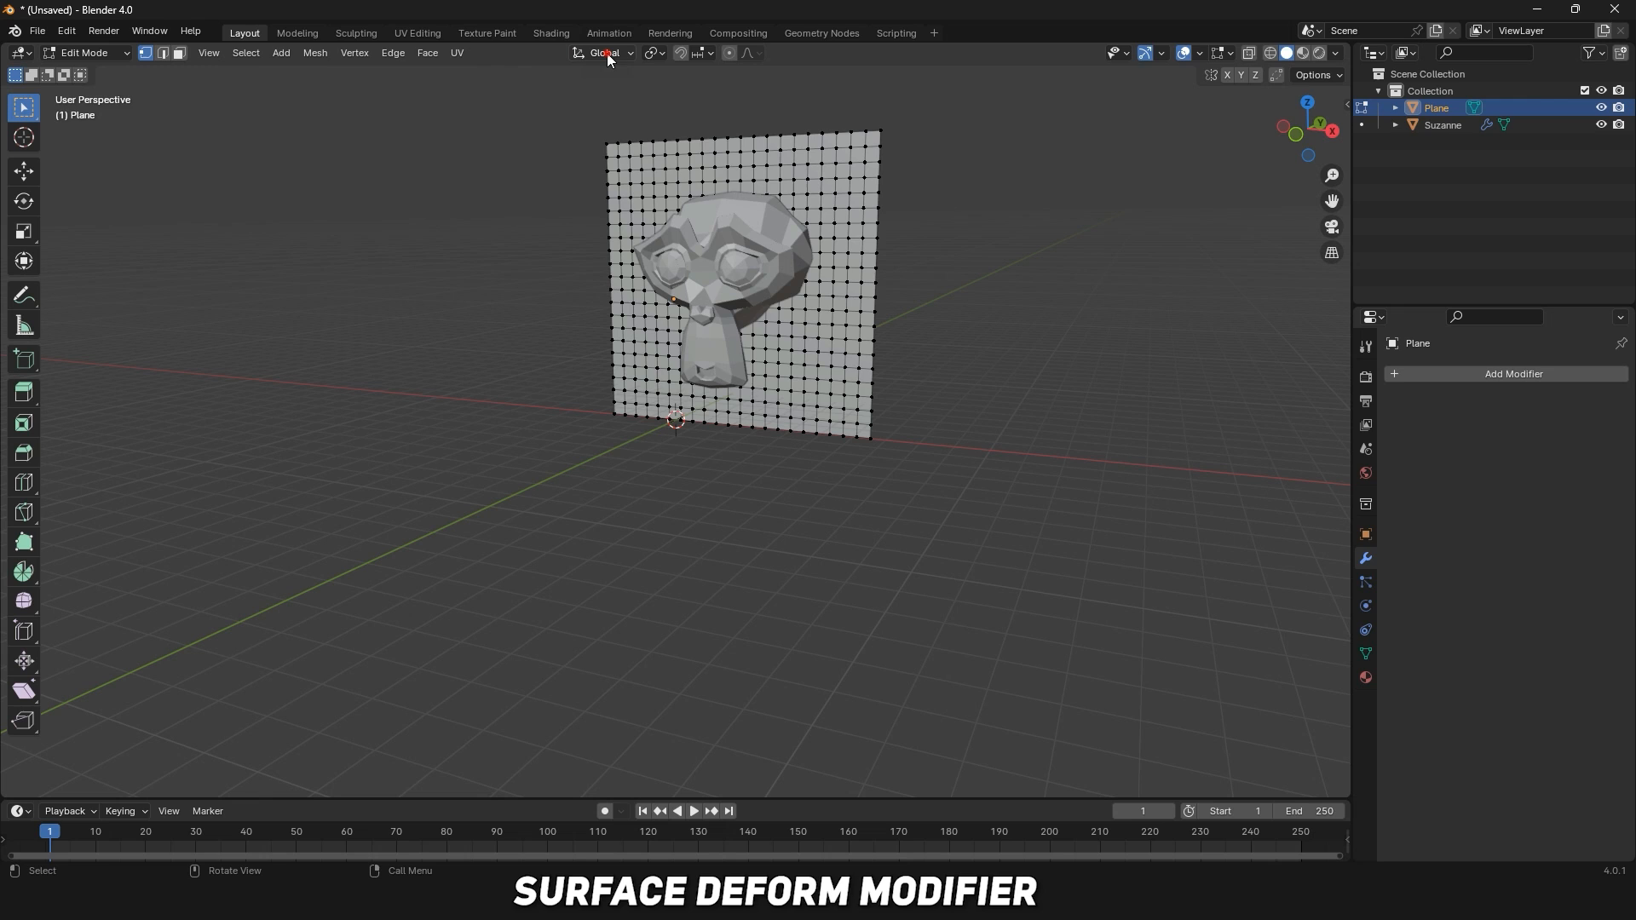
# Select the block of plane vertices above Suzanne's head along the plane's upper edge and move it.
pyautogui.moveTo(646, 102); pyautogui.dragTo(806, 187)
pyautogui.press('g')
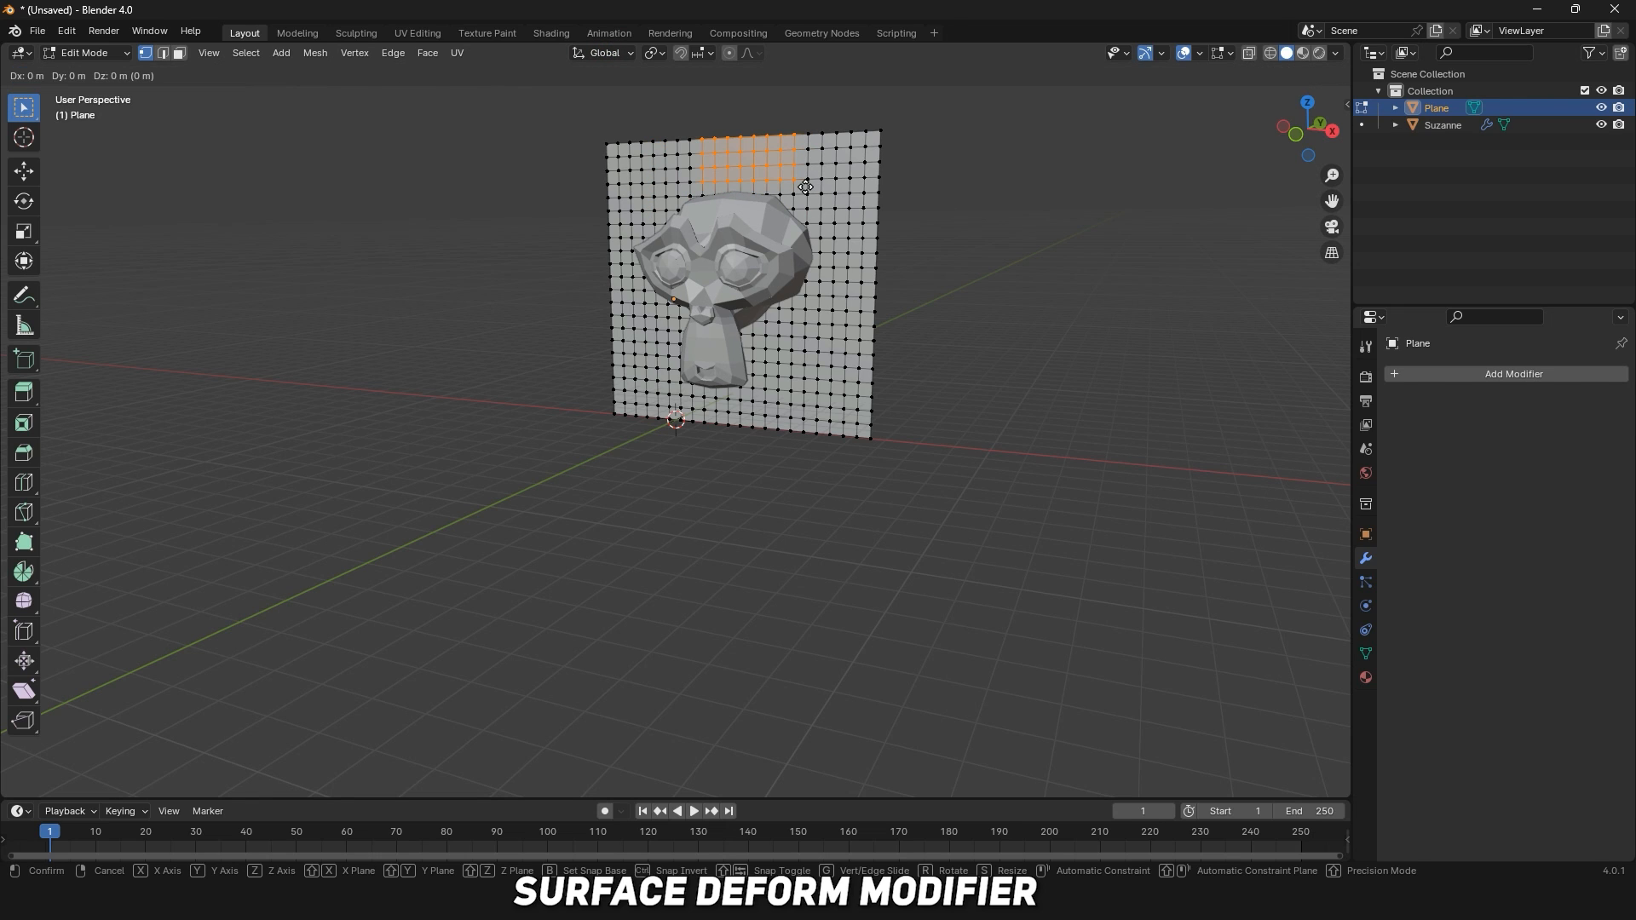
pyautogui.click(799, 152)
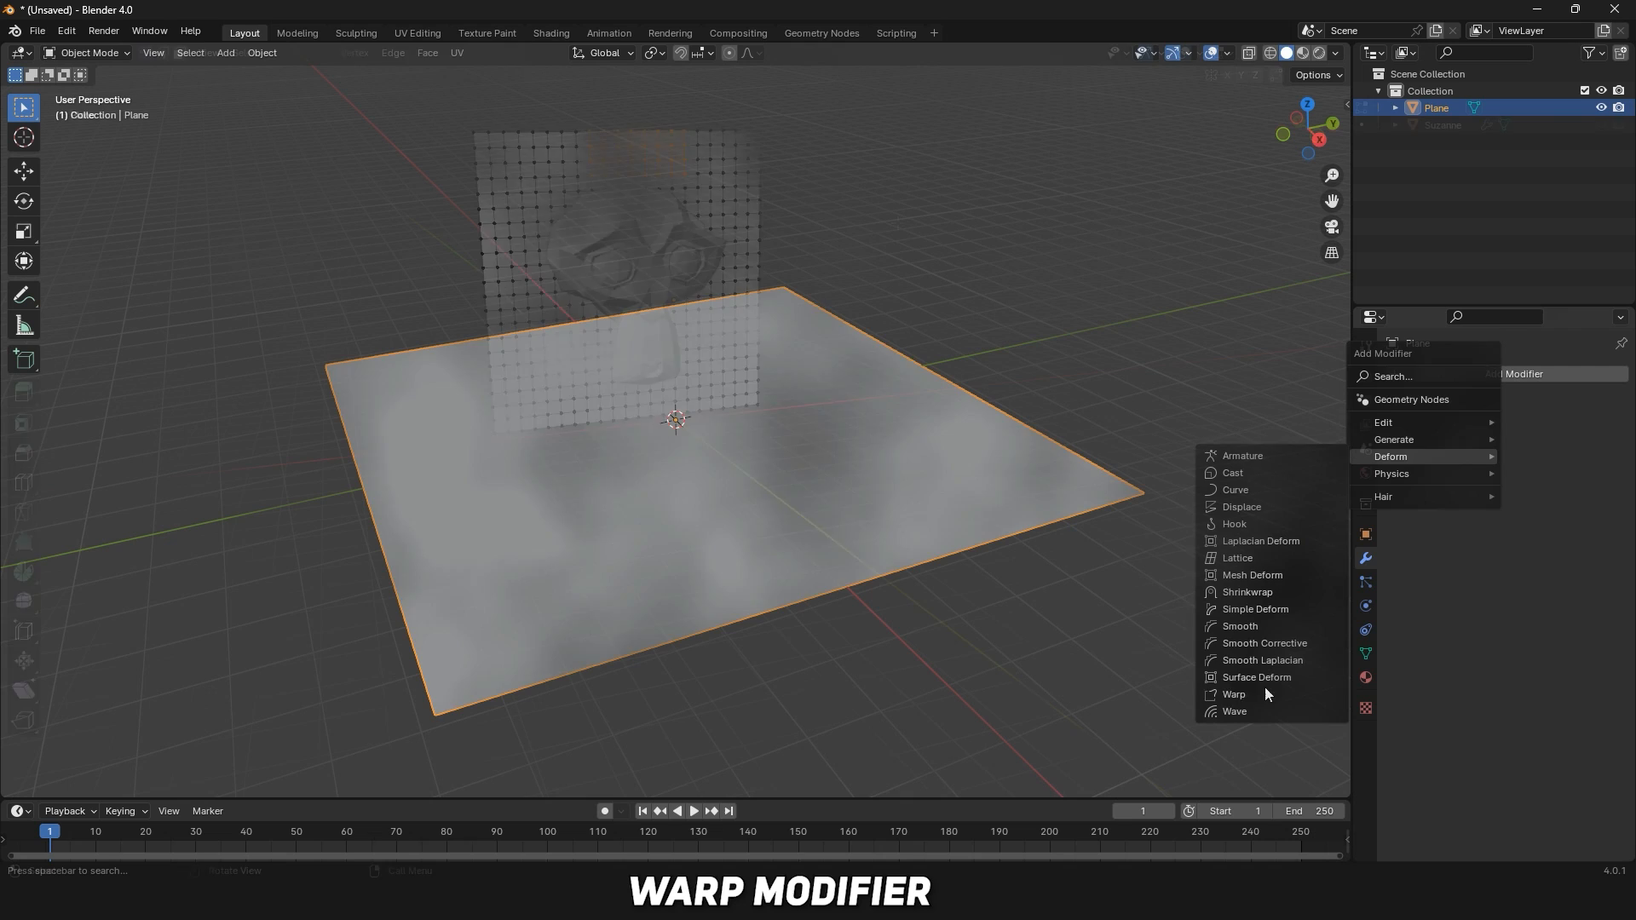
# Add a Warp modifier to the plane with "wrap from" as Object From and "wrap to" as Object To.
pyautogui.click(1262, 692)
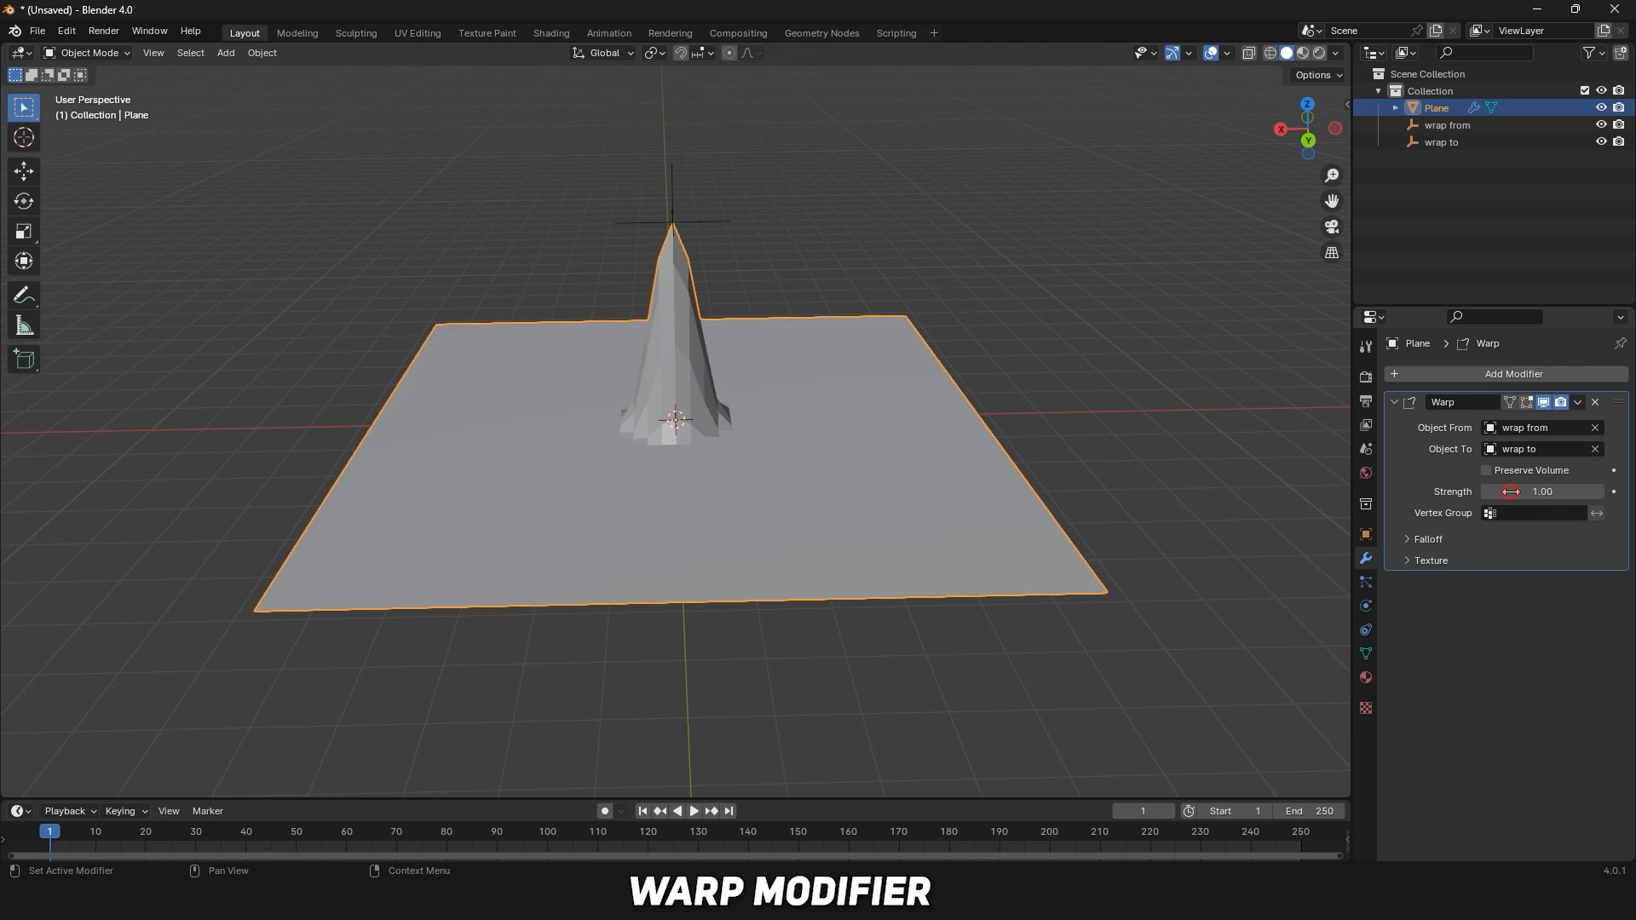
pyautogui.moveTo(762, 368); pyautogui.dragTo(939, 337, button='middle')
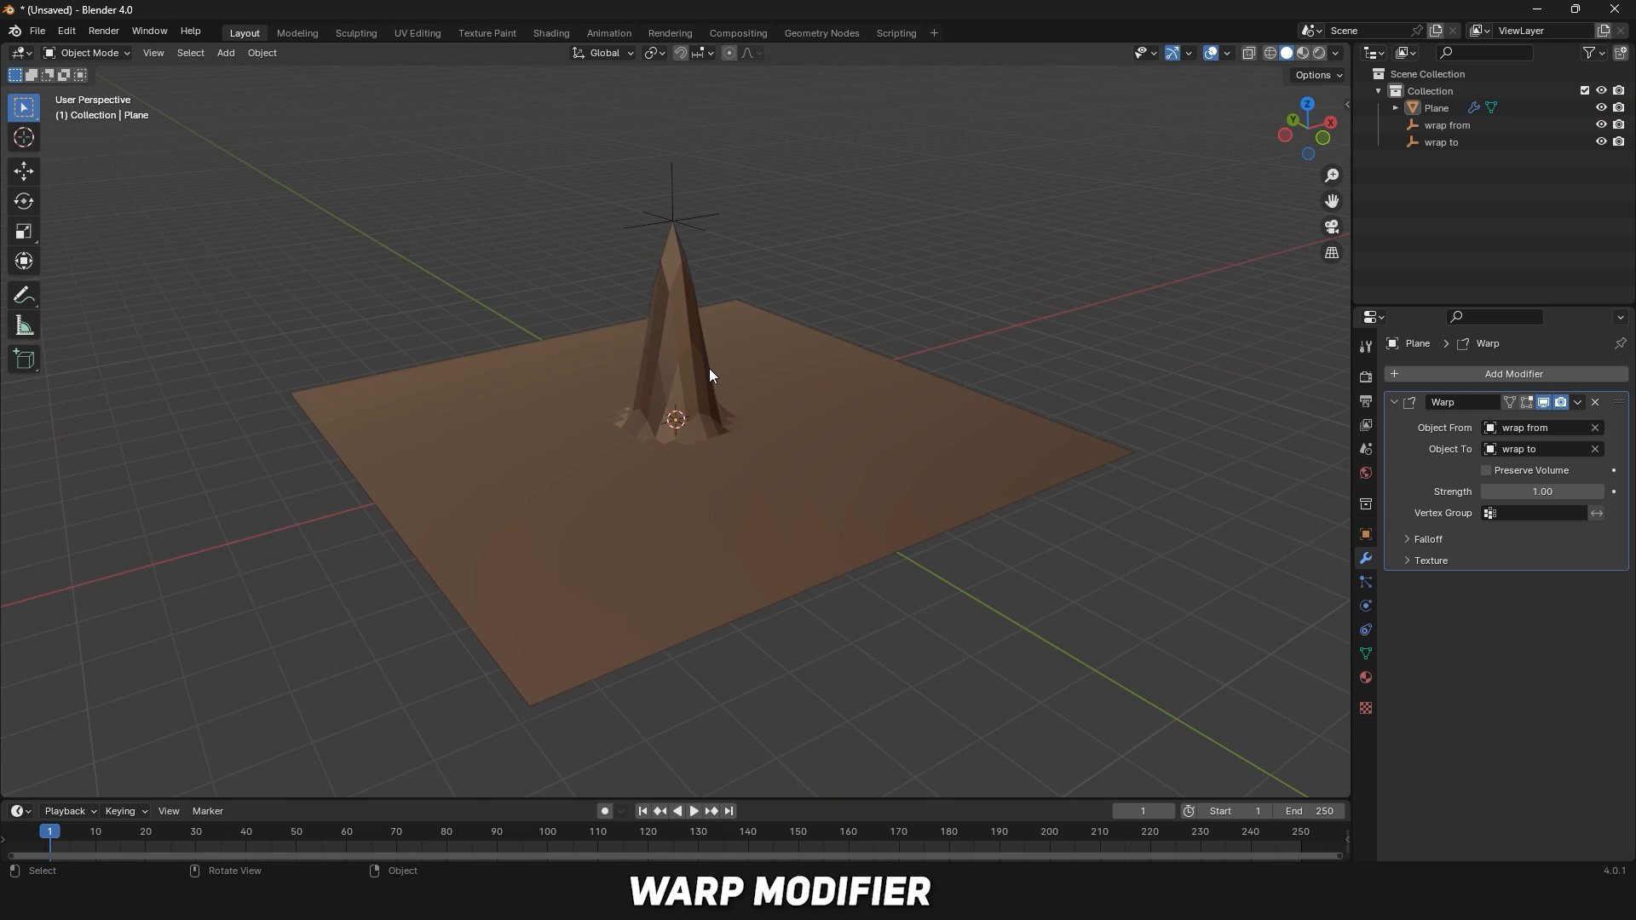
pyautogui.moveTo(709, 368); pyautogui.dragTo(495, 362, button='middle')
# Try moving the "wrap to" empty up and down along the Z axis and undo the move.
pyautogui.click(671, 215)
pyautogui.scroll(2, 610, 308)
pyautogui.moveTo(679, 336)
pyautogui.mouseDown(button='middle')
pyautogui.moveTo(610, 308)
pyautogui.moveTo(704, 334)
pyautogui.mouseUp(button='middle')
pyautogui.press('g')
pyautogui.press('z')
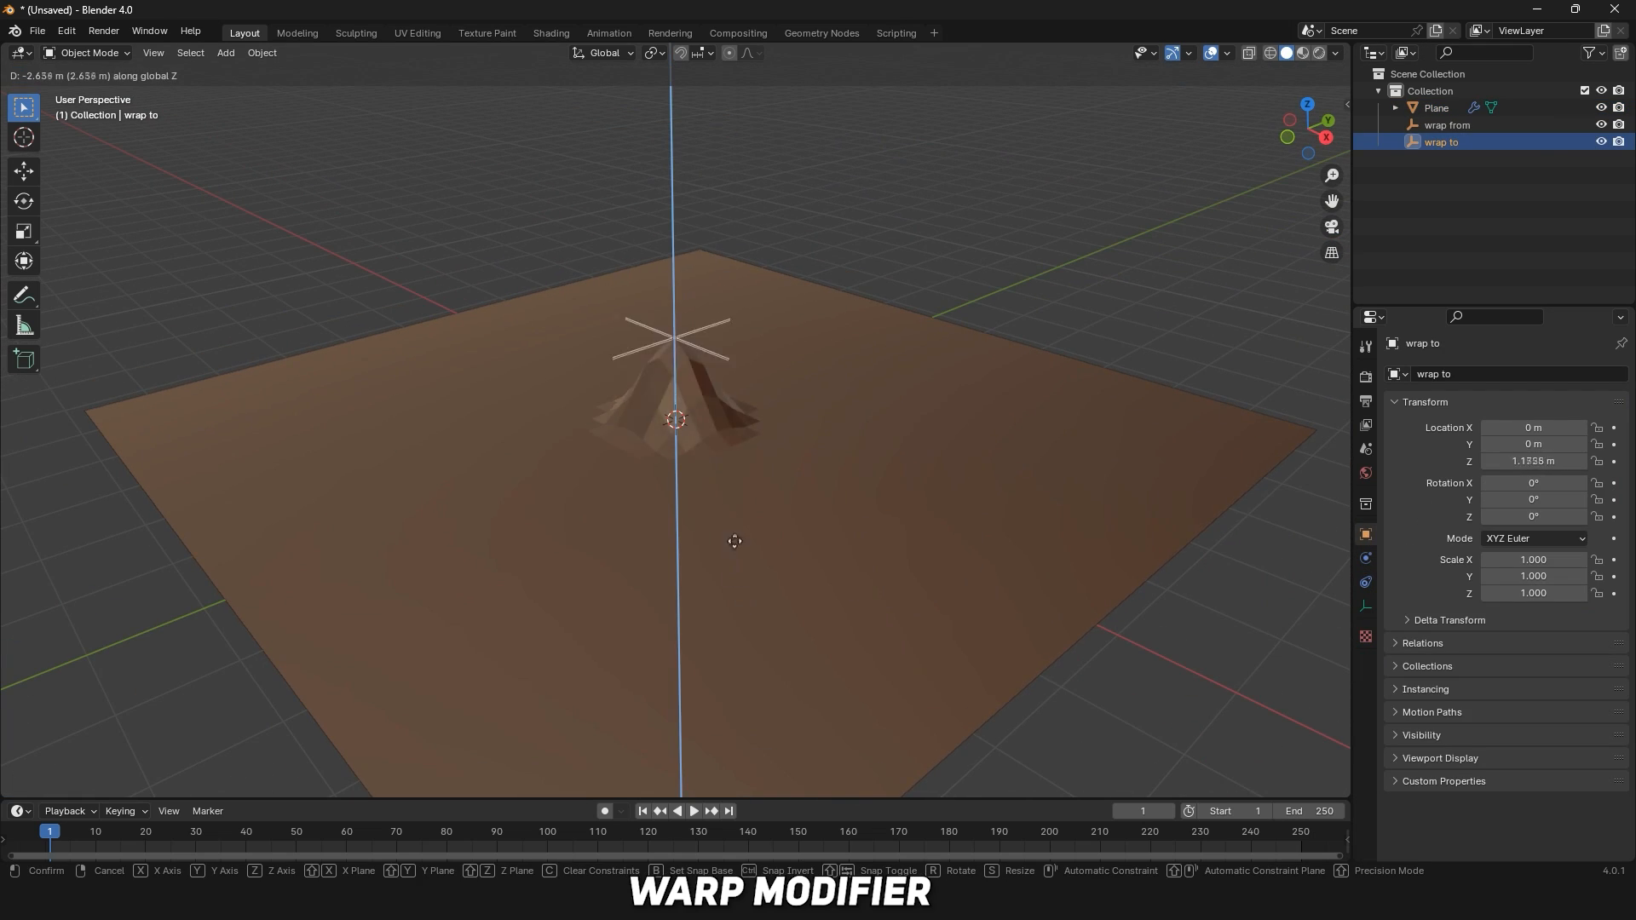
pyautogui.click(764, 337)
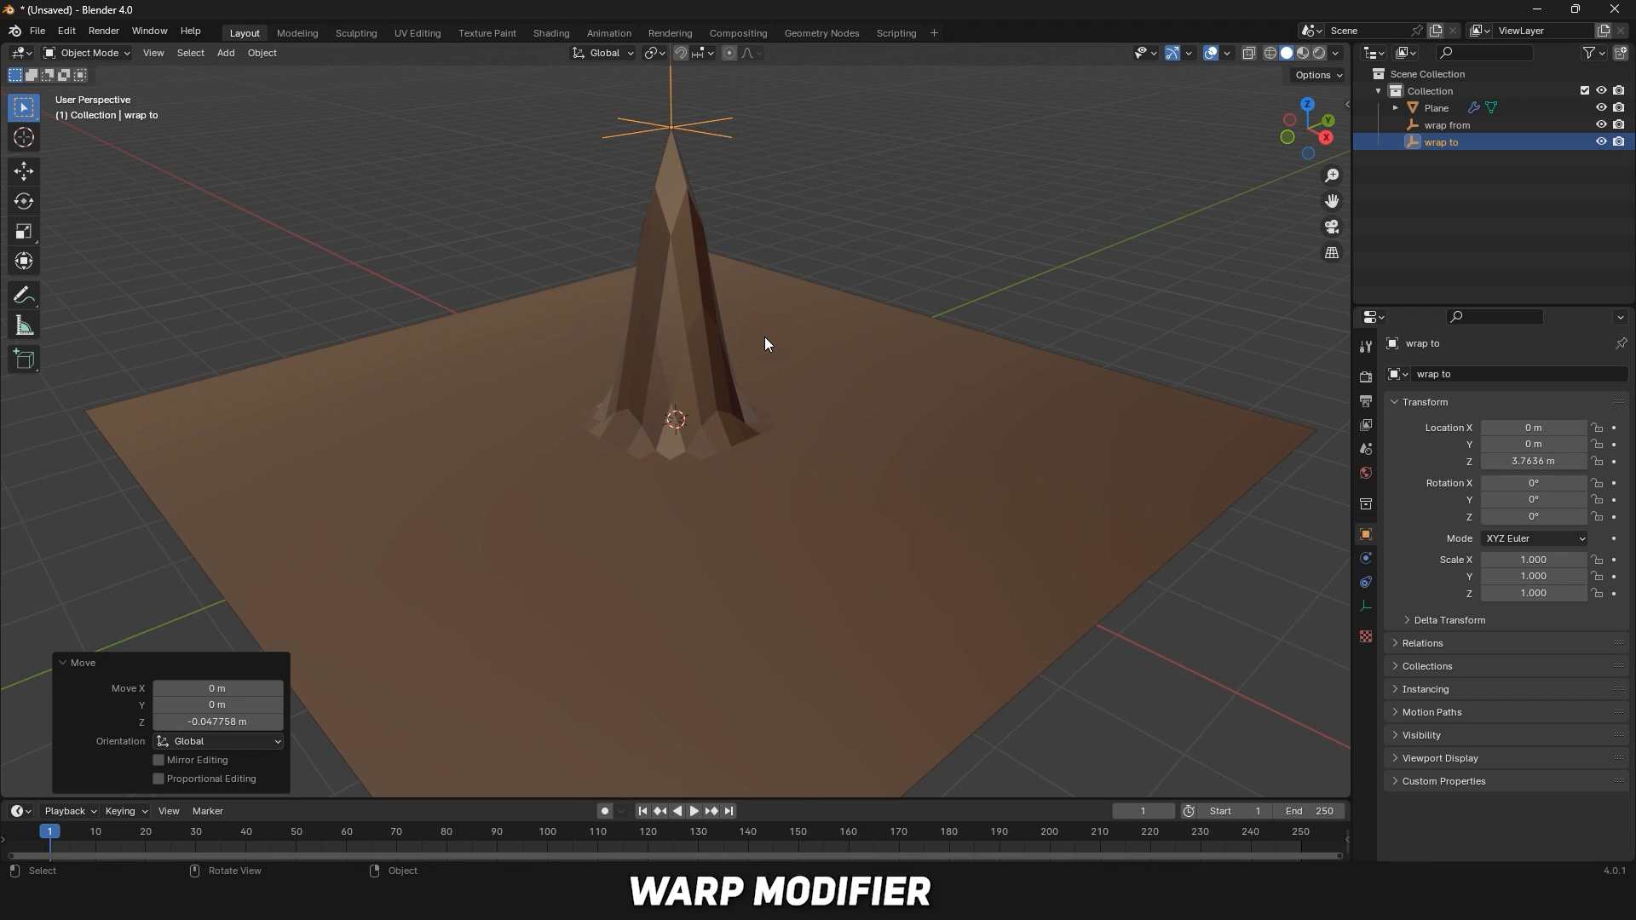
pyautogui.hotkey('ctrl', 'z')
pyautogui.scroll(-1, 765, 335)
# Try raising the plane's Warp strength to 1.90 and undo the change.
pyautogui.click(847, 468)
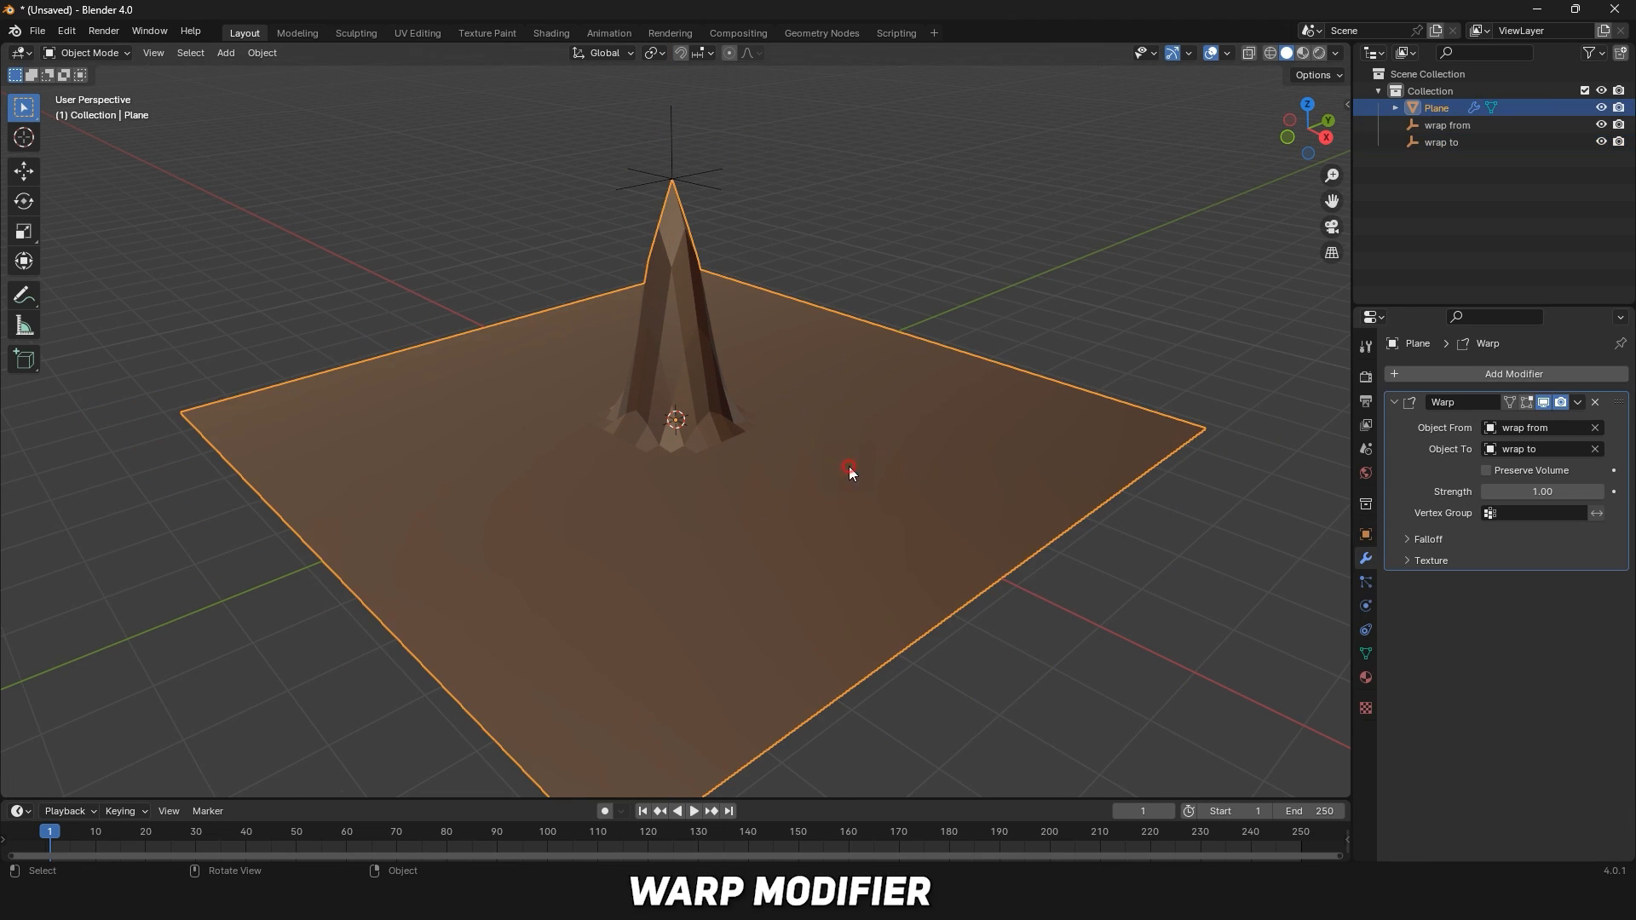
pyautogui.scroll(-1, 970, 534)
pyautogui.moveTo(970, 533); pyautogui.dragTo(930, 507, button='middle')
pyautogui.moveTo(1543, 492); pyautogui.dragTo(1582, 495)
pyautogui.scroll(-1, 1278, 503)
pyautogui.scroll(-8, 1251, 525)
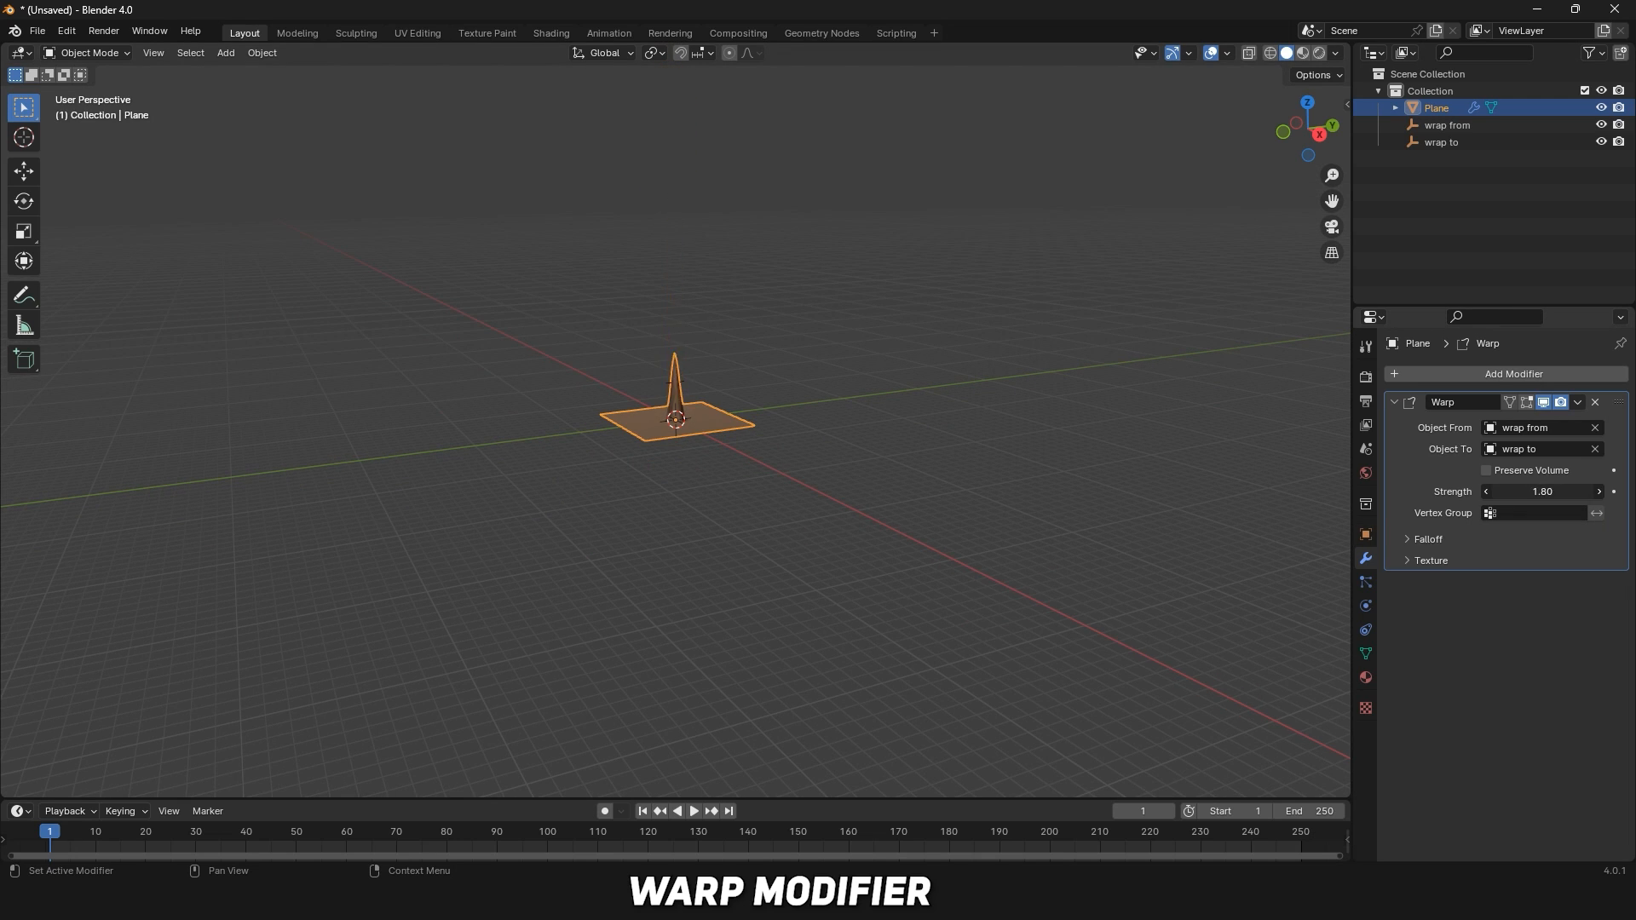
pyautogui.scroll(8, 825, 411)
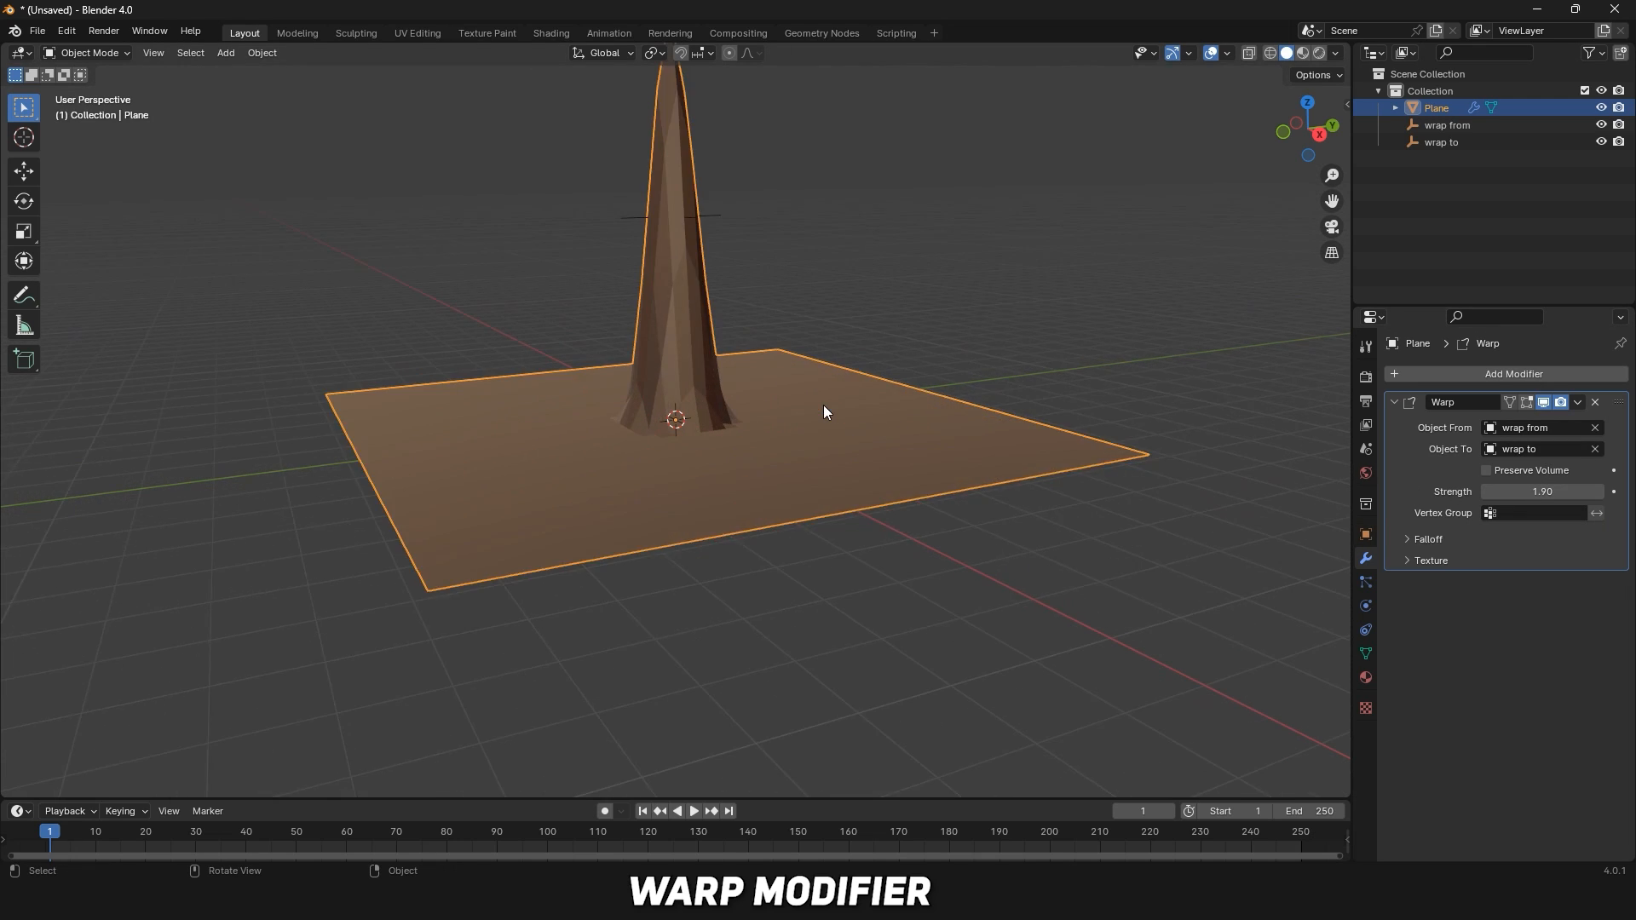
pyautogui.hotkey('ctrl', 'z')
pyautogui.hotkey('ctrl', 'z')
# Raise the Warp modifier's falloff radius on the plane to 6.8 m and adjust it further.
pyautogui.click(1407, 540)
pyautogui.moveTo(1543, 586); pyautogui.dragTo(1576, 587)
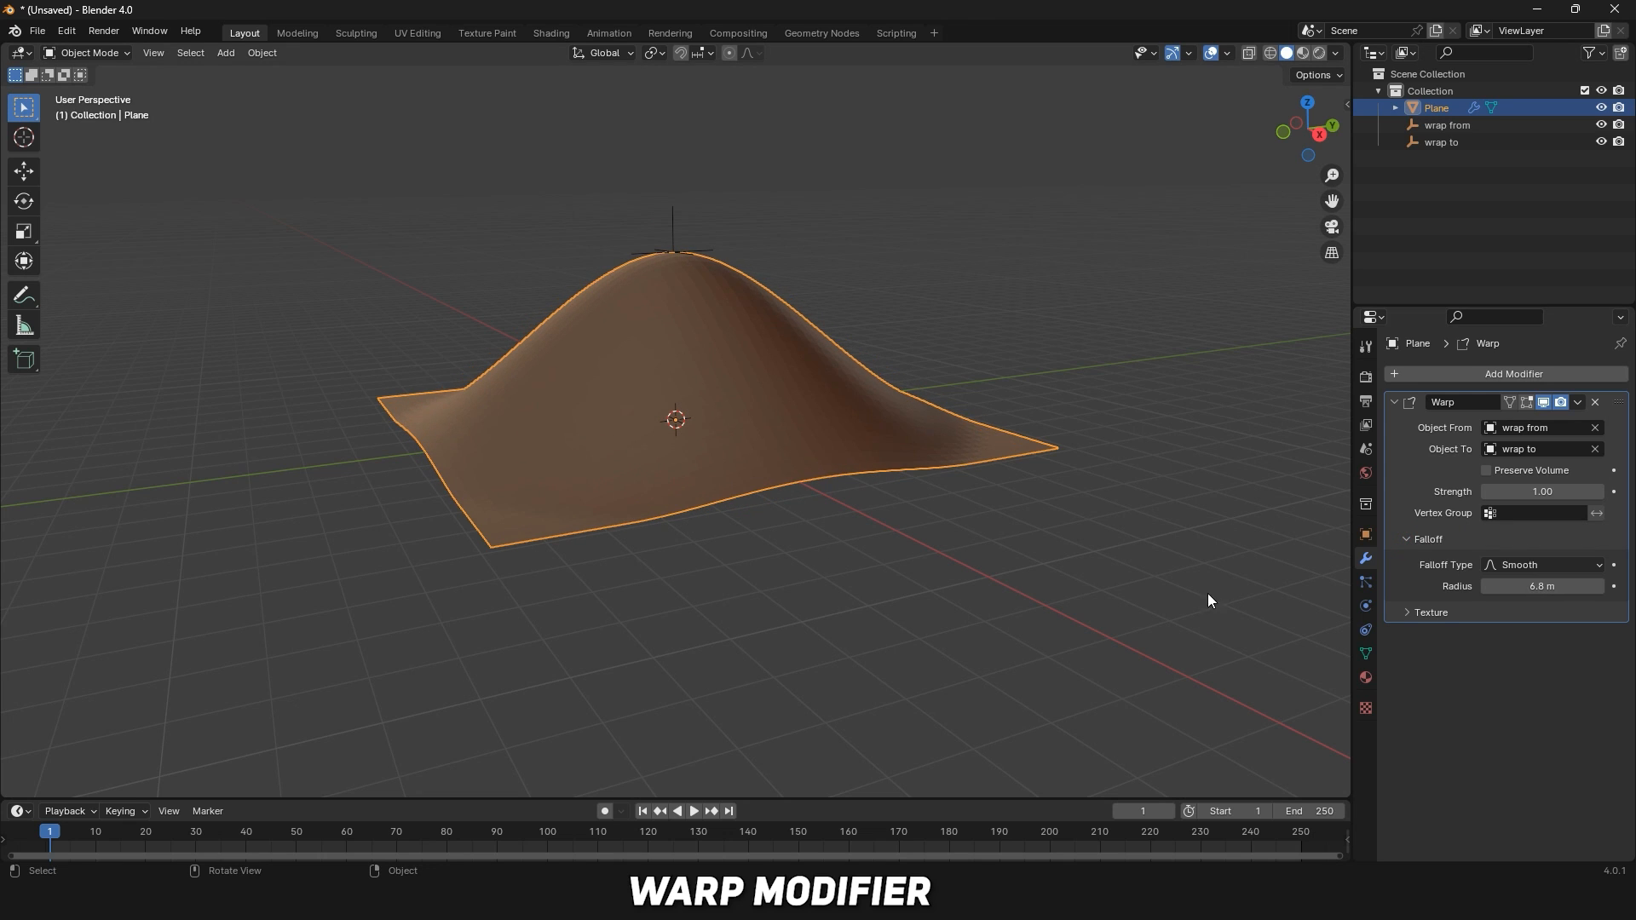
pyautogui.moveTo(1208, 594); pyautogui.dragTo(1293, 605, button='middle')
pyautogui.moveTo(1534, 585)
pyautogui.mouseDown()
pyautogui.moveTo(1579, 585)
pyautogui.moveTo(1508, 584)
pyautogui.moveTo(1552, 585)
pyautogui.mouseUp()
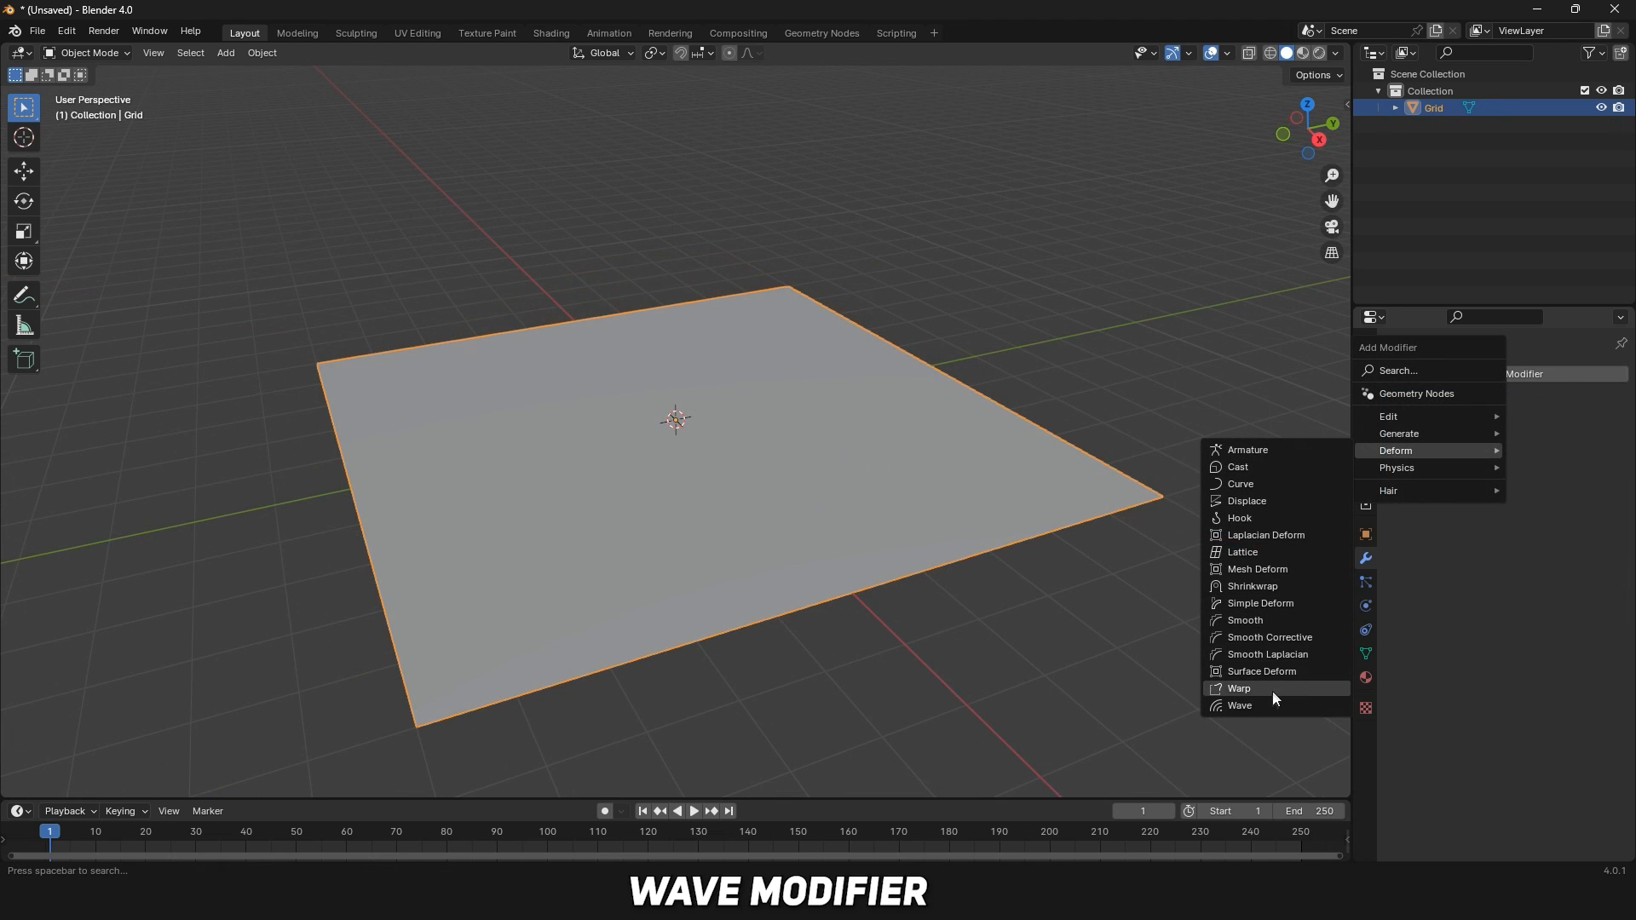
# Add a Wave modifier to the grid and play the animation briefly.
pyautogui.click(1268, 705)
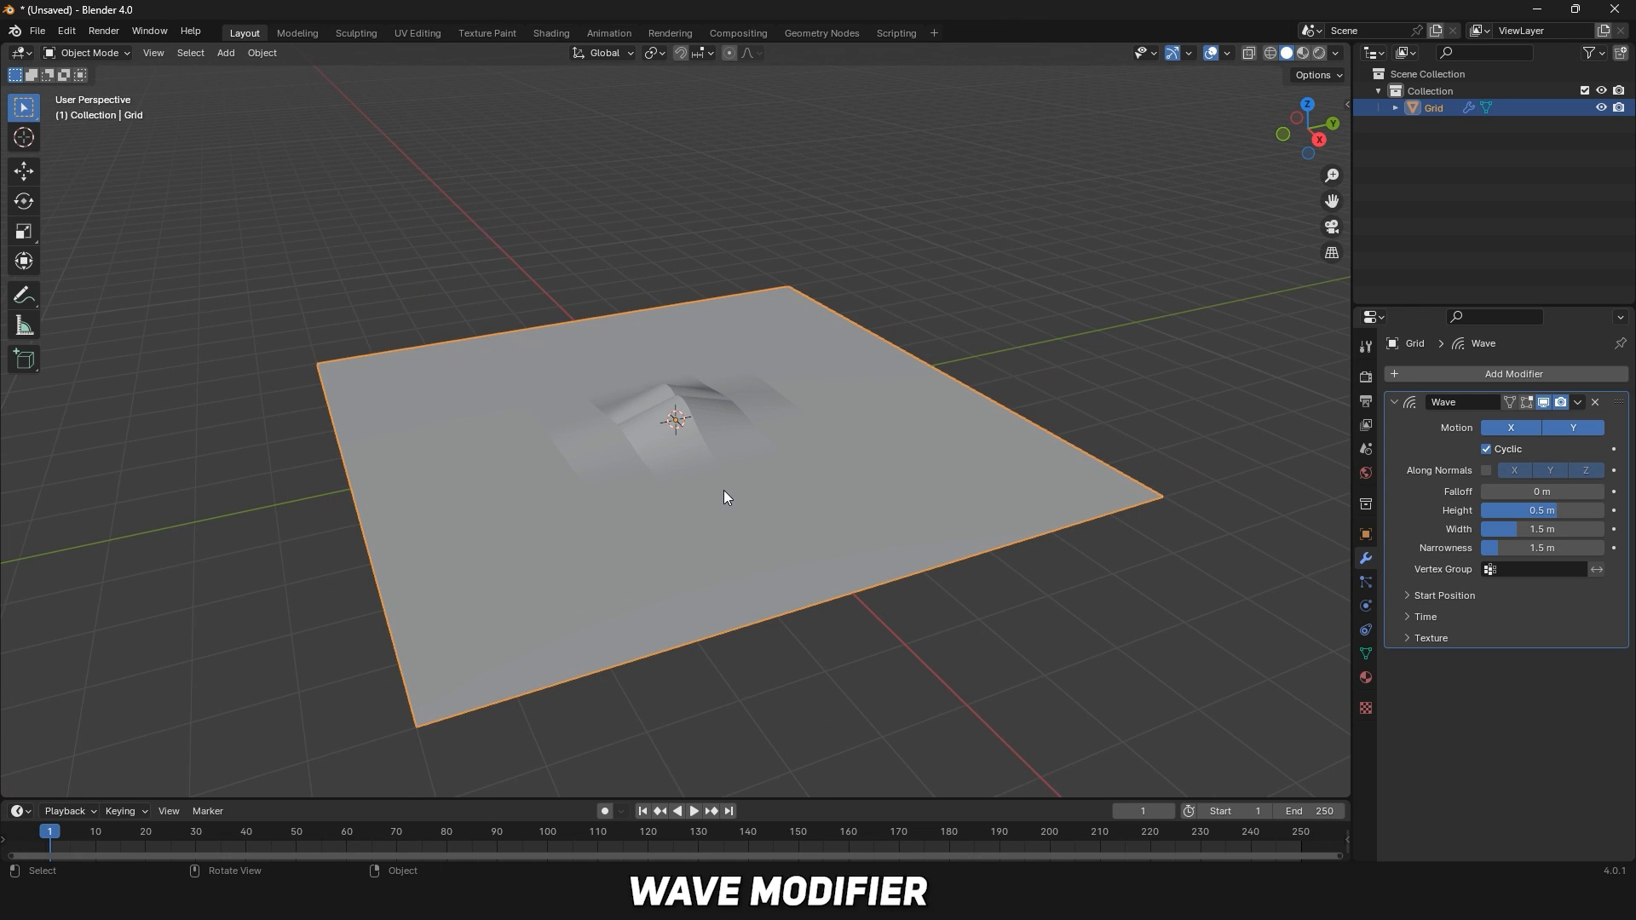
pyautogui.click(694, 811)
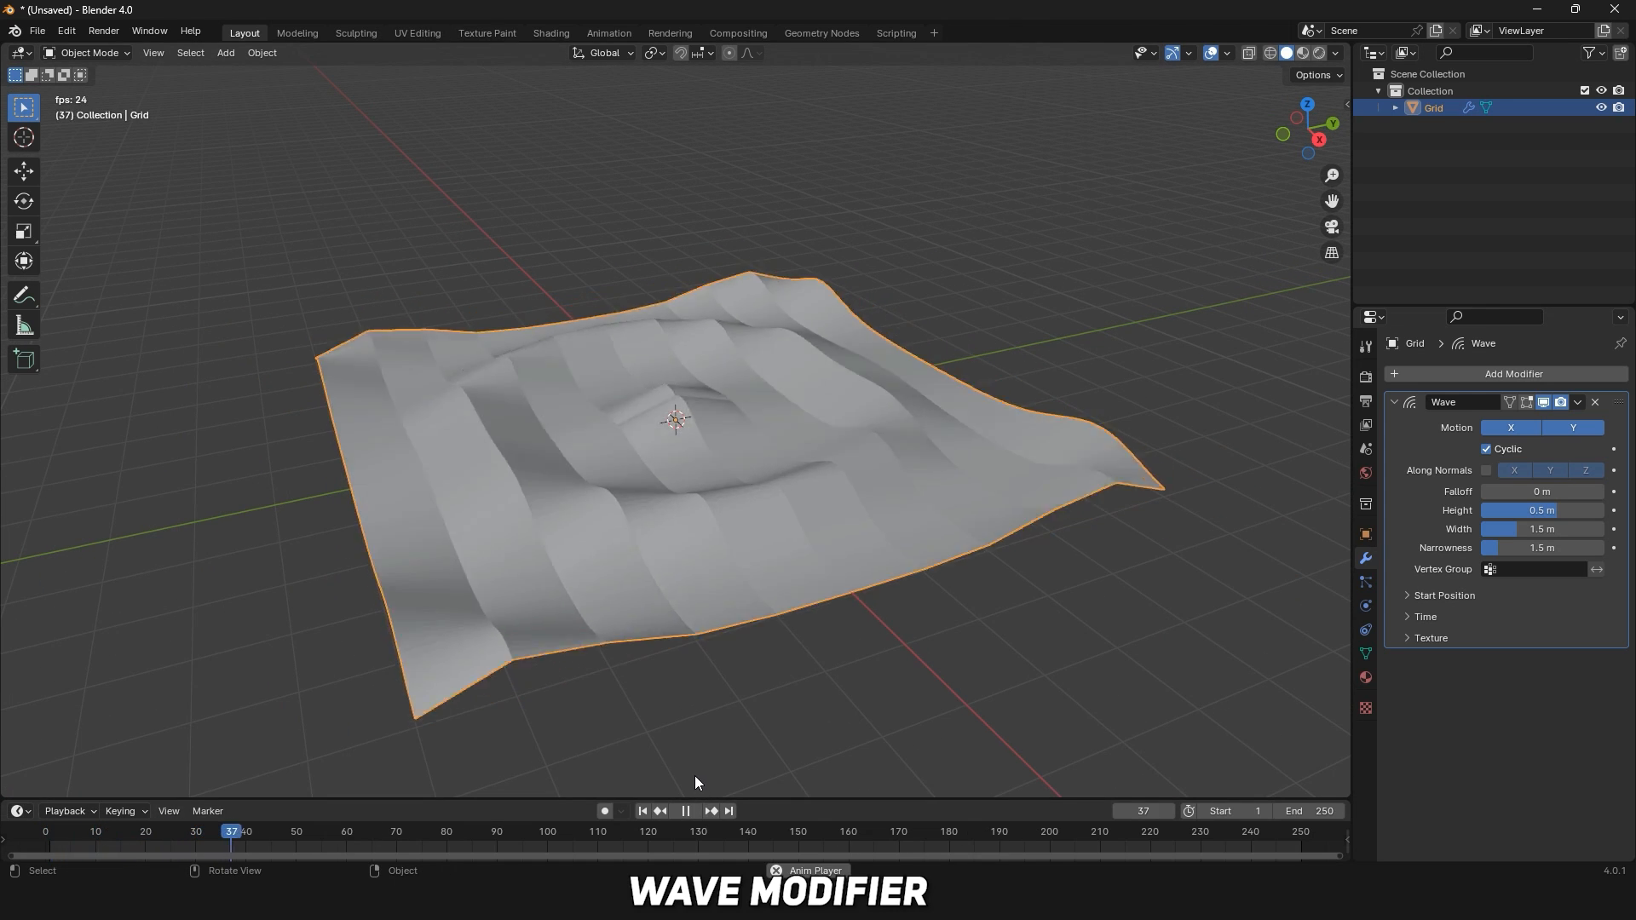
pyautogui.press('space')
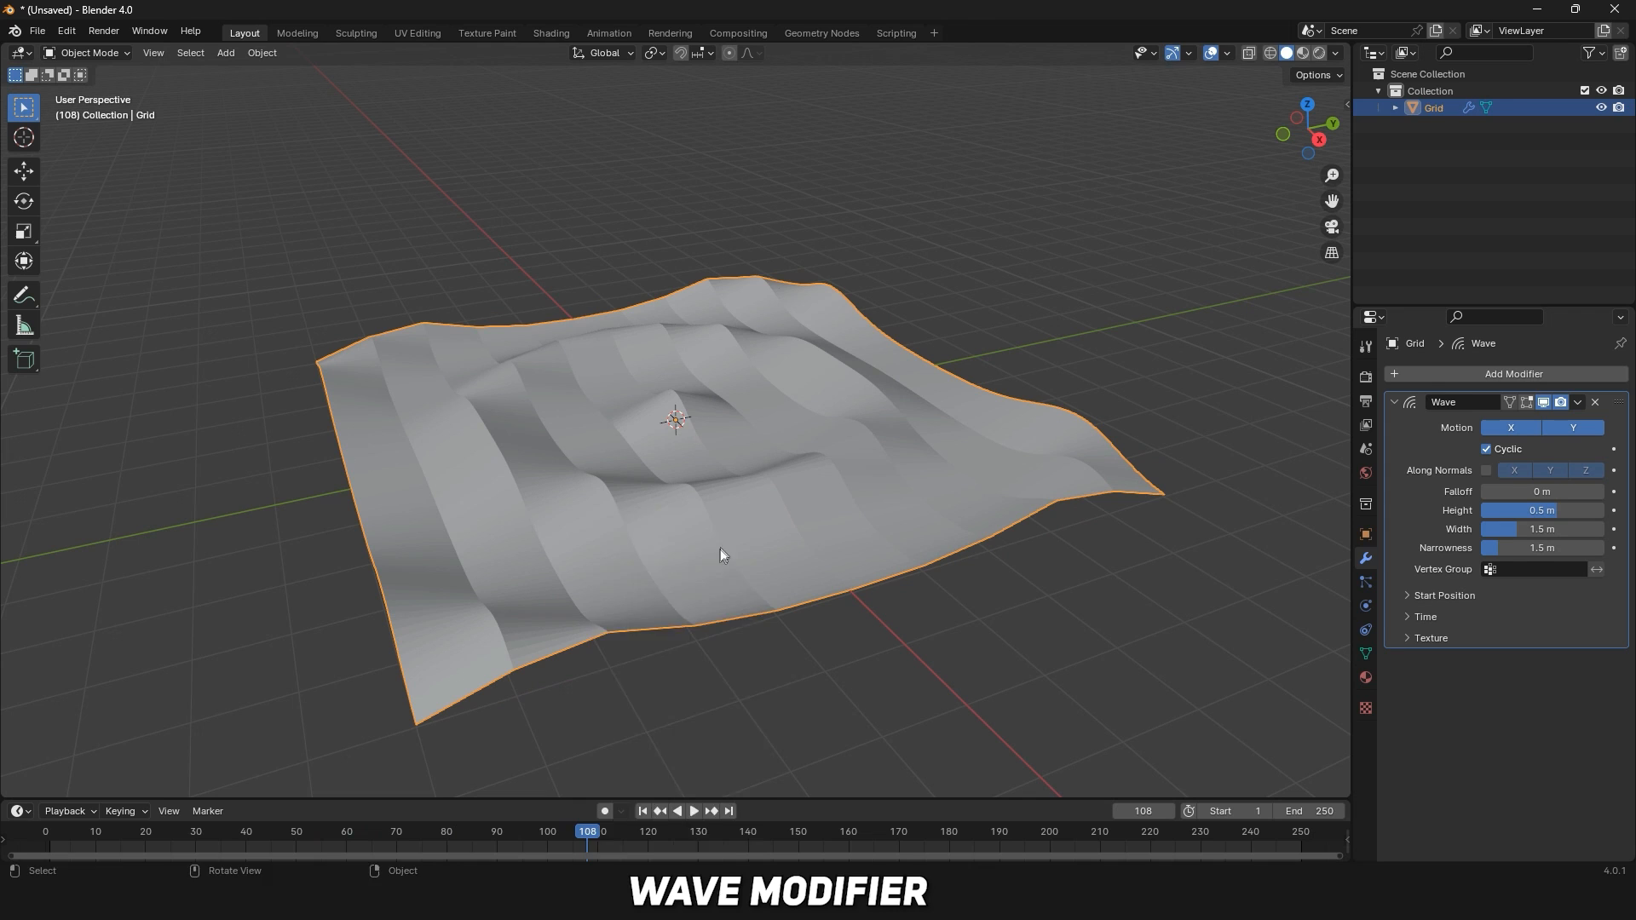
# Shade the grid smooth and replay the wave animation from the start.
pyautogui.rightClick(717, 552)
pyautogui.click(711, 546)
pyautogui.moveTo(591, 827); pyautogui.dragTo(44, 814)
pyautogui.press('space')
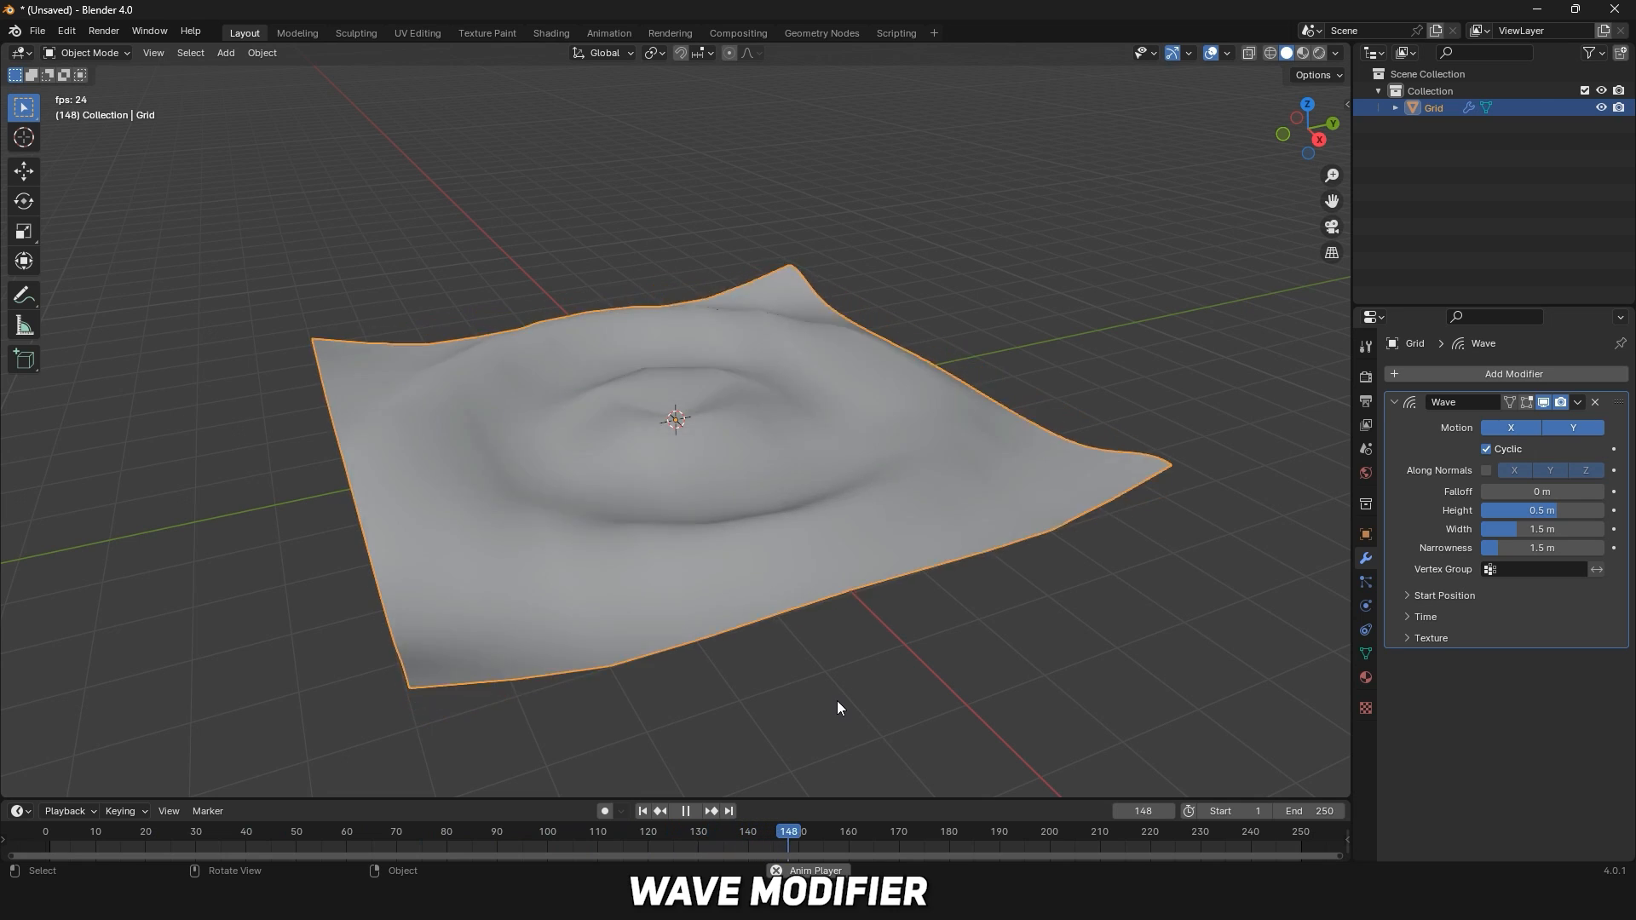
pyautogui.press('space')
# Adjust the Wave modifier's falloff and narrowness values on the grid.
pyautogui.moveTo(1527, 493); pyautogui.dragTo(1577, 550)
pyautogui.moveTo(1534, 548); pyautogui.dragTo(1535, 548)
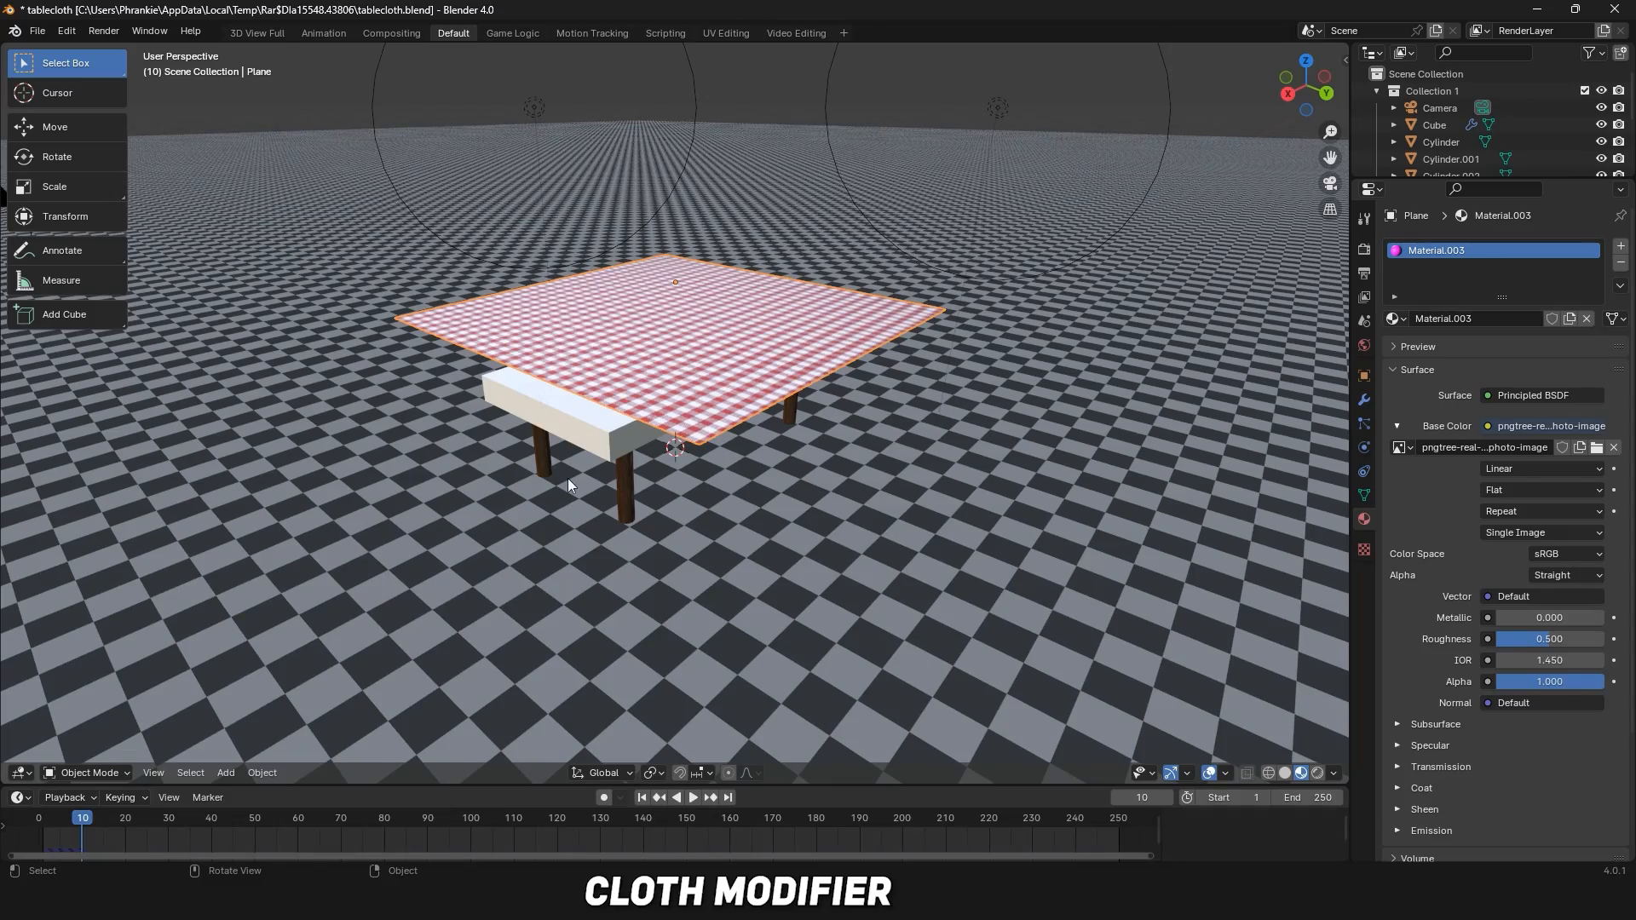
# Replay the tablecloth's cloth simulation several times from frame 0 to examine how it drapes over the table.
pyautogui.moveTo(826, 483)
pyautogui.mouseDown(button='middle')
pyautogui.moveTo(934, 482)
pyautogui.moveTo(856, 491)
pyautogui.mouseUp(button='middle')
pyautogui.click(856, 491)
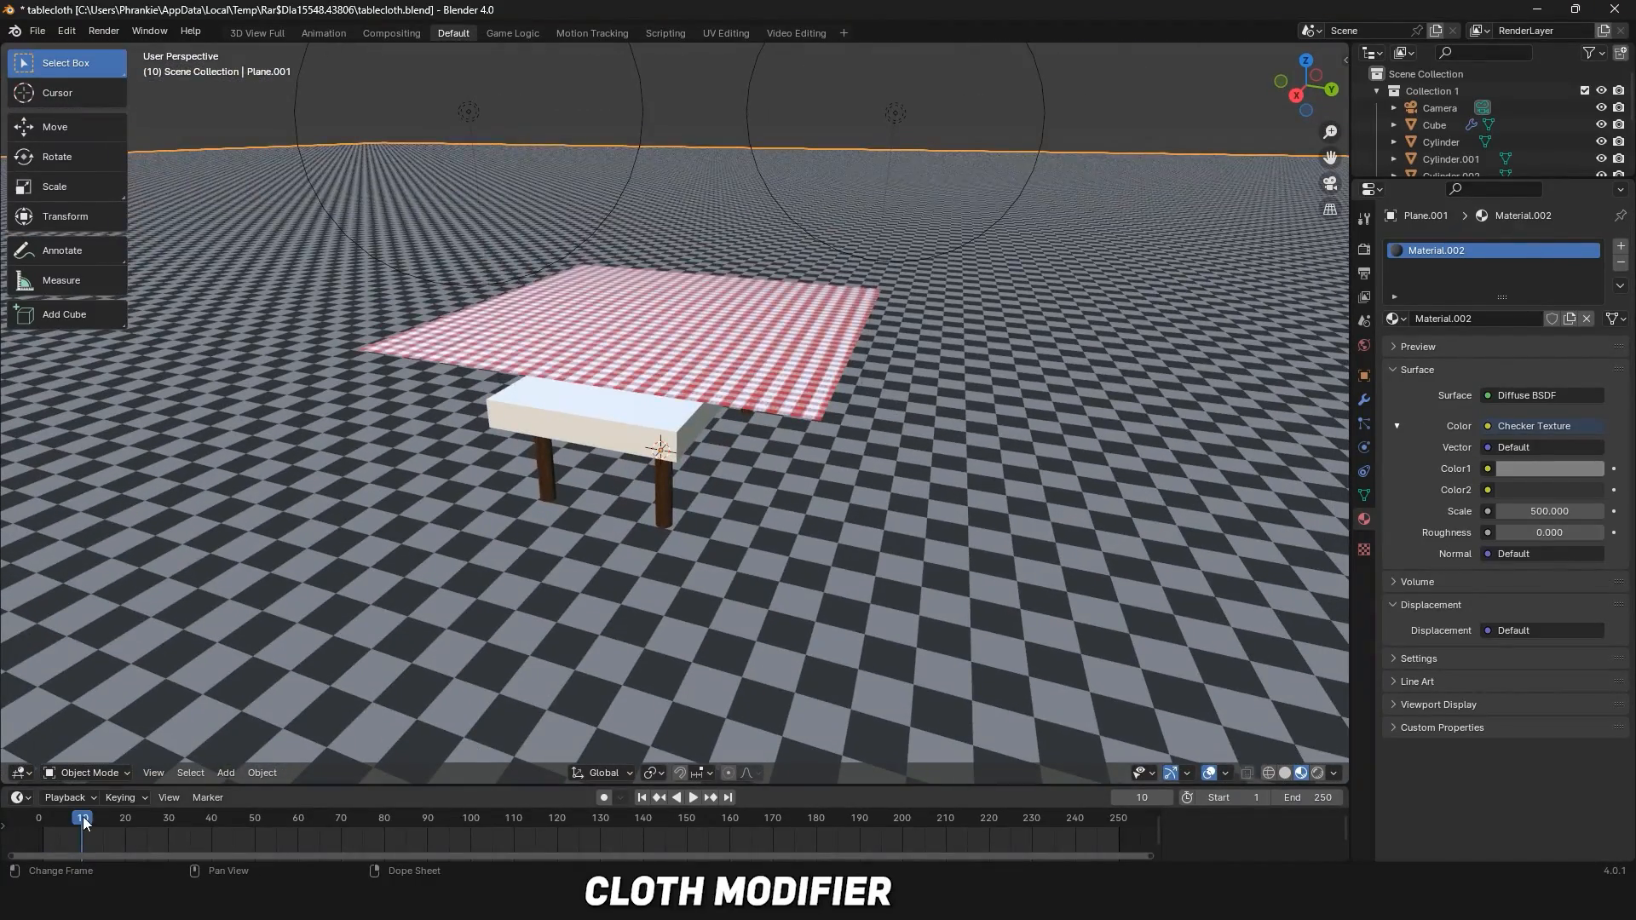
pyautogui.moveTo(84, 820); pyautogui.dragTo(40, 820)
pyautogui.press('space')
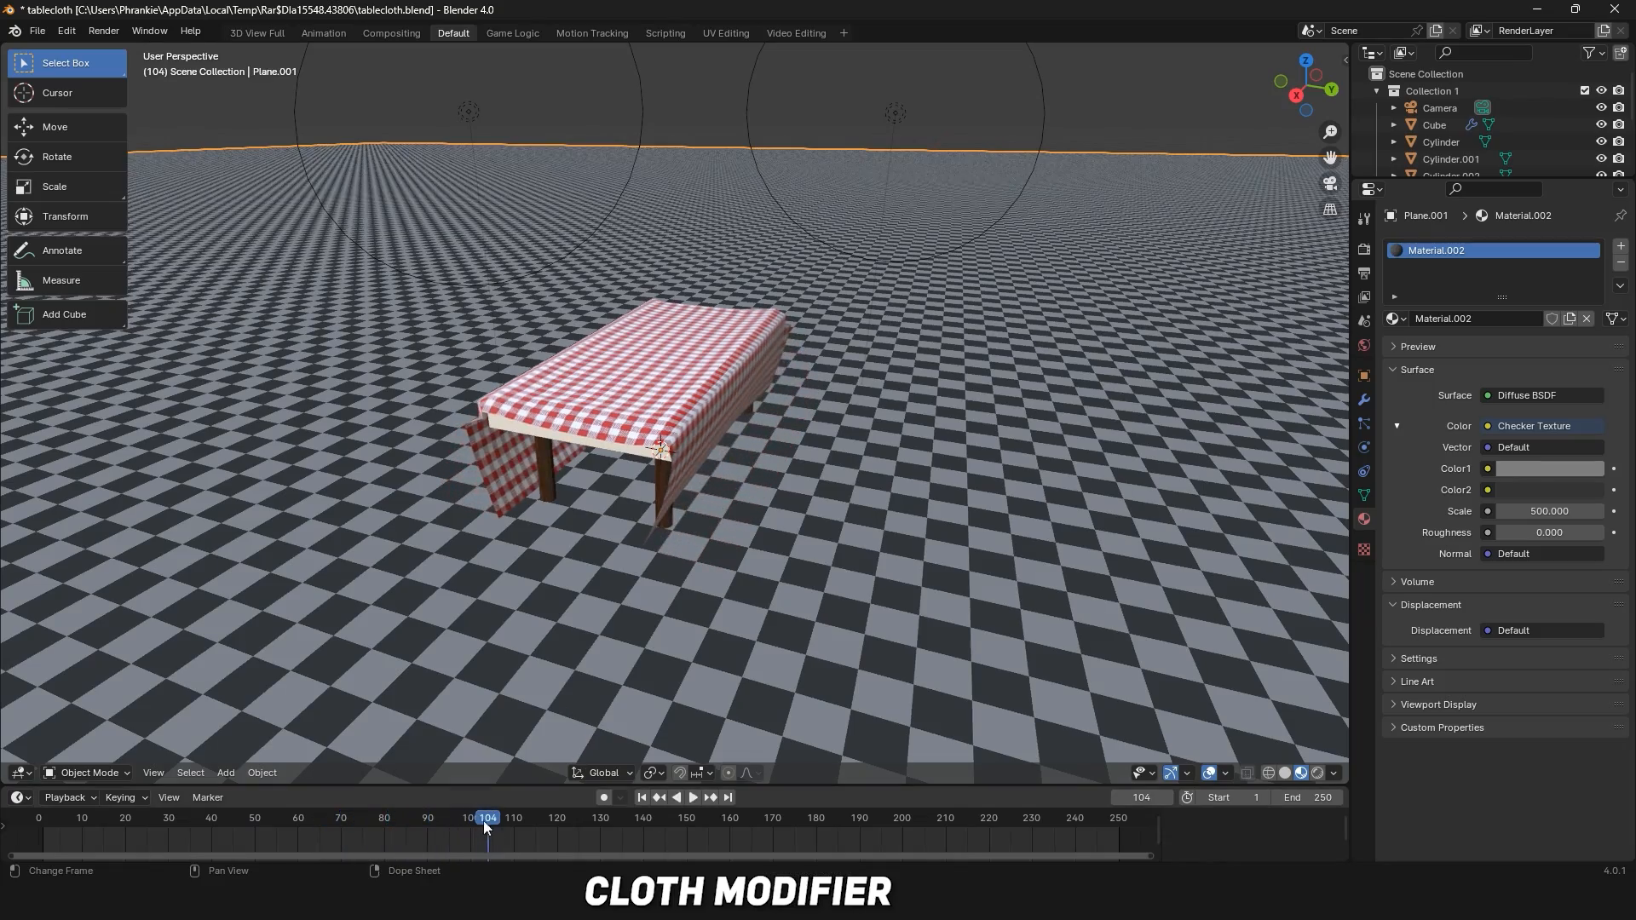
pyautogui.click(87, 820)
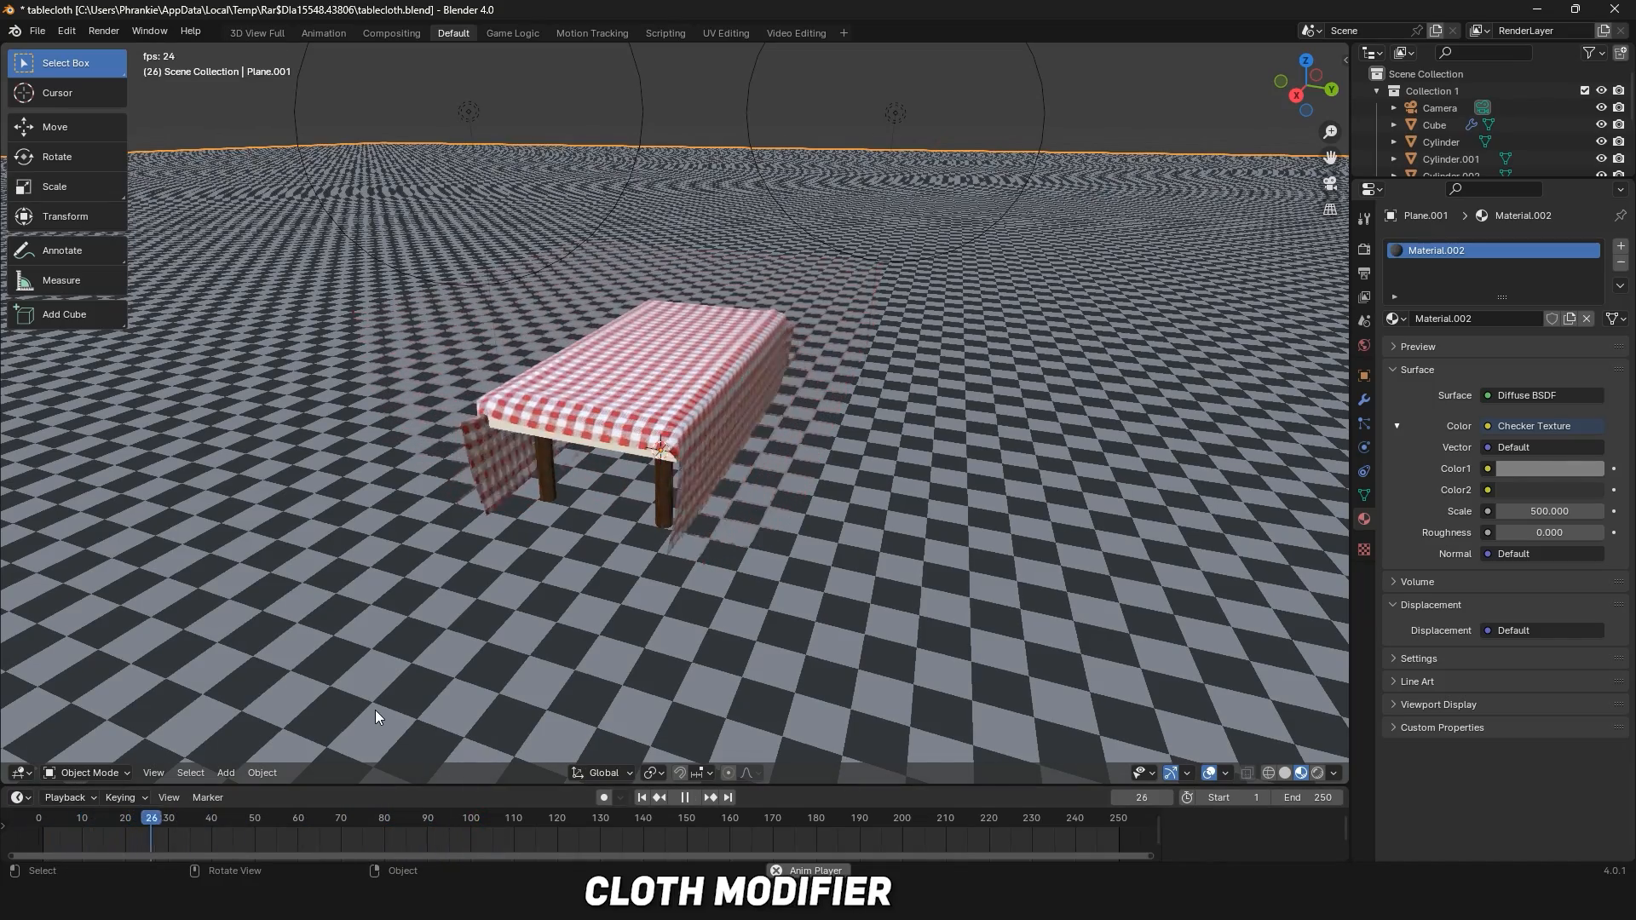
pyautogui.press('space')
pyautogui.moveTo(242, 816); pyautogui.dragTo(17, 826)
pyautogui.press('space')
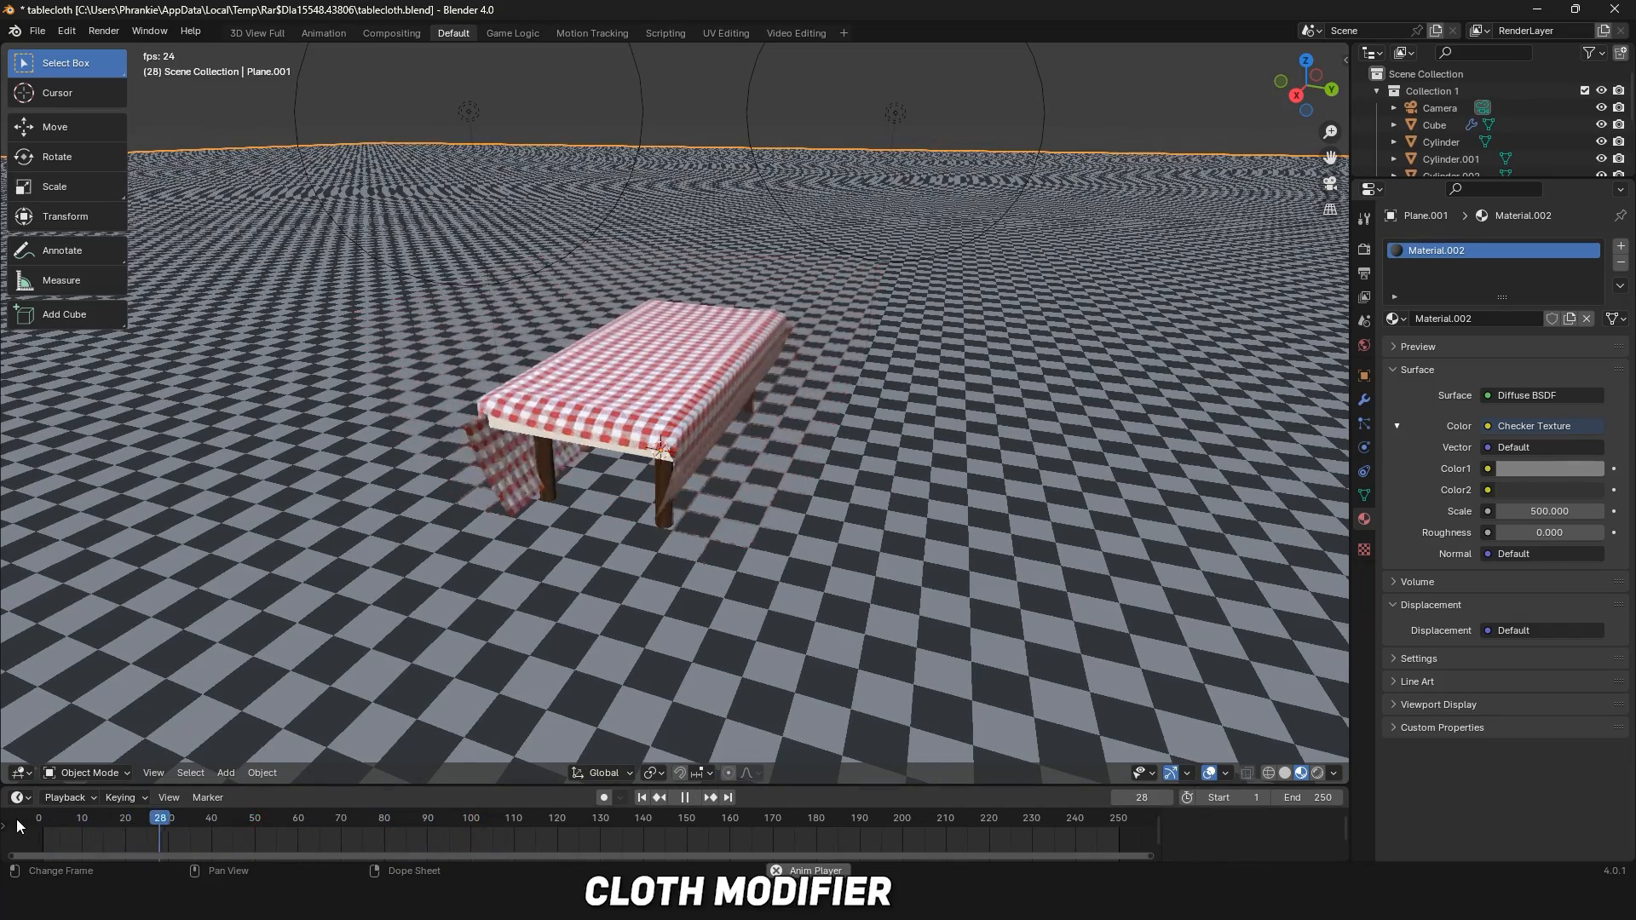
pyautogui.press('space')
pyautogui.moveTo(167, 820); pyautogui.dragTo(37, 817)
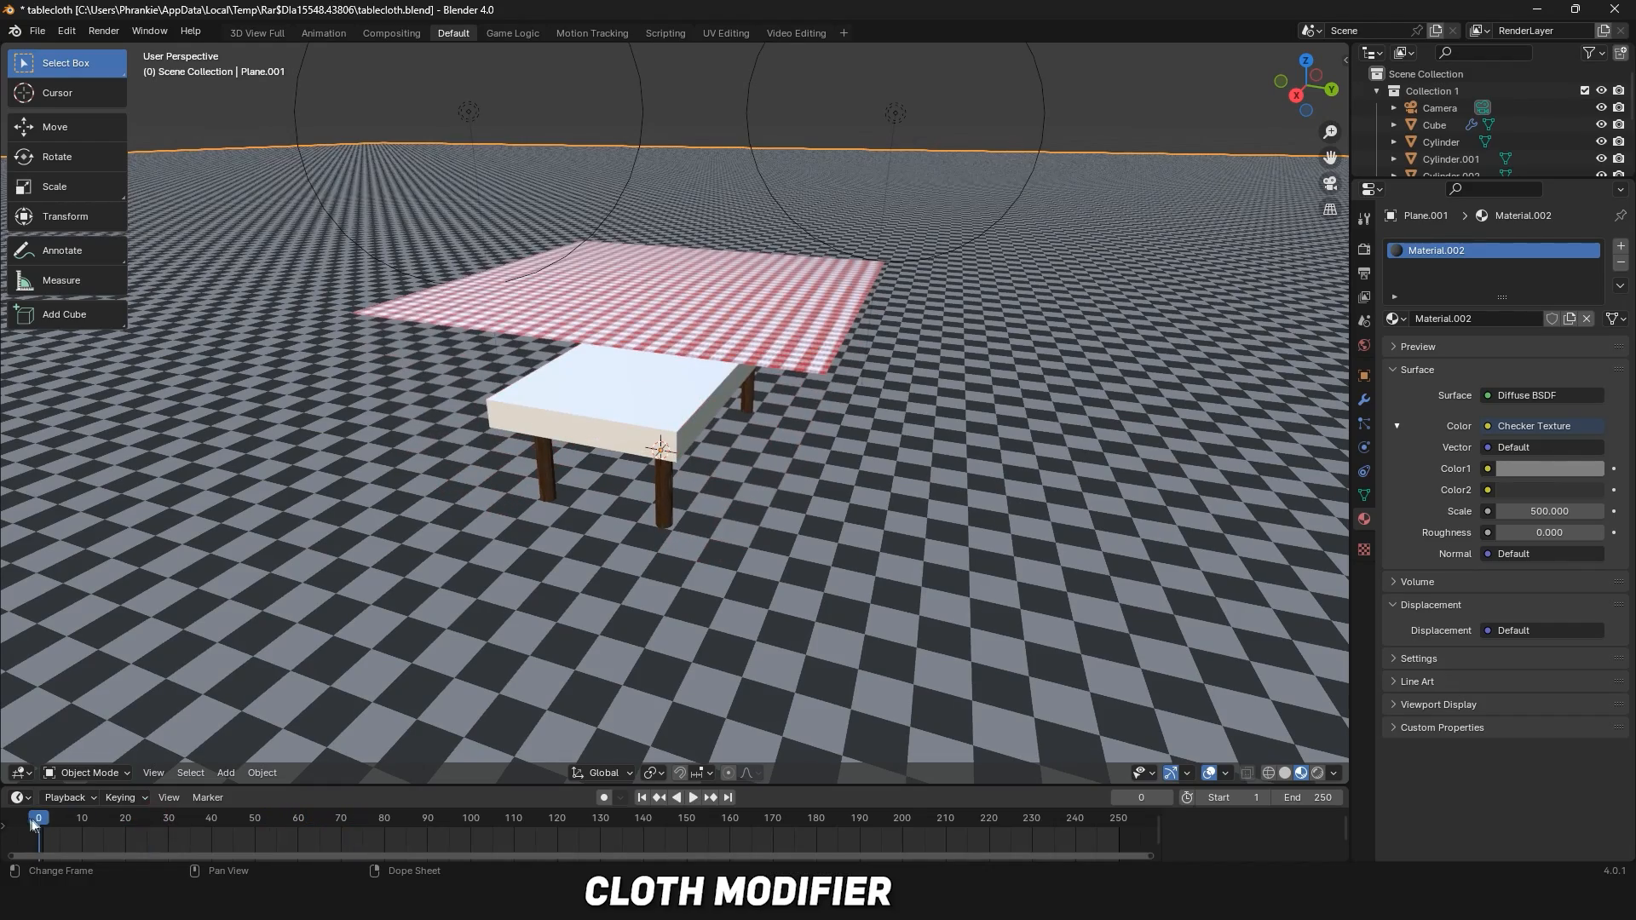
pyautogui.press('space')
pyautogui.click(42, 816)
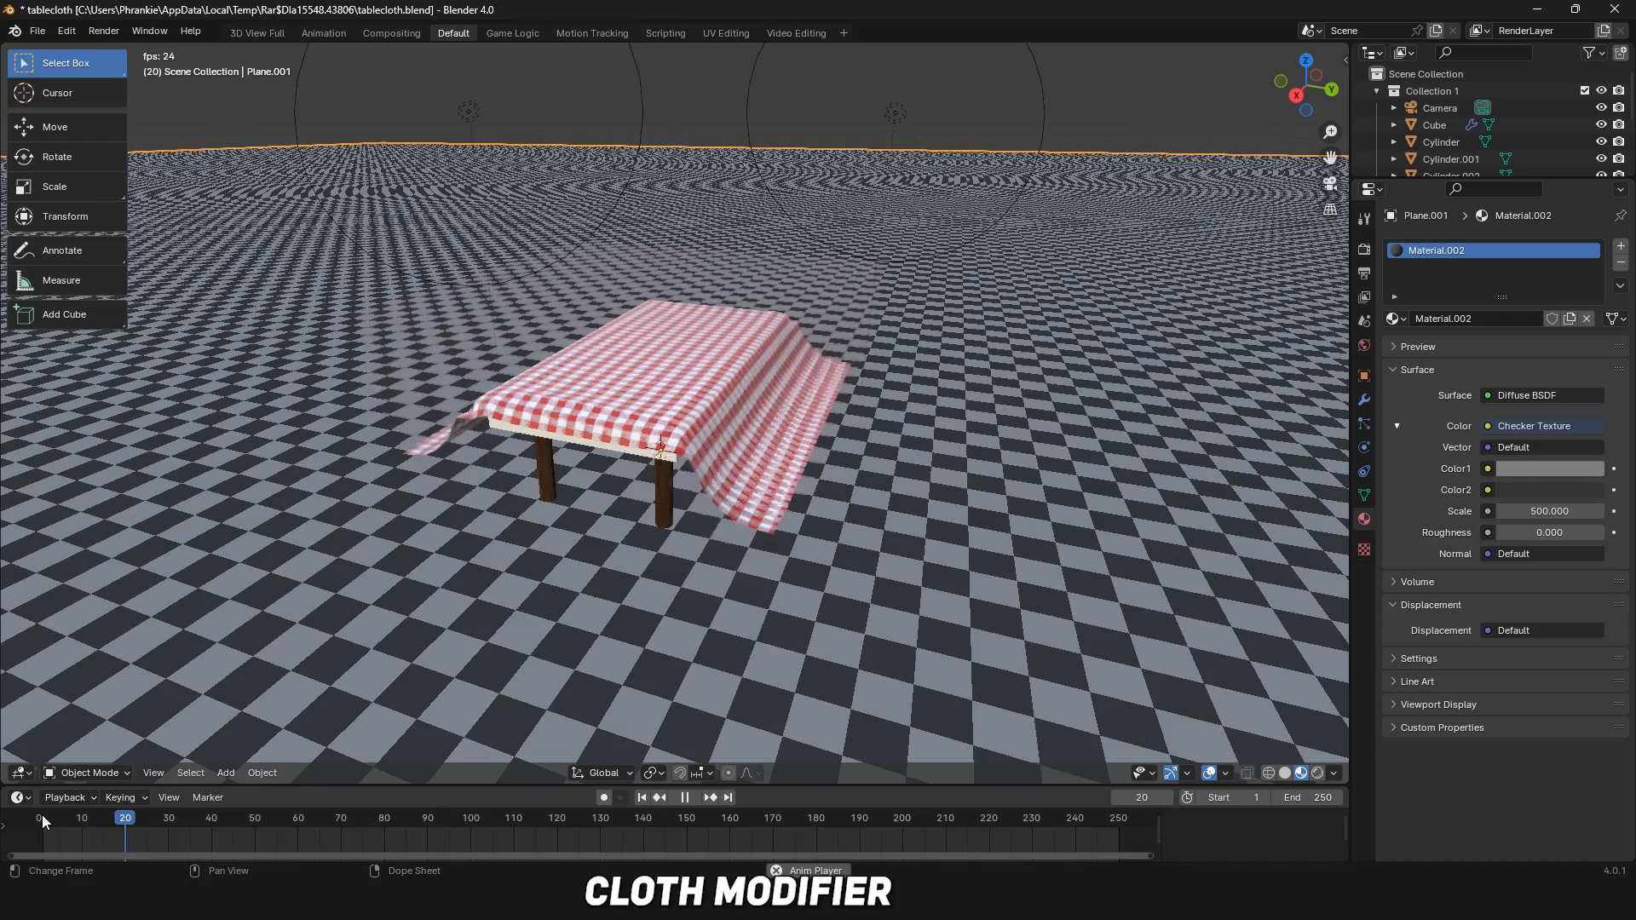
pyautogui.press('space')
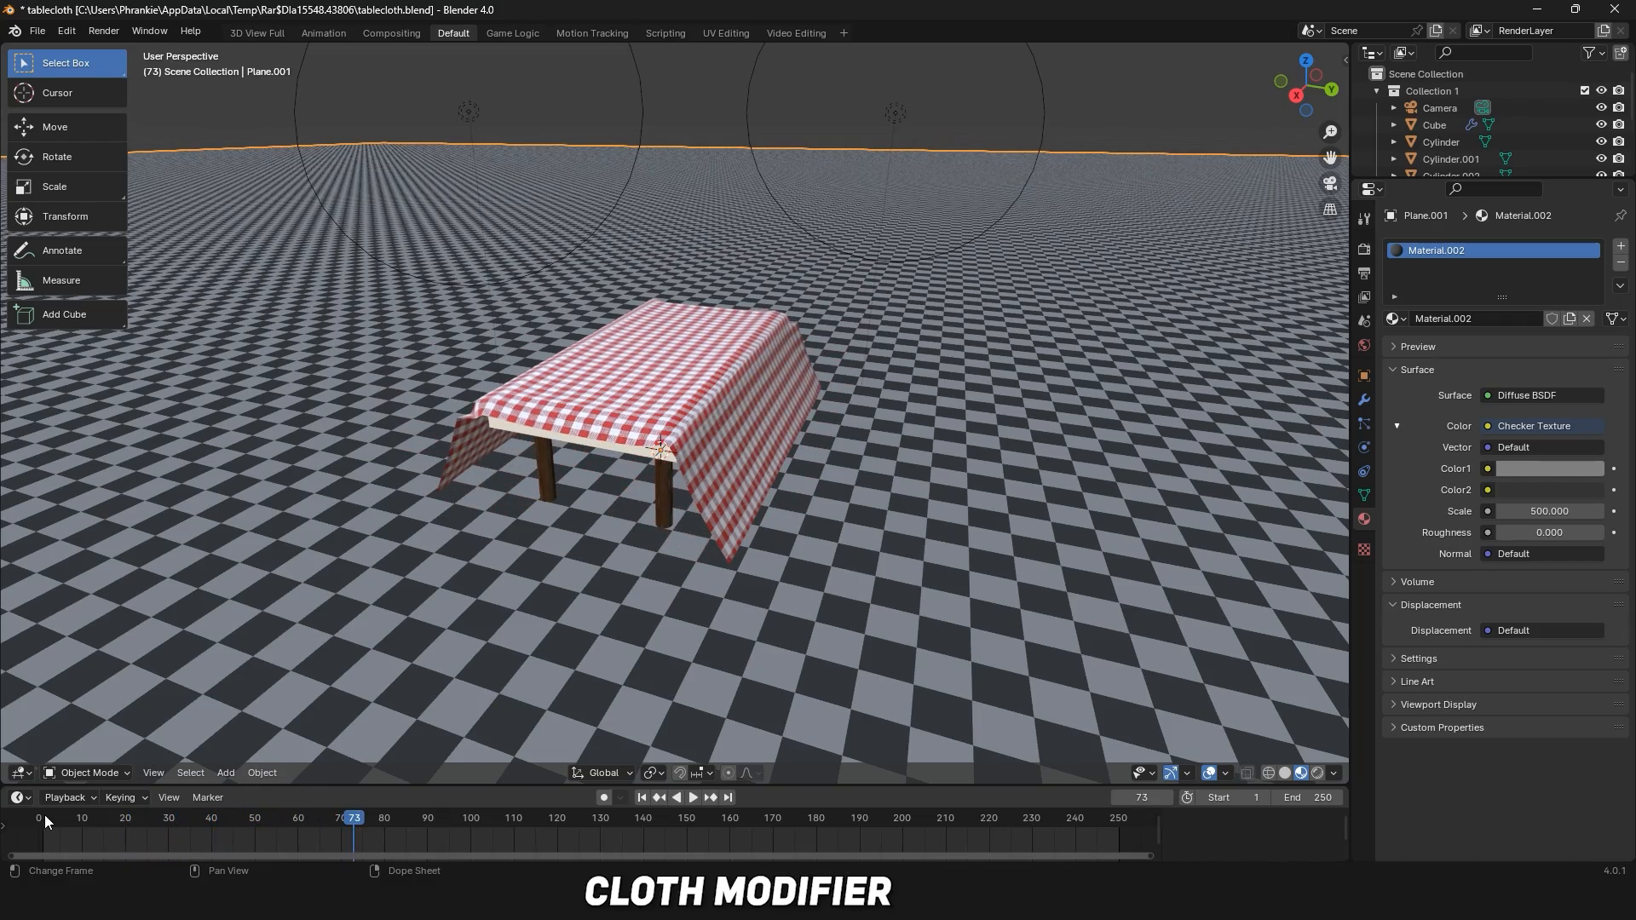
# Switch the viewport to rendered shading and replay the tablecloth simulation from frame 0.
pyautogui.click(1317, 773)
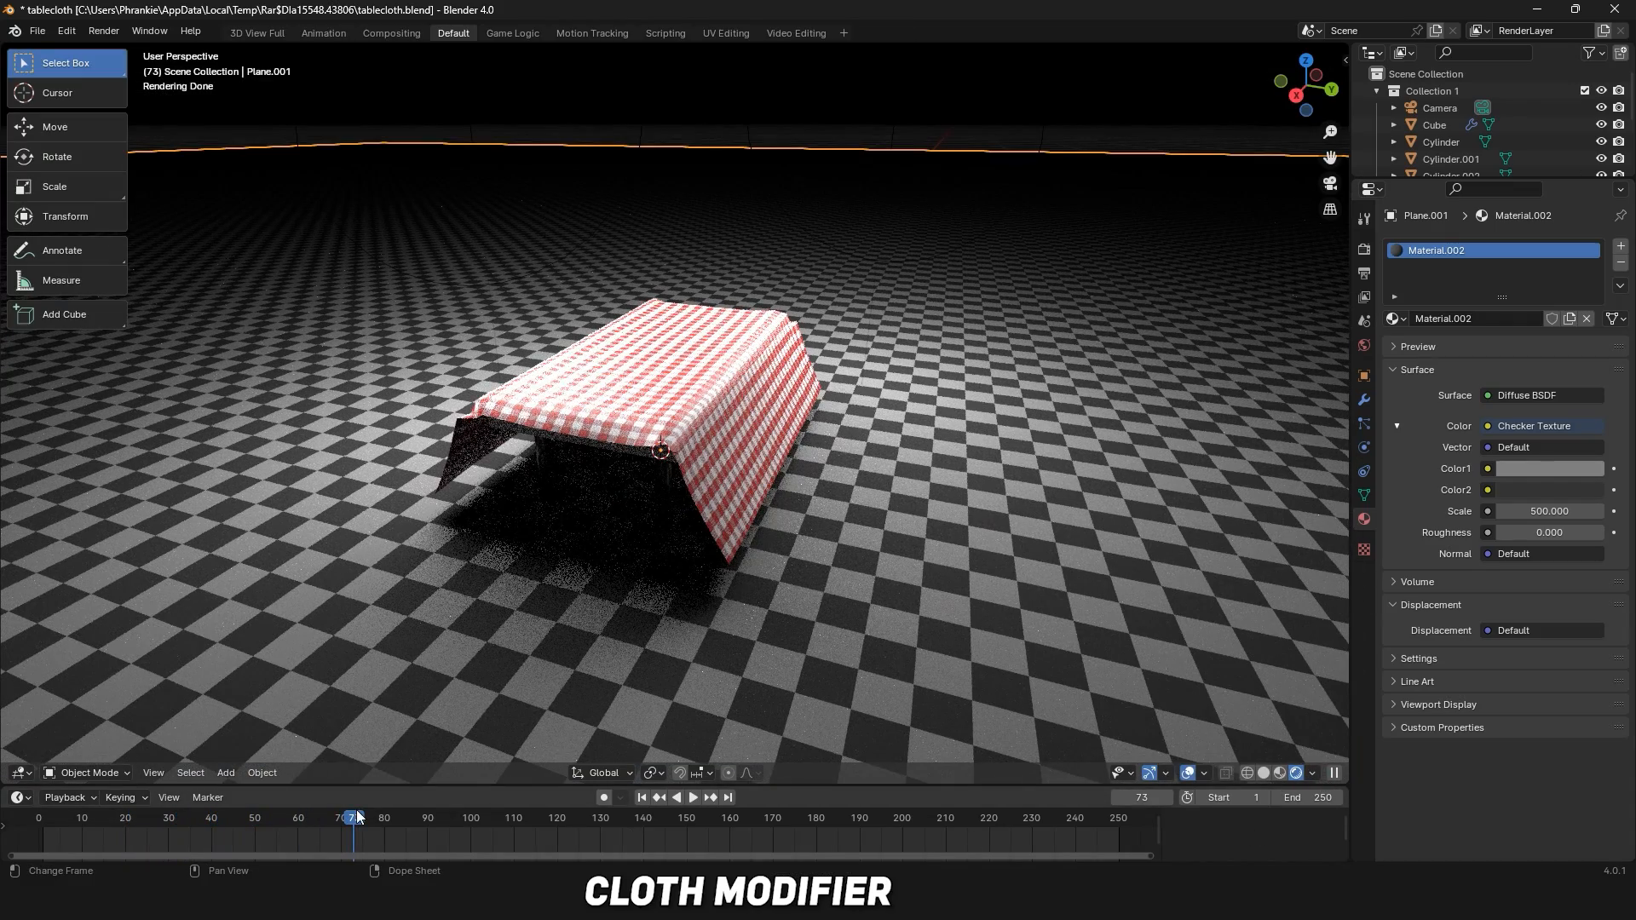
pyautogui.hotkey('shift', 'Left')
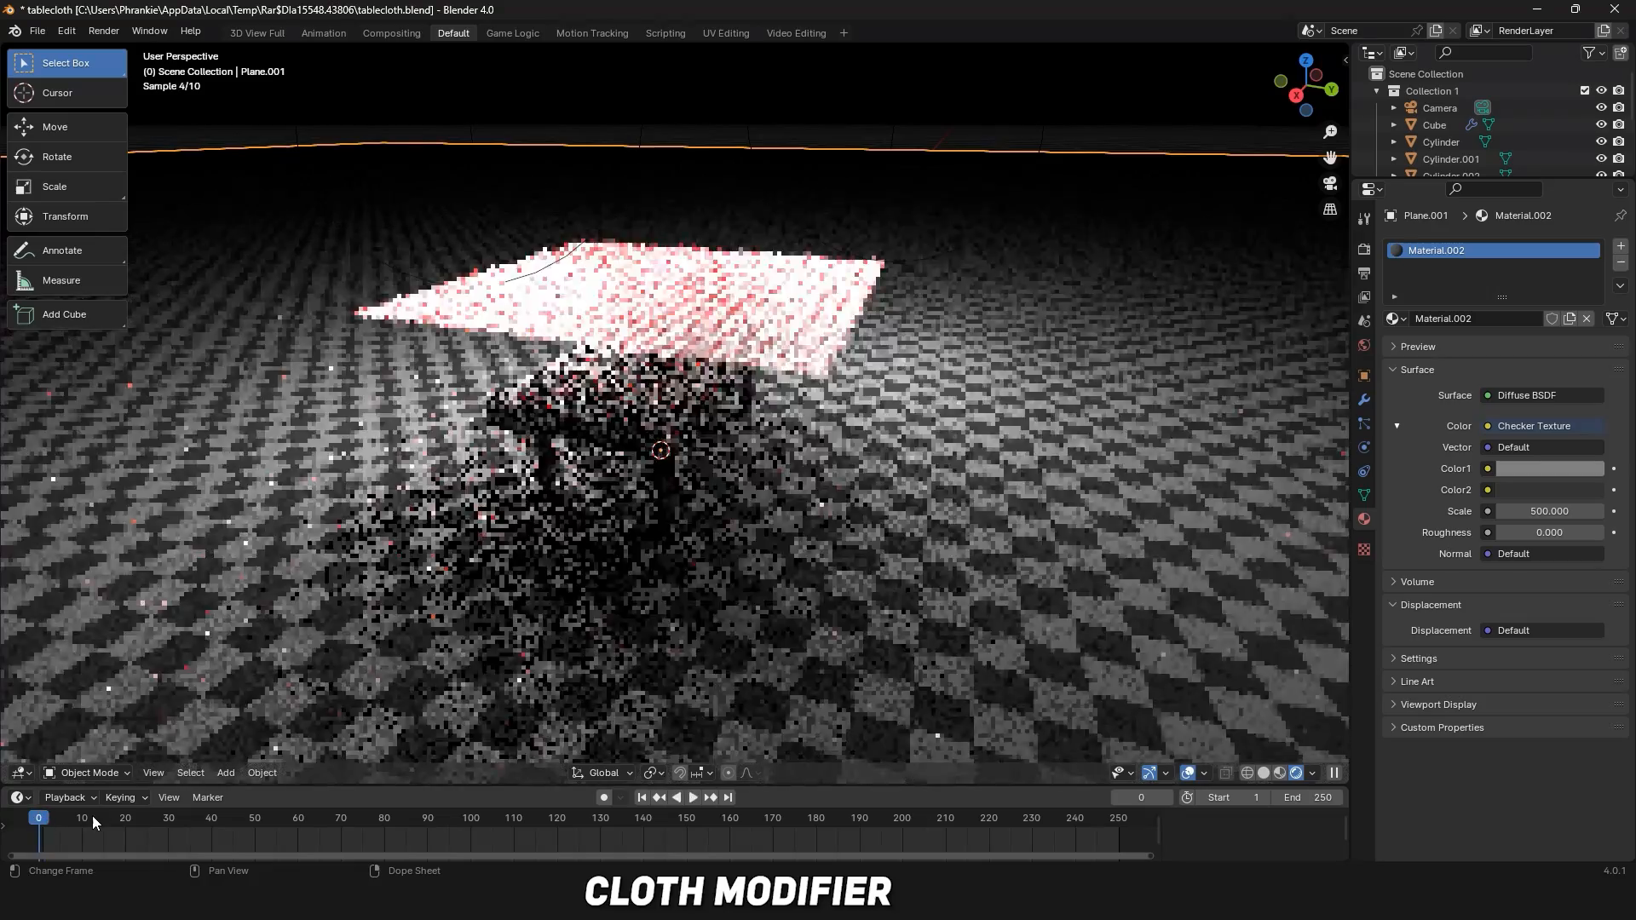
pyautogui.press('space')
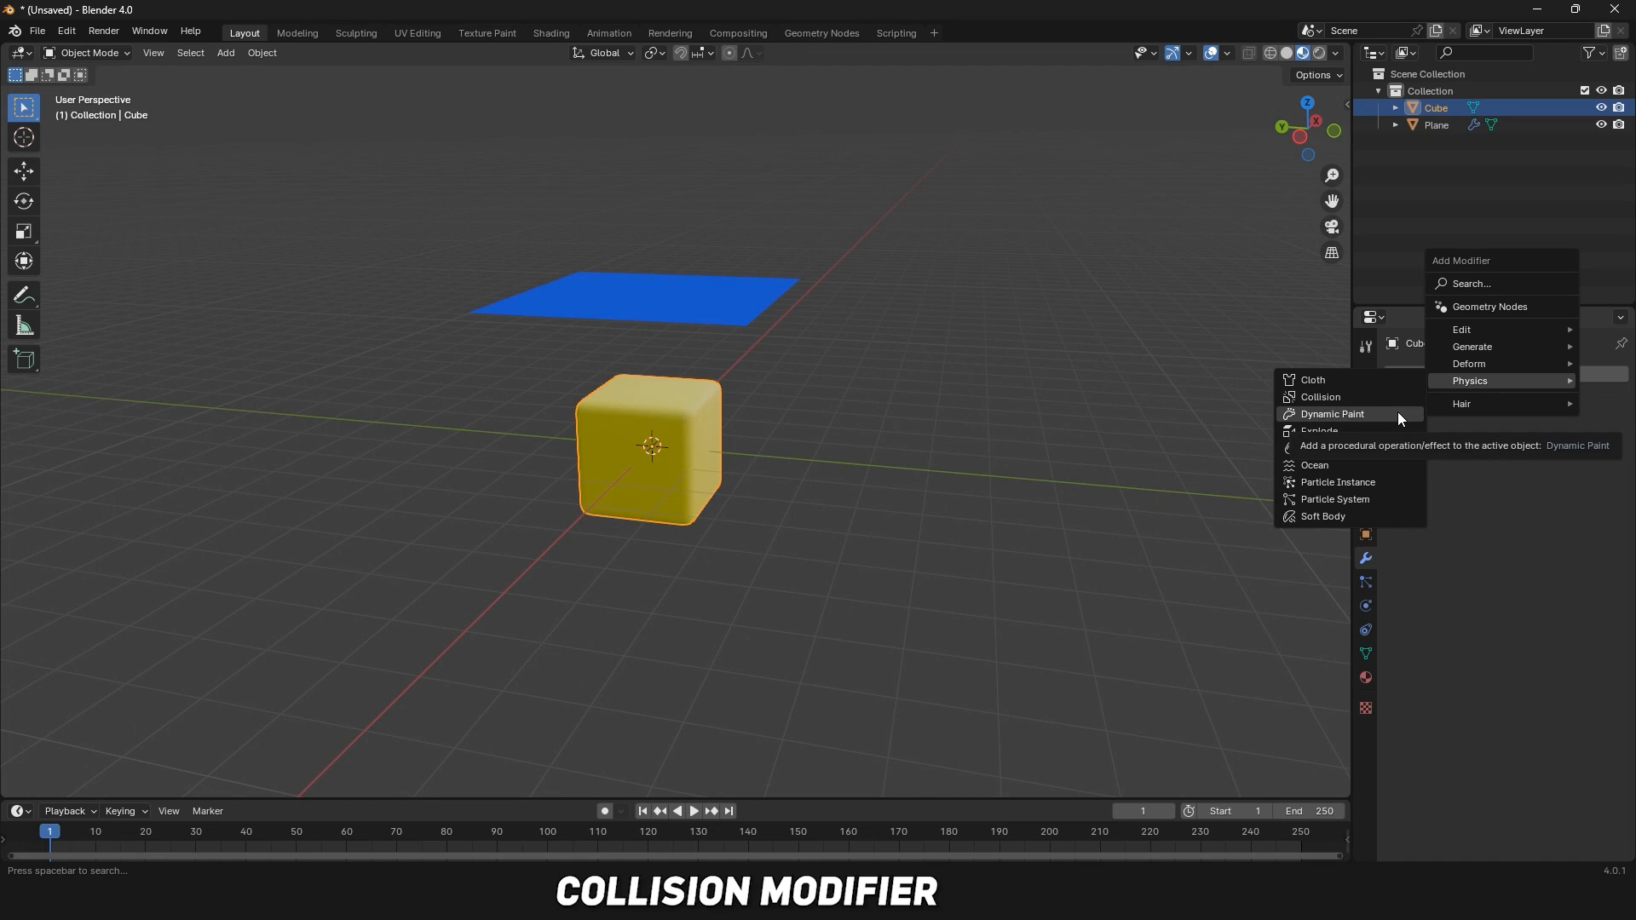
# Add a Collision modifier to the yellow cube and open its physics settings.
pyautogui.click(1363, 398)
pyautogui.click(1365, 582)
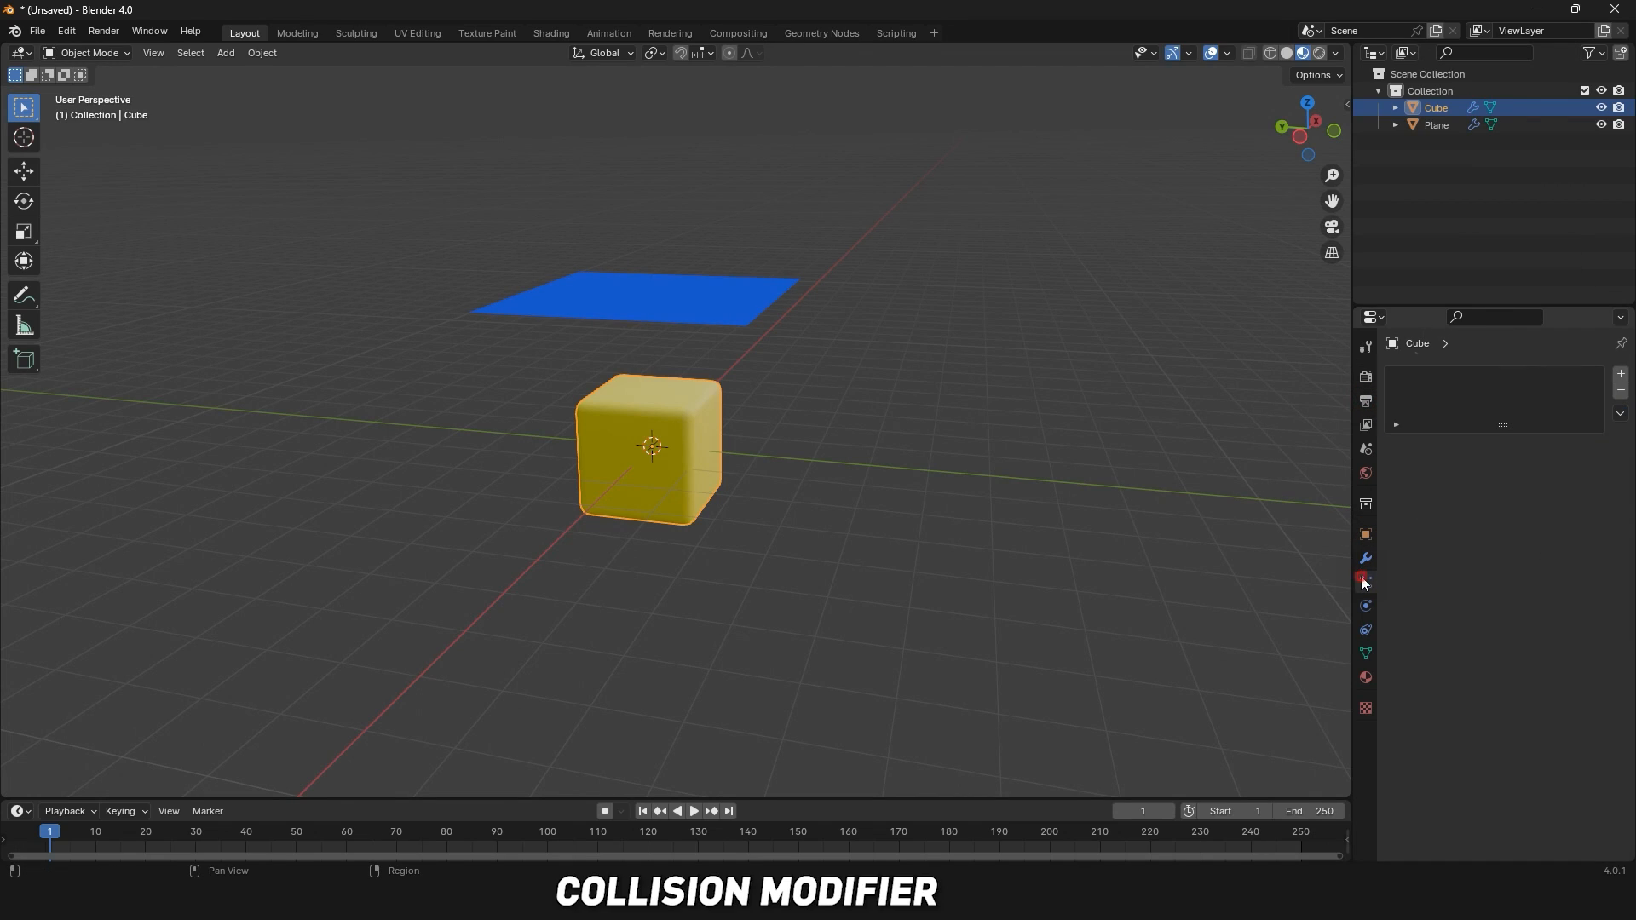
pyautogui.click(1367, 606)
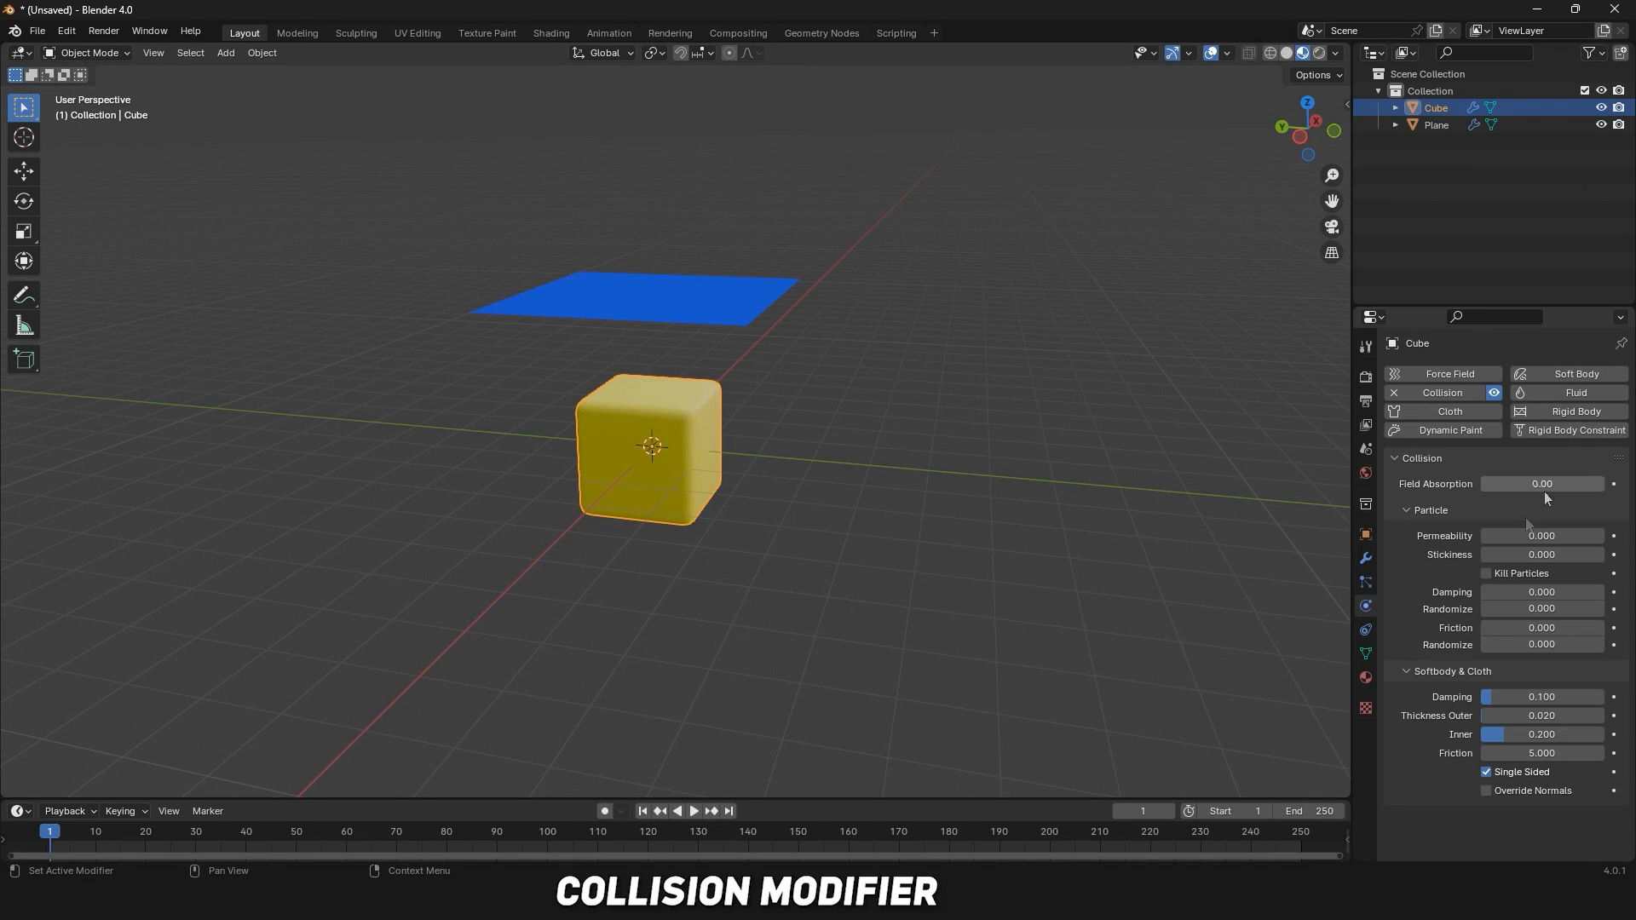
pyautogui.click(670, 309)
pyautogui.click(648, 401)
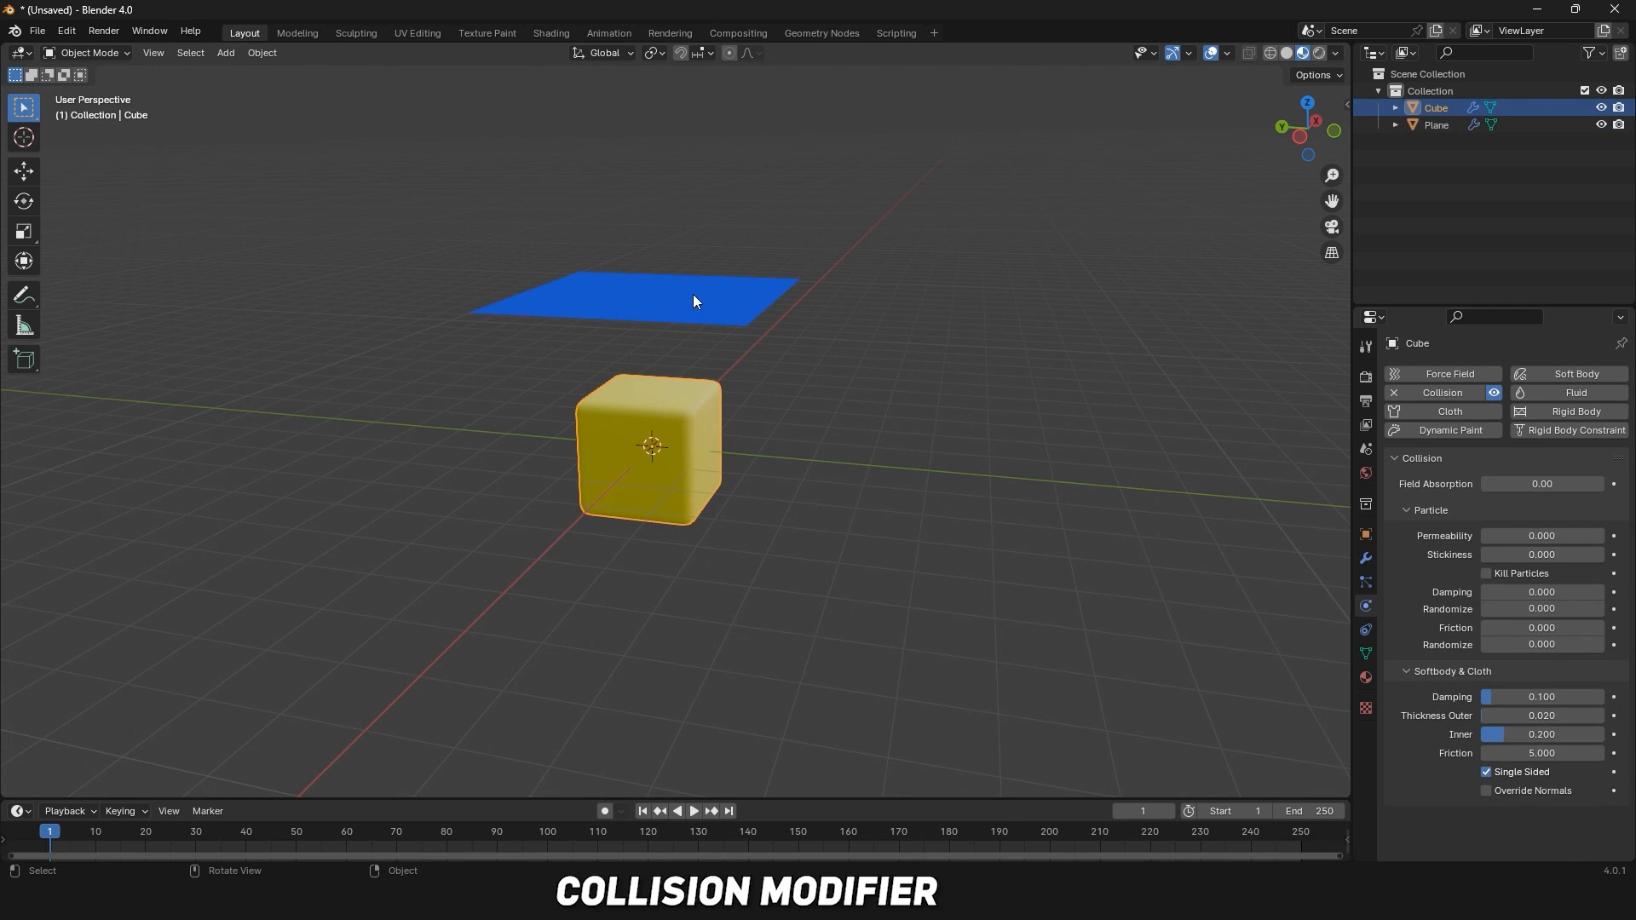
# Select the blue cloth plane and play its simulation from the start to examine how it falls onto the cube.
pyautogui.click(693, 294)
pyautogui.press('space')
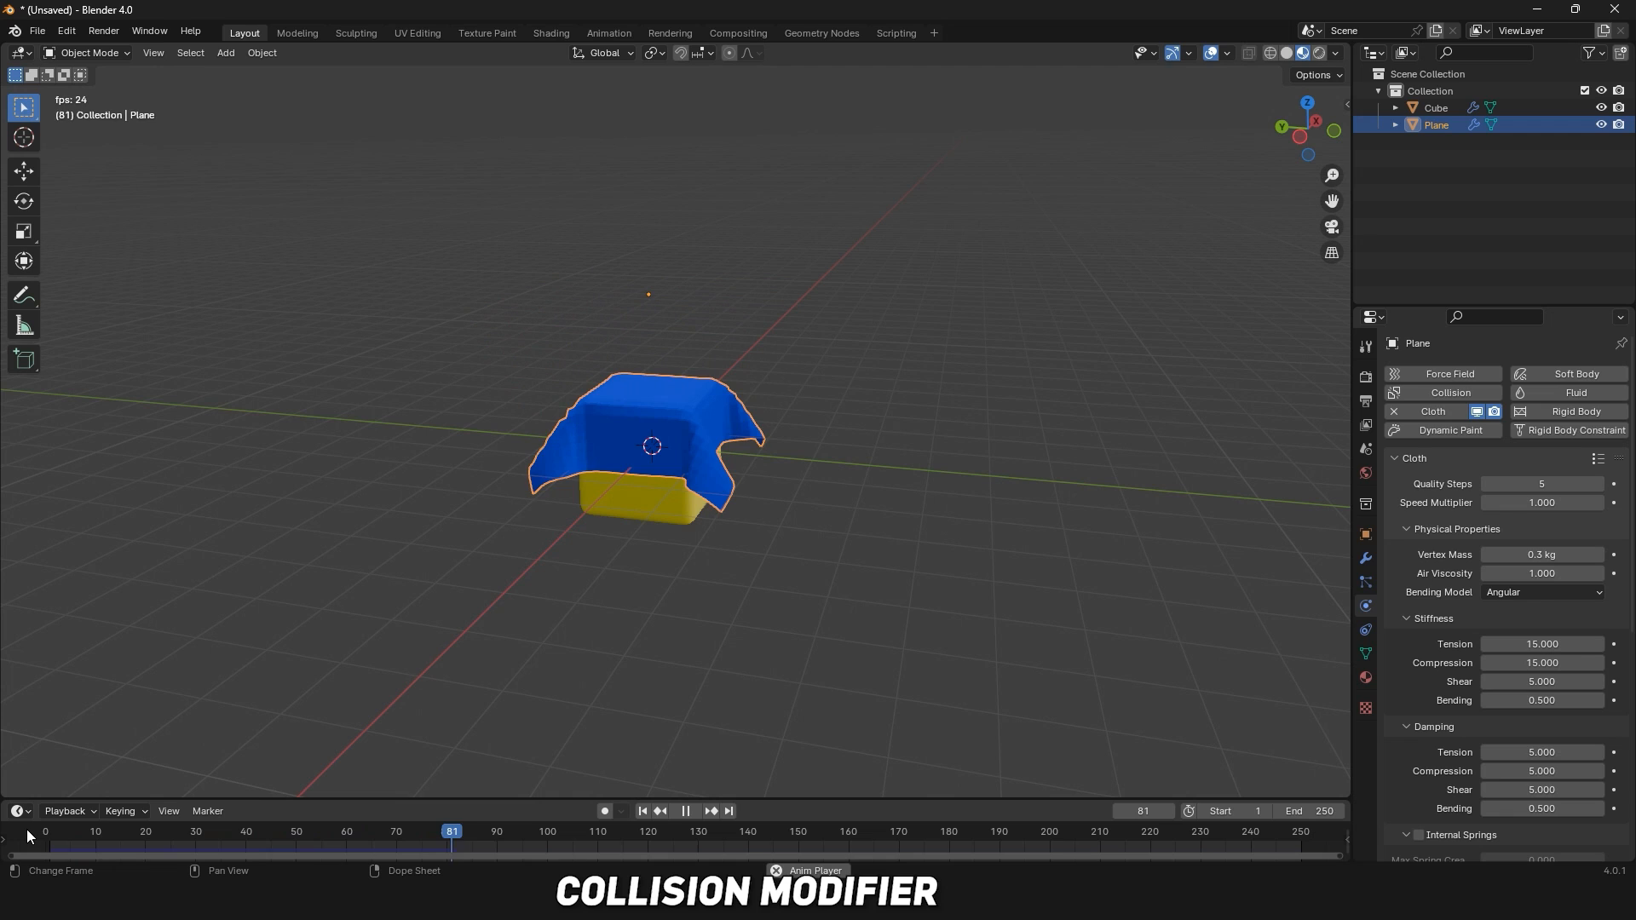
pyautogui.scroll(4, 439, 605)
pyautogui.click(102, 834)
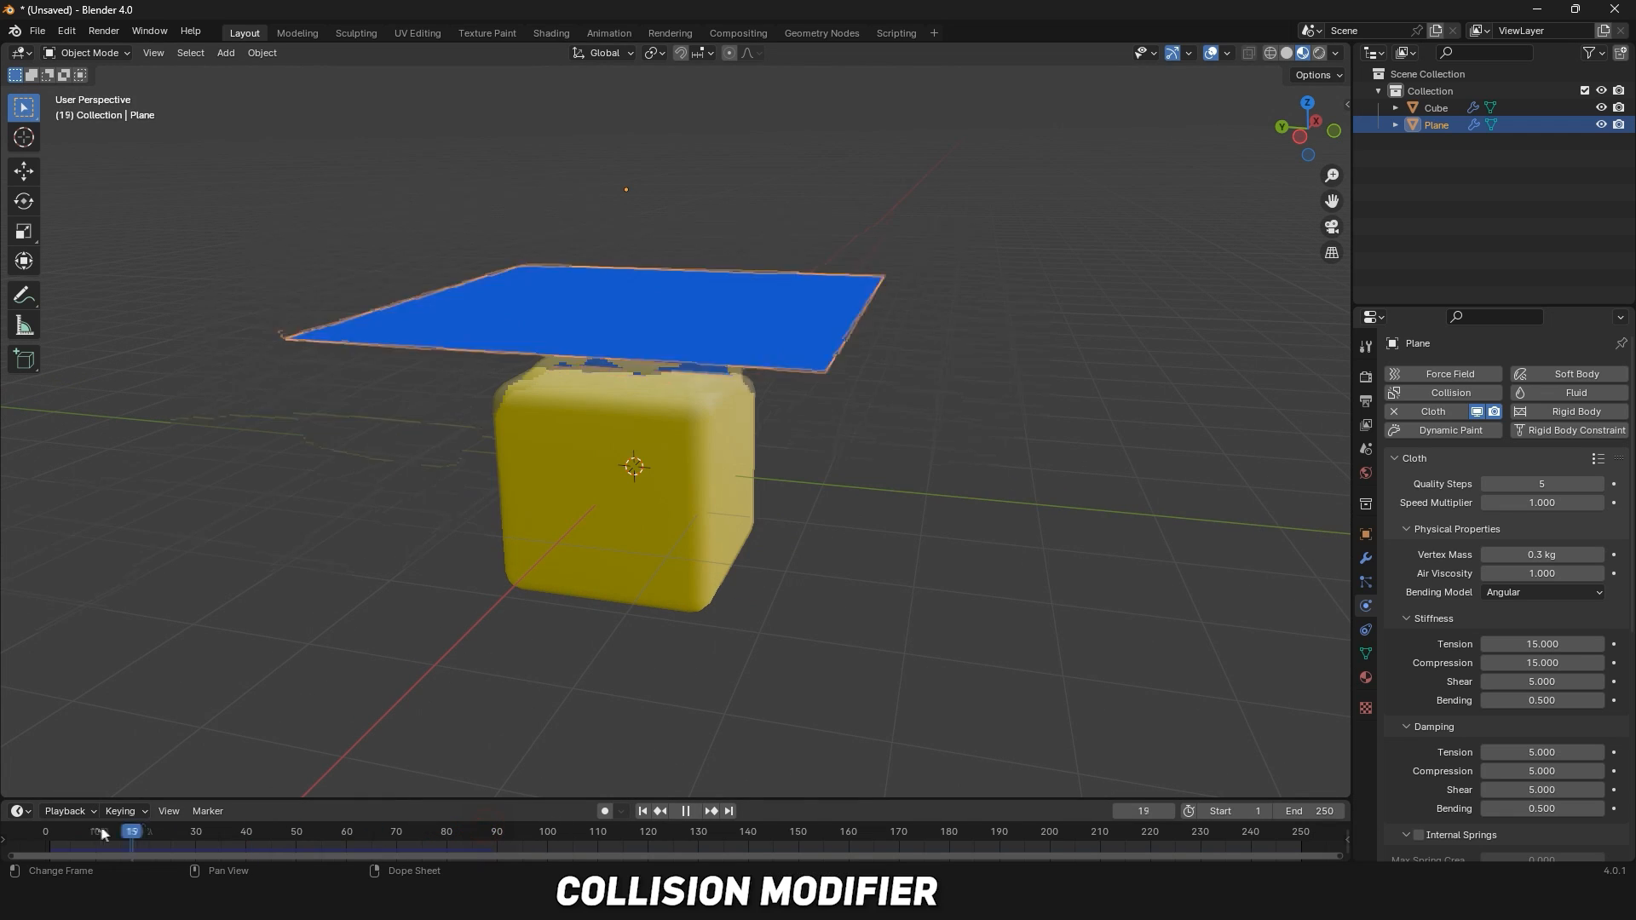
pyautogui.moveTo(102, 833); pyautogui.dragTo(9, 834)
pyautogui.press('space')
pyautogui.press('space')
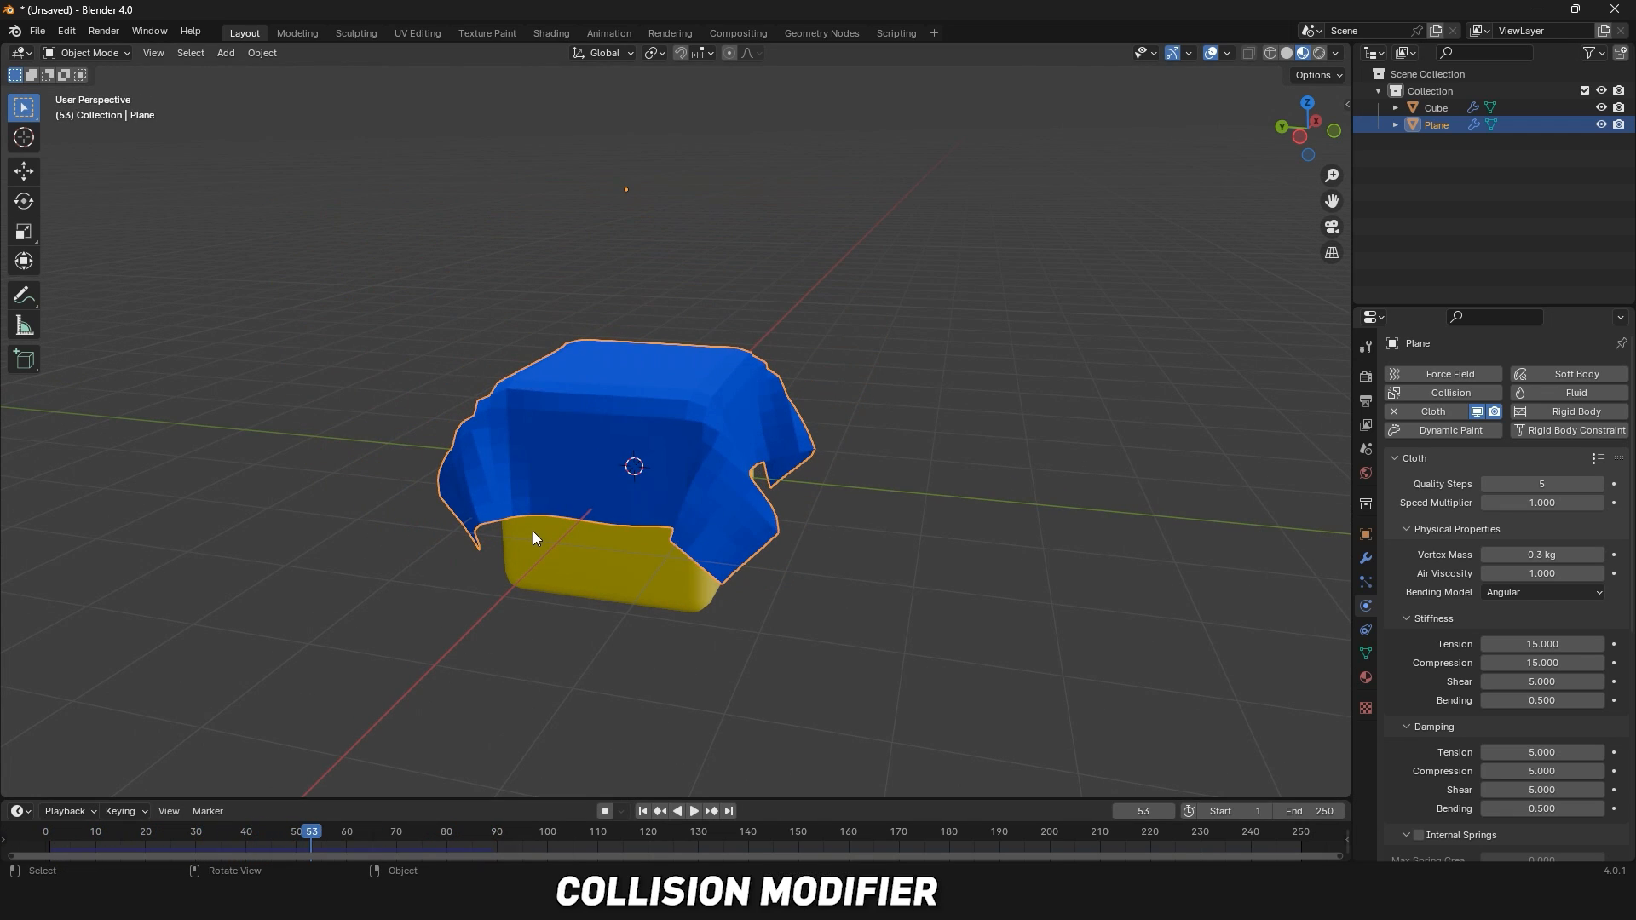
# Shade the blue cloth plane smooth and replay the simulation from the start.
pyautogui.rightClick(465, 471)
pyautogui.click(467, 471)
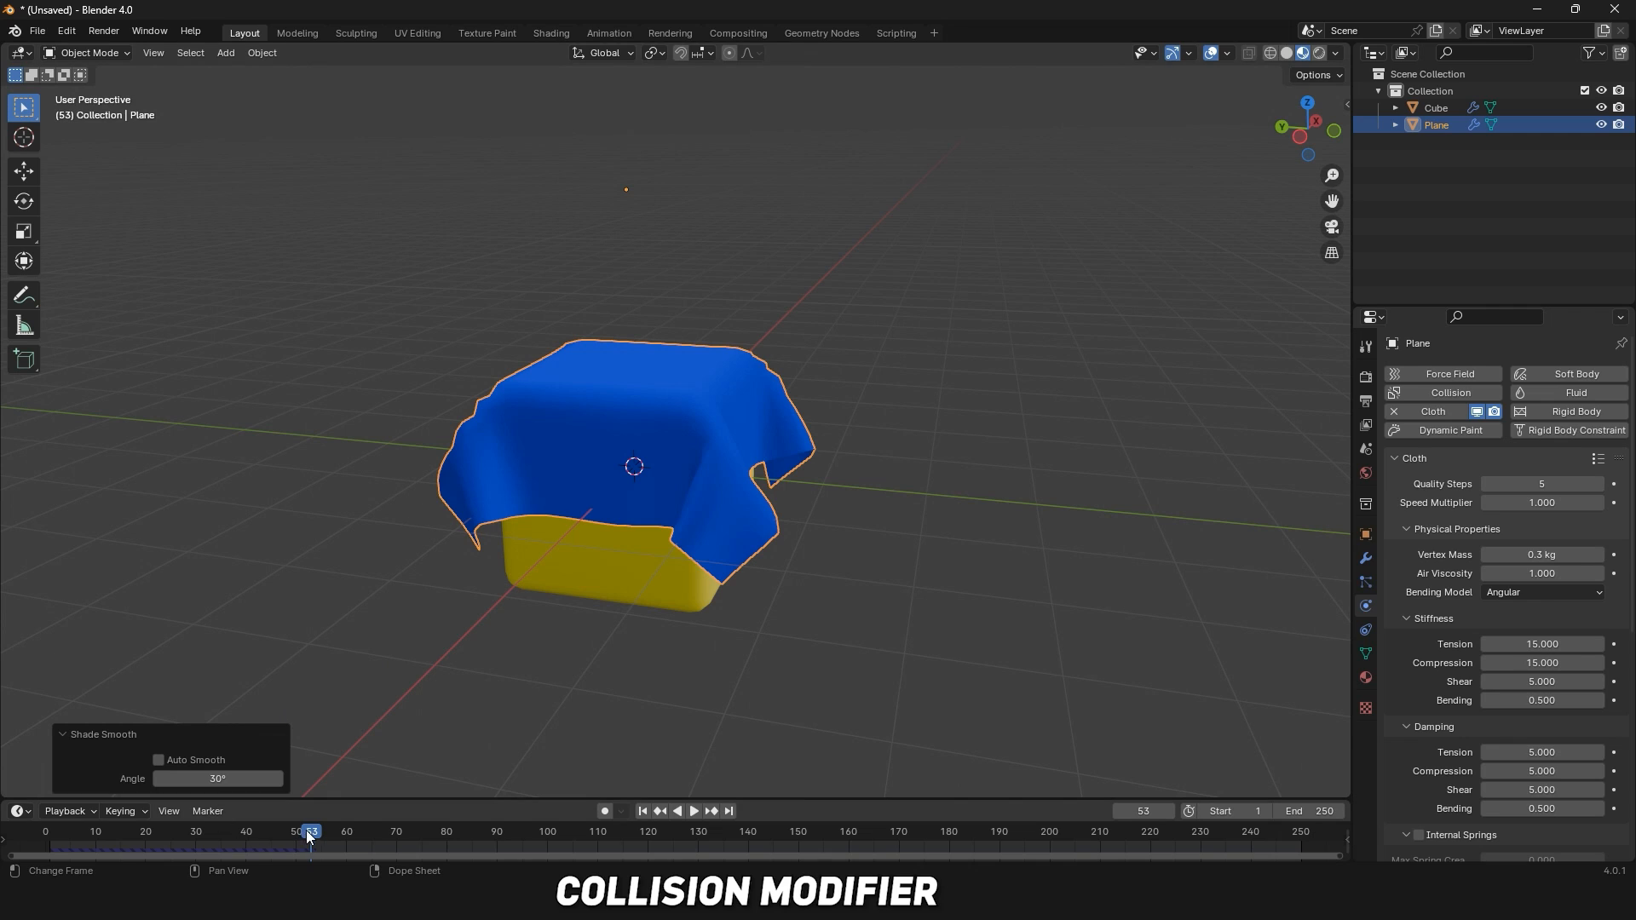
pyautogui.moveTo(307, 833); pyautogui.dragTo(15, 835)
pyautogui.click(835, 601)
pyautogui.press('space')
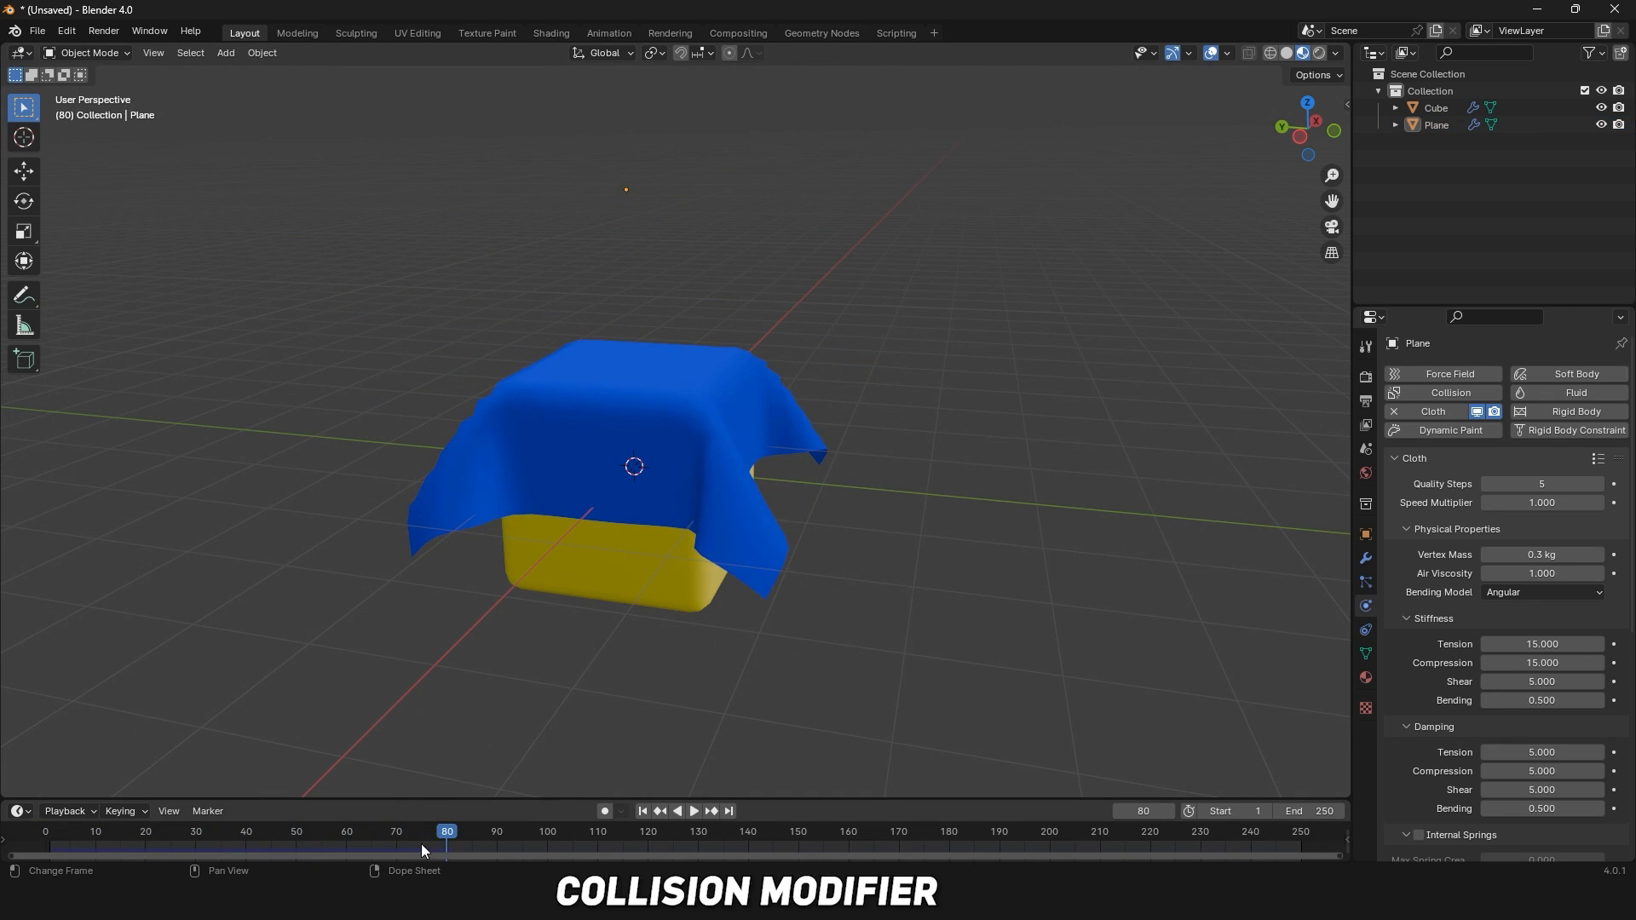
pyautogui.moveTo(421, 843); pyautogui.dragTo(22, 856)
pyautogui.press('space')
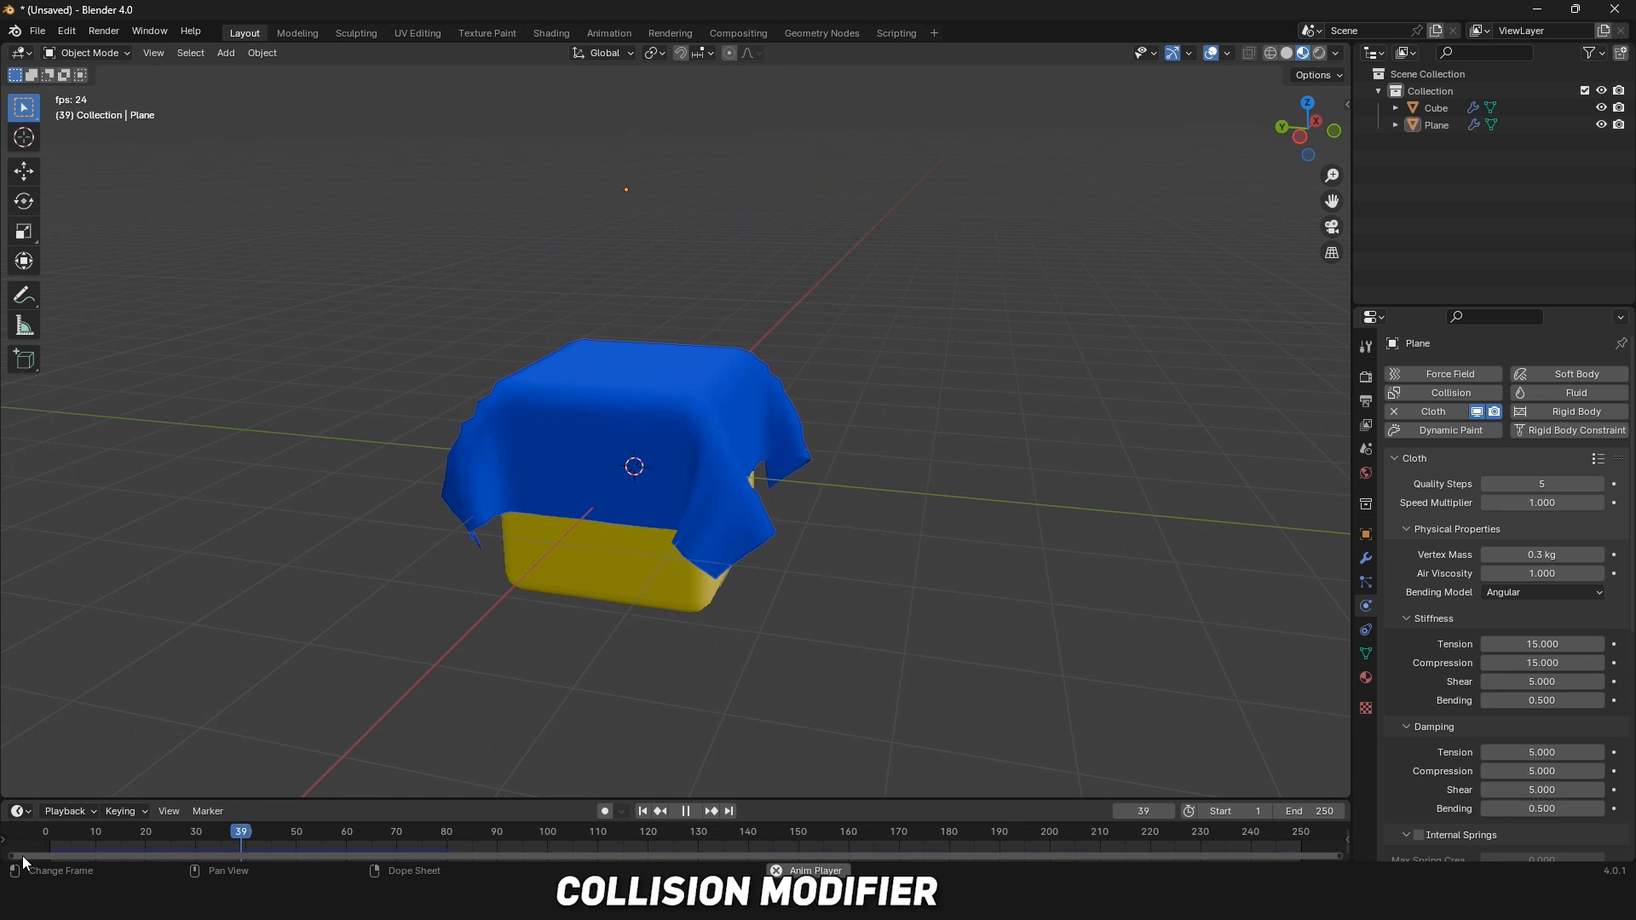
pyautogui.click(48, 832)
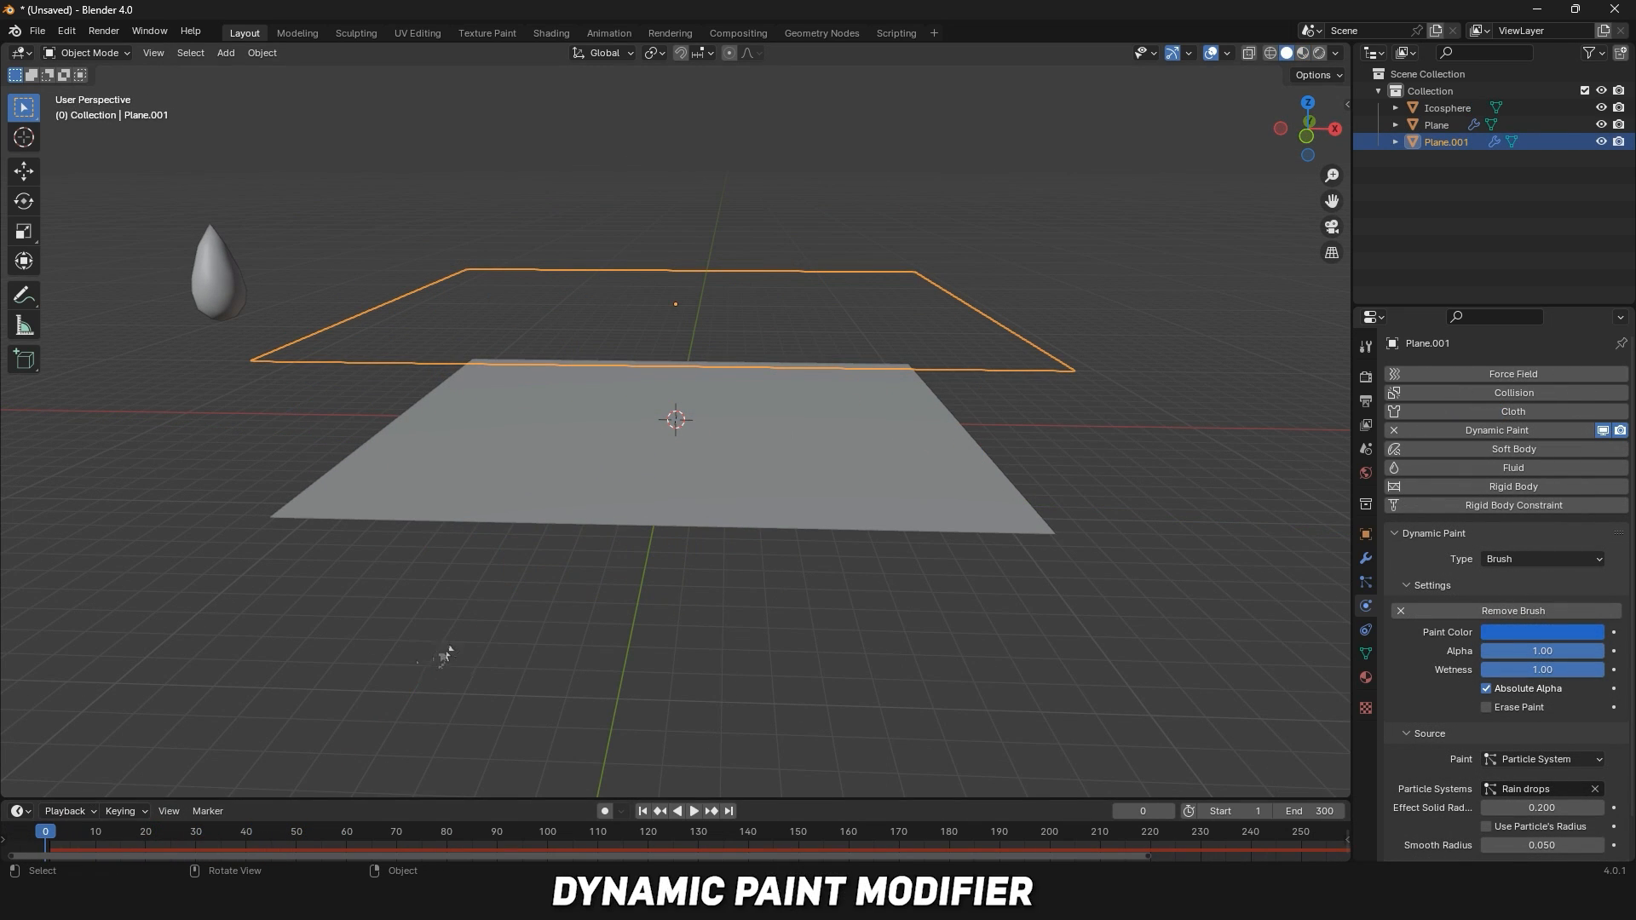
# Play the Dynamic Paint animation of rain drops falling from the upper plane onto the lower plane.
pyautogui.moveTo(576, 535); pyautogui.dragTo(591, 505, button='middle')
pyautogui.press('space')
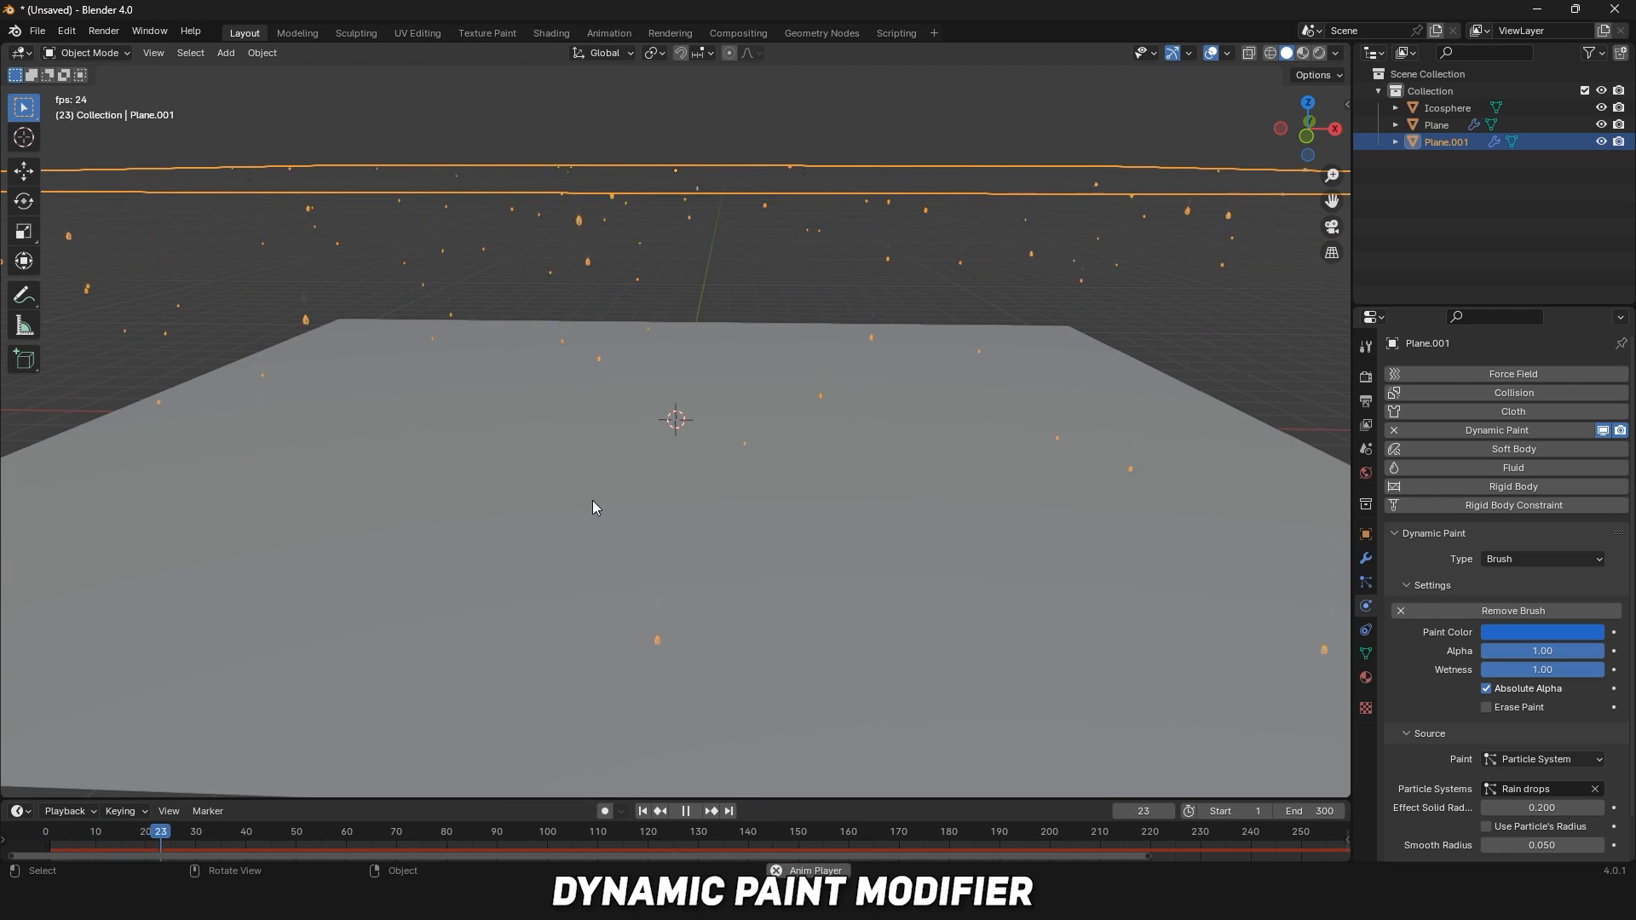
pyautogui.scroll(-3, 592, 499)
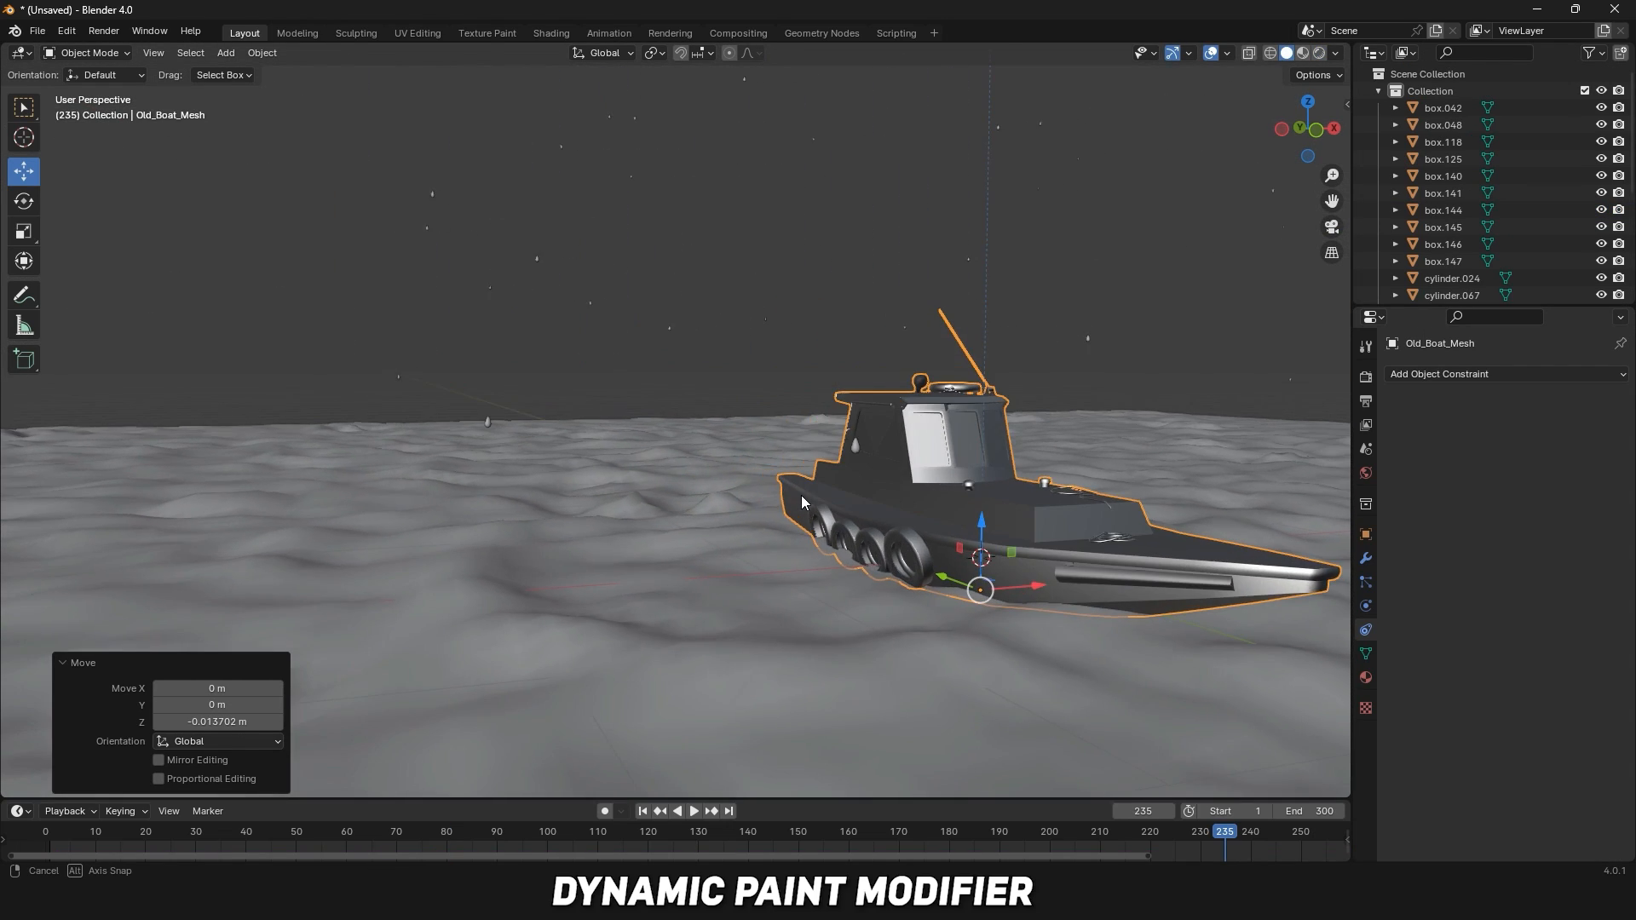
pyautogui.scroll(5, 682, 485)
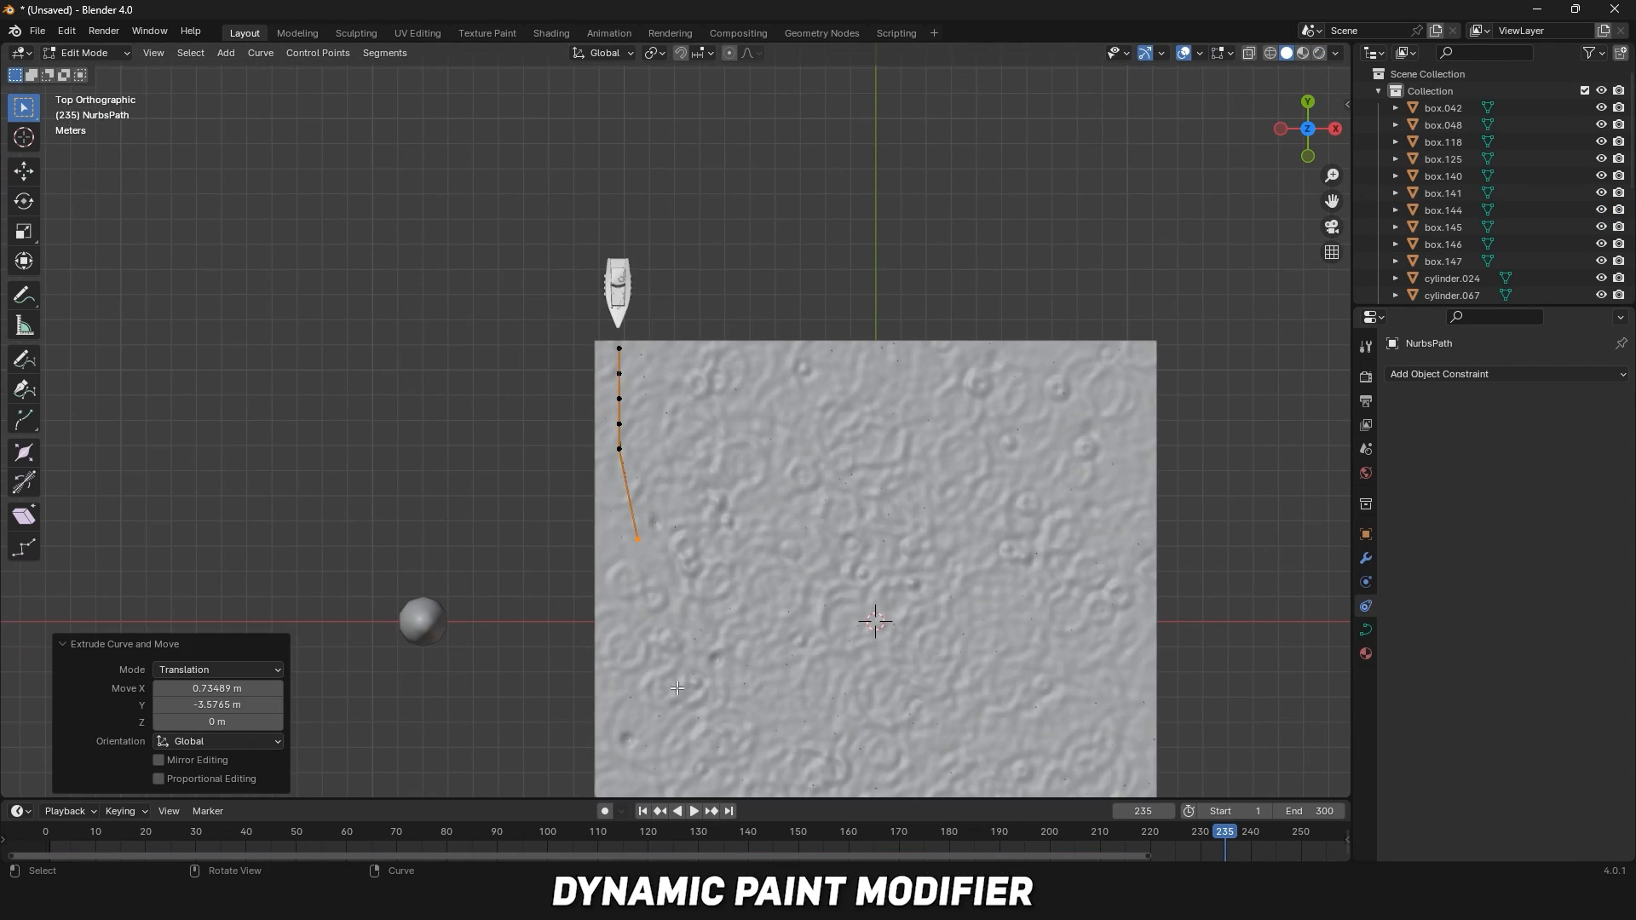
# Extrude three more path points along the near side of the water plane and back toward its centre.
pyautogui.moveTo(677, 688); pyautogui.dragTo(680, 578, button='middle')
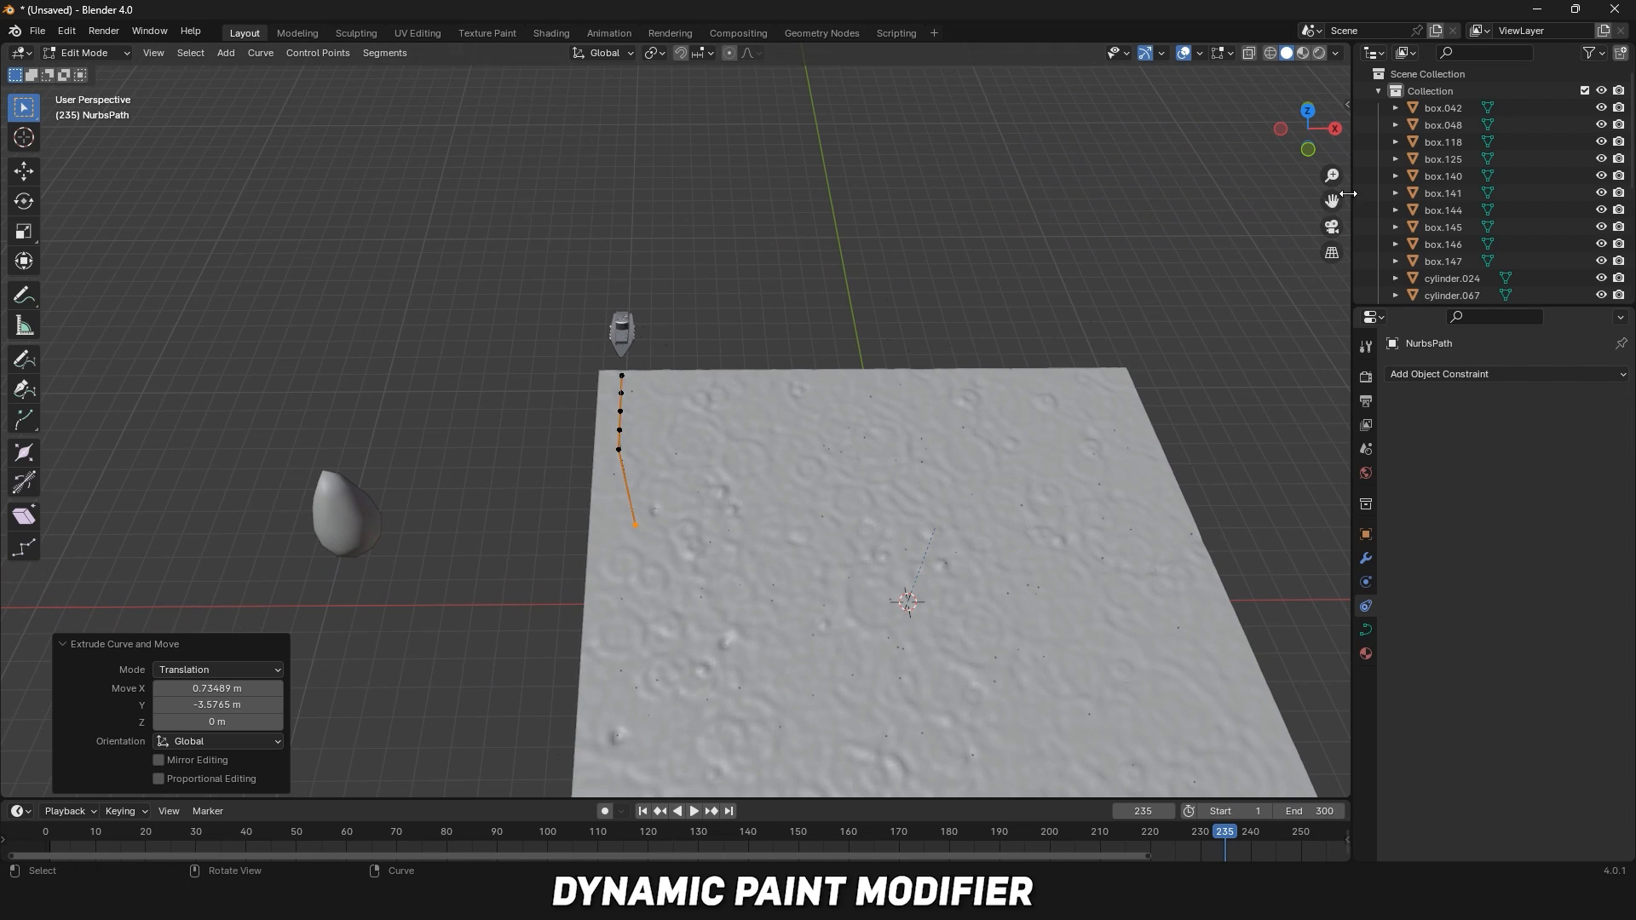
pyautogui.keyDown('shift'); pyautogui.moveTo(914, 652); pyautogui.dragTo(827, 404, button='middle'); pyautogui.keyUp('shift')
pyautogui.press('e')
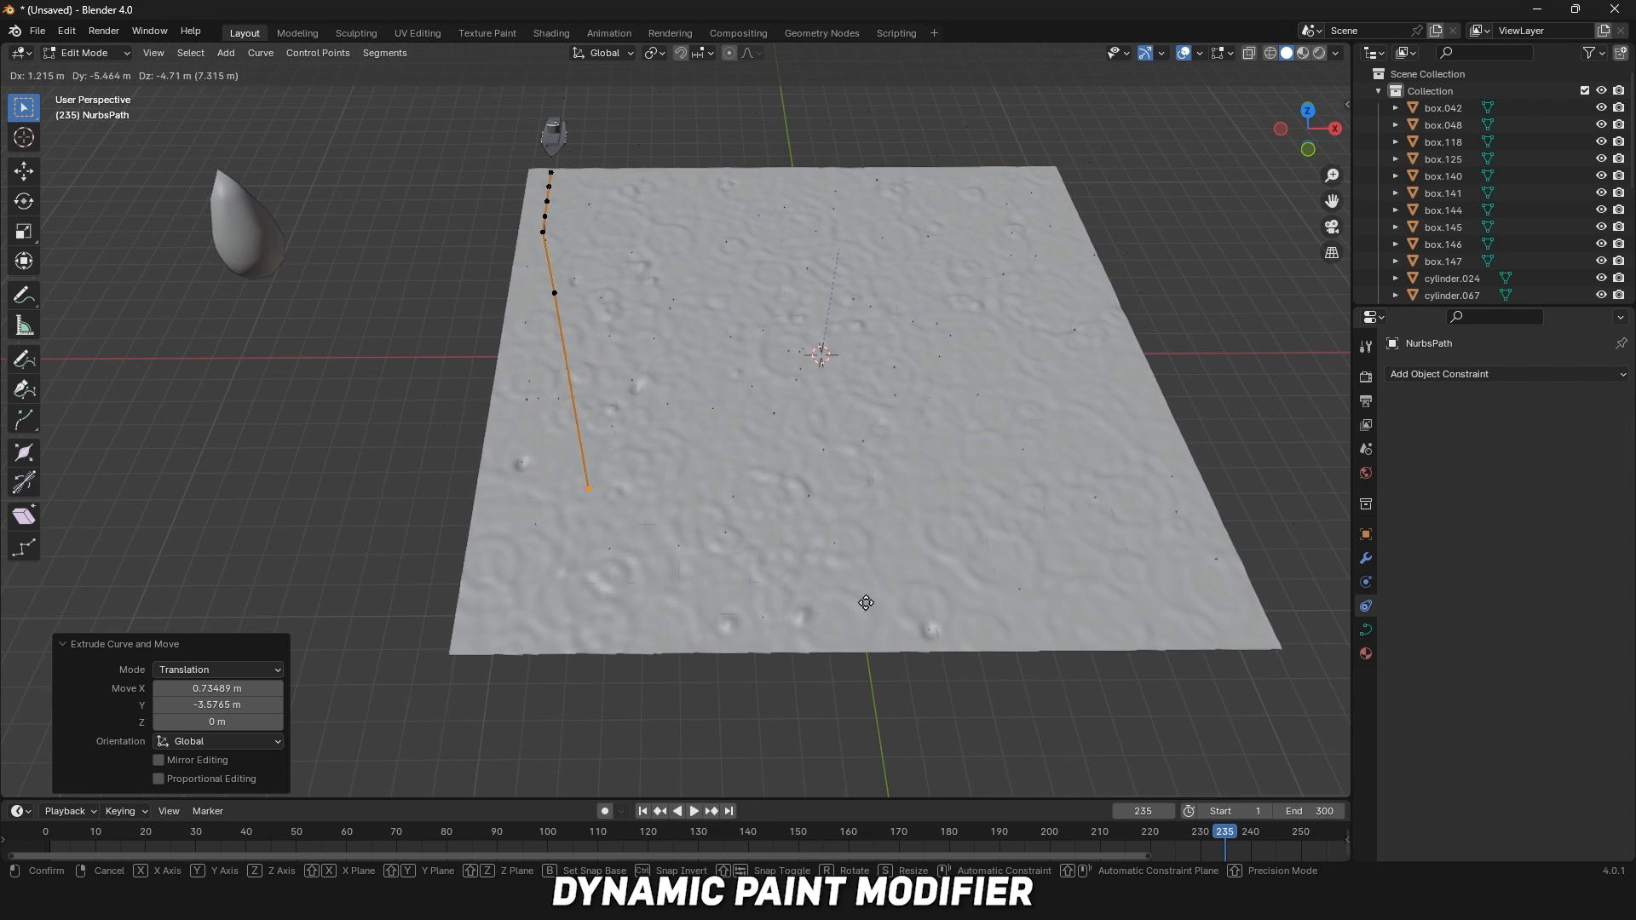
pyautogui.click(840, 620)
pyautogui.press('e')
pyautogui.click(1034, 609)
pyautogui.press('e')
pyautogui.click(1151, 410)
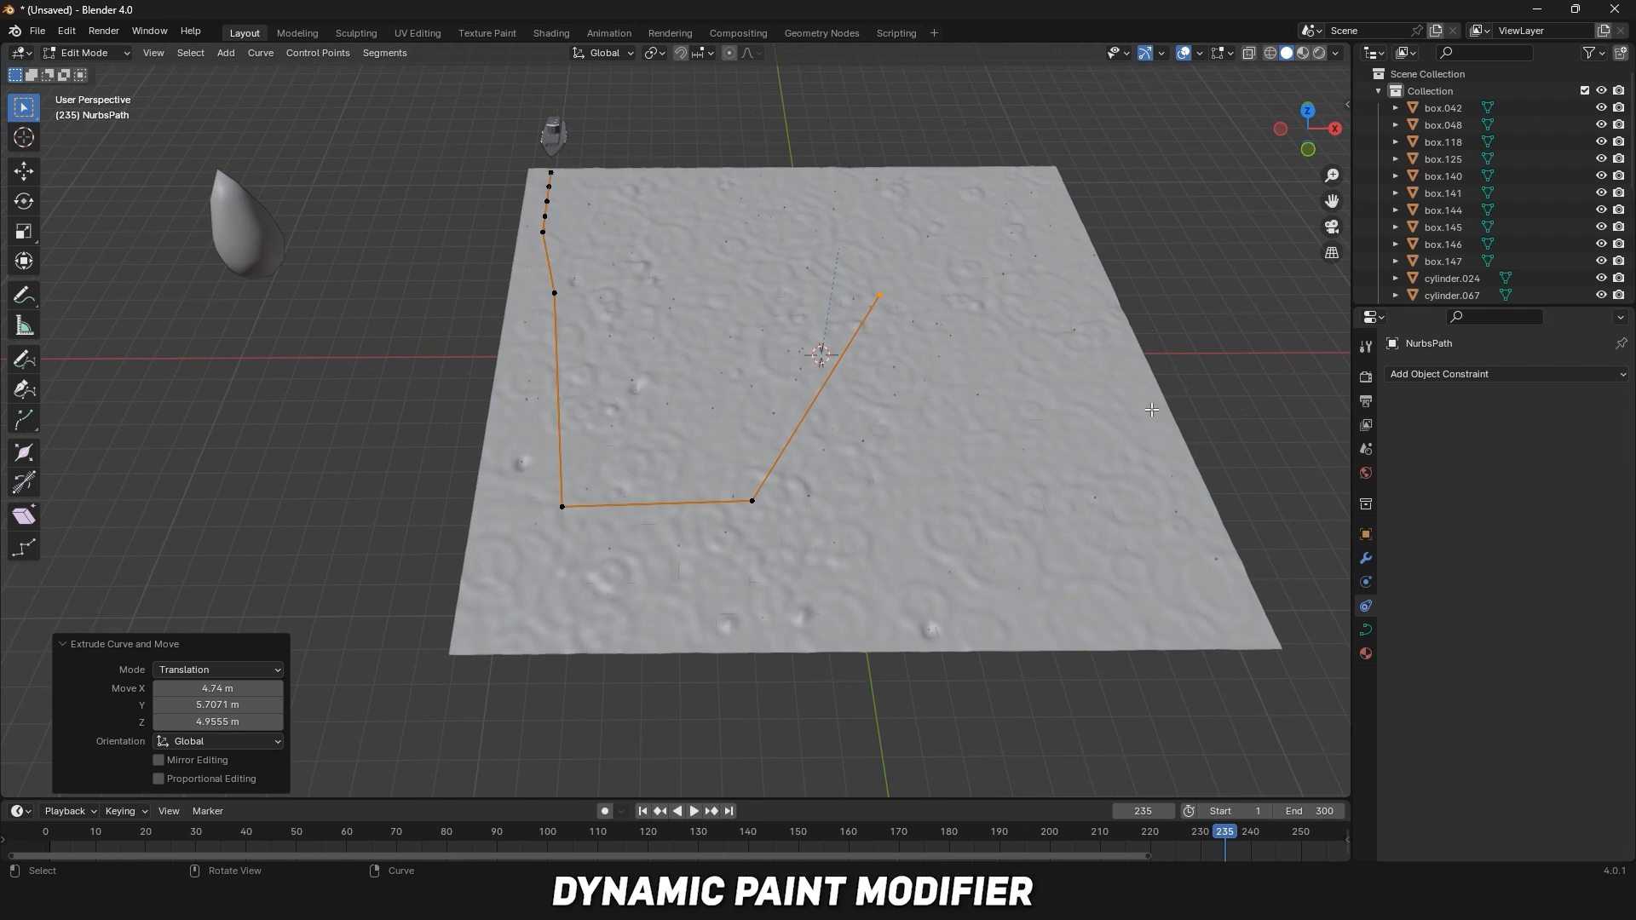
# Reselect the path's end point and extrude one more point toward the water plane's far edge.
pyautogui.click(1139, 402)
pyautogui.hotkey('ctrl', 'z')
pyautogui.click(878, 294)
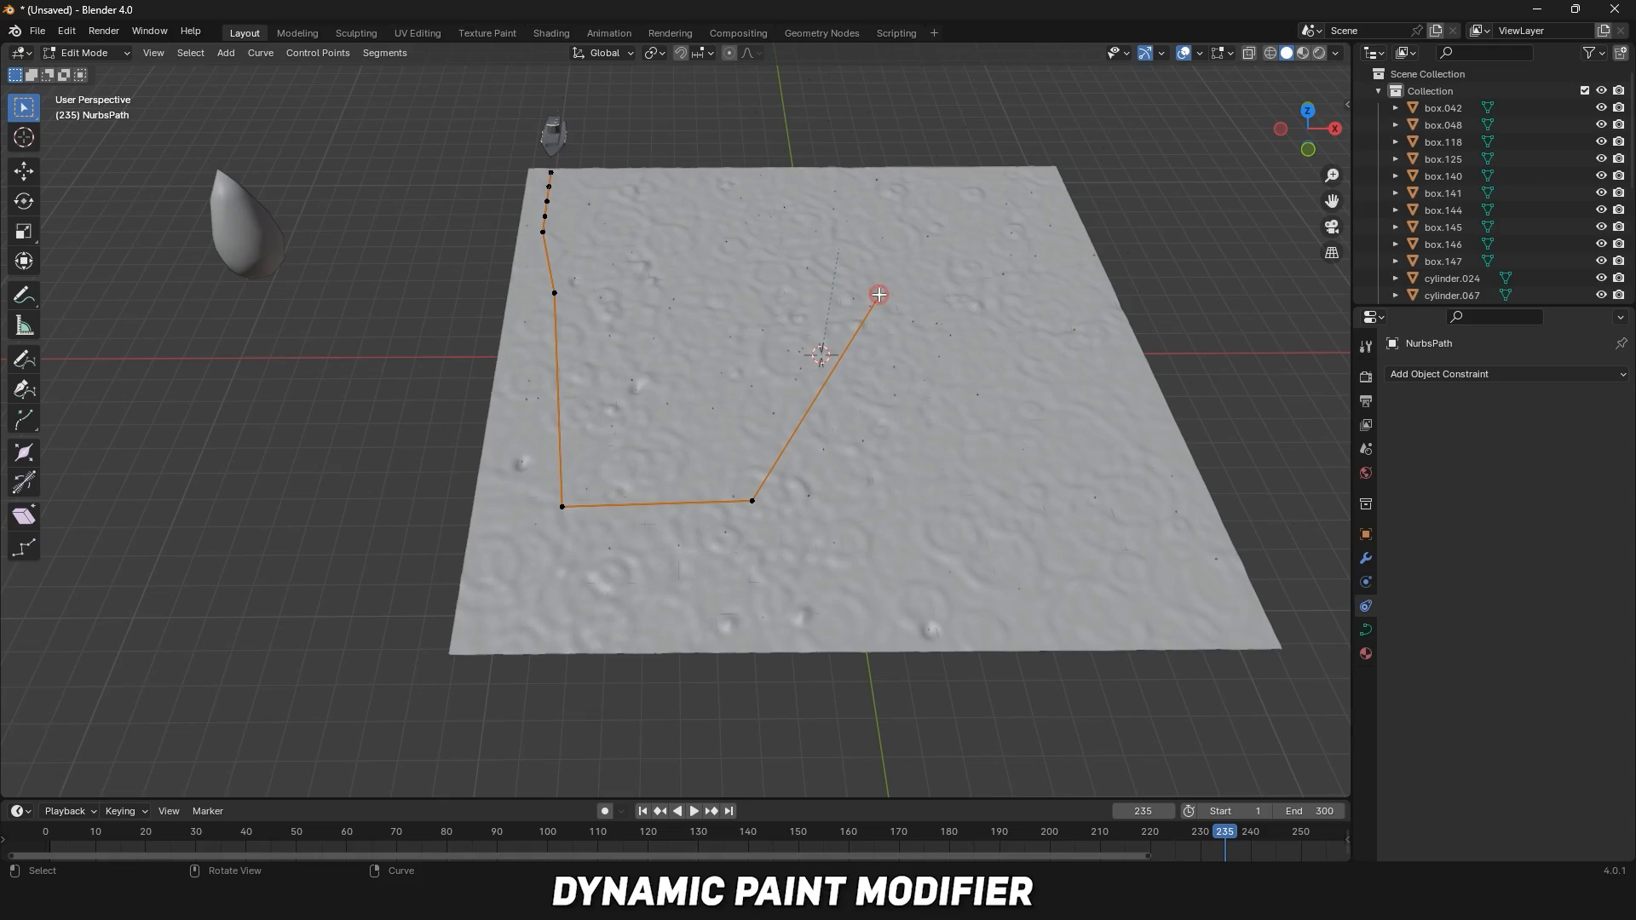
pyautogui.press('e')
pyautogui.click(833, 217)
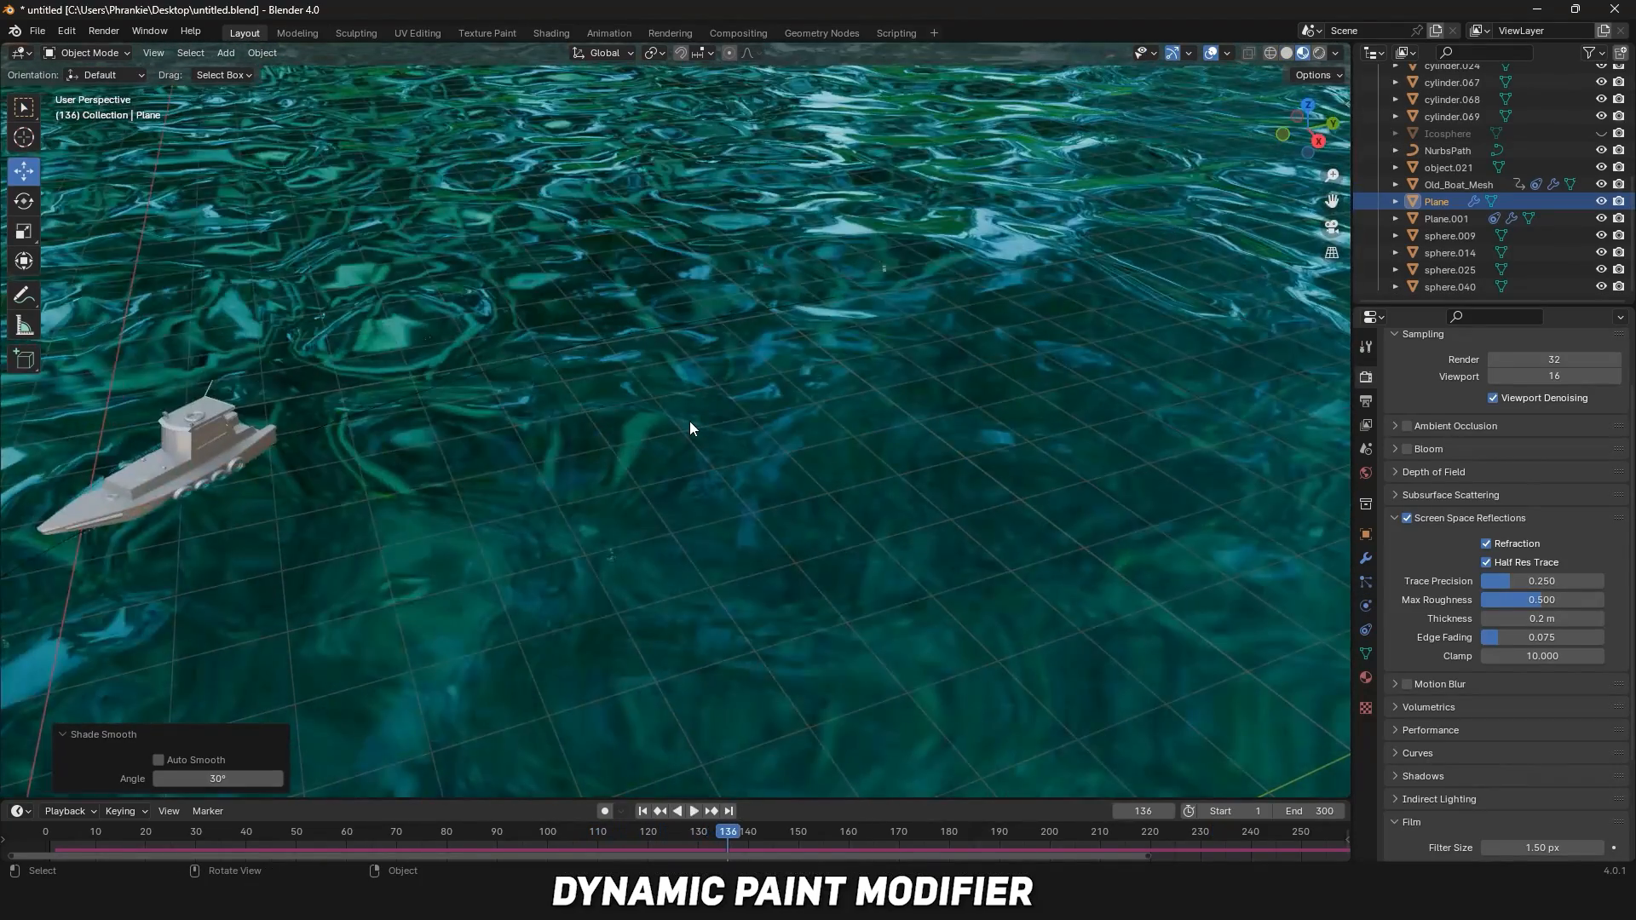
pyautogui.scroll(-1, 689, 421)
pyautogui.moveTo(1332, 202); pyautogui.dragTo(1503, 182)
pyautogui.scroll(-4, 749, 423)
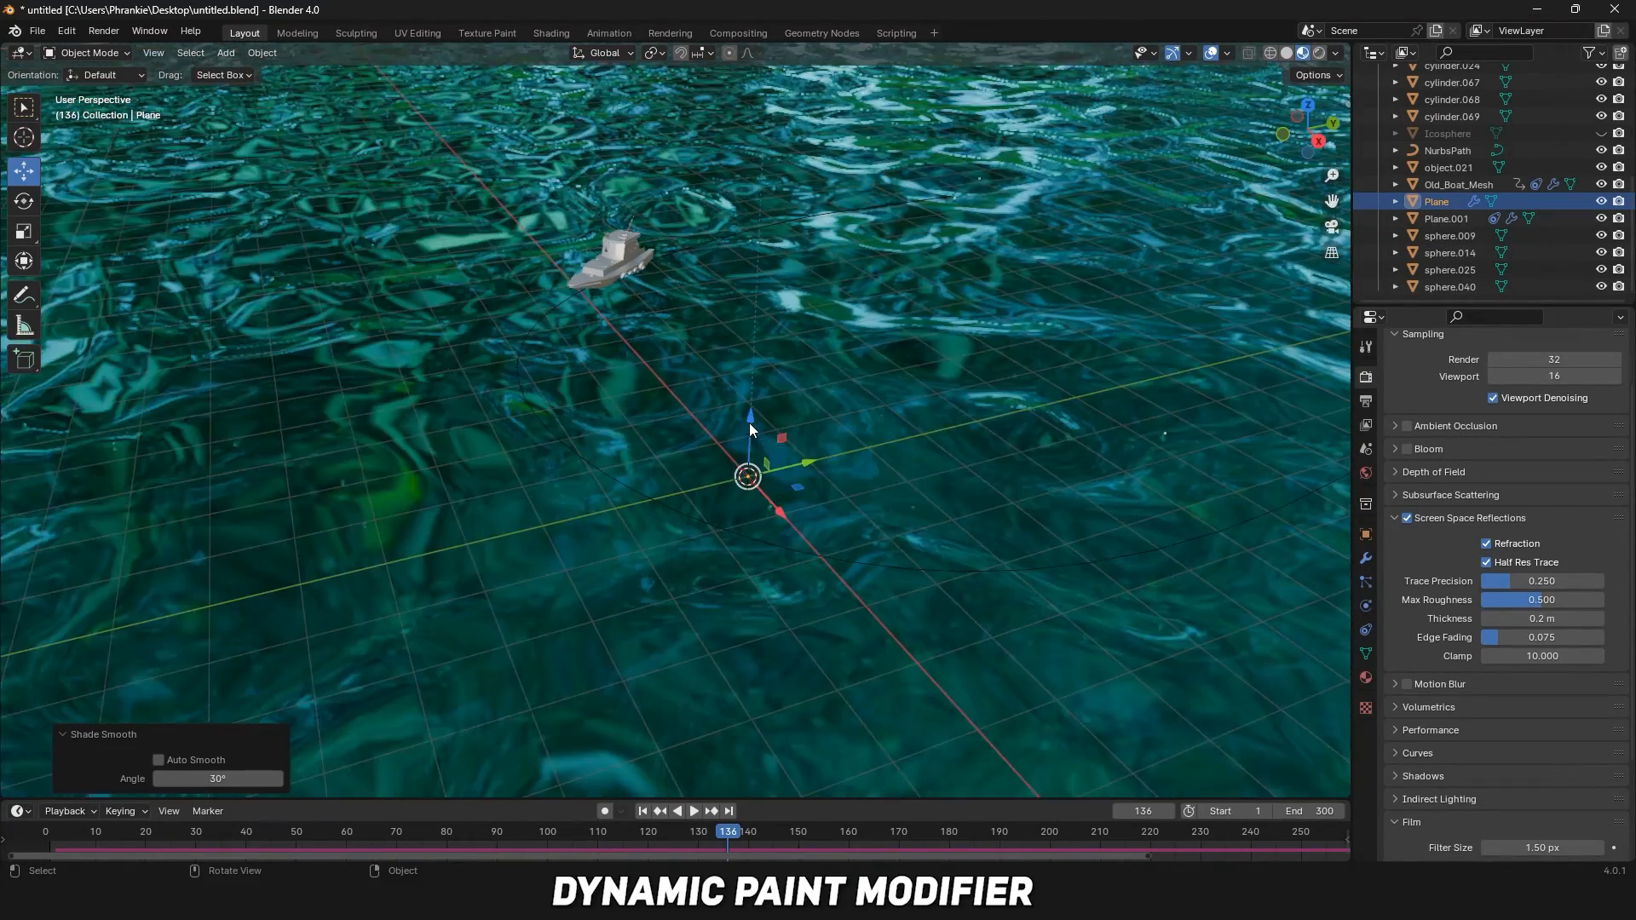
pyautogui.scroll(-6, 749, 423)
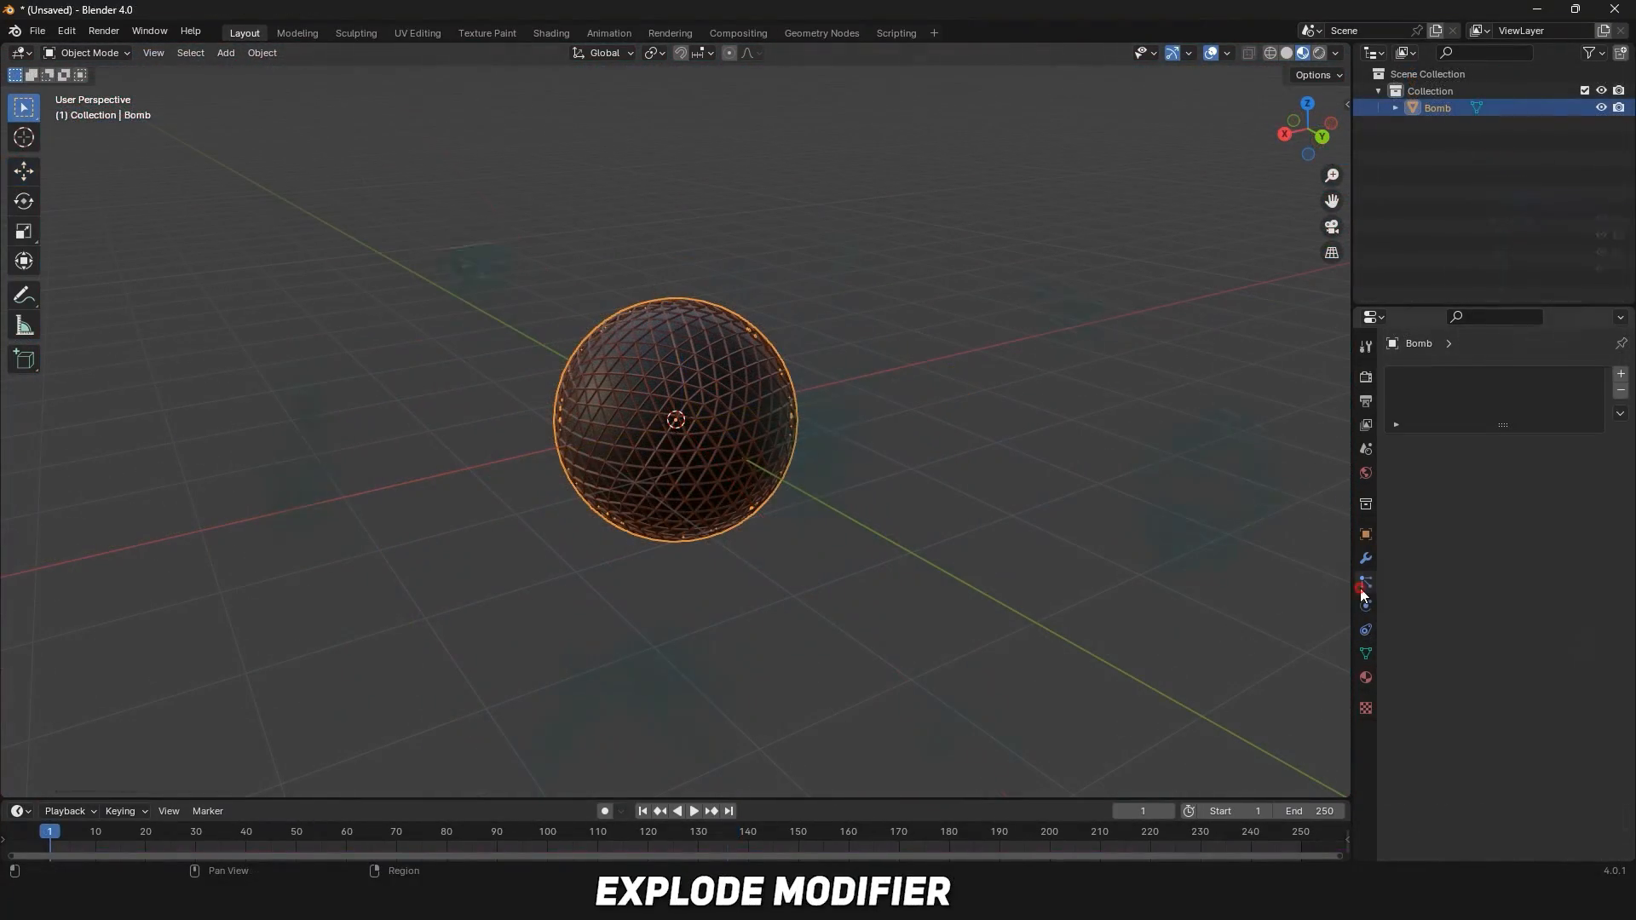
# Add a particle system to the bomb with 20 particles, frames 10–12, lifetime 200, normal velocity 20 m/s, randomize 10 and rotation enabled.
pyautogui.click(1622, 377)
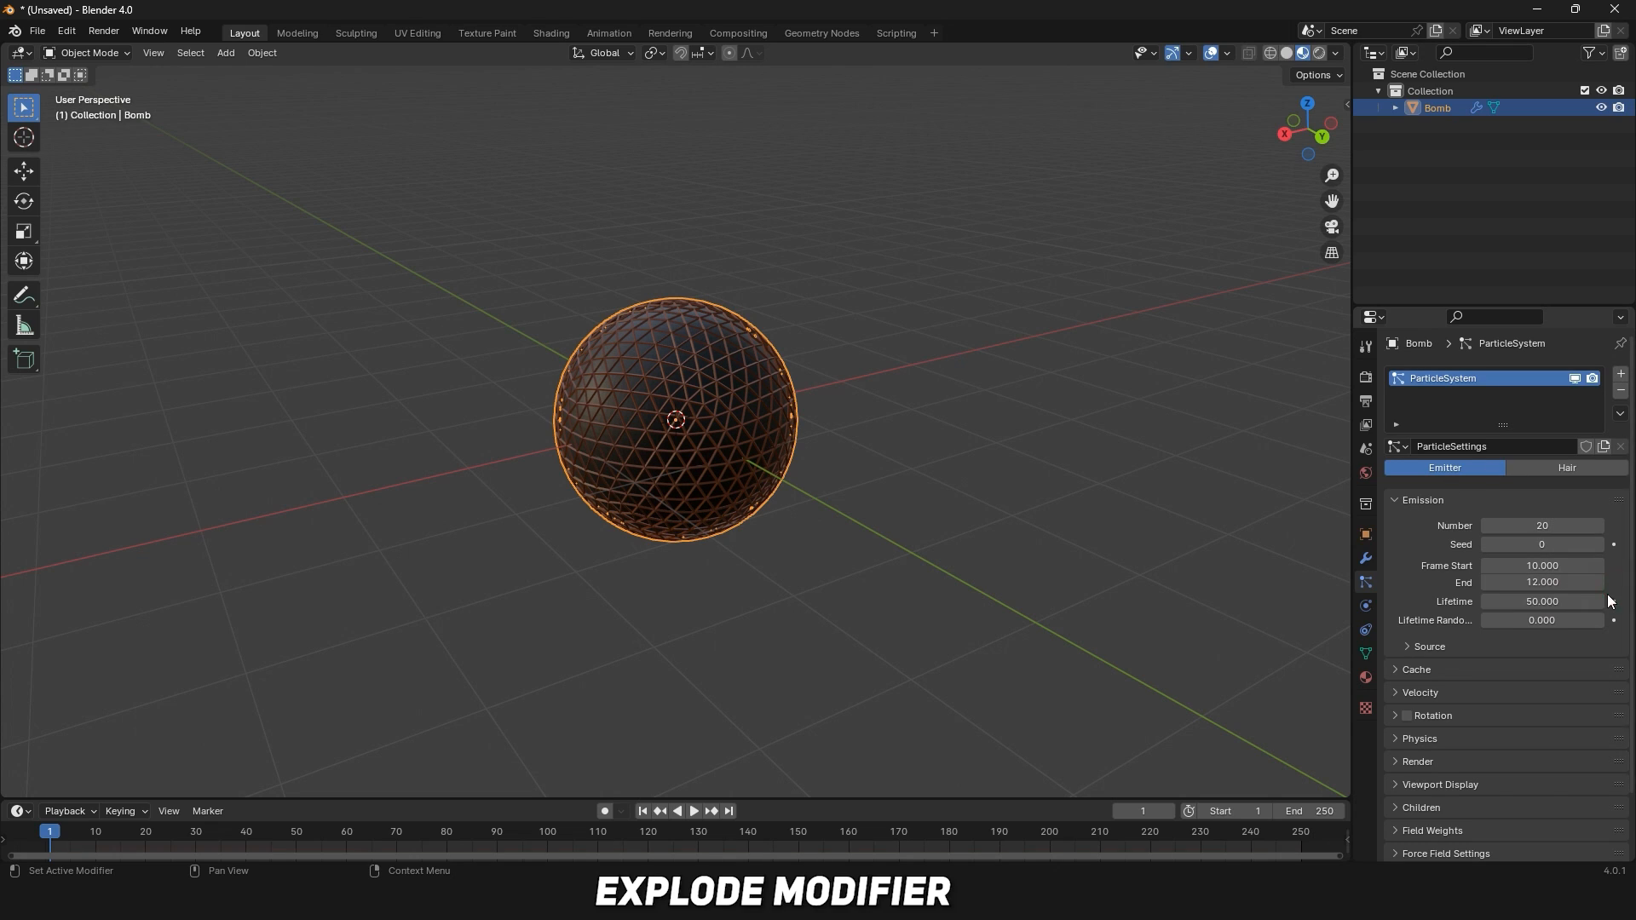
pyautogui.click(1543, 601)
pyautogui.write('20')
pyautogui.scroll(-2, 1480, 774)
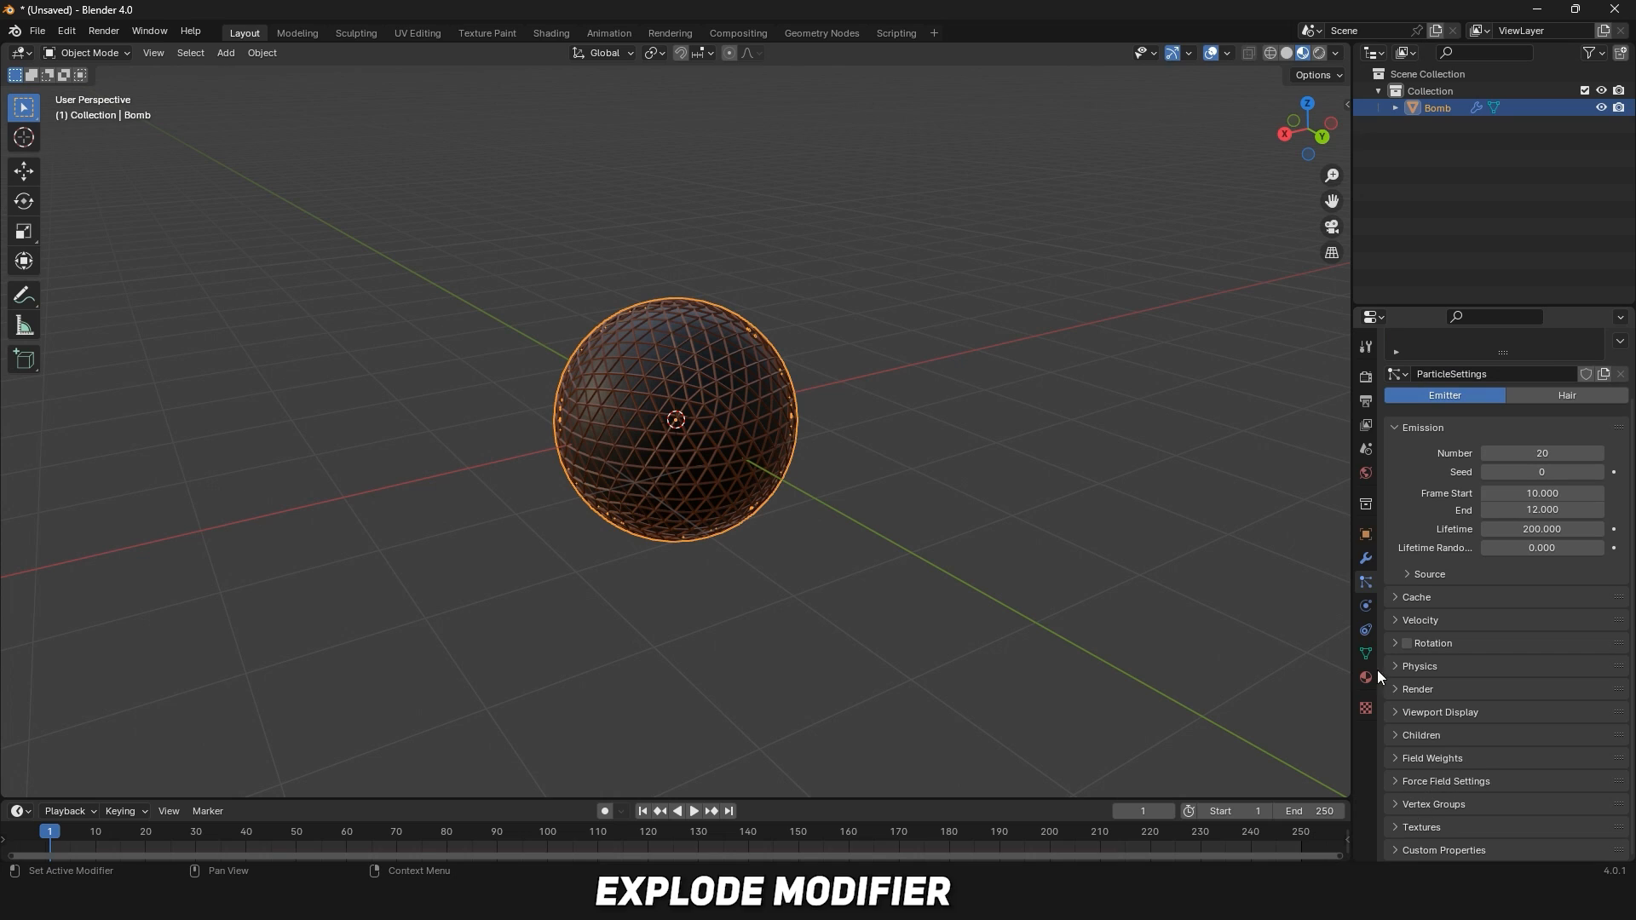
pyautogui.click(1421, 620)
pyautogui.scroll(-3, 1514, 754)
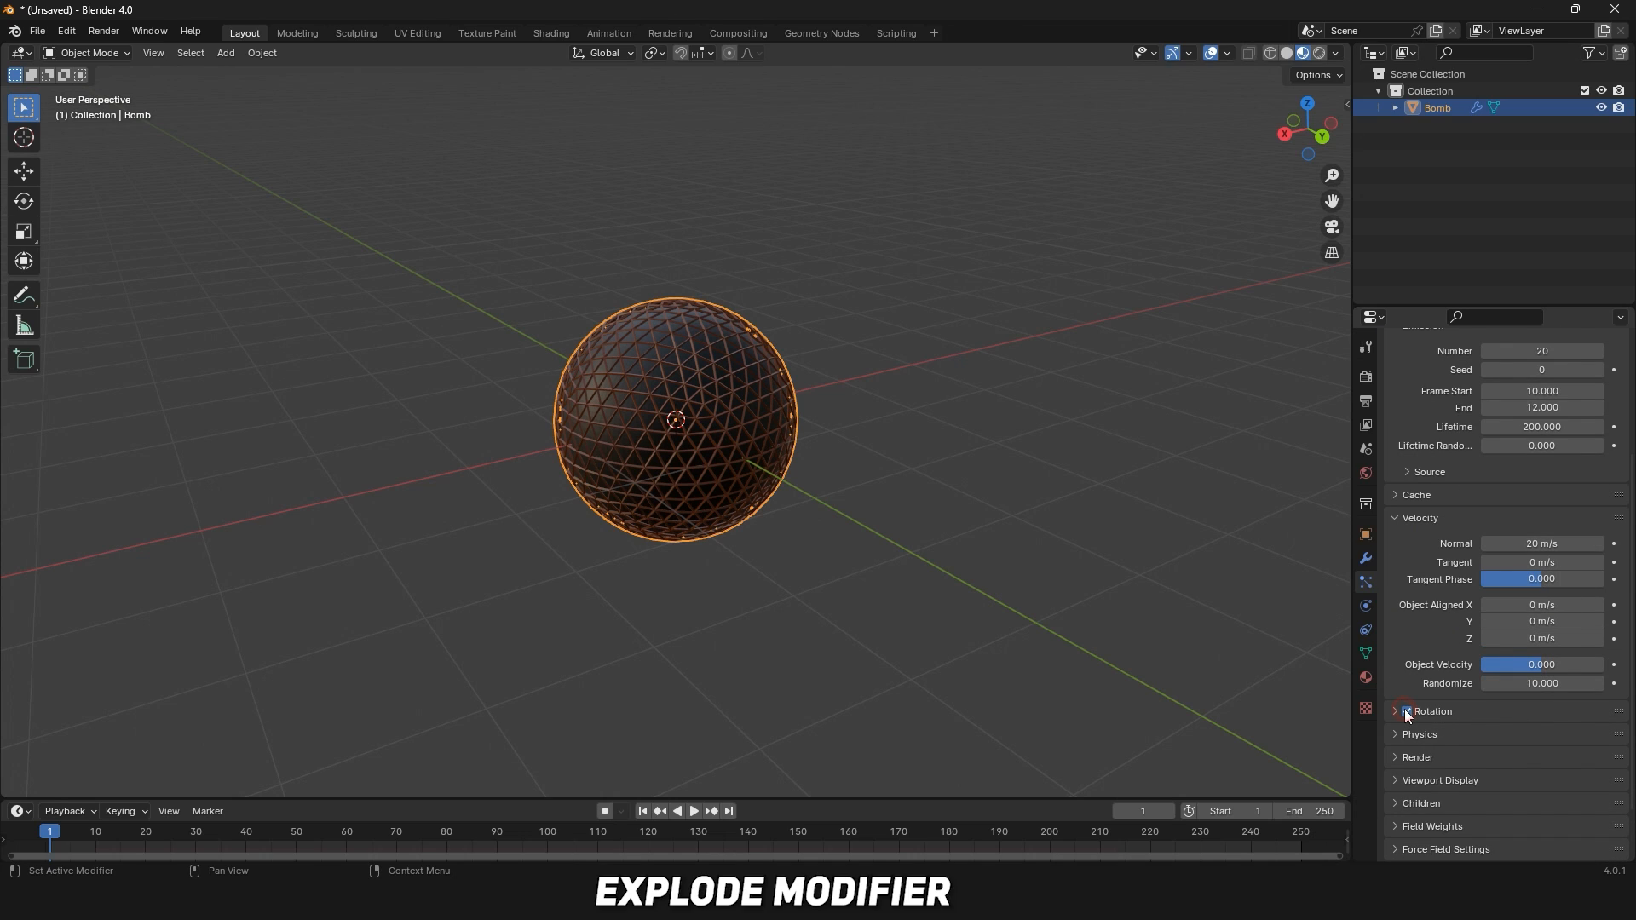
# Add an Explode modifier to the bomb.
pyautogui.click(1367, 559)
pyautogui.click(1516, 389)
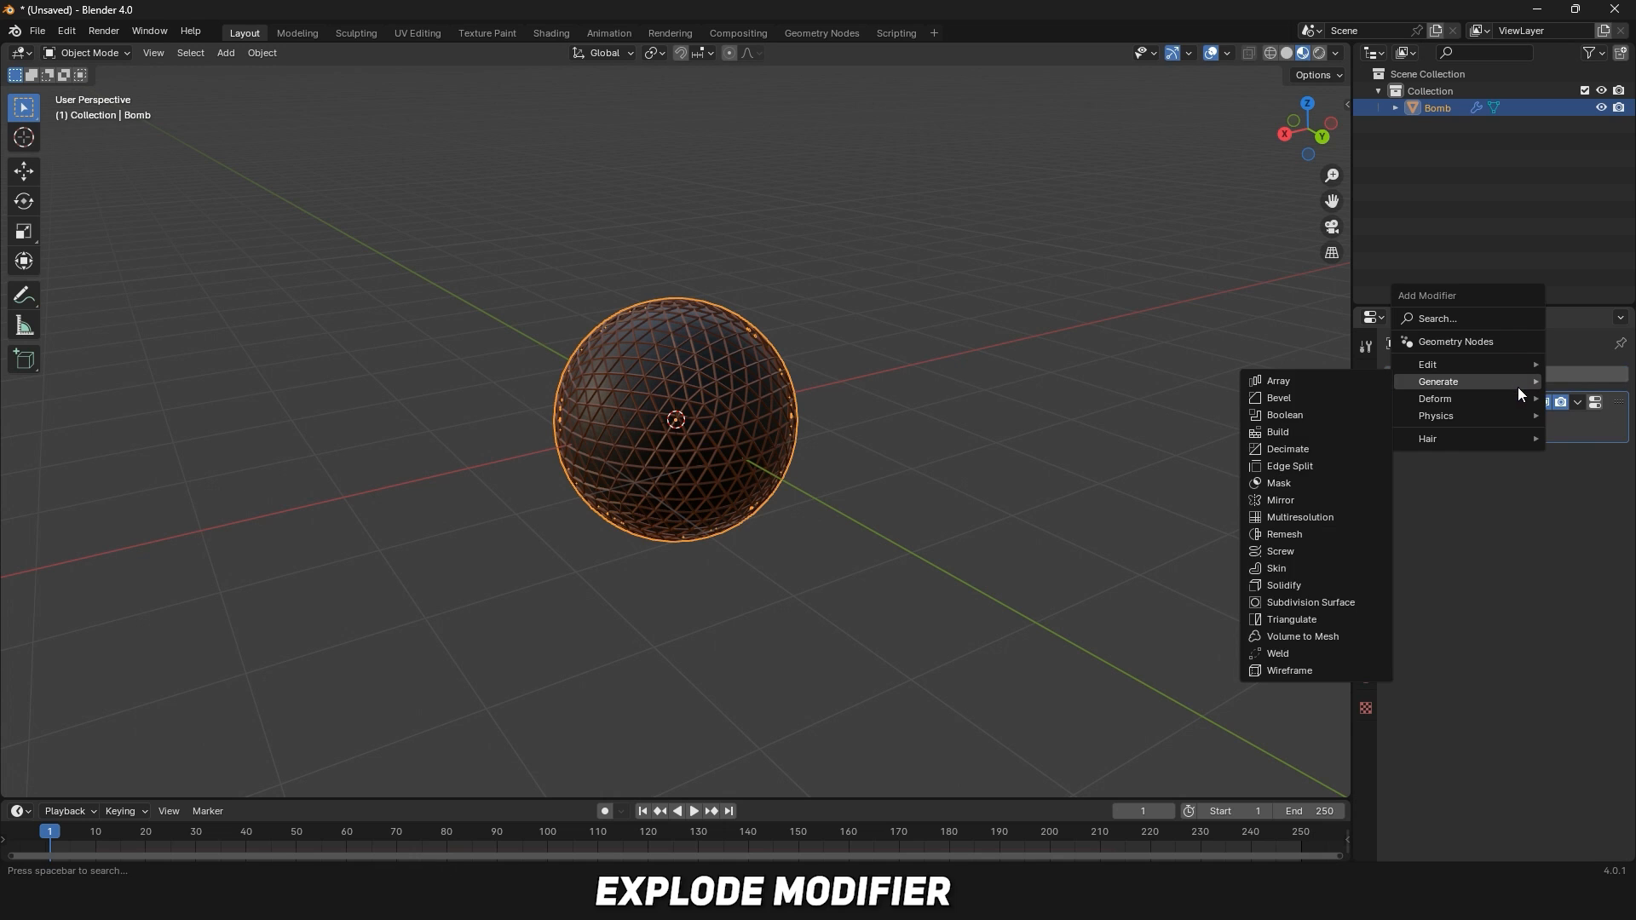
pyautogui.moveTo(1445, 421)
pyautogui.click(1285, 466)
# Play the bomb's explosion, restore its selection and play it again.
pyautogui.press('space')
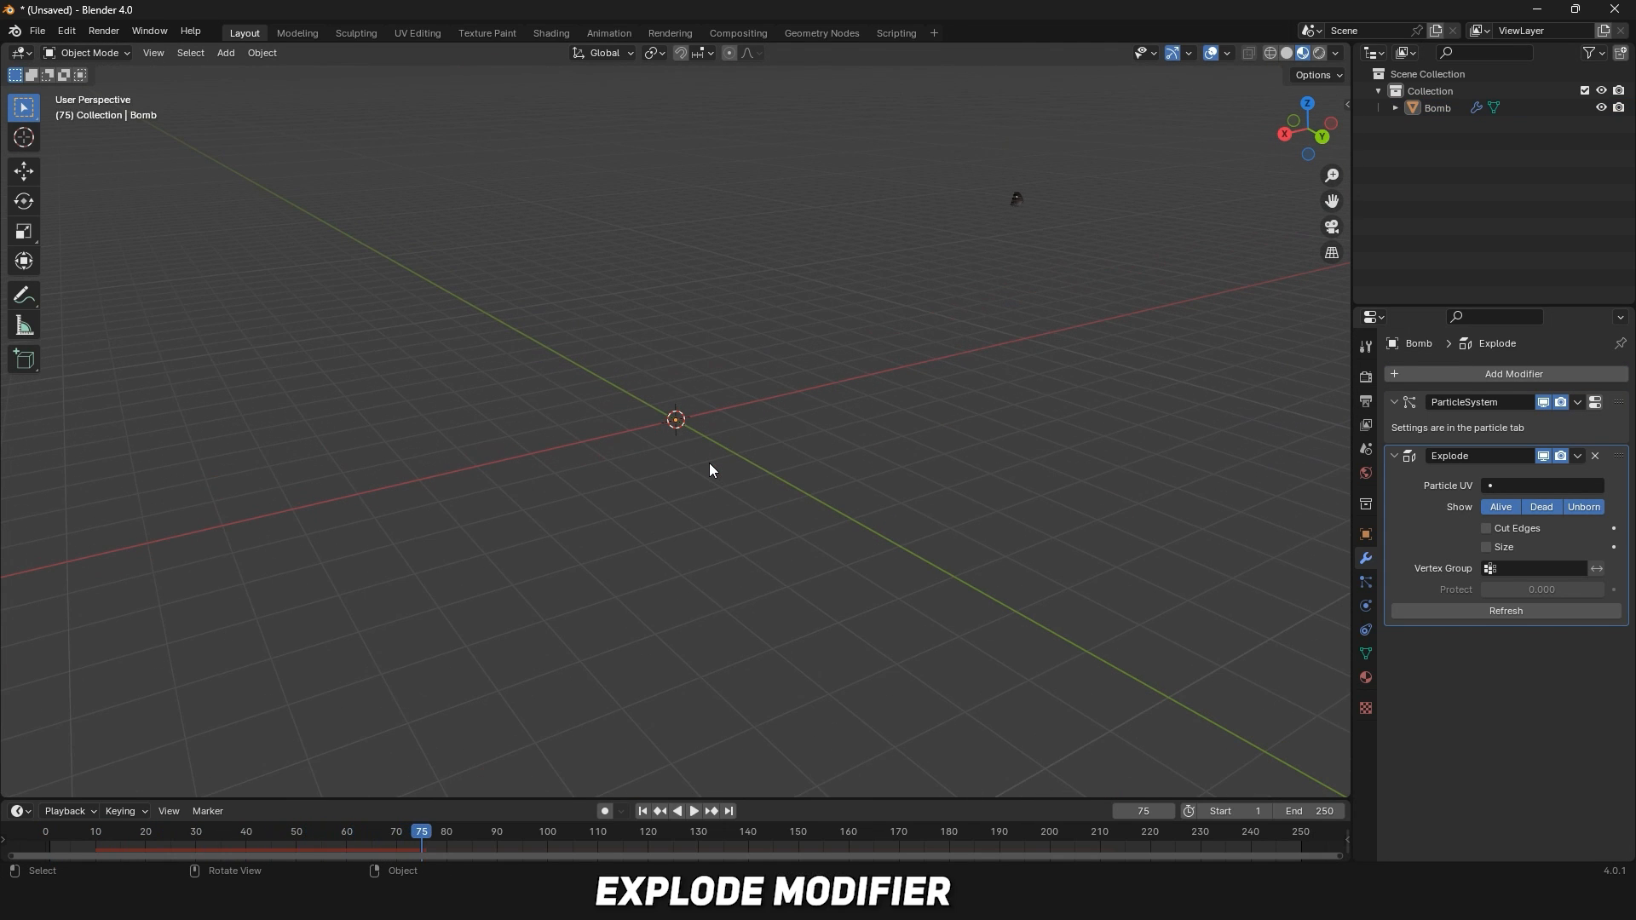
pyautogui.hotkey('ctrl', 'z')
pyautogui.press('space')
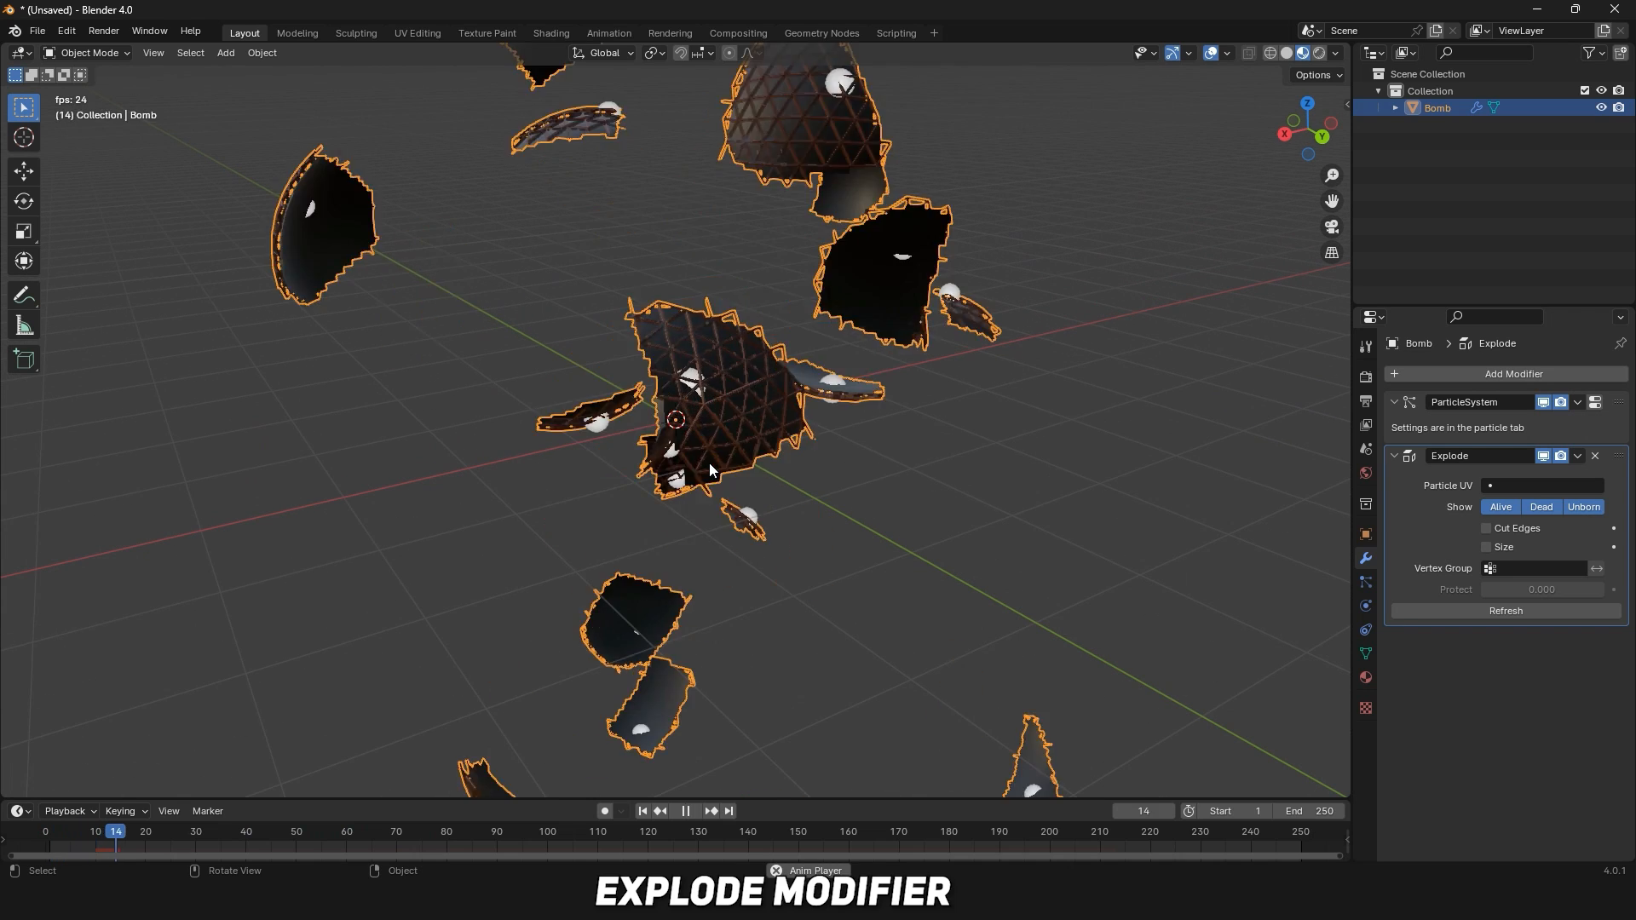
pyautogui.press('space')
pyautogui.click(460, 670)
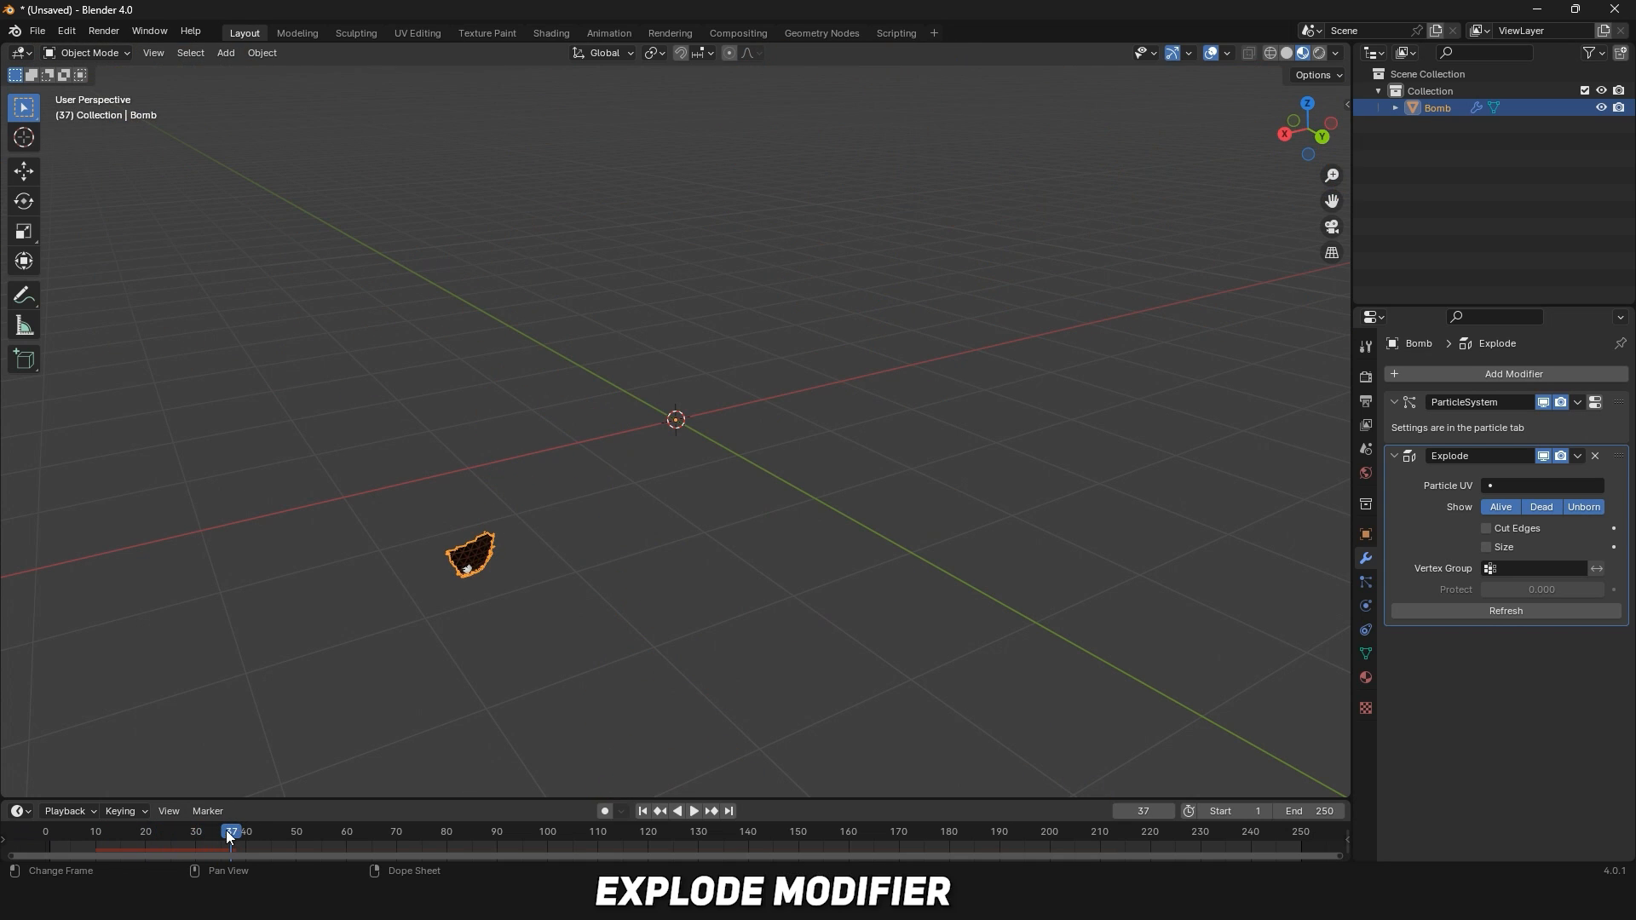
# Return to the first frame and replay the explosion to examine how far the fragments fly.
pyautogui.moveTo(228, 838); pyautogui.dragTo(53, 839)
pyautogui.scroll(-8, 517, 626)
pyautogui.press('space')
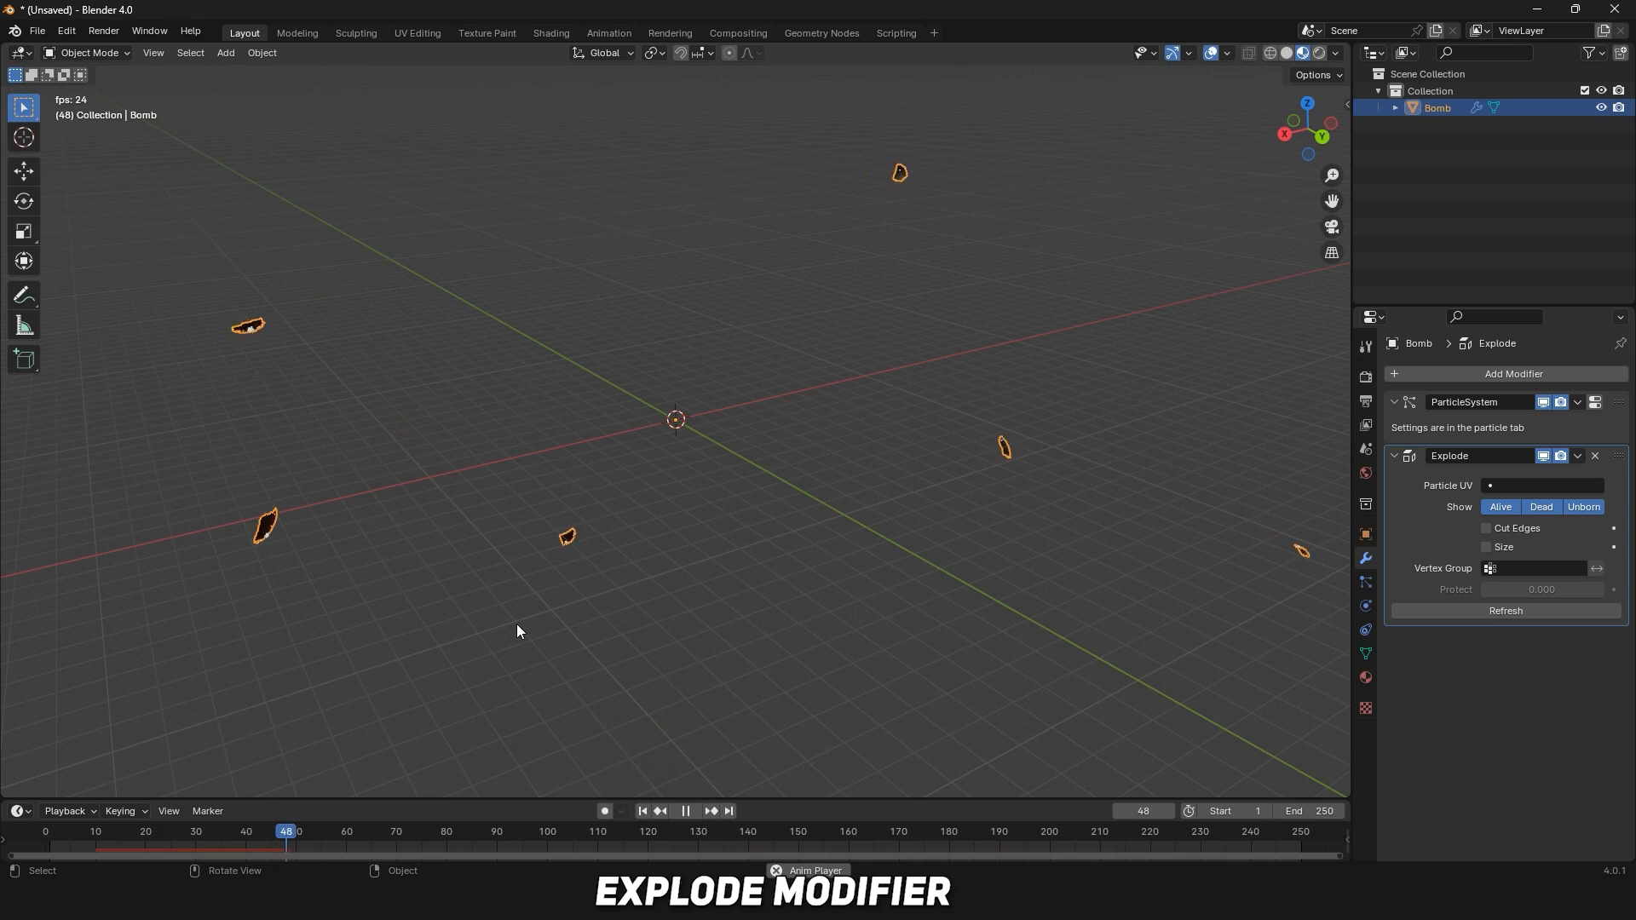
pyautogui.press('space')
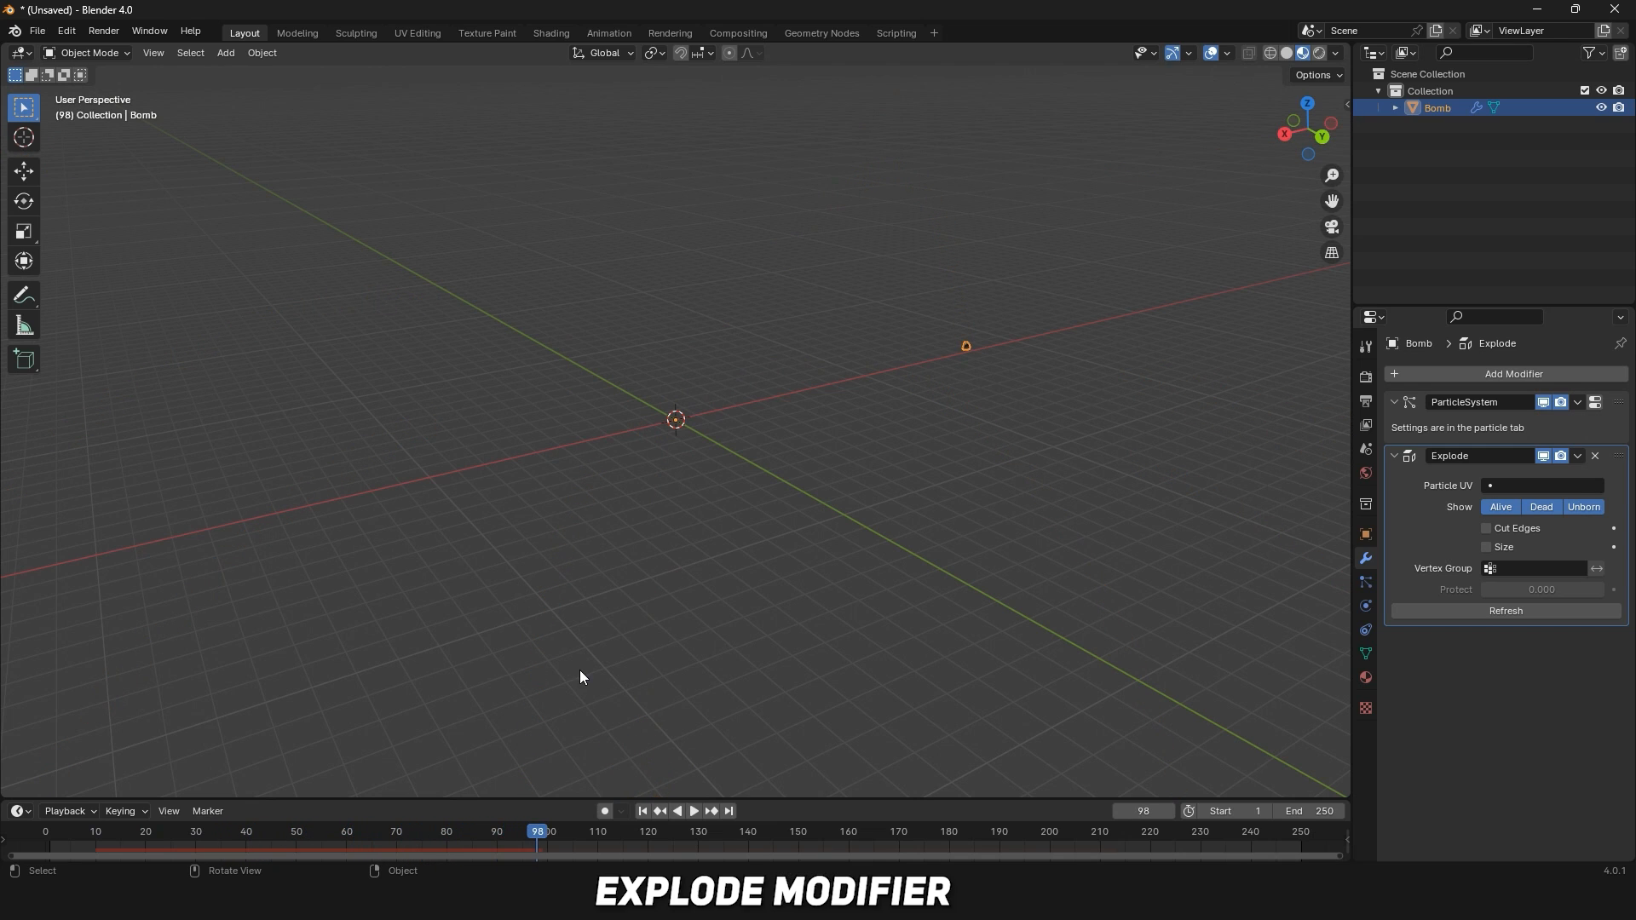
# Go to frame 11, examine the bomb's breaking shell up close and resume playback.
pyautogui.moveTo(106, 836)
pyautogui.mouseDown()
pyautogui.moveTo(37, 830)
pyautogui.moveTo(151, 832)
pyautogui.moveTo(79, 830)
pyautogui.moveTo(127, 831)
pyautogui.moveTo(100, 831)
pyautogui.mouseUp()
pyautogui.press('space')
pyautogui.press('space')
pyautogui.scroll(10, 595, 448)
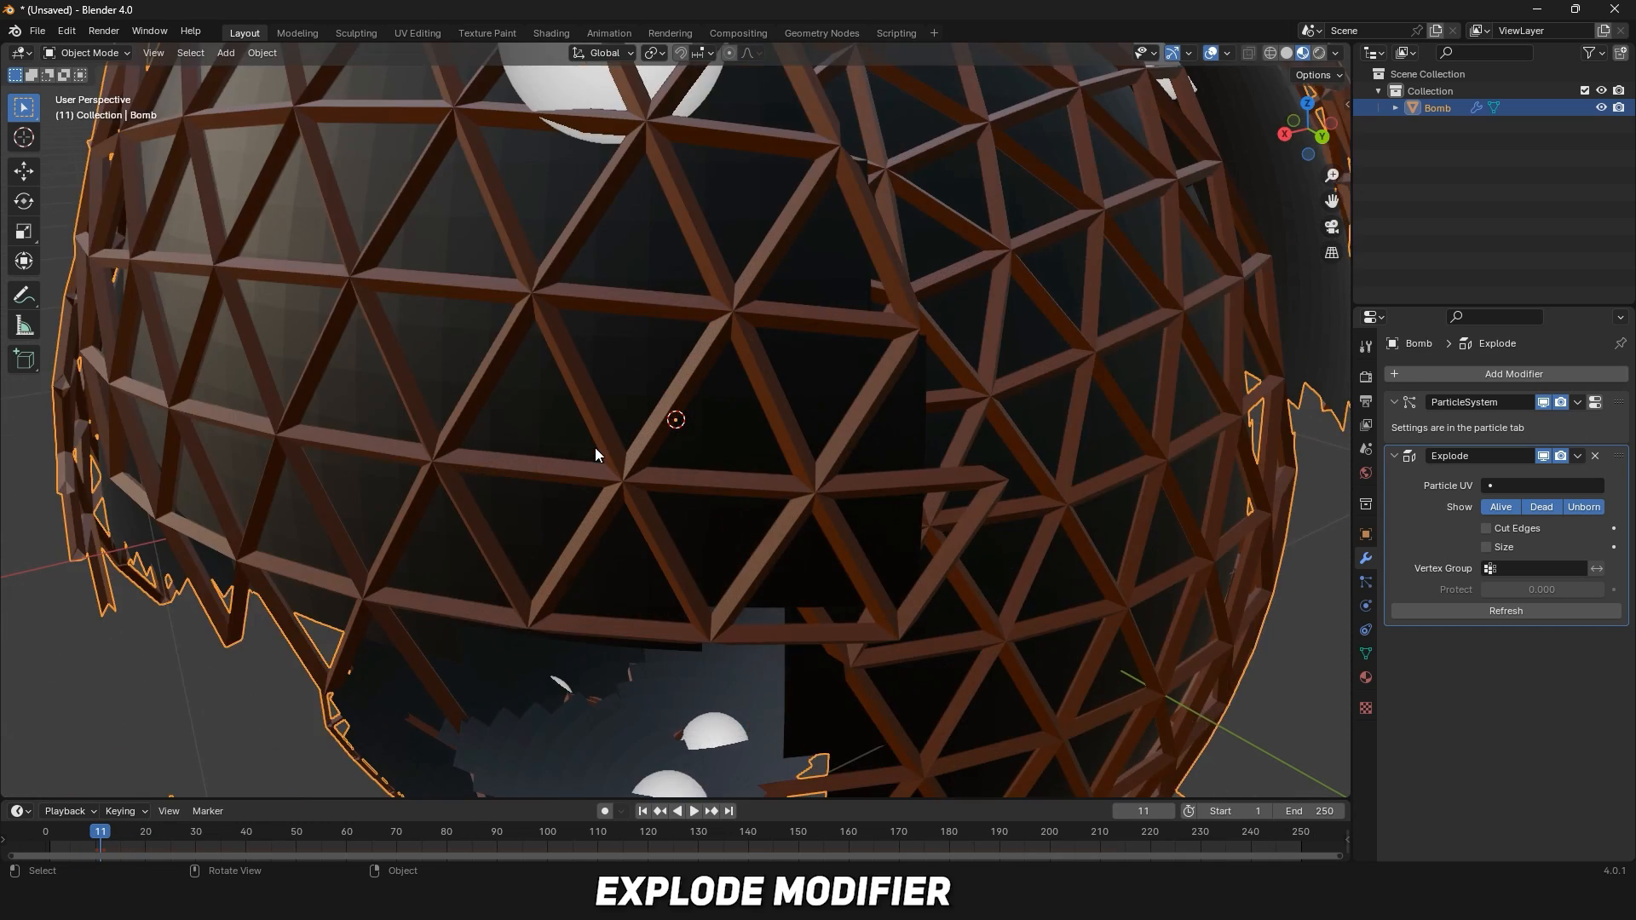
pyautogui.scroll(-10, 595, 448)
pyautogui.press('space')
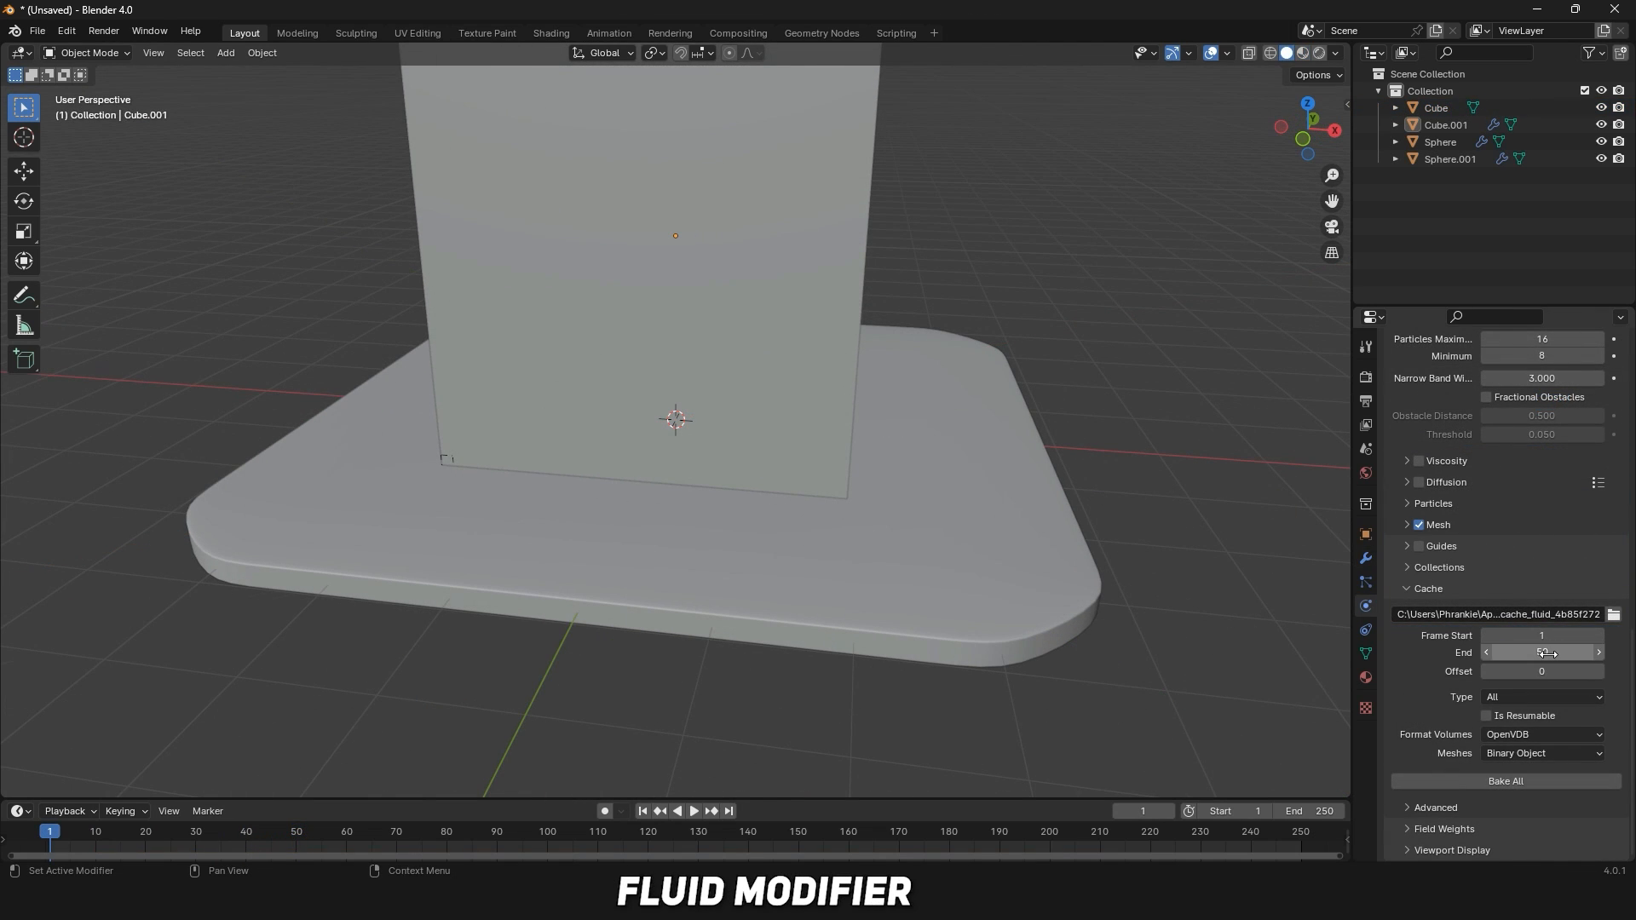
# Bake the entire fluid domain cache for frames 1 to 50 and play the liquid pouring into the bowl.
pyautogui.click(1477, 783)
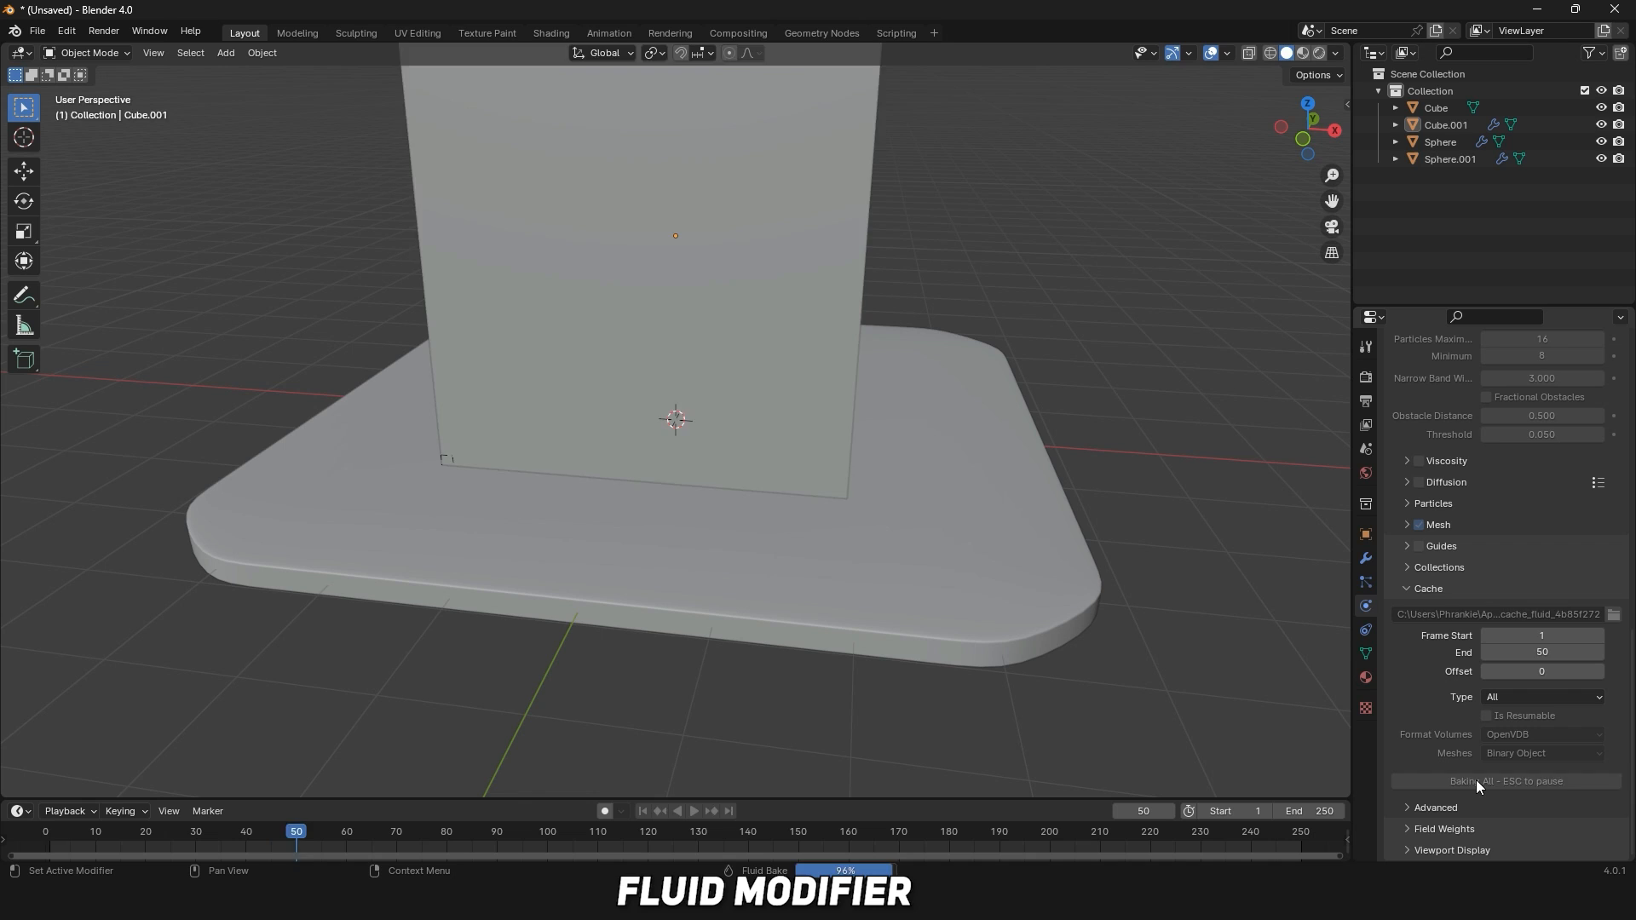
pyautogui.press('space')
pyautogui.press('space')
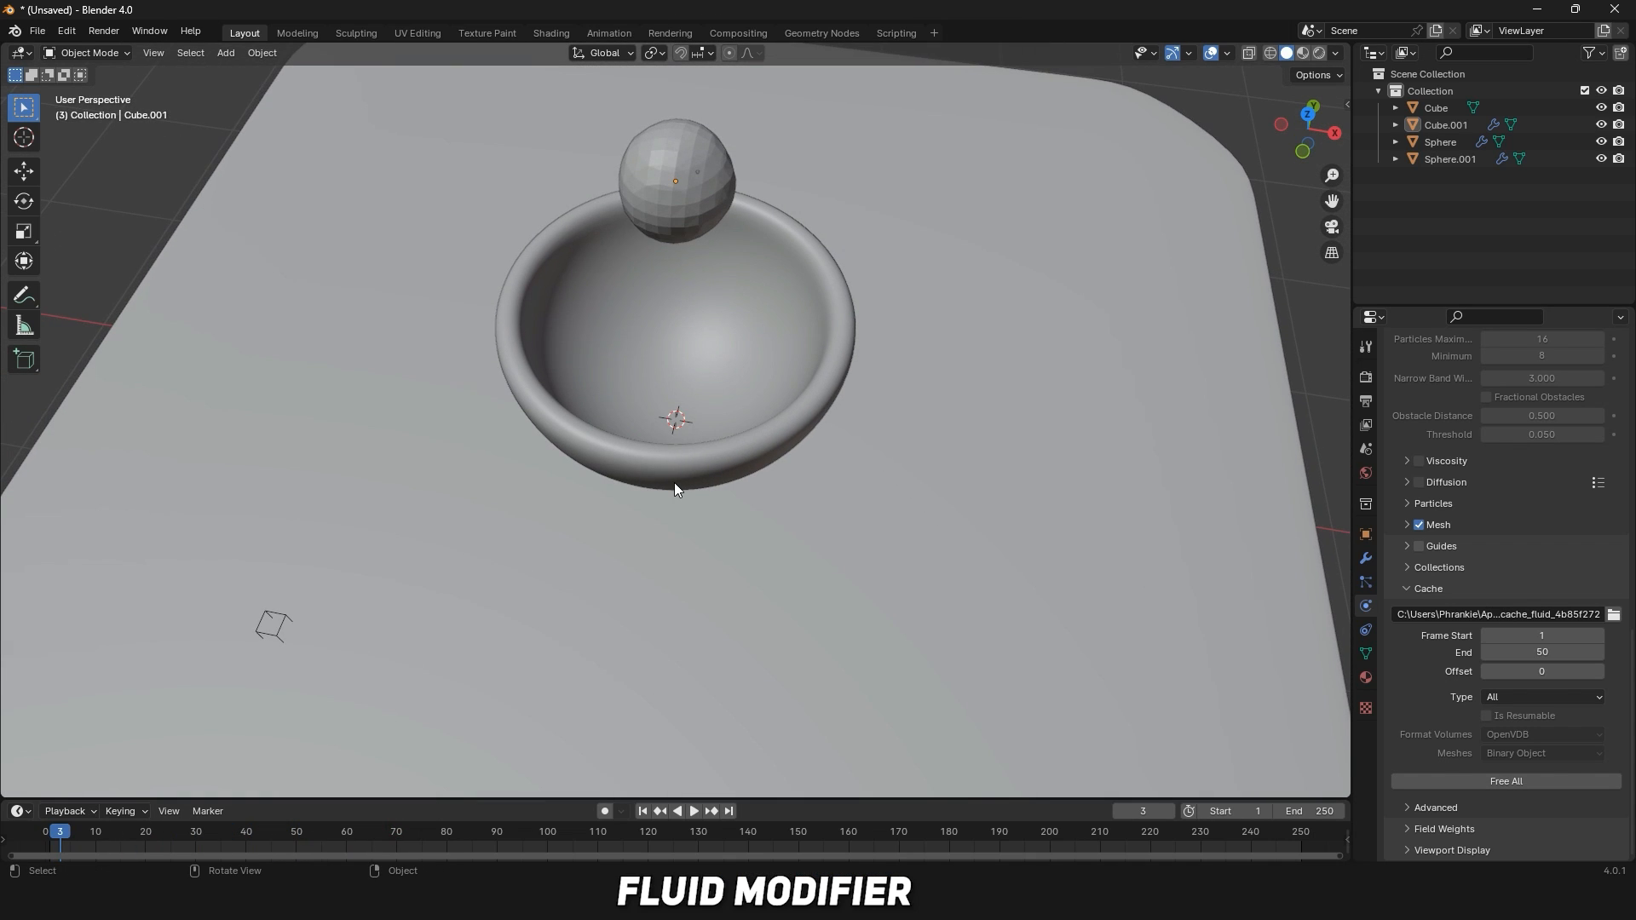
pyautogui.press('space')
pyautogui.press('space')
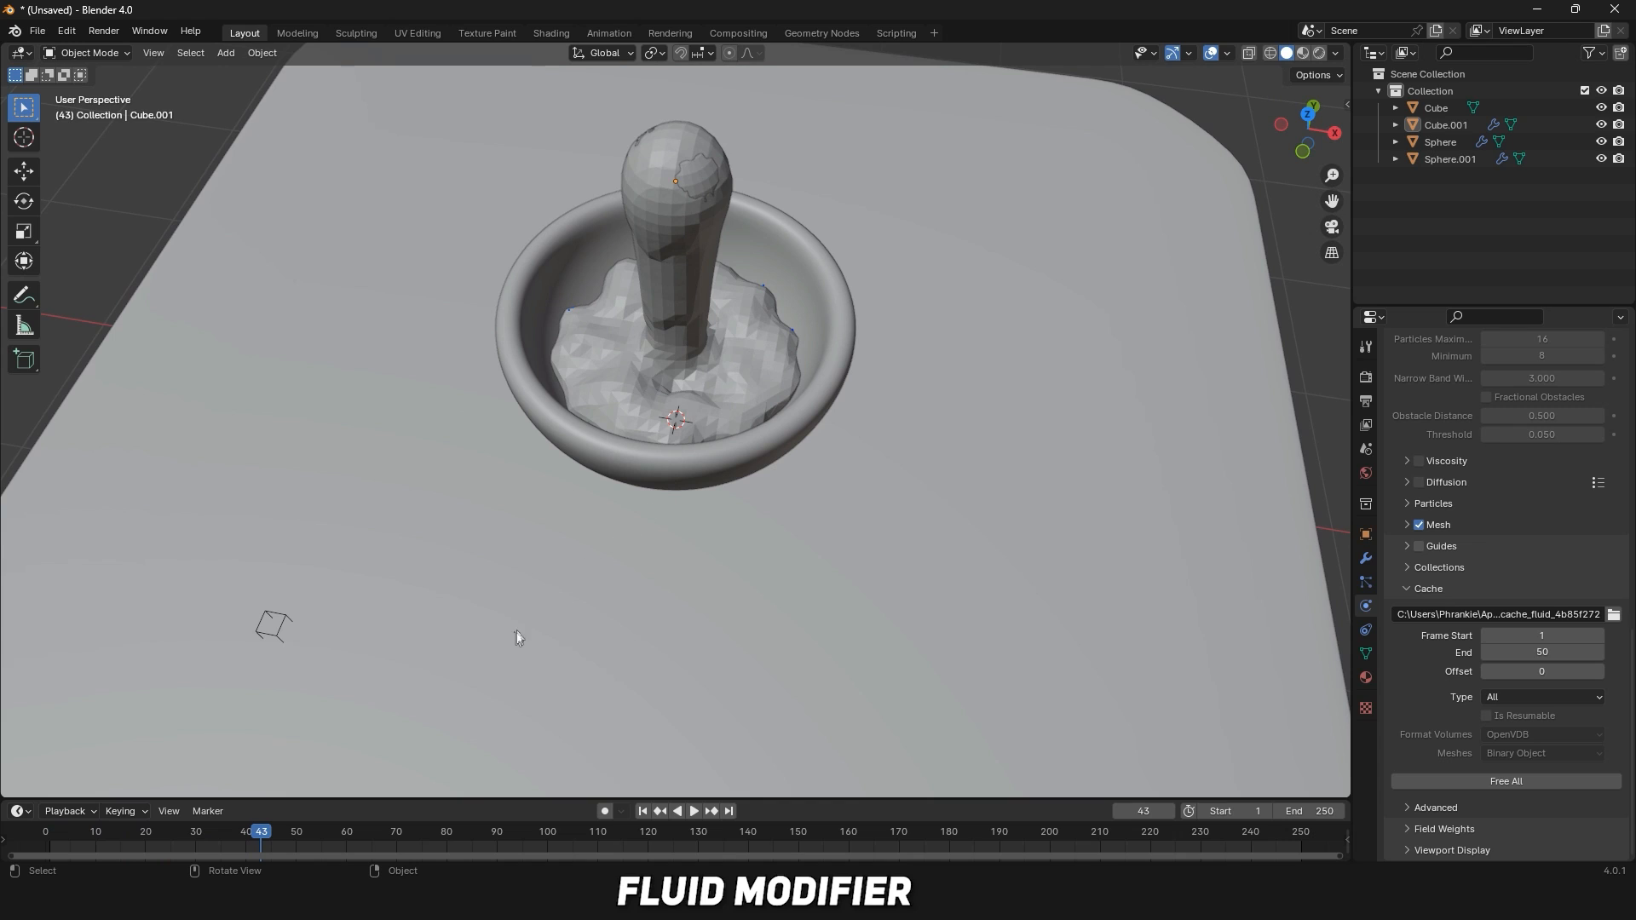
# Shade the fluid mesh in the bowl smooth.
pyautogui.click(665, 301)
pyautogui.rightClick(673, 387)
pyautogui.click(672, 387)
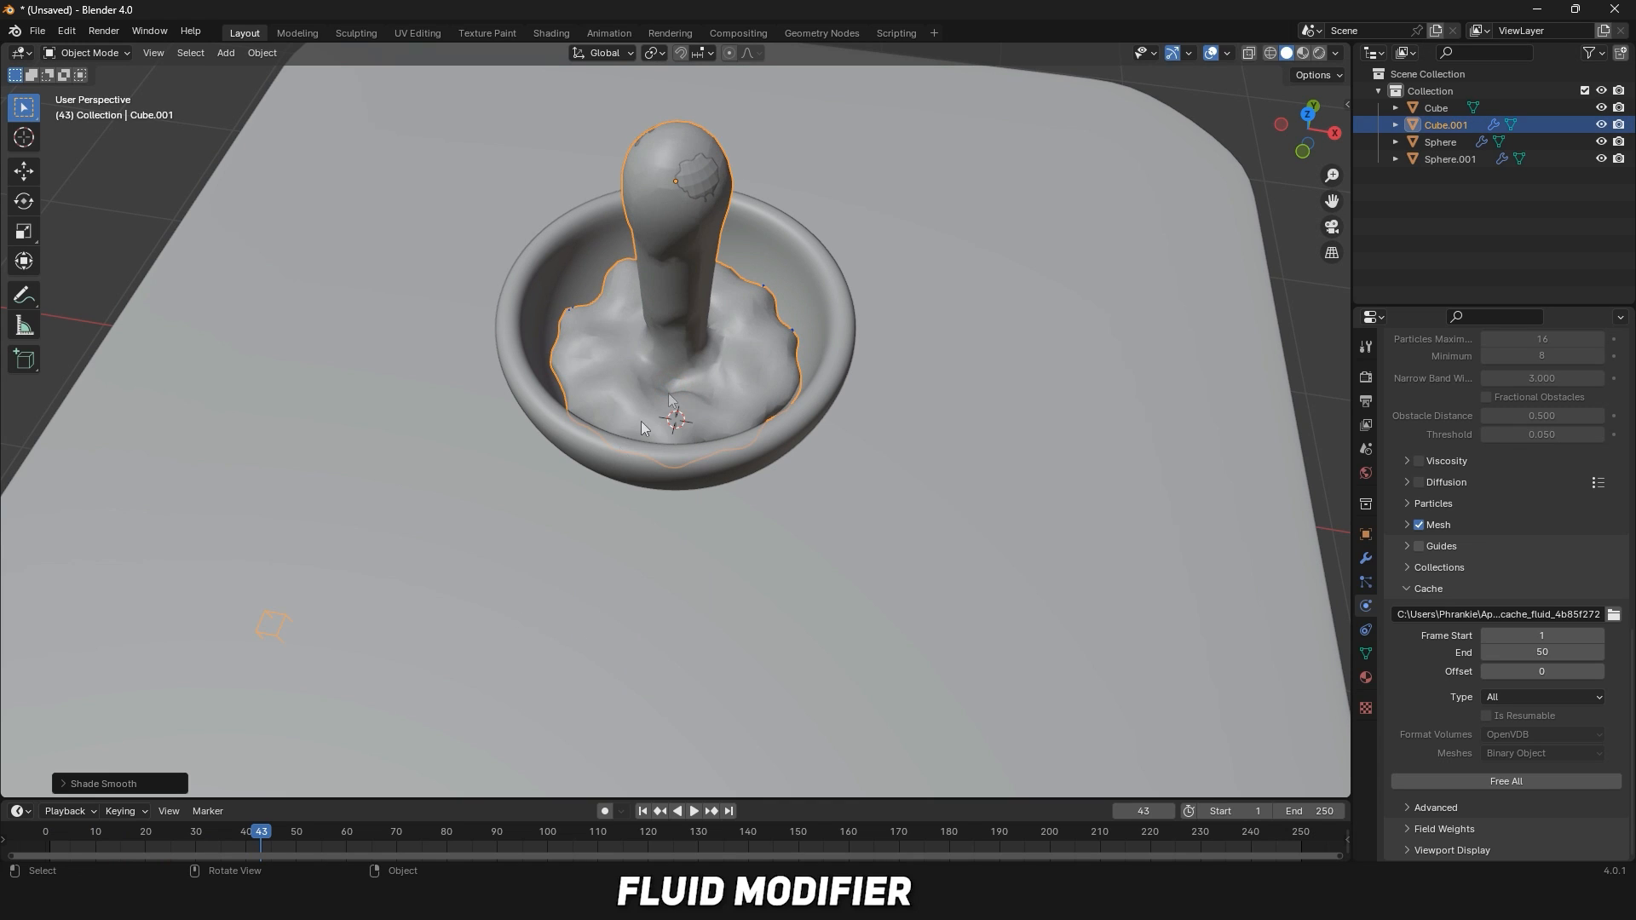
# Rewind the fluid simulation to frame 2 and replay the smoothed liquid from a lower front view.
pyautogui.moveTo(259, 830); pyautogui.dragTo(58, 834)
pyautogui.press('space')
pyautogui.press('space')
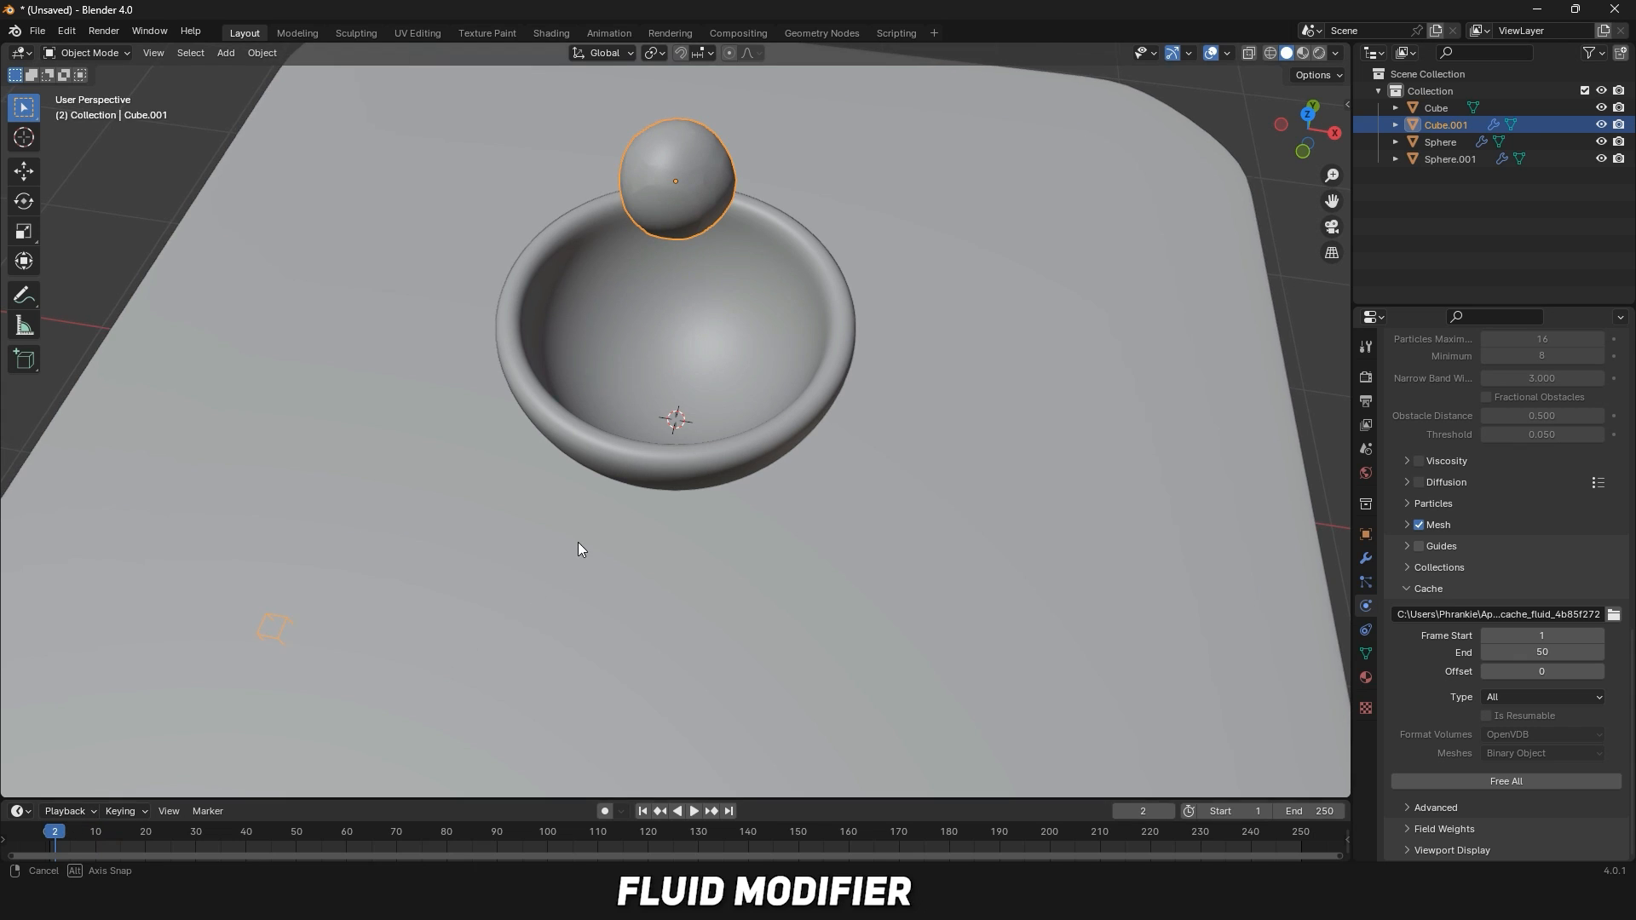
pyautogui.moveTo(577, 546); pyautogui.dragTo(751, 559, button='middle')
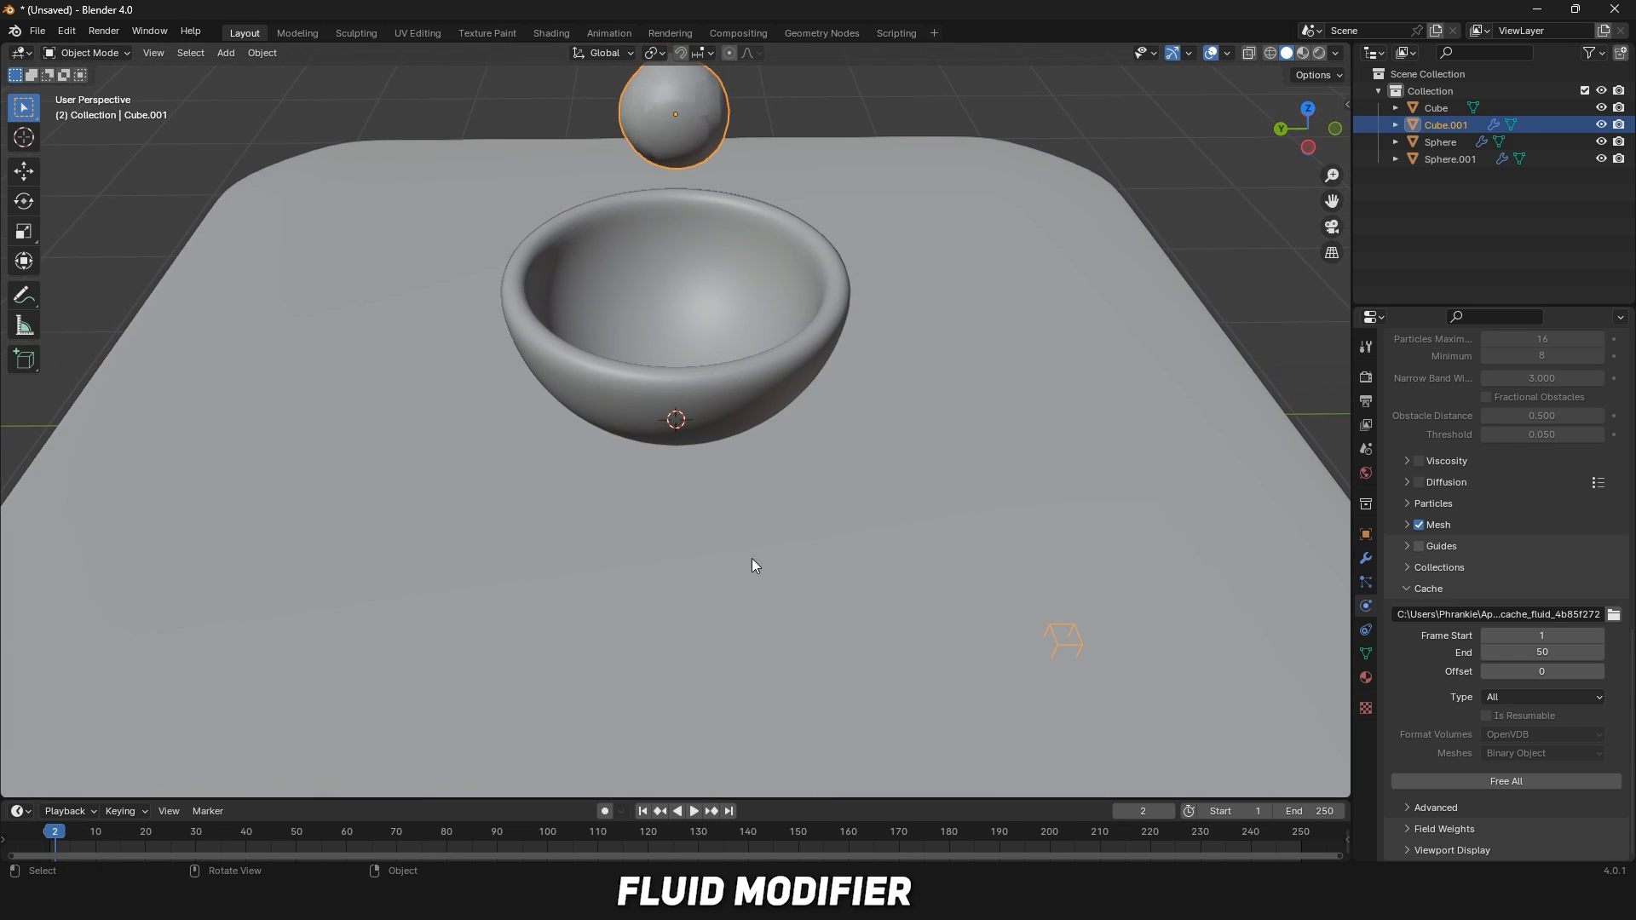
pyautogui.press('space')
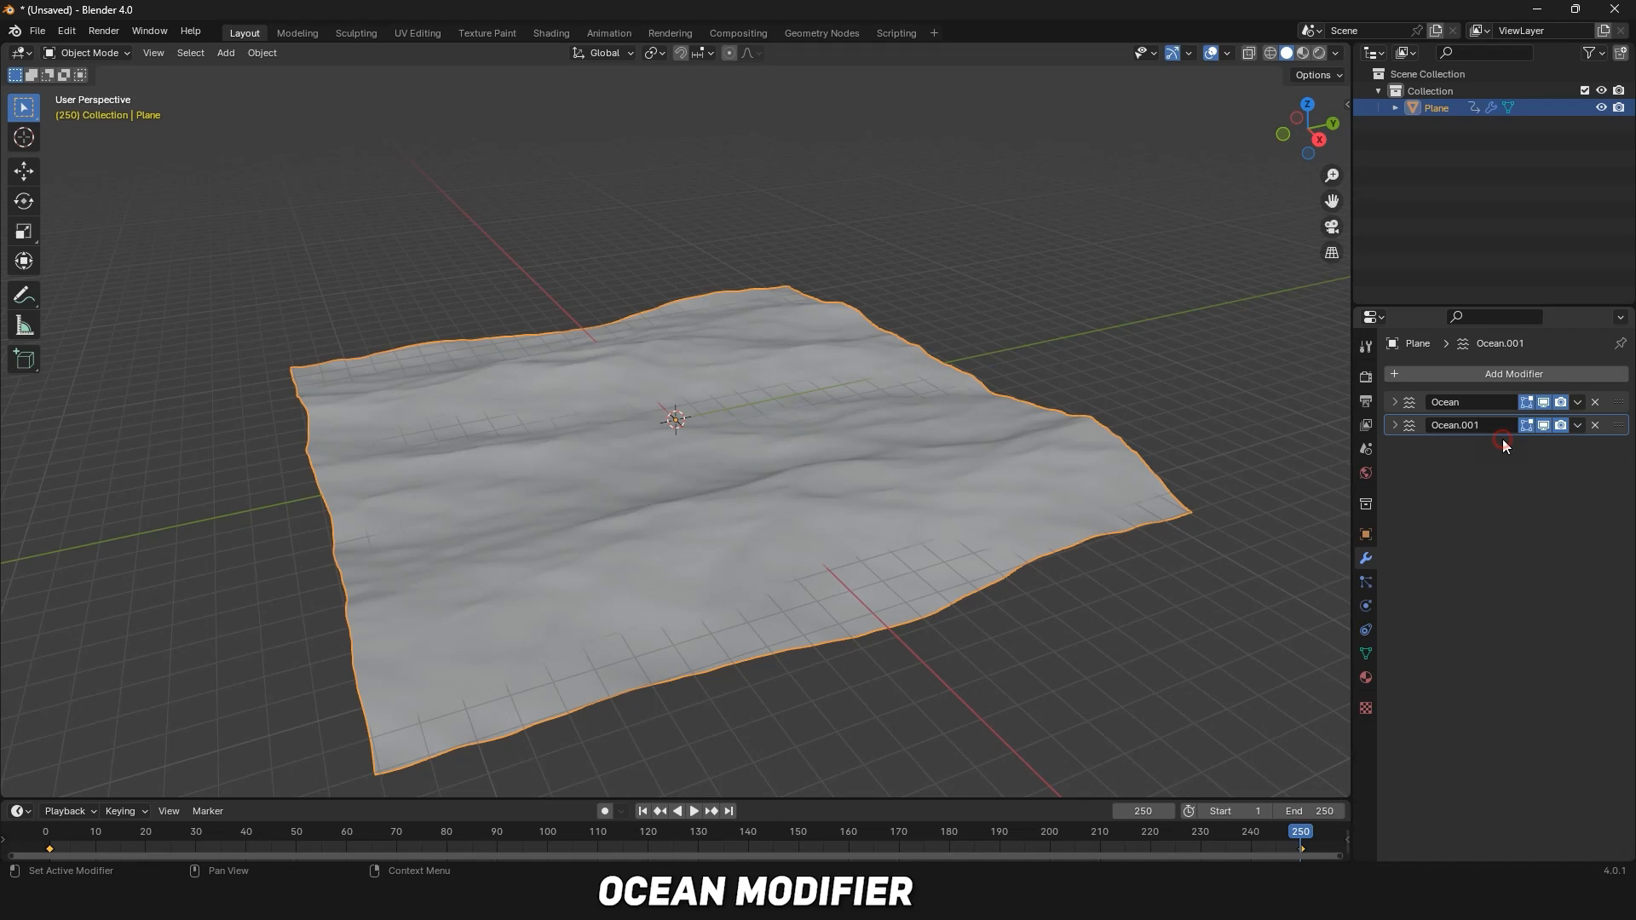
# Set the second Ocean modifier's geometry to Displace and keyframe its Time at 10 on frame 1 and 20 on frame 250.
pyautogui.click(1395, 425)
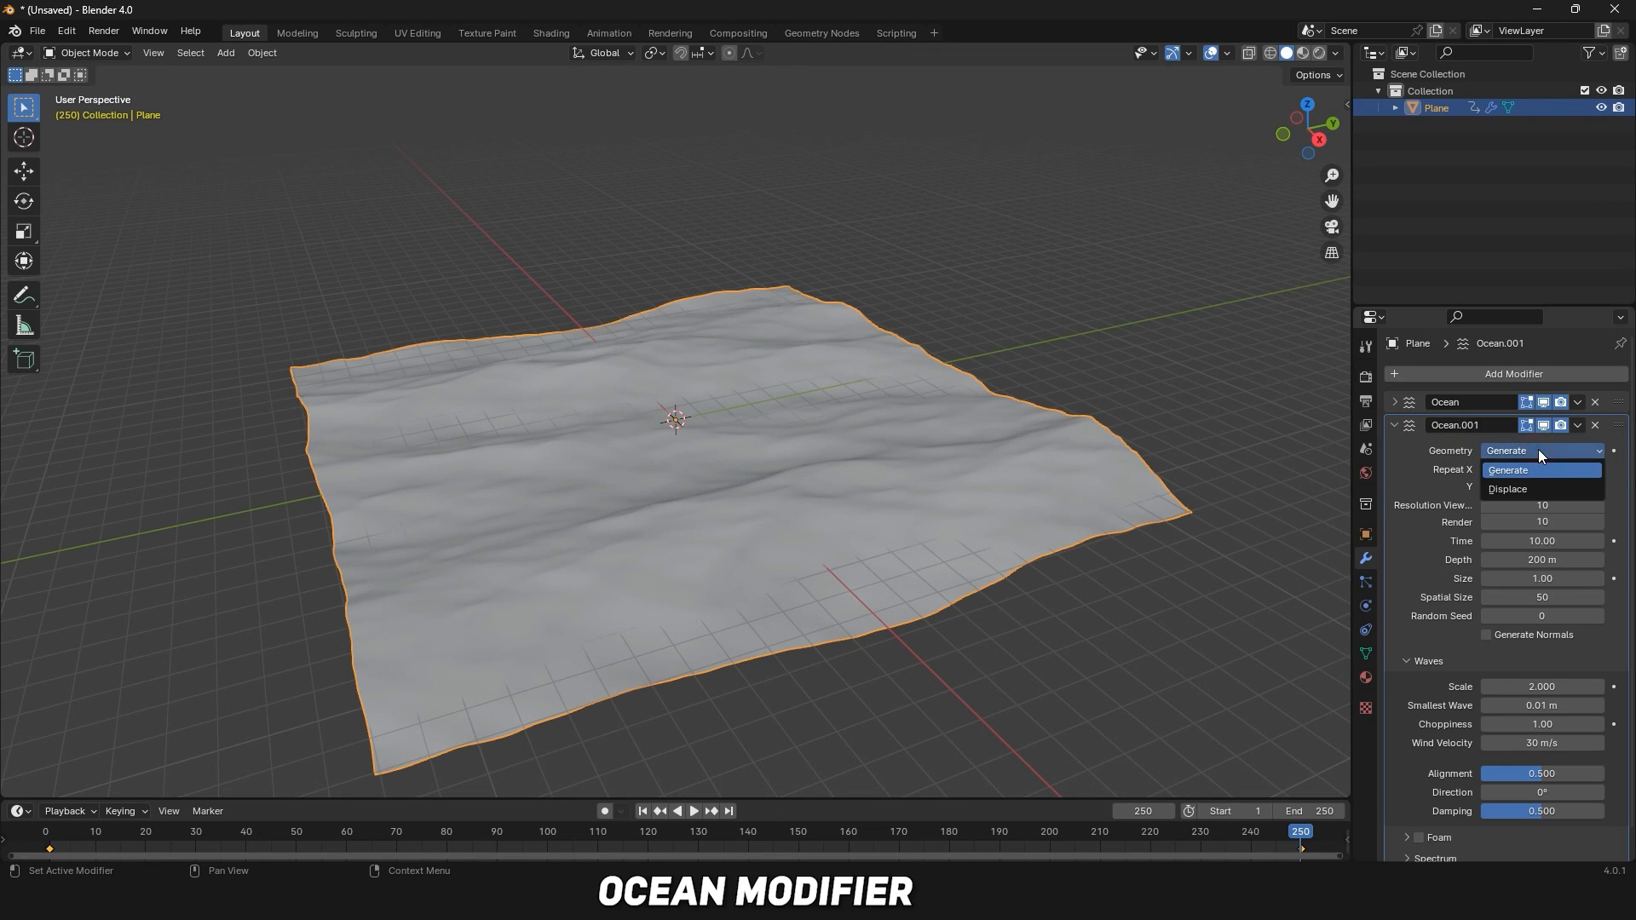
pyautogui.click(1530, 489)
pyautogui.hotkey('shift', 'Left')
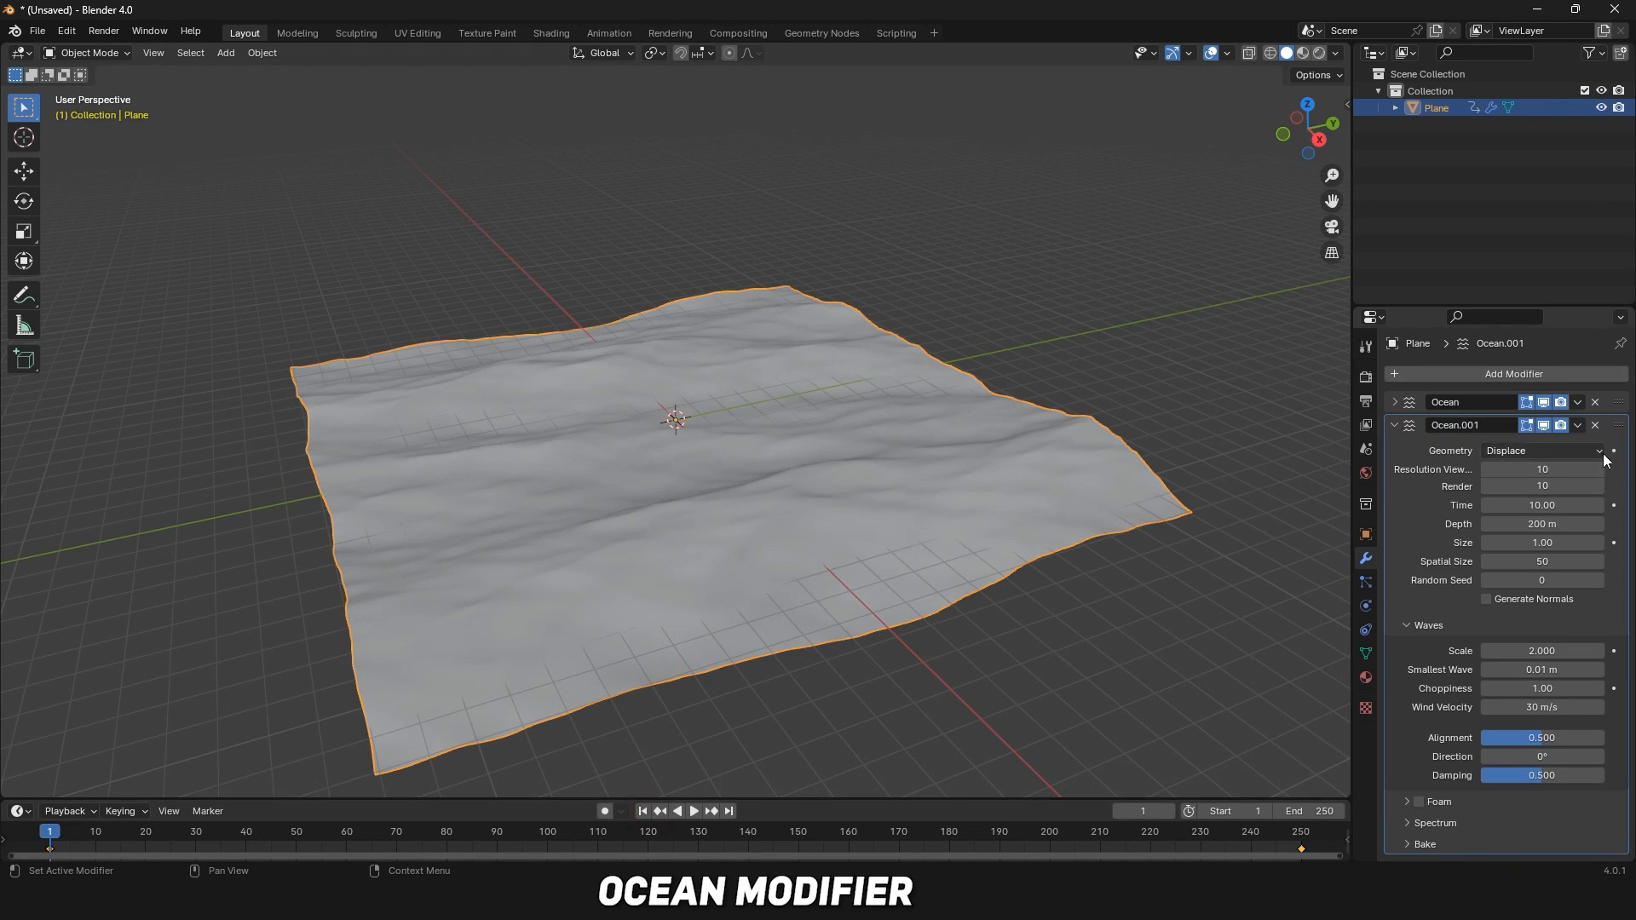
pyautogui.click(730, 812)
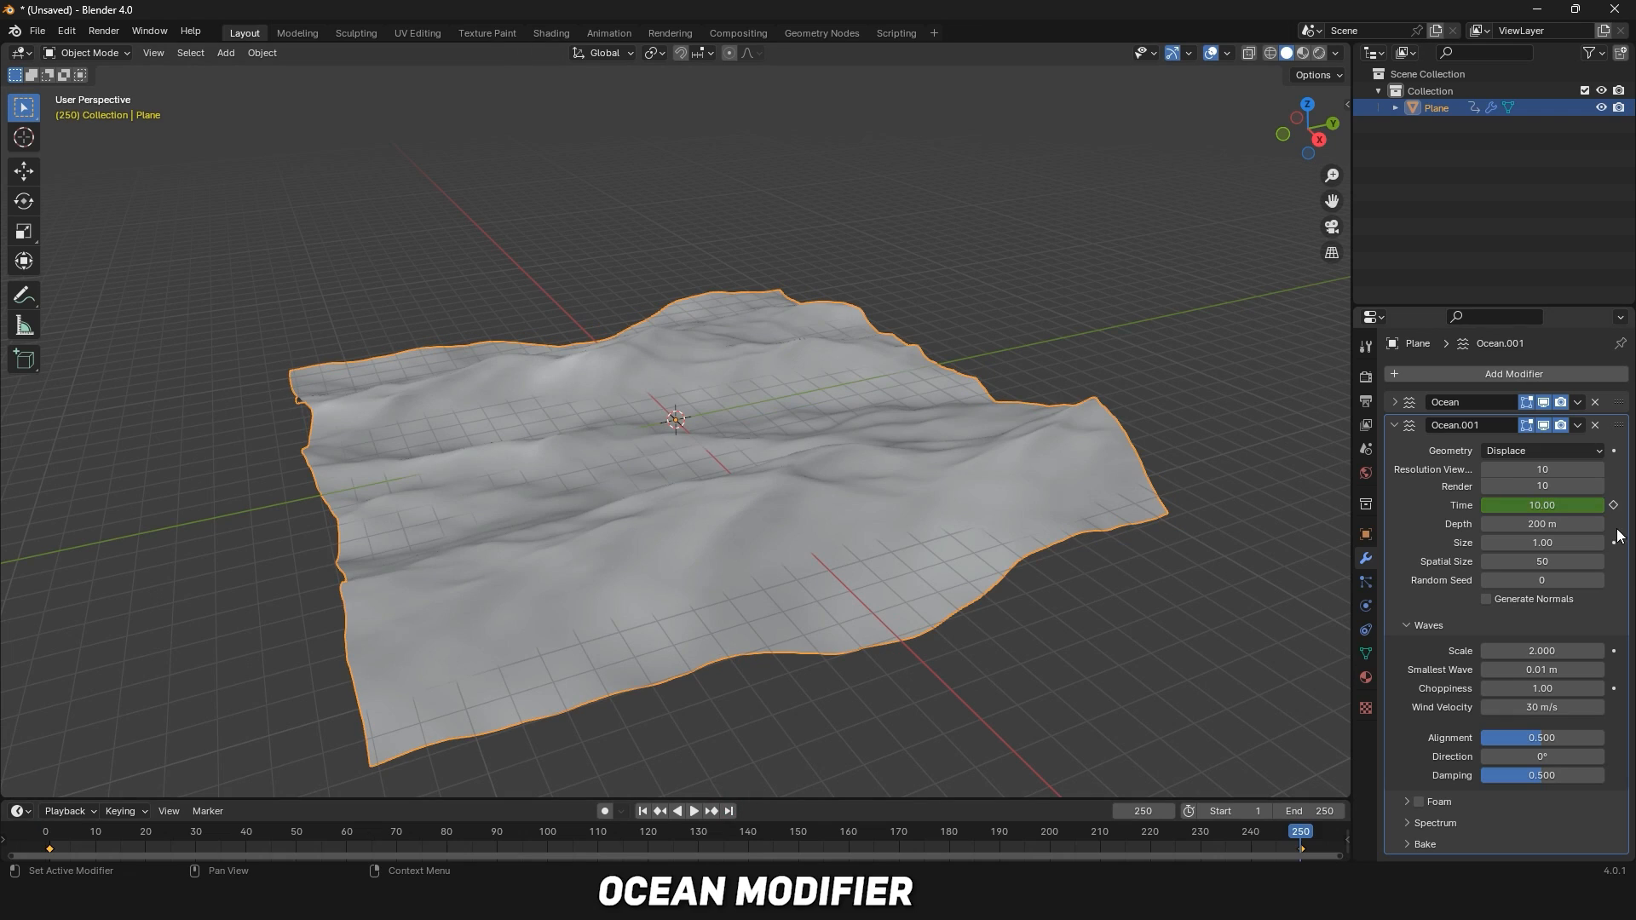
pyautogui.press('Return')
pyautogui.click(1615, 507)
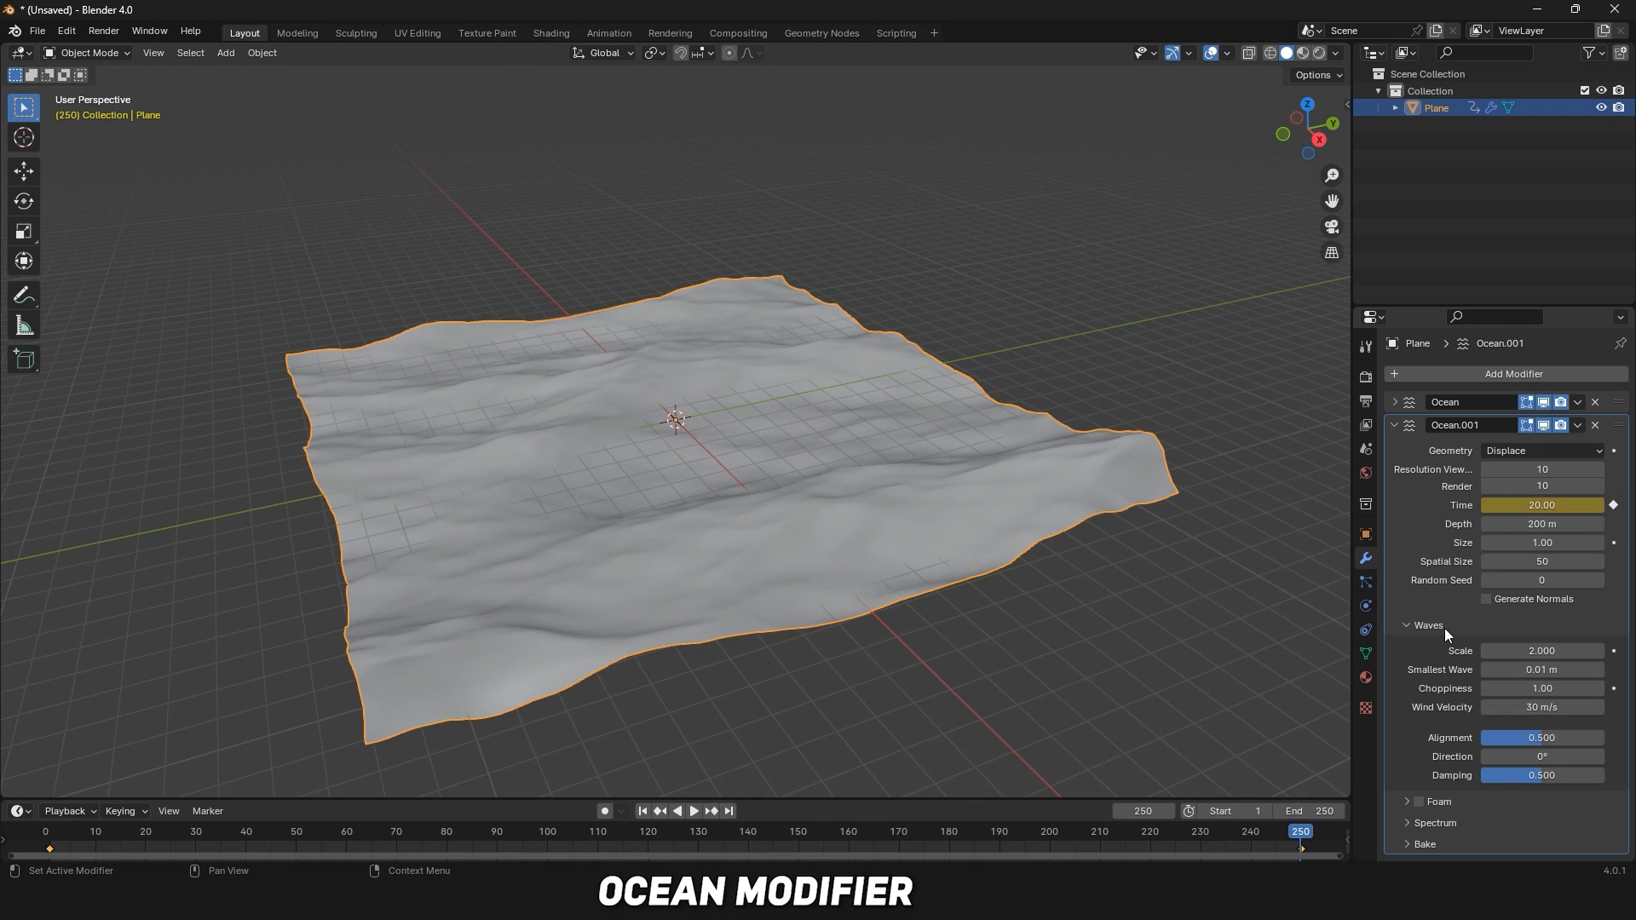
# Keyframe the second Ocean modifier's wave Scale at 2 on frame 1 and 0 on frame 250.
pyautogui.click(645, 811)
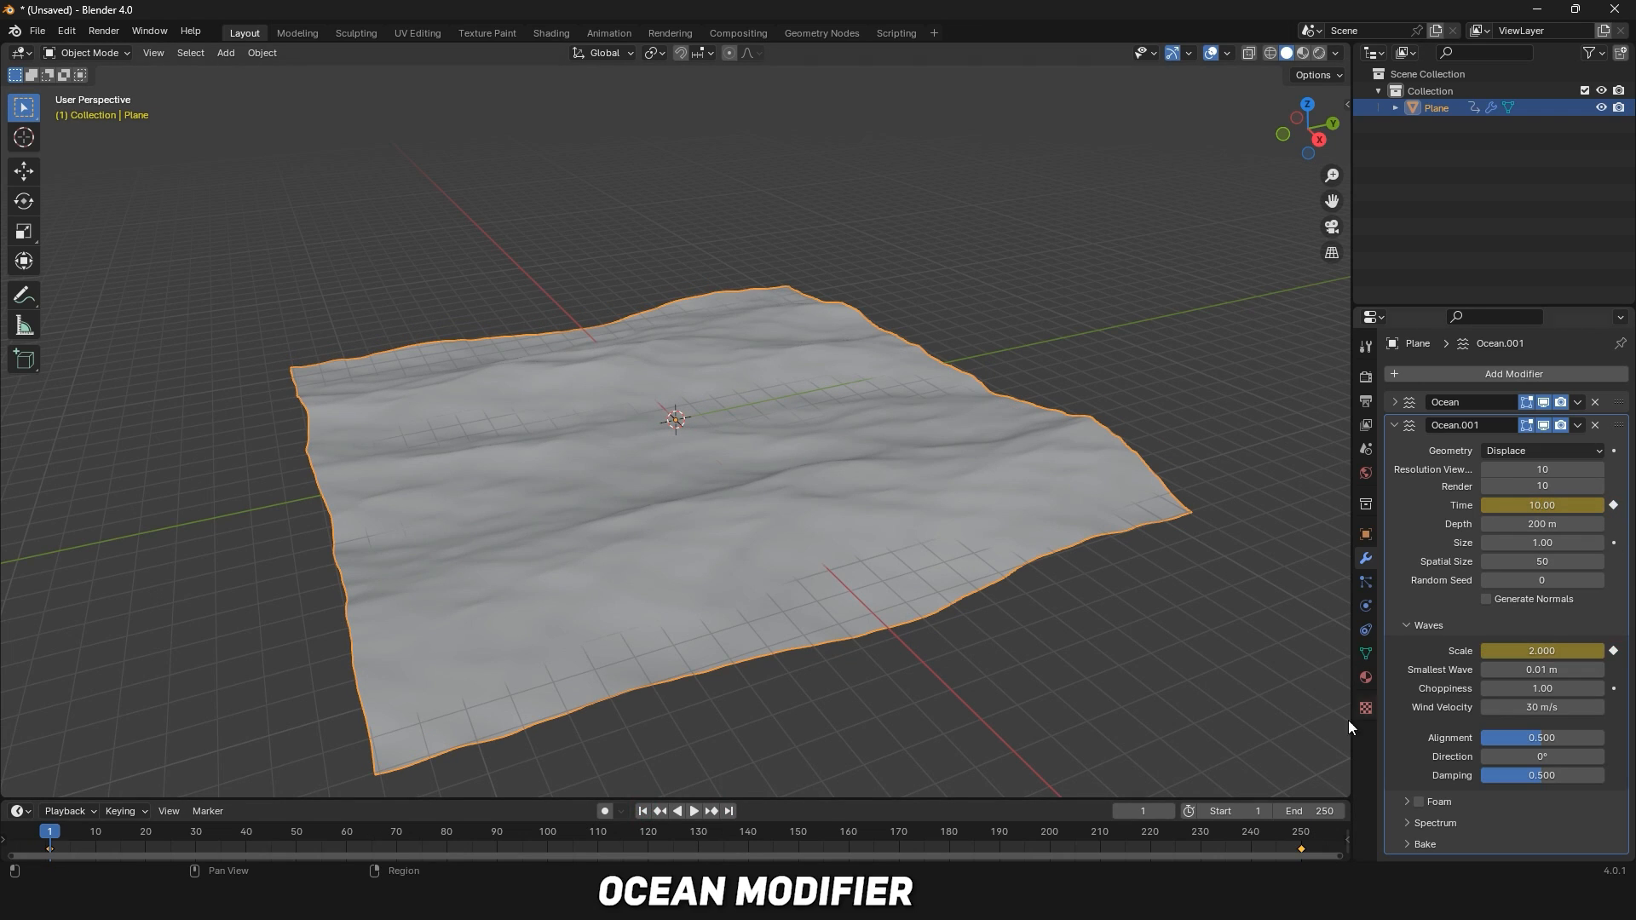
pyautogui.click(730, 812)
pyautogui.write('0')
pyautogui.press('Return')
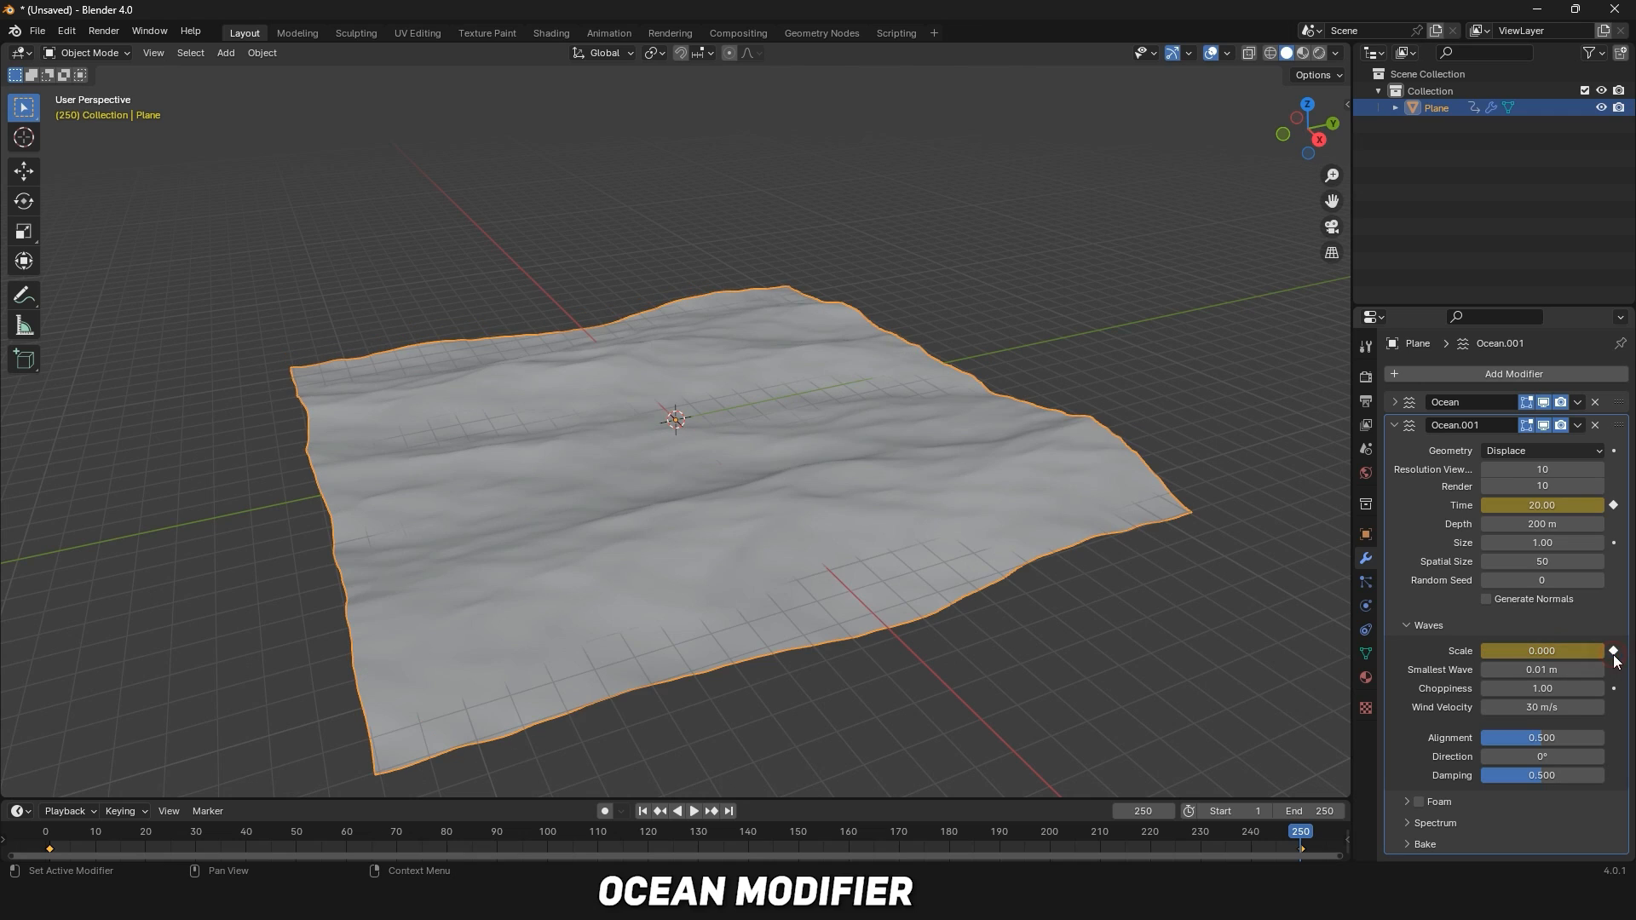
# Show the plane's animation curves in the Graph Editor and set all Ocean Time and Wave Scale keyframes to Linear interpolation.
pyautogui.click(89, 53)
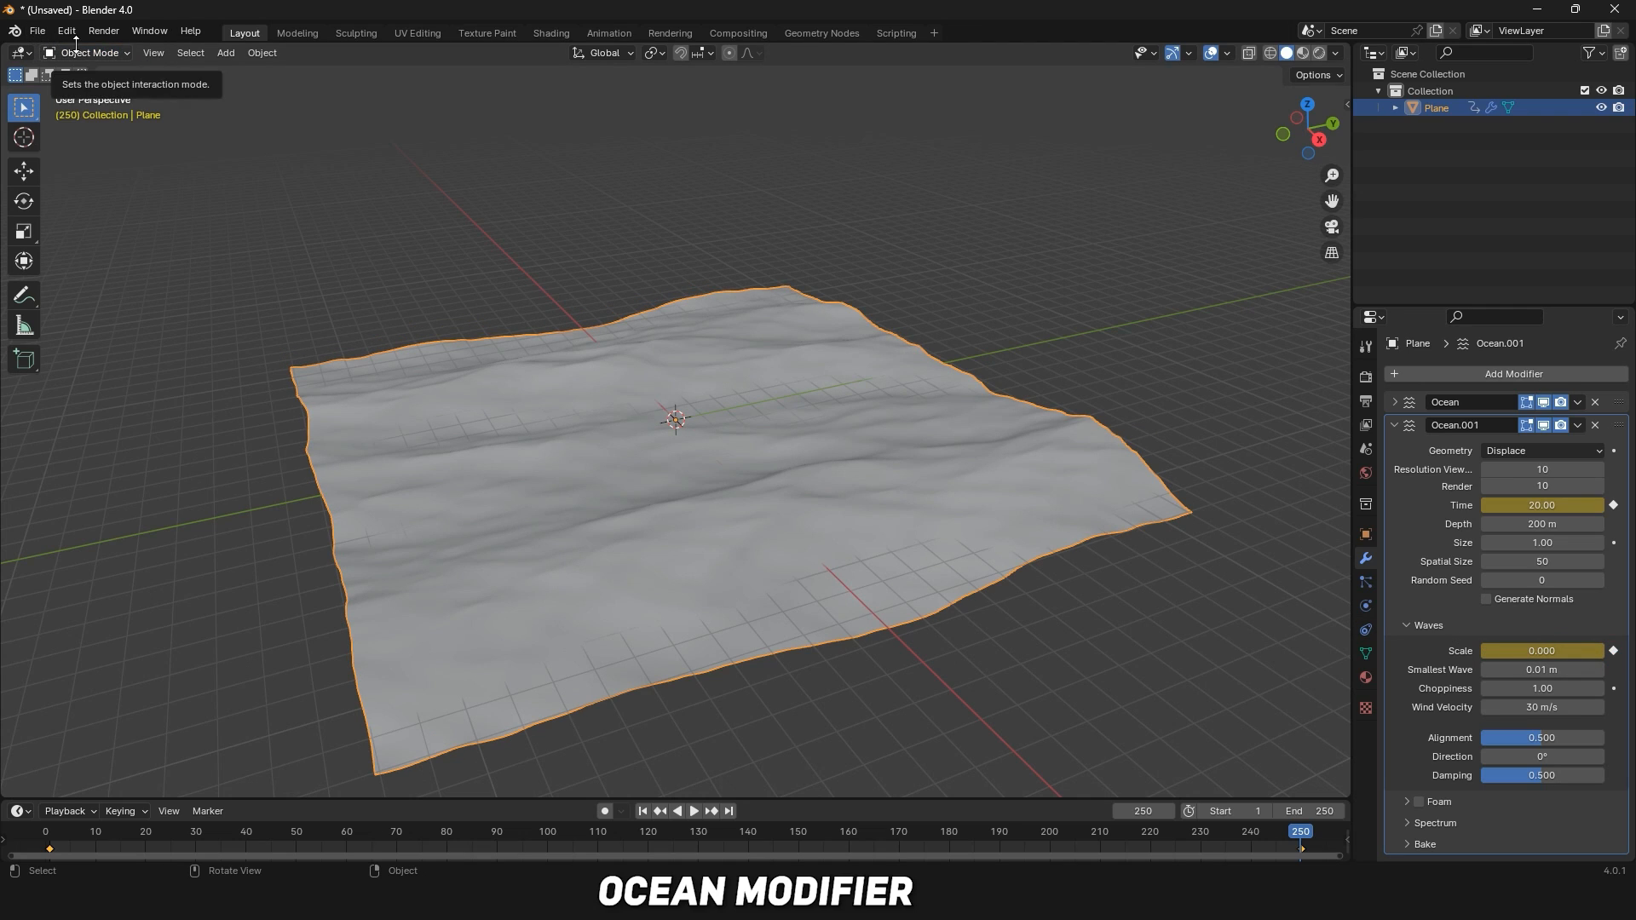
pyautogui.click(21, 53)
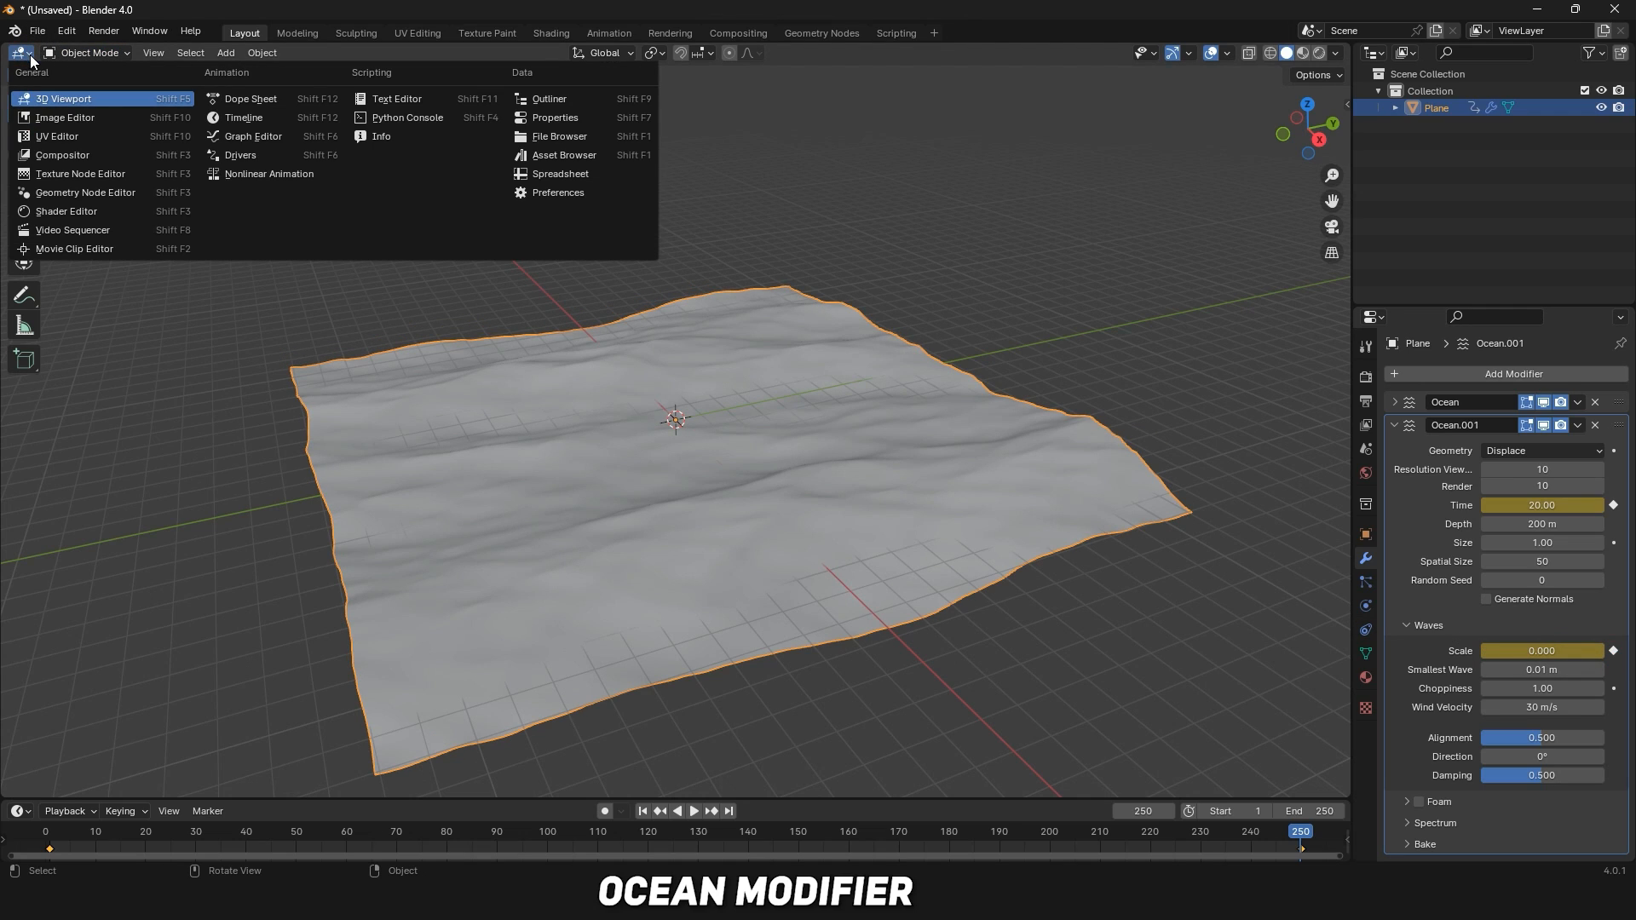
pyautogui.click(253, 136)
pyautogui.scroll(-7, 870, 476)
pyautogui.moveTo(868, 470); pyautogui.dragTo(866, 550, button='middle')
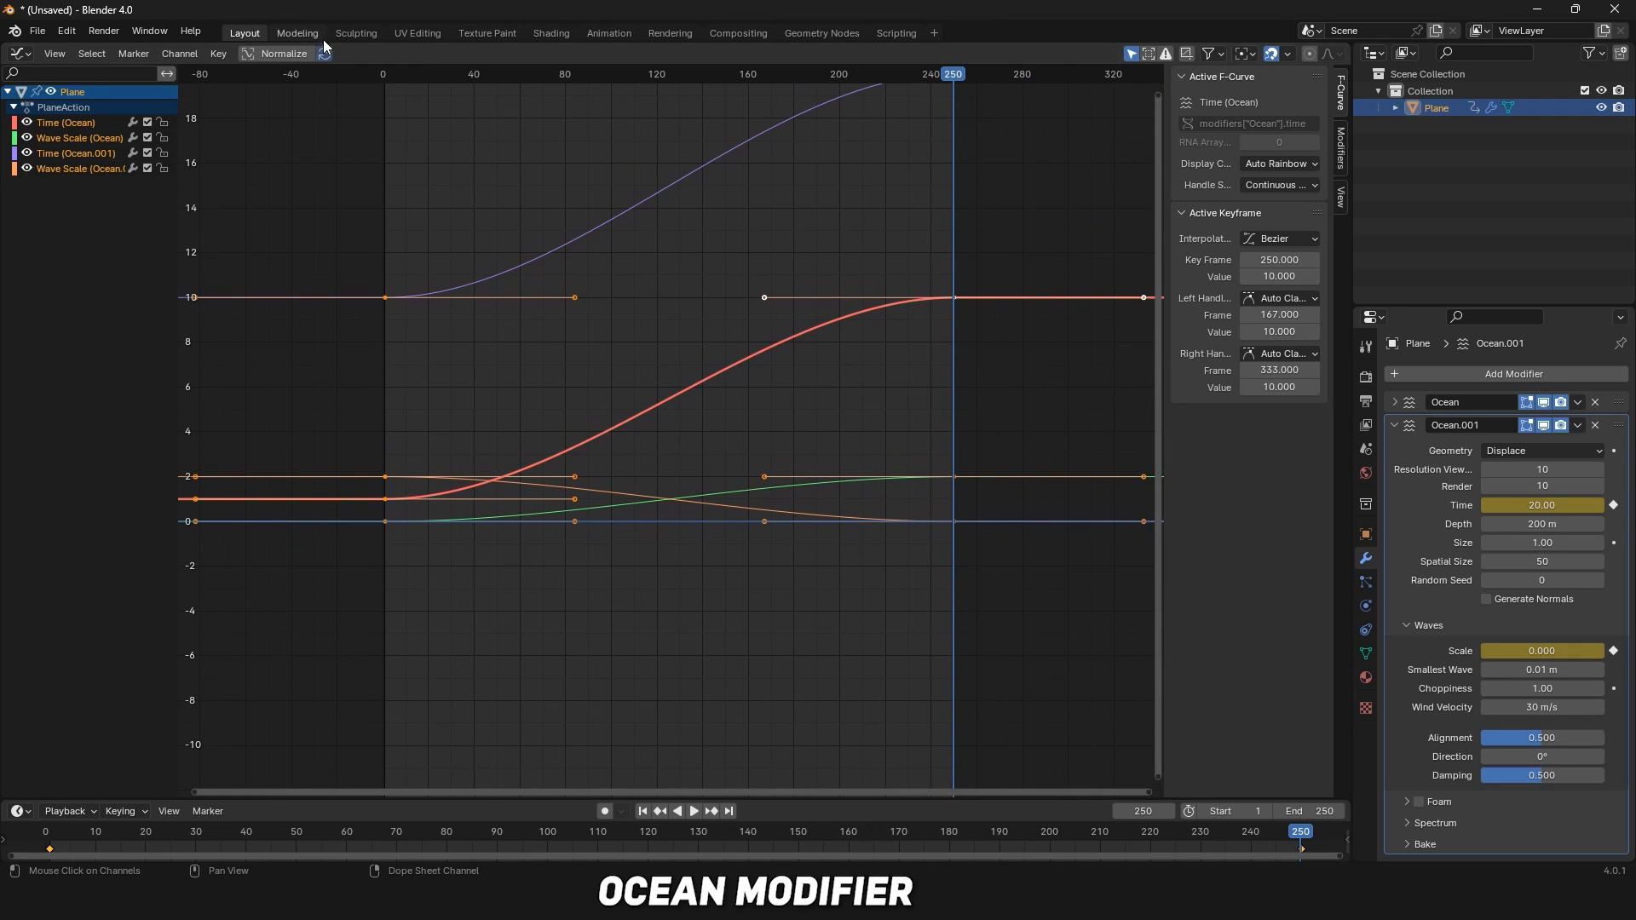
pyautogui.click(220, 56)
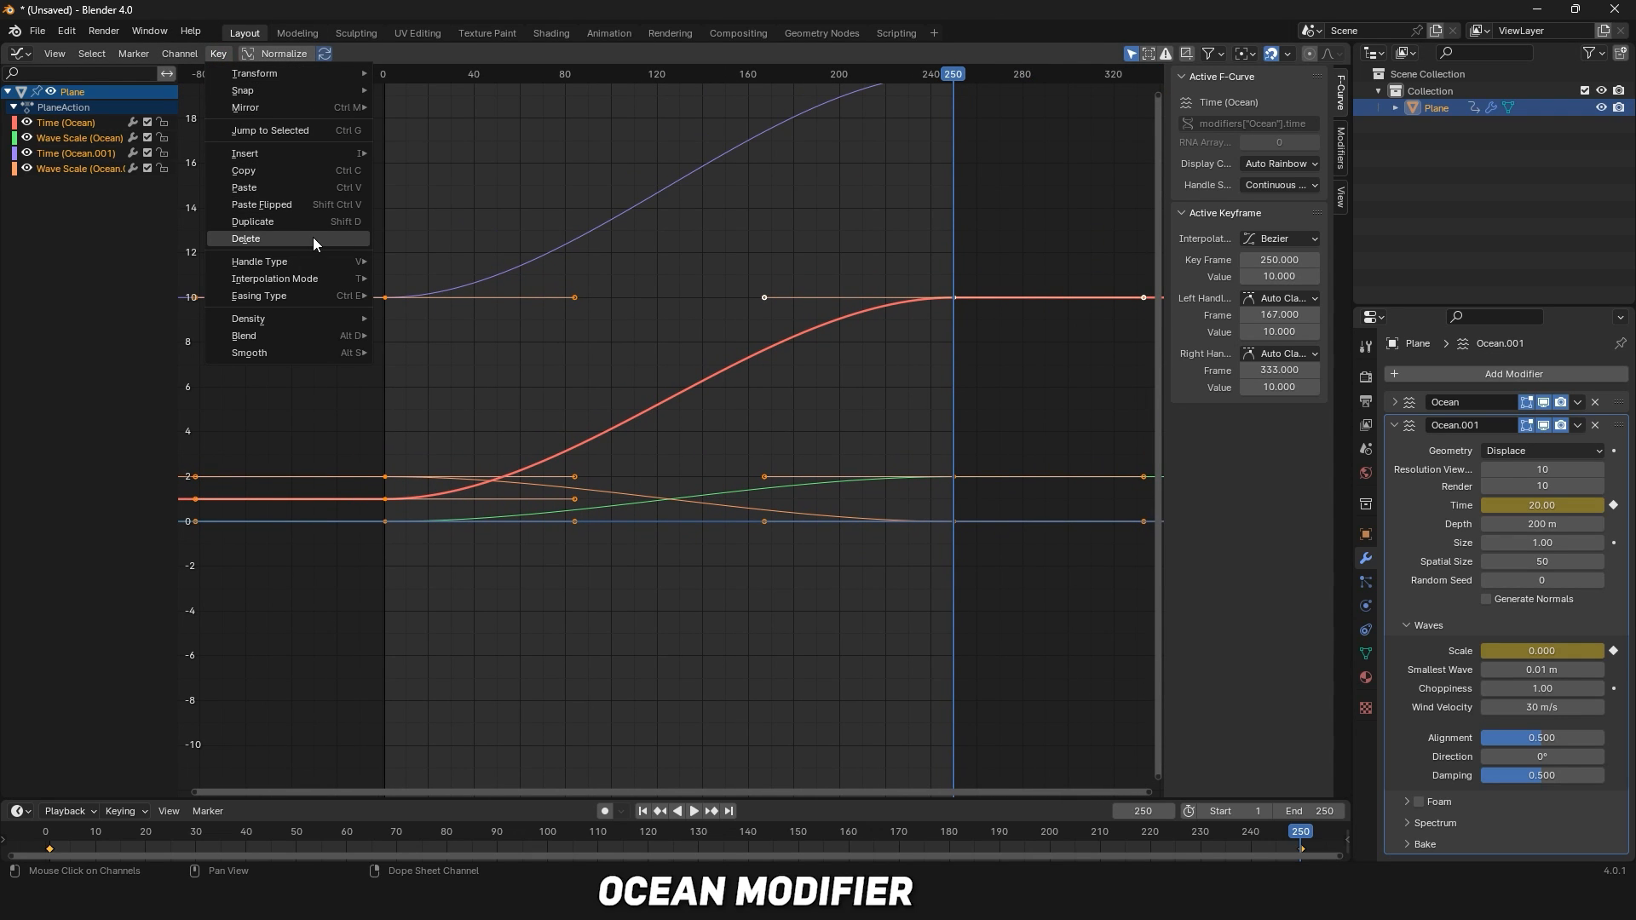
pyautogui.moveTo(309, 277)
pyautogui.click(406, 319)
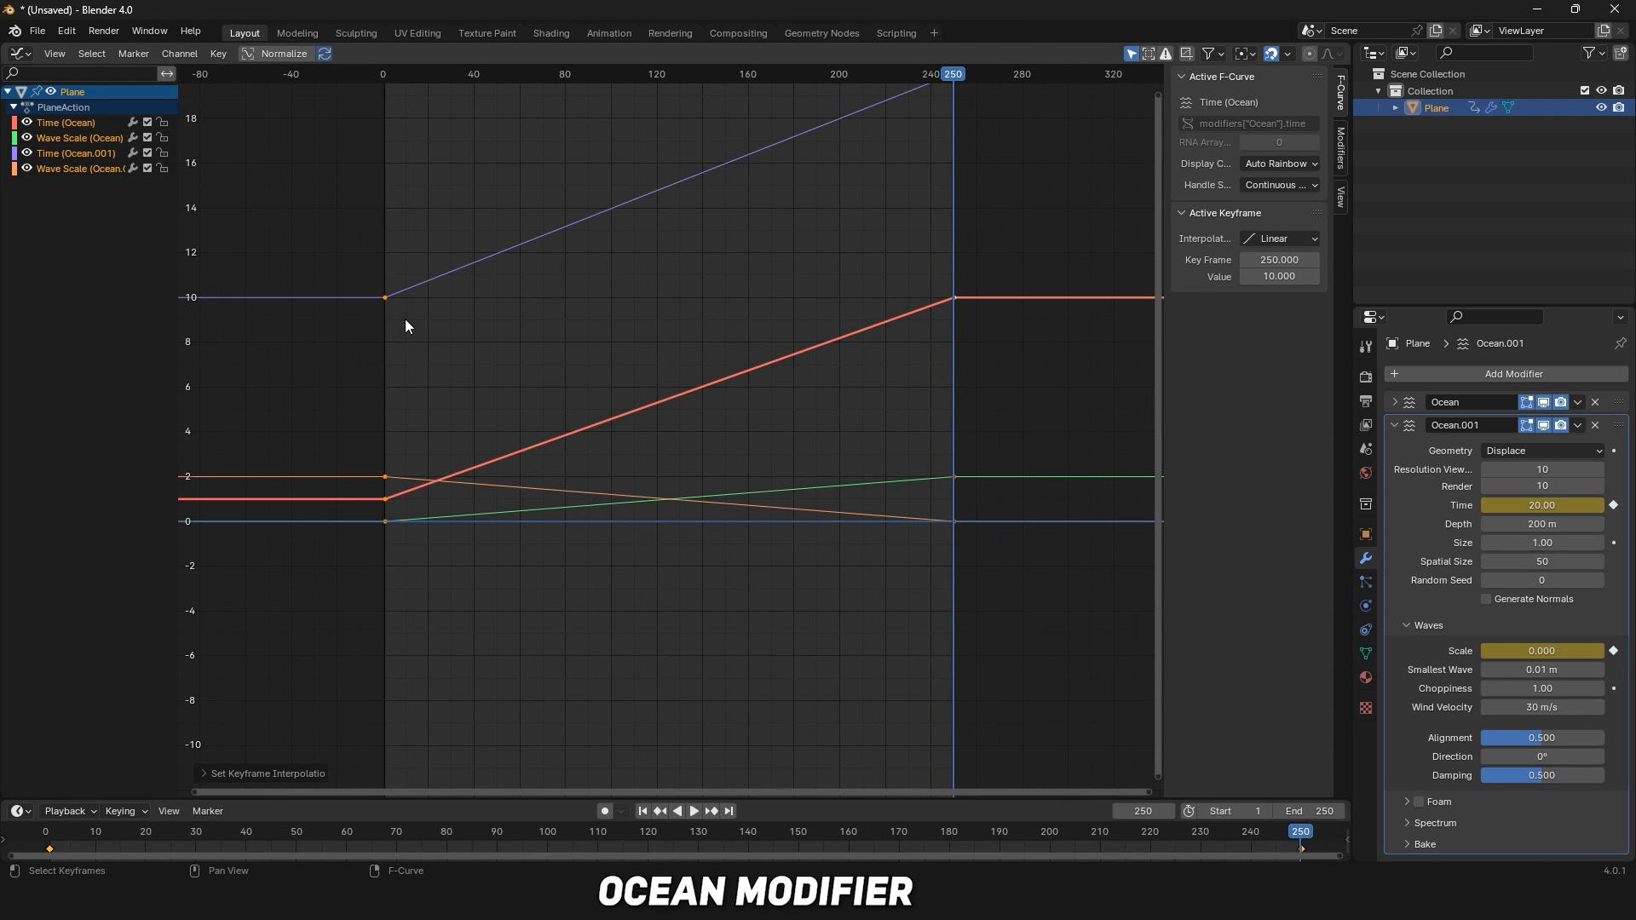
# Return to the 3D viewport and play the ocean animation from a frontal view.
pyautogui.click(16, 51)
pyautogui.click(54, 99)
pyautogui.moveTo(467, 286); pyautogui.dragTo(563, 376, button='middle')
pyautogui.press('space')
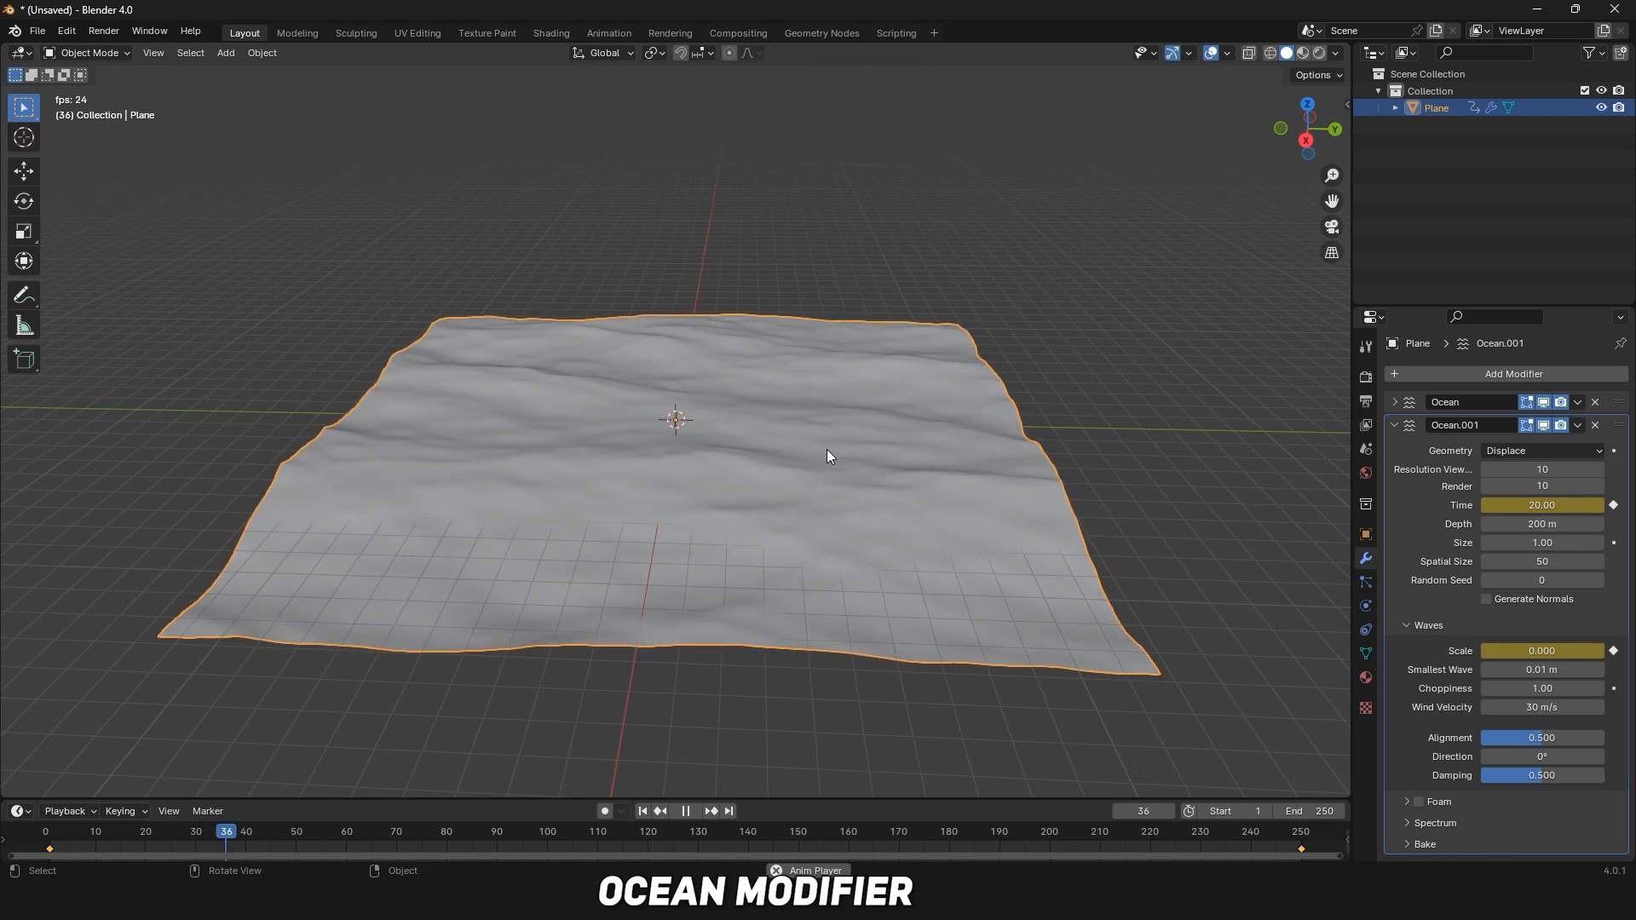
pyautogui.moveTo(852, 456)
pyautogui.mouseDown(button='middle')
pyautogui.moveTo(647, 458)
pyautogui.moveTo(844, 455)
pyautogui.mouseUp(button='middle')
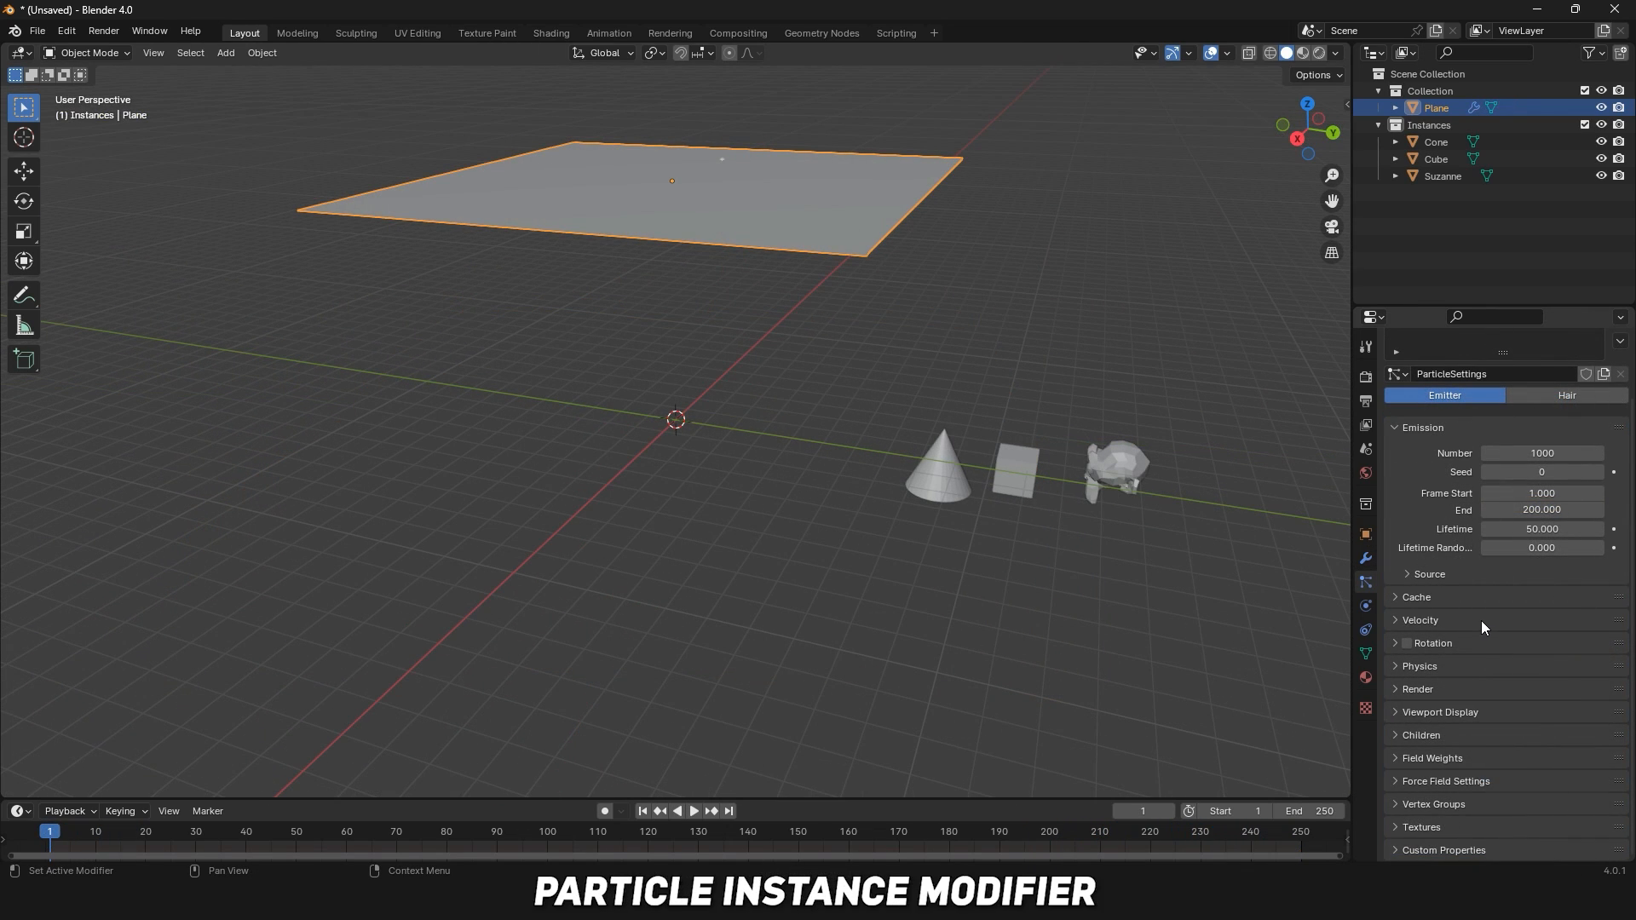
# Render the plane's particles as Collection, using the Instances collection.
pyautogui.click(1414, 689)
pyautogui.scroll(-5, 1455, 708)
pyautogui.click(1530, 556)
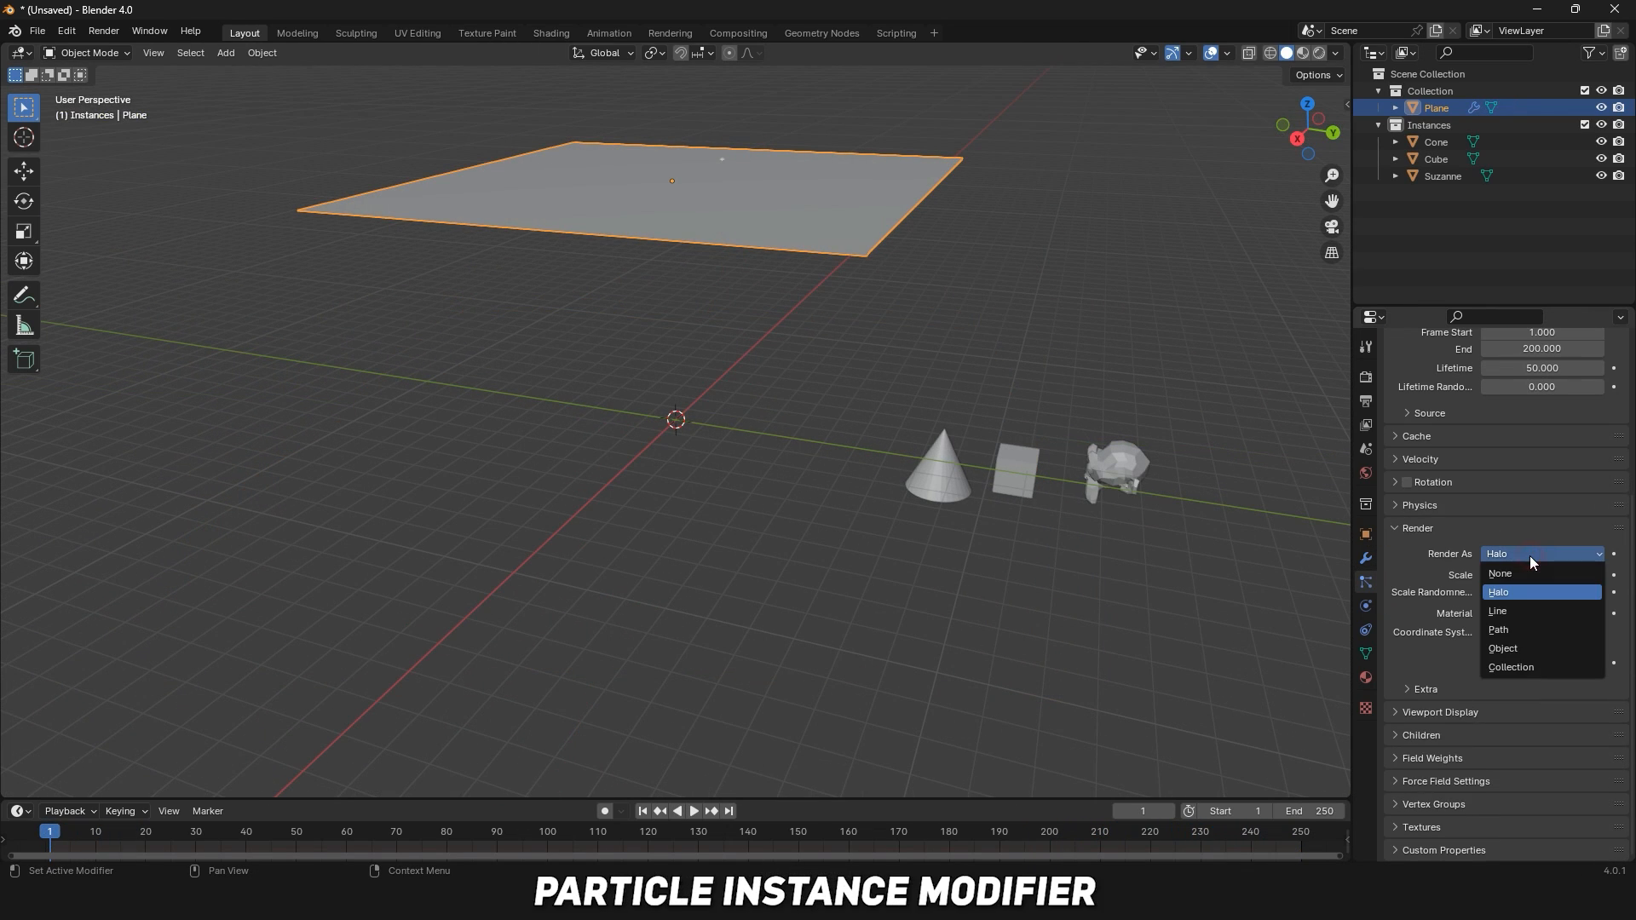
pyautogui.click(1519, 667)
pyautogui.click(1511, 679)
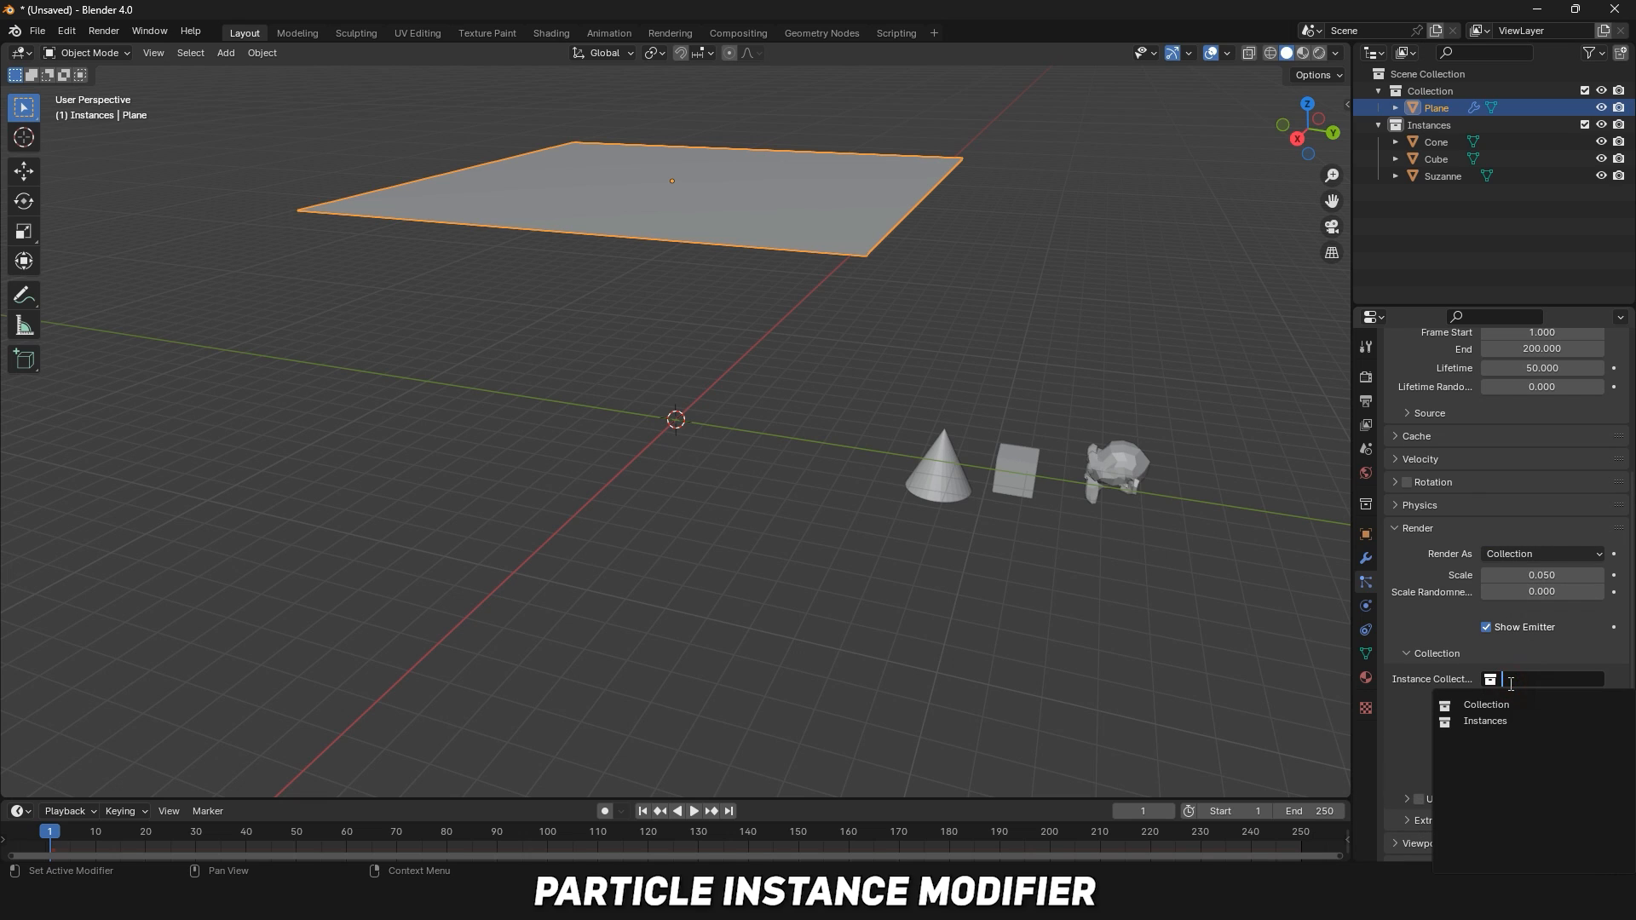
pyautogui.click(1507, 721)
pyautogui.scroll(-3, 1517, 682)
# Play the particle animation to frame 53 and examine the instanced objects falling from the plane.
pyautogui.press('space')
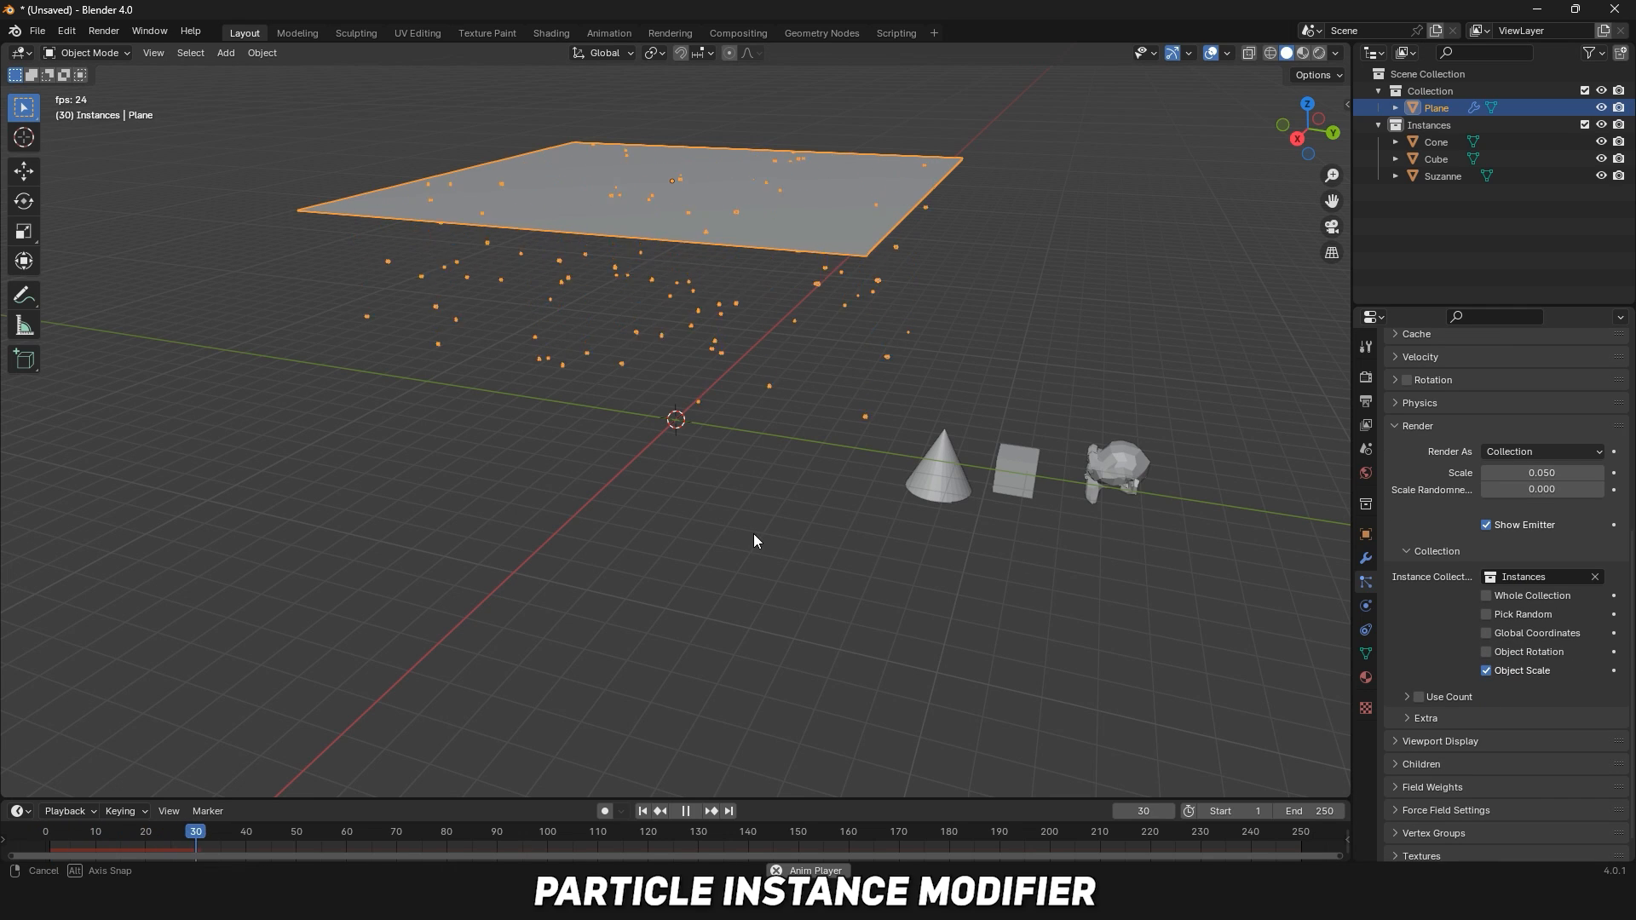
pyautogui.moveTo(754, 533); pyautogui.dragTo(816, 515, button='middle')
pyautogui.press('space')
pyautogui.moveTo(580, 701)
pyautogui.mouseDown(button='middle')
pyautogui.moveTo(596, 731)
pyautogui.moveTo(588, 721)
pyautogui.mouseUp(button='middle')
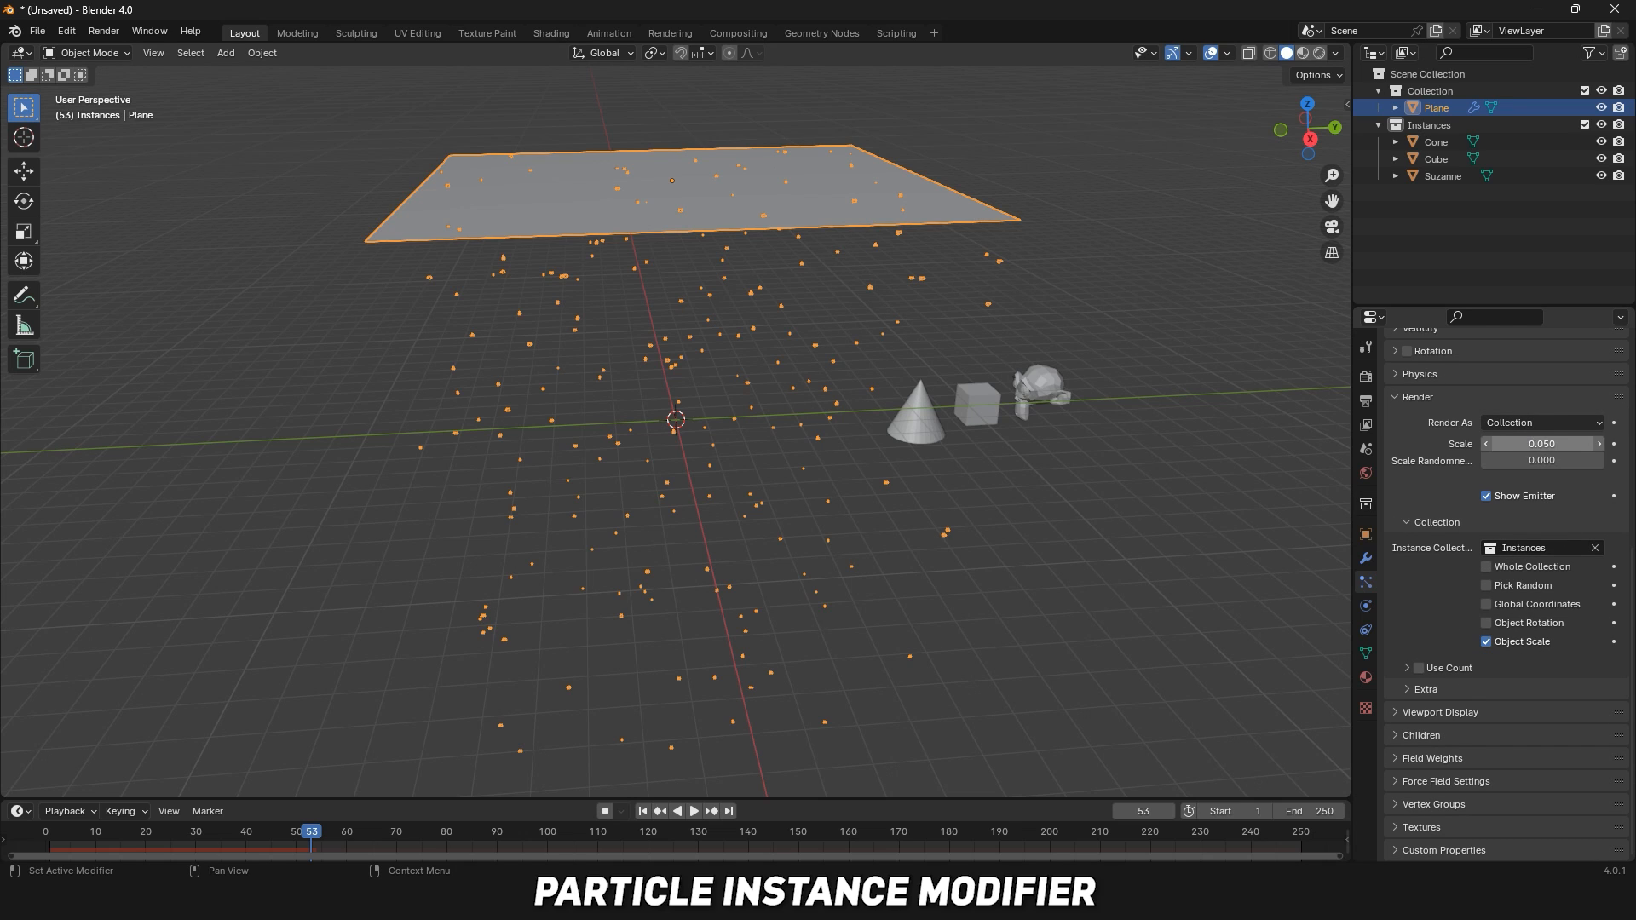
# Set the particle render Scale to 0.410, replay the falling cones, cubes and monkey heads, and rewind the timeline.
pyautogui.moveTo(1542, 443); pyautogui.dragTo(1602, 444)
pyautogui.scroll(5, 548, 315)
pyautogui.press('space')
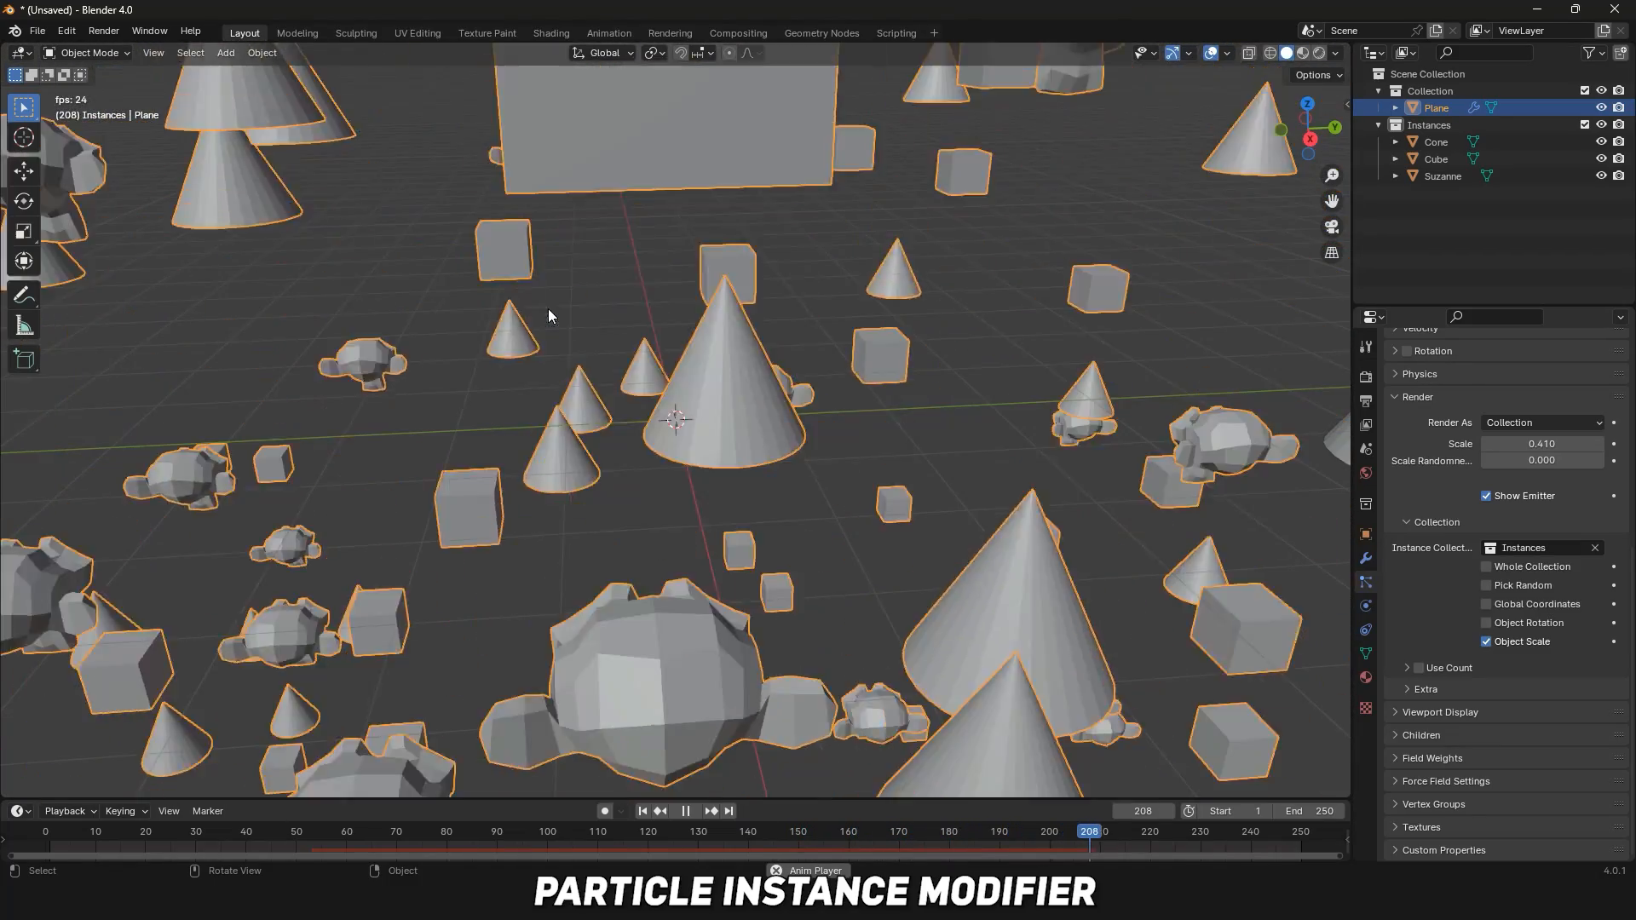
pyautogui.press('space')
pyautogui.moveTo(1113, 854); pyautogui.dragTo(4, 712)
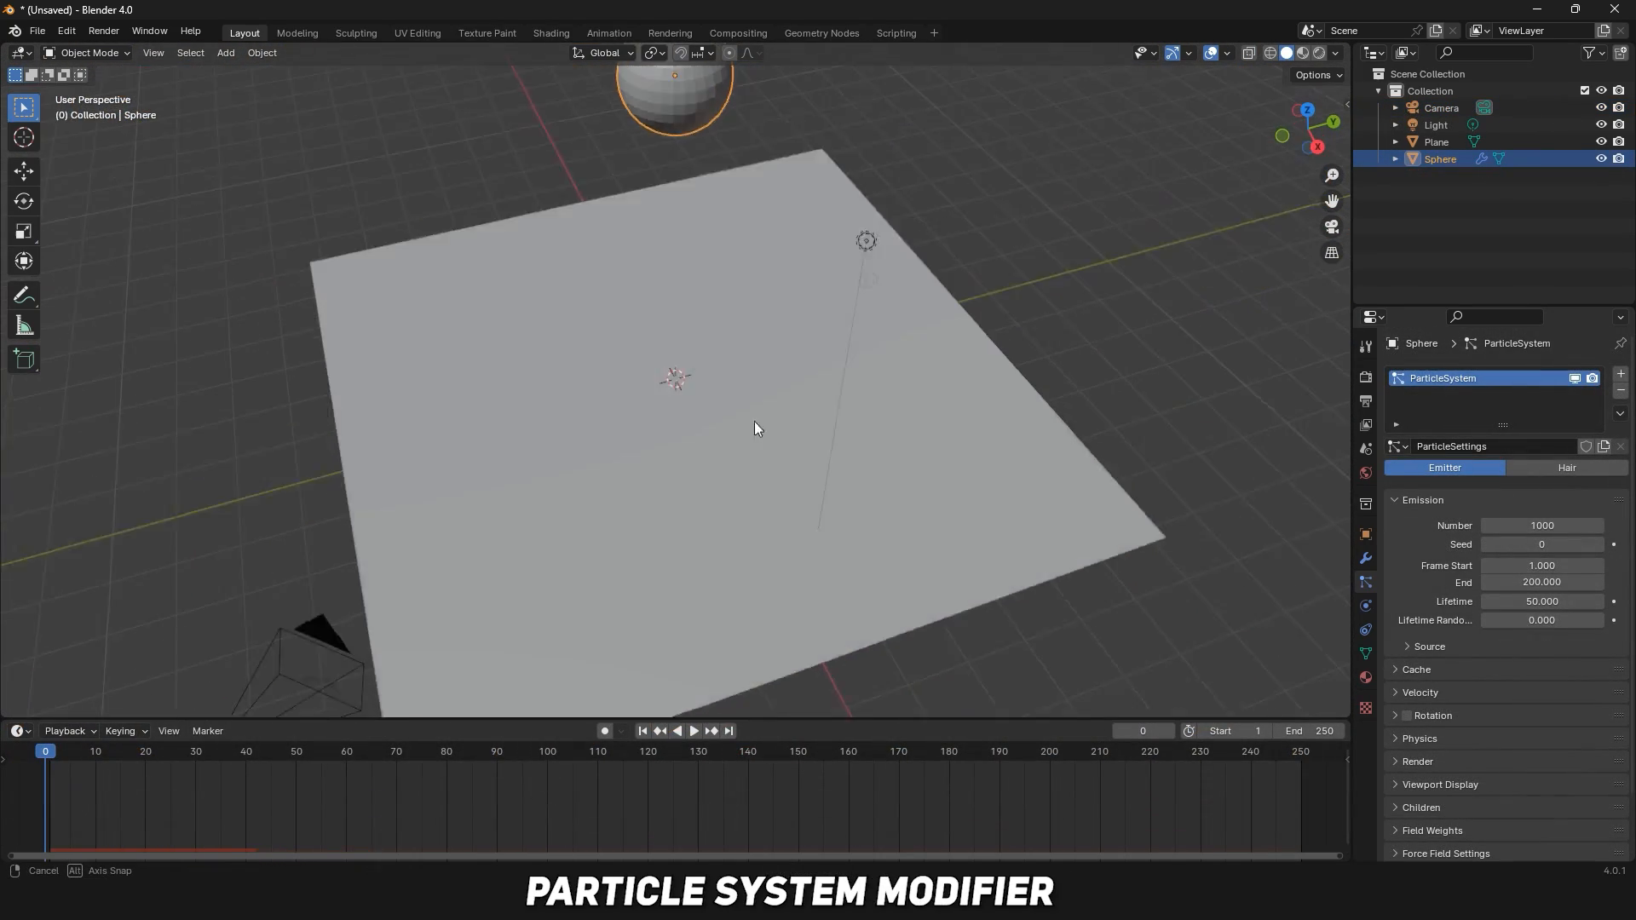
# Play the sphere's particle emission over the plane and stop it after checking how the particles fall.
pyautogui.moveTo(754, 421); pyautogui.dragTo(662, 674, button='middle')
pyautogui.click(691, 733)
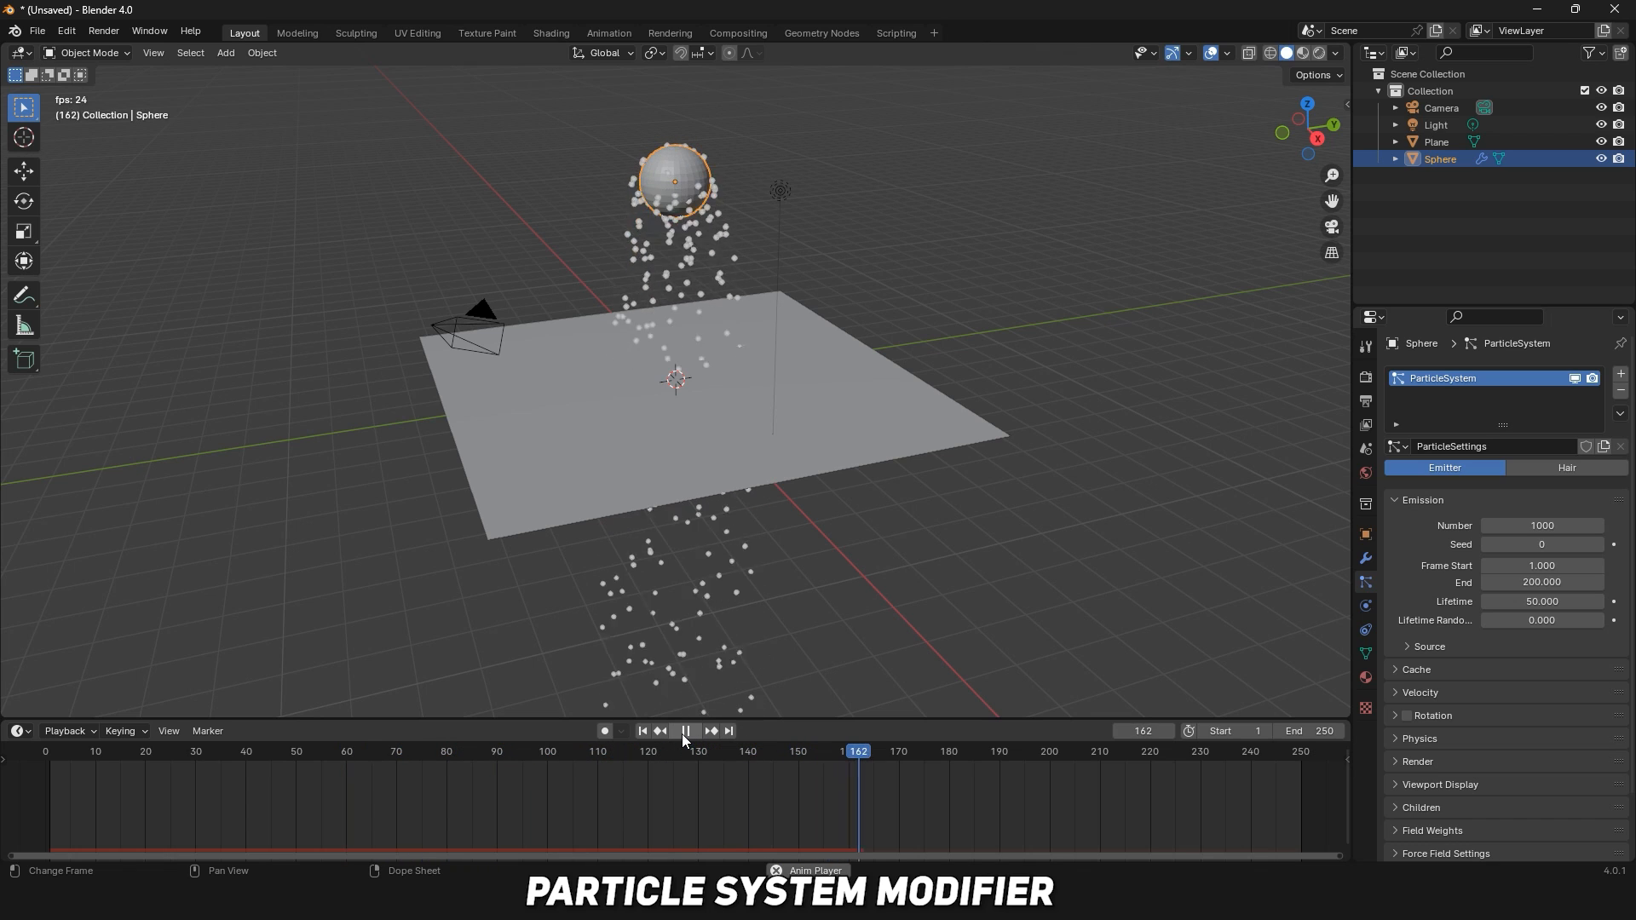
pyautogui.click(690, 731)
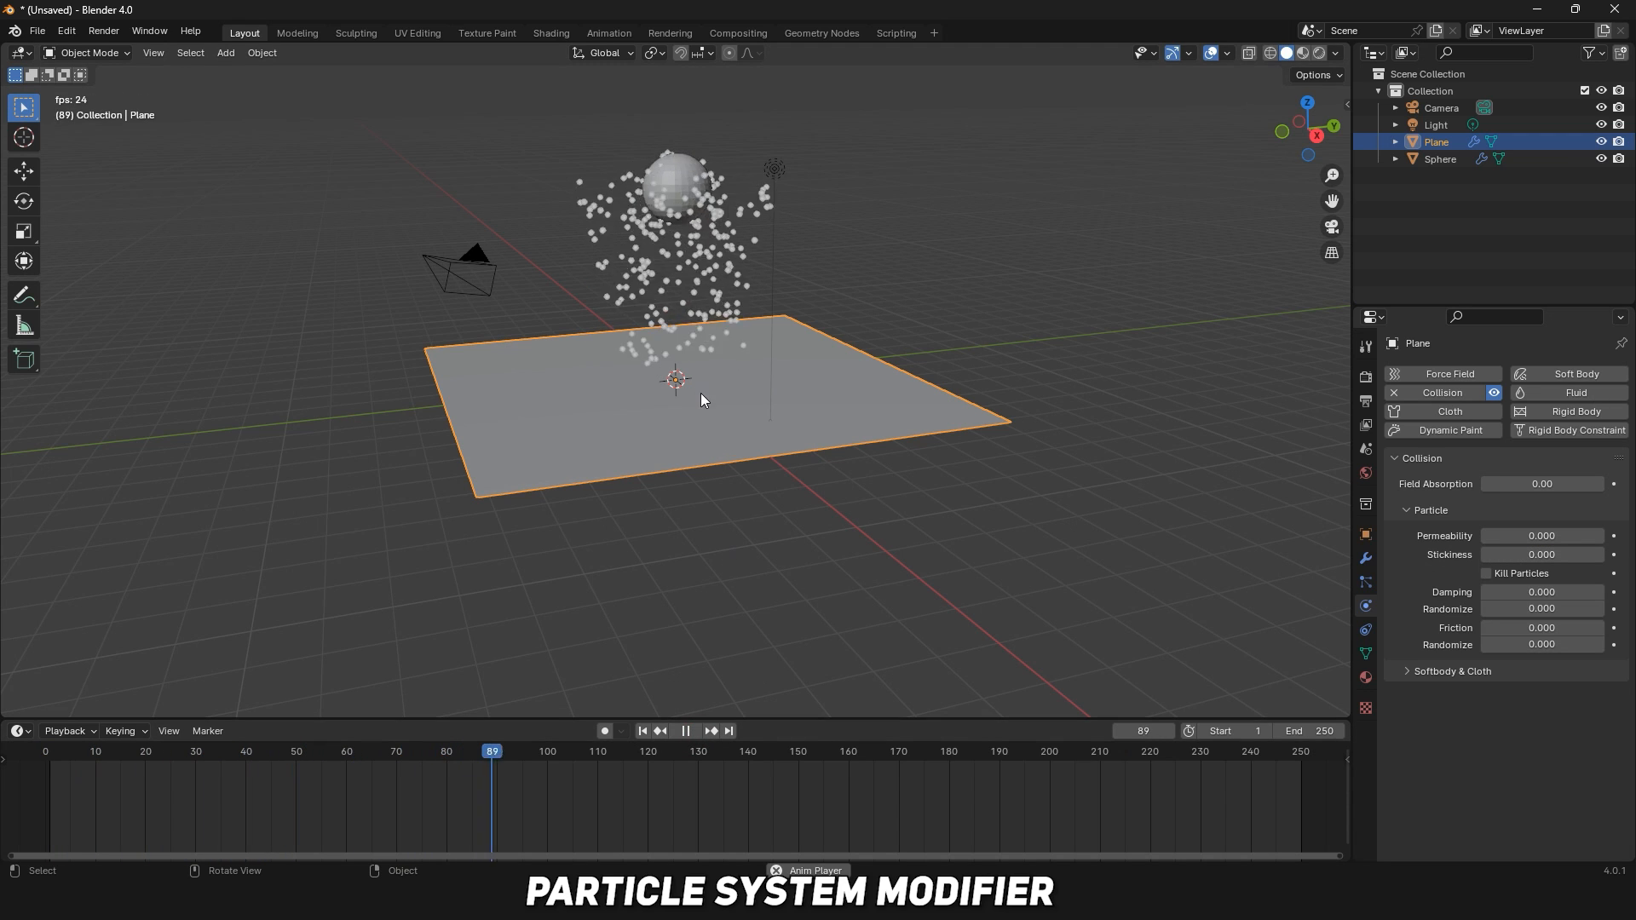
# Examine the particles hitting the collision plane from a lower angle, stop playback and rewind to frame 0.
pyautogui.moveTo(701, 392)
pyautogui.mouseDown(button='middle')
pyautogui.moveTo(676, 377)
pyautogui.moveTo(687, 389)
pyautogui.mouseUp(button='middle')
pyautogui.click(688, 734)
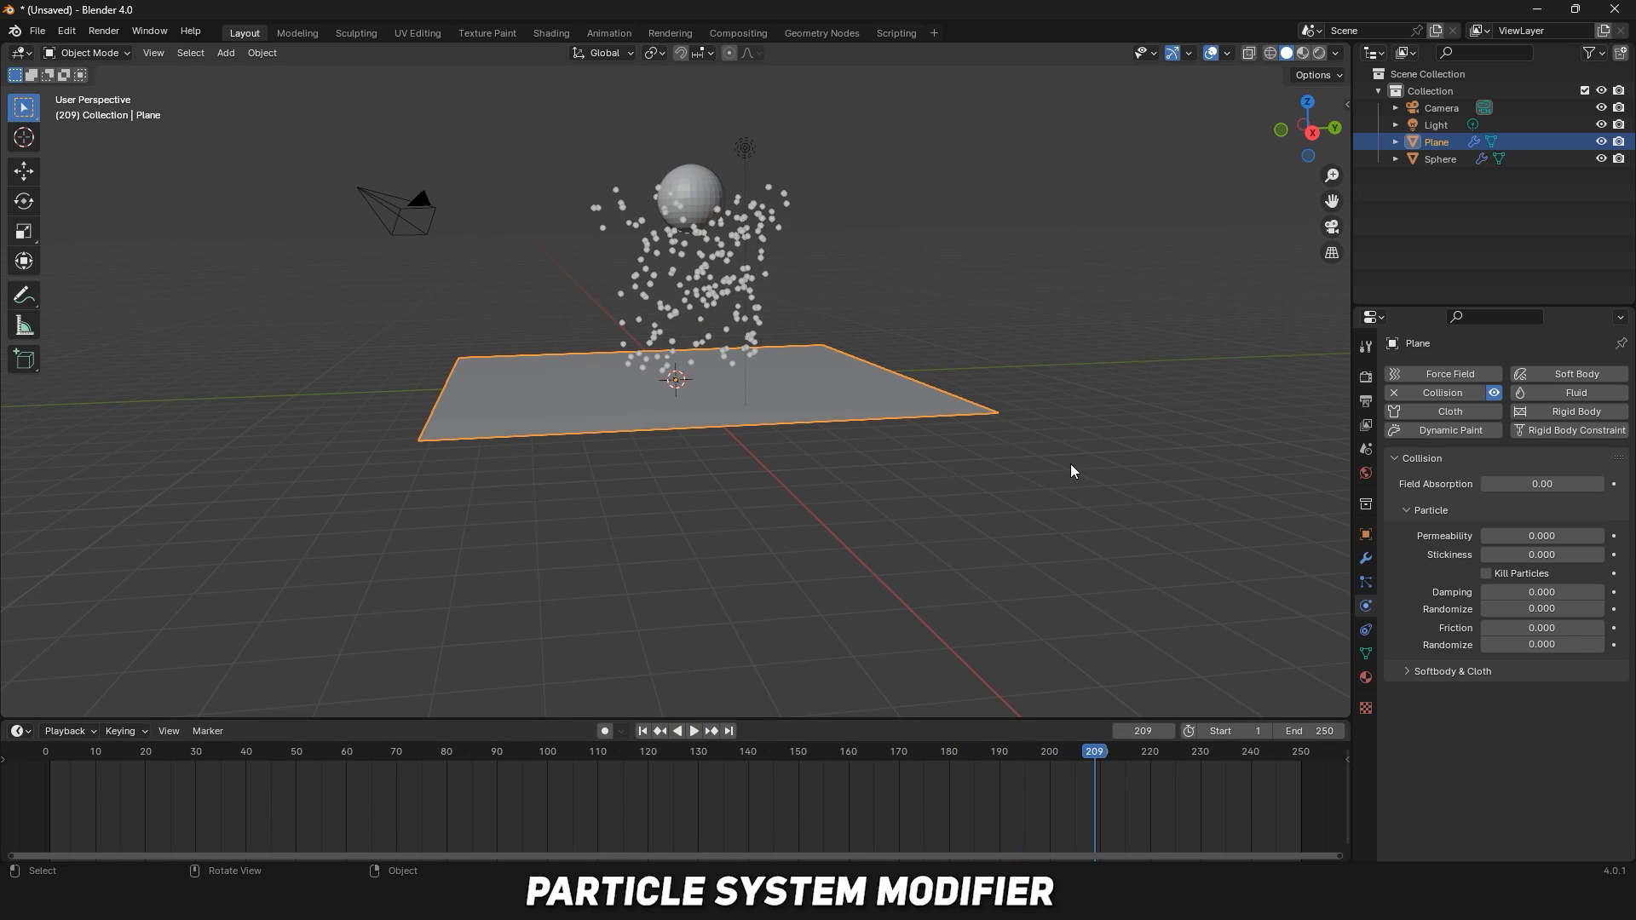
pyautogui.moveTo(1089, 754); pyautogui.dragTo(45, 750)
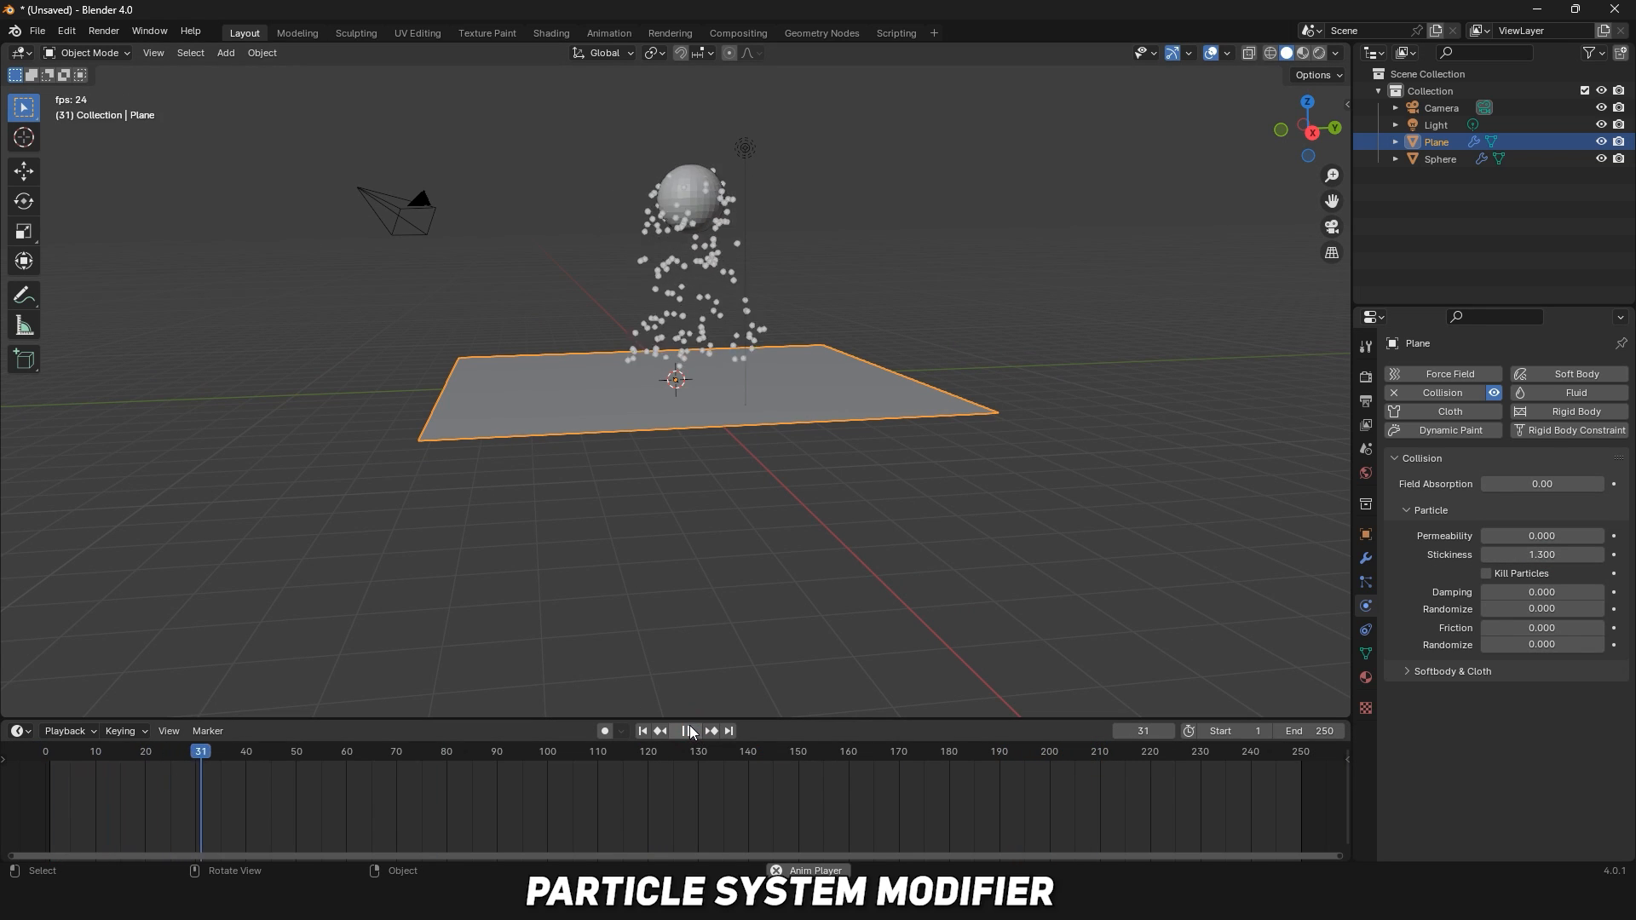
# Preview the particles landing on the plane at Stickiness 1.3 and 7.5, stopping playback after each run.
pyautogui.moveTo(714, 405); pyautogui.dragTo(714, 416, button='middle')
pyautogui.press('Escape')
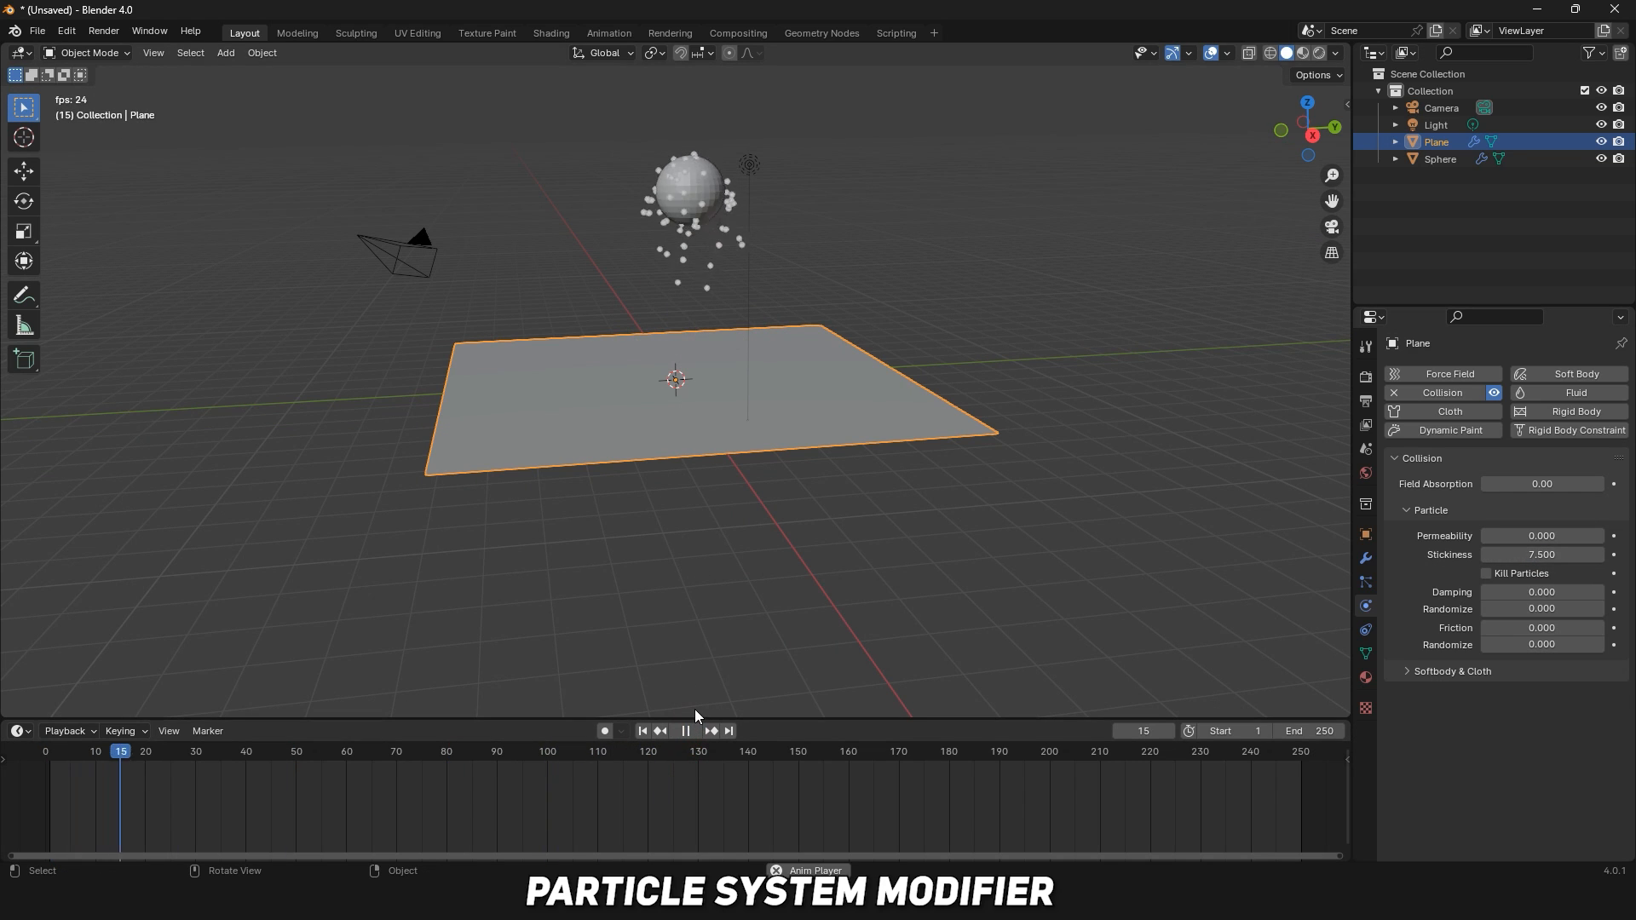
pyautogui.moveTo(693, 458); pyautogui.dragTo(673, 477, button='middle')
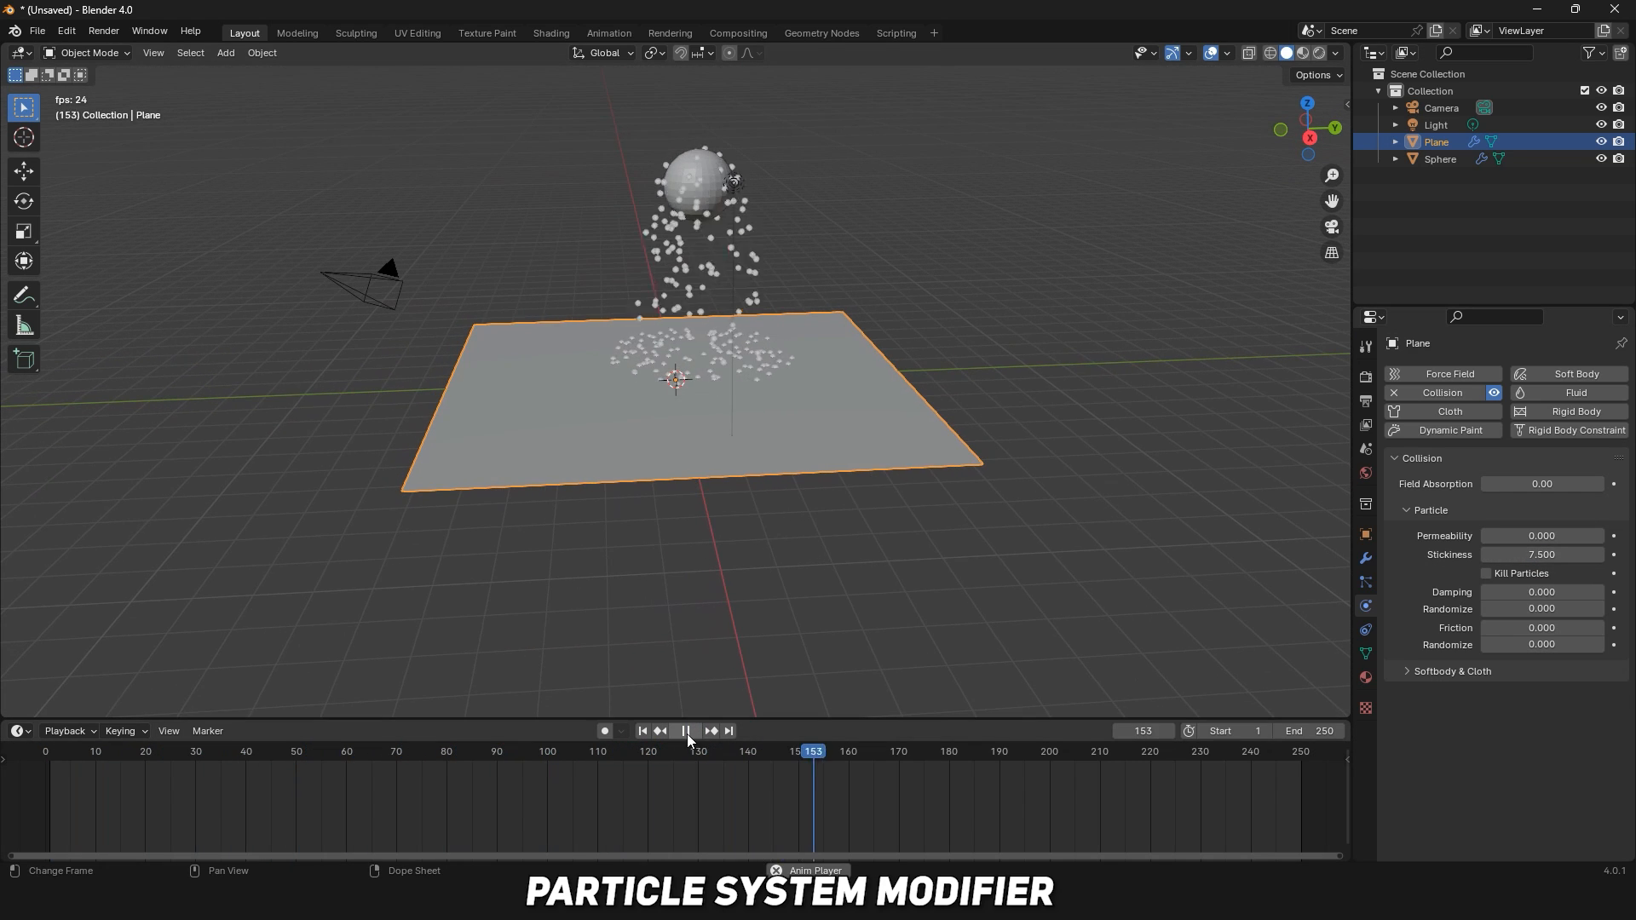
pyautogui.press('space')
pyautogui.click(162, 769)
# Preview the particles landing on the plane at Stickiness 10 and rewind to frame 0.
pyautogui.press('space')
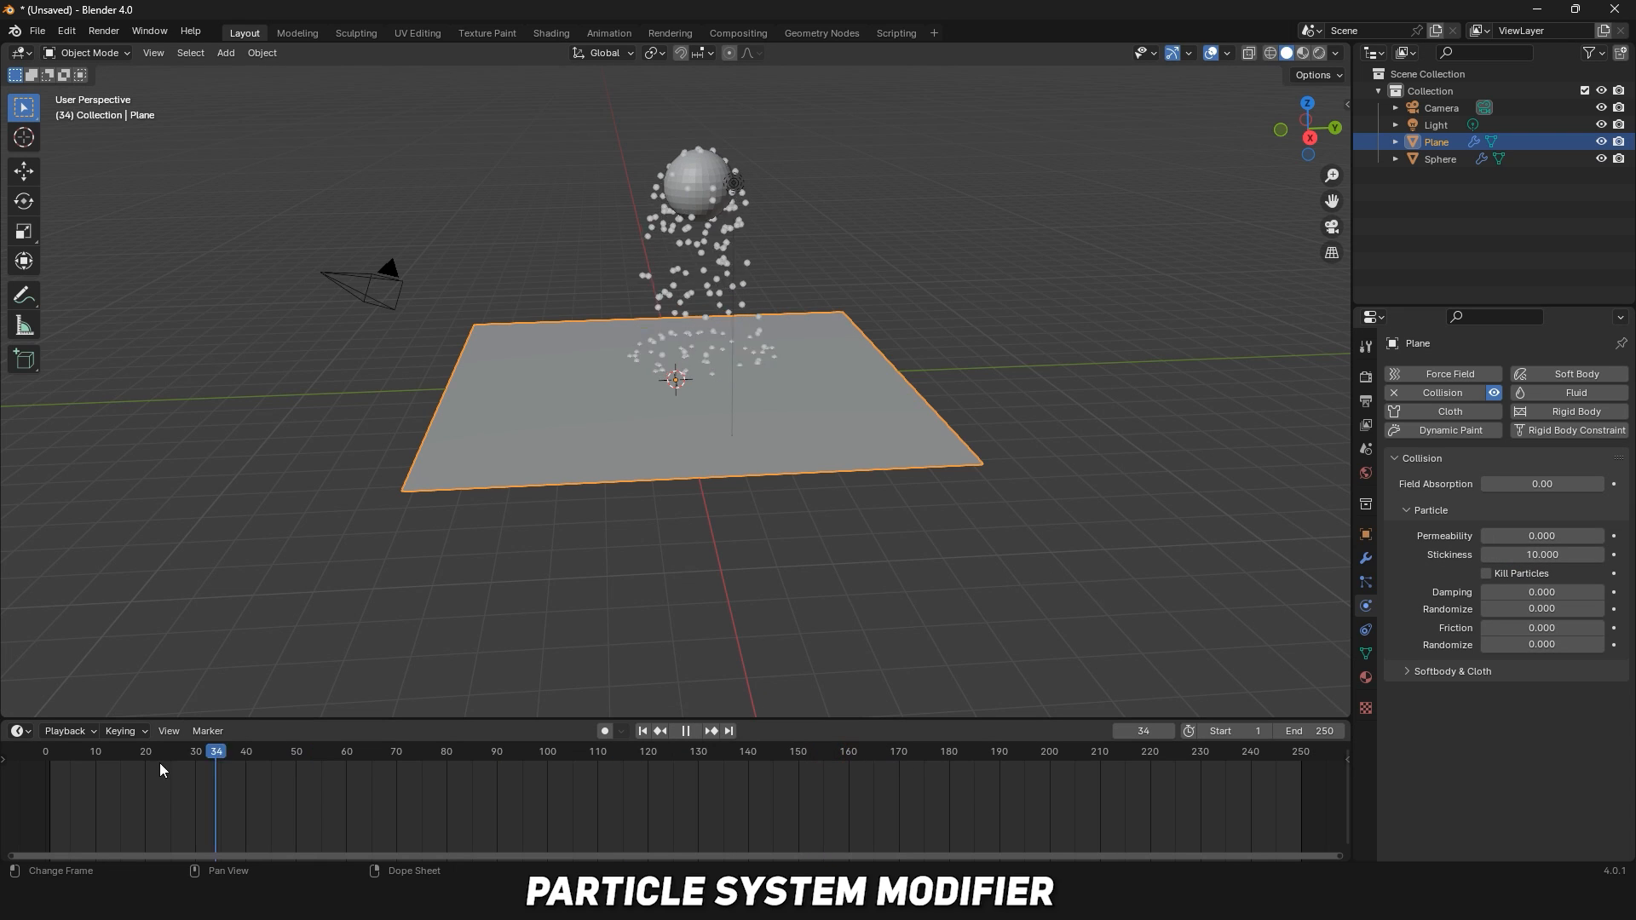
pyautogui.moveTo(682, 401)
pyautogui.mouseDown(button='middle')
pyautogui.moveTo(652, 417)
pyautogui.moveTo(698, 392)
pyautogui.moveTo(692, 426)
pyautogui.mouseUp(button='middle')
pyautogui.press('space')
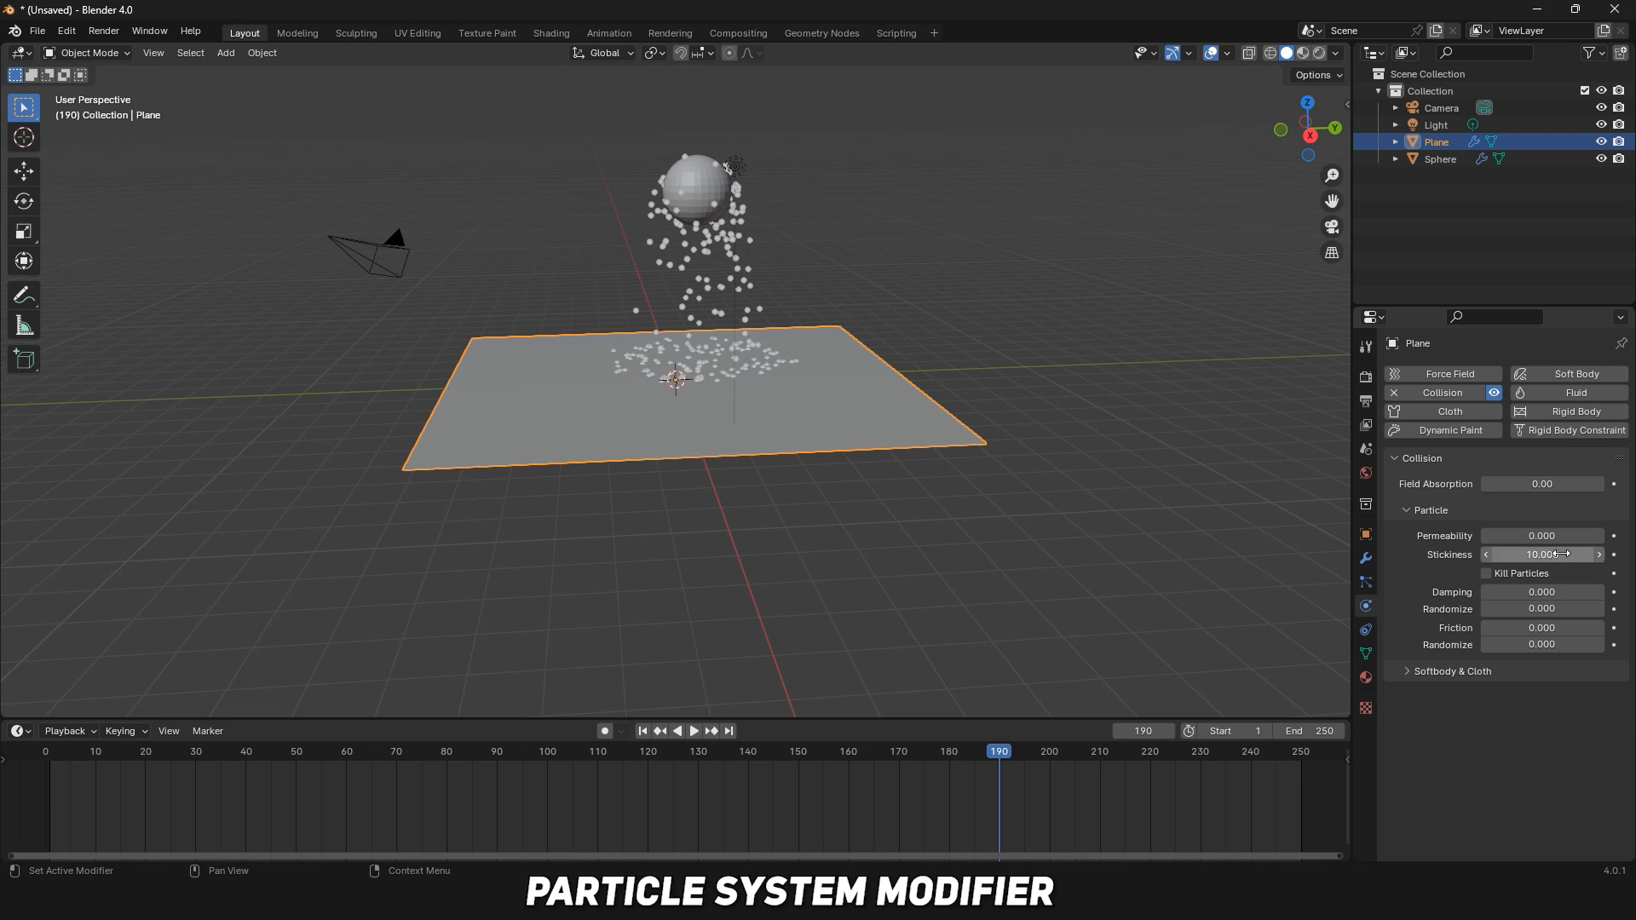
pyautogui.click(32, 818)
pyautogui.press('space')
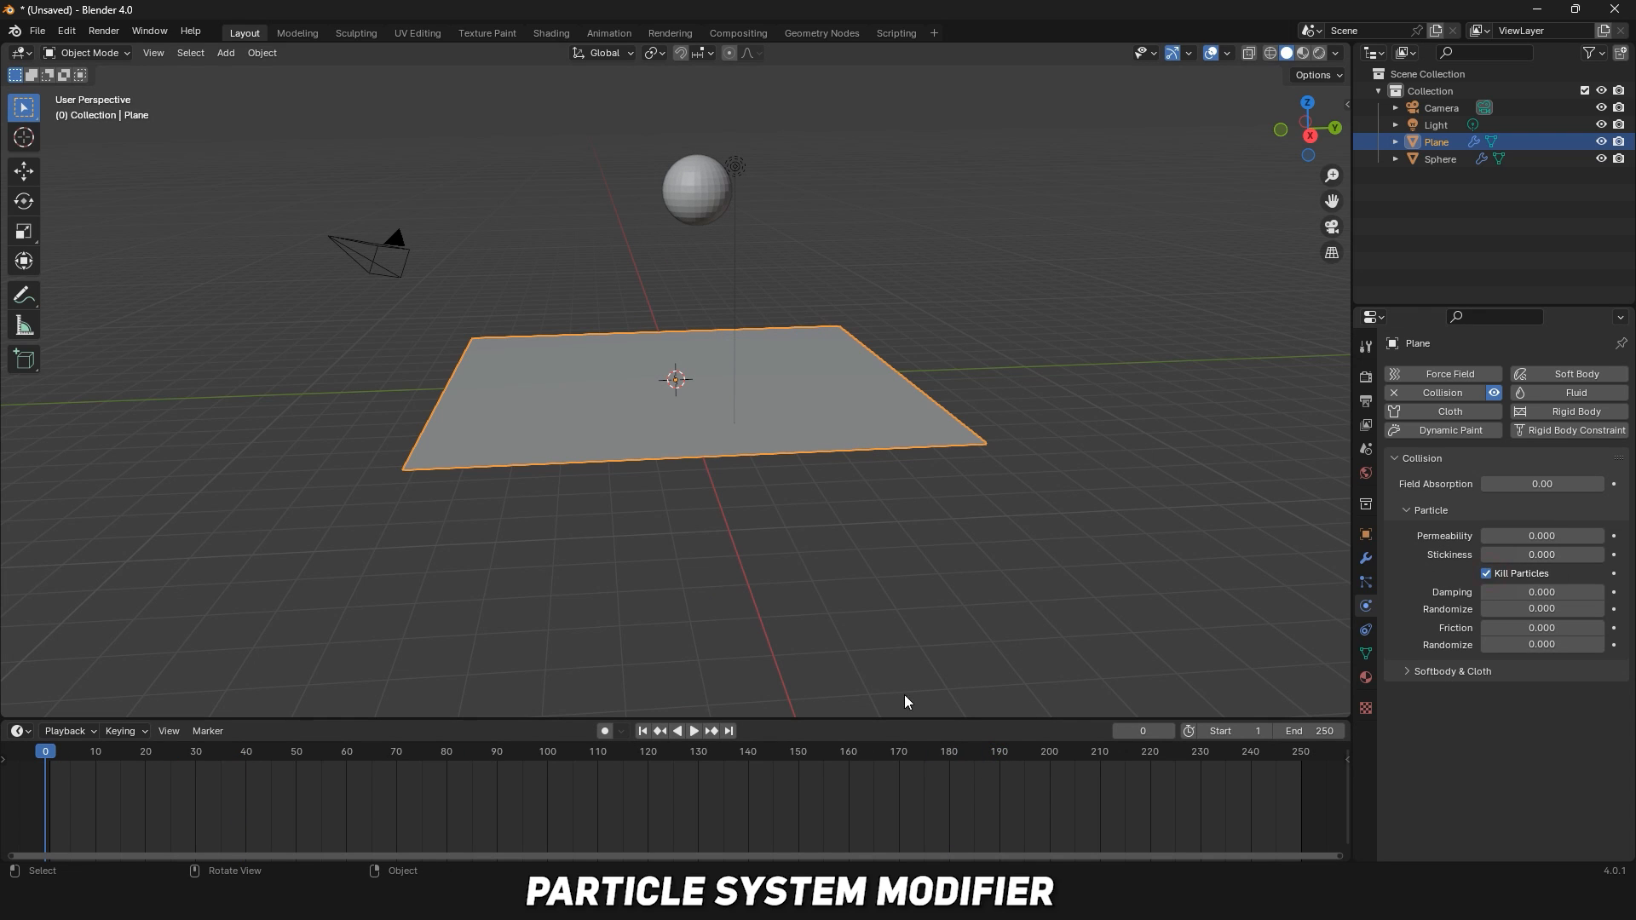
# Play the particle simulation with Kill Particles enabled on the plane, view it from a low side angle, and rewind.
pyautogui.press('space')
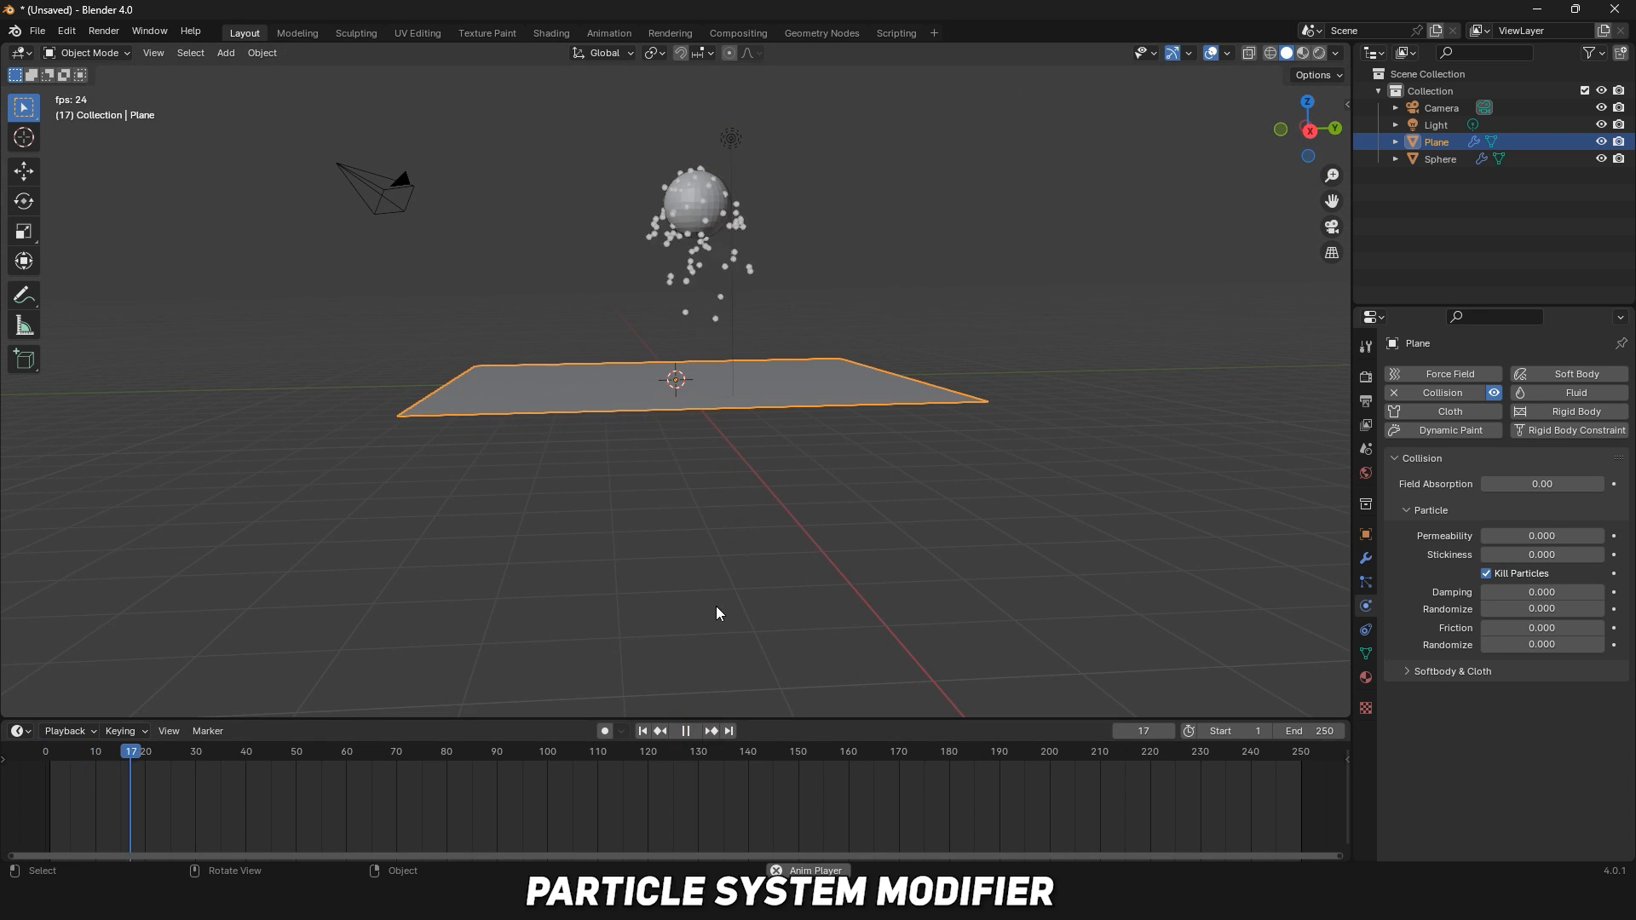
pyautogui.moveTo(716, 606); pyautogui.dragTo(863, 499, button='middle')
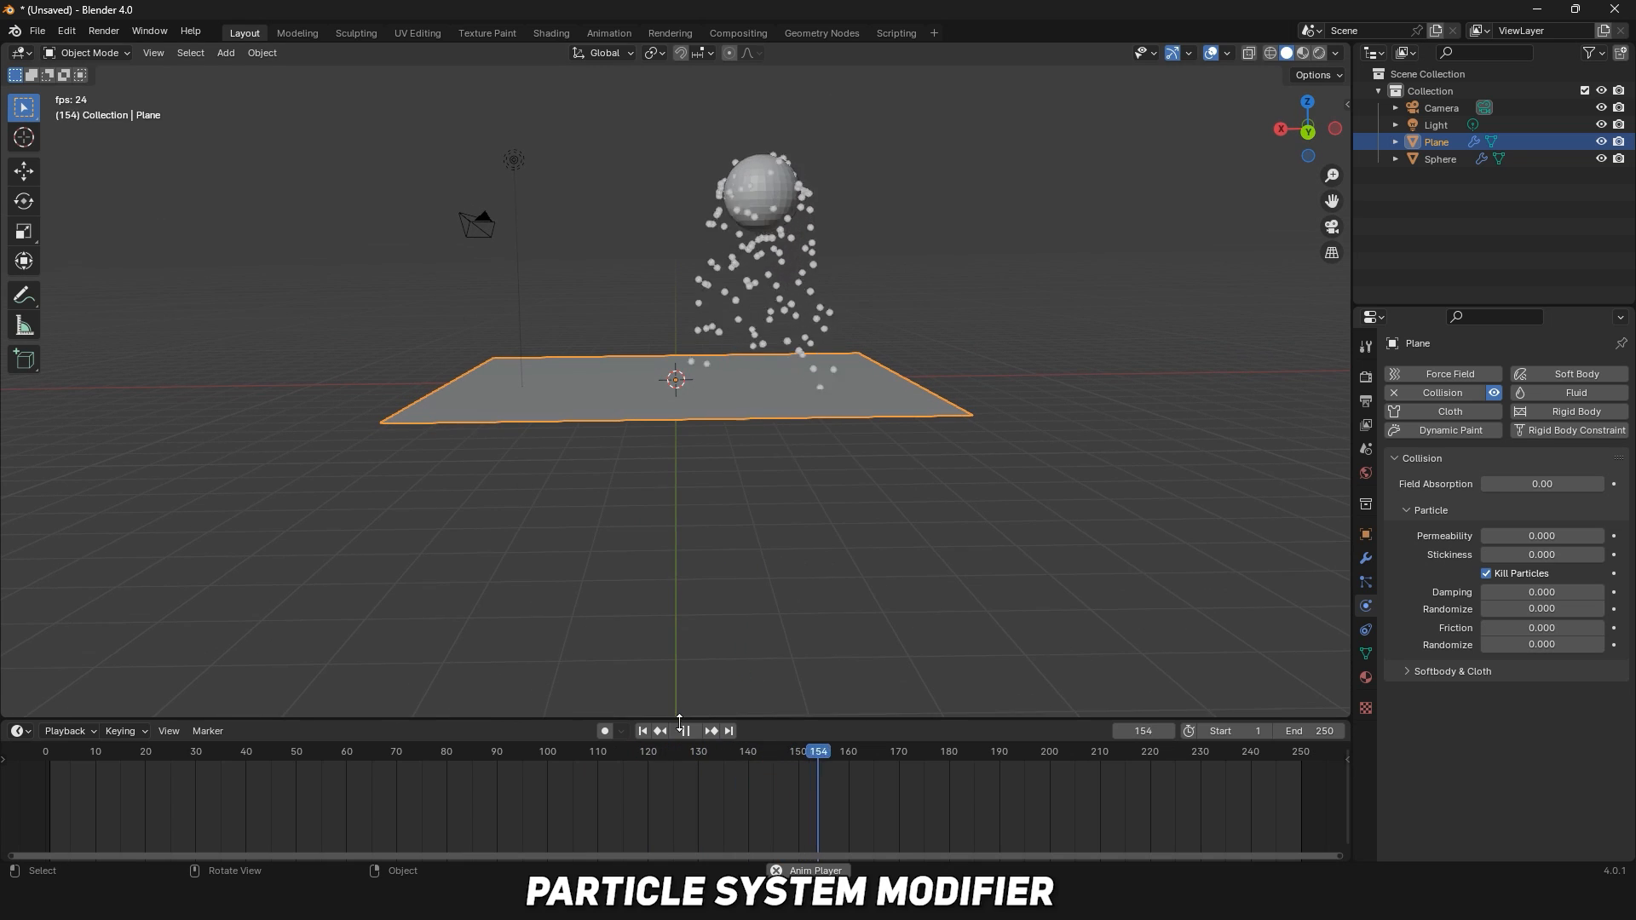
pyautogui.press('space')
pyautogui.moveTo(931, 753); pyautogui.dragTo(116, 730)
pyautogui.moveTo(1023, 502); pyautogui.dragTo(984, 437, button='middle')
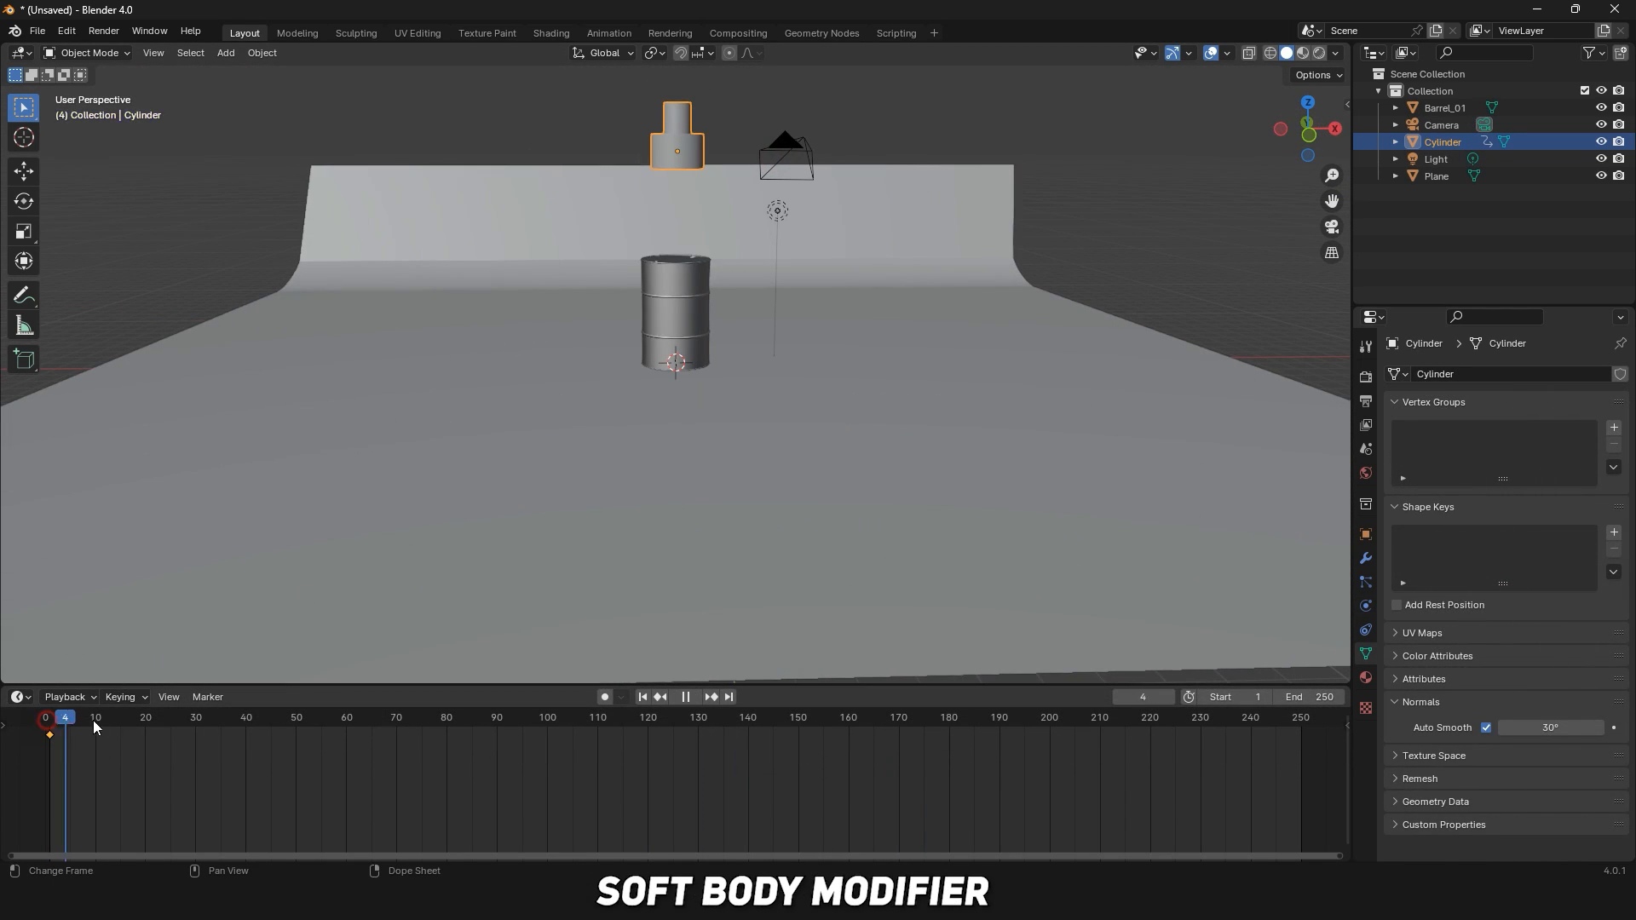
# Scale the press cylinder above the barrel uniformly by about 1.8.
pyautogui.press('s')
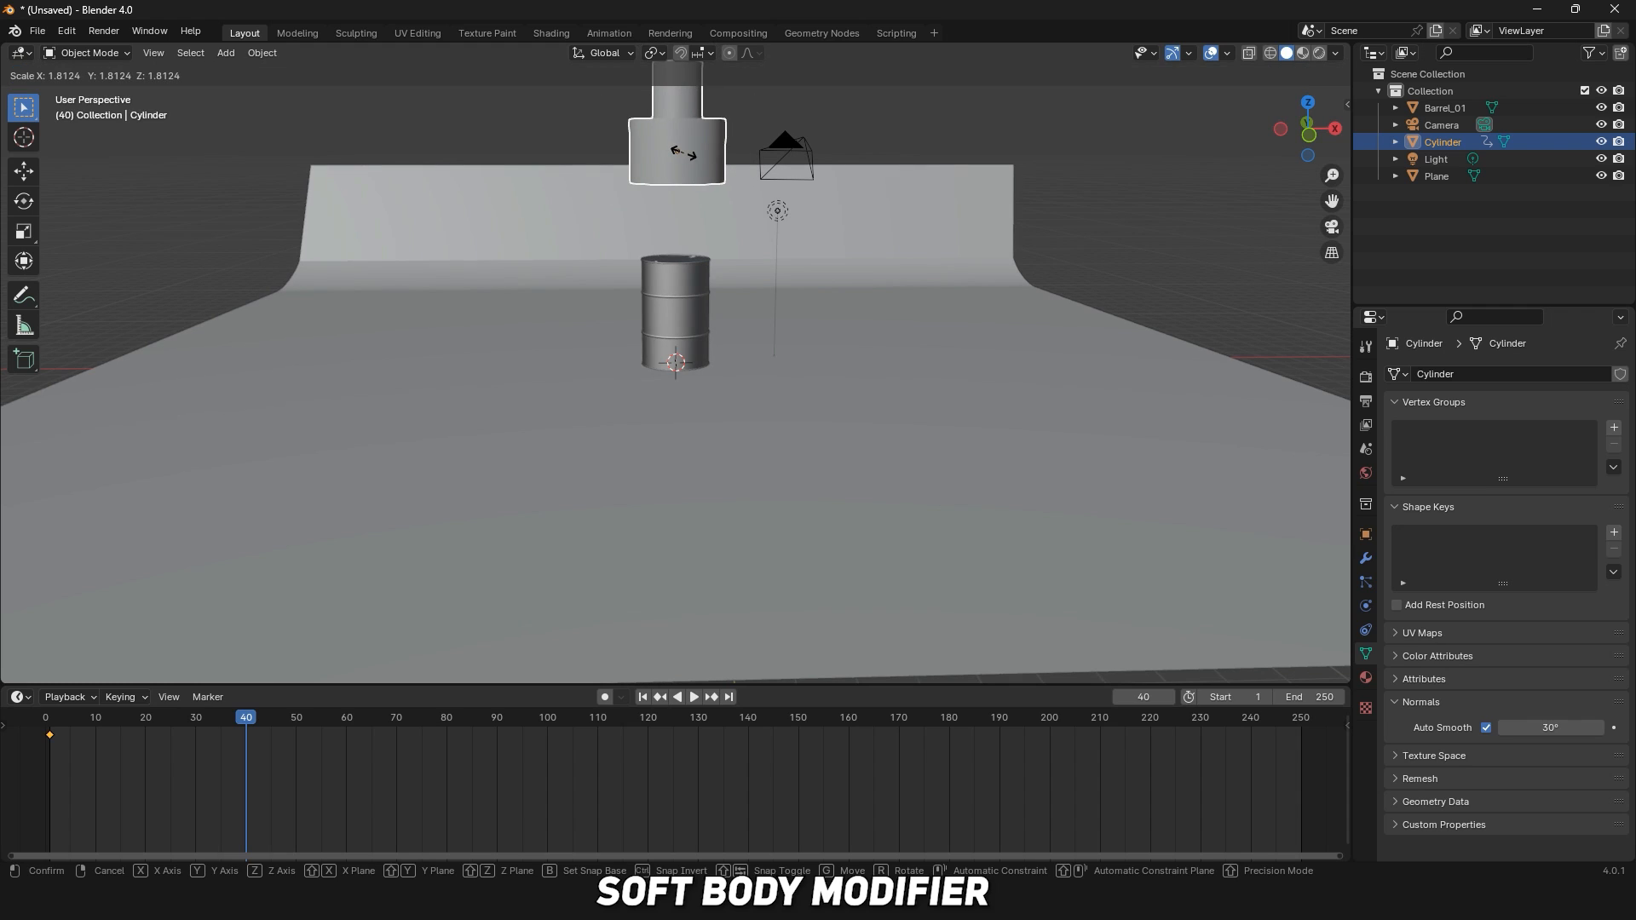
pyautogui.click(688, 155)
pyautogui.scroll(-3, 53, 189)
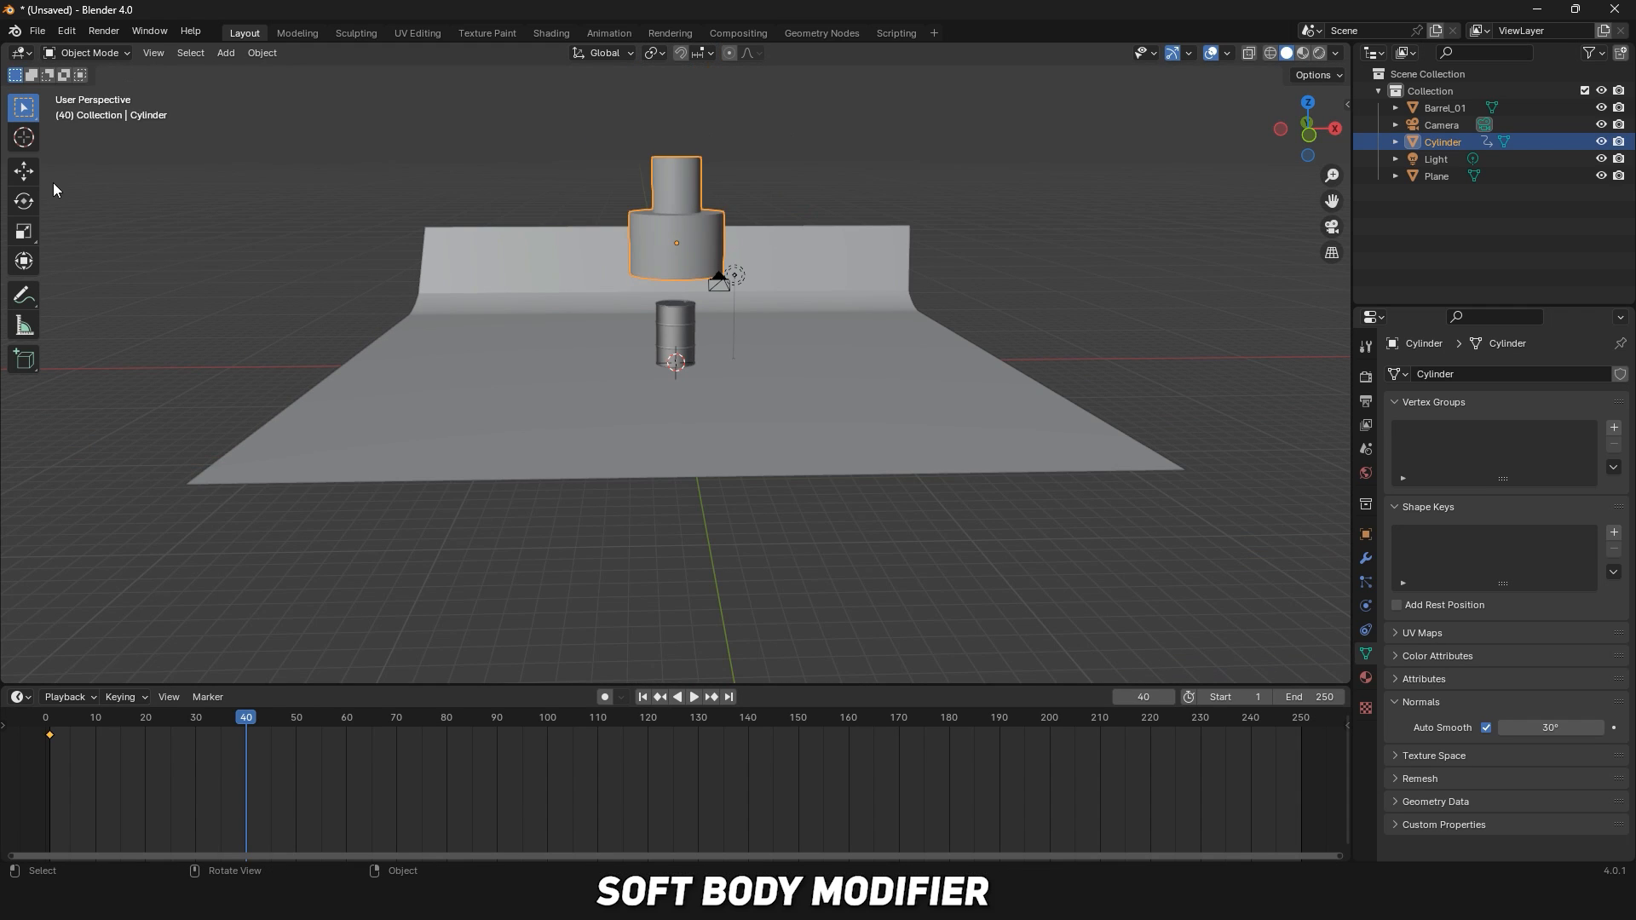
# Move the press cylinder down about 2.88 m over the barrel and insert a keyframe at frame 40.
pyautogui.moveTo(683, 253); pyautogui.dragTo(678, 294)
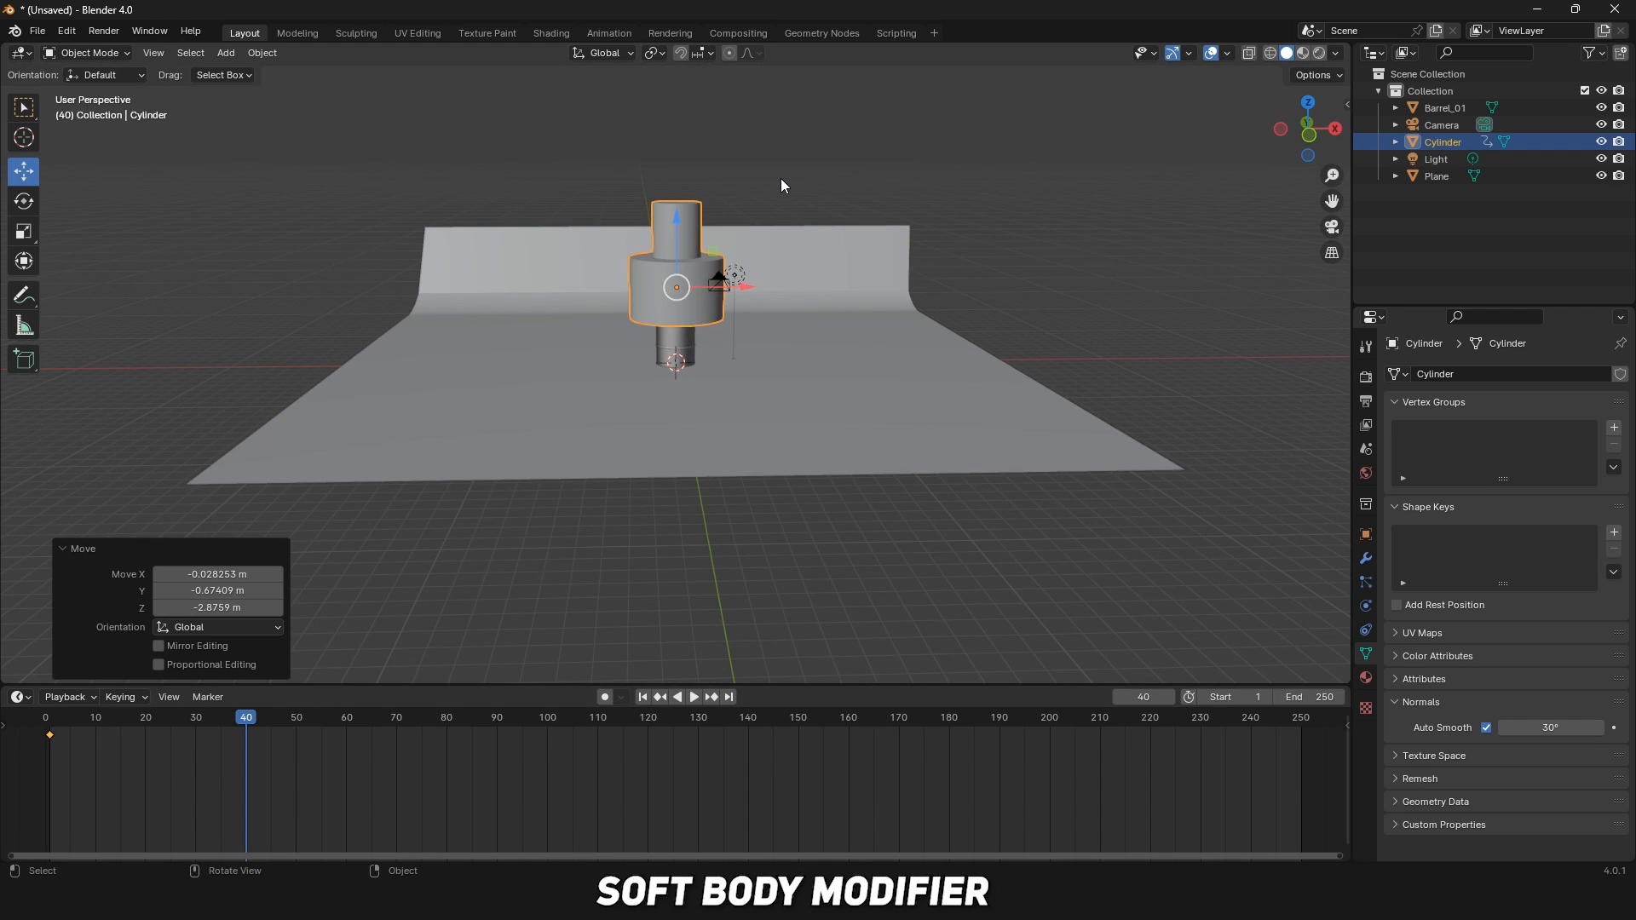
pyautogui.press('i')
pyautogui.click(706, 182)
# Insert a second keyframe at frame 50 on the press cylinder to hold its lowered position.
pyautogui.press('space')
pyautogui.rightClick(892, 174)
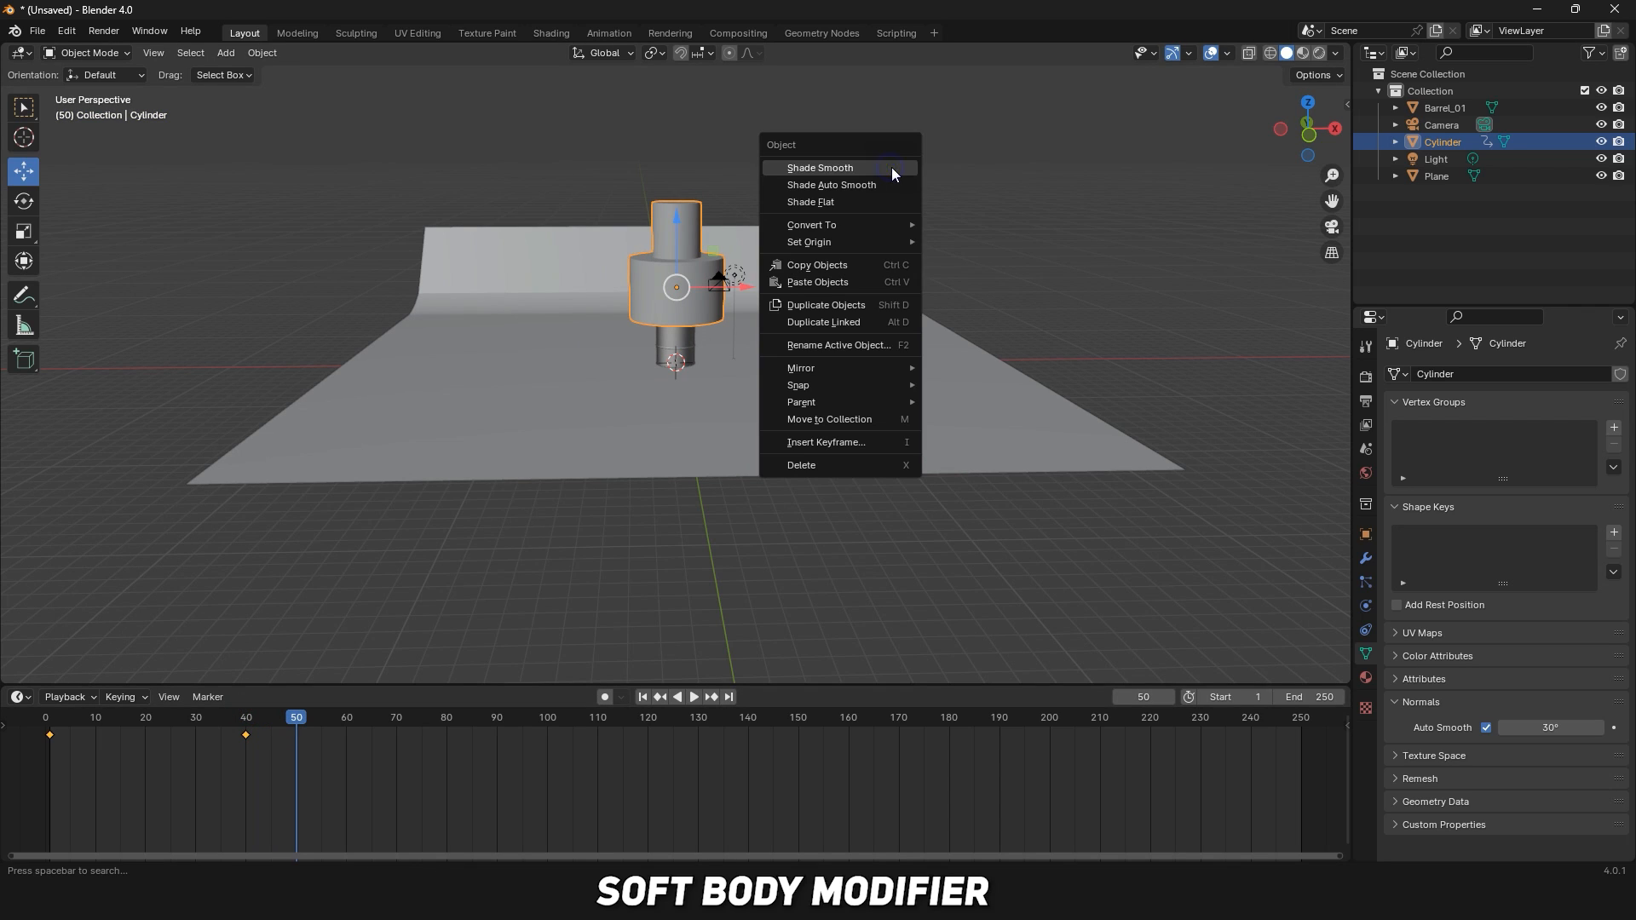
pyautogui.click(964, 122)
pyautogui.press('i')
pyautogui.click(861, 130)
pyautogui.hotkey('ctrl', 'z')
pyautogui.press('i')
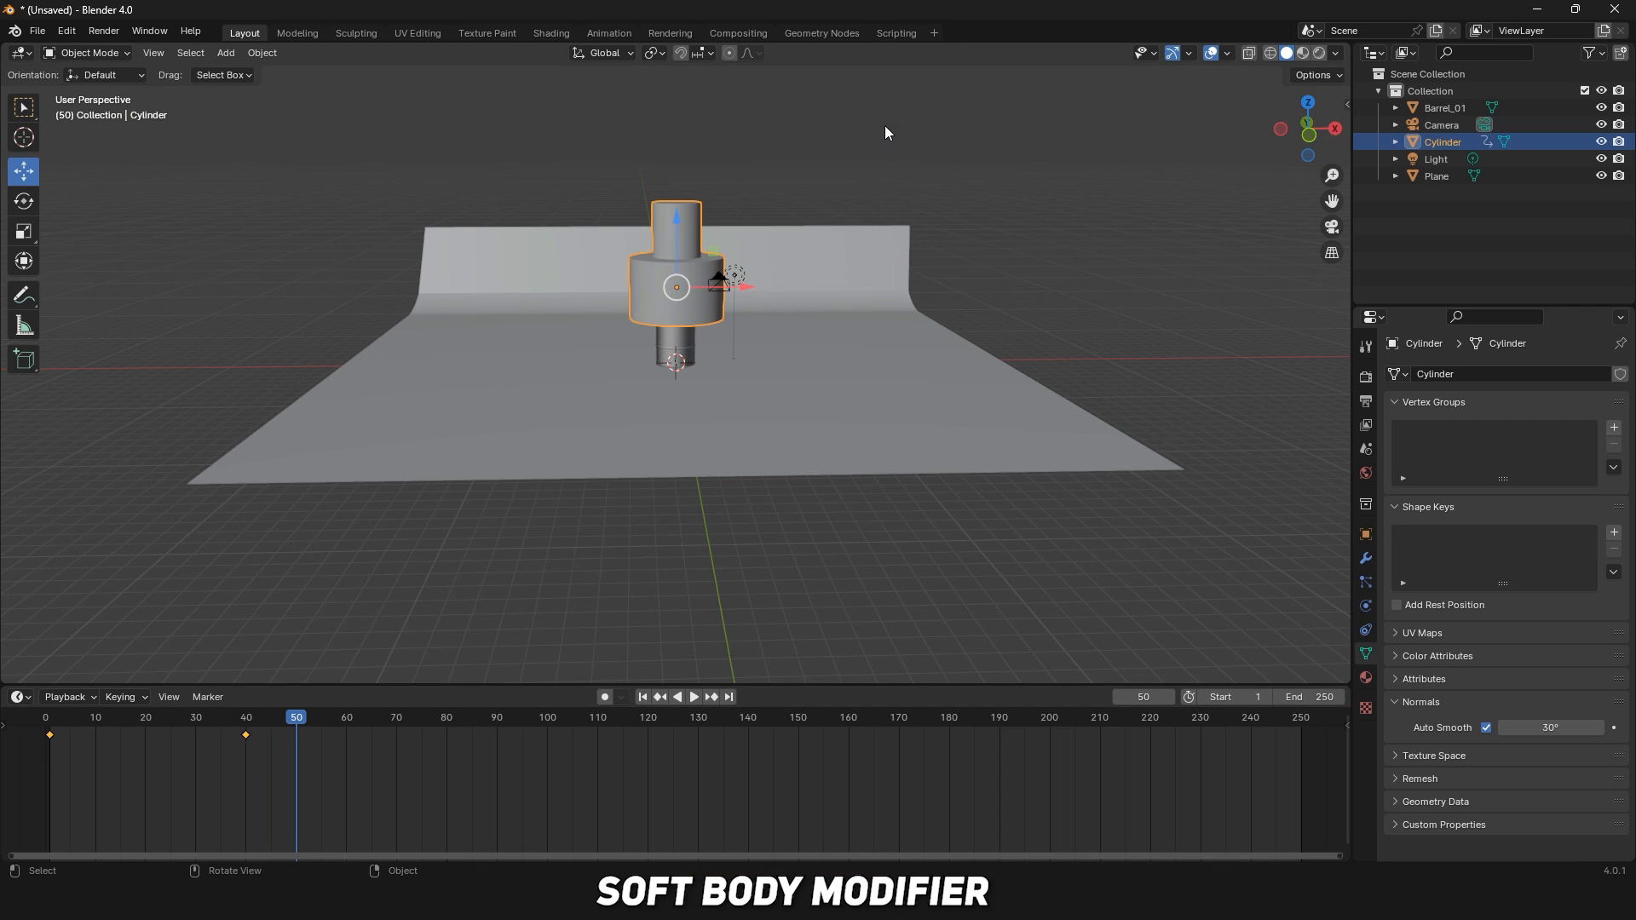
pyautogui.press('i')
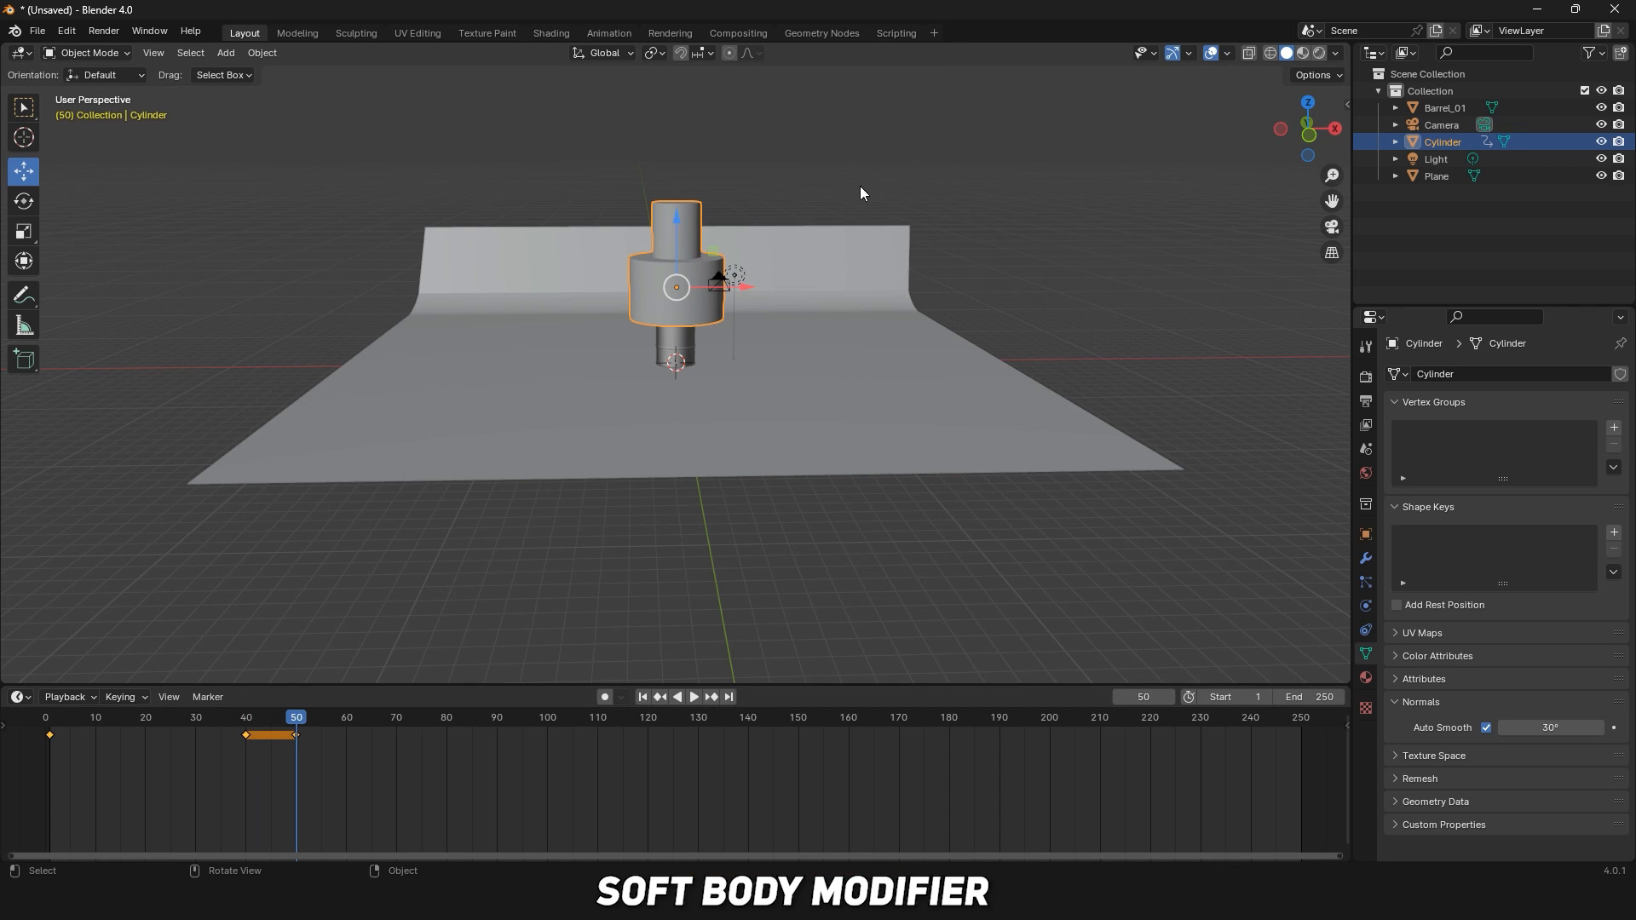
# Play the press animation to frame 95 and examine the crushed soft body barrel up close.
pyautogui.click(687, 699)
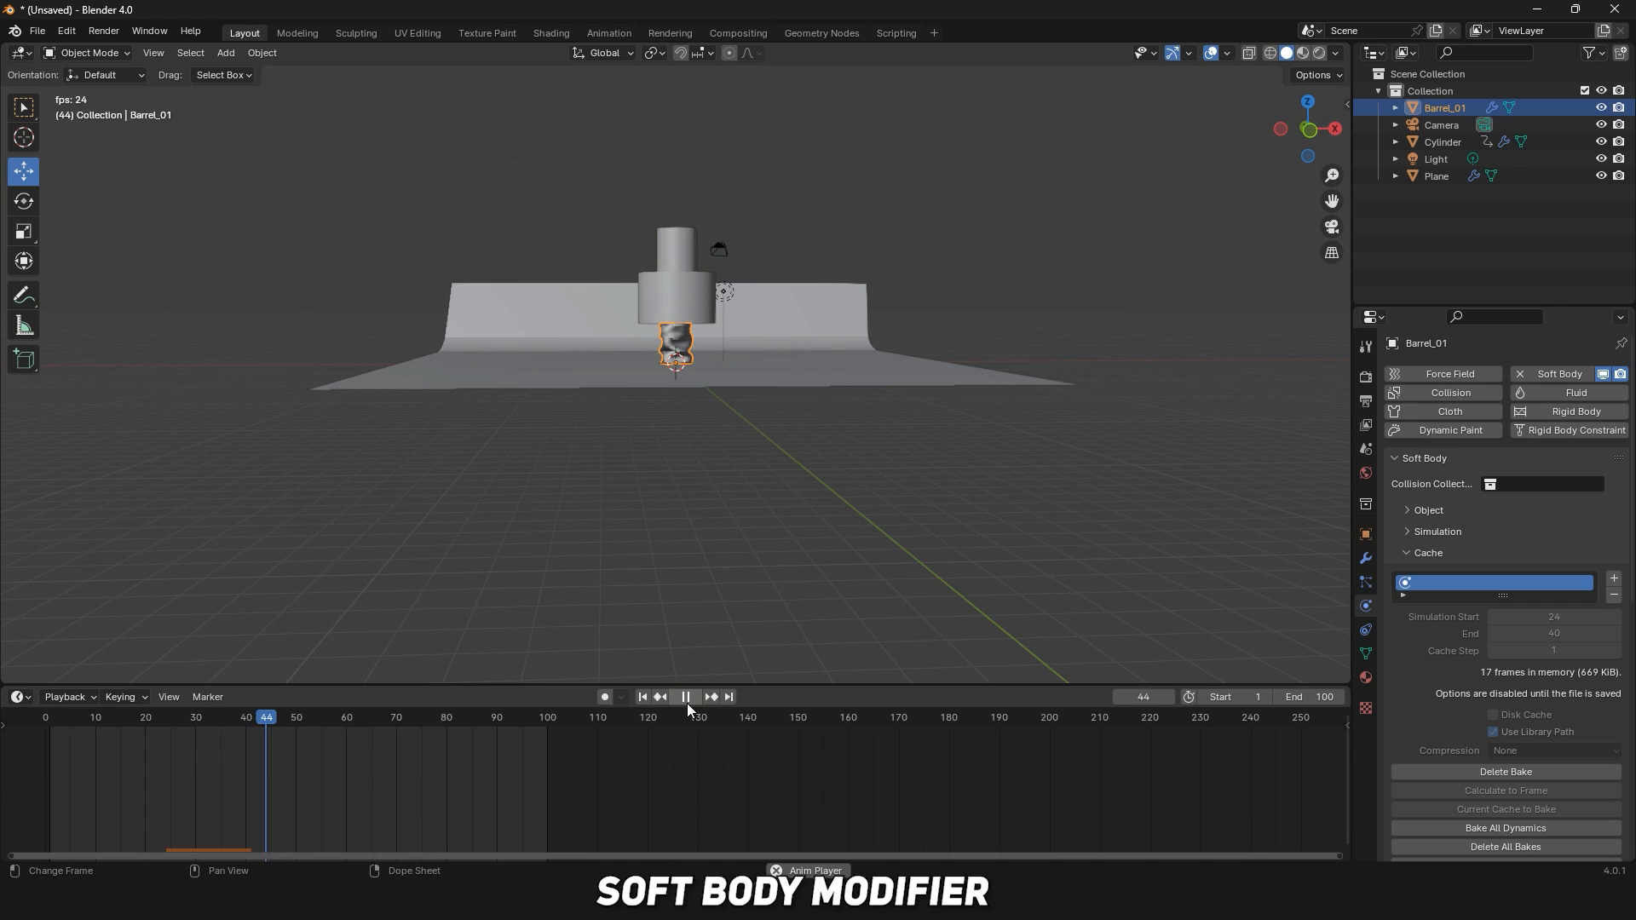
pyautogui.click(687, 701)
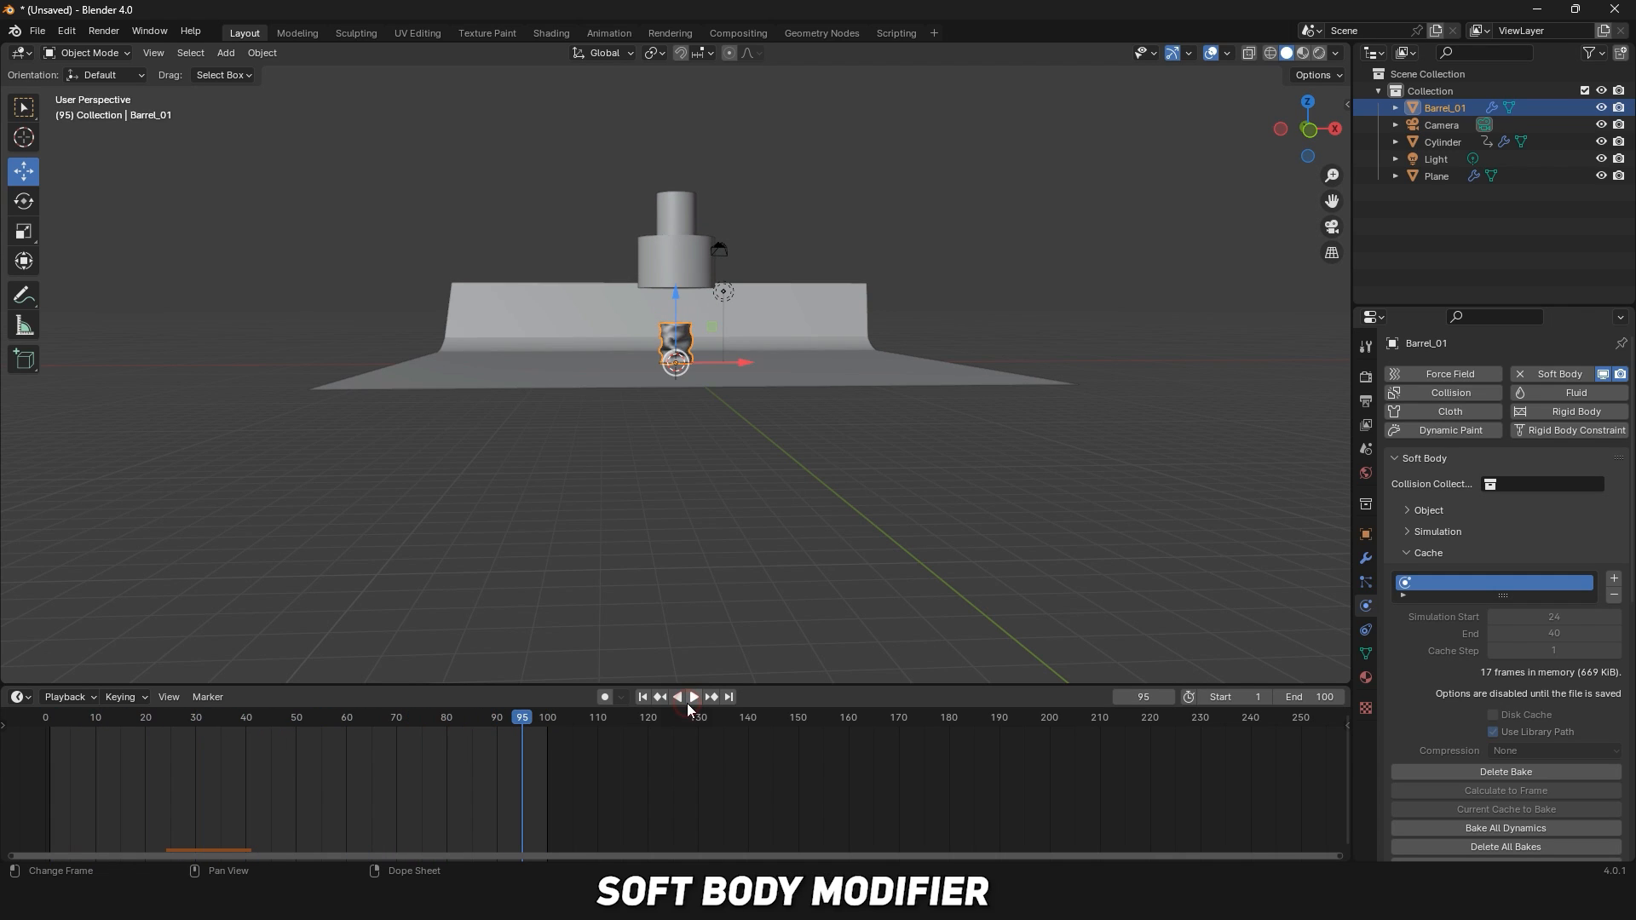
pyautogui.scroll(6, 687, 305)
pyautogui.moveTo(687, 305); pyautogui.dragTo(665, 294, button='middle')
# Add a Subdivision Surface modifier with 2 viewport levels below the barrel's Softbody modifier.
pyautogui.click(1366, 559)
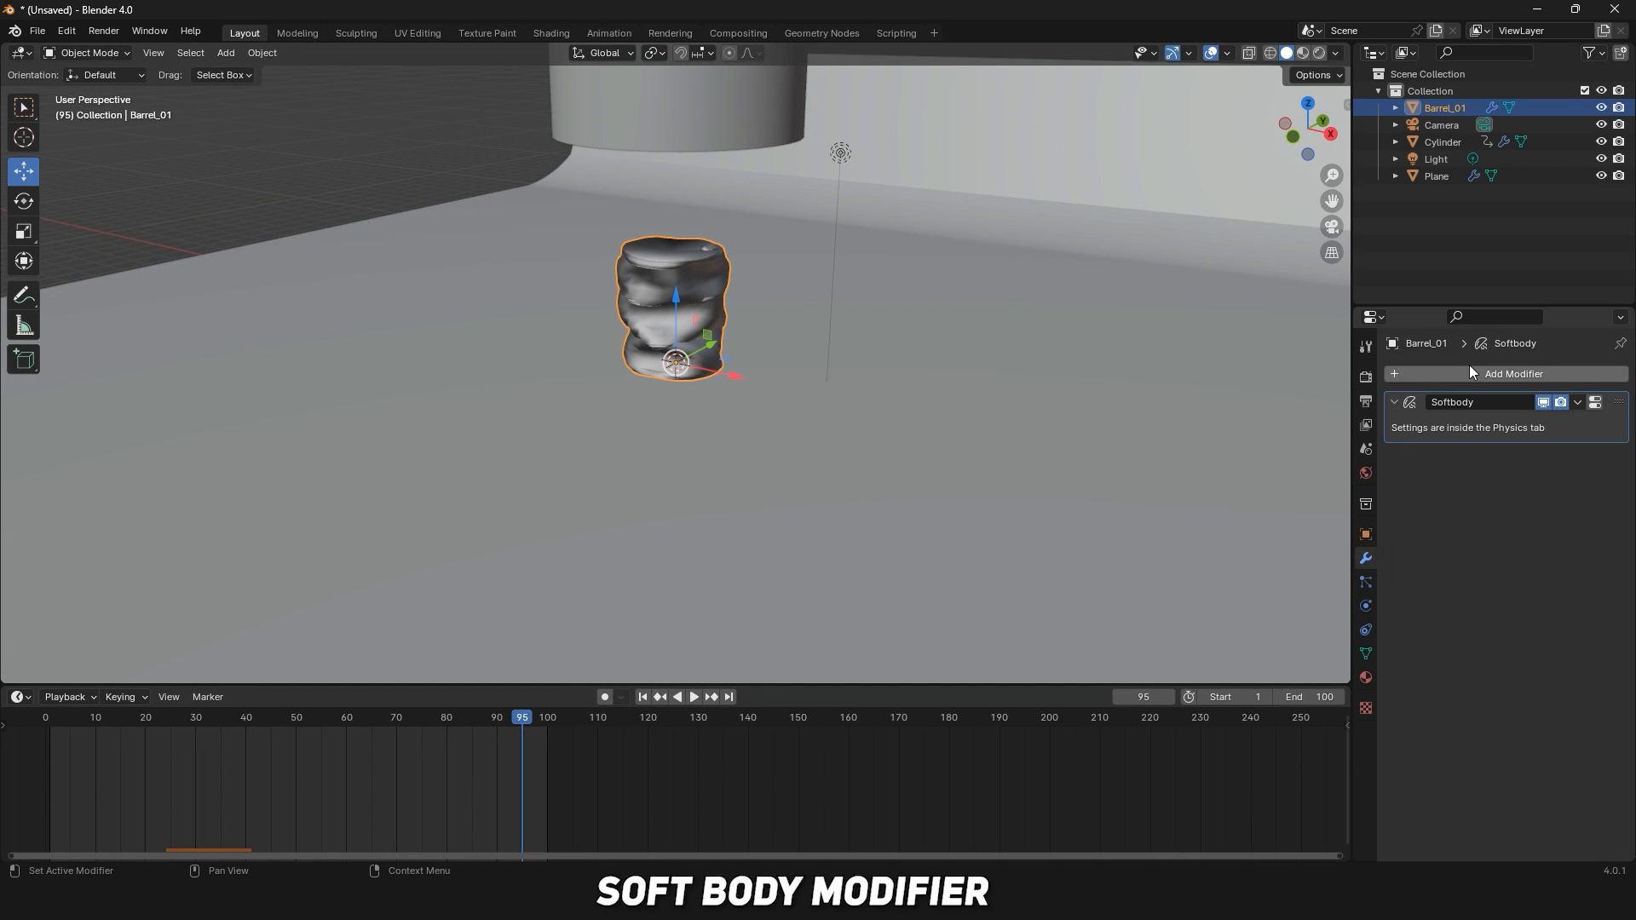
pyautogui.click(1527, 375)
pyautogui.click(1441, 375)
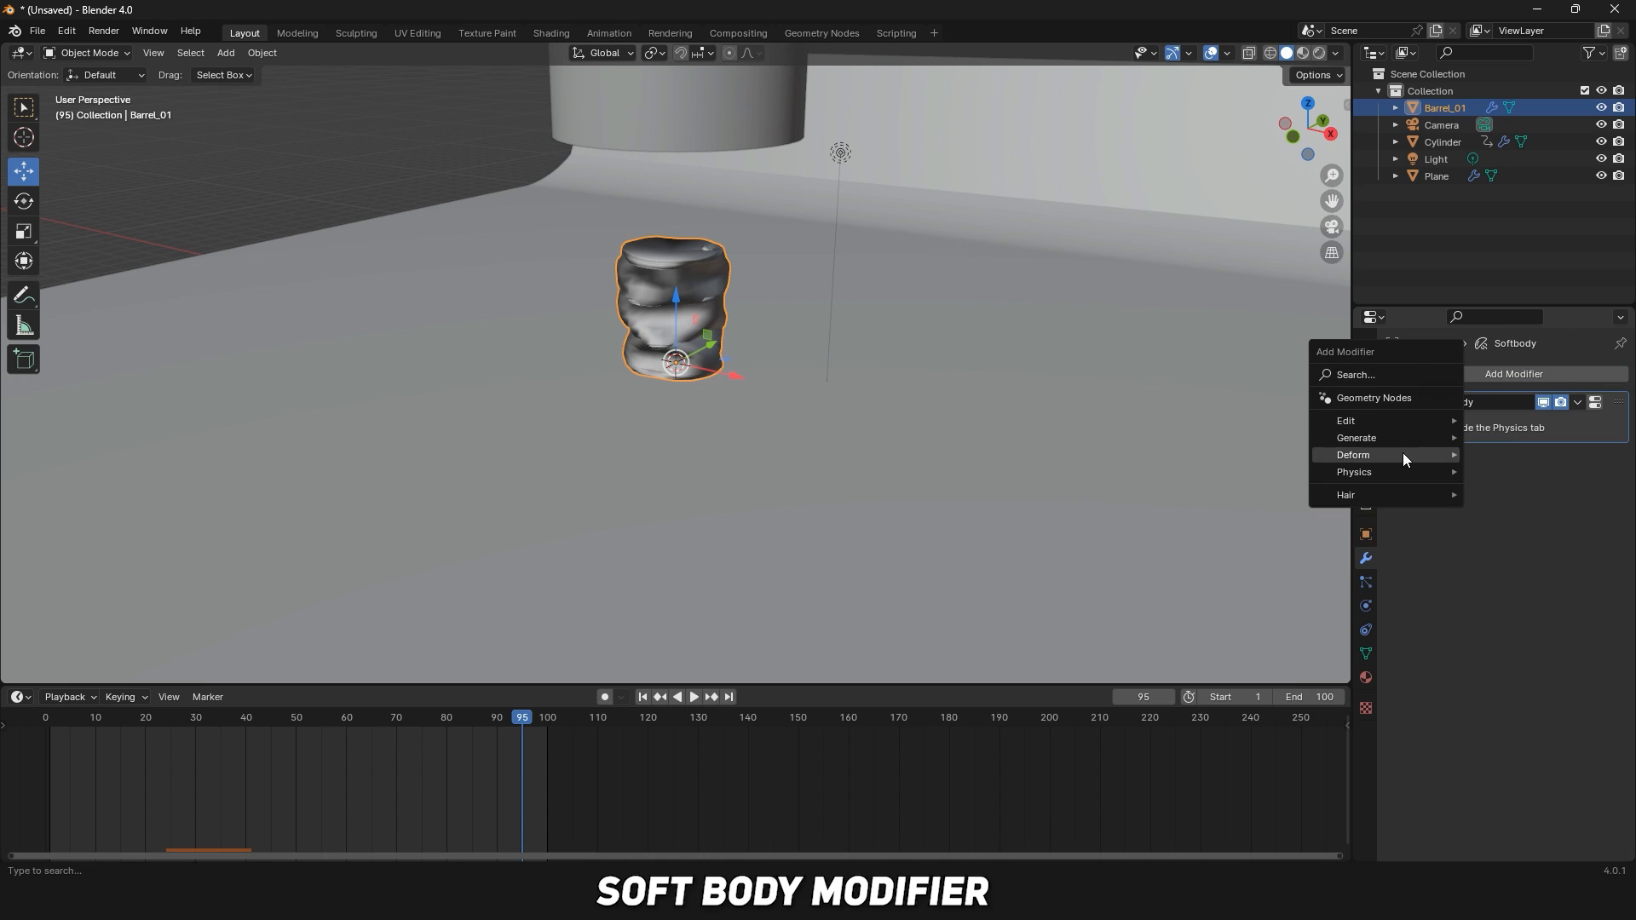
pyautogui.moveTo(1408, 438)
pyautogui.click(1535, 660)
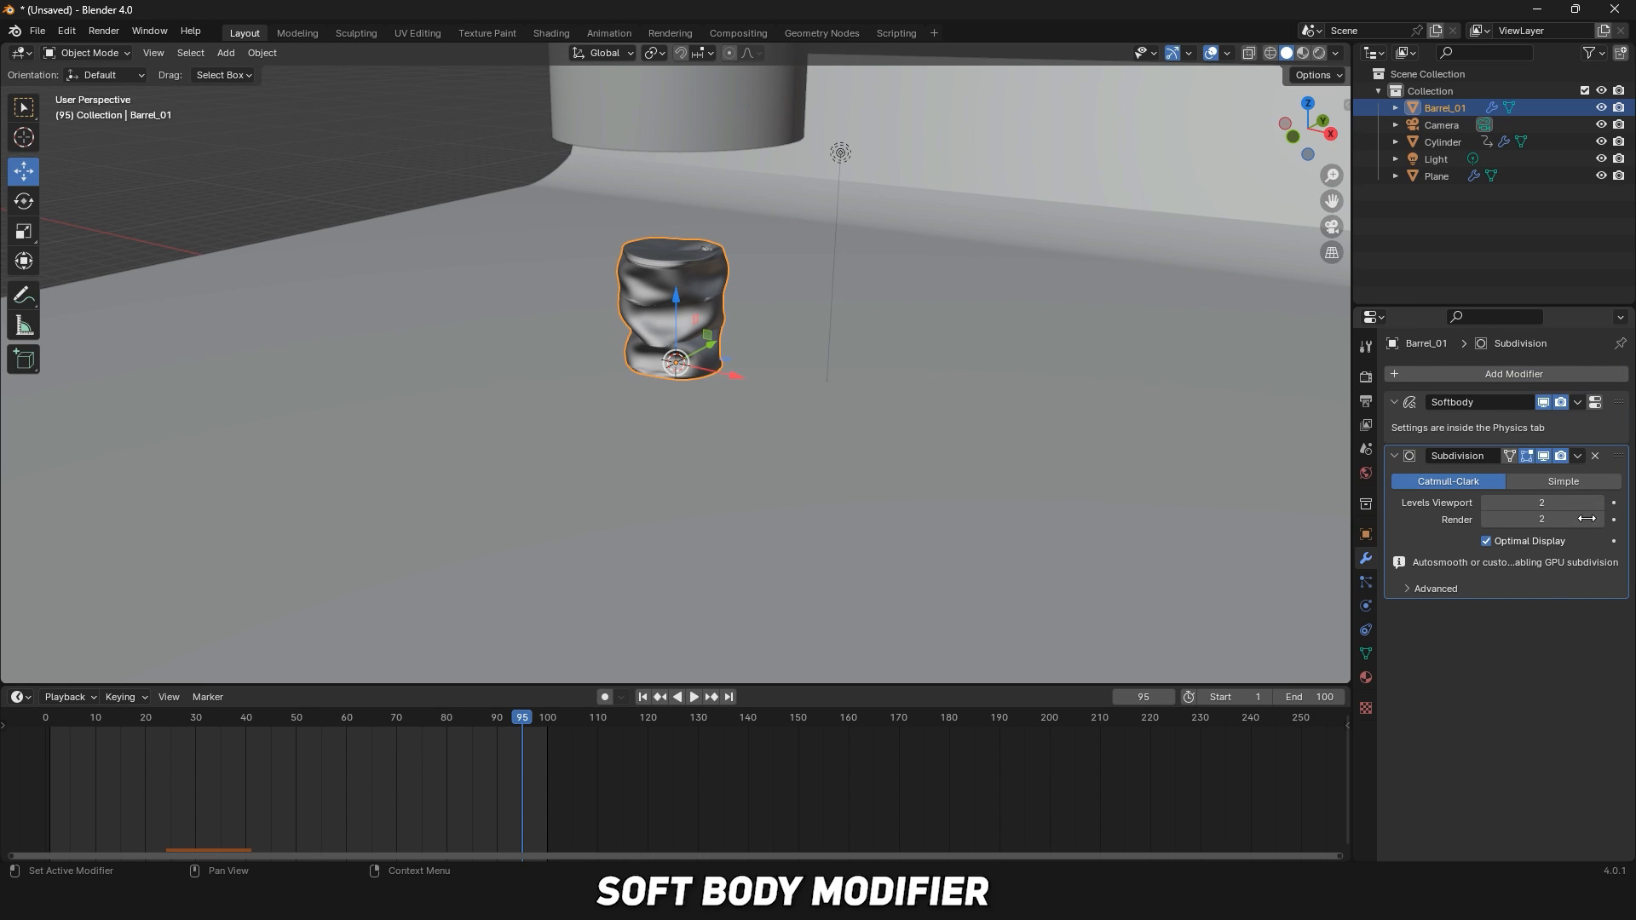
# Replay the press animation with the smoothed barrel from a wider view and render the scene.
pyautogui.hotkey('shift', 'Left')
pyautogui.click(692, 696)
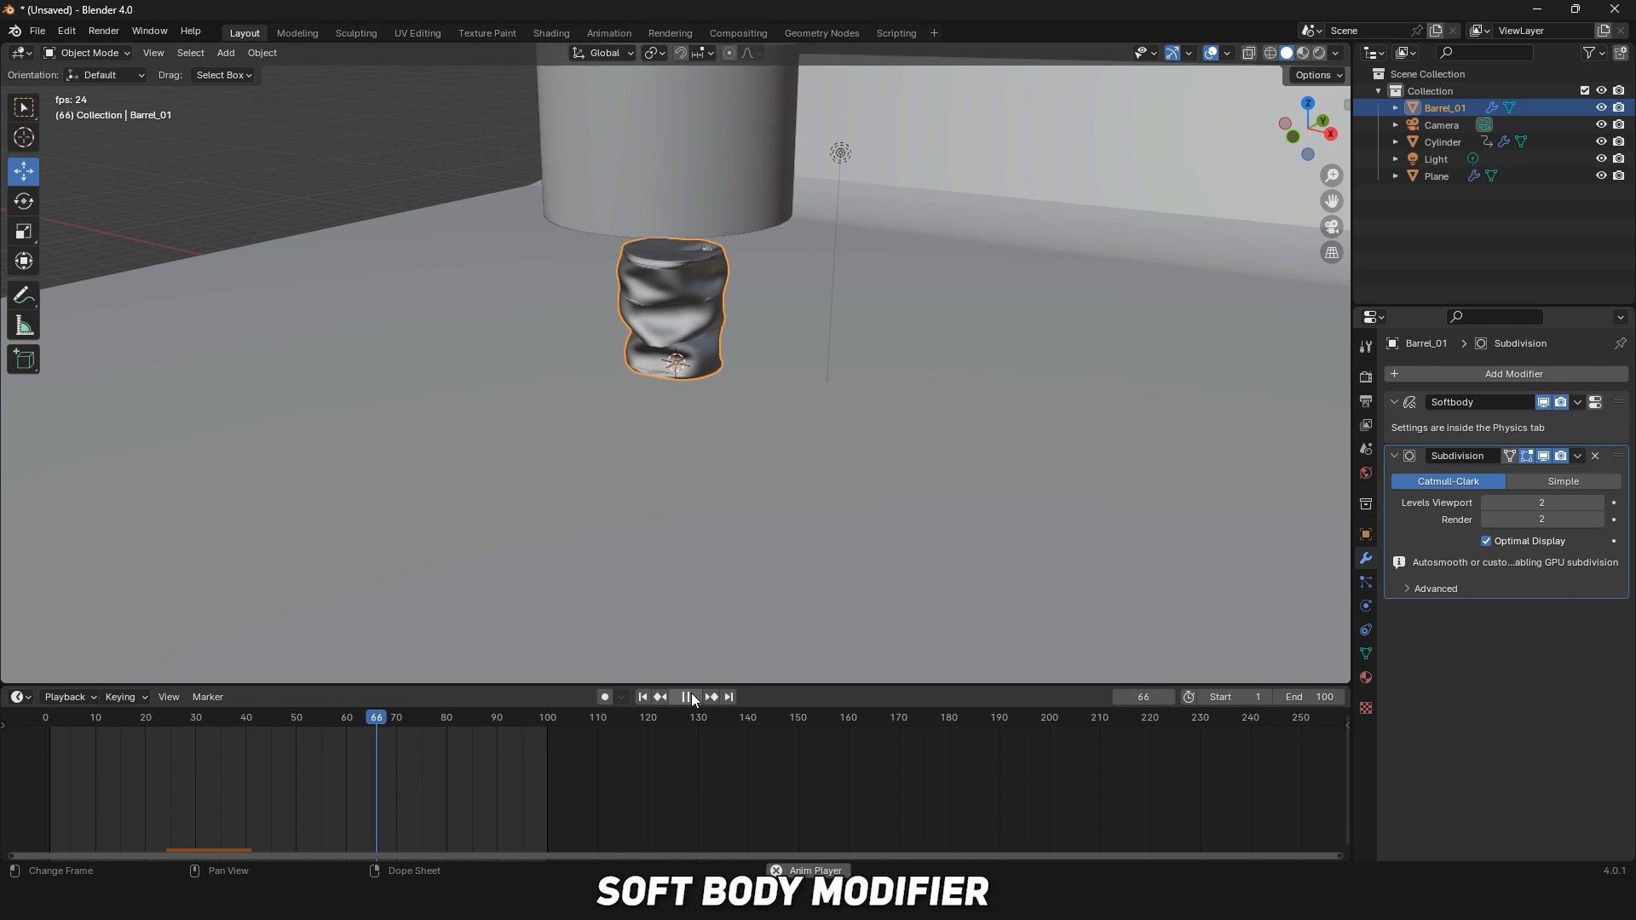
pyautogui.click(692, 695)
pyautogui.moveTo(636, 469); pyautogui.dragTo(698, 447, button='middle')
pyautogui.scroll(-4, 698, 447)
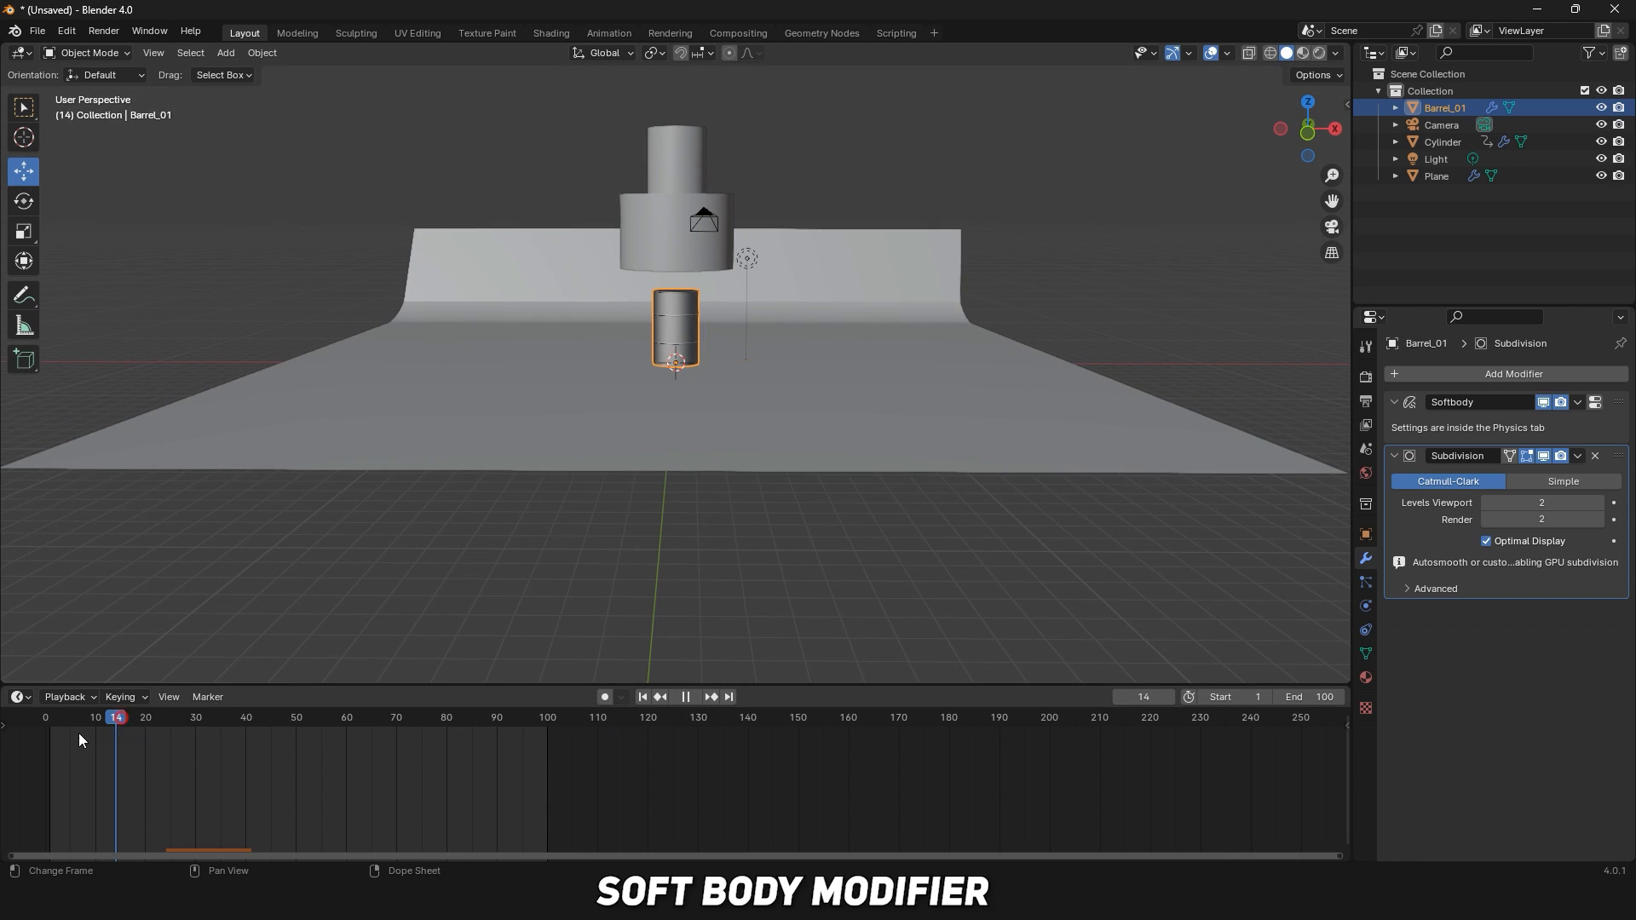
pyautogui.press('F12')
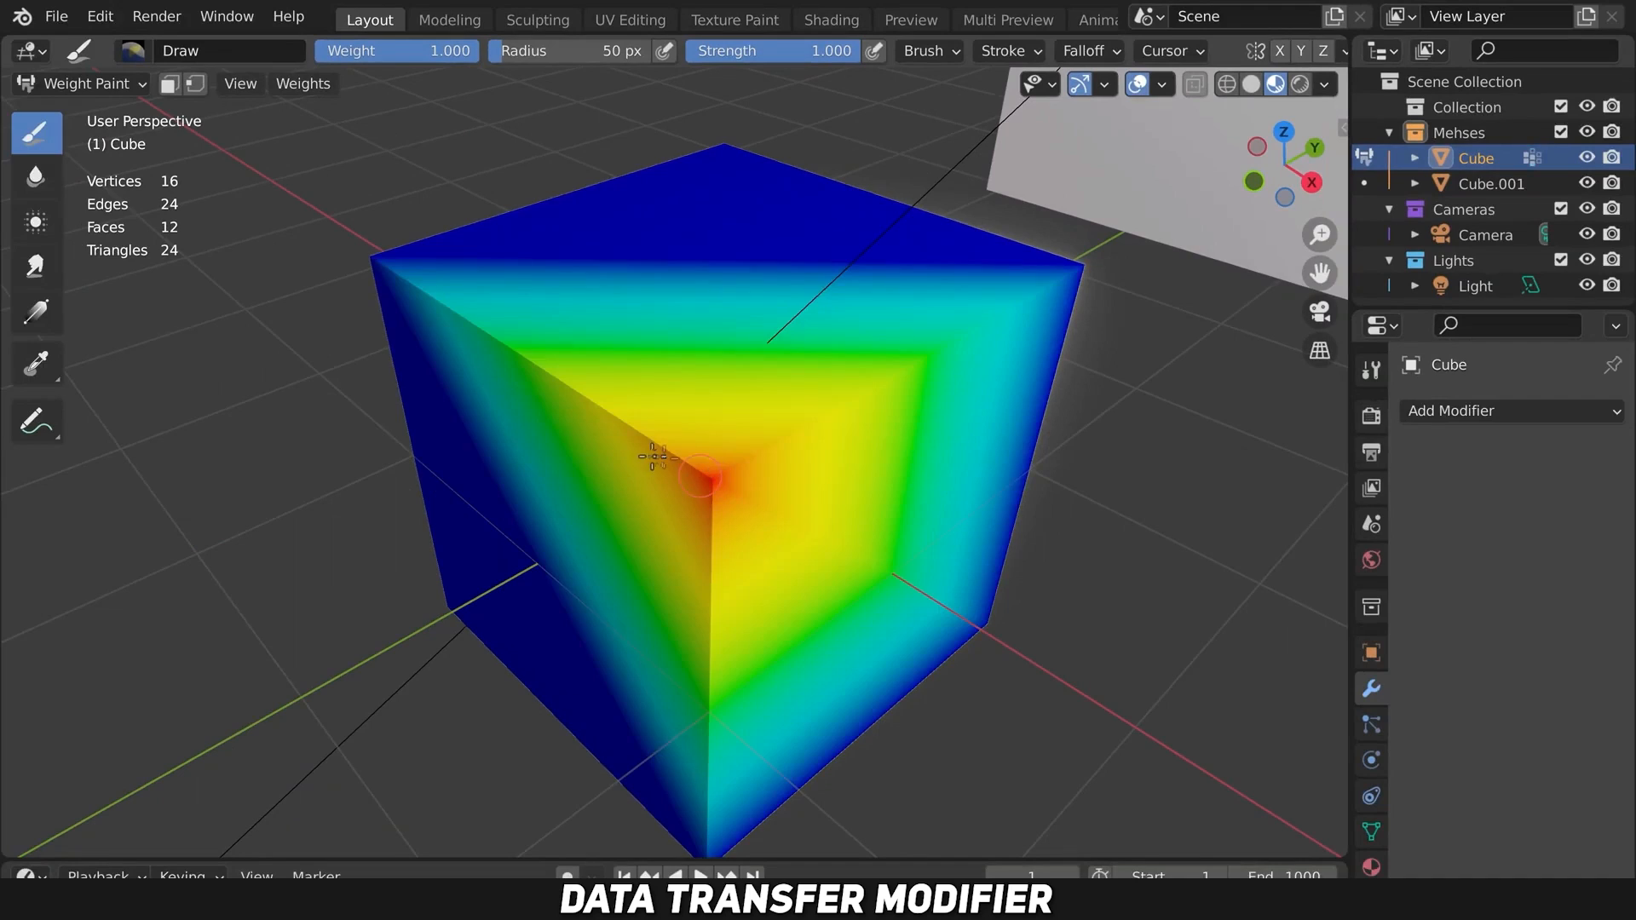
pyautogui.moveTo(653, 457); pyautogui.dragTo(685, 470, button='middle')
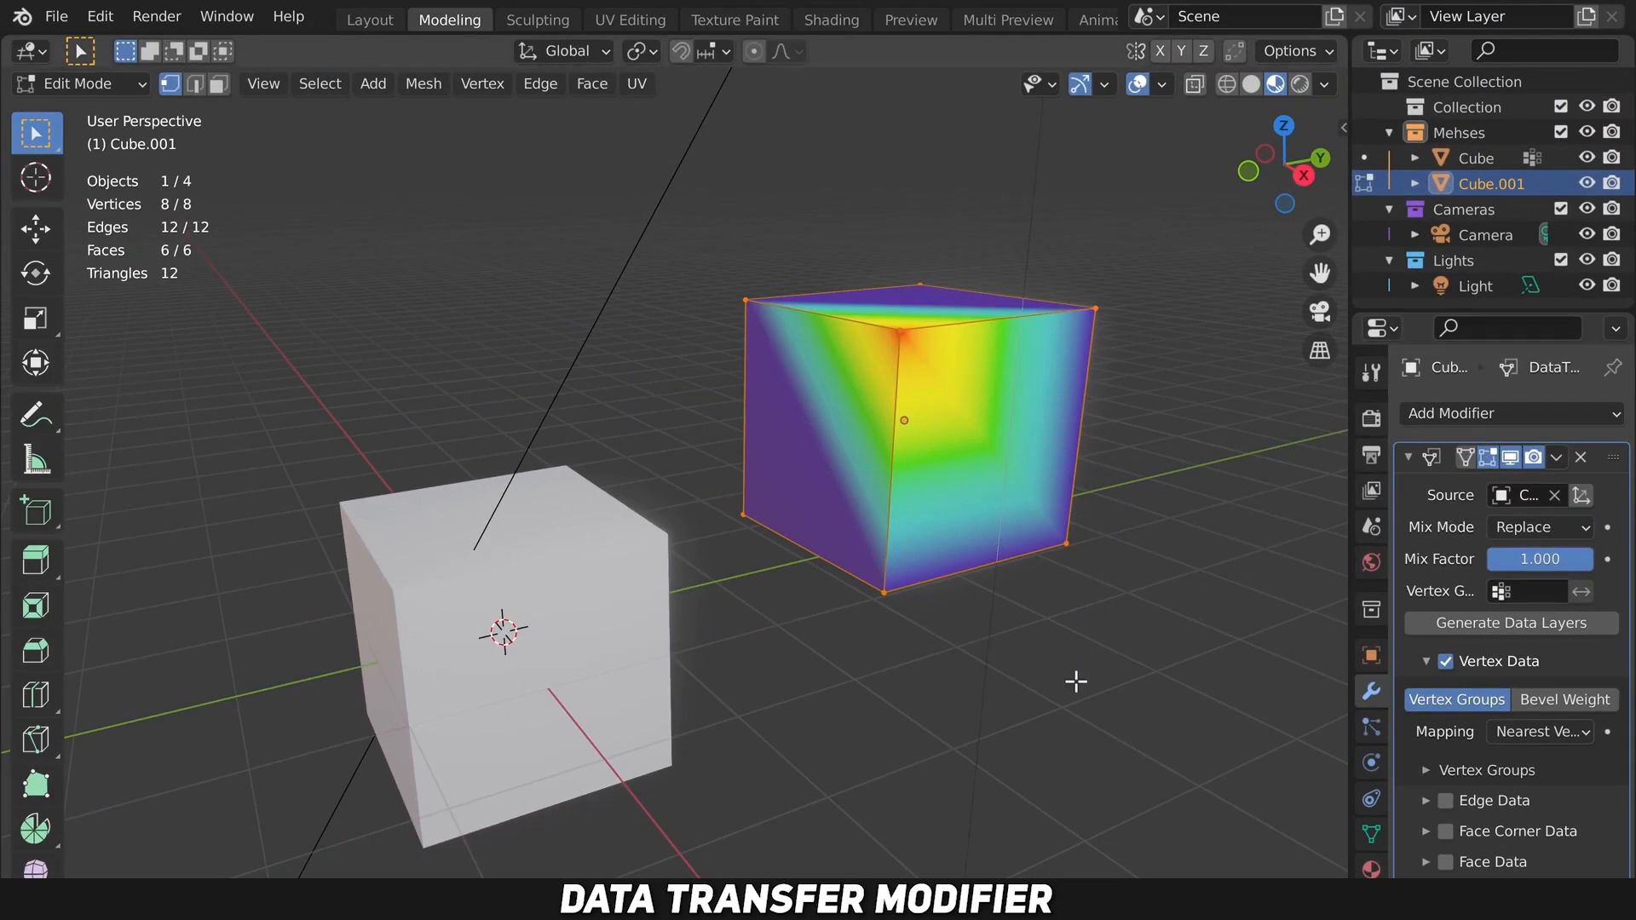
pyautogui.moveTo(916, 651); pyautogui.dragTo(895, 577, button='middle')
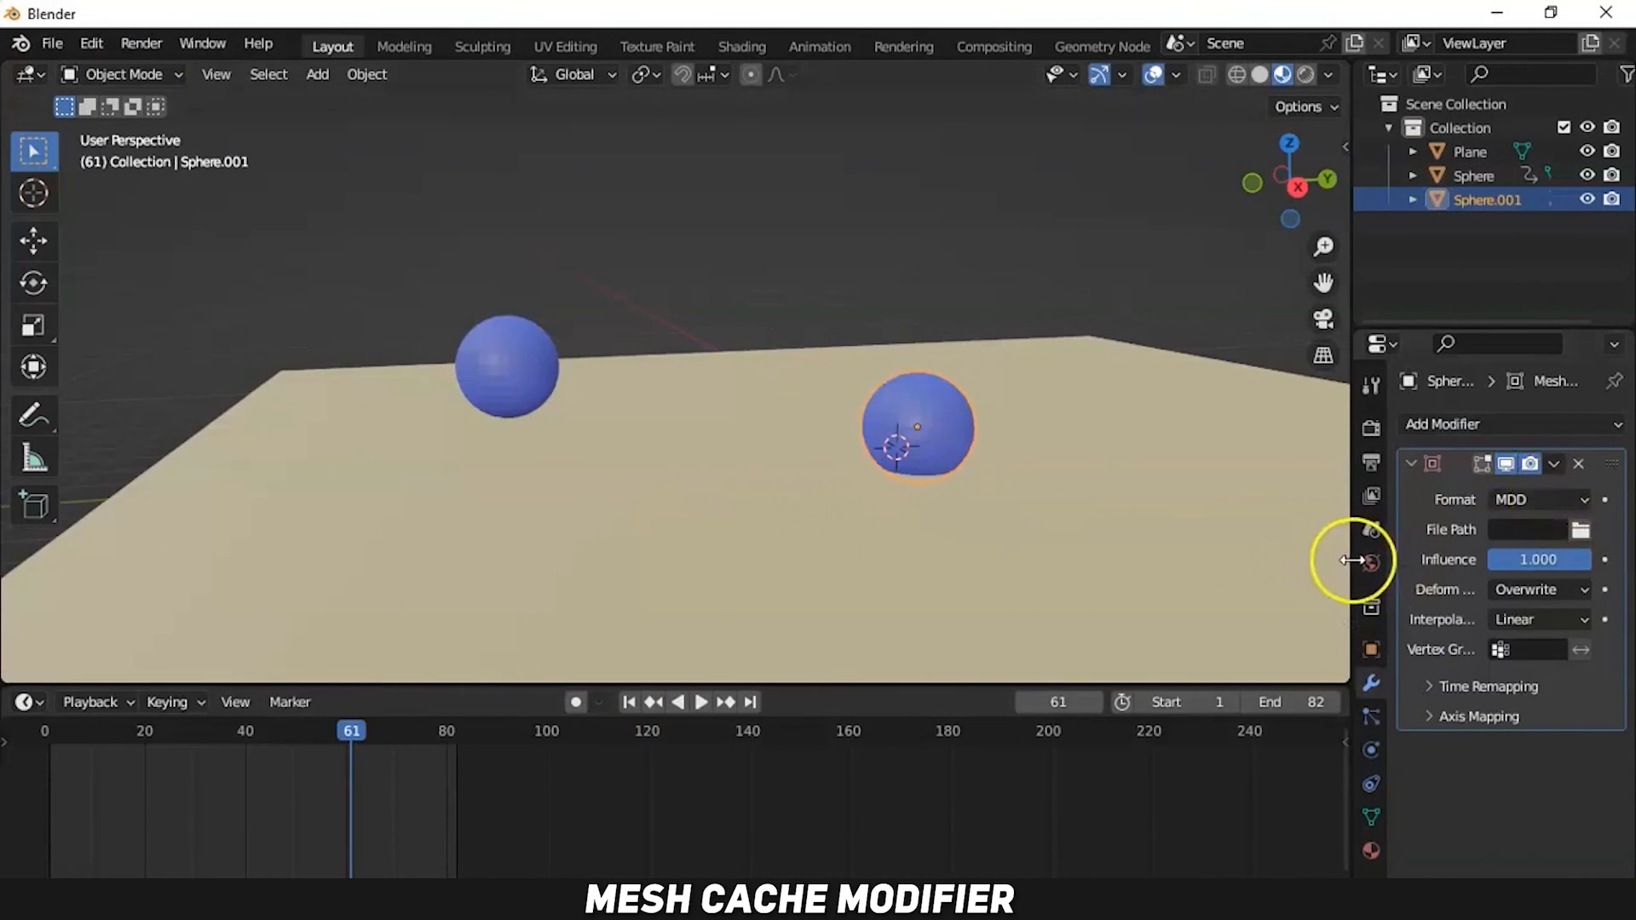
# Load the MDD cache file into the second sphere's Mesh Cache modifier and set its interpolation to Linear.
pyautogui.moveTo(1235, 563); pyautogui.dragTo(1226, 563)
pyautogui.click(85, 73)
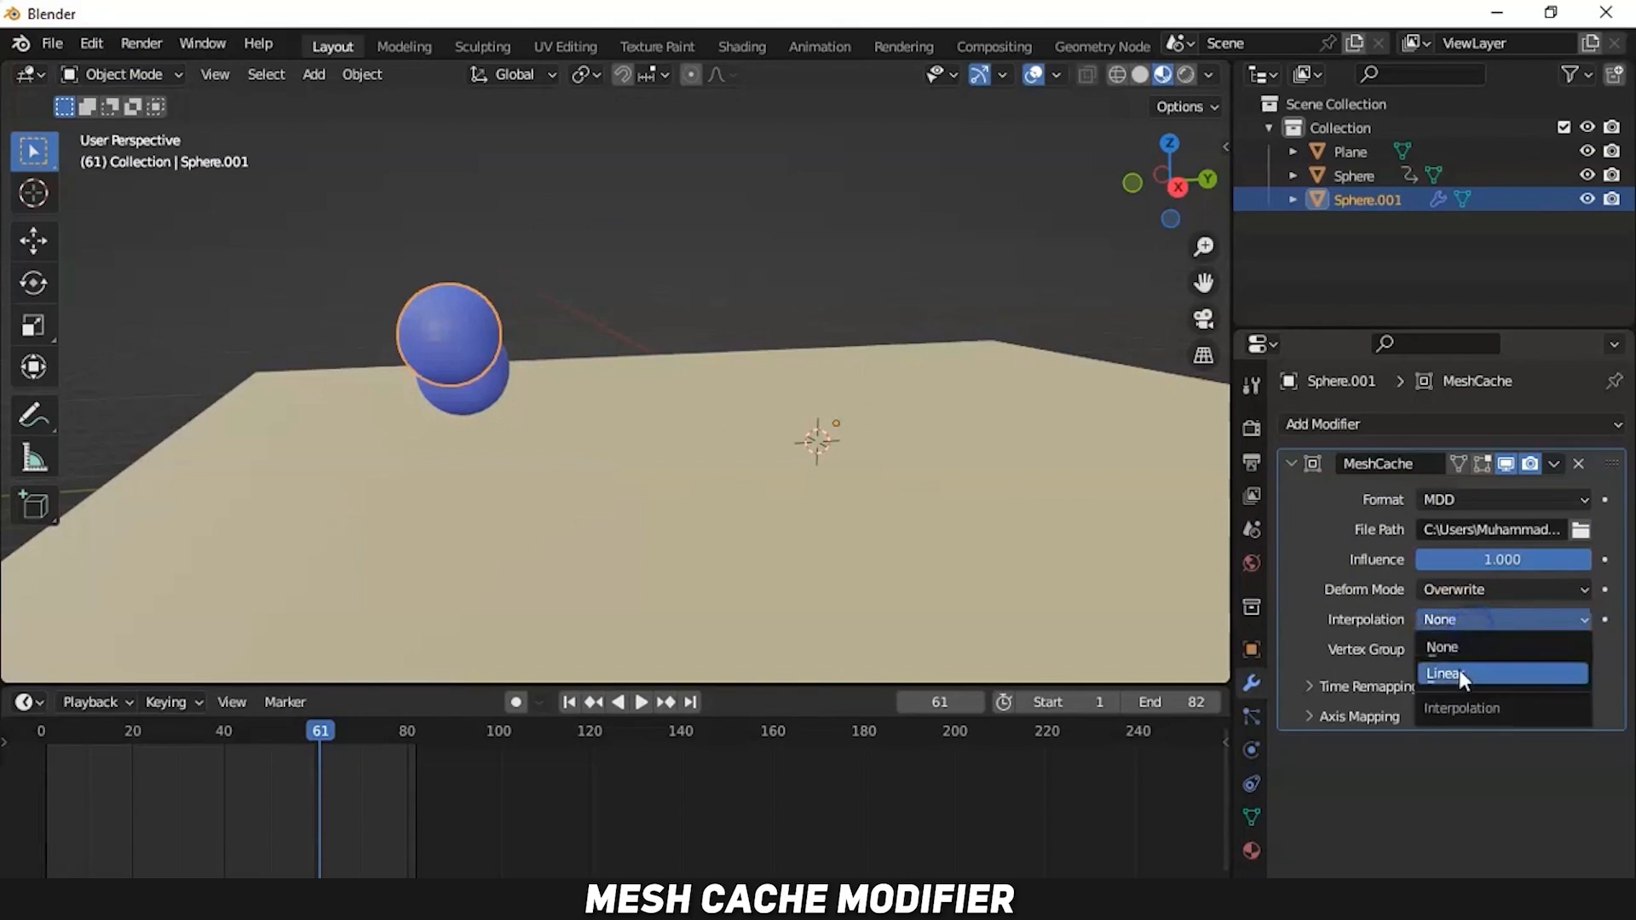
pyautogui.click(1459, 670)
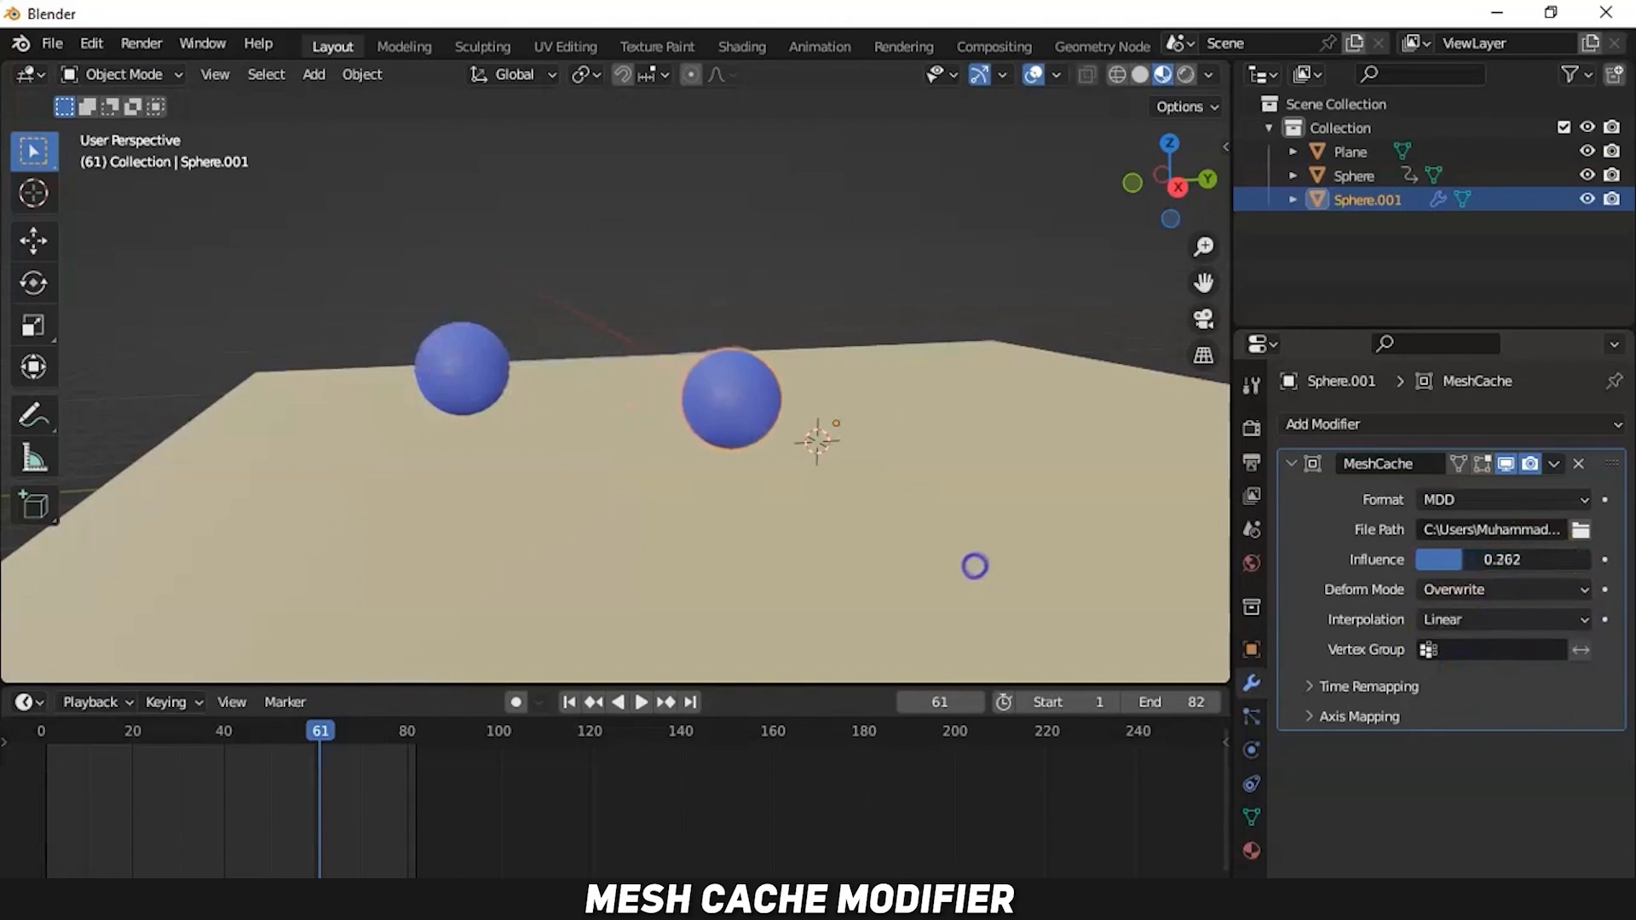
# Play the animation while varying the Mesh Cache influence, raising it to about 0.342 and finally to 1.000.
pyautogui.press('space')
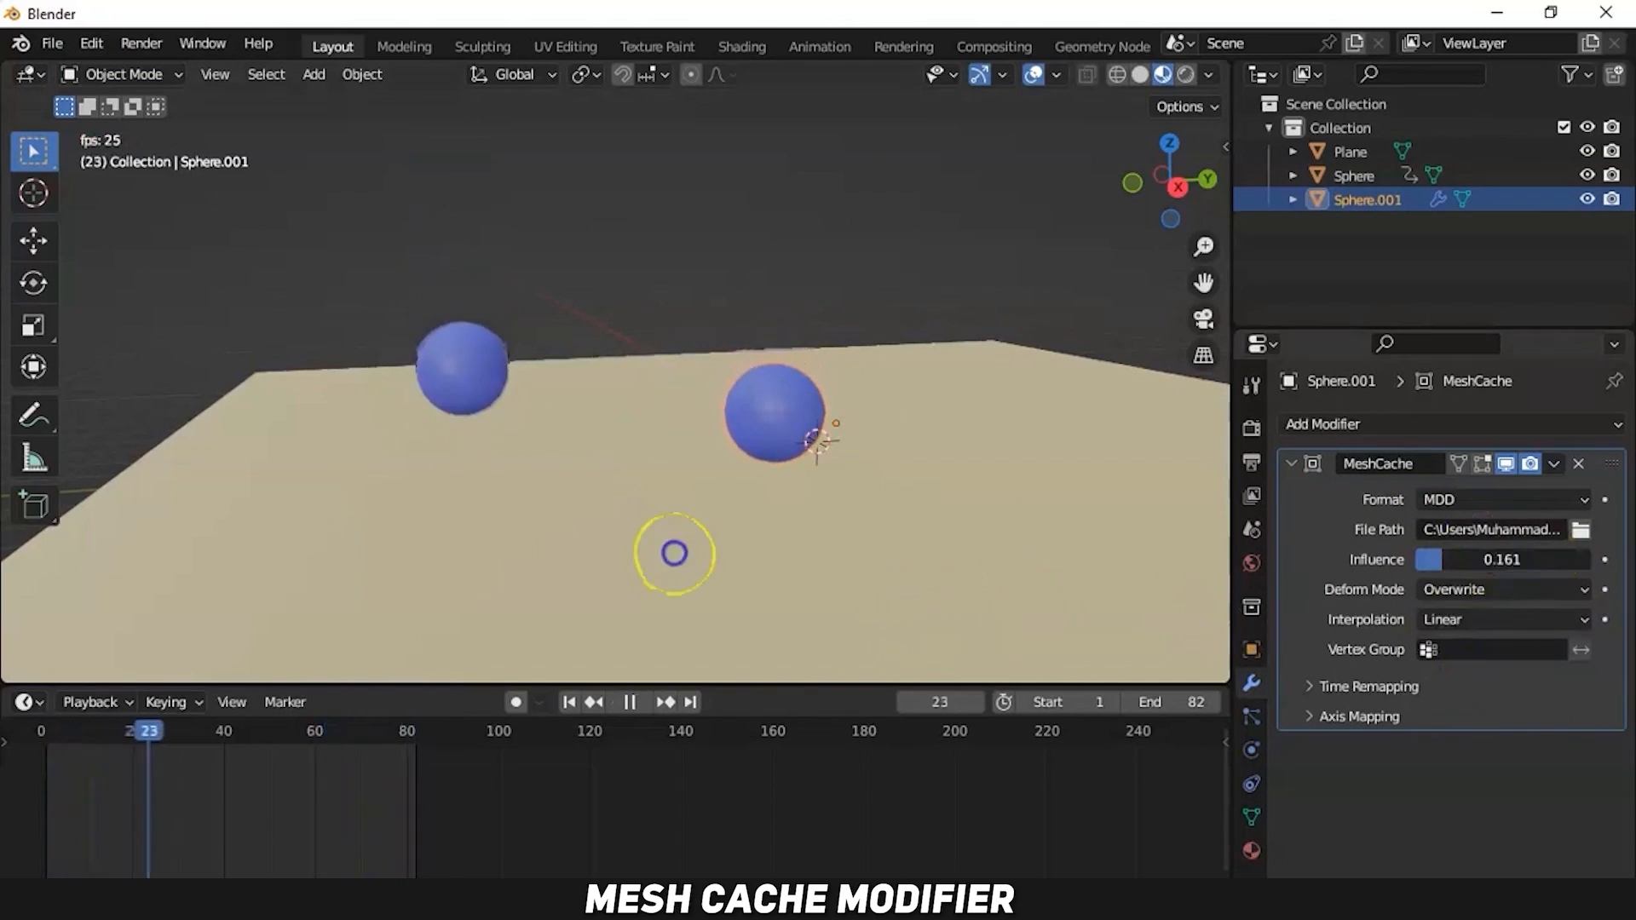
pyautogui.moveTo(1445, 560); pyautogui.dragTo(1477, 560)
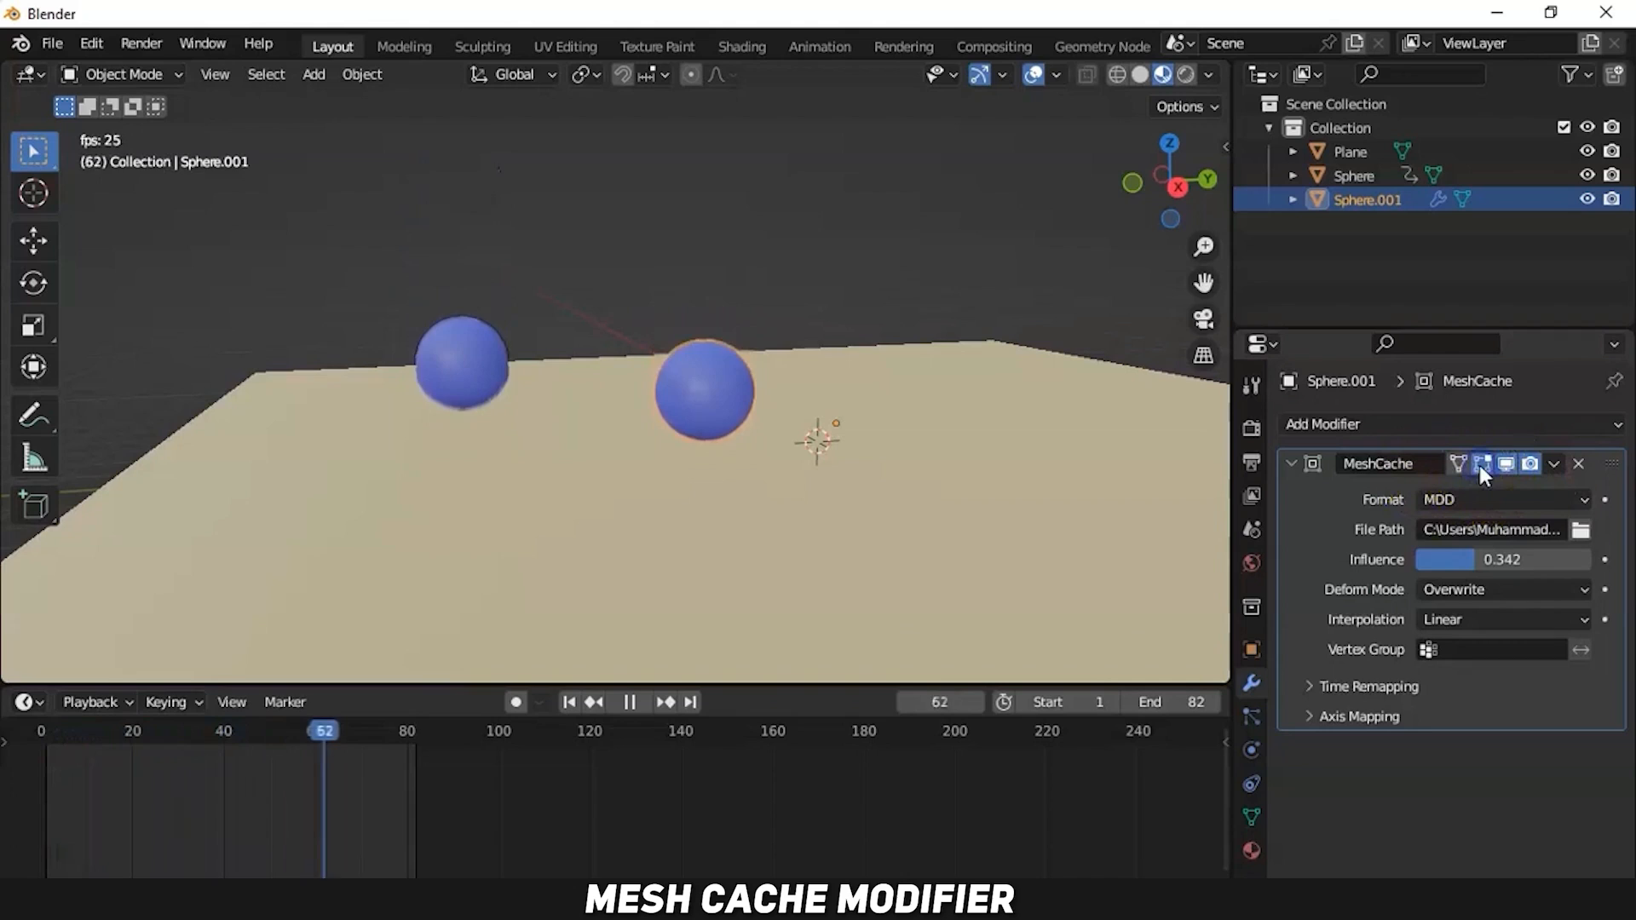
pyautogui.moveTo(1483, 560); pyautogui.dragTo(1542, 560)
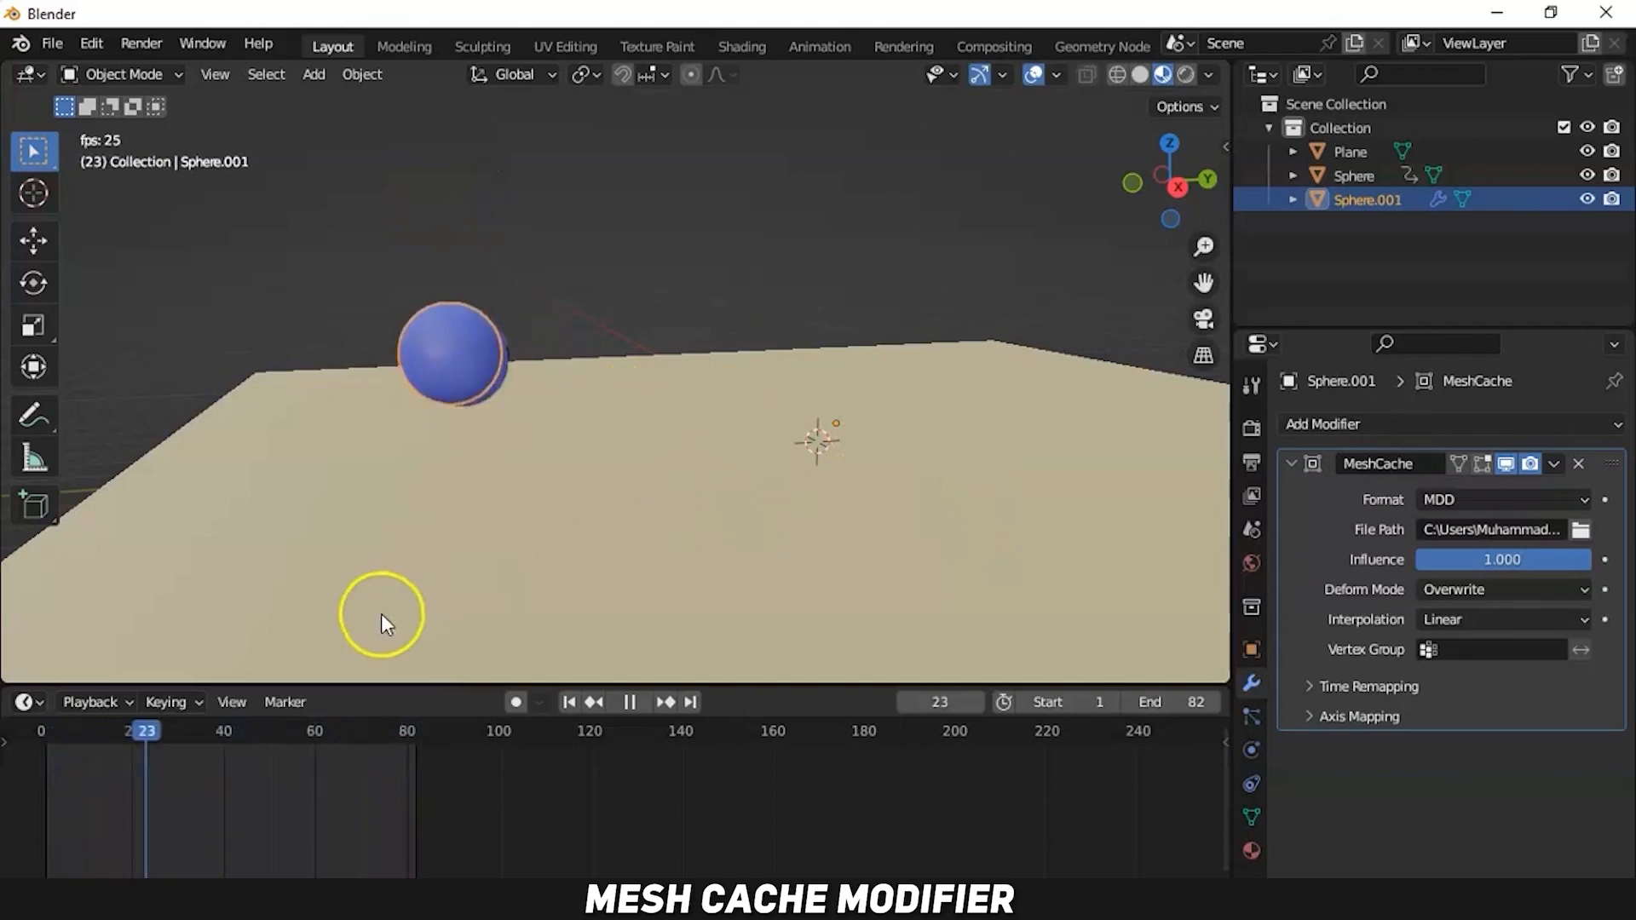
# Try the None interpolation on the Mesh Cache modifier and return it to Linear.
pyautogui.click(1489, 620)
pyautogui.click(1455, 649)
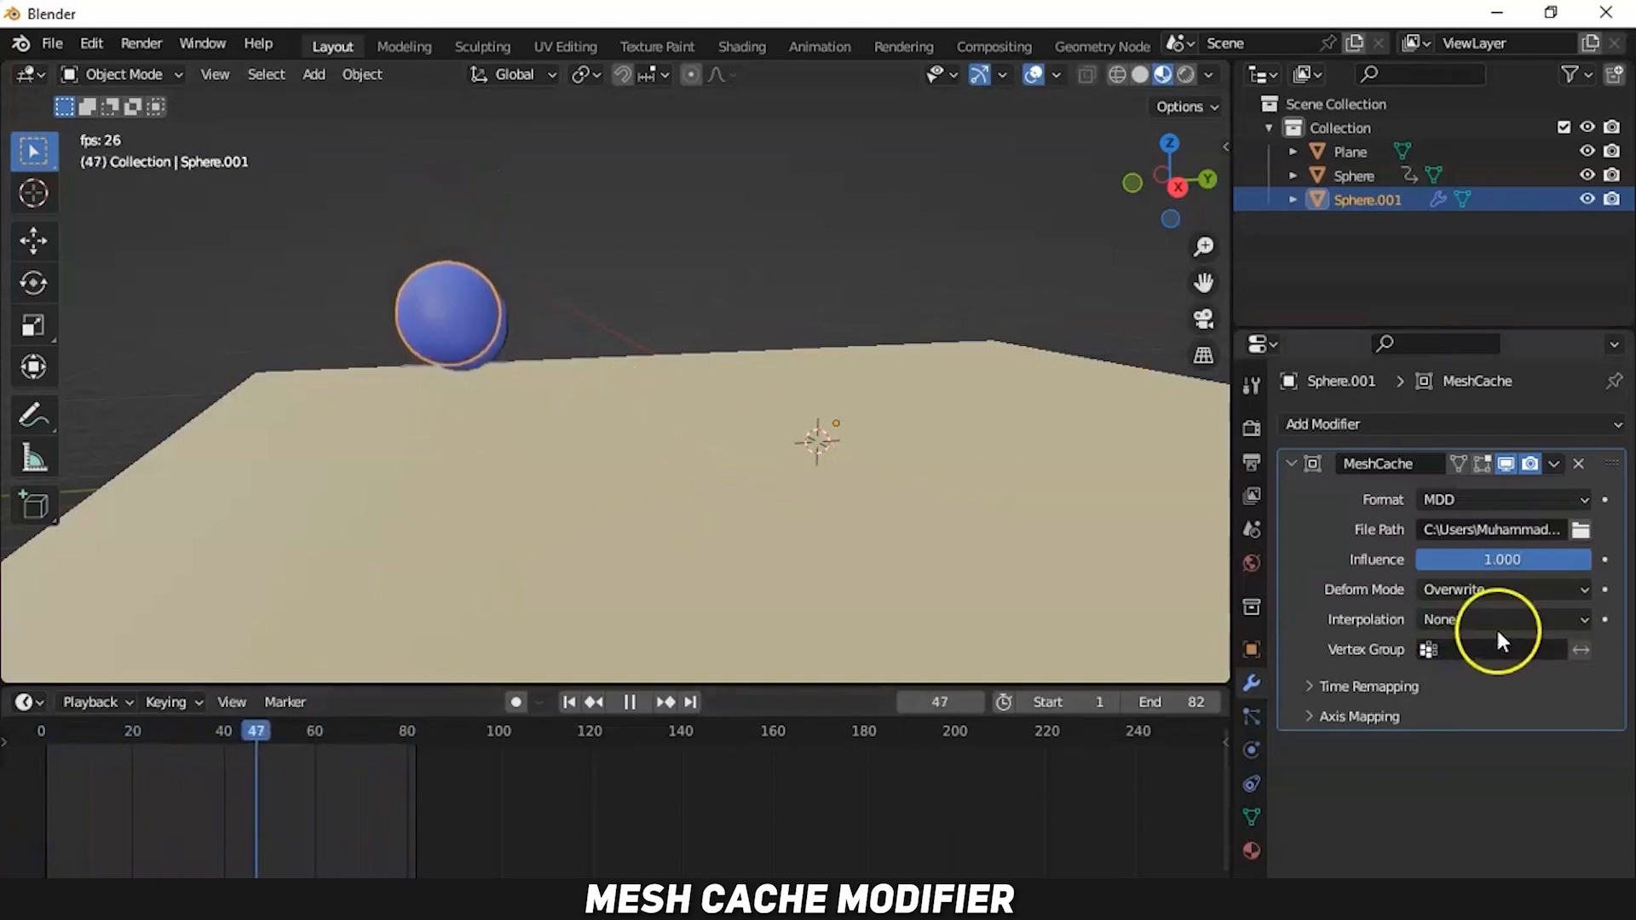
pyautogui.click(1496, 620)
pyautogui.click(1459, 674)
# Set the Mesh Cache deform mode to Integrate and check the available cache file formats.
pyautogui.click(1497, 589)
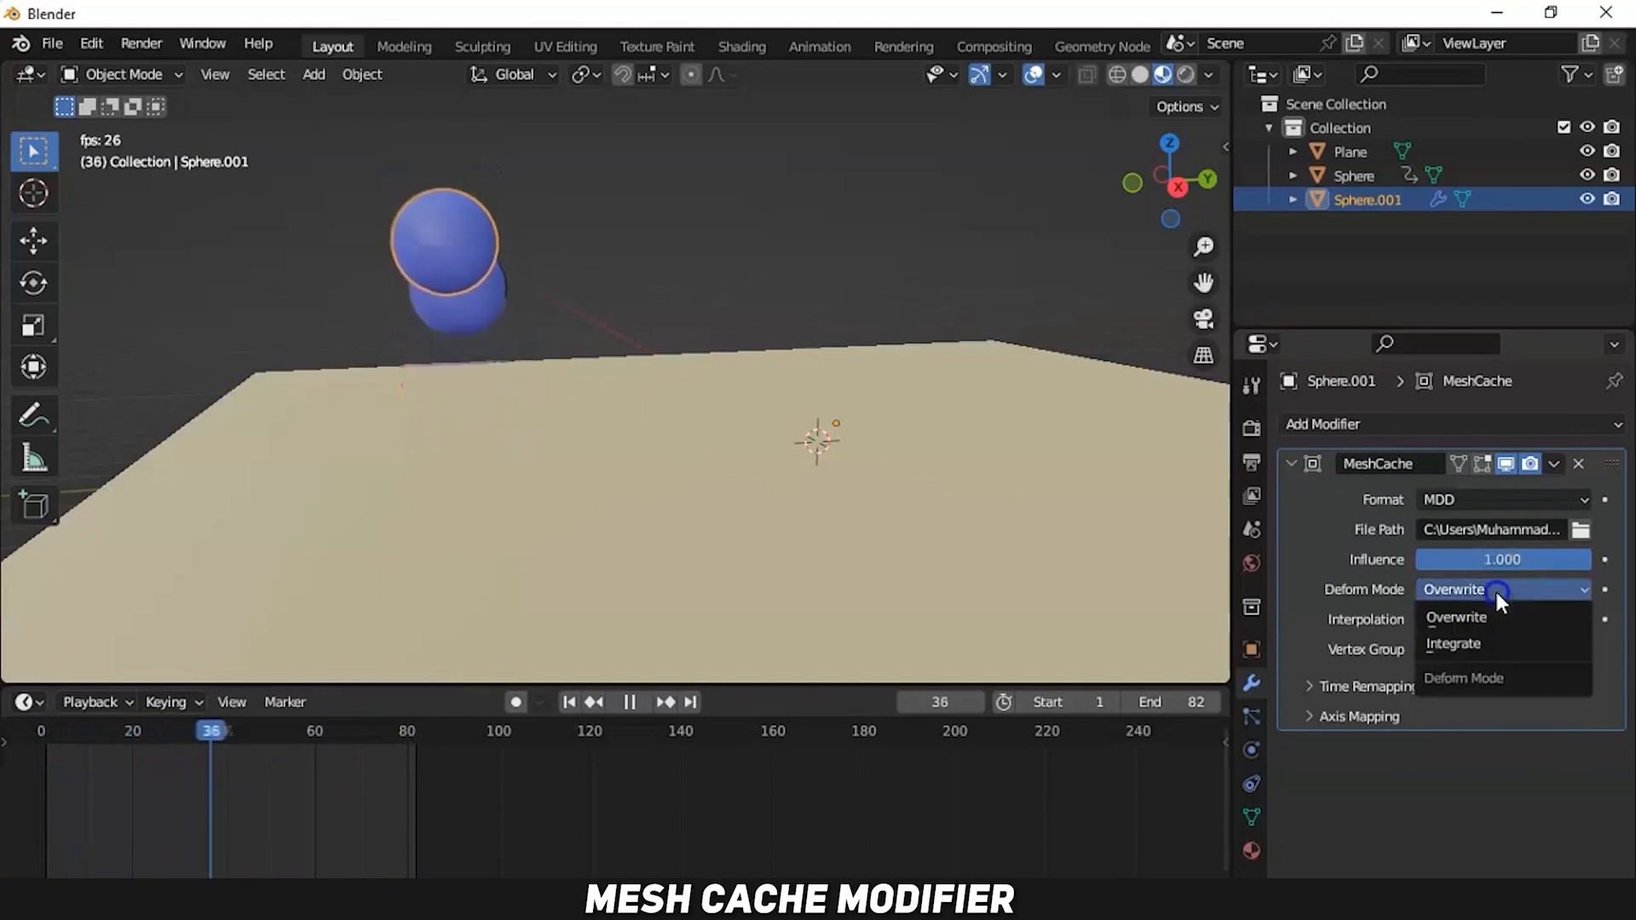
pyautogui.click(1472, 643)
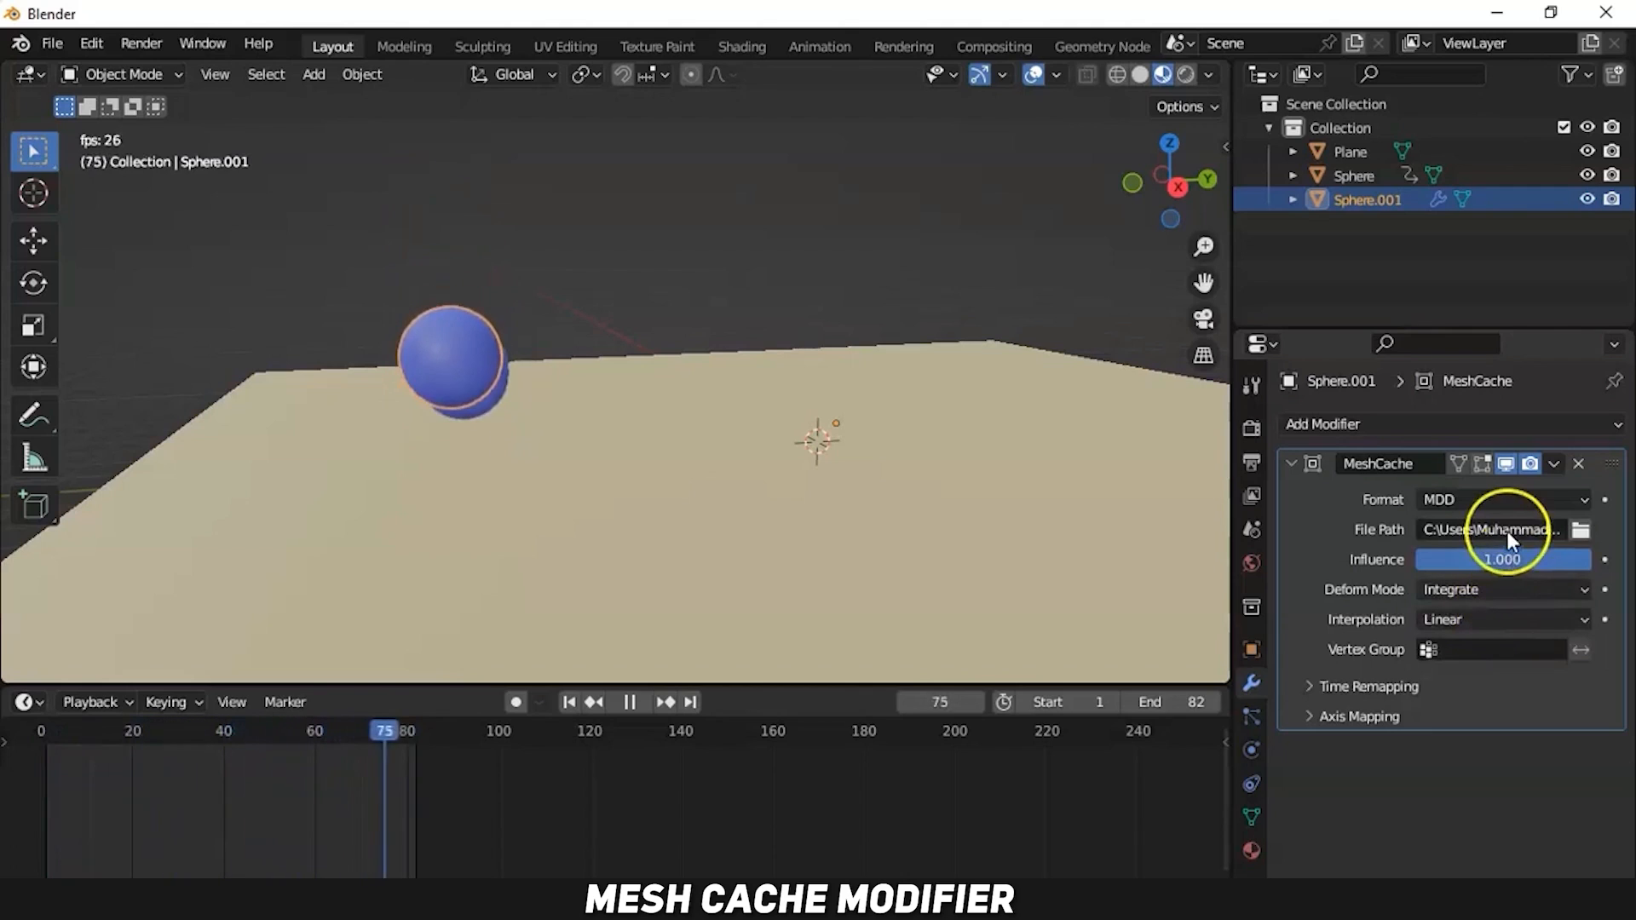
pyautogui.click(1506, 501)
pyautogui.click(1453, 554)
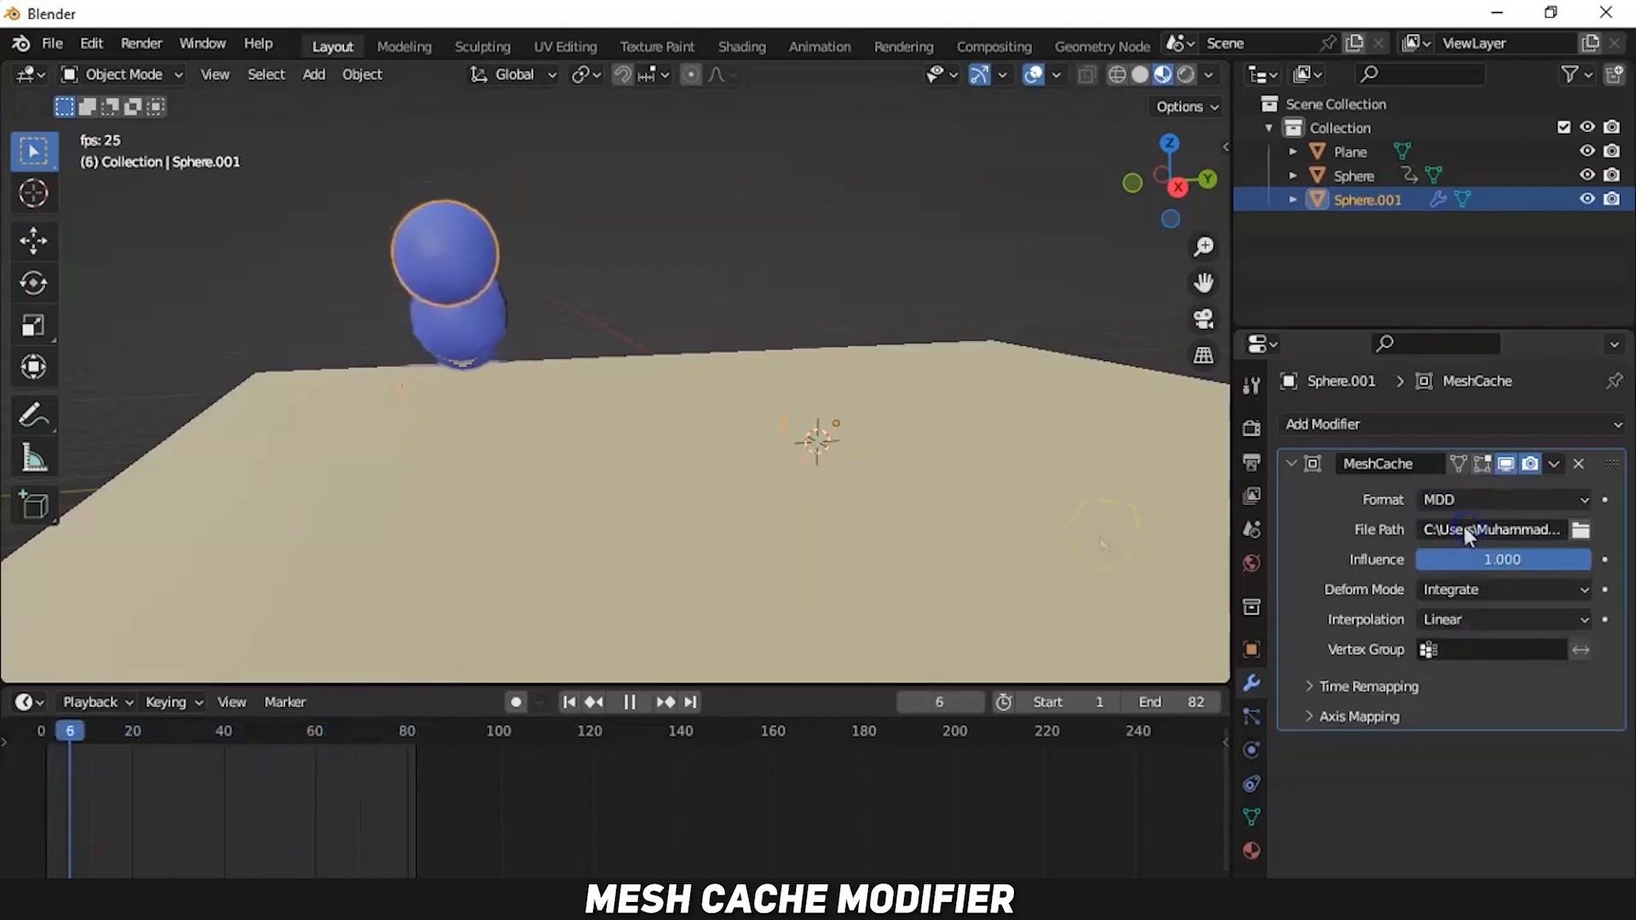
pyautogui.click(1406, 502)
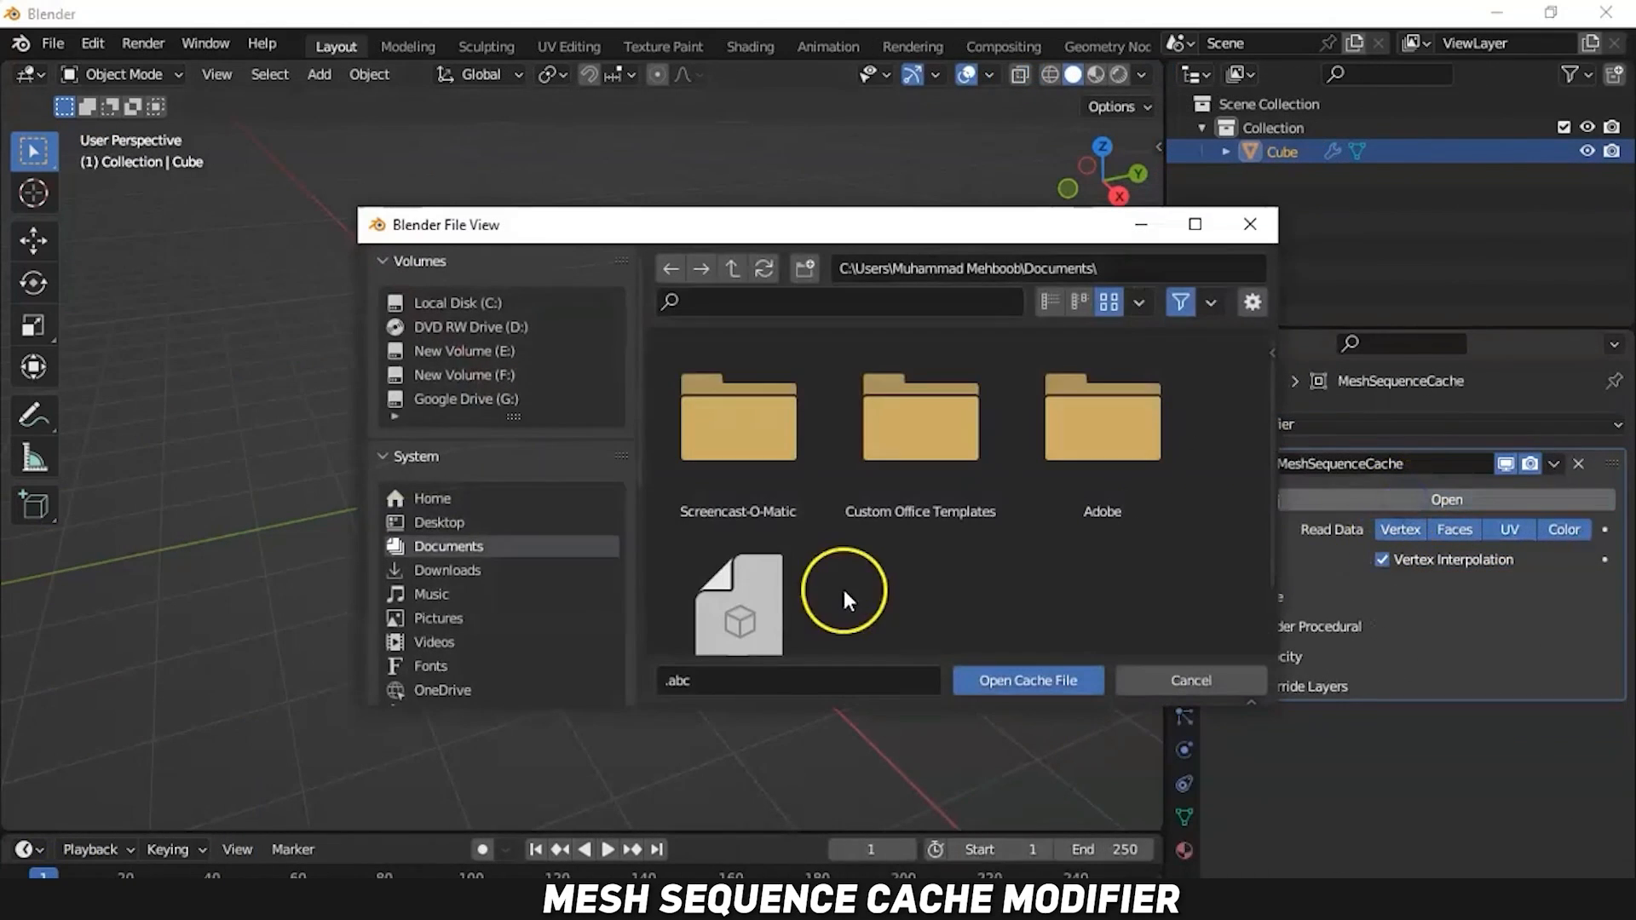
# Load Dr. Dyin Final.abc into the cube's Mesh Sequence Cache modifier with object path /Armature/Icosphere_008/Icosphere_009.
pyautogui.click(759, 534)
pyautogui.click(1073, 682)
pyautogui.click(1542, 565)
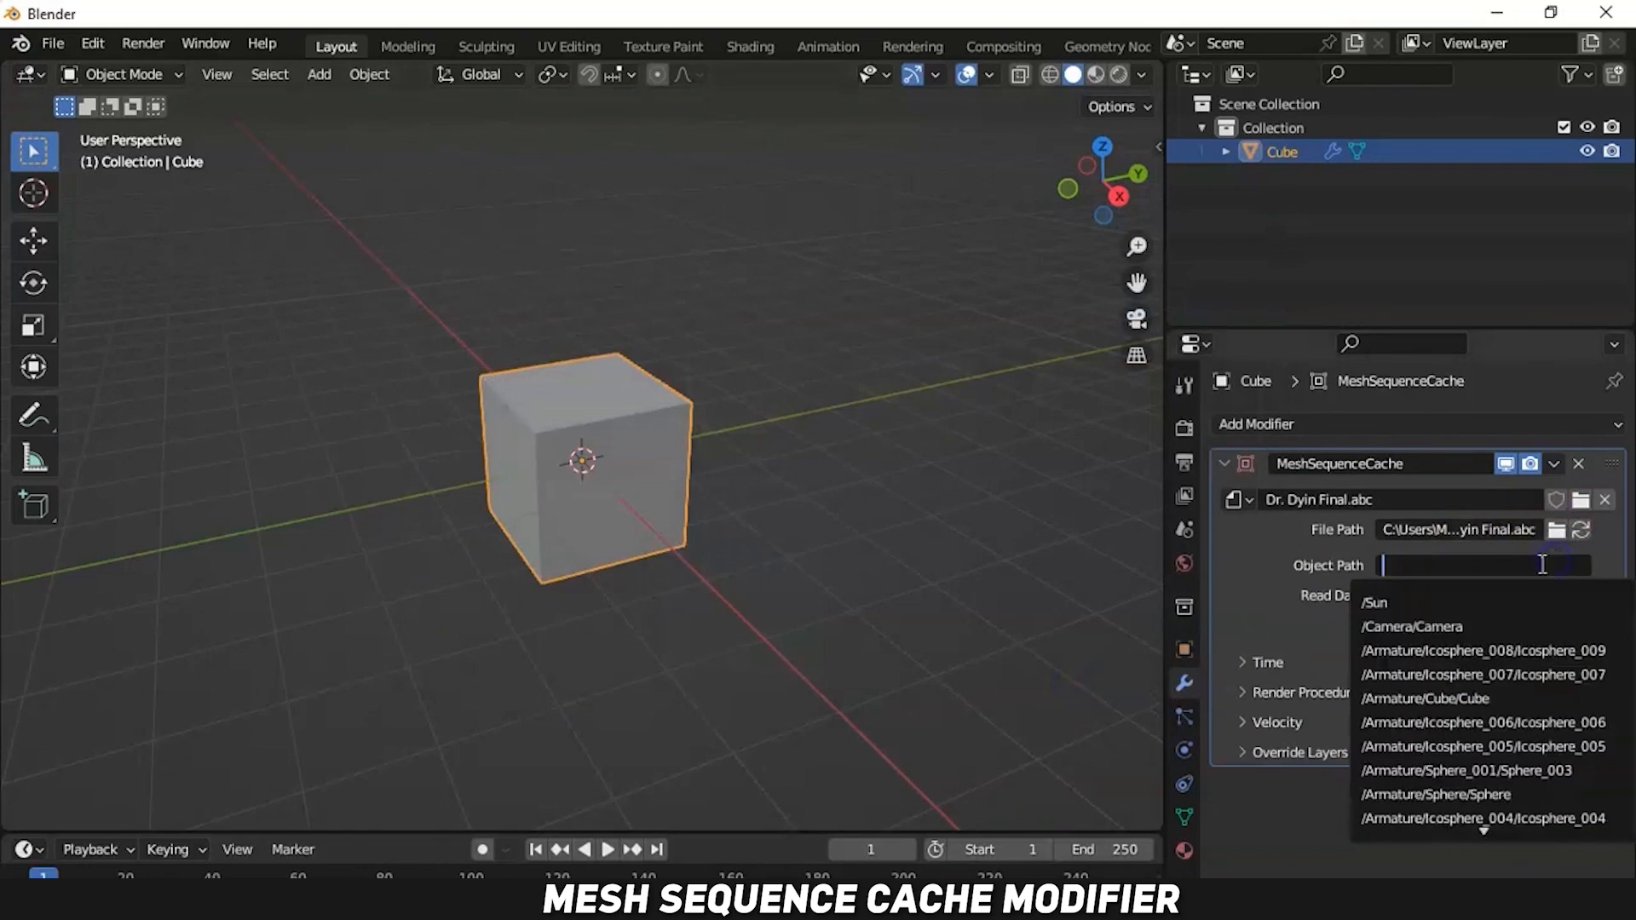
pyautogui.click(1435, 650)
pyautogui.moveTo(1071, 208); pyautogui.dragTo(132, 143)
# Add a second cube at the world origin and give it a Mesh Sequence Cache modifier.
pyautogui.hotkey('ctrl', 'a')
pyautogui.click(801, 271)
pyautogui.hotkey('ctrl', 'a')
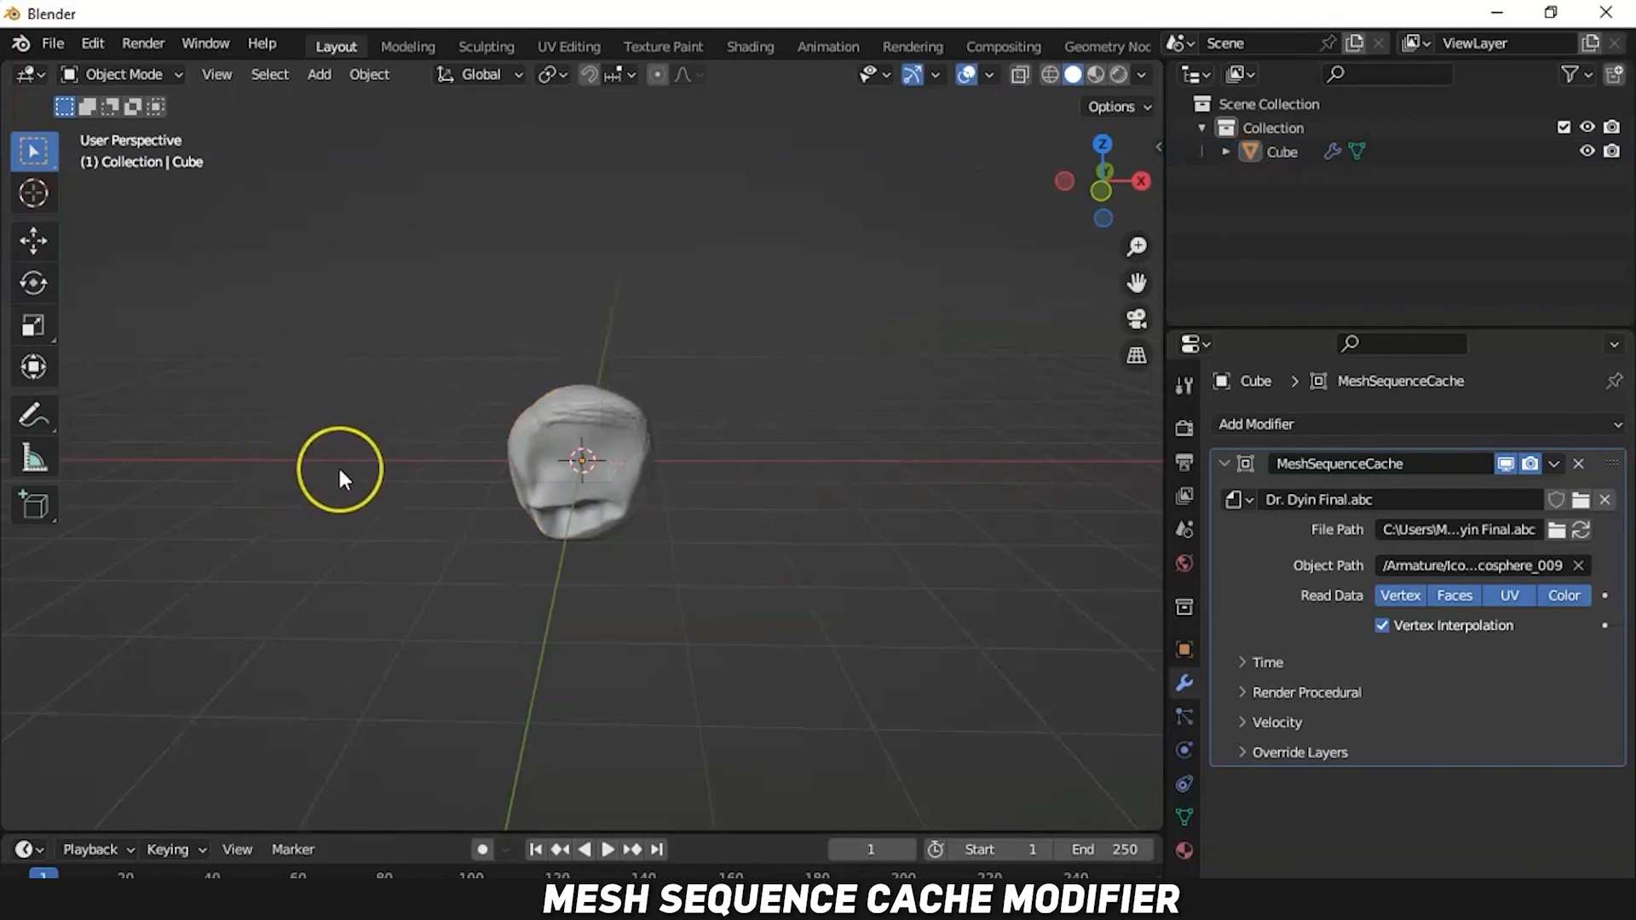
pyautogui.hotkey('shift', 'a')
pyautogui.moveTo(343, 434)
pyautogui.click(452, 450)
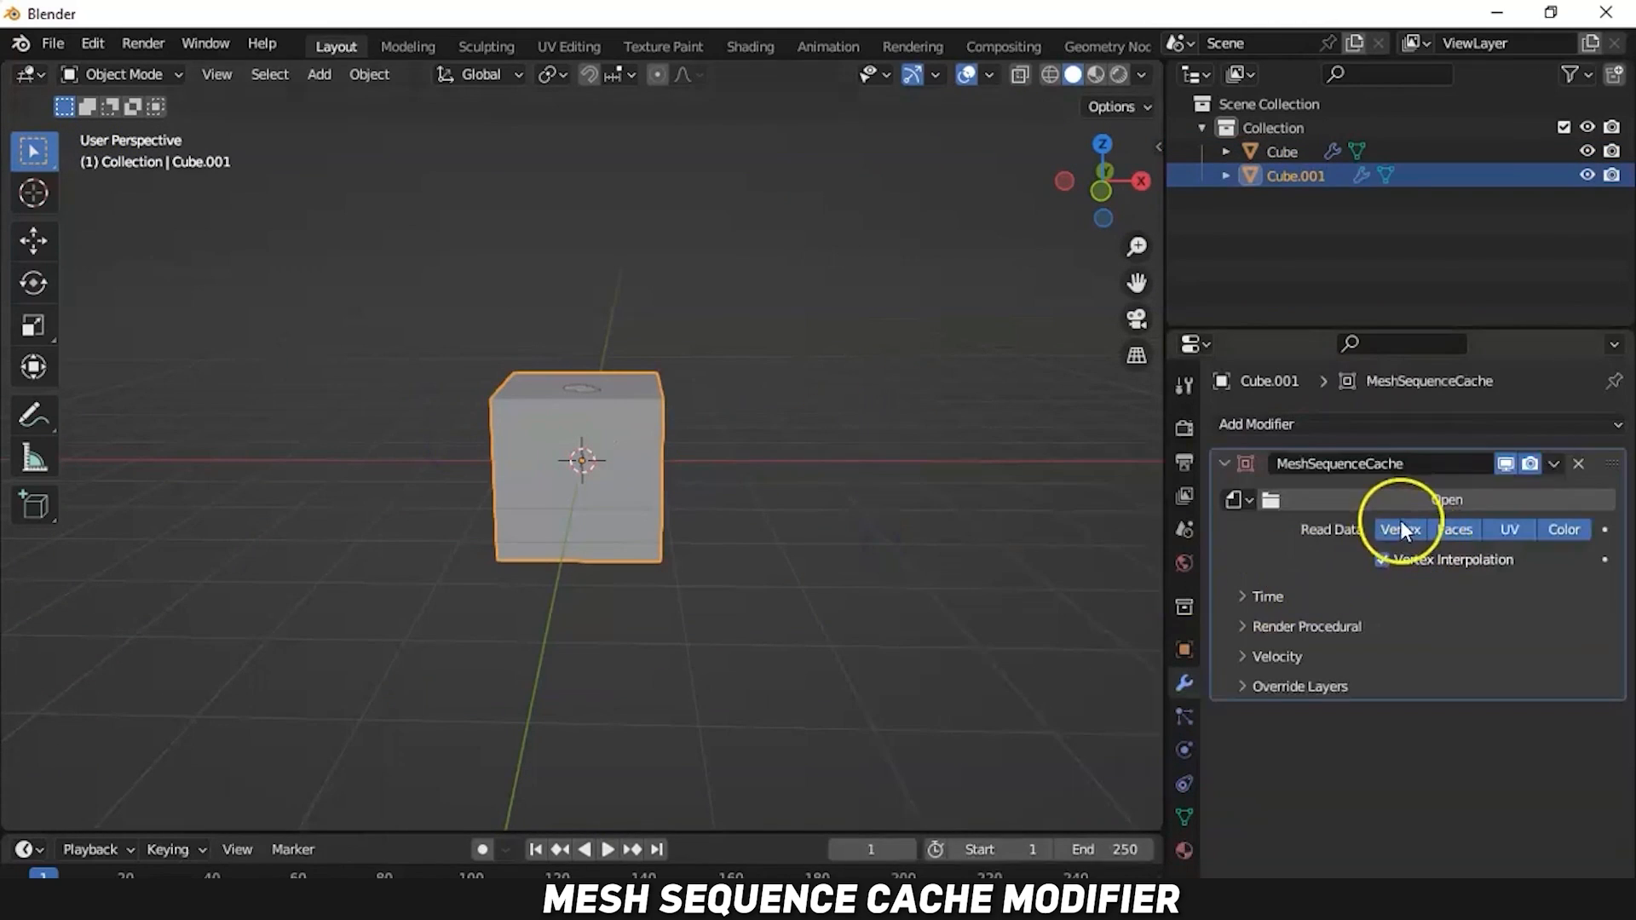
# Load Dr. Dyin Final.abc into the second cube's modifier and try object path /Armature/Icosphere_007/Icosphere_007.
pyautogui.click(1401, 497)
pyautogui.click(731, 597)
pyautogui.click(953, 674)
pyautogui.click(1514, 568)
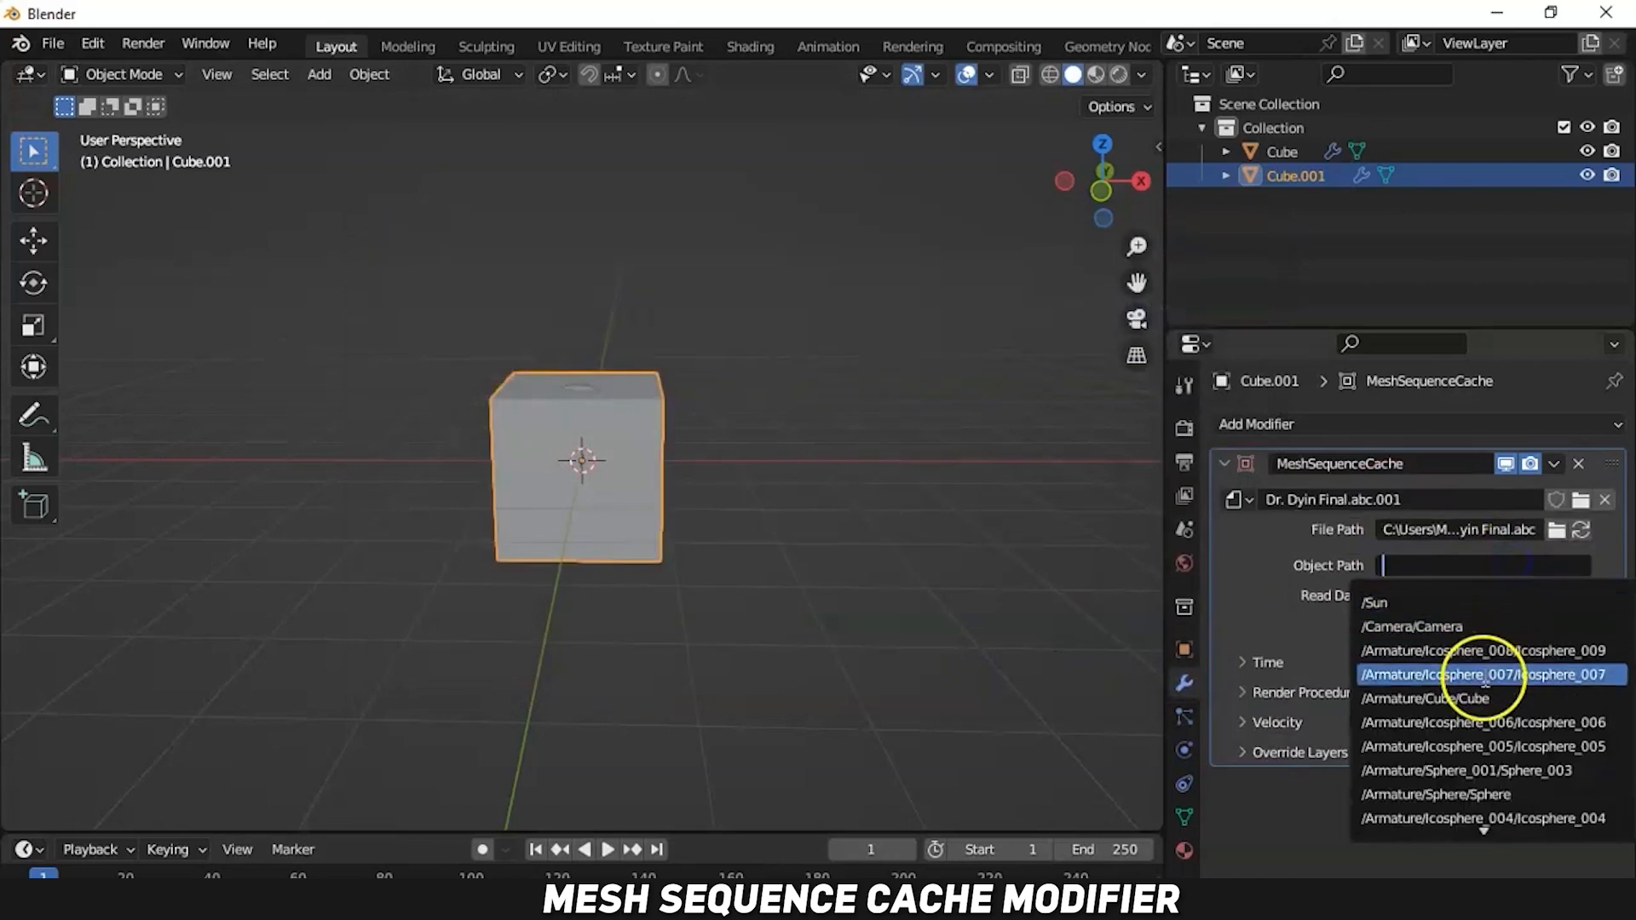
pyautogui.click(1487, 682)
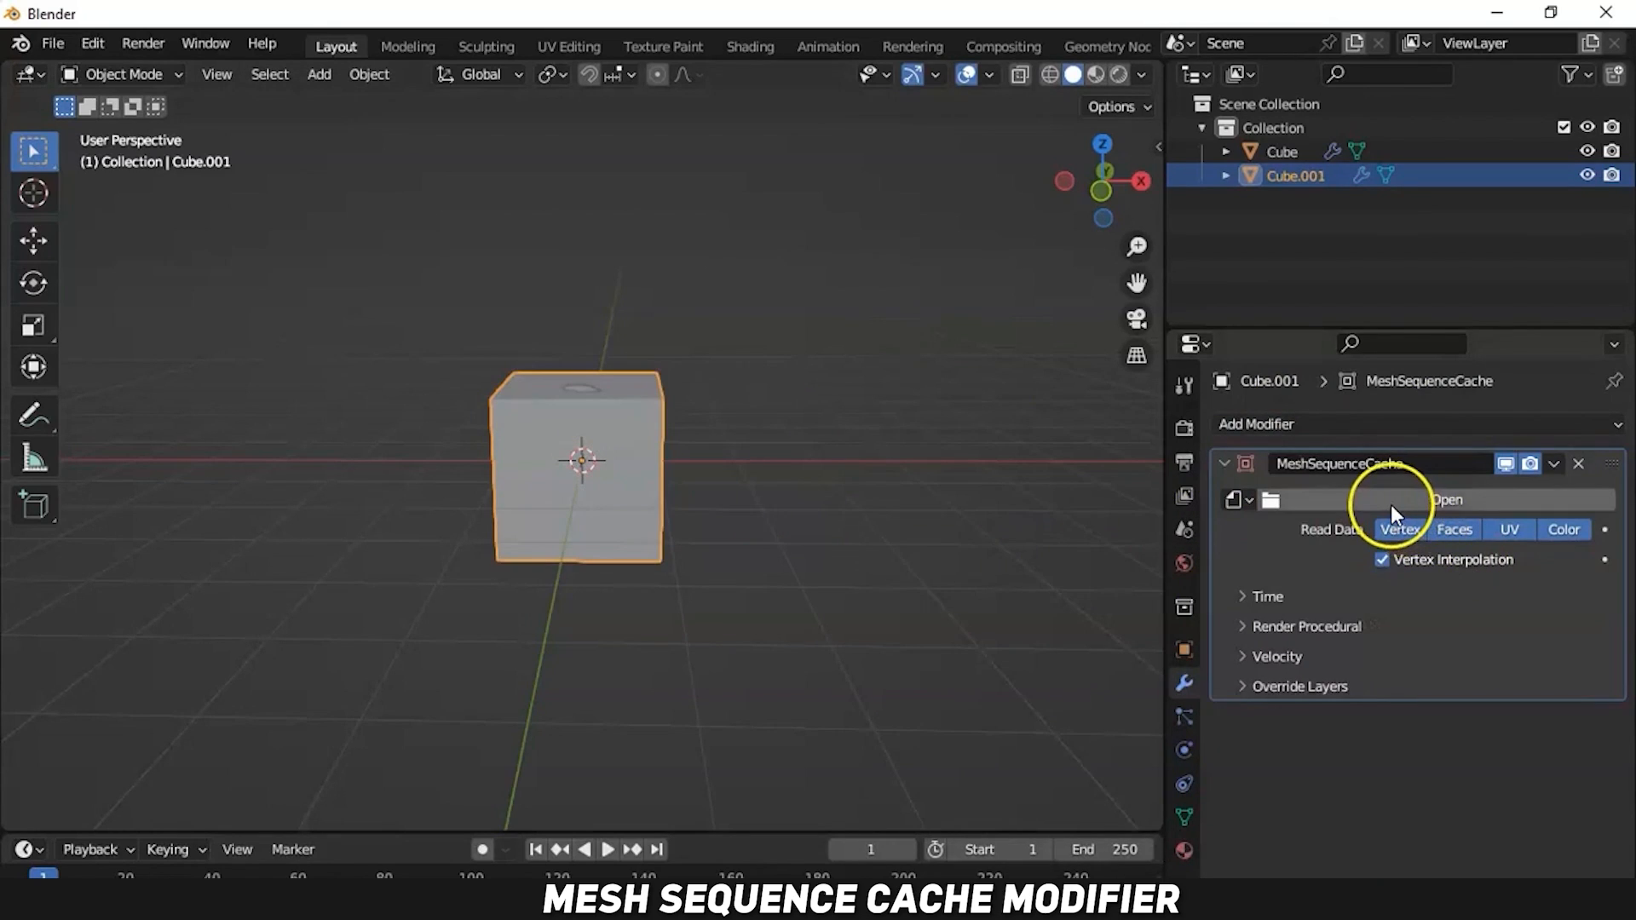
# Open Dr. Dyin Final.abc in the second cube's modifier and set its object path to /Armature/Icosphere_005/Icosphere_005.
pyautogui.click(1390, 505)
pyautogui.click(714, 636)
pyautogui.click(1029, 680)
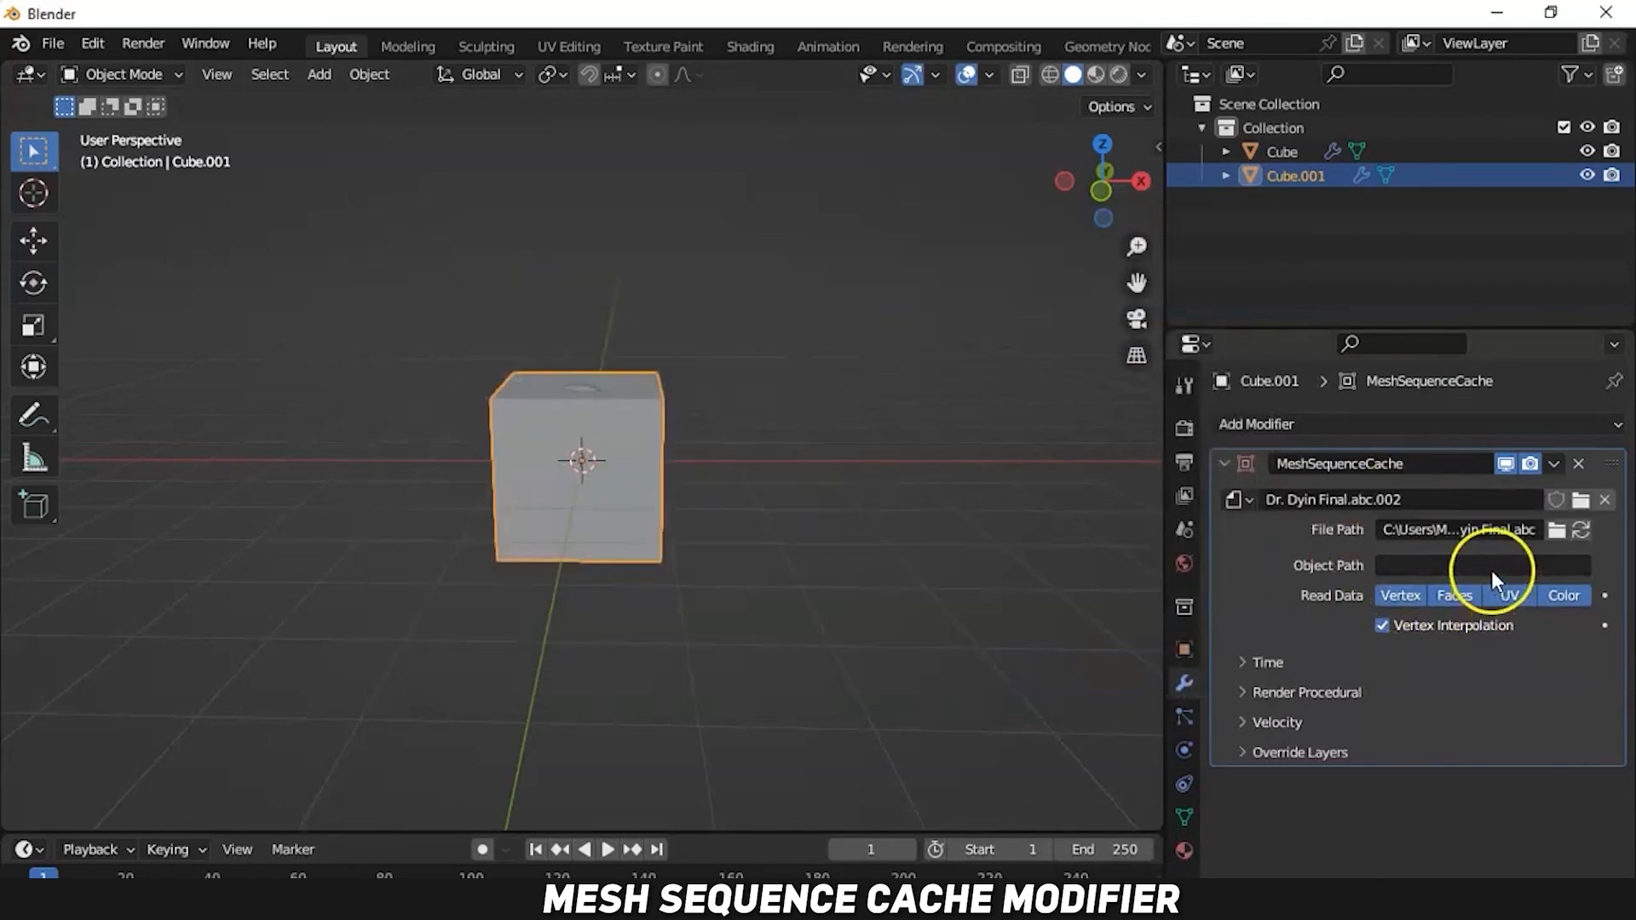
pyautogui.click(1479, 568)
pyautogui.click(1474, 752)
pyautogui.moveTo(1151, 213); pyautogui.dragTo(123, 217)
pyautogui.moveTo(123, 218); pyautogui.dragTo(181, 205, button='middle')
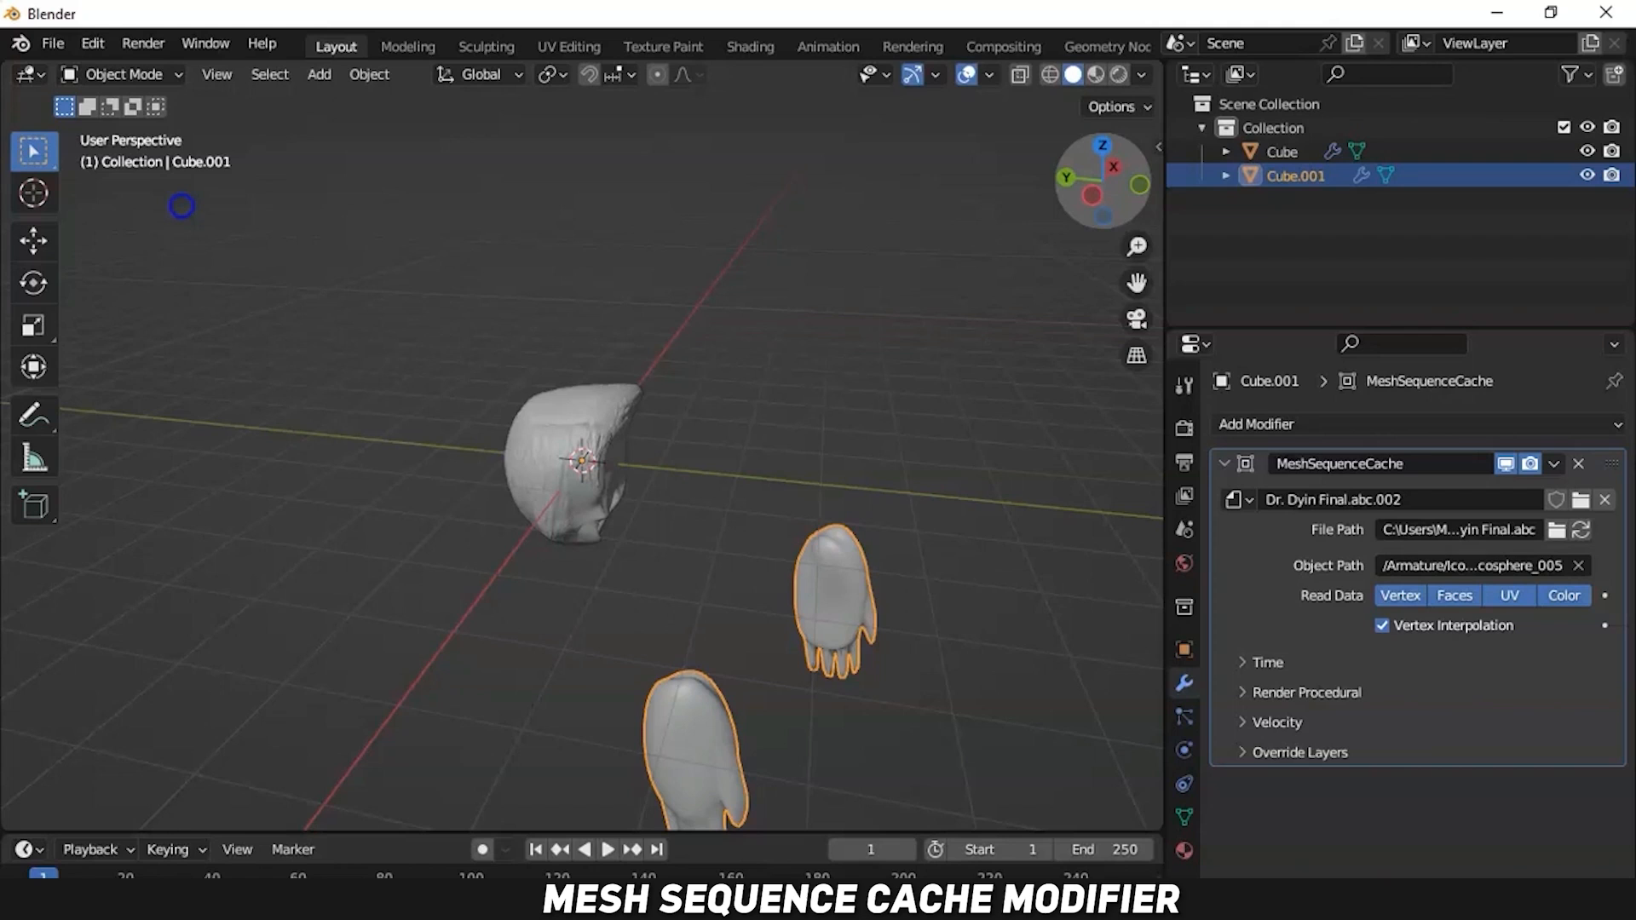
pyautogui.moveTo(182, 206); pyautogui.dragTo(181, 207)
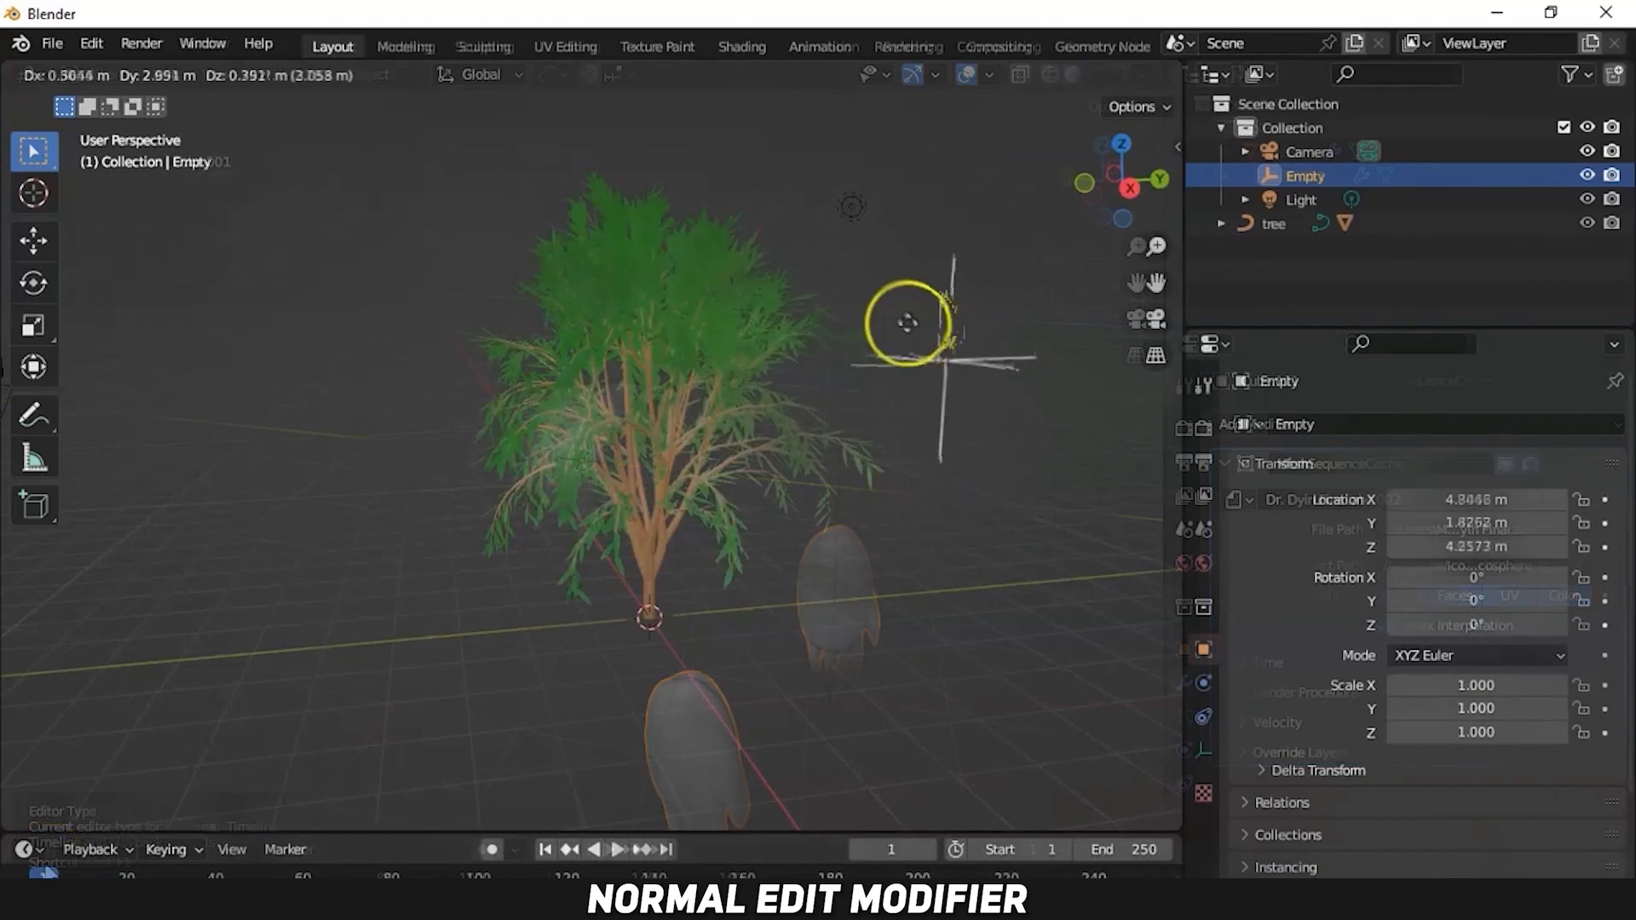
# Move the empty to the top of the tree crown and choose the Copy mix mode in the leaves' Normal Edit modifier.
pyautogui.moveTo(910, 322); pyautogui.dragTo(591, 206)
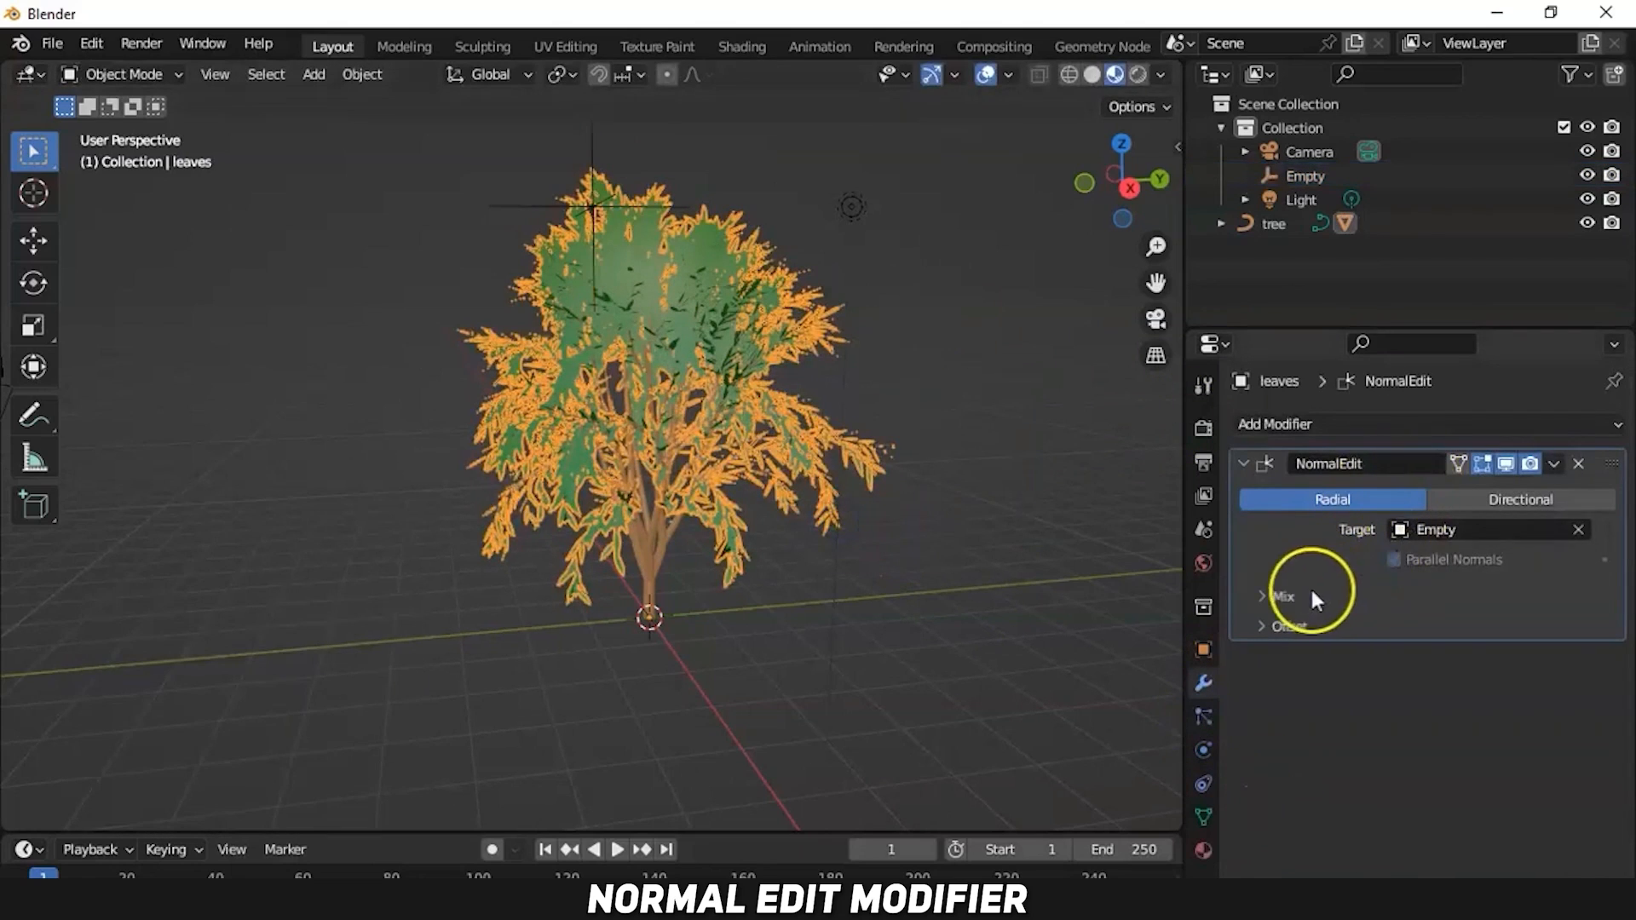
pyautogui.click(1316, 601)
pyautogui.click(1440, 632)
pyautogui.click(1415, 660)
# Try the Subtract and Add mix modes on the leaves' Normal Edit modifier.
pyautogui.click(1449, 636)
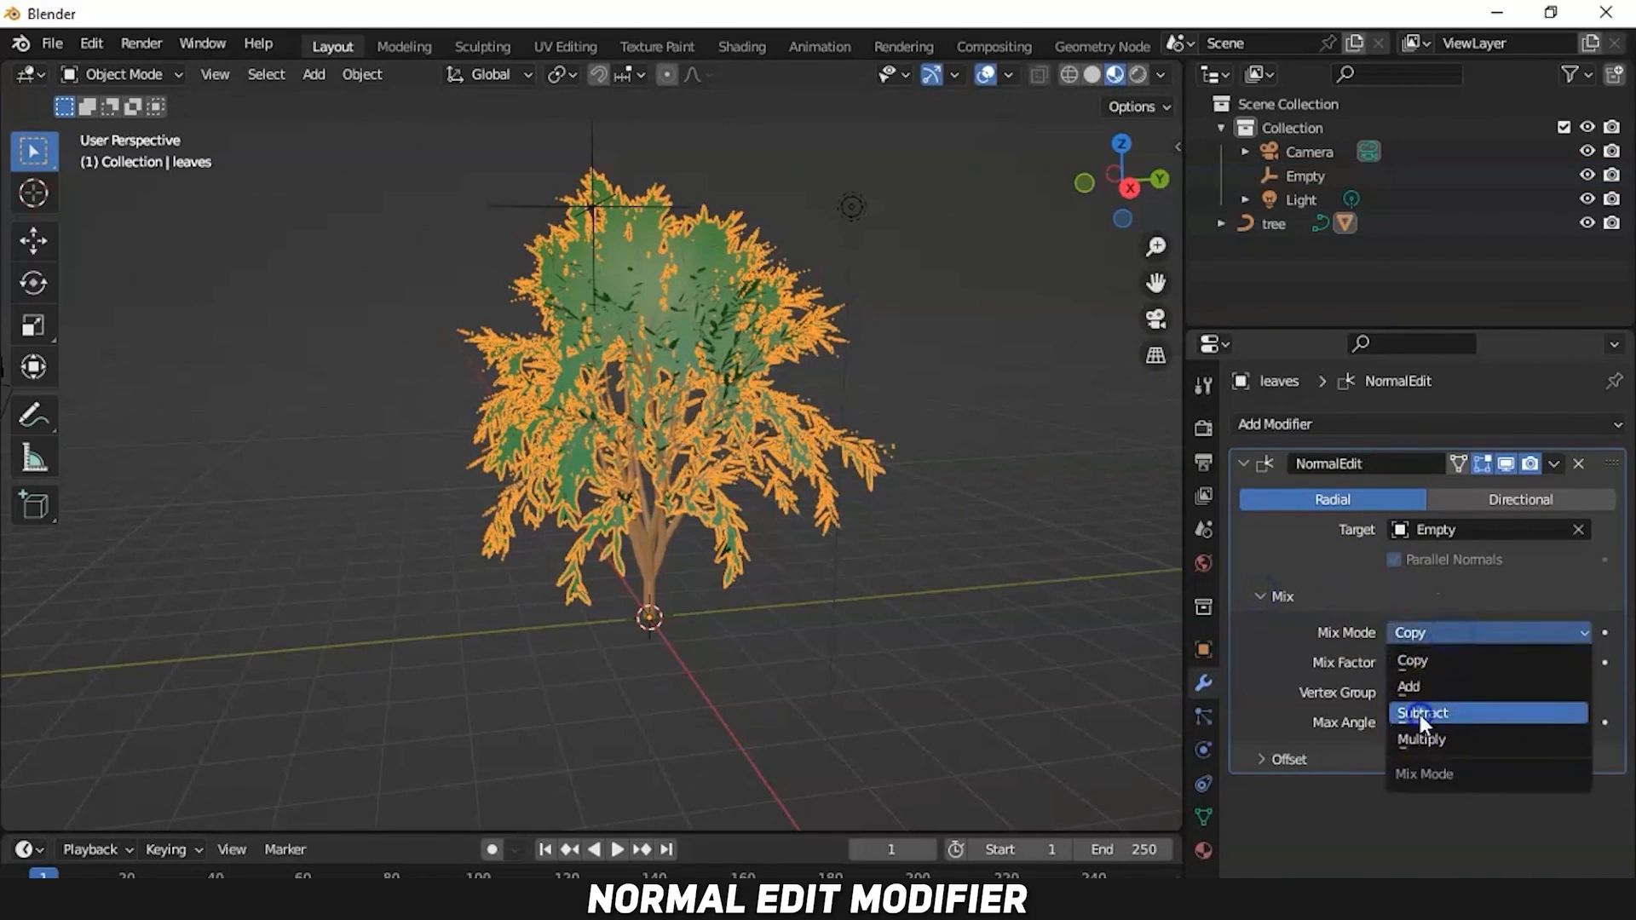
pyautogui.click(1419, 714)
pyautogui.click(1481, 632)
pyautogui.click(1422, 686)
# Set the leaves' Normal Edit mix mode to Multiply and lower the mix factor to about 0.561.
pyautogui.click(1468, 635)
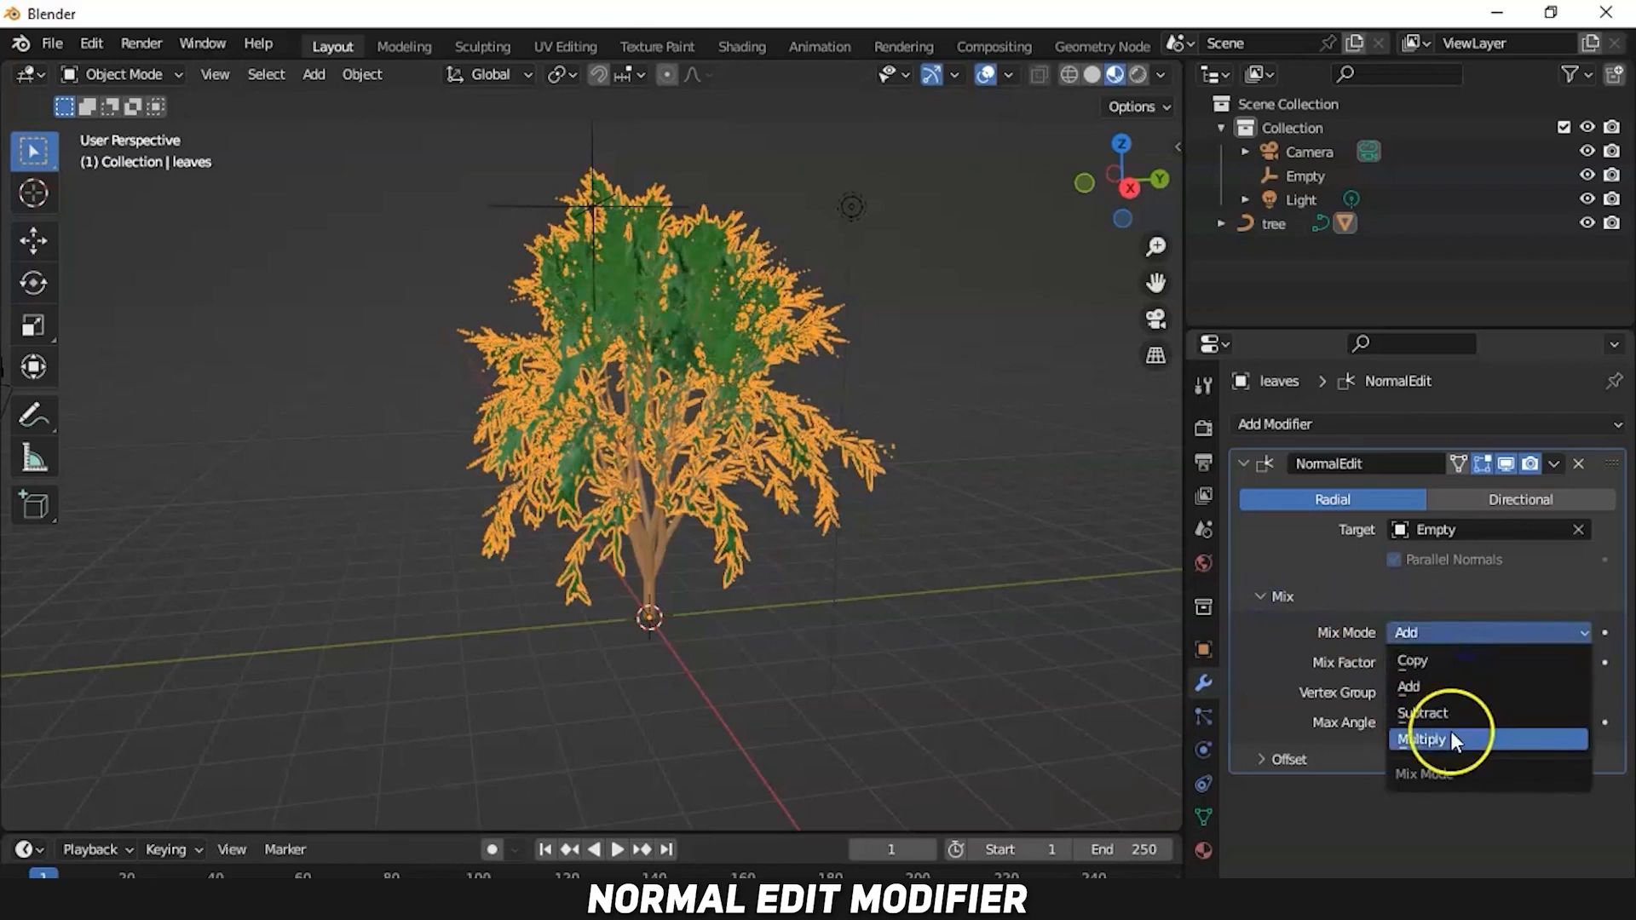
pyautogui.click(1451, 738)
pyautogui.moveTo(1519, 680)
pyautogui.mouseDown()
pyautogui.moveTo(964, 443)
pyautogui.moveTo(653, 438)
pyautogui.moveTo(1002, 442)
pyautogui.mouseUp()
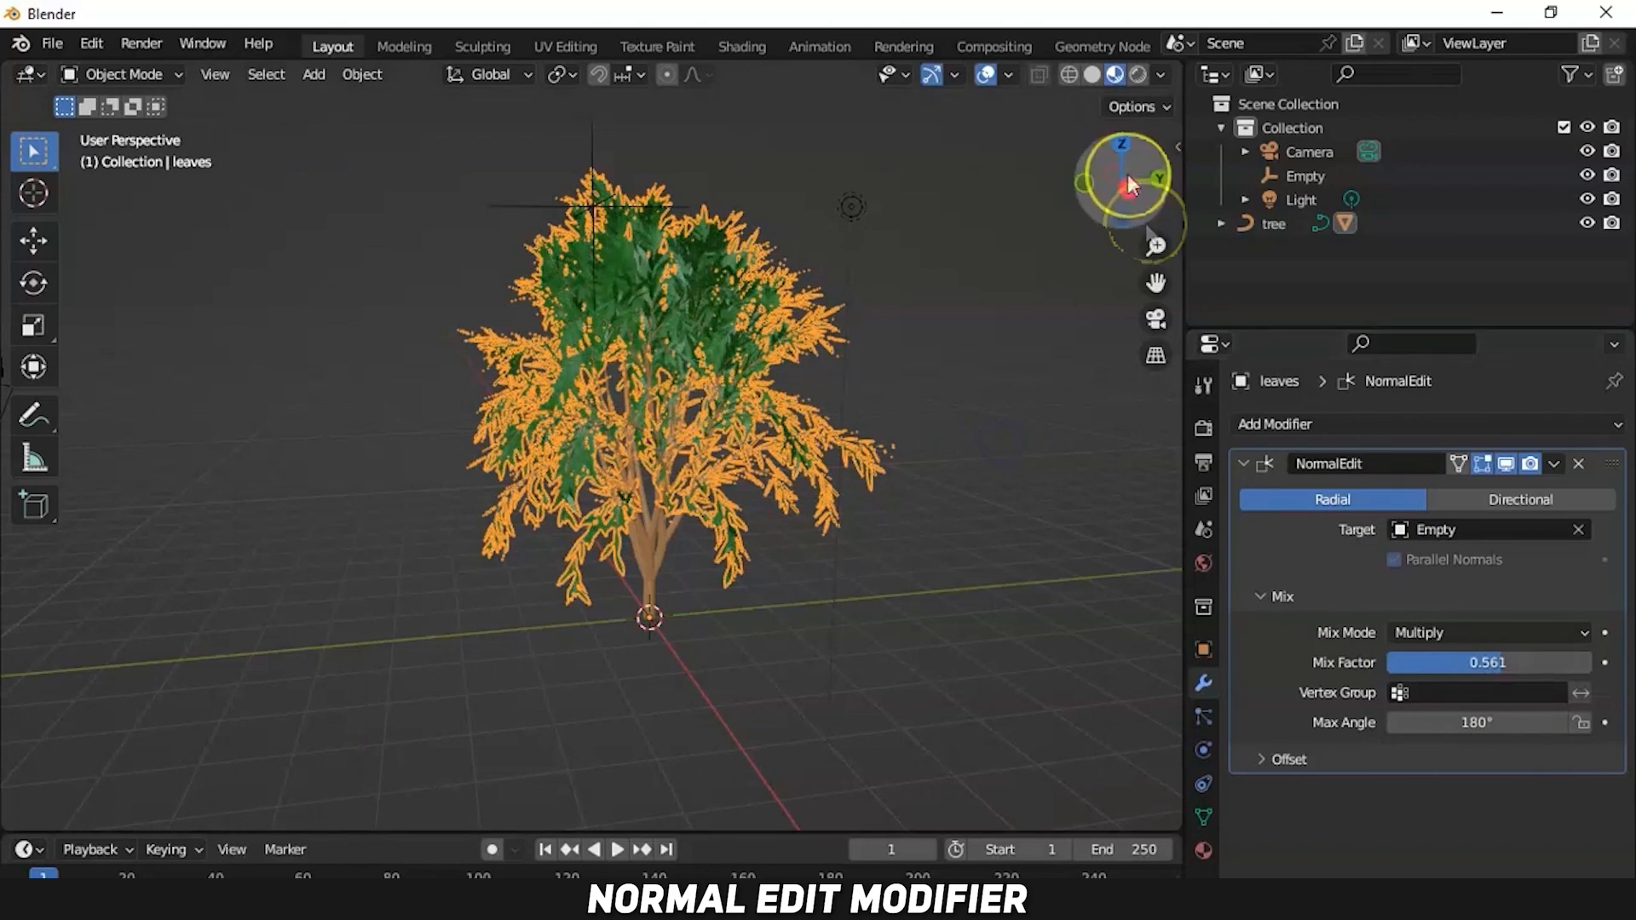
pyautogui.scroll(3, 750, 409)
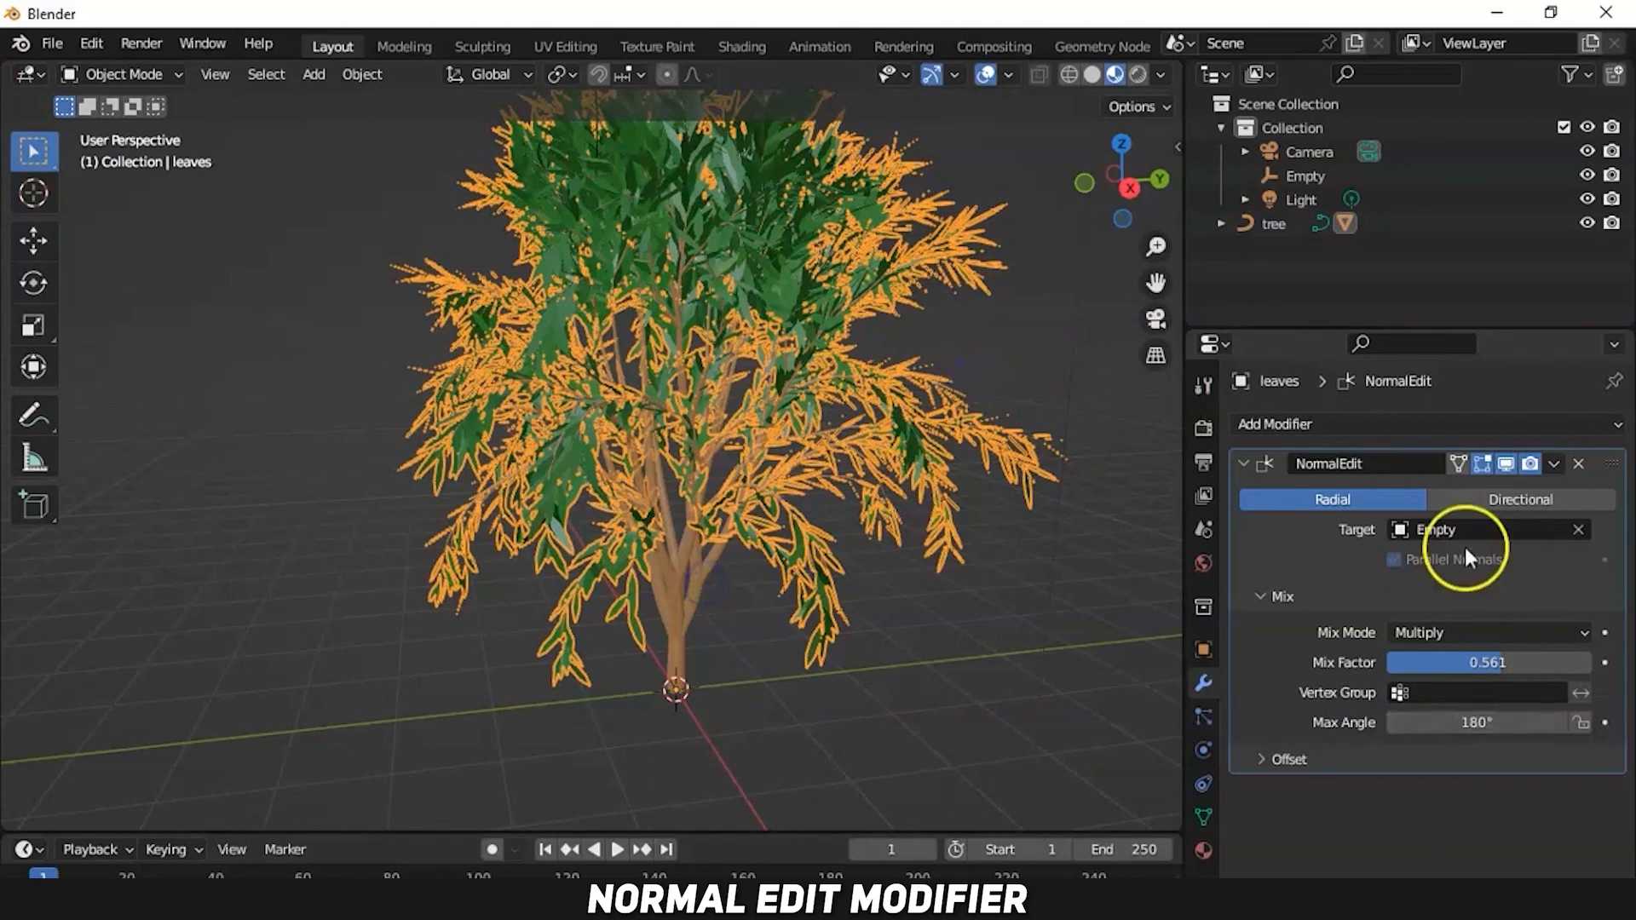
# Switch the leaves' Normal Edit modifier to Directional mode and reduce its max angle.
pyautogui.click(1520, 501)
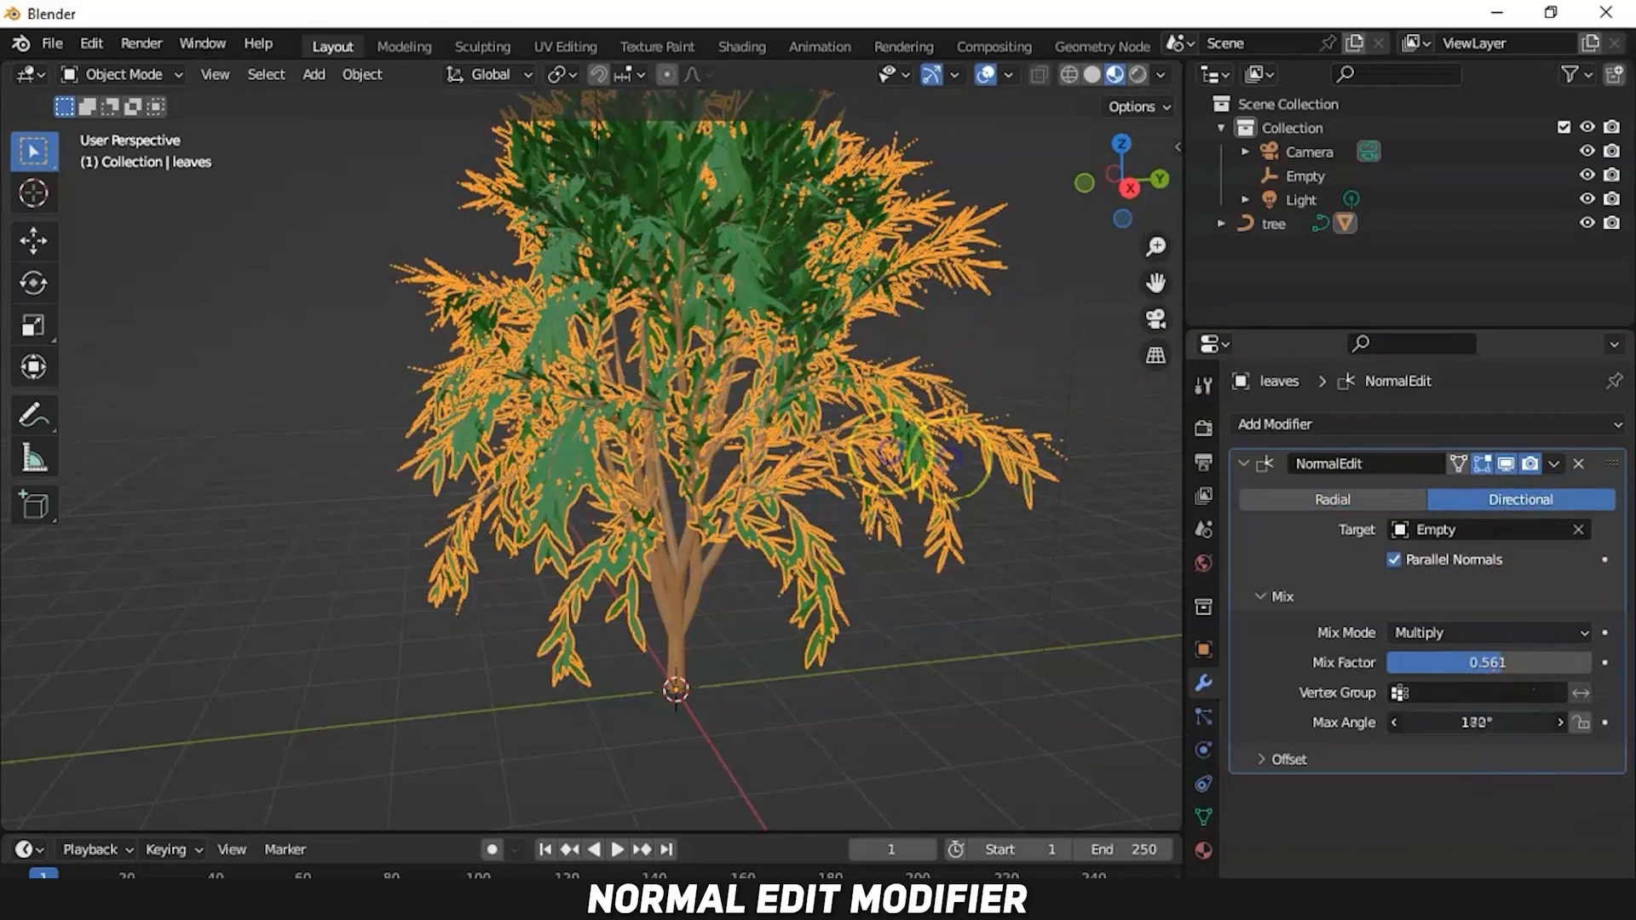
pyautogui.moveTo(1407, 722); pyautogui.dragTo(1363, 729)
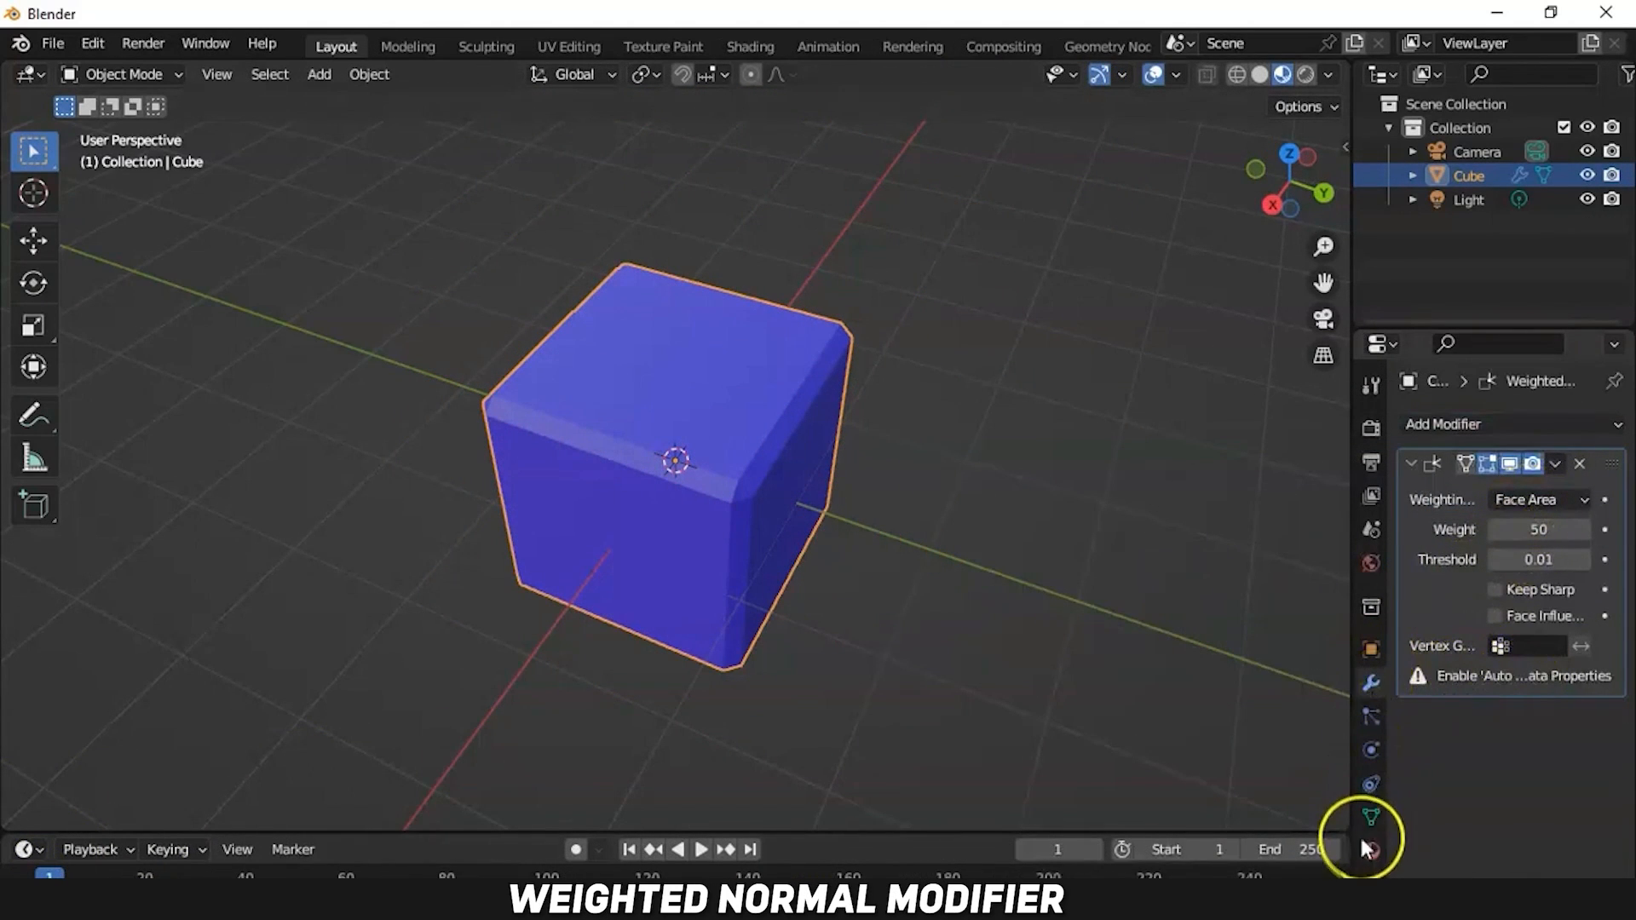
# Enable Auto Smooth for the beveled cube's normals and set its Weighted Normal weight to 100.
pyautogui.click(1371, 817)
pyautogui.scroll(-4, 1455, 781)
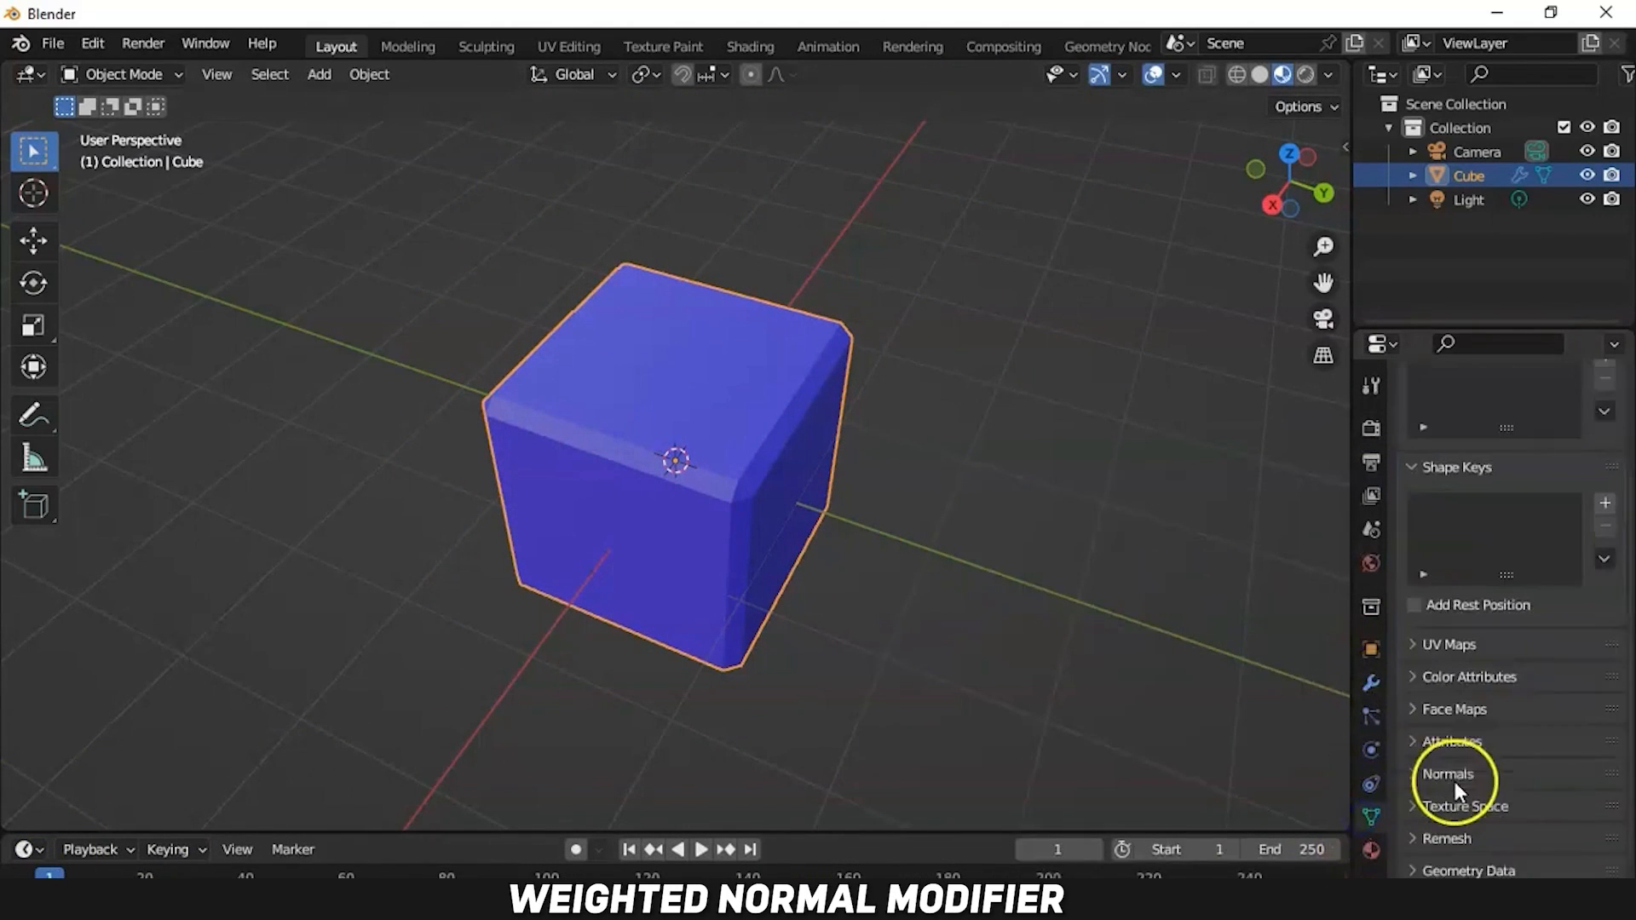
pyautogui.click(1418, 751)
pyautogui.moveTo(1310, 205)
pyautogui.mouseDown()
pyautogui.moveTo(955, 110)
pyautogui.moveTo(1309, 204)
pyautogui.mouseUp()
pyautogui.click(1372, 683)
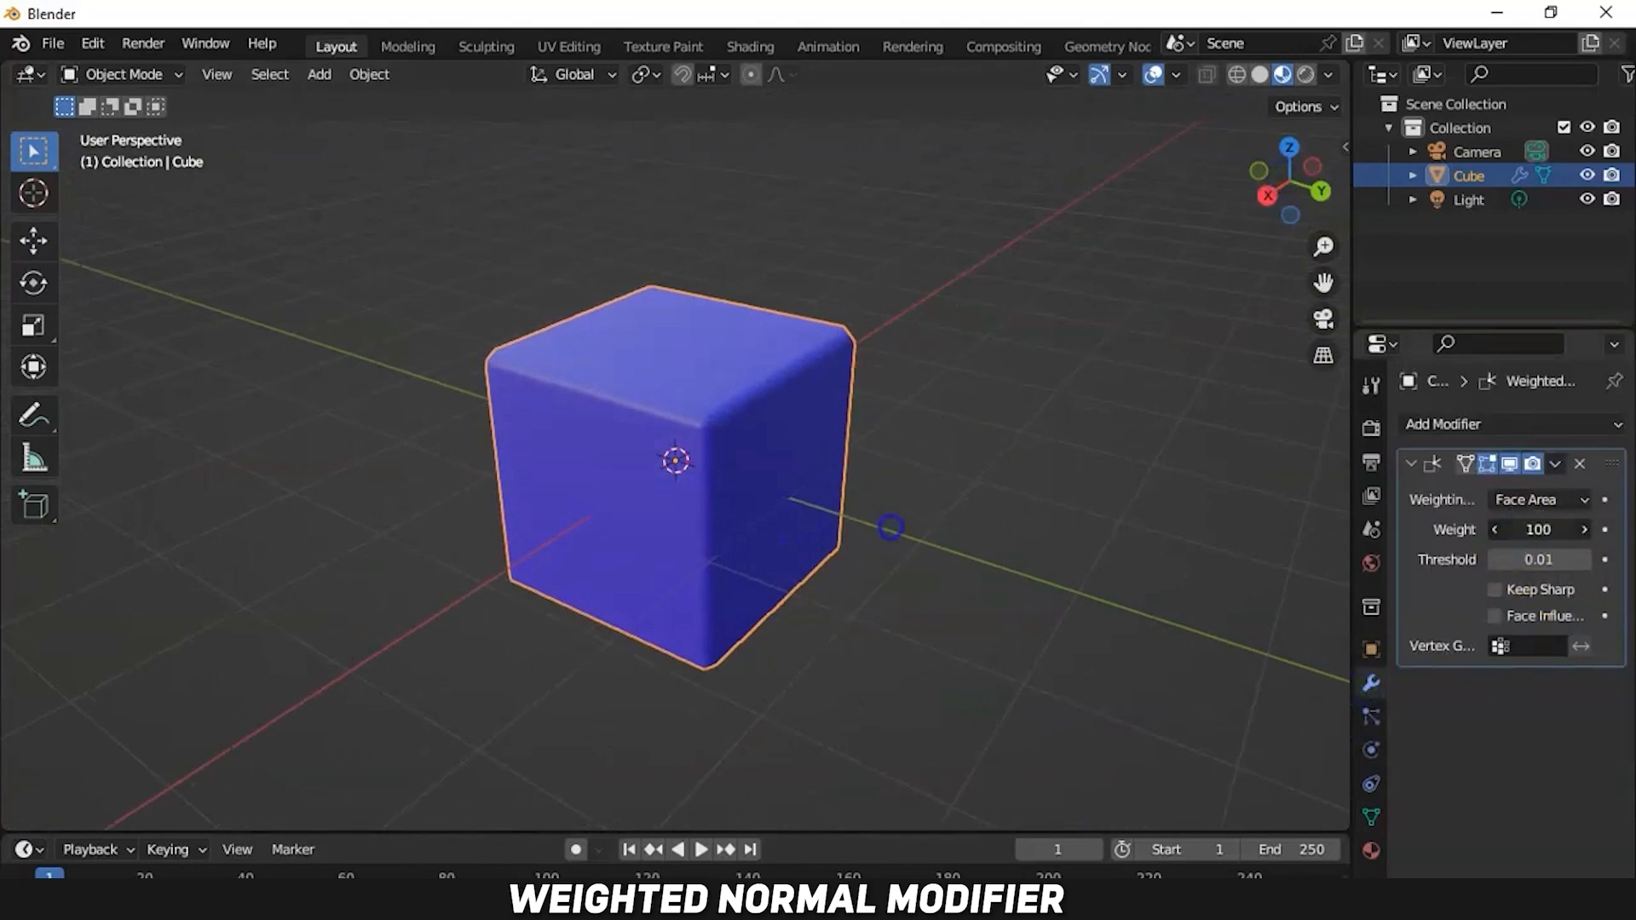
# Enable Face Influence on the cube's Weighted Normal modifier and set its weighting mode to Corner Angle.
pyautogui.moveTo(891, 527)
pyautogui.mouseDown()
pyautogui.moveTo(723, 532)
pyautogui.moveTo(769, 541)
pyautogui.moveTo(753, 547)
pyautogui.mouseUp()
pyautogui.scroll(5, 689, 341)
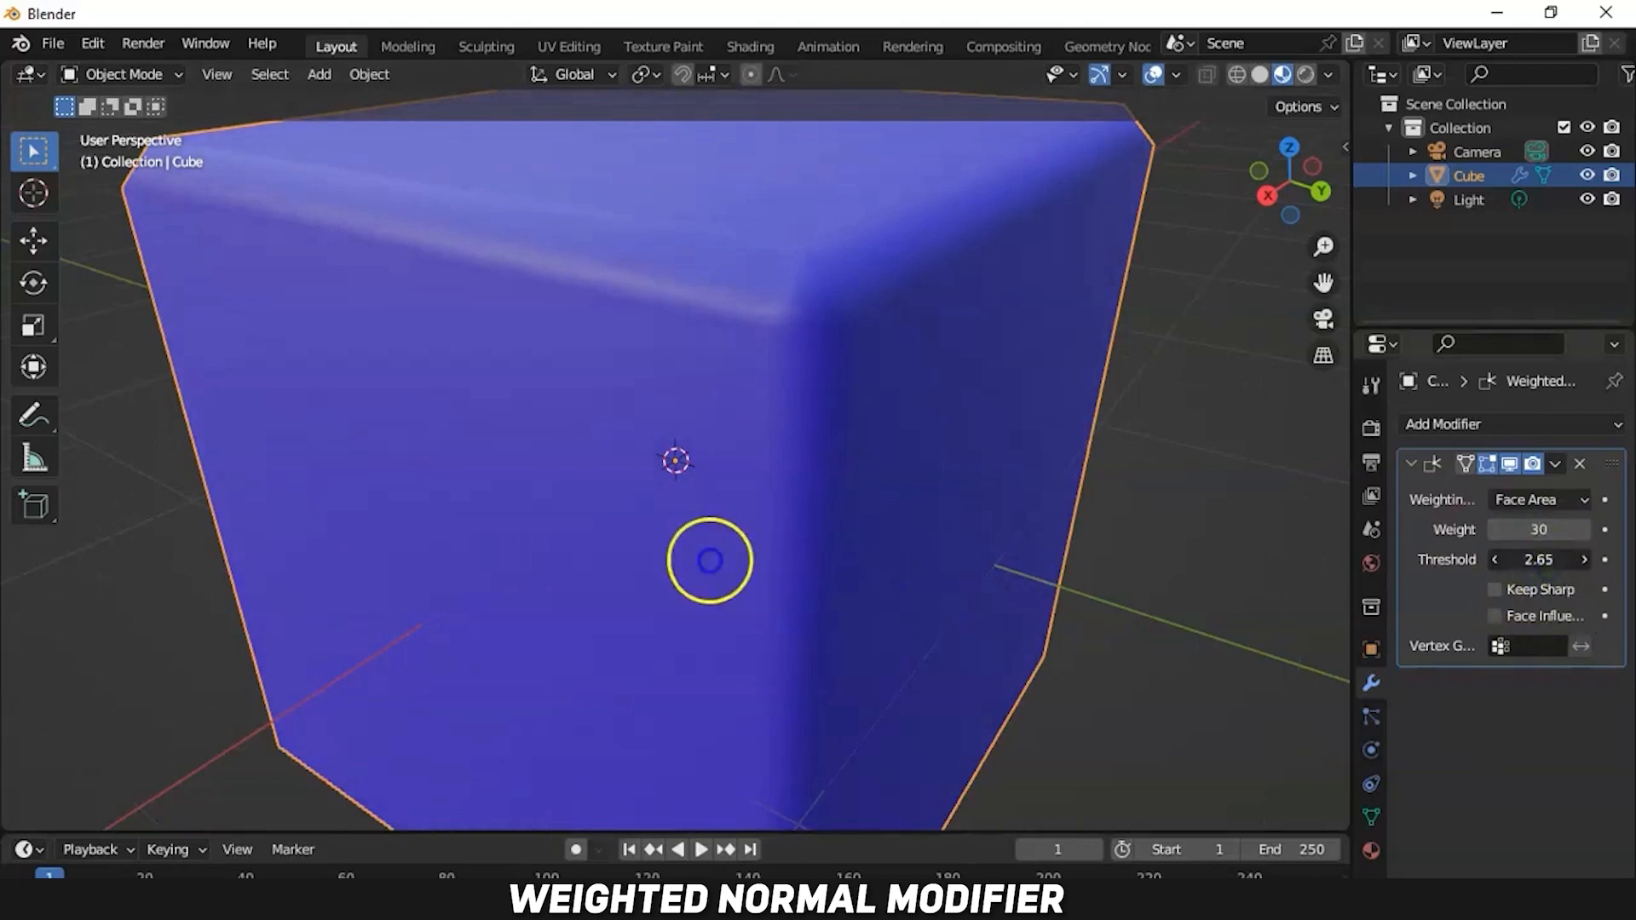
pyautogui.click(1492, 594)
pyautogui.click(1493, 592)
pyautogui.click(1495, 615)
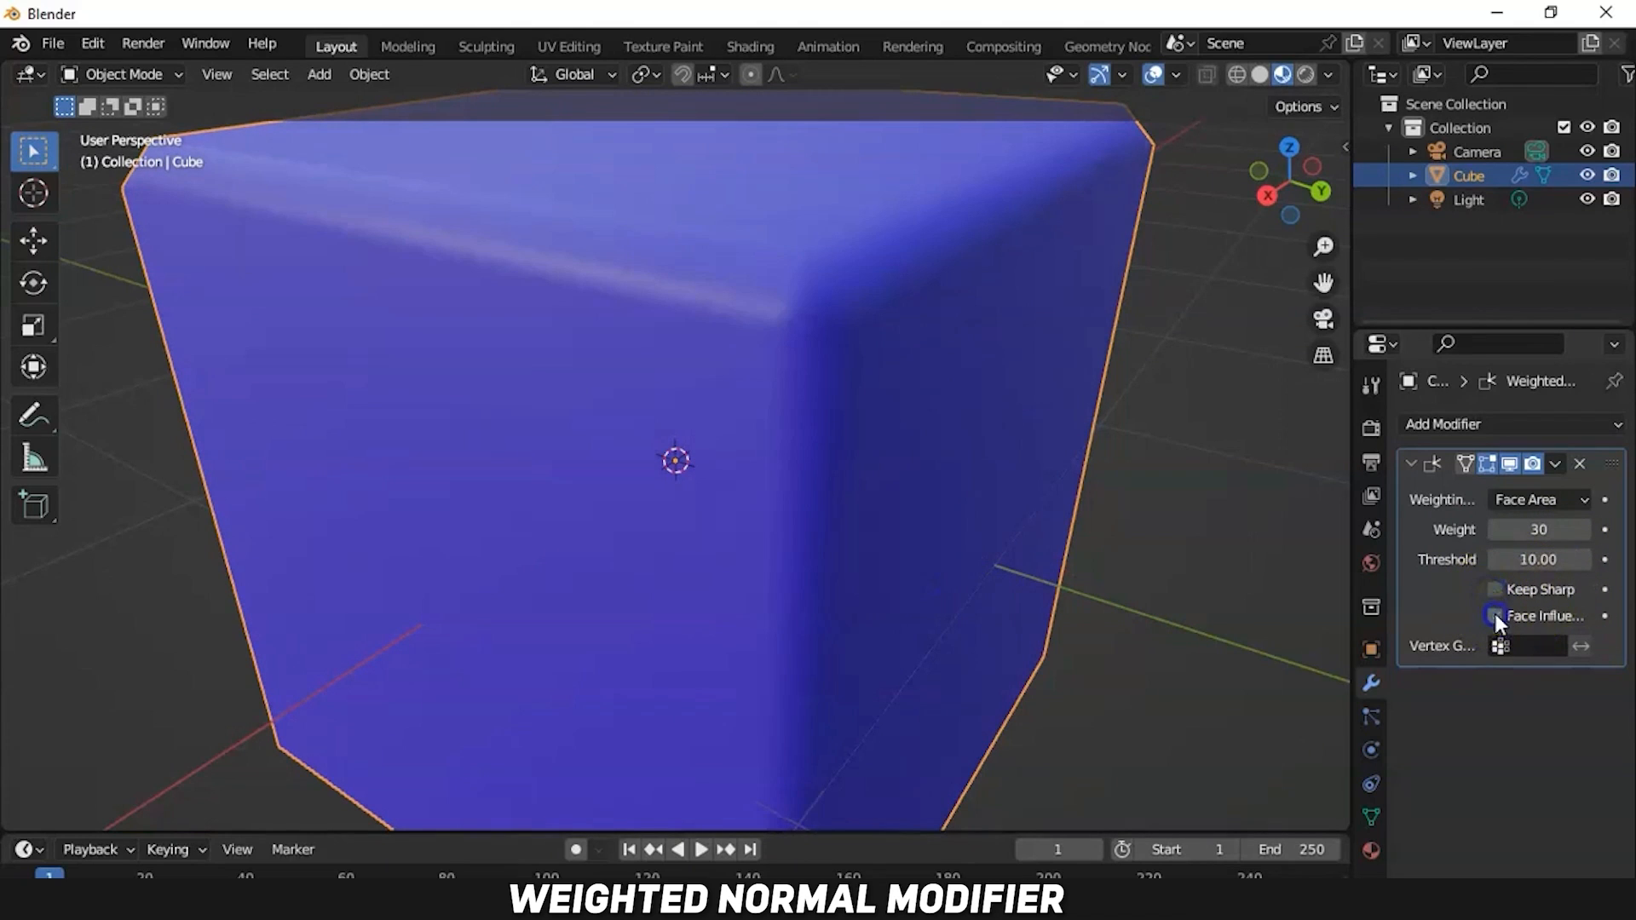
pyautogui.click(1538, 521)
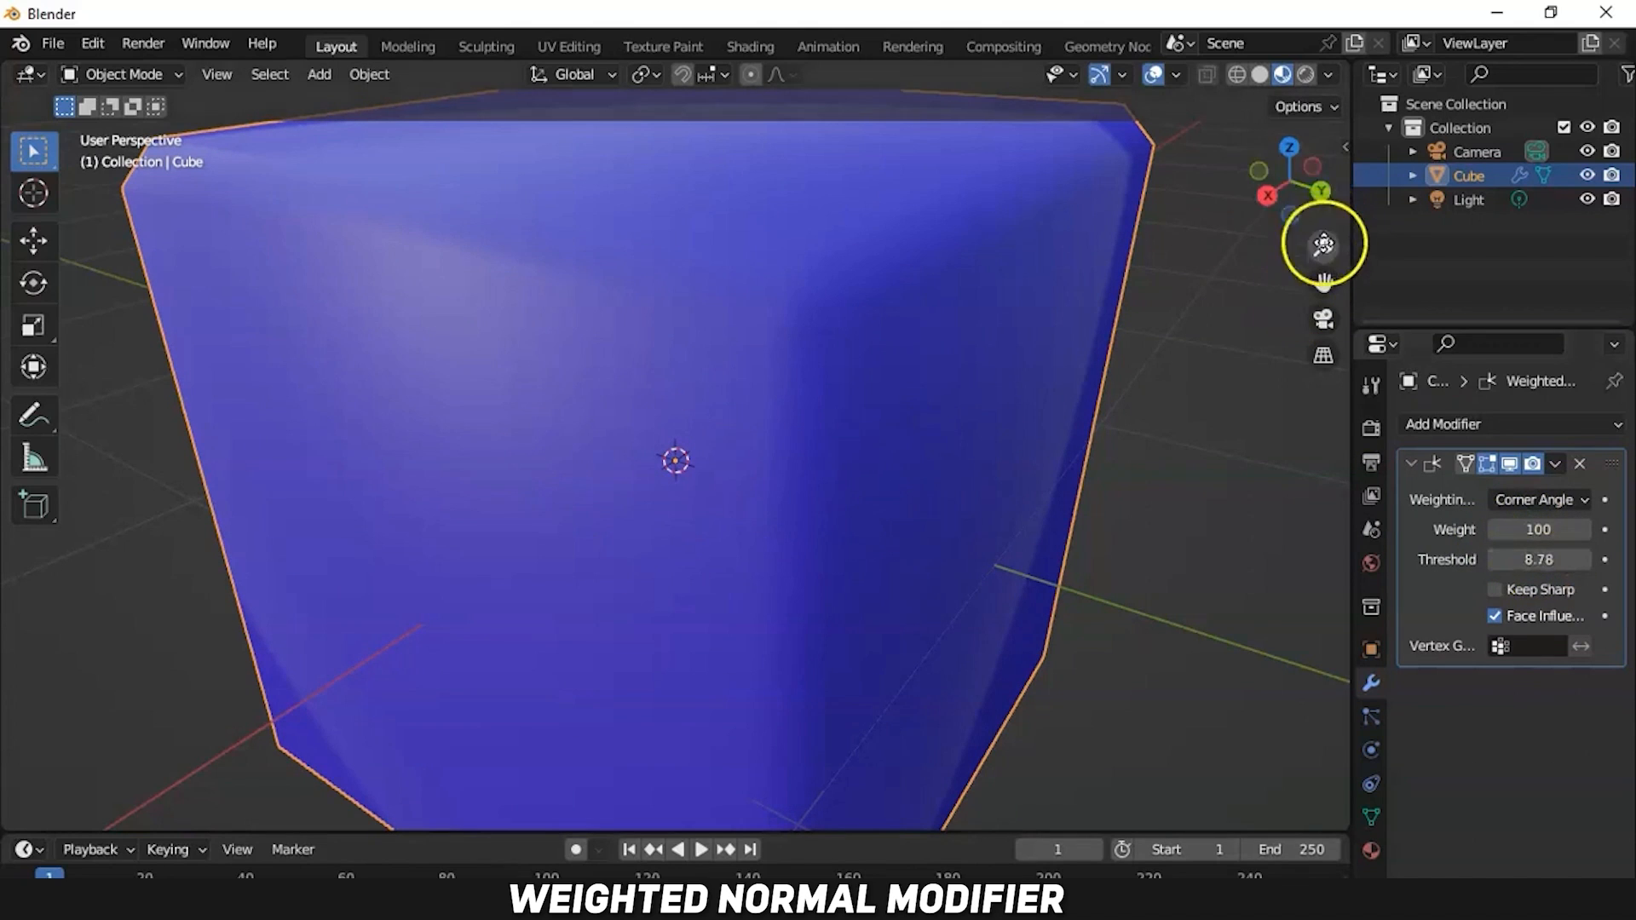
# Set the Weighted Normal weighting mode to Face Area And Angle and lower the weight to 1.
pyautogui.moveTo(1324, 245); pyautogui.dragTo(1171, 258)
pyautogui.click(1556, 510)
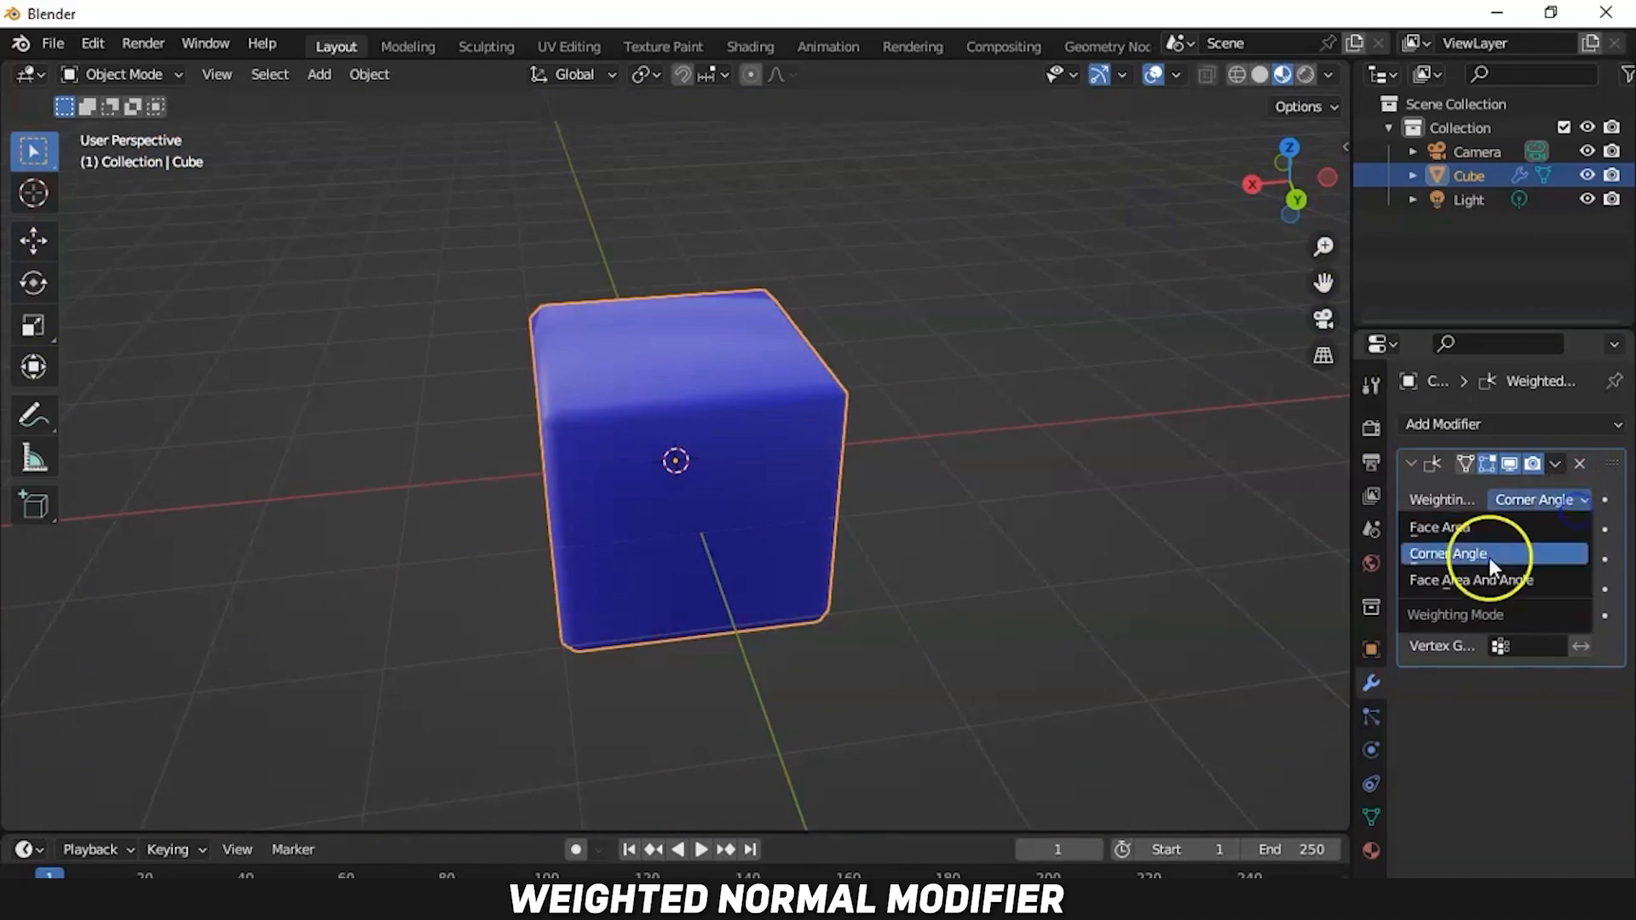
pyautogui.click(1508, 580)
pyautogui.moveTo(1539, 529); pyautogui.dragTo(1525, 529)
pyautogui.moveTo(1242, 183); pyautogui.dragTo(1278, 204)
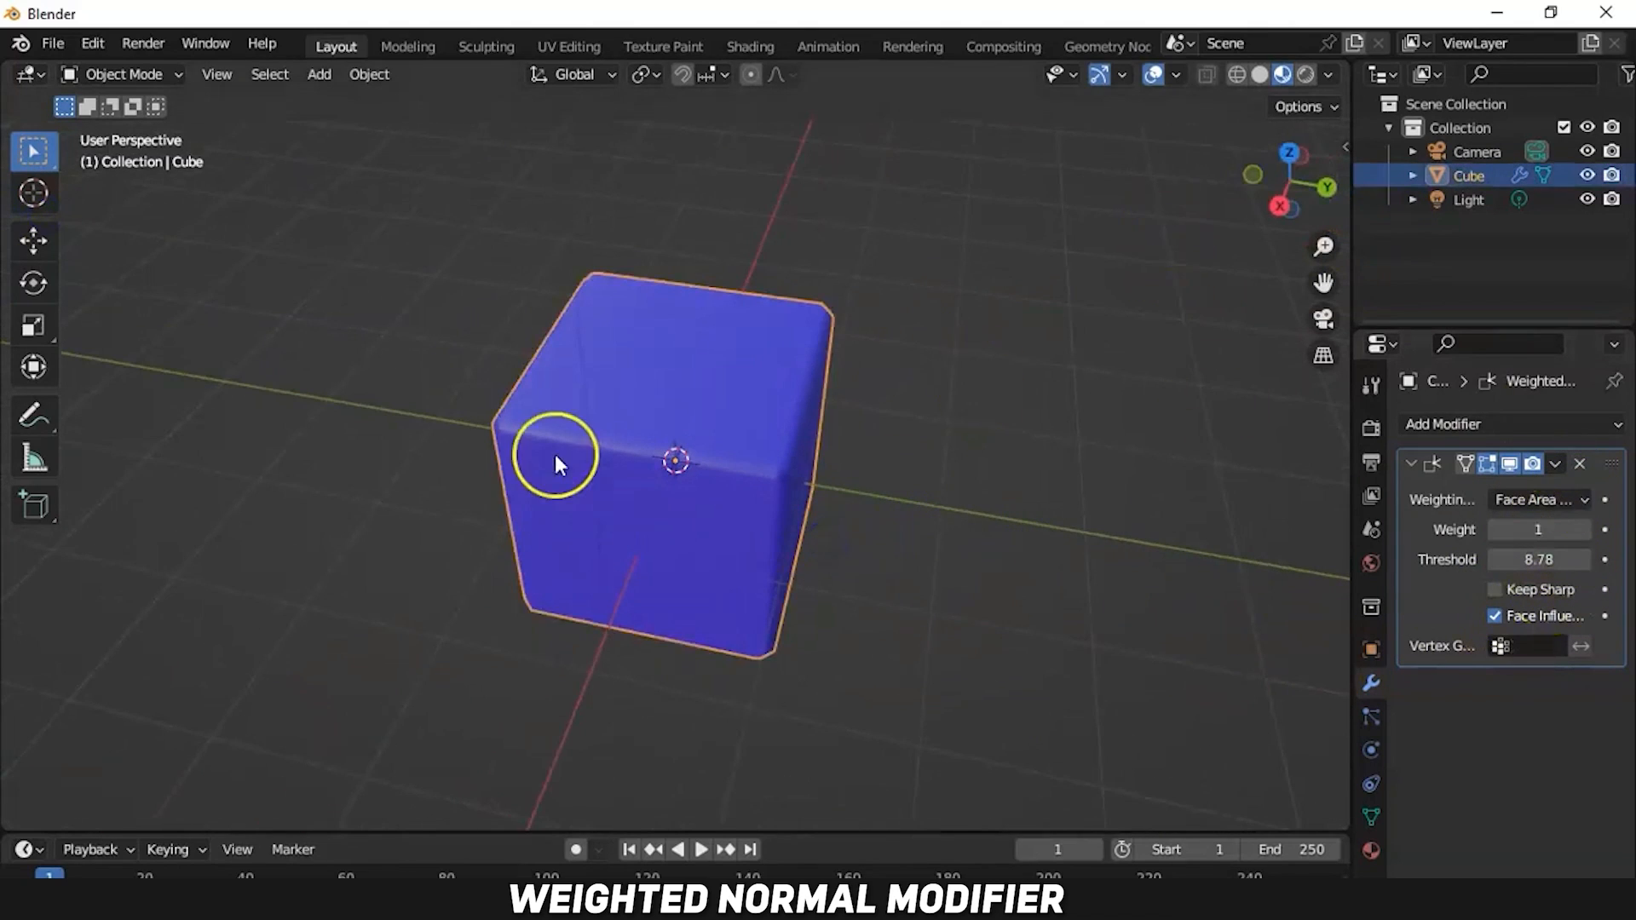
pyautogui.moveTo(555, 465); pyautogui.dragTo(856, 431, button='middle')
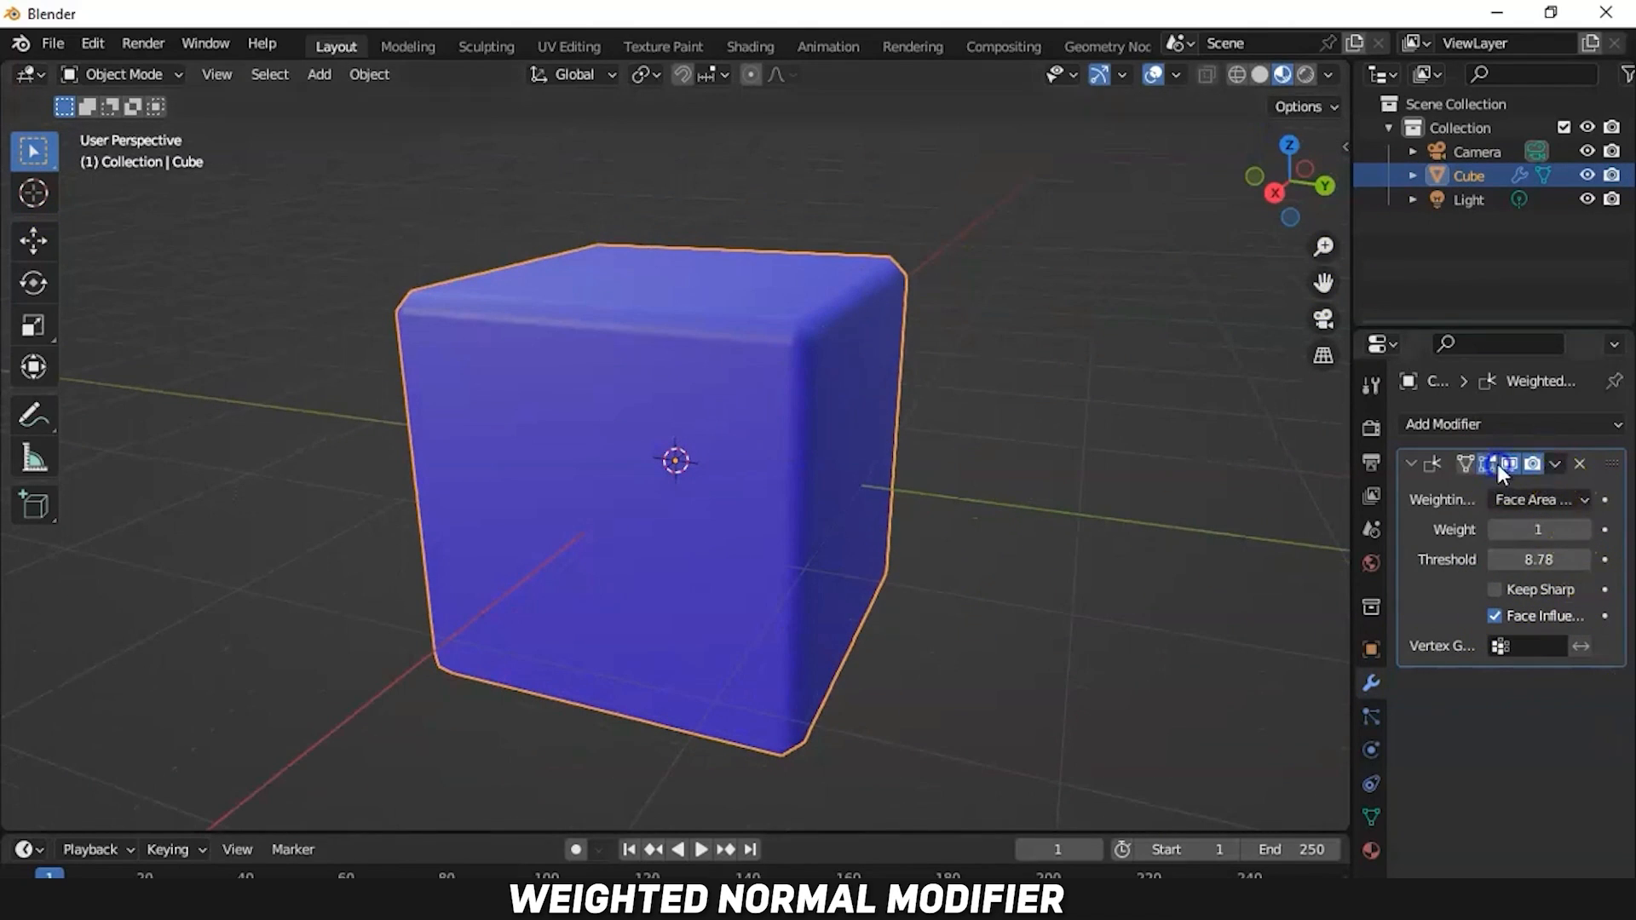
# Examine the cube's shading in Edit Mode, return to Object Mode and open the Weighted Normal modifier's extra options.
pyautogui.click(123, 74)
pyautogui.click(128, 118)
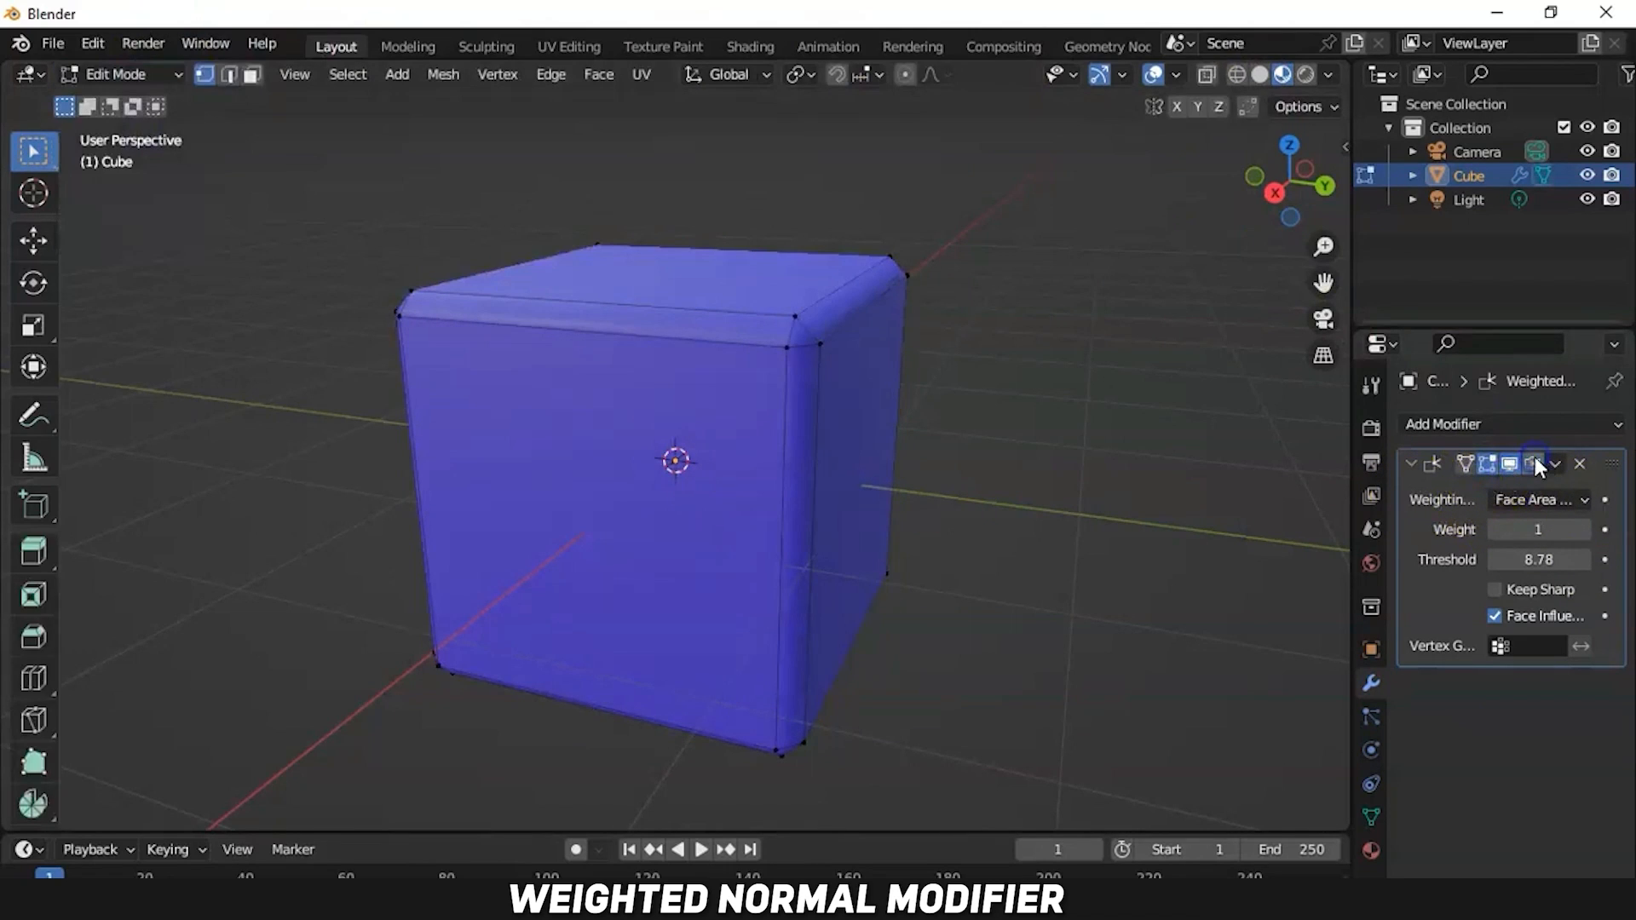
pyautogui.click(123, 75)
pyautogui.click(128, 96)
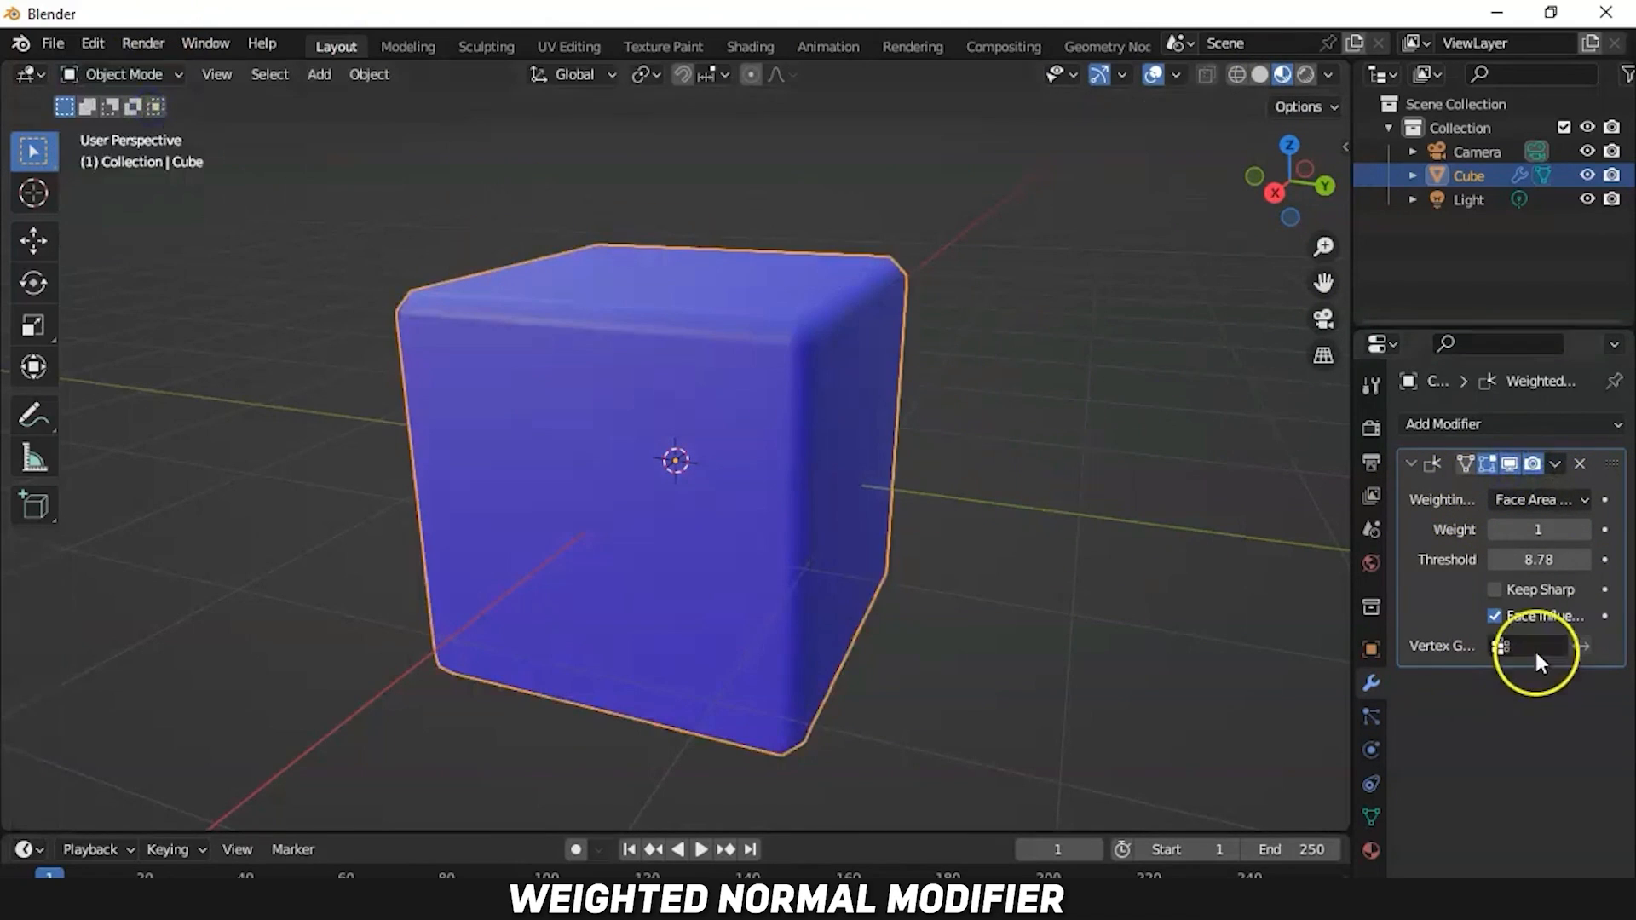
pyautogui.click(1556, 464)
pyautogui.click(1440, 484)
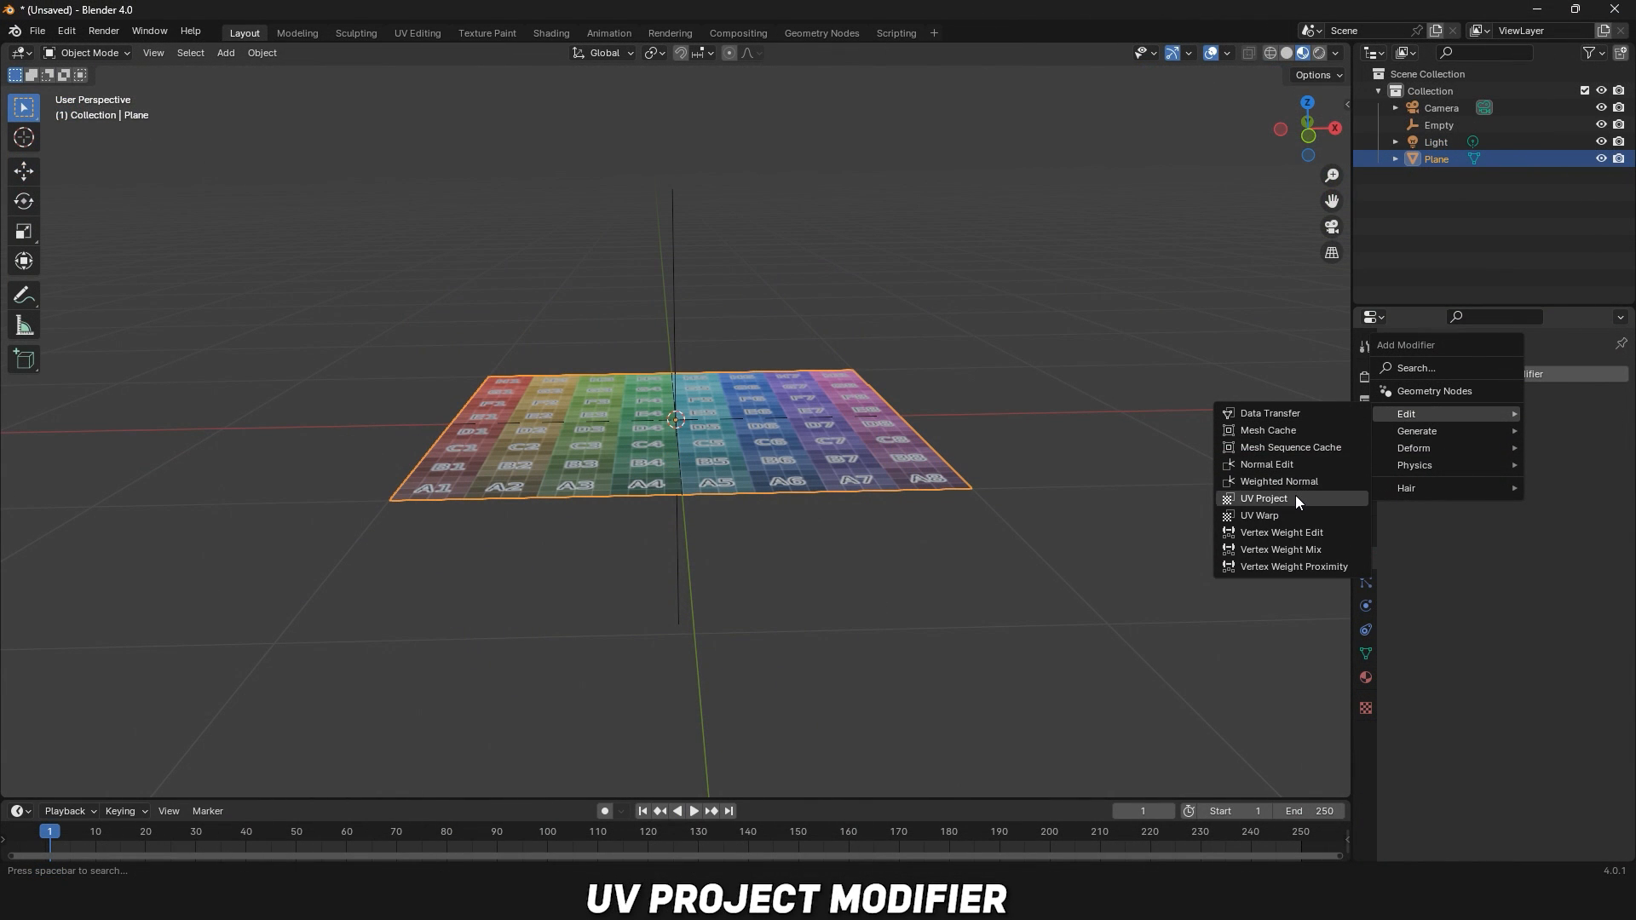
# Add a UV Project modifier to the textured plane and assign the Empty as its projector object.
pyautogui.click(1296, 499)
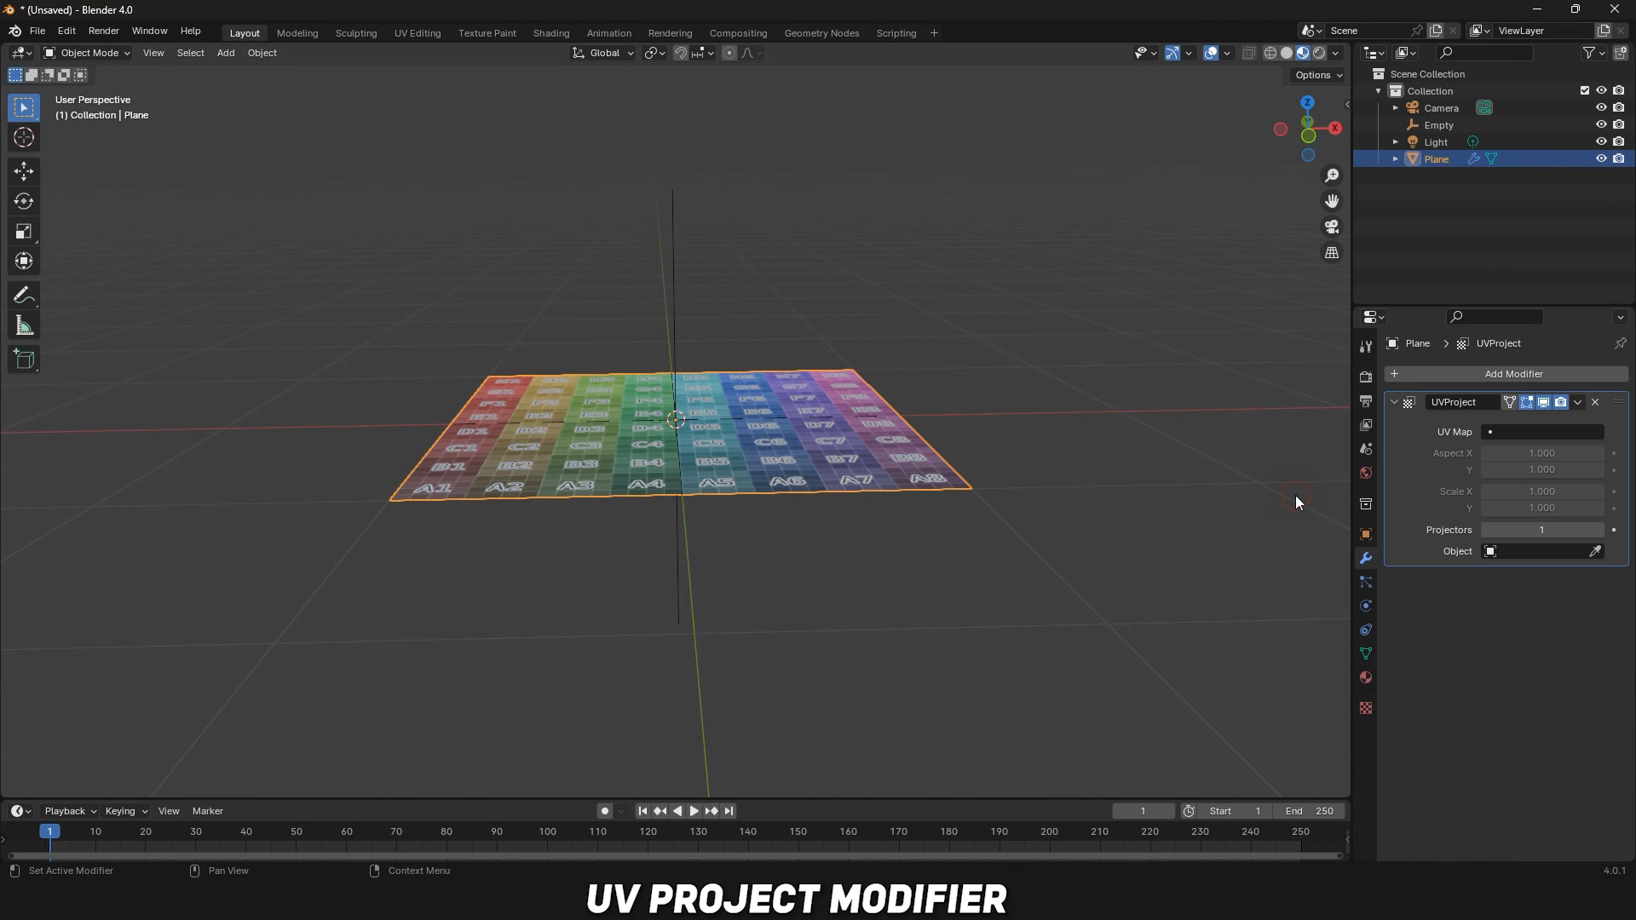
pyautogui.moveTo(861, 516); pyautogui.dragTo(761, 588, button='middle')
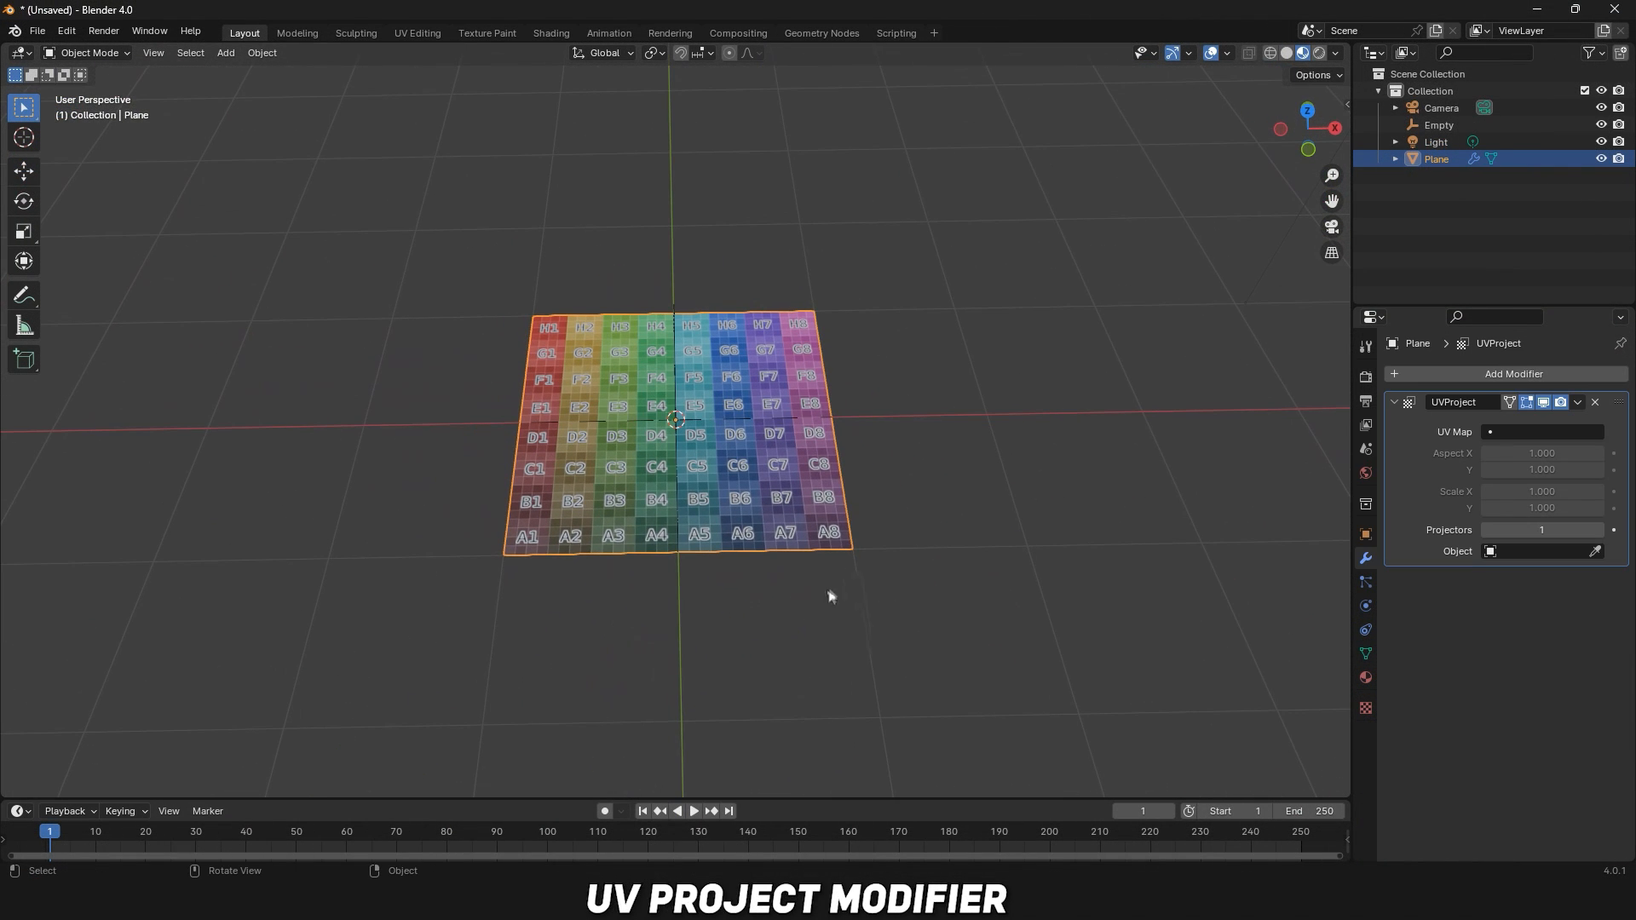
pyautogui.click(1534, 552)
pyautogui.click(1460, 595)
pyautogui.click(1534, 551)
pyautogui.click(1457, 612)
pyautogui.click(1487, 551)
pyautogui.click(1460, 595)
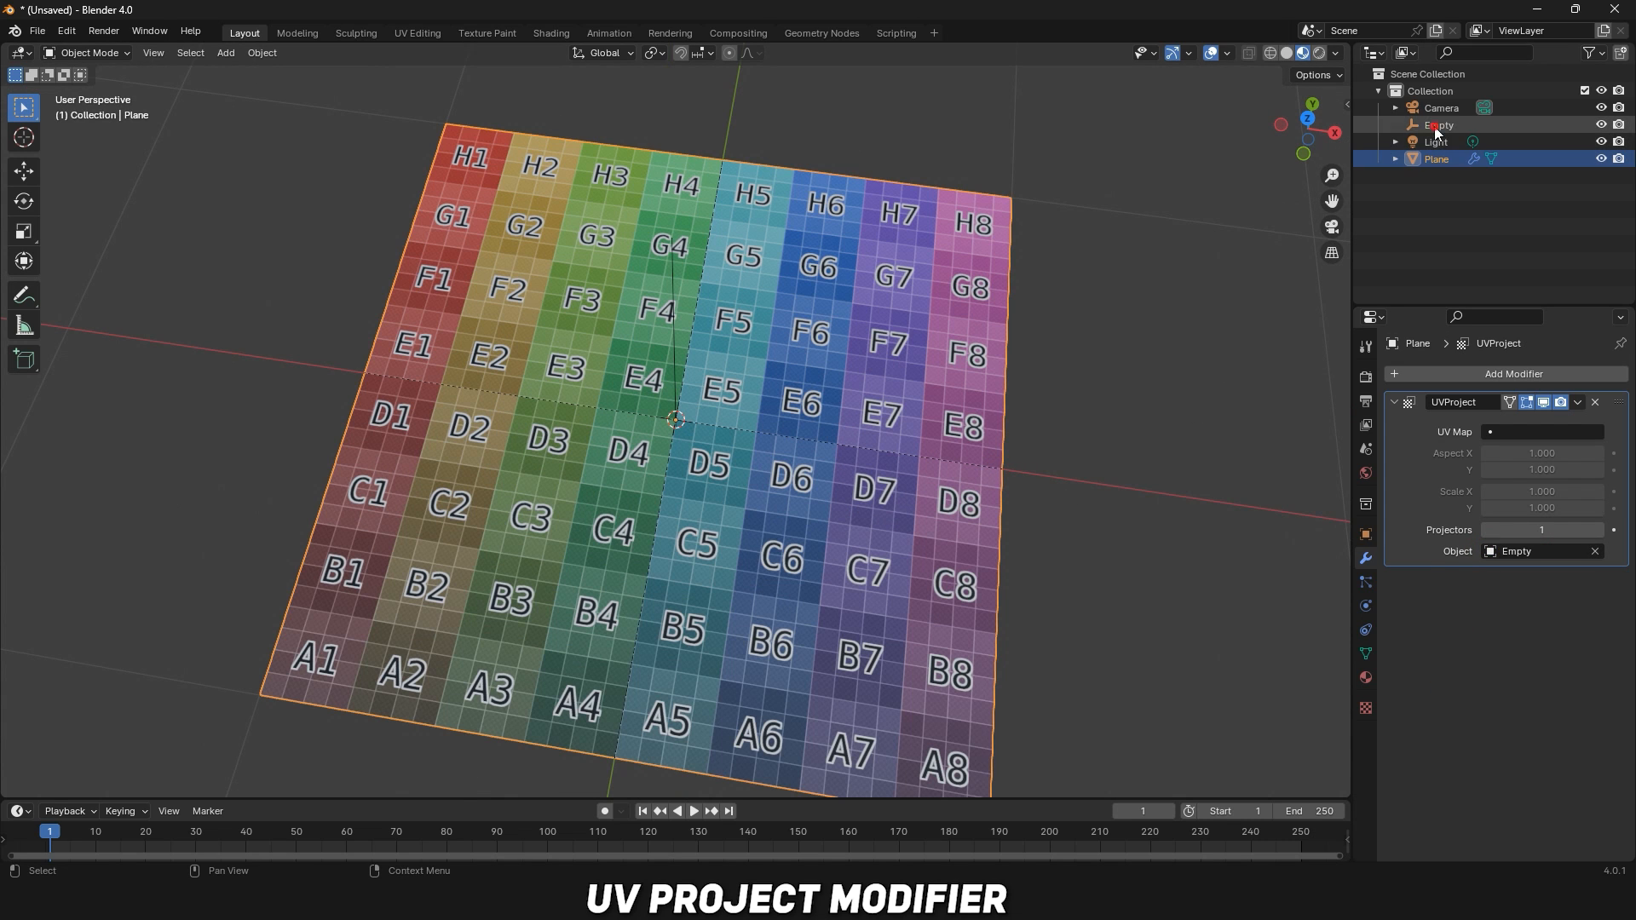
# Try moving the projector Empty freely to shift the texture on the plane, and undo the move.
pyautogui.click(1439, 125)
pyautogui.press('g')
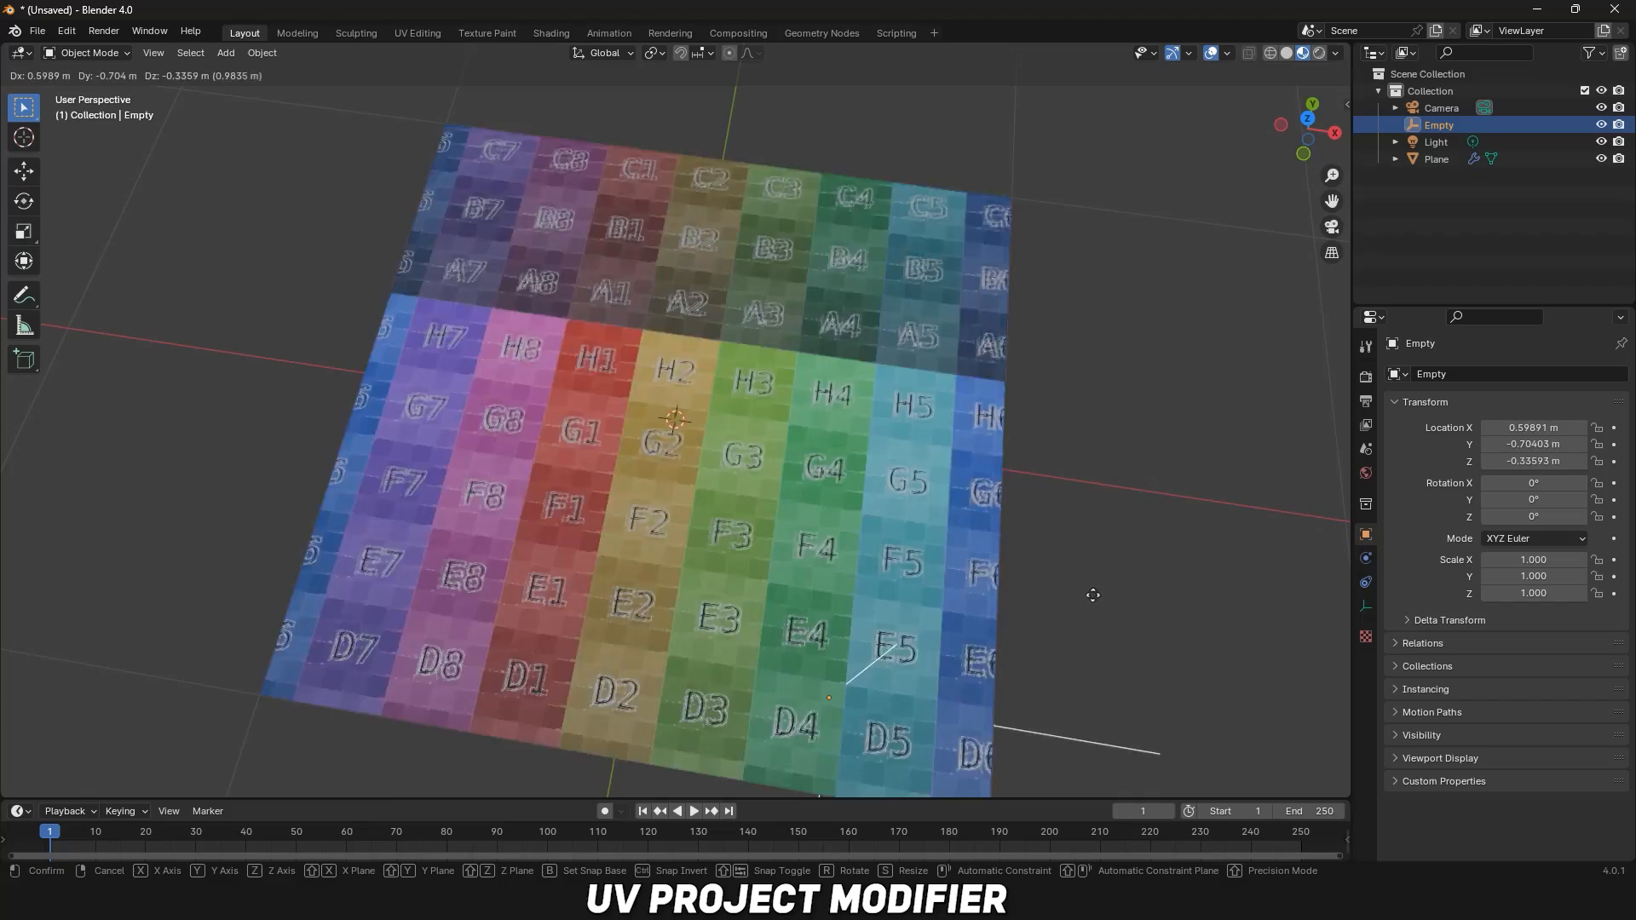
pyautogui.click(556, 411)
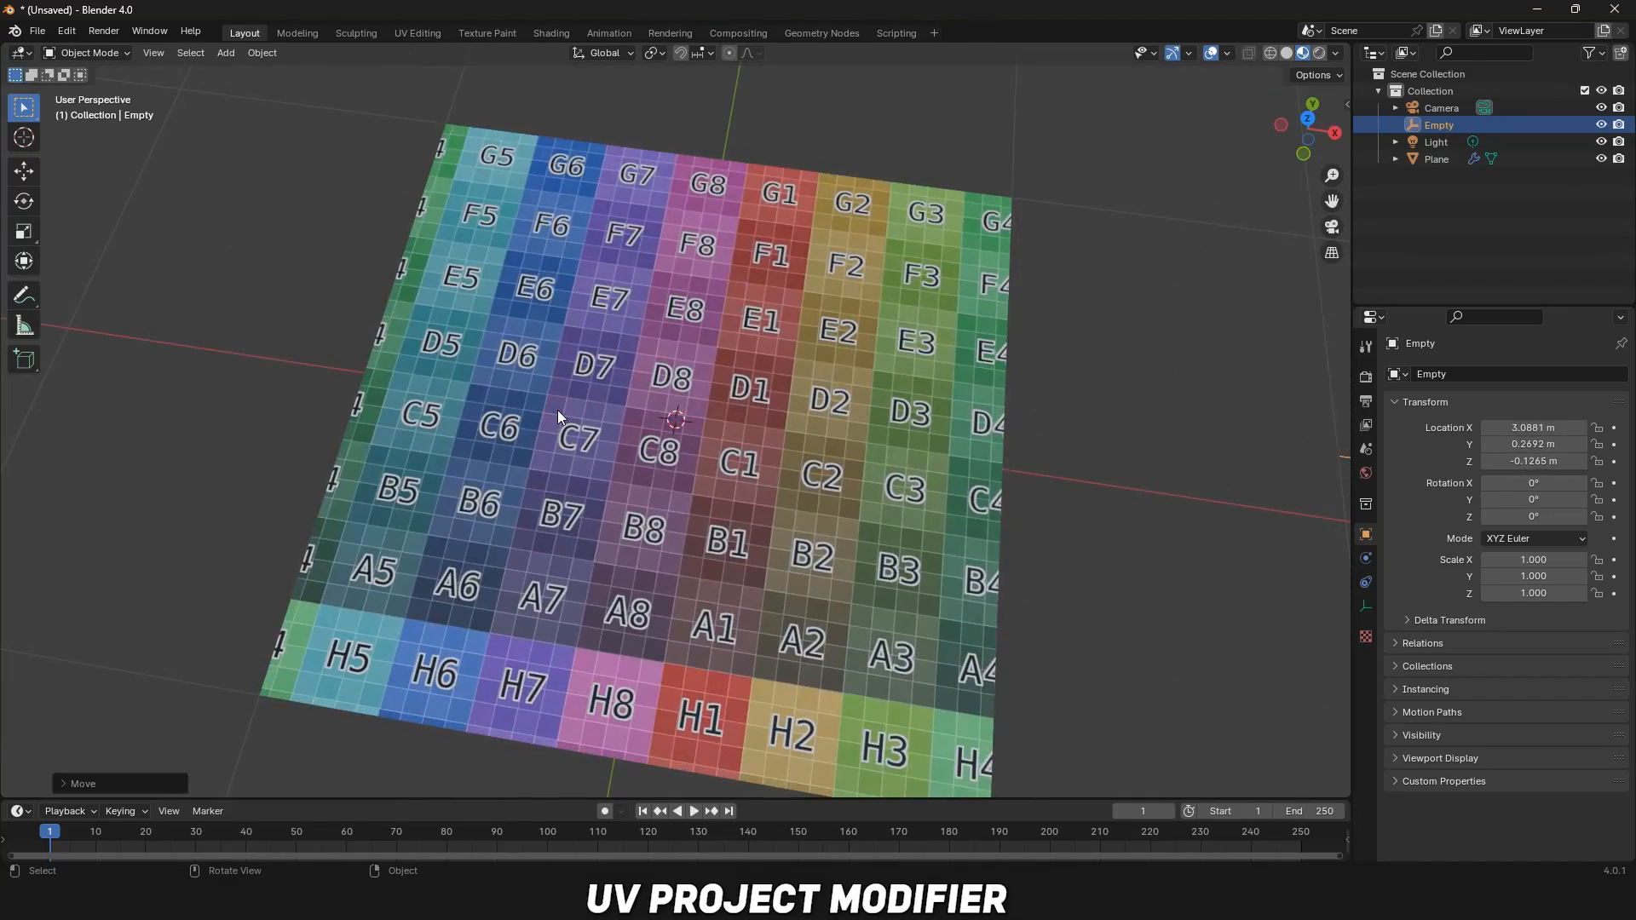
pyautogui.hotkey('ctrl', 'z')
# Add a Bezier circle at the centre of the textured plane.
pyautogui.scroll(-7, 702, 457)
pyautogui.scroll(5, 679, 412)
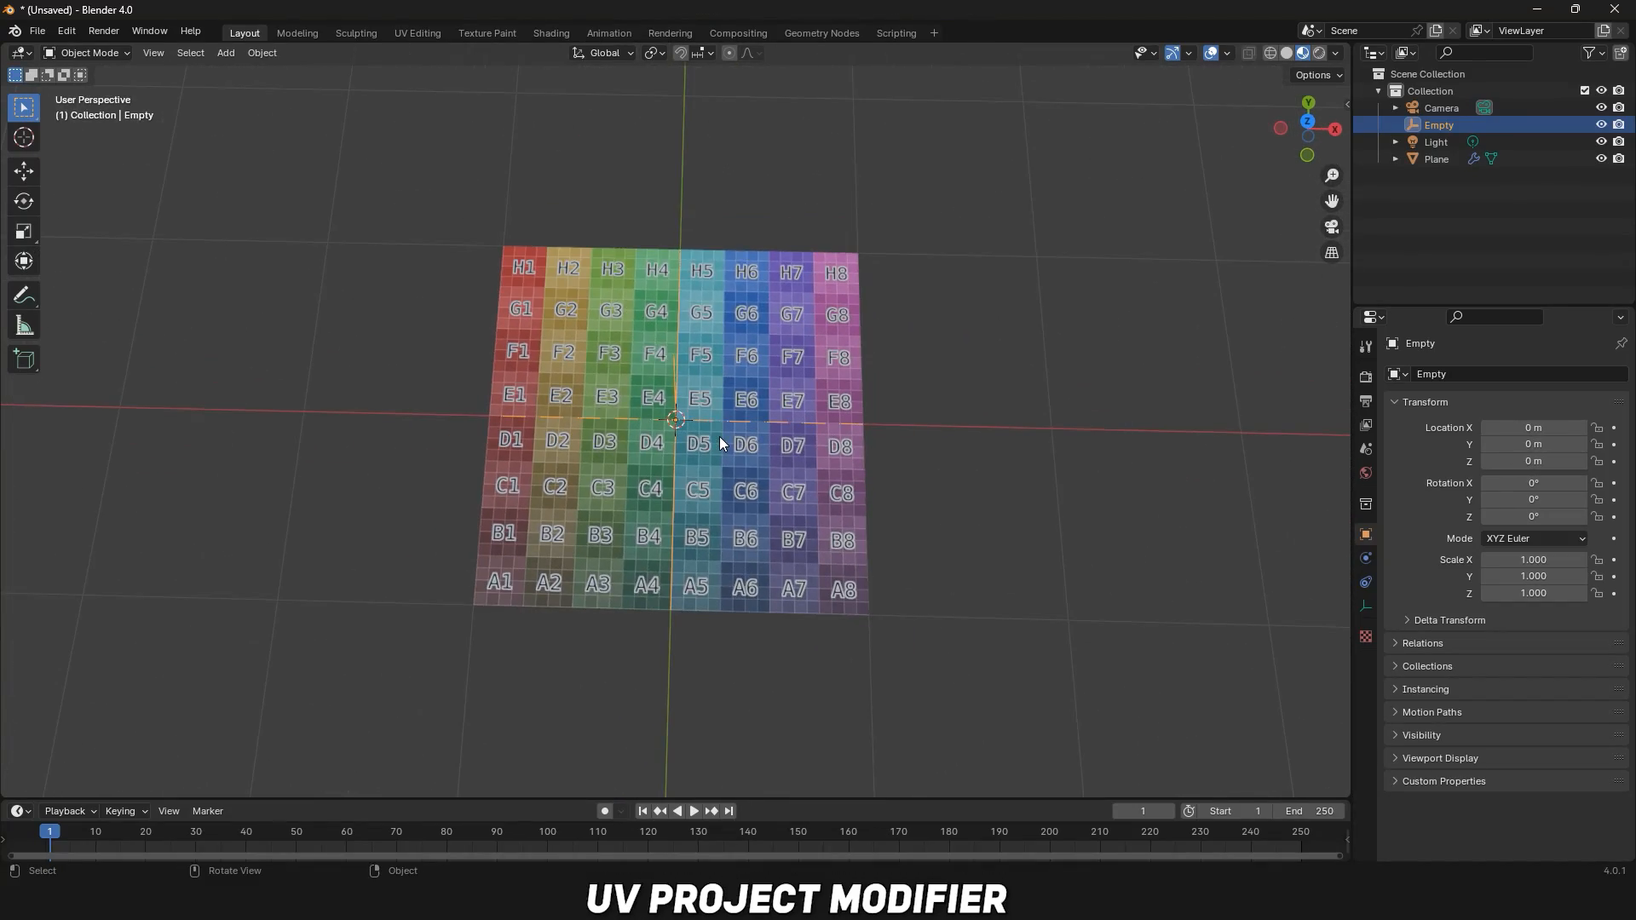
pyautogui.hotkey('shift', 'a')
pyautogui.click(758, 310)
# Give the Empty a Follow Path constraint targeting BezierCircle, enable Follow Curve and animate the path.
pyautogui.scroll(-2, 697, 303)
pyautogui.moveTo(699, 294); pyautogui.dragTo(806, 143, button='middle')
pyautogui.click(676, 346)
pyautogui.click(1367, 582)
pyautogui.click(1468, 374)
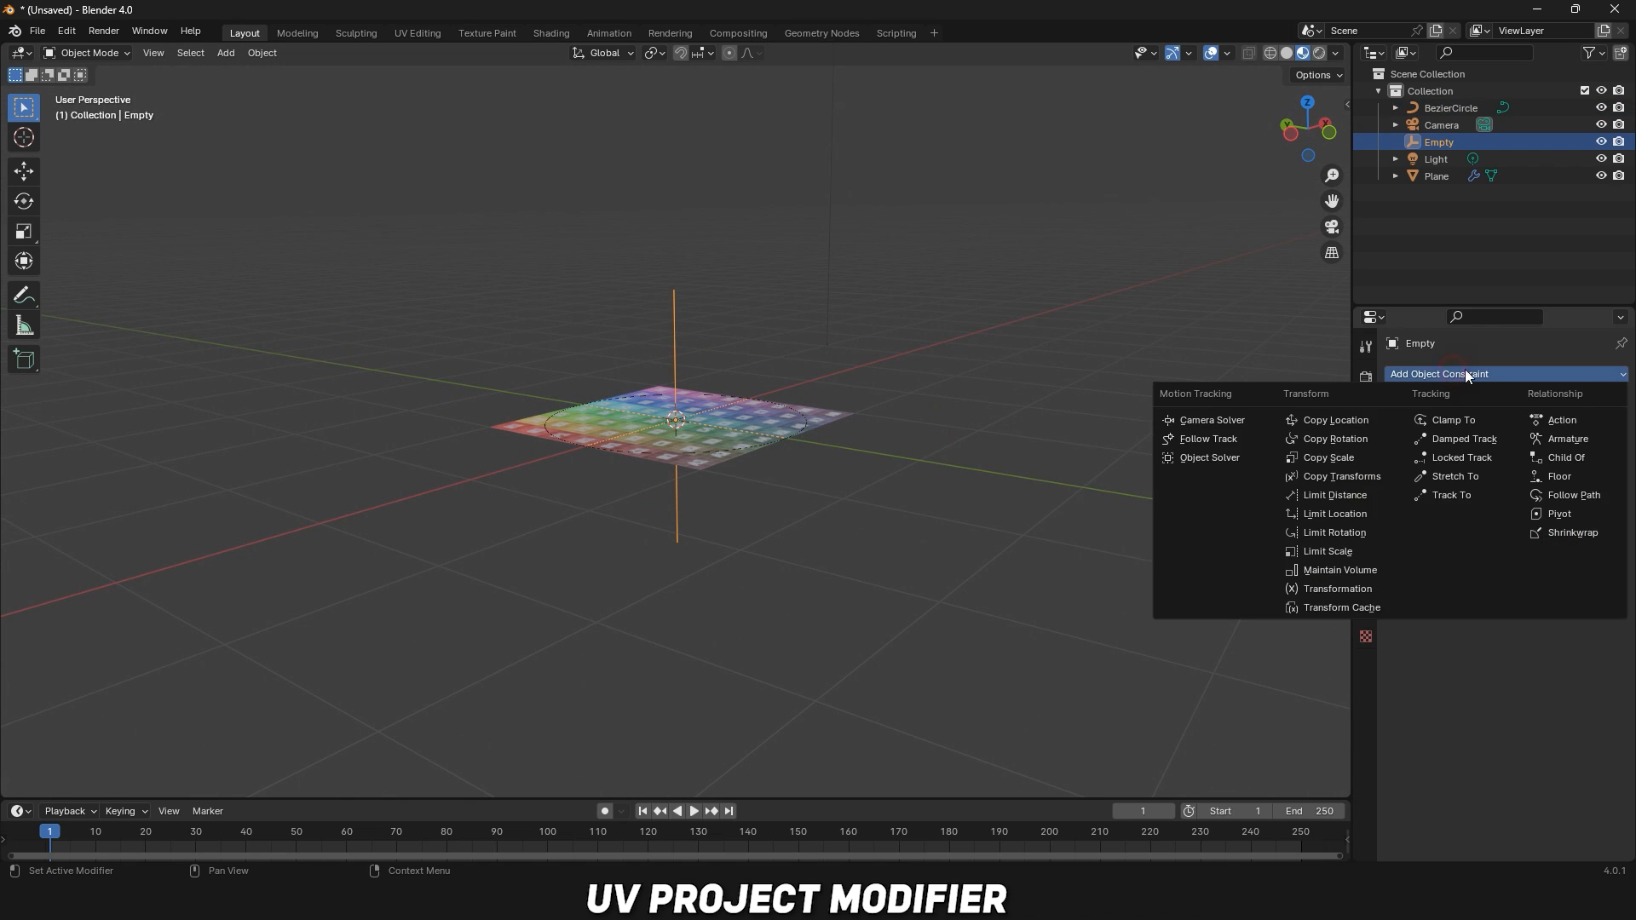
pyautogui.click(1559, 497)
pyautogui.click(803, 423)
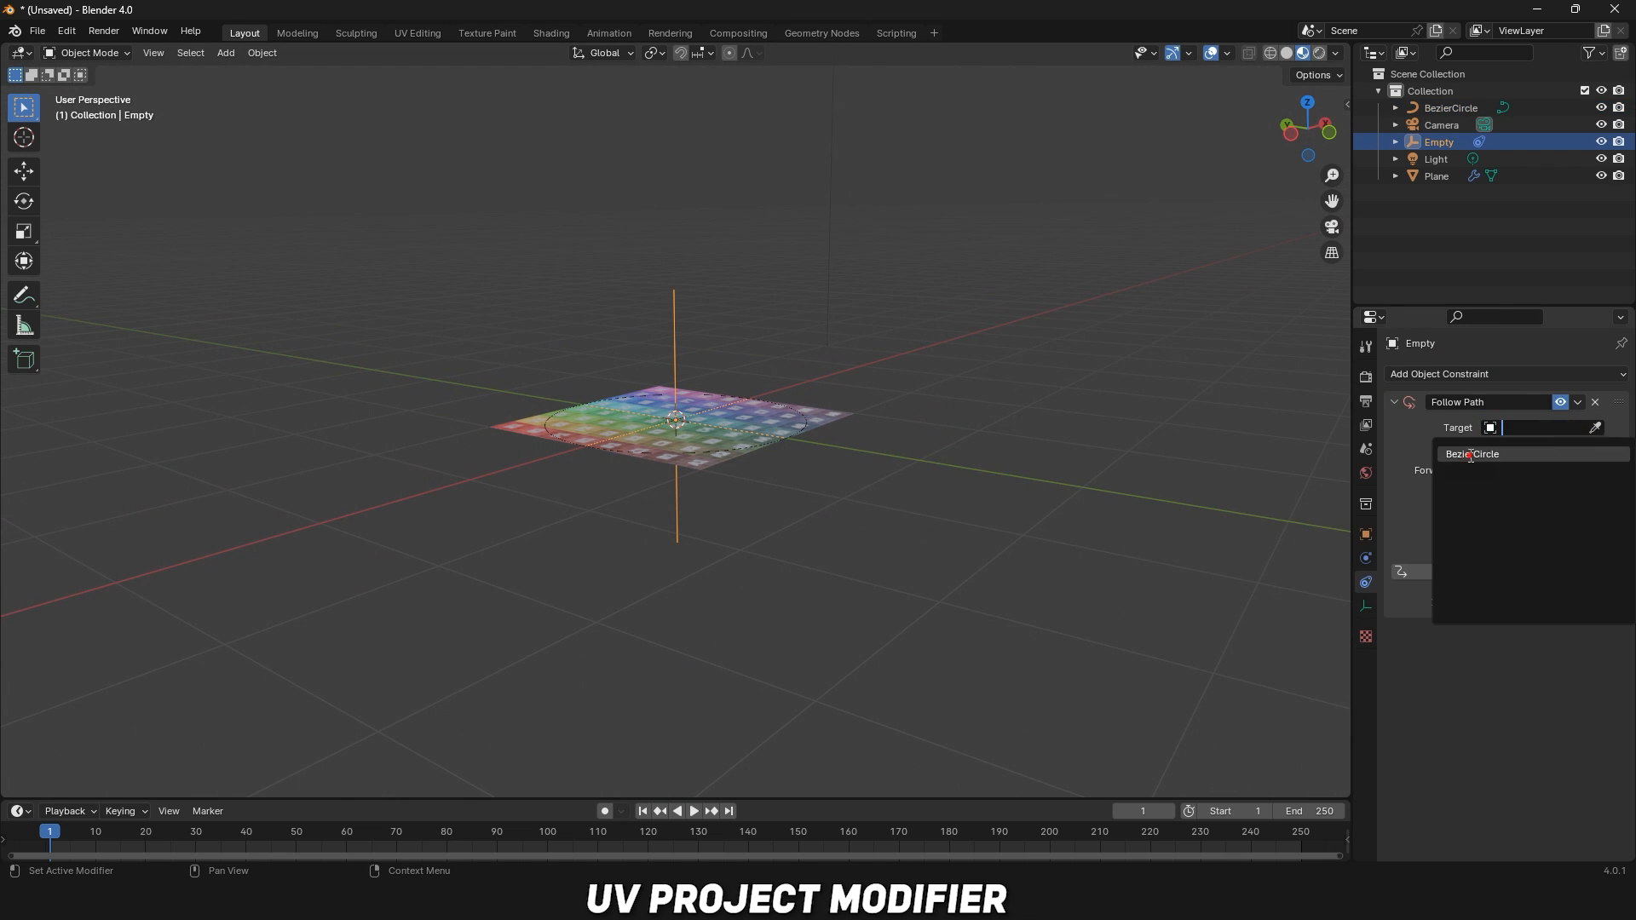
pyautogui.click(1487, 551)
pyautogui.click(1499, 566)
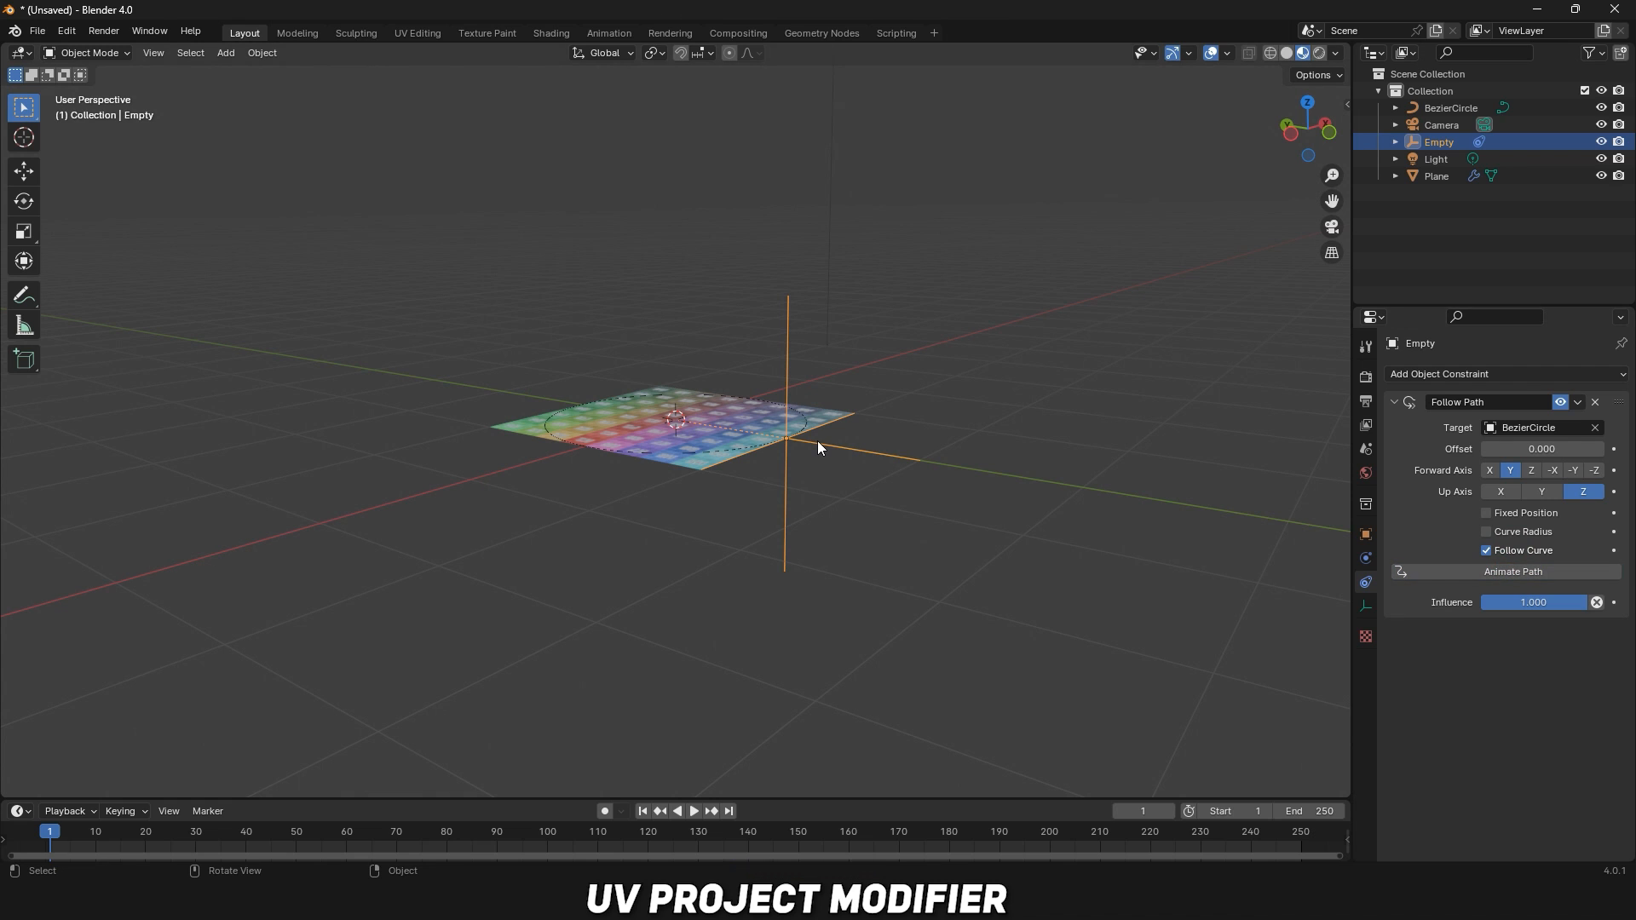
# Play back the Empty's motion around the circle and examine the texture projected on the plane.
pyautogui.moveTo(817, 442); pyautogui.dragTo(647, 489, button='middle')
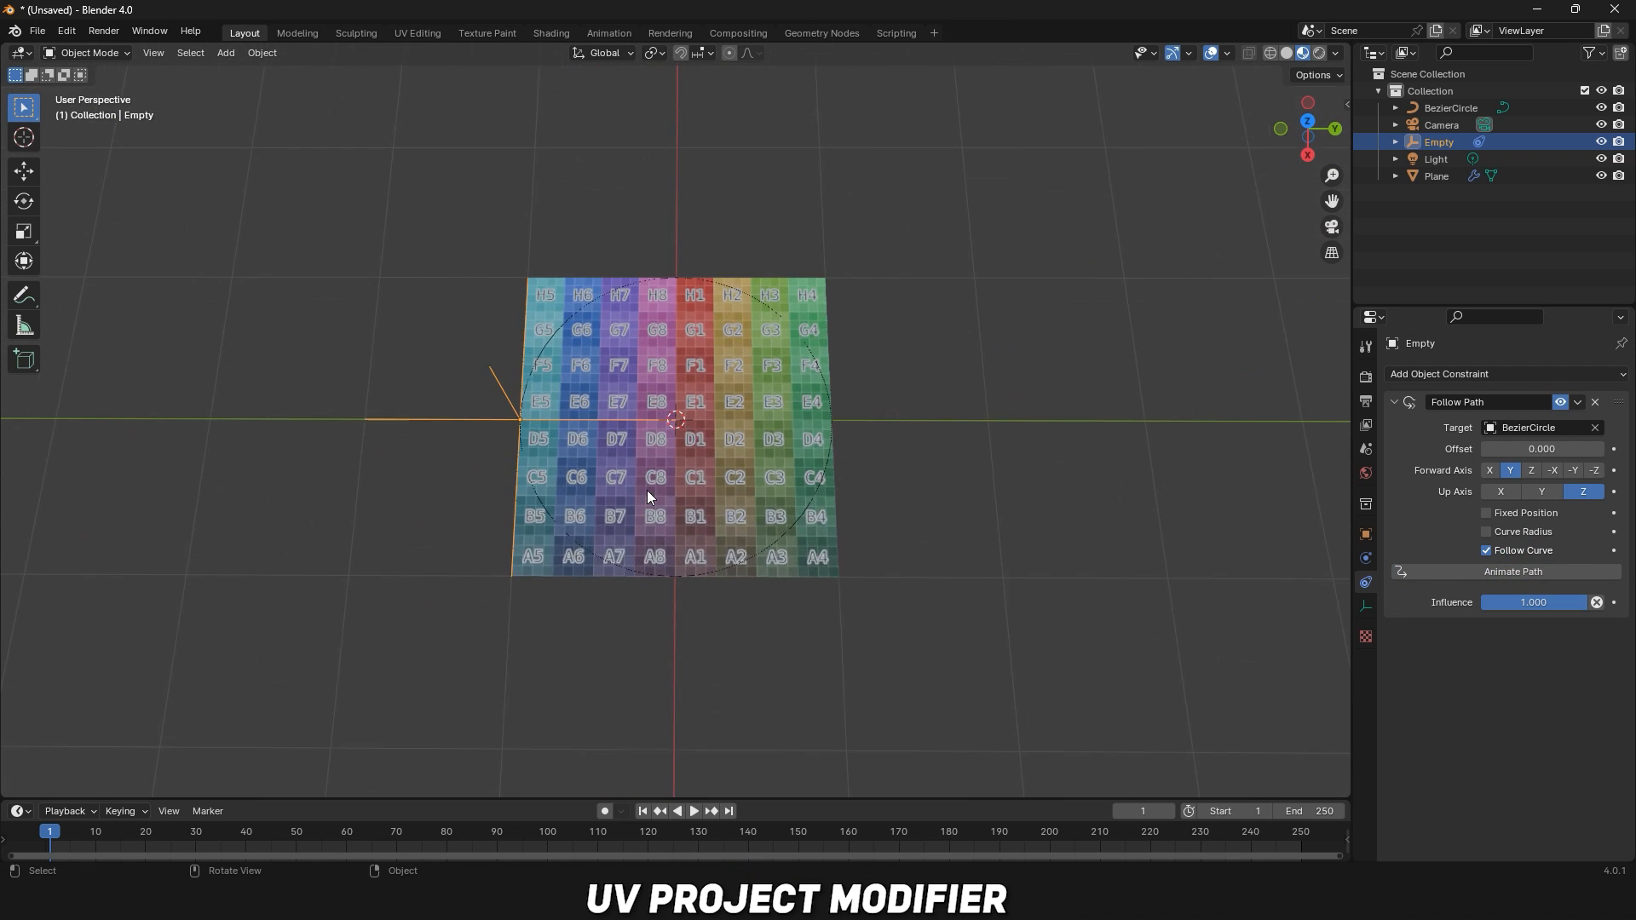
pyautogui.click(692, 812)
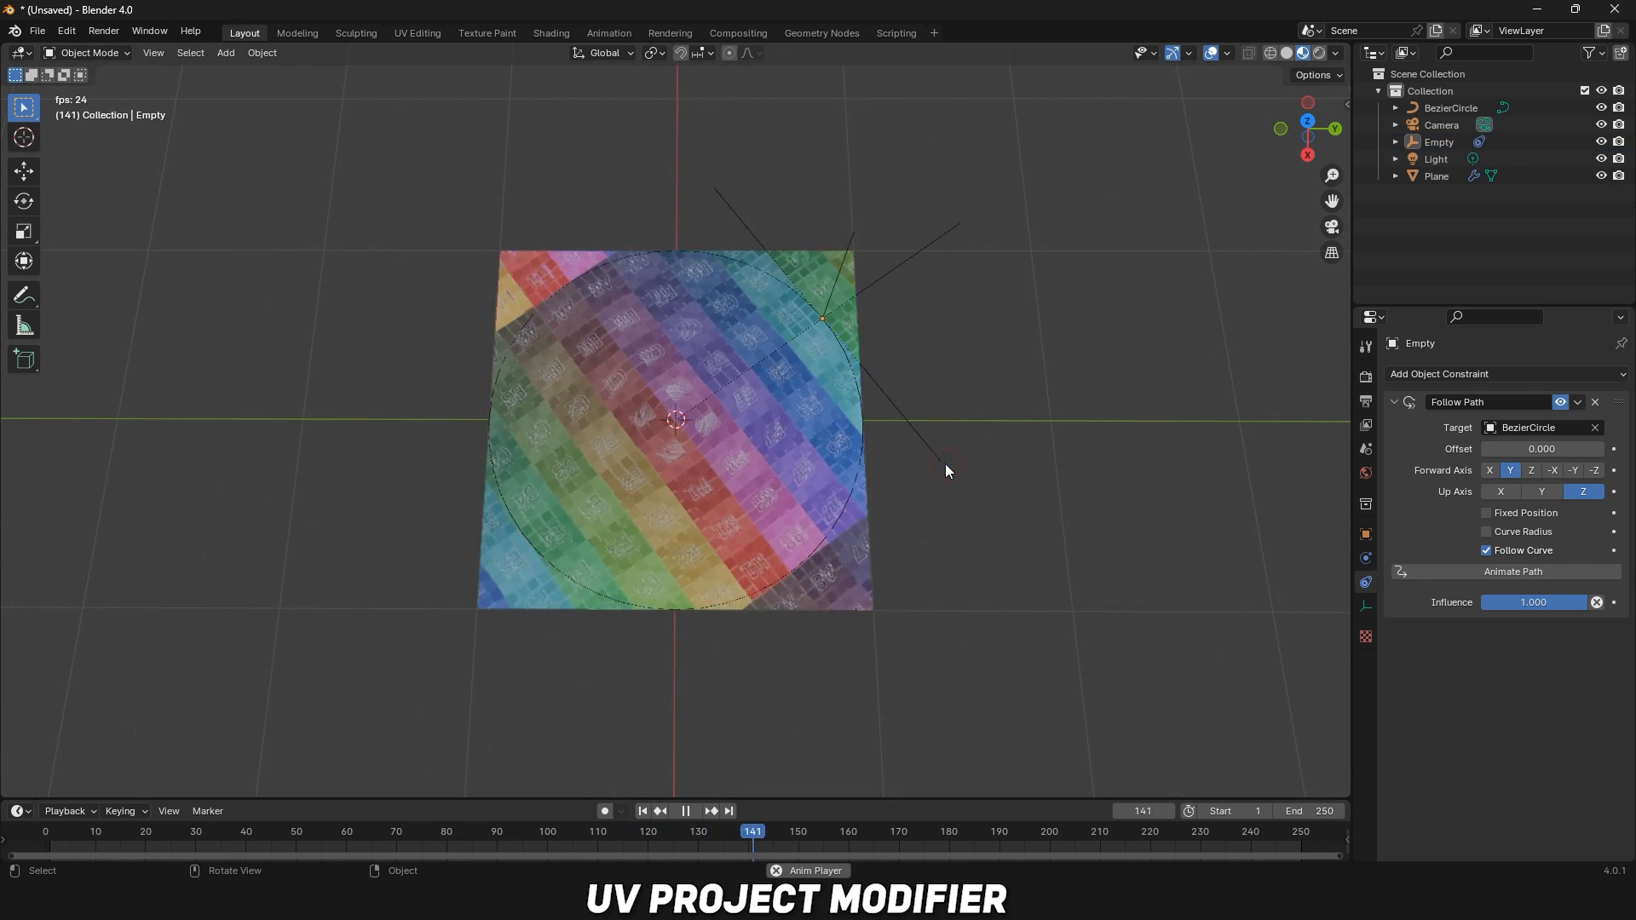
pyautogui.click(688, 813)
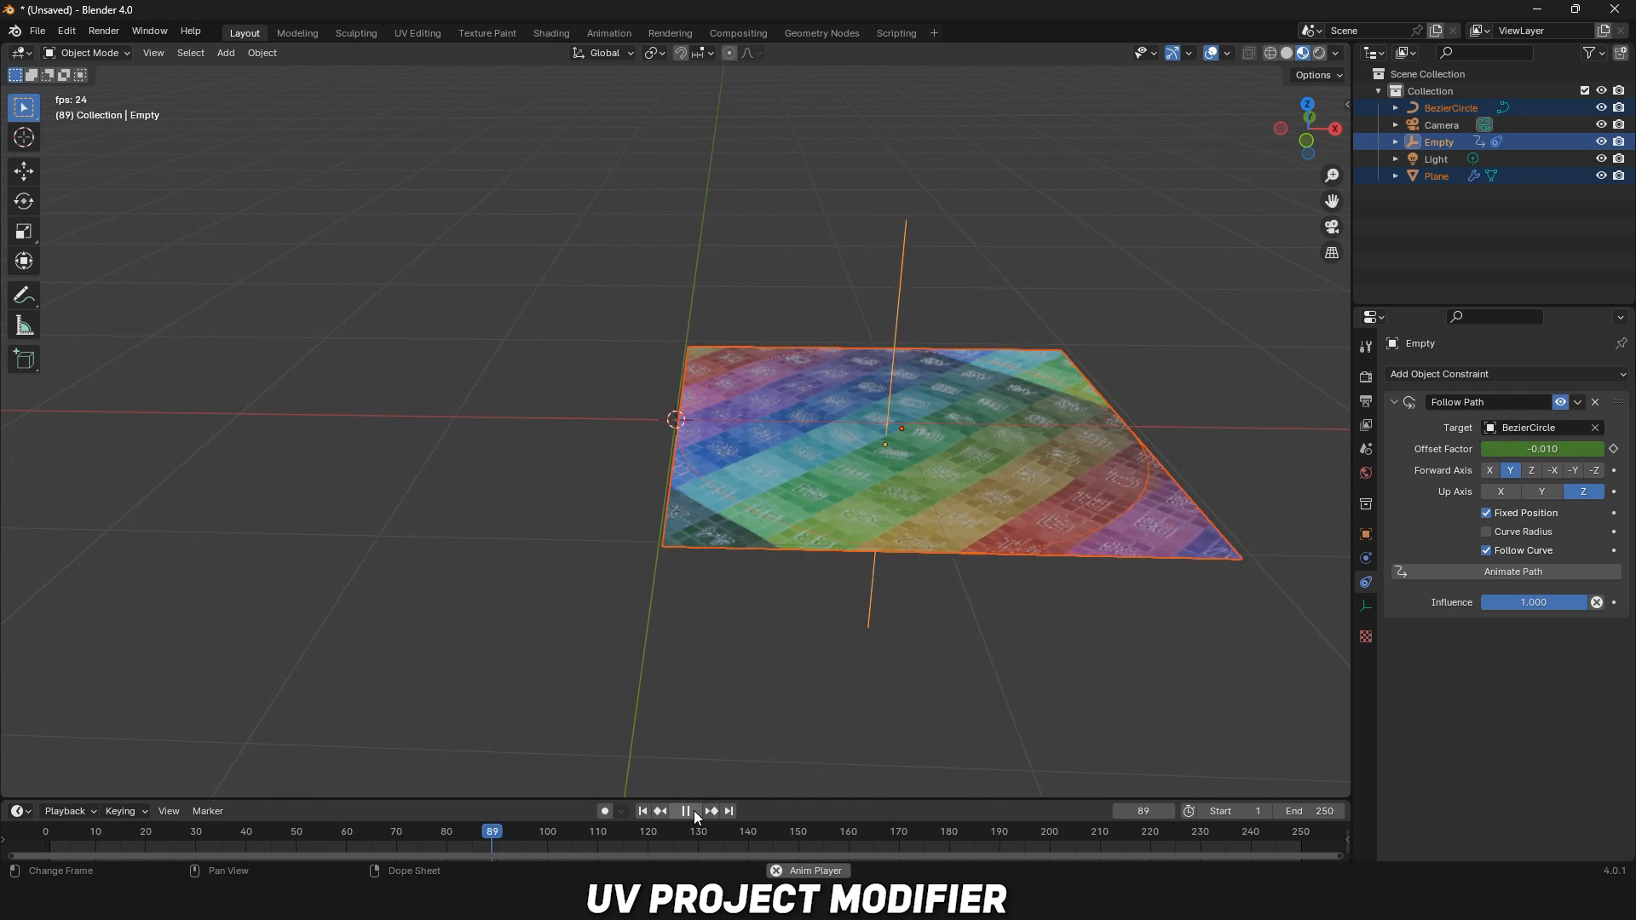
pyautogui.click(694, 810)
pyautogui.moveTo(928, 463); pyautogui.dragTo(872, 578, button='middle')
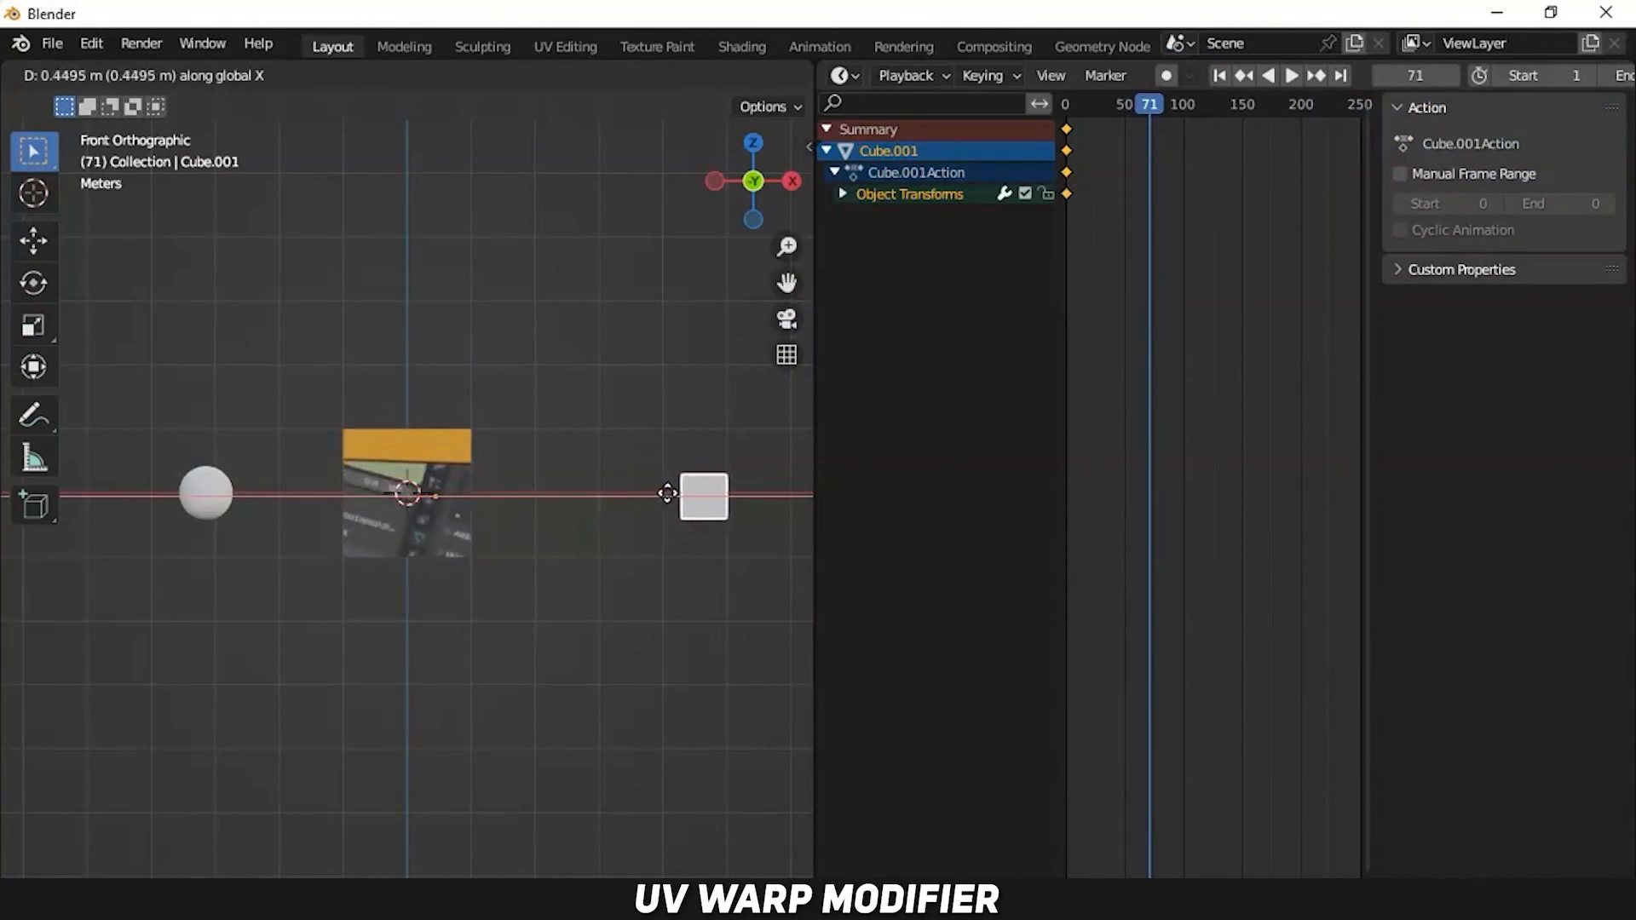
# Move the small cube about 0.45 m along X and the sphere about -0.2 m along Y.
pyautogui.click(668, 493)
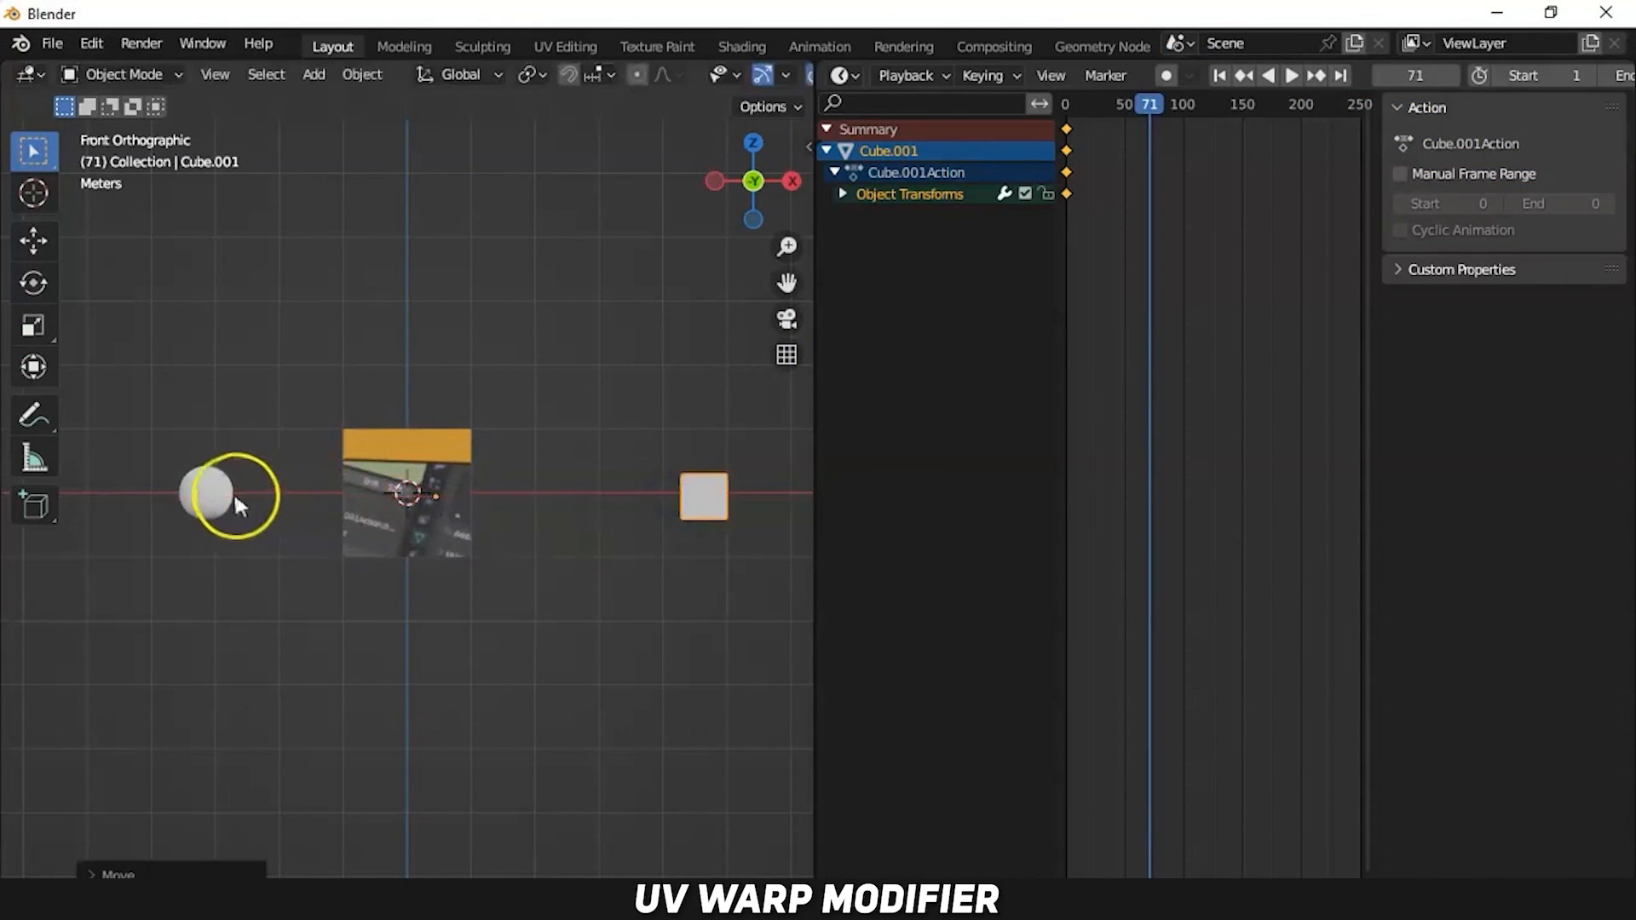
pyautogui.click(232, 492)
pyautogui.press('g')
pyautogui.press('y')
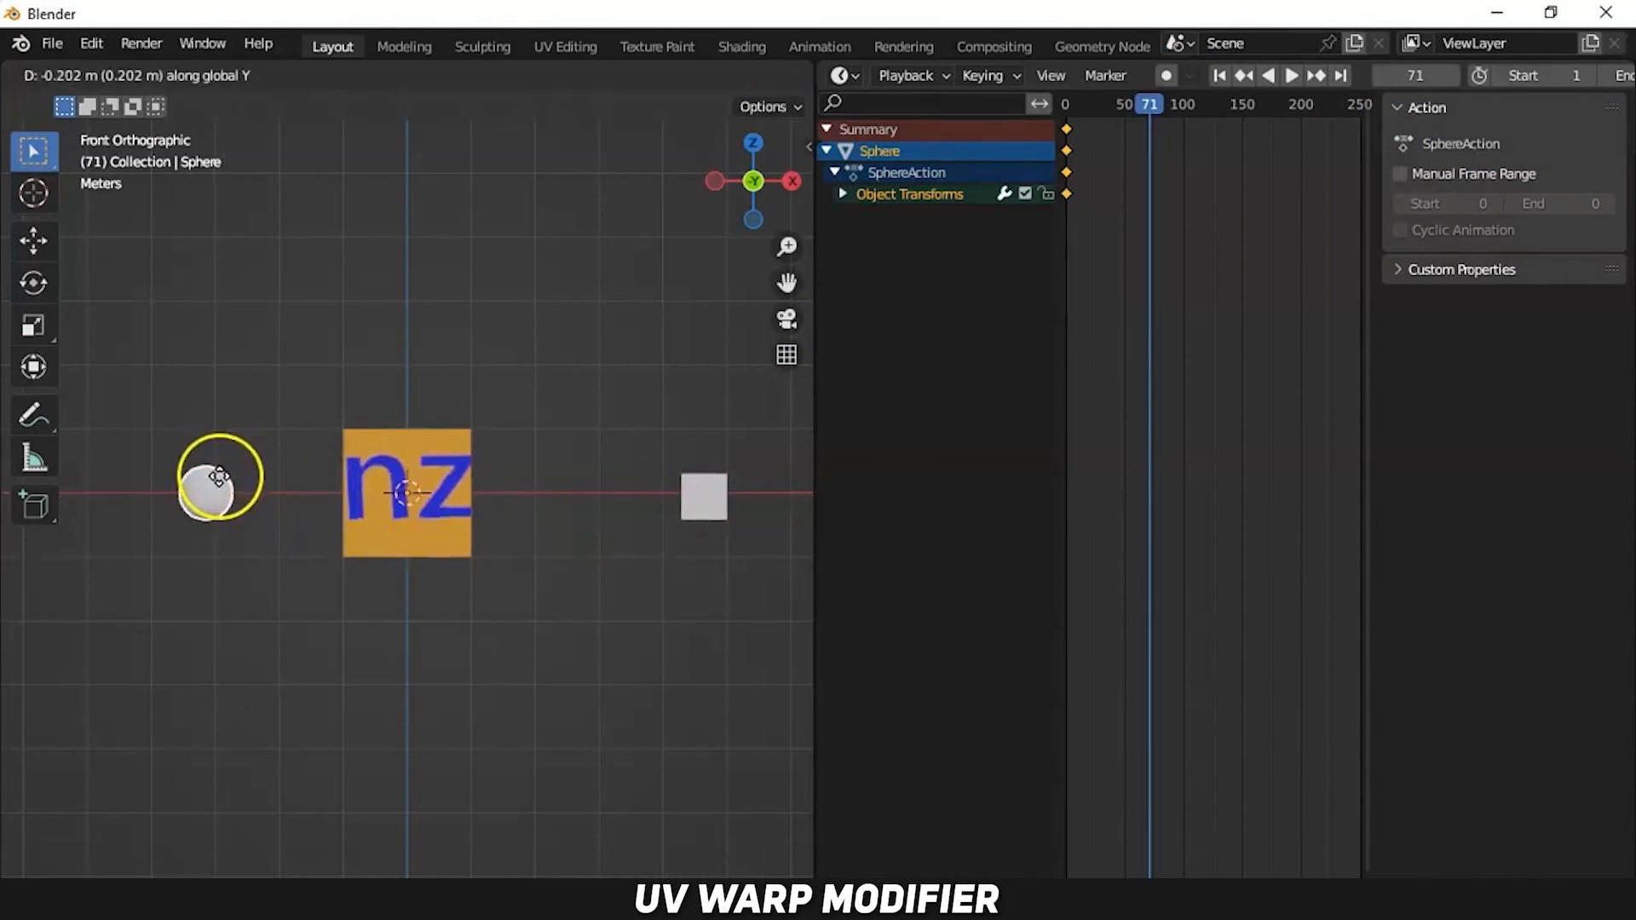
pyautogui.click(218, 471)
# Adjust the small cube's position along X and insert a Location keyframe for it at frame 71.
pyautogui.click(704, 493)
pyautogui.press('g')
pyautogui.press('x')
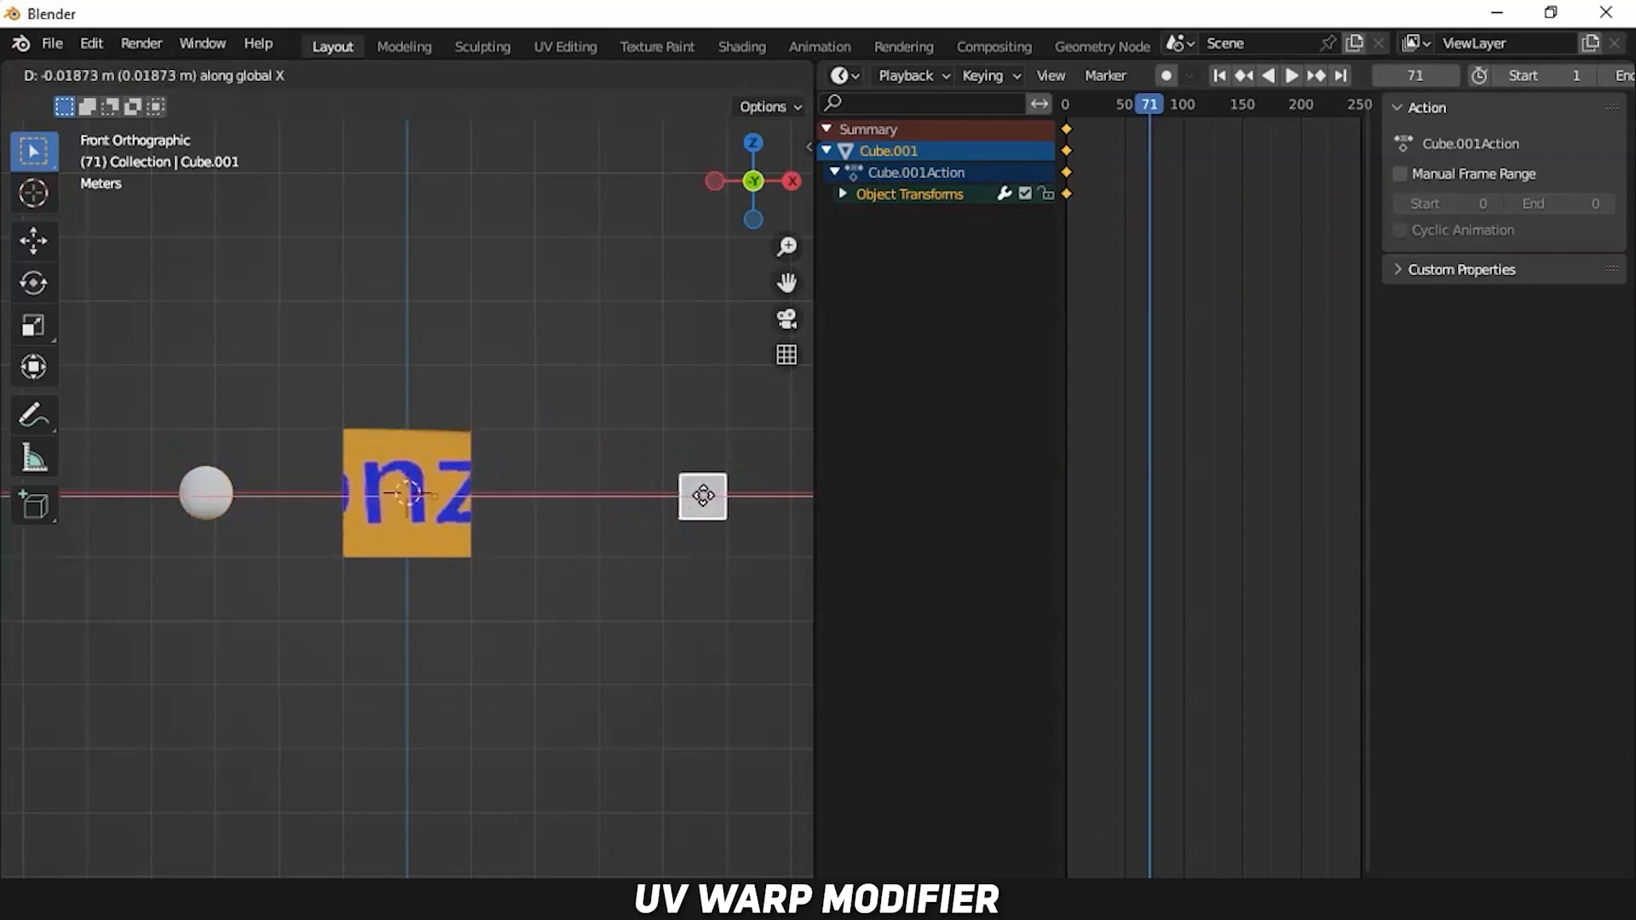
pyautogui.click(705, 494)
pyautogui.press('i')
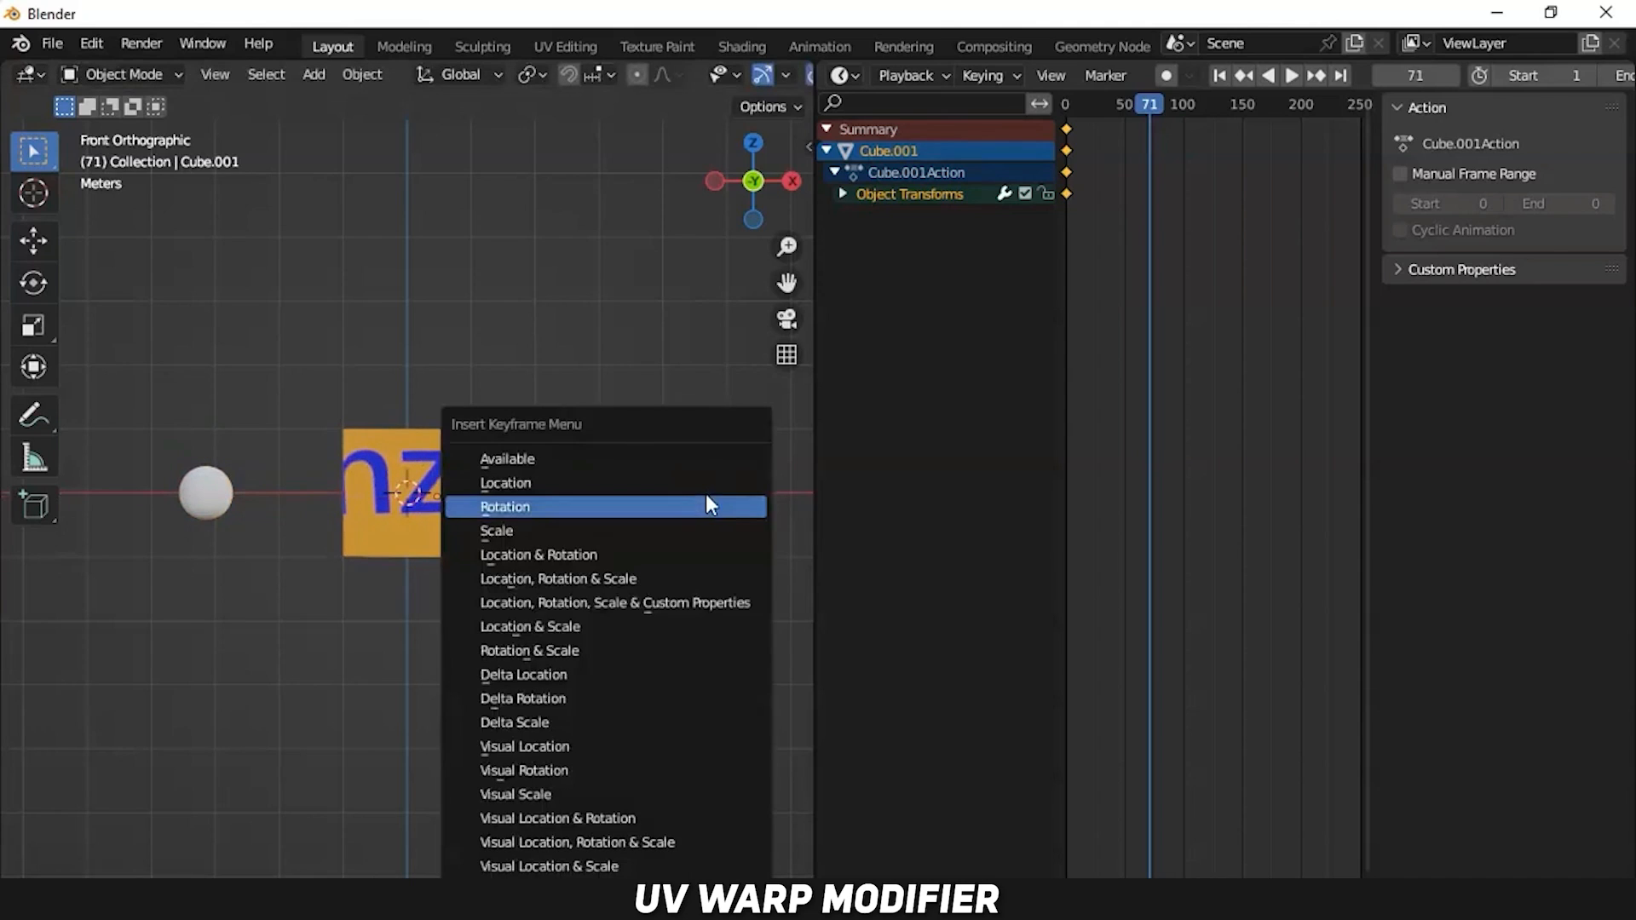
pyautogui.click(610, 474)
# Insert a Location keyframe for the sphere at frame 71.
pyautogui.click(205, 493)
pyautogui.press('i')
pyautogui.click(151, 481)
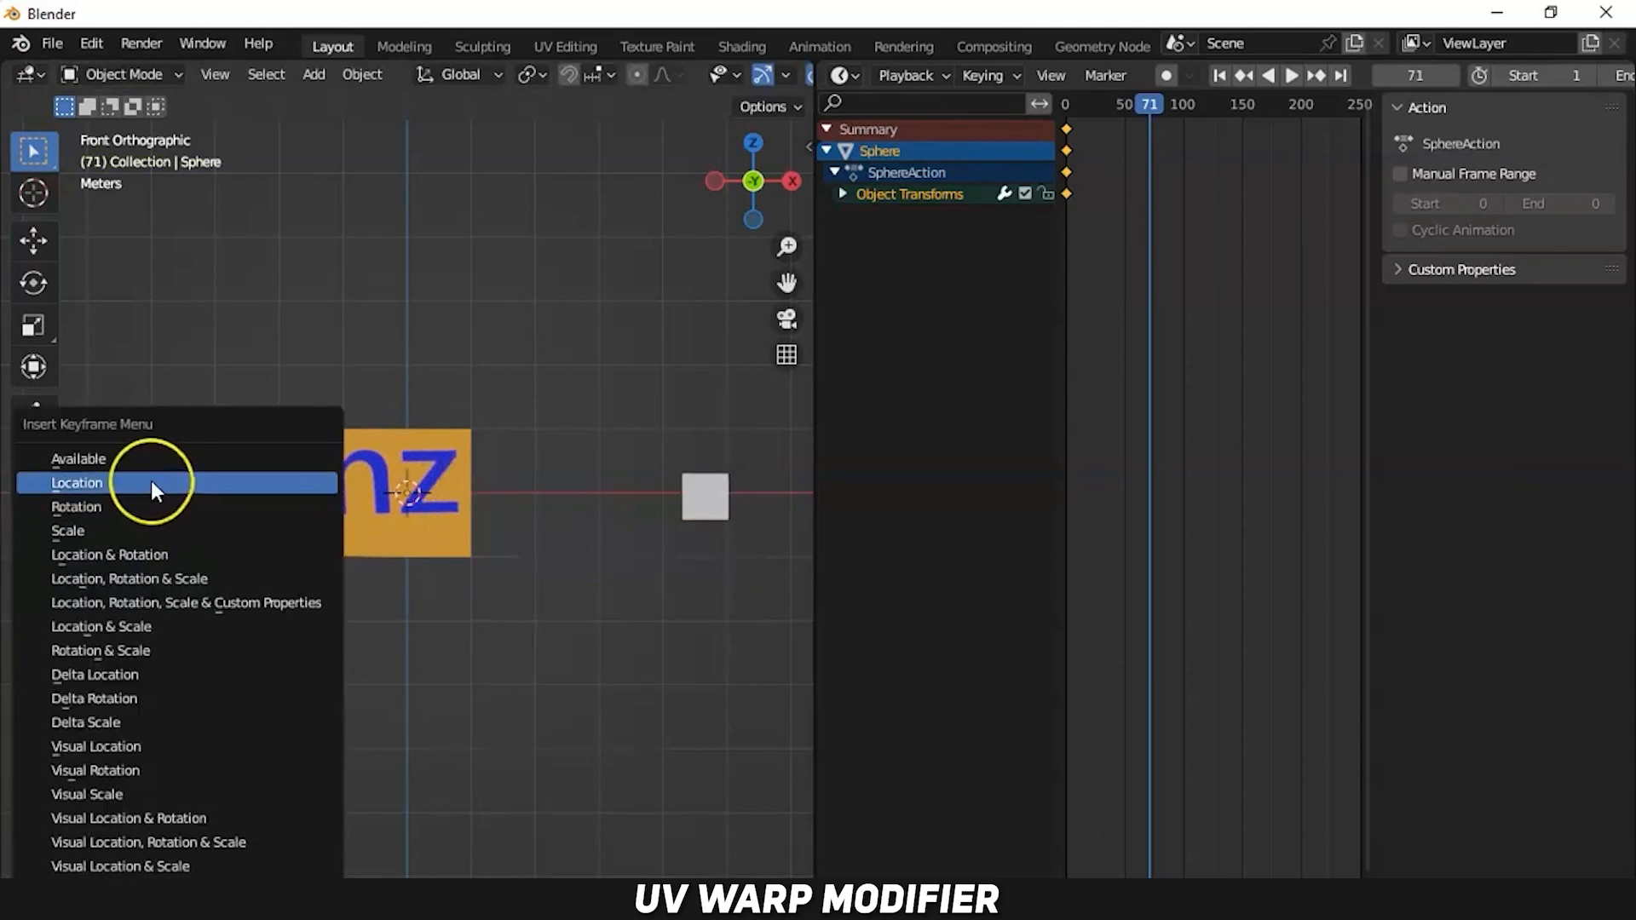
# Rewind to frame 2 and play the animation to watch the UV Warp effect on the textured square.
pyautogui.moveTo(1161, 110); pyautogui.dragTo(1069, 131)
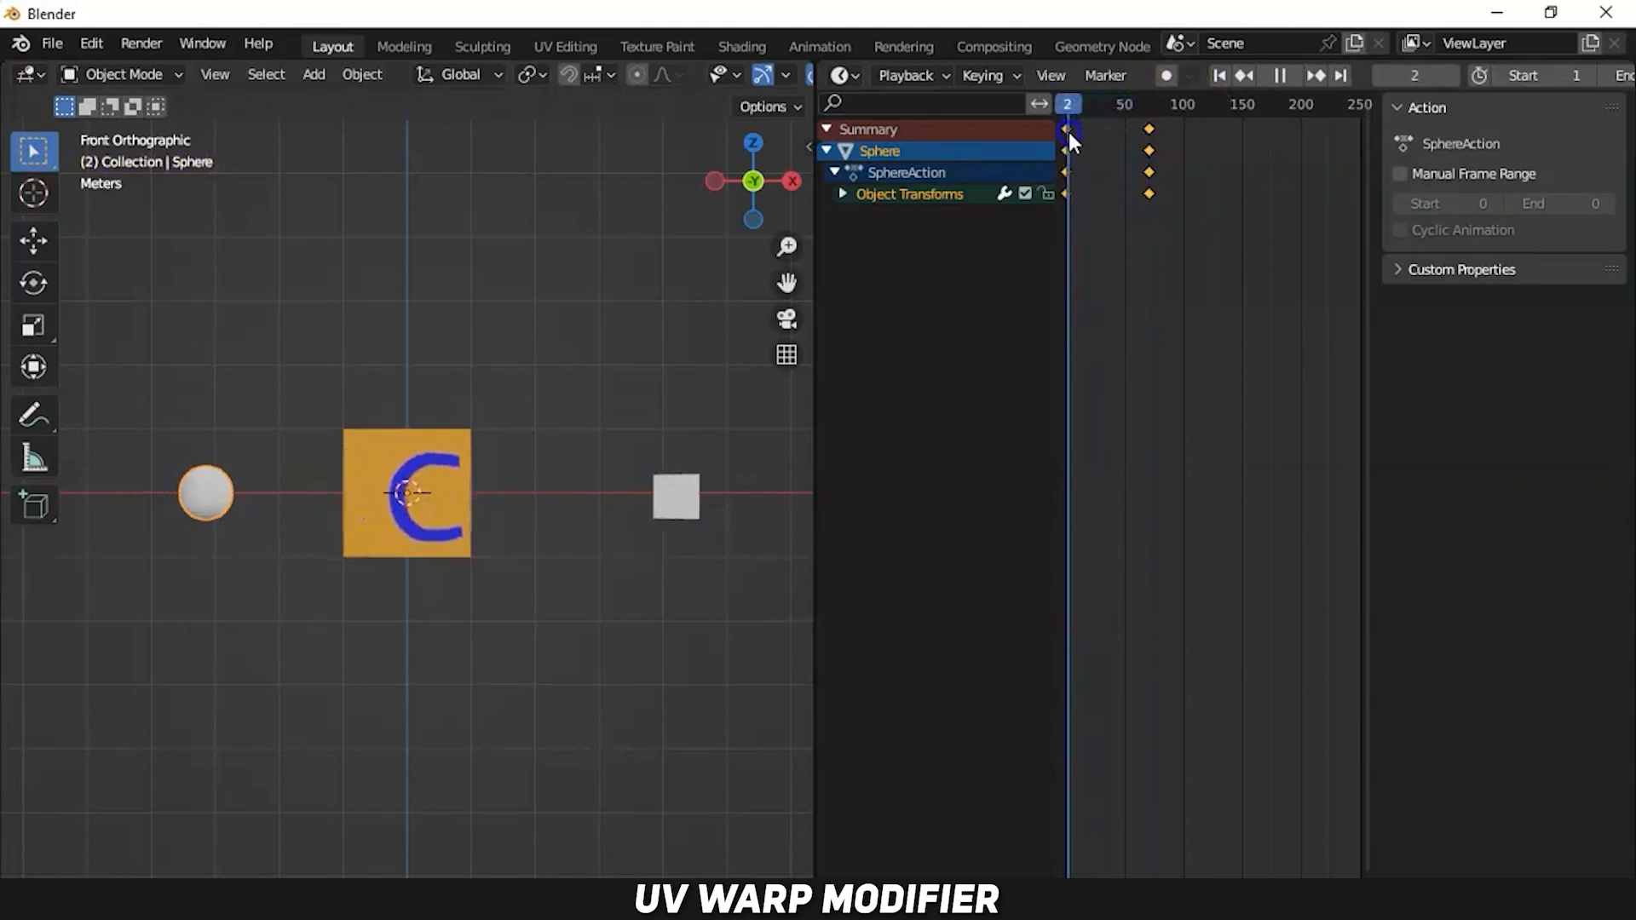
pyautogui.press('space')
pyautogui.press('space')
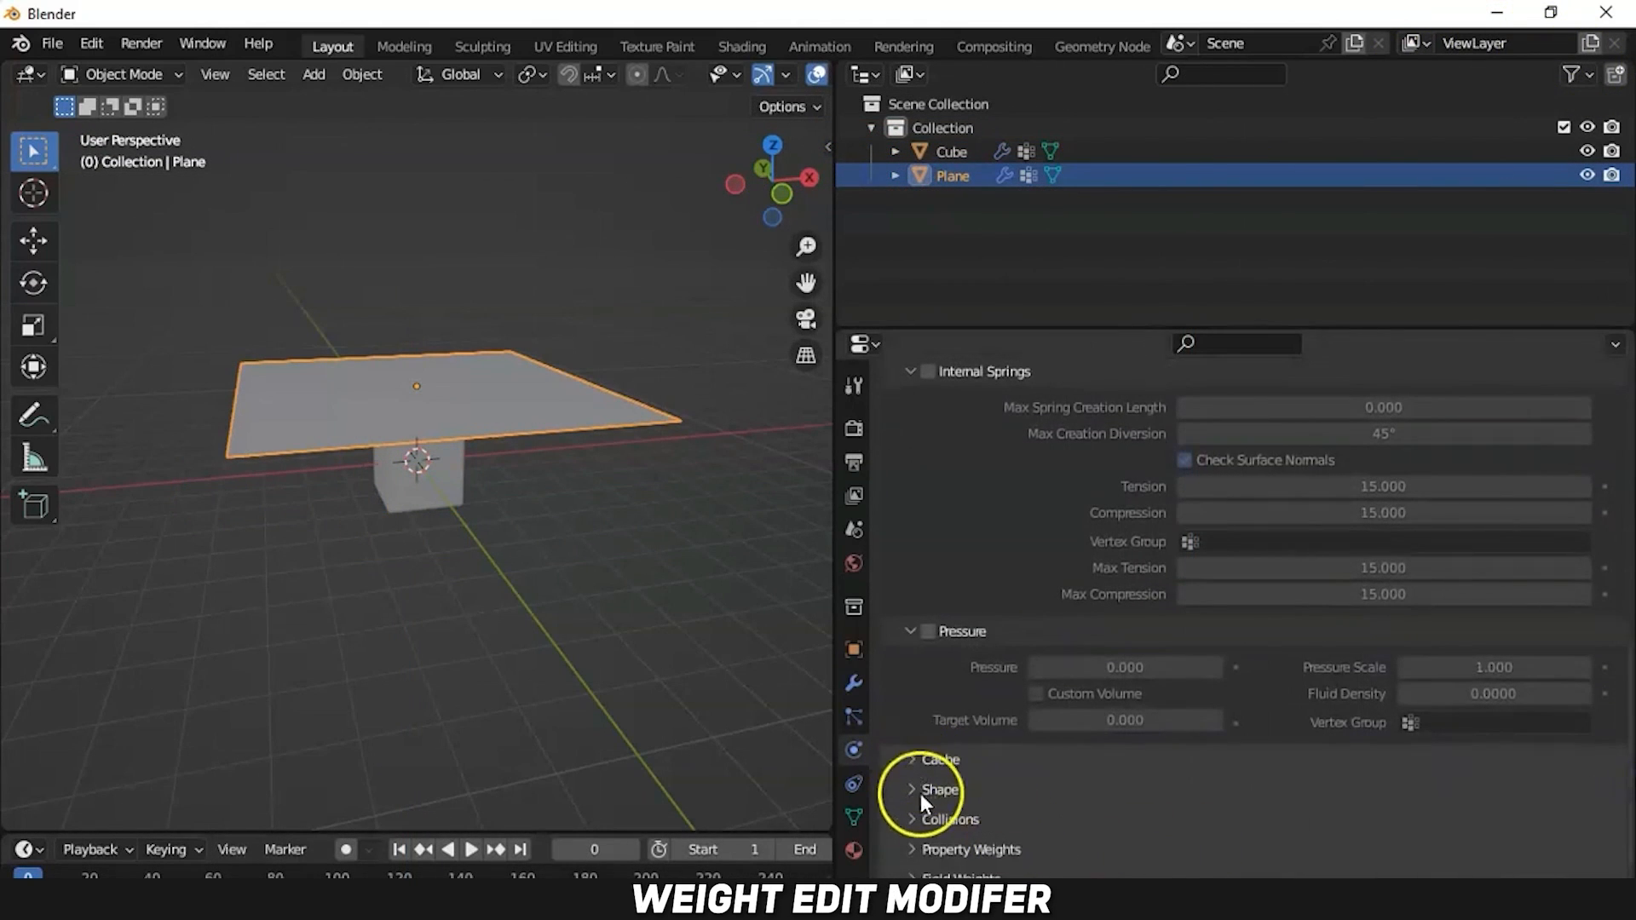
# Assign vertex group 01 as the pin group in the plane's cloth shape settings.
pyautogui.click(921, 795)
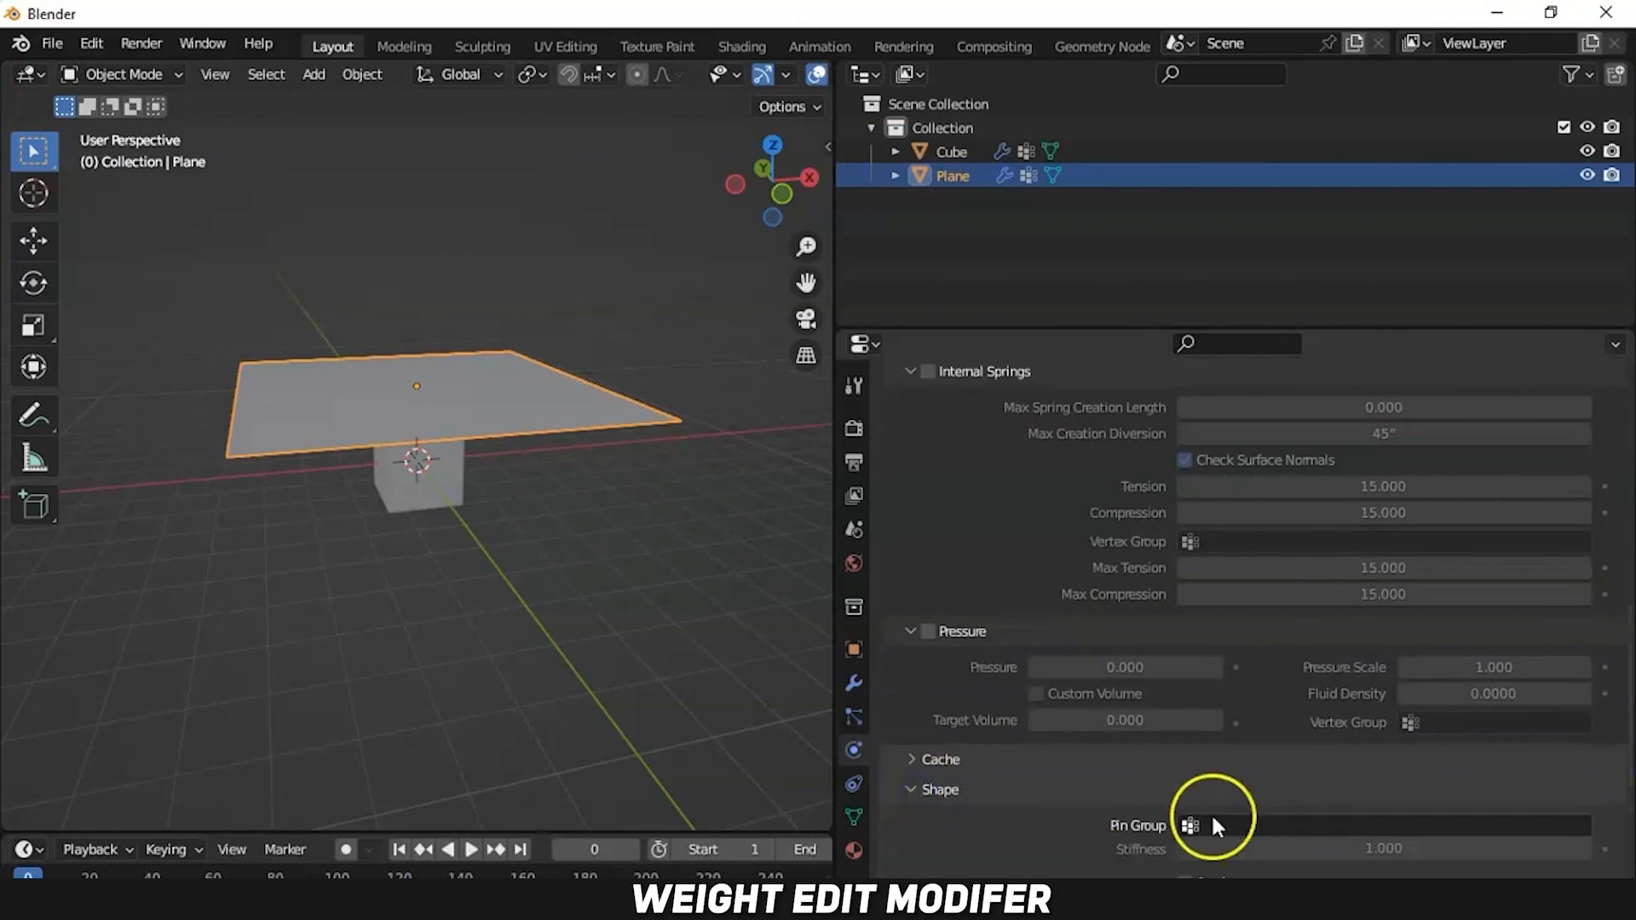
pyautogui.scroll(-5, 1210, 811)
pyautogui.click(1227, 640)
pyautogui.click(1210, 672)
# Play the pinned cloth simulation and return to frame 0.
pyautogui.press('space')
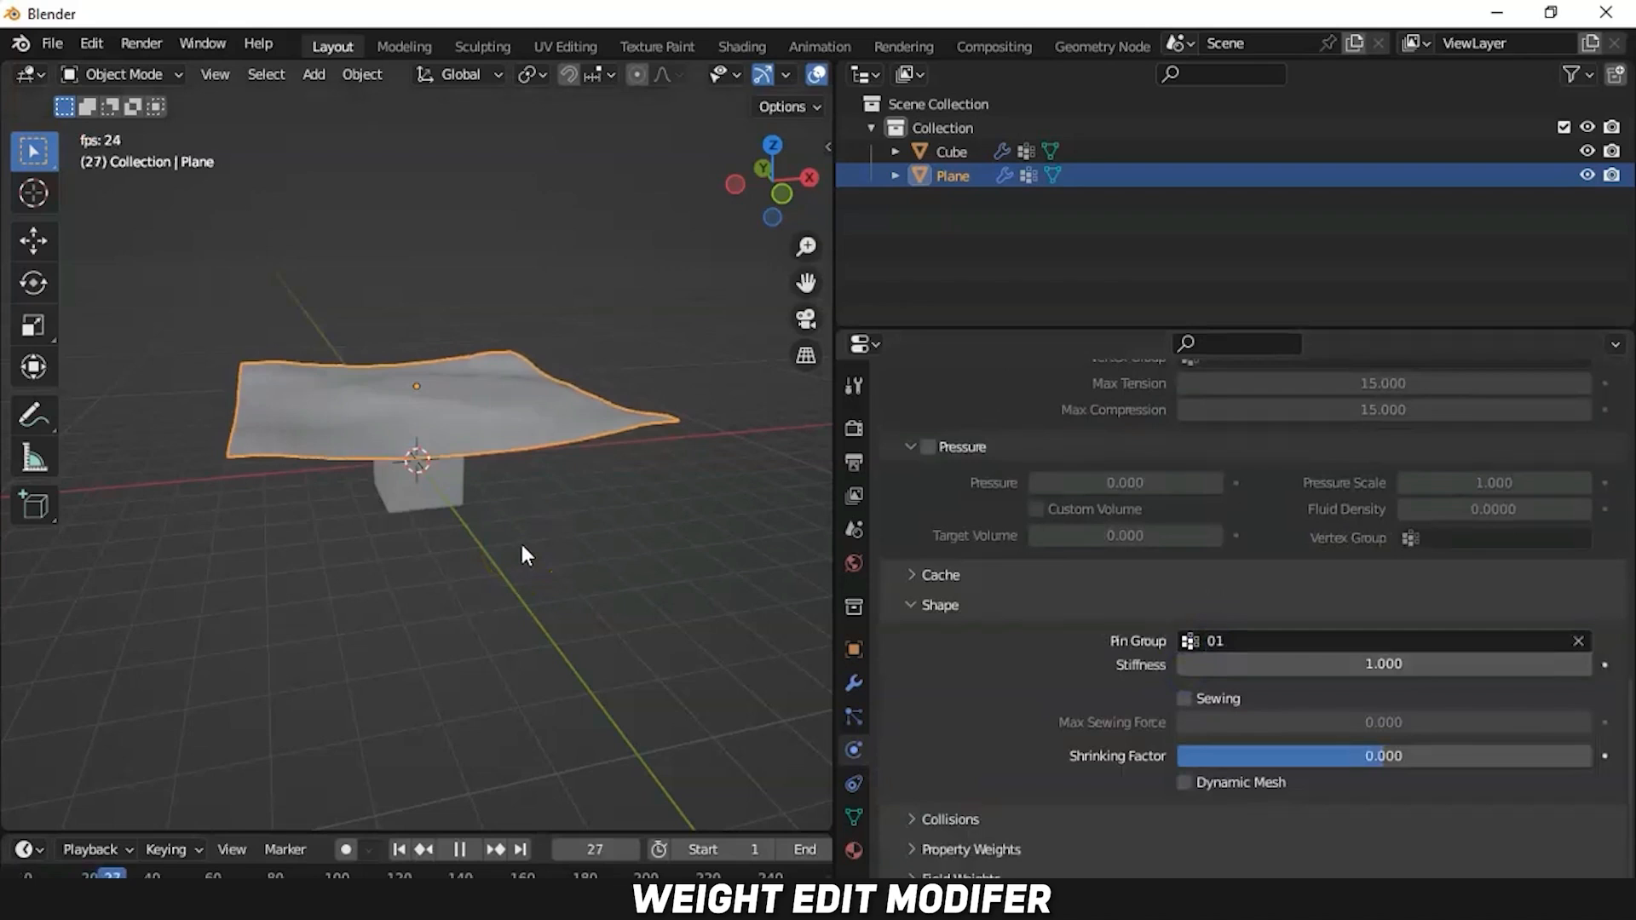
pyautogui.press('space')
pyautogui.moveTo(178, 867); pyautogui.dragTo(25, 871)
# Raise the cloth's tension stiffness to 24.4 and play the simulation briefly.
pyautogui.scroll(10, 1191, 653)
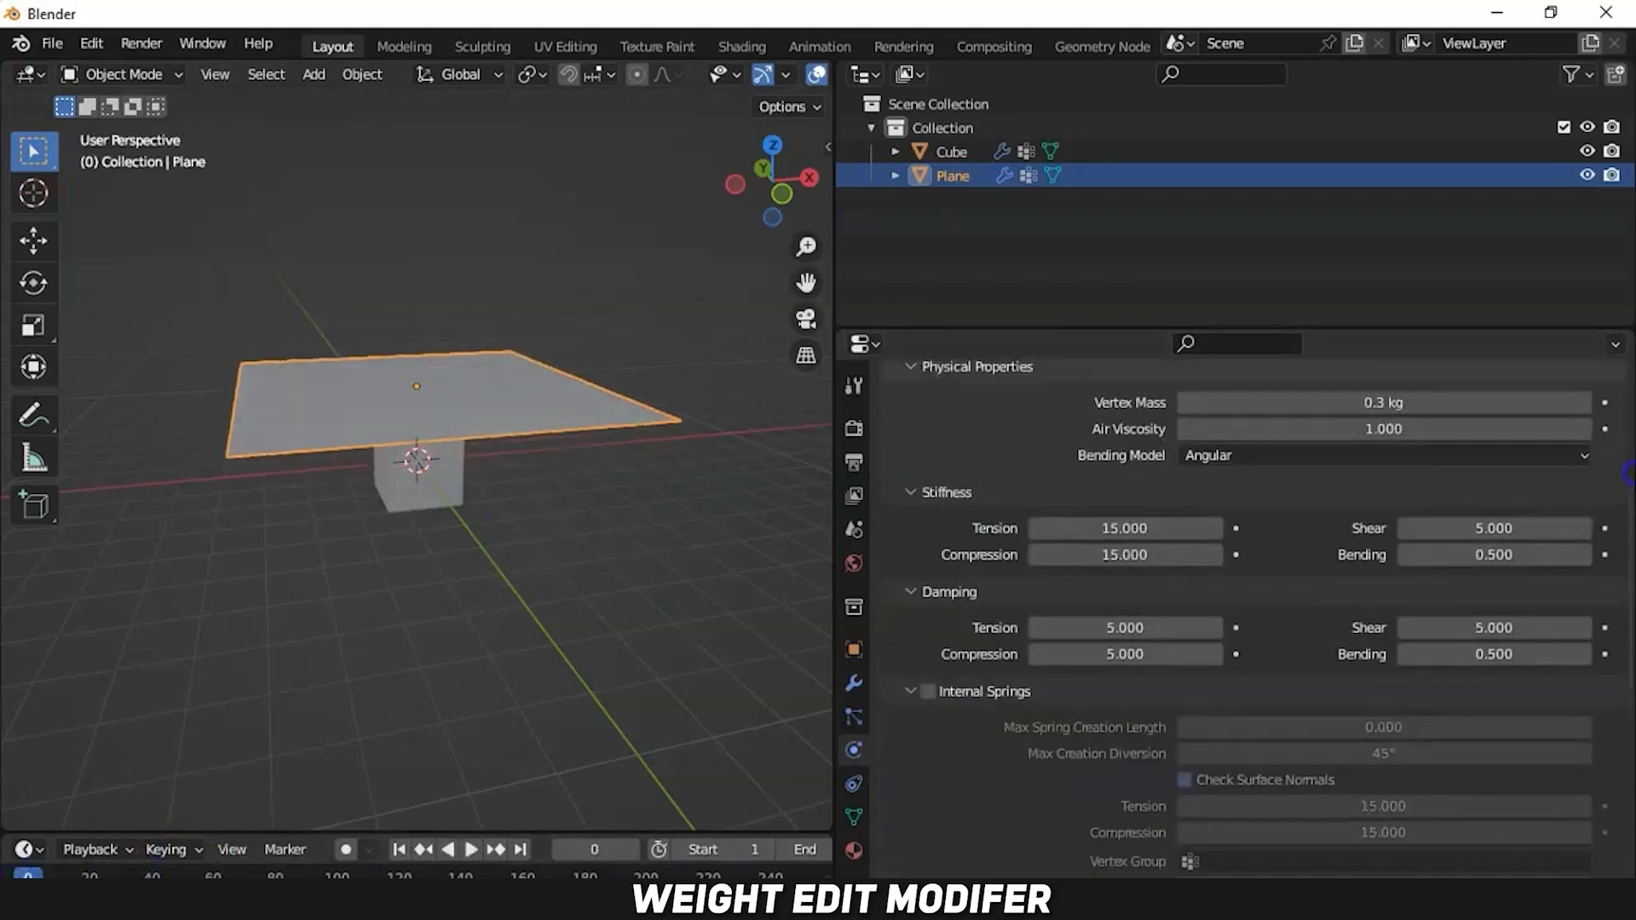
pyautogui.press('space')
pyautogui.press('space')
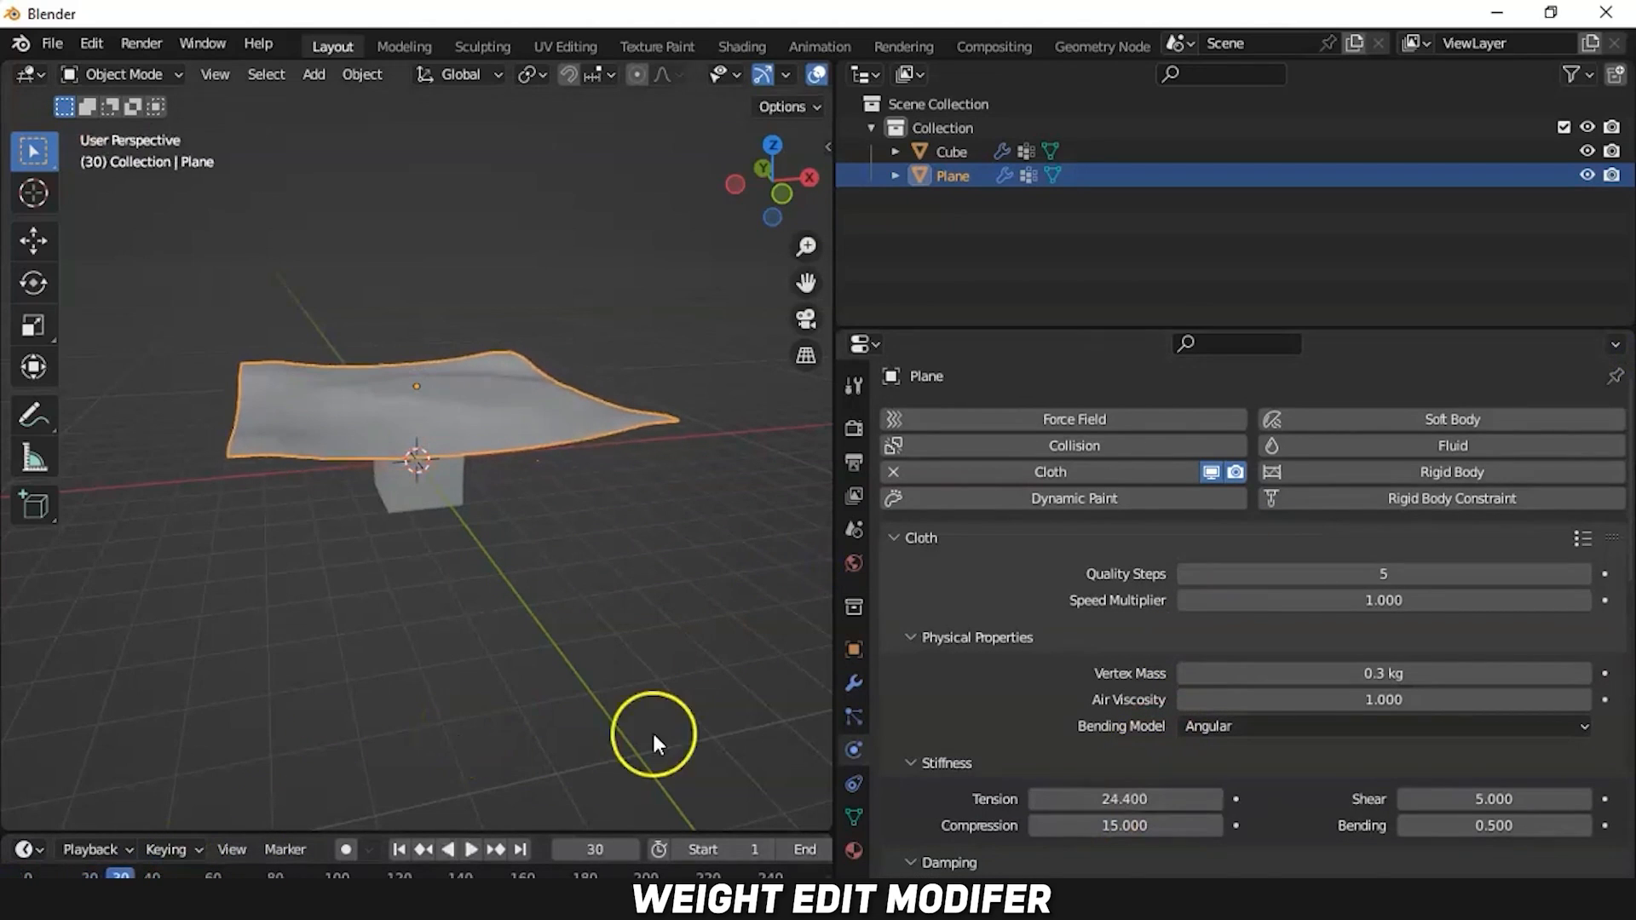
# Set the cloth's vertex mass to 22 kg and play the simulation.
pyautogui.moveTo(1384, 679); pyautogui.dragTo(1570, 680)
pyautogui.press('space')
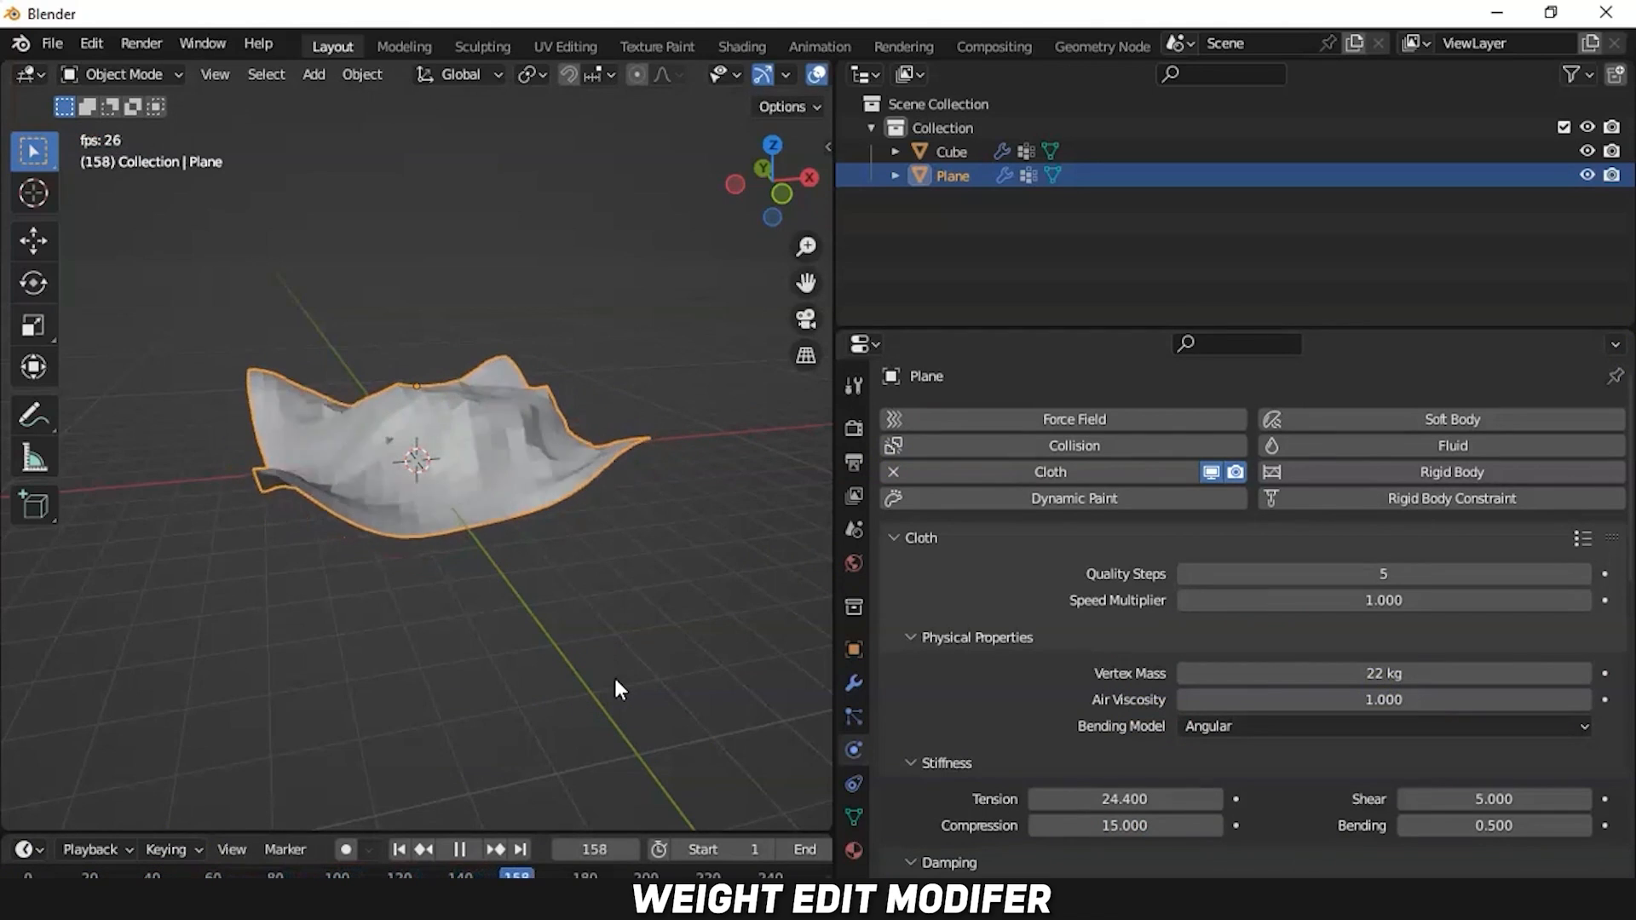
pyautogui.press('space')
# Lower the cloth's vertex mass to 7.9 kg and return to the start of the timeline.
pyautogui.moveTo(1541, 673); pyautogui.dragTo(1466, 674)
pyautogui.click(399, 849)
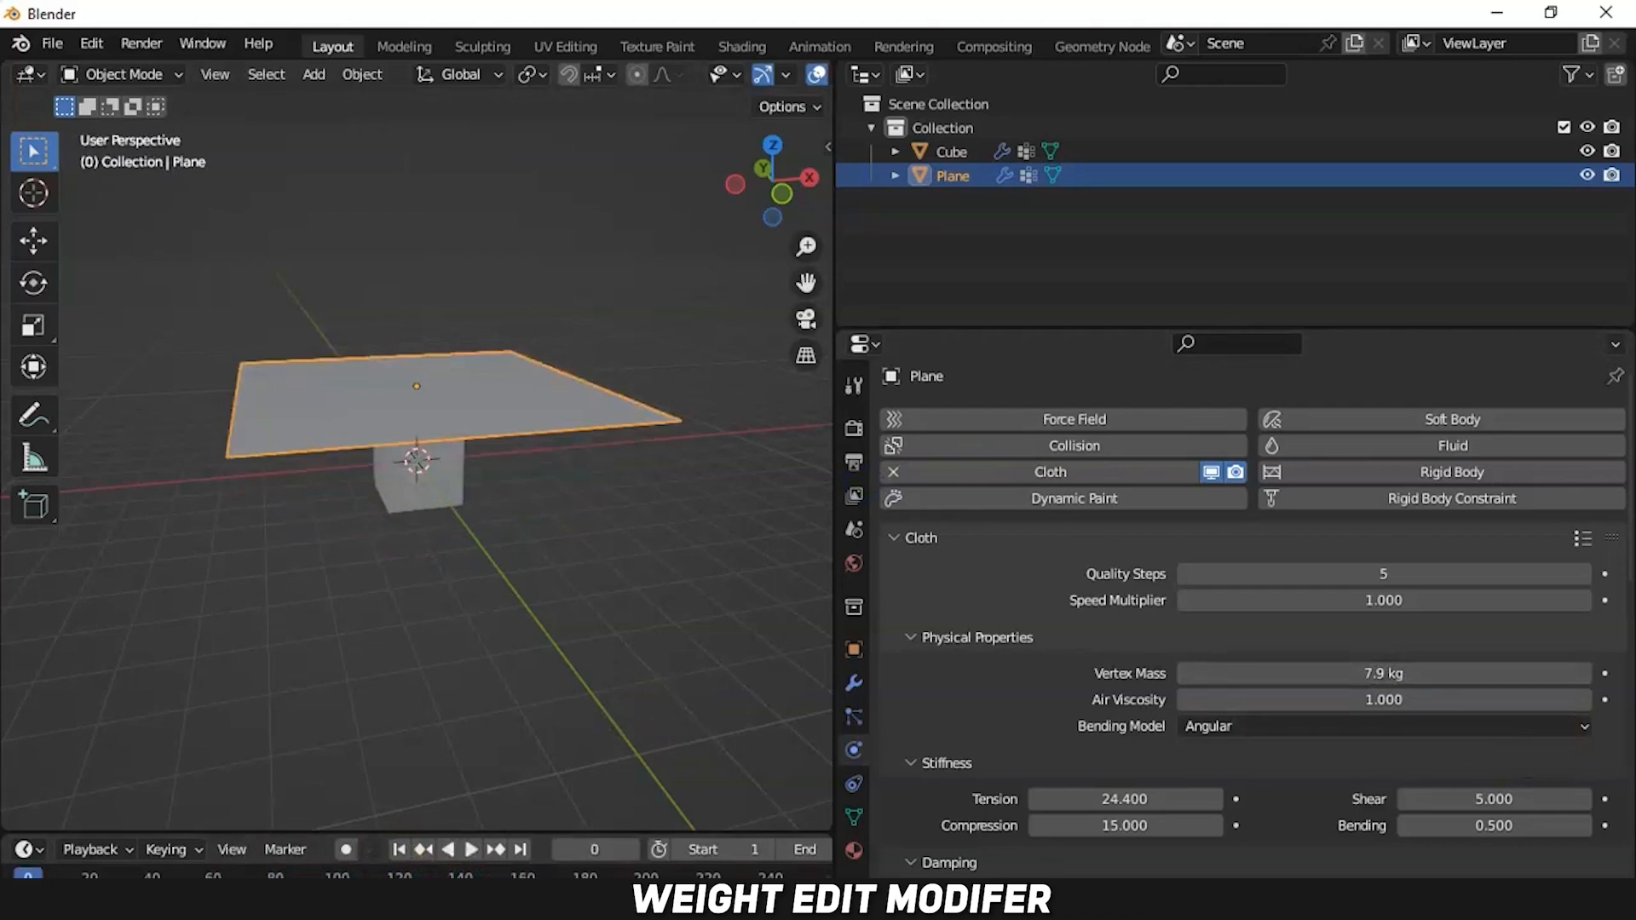
# Play the cloth simulation, view the draped plane from above, and scrub back to frame 119.
pyautogui.press('space')
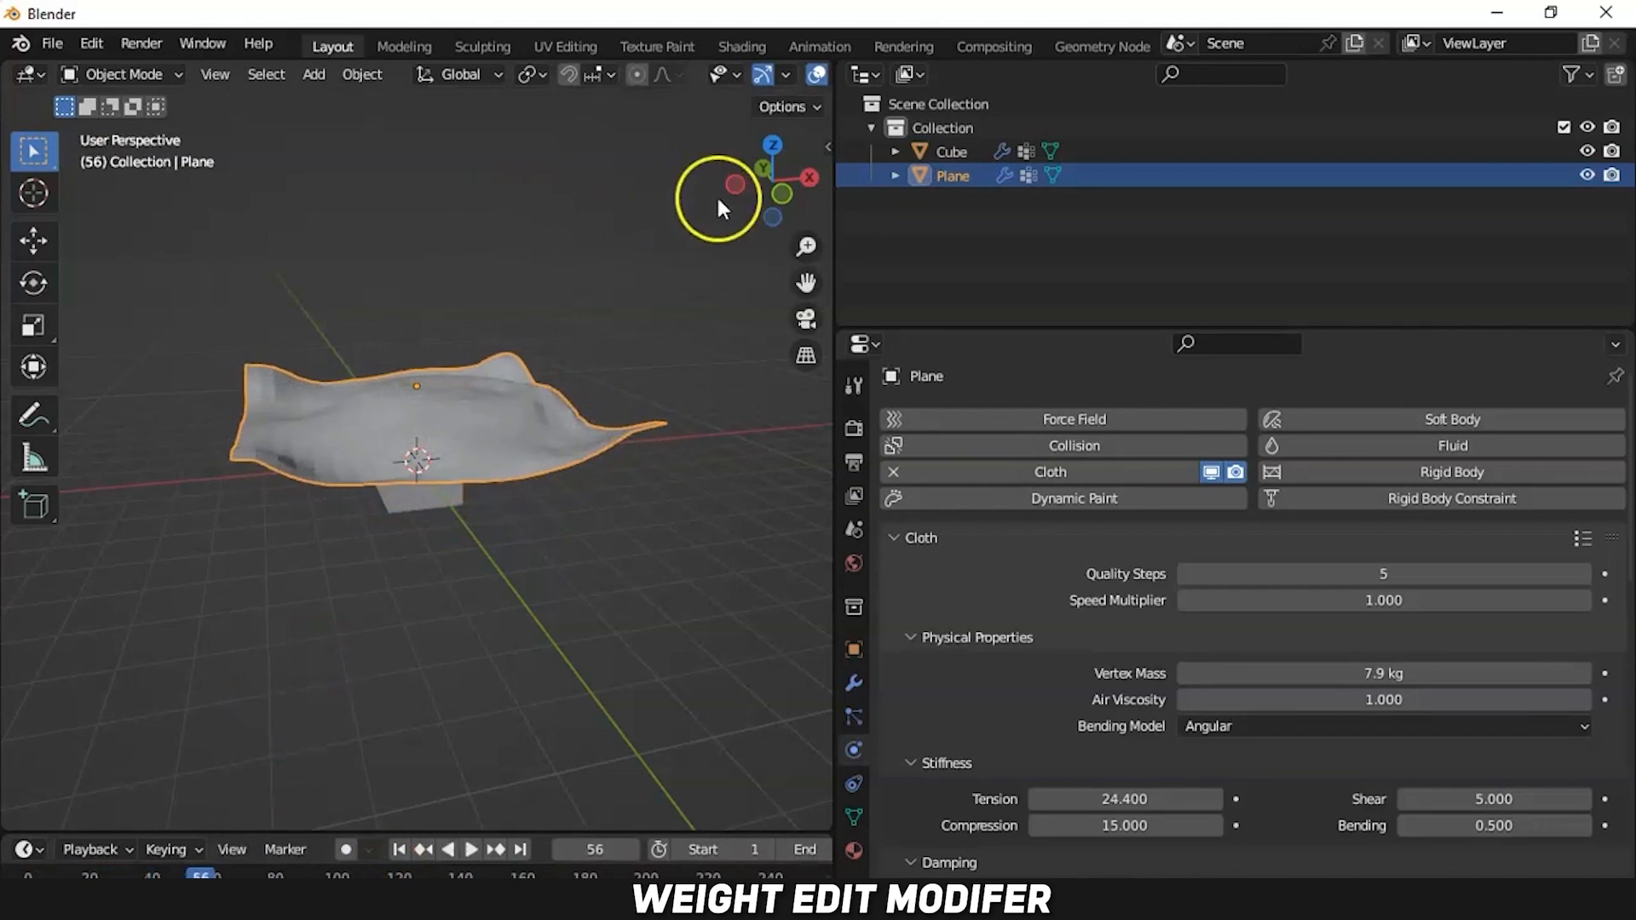
pyautogui.moveTo(718, 205); pyautogui.dragTo(744, 196)
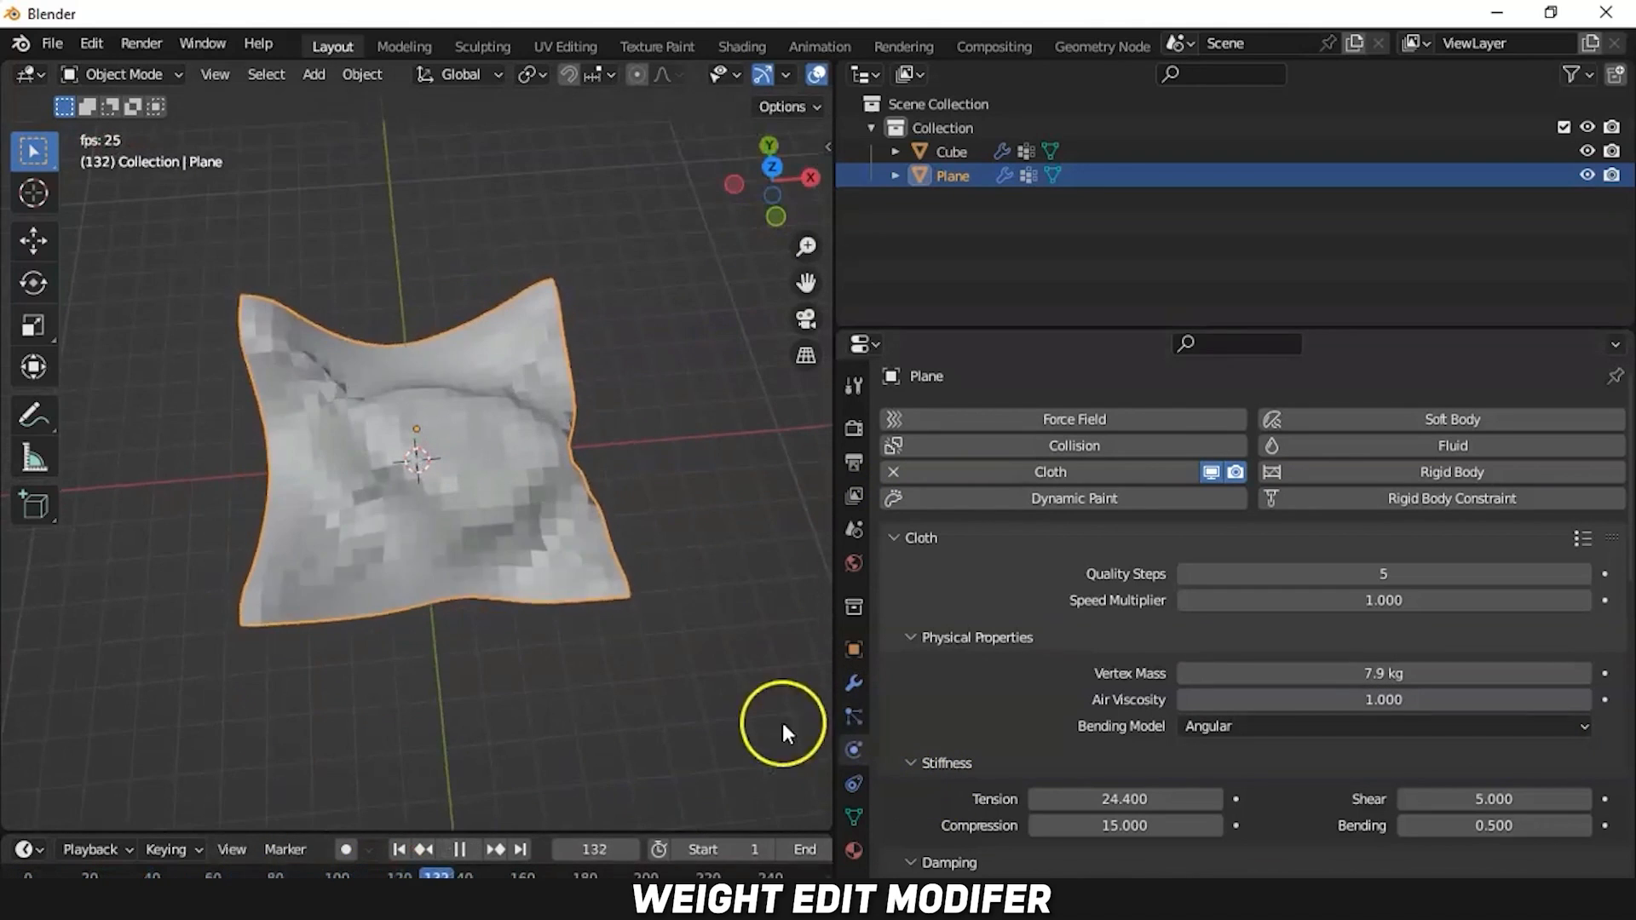
pyautogui.press('space')
pyautogui.moveTo(444, 876); pyautogui.dragTo(396, 876)
# Switch the plane to Weight Paint mode and add a Vertex Weight Edit modifier to it.
pyautogui.click(151, 75)
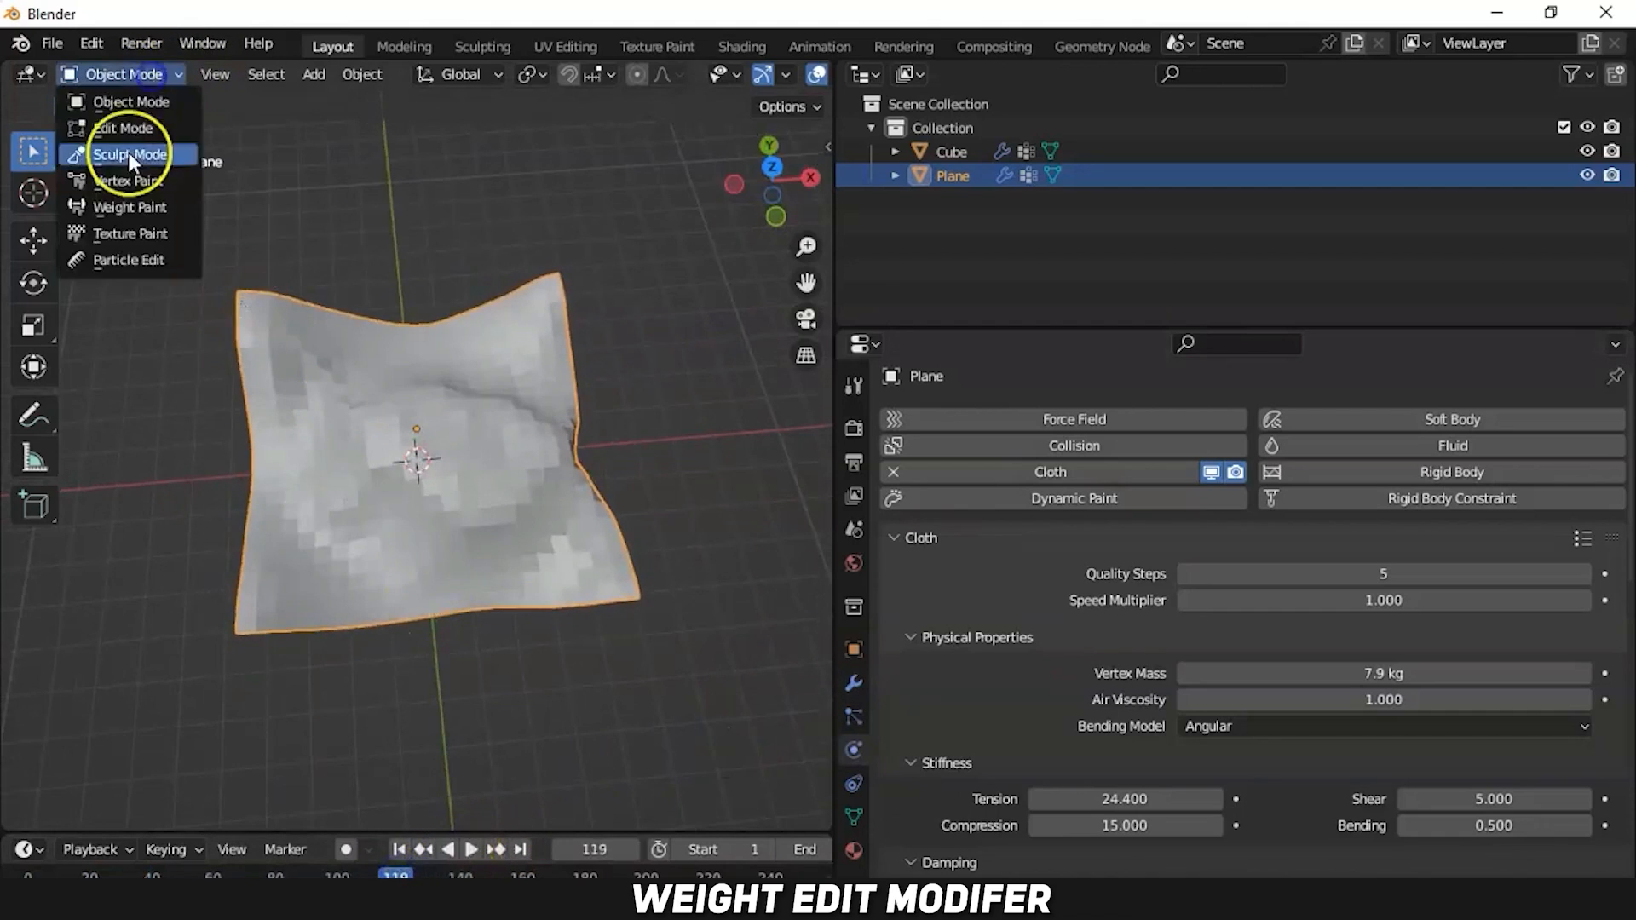
pyautogui.click(126, 208)
pyautogui.moveTo(554, 534); pyautogui.dragTo(392, 484)
pyautogui.click(976, 816)
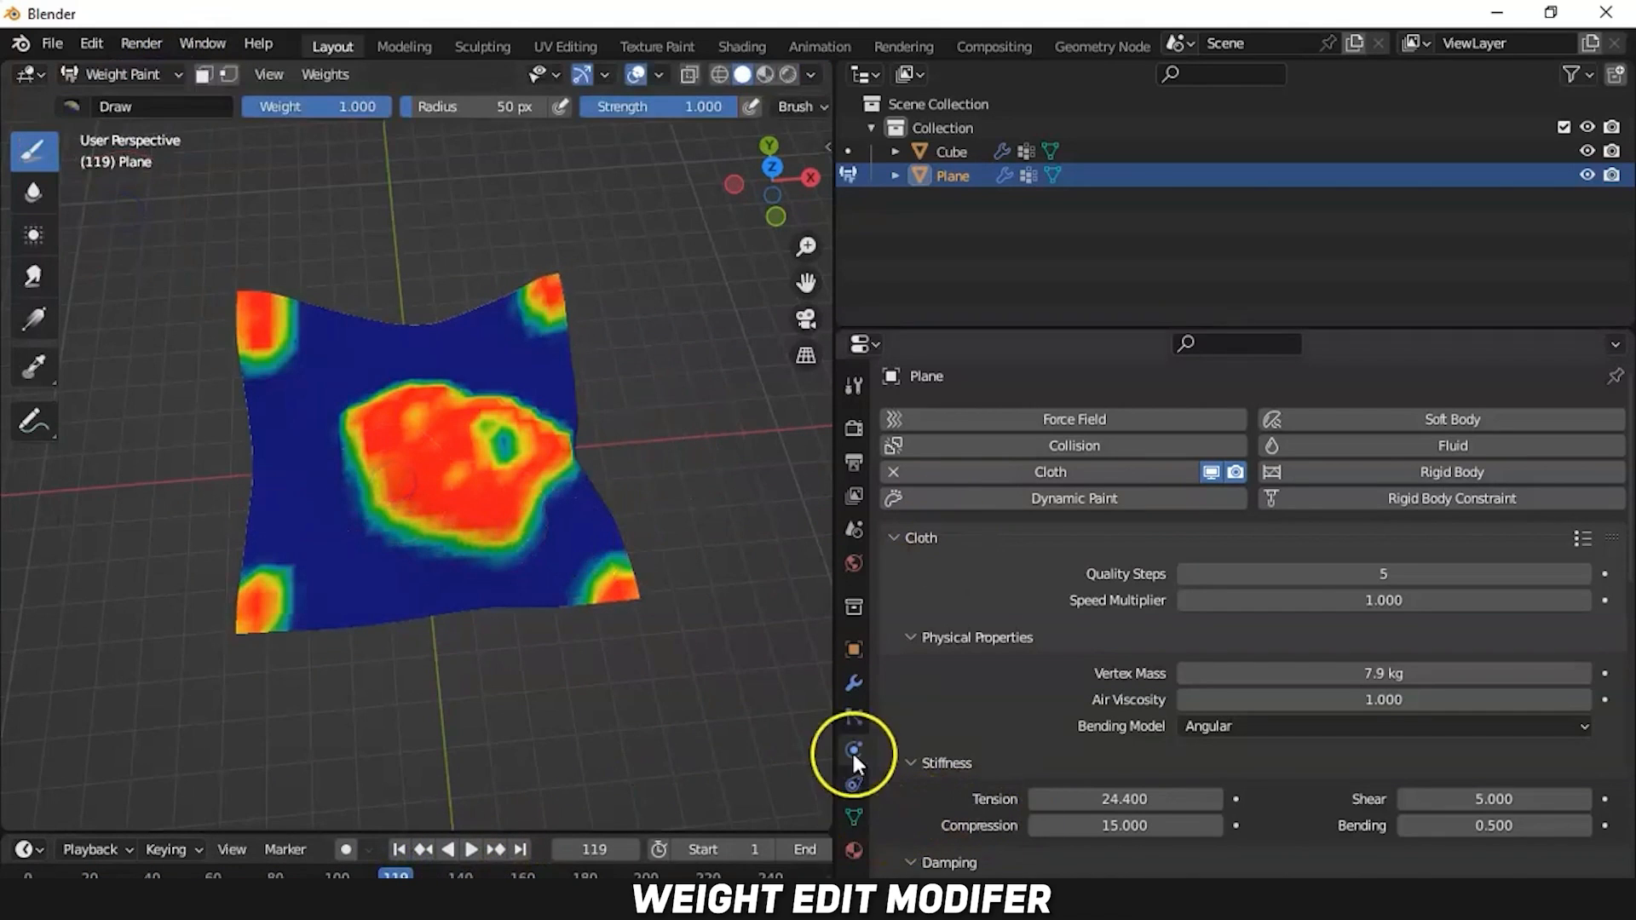
pyautogui.click(854, 683)
pyautogui.click(931, 425)
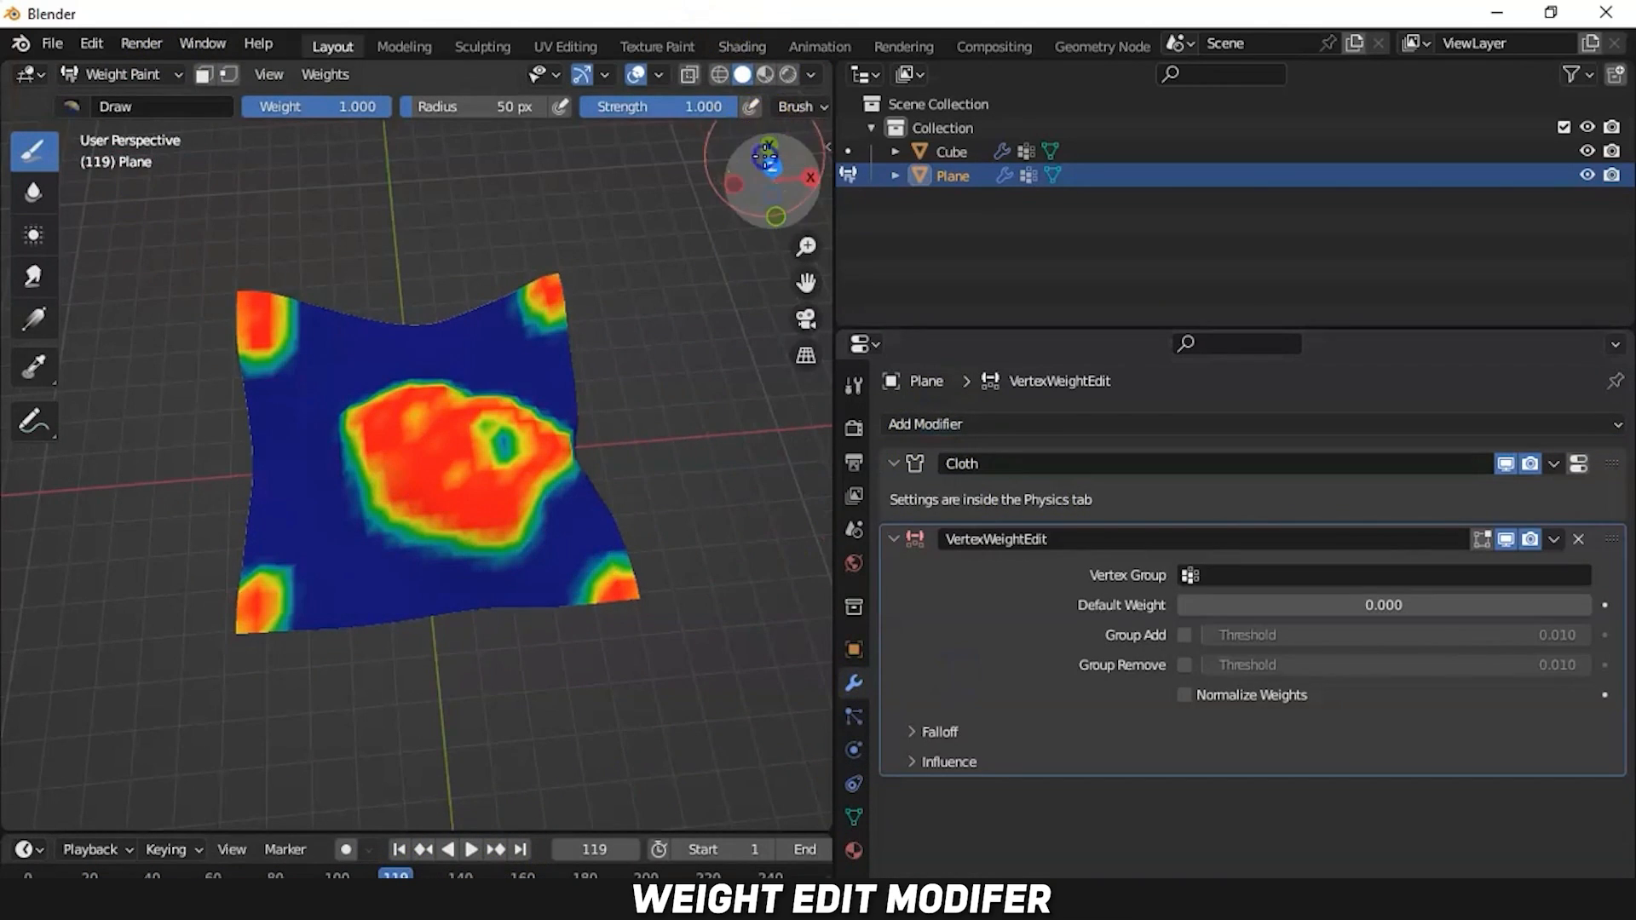
# Rewind the timeline and play the weight-painted cloth simulation from a lower angle.
pyautogui.moveTo(771, 183); pyautogui.dragTo(267, 740)
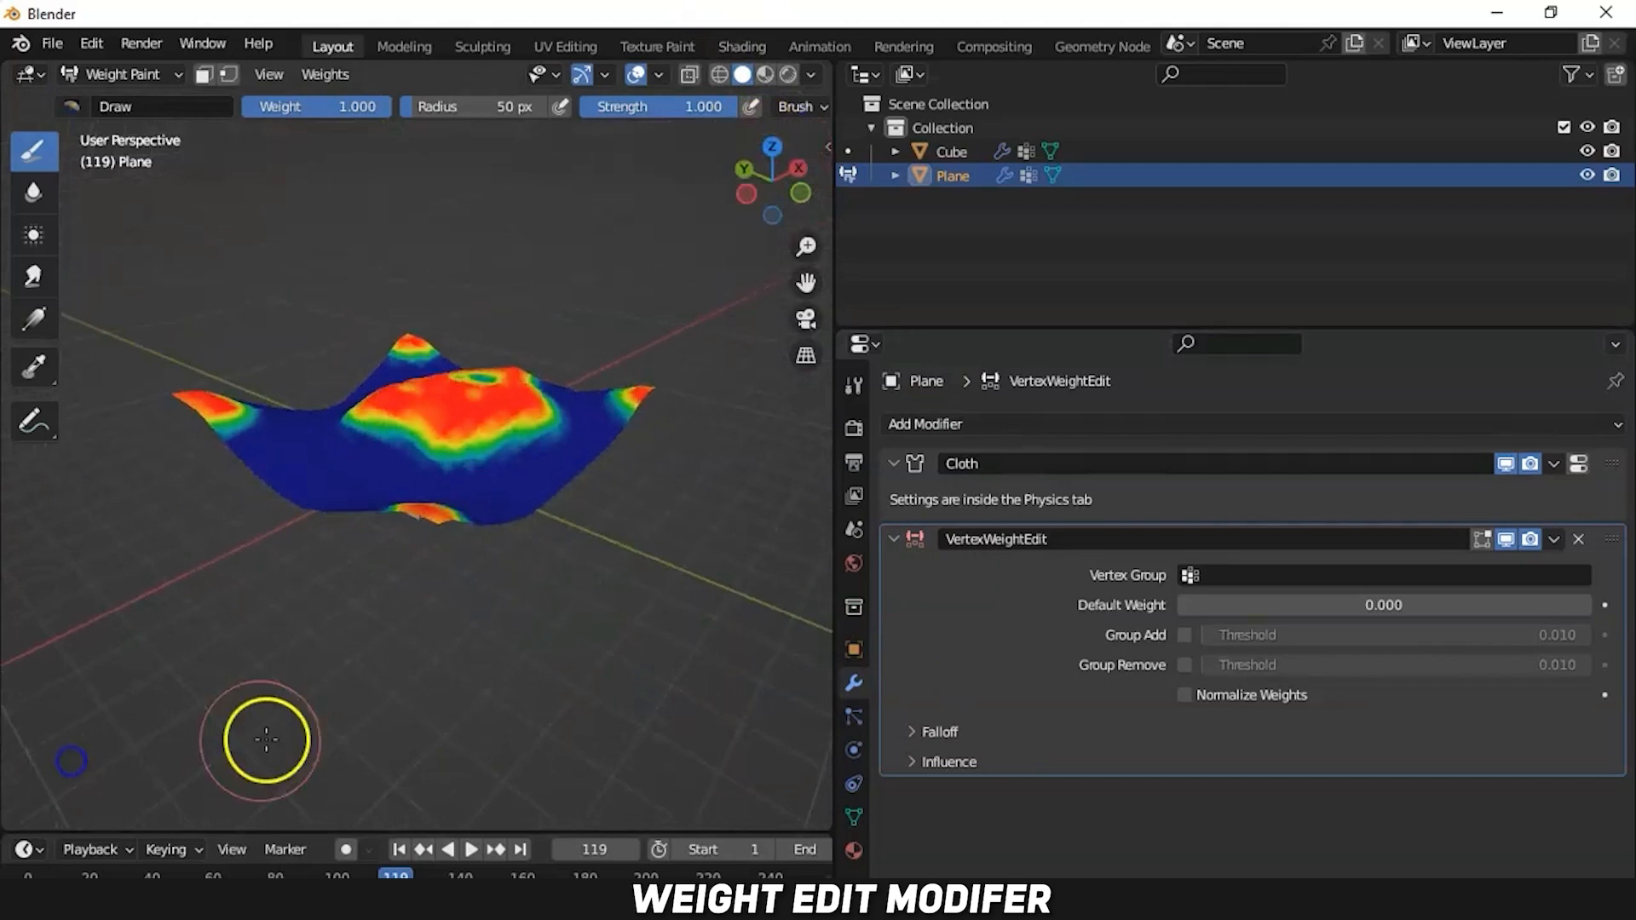
pyautogui.moveTo(189, 876); pyautogui.dragTo(31, 877)
pyautogui.press('space')
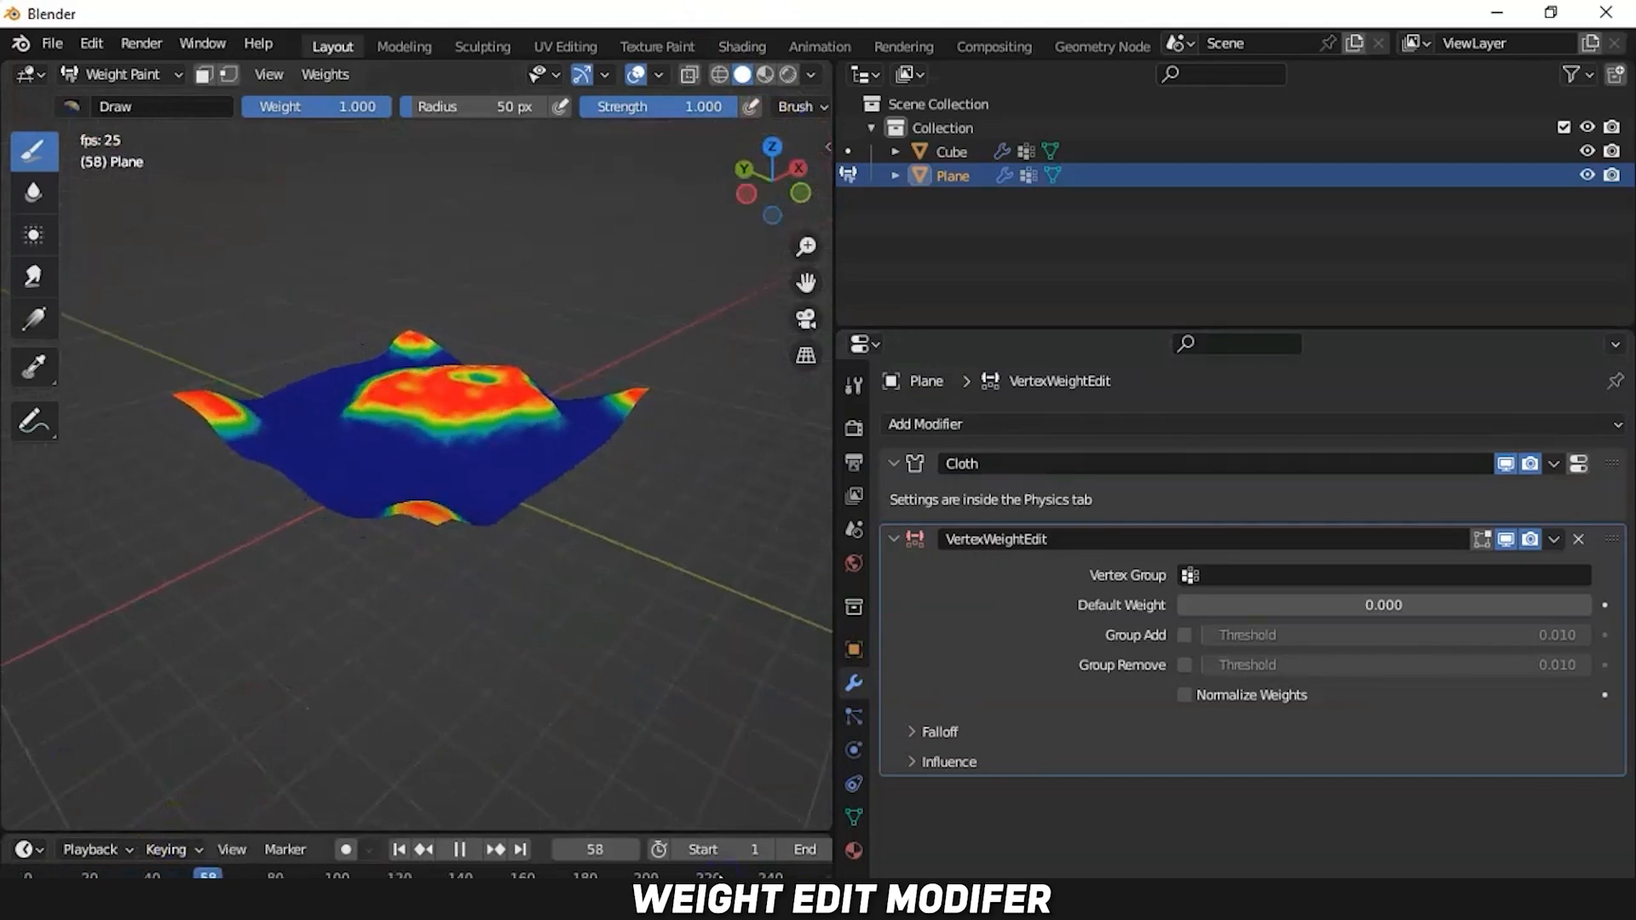
pyautogui.press('space')
# Assign vertex group 01 to the Vertex Weight Edit modifier, with default weight 1.000, Group Remove threshold 0.211 and Normalize Weights enabled.
pyautogui.click(842, 697)
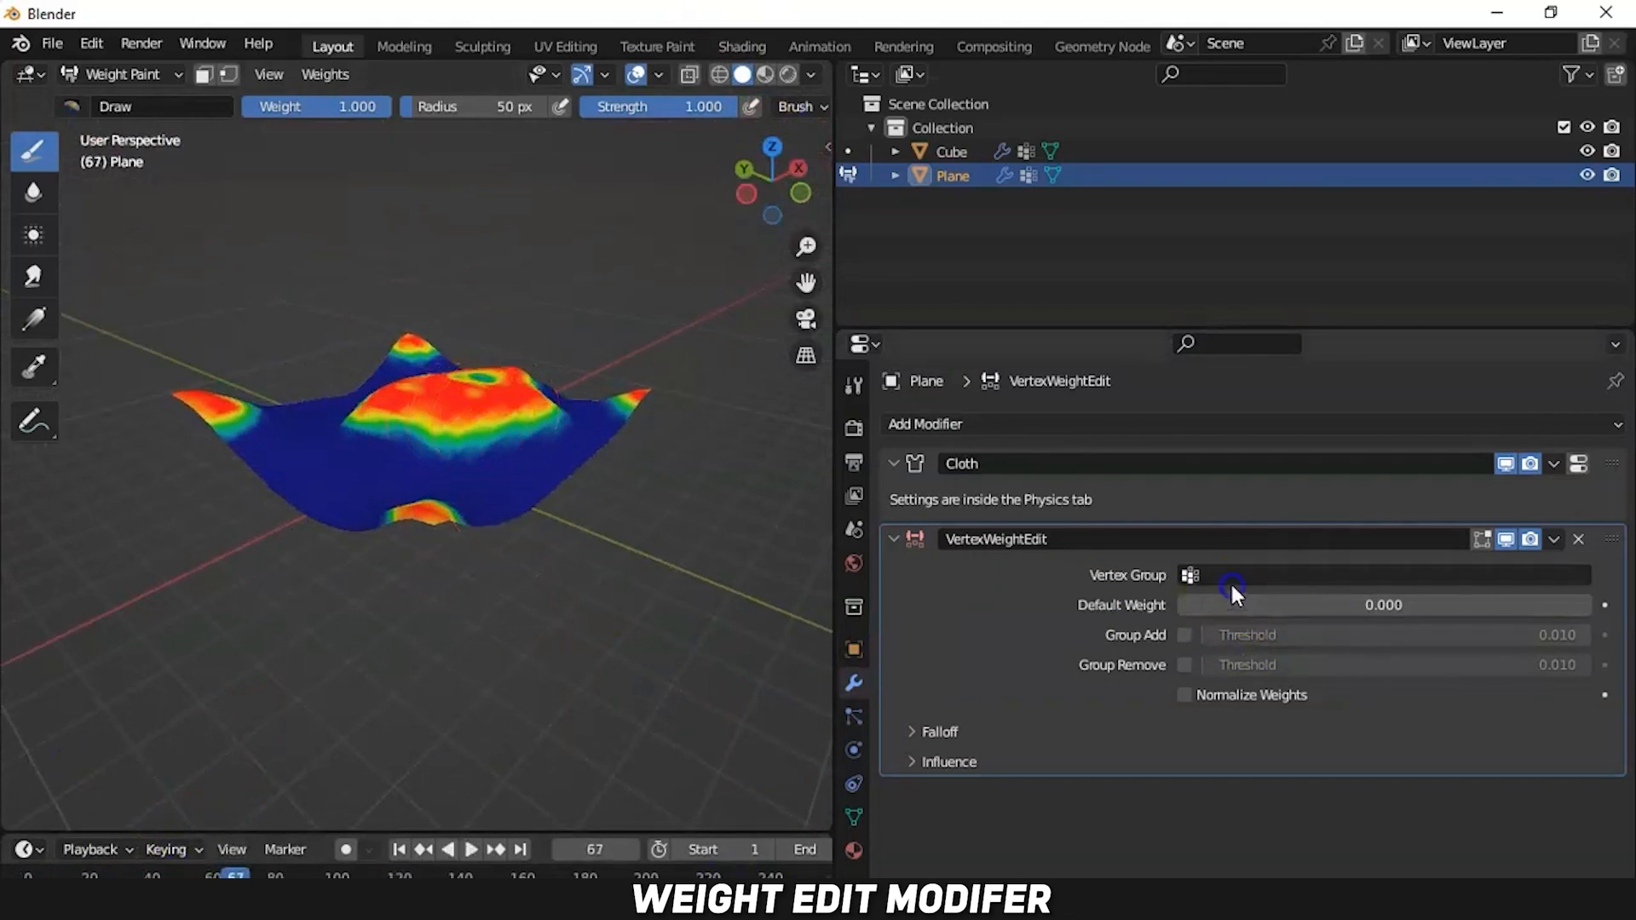
pyautogui.click(1234, 582)
pyautogui.click(1193, 609)
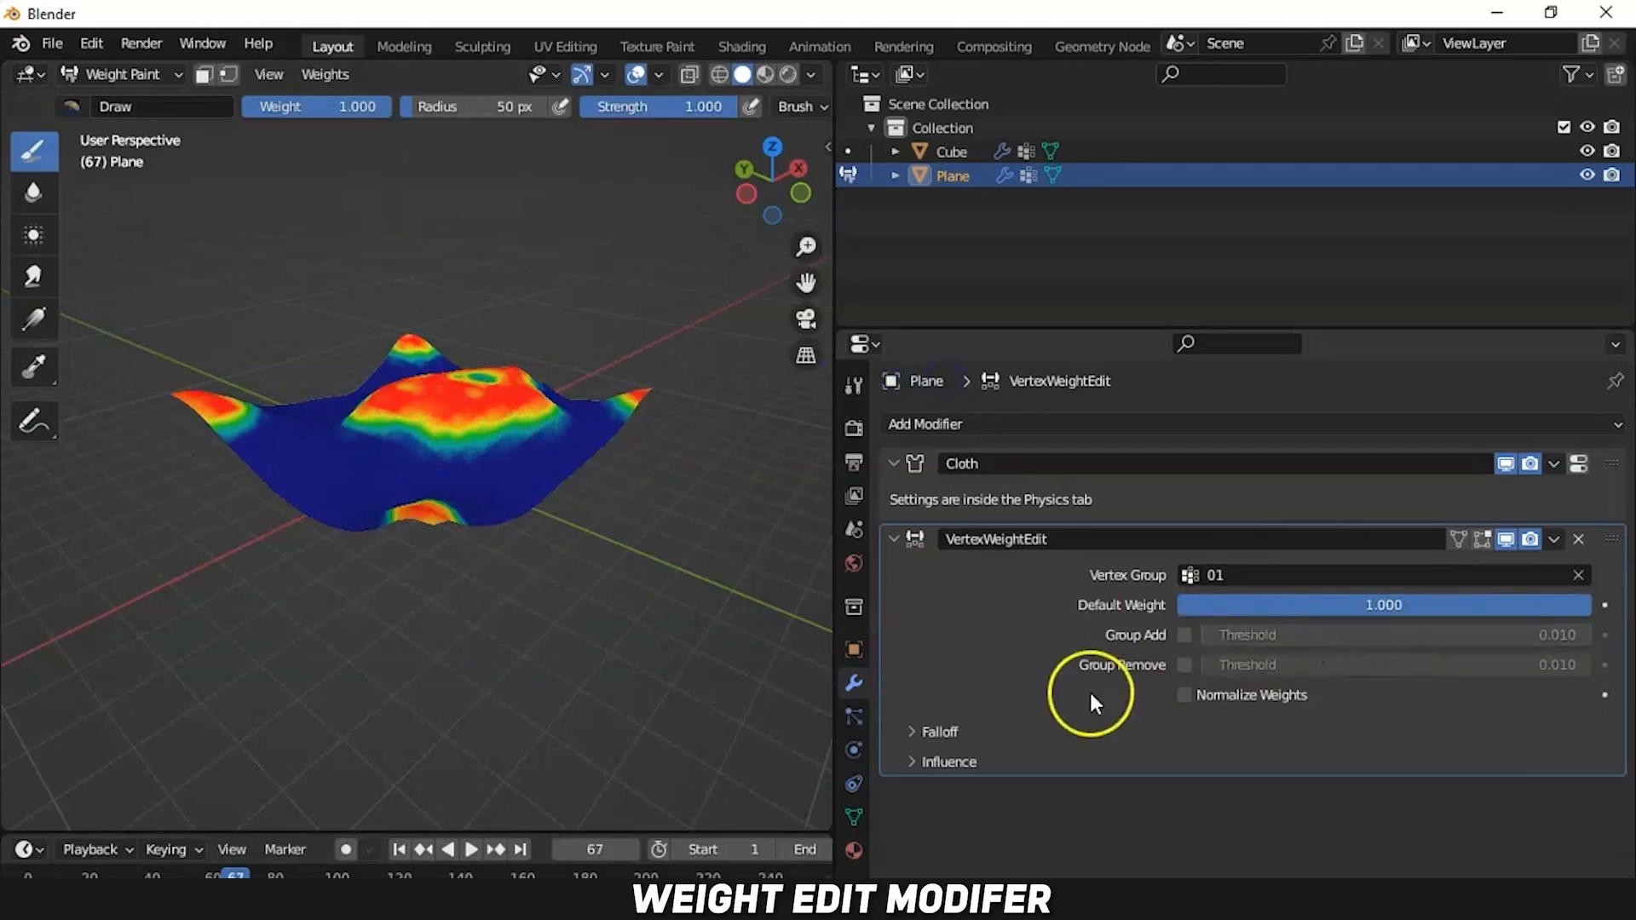
pyautogui.moveTo(1212, 666); pyautogui.dragTo(1291, 666)
# Set the Vertex Weight Edit modifier's influence mask to vertex group 01 and invert that mask.
pyautogui.click(912, 762)
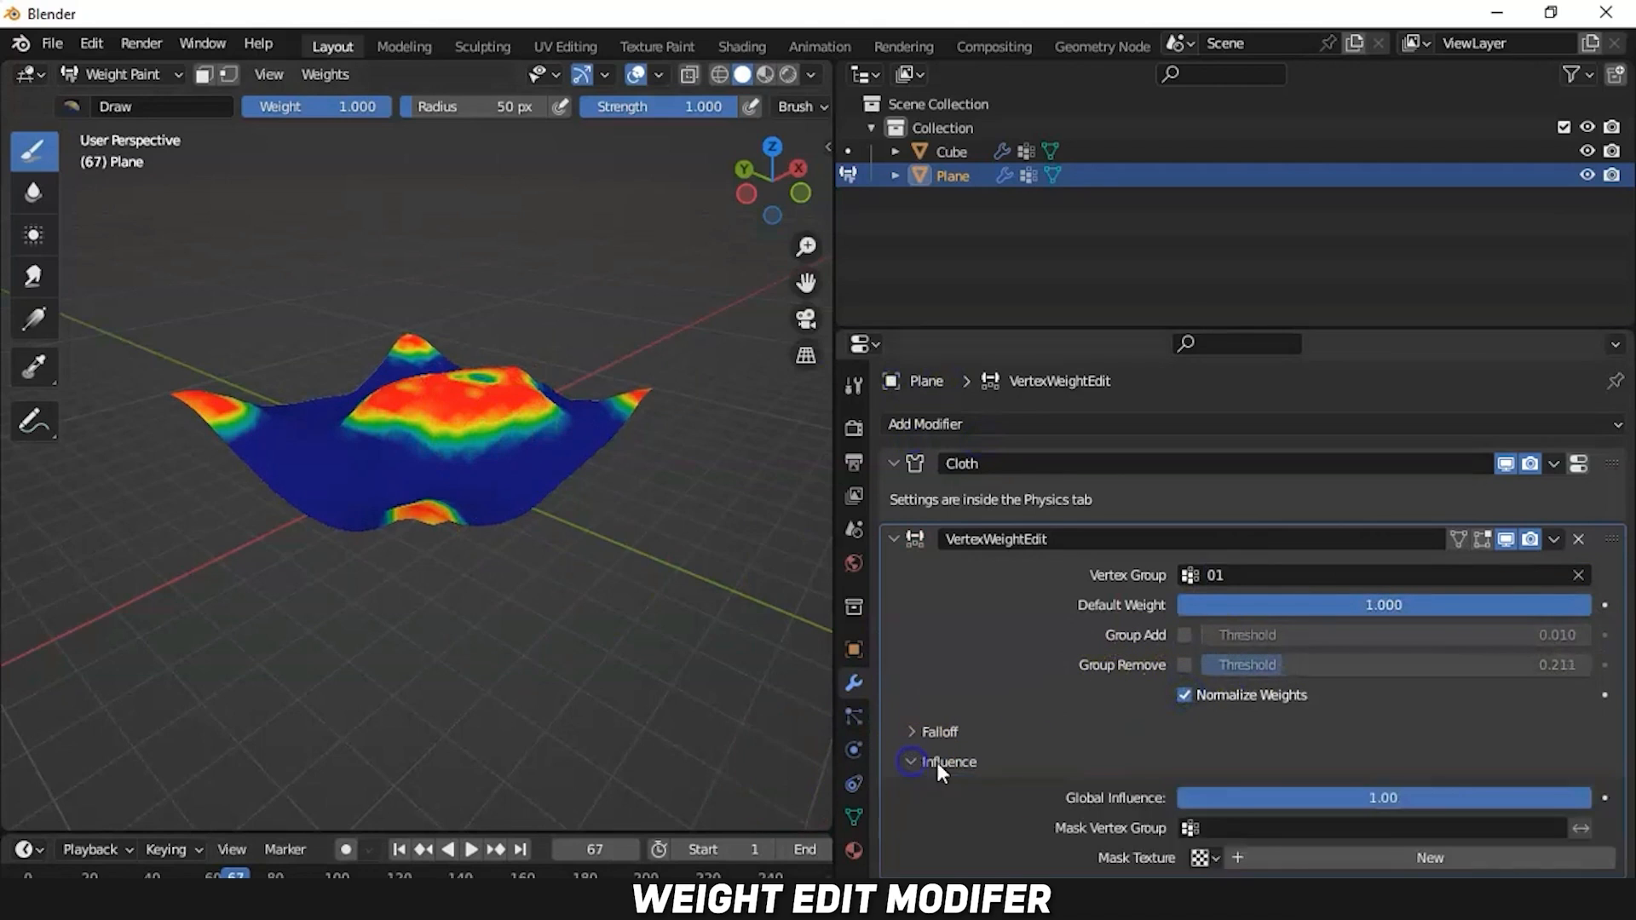
pyautogui.click(1285, 835)
pyautogui.click(1196, 580)
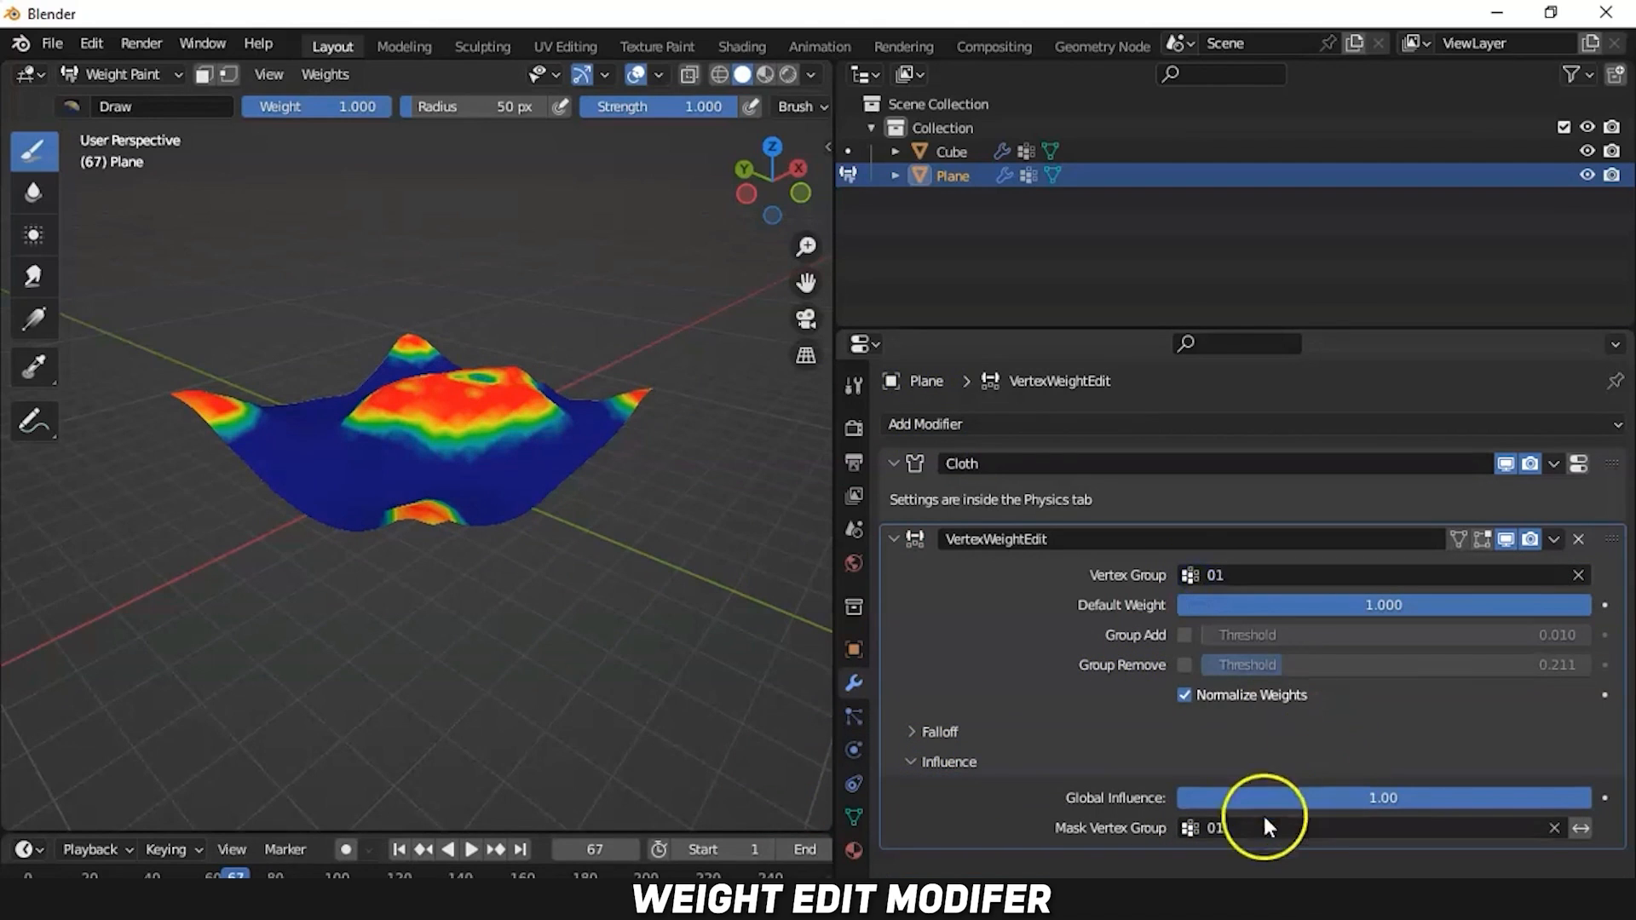
pyautogui.click(1581, 828)
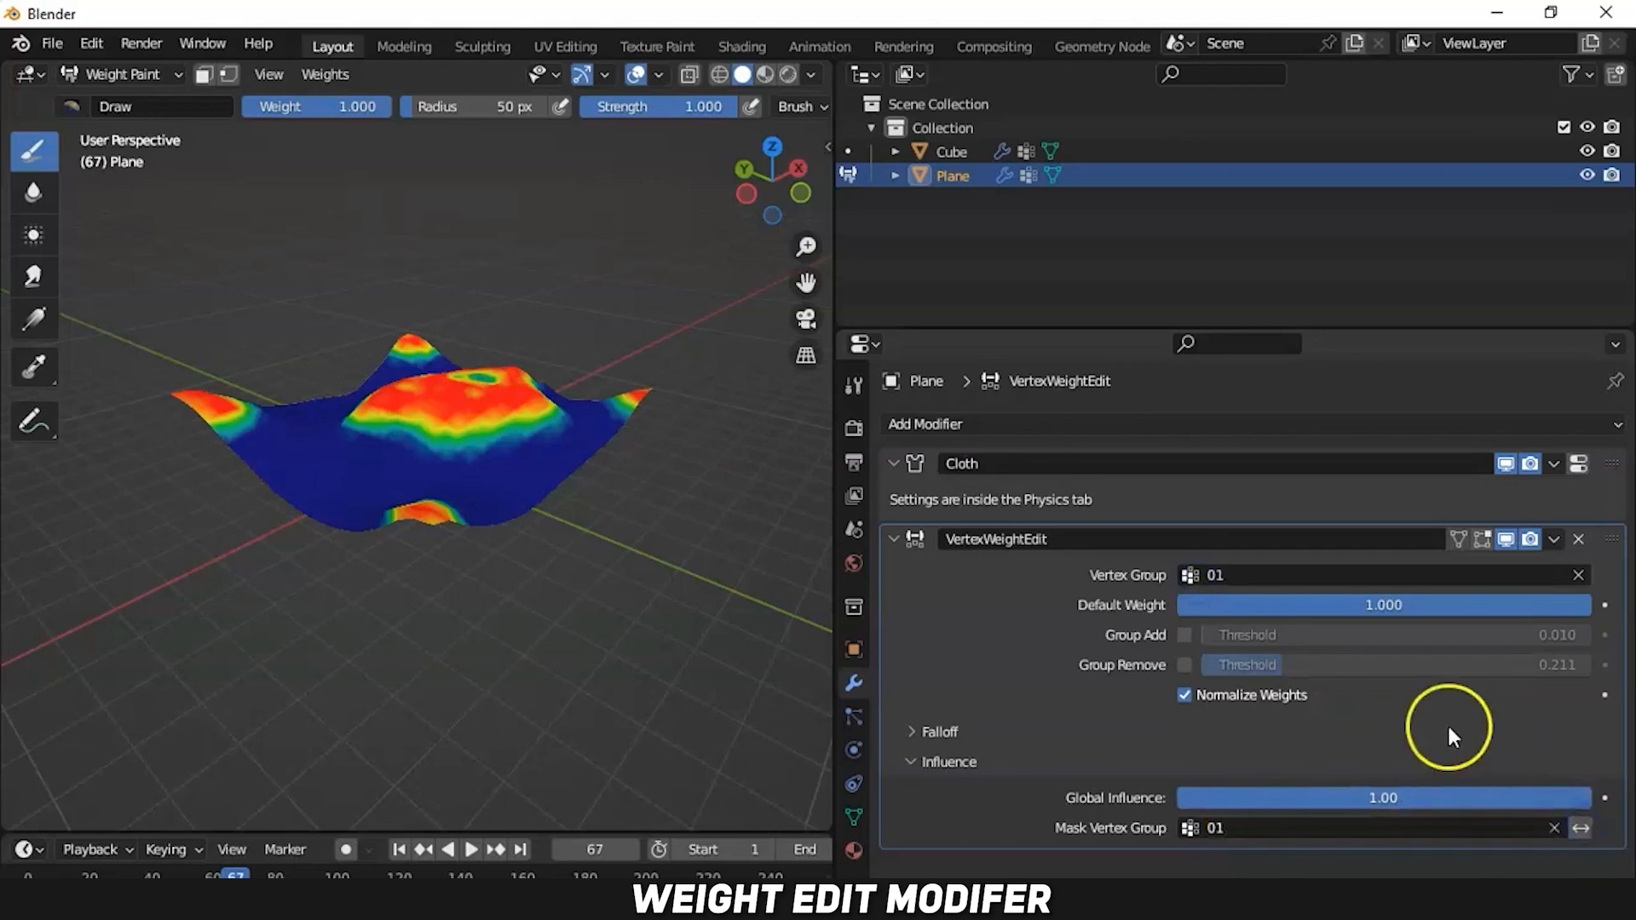
pyautogui.click(940, 733)
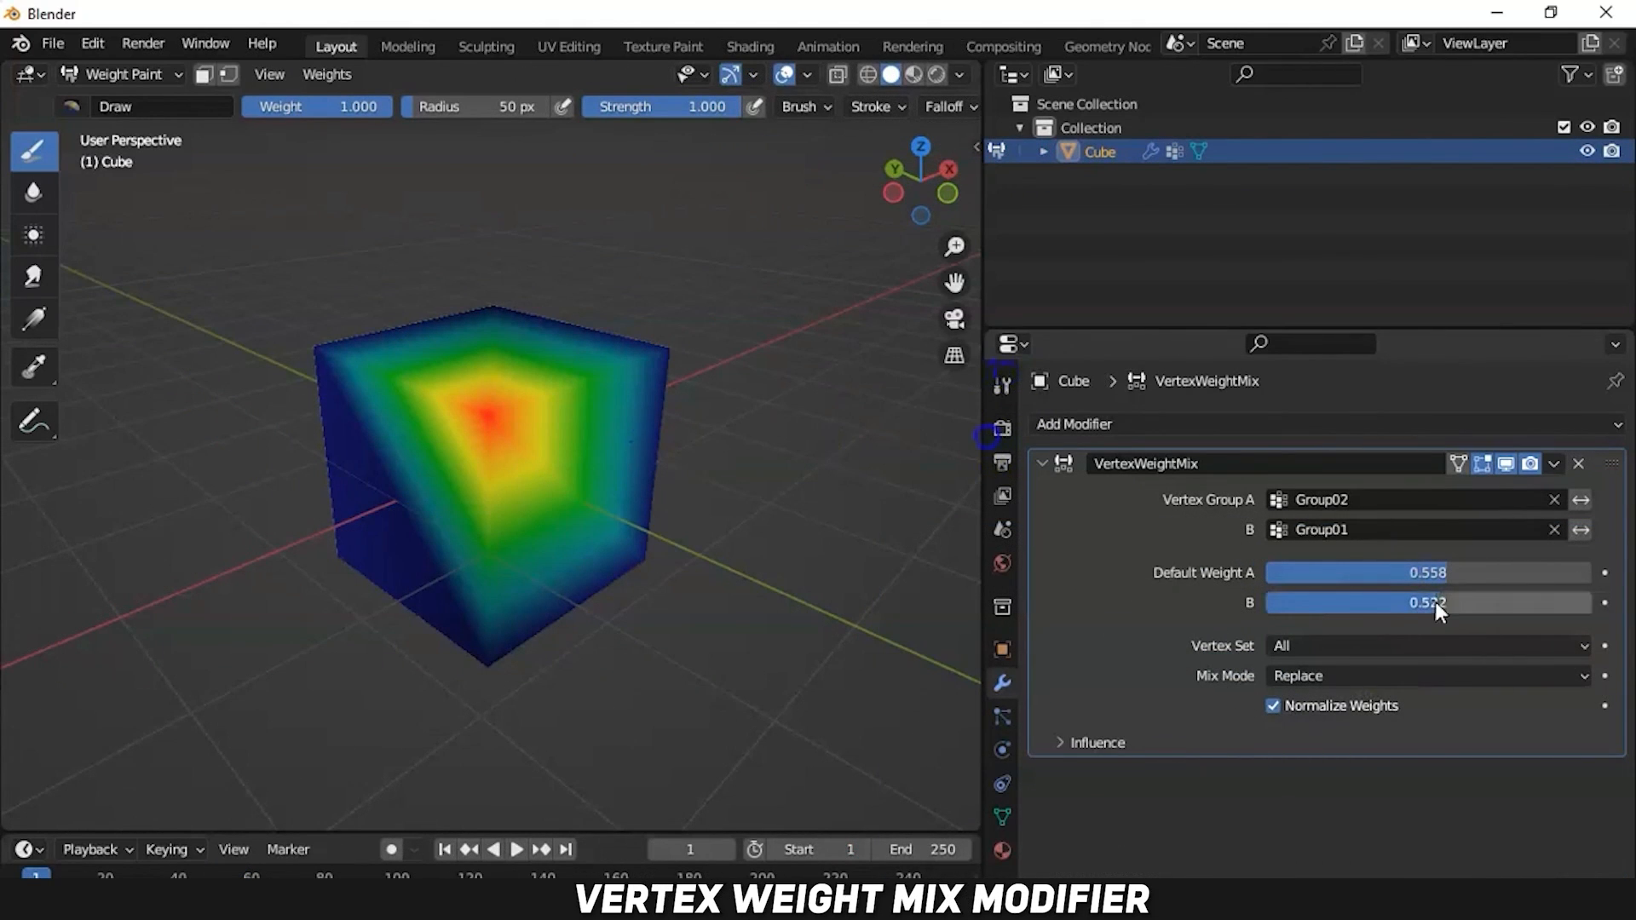
# Set the cube's Vertex Weight Mix to Subtract mode, with default weight A at 0.153 and B at 0.
pyautogui.click(1330, 677)
pyautogui.click(1343, 615)
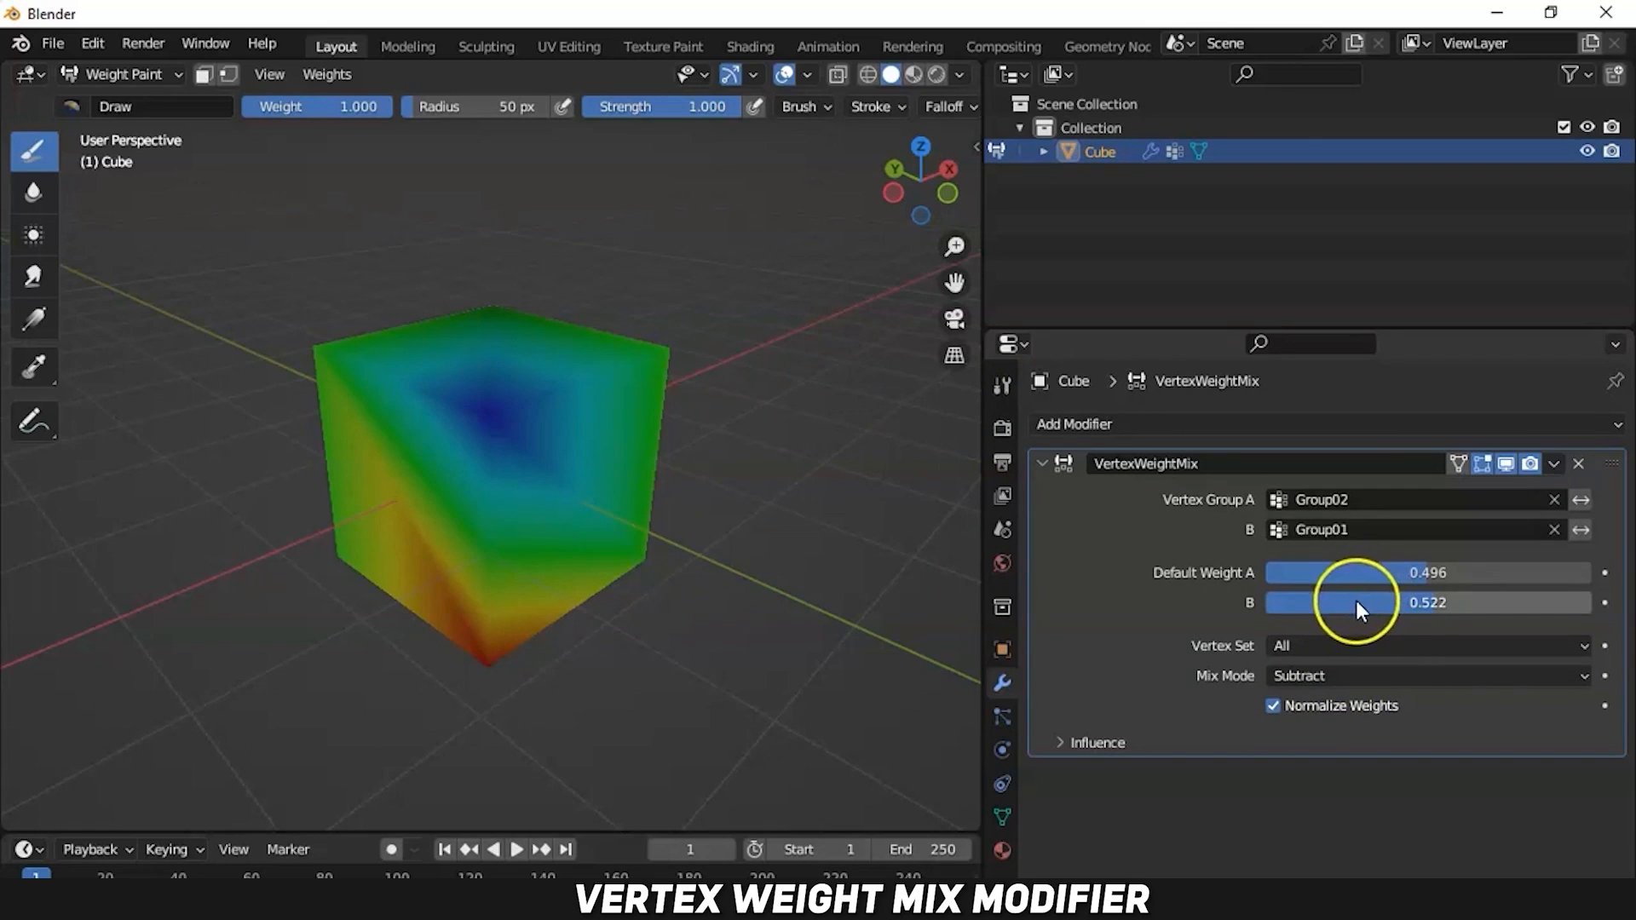
pyautogui.moveTo(1357, 605); pyautogui.dragTo(963, 386)
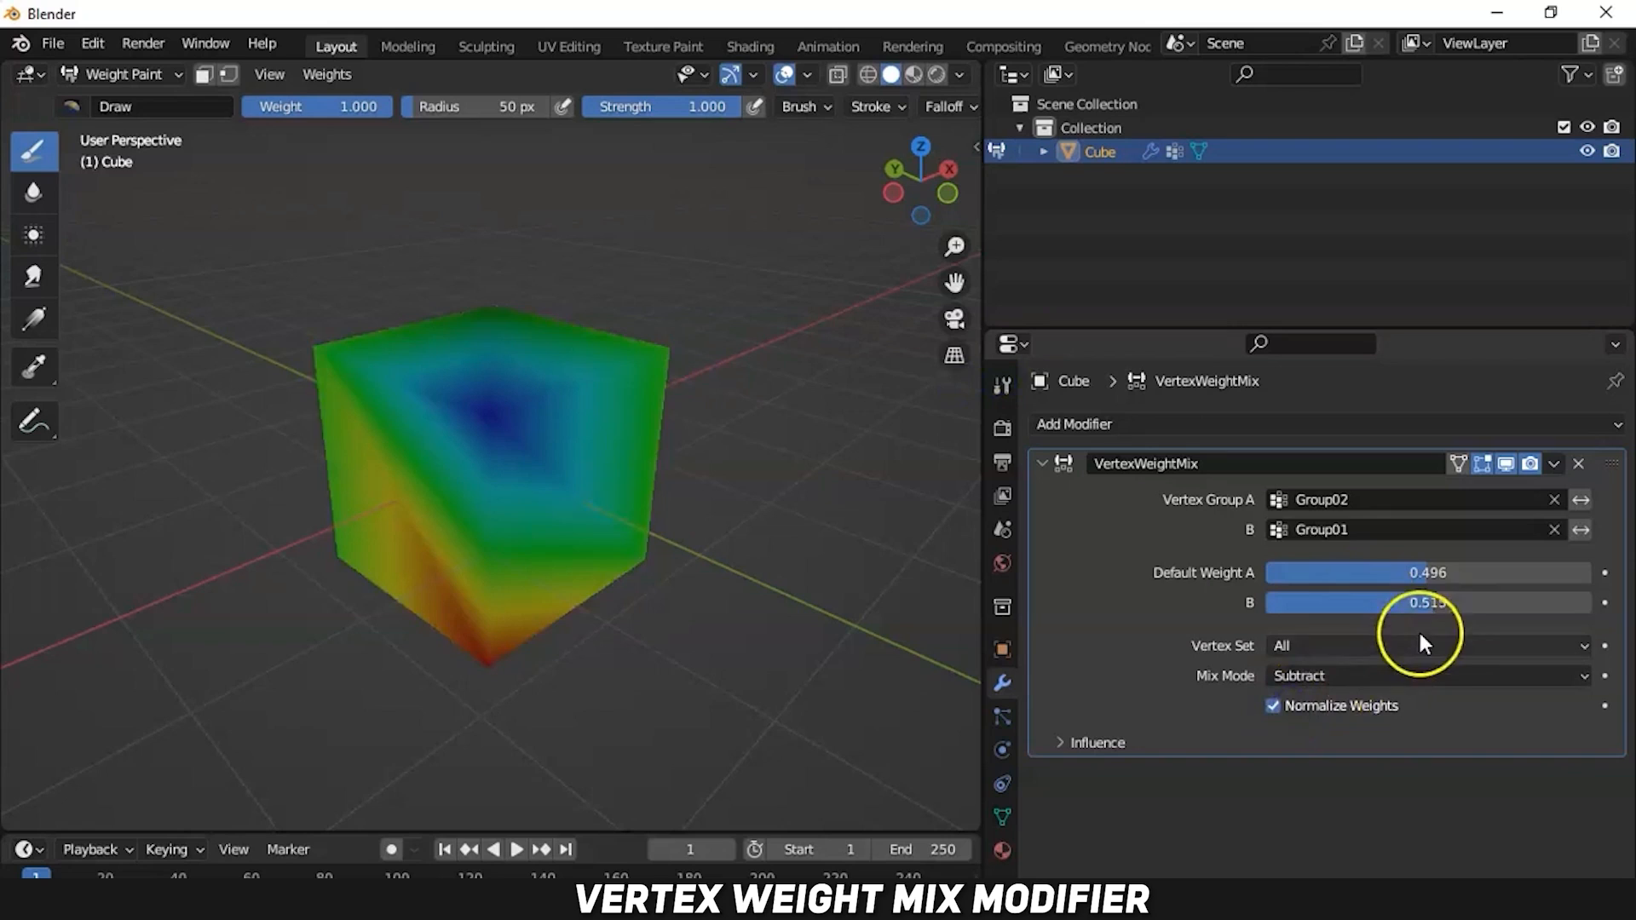
pyautogui.moveTo(1429, 605); pyautogui.dragTo(919, 405)
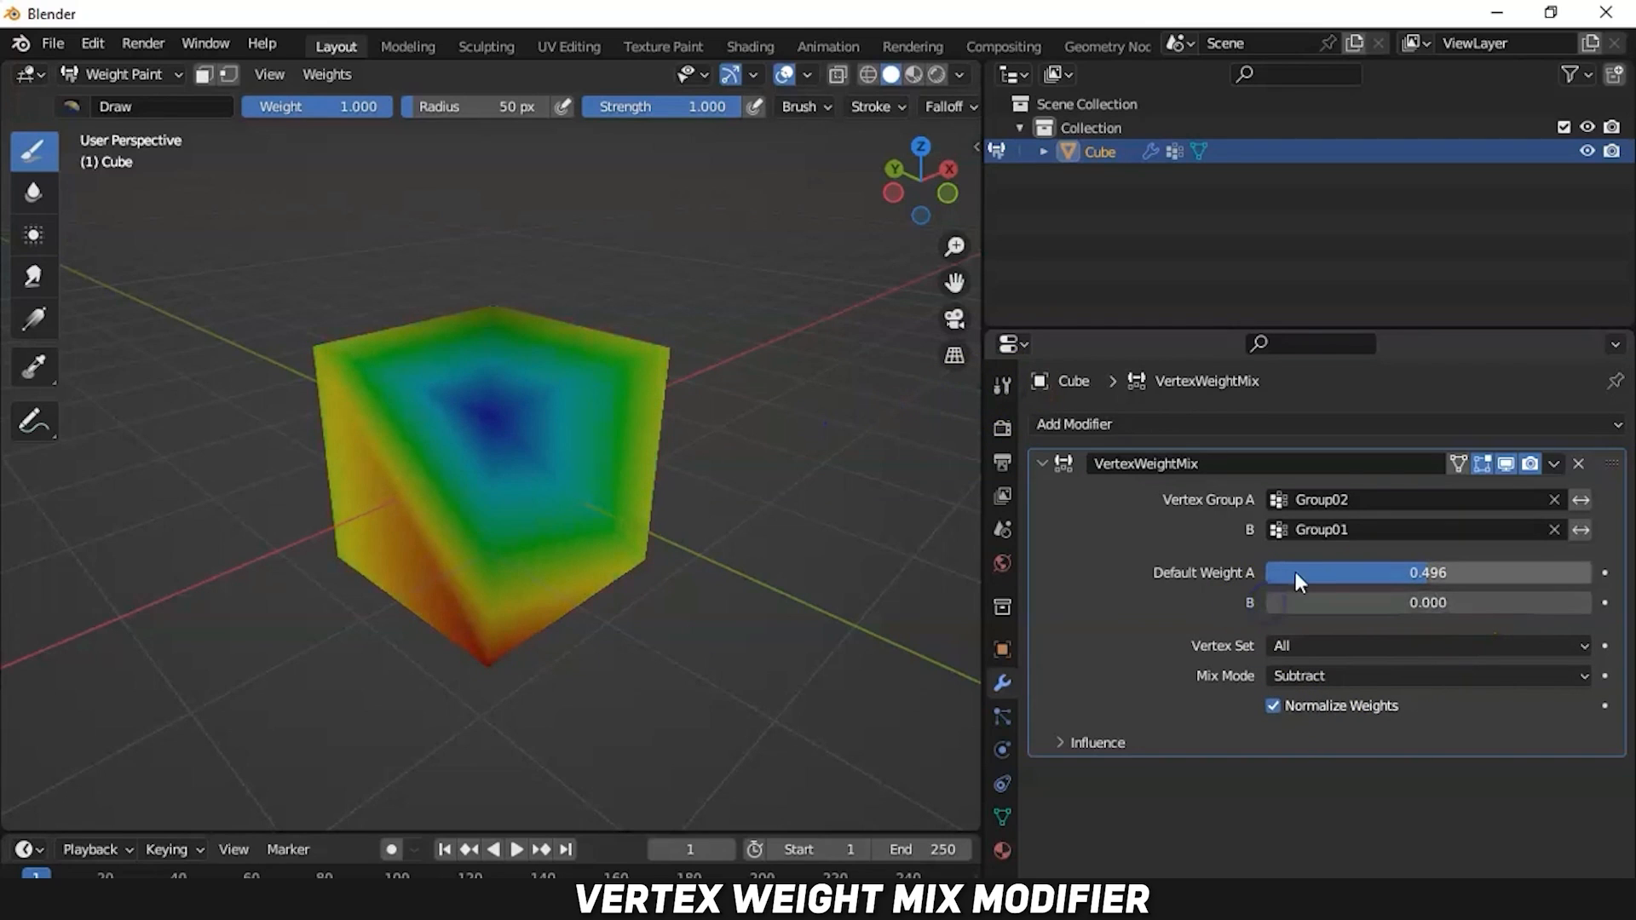
pyautogui.moveTo(1299, 582); pyautogui.dragTo(835, 582)
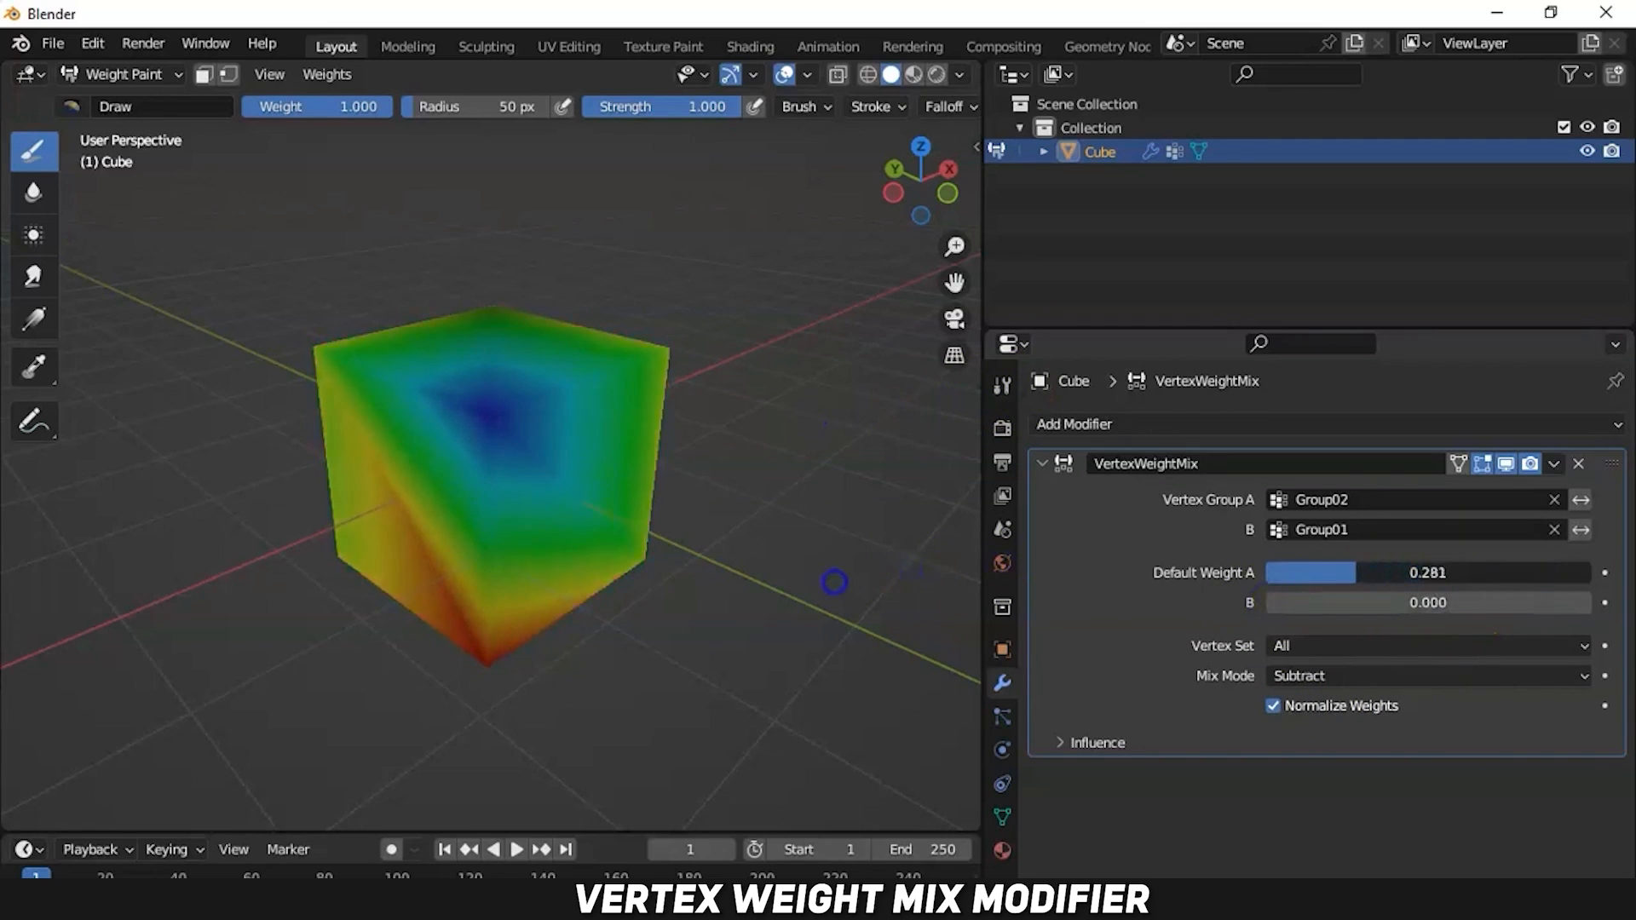
# Use Group01 as the Vertex Weight Mix modifier's mask vertex group and set the Global Influence to 0.51.
pyautogui.click(1087, 742)
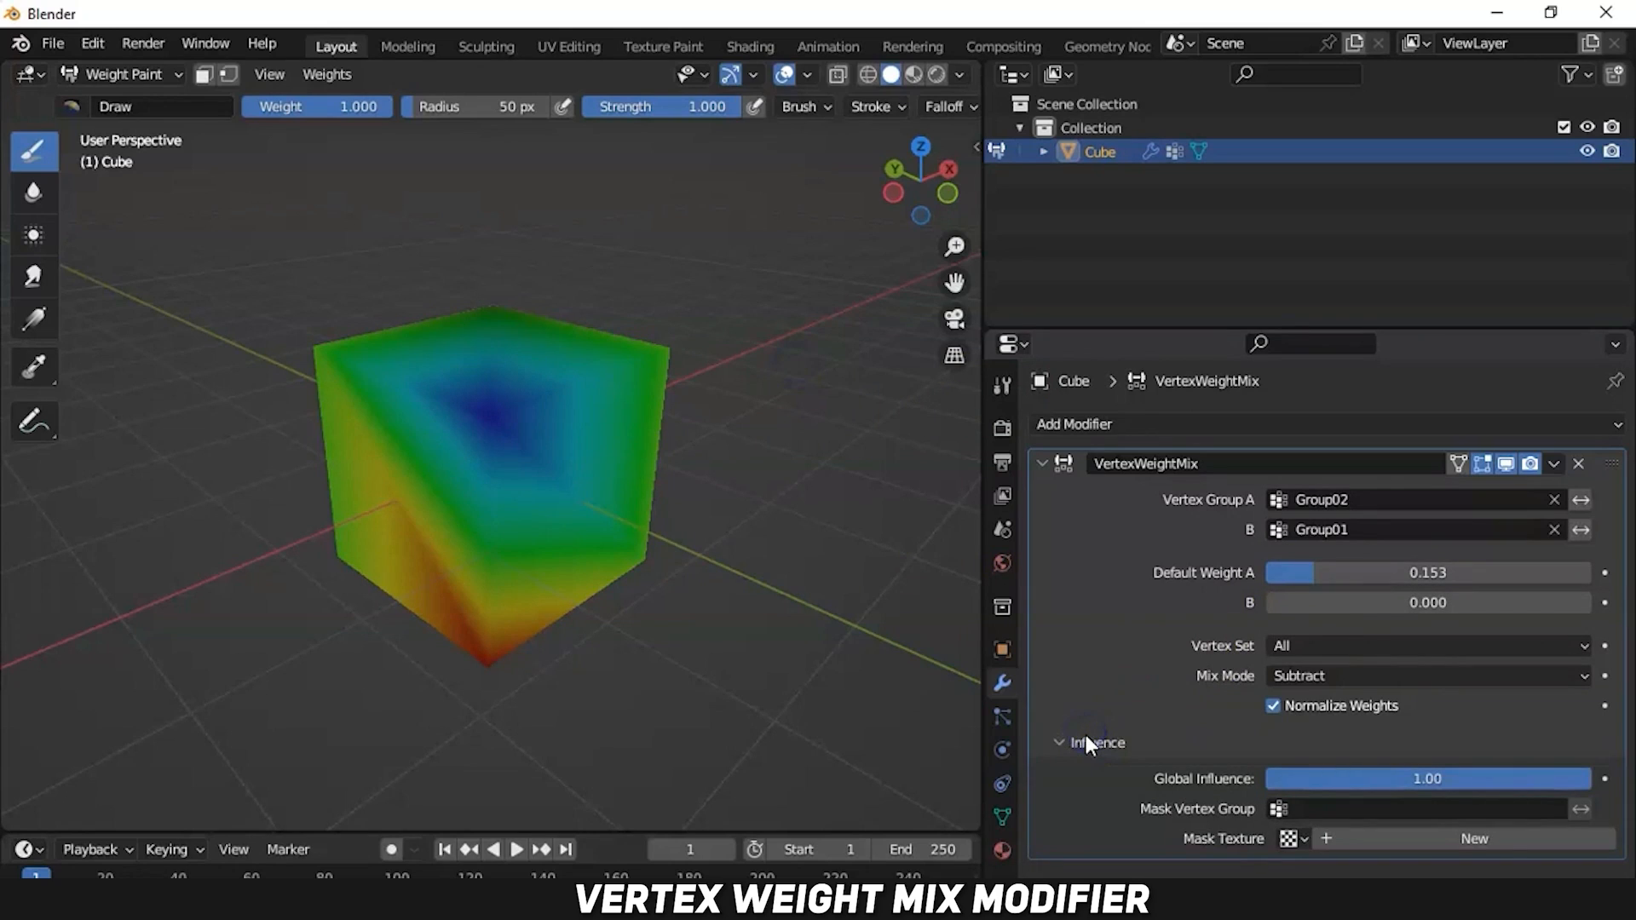
pyautogui.moveTo(886, 559); pyautogui.dragTo(743, 555)
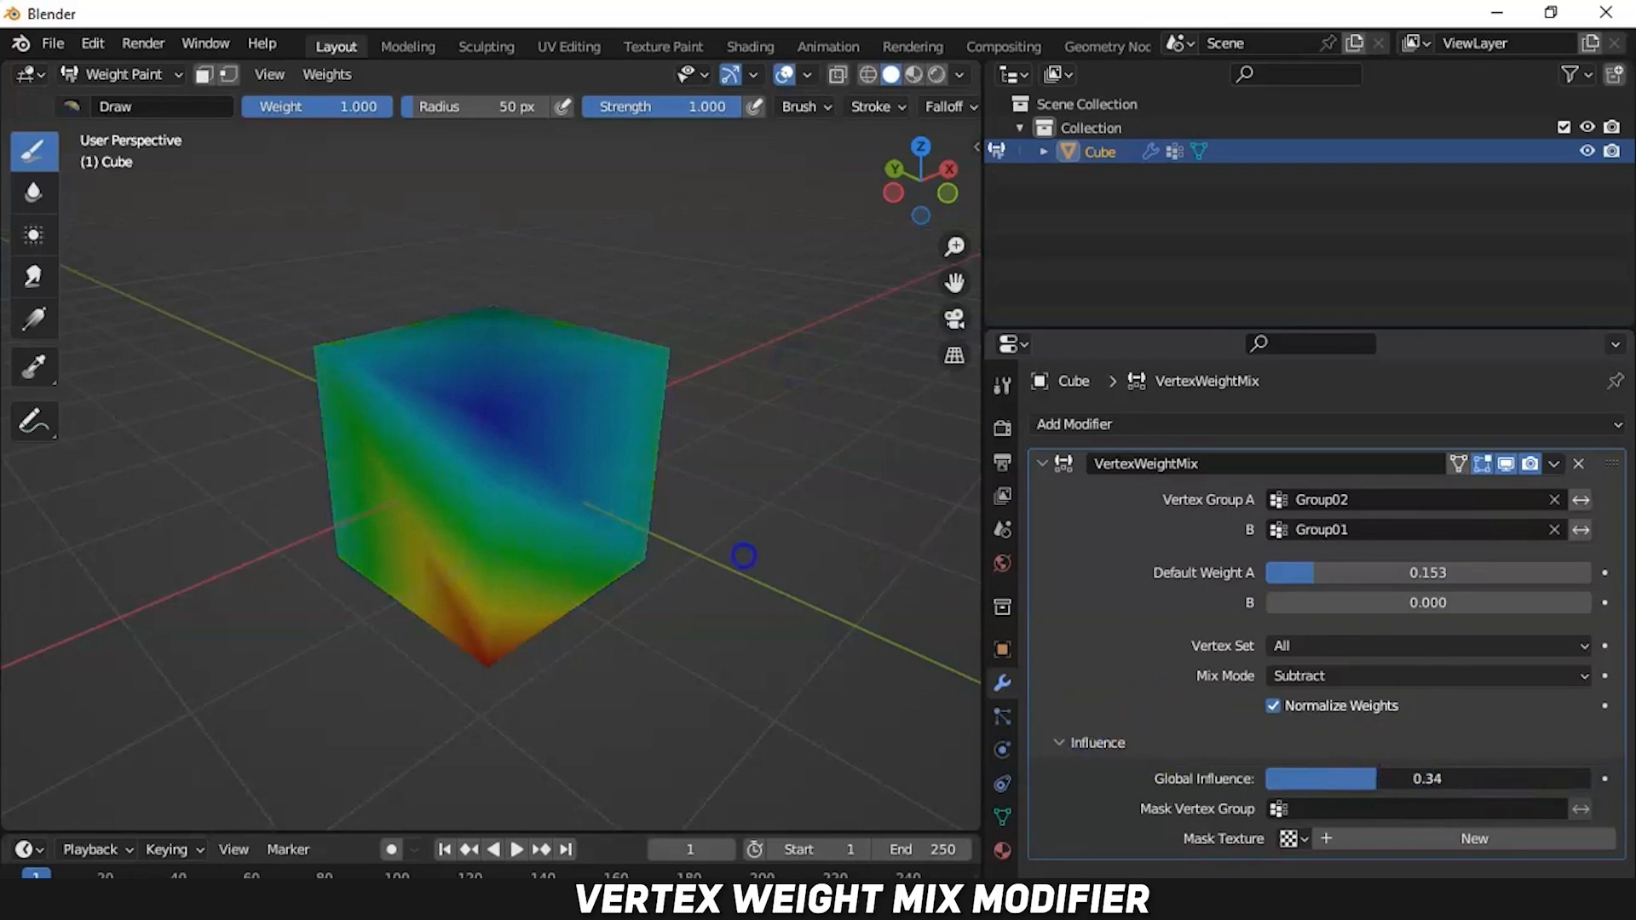
pyautogui.click(1454, 811)
pyautogui.click(1341, 563)
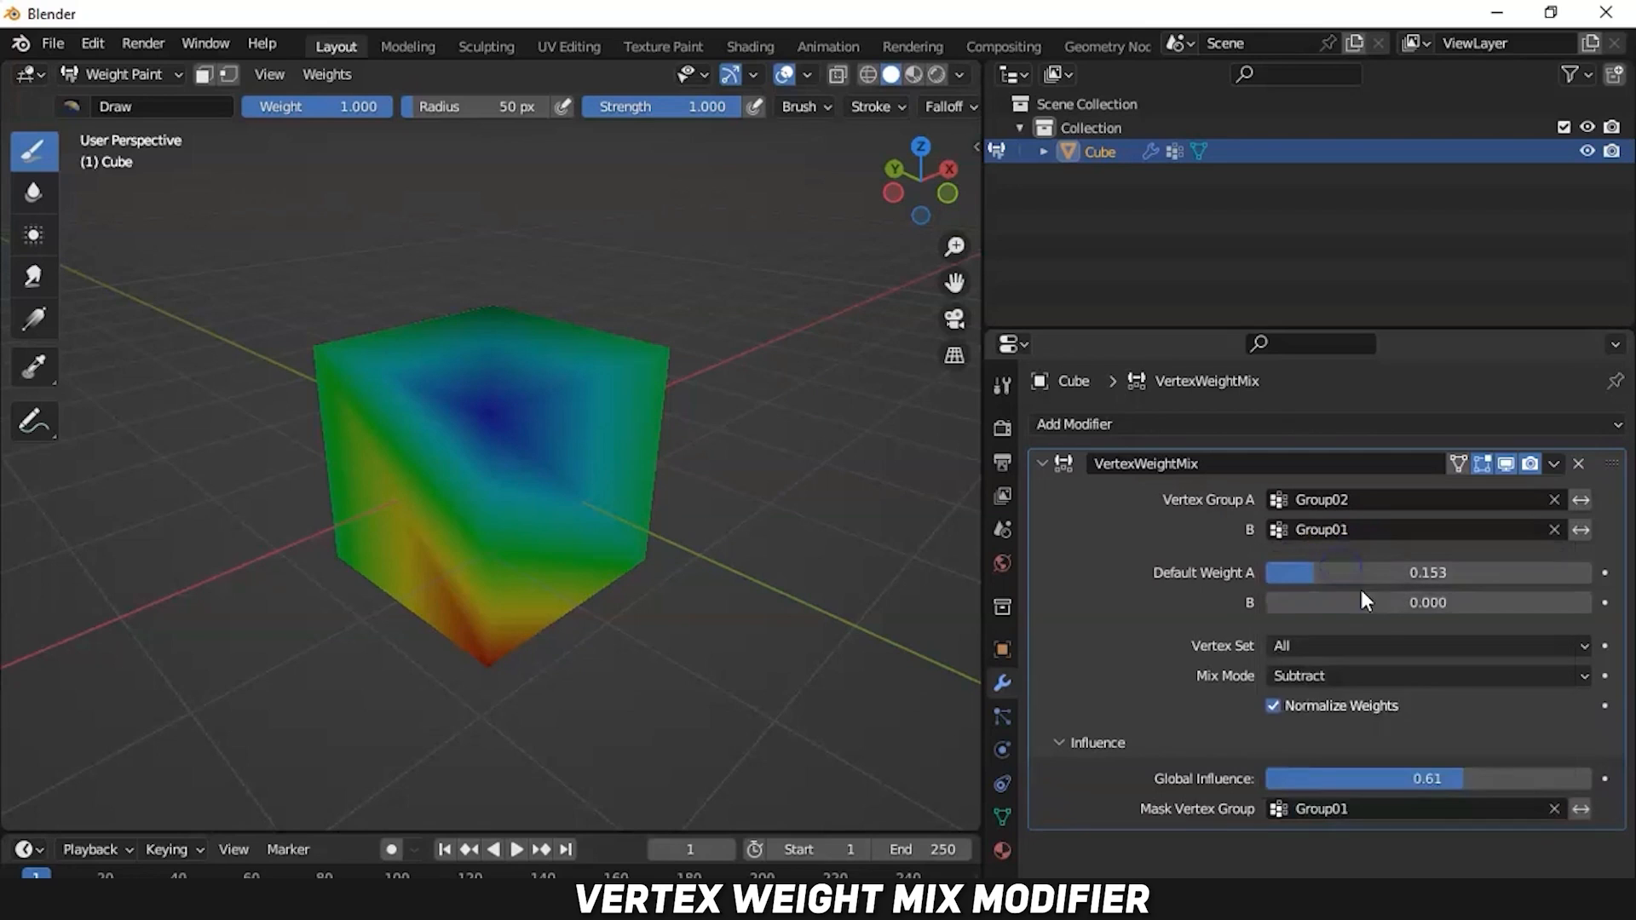
pyautogui.moveTo(1417, 779)
pyautogui.mouseDown()
pyautogui.moveTo(1298, 779)
pyautogui.moveTo(1421, 779)
pyautogui.mouseUp()
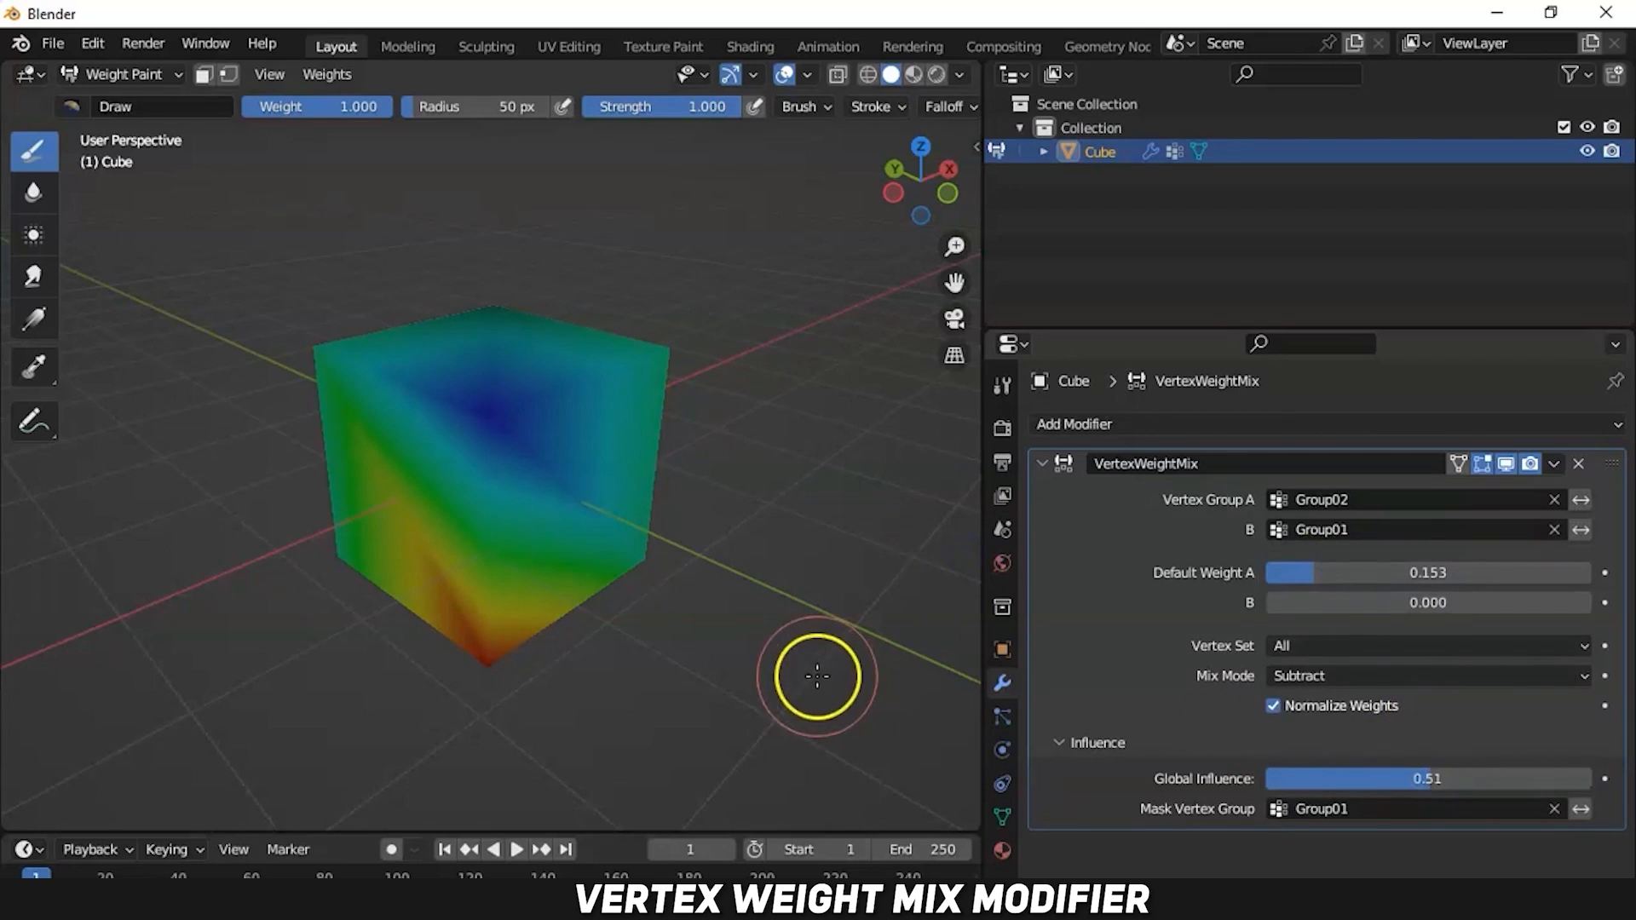
# Paint weight onto the cube's near and right upper corners while varying the Vertex Weight Mix modifier's Global Influence.
pyautogui.moveTo(523, 415); pyautogui.dragTo(484, 427)
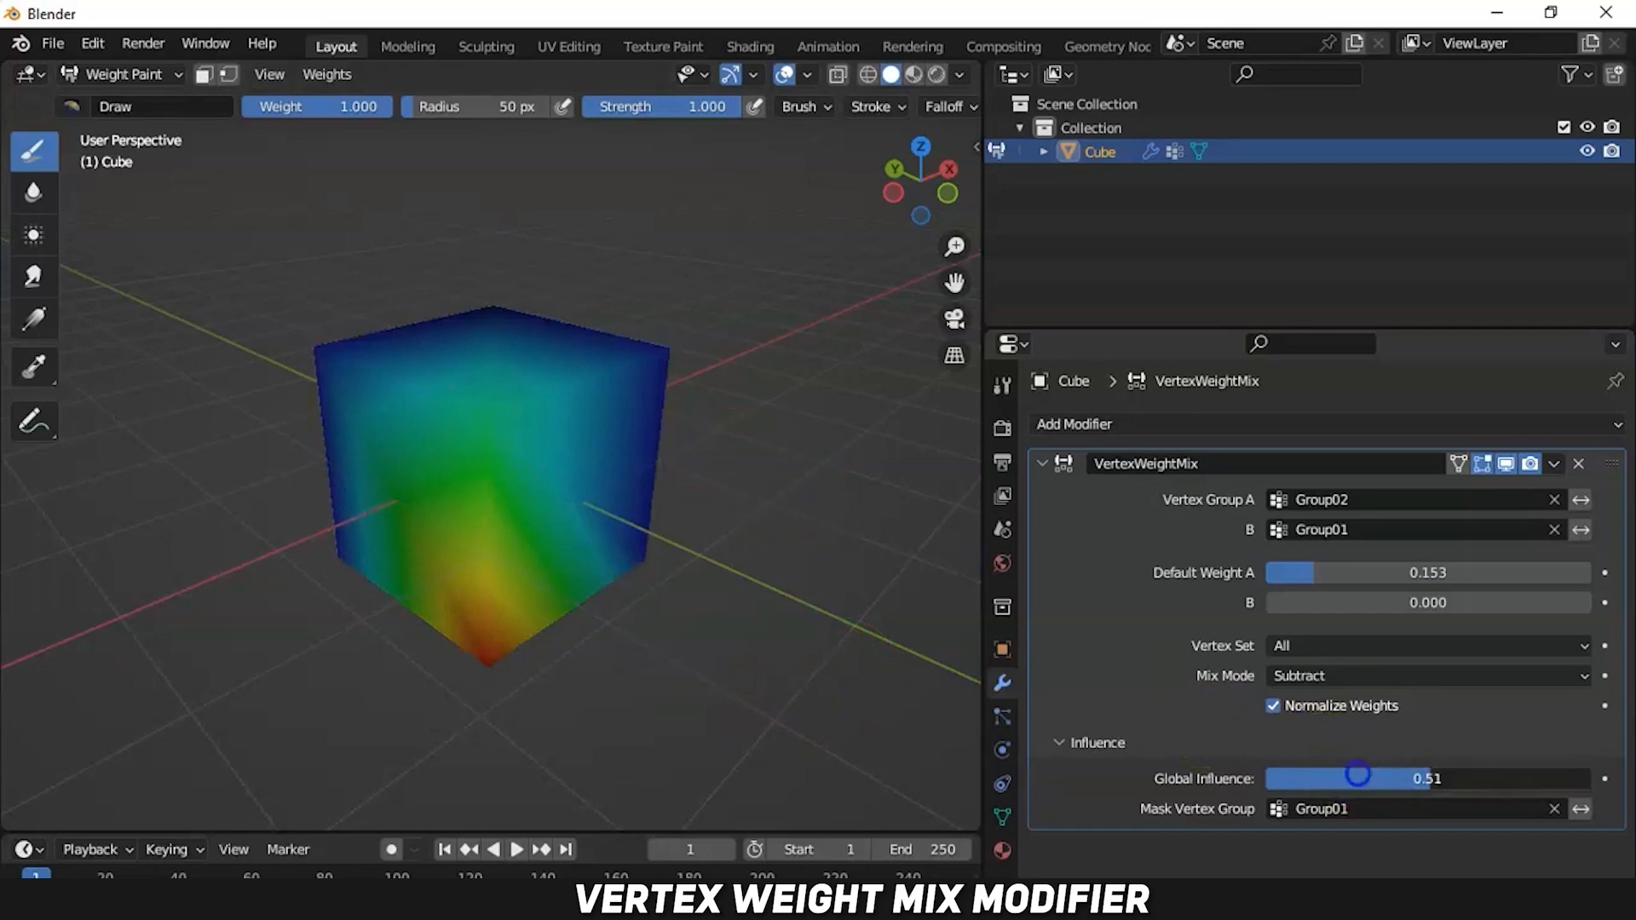
pyautogui.moveTo(1359, 775); pyautogui.dragTo(1378, 775)
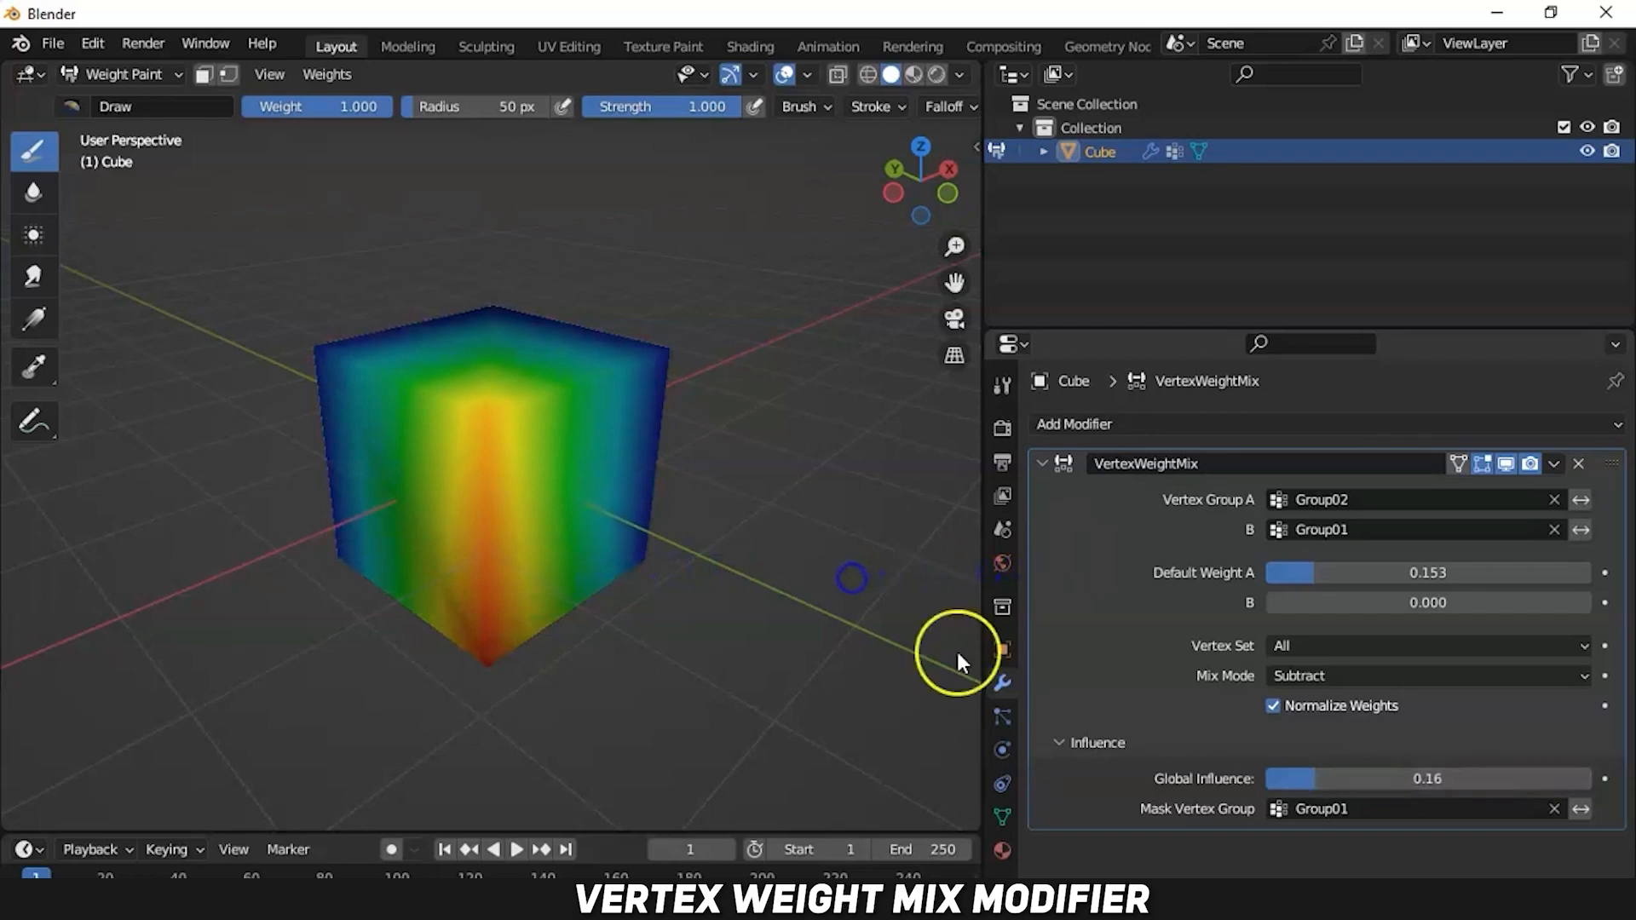
pyautogui.moveTo(620, 406); pyautogui.dragTo(648, 331)
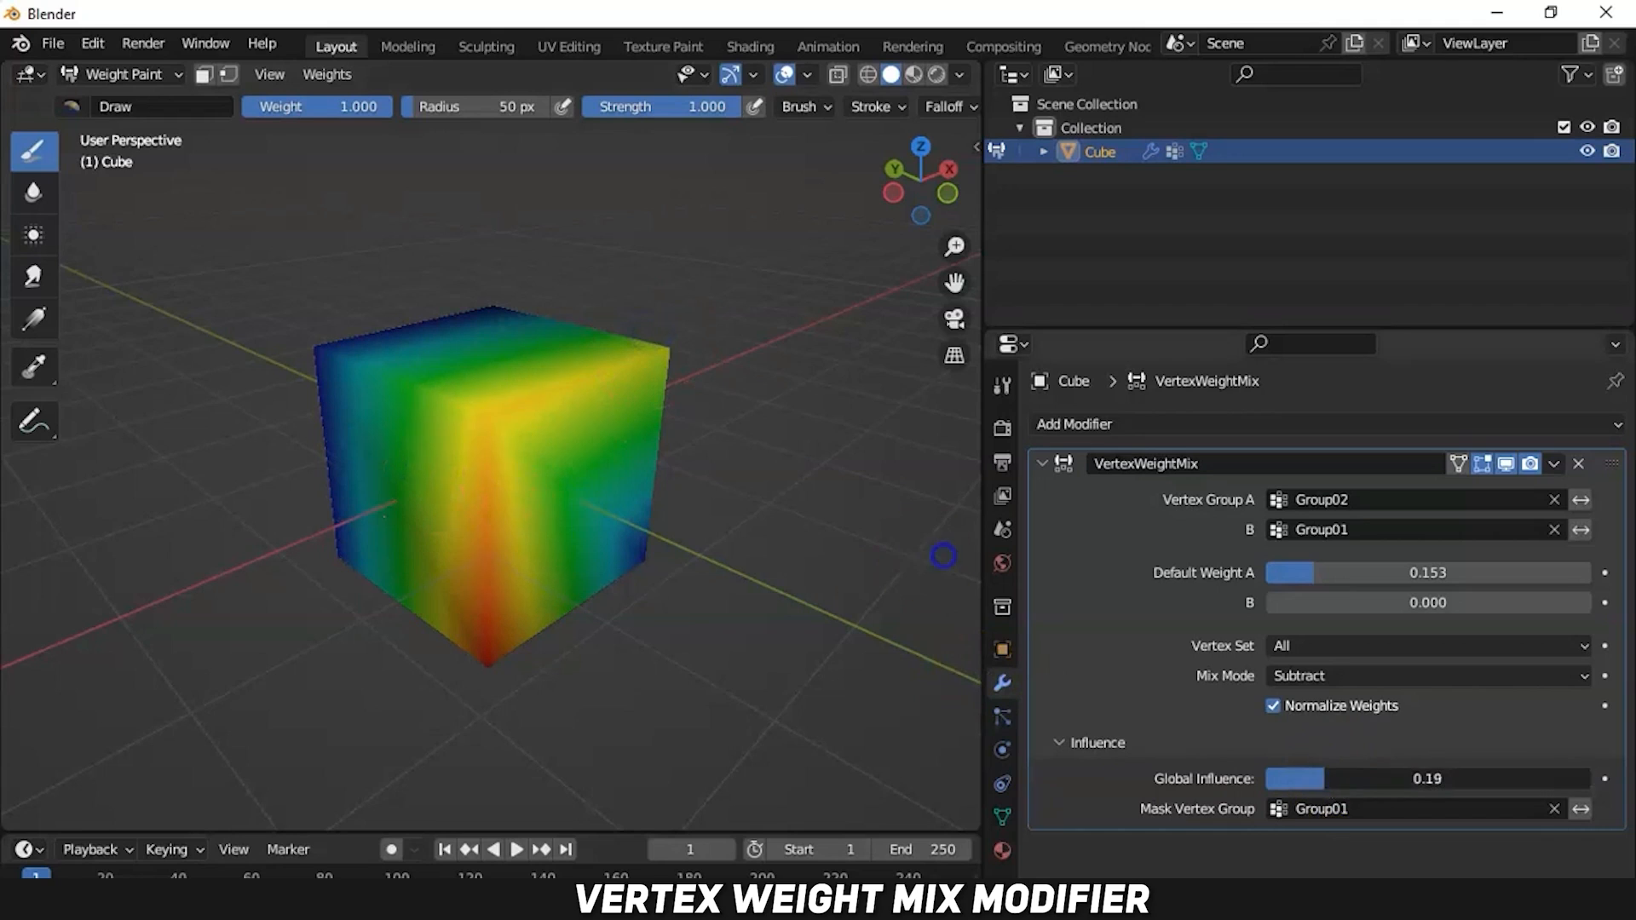
pyautogui.moveTo(1348, 778); pyautogui.dragTo(1635, 778)
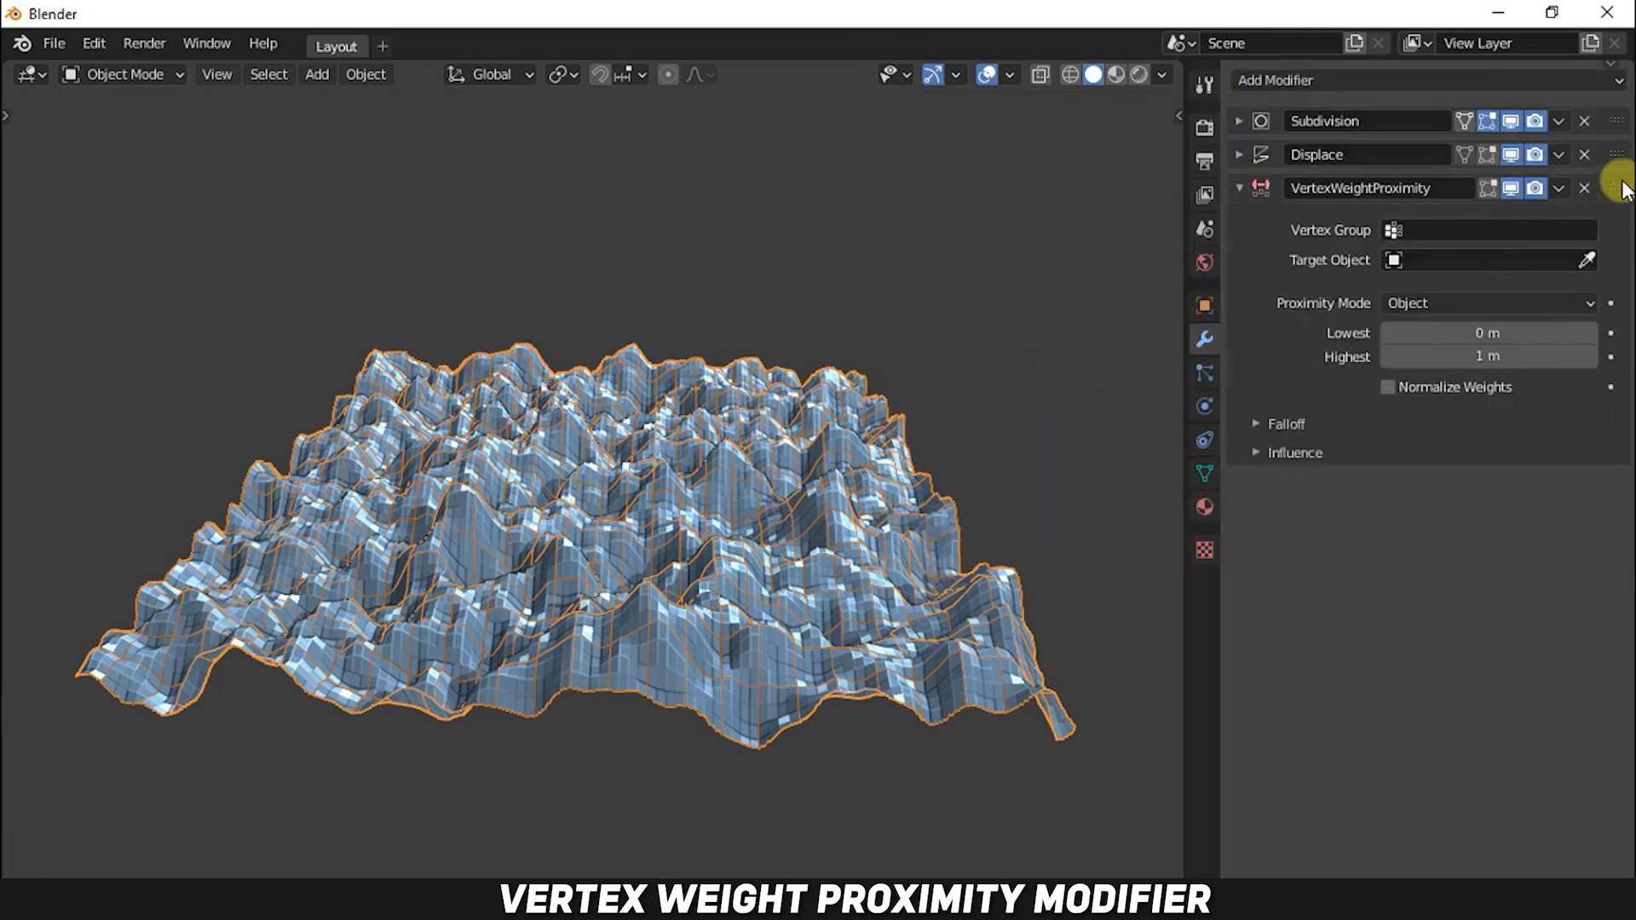
# Move the Vertex Weight Proximity modifier above Displace and assign it the vertex group Group.
pyautogui.moveTo(1618, 190); pyautogui.dragTo(1613, 154)
pyautogui.click(1419, 197)
pyautogui.click(1404, 228)
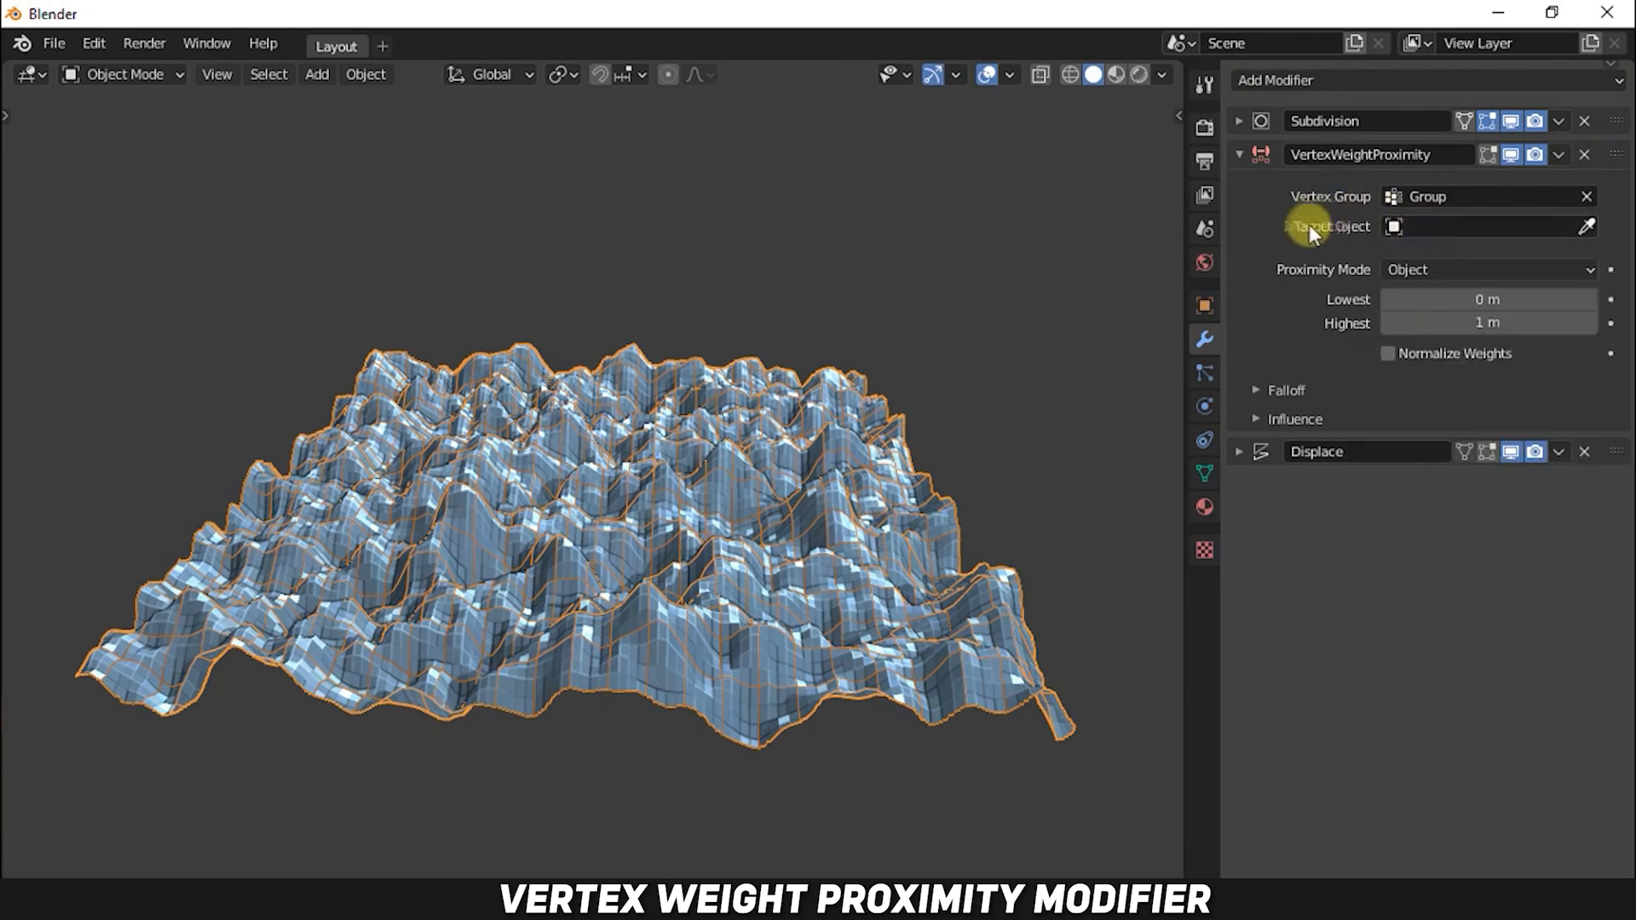
# Add a monkey mesh and raise it along Z until it sits above the displaced plane.
pyautogui.click(319, 77)
pyautogui.moveTo(401, 101)
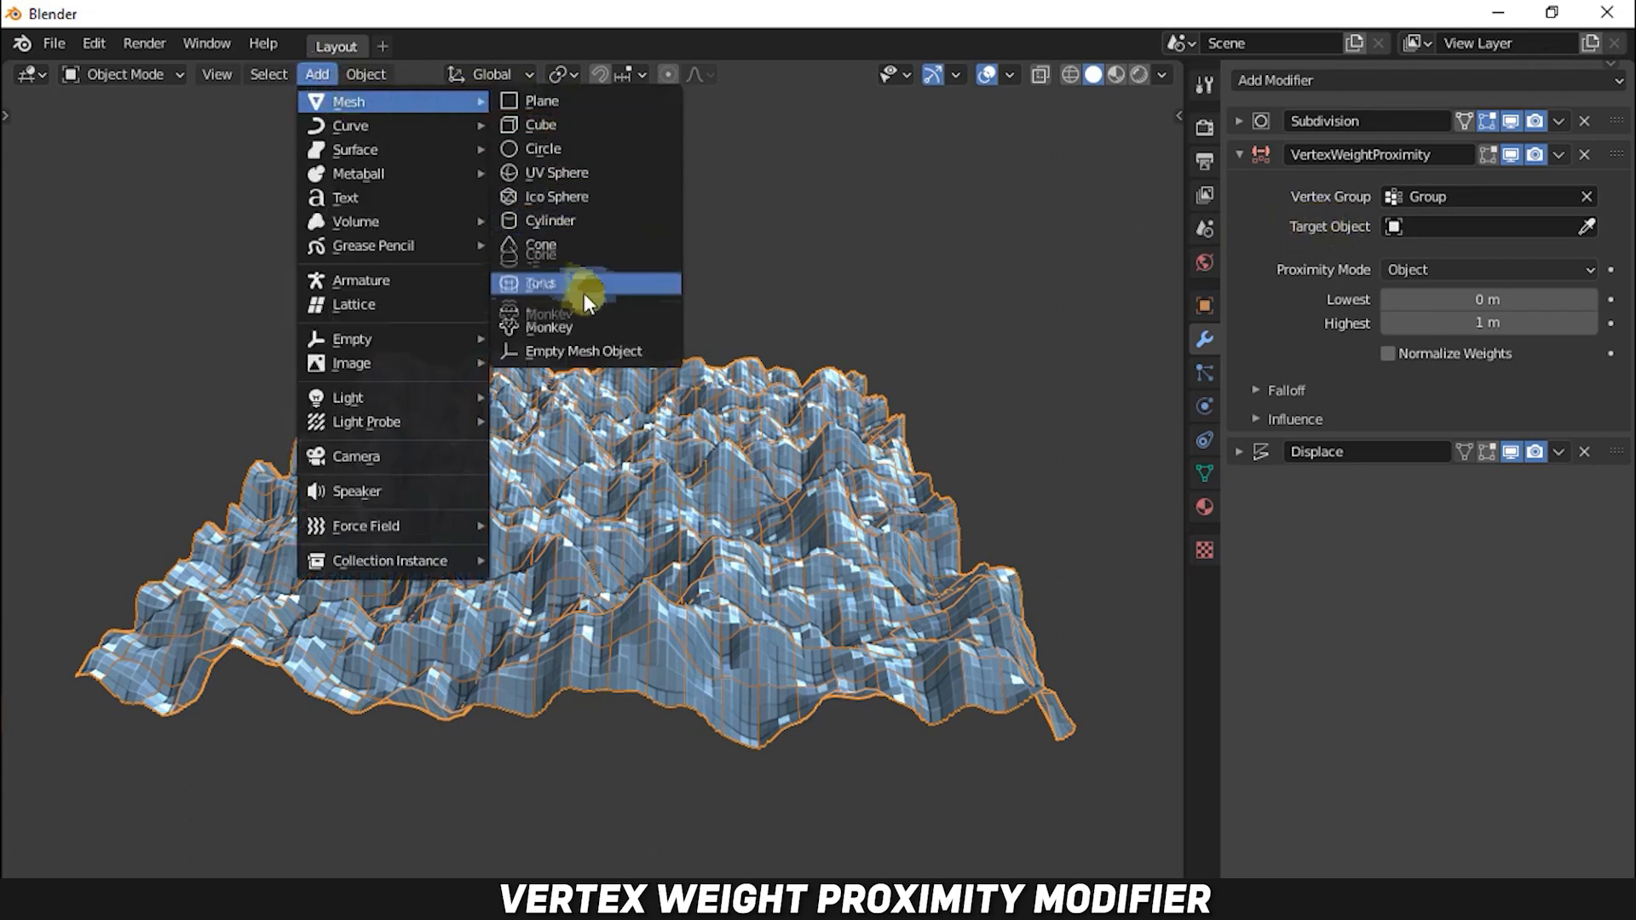
pyautogui.click(580, 327)
pyautogui.press('g')
pyautogui.press('z')
pyautogui.click(591, 133)
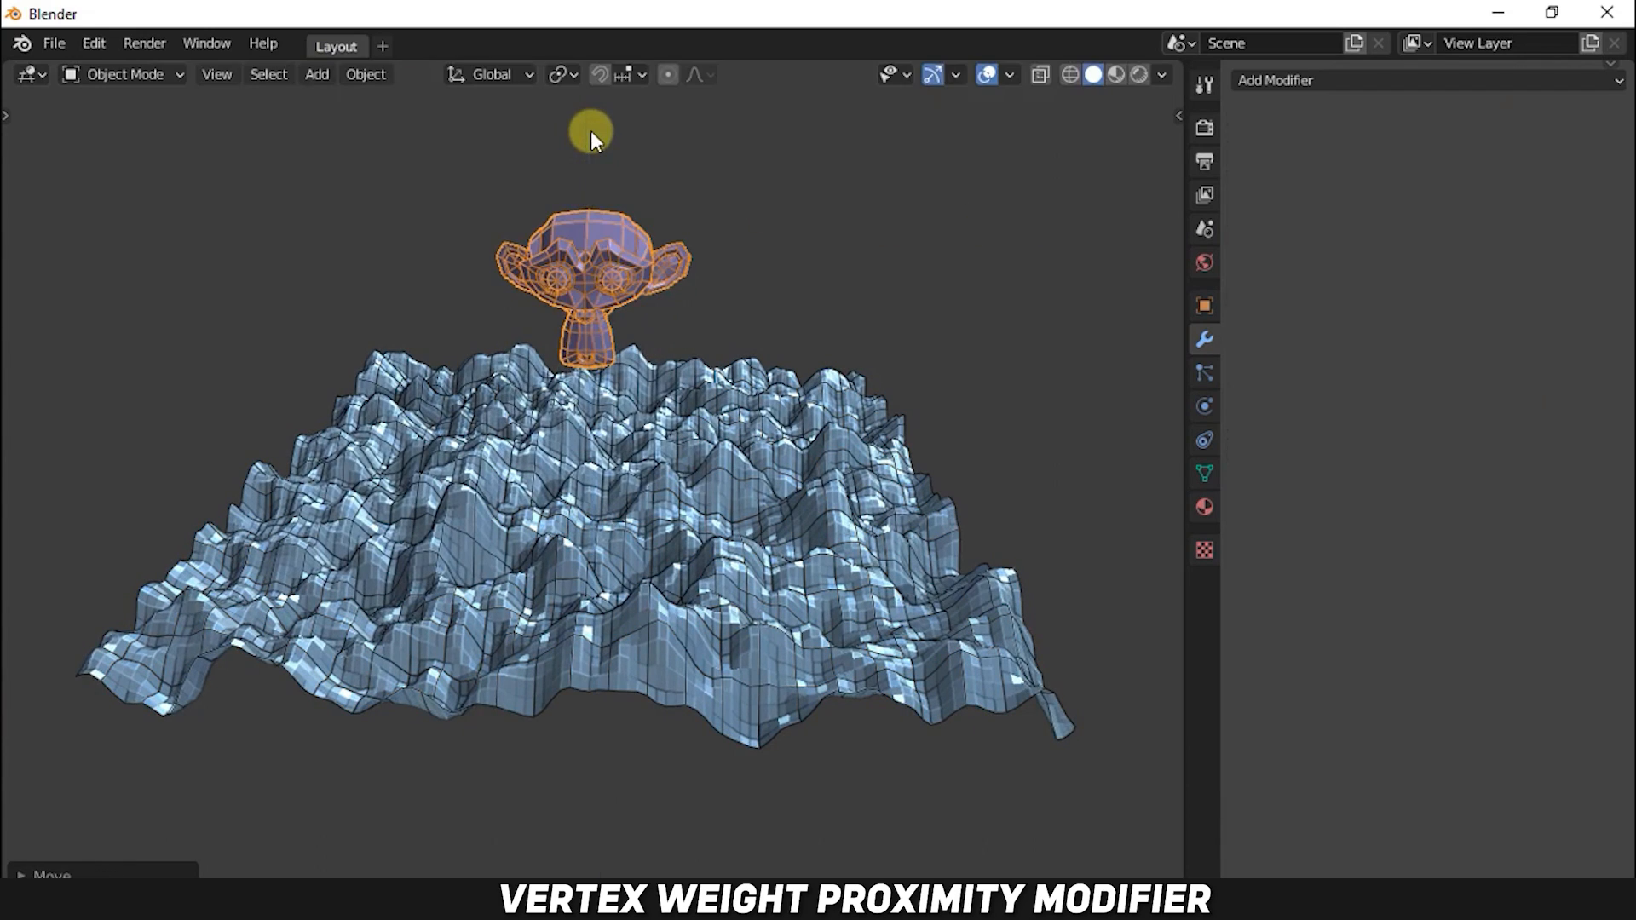
# Disable the viewport wireframe overlay and shade the displaced plane smooth.
pyautogui.click(1010, 75)
pyautogui.click(862, 481)
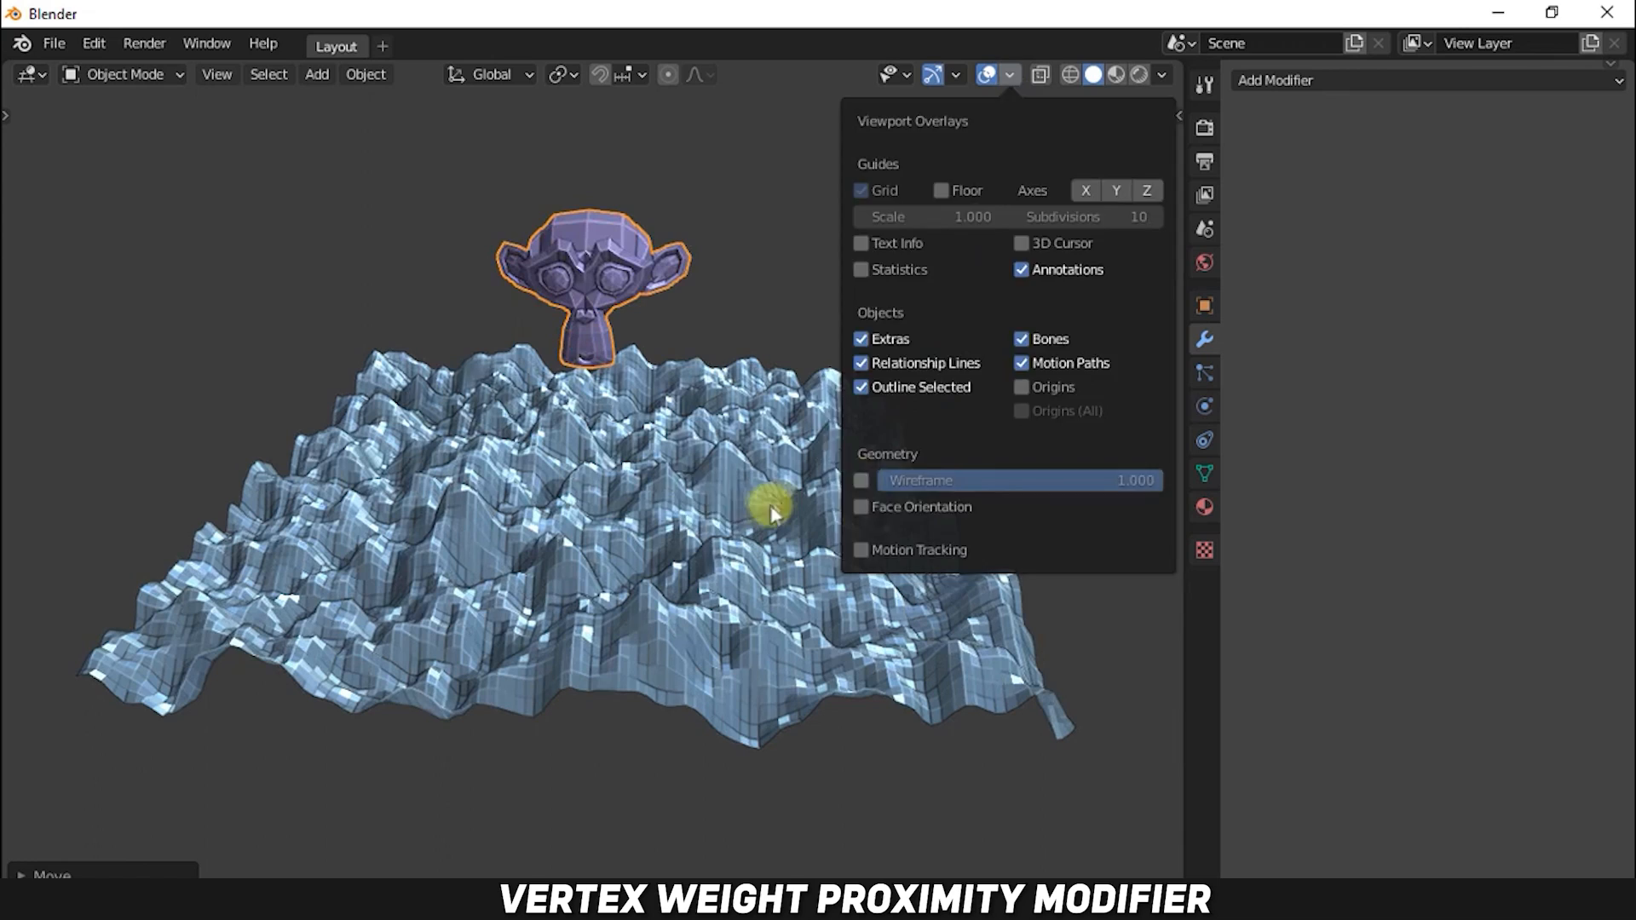
pyautogui.click(676, 486)
pyautogui.rightClick(673, 491)
pyautogui.click(601, 101)
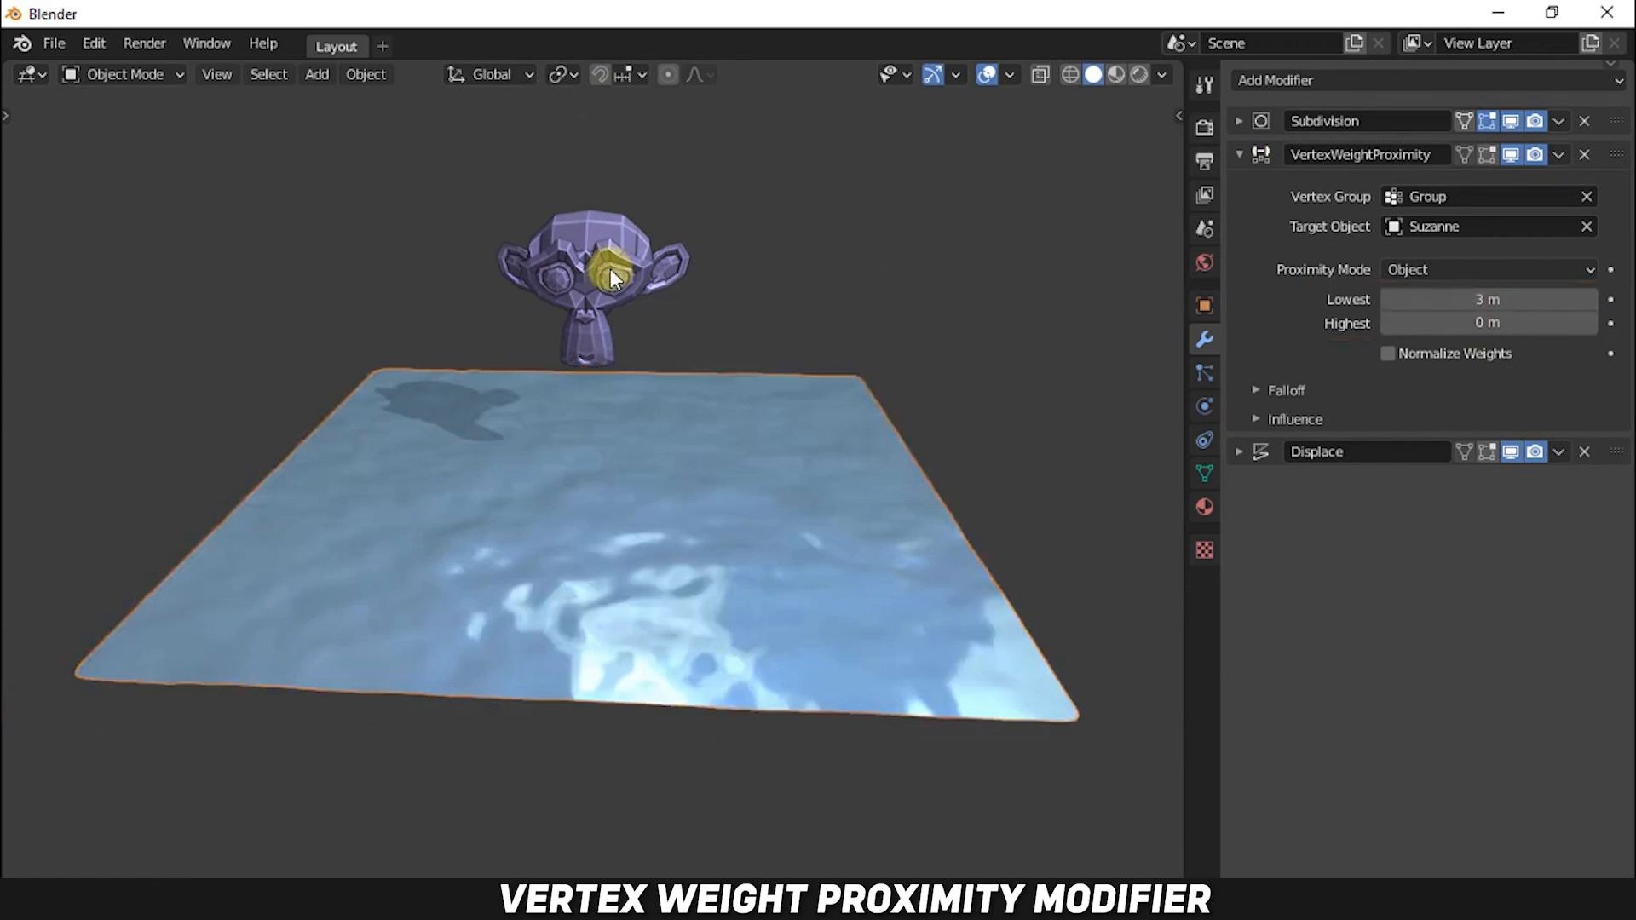
# Move the monkey head along the global Z axis to test the proximity effect on the plane.
pyautogui.click(610, 269)
pyautogui.press('g')
pyautogui.press('z')
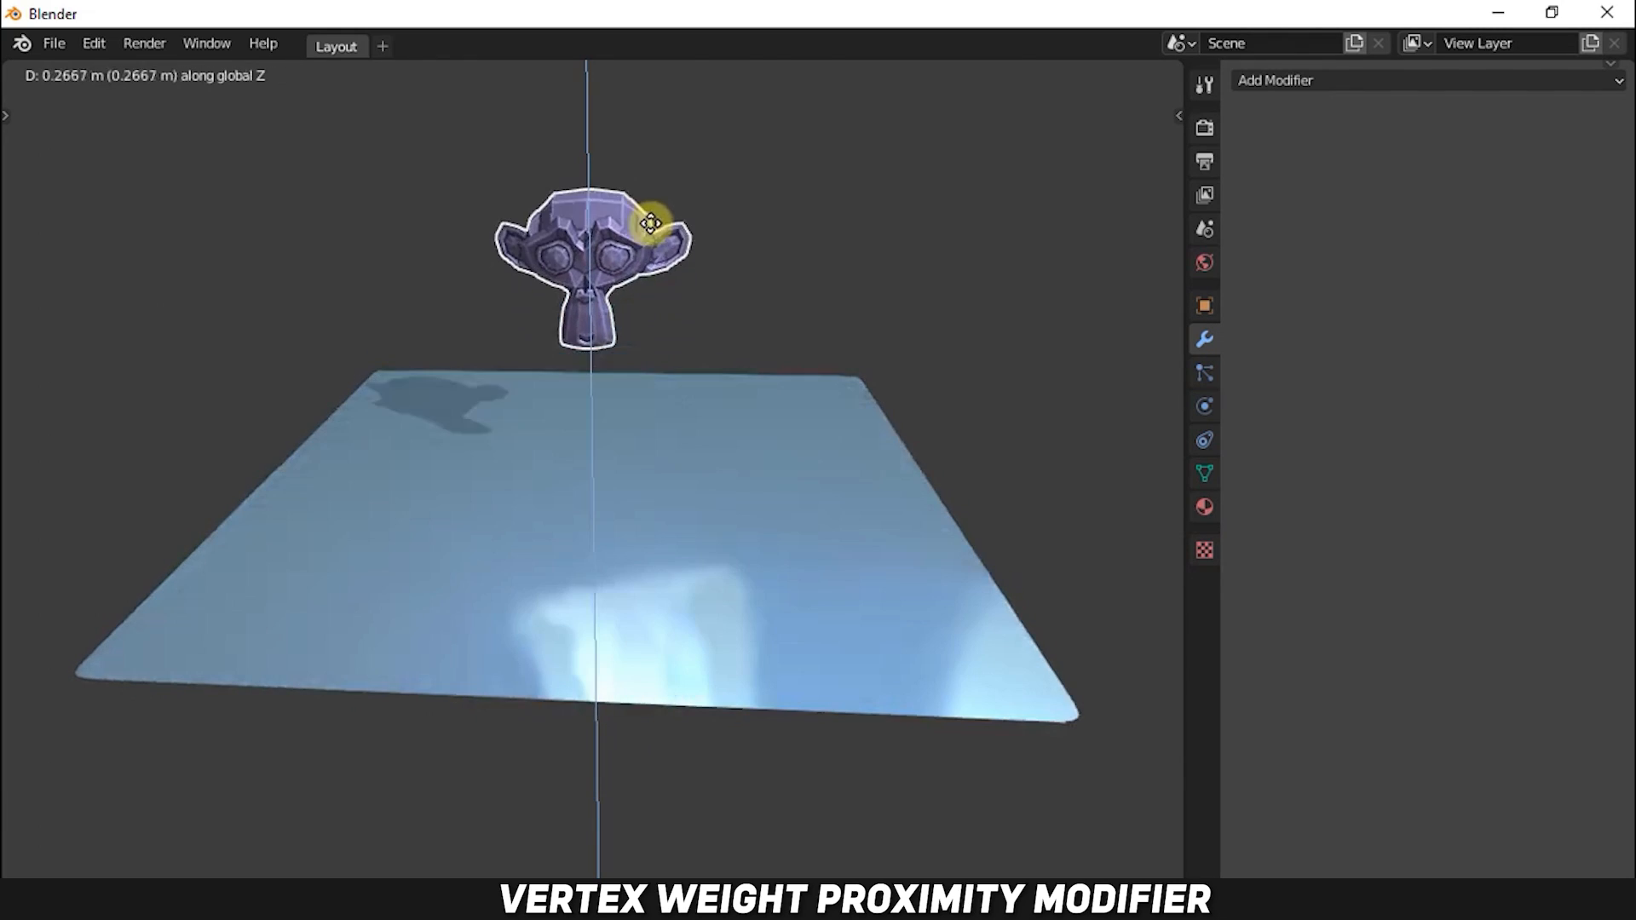
pyautogui.click(651, 210)
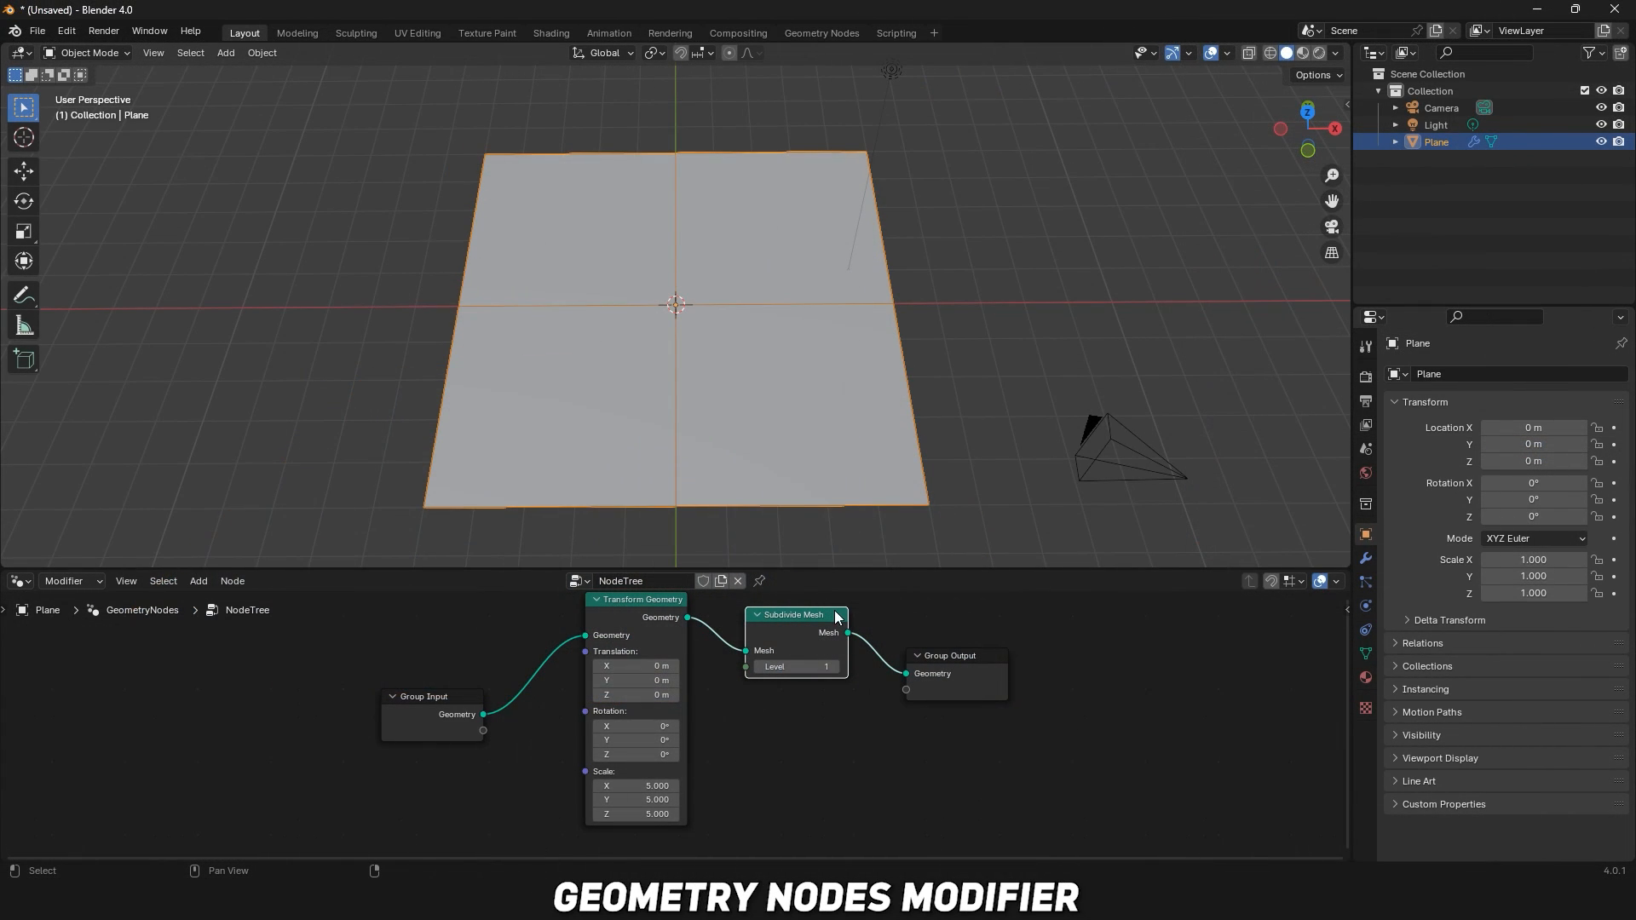
# Set the Subdivide Mesh node's level to 5 in the plane's geometry node tree.
pyautogui.doubleClick(814, 670)
pyautogui.write('5')
pyautogui.press('Return')
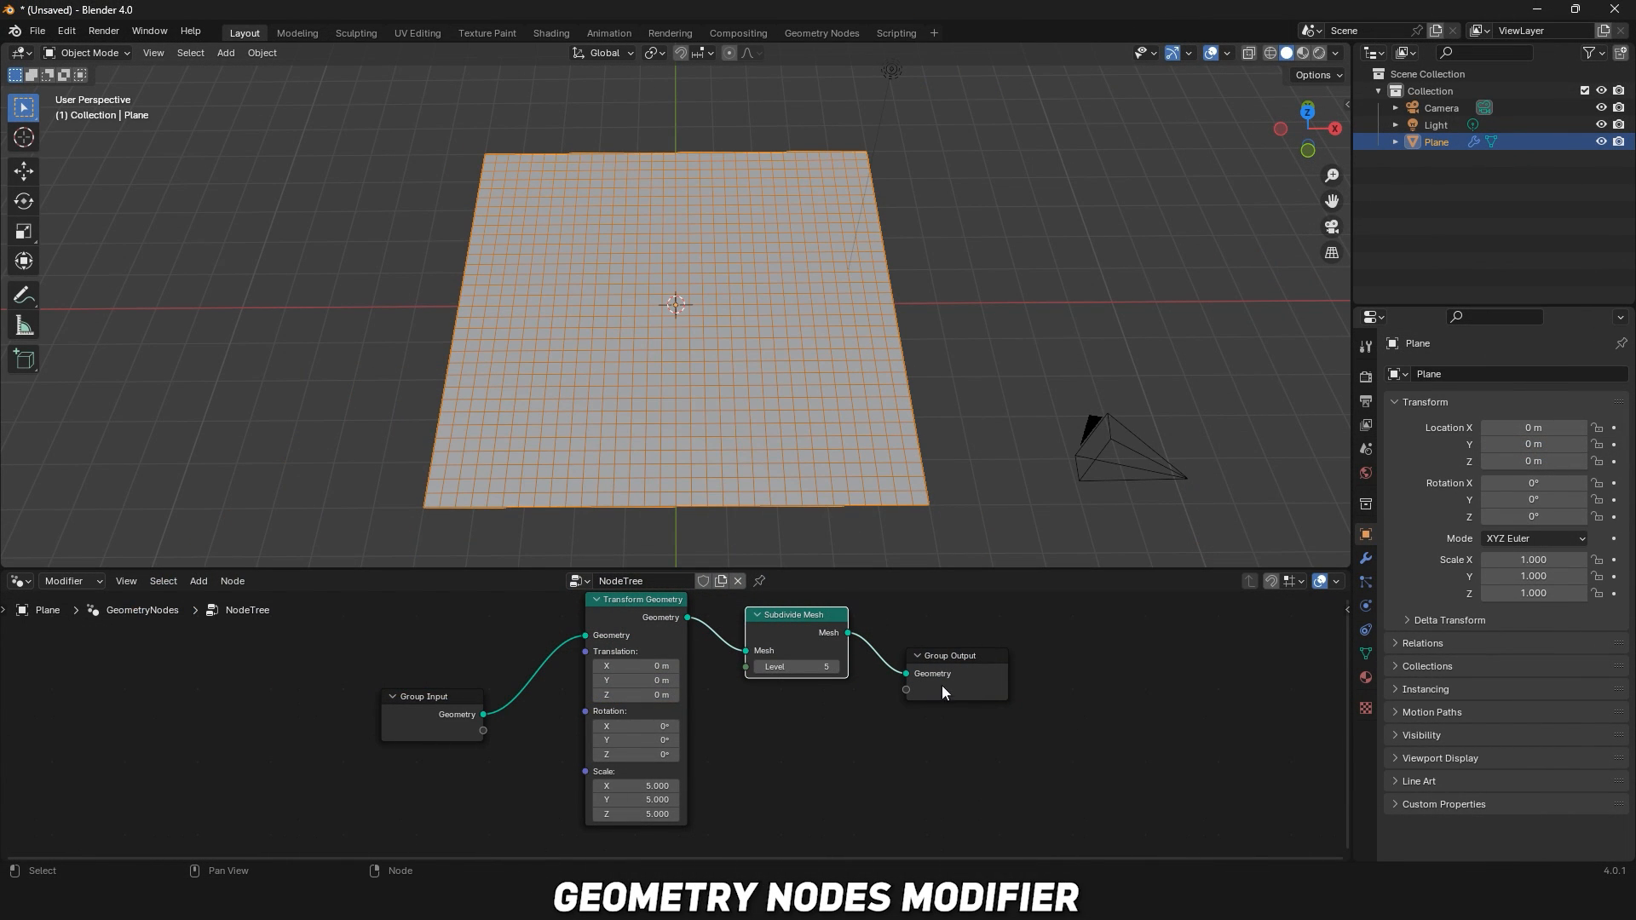
# Make room before the Group Output node and add an Instance on Points node after Subdivide Mesh.
pyautogui.moveTo(947, 683); pyautogui.dragTo(1123, 647)
pyautogui.hotkey('shift', 'a')
pyautogui.click(867, 541)
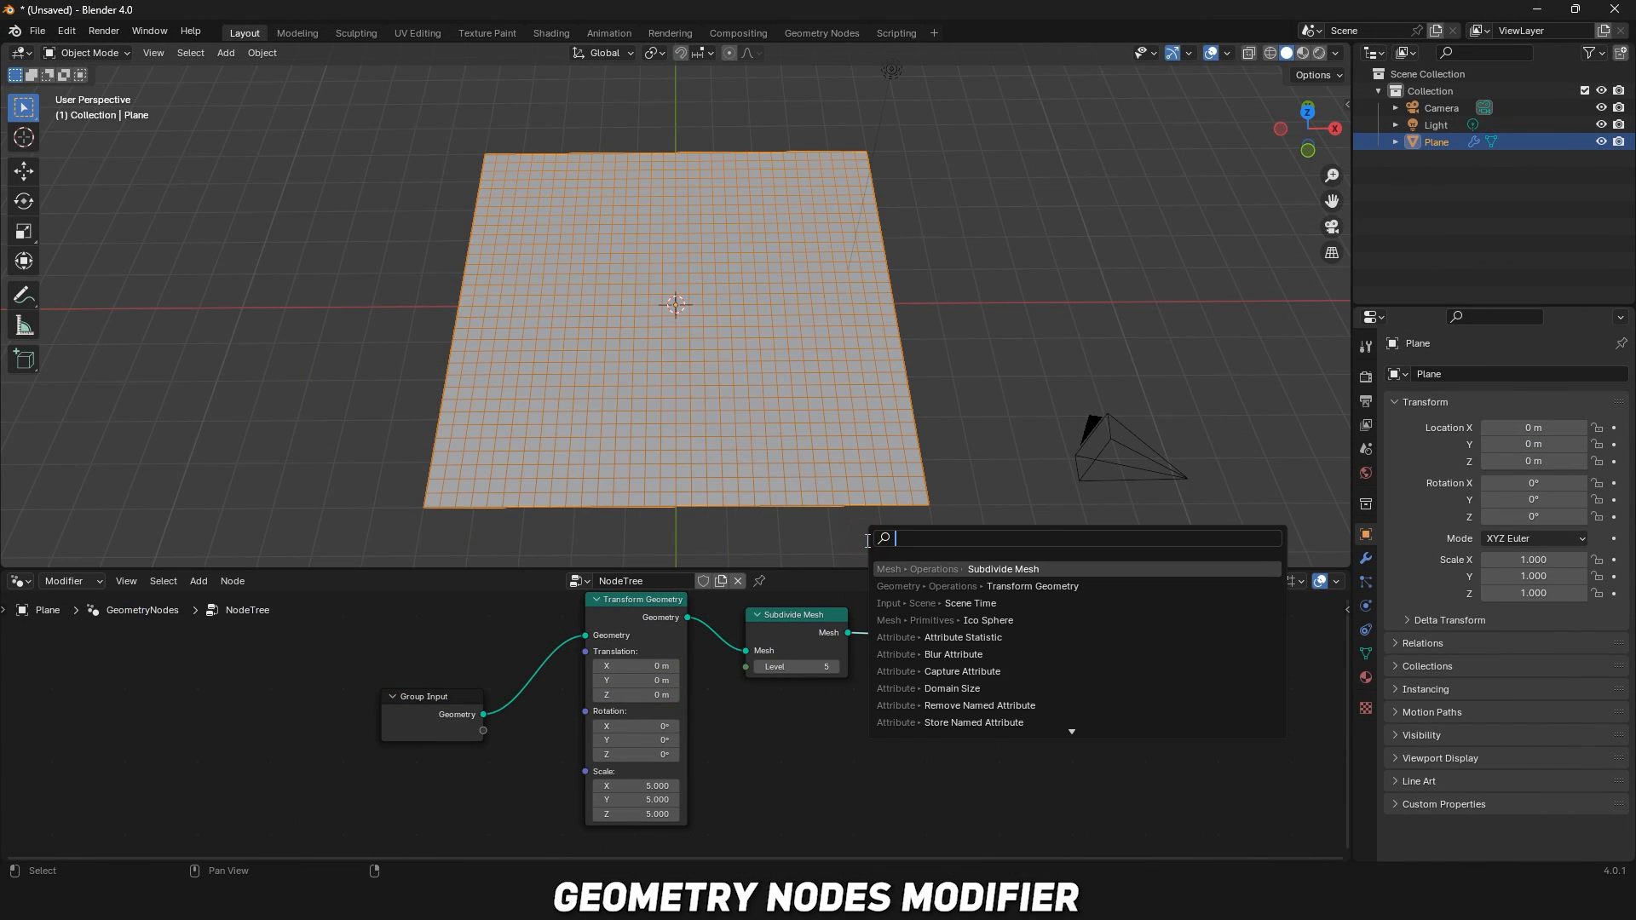
pyautogui.press('Down')
pyautogui.press('Down')
pyautogui.press('Down')
pyautogui.press('Down')
pyautogui.press('Down')
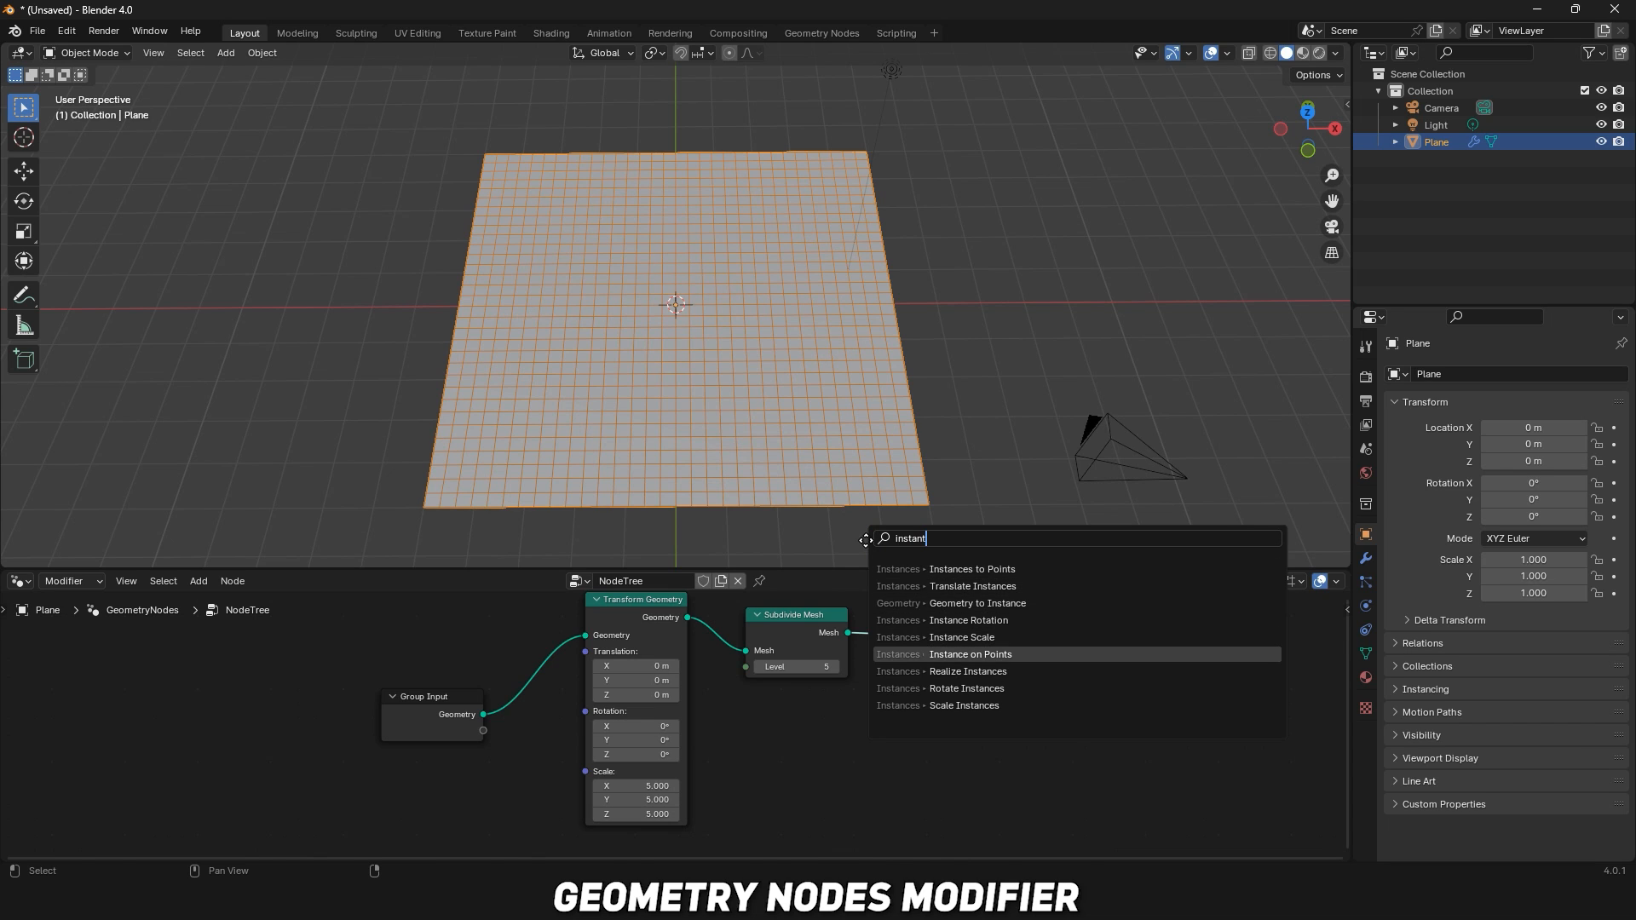
pyautogui.press('Return')
pyautogui.click(916, 601)
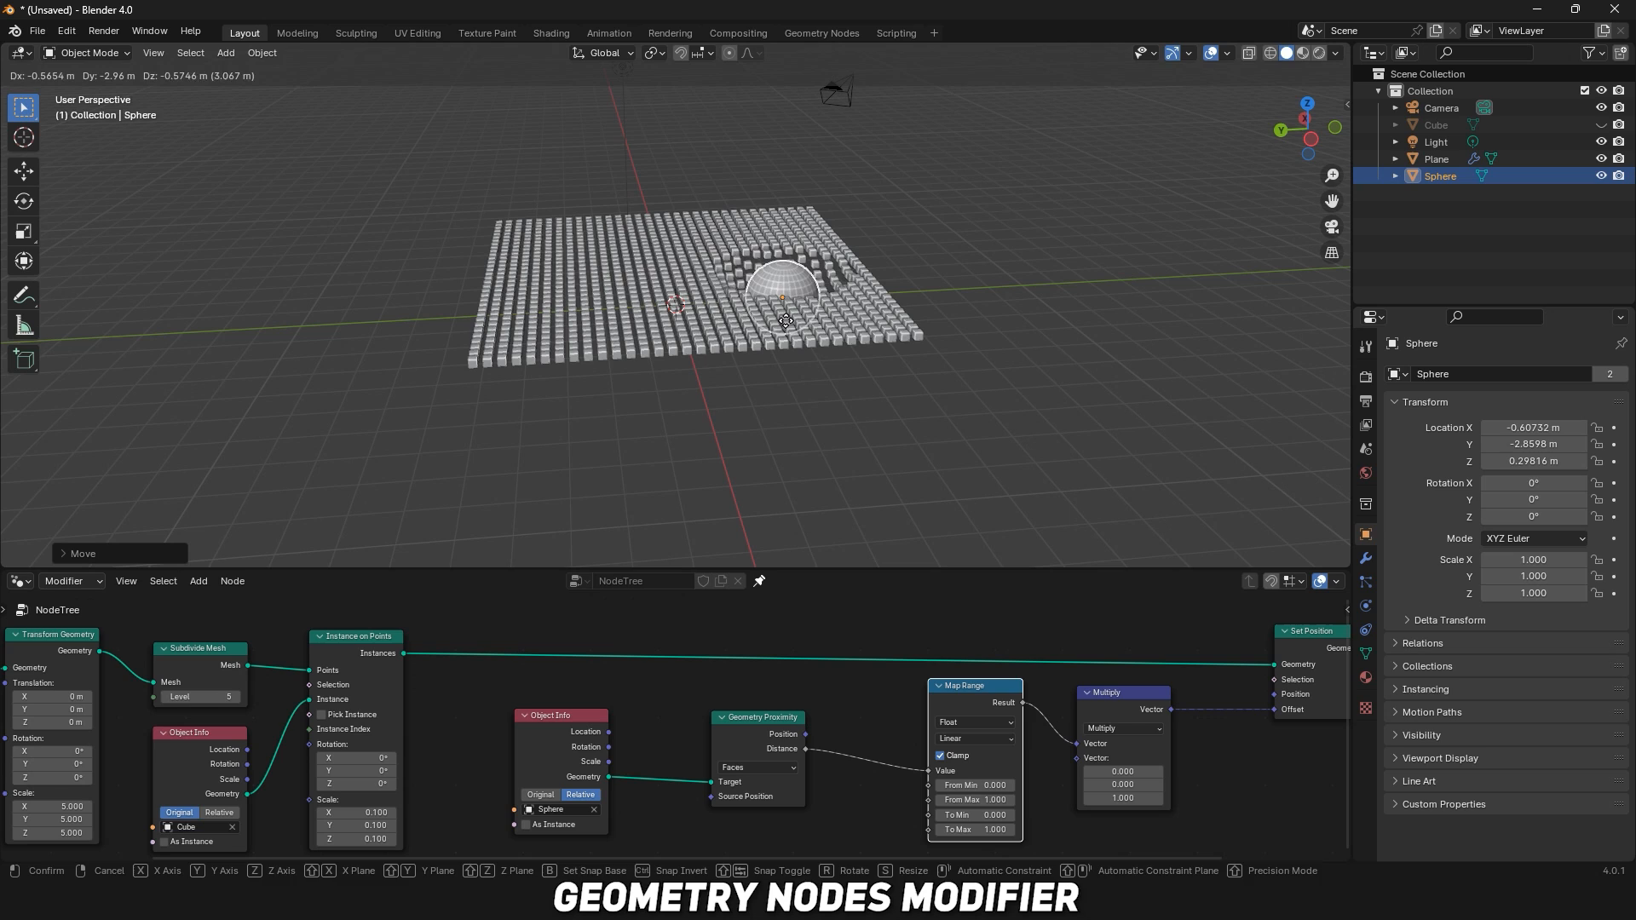
# Place the sphere near the middle of the cube grid and set the Map Range node's From Max to 2.9 and To Max to 2.8.
pyautogui.click(646, 312)
pyautogui.scroll(3, 1038, 813)
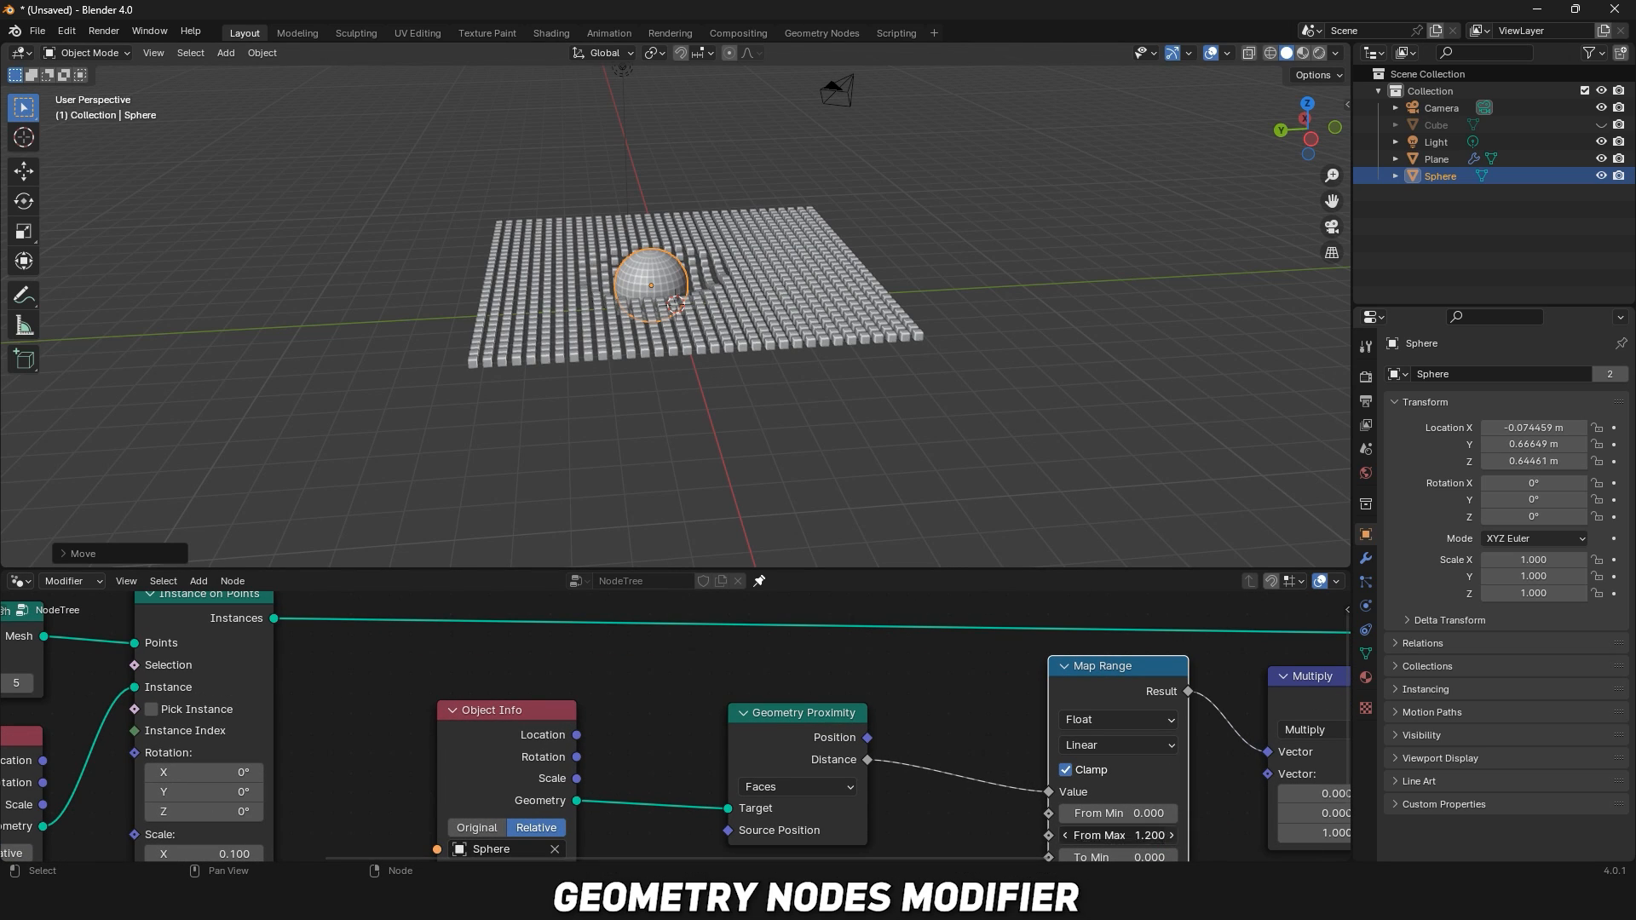
pyautogui.moveTo(1061, 831)
pyautogui.mouseDown()
pyautogui.moveTo(1171, 832)
pyautogui.moveTo(1044, 839)
pyautogui.mouseUp()
pyautogui.scroll(-4, 1059, 822)
# Move the sphere to about X 0.37 m, Z 1.86 m within the cube grid and switch to front view.
pyautogui.press('g')
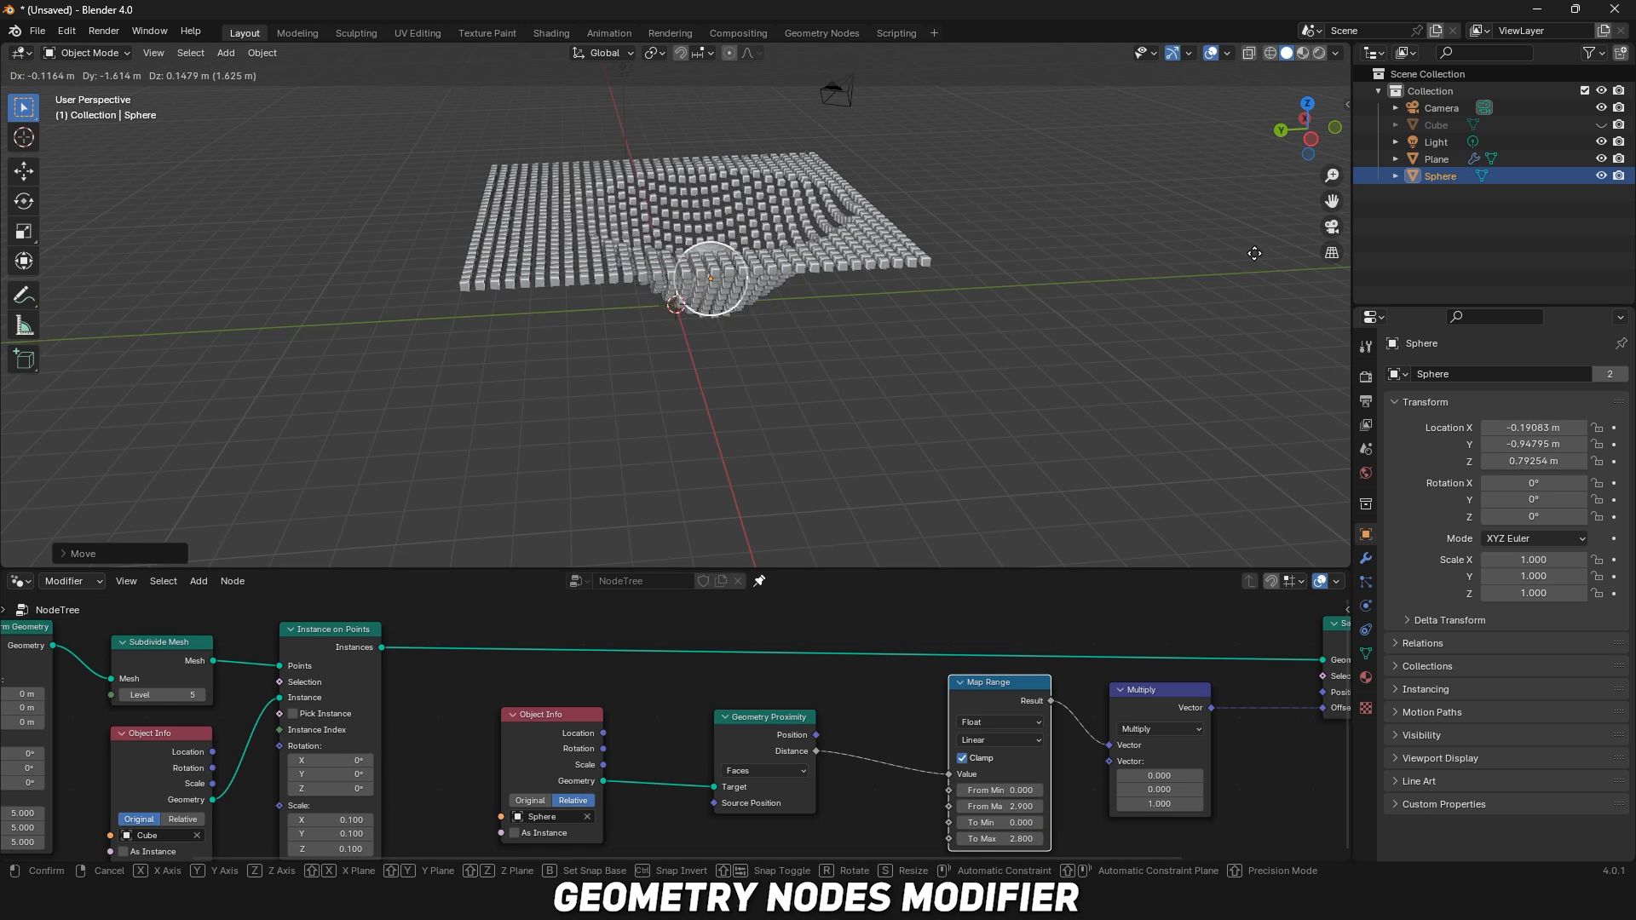
pyautogui.click(774, 483)
pyautogui.press('KP_1')
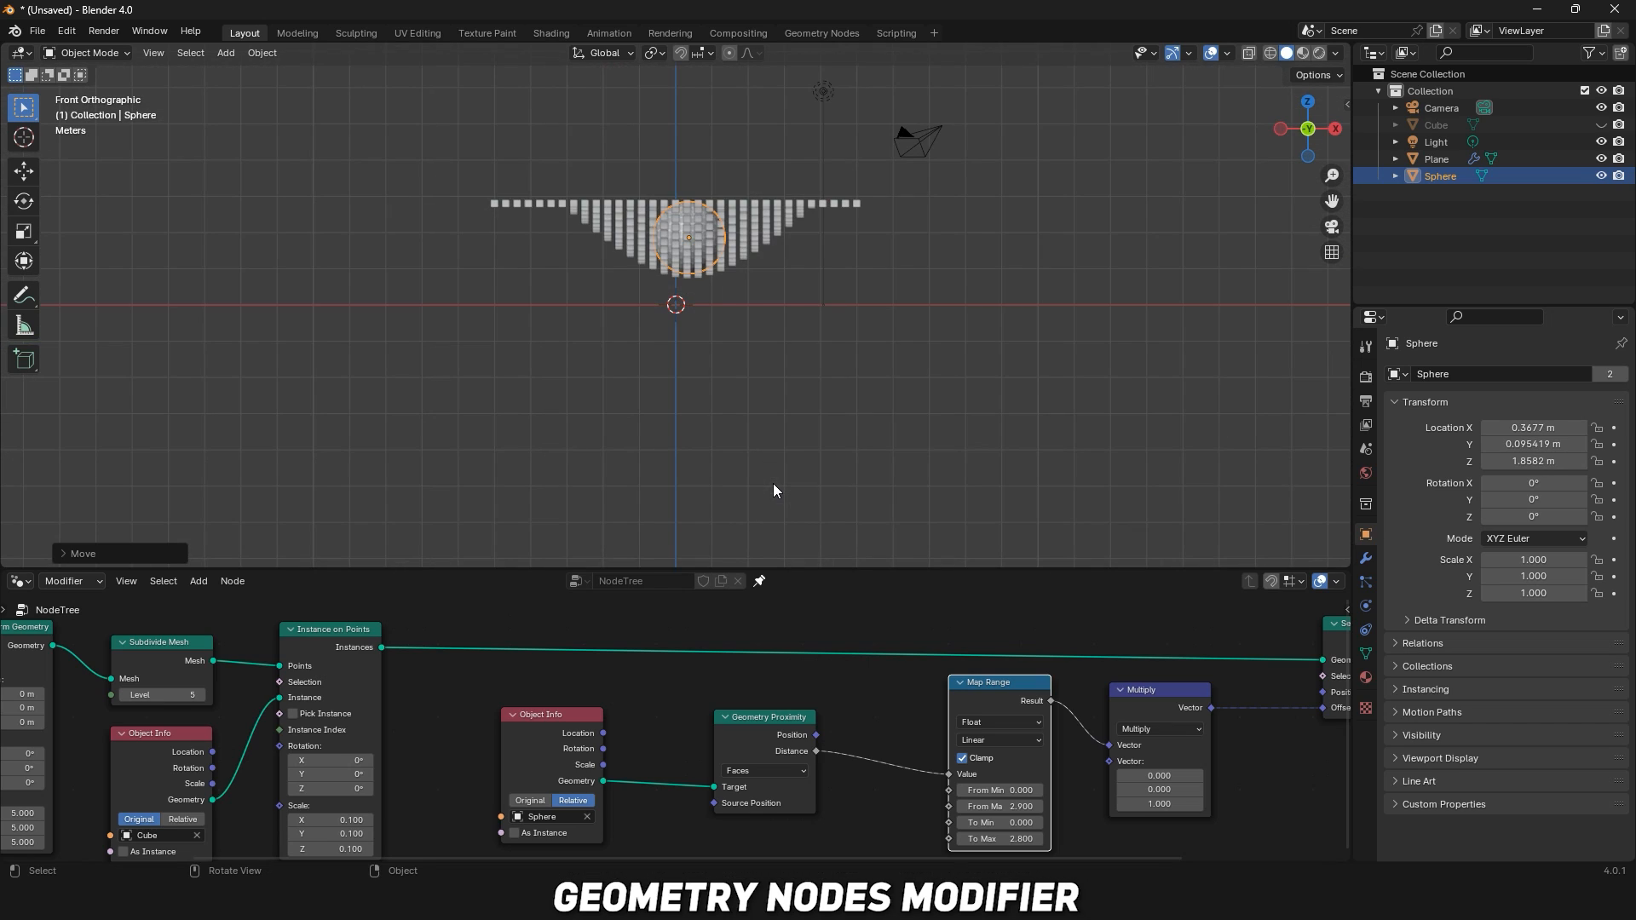
# Set the Map Range node's From Max to 2 and move the sphere through the cube grid, ending at about X -12.5 m, Z 1.1 m.
pyautogui.press('g')
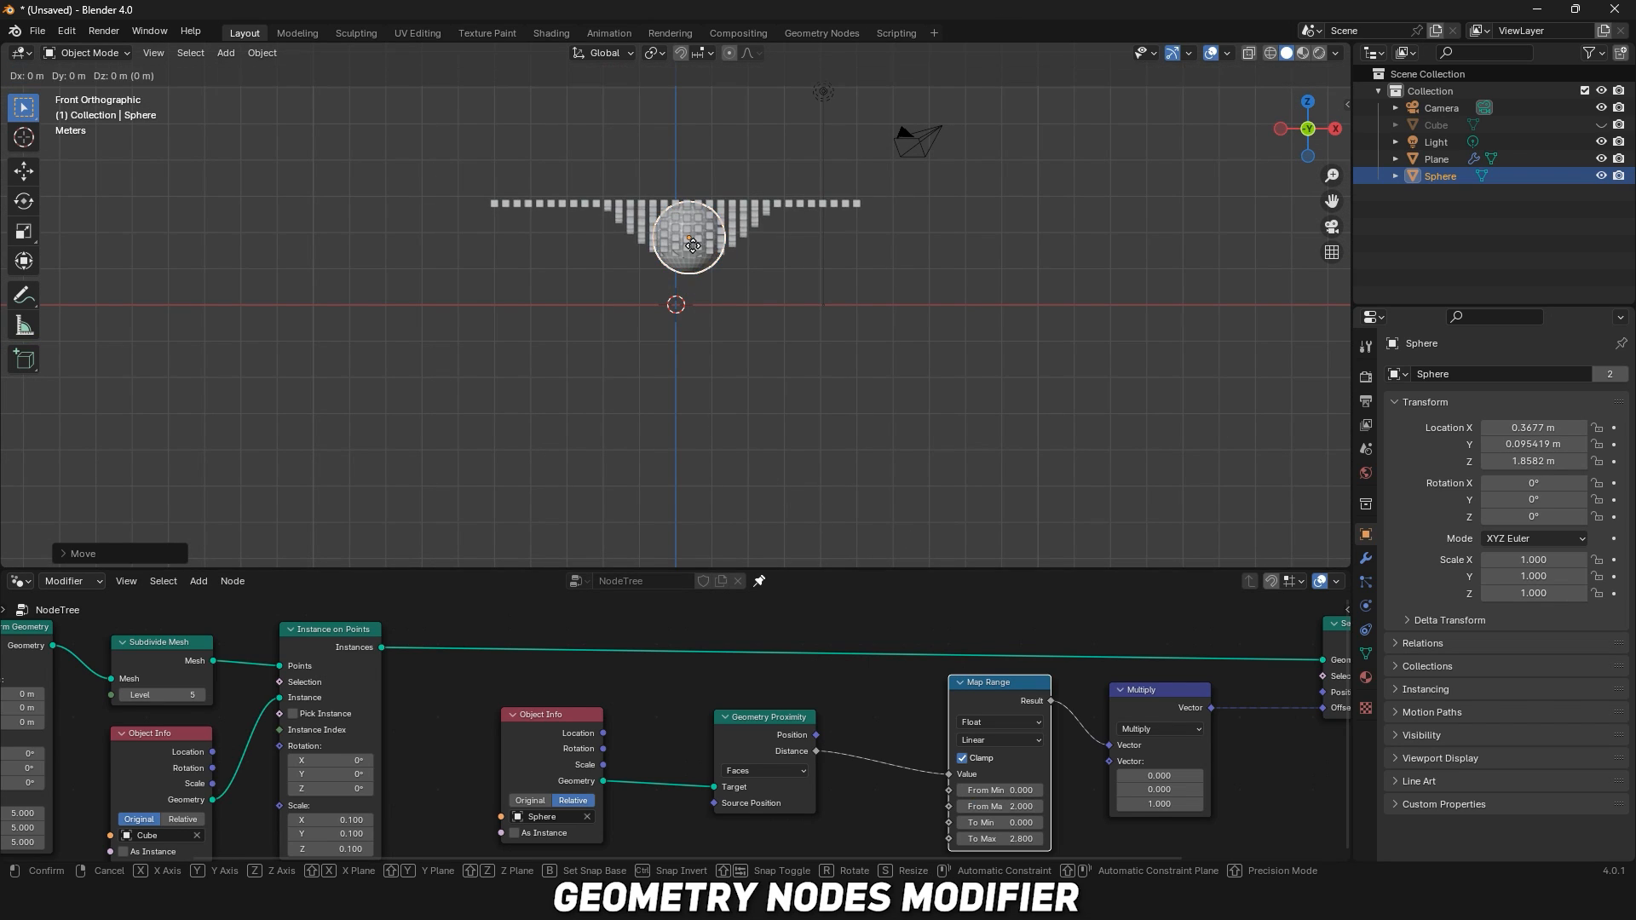
pyautogui.click(992, 274)
pyautogui.press('g')
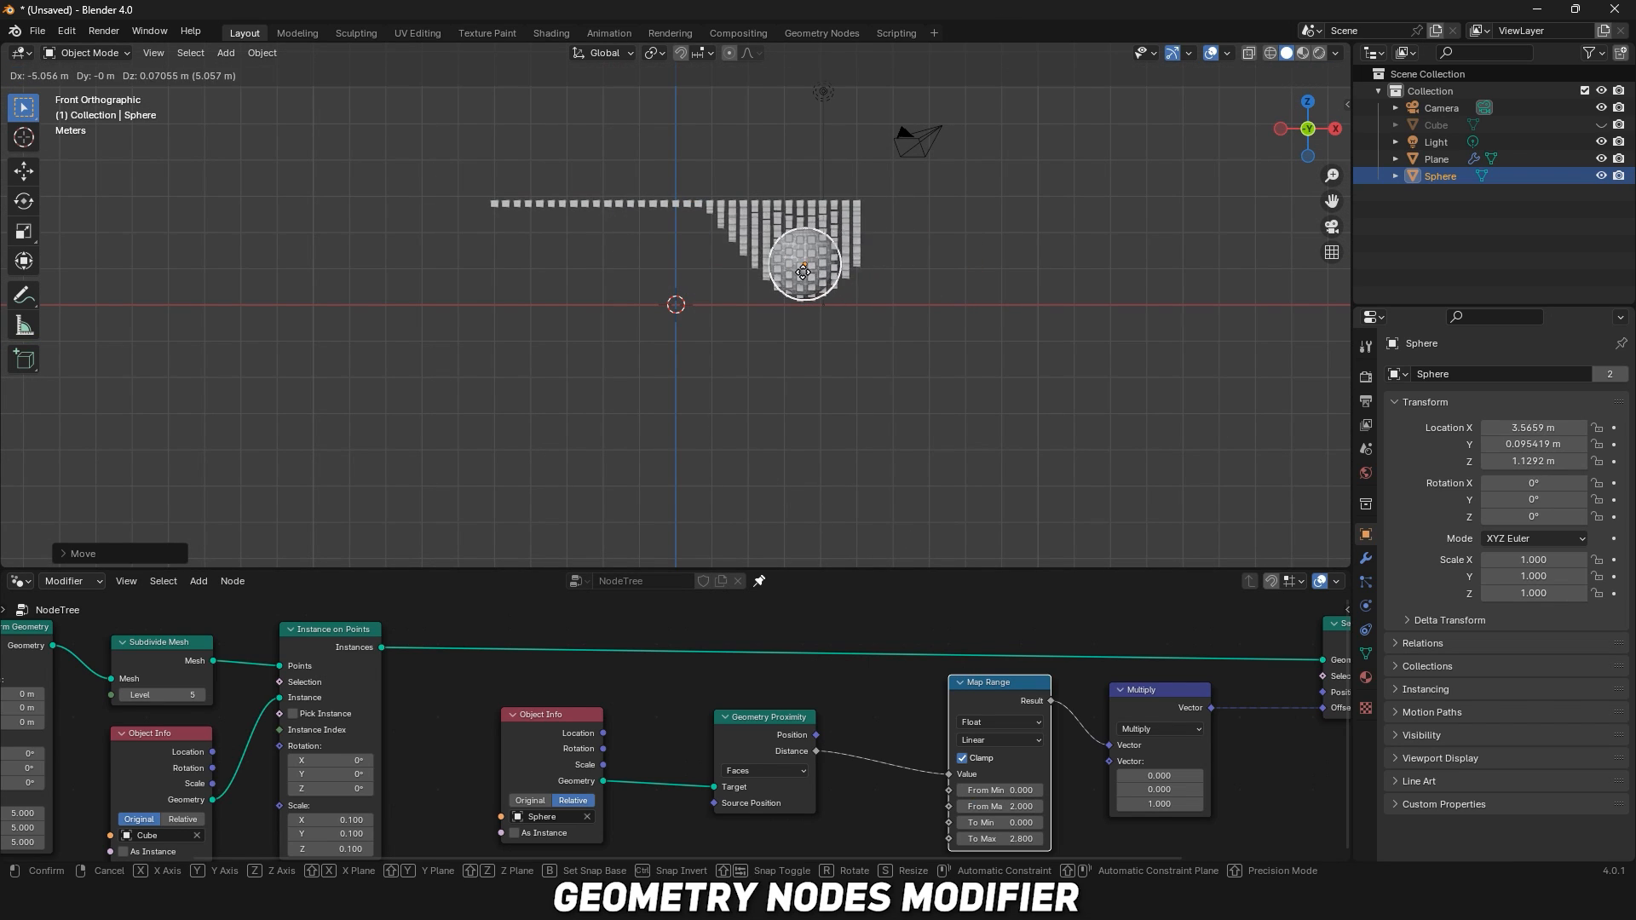
pyautogui.click(228, 274)
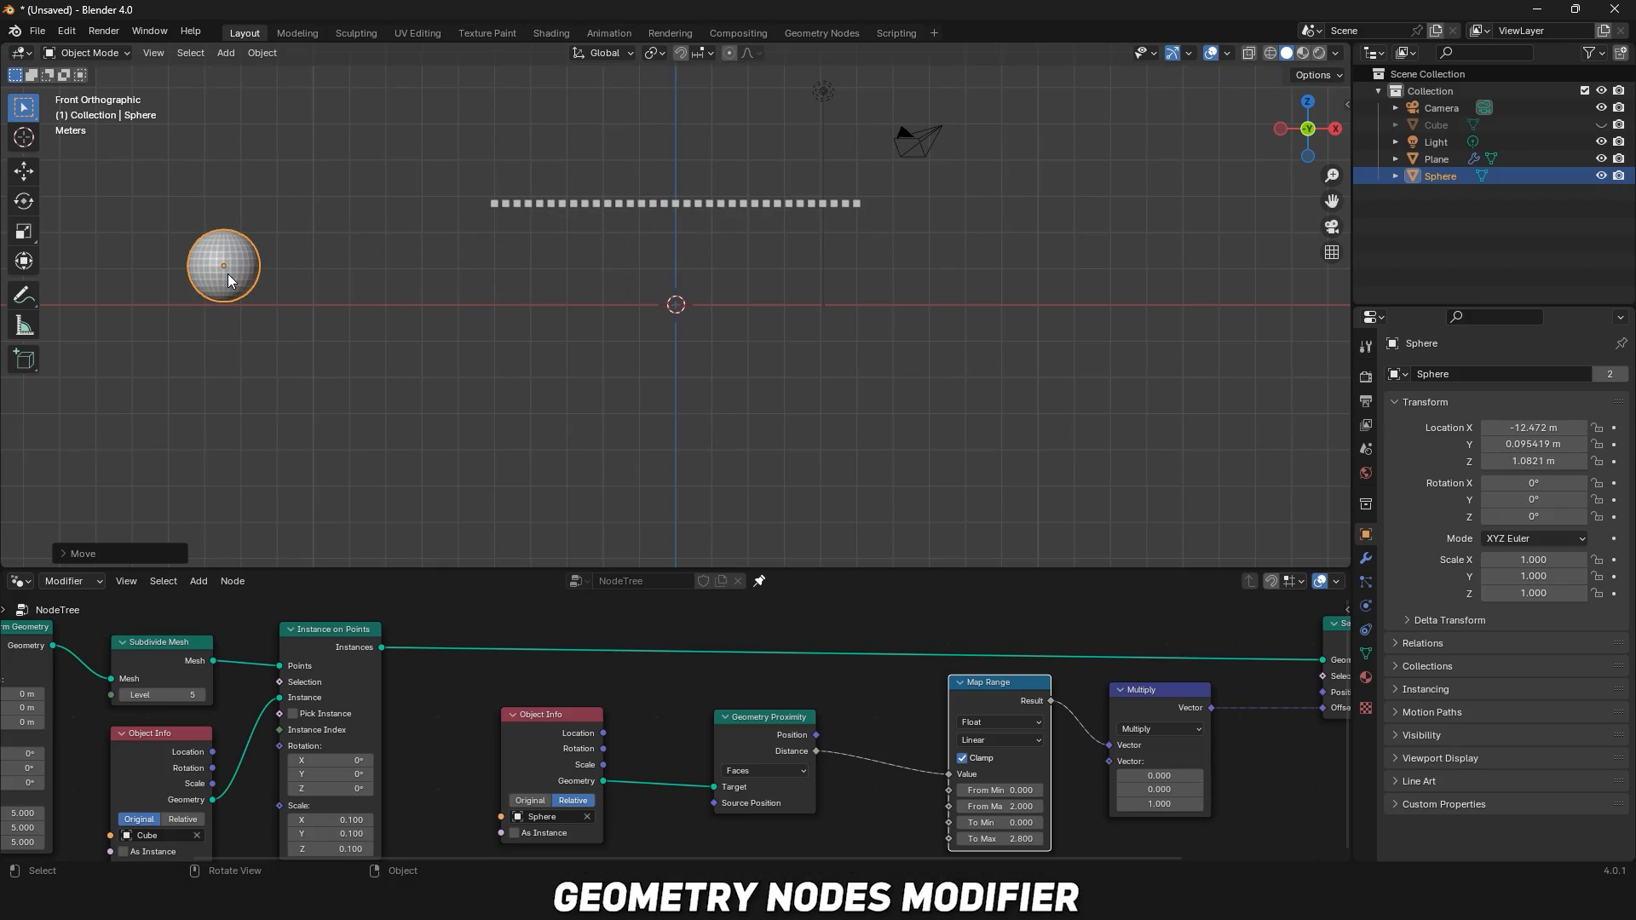